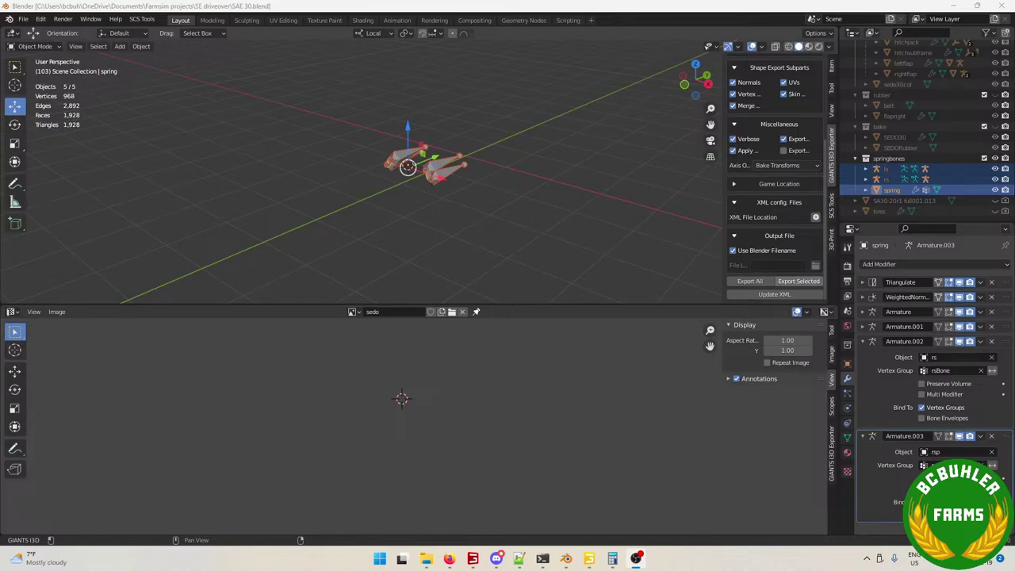
Examine the spring bone armatures up close alongside the sedo30.i3d scene in GIANTS Editor, and return to Blender
click(449, 558)
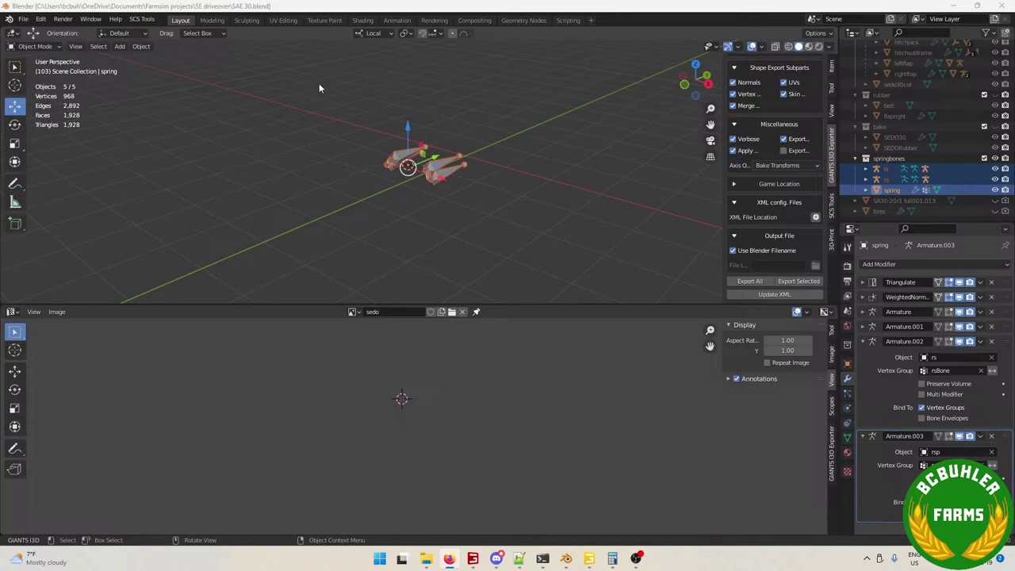
middle_drag(466, 150, 430, 177)
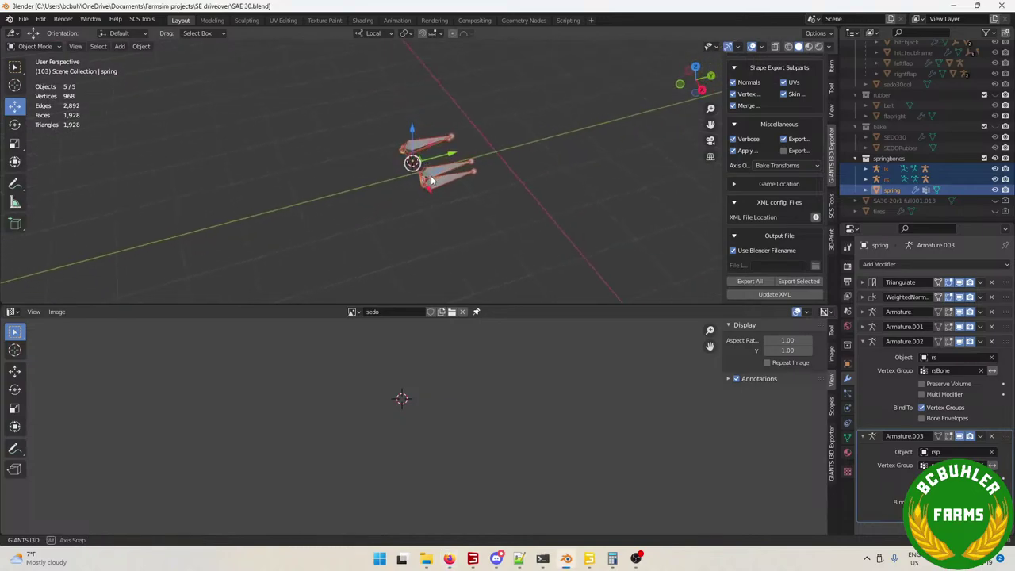
scroll(430, 177, up, 4)
mouse_move(589, 558)
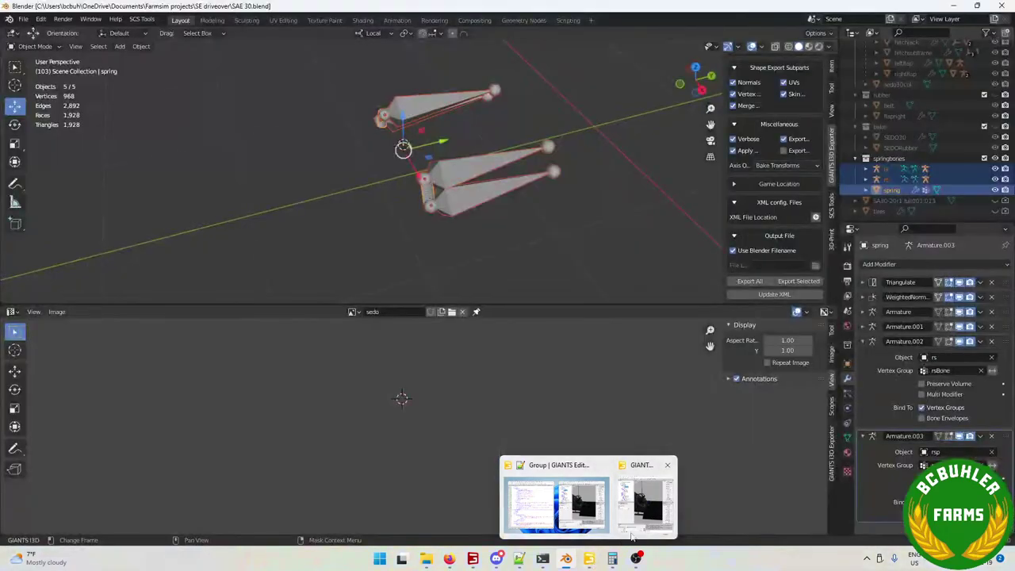
click(643, 516)
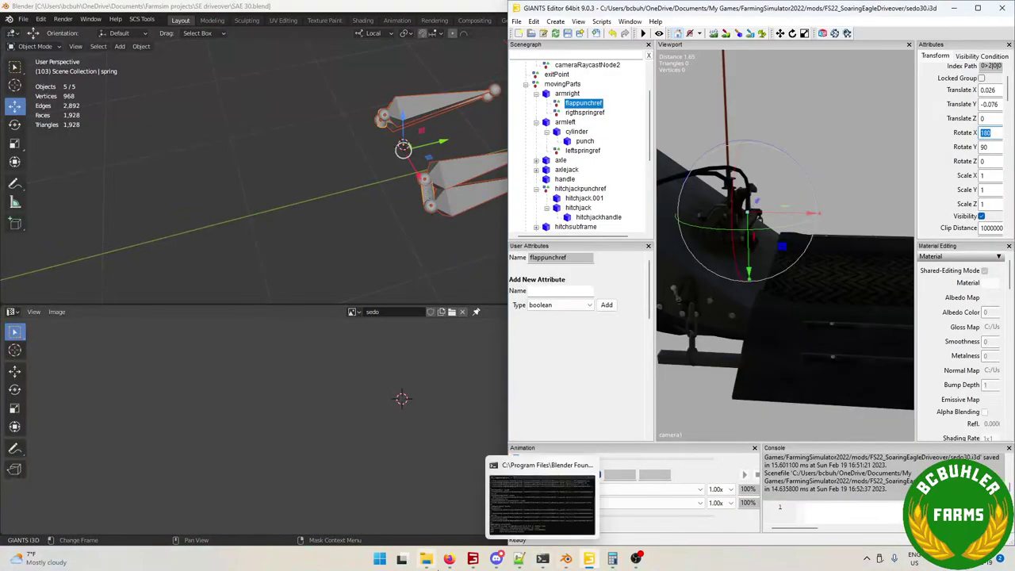
mouse_move(426, 558)
click(429, 506)
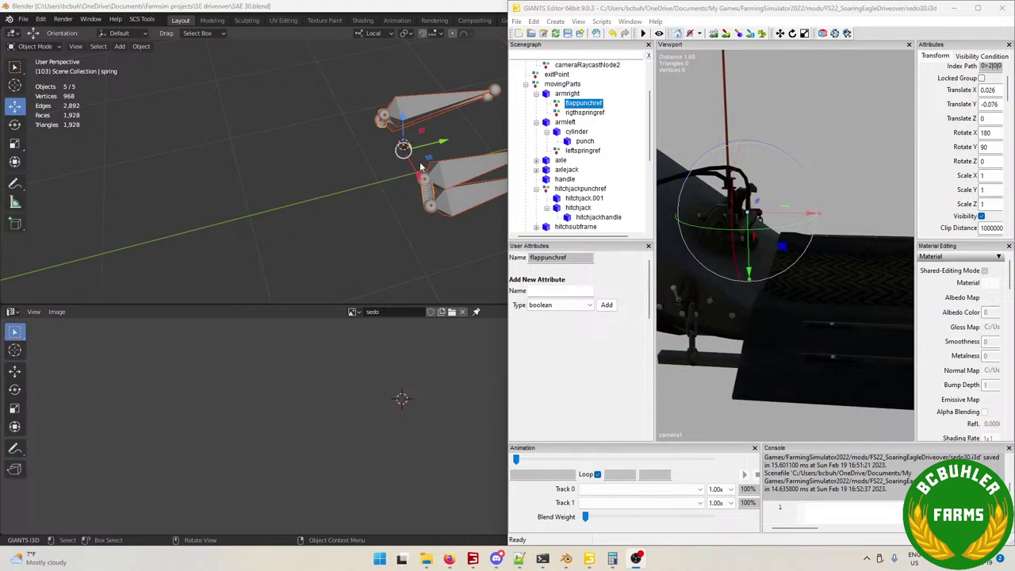
click(406, 18)
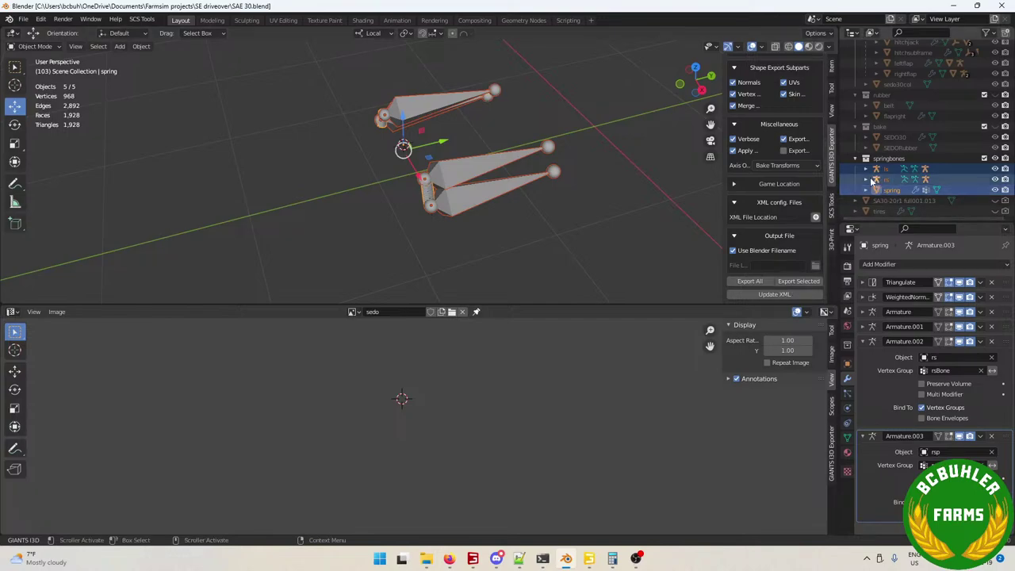
Inspect the ls armature's bone properties and its child hierarchy in the springbones collection
click(464, 193)
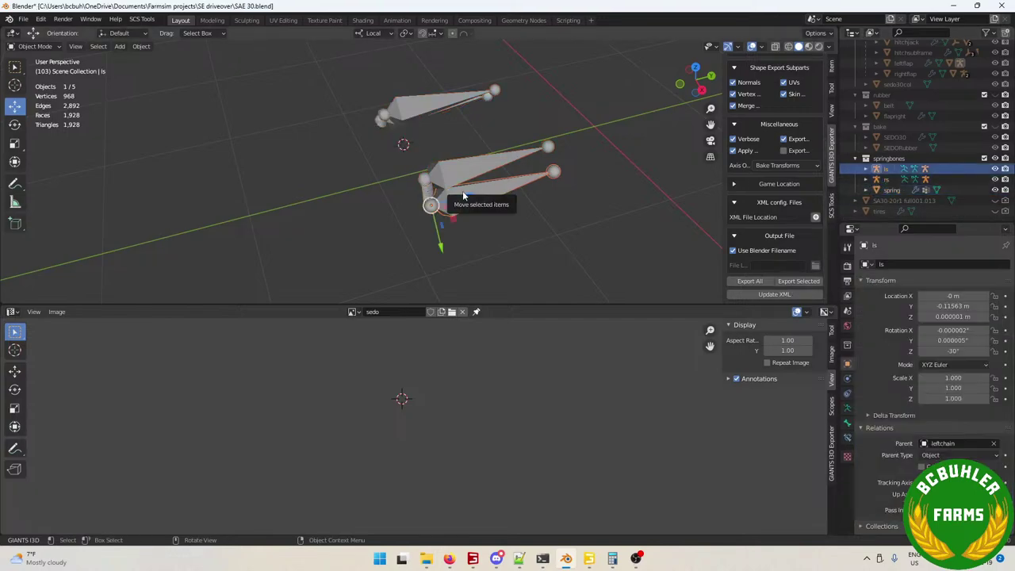
click(848, 425)
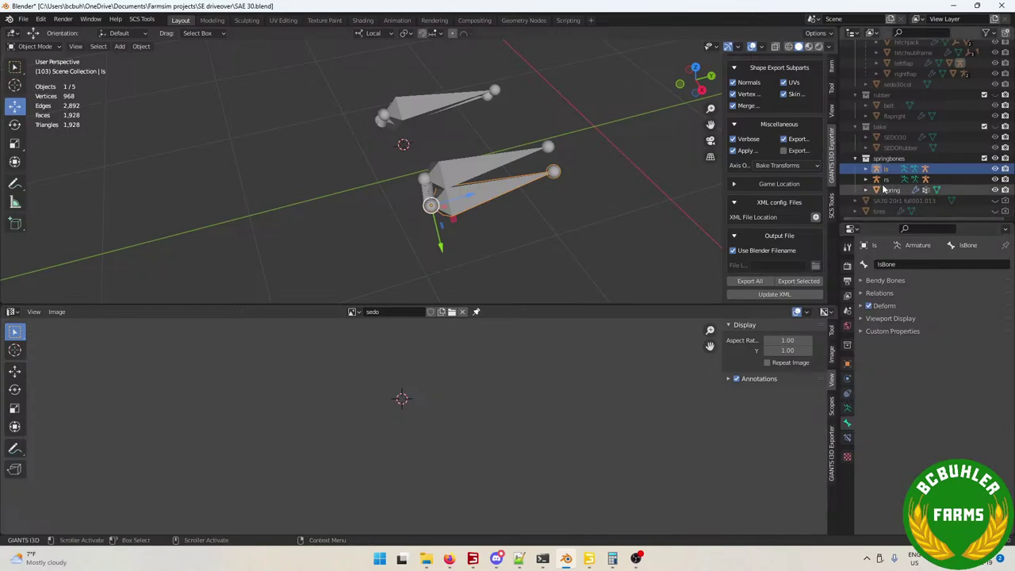
click(867, 169)
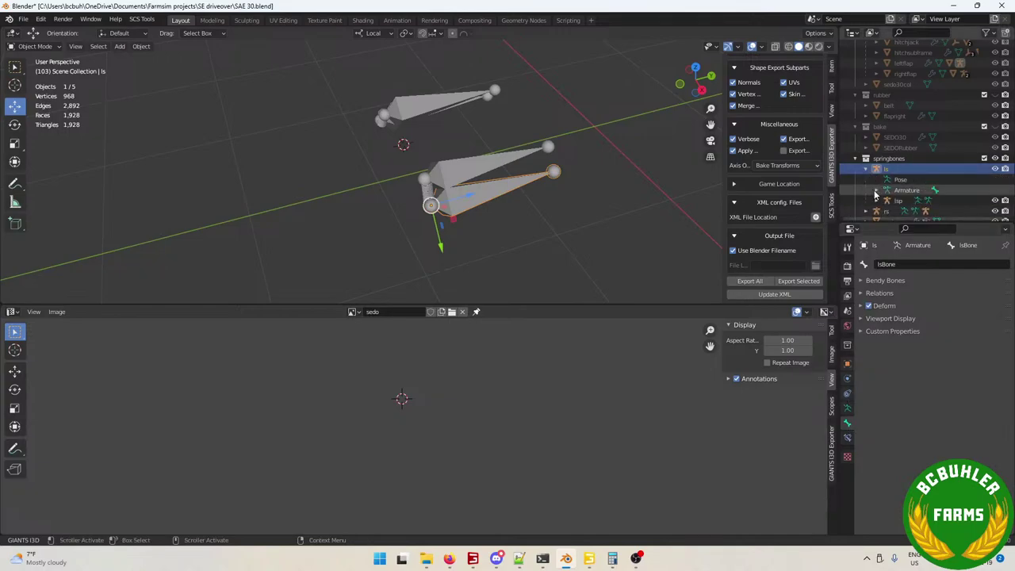
click(876, 192)
click(866, 169)
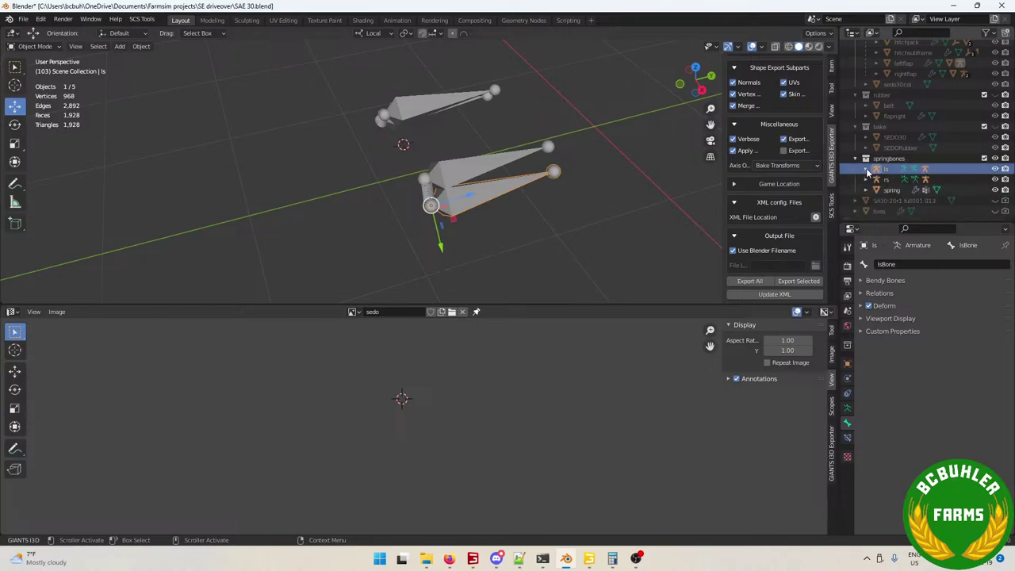
Review the spring mesh's material and the vertex groups assigned to its bones
click(888, 191)
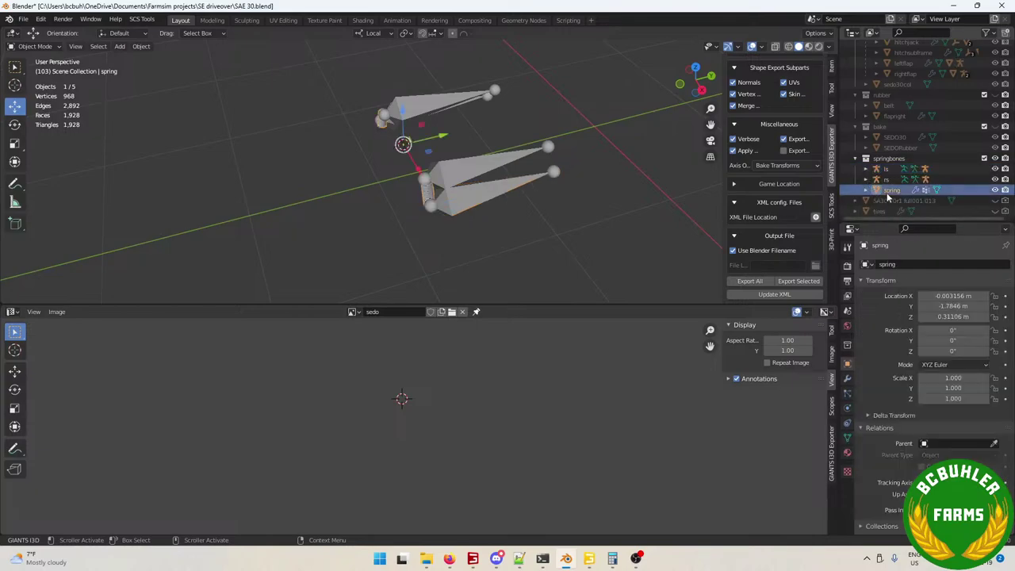
click(849, 452)
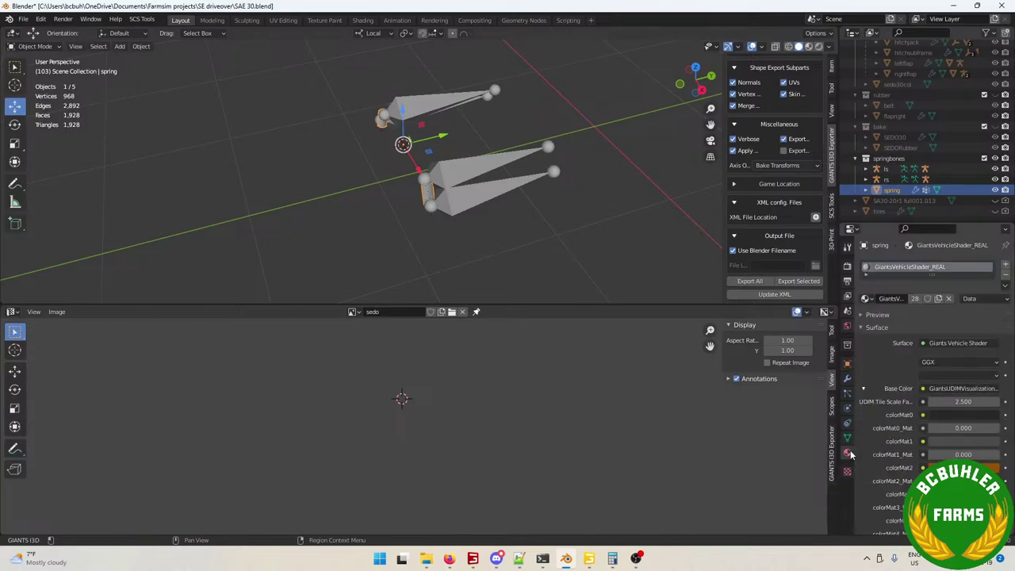
click(846, 439)
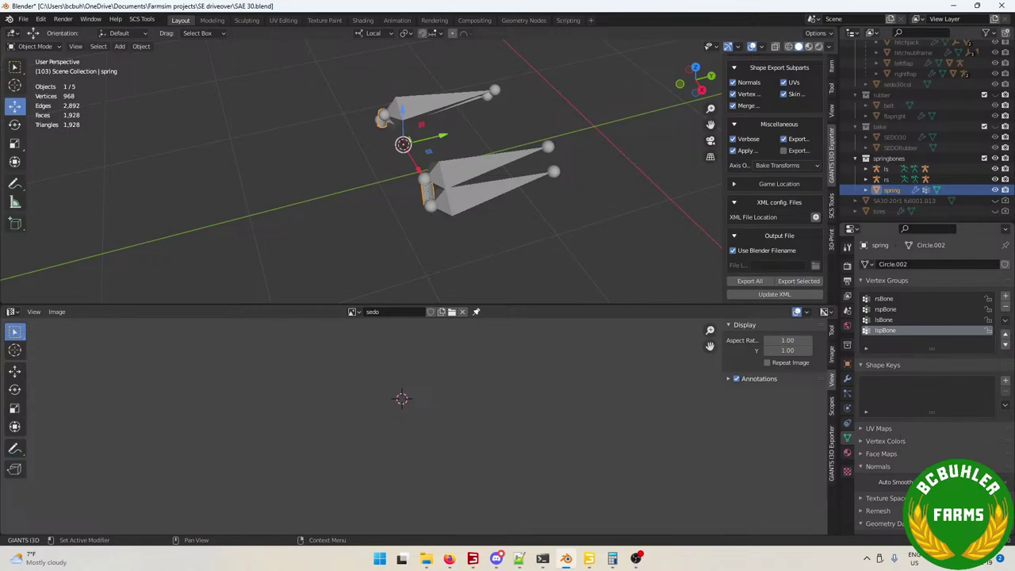
click(849, 425)
click(847, 407)
click(847, 394)
Apply the Triangulate and Weighted Normal modifiers on the spring mesh, leaving its four Armature modifiers in the stack
click(847, 380)
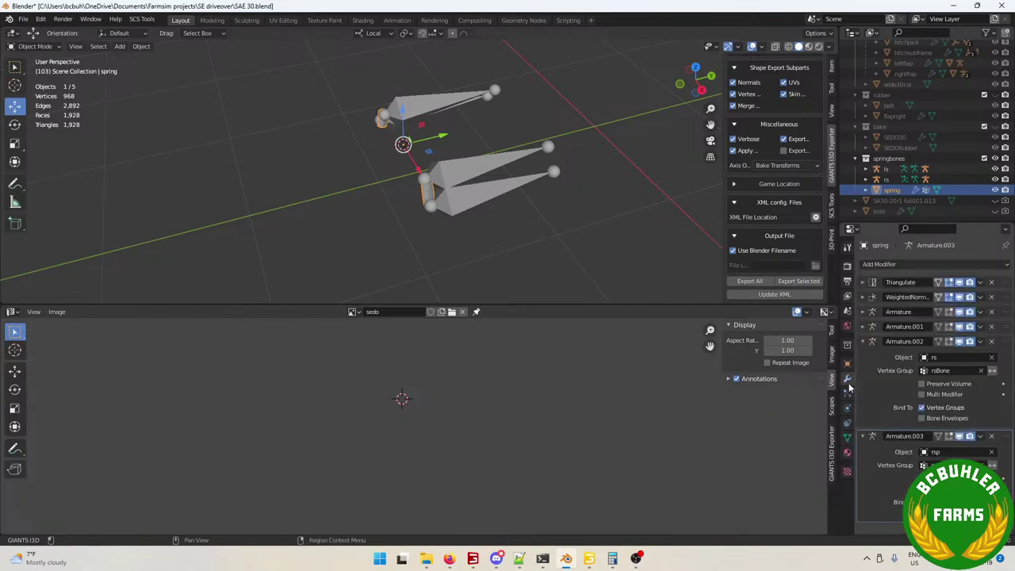
right_click(916, 281)
click(920, 299)
key(ctrl+a)
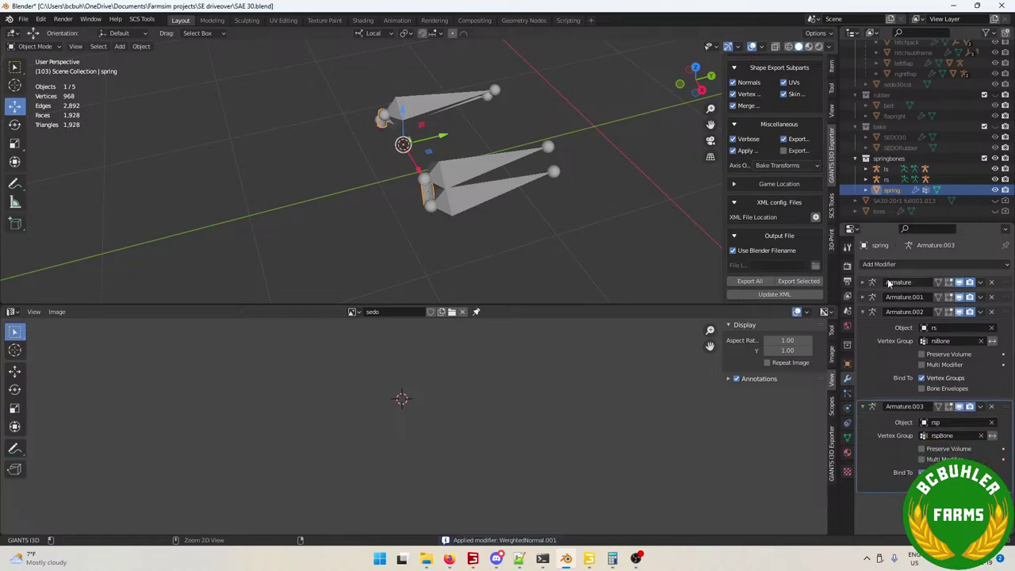
Save the Blender file and export the spring mesh together with all its armatures as a selection to I3D
key(ctrl+s)
key(a)
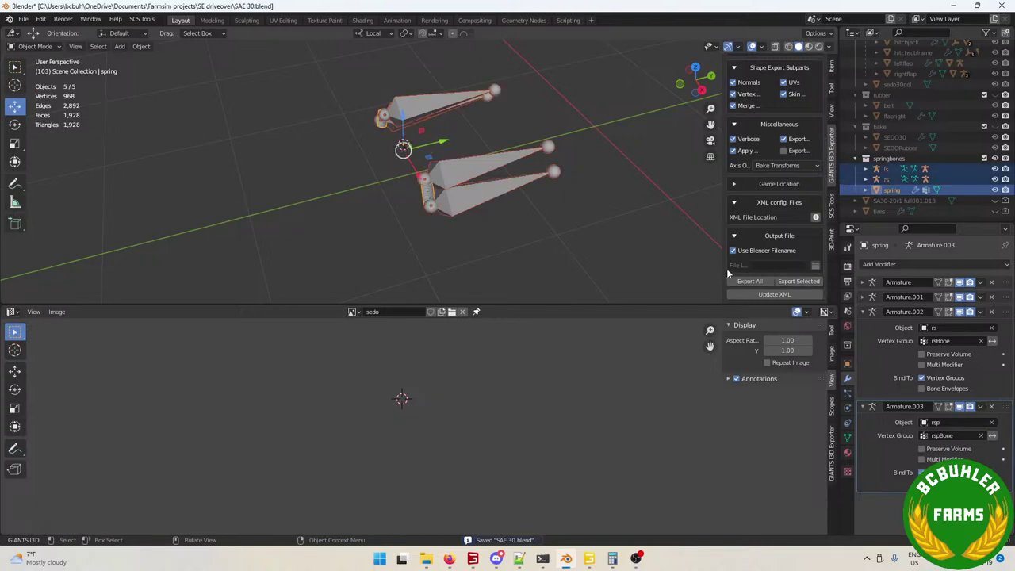
click(790, 282)
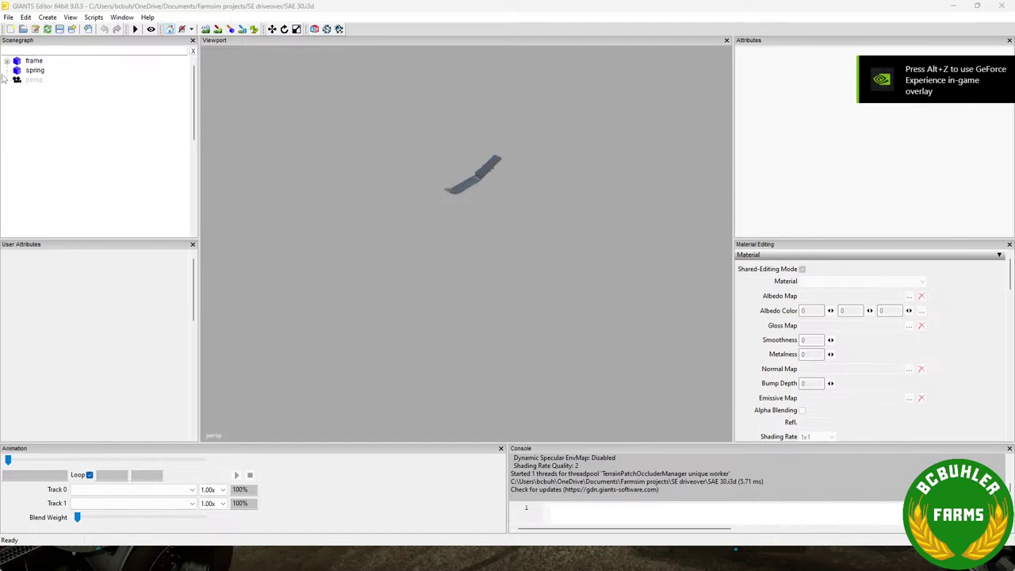
Examine the exported spring mesh in SAE 30.i3d in GIANTS Editor, and close that file without saving
click(36, 74)
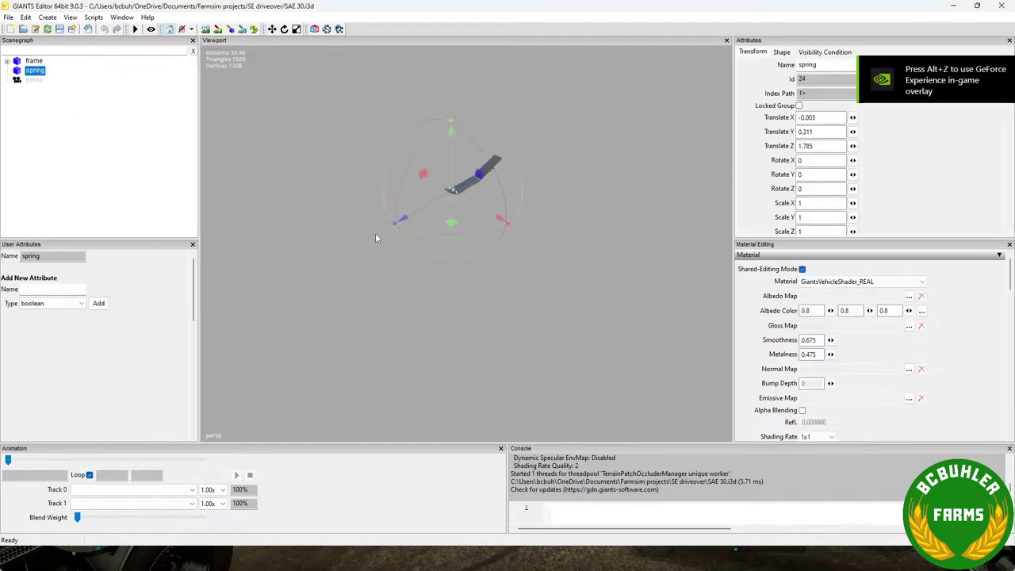
alt+middle_drag(375, 234, 375, 222)
alt+right_drag(376, 222, 498, 217)
scroll(455, 218, up, 8)
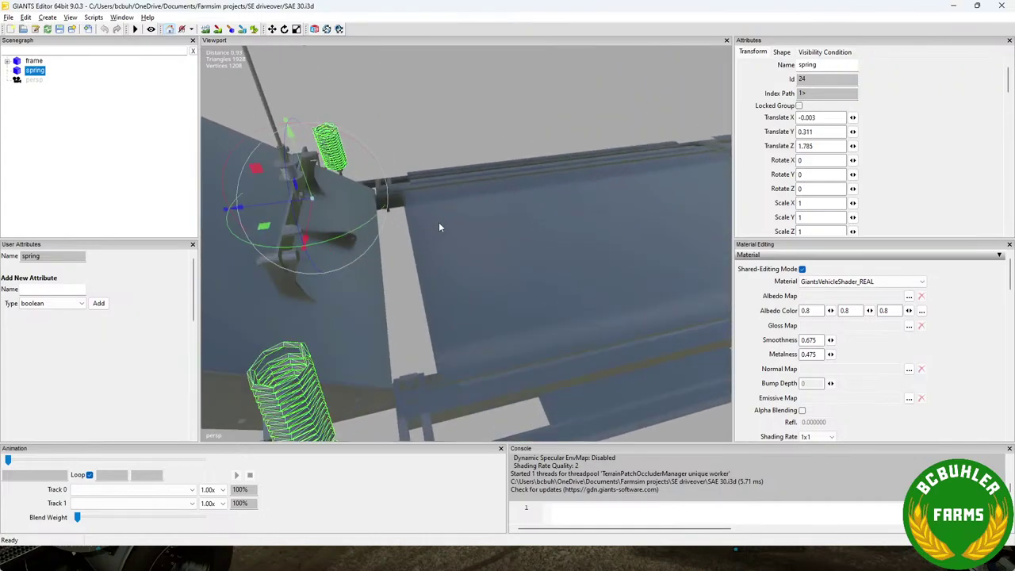
middle_drag(439, 222, 417, 250)
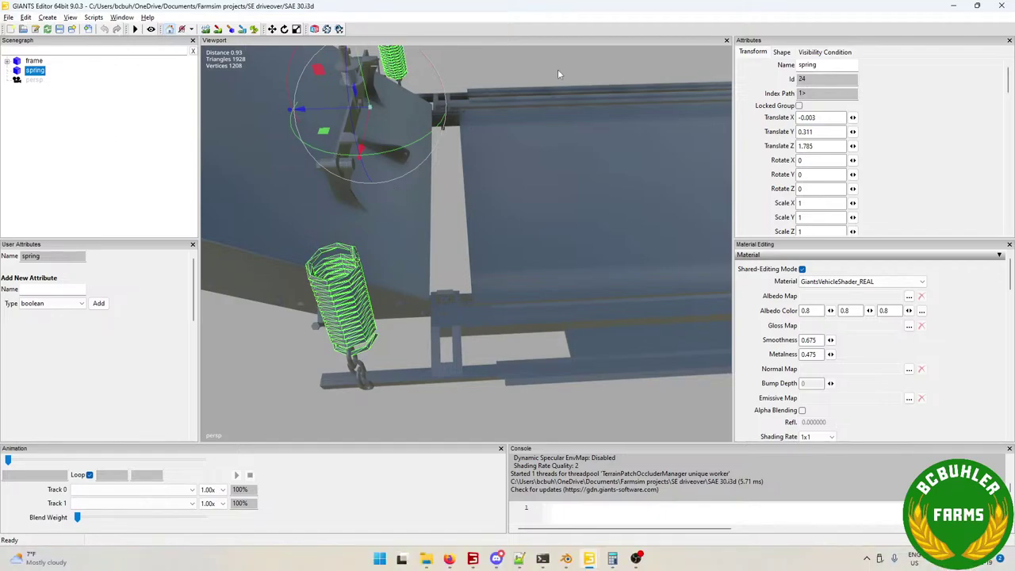
click(1008, 5)
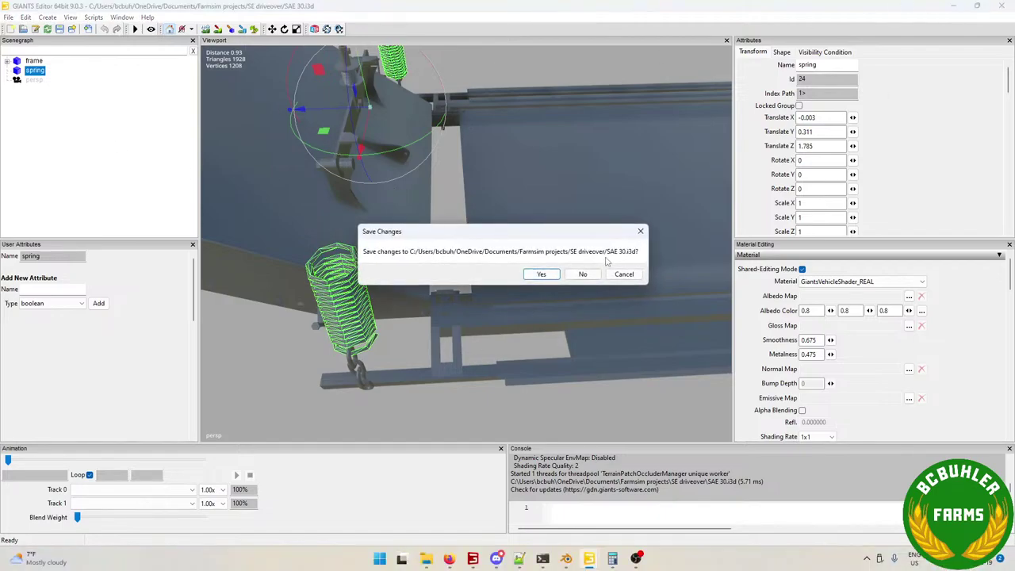
click(584, 274)
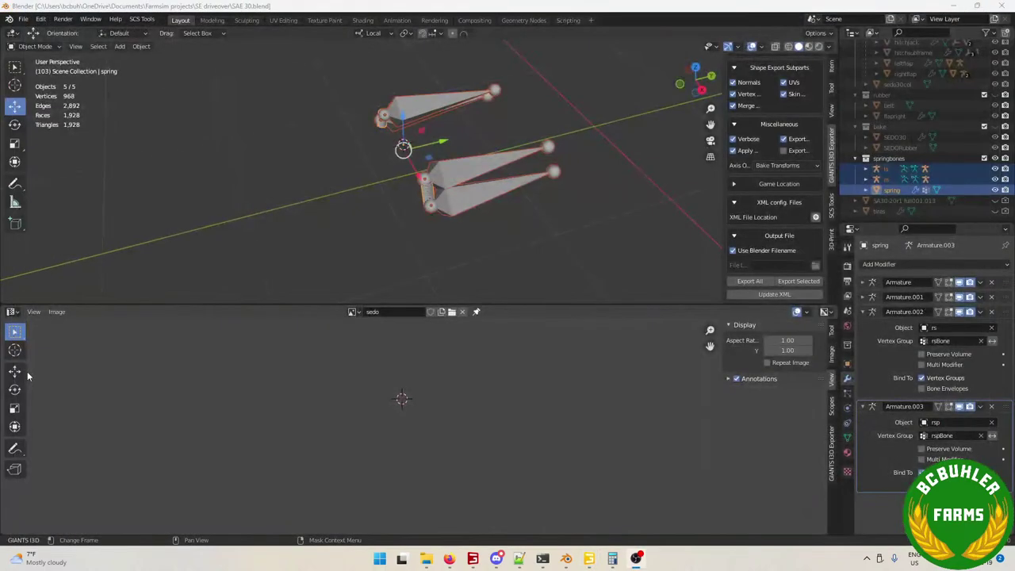
Switch to the GIANTS Editor window with sedo30.i3d, maximize it and import SAE 30 into the scene
click(588, 558)
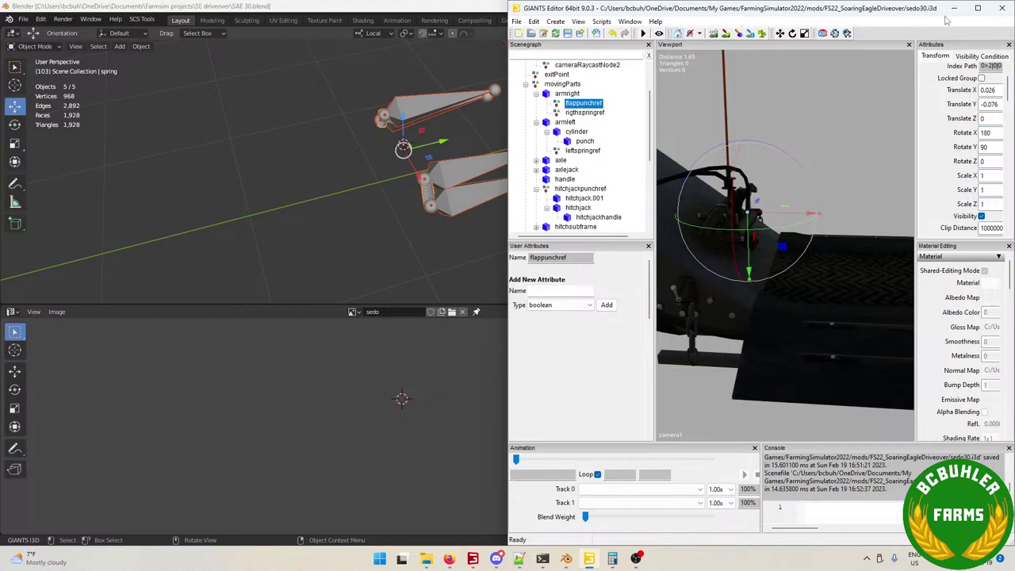
click(978, 8)
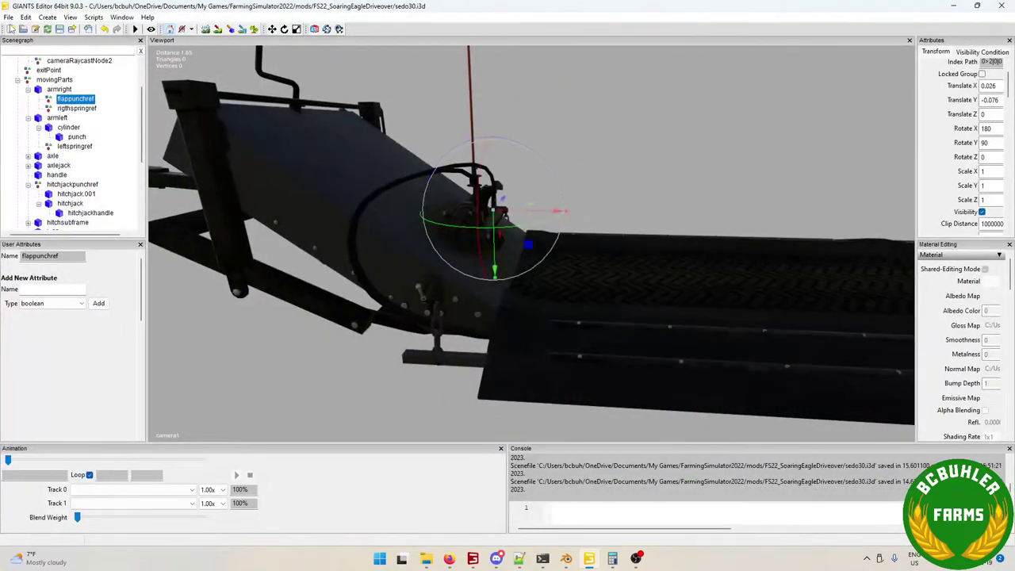
click(9, 16)
click(44, 133)
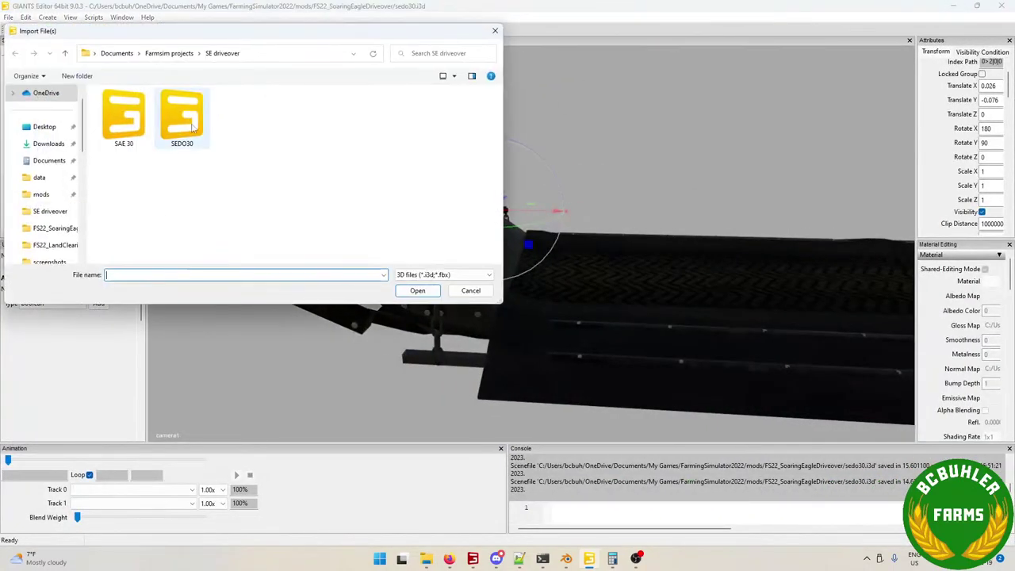
double_click(123, 117)
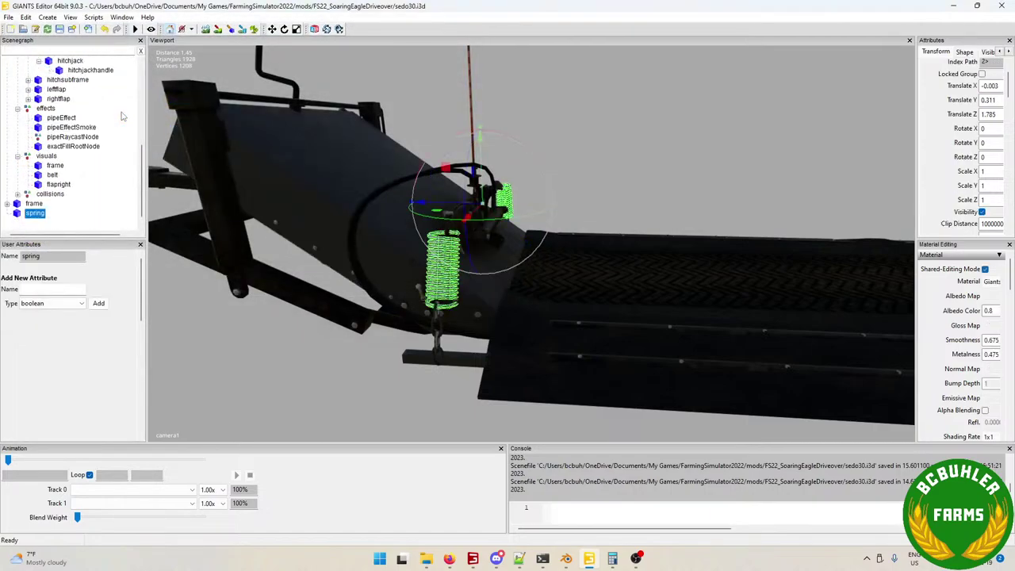
Move the imported spring mesh into the visuals group of the scenegraph
click(35, 214)
key(Delete)
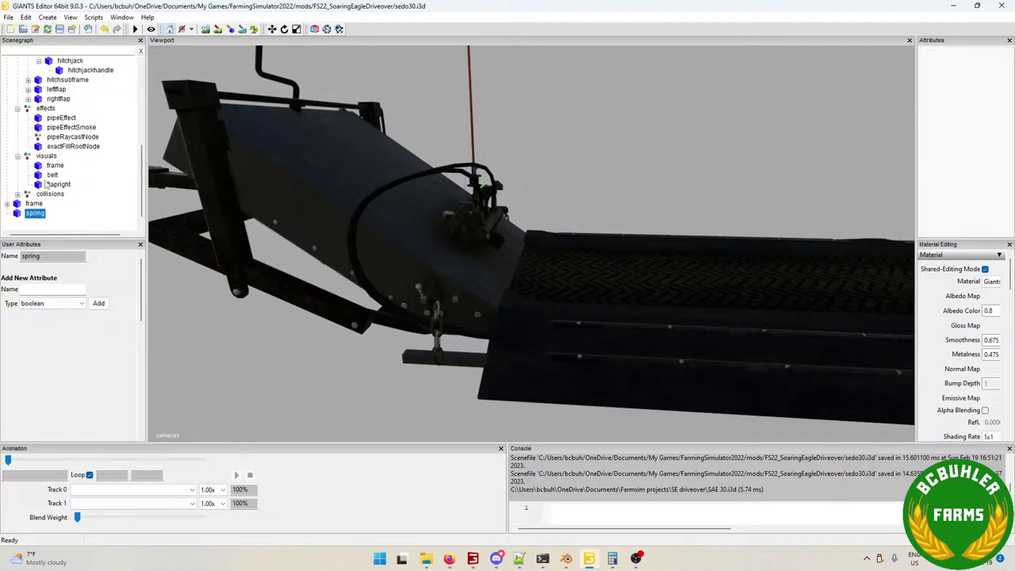
click(46, 156)
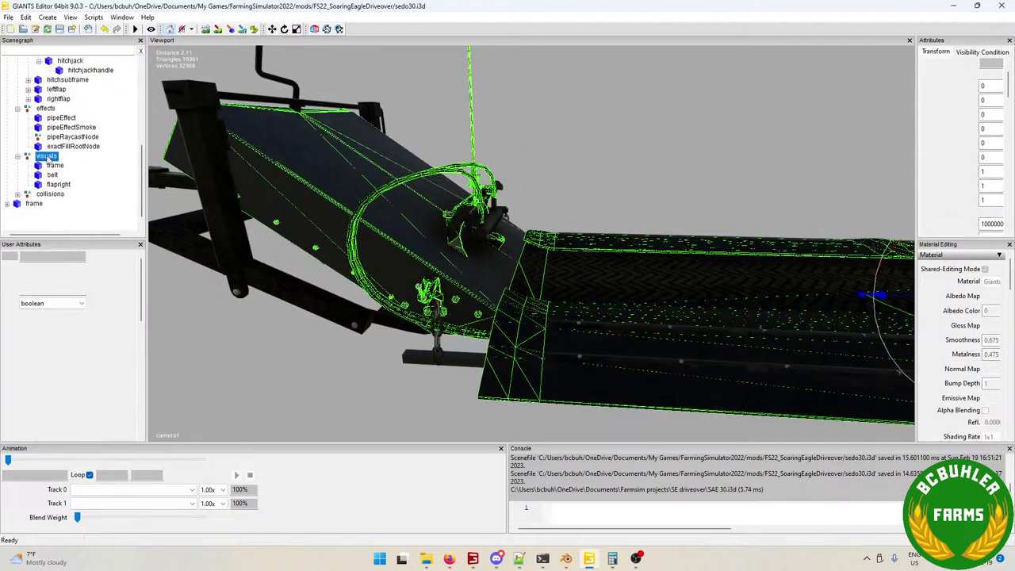
key(ctrl+z)
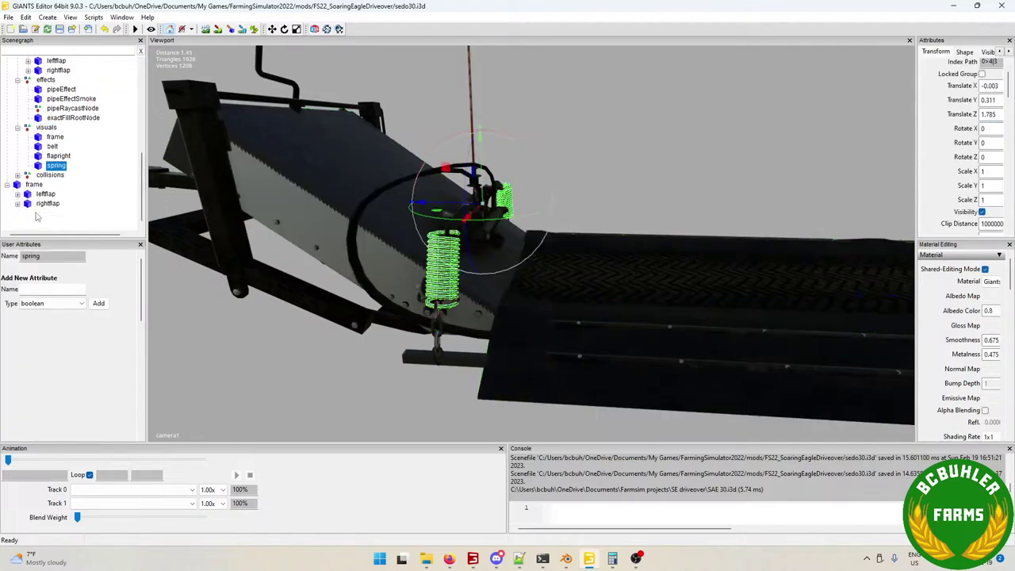
Move the imported rightchain with its bones under the movingParts rightflap, and delete the old rightchain there
click(17, 204)
click(51, 214)
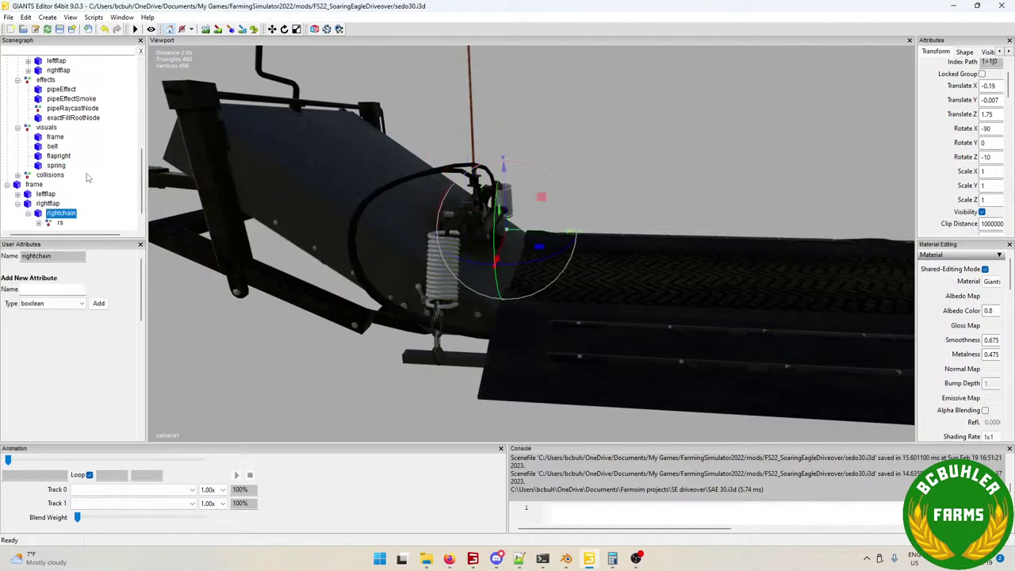
key(ctrl+x)
scroll(83, 171, up, 2)
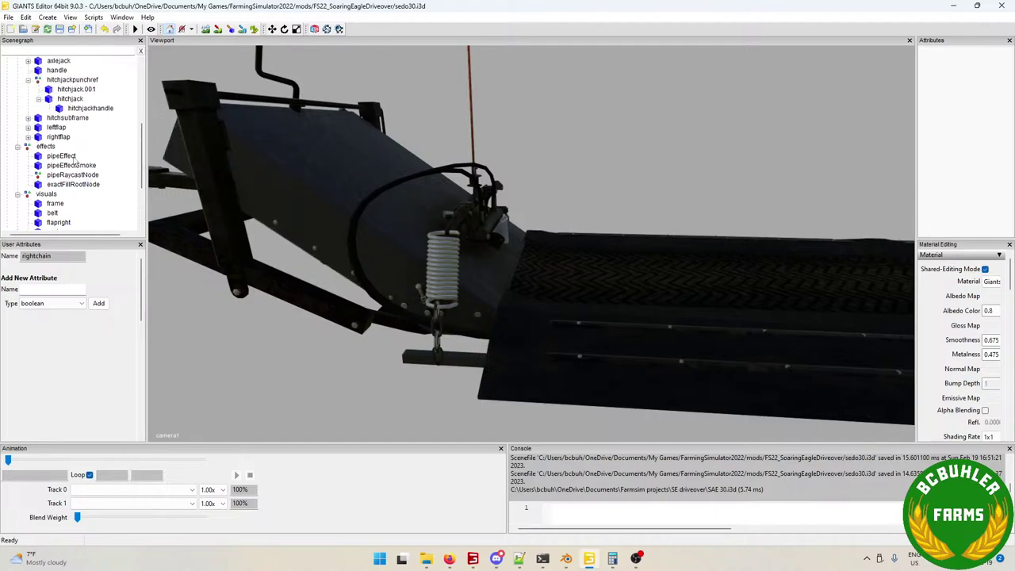
click(53, 139)
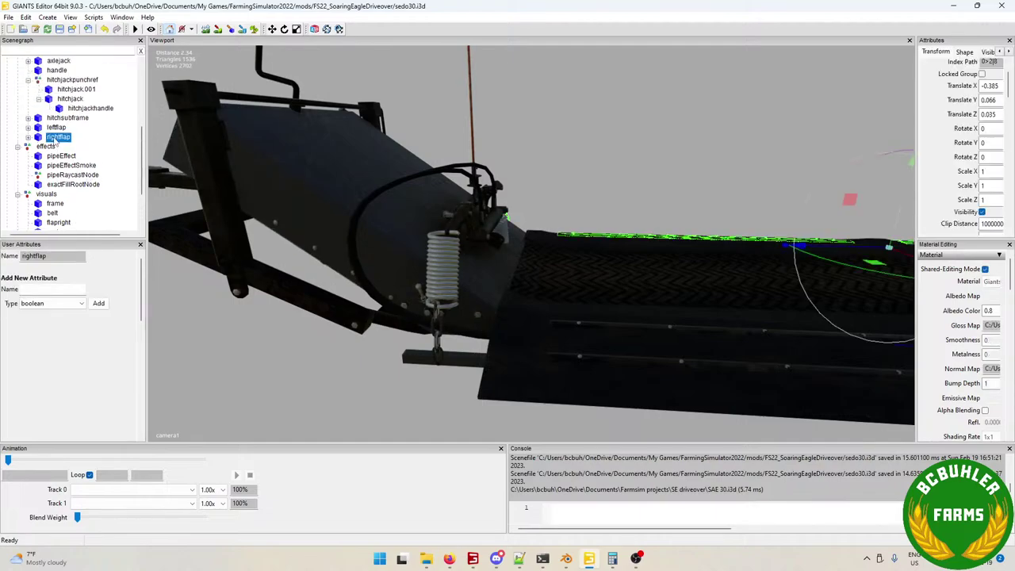
key(ctrl+v)
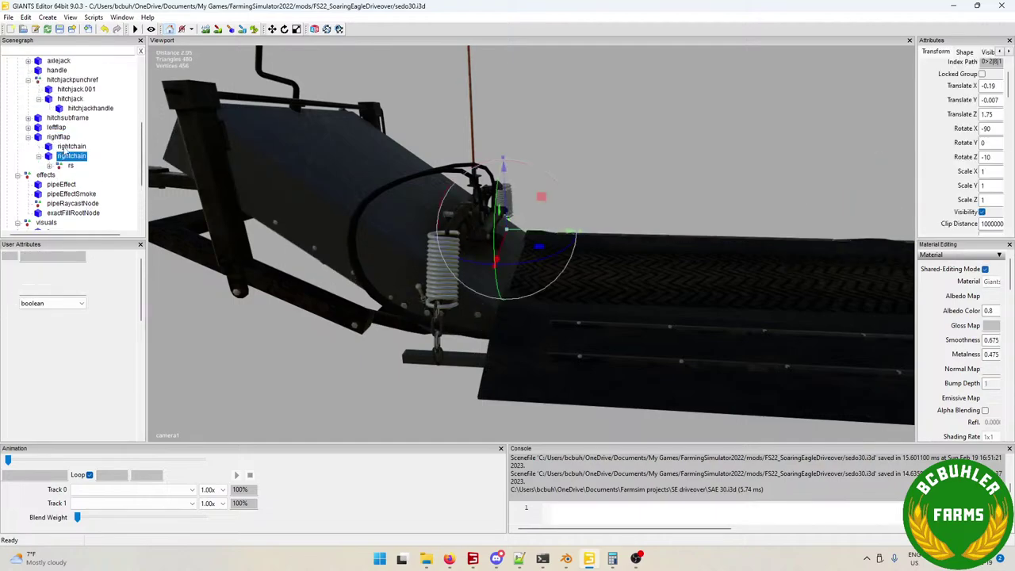
click(68, 147)
key(Delete)
Move the imported leftchain with its bones under the movingParts leftflap, and delete the old leftchain there
scroll(67, 161, down, 4)
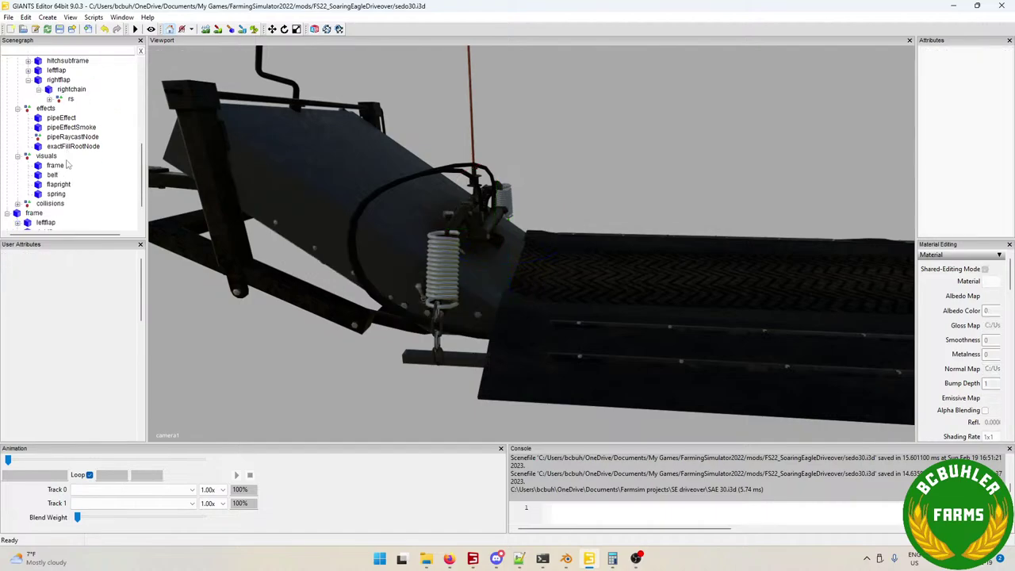
click(17, 184)
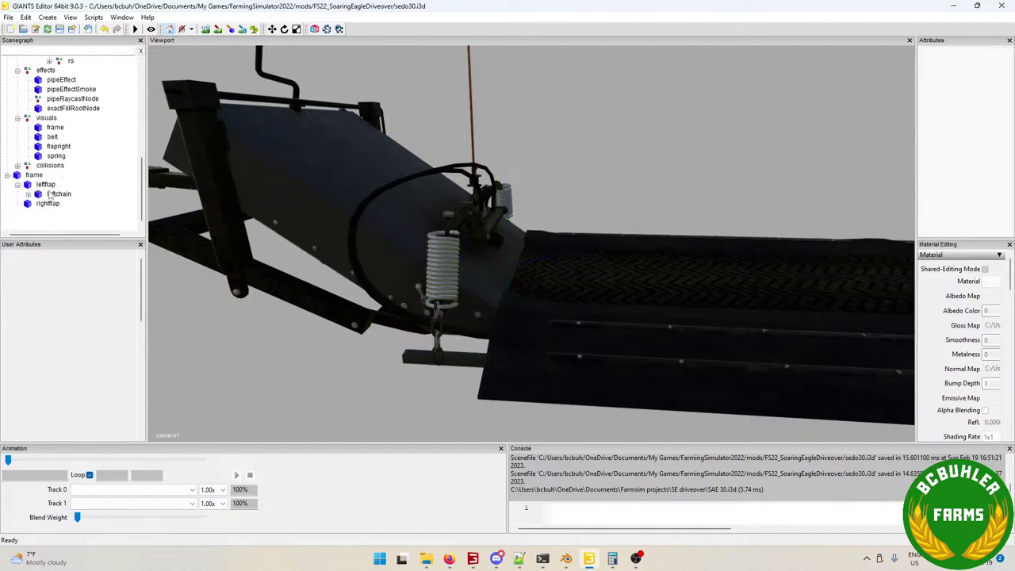
click(57, 194)
ctrl+click(57, 190)
scroll(56, 158, up, 3)
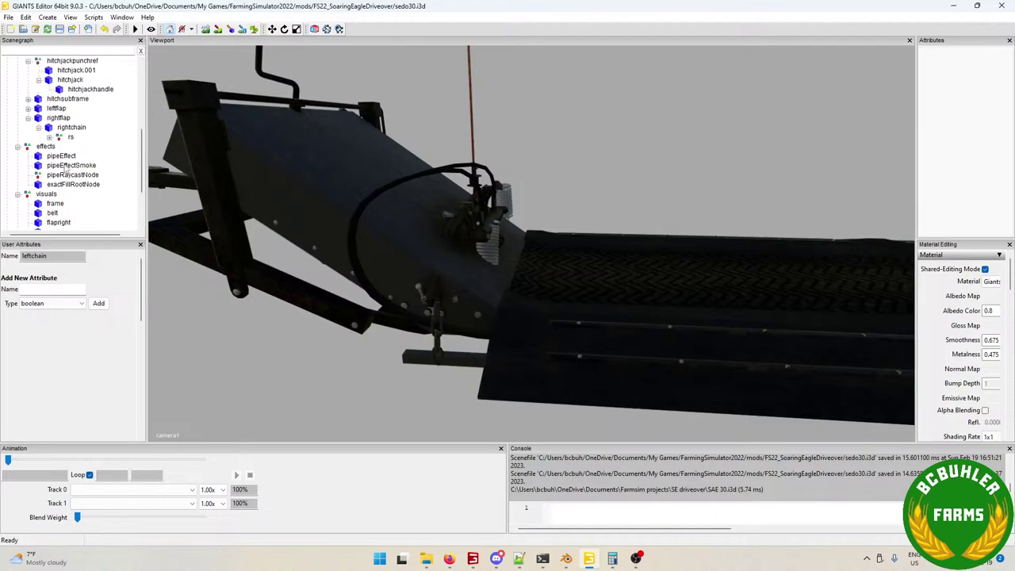
click(55, 118)
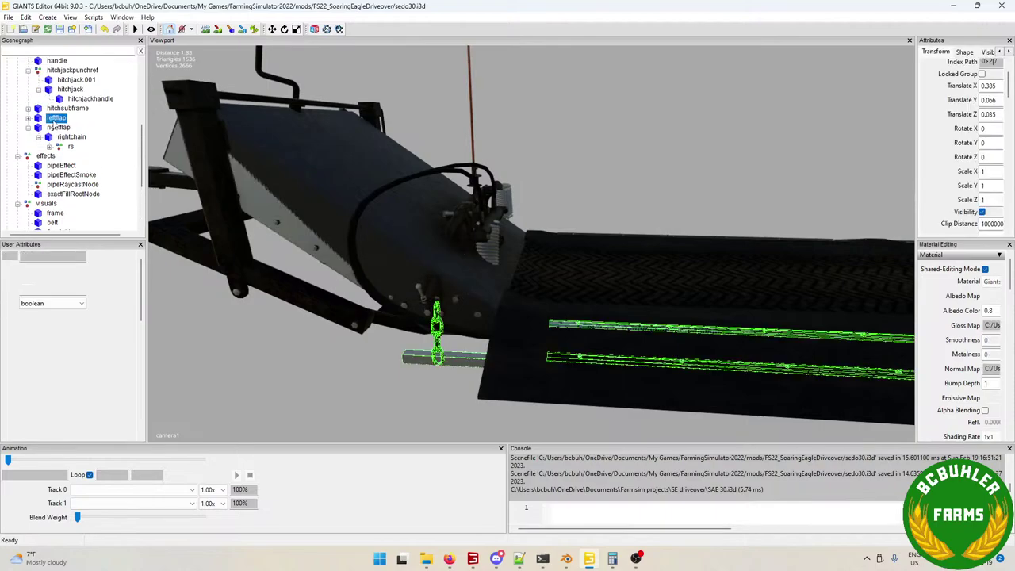
key(ctrl+v)
click(70, 128)
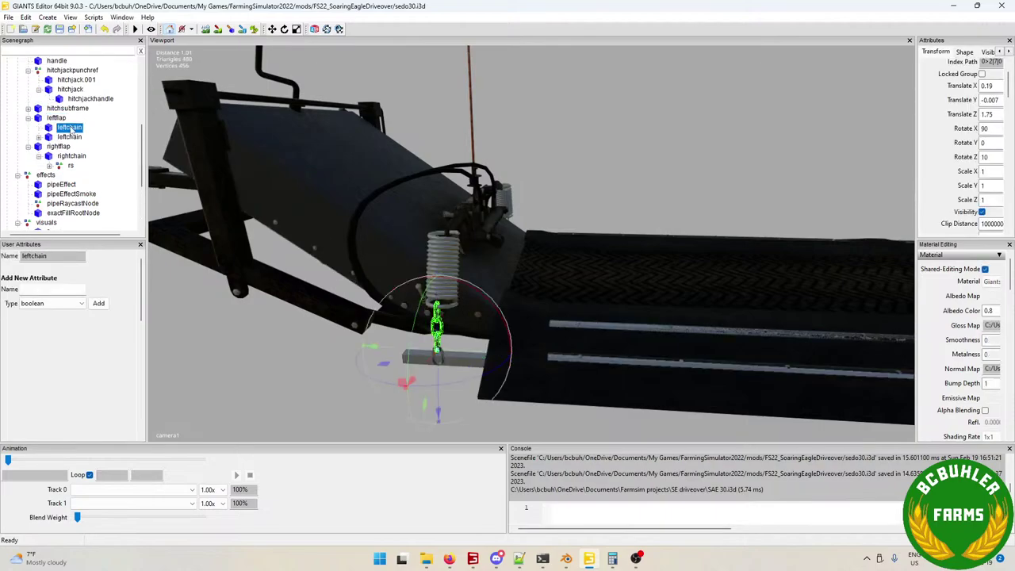
ctrl+click(69, 126)
Delete the leftover imported frame with its flaps from the scene root, and save sedo30.i3d
scroll(51, 184, down, 4)
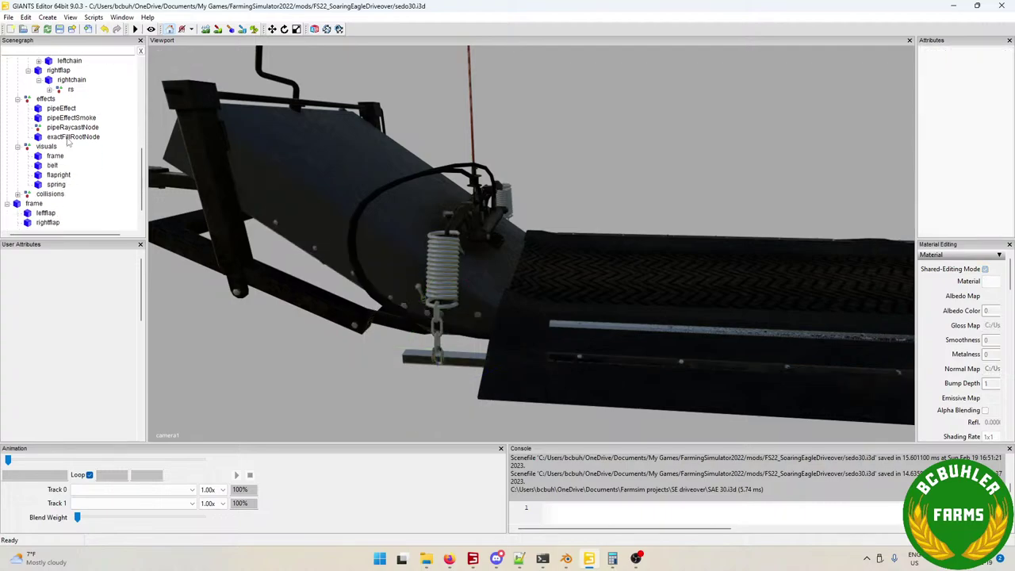
click(36, 175)
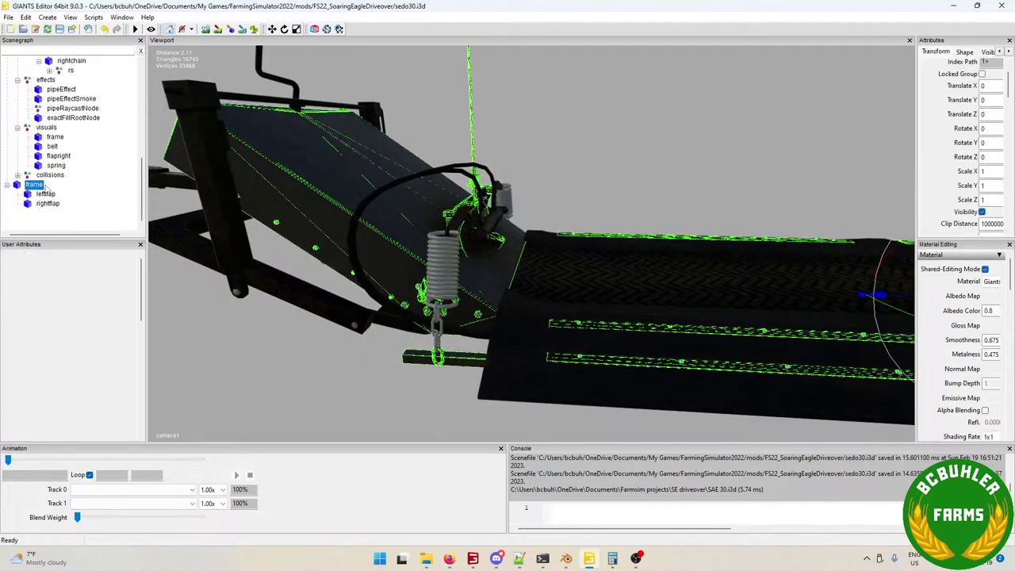
key(Delete)
key(ctrl+s)
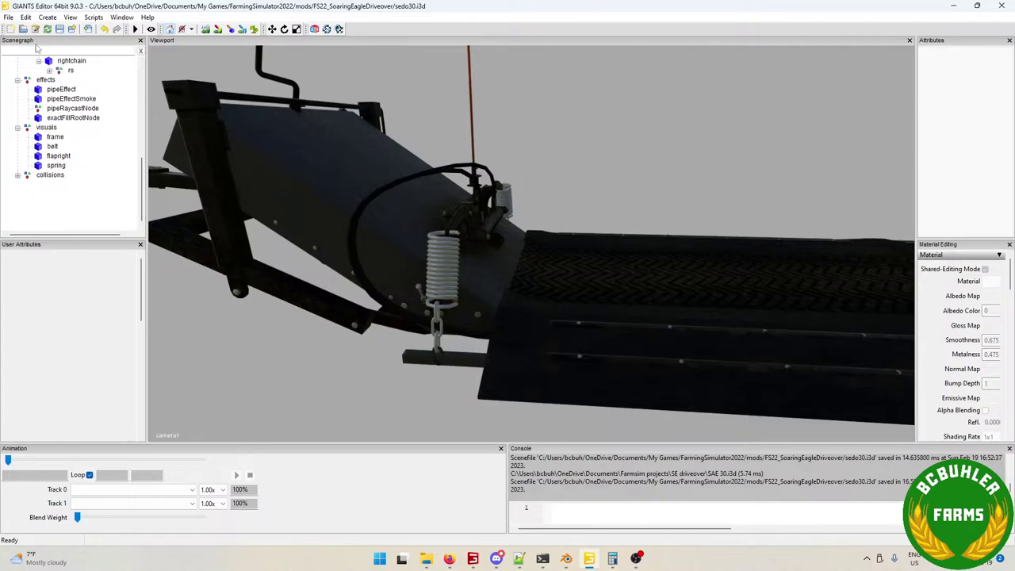
In sedo30.i3d in Notepad++, replace the material attribute of rightchain and leftchain with rightflap's materialIds="646" castsShadows="true" receiveShadows="true"
key(alt+Tab)
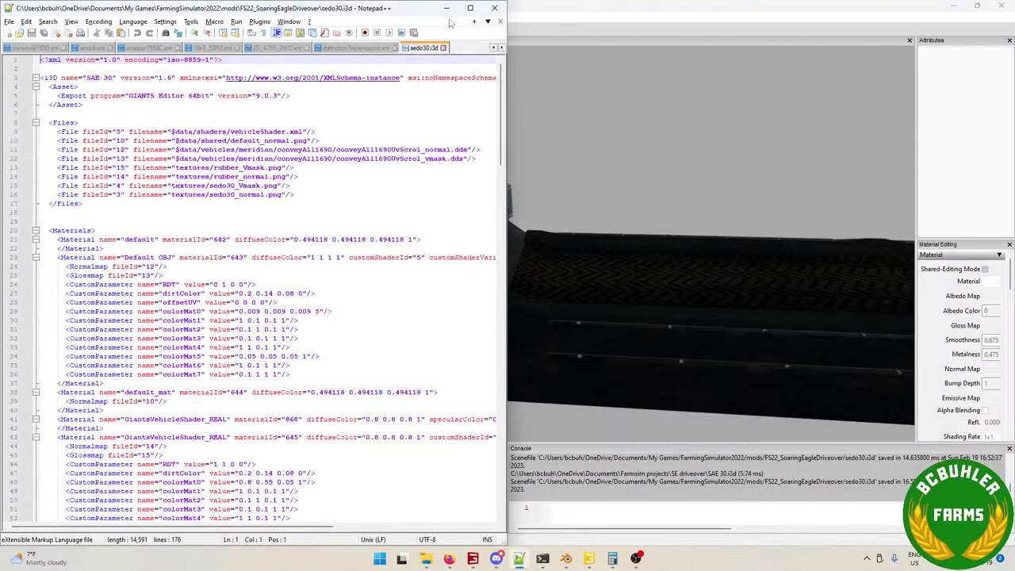
scroll(201, 357, down, 10)
drag(501, 168, 508, 348)
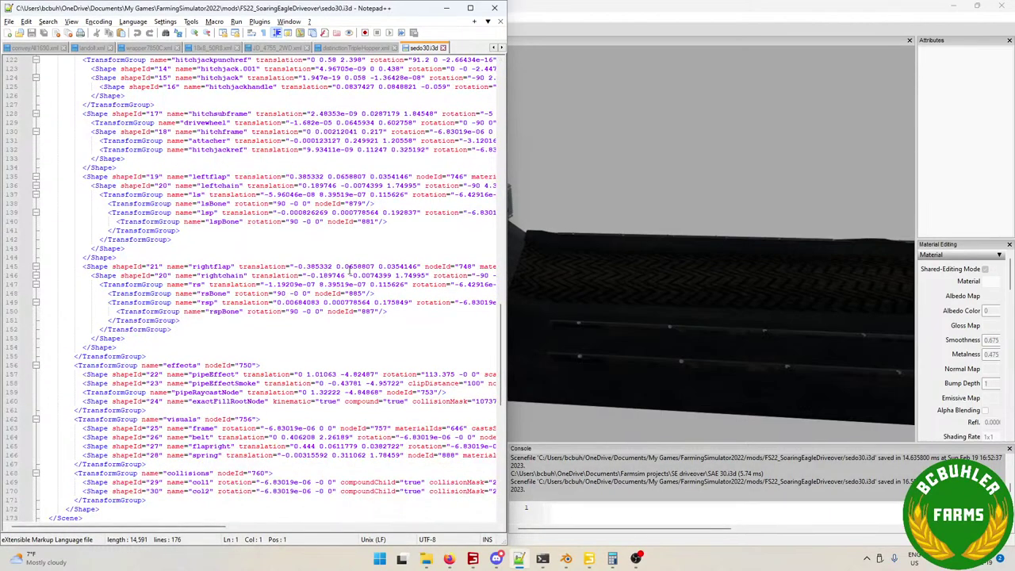
drag(230, 527, 349, 527)
drag(213, 266, 462, 271)
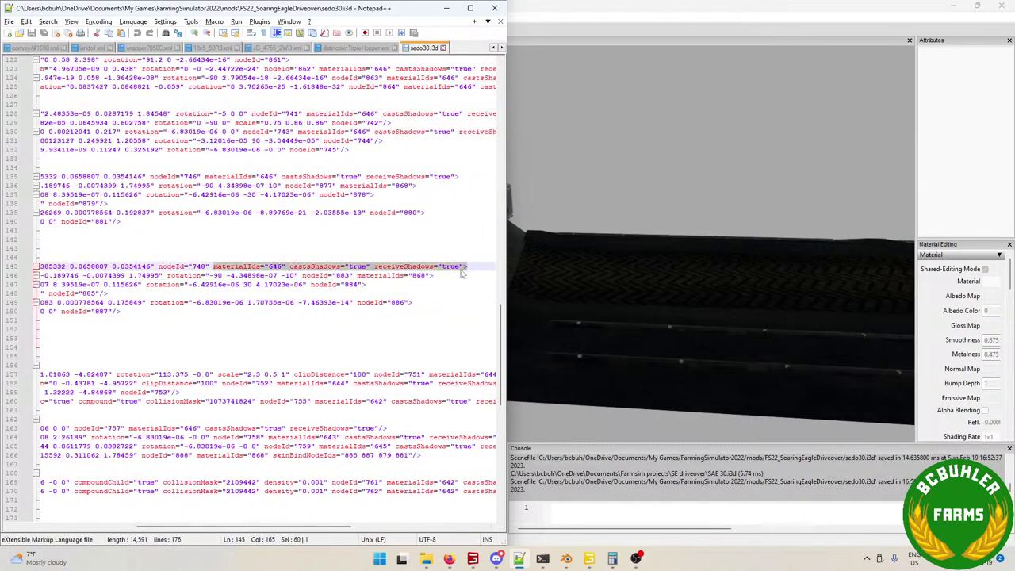
key(ctrl+c)
drag(359, 275, 434, 275)
key(ctrl+v)
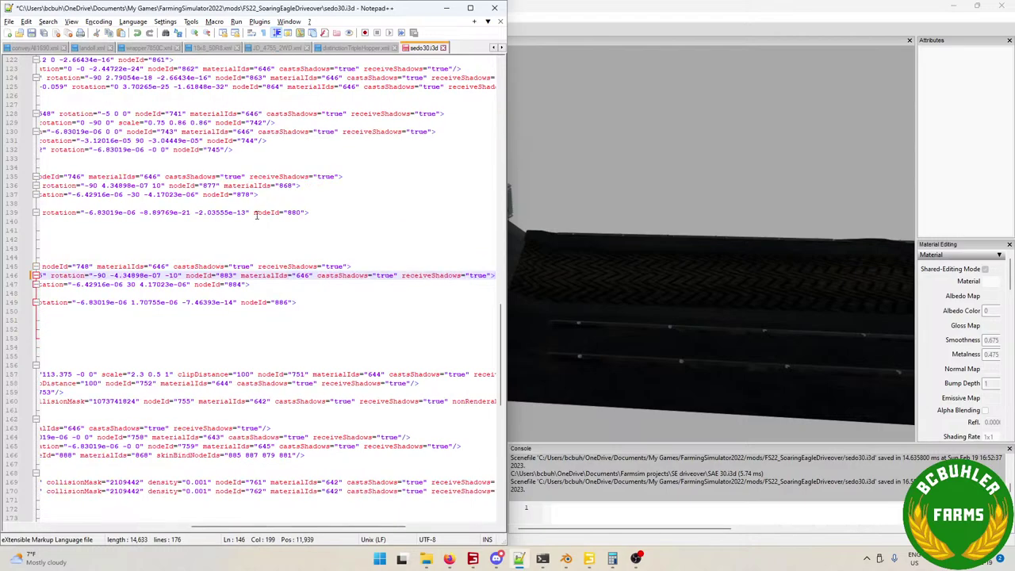
drag(224, 185, 296, 187)
key(ctrl+v)
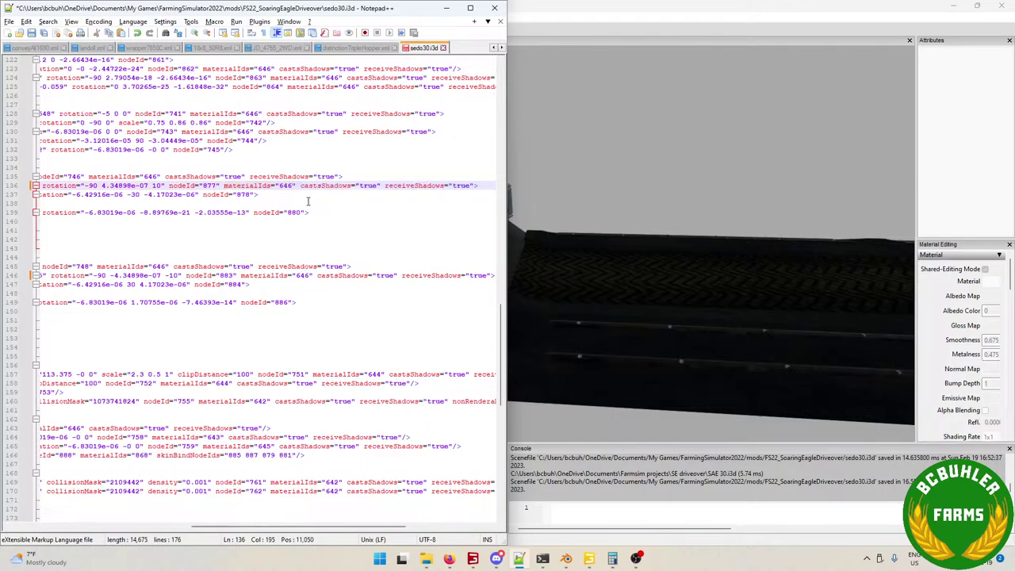
Give the spring shape materialIds="646" castsShadows="true" receiveShadows="true", keep its skinBindNodeIds inside the tag, and save the file
scroll(316, 397, down, 6)
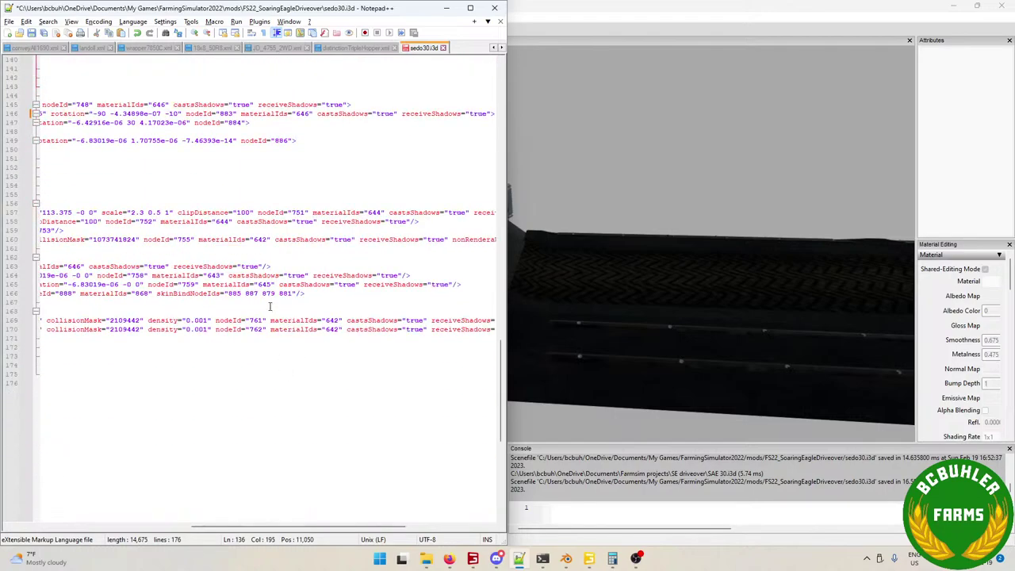
drag(312, 520, 259, 521)
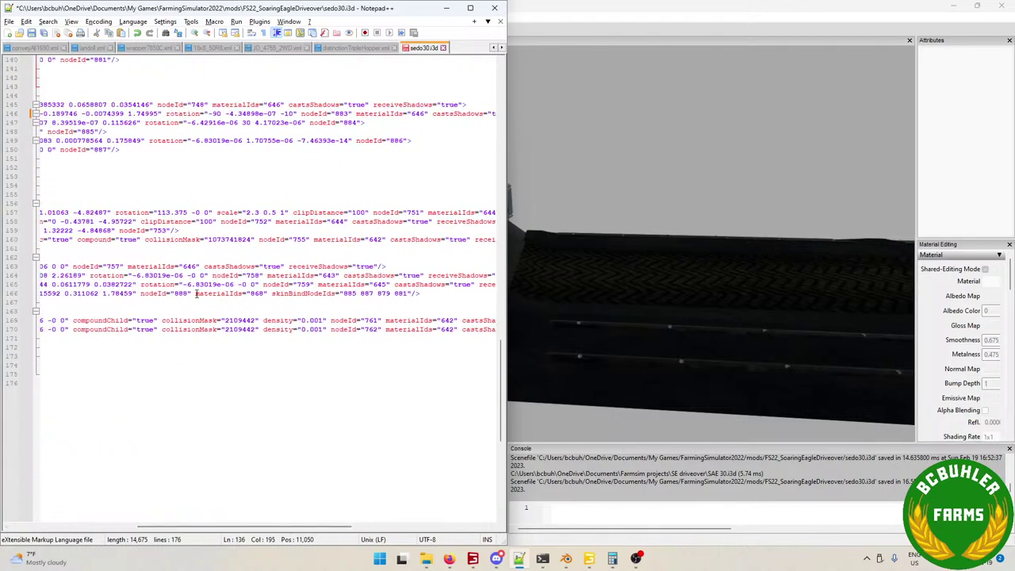
drag(195, 295, 267, 295)
key(ctrl+v)
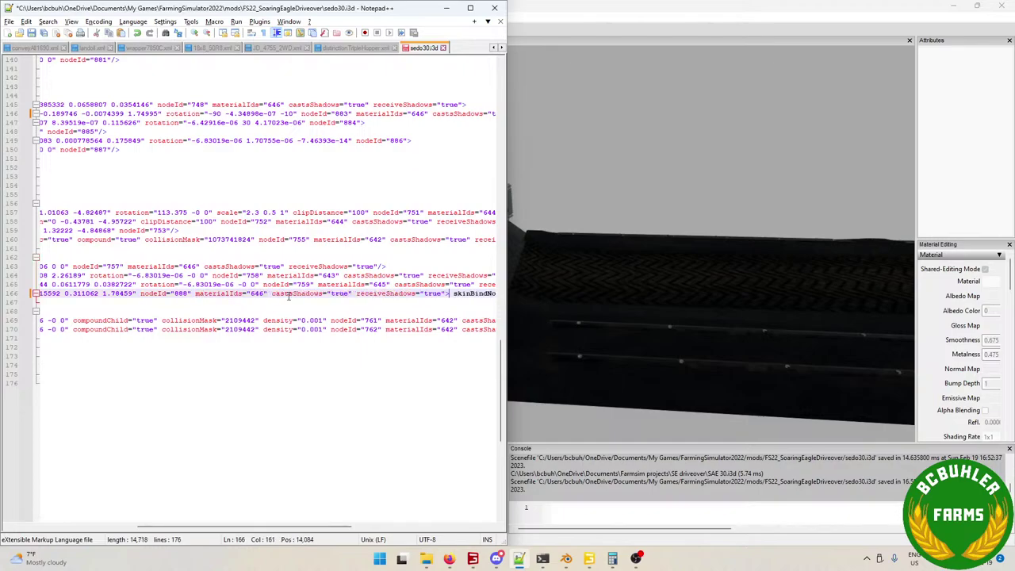
key(BackSpace)
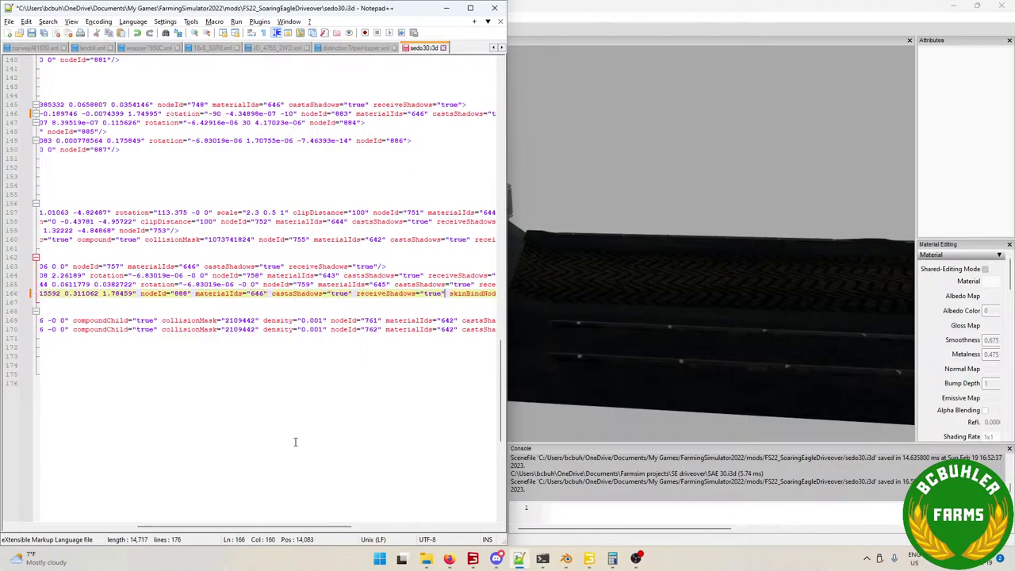
drag(309, 527, 387, 525)
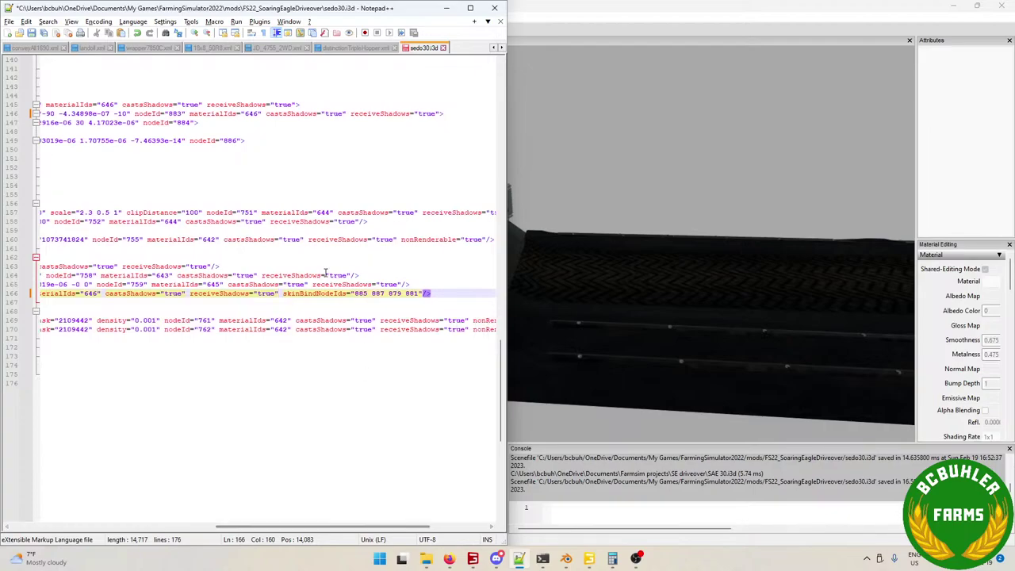
key(ctrl+s)
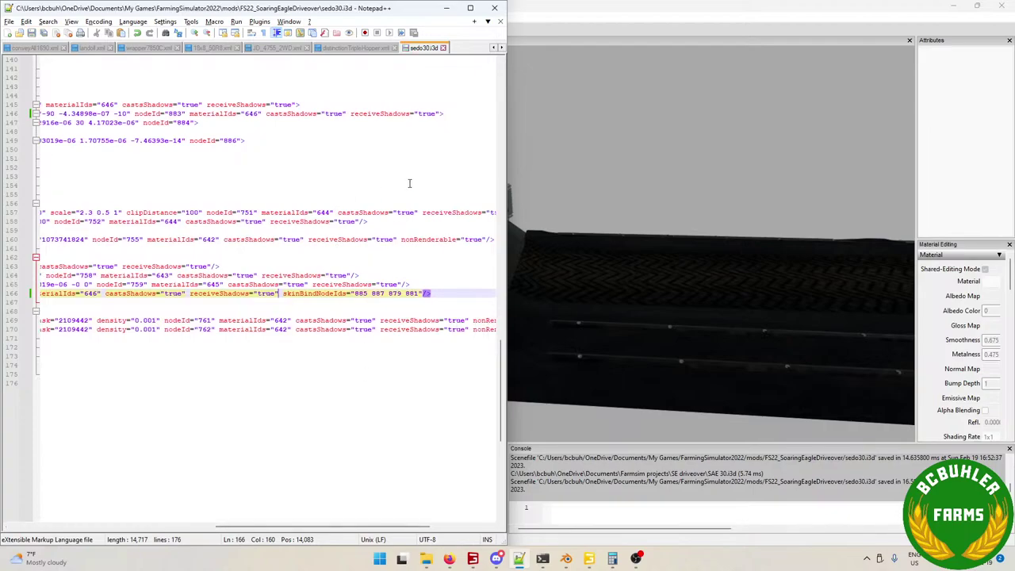
Close sedo30.i3d and Notepad++, and reload the scene in GIANTS Editor from the saved file
click(442, 47)
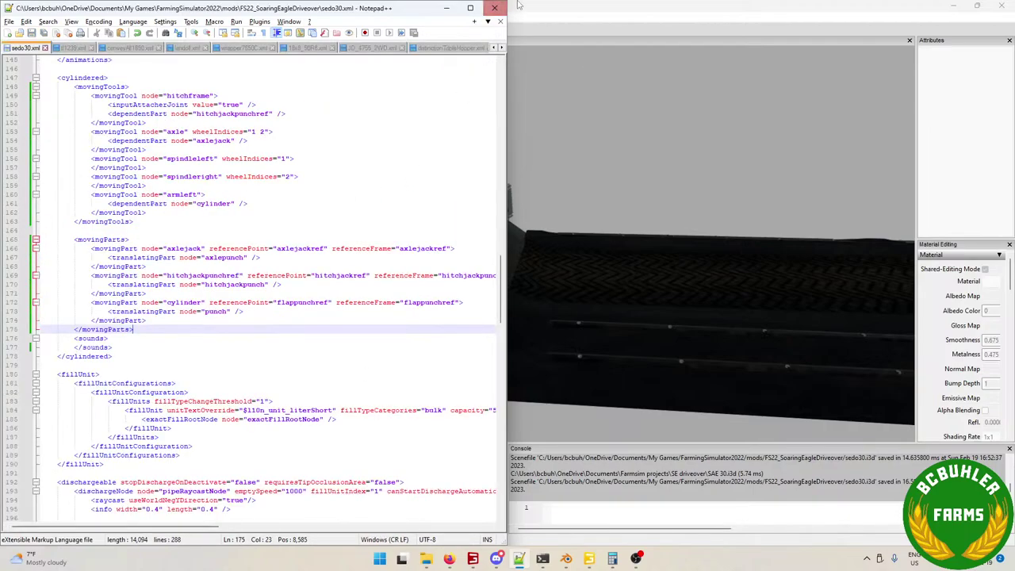
click(494, 7)
click(46, 30)
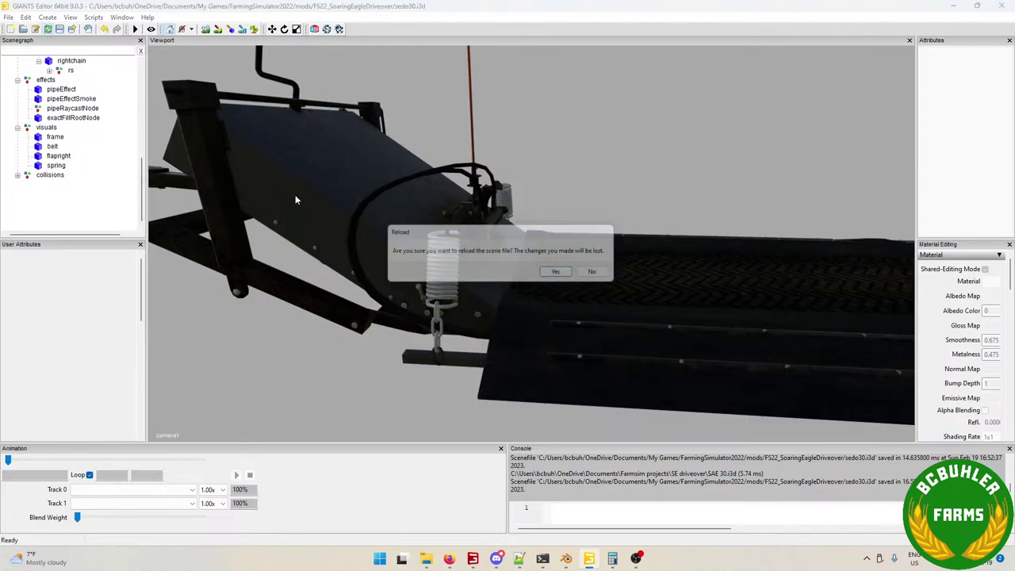
key(Return)
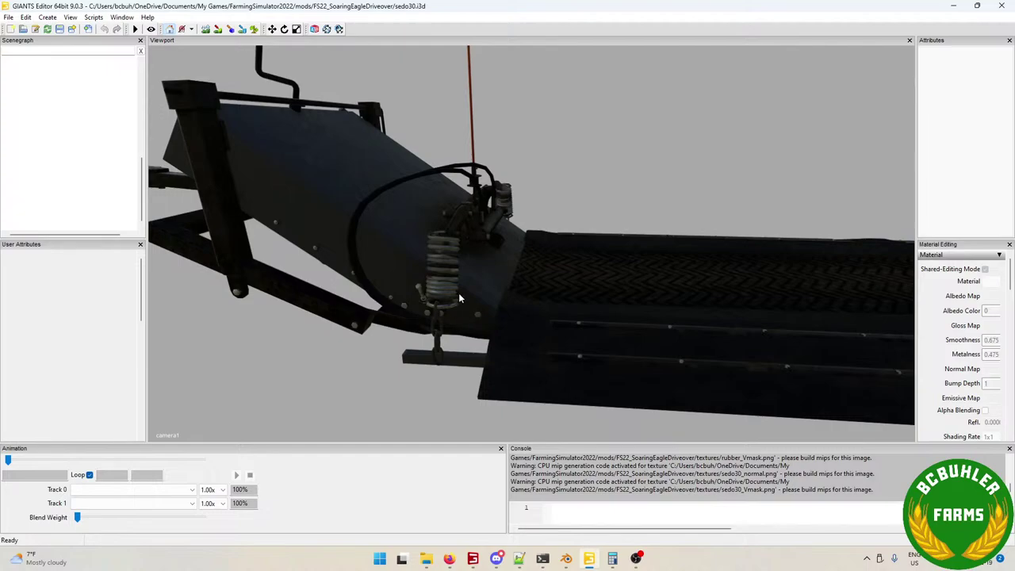
Examine the spring mesh and the chain link where they meet on the left flap
scroll(495, 272, up, 3)
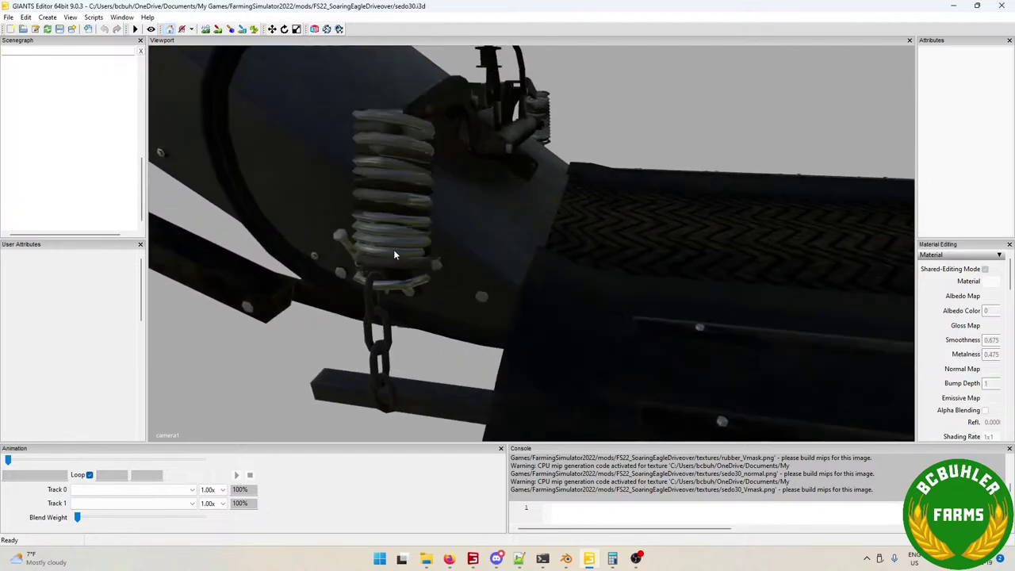
click(394, 249)
alt+drag(604, 253, 578, 246)
alt+middle_drag(625, 254, 508, 252)
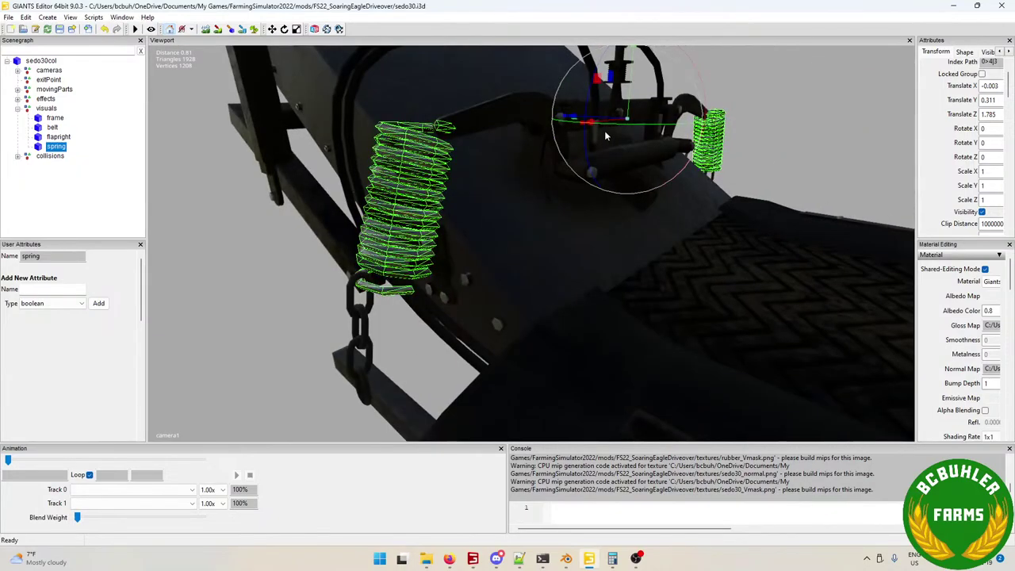
click(444, 128)
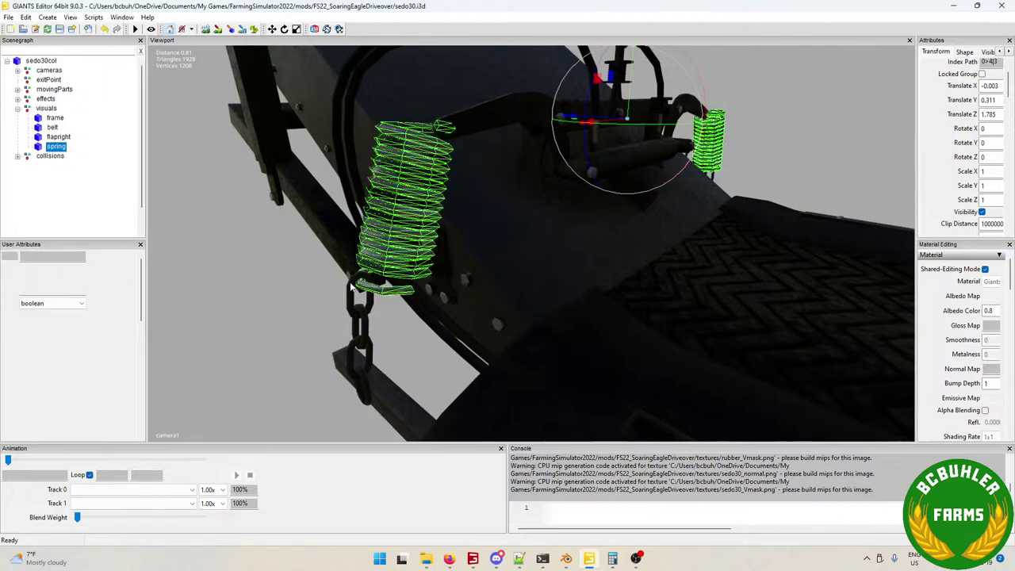
click(352, 285)
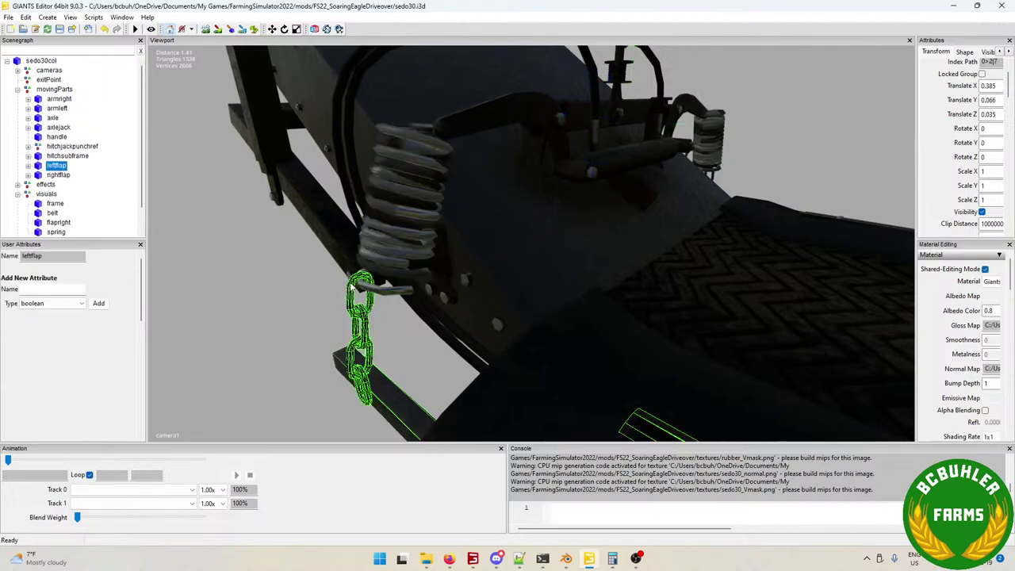
Select the lsp node in the ls group under leftchain, and try moving it to test the spring's deformation
click(28, 166)
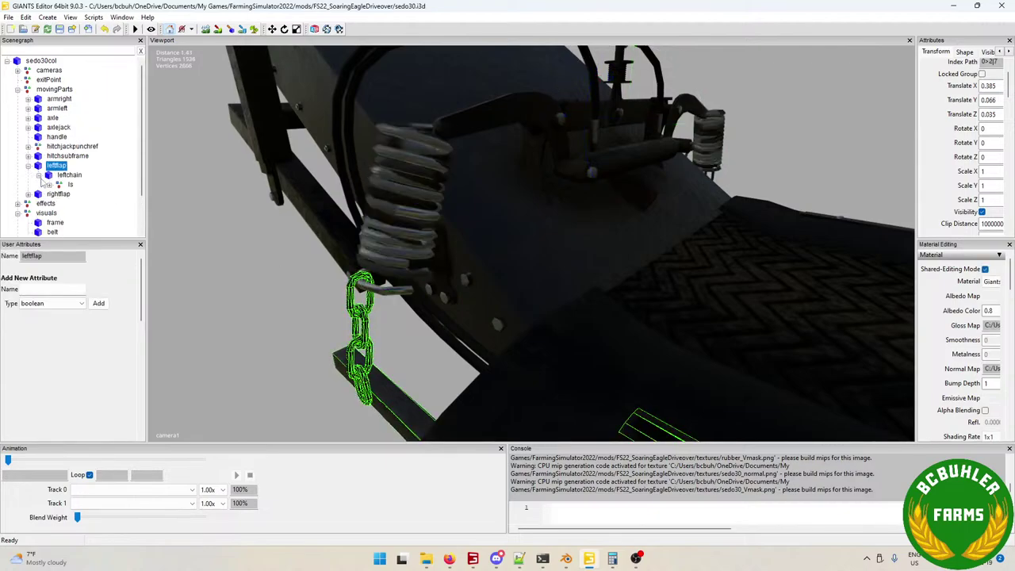
click(39, 175)
click(69, 185)
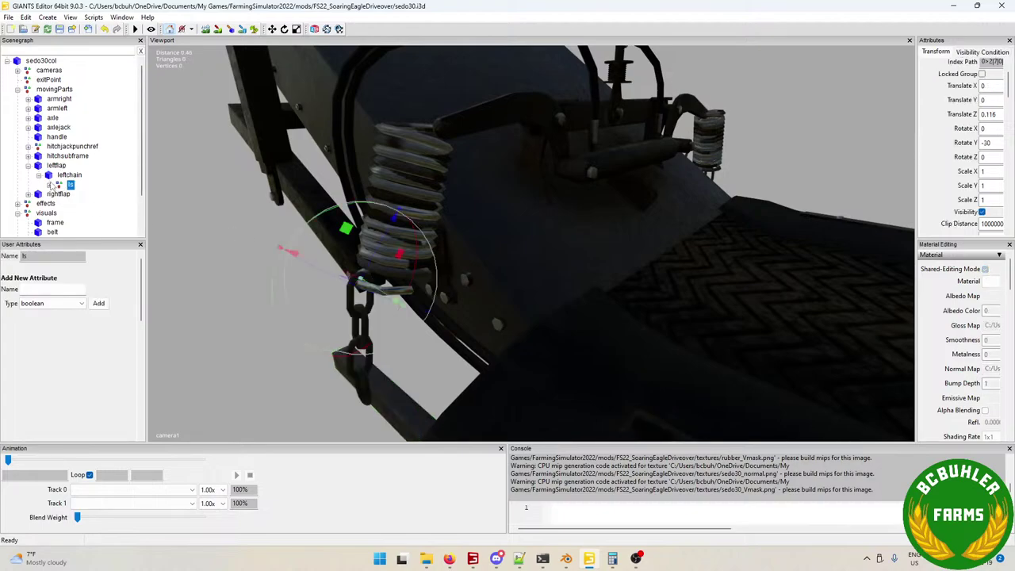
click(49, 185)
click(84, 204)
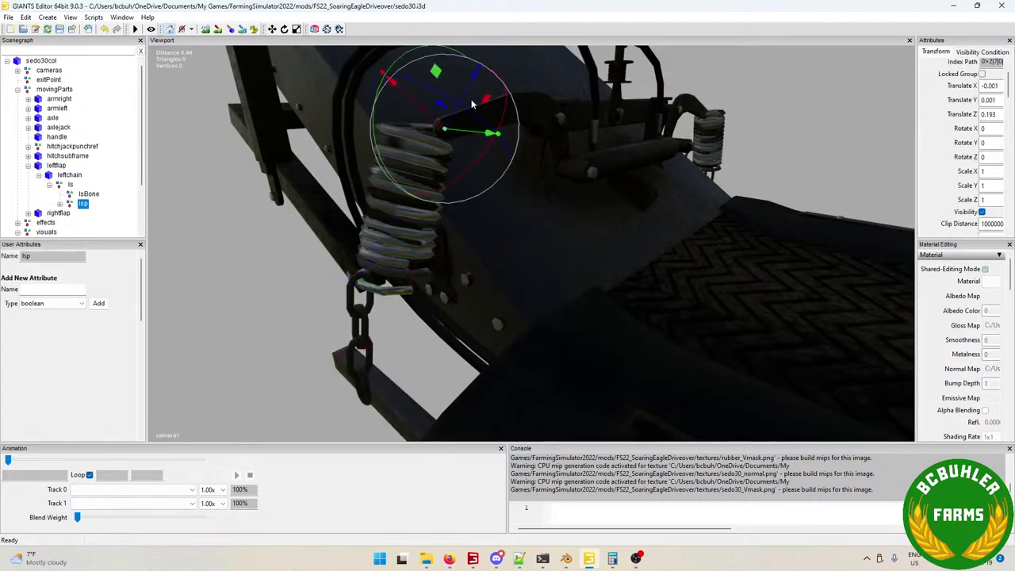
drag(480, 86, 481, 110)
Examine the left spring's shading from the other side, check the spring's material maps, and switch to Blender
alt+drag(620, 228, 507, 242)
scroll(507, 242, down, 3)
right_drag(507, 241, 534, 211)
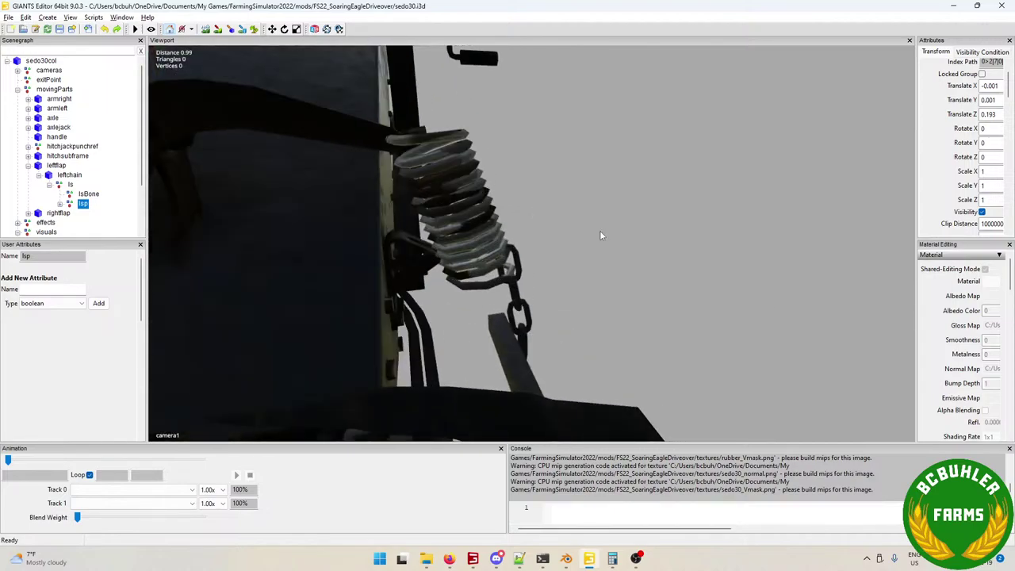
drag(917, 274, 855, 274)
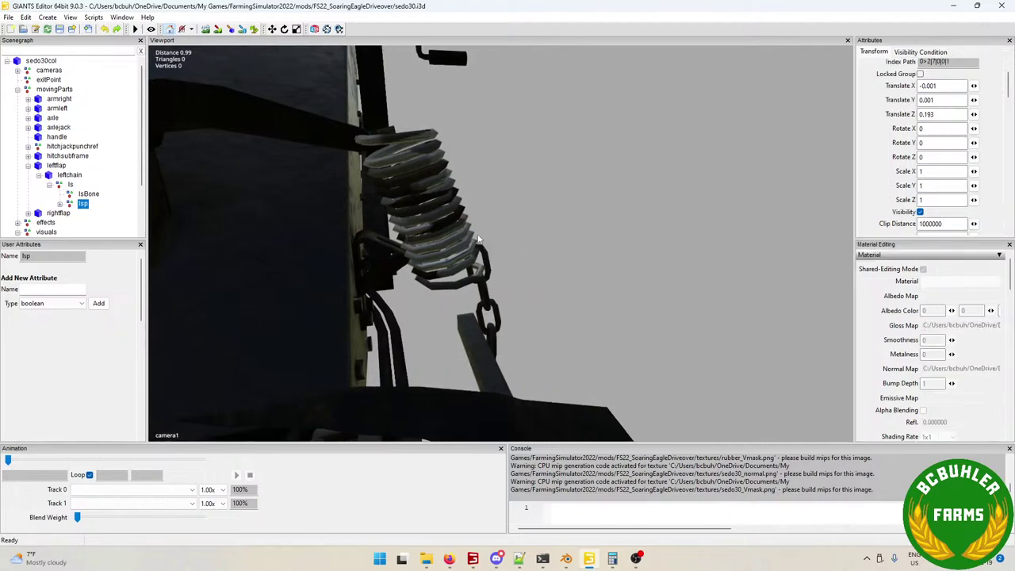
click(435, 228)
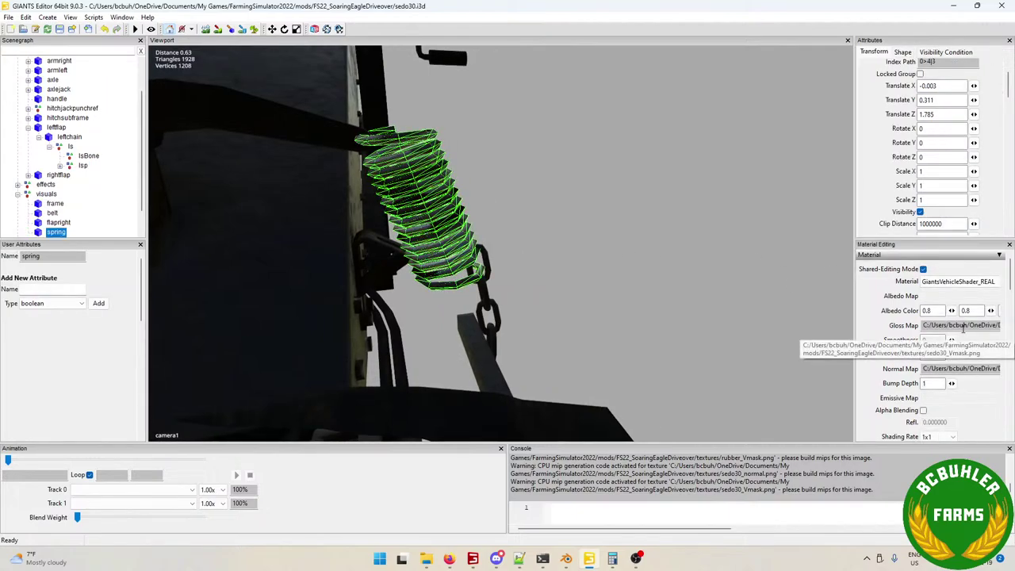
click(611, 280)
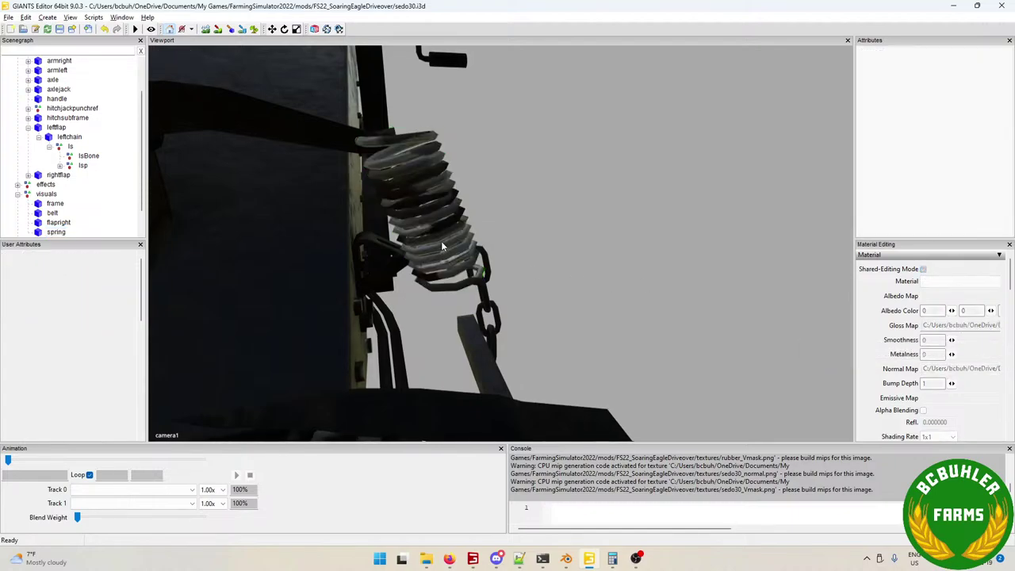
middle_drag(441, 246, 492, 232)
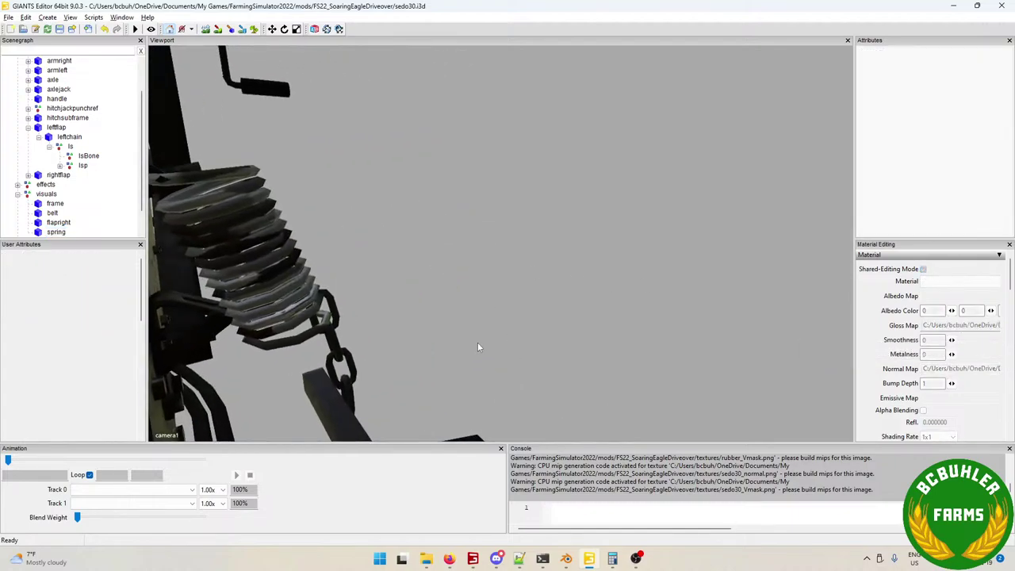
click(566, 559)
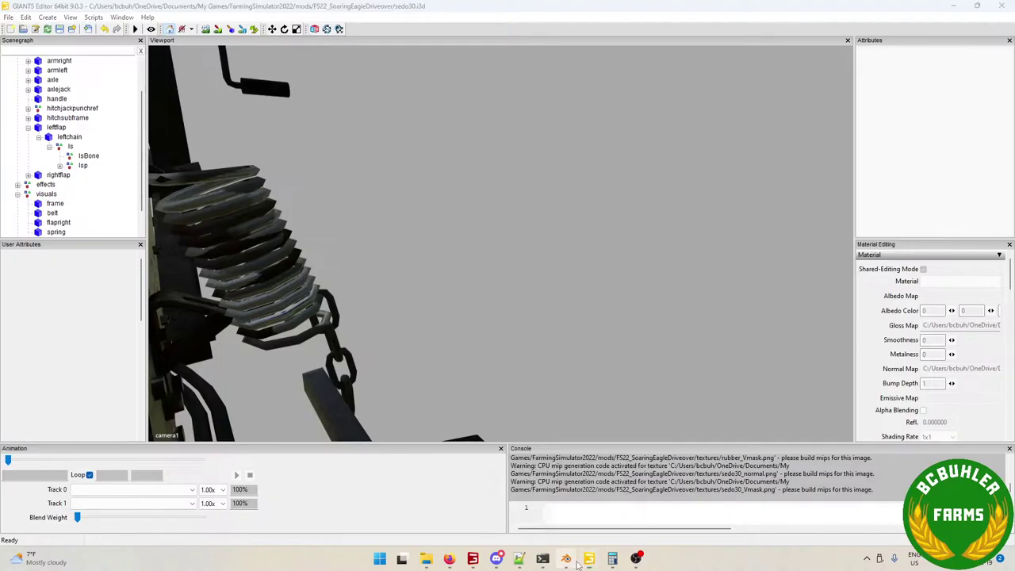
Examine the spring mesh and its UV layout in Blender, and open the sedo project in Substance Painter
click(425, 194)
key(Tab)
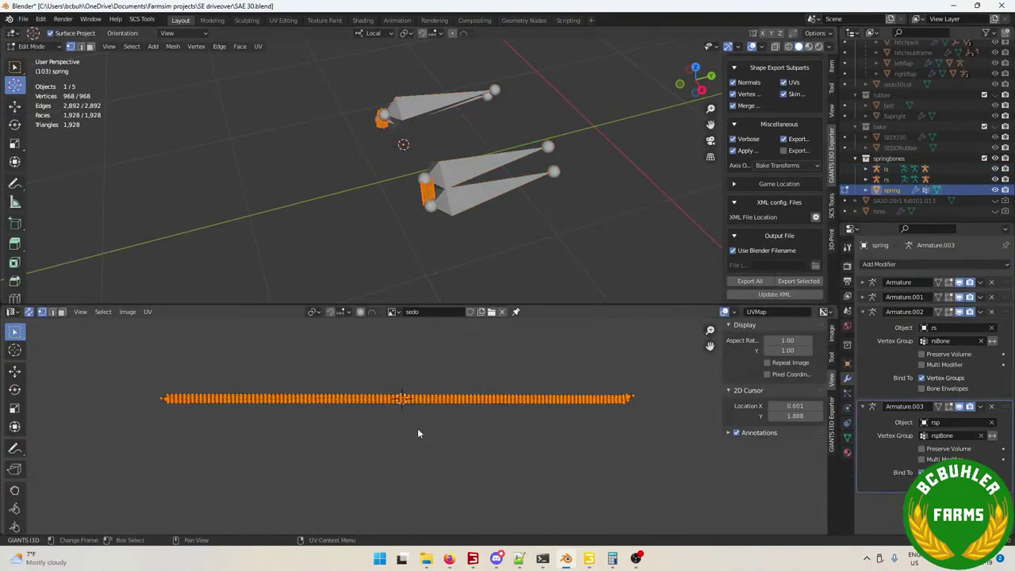
scroll(417, 429, down, 8)
scroll(410, 472, down, 4)
scroll(410, 472, up, 6)
key(Tab)
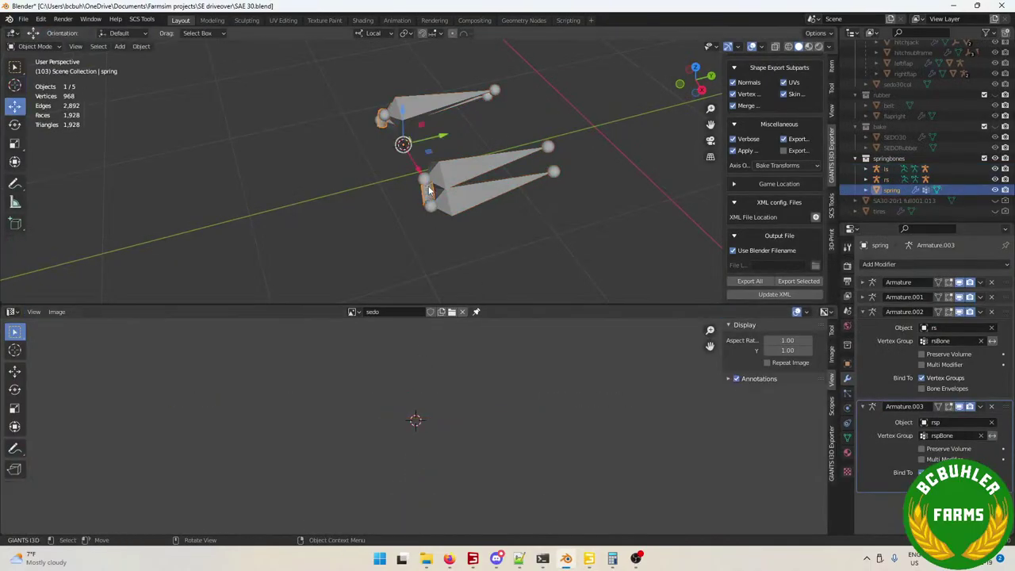
scroll(436, 205, up, 4)
mouse_move(425, 560)
click(415, 514)
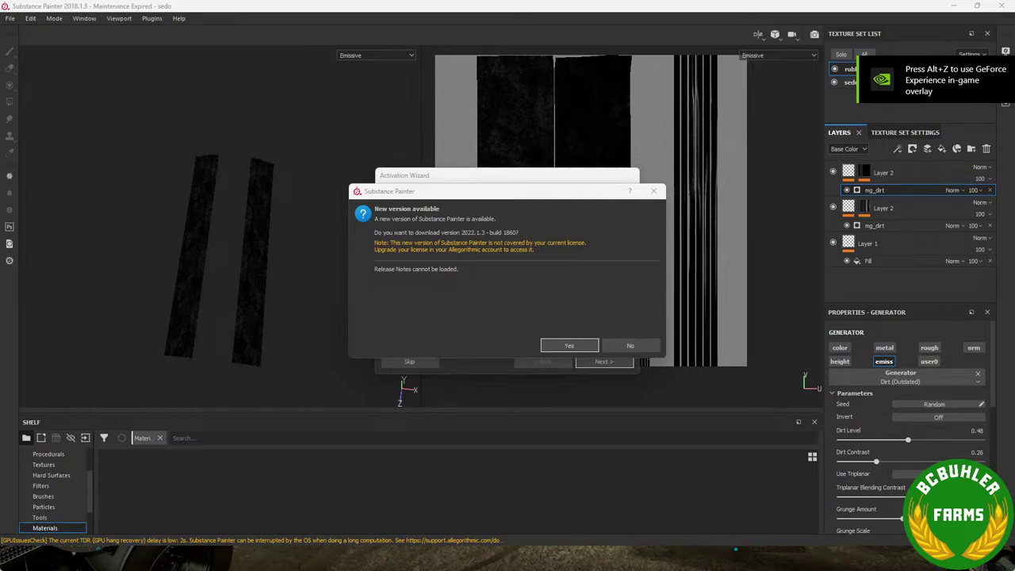
Decline the Substance Painter update, skip the activation wizard, and examine the sedo30 texture set on the model
click(627, 347)
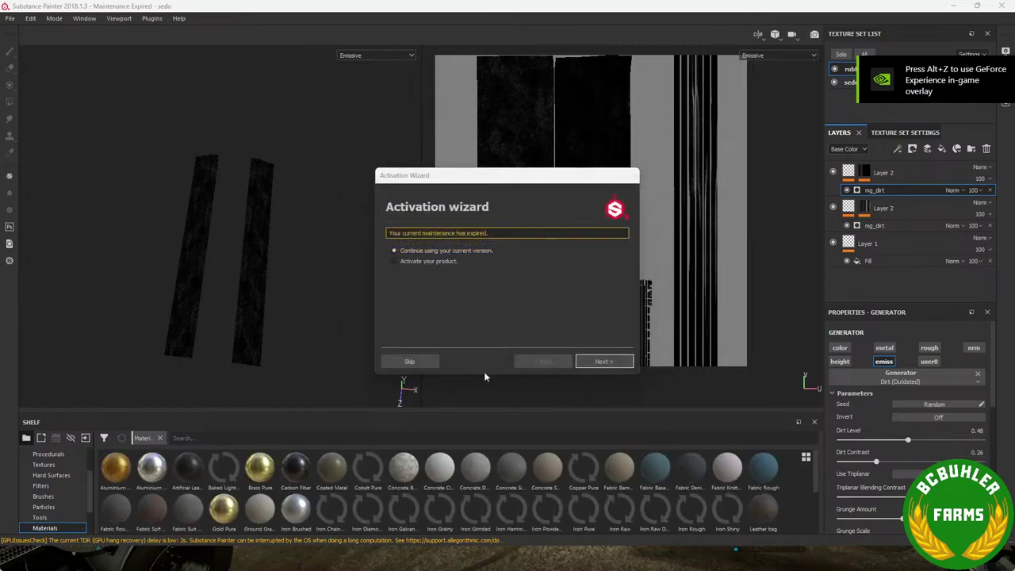
click(404, 364)
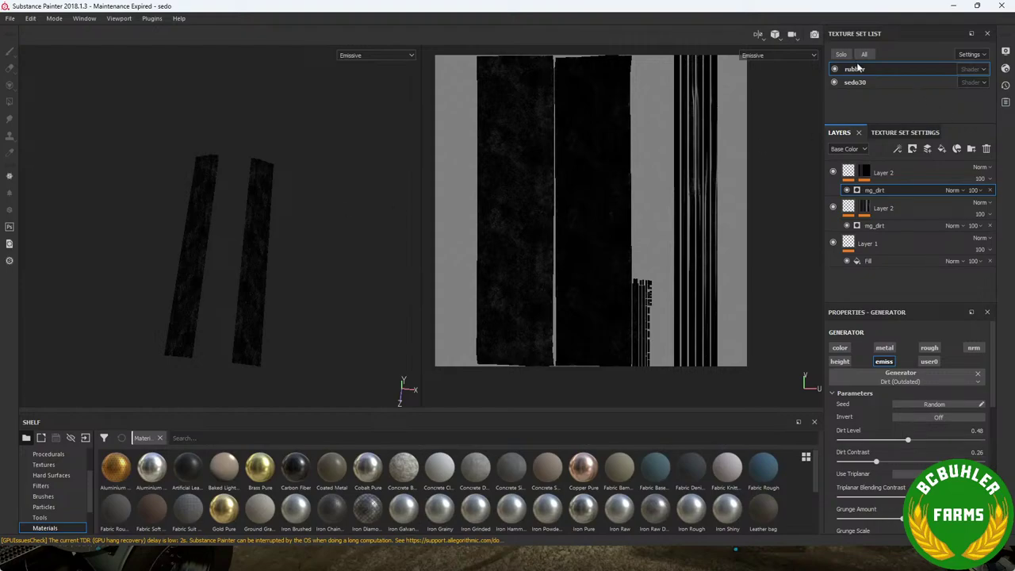
click(880, 83)
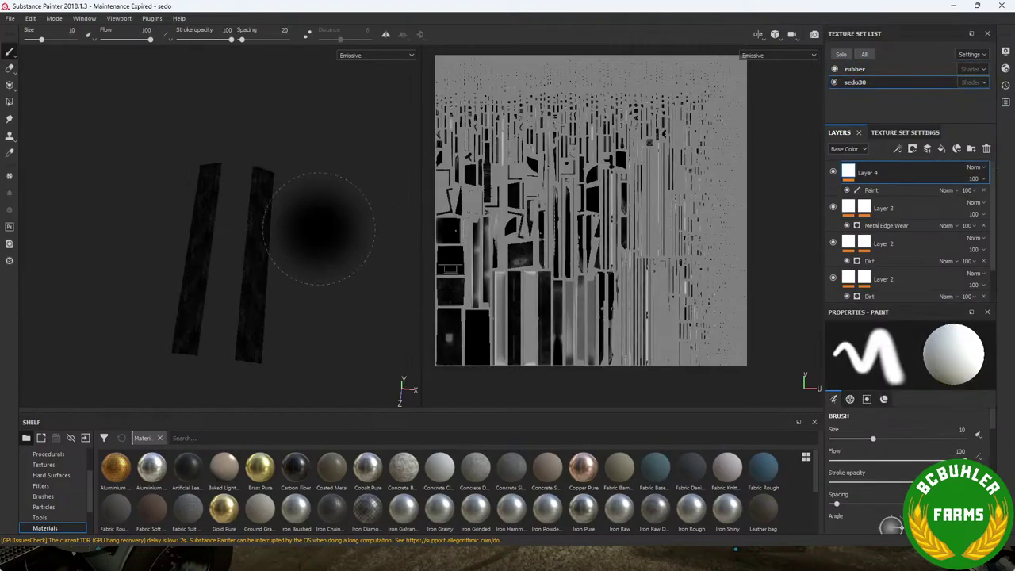
alt+drag(317, 226, 238, 206)
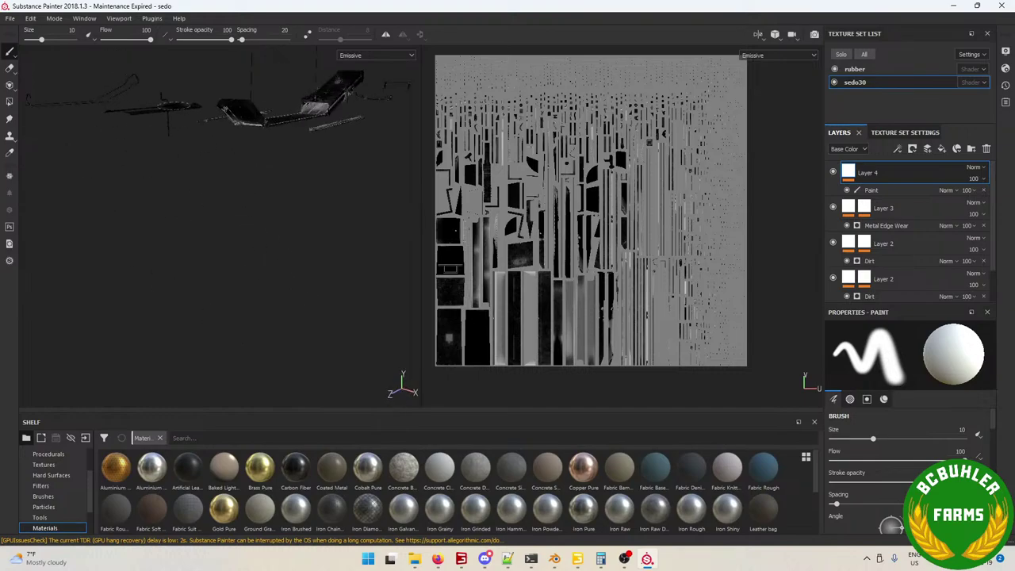
scroll(181, 94, up, 4)
alt+drag(278, 91, 257, 104)
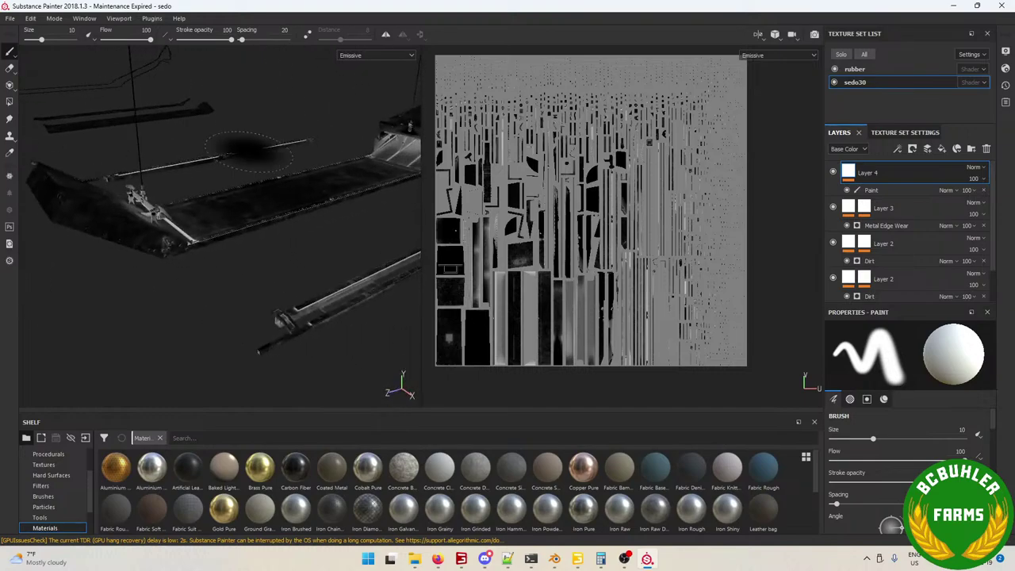
mouse_move(248, 151)
alt+mouse_down()
mouse_move(270, 178)
mouse_move(214, 174)
alt+mouse_up()
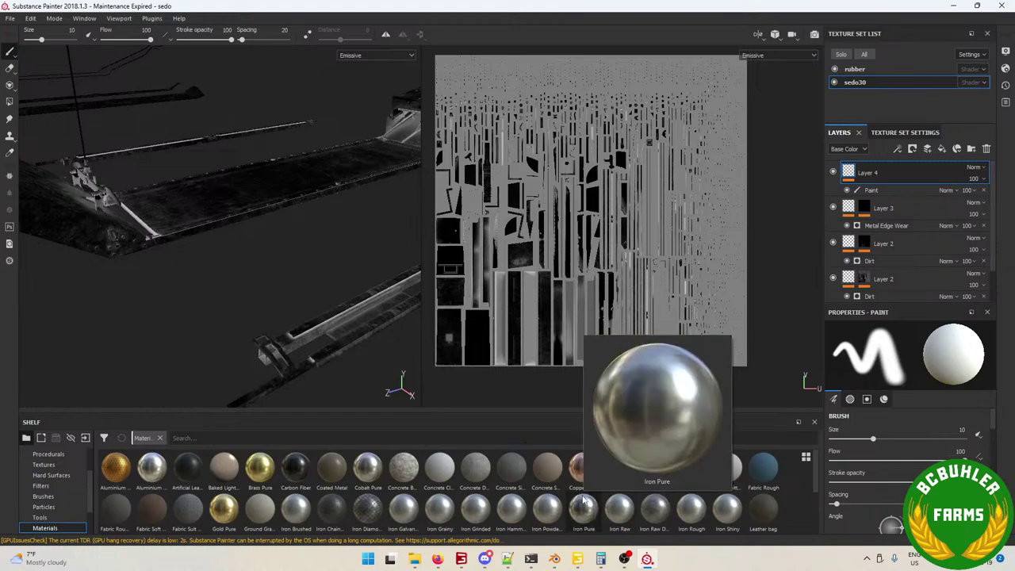
Return to GIANTS Editor, bring up sedo30.xml in Notepad++, and arrange the two windows side by side
mouse_move(625, 558)
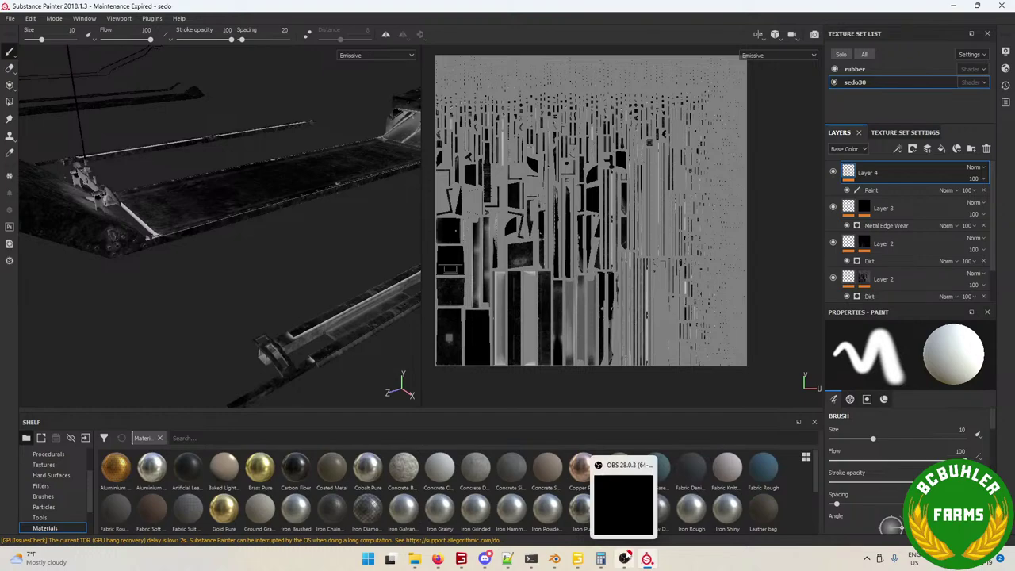
click(555, 559)
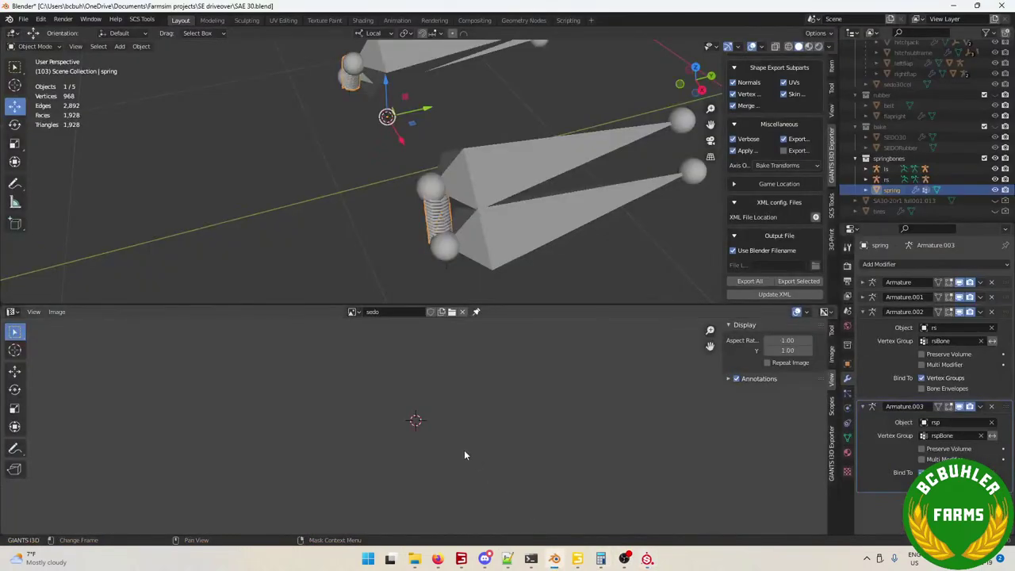
click(577, 559)
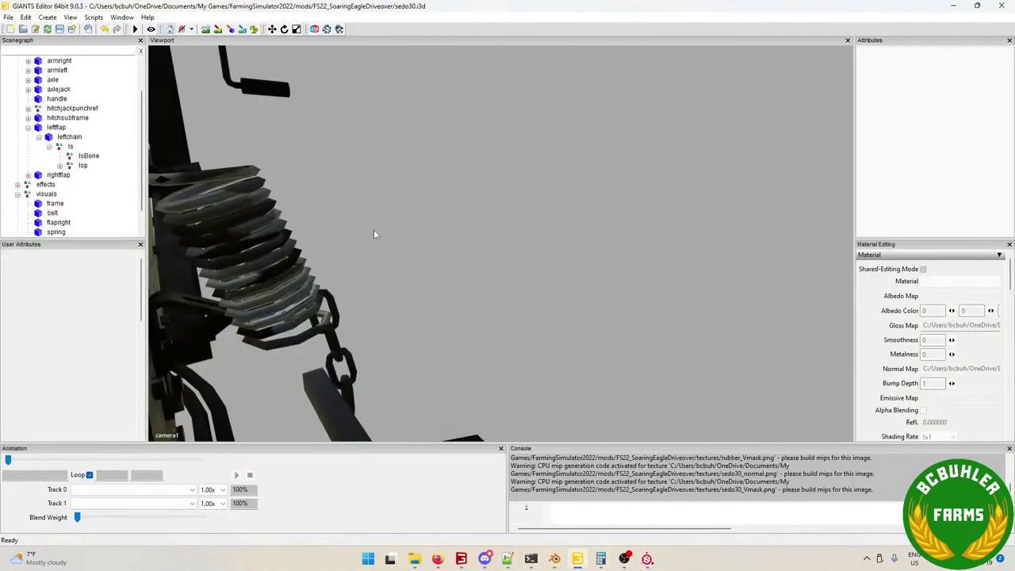
alt+drag(374, 229, 428, 214)
scroll(401, 219, down, 5)
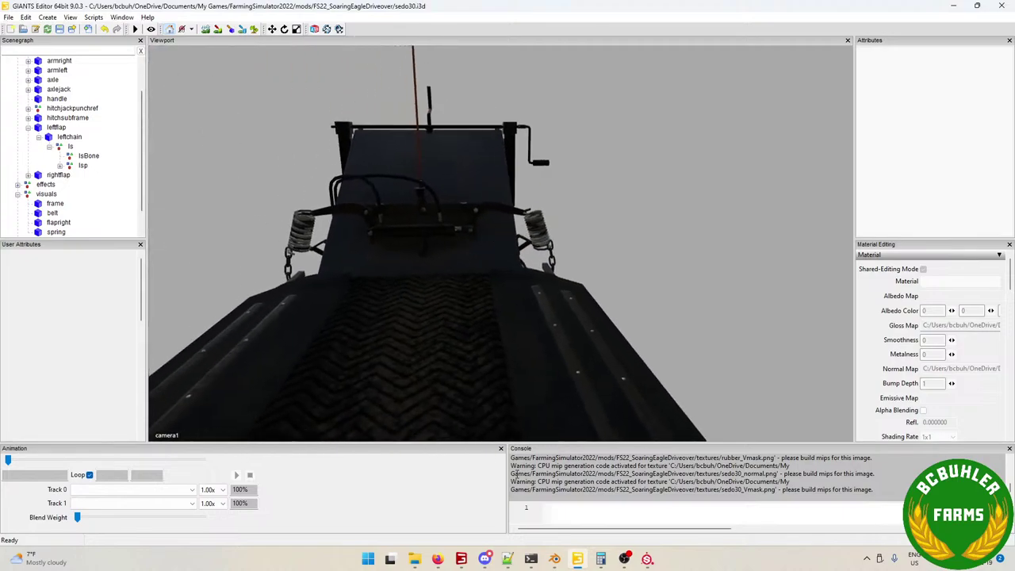
click(507, 559)
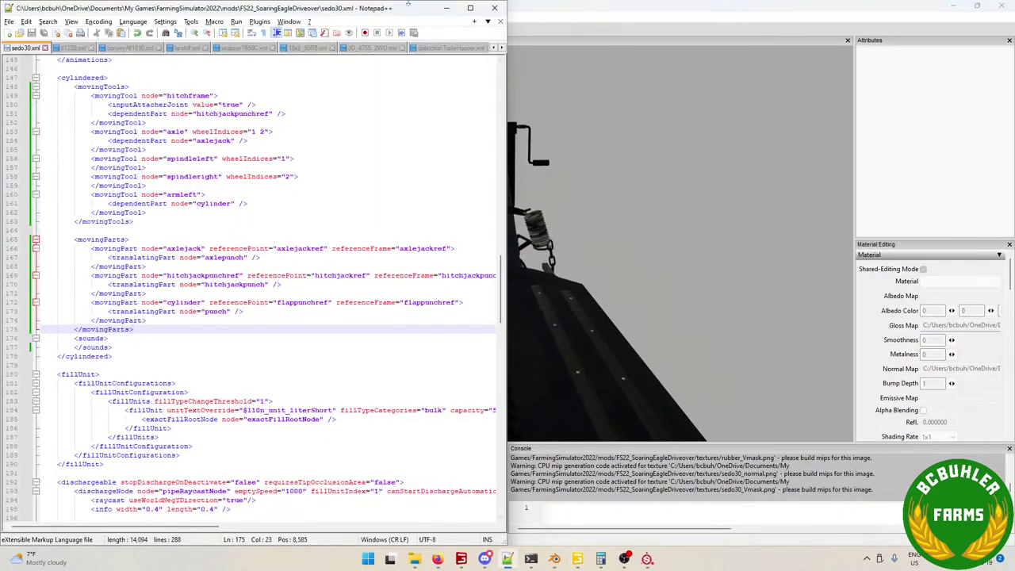
drag(524, 9, 1013, 163)
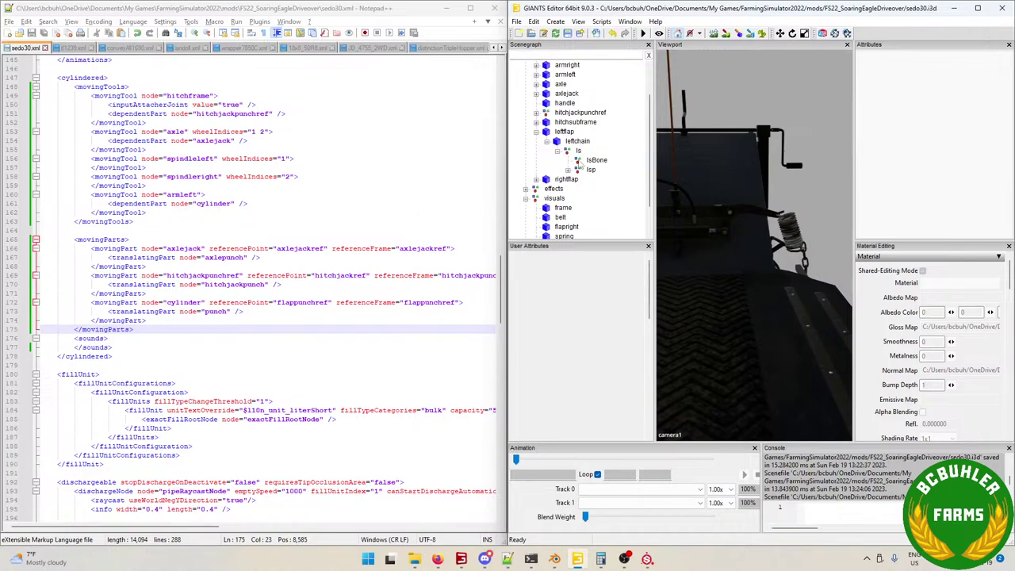
Duplicate the leftchain i3dMapping line twice directly below itself in the i3dMappings section of sedo30.xml
scroll(336, 356, down, 20)
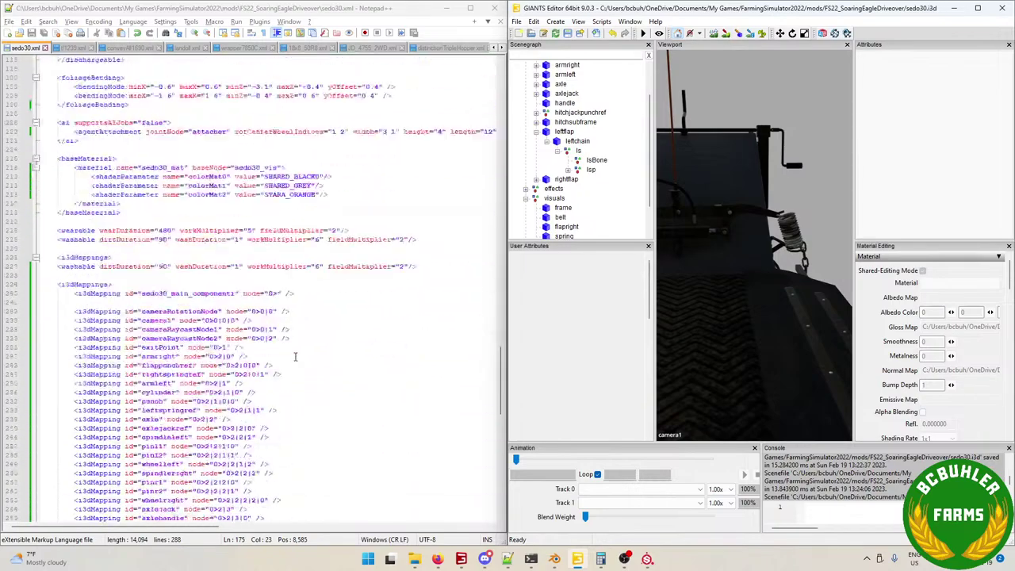
scroll(279, 356, up, 4)
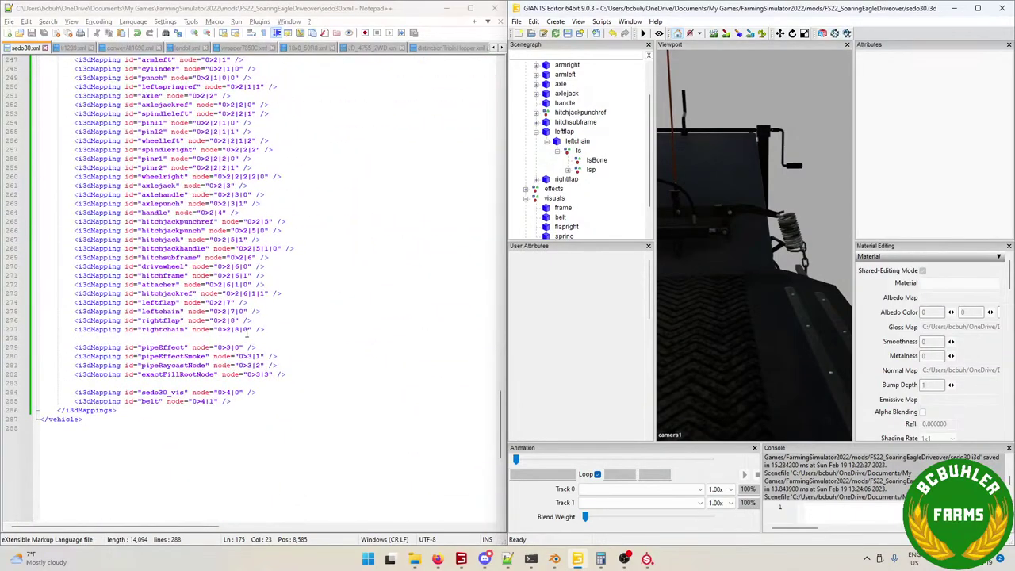
drag(264, 312, 73, 312)
key(ctrl+c)
click(269, 312)
key(Return)
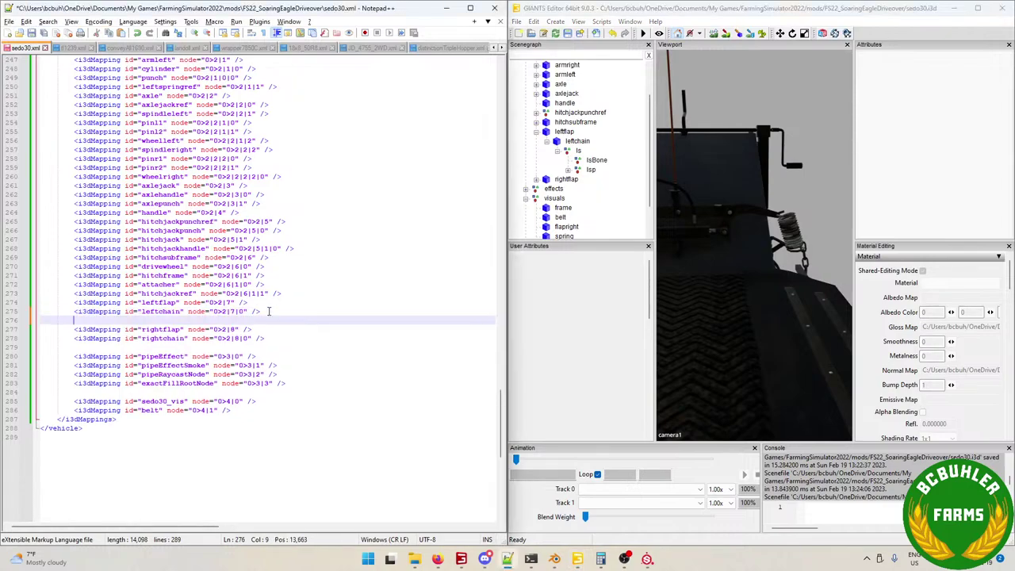
key(ctrl+v)
key(Return)
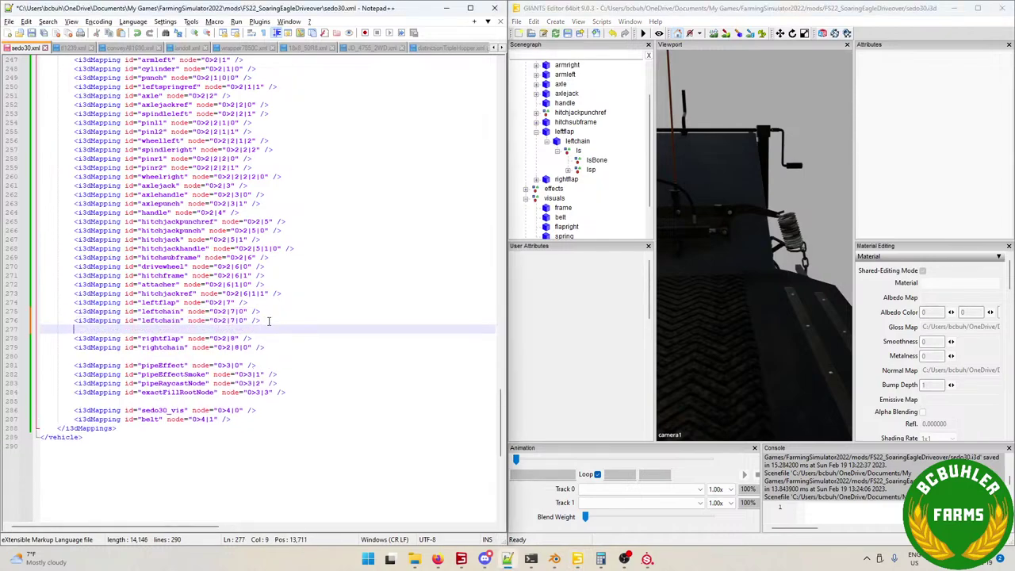
key(ctrl+v)
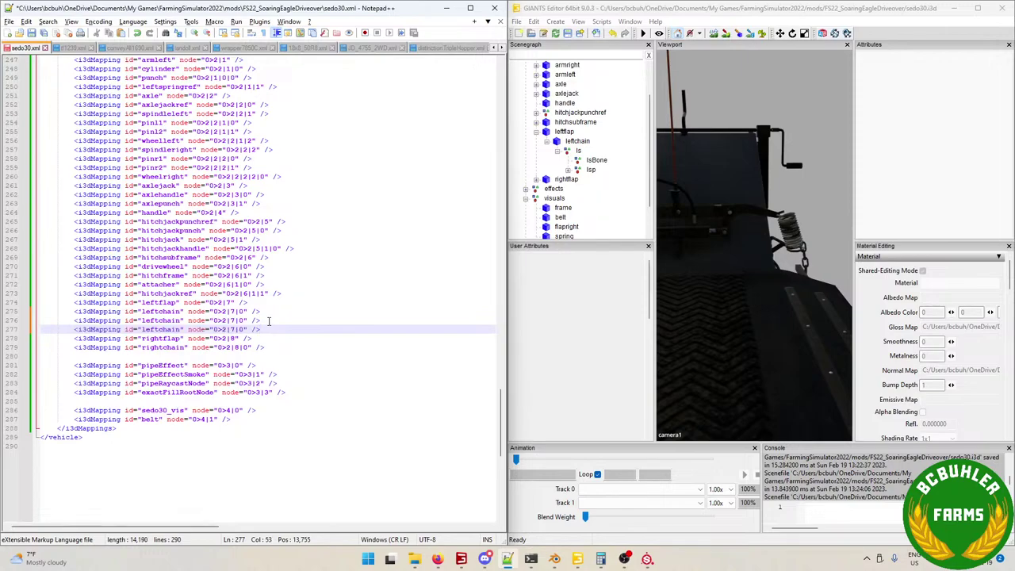
Set the two copied leftchain mappings' node paths to 0>2|7|0|0 for ls and 0>2|7|0|0|1 for lsp, checking each node's index path
click(248, 320)
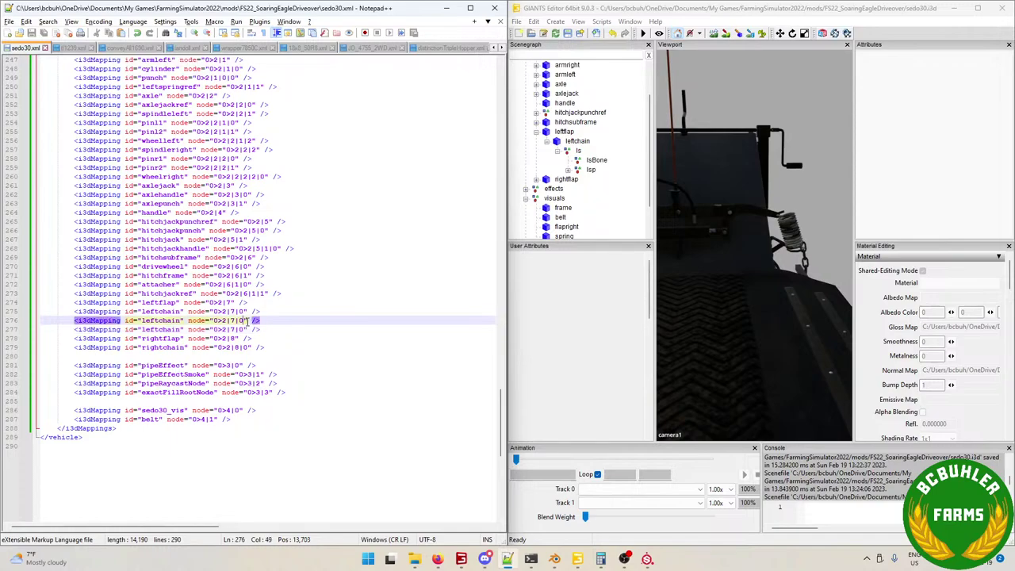
text(|1)
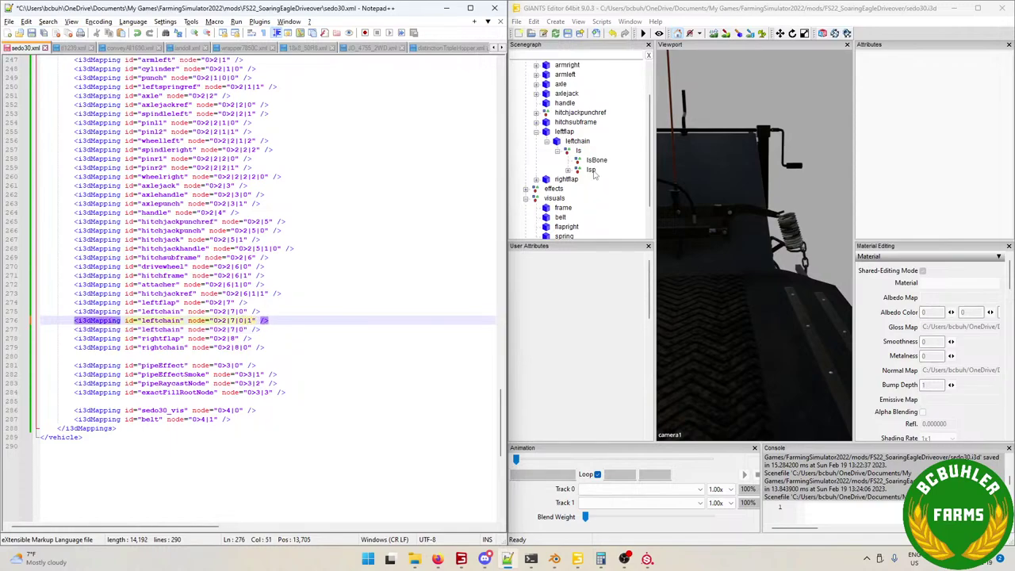
click(592, 171)
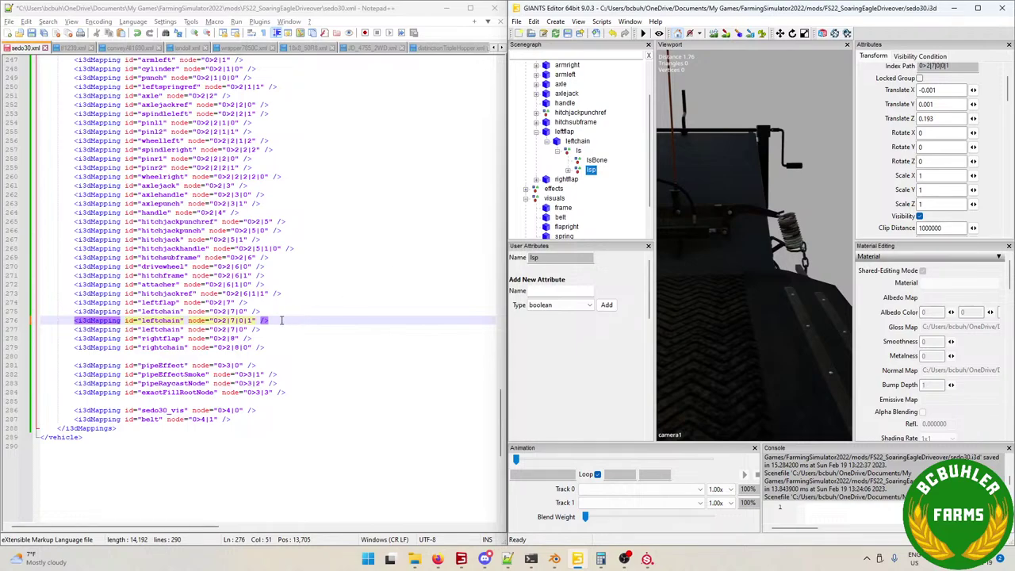
click(581, 152)
click(252, 320)
key(BackSpace)
text(0)
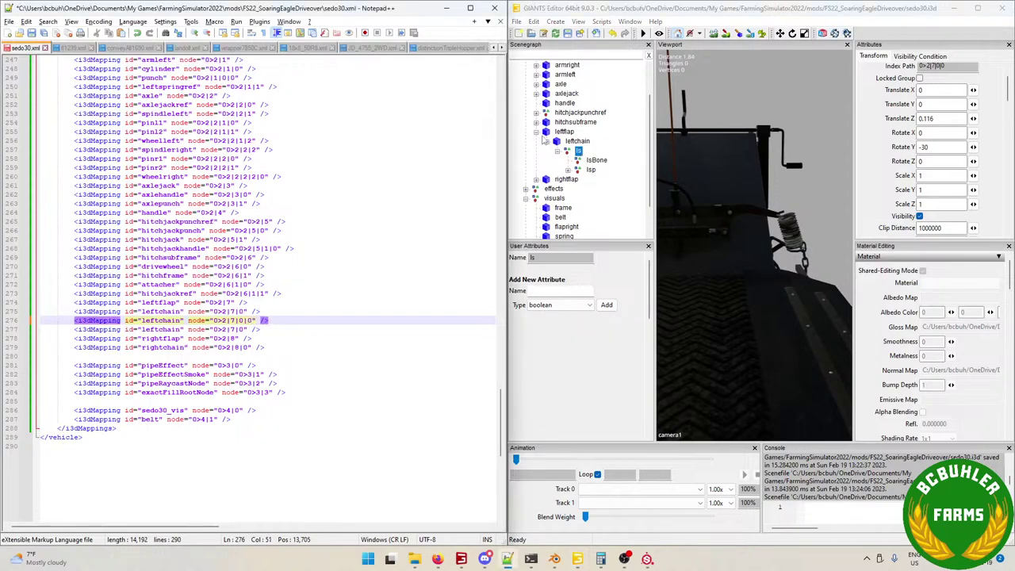
click(590, 171)
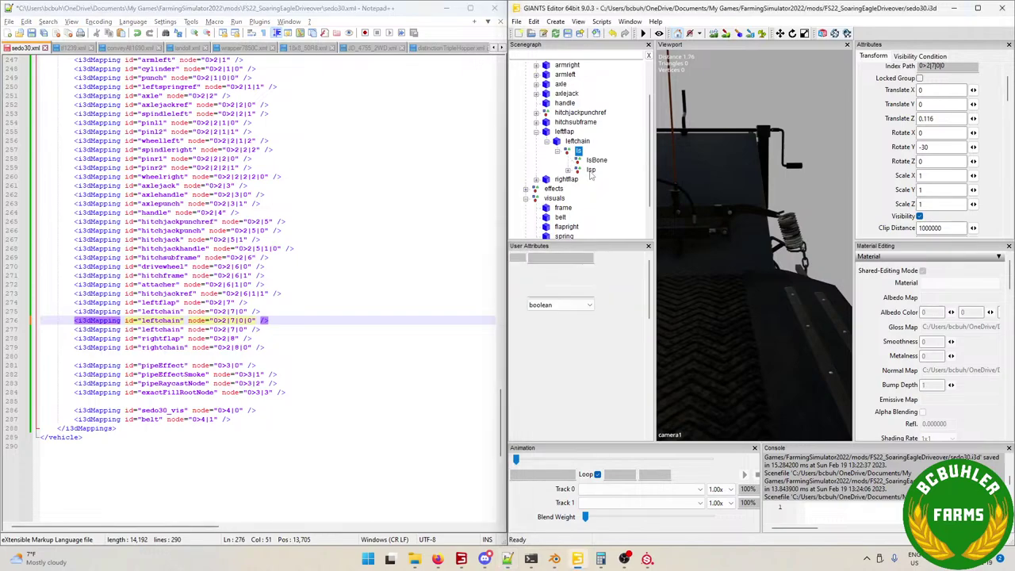
click(246, 329)
text(|0|1)
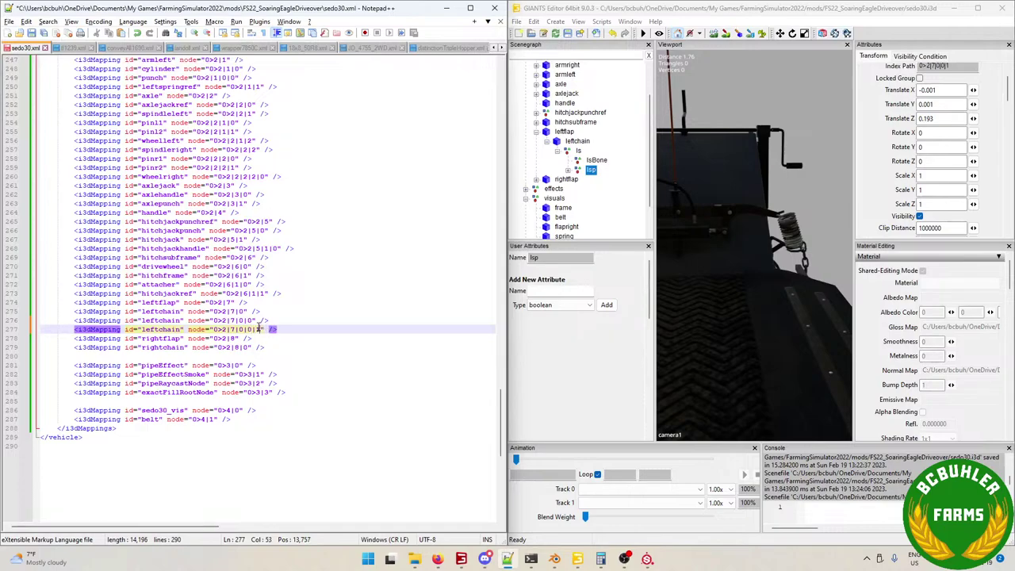
Rename the ids of the two copied leftchain mappings to ls and lsp
double_click(168, 321)
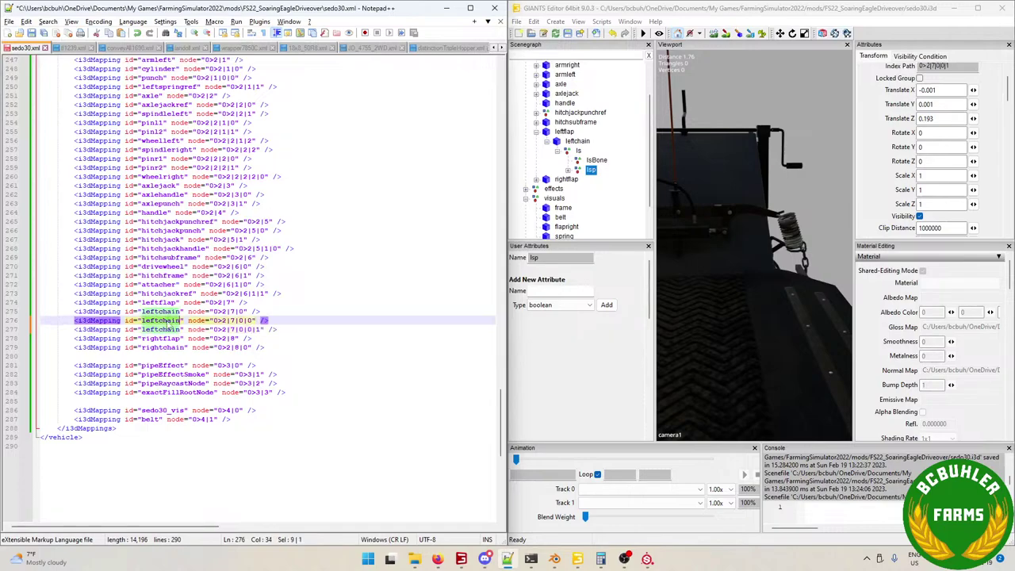
text(ls)
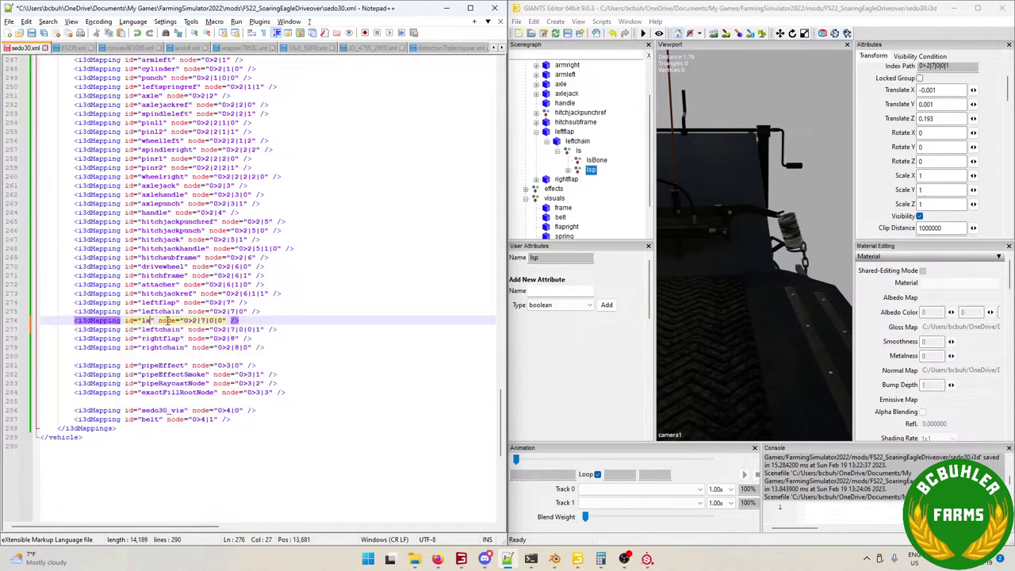
double_click(170, 330)
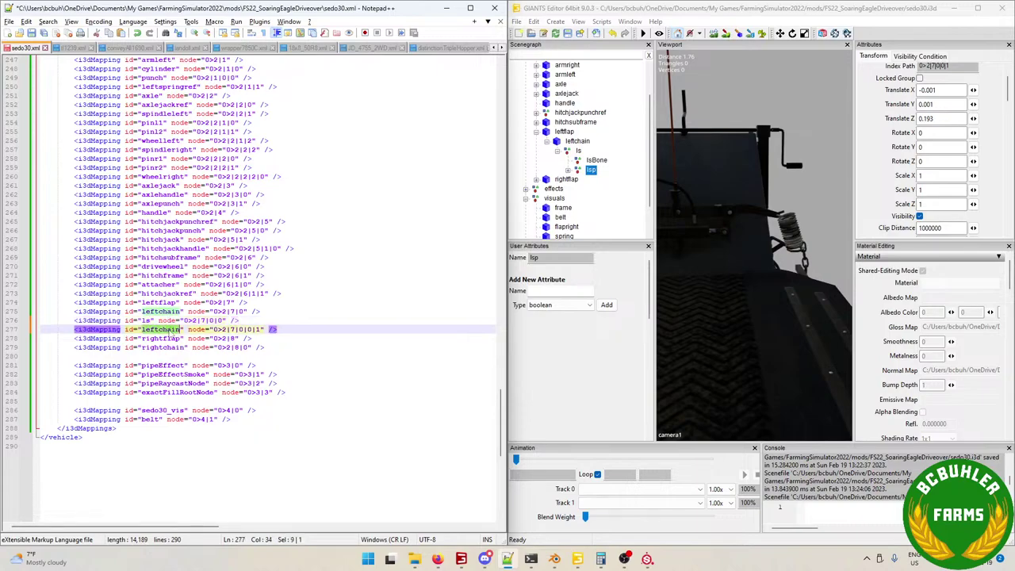
text(lsp)
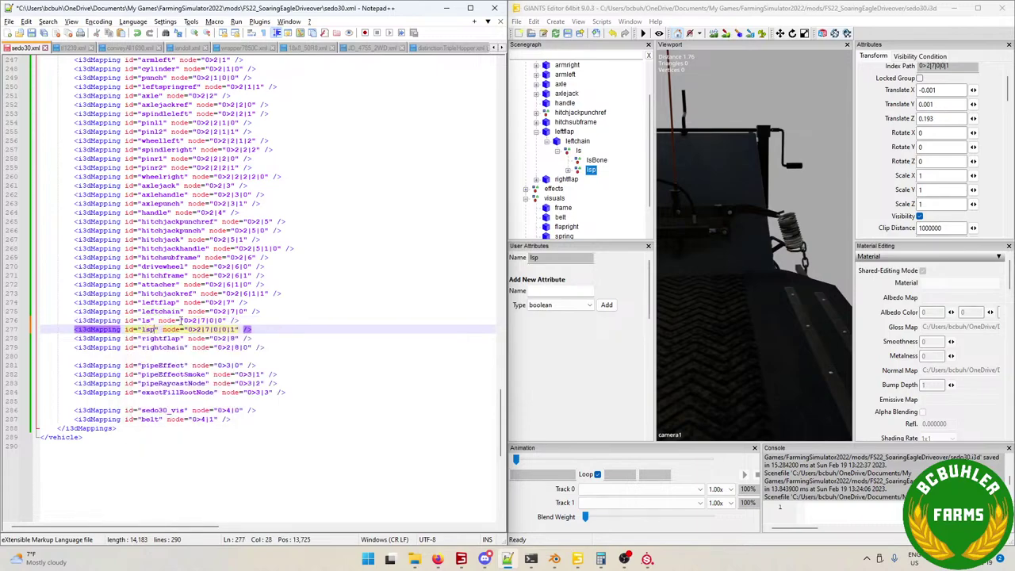
click(184, 302)
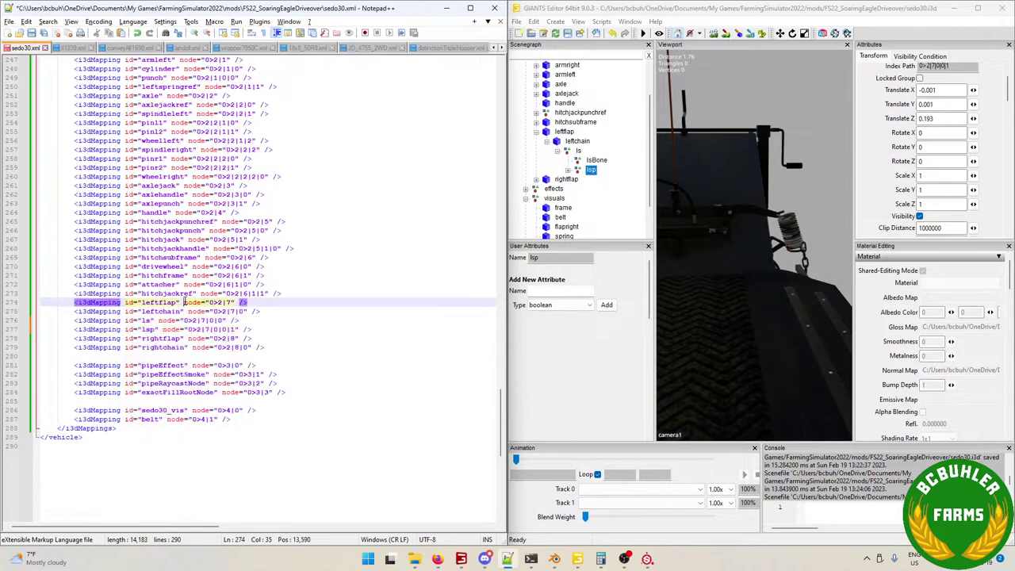
Copy the ls and lsp mappings below the rightchain mapping and change the copies' ids to rs and rsp
drag(252, 330, 111, 330)
click(266, 348)
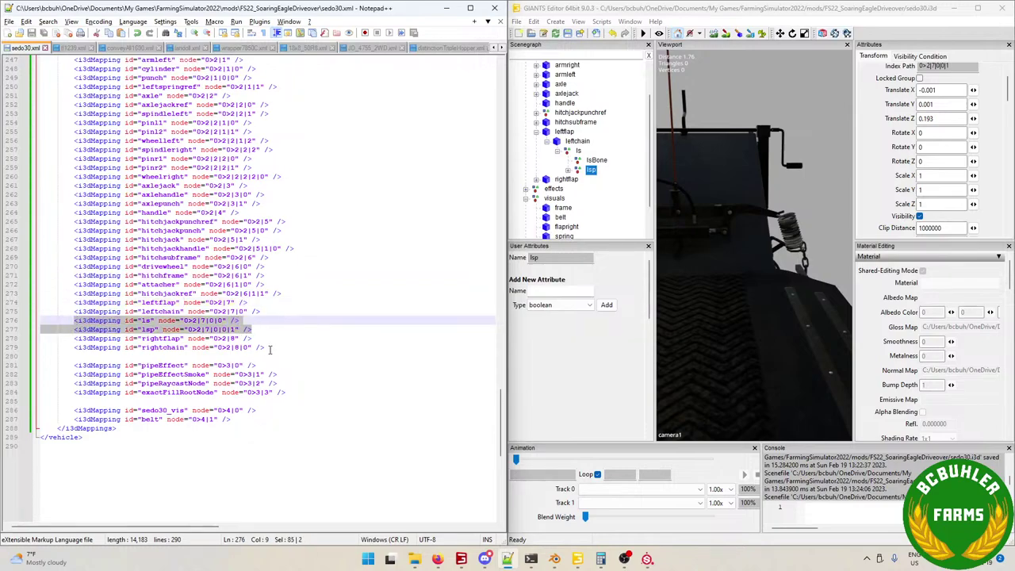
key(Return)
text(<i3dMapping id="ls" node="0>2|7|0|0" /> 		<i3dMapping id="lsp" node="0>2|7|0|0|1" />)
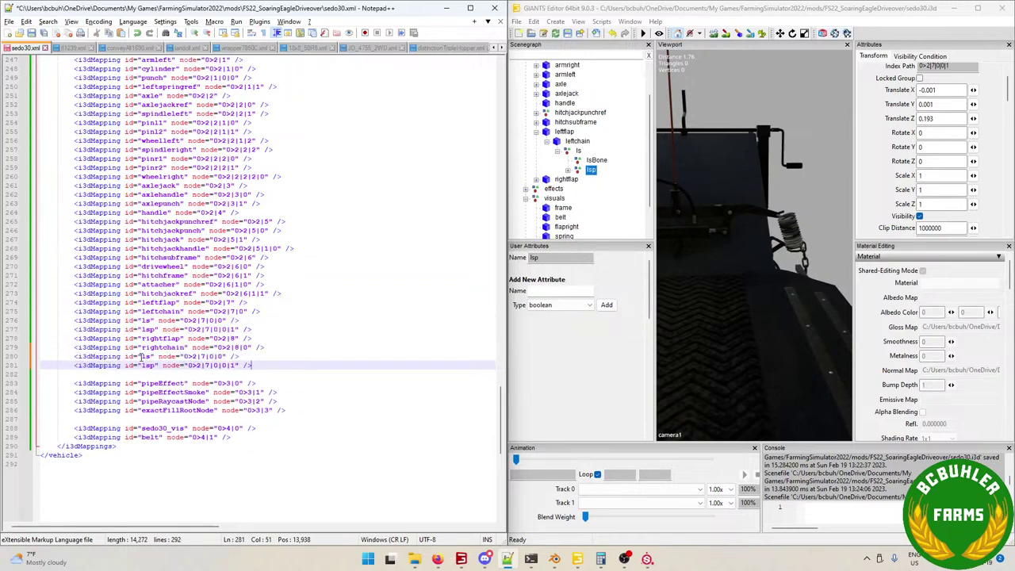
drag(141, 356, 143, 366)
text(r)
key(Escape)
text(r)
key(Escape)
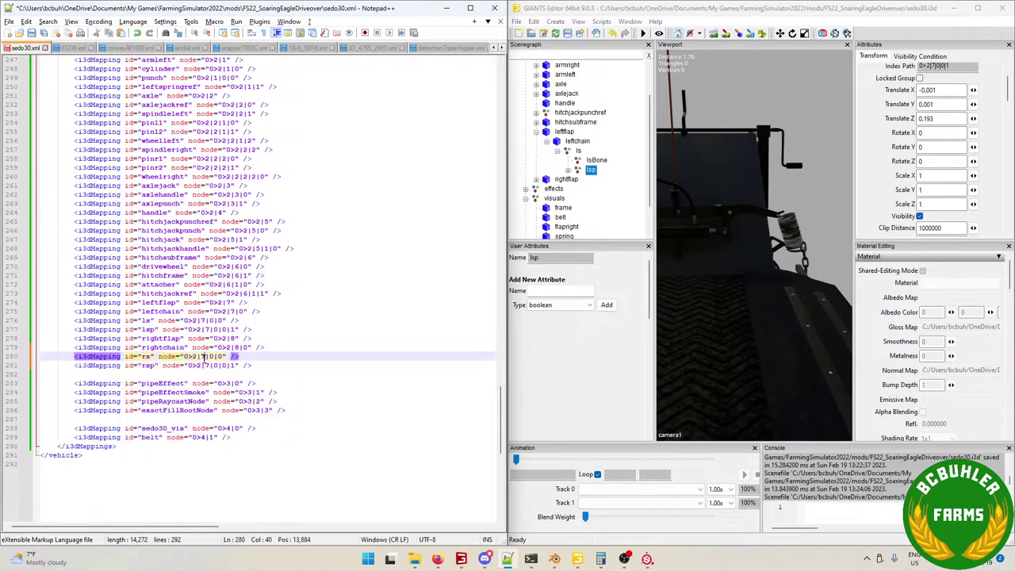
Set the rs and rsp mappings' node paths to 0>2|8|0|0 and 0>2|8|0|0|1, and save sedo30.xml
click(203, 357)
key(BackSpace)
text(8)
click(208, 365)
key(BackSpace)
text(8)
key(ctrl+s)
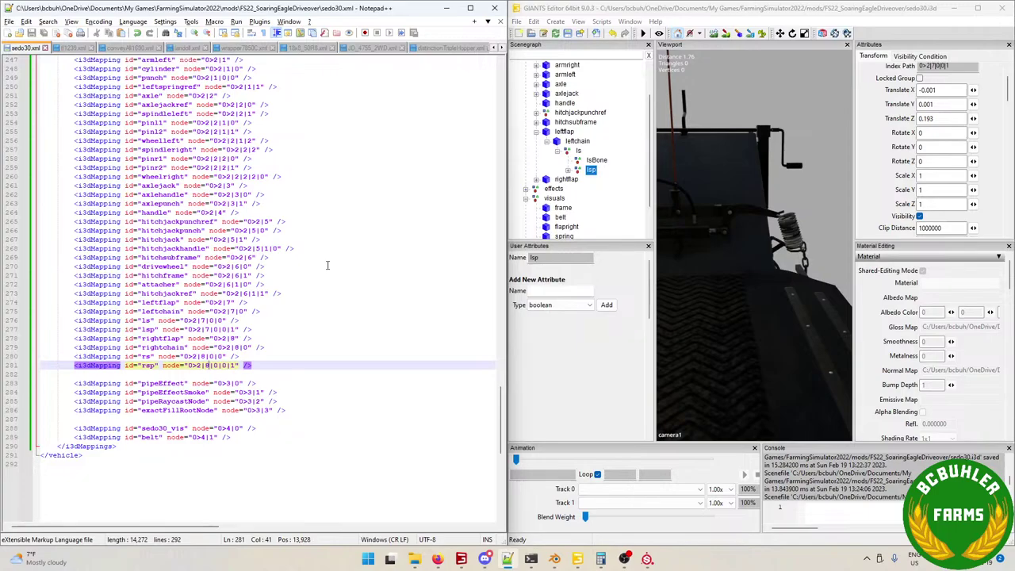
Duplicate the cylinder dependentPart line twice inside the armleft movingTool of sedo30.xml
scroll(211, 289, up, 20)
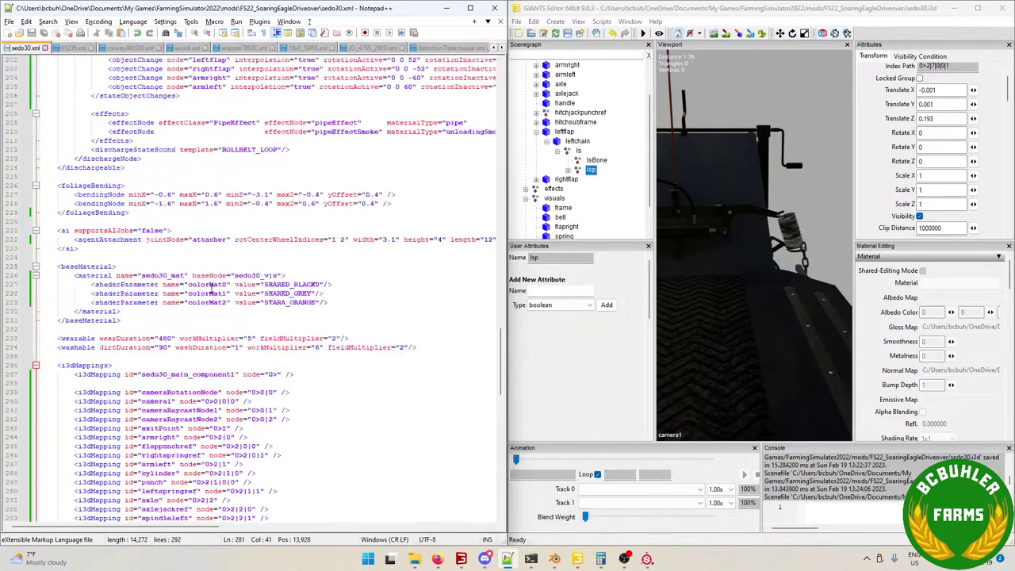
scroll(211, 290, up, 20)
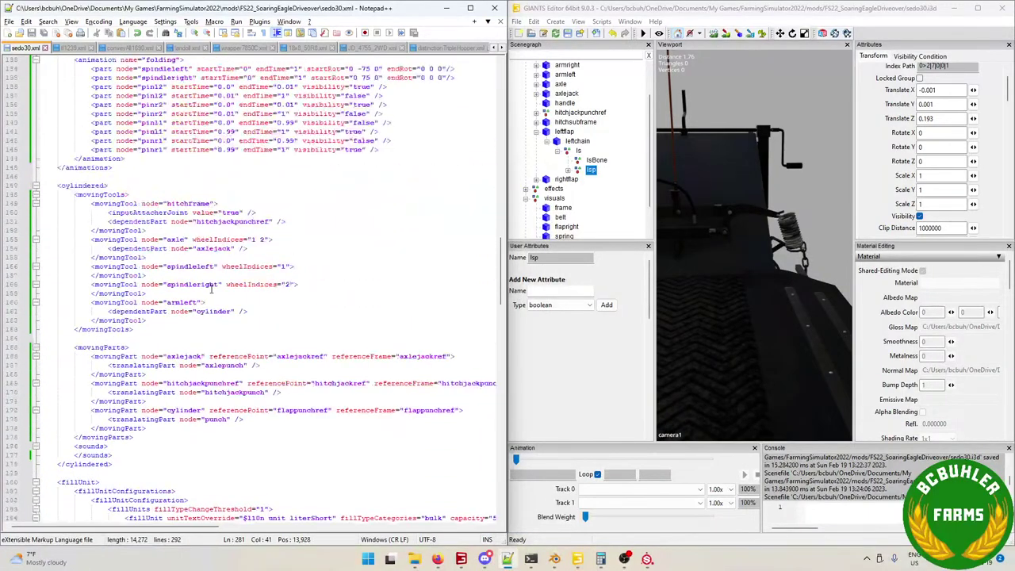
scroll(211, 290, up, 1)
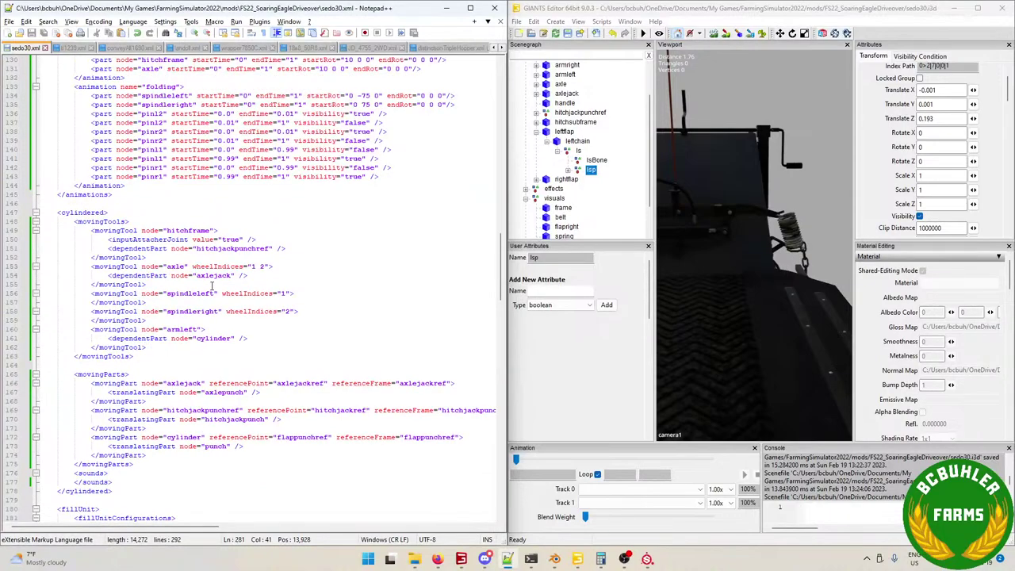
scroll(213, 287, down, 1)
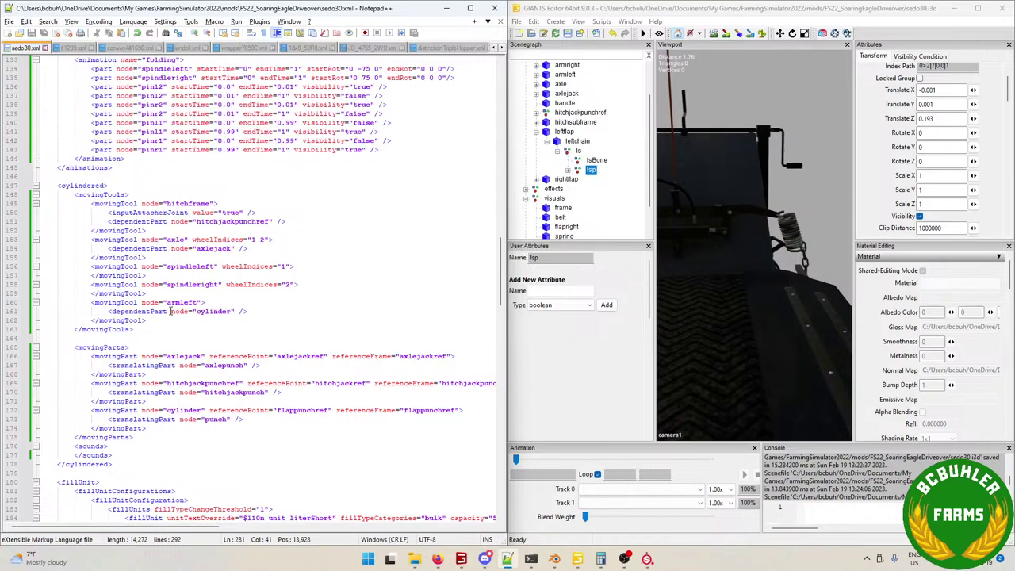
click(246, 312)
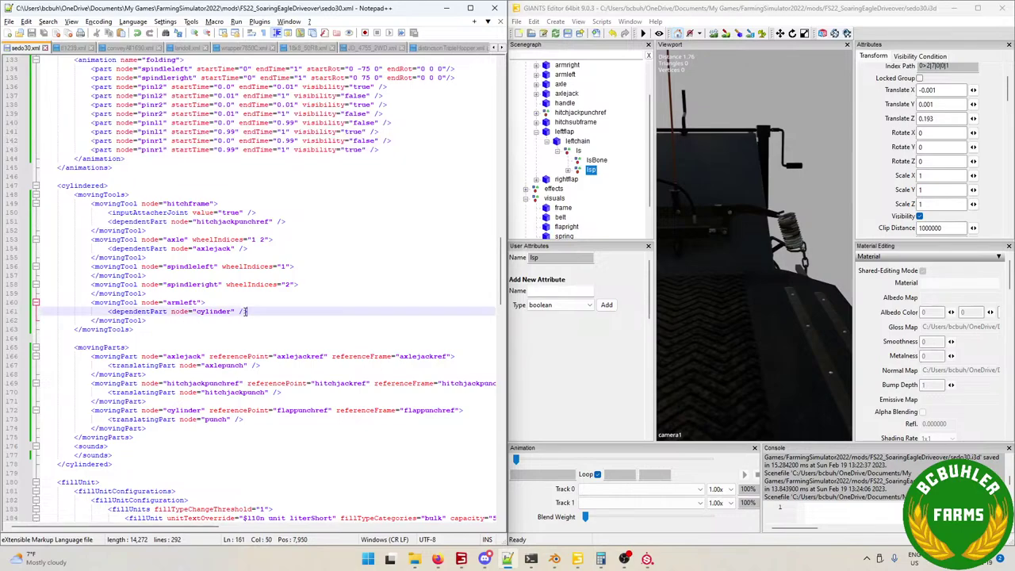
drag(246, 312, 107, 311)
key(ctrl+c)
click(254, 314)
key(Return)
key(ctrl+v)
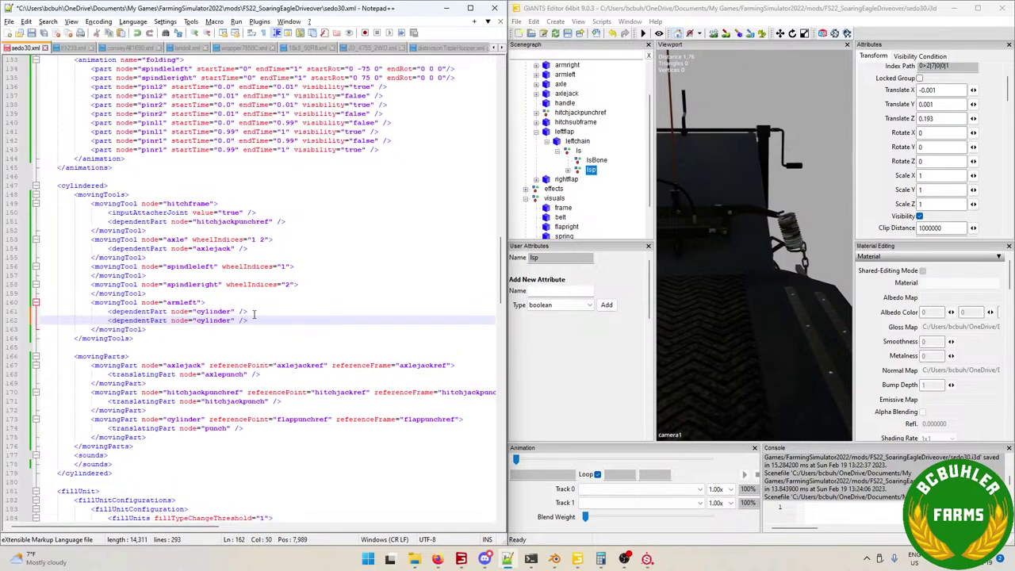
key(Return)
key(ctrl+v)
Set the nodes of the two copied armleft dependentPart lines to rs and ls, and save sedo30.xml
double_click(213, 320)
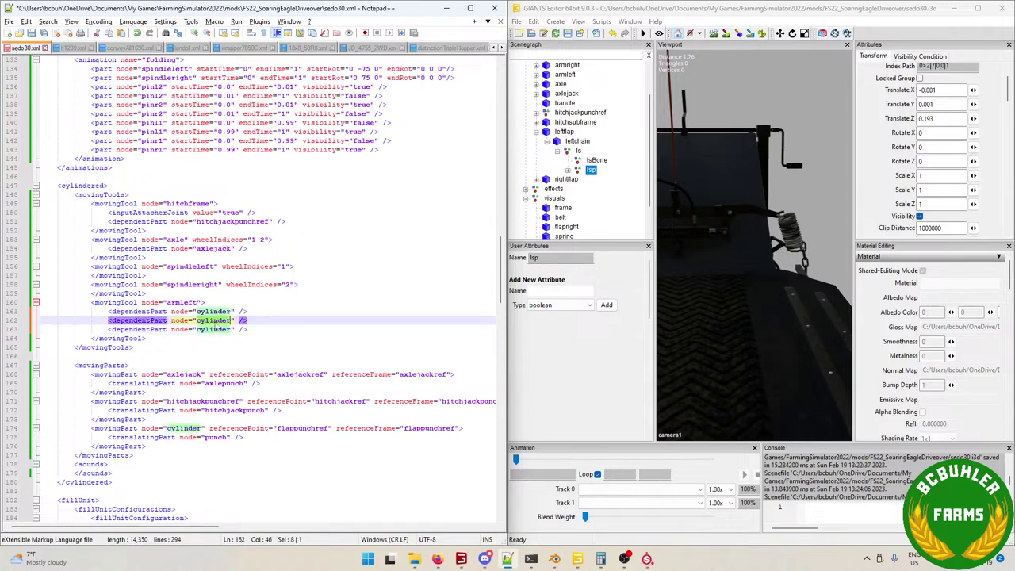
text(rs)
double_click(213, 329)
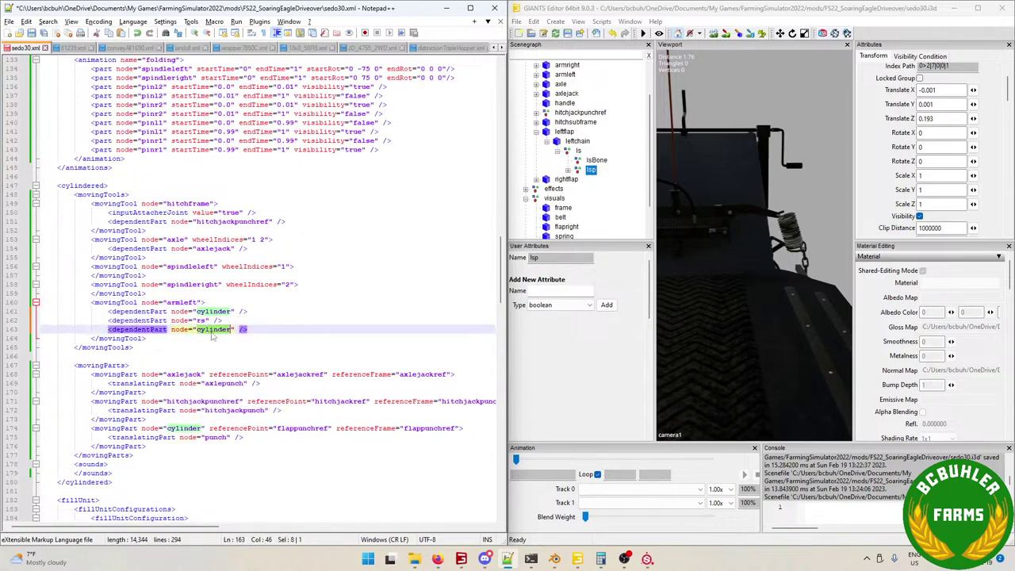
text(ls)
click(228, 293)
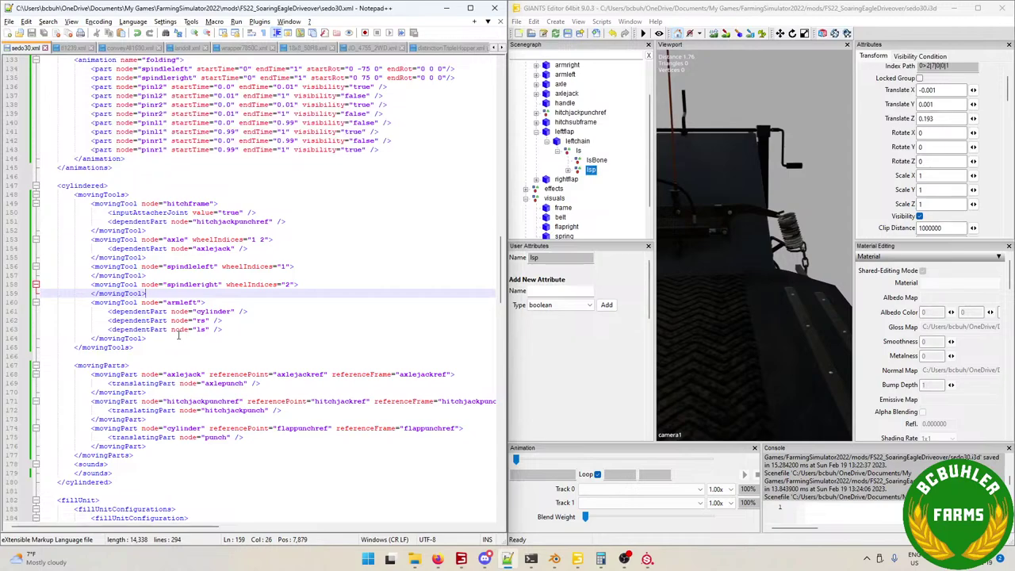
Duplicate the cylinder movingPart block directly below itself in the movingParts section
click(145, 445)
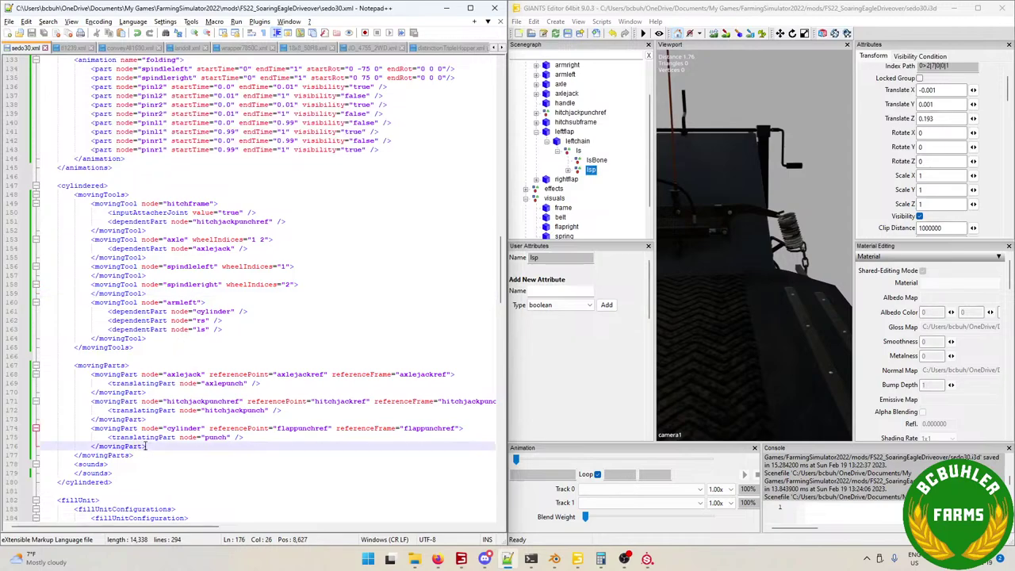
drag(145, 446, 92, 429)
key(ctrl+c)
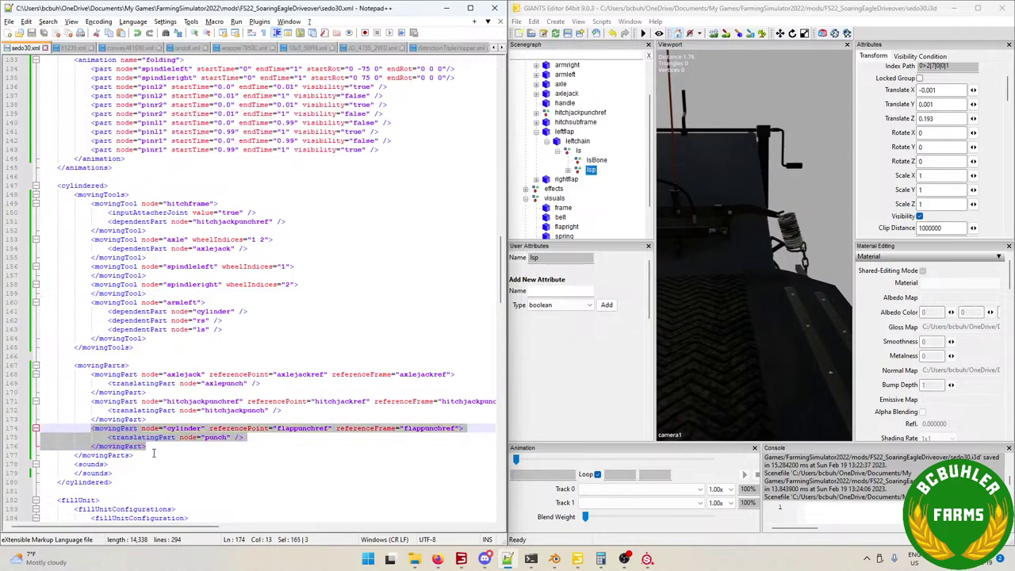
click(148, 446)
key(Return)
key(ctrl+v)
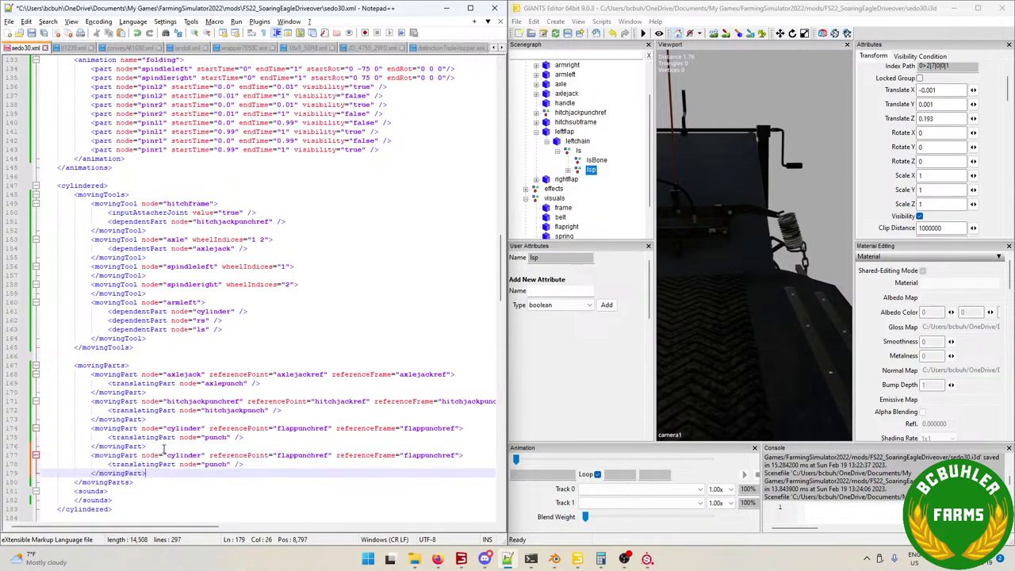
Set the copied movingPart's node to rs and its translatingPart node to rsp
double_click(188, 456)
text(rs)
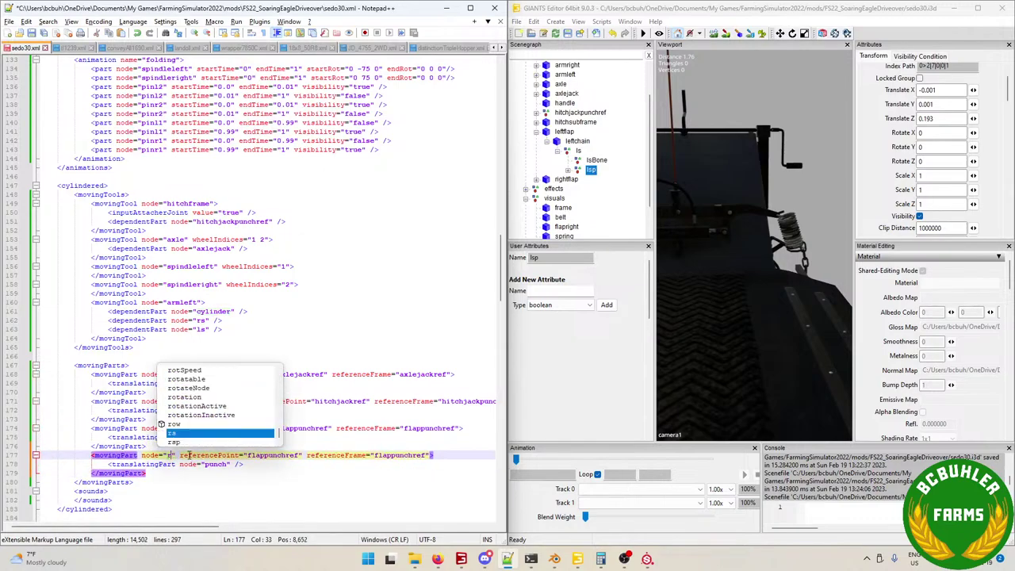
click(217, 466)
double_click(217, 466)
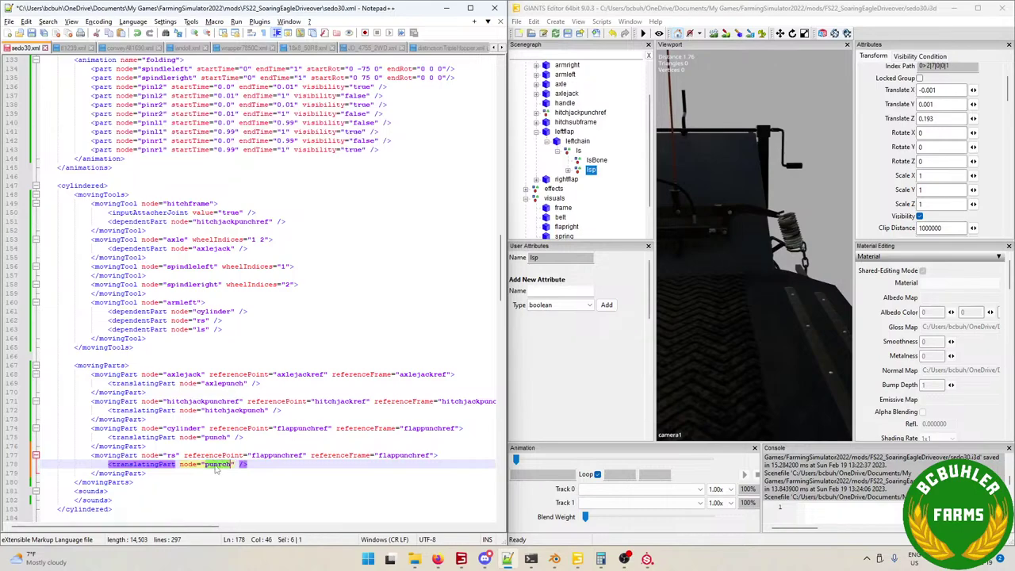
text(rsp)
click(262, 481)
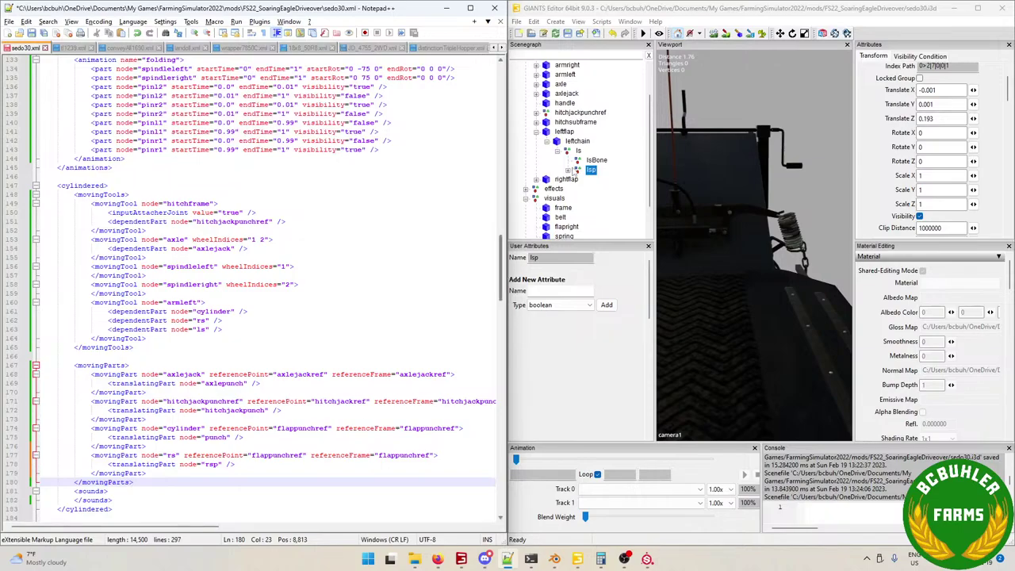
Look up the spring reference ids in the i3dMappings and set the rs movingPart's referencePoint to rightspringref
drag(502, 279, 504, 415)
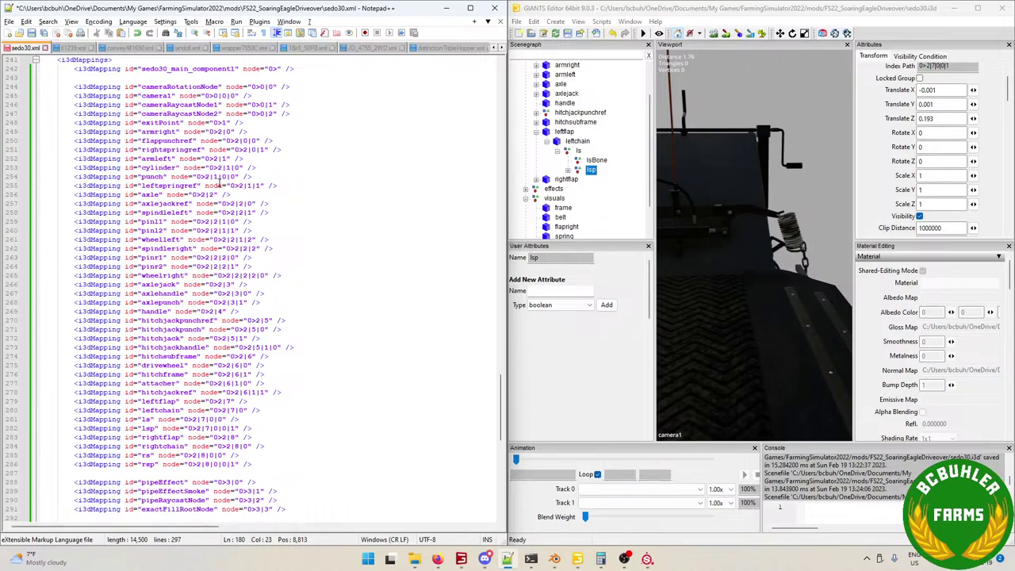
double_click(172, 186)
key(ctrl+c)
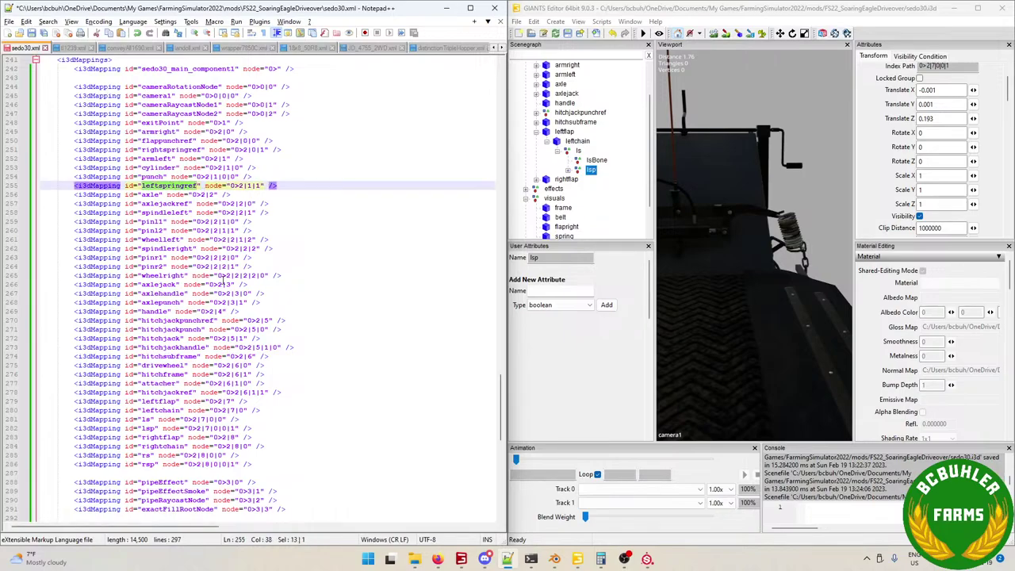
scroll(225, 282, up, 15)
scroll(223, 283, up, 7)
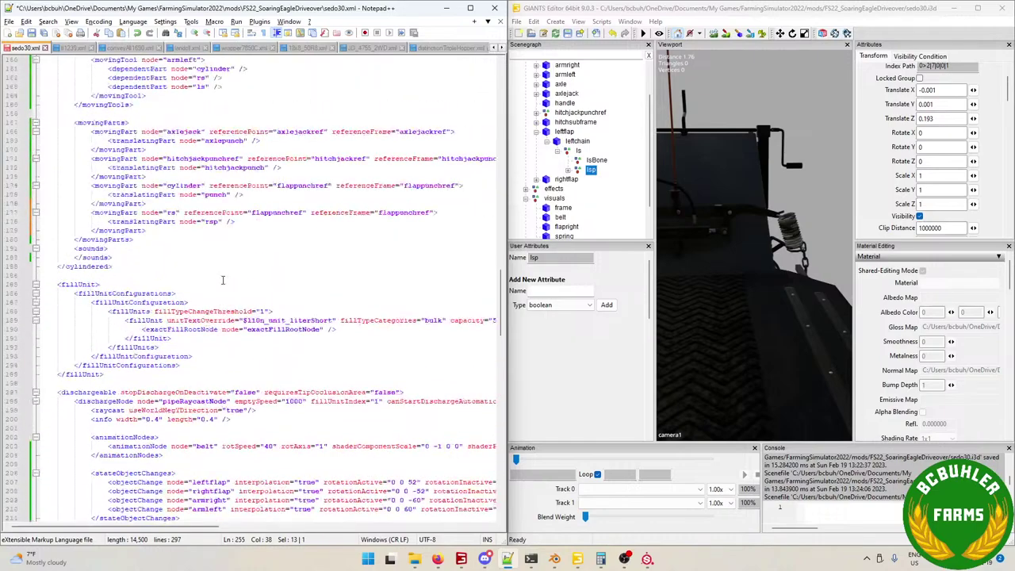
double_click(283, 266)
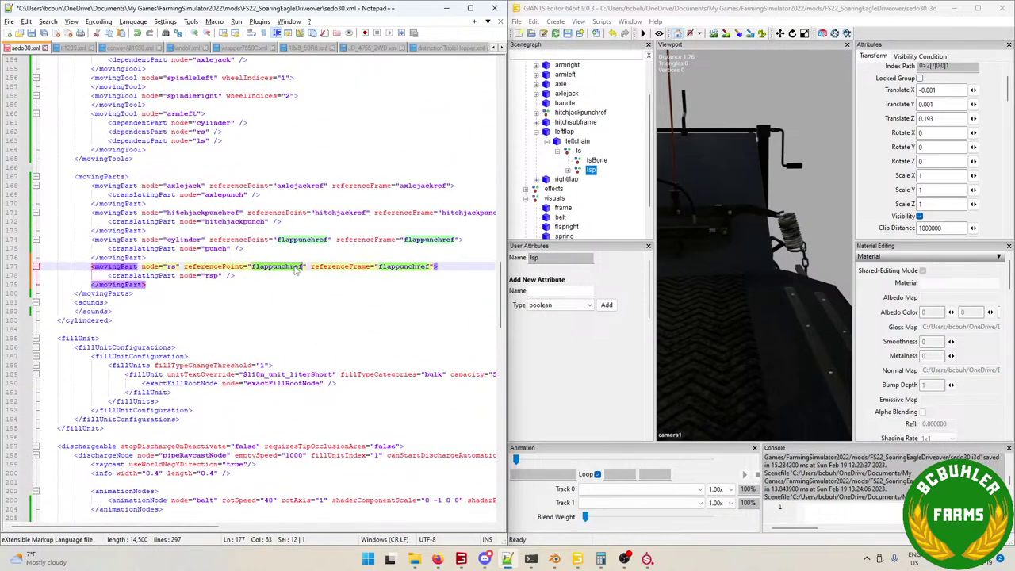
key(ctrl+v)
drag(252, 267, 264, 270)
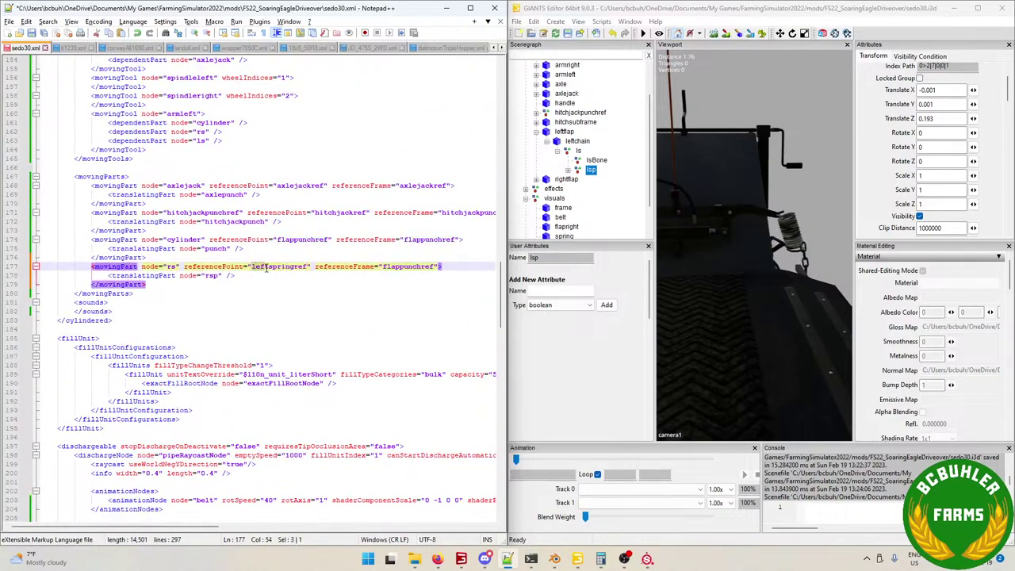
text(righ)
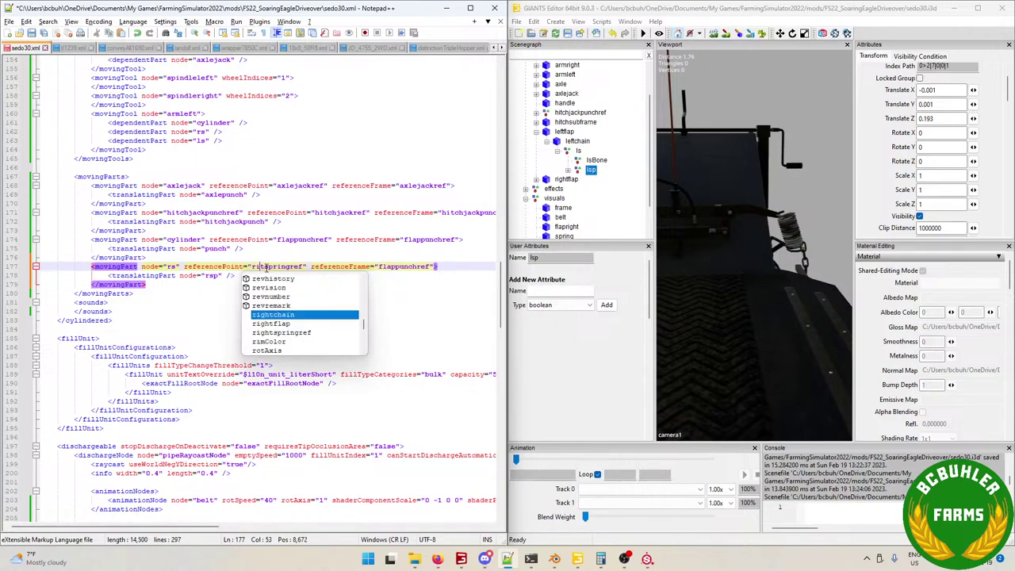
double_click(277, 333)
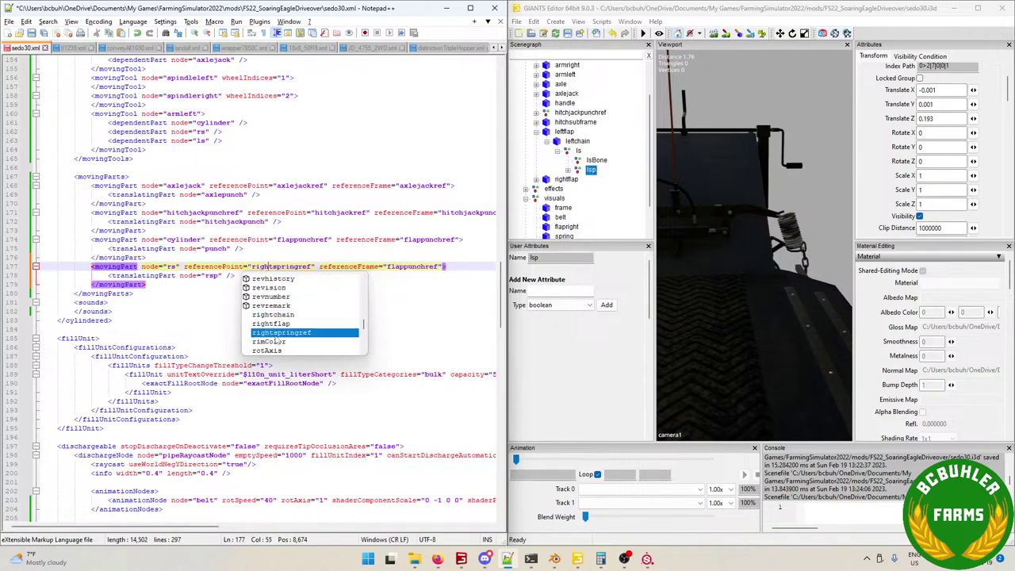
key(Delete)
key(Delete)
key(Delete)
key(Delete)
key(Delete)
key(Delete)
key(Delete)
key(Delete)
key(Delete)
key(Delete)
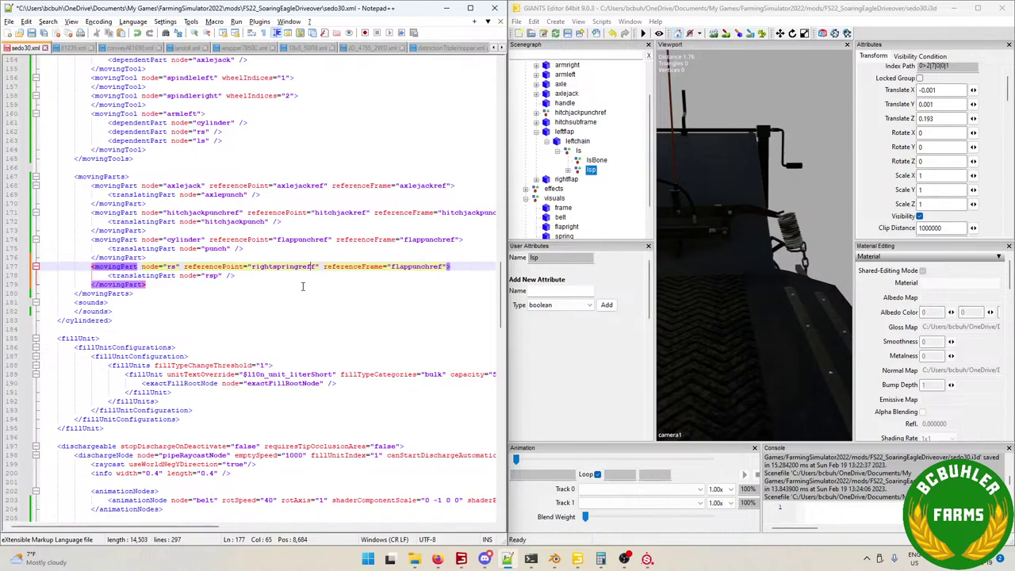
Set the rs movingPart's referenceFrame to rightspringref
double_click(413, 267)
text(right)
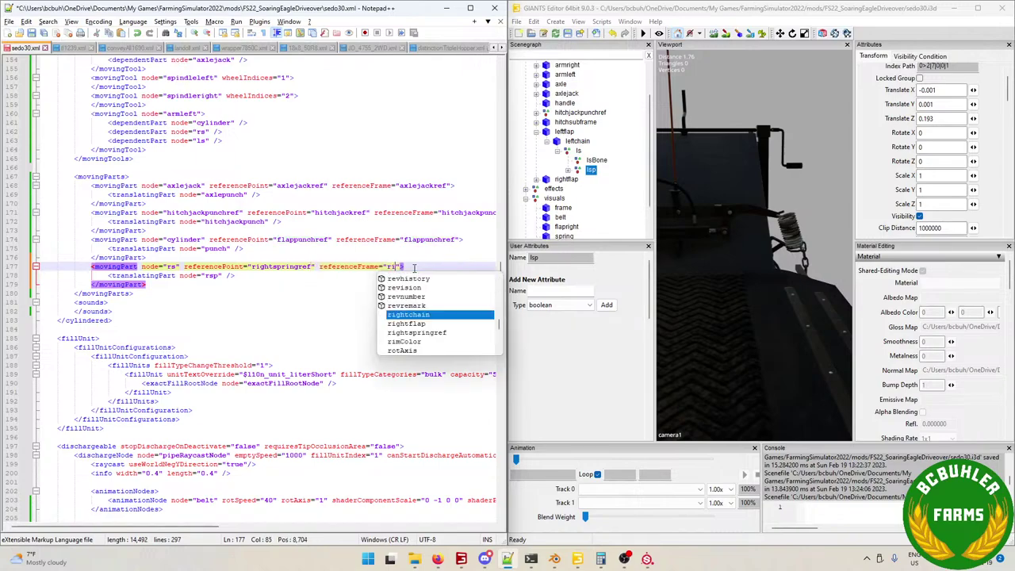
double_click(416, 332)
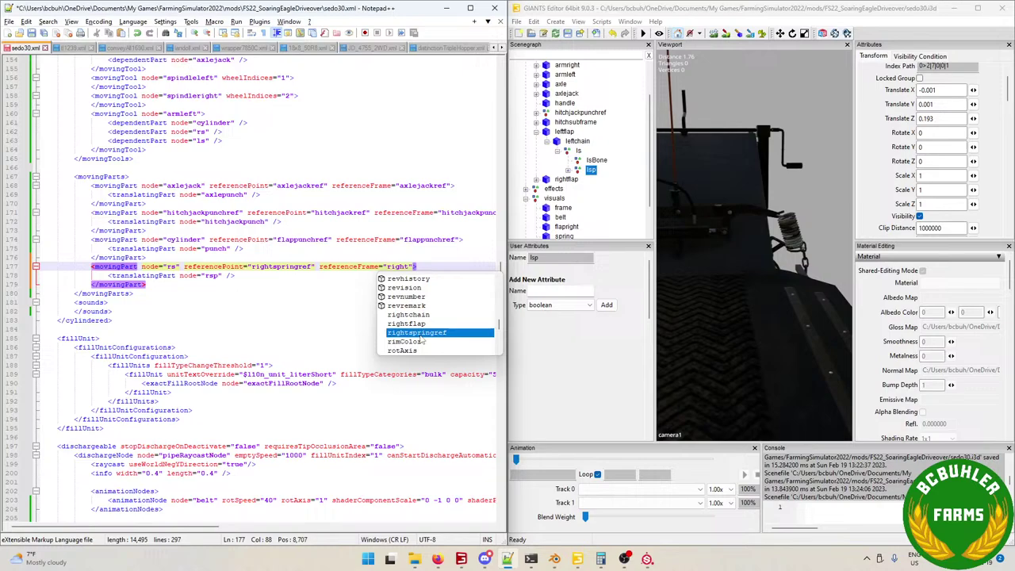
Duplicate the rs movingPart block below itself and set the copy's node to ls and its translatingPart node to lsp
drag(146, 285, 91, 267)
key(ctrl+c)
click(147, 284)
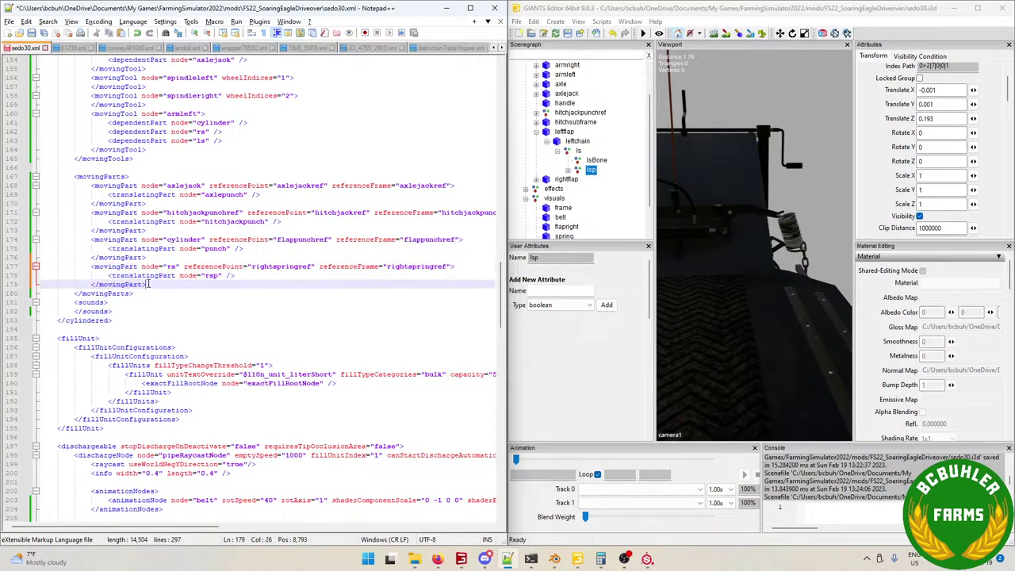
key(Return)
key(ctrl+v)
double_click(170, 293)
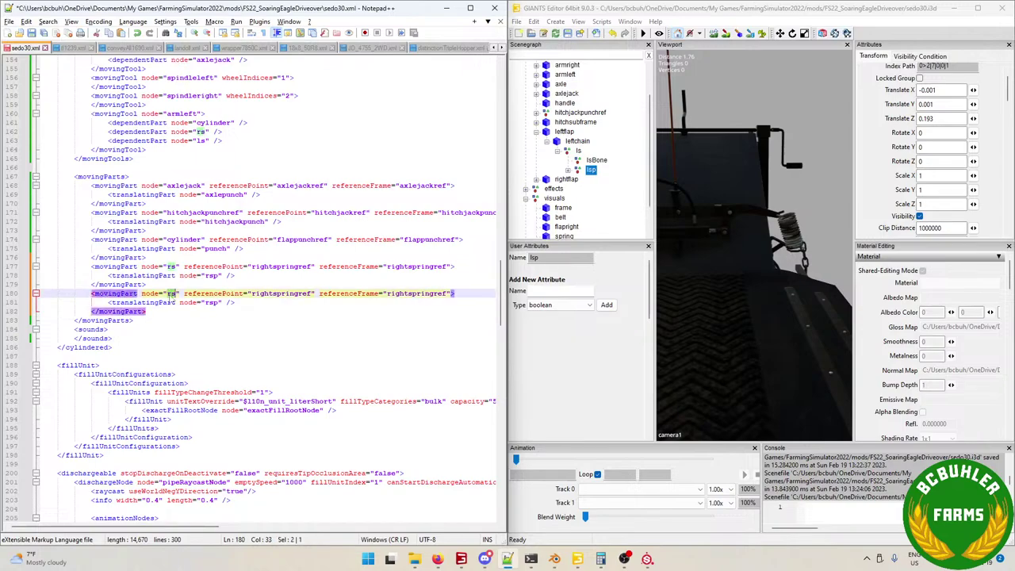
text(ls)
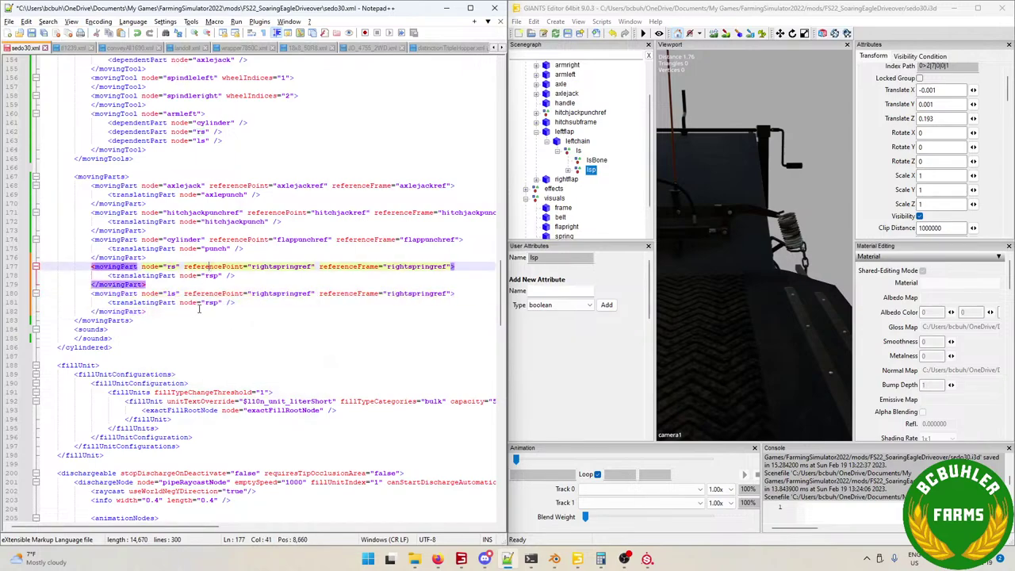
double_click(211, 303)
text(lsp)
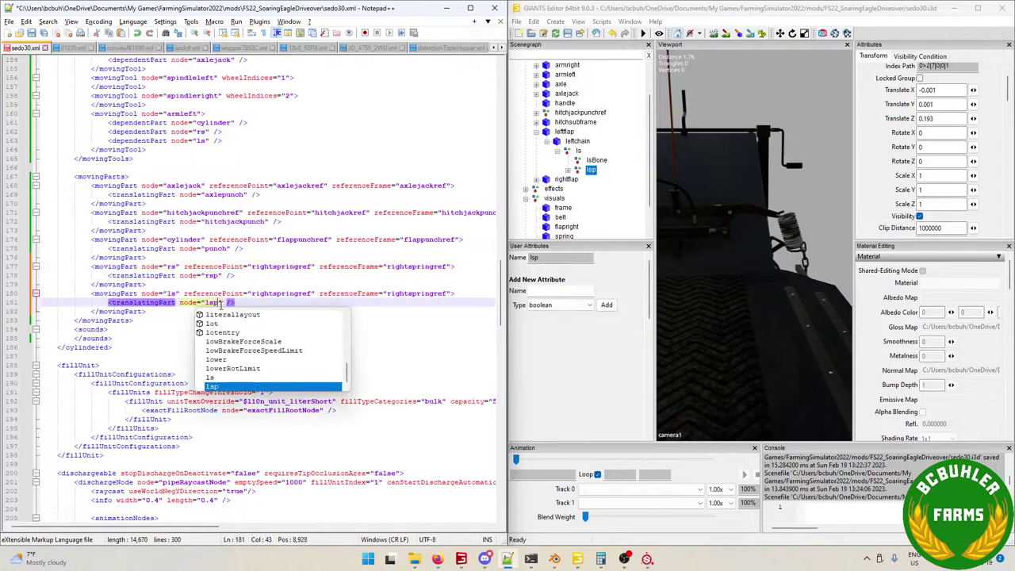
Set the ls movingPart's referencePoint to leftspringref and its referenceFrame to left, and save both sedo30.xml and sedo30.i3d
double_click(272, 295)
text(leftspringref)
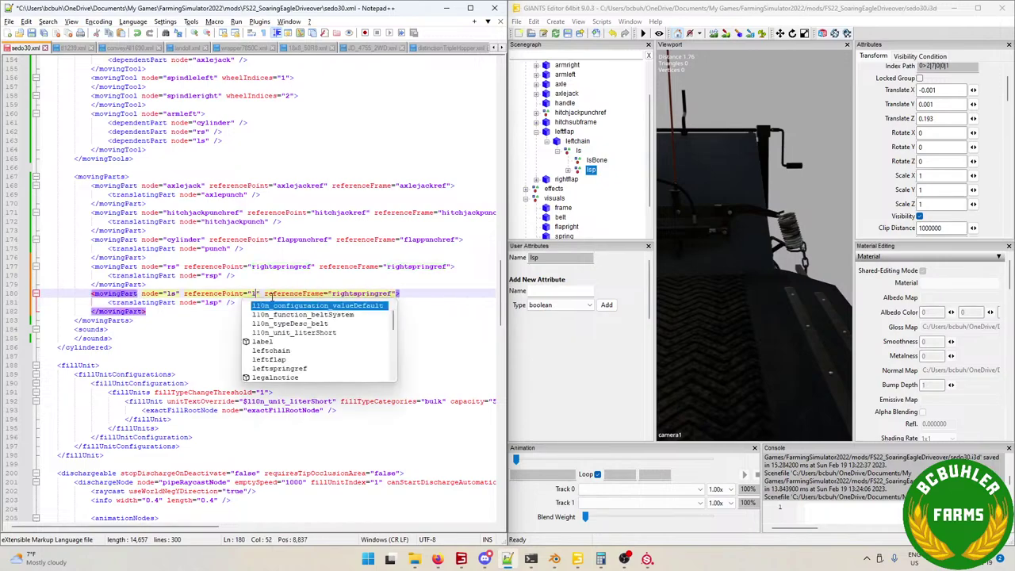
double_click(421, 293)
text(left)
click(334, 288)
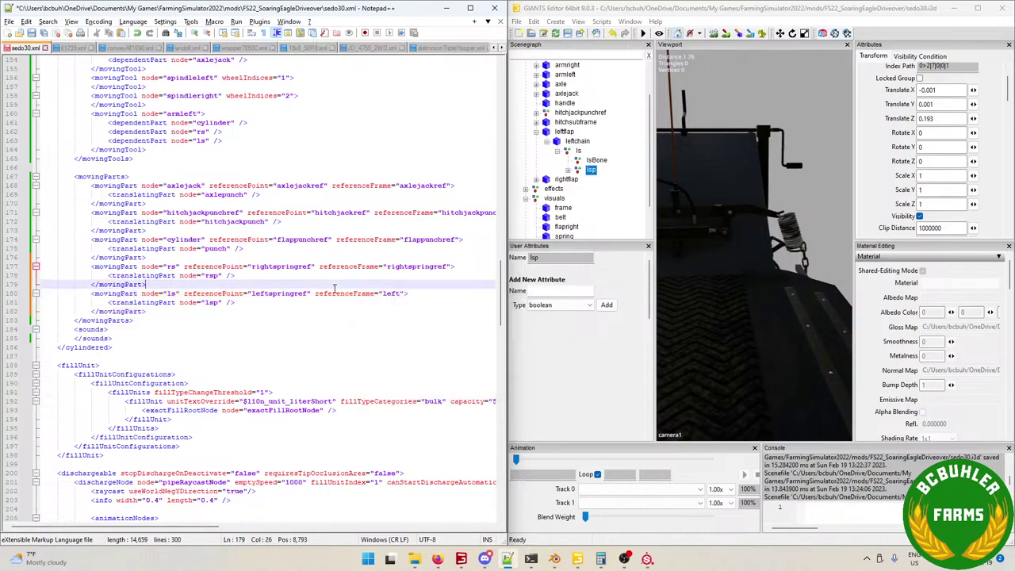
click(716, 4)
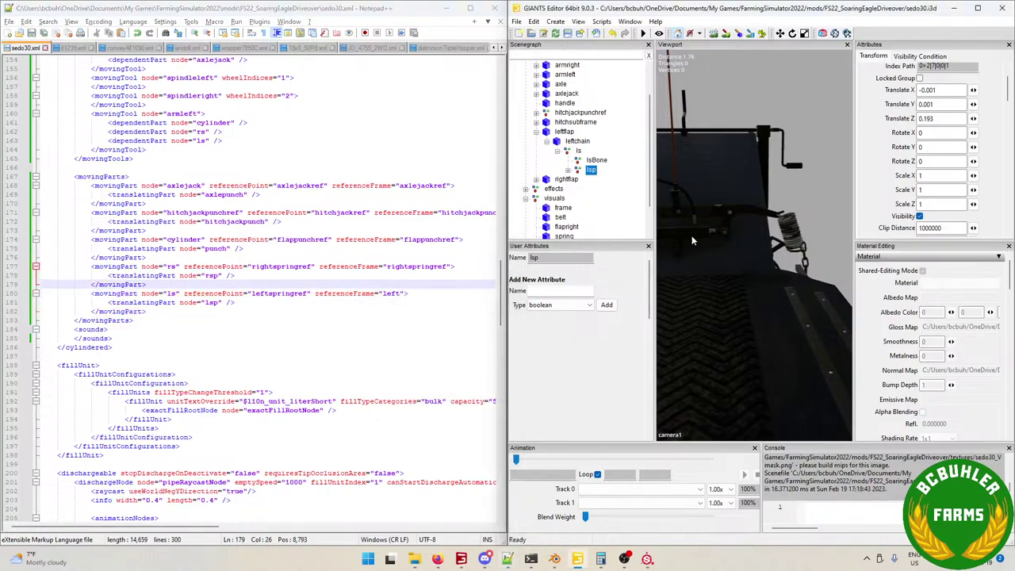
Switch to Farming Simulator 22, view the conveyor beneath the grain trailer up close, and leave the truck
click(461, 559)
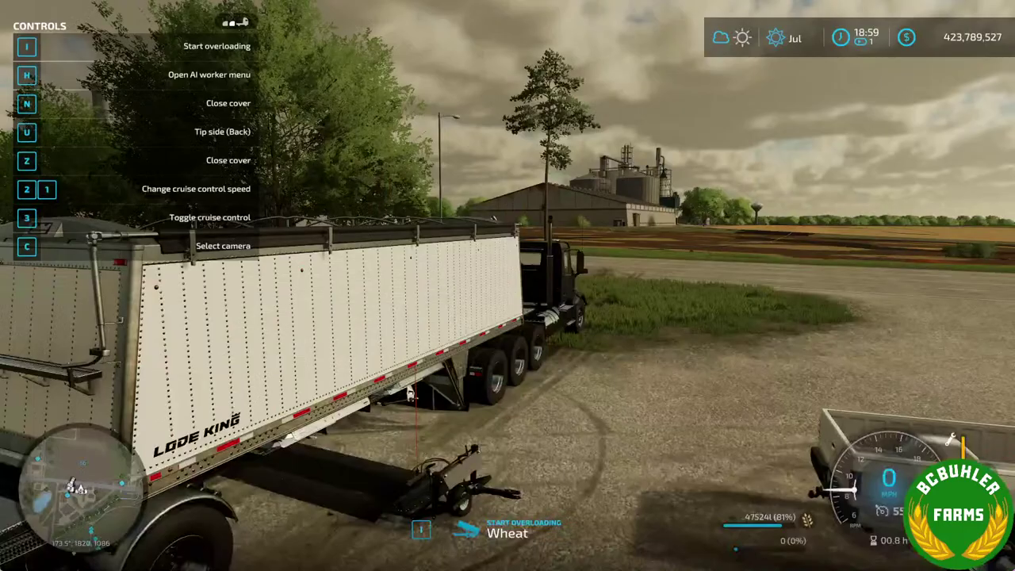
scroll(508, 286, up, 3)
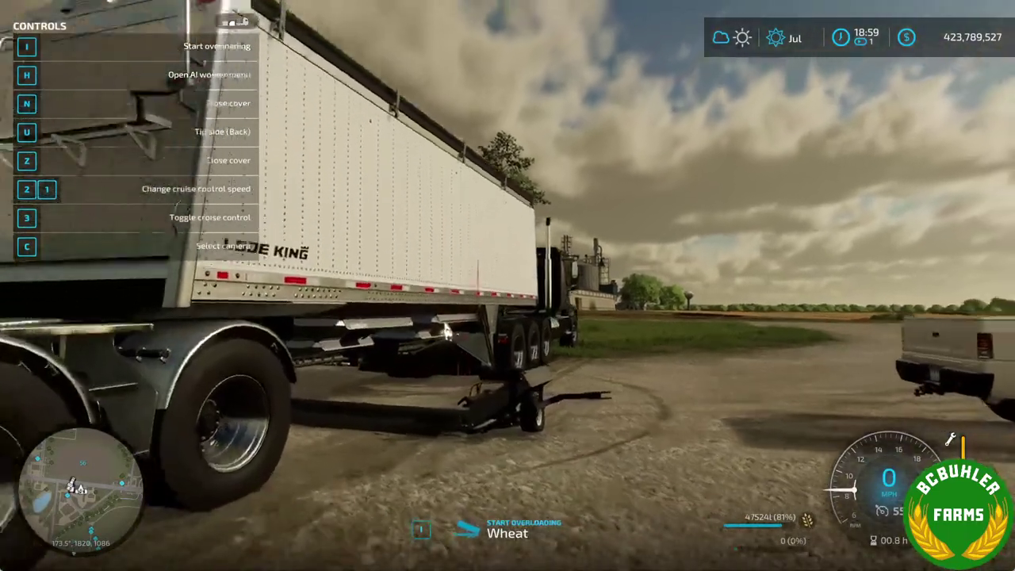
key(e)
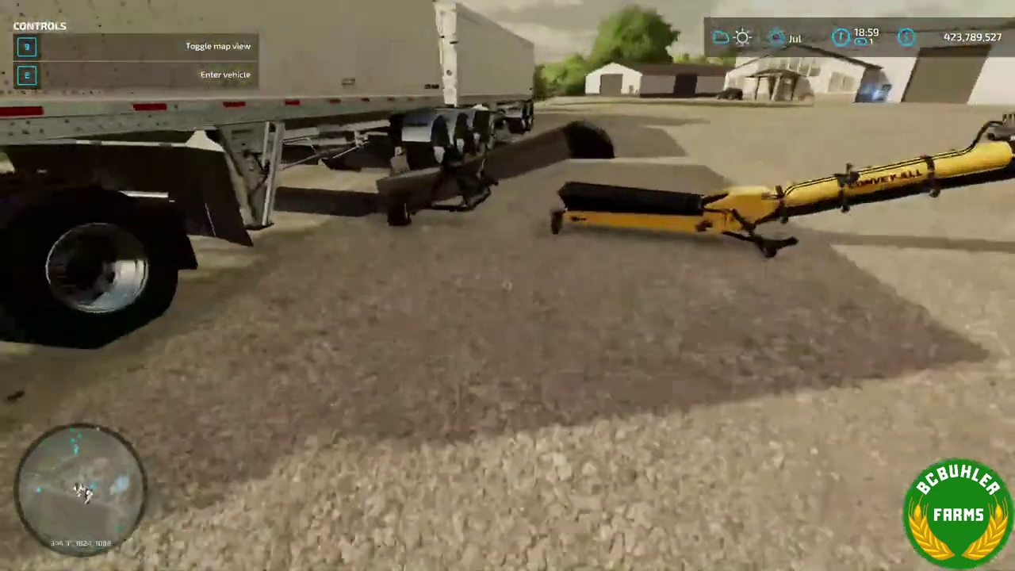
Enter the Soaring Eagle TL 12-39 conveyor and reload it so the edited mod files are applied
key(e)
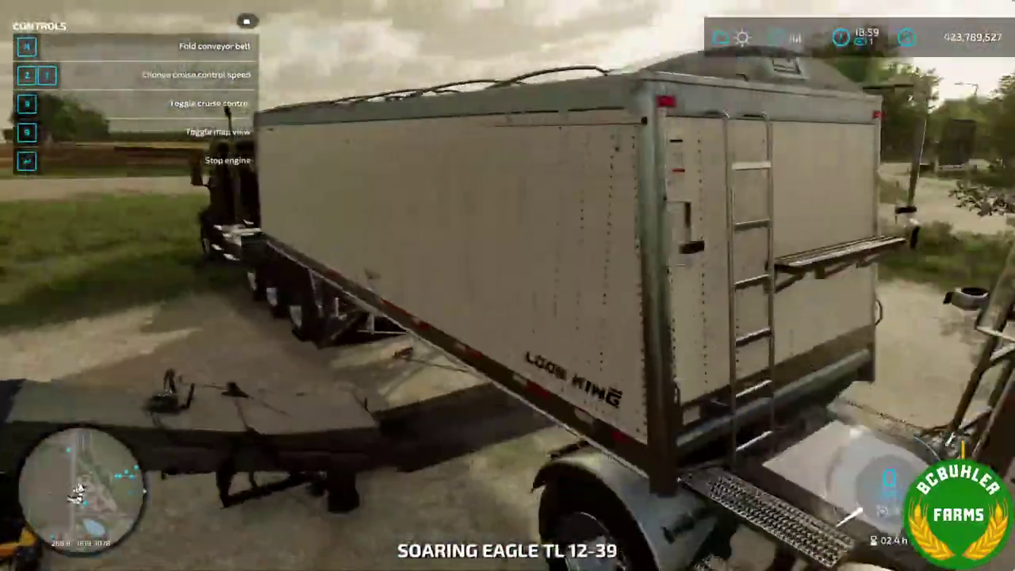
key(ctrl+e)
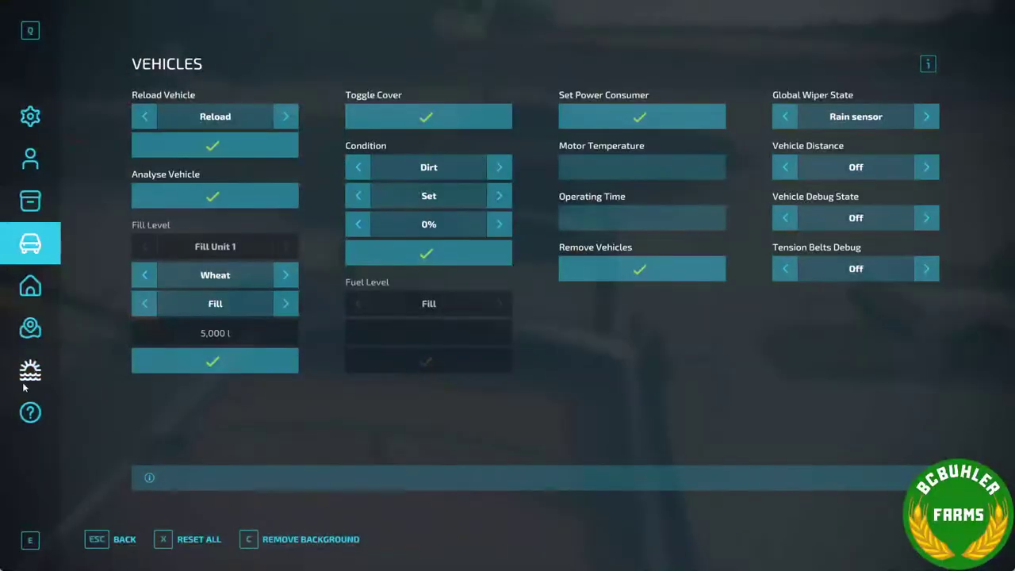
click(213, 145)
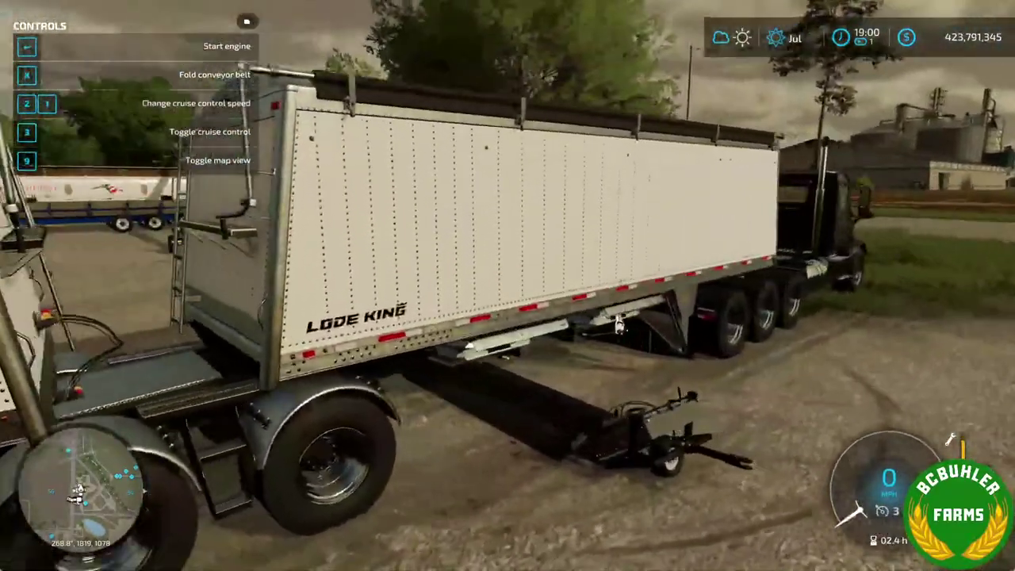
Switch to GIANTS Editor with sedo30.i3d open and maximize its window
key(super)
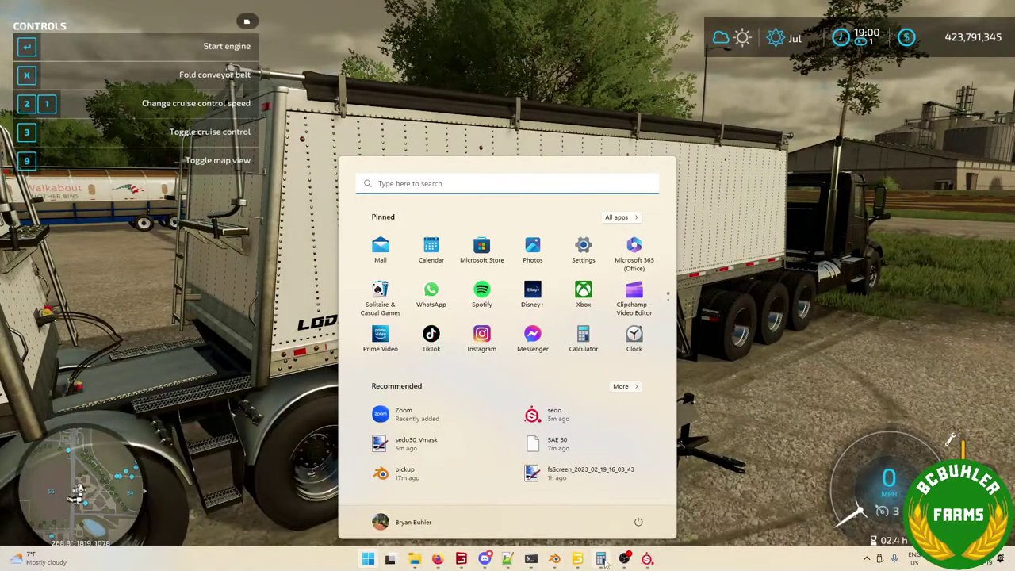
click(578, 559)
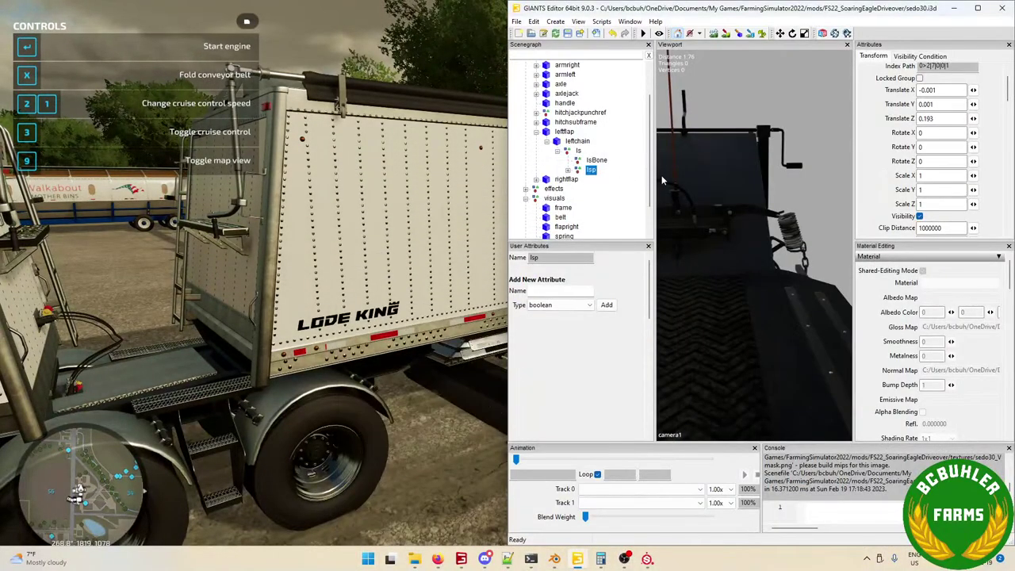
click(978, 8)
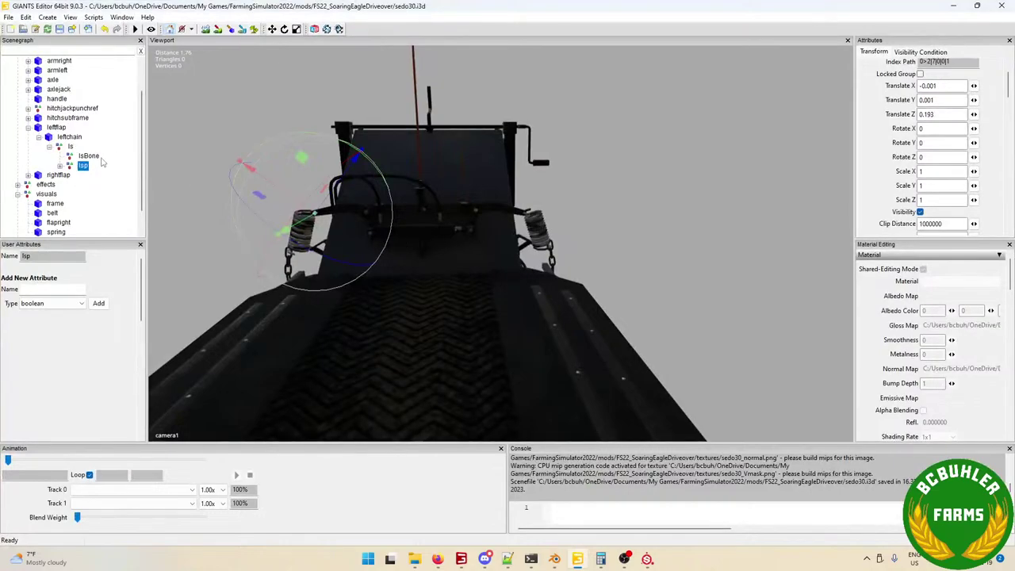
Set Rotate X of the leftspringref node under armleft to -90 and save sedo30.i3d
scroll(101, 161, up, 2)
click(28, 108)
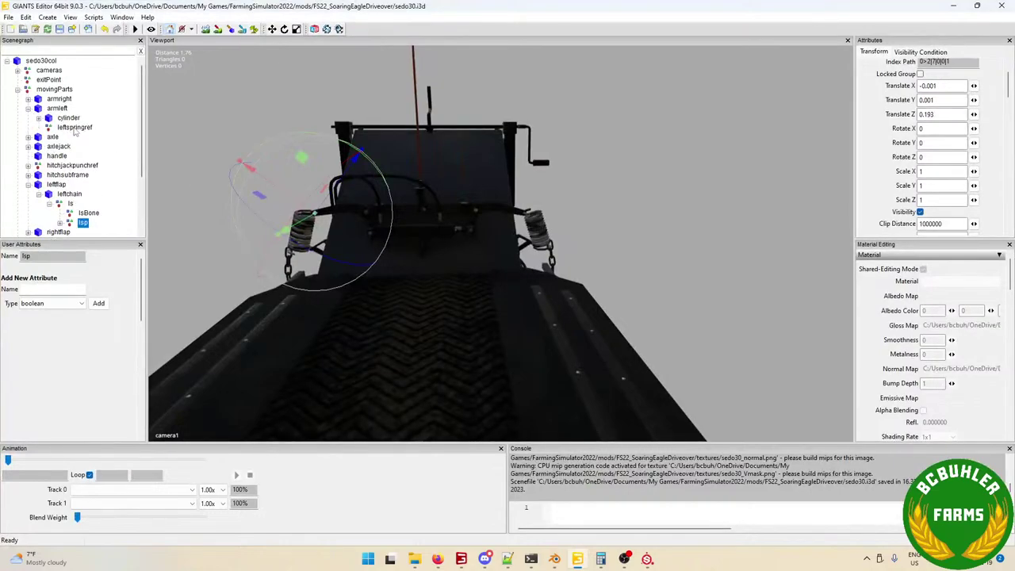
click(74, 127)
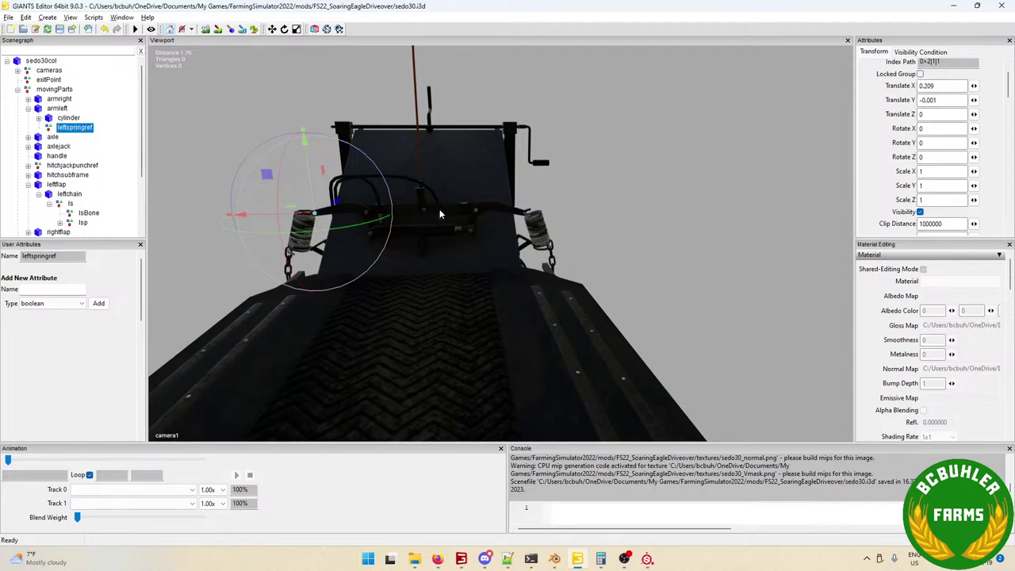
alt+middle_drag(439, 209, 451, 214)
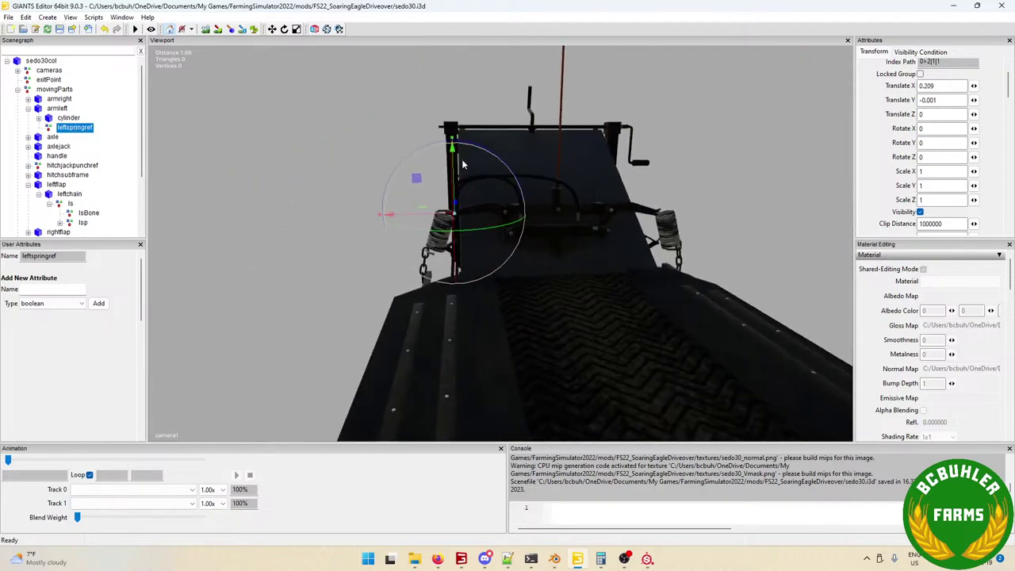
drag(451, 170, 441, 256)
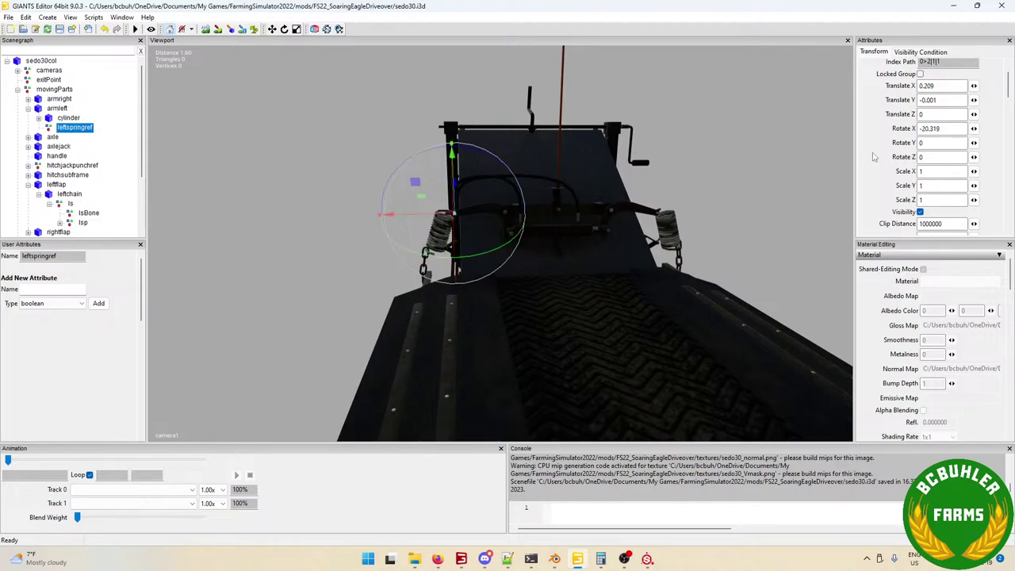
click(956, 142)
click(955, 130)
text(-90)
key(Return)
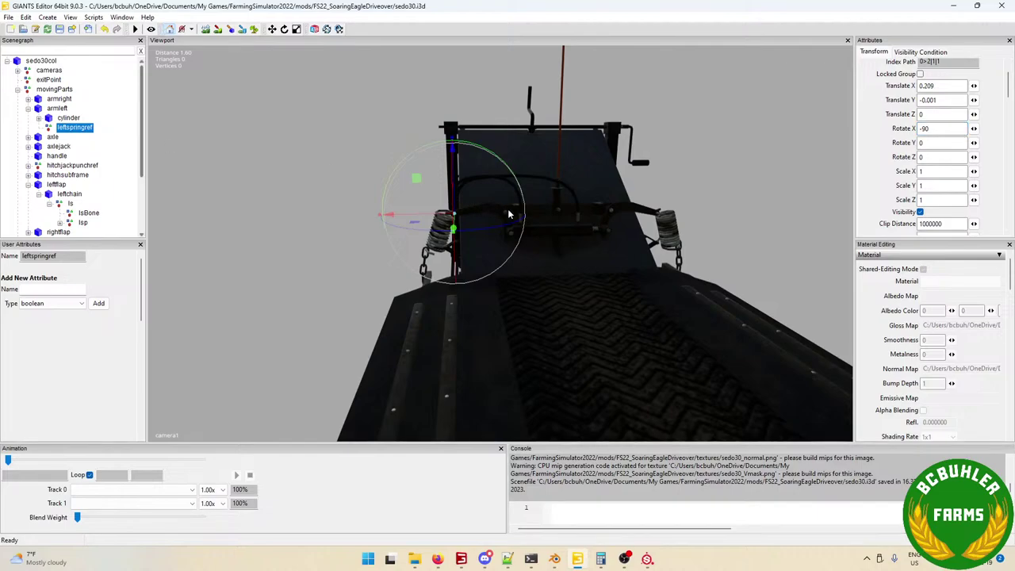
key(ctrl+s)
Set Rotate X of the rigthspringref node under armright to -90 and save sedo30.i3d
click(28, 99)
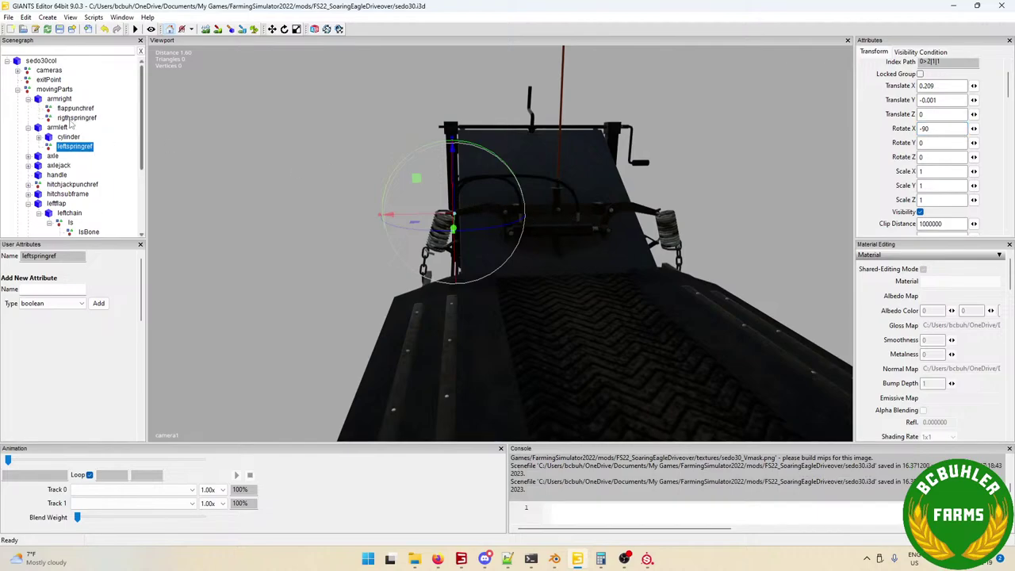
click(73, 118)
double_click(934, 127)
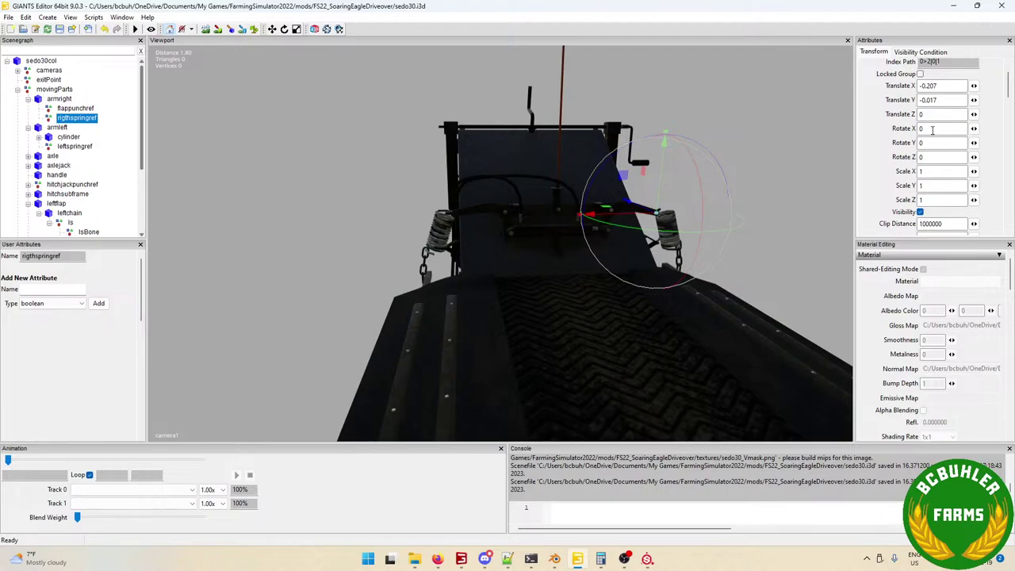
text(-90)
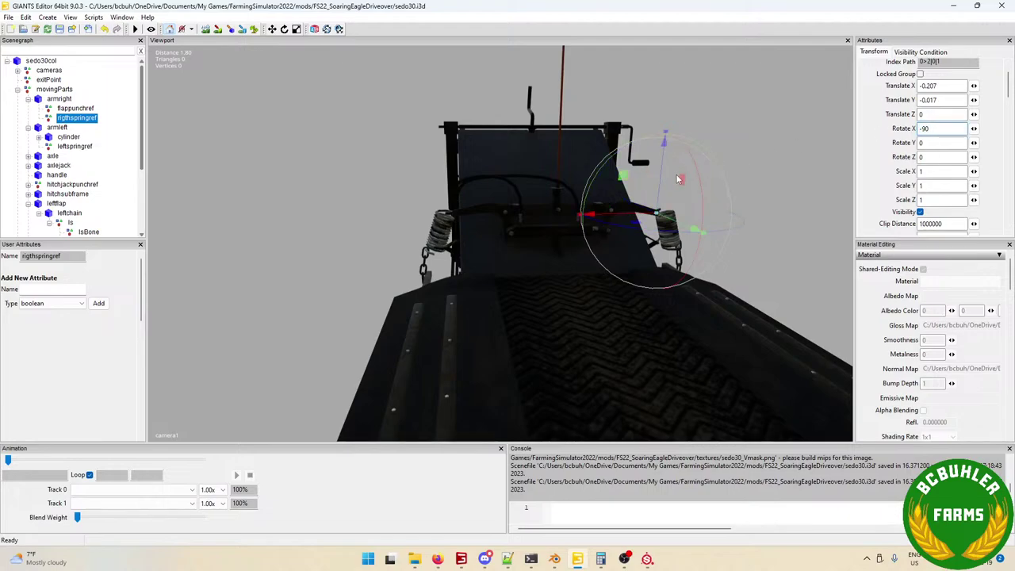
key(ctrl+s)
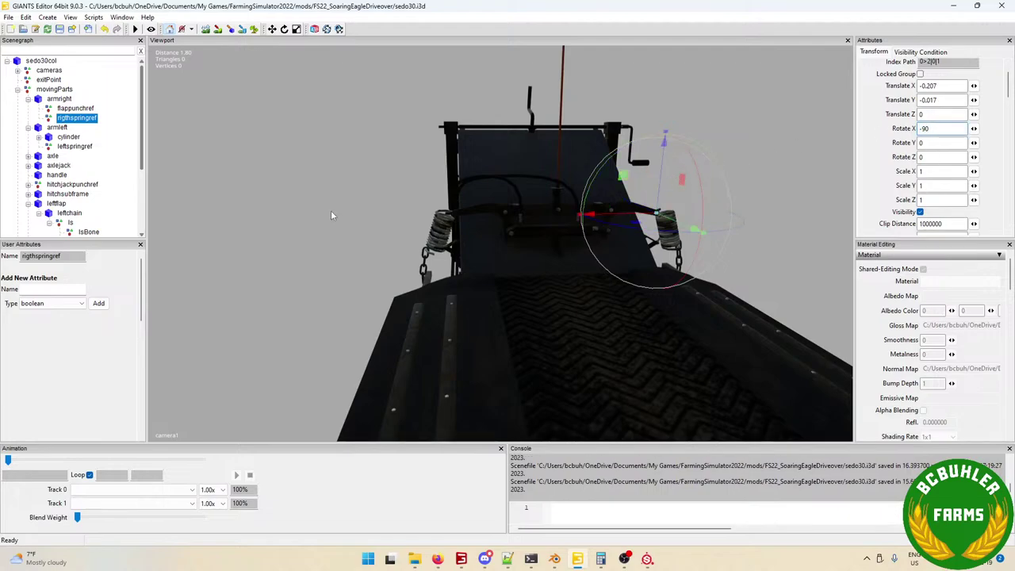
Compare the axis orientation of the ls and lsp nodes with the right and left spring reference nodes
scroll(76, 224, down, 1)
click(70, 204)
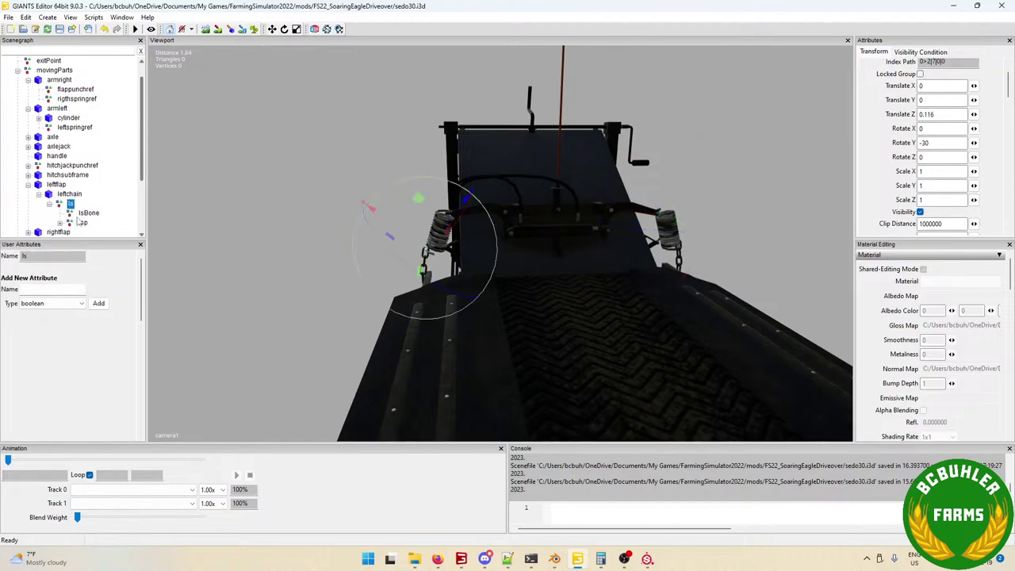
click(83, 224)
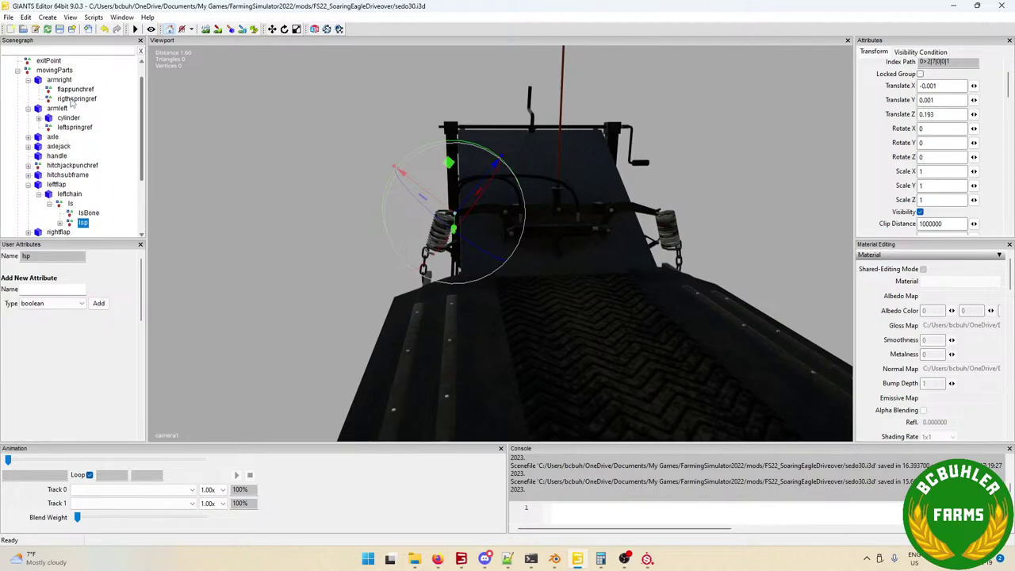
click(76, 98)
click(75, 127)
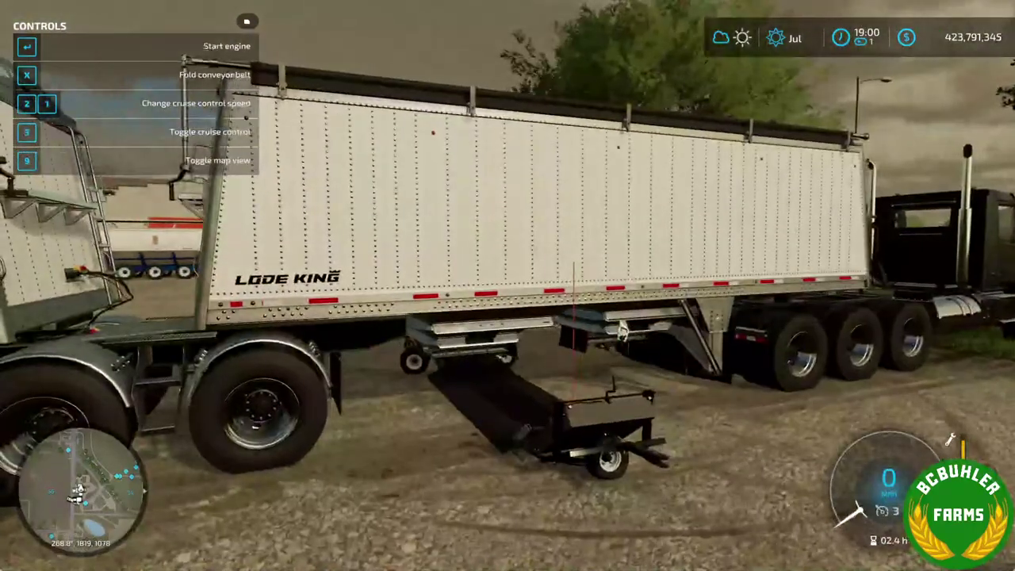
Return to Farming Simulator 22 and reload the conveyor with the rotated spring references
key(ctrl+d)
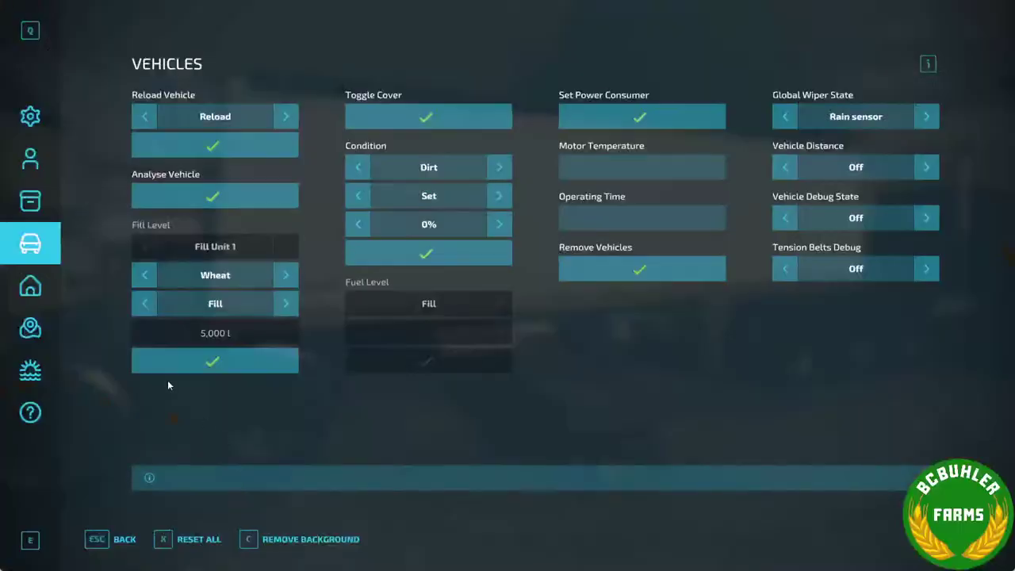
click(210, 154)
key(Escape)
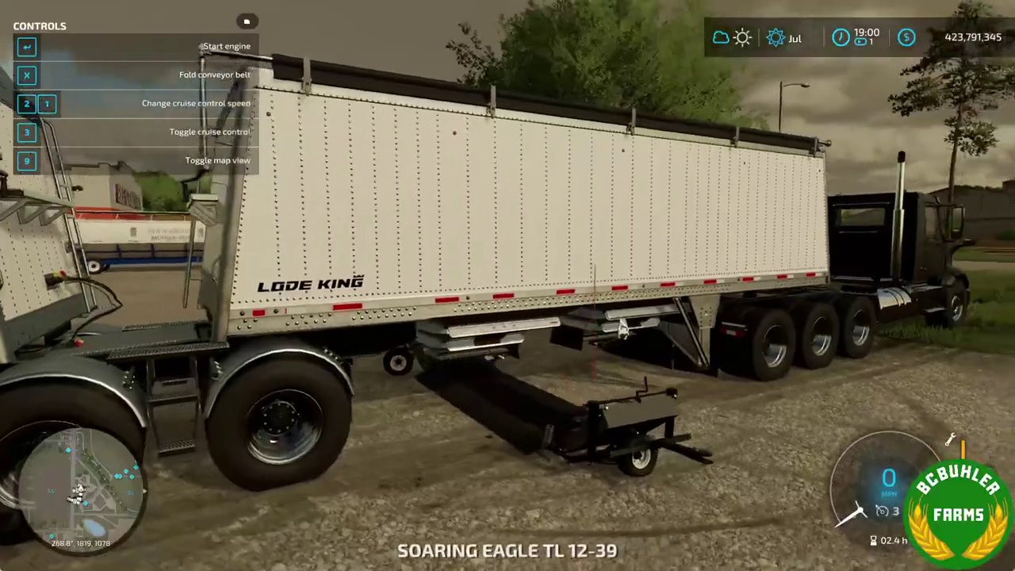
Leave the conveyor, inspect its springs on foot beneath the grain trailer, and get into the truck
key(e)
key(a)
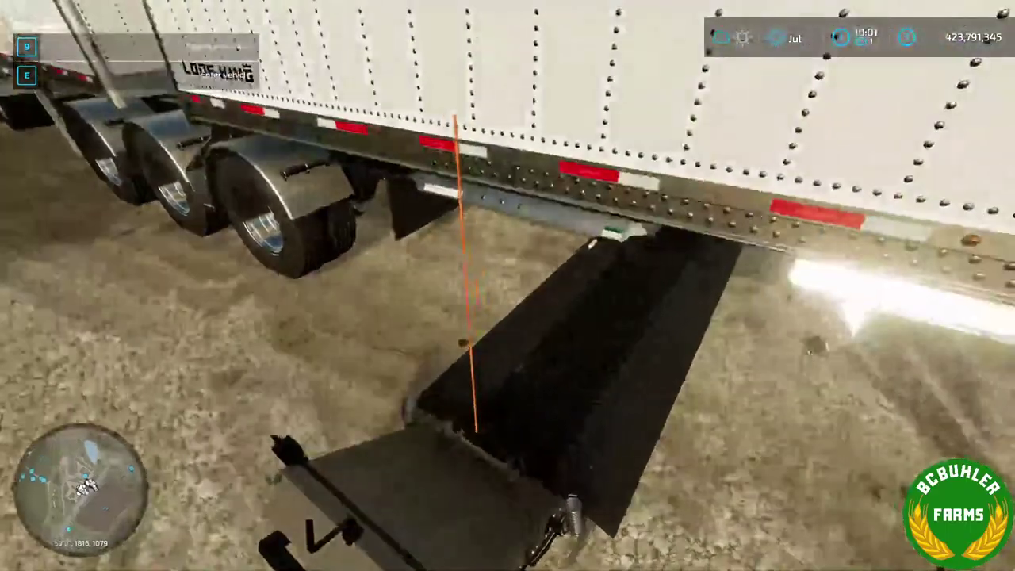
key(e)
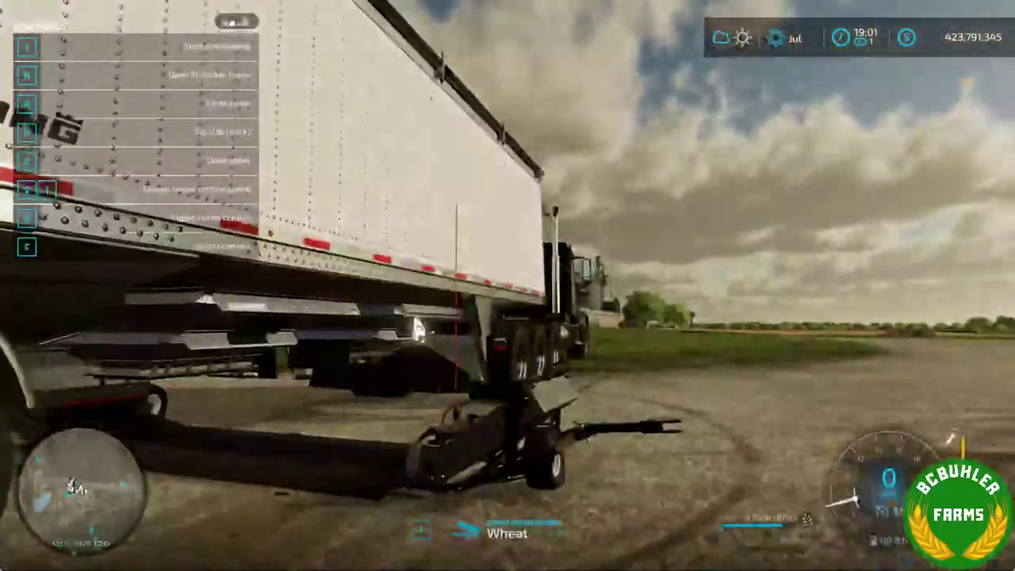
Try unloading the grain trailer, and examine the game's console log for problems with sedo30.xml
key(i)
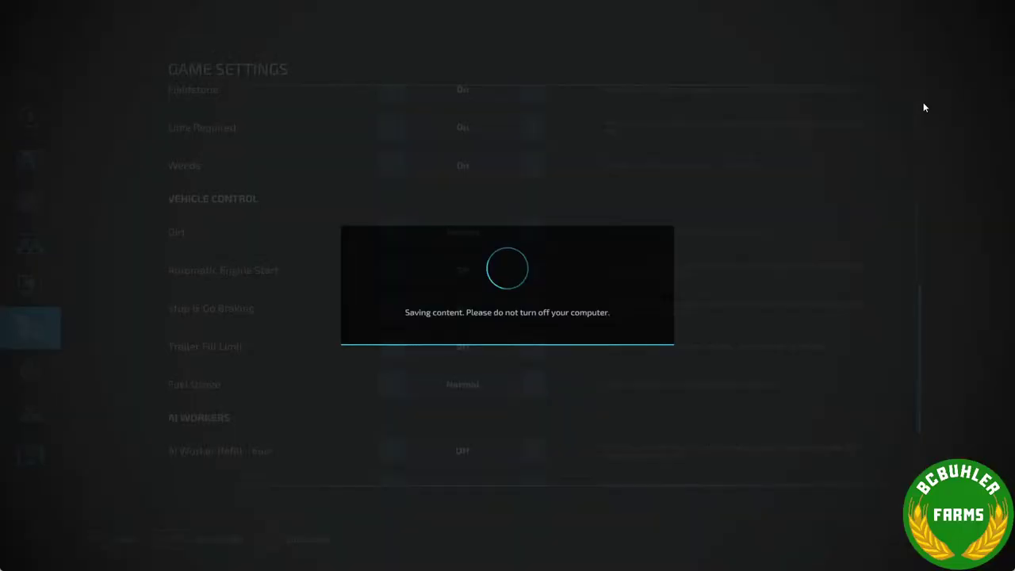
key(grave)
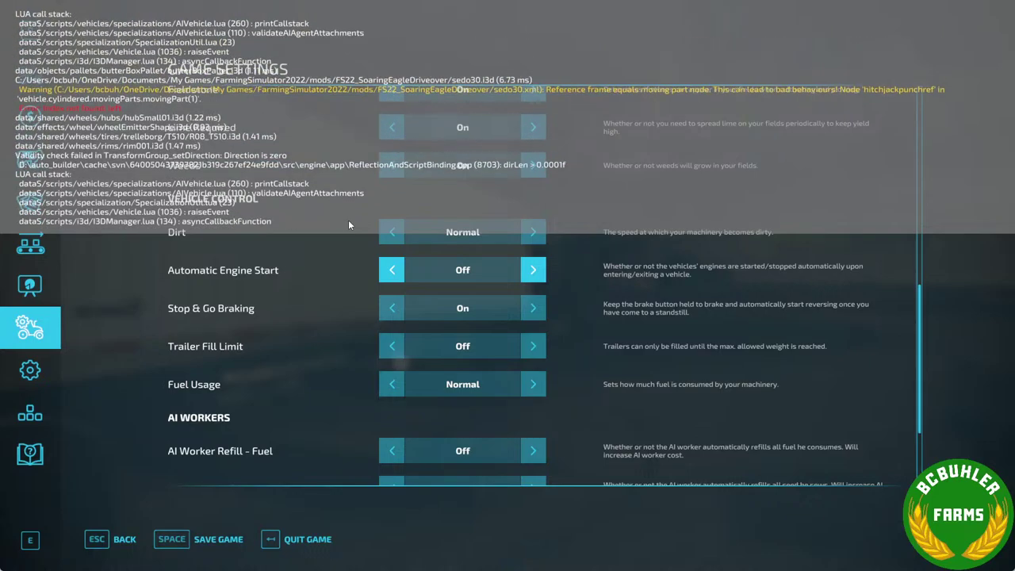
key(Escape)
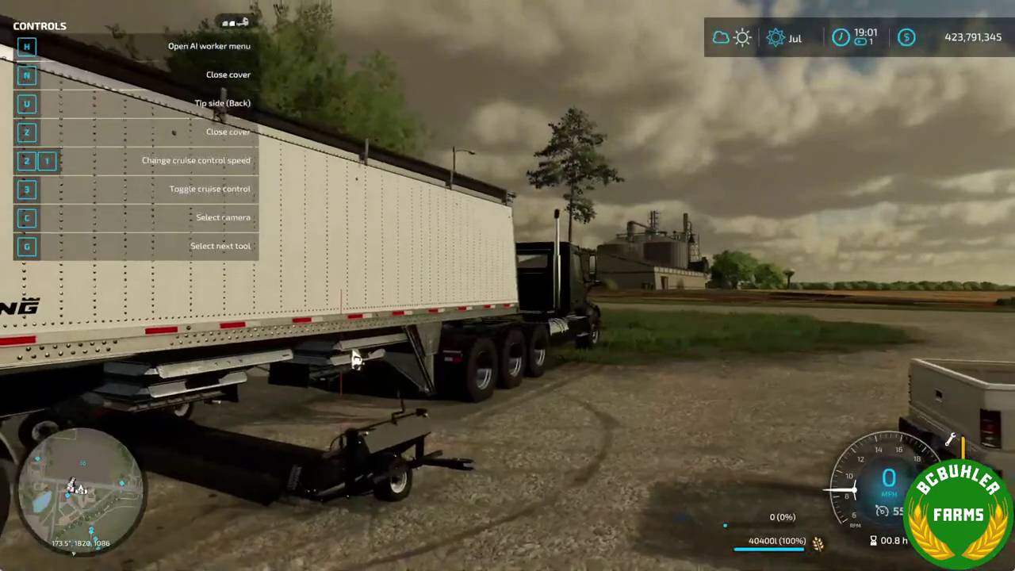
Switch to sedo30.xml in Notepad++, review the i3dMappings, and search for "left" through to the ls movingPart
key(super)
click(508, 558)
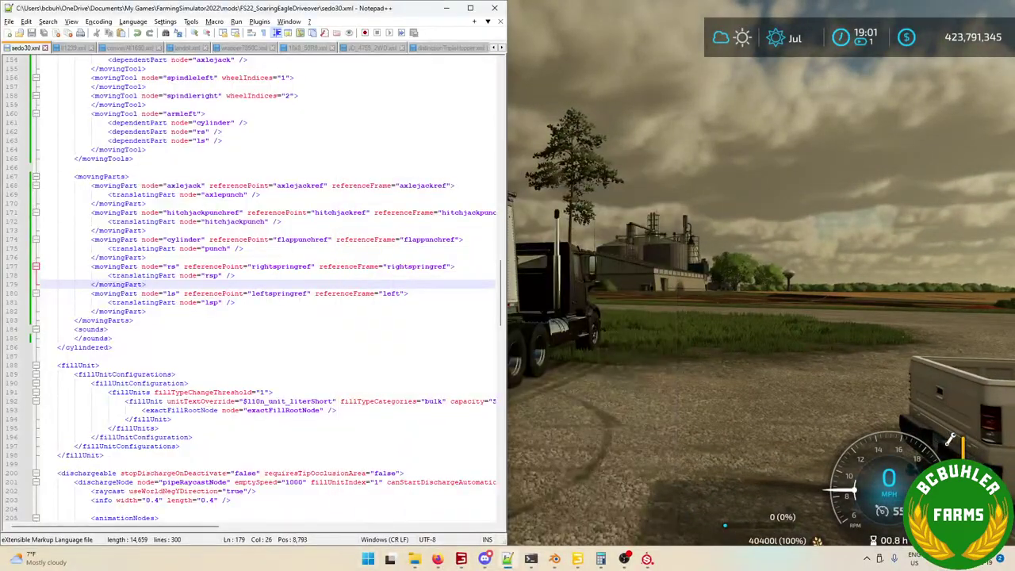
click(415, 558)
scroll(278, 394, down, 20)
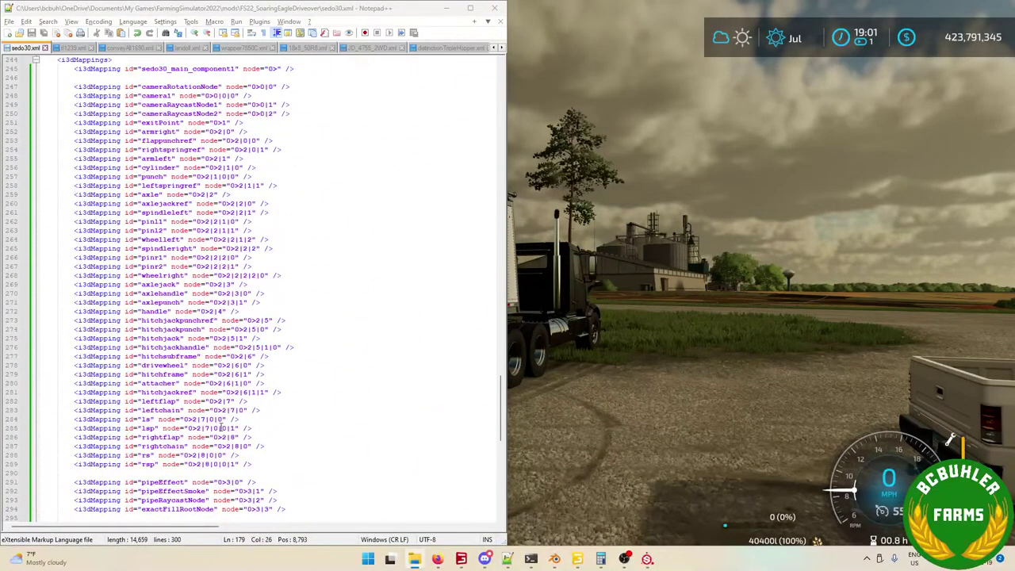
double_click(197, 410)
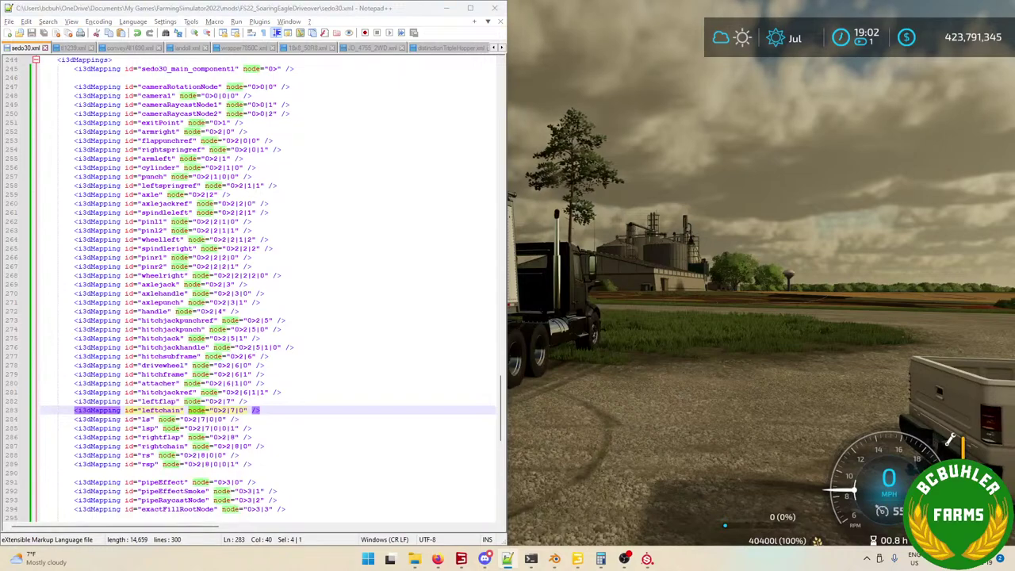
key(F3)
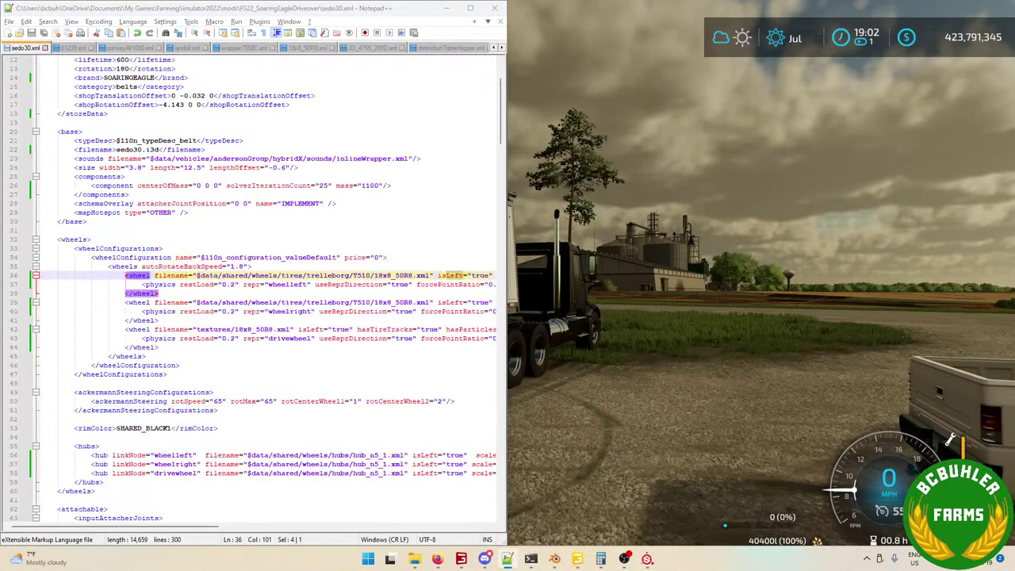
key(F3)
key(F3)
key(F3)
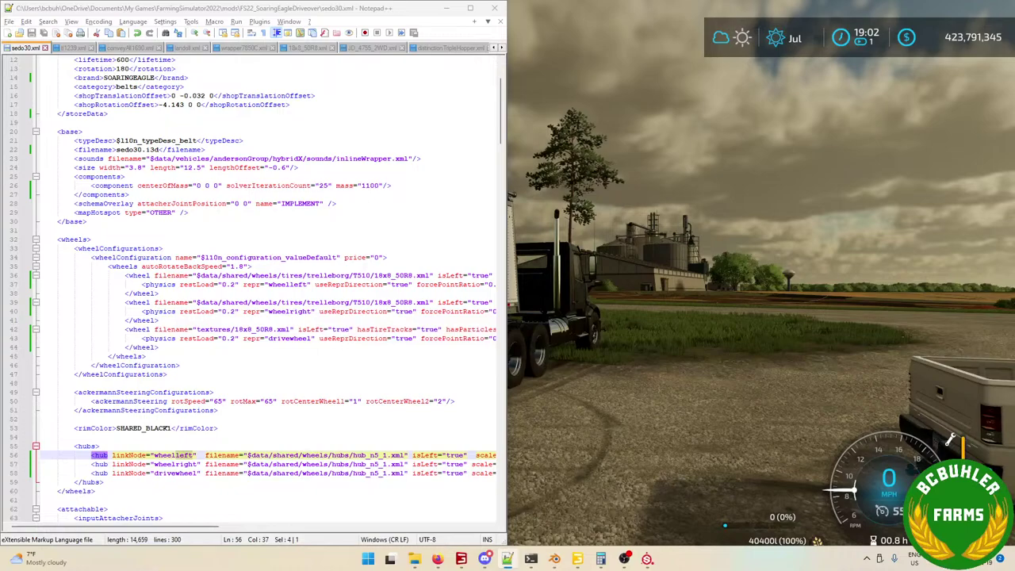
key(F3)
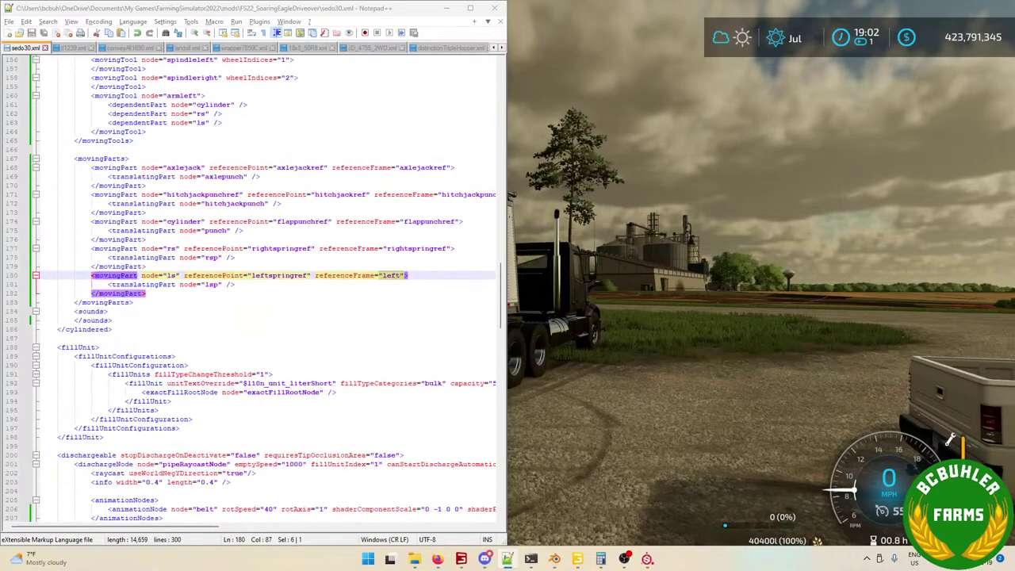
Complete the ls movingPart's referenceFrame as leftspringref and save sedo30.xml
double_click(402, 276)
click(403, 275)
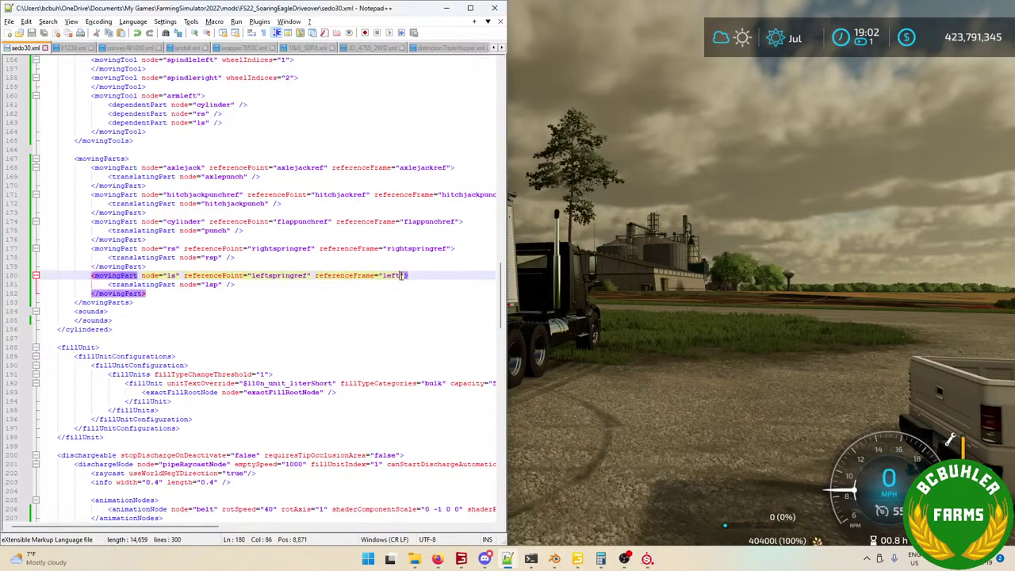
text(s)
double_click(411, 288)
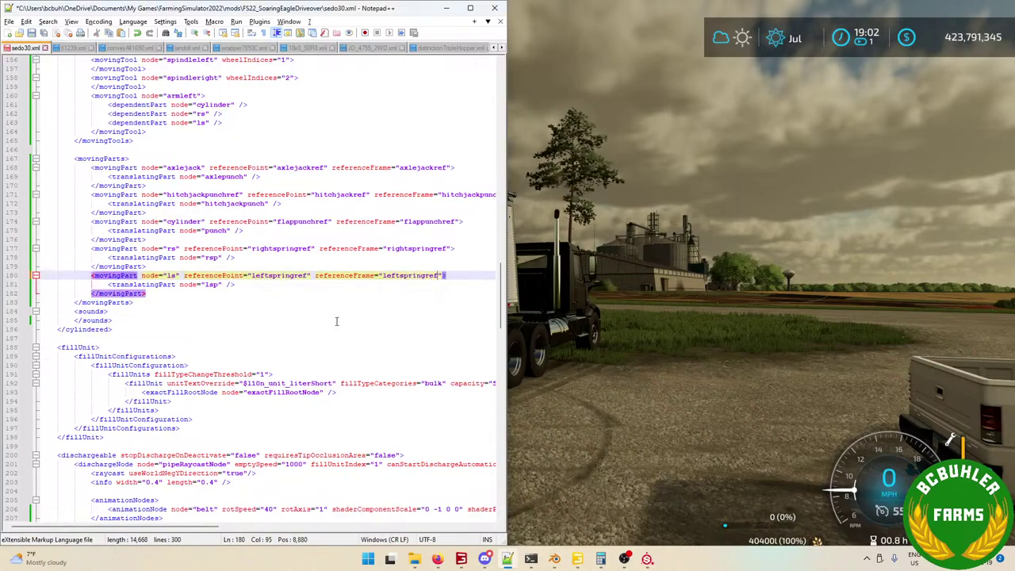
key(ctrl+s)
Return to Farming Simulator 22, switch into the Soaring Eagle conveyor, and get back into the truck
click(461, 559)
key(e)
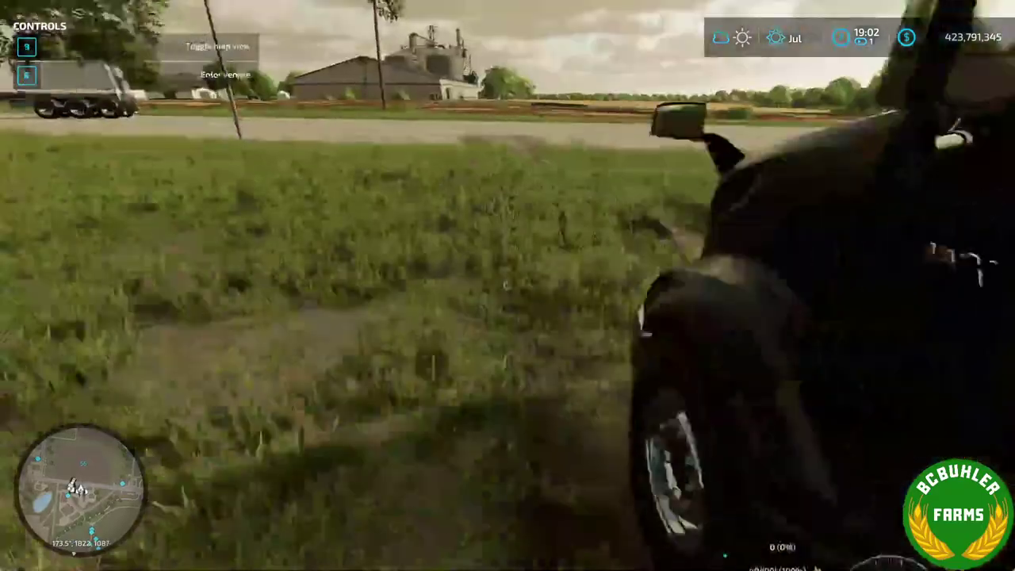
key(e)
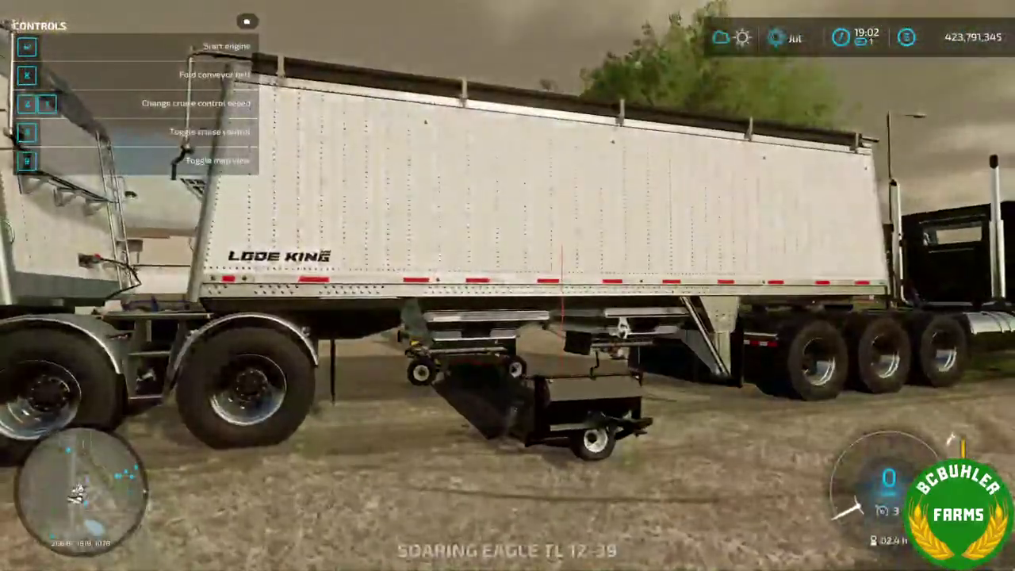
key(ctrl+d)
click(238, 148)
key(Escape)
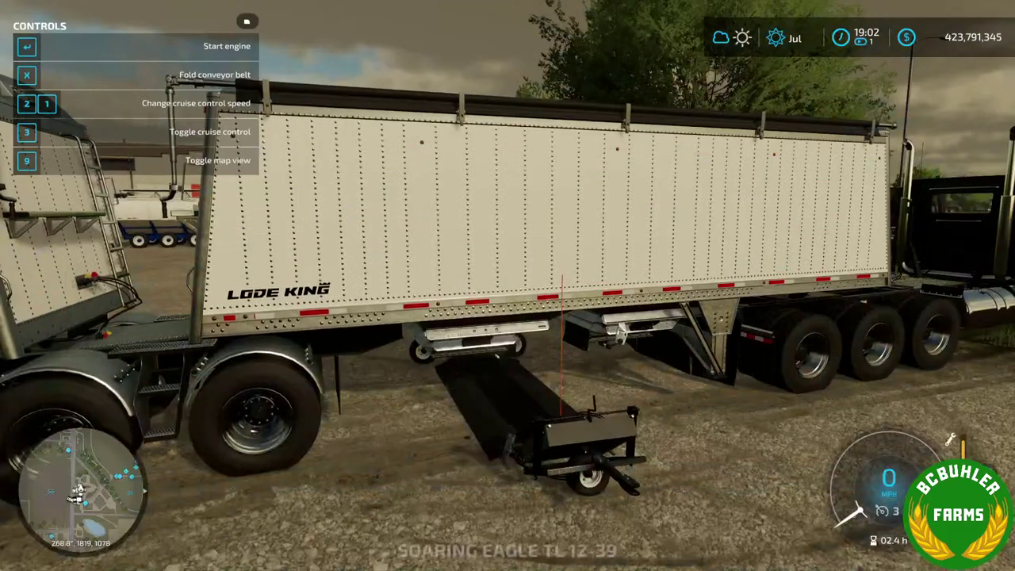
key(e)
key(e)
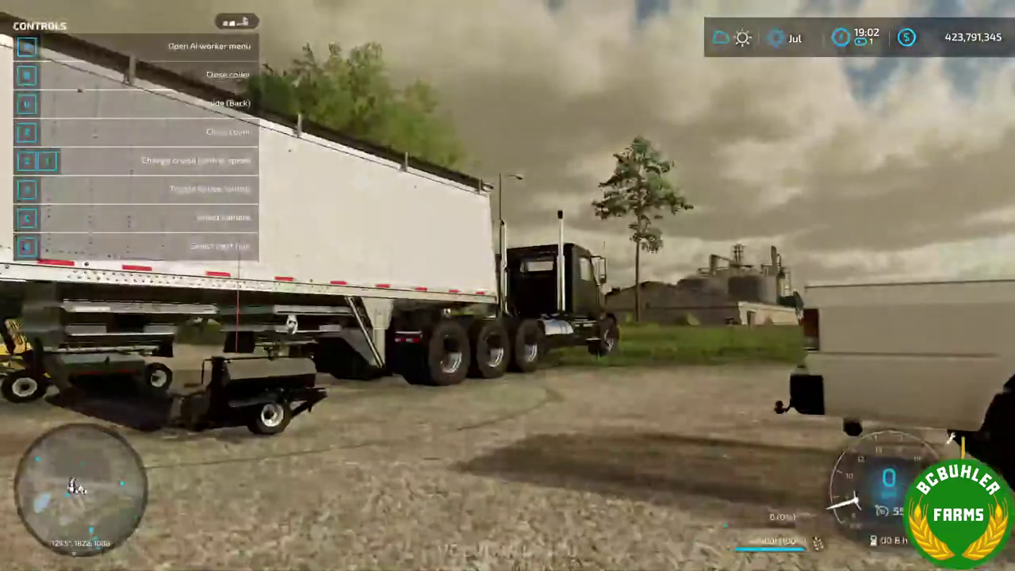
Drive the Volvo VNX 300 forward and stop with the rear Lode King trailer's hopper over the conveyor
key(super)
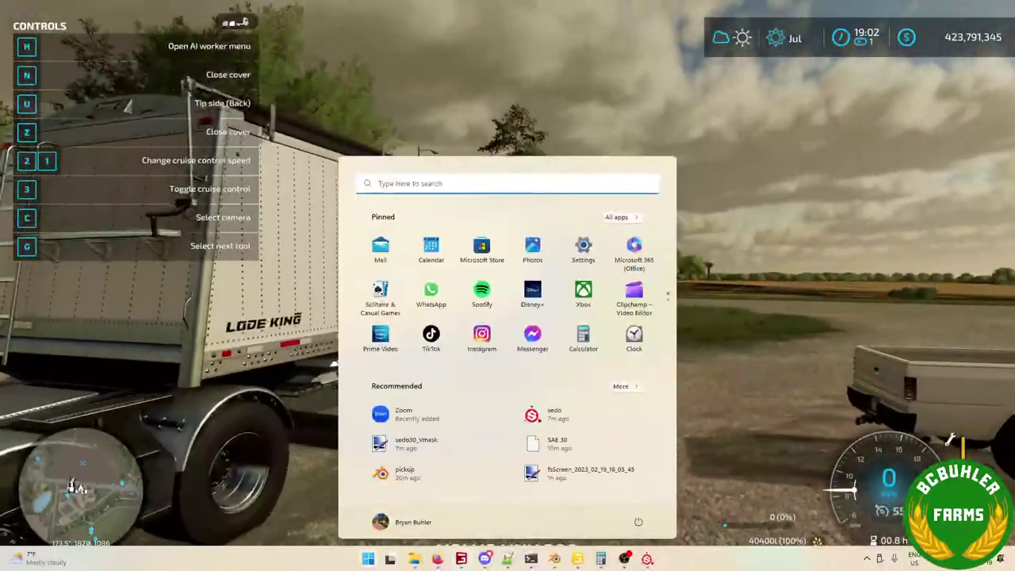
key(super)
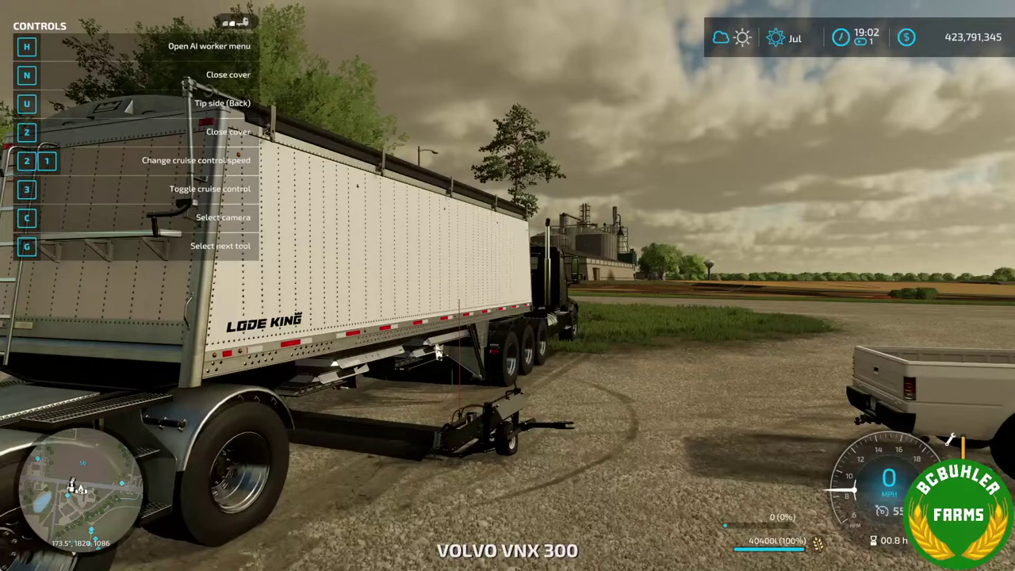
key(a)
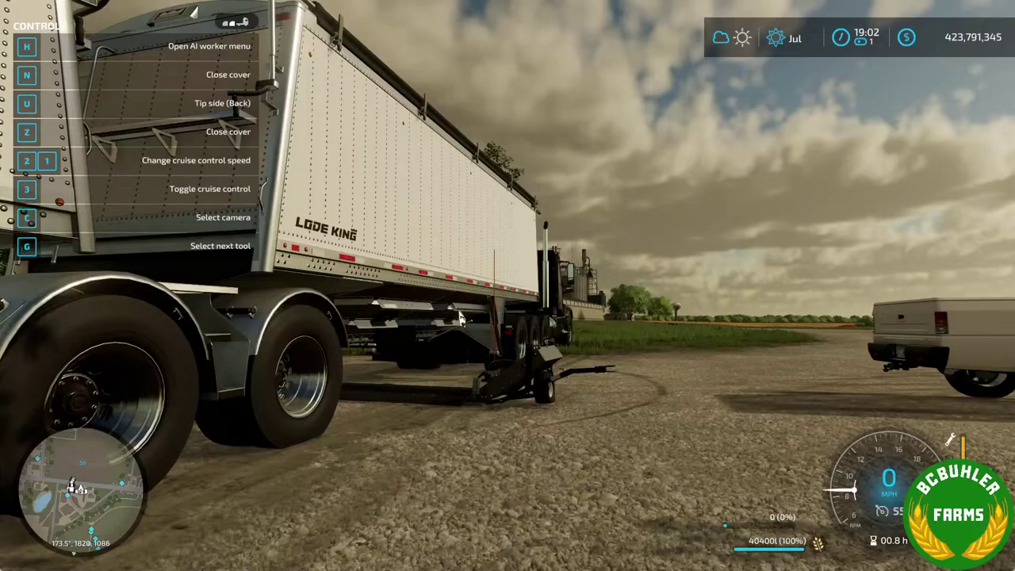
key(w)
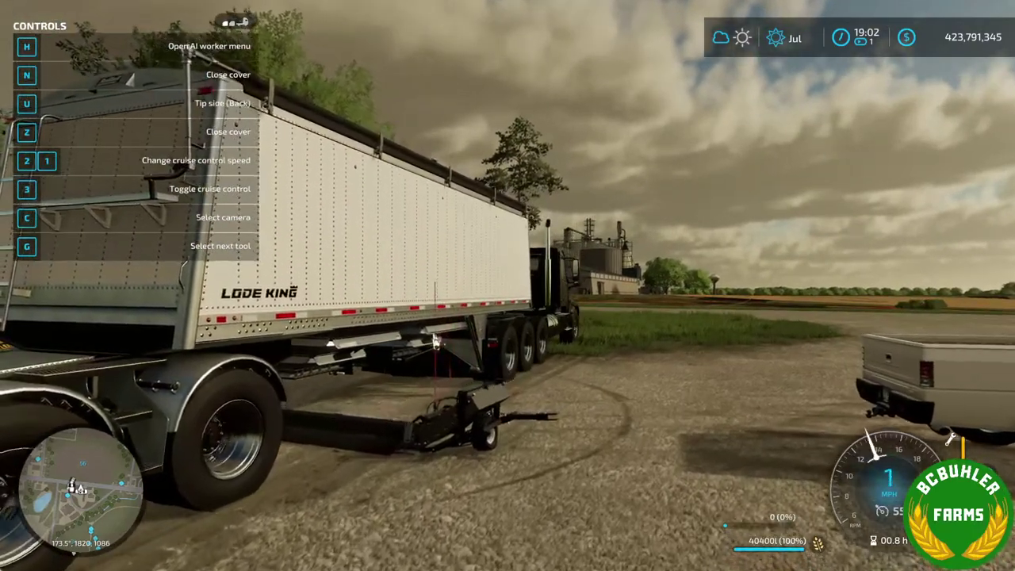
key(w)
key(w)
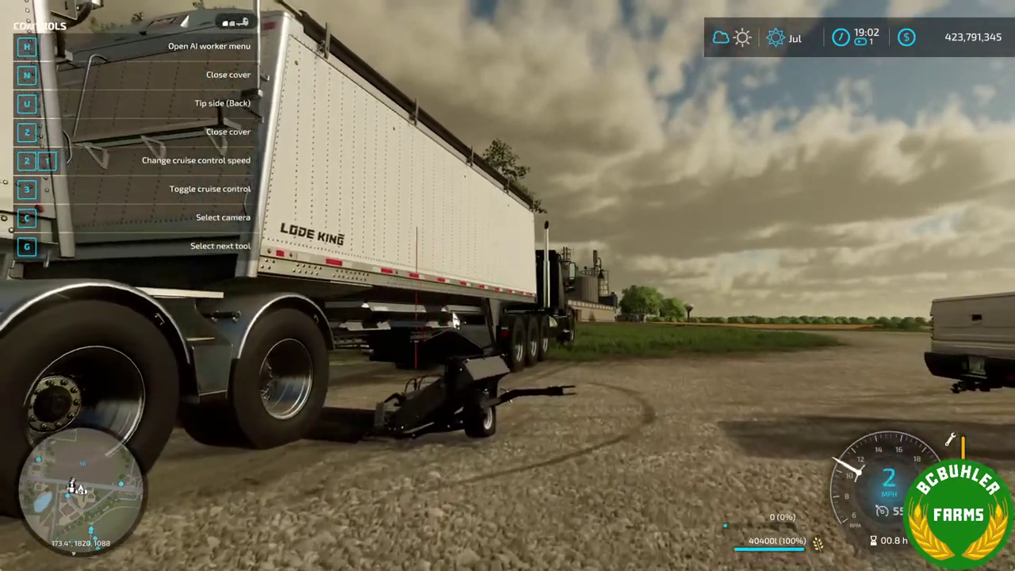
scroll(508, 285, down, 4)
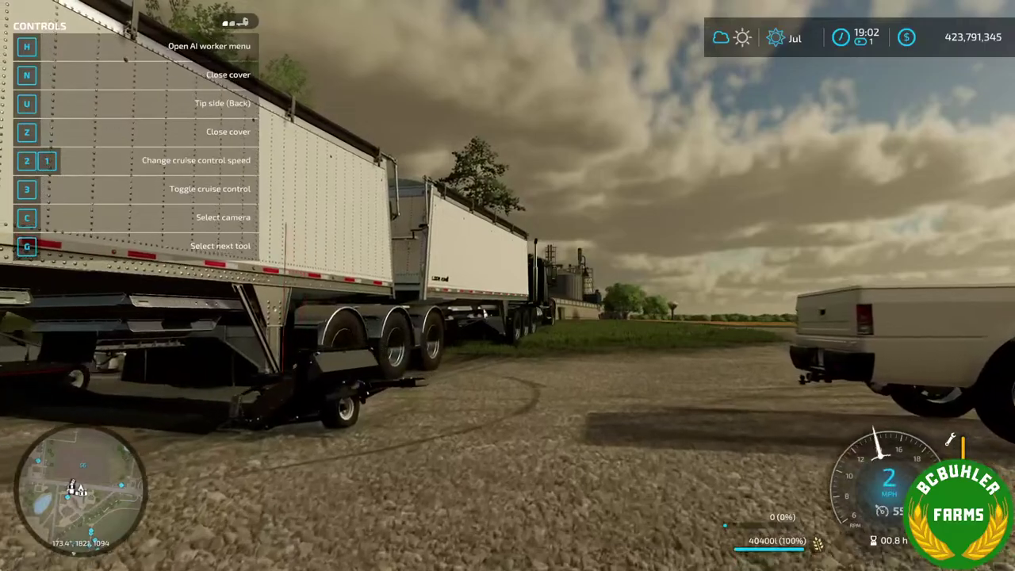
key(s)
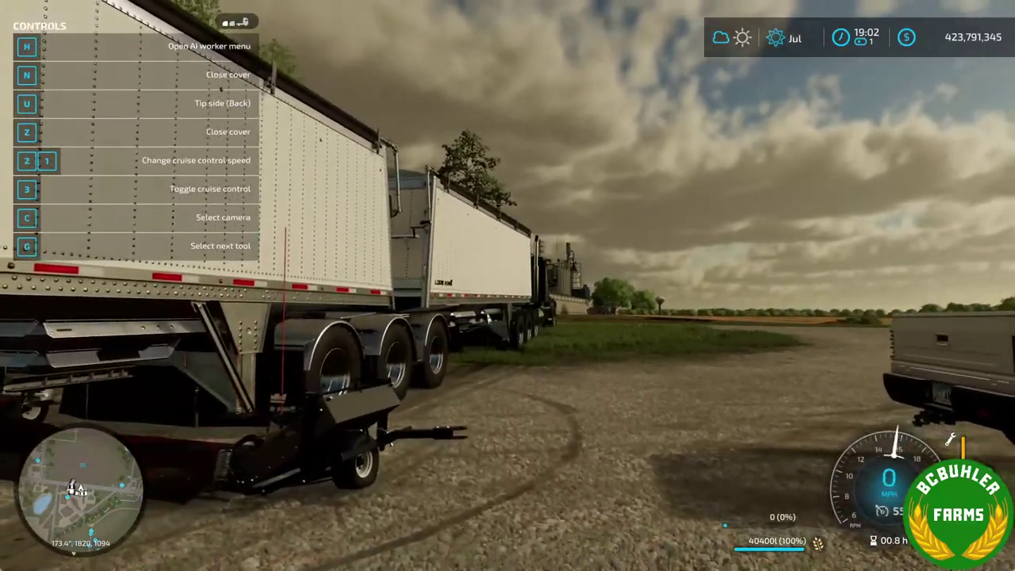
scroll(507, 285, down, 5)
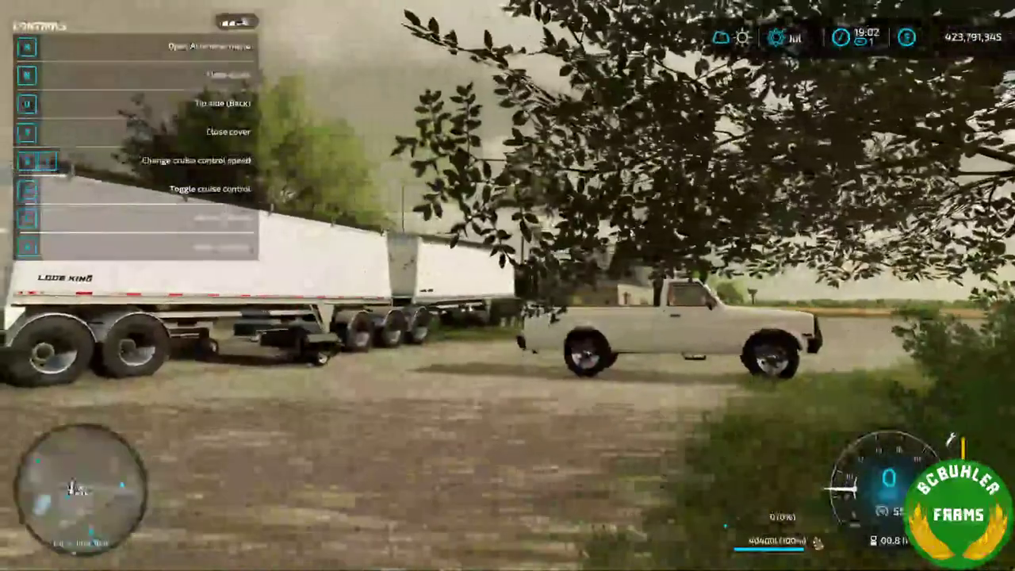
Move the empty grain trailer in stages beneath the blue auger to fill its compartments with grain
scroll(507, 285, up, 2)
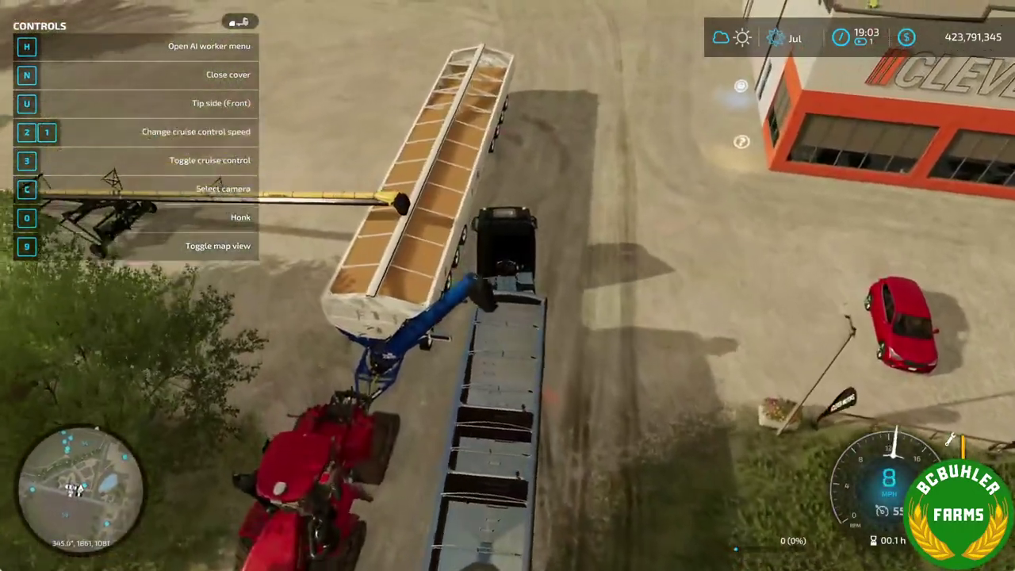
key(s)
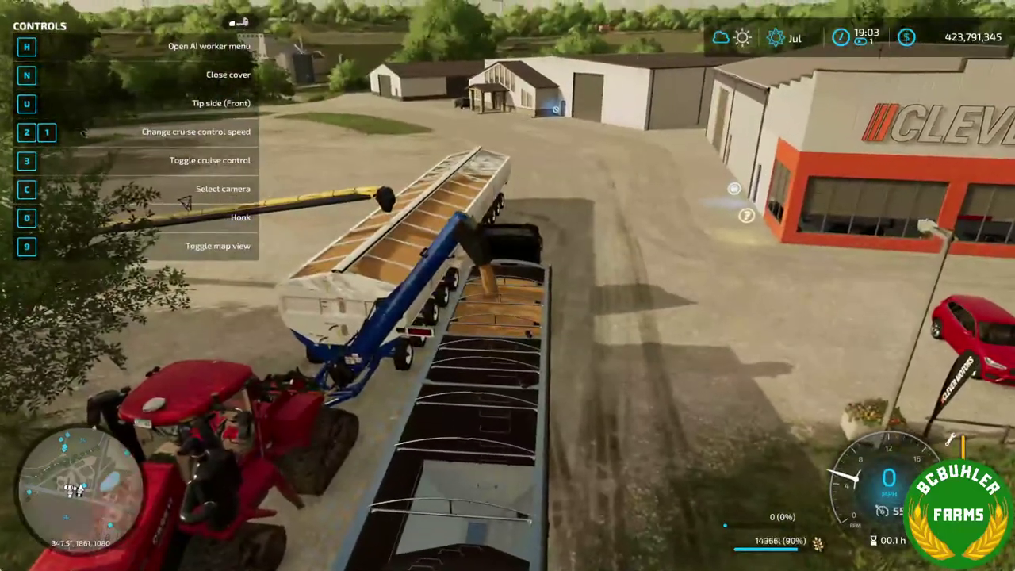
key(w)
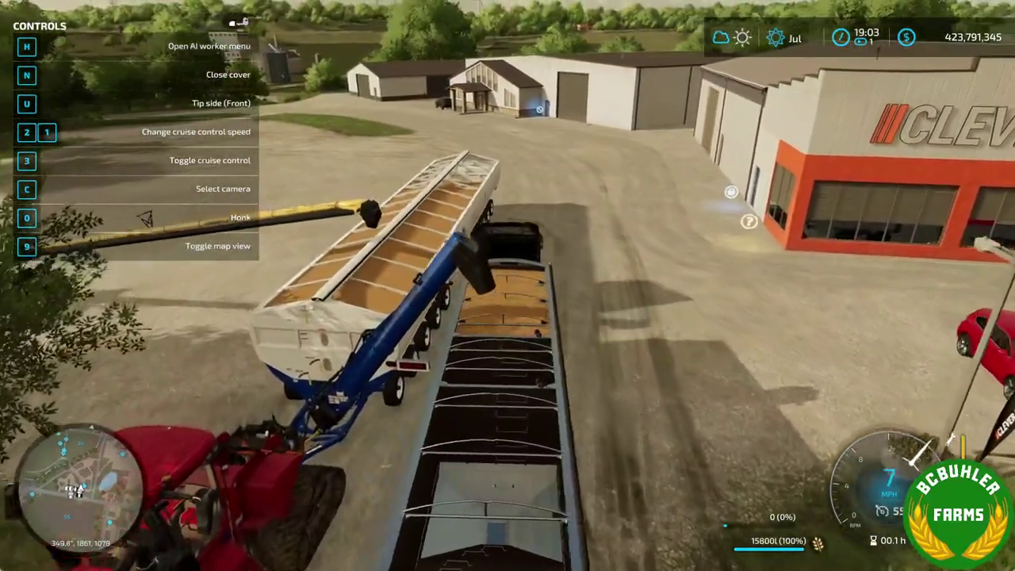
key(s)
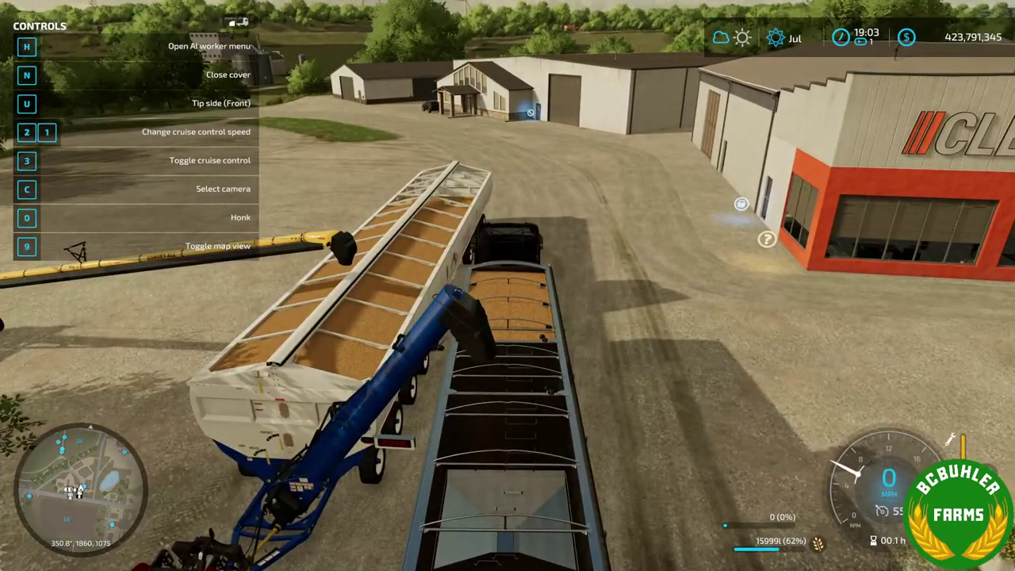
key(w)
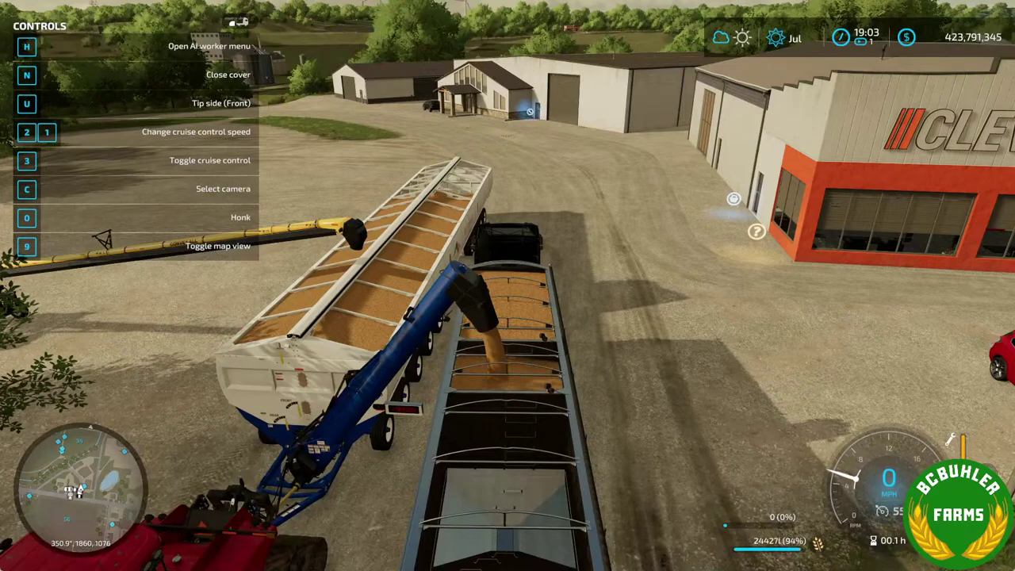
key(w)
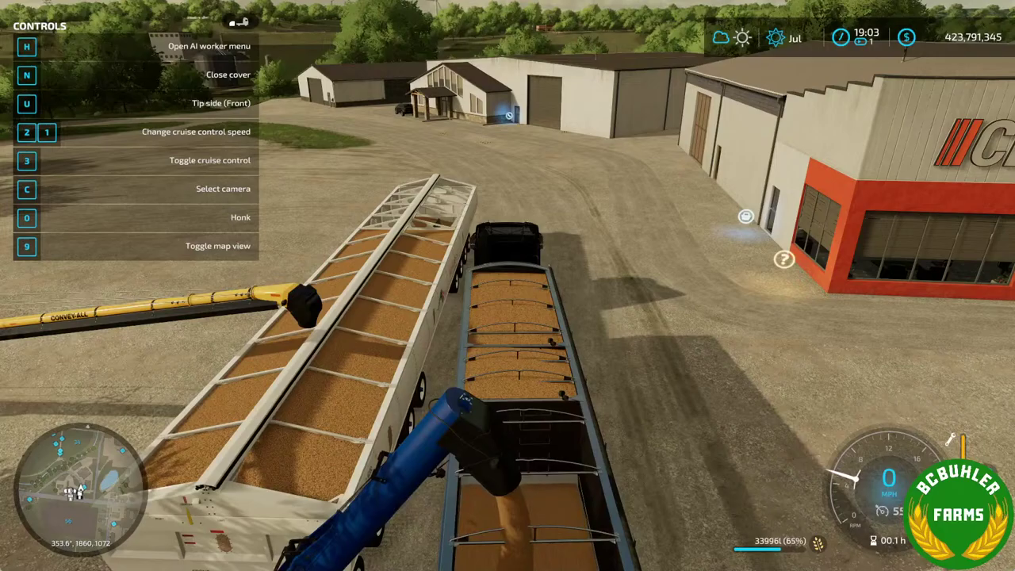
Switch through the vehicles and inspect the springs on both sides of the Soaring Eagle conveyor on foot
key(Tab)
key(Tab)
key(Tab)
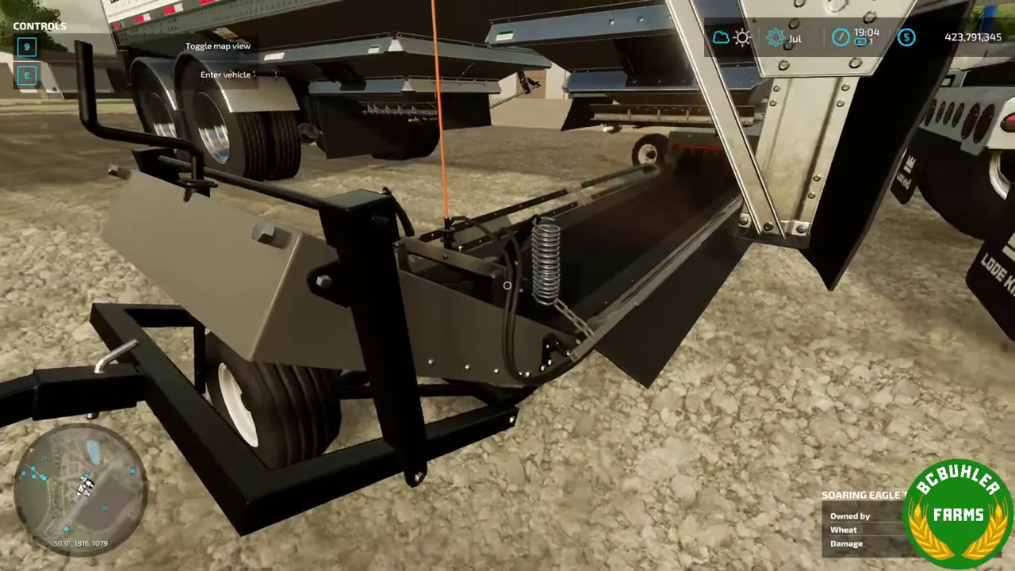
key(d)
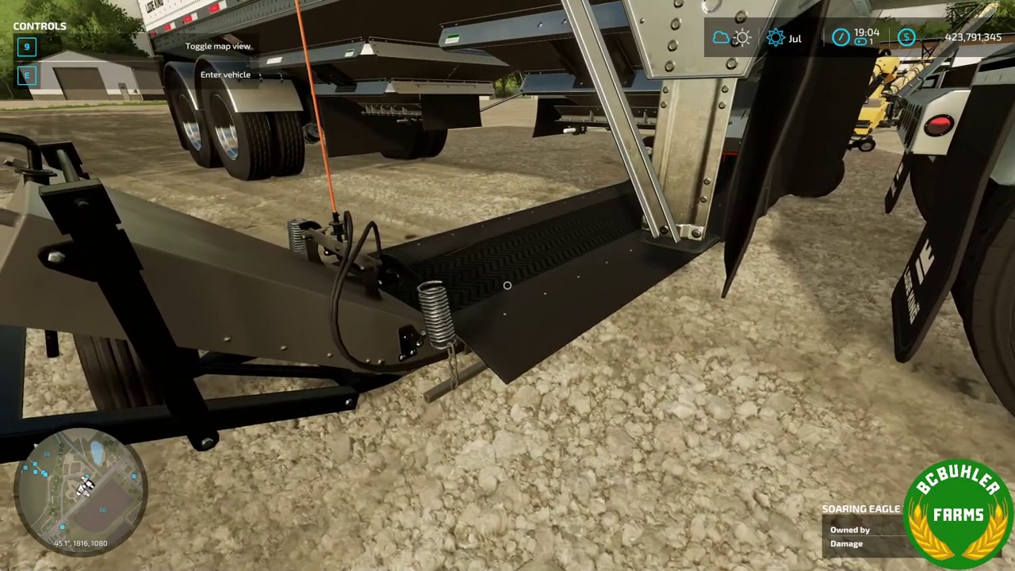
key(w)
key(space)
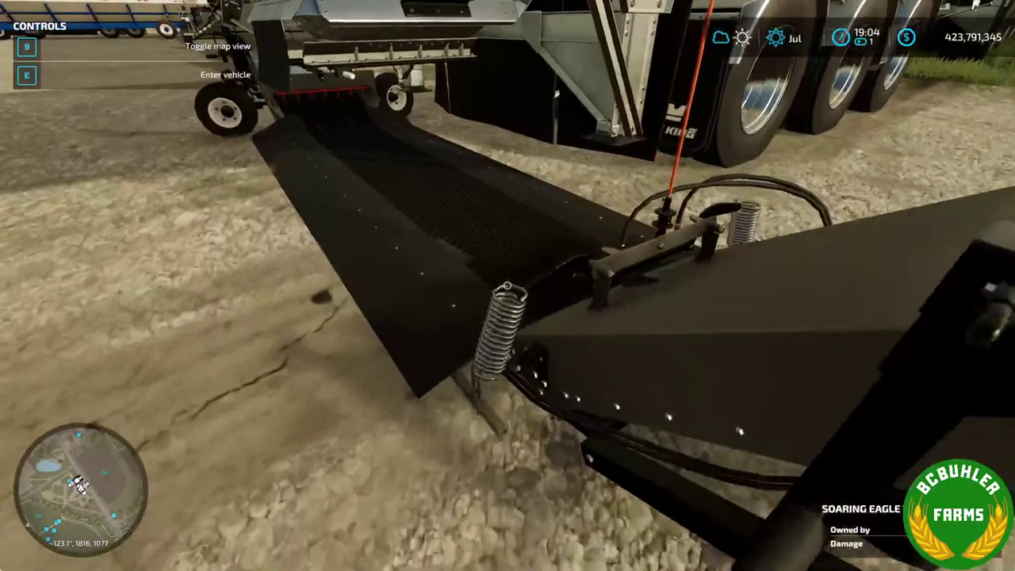
Switch to GIANTS Editor and examine how the springs in sedo30.i3d connect to the arms and chains
key(super)
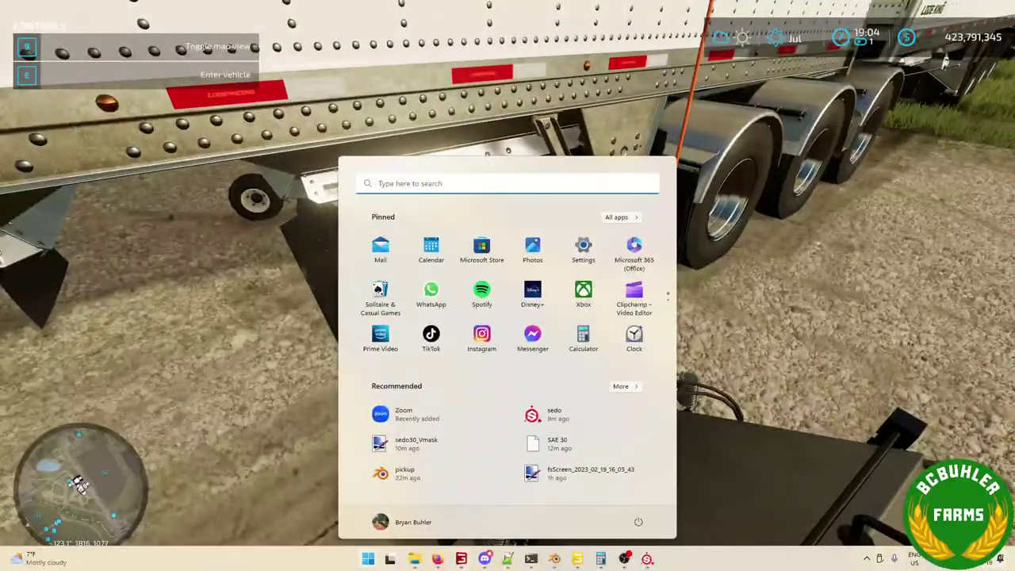
click(575, 559)
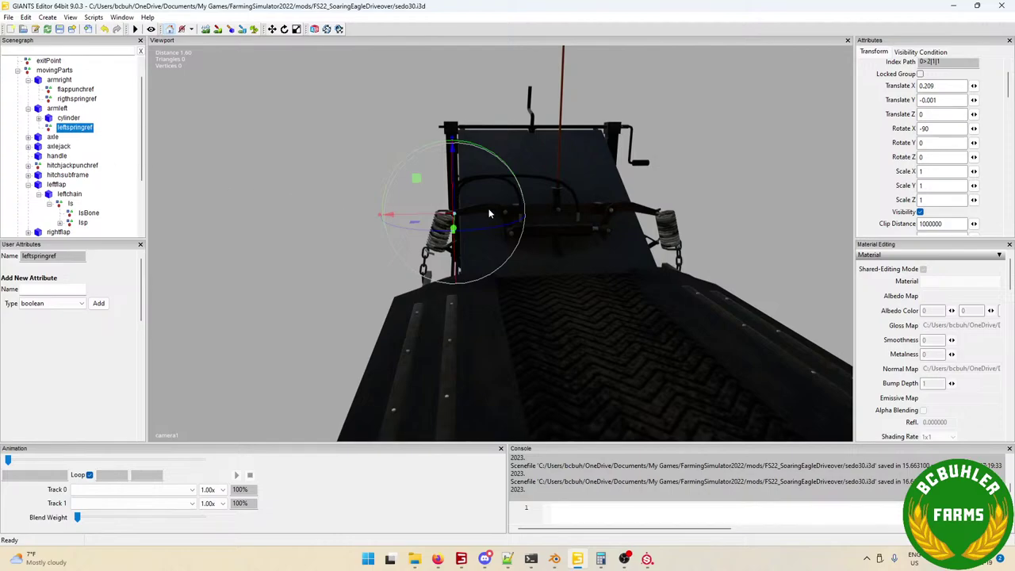
alt+drag(481, 208, 567, 205)
scroll(567, 205, up, 3)
scroll(562, 204, down, 2)
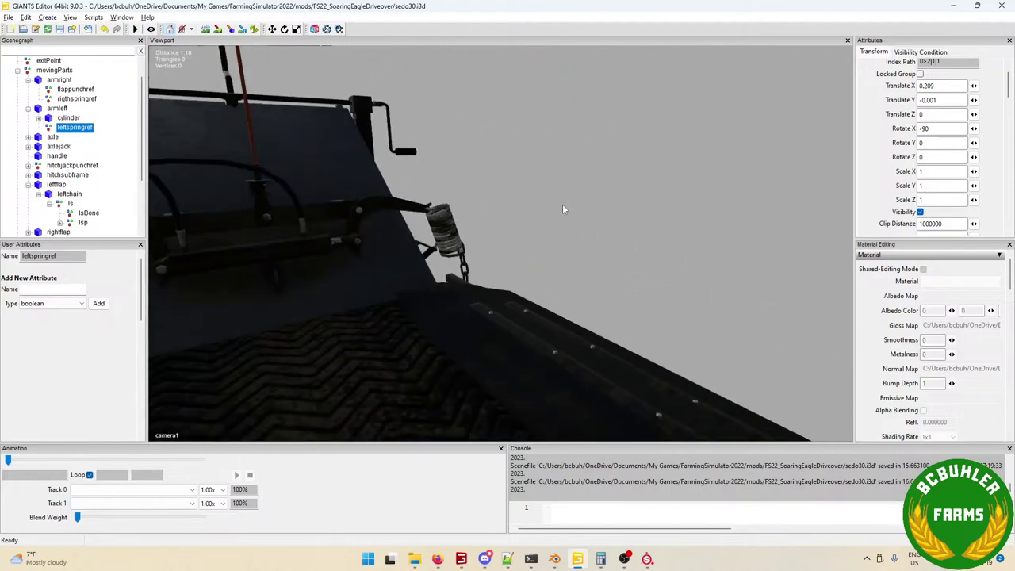
scroll(563, 203, up, 2)
right_drag(565, 207, 441, 192)
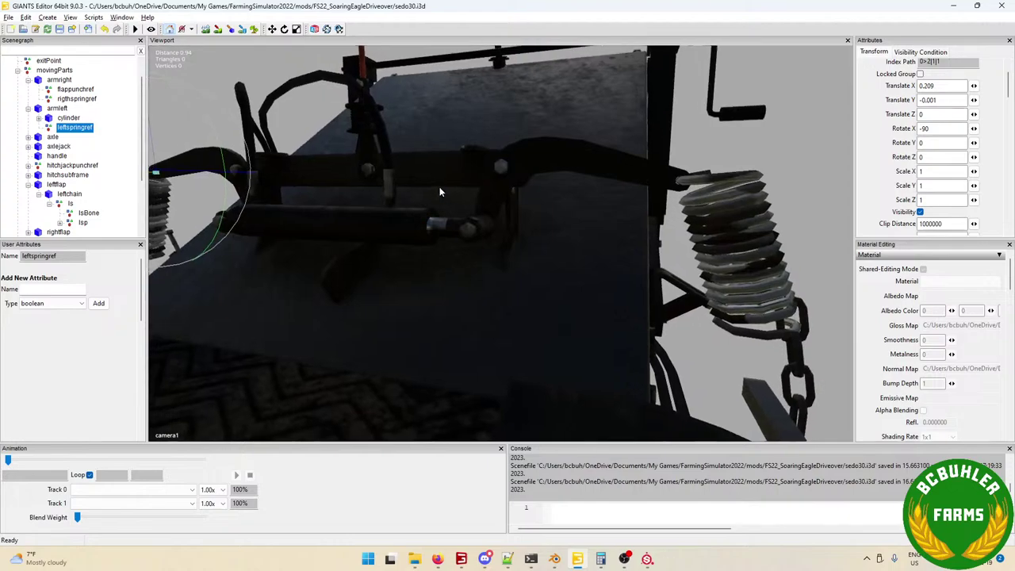
key(Right)
key(Right)
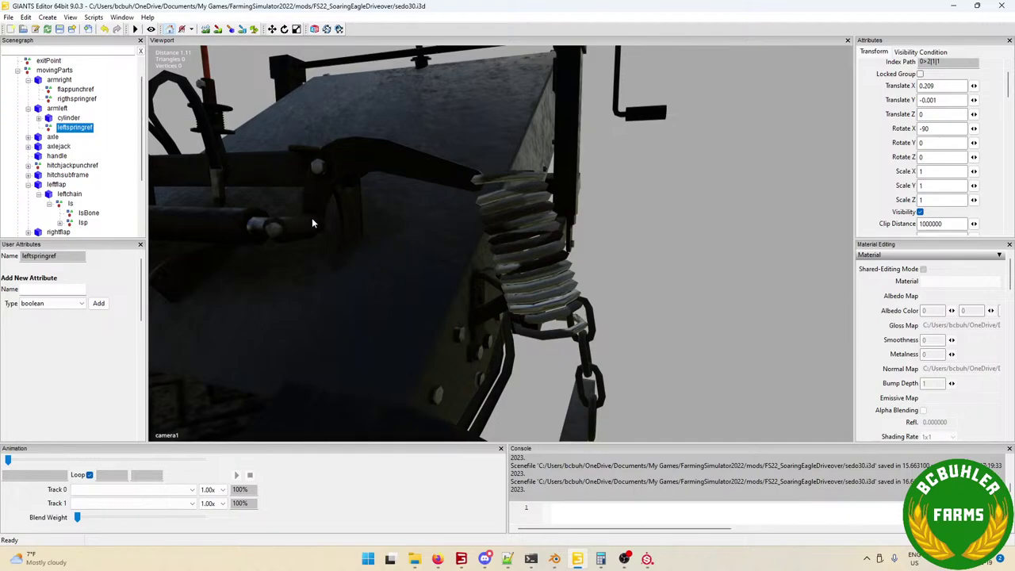
Select the cylinder's punch, deselect it, and examine the cylinder linkage beside the right spring
click(282, 227)
alt+drag(349, 195, 354, 216)
click(116, 170)
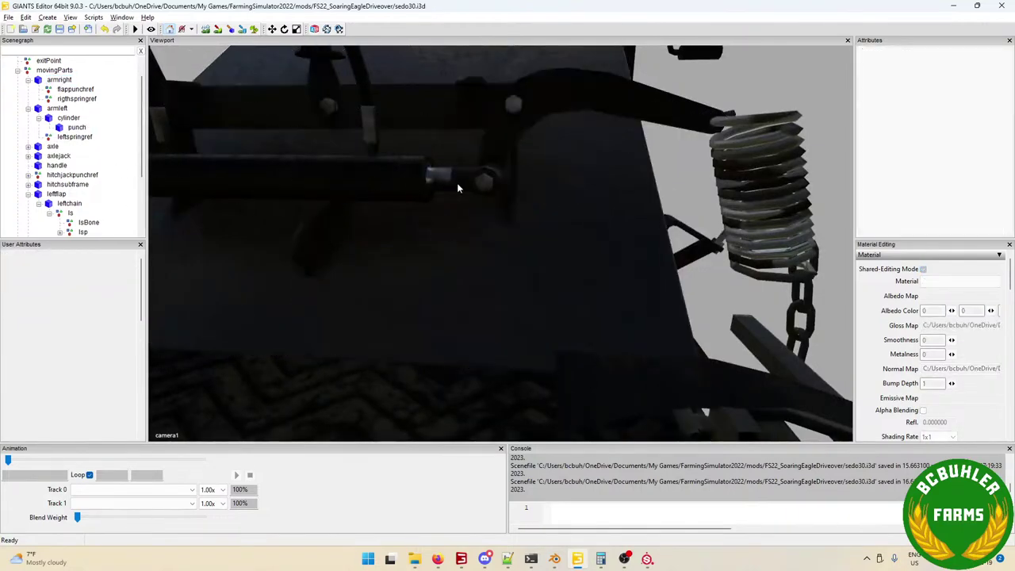
alt+drag(456, 183, 560, 191)
scroll(471, 174, up, 2)
scroll(470, 174, down, 3)
middle_drag(559, 196, 436, 191)
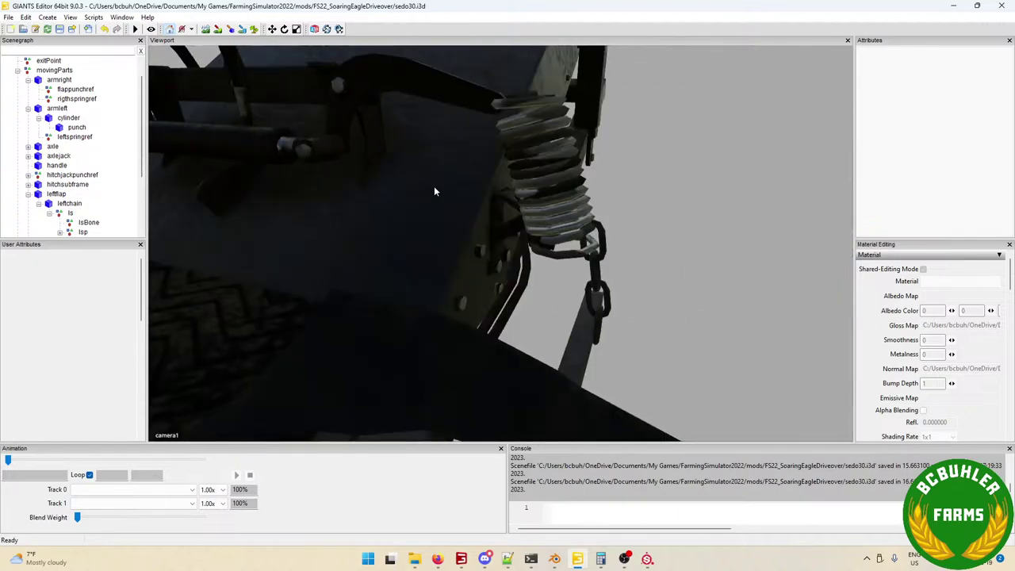
middle_drag(434, 191, 478, 166)
scroll(75, 215, down, 3)
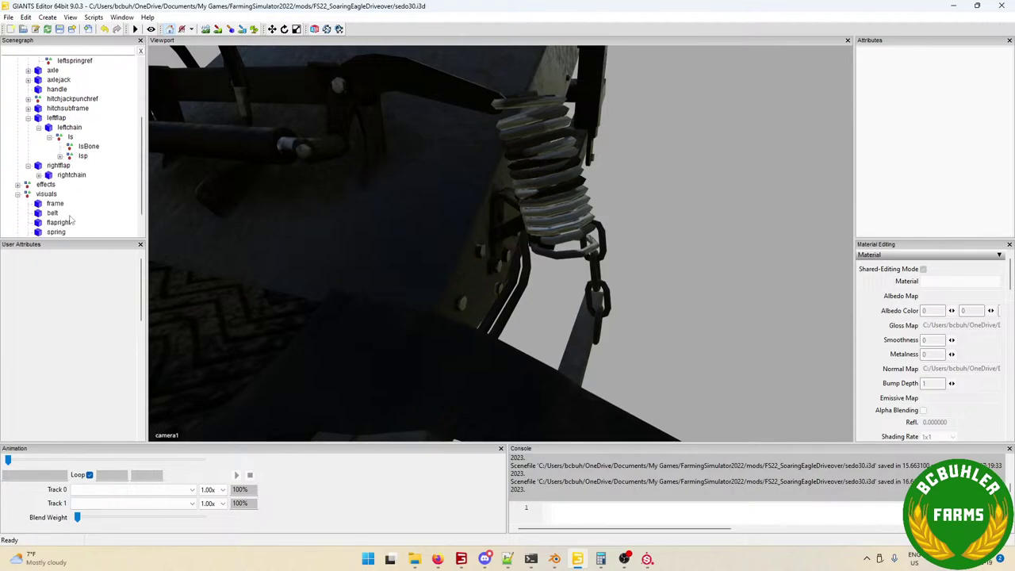
Expand rightchain and rs, then check the pivots of the rsp and rs nodes on the right spring
click(39, 175)
click(50, 185)
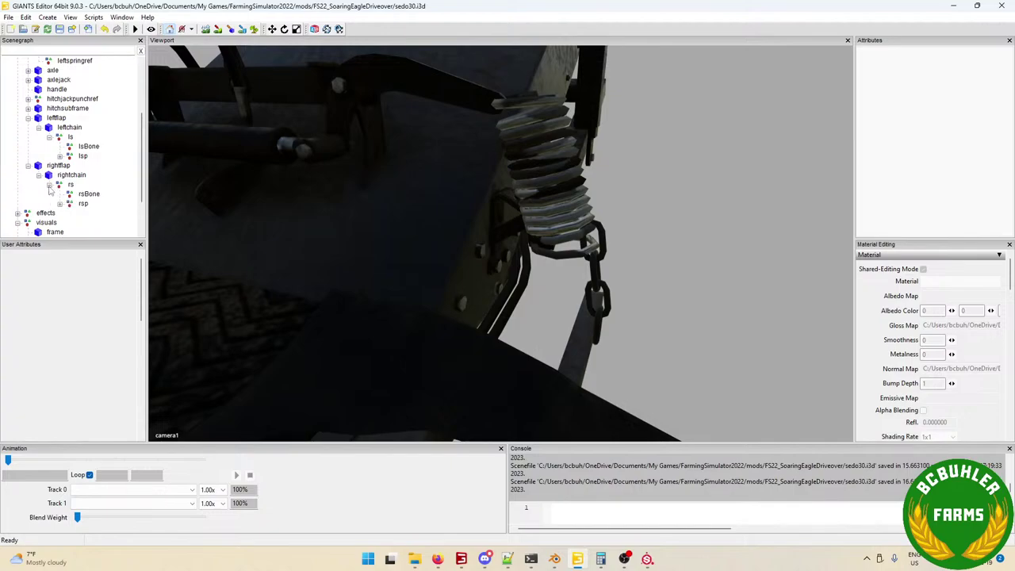
click(83, 204)
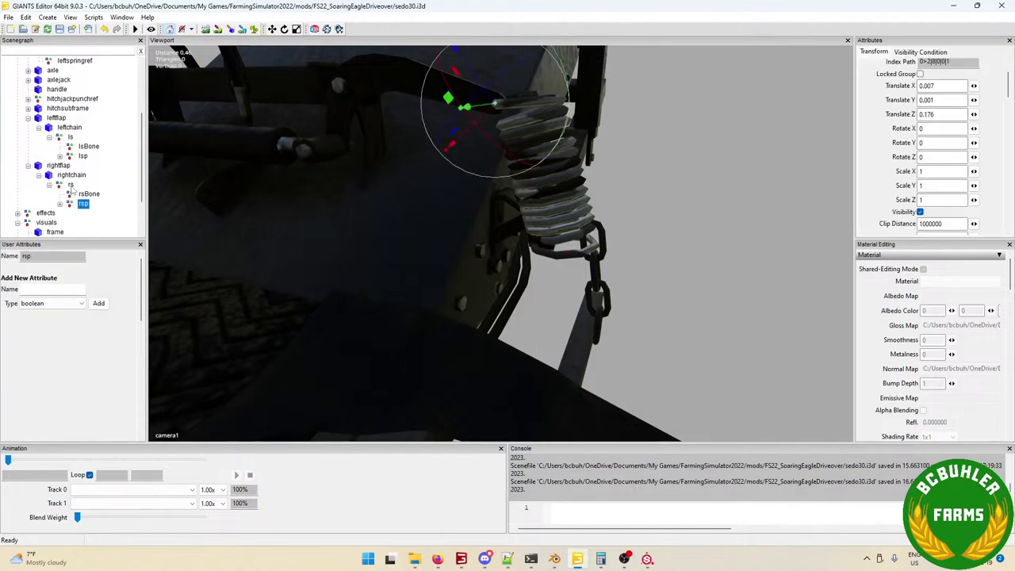
click(71, 184)
alt+drag(520, 260, 507, 214)
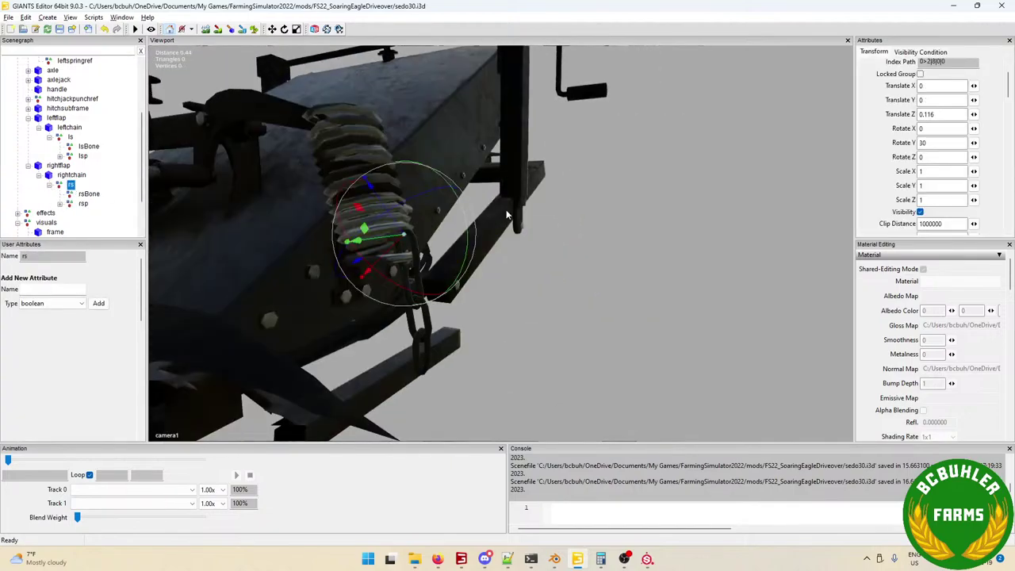
alt+middle_drag(507, 214, 508, 214)
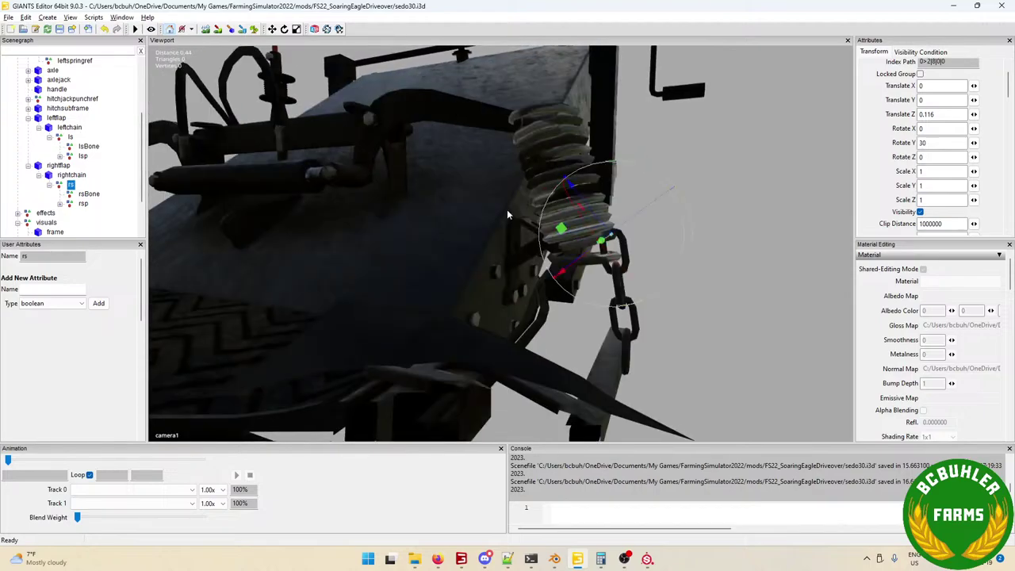
middle_drag(507, 209, 507, 210)
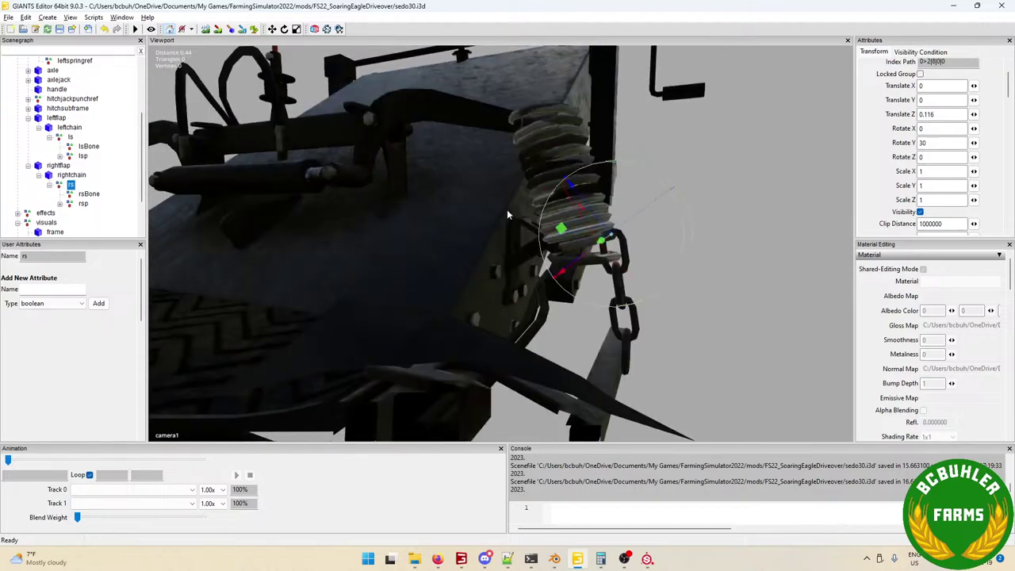
Switch to Blender, select the entire spring mesh in SAE 30.blend, and display it in wireframe
click(555, 559)
key(a)
mouse_move(370, 181)
middle_down()
mouse_move(451, 136)
mouse_move(400, 214)
mouse_move(307, 193)
mouse_move(299, 209)
mouse_move(503, 152)
mouse_move(316, 201)
mouse_move(203, 212)
mouse_move(301, 207)
middle_up()
key(shift+z)
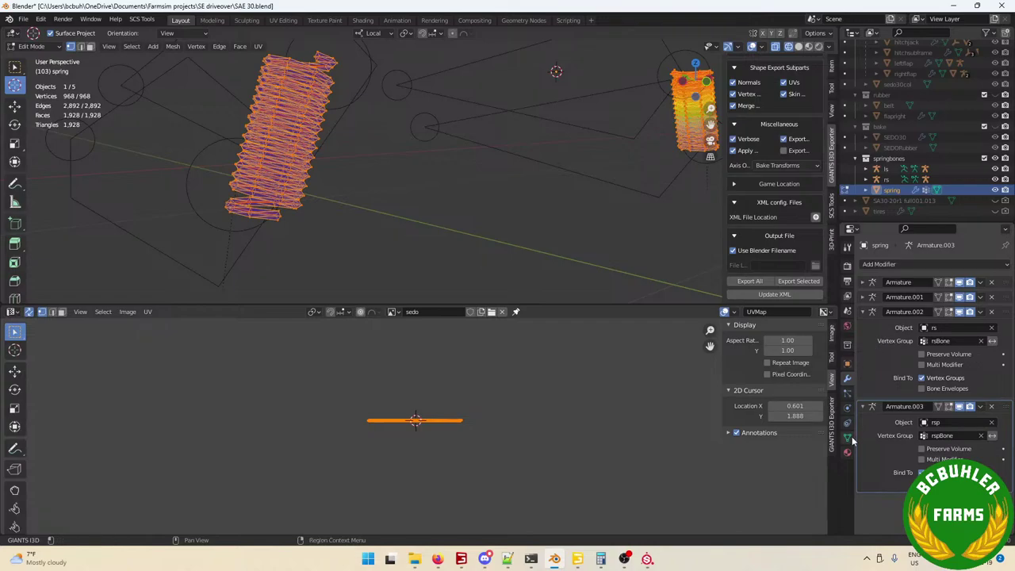
Show the spring mesh's vertex groups and check the weights of lsBone, rspBone and rsBone
click(848, 437)
click(892, 320)
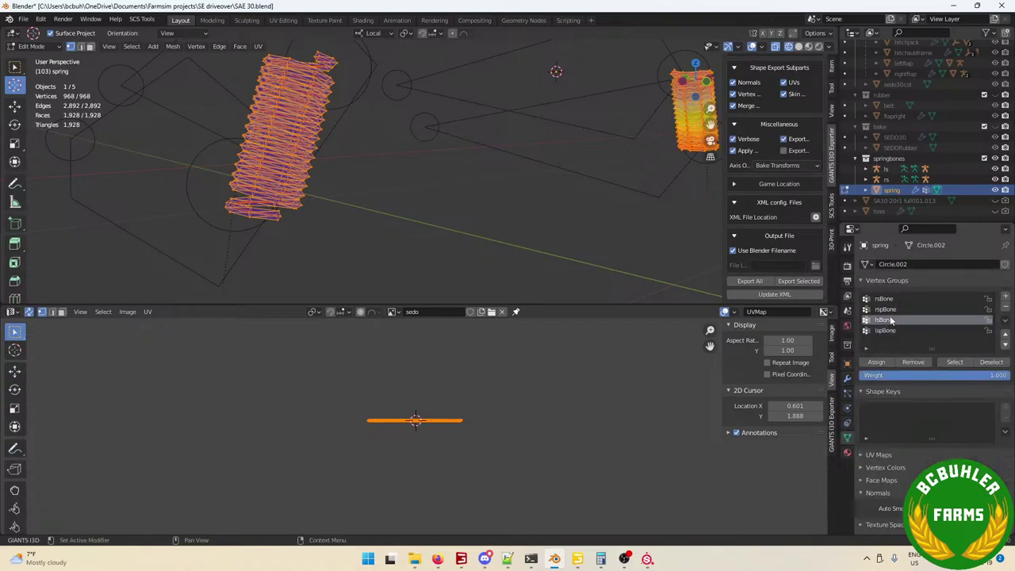
click(887, 310)
click(885, 299)
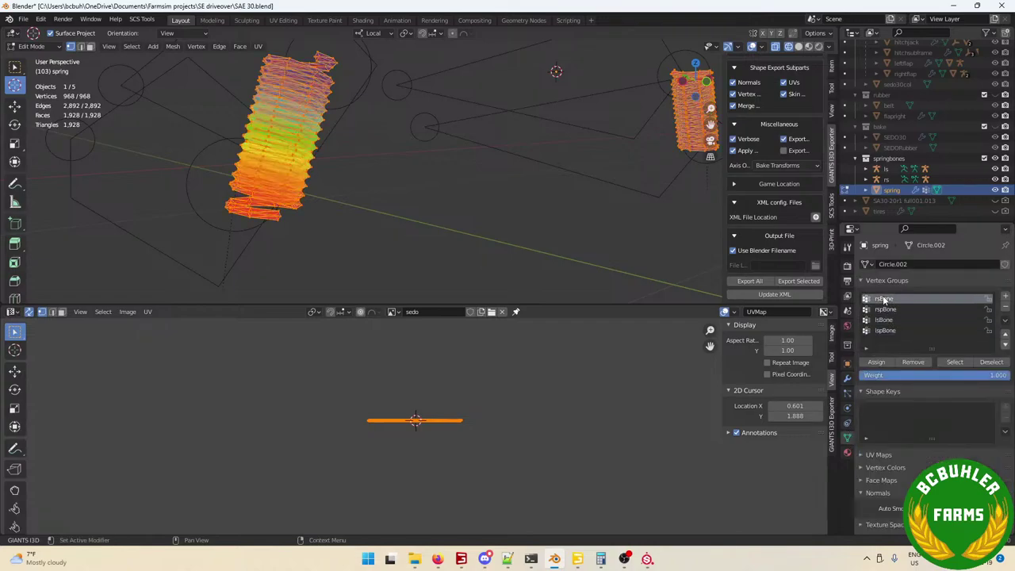
Unhide the main Collection with the frame parts and display the model in wireframe around the right spring's lower end
mouse_move(460, 200)
middle_down()
mouse_move(446, 198)
mouse_move(469, 199)
mouse_move(388, 175)
mouse_move(335, 174)
mouse_move(381, 174)
mouse_move(336, 215)
mouse_move(548, 211)
mouse_move(447, 219)
middle_up()
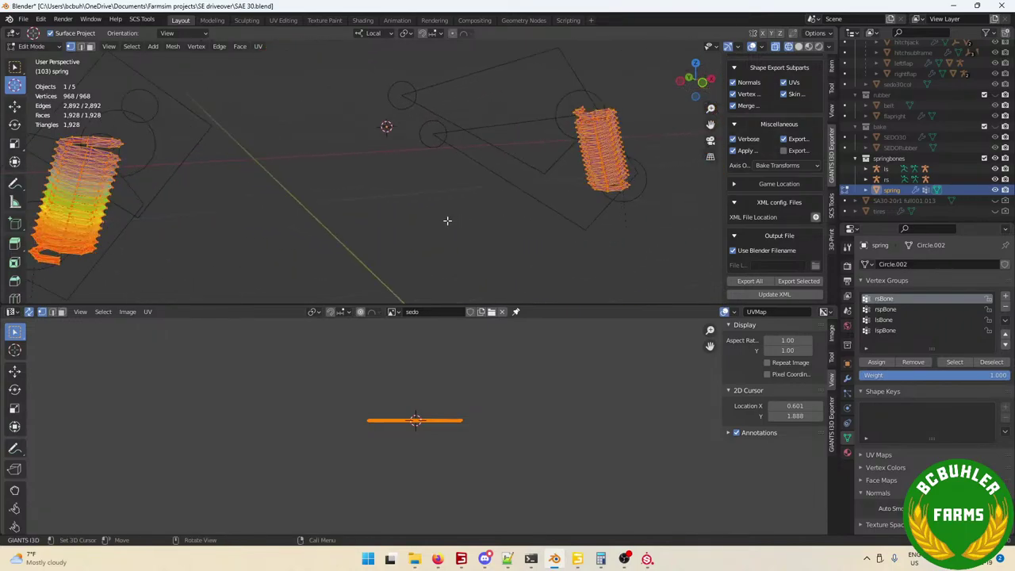
key(z)
click(449, 268)
scroll(598, 208, down, 2)
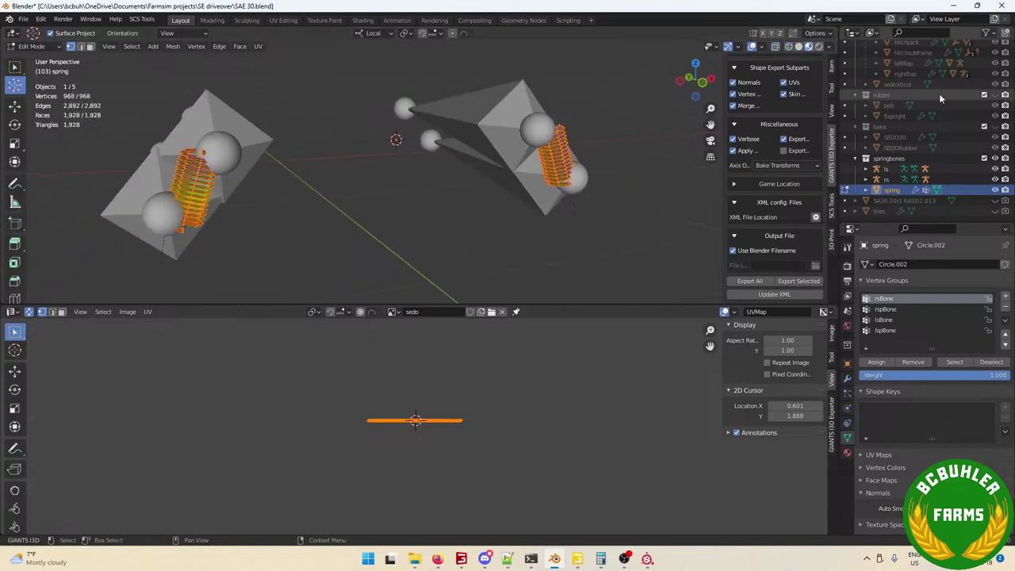
scroll(944, 97, up, 7)
click(995, 57)
mouse_move(487, 133)
middle_down()
mouse_move(465, 132)
mouse_move(512, 115)
mouse_move(476, 136)
middle_up()
key(z)
click(295, 182)
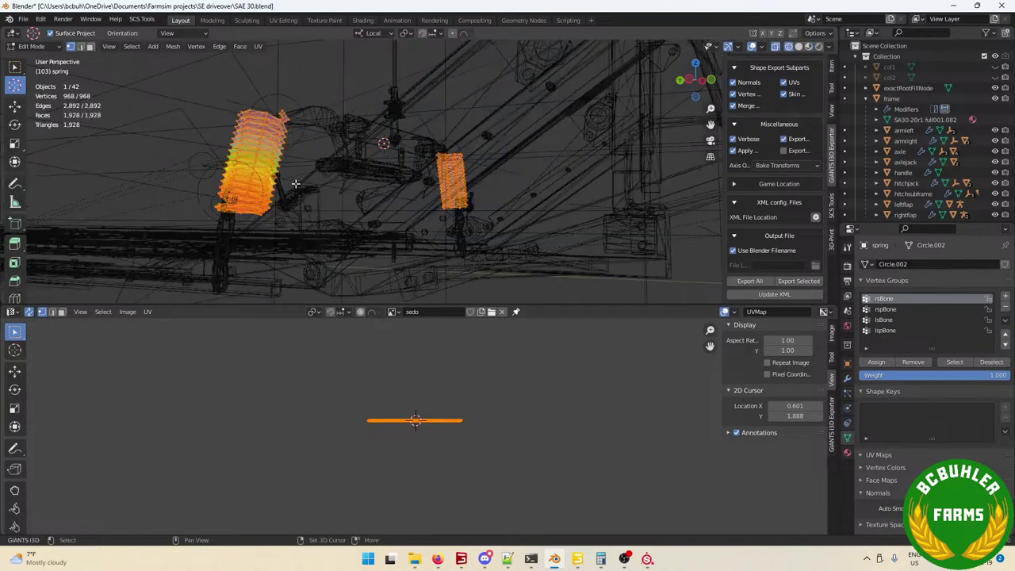
scroll(295, 185, up, 1)
mouse_move(294, 186)
shift+middle_down()
mouse_move(398, 170)
mouse_move(357, 163)
mouse_move(320, 174)
mouse_move(326, 127)
mouse_move(376, 126)
mouse_move(436, 97)
shift+middle_up()
scroll(398, 169, up, 2)
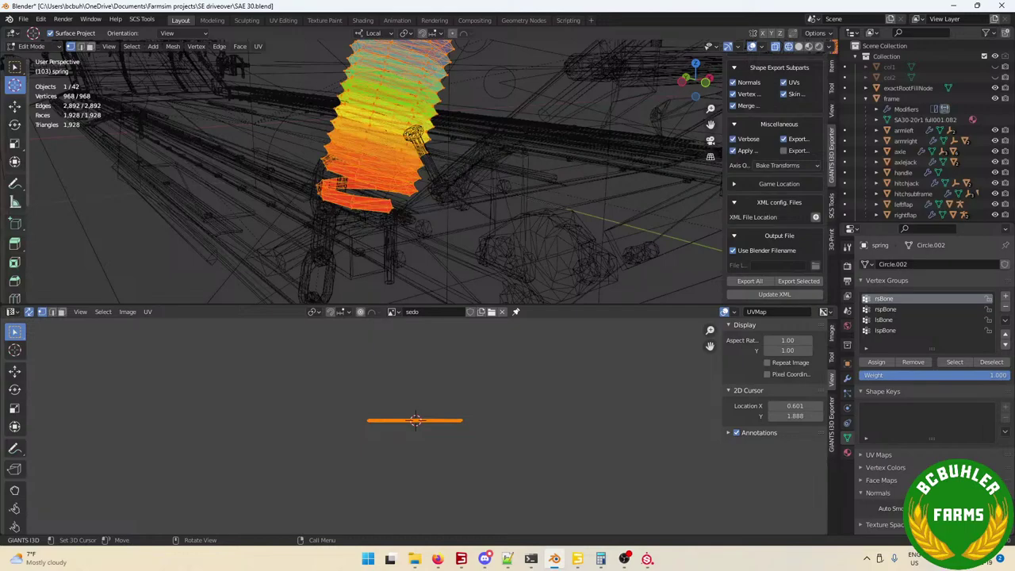
Switch to the Soaring Eagle drive-over page in Firefox and examine the enlarged SA 30 conveyor and tractor photos
key(alt+Tab)
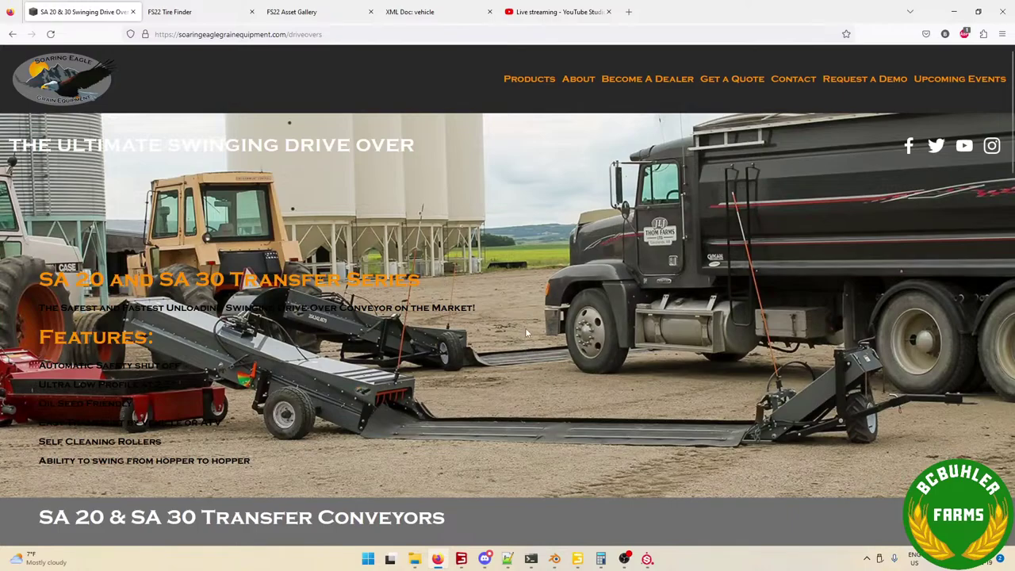
scroll(522, 326, down, 3)
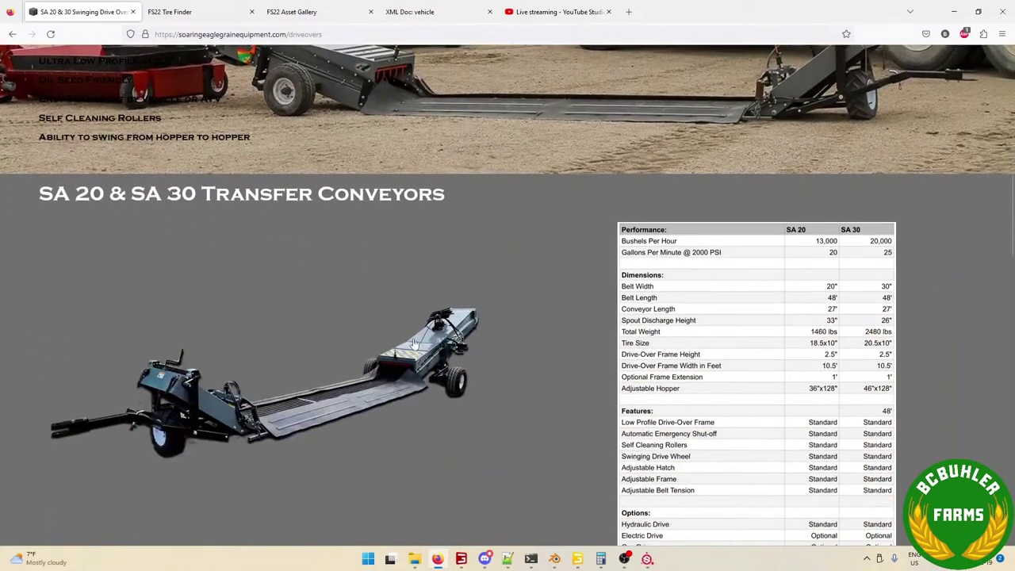
scroll(349, 271, down, 1)
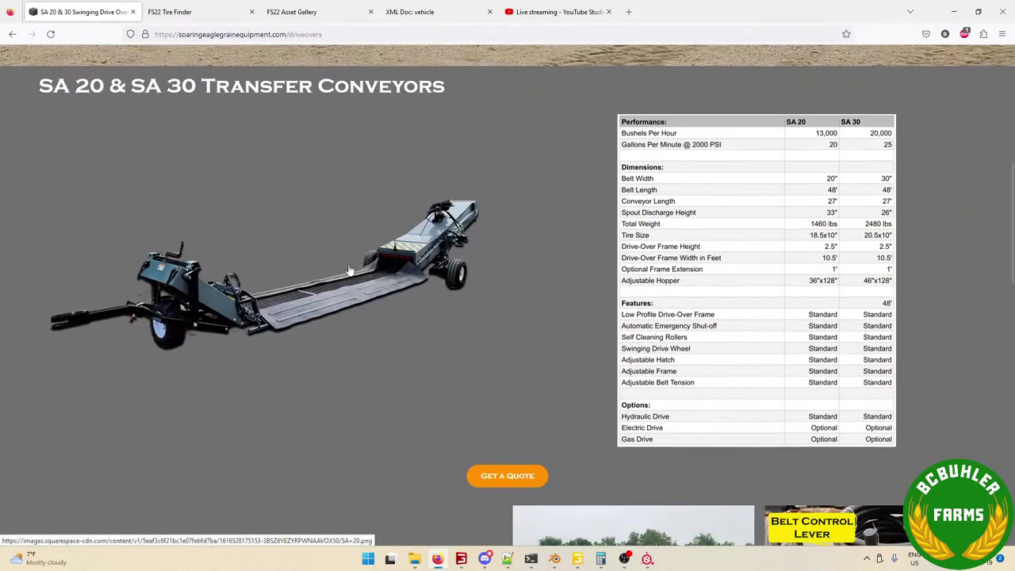
scroll(401, 226, down, 2)
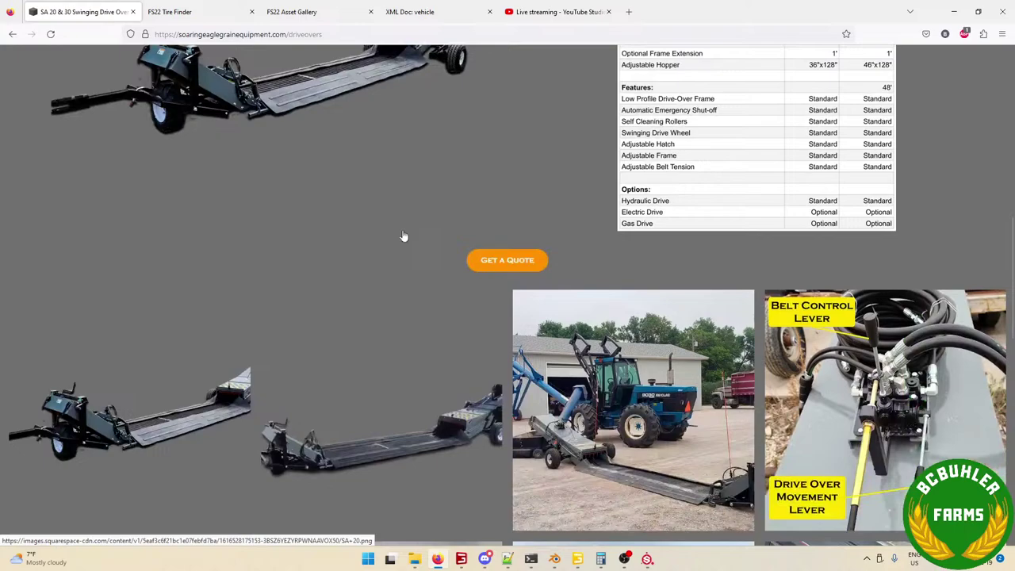
click(401, 427)
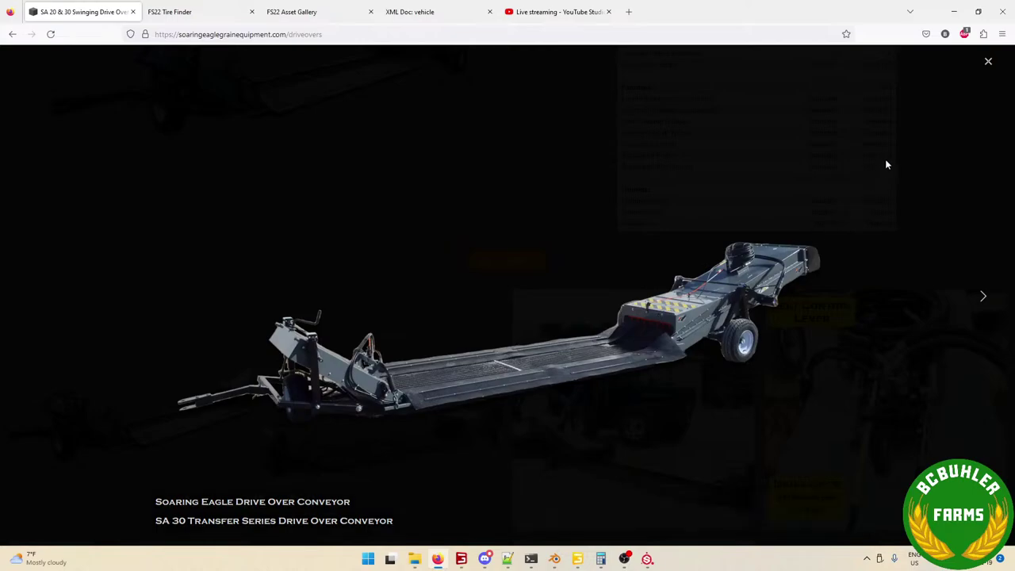
click(988, 63)
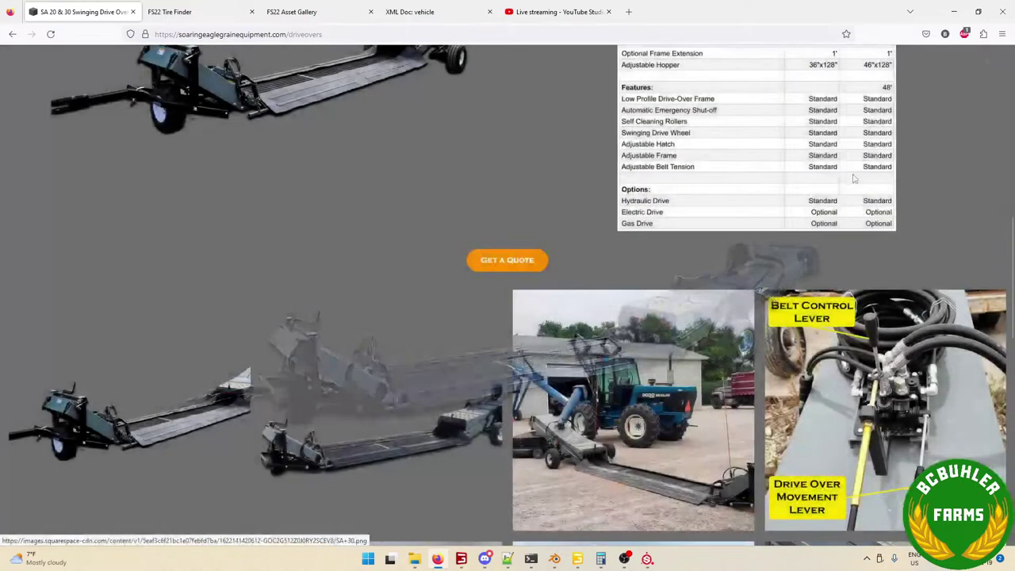
scroll(603, 364, down, 2)
click(602, 365)
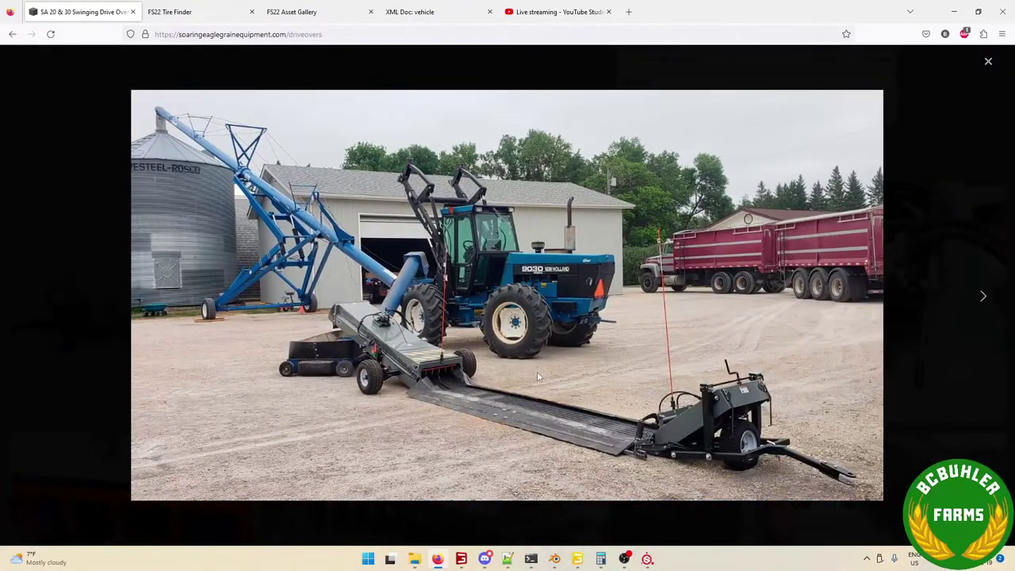
click(988, 61)
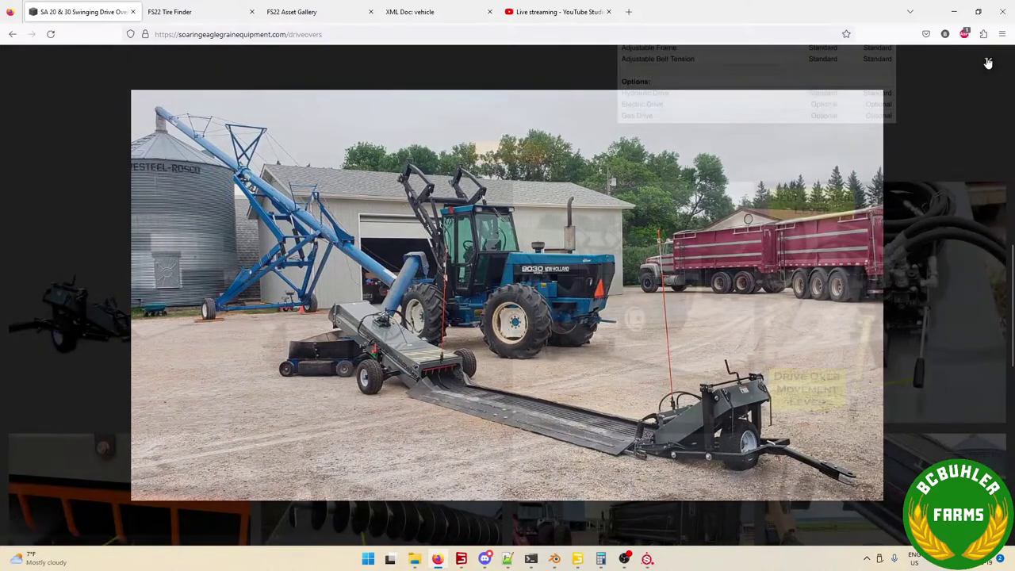
Examine the enlarged grain unloading photos in the lower gallery, then return to Blender
scroll(639, 317, down, 2)
scroll(638, 317, down, 2)
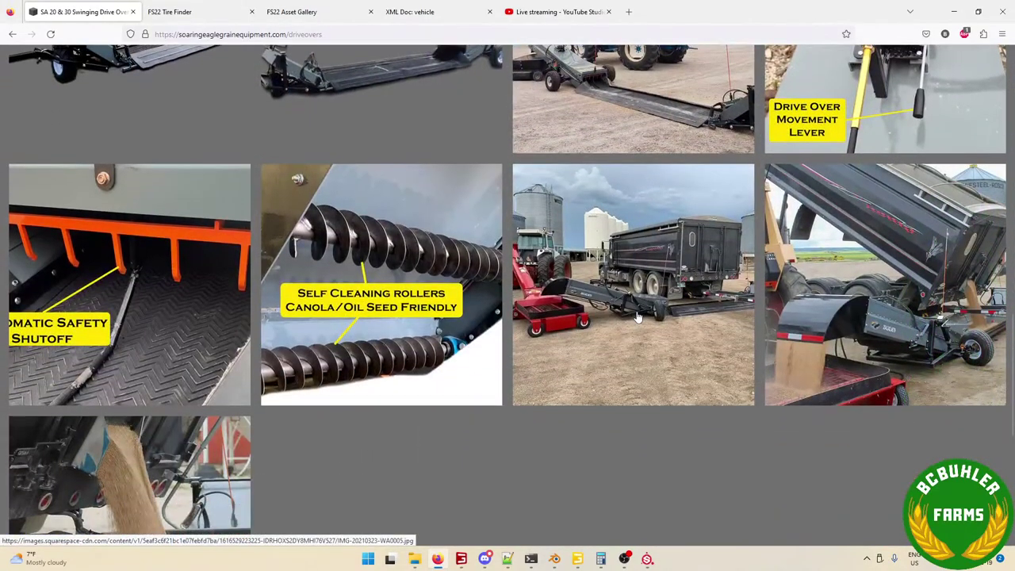
scroll(638, 317, down, 1)
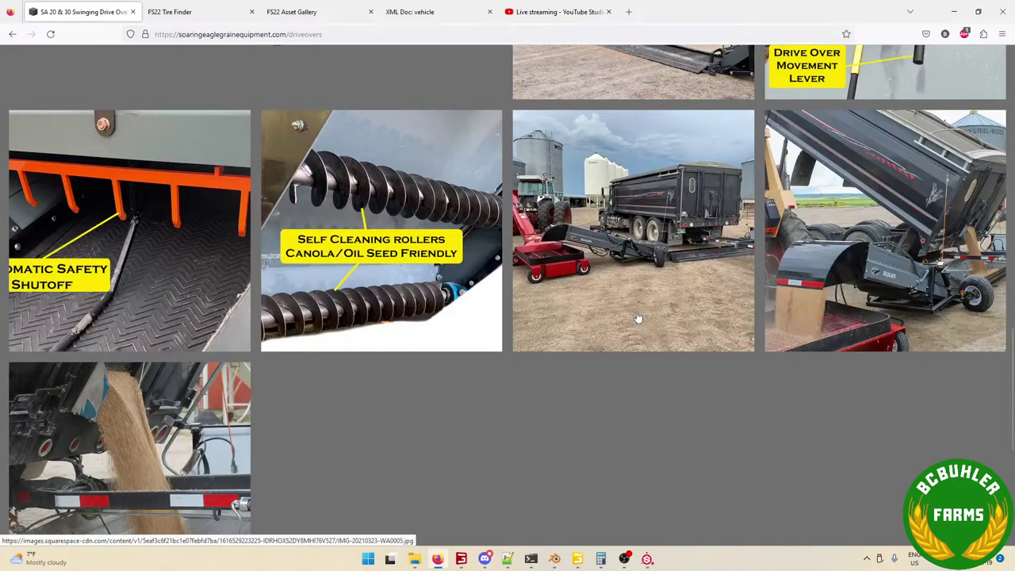
click(817, 295)
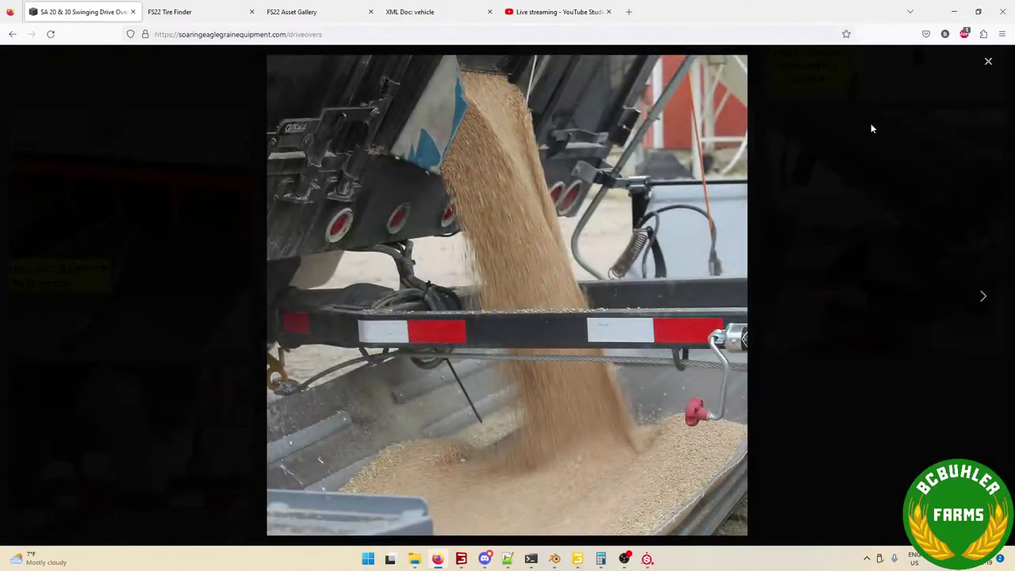
click(27, 306)
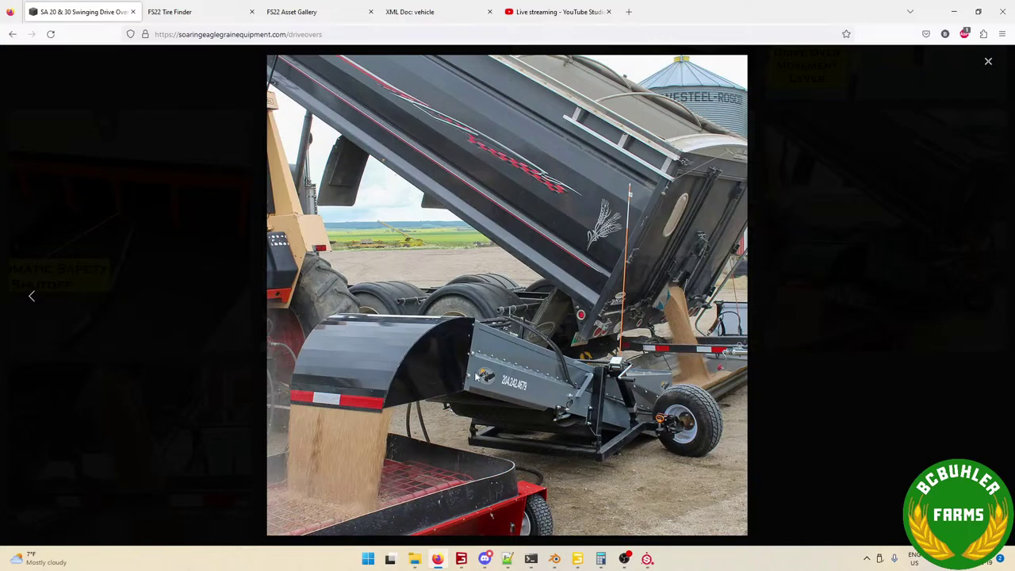
click(989, 62)
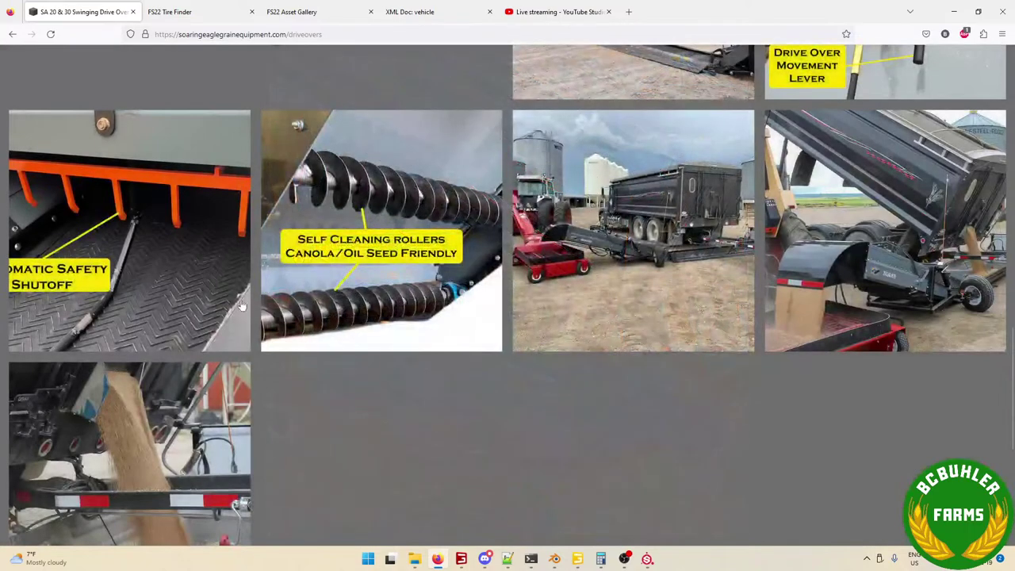
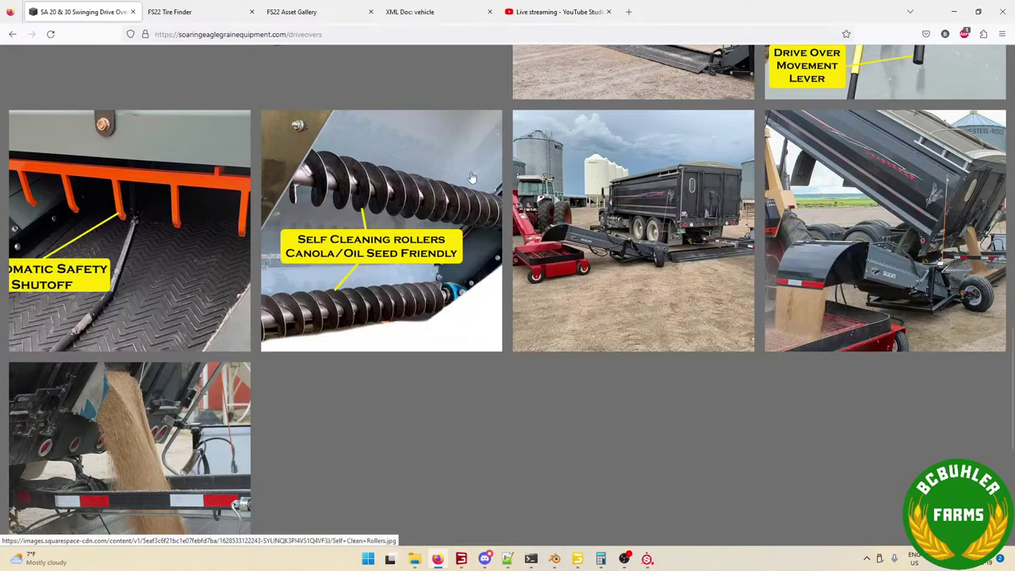
scroll(555, 299, up, 2)
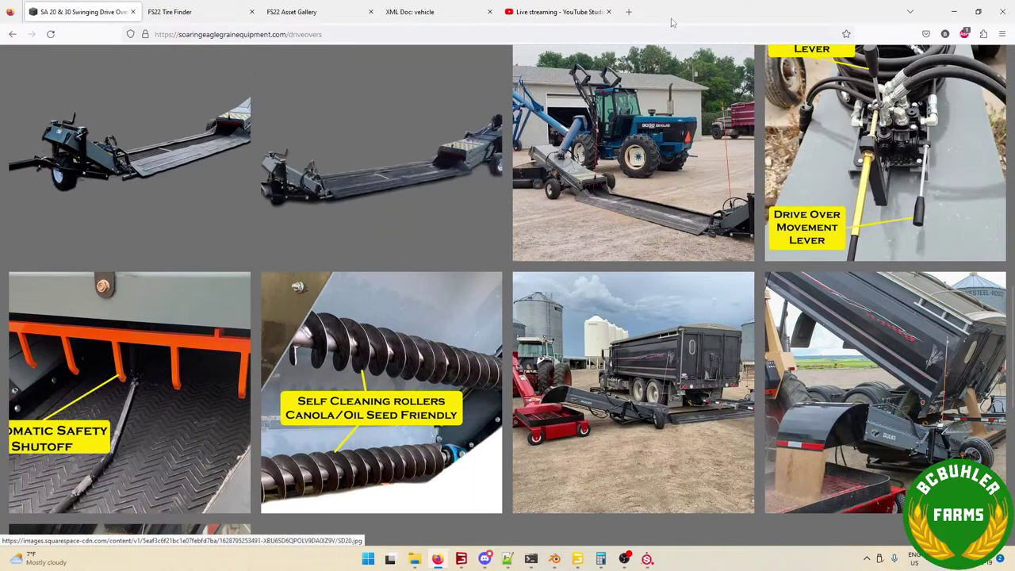
drag(674, 19, 0, 112)
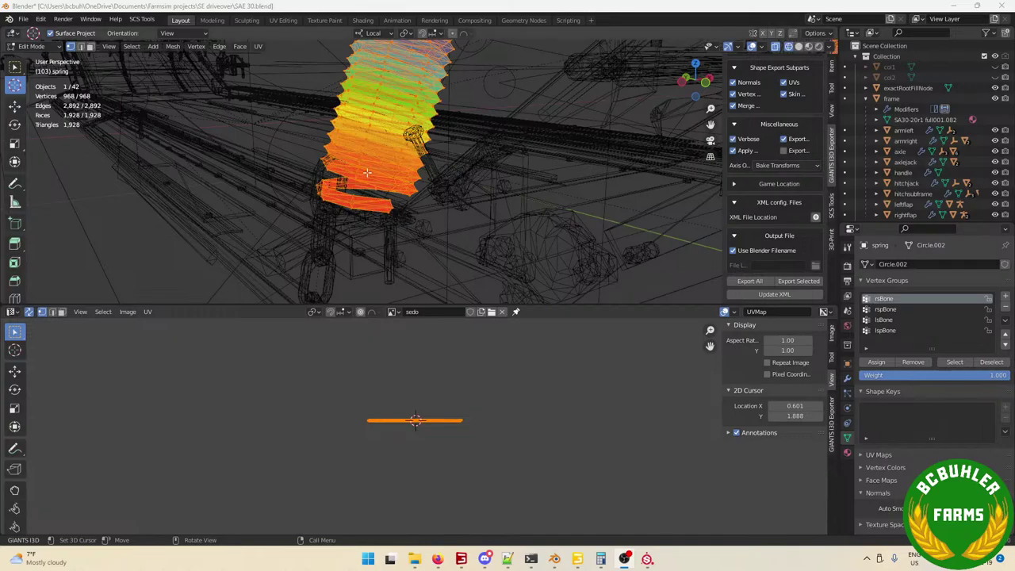
Examine from several angles and in front view how the right spring's bottom coil meets the chain link
middle_drag(368, 172, 363, 177)
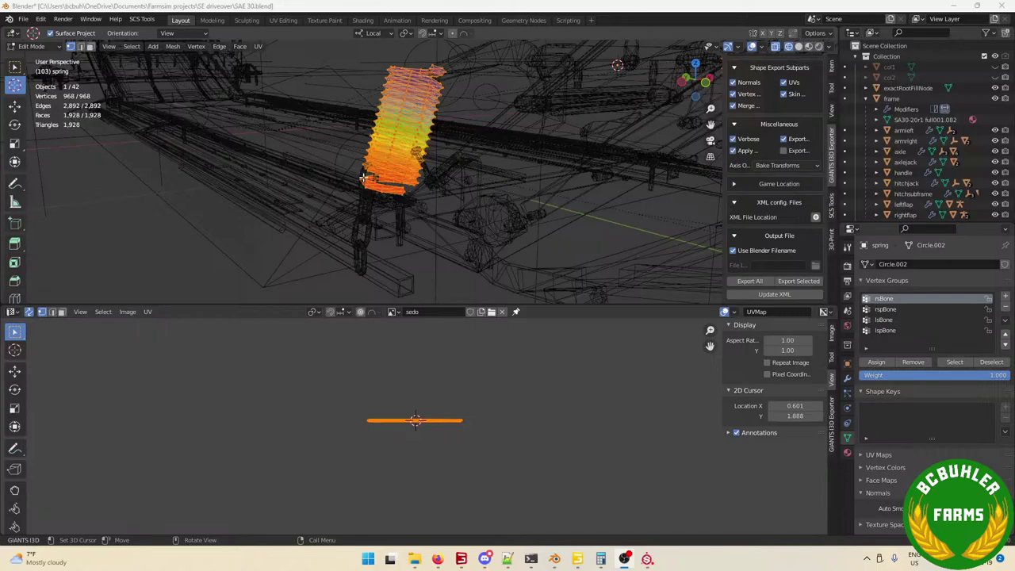
scroll(362, 178, up, 4)
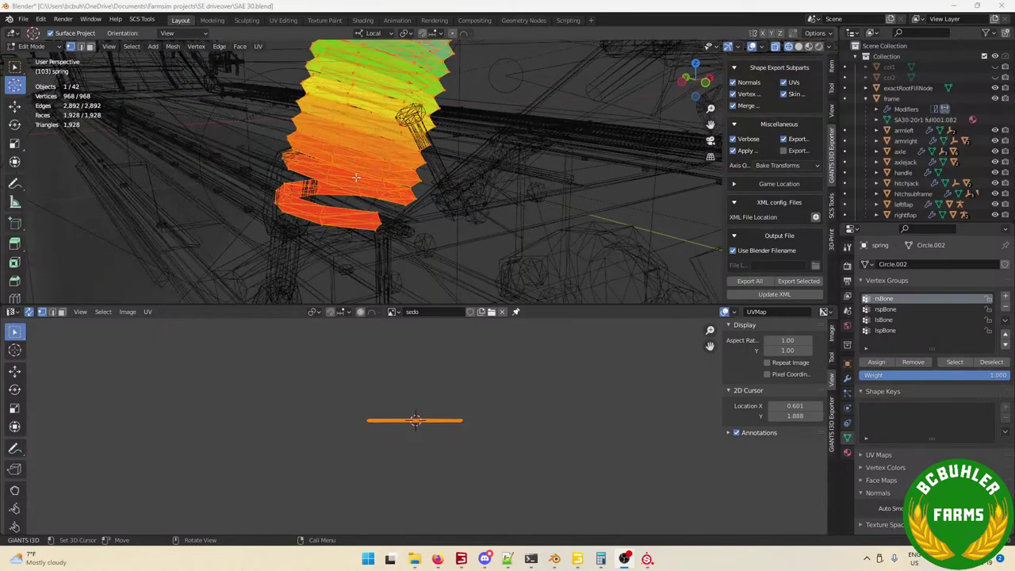
middle_drag(353, 157, 330, 138)
scroll(346, 141, down, 3)
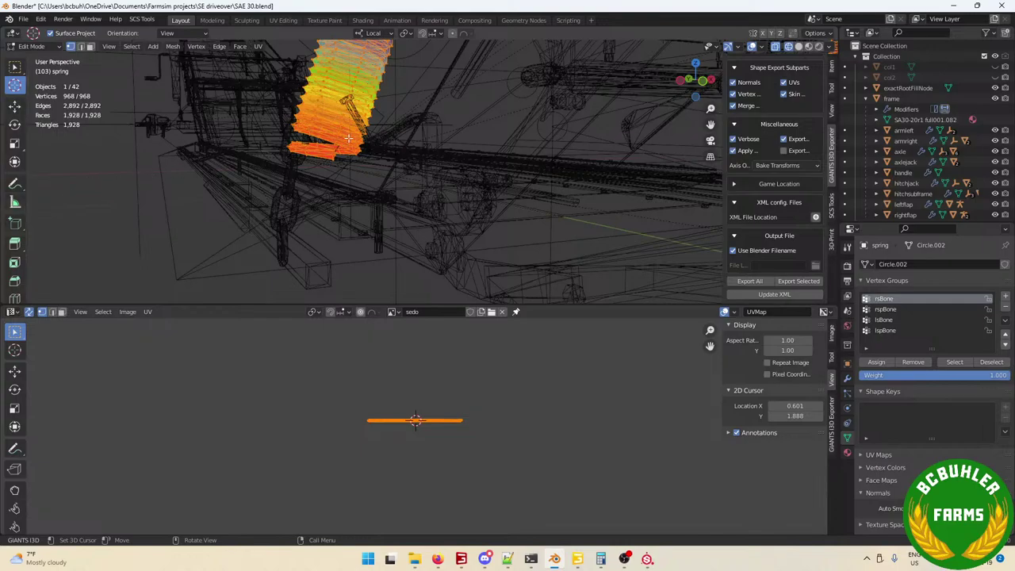
middle_drag(349, 138, 372, 144)
key(KP_3)
key(KP_1)
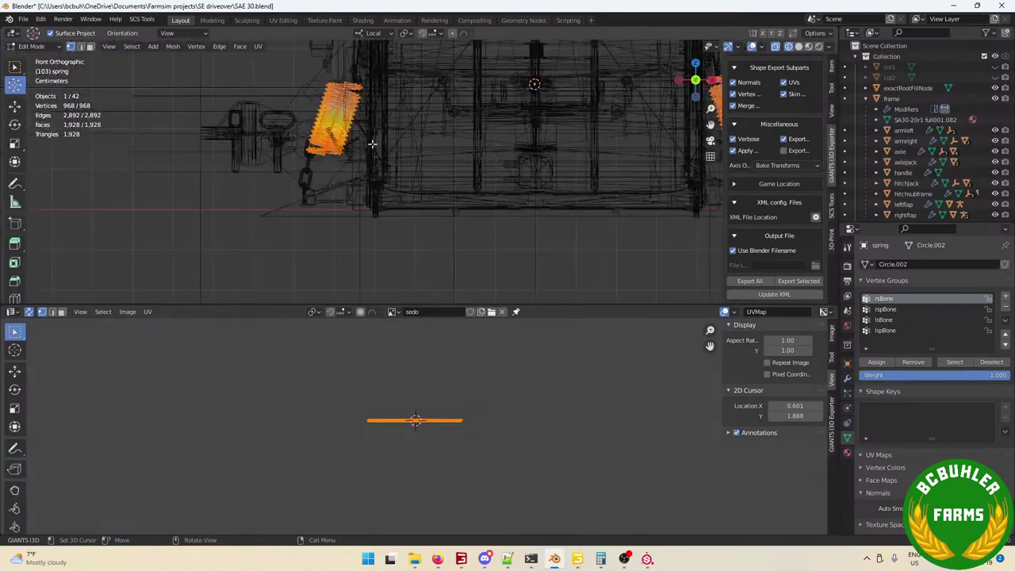
scroll(372, 143, up, 8)
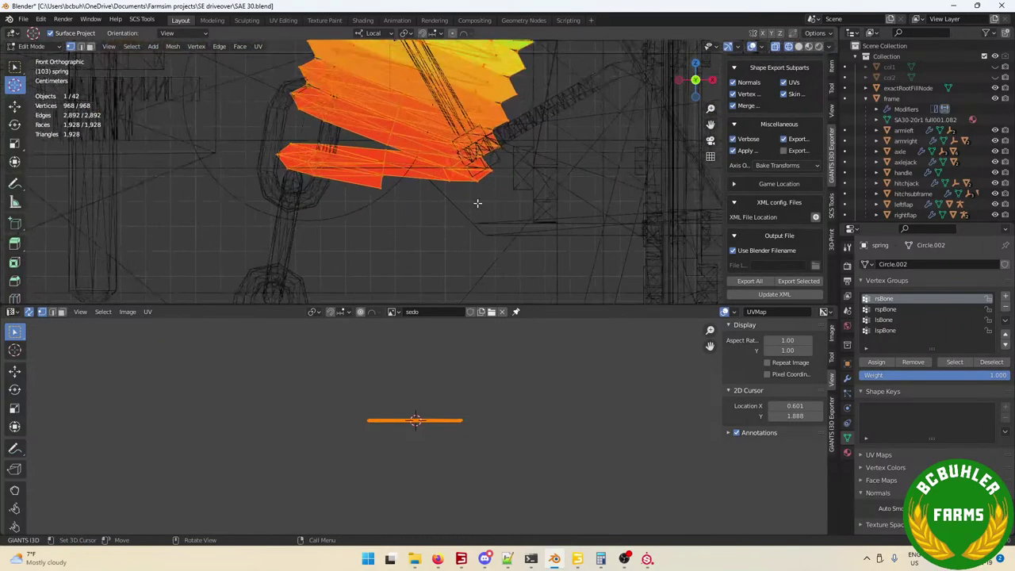
scroll(417, 199, down, 2)
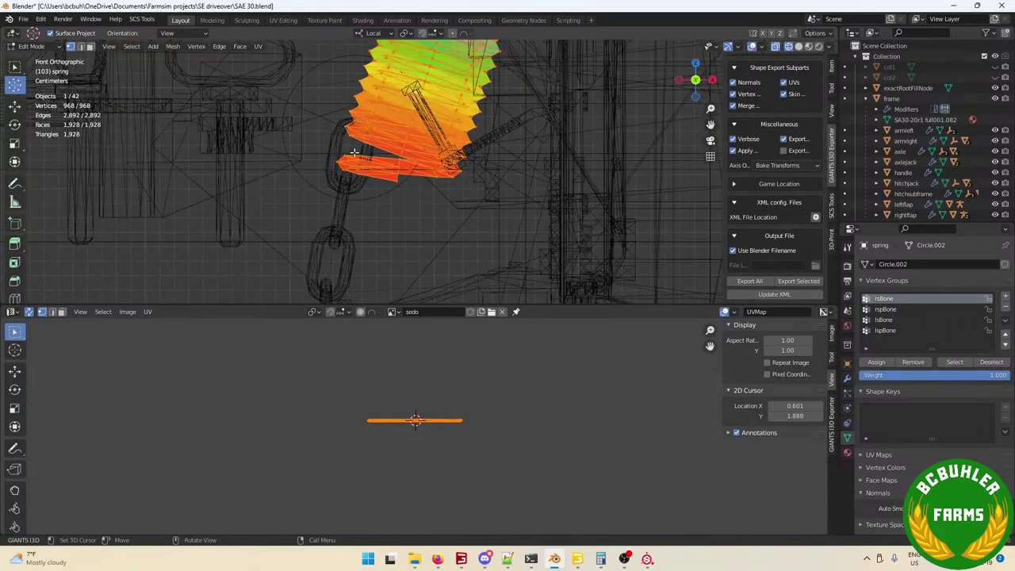
key(Tab)
click(308, 115)
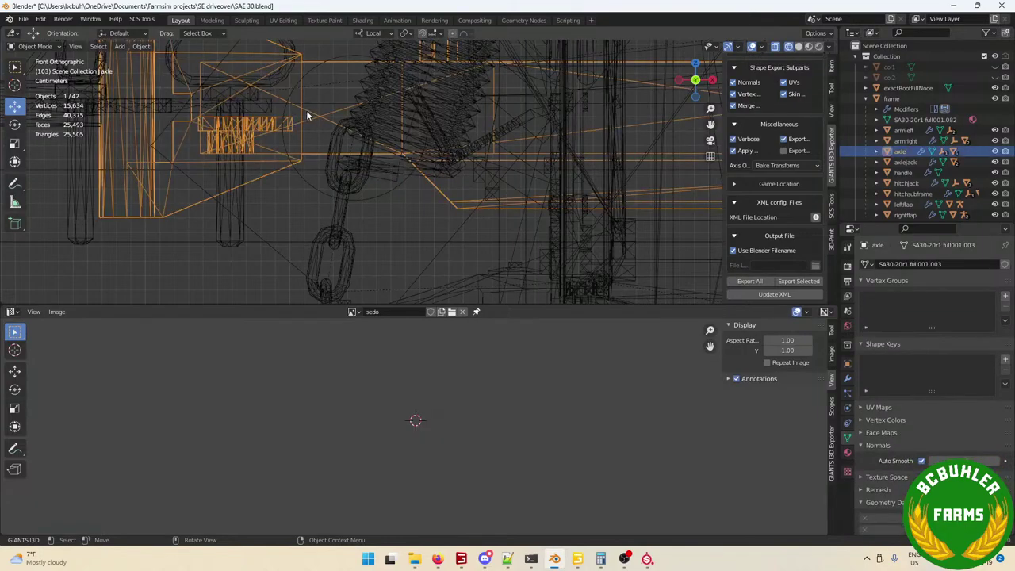
click(308, 191)
click(410, 153)
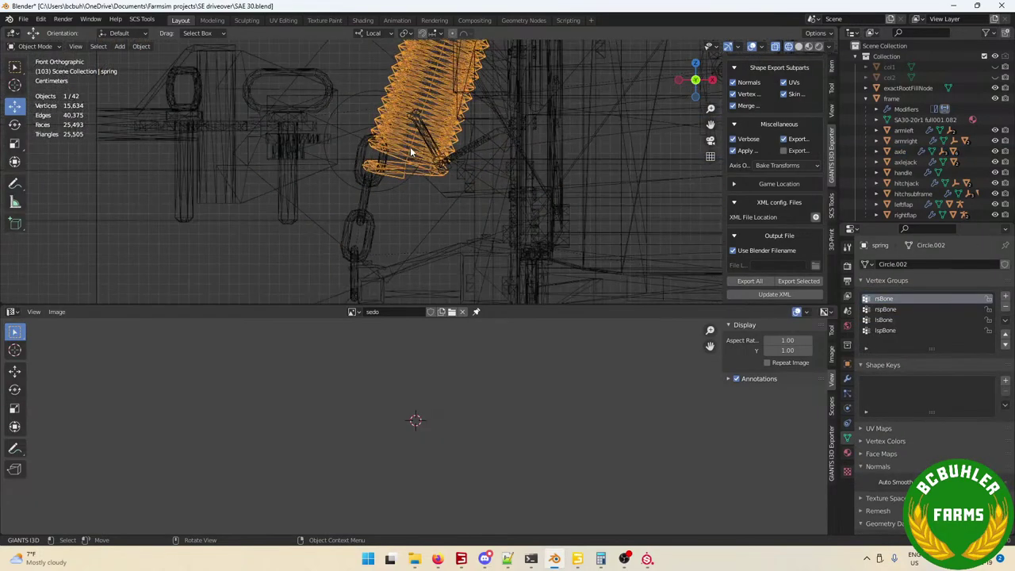
scroll(424, 155, down, 6)
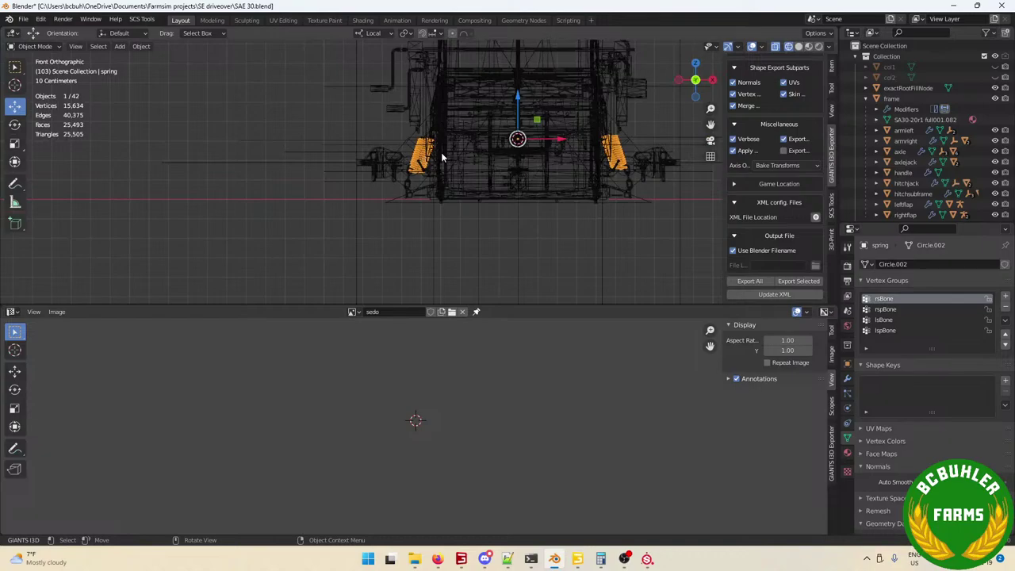
scroll(441, 154, up, 4)
key(Tab)
Deselect the whole spring mesh and select only the linked geometry of the right spring
scroll(440, 156, down, 3)
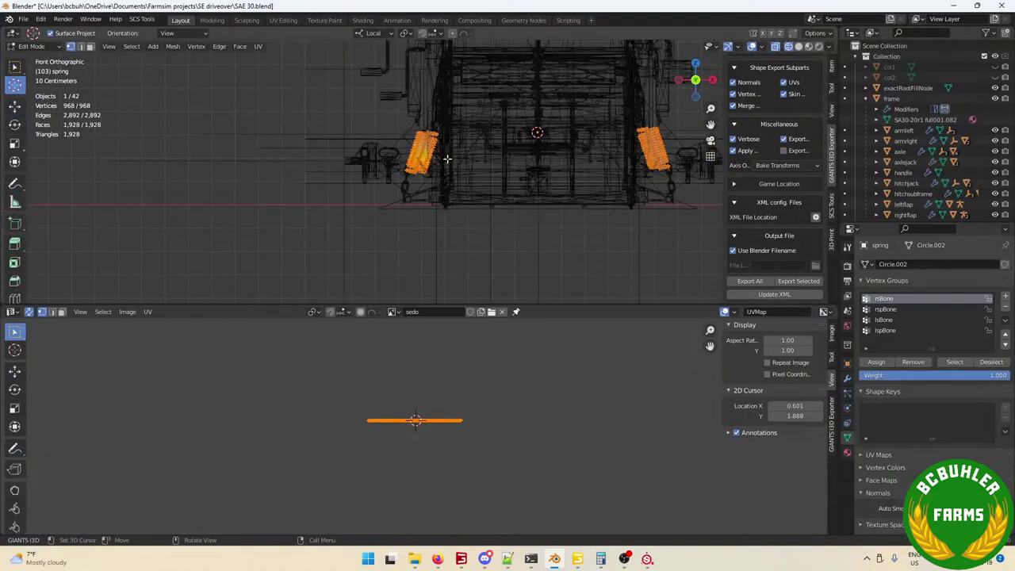
key(alt+a)
scroll(435, 161, up, 3)
scroll(430, 165, down, 3)
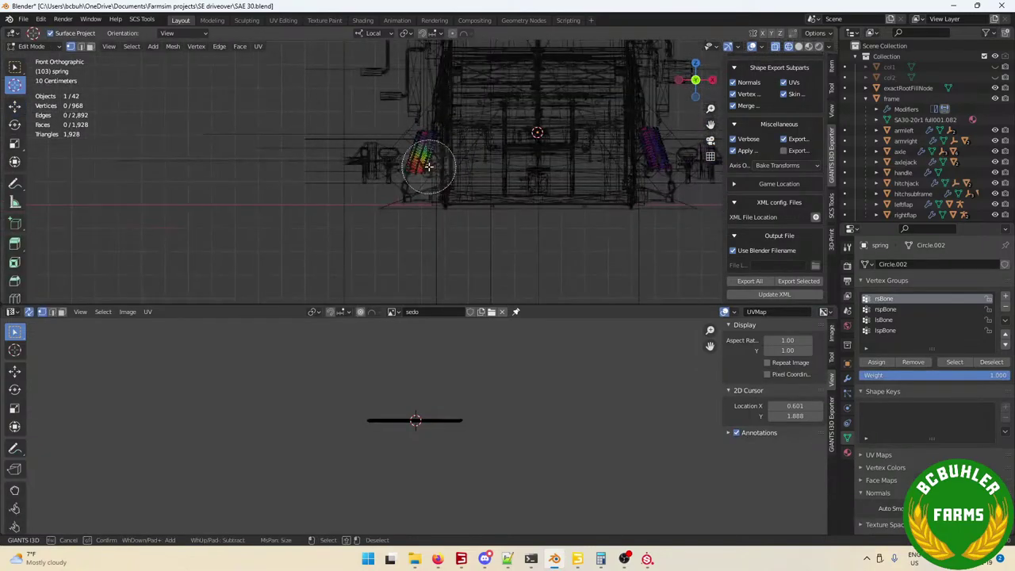
key(l)
Move the right spring's mesh about 0.0056 m in X and 0.0184 m in Z, without proportional editing, to hook its bottom coil into the chain link
scroll(416, 178, up, 3)
scroll(416, 179, up, 6)
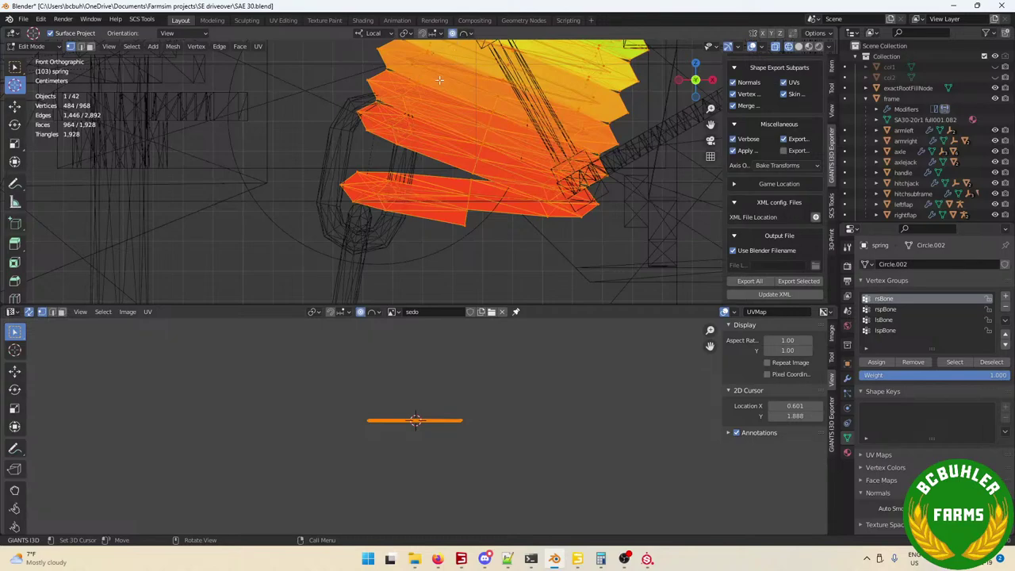
key(g)
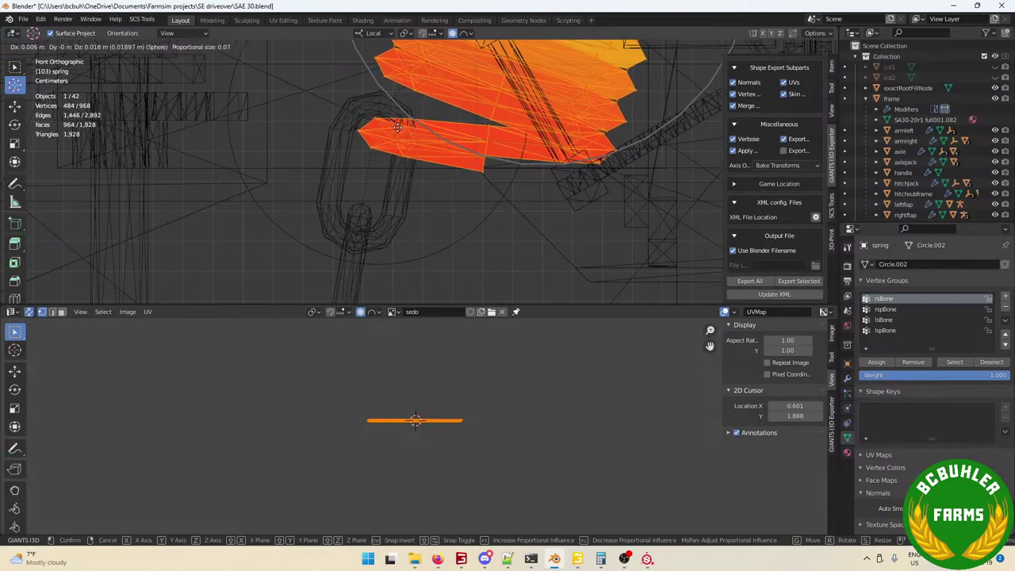
right_click(400, 127)
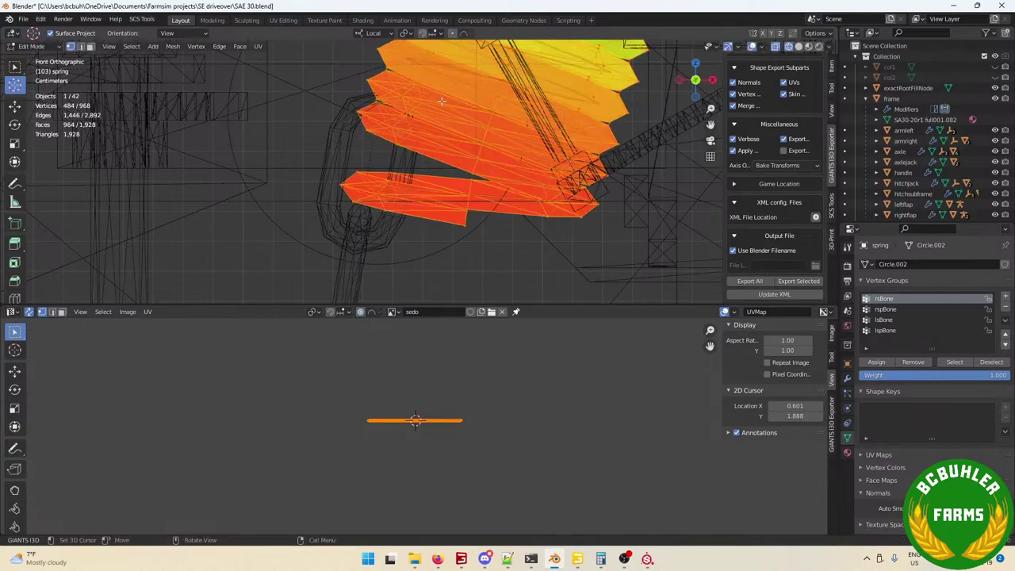
key(g)
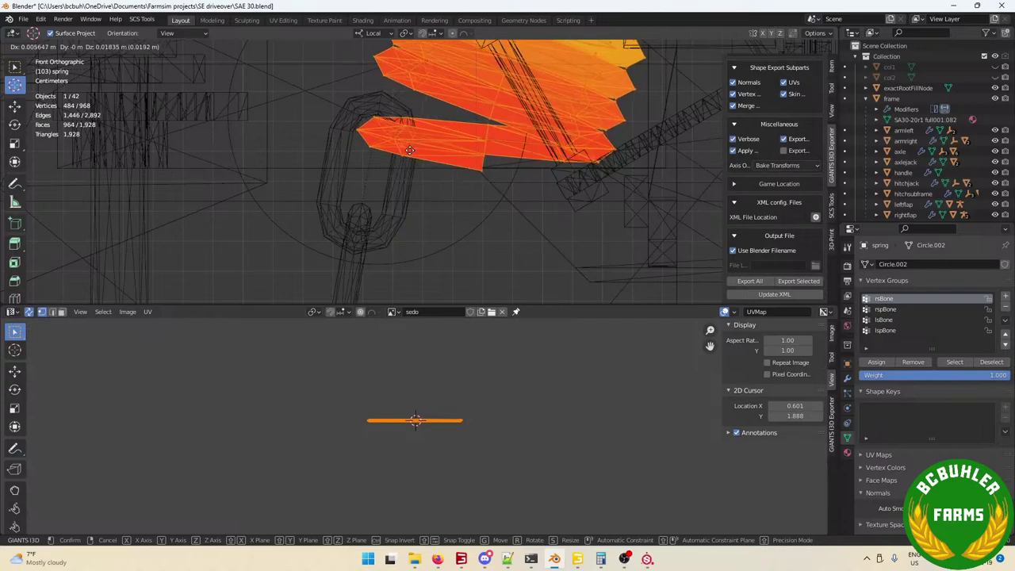
click(404, 150)
scroll(369, 179, down, 4)
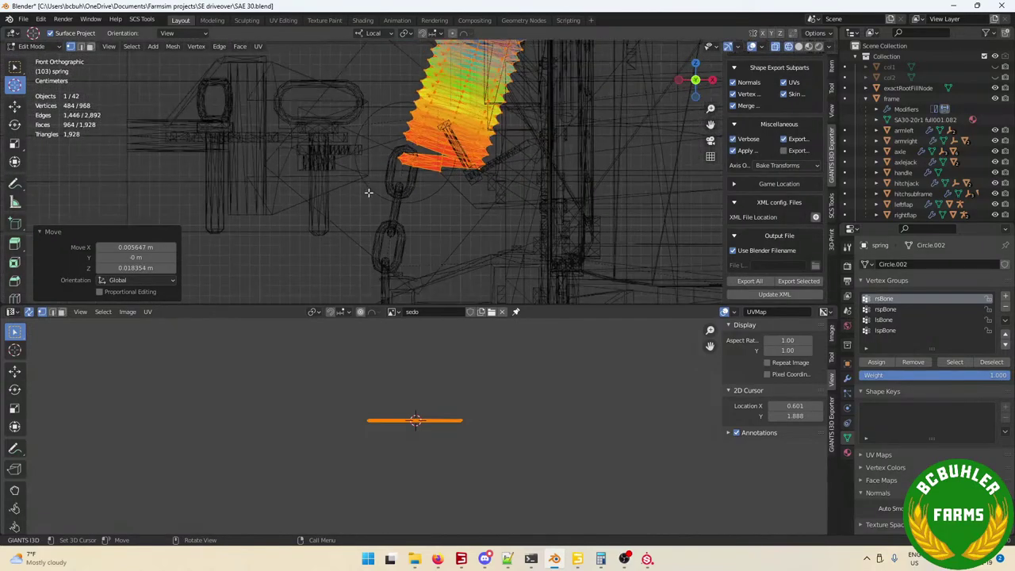
scroll(368, 192, up, 8)
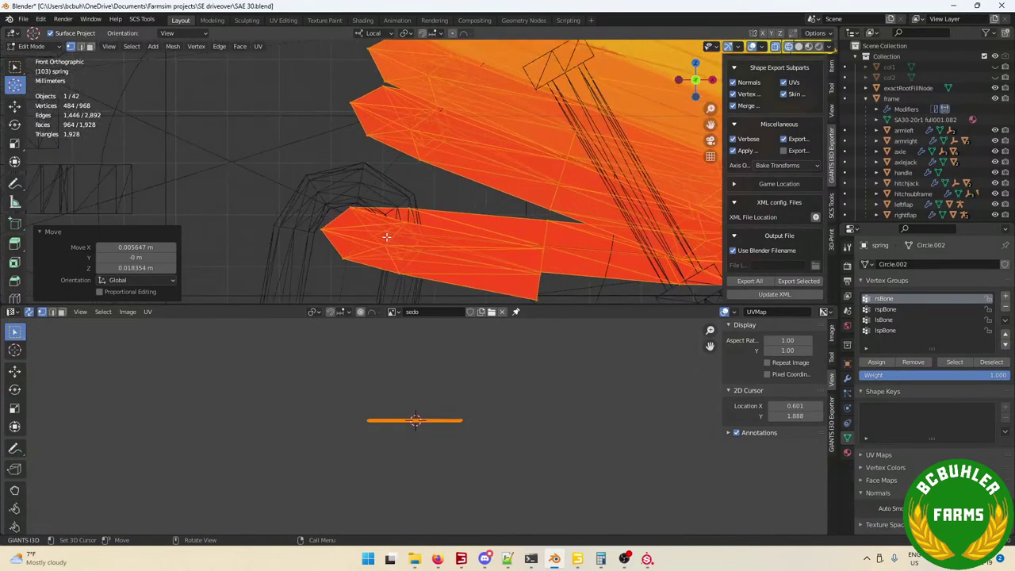
Leave mesh editing and move the rsp armature along its local Y axis in front wireframe view up to the right spring's top coil
middle_drag(387, 236, 470, 248)
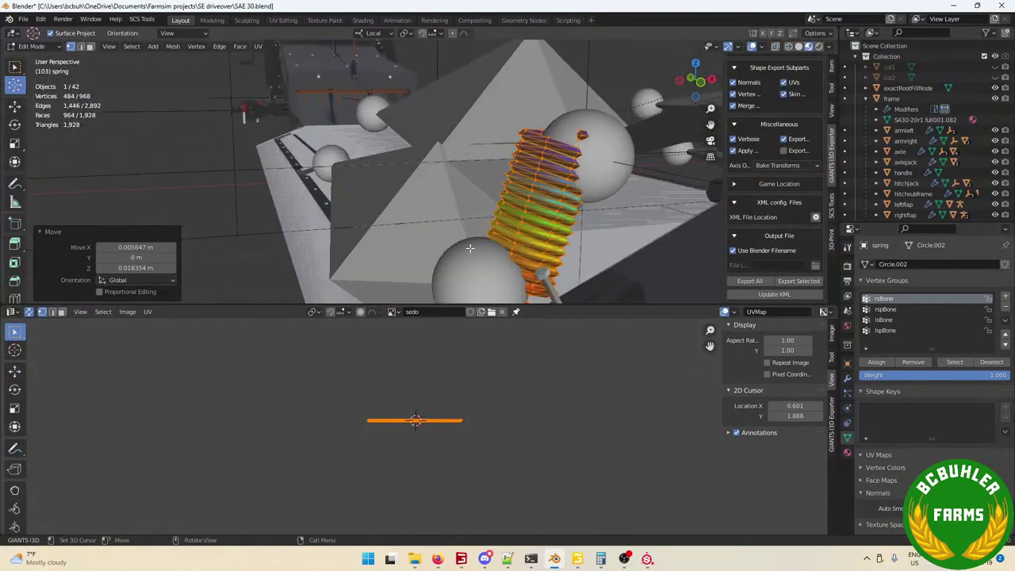
key(Tab)
click(578, 119)
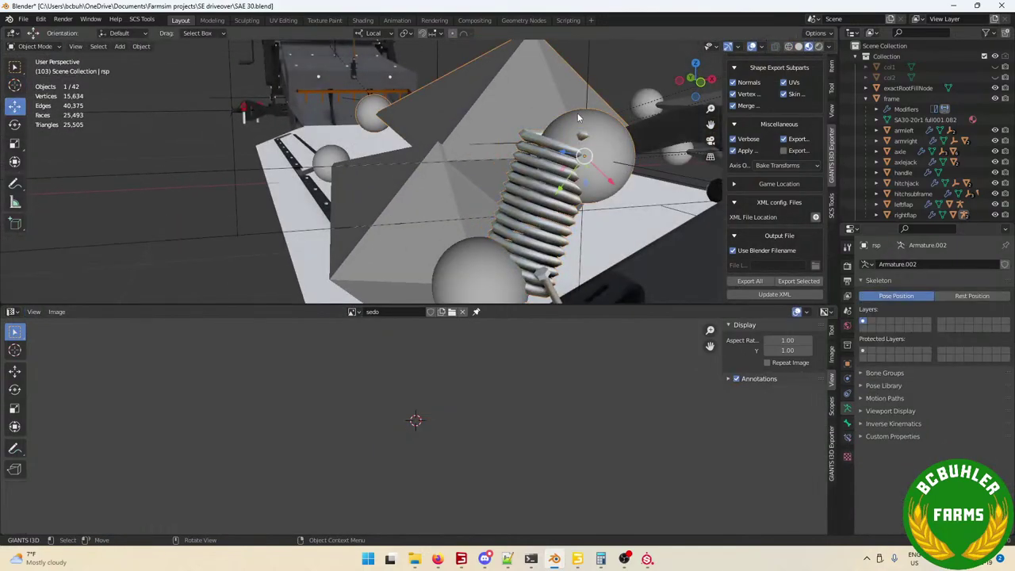
key(KP_Decimal)
key(KP_3)
key(z)
click(412, 133)
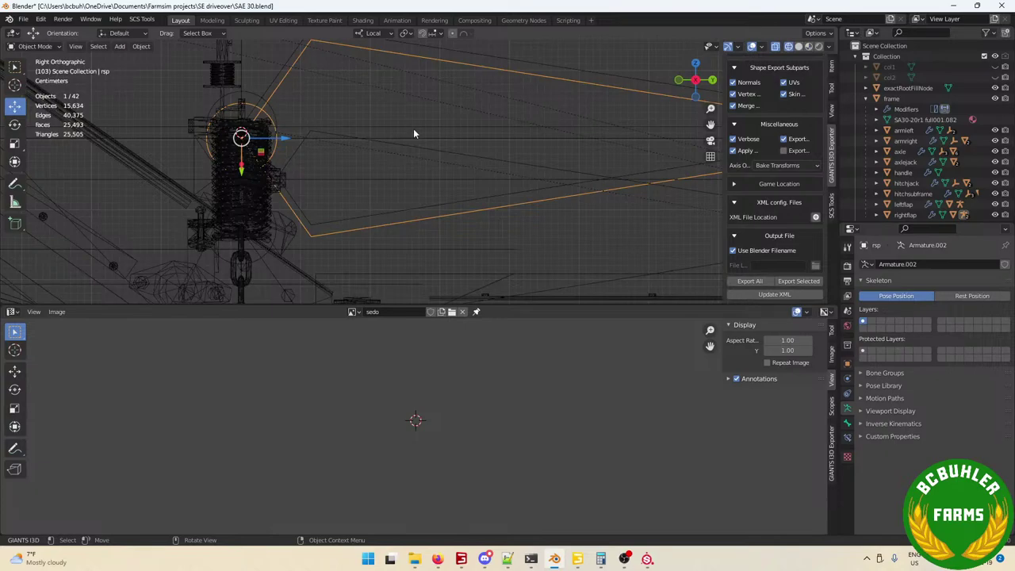
key(KP_1)
scroll(420, 204, up, 4)
shift+middle_drag(486, 147, 435, 198)
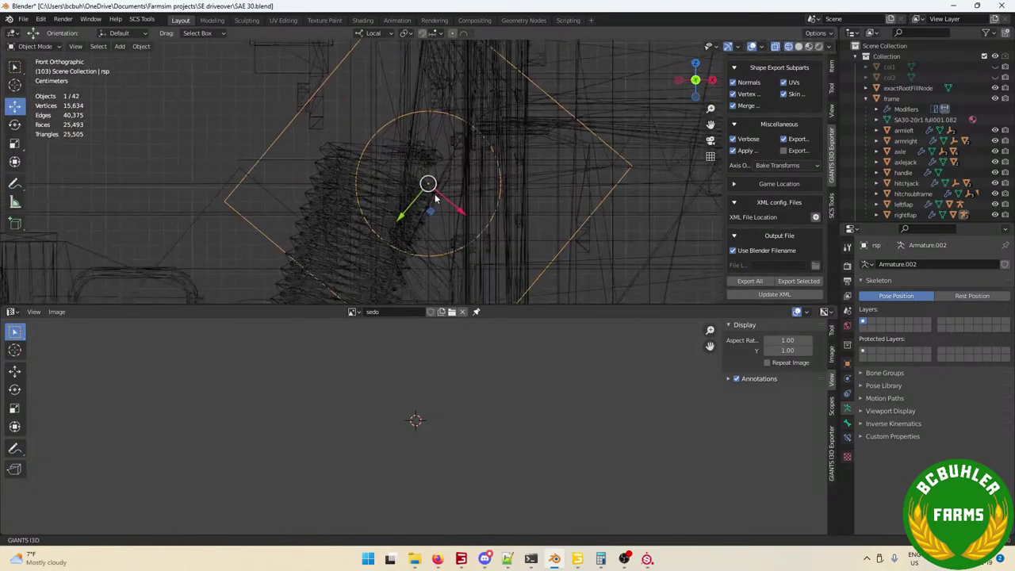
scroll(434, 199, up, 6)
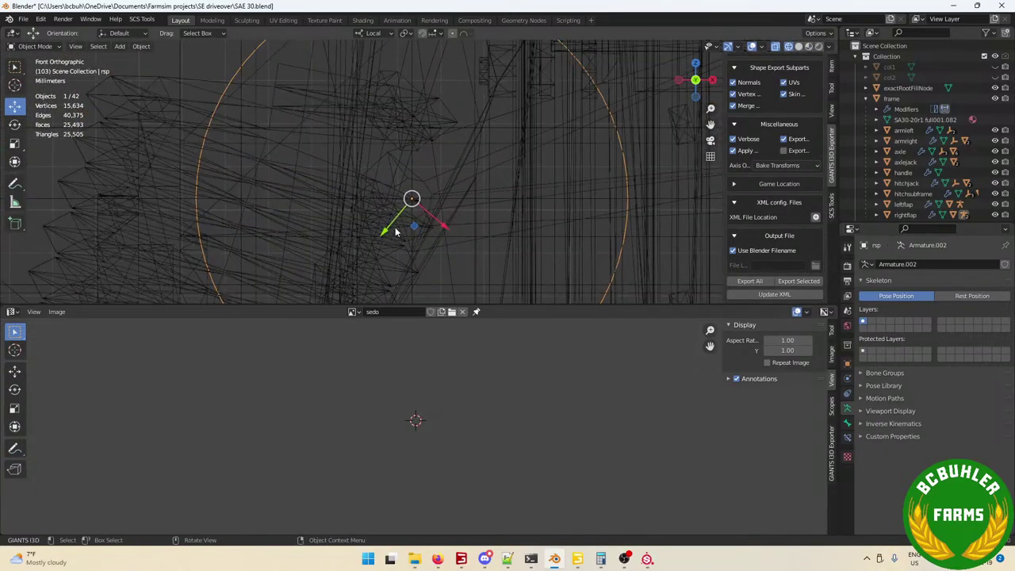
drag(395, 229, 444, 132)
Try nudging the rsp armature 0.00064 m along its local Y axis, and undo that move
click(438, 100)
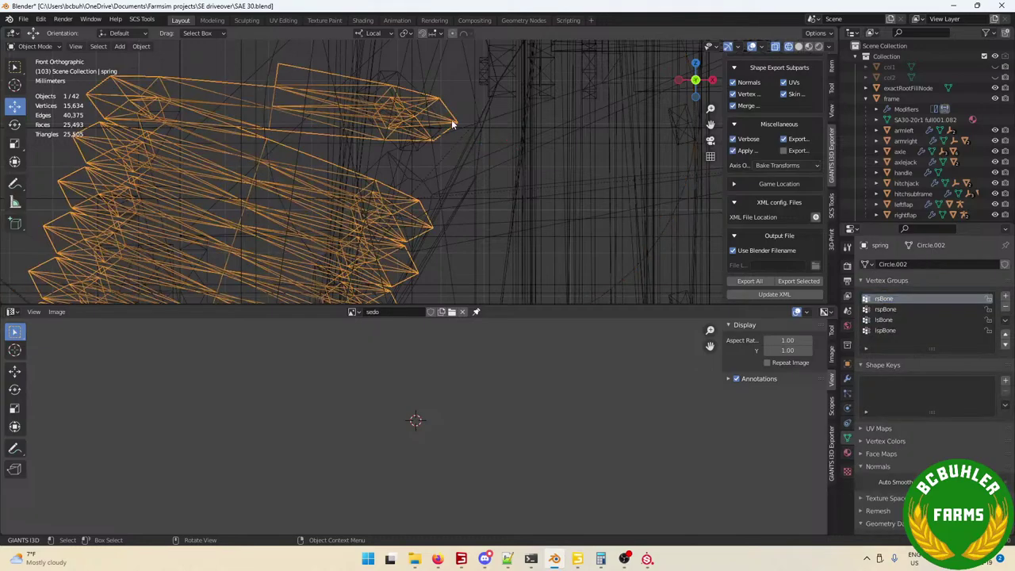
scroll(454, 158, down, 5)
scroll(453, 167, down, 3)
key(Tab)
key(Tab)
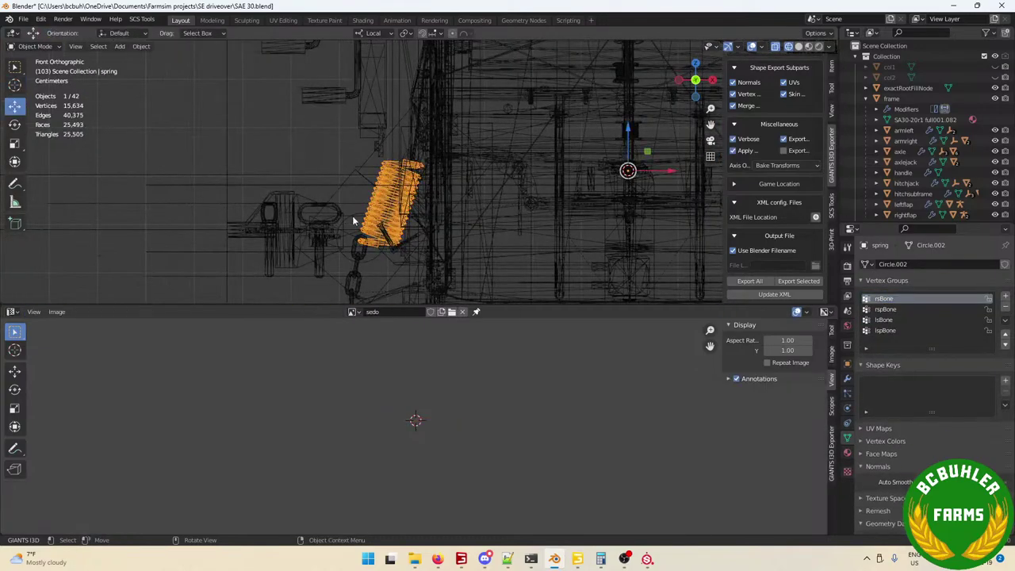
click(352, 178)
scroll(346, 150, up, 3)
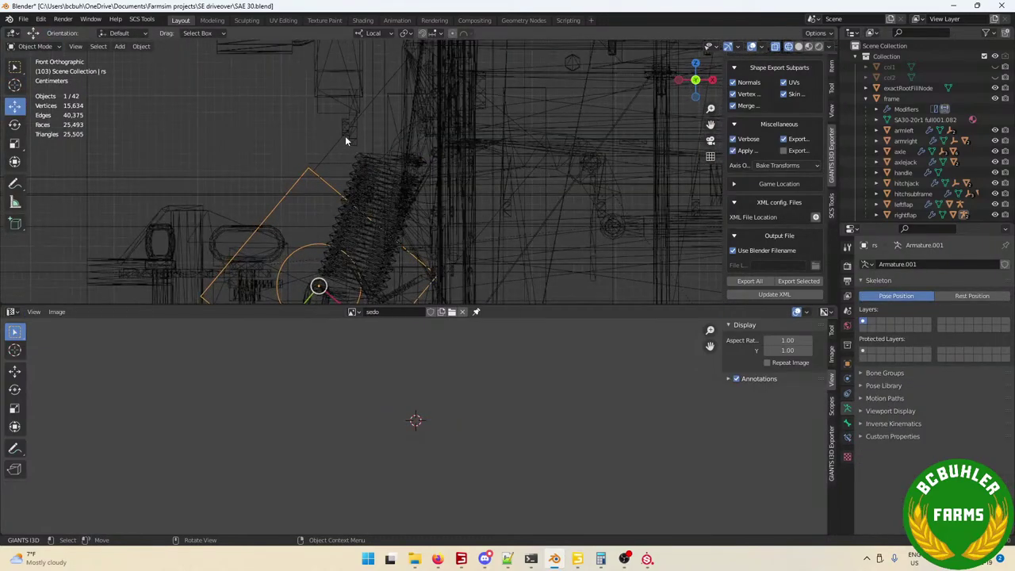
scroll(433, 162, up, 3)
drag(460, 174, 427, 147)
scroll(441, 155, up, 5)
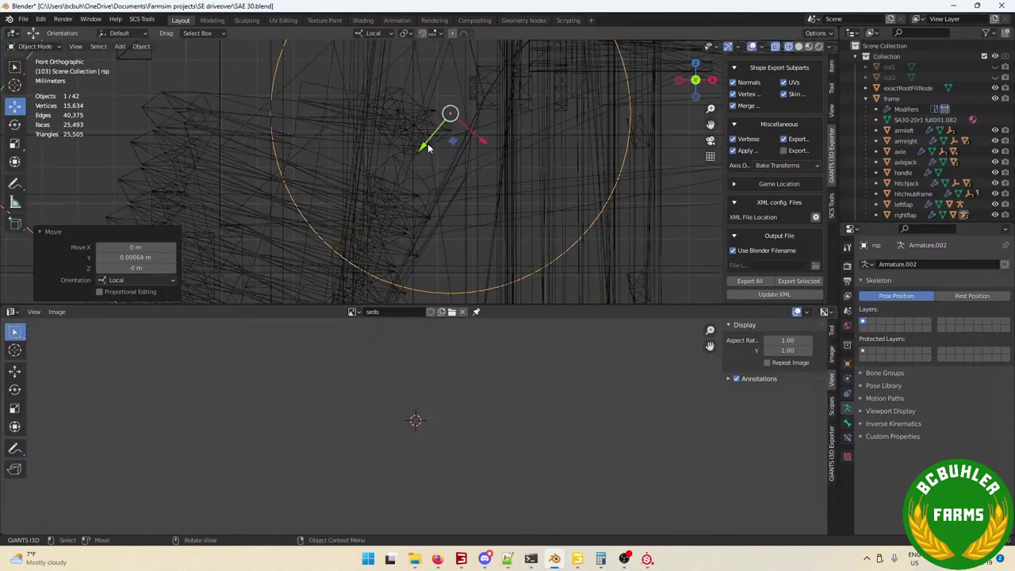
scroll(442, 147, down, 6)
shift+middle_drag(442, 147, 443, 145)
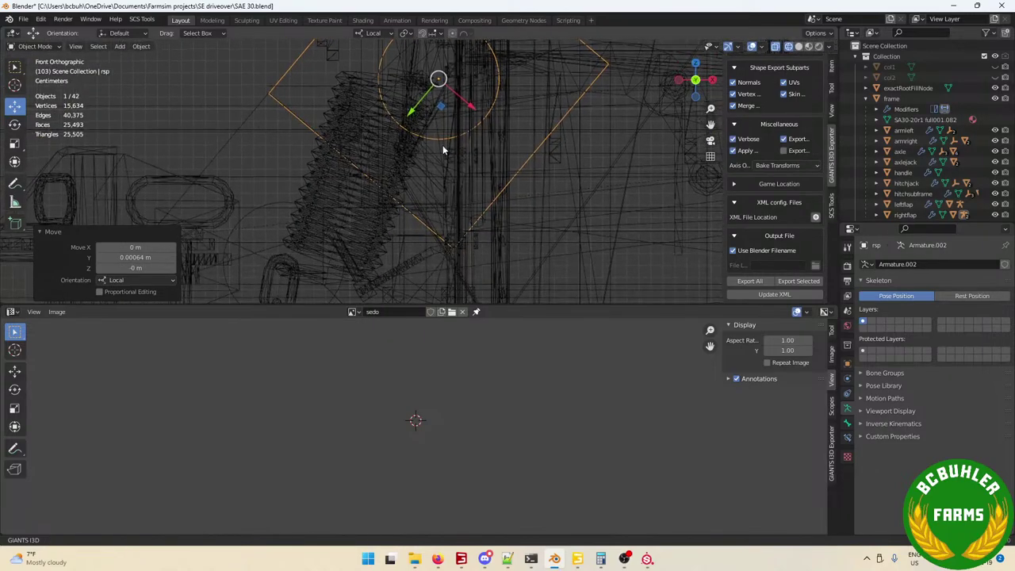
shift+middle_drag(365, 250, 375, 213)
key(ctrl+z)
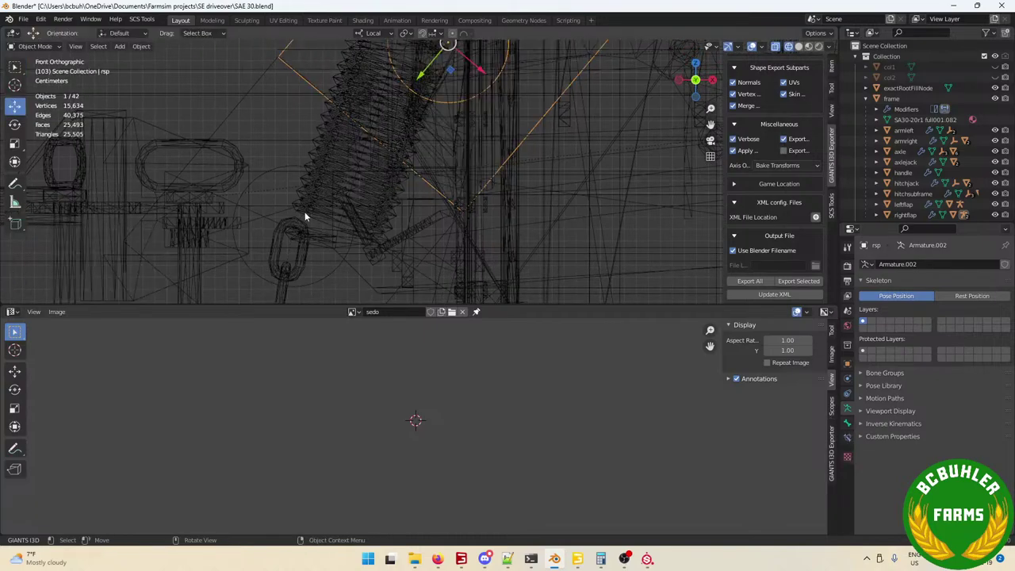
Select the rs armature at the right spring's lower end and snap the 3D cursor to it
click(243, 100)
key(Tab)
key(Tab)
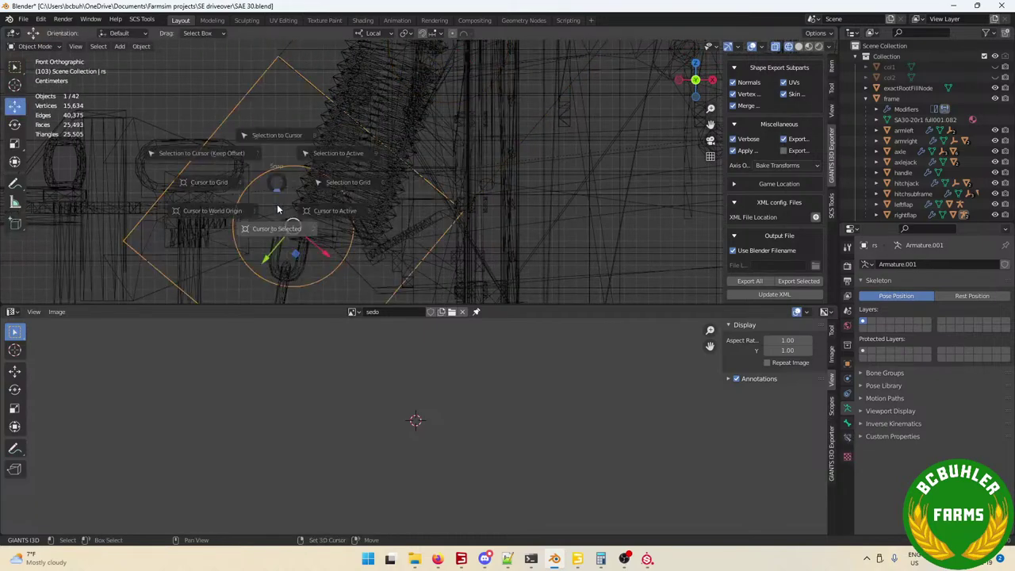
Rotate the right spring's selected geometry slightly in front view, without an axis constraint, to align its top coil
click(328, 136)
key(Tab)
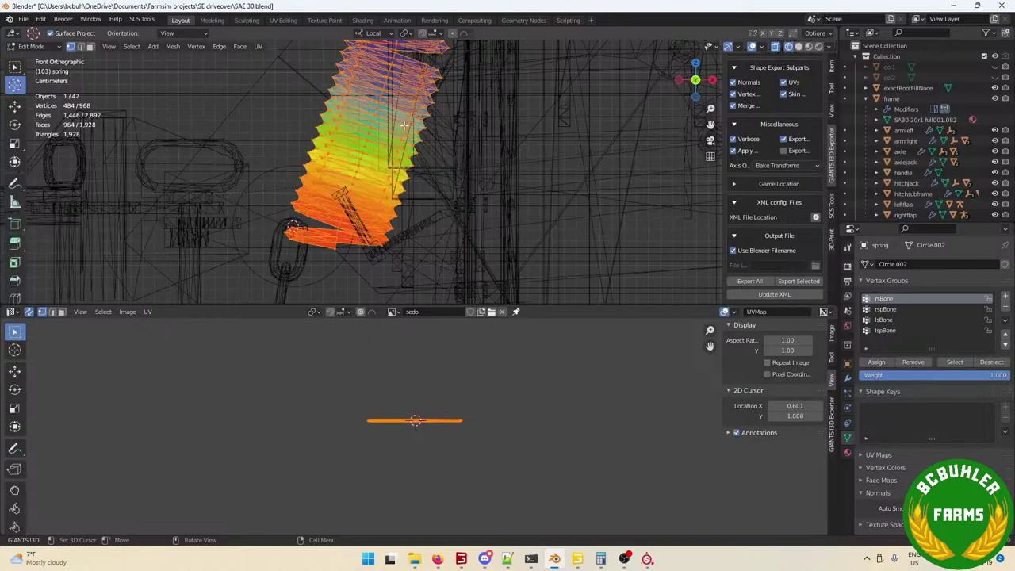
scroll(409, 139, up, 10)
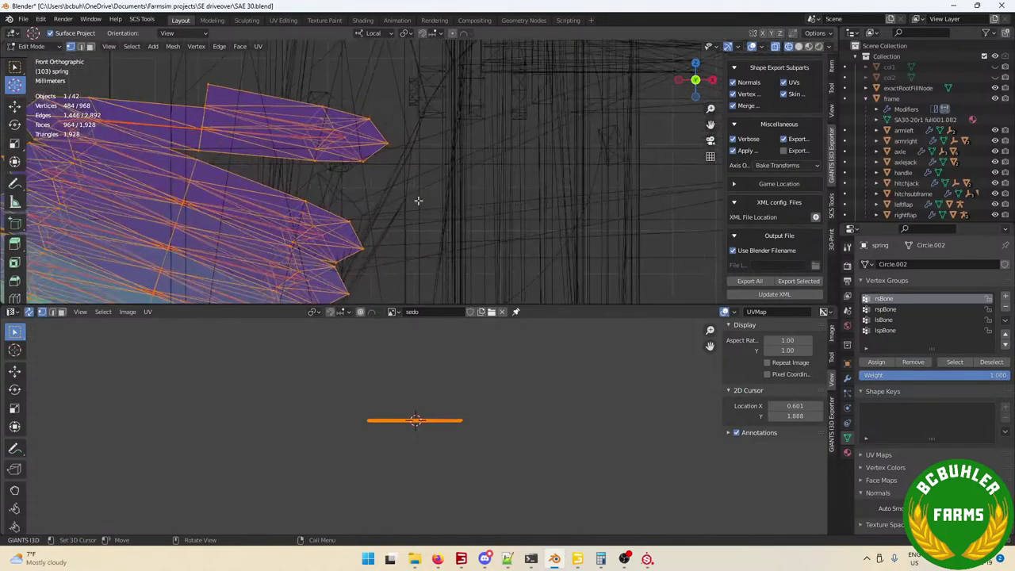
scroll(418, 201, down, 9)
scroll(400, 176, up, 8)
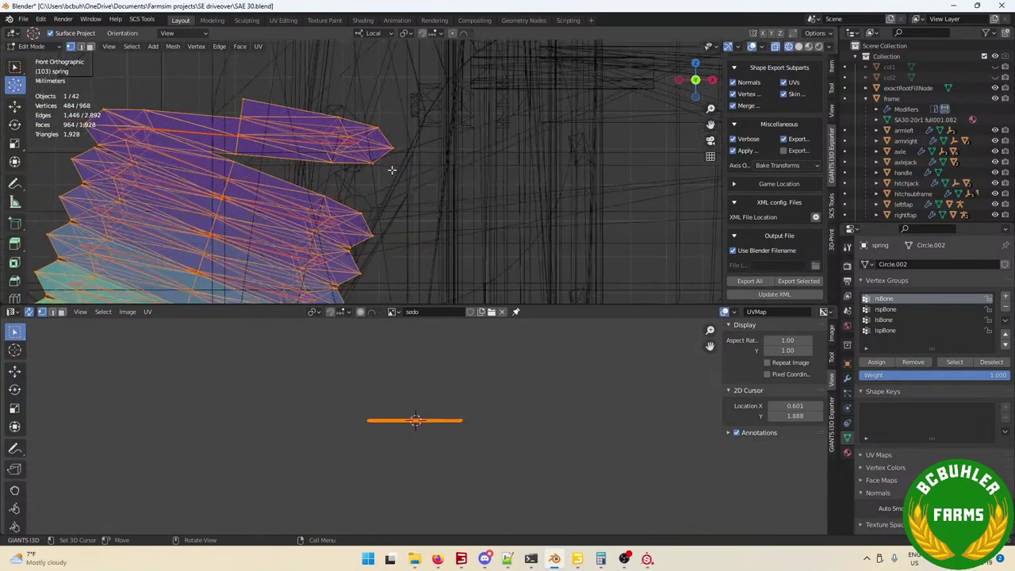
scroll(346, 170, down, 4)
scroll(455, 140, up, 4)
key(r)
key(x)
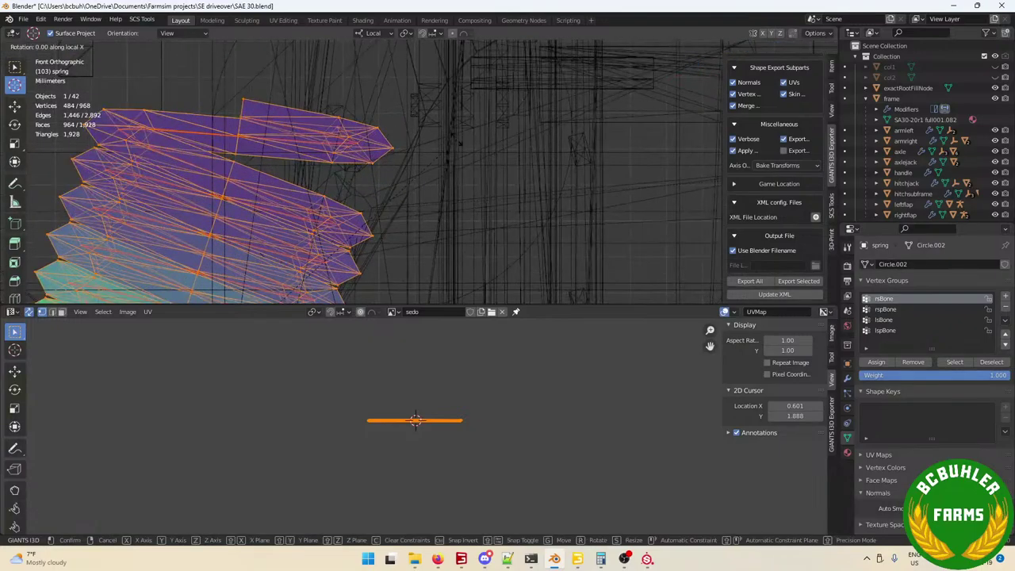
key(Escape)
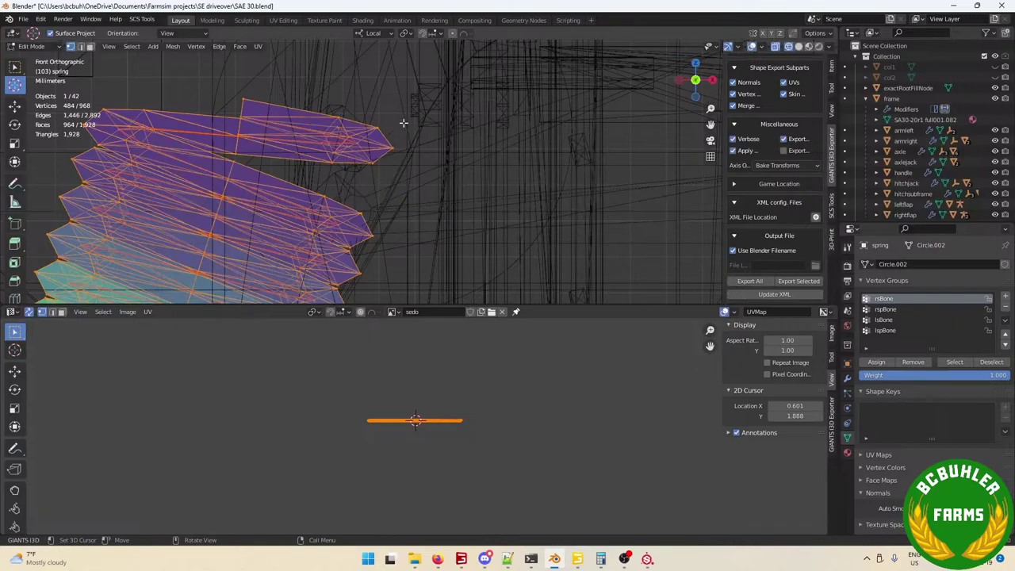
key(r)
click(414, 141)
scroll(358, 138, down, 2)
key(Tab)
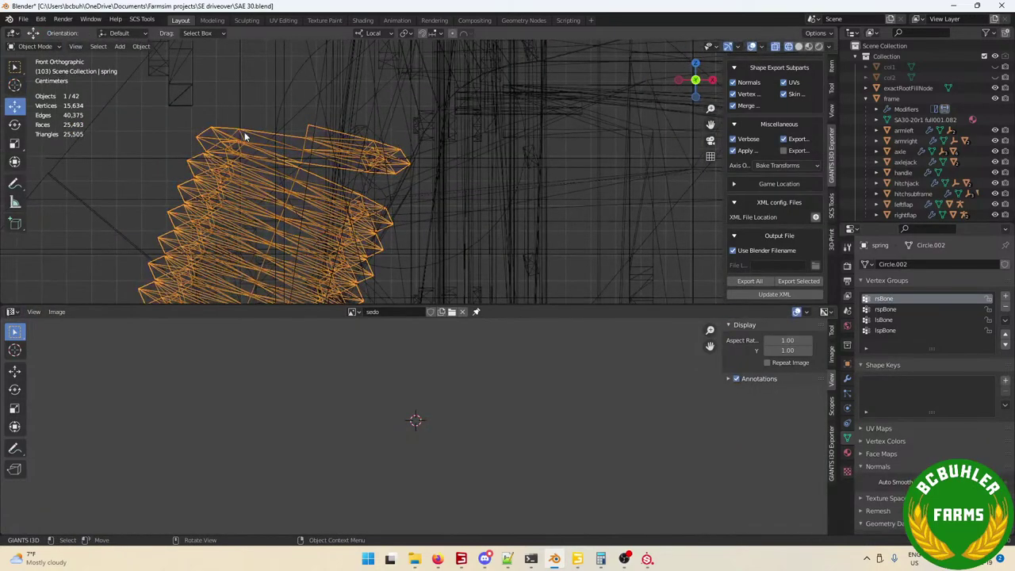
Move the rsp armature about 0.0054 m along its local Y axis toward the end of the right spring's top coil
scroll(238, 133, down, 3)
click(211, 133)
click(232, 141)
scroll(346, 147, up, 1)
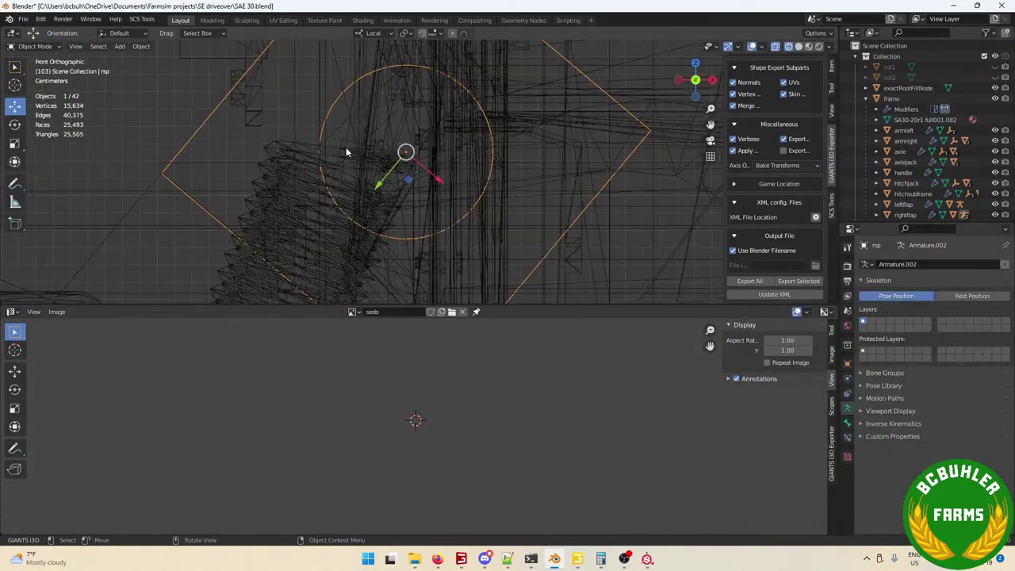
scroll(346, 147, up, 5)
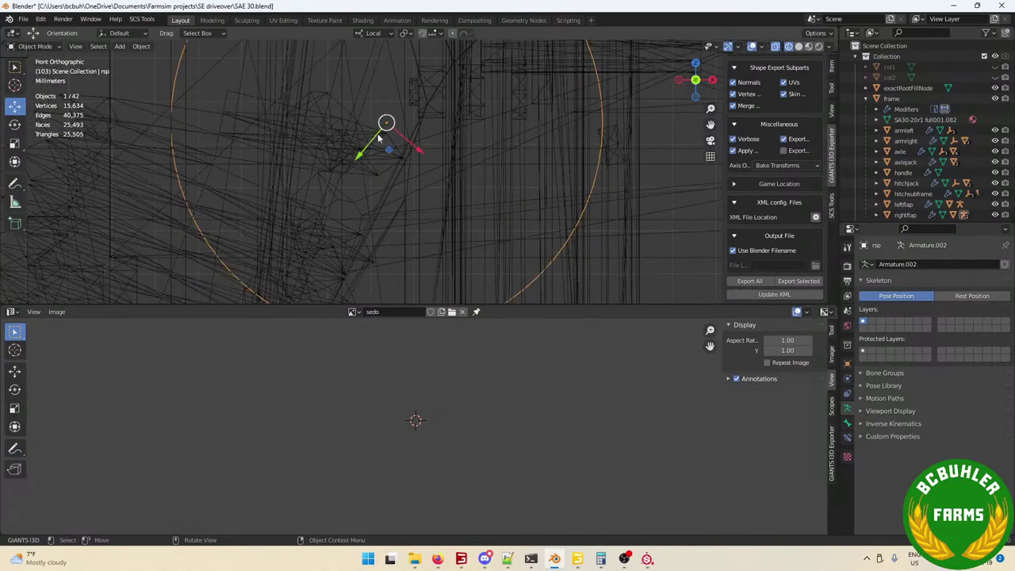
drag(386, 124, 352, 170)
scroll(242, 152, down, 7)
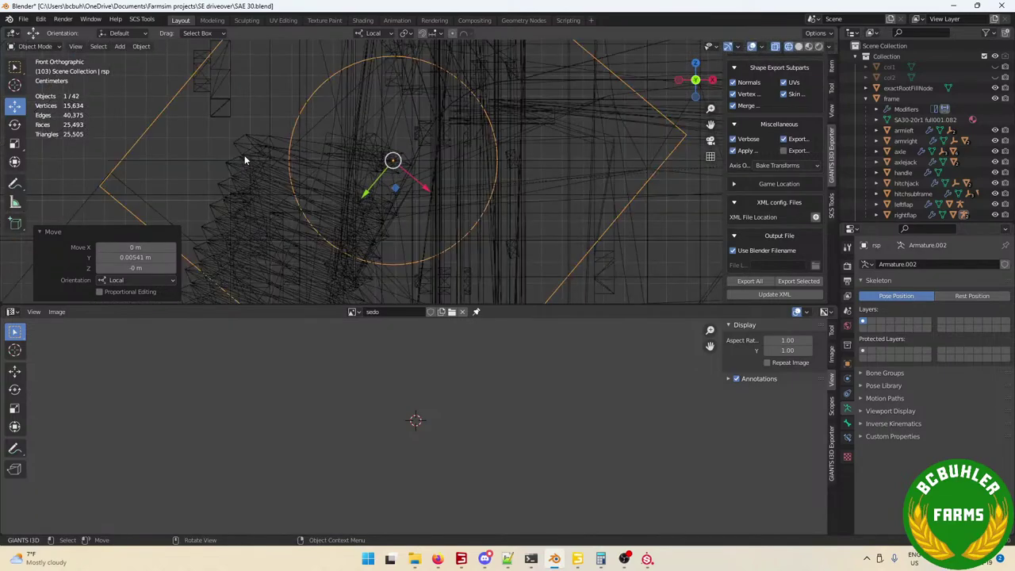
click(309, 179)
scroll(355, 192, up, 6)
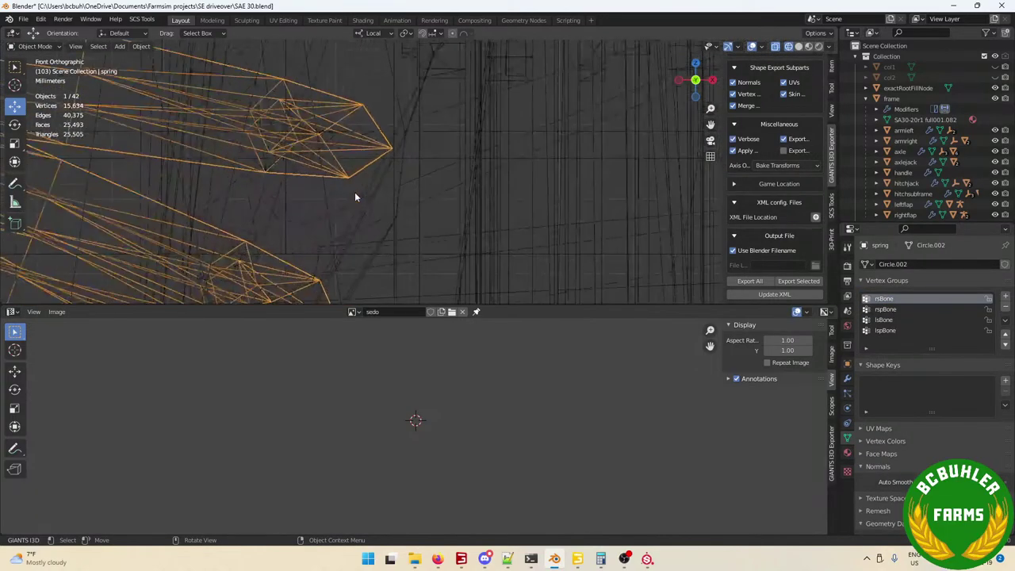
key(r)
click(345, 187)
scroll(346, 187, down, 9)
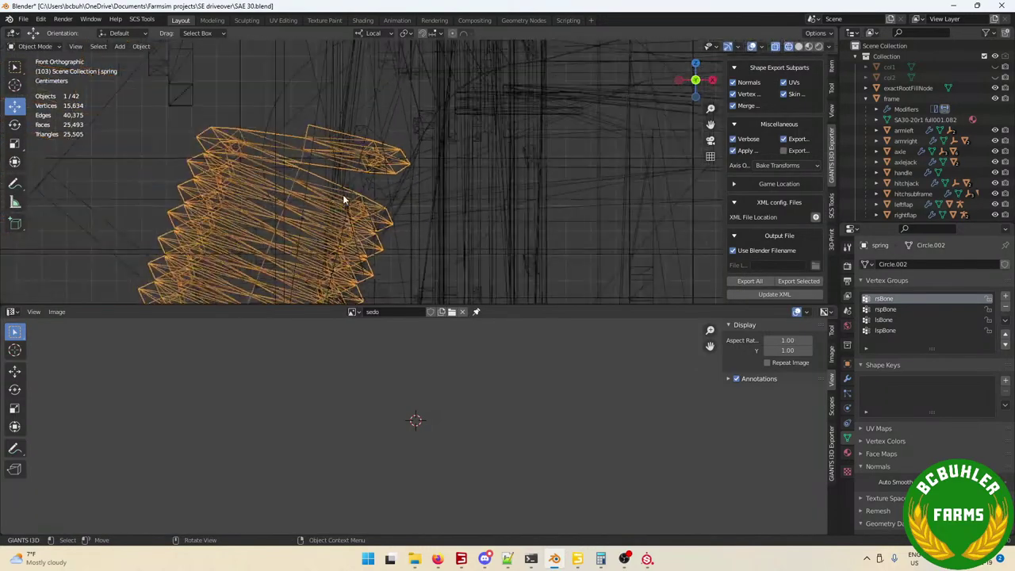
Rotate the right spring's mesh by about -1 degree in Edit Mode and compare its top coil with the rsp armature's origin
key(Tab)
scroll(362, 201, up, 9)
key(r)
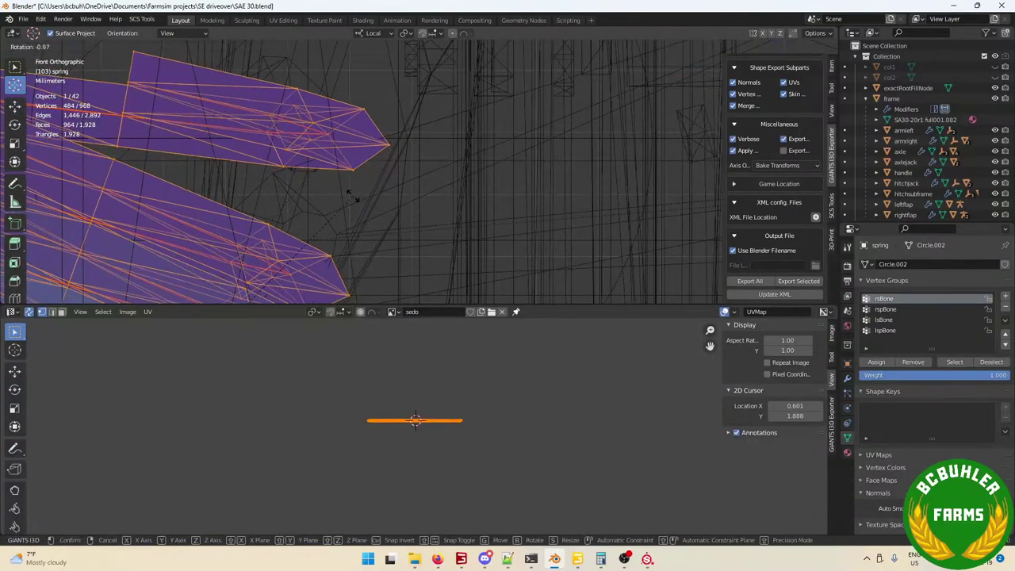
click(418, 174)
scroll(419, 174, down, 4)
key(Tab)
click(104, 114)
key(Tab)
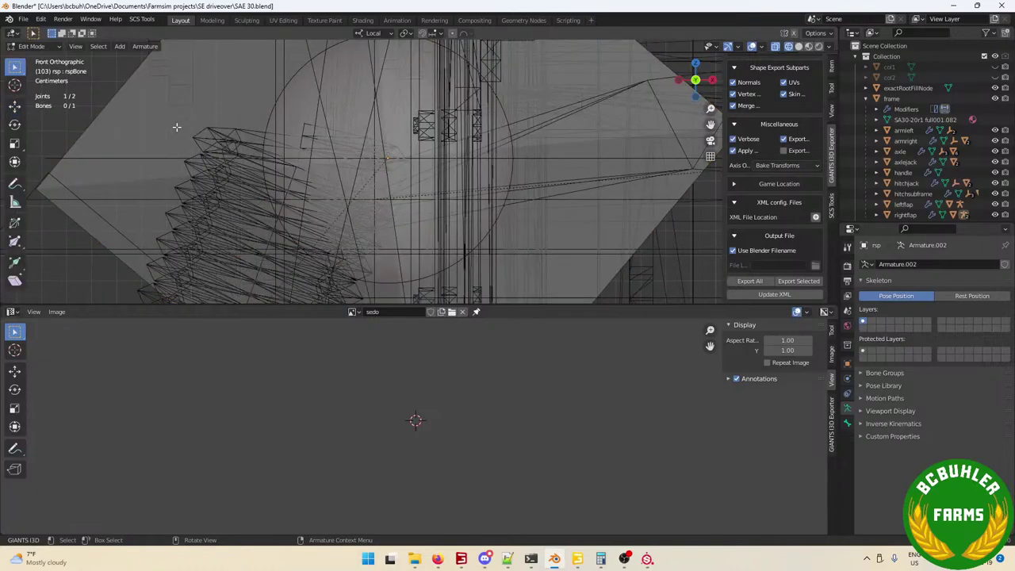
key(Tab)
scroll(262, 140, up, 5)
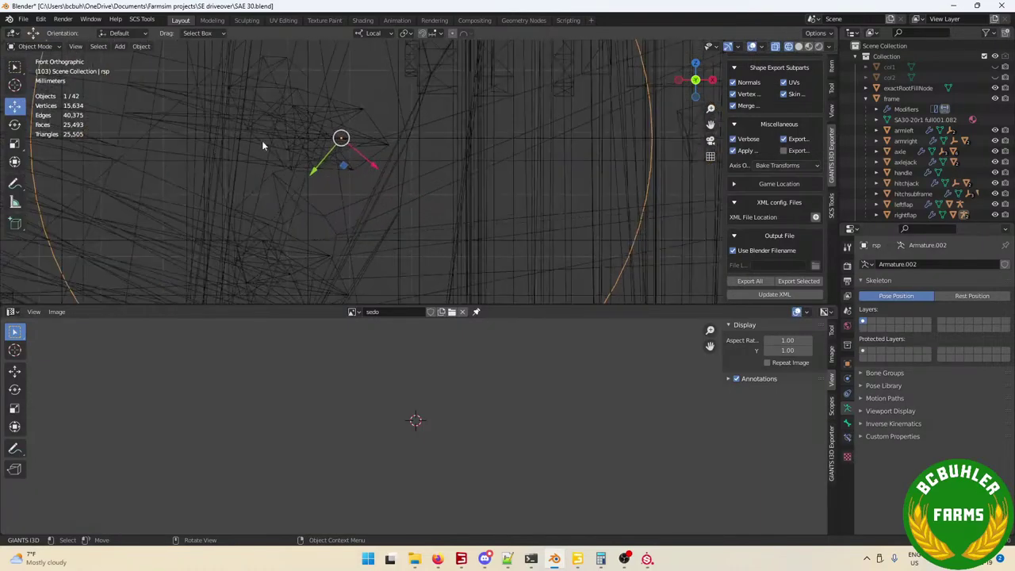
Rotate the right spring's mesh slightly further in Edit Mode to bring its top coil onto rsp, and reselect the rsp armature
click(366, 110)
key(g)
right_click(367, 145)
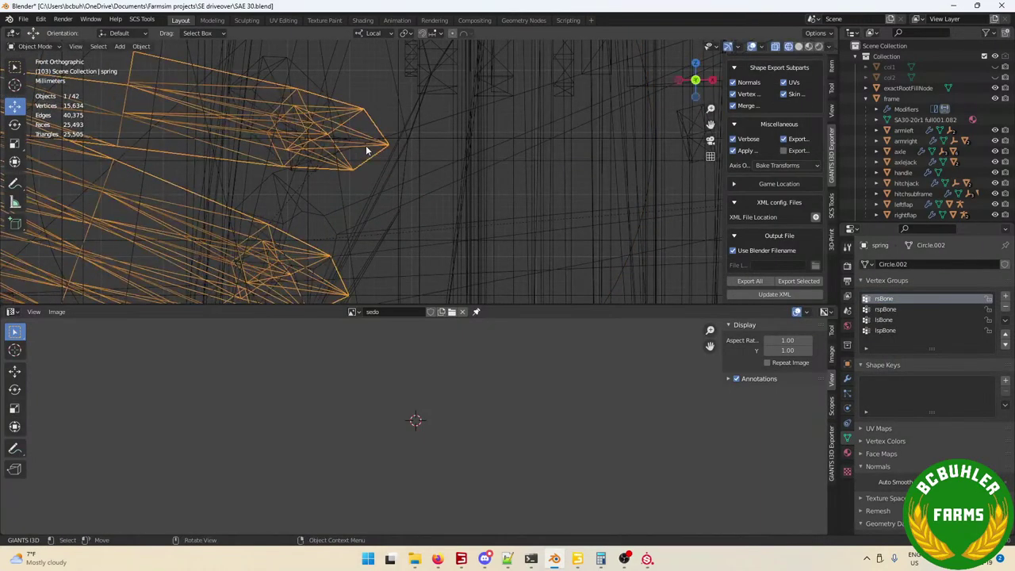
key(Tab)
key(r)
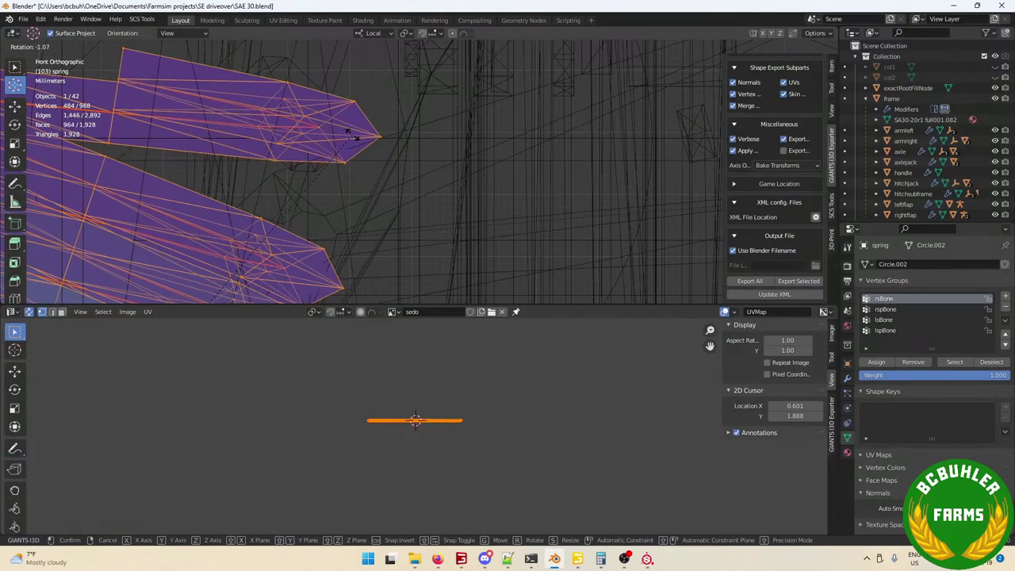
click(342, 134)
scroll(310, 149, down, 5)
key(Tab)
click(113, 110)
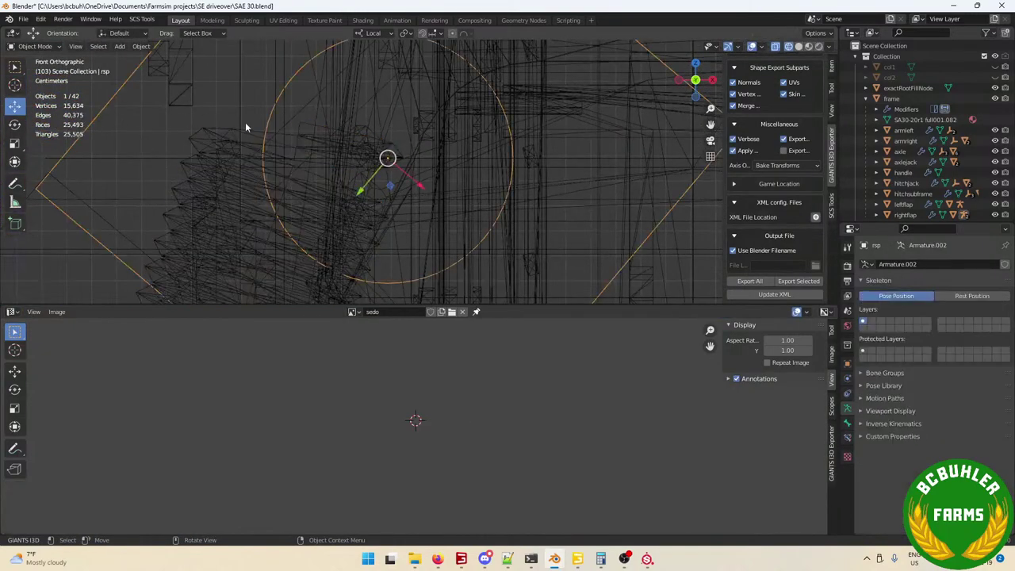
Move the rsp armature slightly along its local Y axis onto the end of the right spring's top coil
scroll(277, 129, up, 7)
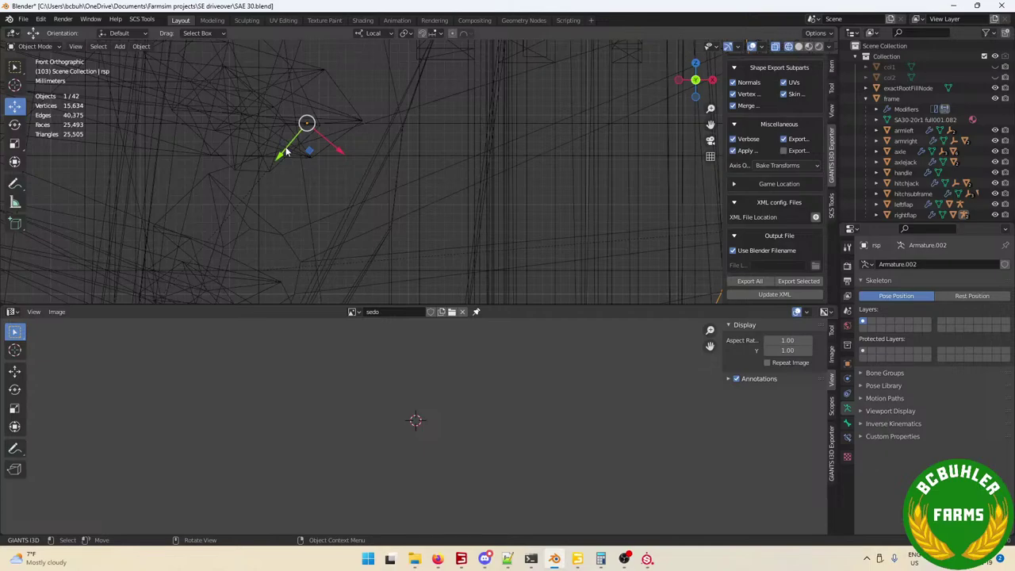
drag(284, 143, 321, 150)
scroll(329, 179, down, 5)
key(Tab)
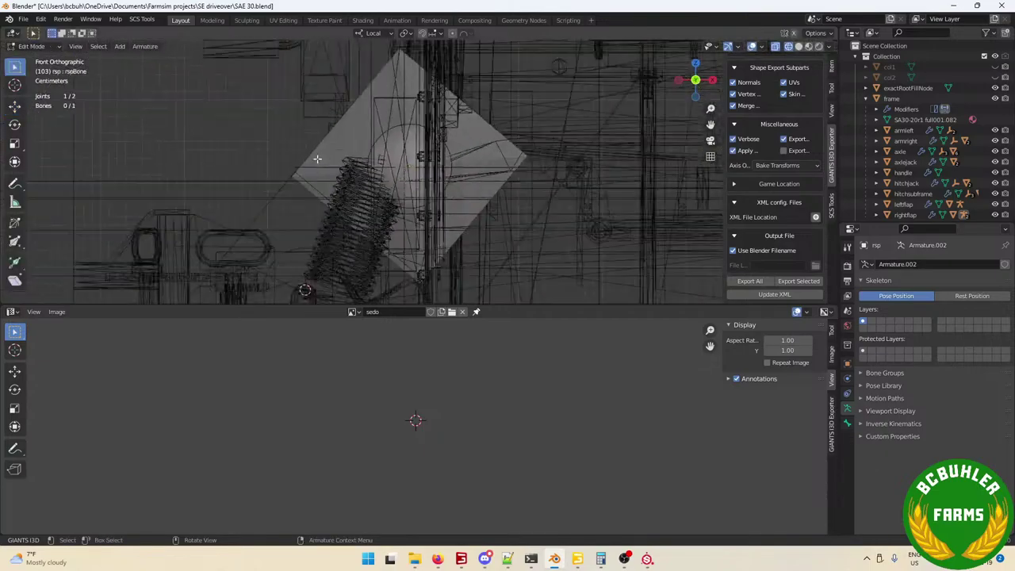
key(Tab)
Switch the viewport from wireframe to material preview shading and save SAE 30.blend
middle_drag(331, 180, 392, 237)
key(z)
click(345, 251)
scroll(352, 214, down, 3)
scroll(394, 236, up, 4)
key(ctrl+s)
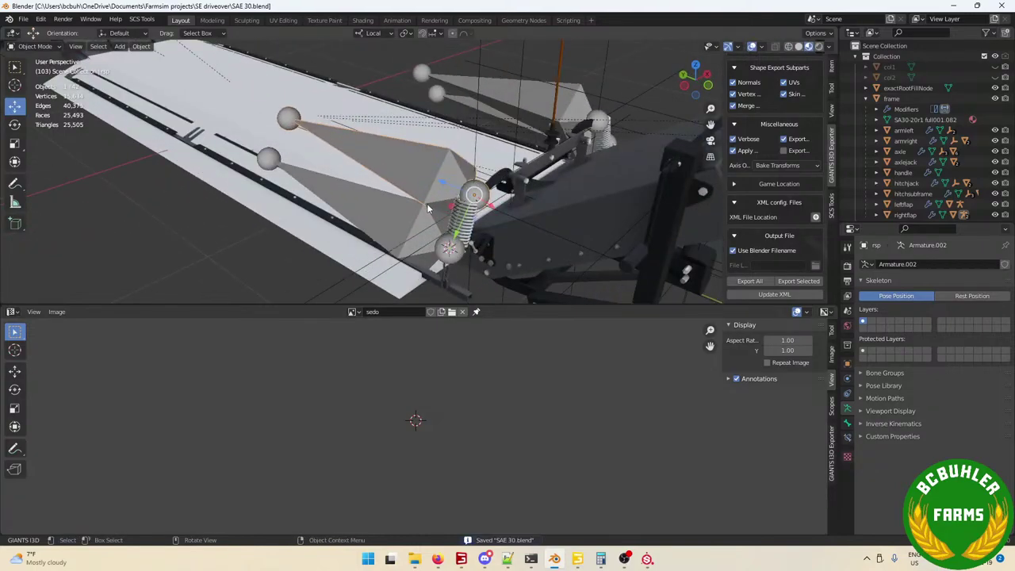
Inspect the right spring and its rs and rsp armatures in perspective view, and save the file again
middle_drag(432, 198, 428, 171)
scroll(393, 162, up, 4)
scroll(393, 162, down, 4)
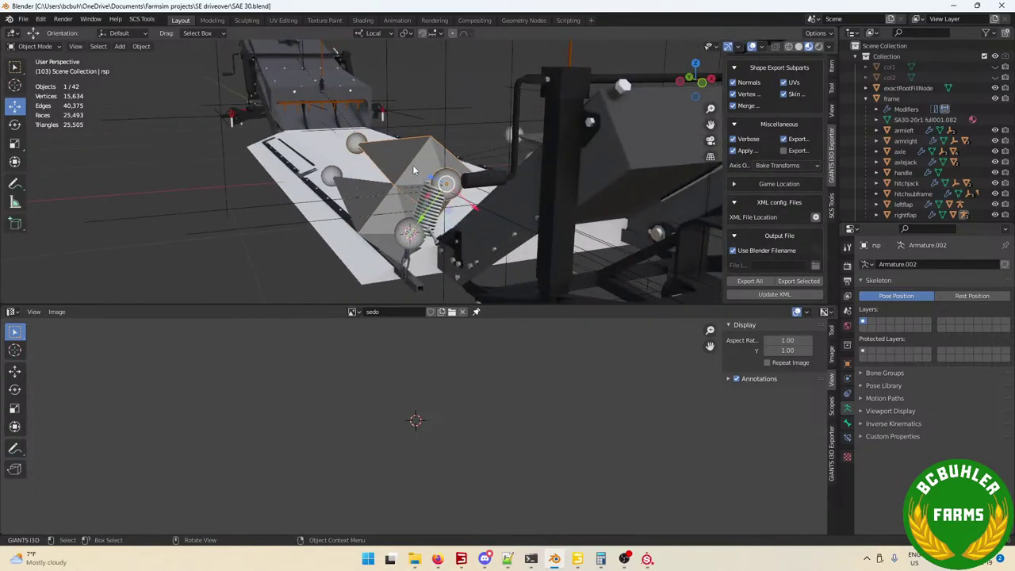
scroll(412, 165, down, 3)
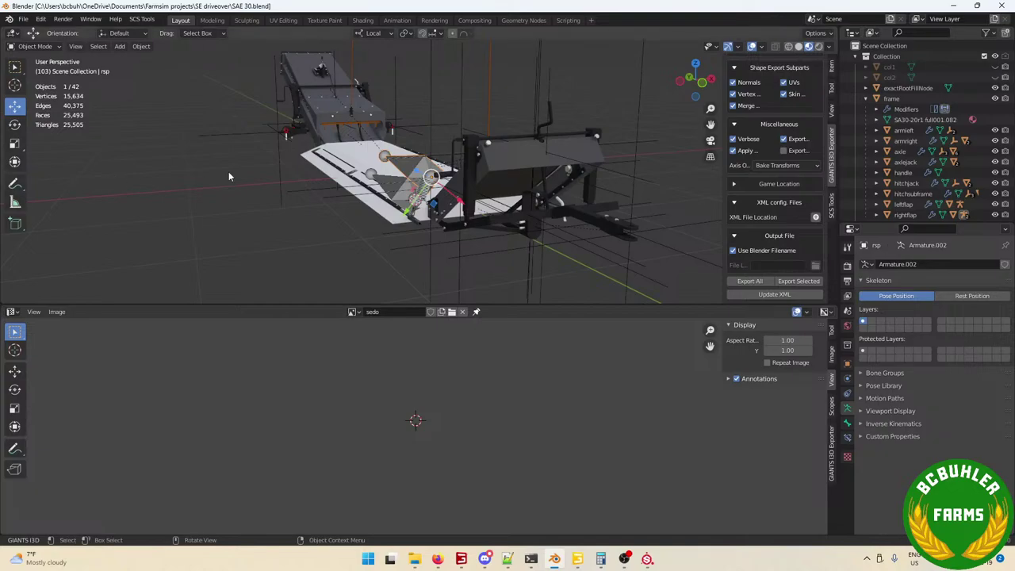
middle_drag(385, 159, 357, 165)
scroll(357, 165, up, 4)
key(ctrl+s)
scroll(357, 165, down, 4)
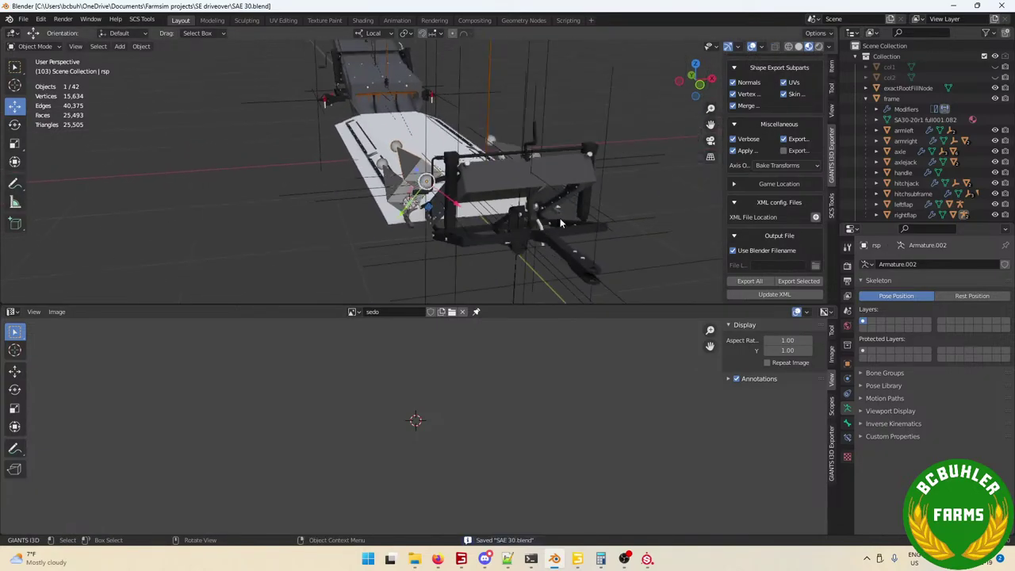
Examine from several angles how the right spring lines up with its arm, chain and armatures compared with the left side
middle_drag(560, 212, 488, 210)
scroll(407, 231, up, 3)
middle_drag(397, 212, 343, 179)
scroll(343, 179, down, 3)
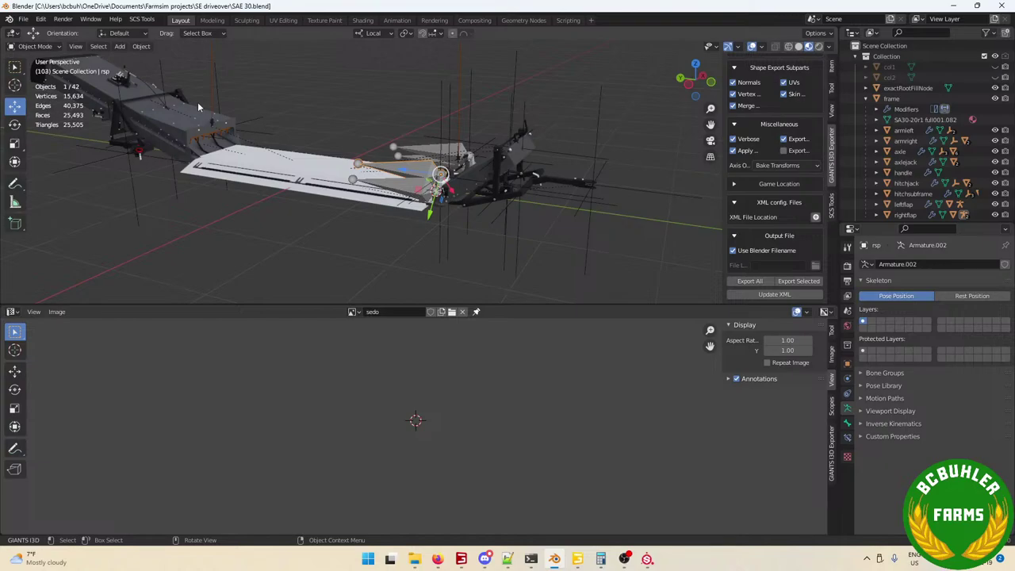
scroll(460, 181, up, 4)
middle_drag(461, 181, 417, 173)
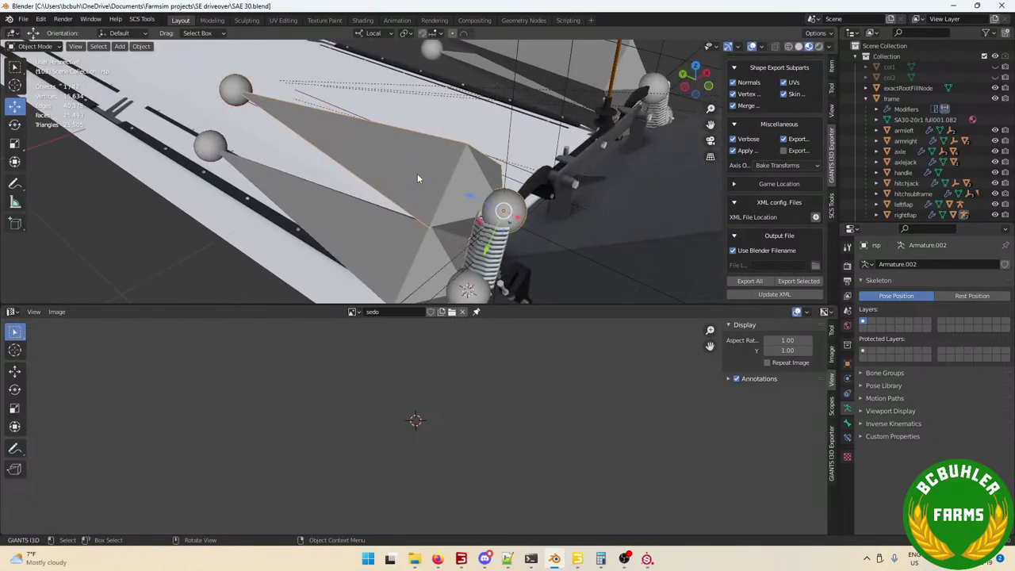
scroll(417, 174, down, 2)
middle_drag(418, 173, 446, 159)
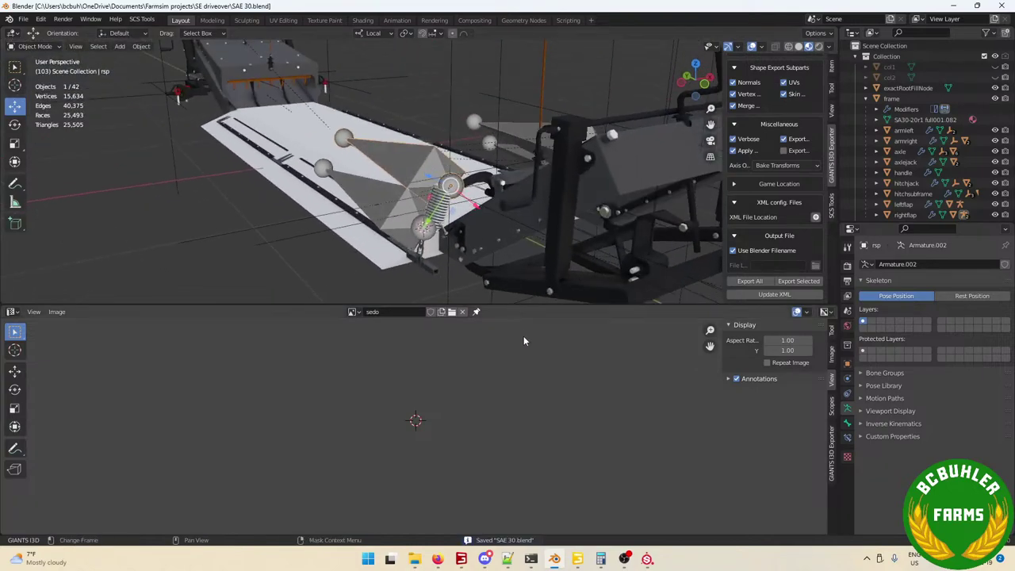
scroll(476, 238, up, 3)
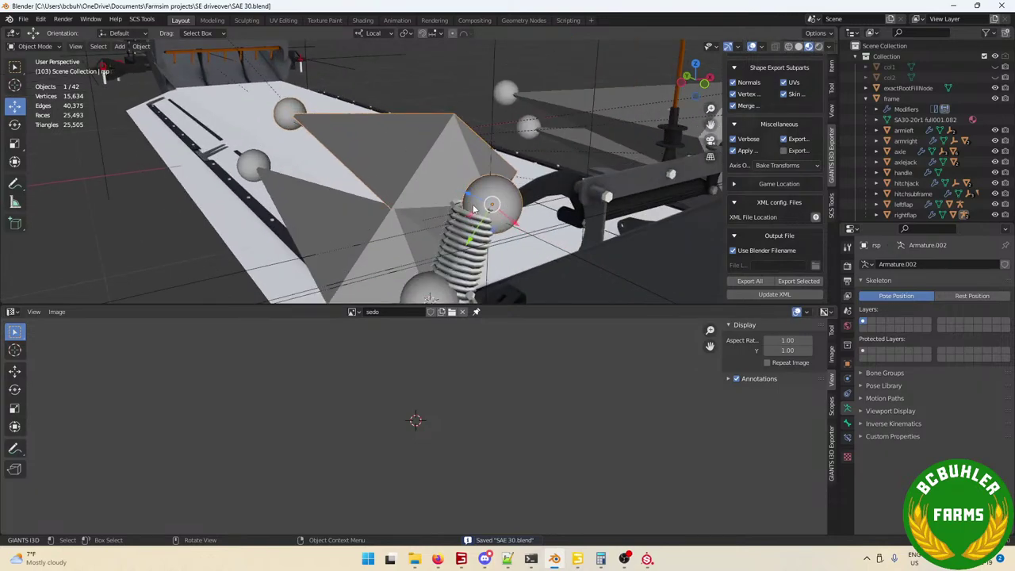
scroll(473, 208, down, 3)
scroll(537, 194, down, 3)
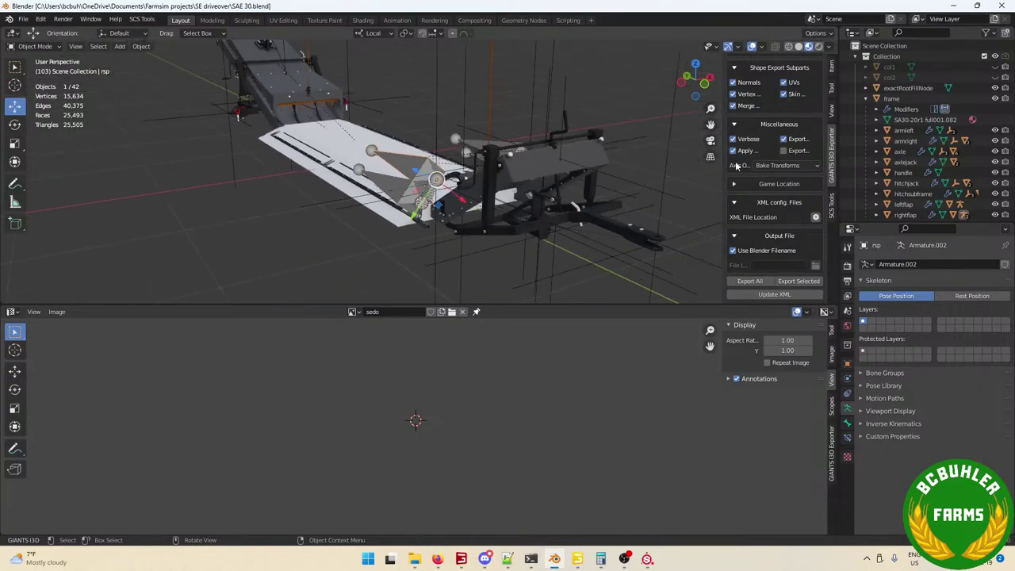
Isolate the spring mesh and its four armatures, and circle-select all five objects
key(KP_Divide)
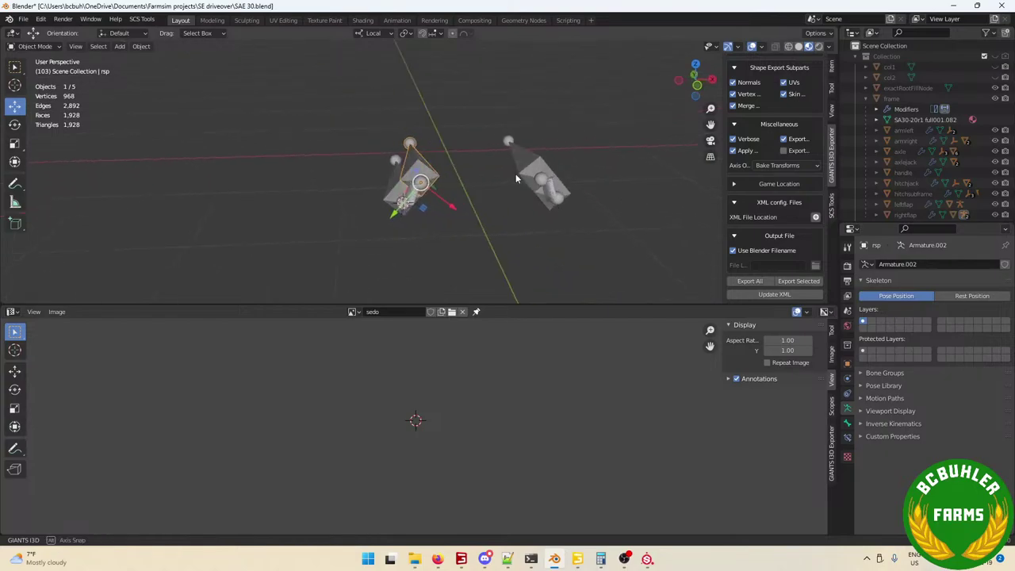
middle_drag(515, 174, 446, 191)
key(c)
scroll(421, 198, down, 6)
drag(402, 190, 617, 189)
right_click(566, 176)
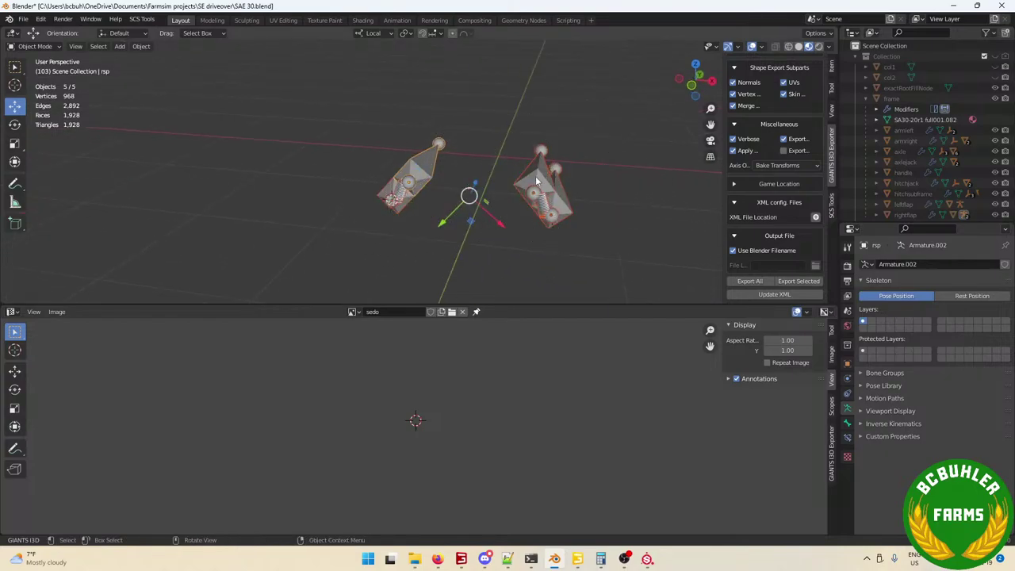
Save SAE 30.blend and export the selected spring and armatures with the GIANTS I3D Exporter
middle_drag(535, 176, 470, 173)
key(ctrl+s)
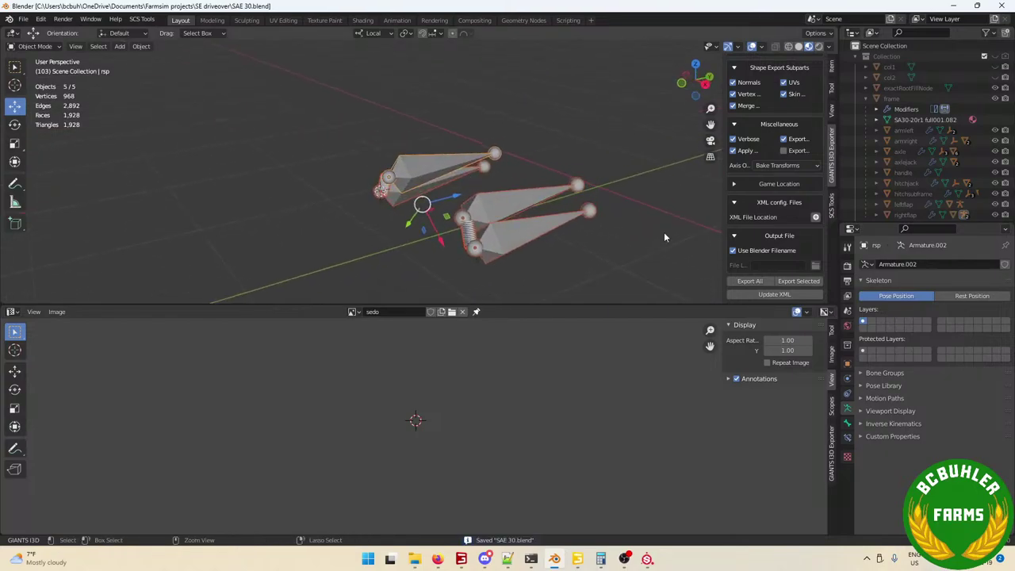
click(794, 284)
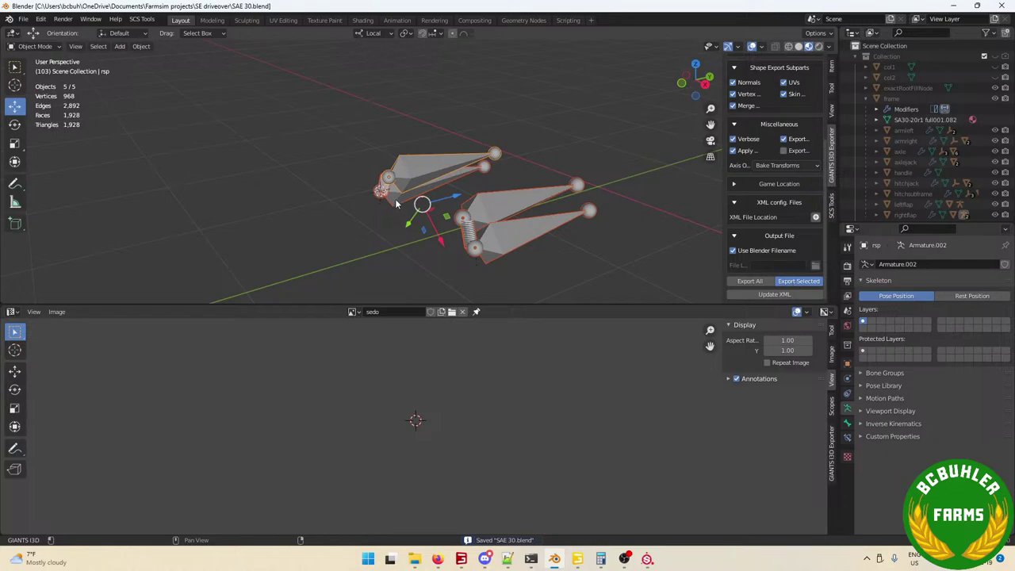
Switch to Farming Simulator and walk around the driveover to examine both springs in game
click(460, 560)
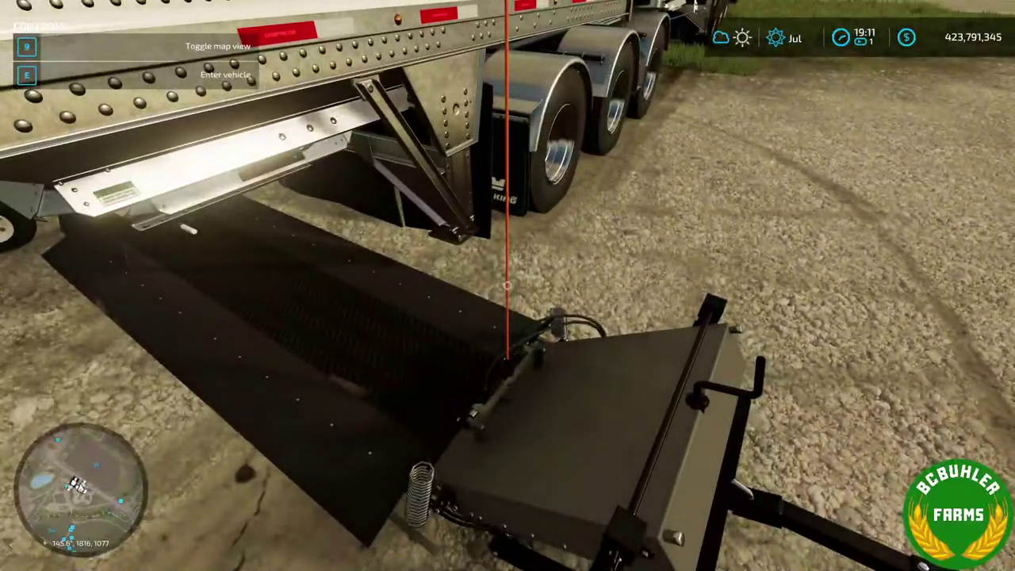
key(s)
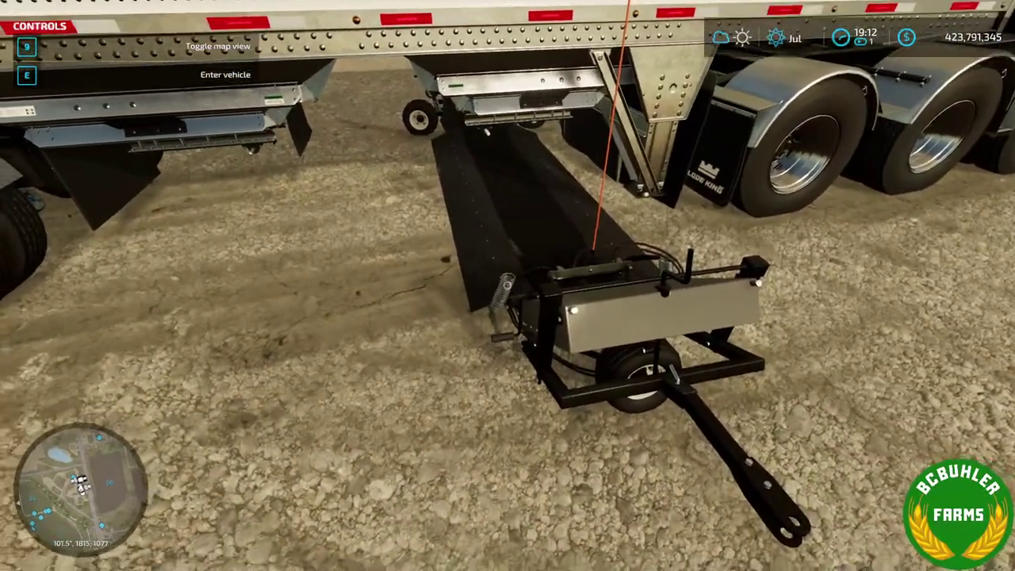
key(a)
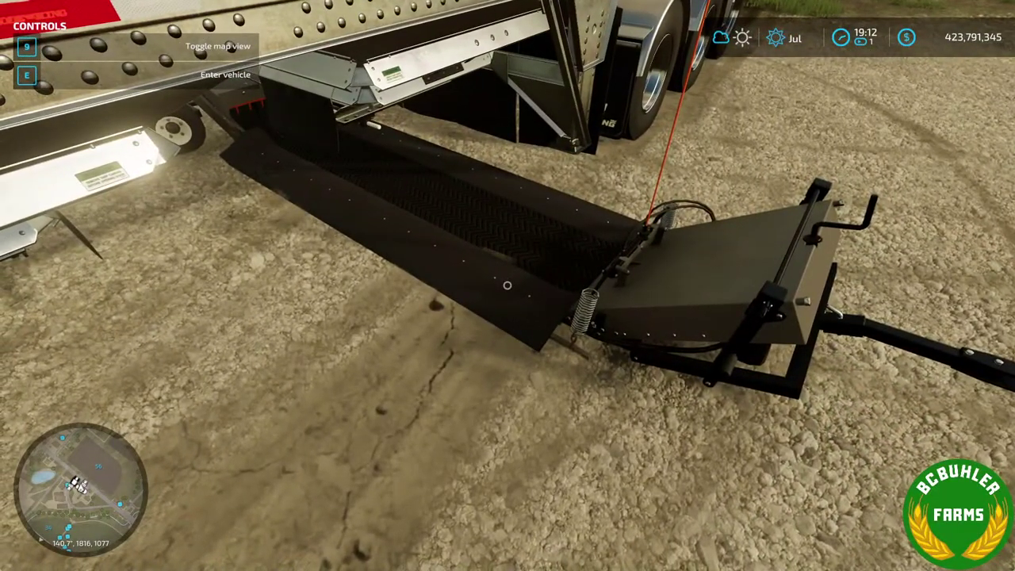
key(d)
key(d)
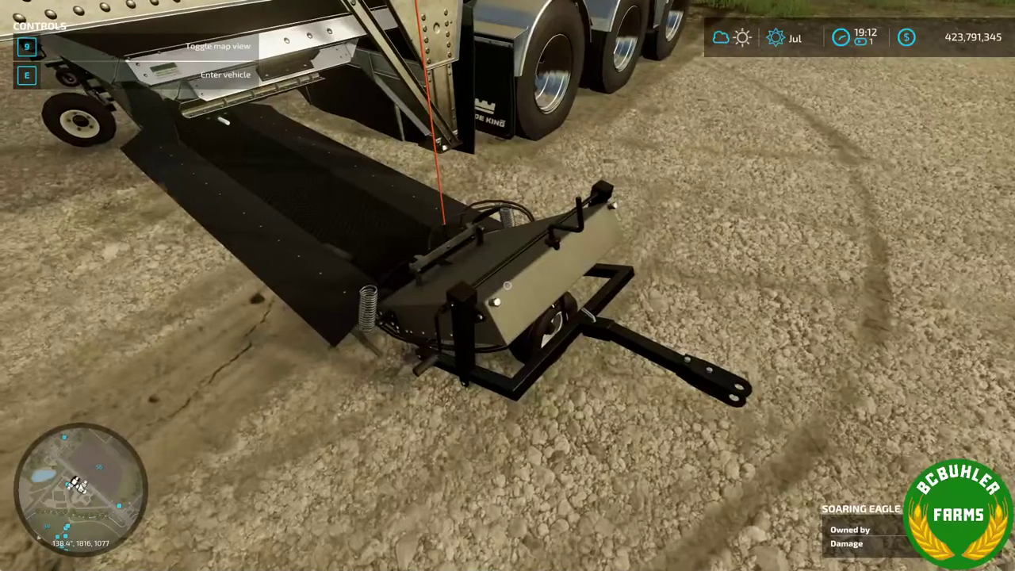
key(d)
key(w)
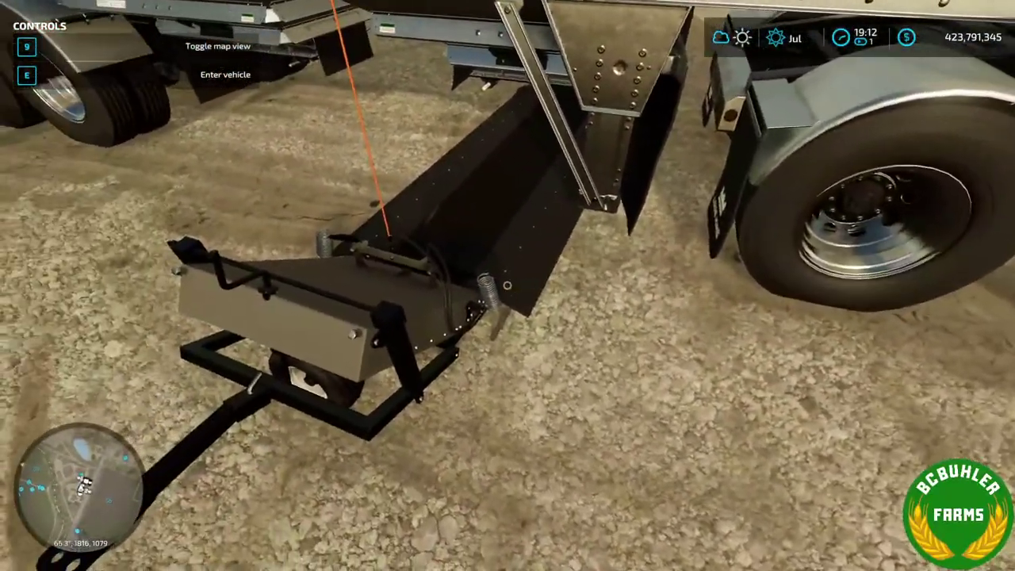
Switch to GIANTS Editor and select the spring mesh in sedo30.i3d, with the left spring in close view
key(super)
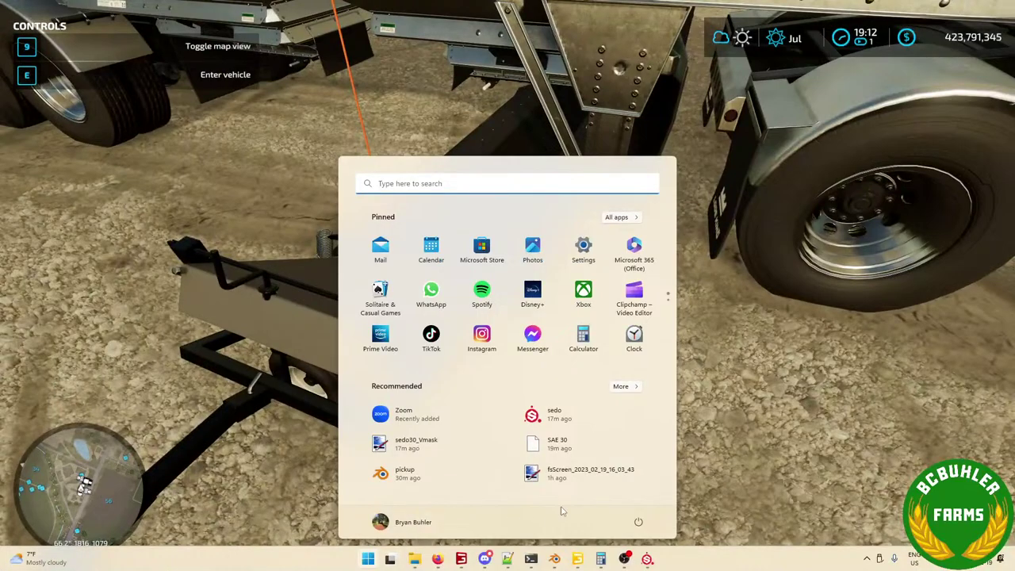
click(577, 560)
scroll(575, 257, down, 5)
alt+drag(575, 256, 609, 249)
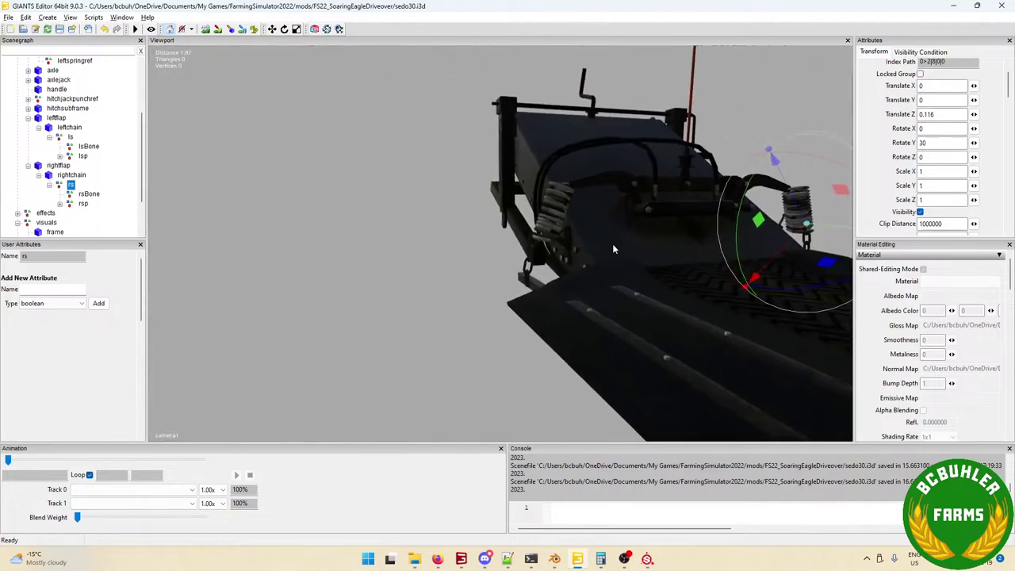
scroll(614, 249, up, 5)
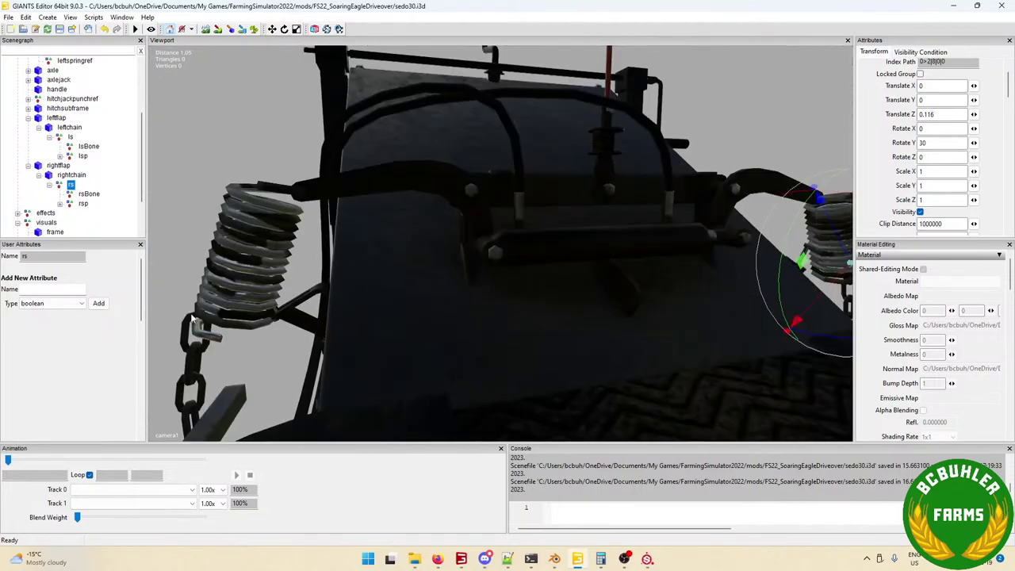
click(193, 318)
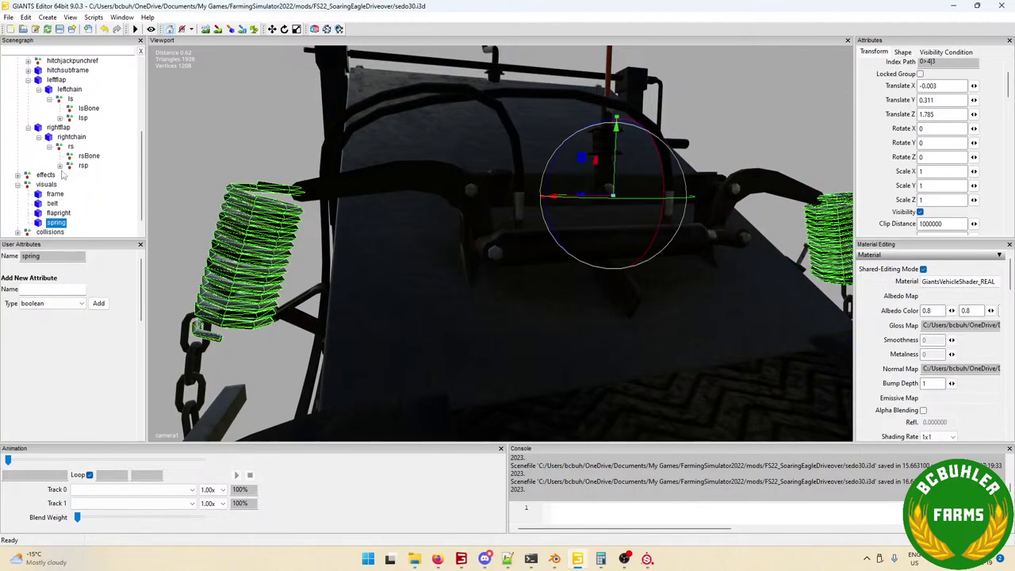
Compare the pivot positions of ls, lsp and armleft's leftspringref node around the left spring
click(69, 99)
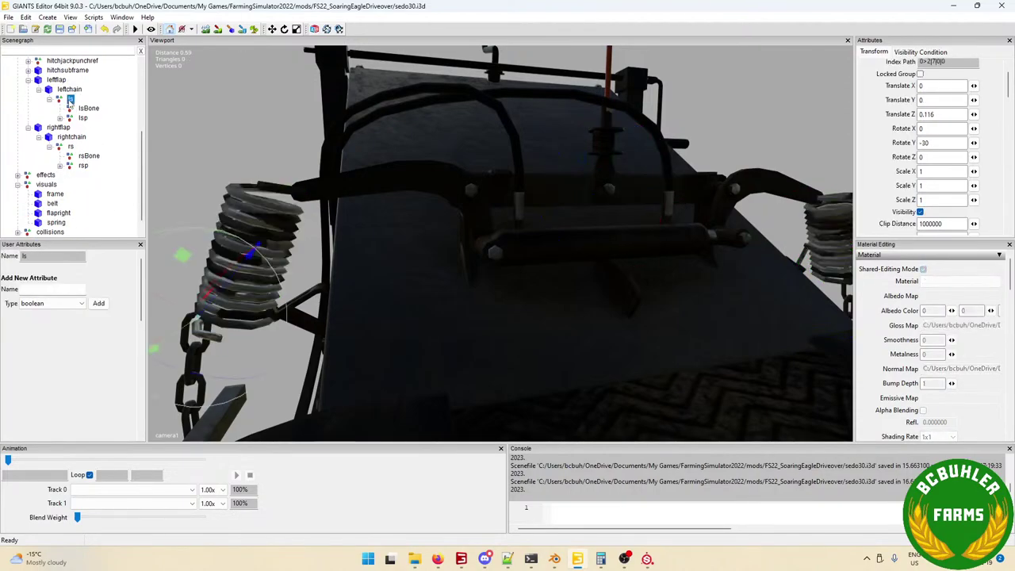
click(83, 119)
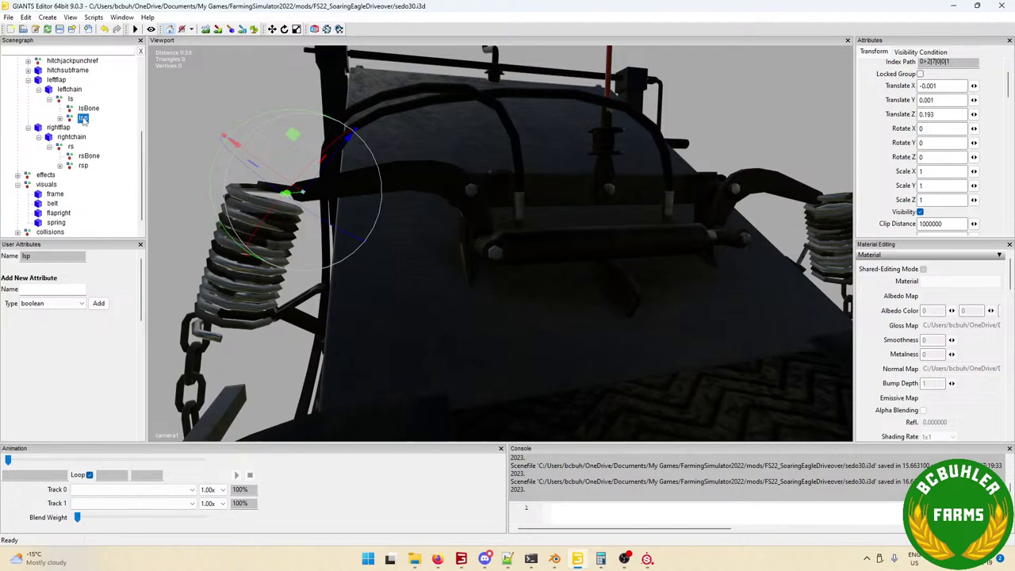
click(420, 170)
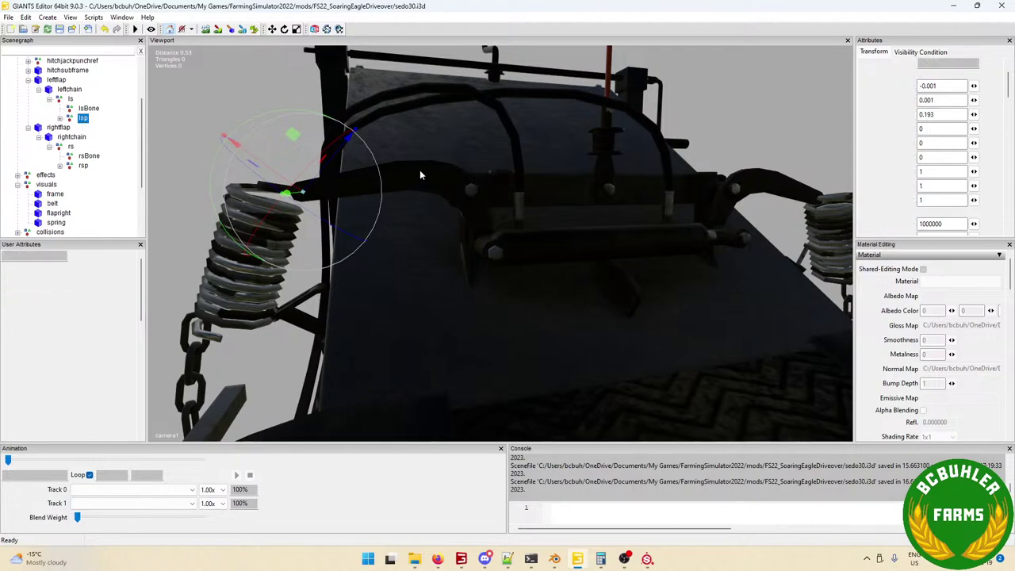
scroll(48, 134, up, 2)
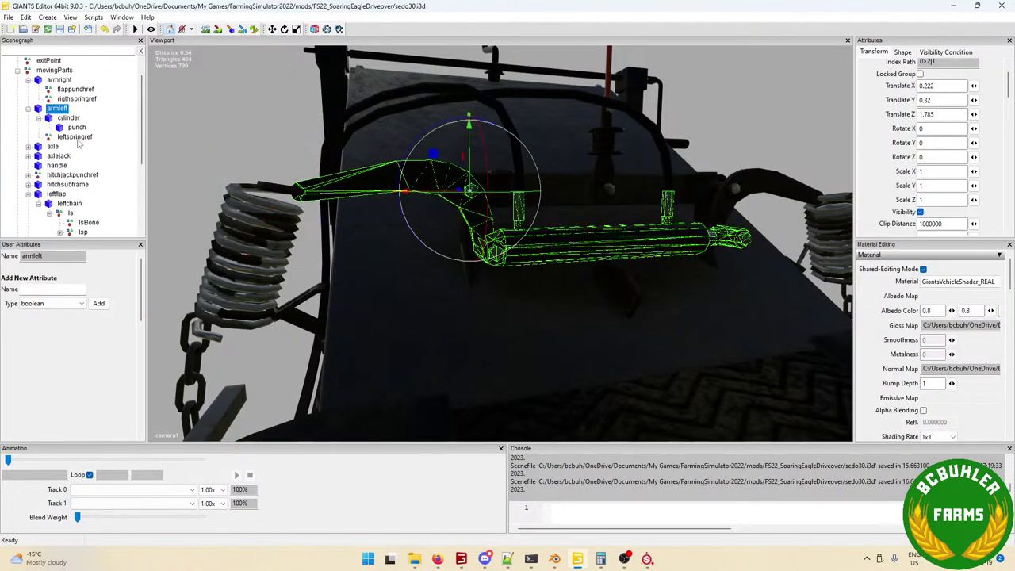
click(76, 137)
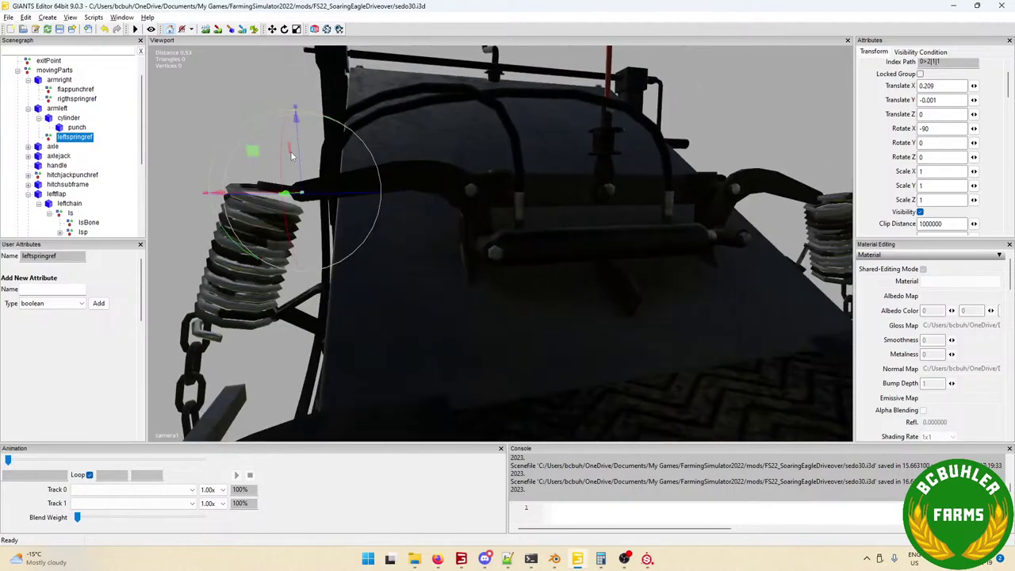
key(f)
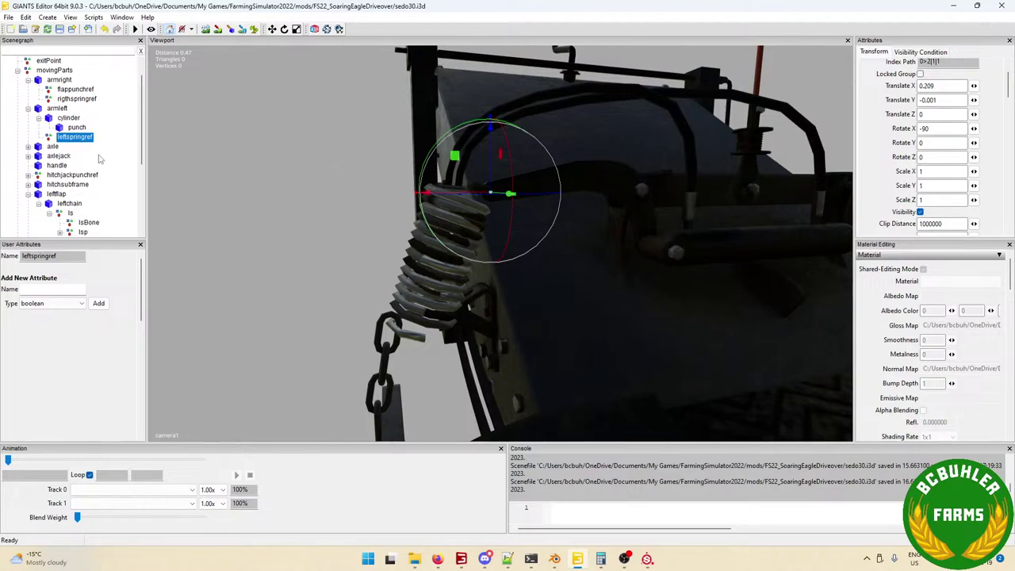
scroll(99, 160, down, 3)
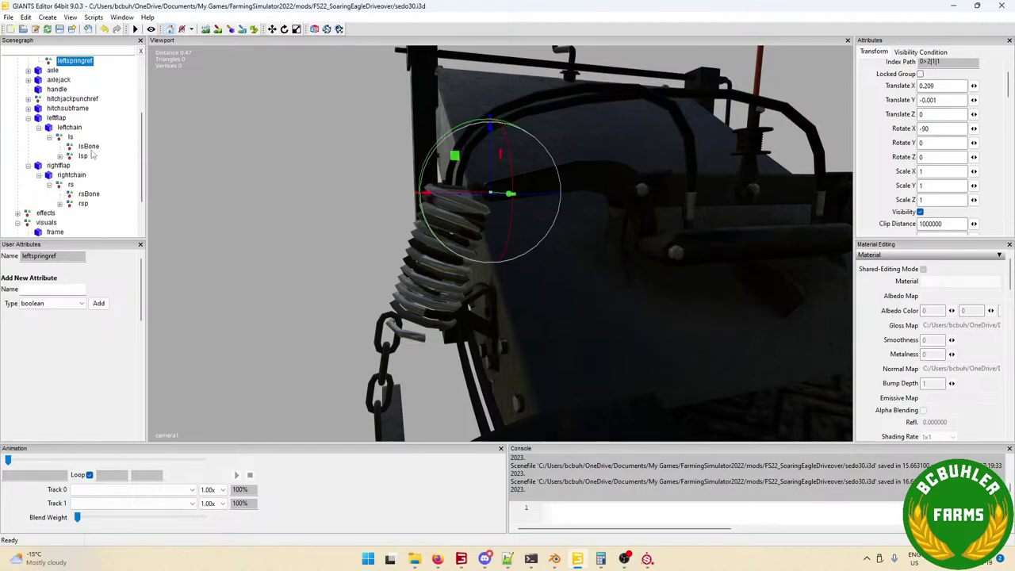
click(70, 138)
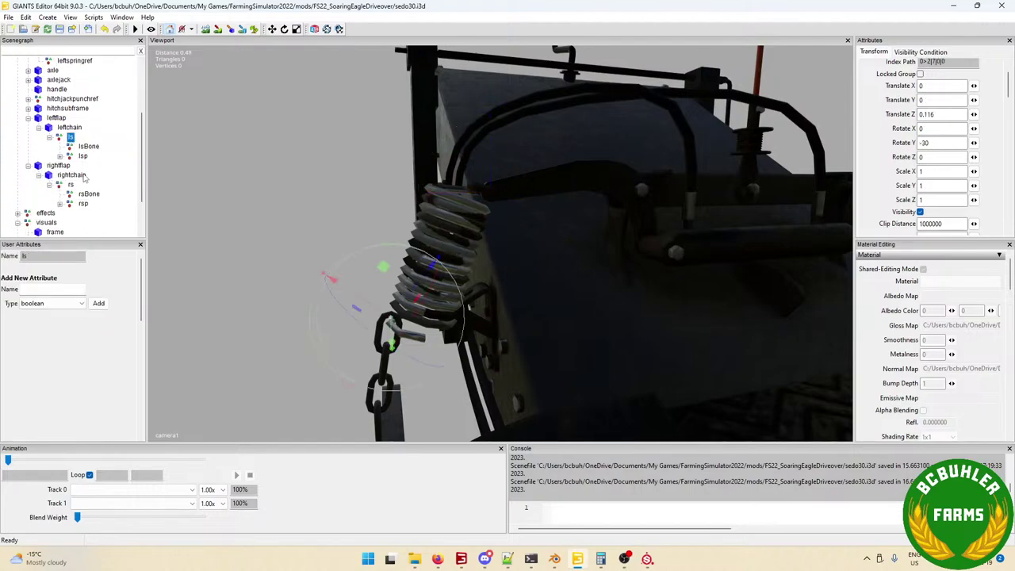
click(83, 156)
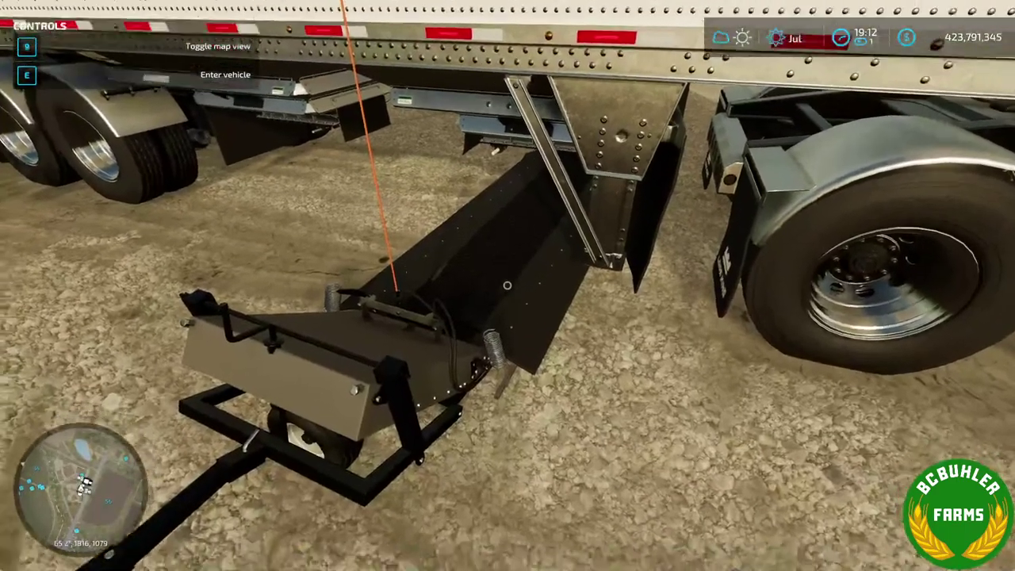
Return to Farming Simulator and examine the left spring beside the driveover's ramp
key(space)
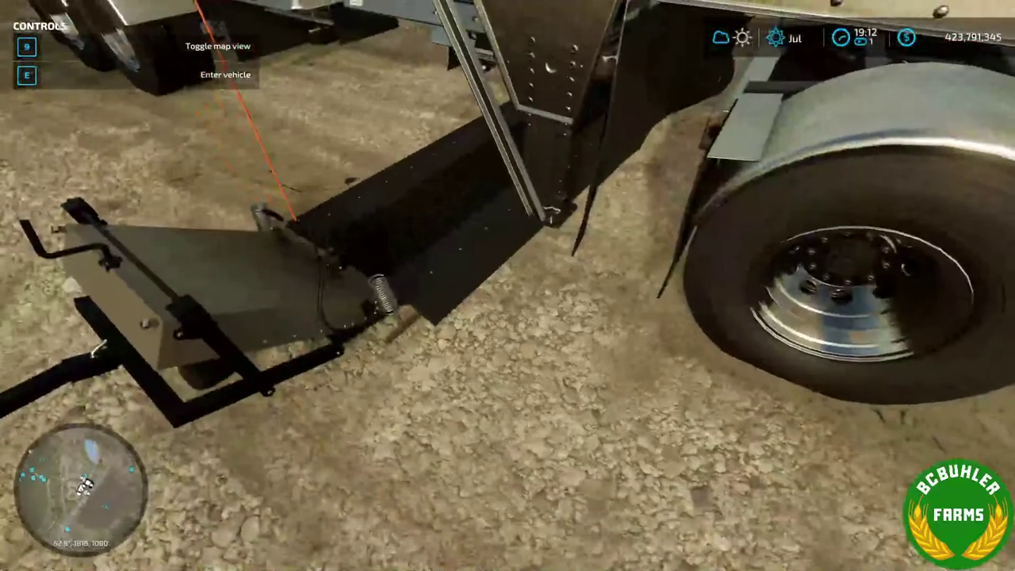
key(a)
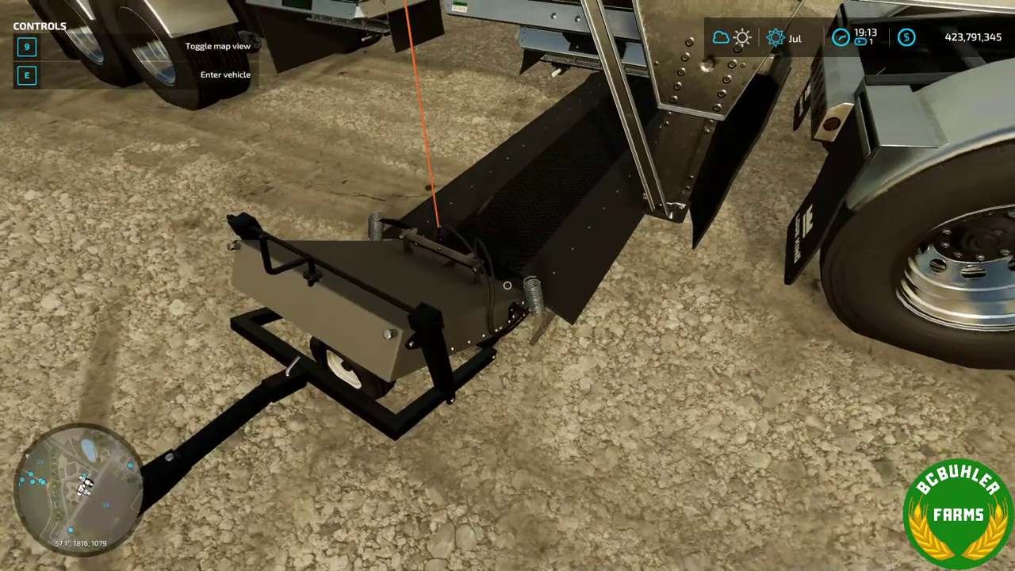
Check the left spring in game, switch to Blender, and examine the springs and armatures in front wireframe view
key(w)
key(s)
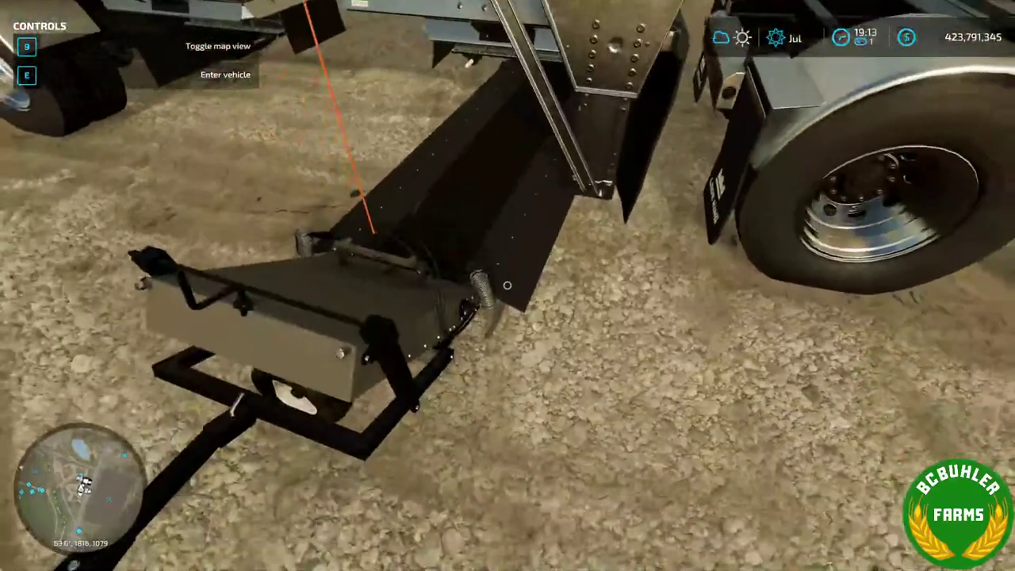
key(super)
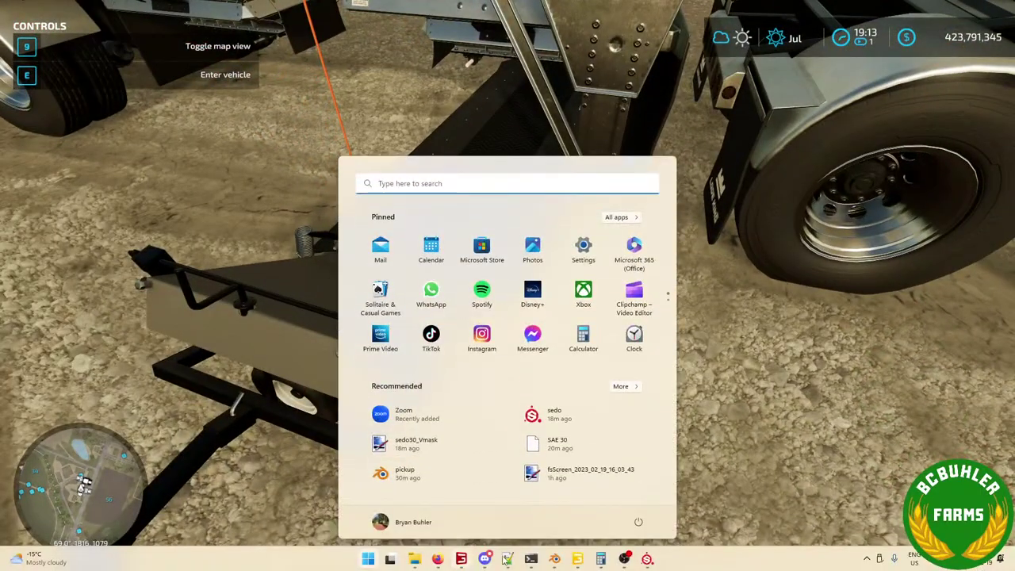
click(554, 560)
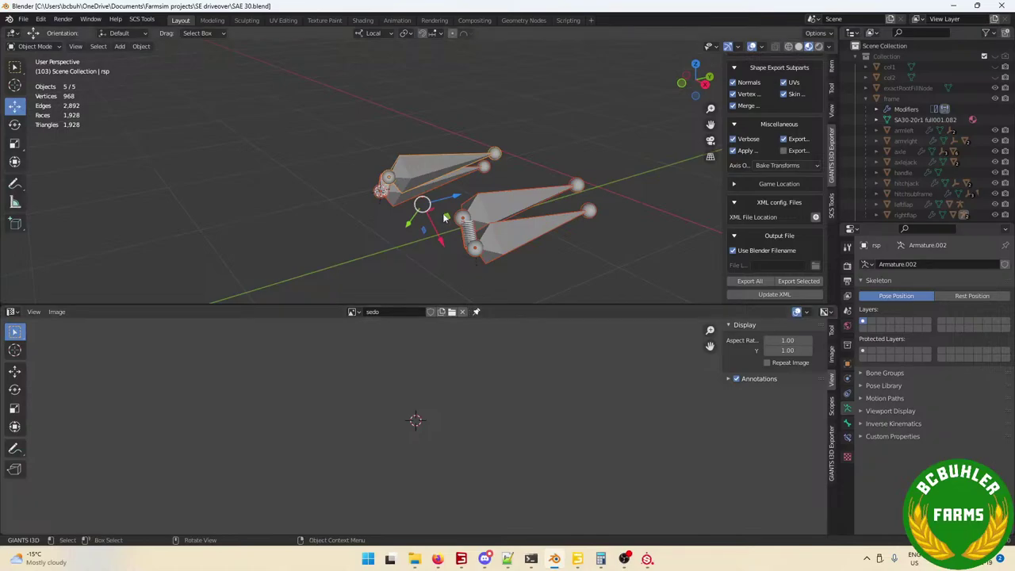
key(KP_1)
scroll(444, 213, up, 4)
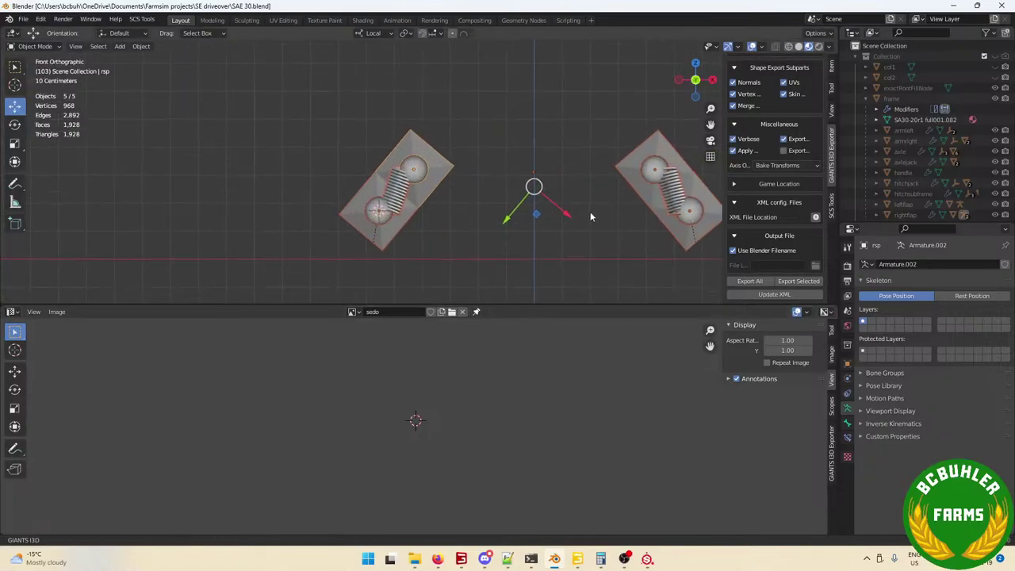
shift+middle_drag(592, 213, 307, 183)
scroll(307, 184, up, 5)
key(shift+z)
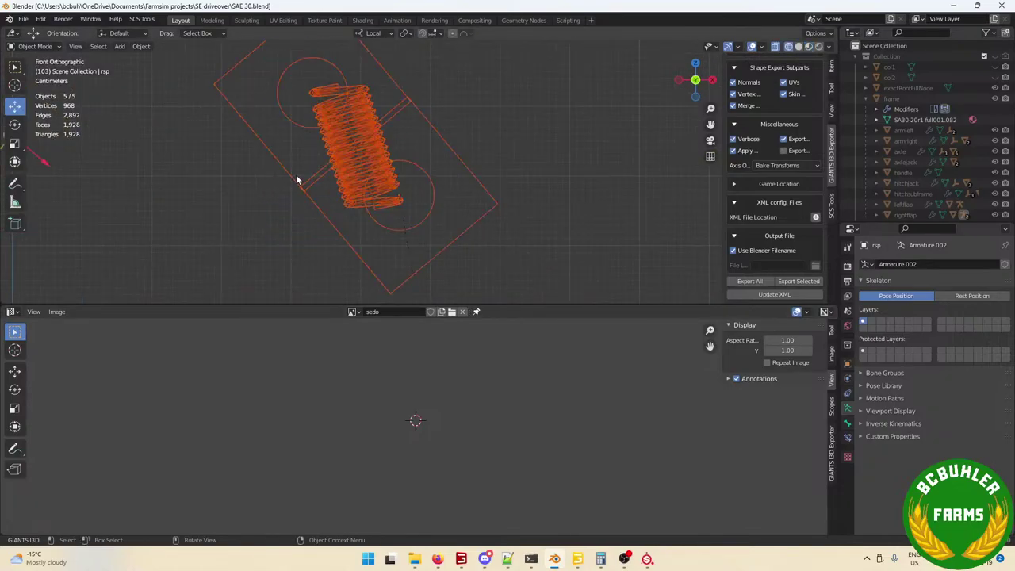
scroll(296, 176, up, 2)
scroll(295, 176, down, 5)
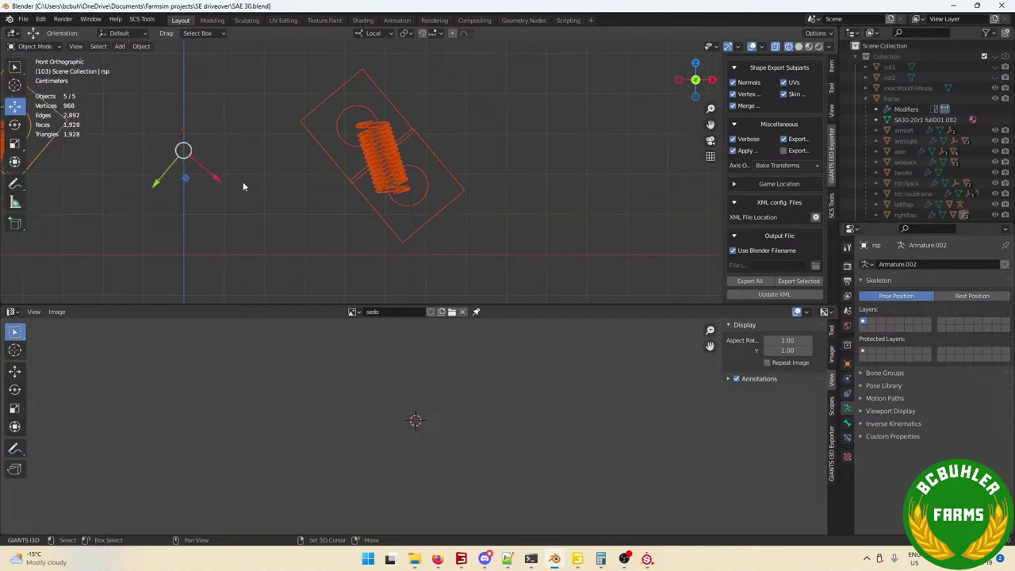
shift+middle_drag(243, 185, 294, 181)
Set the lsp armature's X and Z locations to 0 m
click(469, 194)
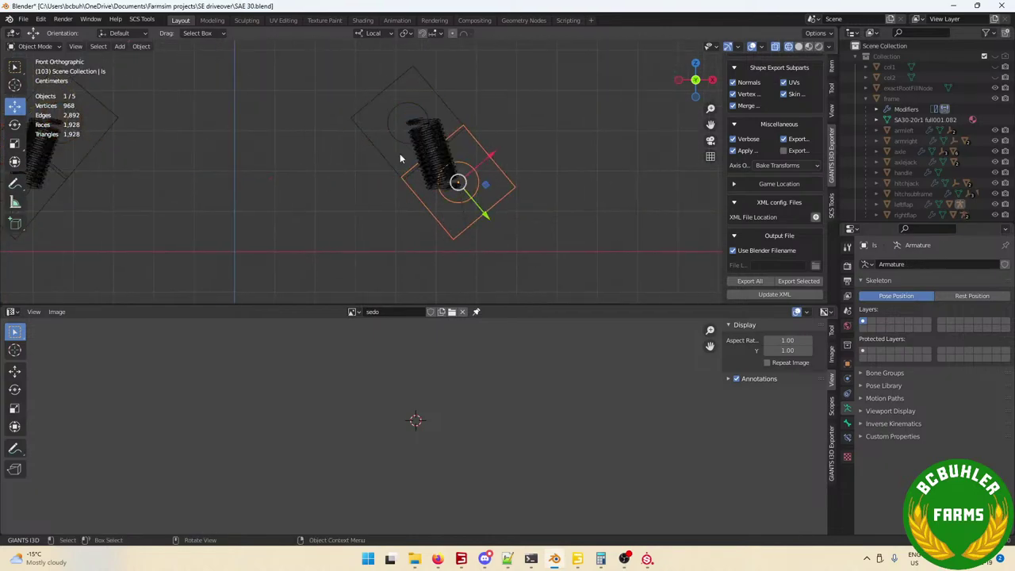
click(382, 162)
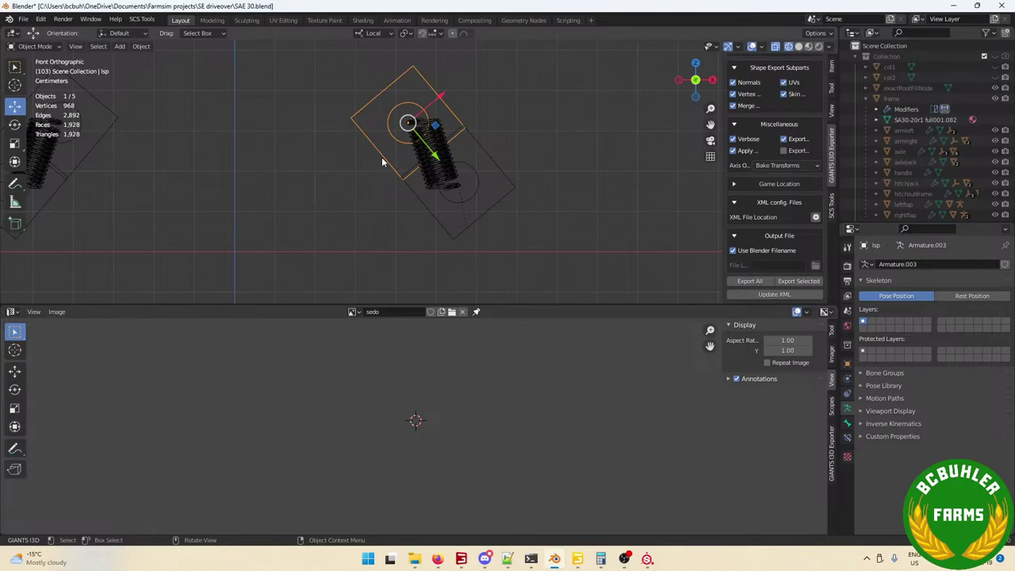
scroll(382, 158, up, 4)
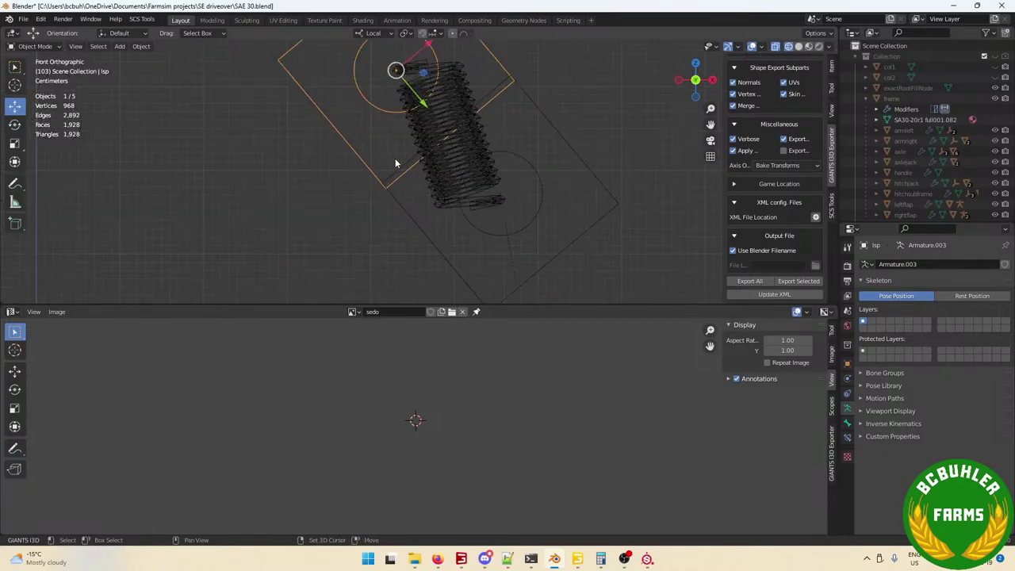
shift+middle_drag(394, 160, 333, 238)
scroll(332, 238, up, 4)
scroll(332, 238, down, 4)
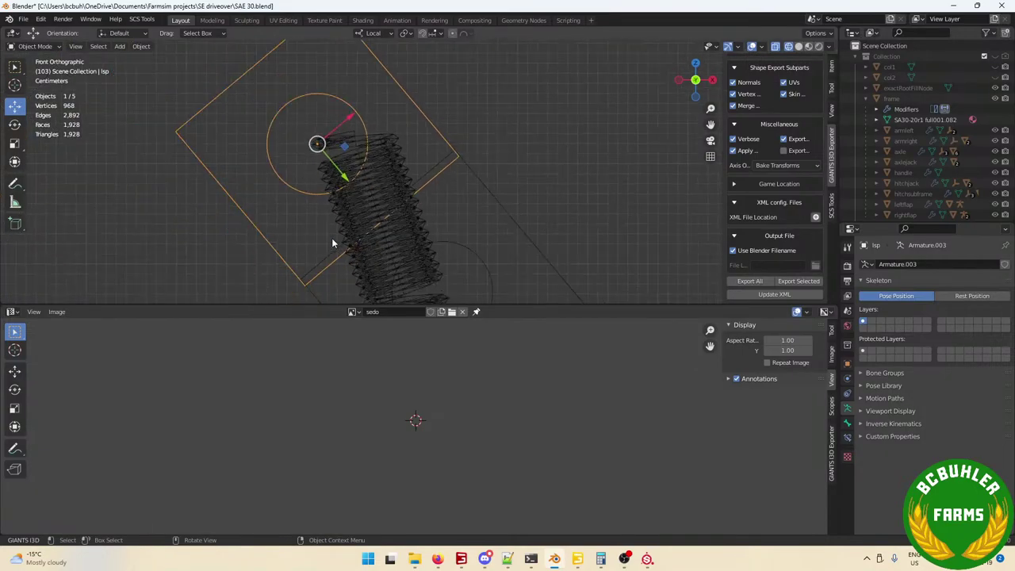
click(832, 67)
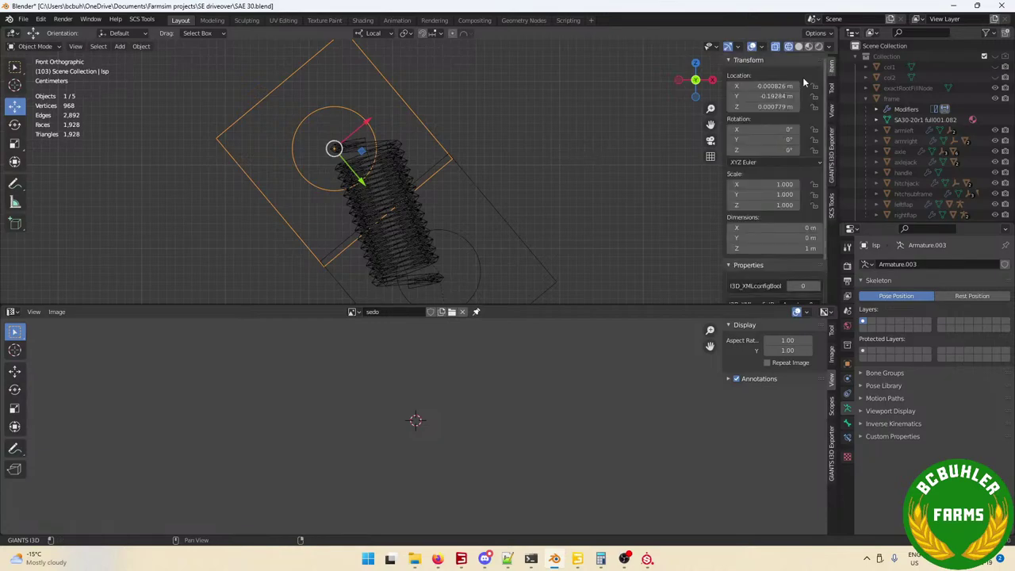
click(759, 86)
text(0)
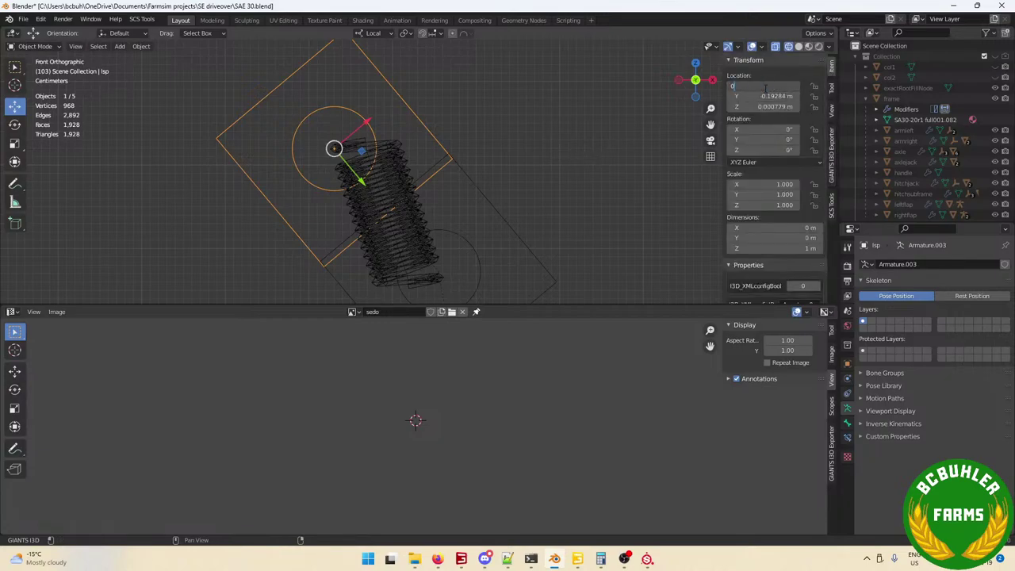
key(Return)
click(773, 107)
text(0)
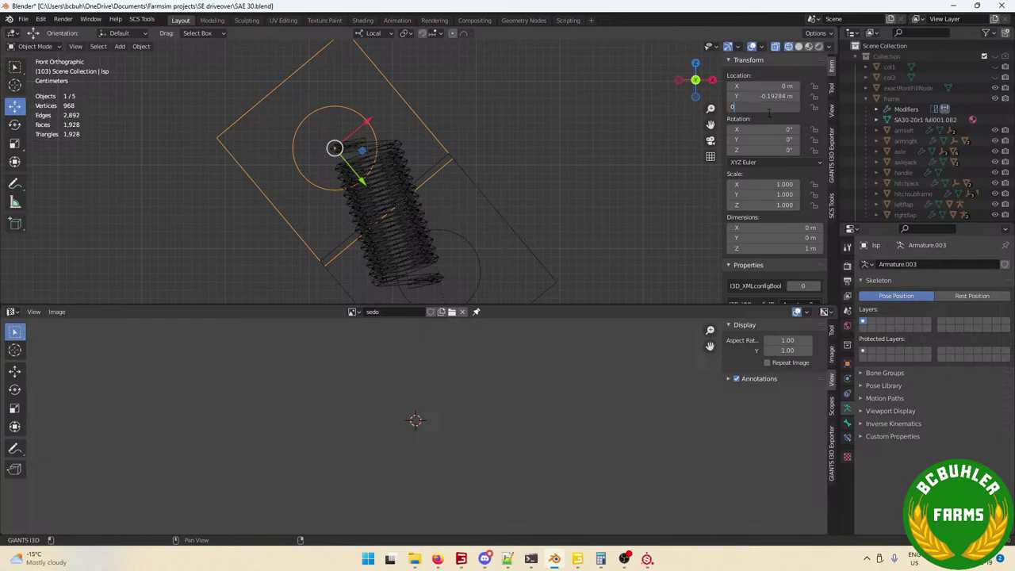
key(Return)
Set the rsp armature's X and Z locations to 0 m
scroll(274, 165, down, 3)
shift+middle_drag(275, 165, 347, 130)
scroll(229, 140, down, 2)
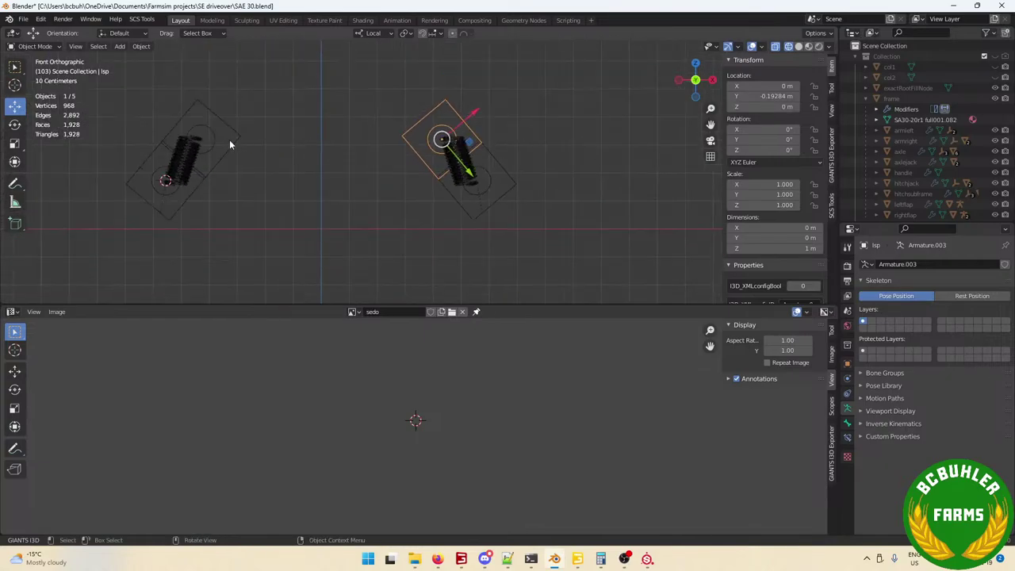
click(235, 138)
click(763, 86)
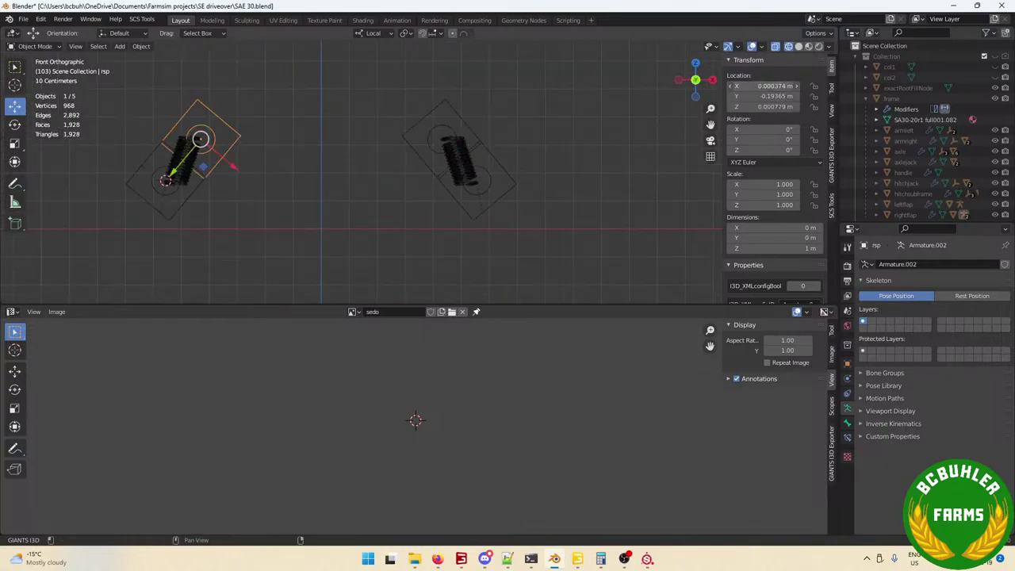
text(0)
key(Return)
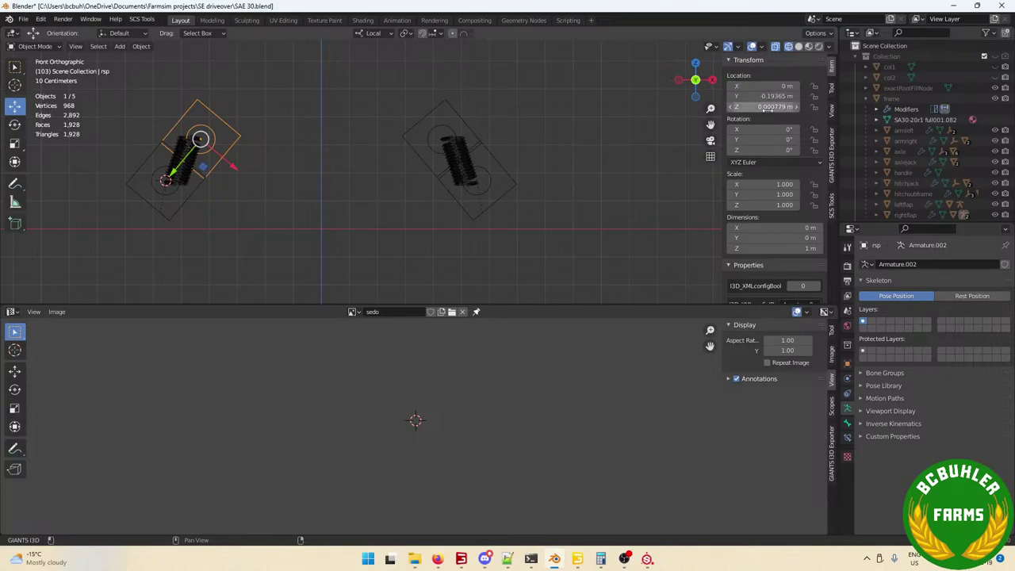
click(766, 106)
text(0)
key(Return)
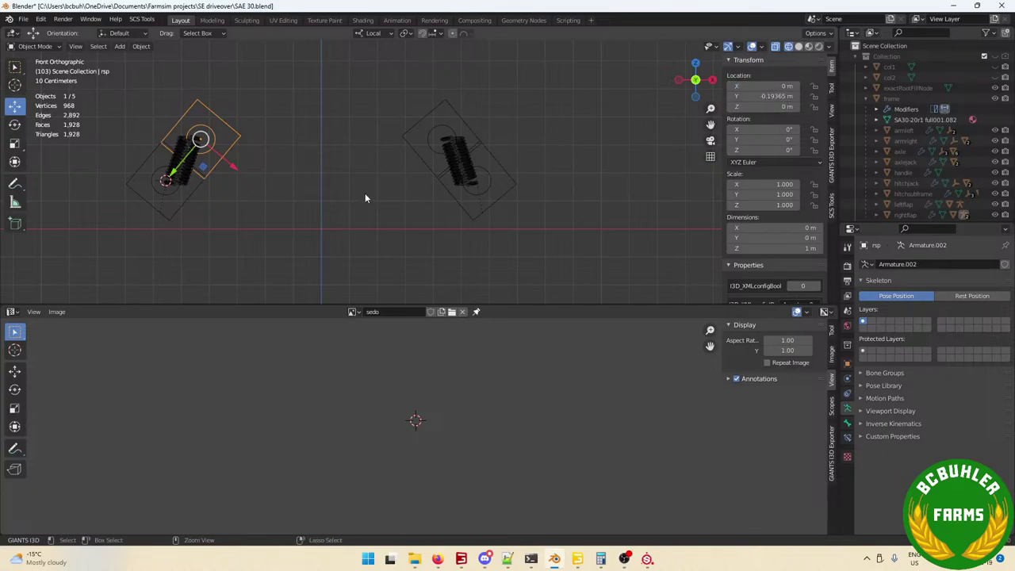
Save SAE 30.blend and export all the springs and armatures as a selection with the GIANTS I3D Exporter
key(ctrl+s)
key(a)
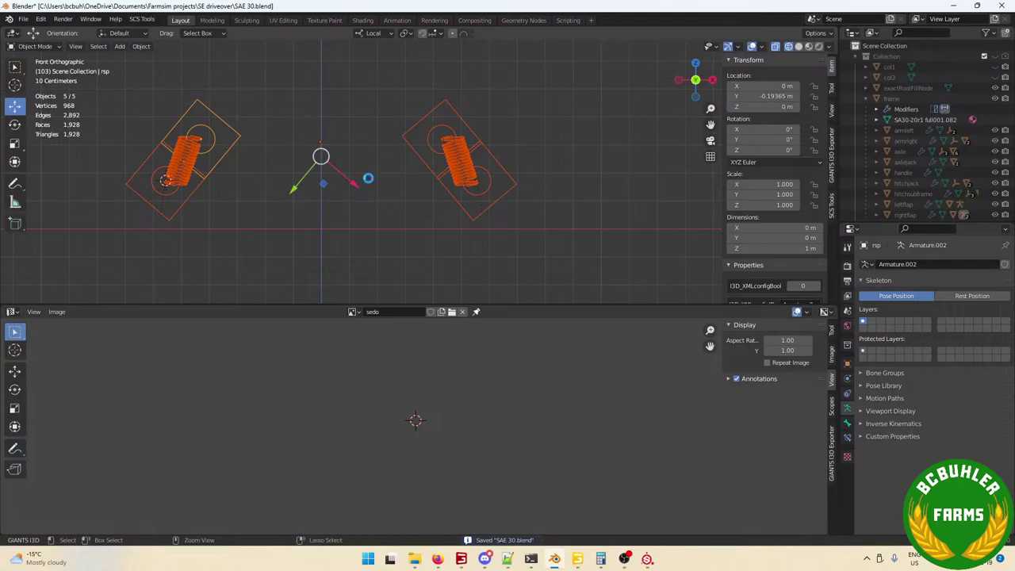
scroll(368, 183, up, 1)
scroll(368, 183, up, 1)
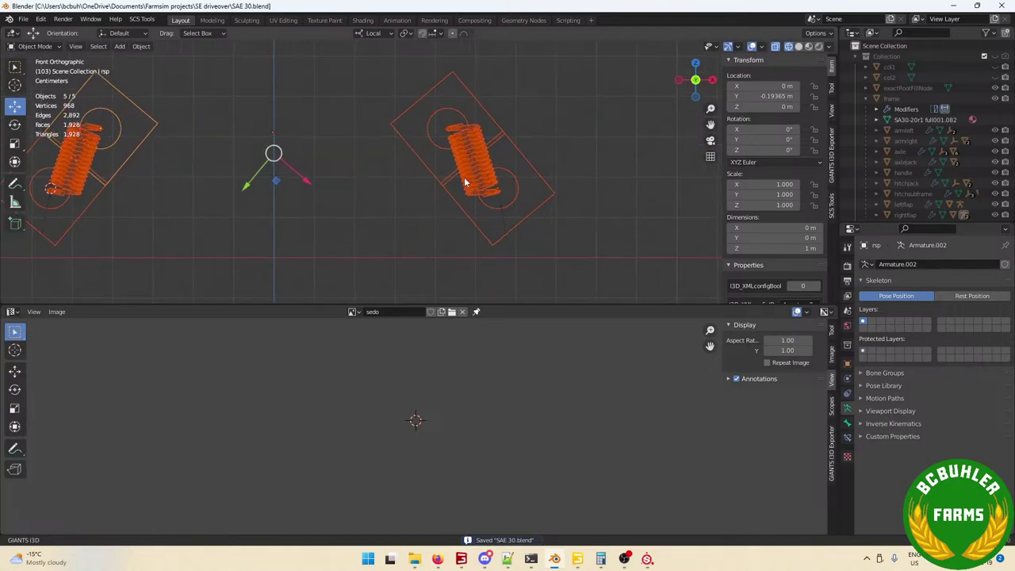
shift+middle_drag(464, 177, 474, 223)
scroll(473, 222, up, 3)
scroll(473, 223, down, 3)
shift+middle_drag(367, 229, 447, 187)
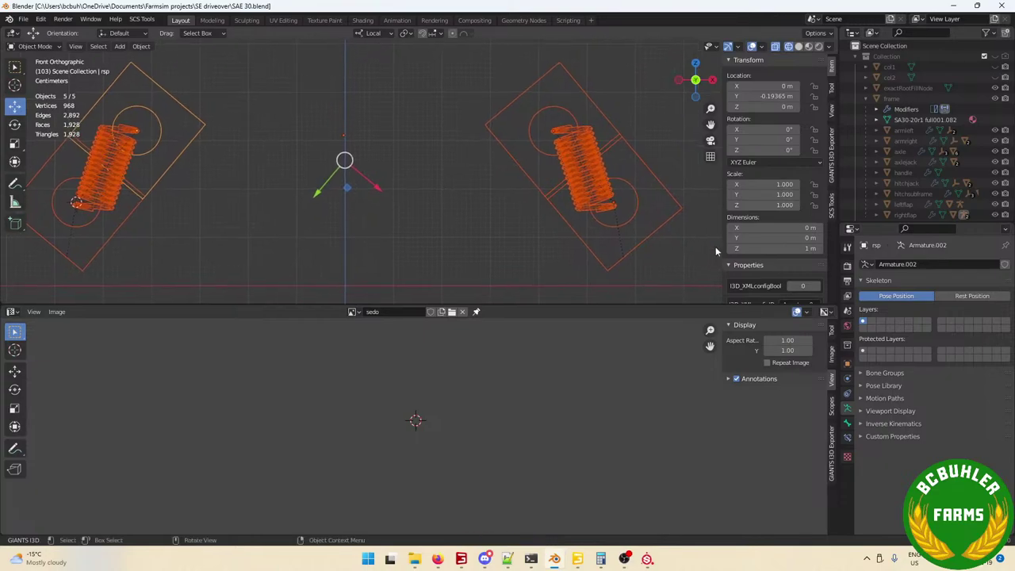
click(832, 162)
scroll(796, 238, down, 5)
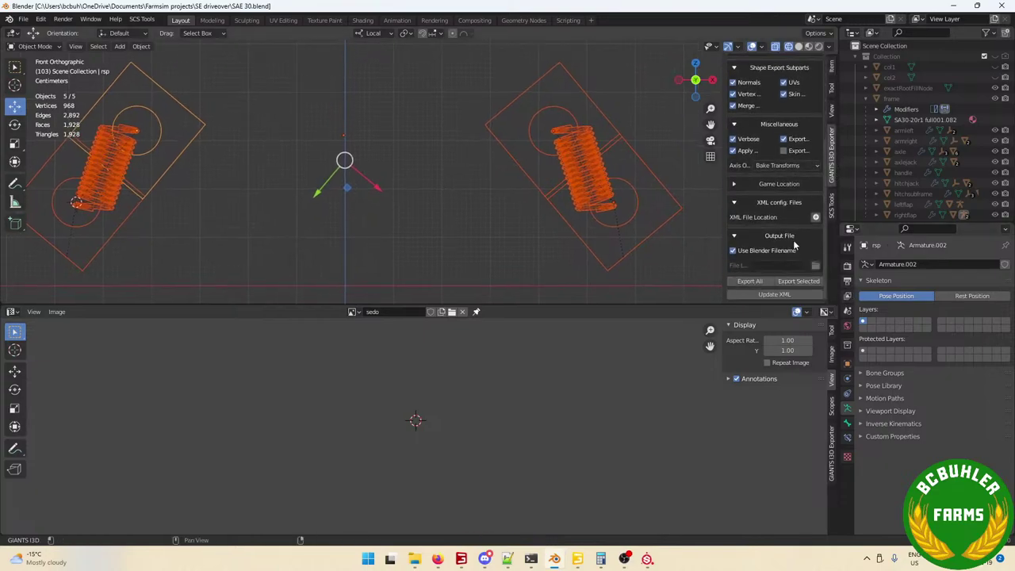
click(808, 282)
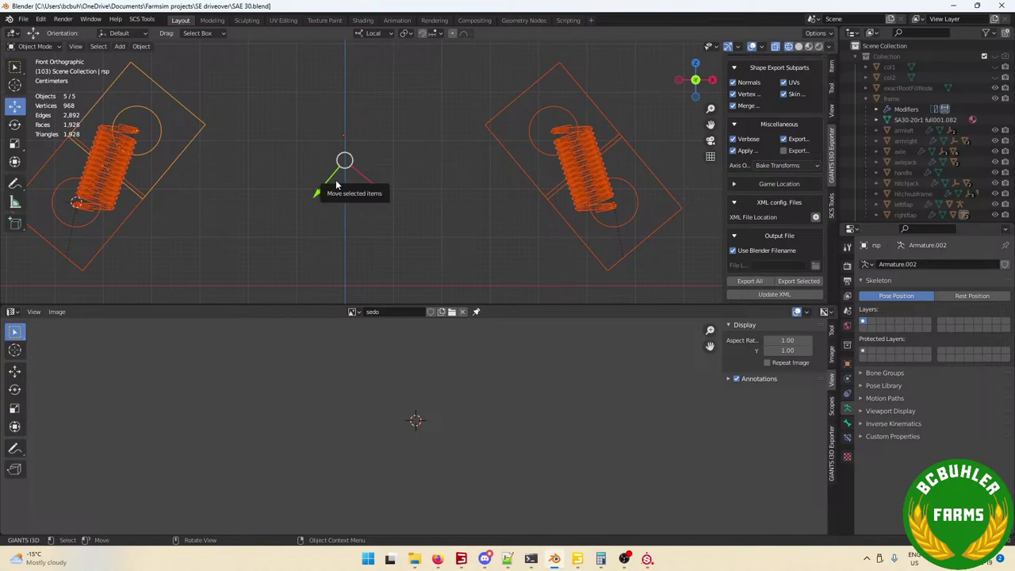
View the armature bones in Edit Mode, return to Object Mode, save SAE 30.blend and switch to GIANTS Editor
scroll(374, 141, down, 6)
middle_drag(422, 146, 366, 174)
scroll(366, 175, up, 4)
key(Tab)
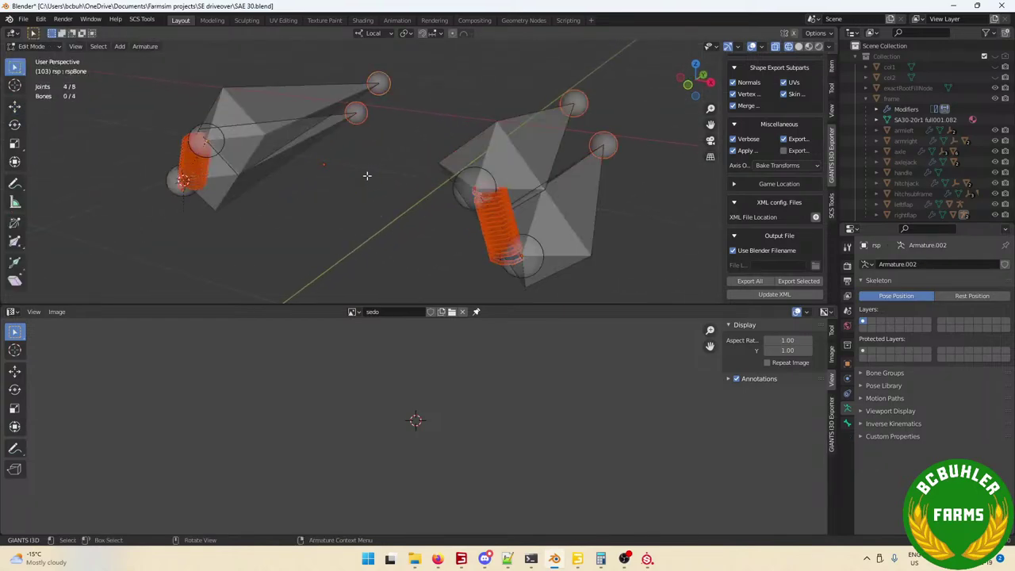
key(ctrl+s)
key(Tab)
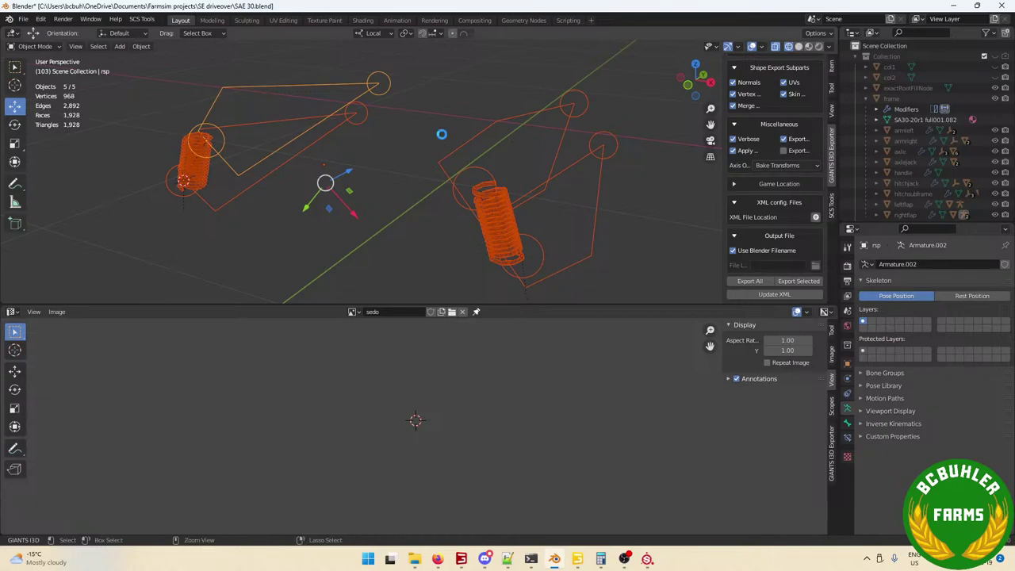
key(ctrl+s)
click(582, 561)
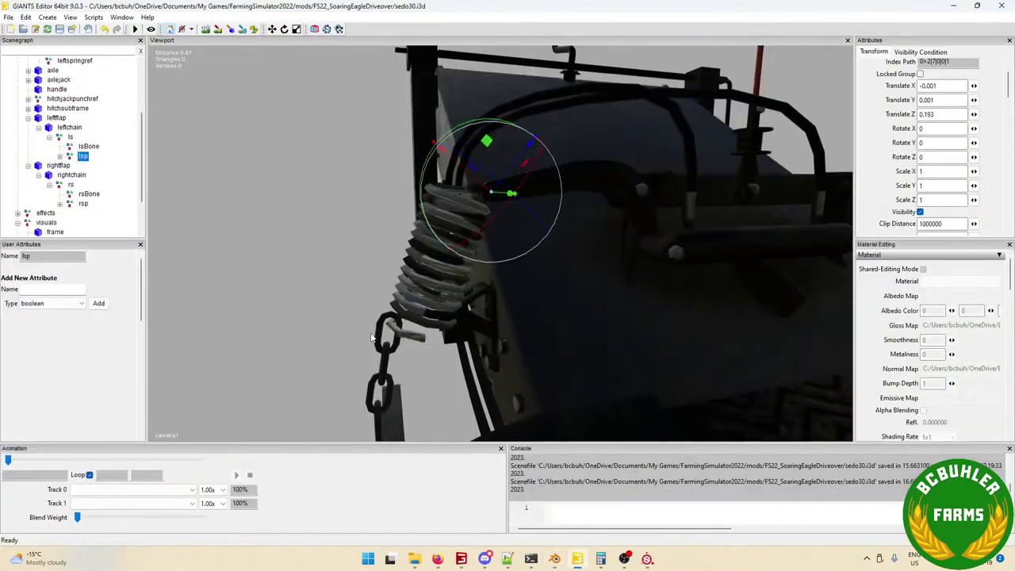
click(9, 17)
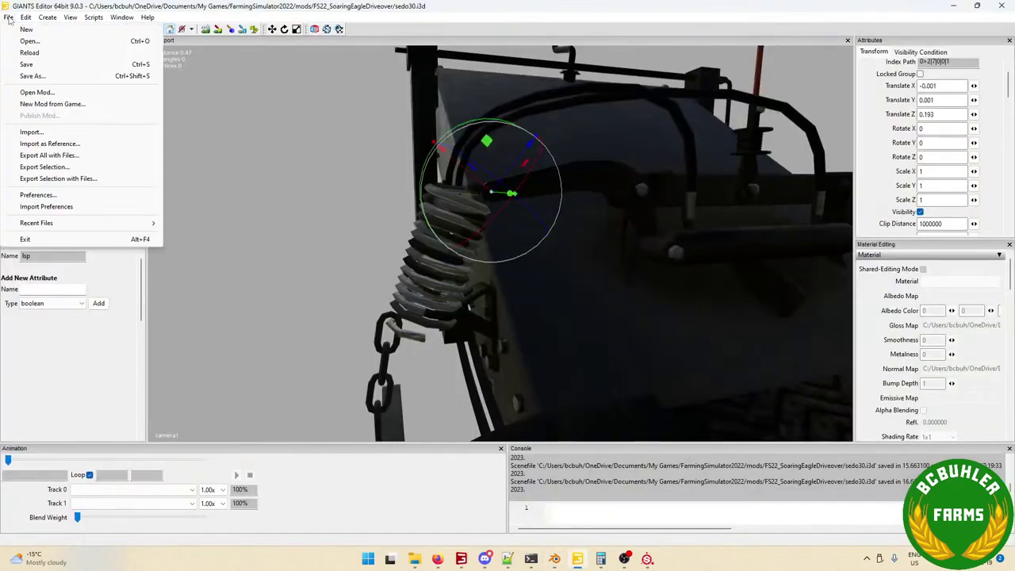
click(46, 177)
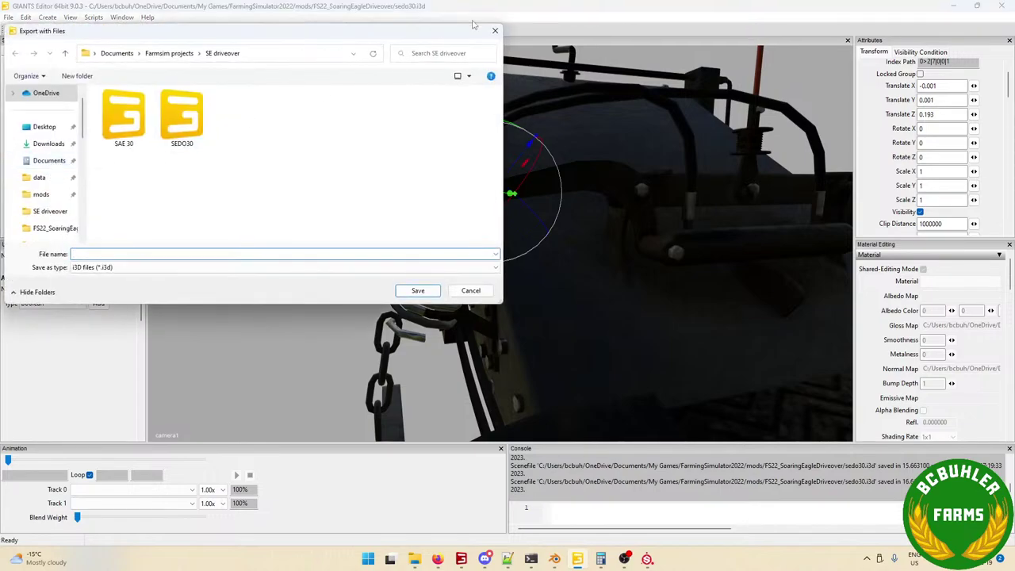
click(486, 35)
Import SAE 30.i3d from the SE driveover folder into sedo30.i3d
click(8, 17)
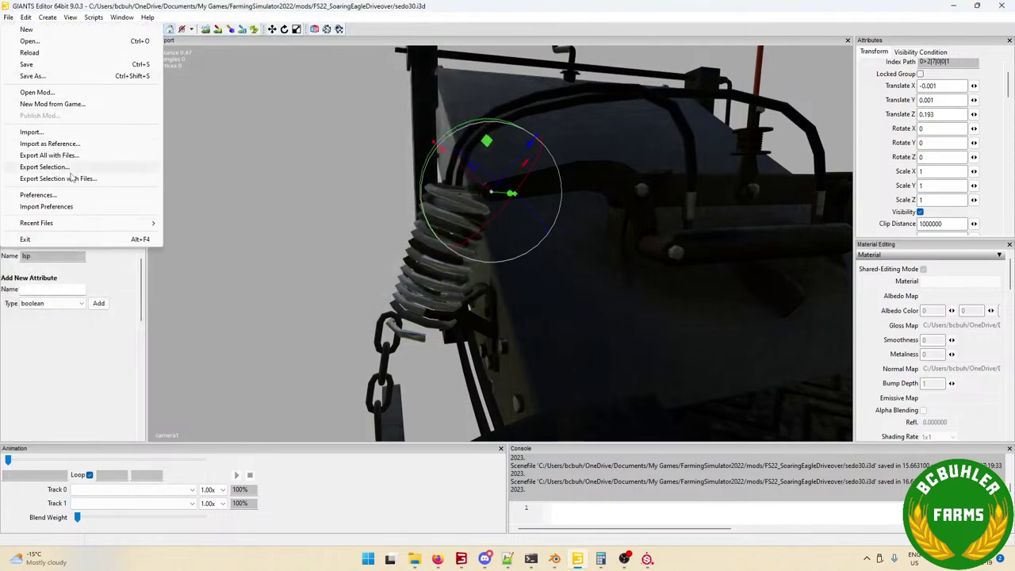
click(35, 131)
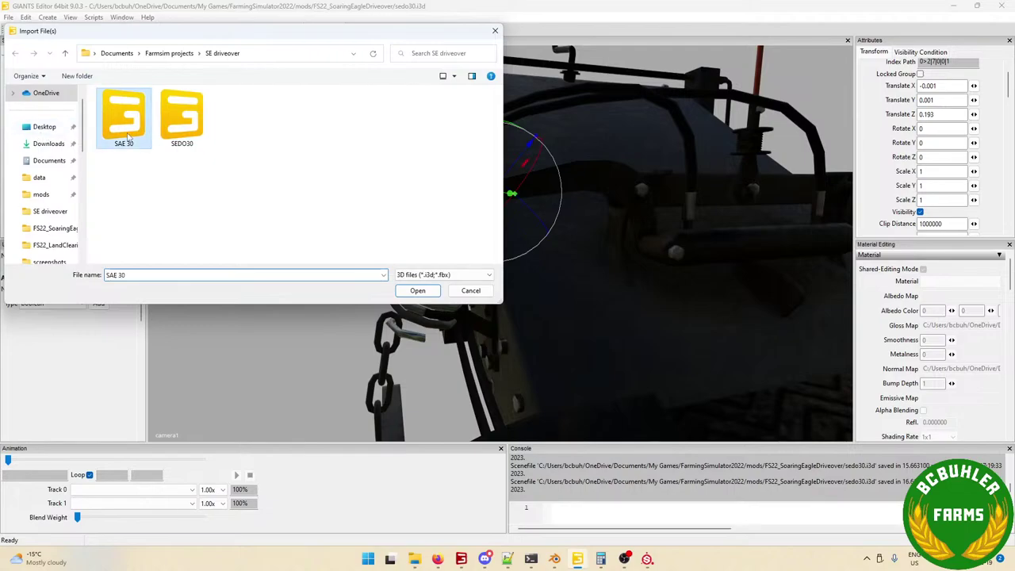
double_click(127, 137)
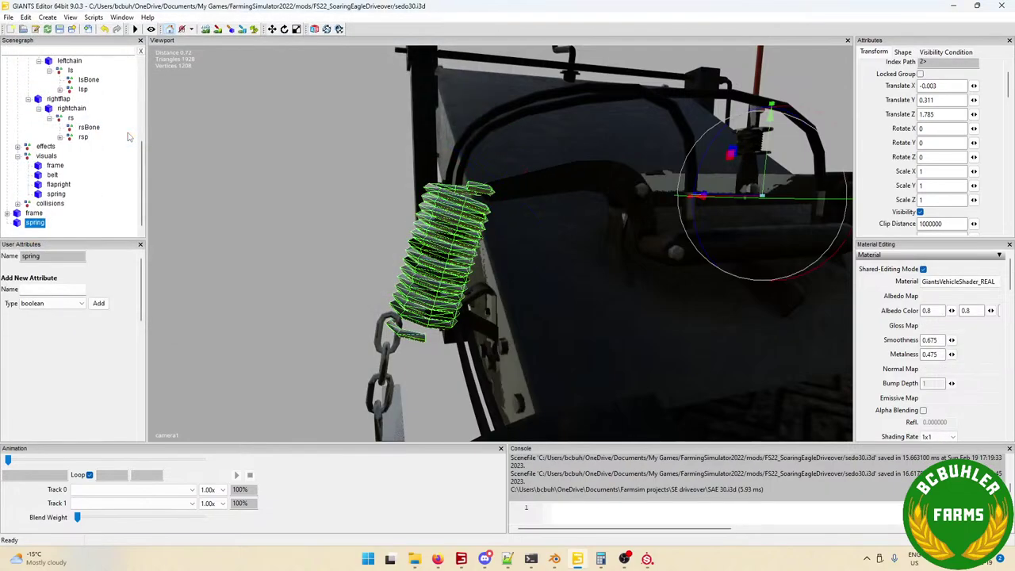
Move the imported spring mesh into the visuals group and delete the old spring there
key(Delete)
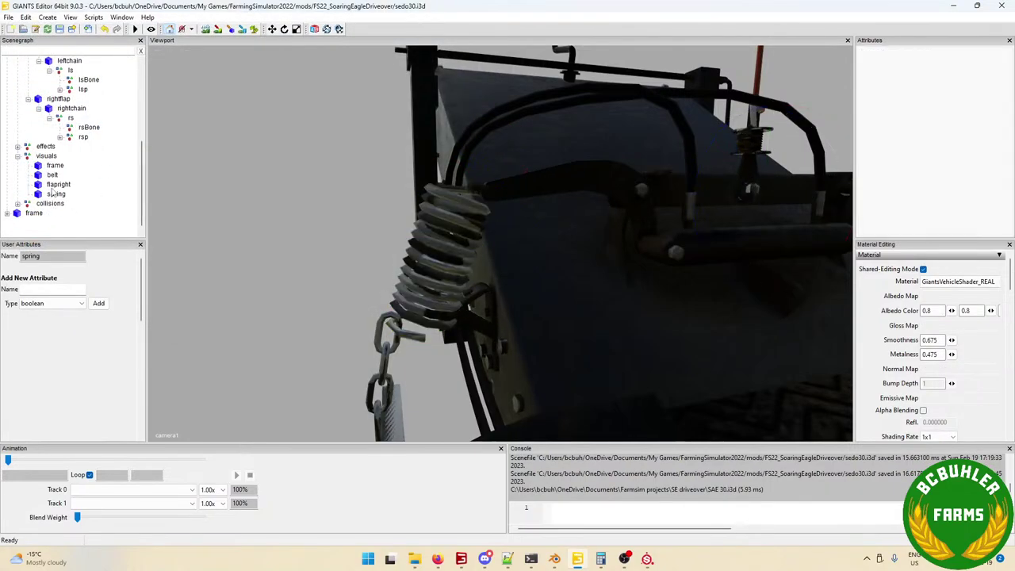
click(46, 157)
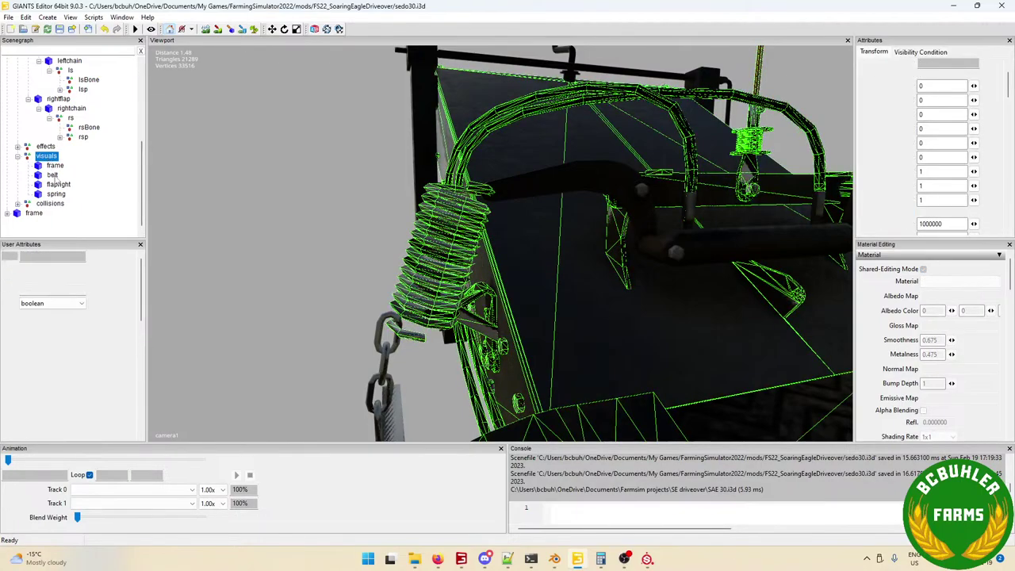
key(ctrl+v)
click(57, 194)
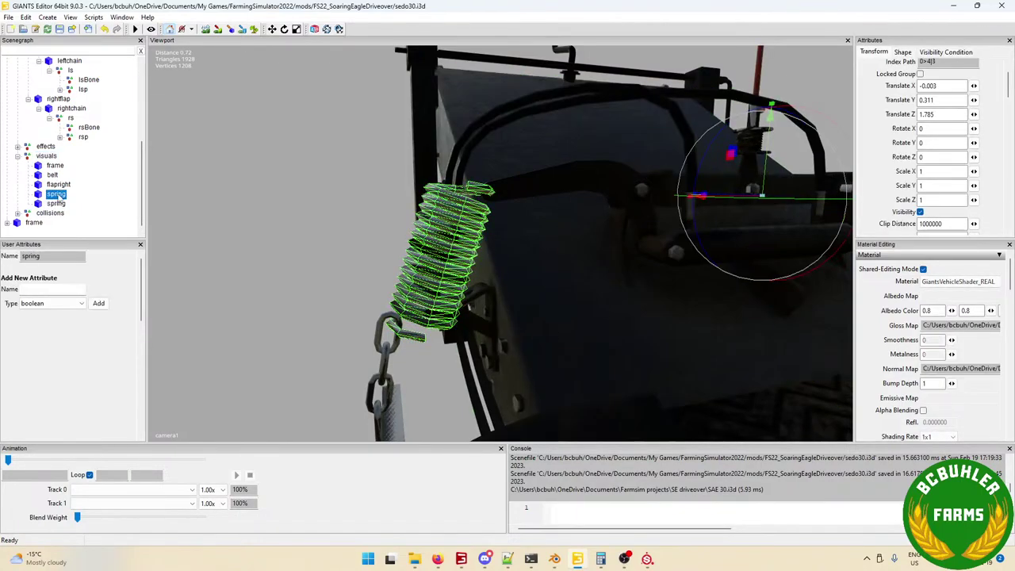
key(Delete)
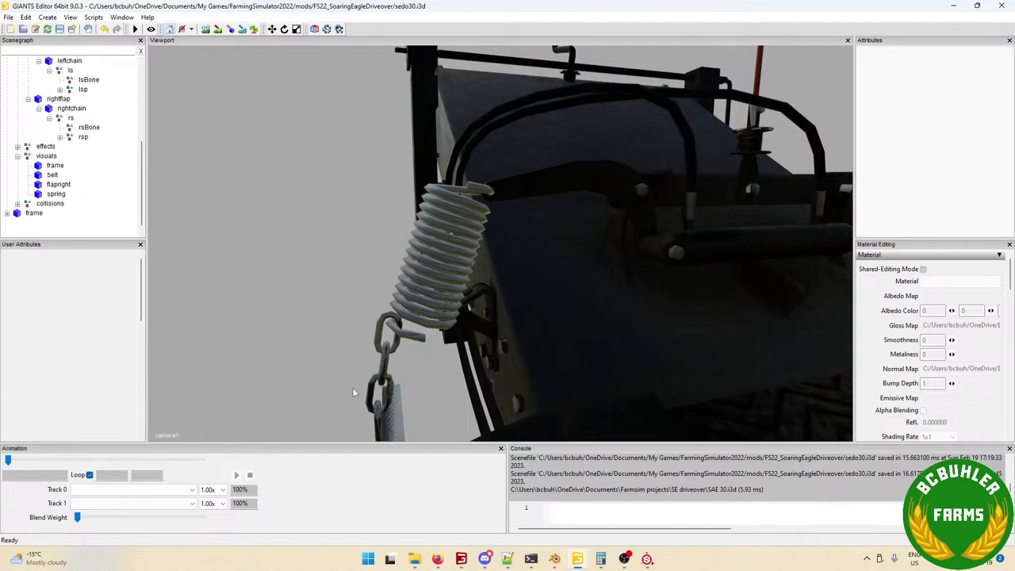
Move the imported ls spring armature under the original leftchain and delete the old ls armature there
click(386, 374)
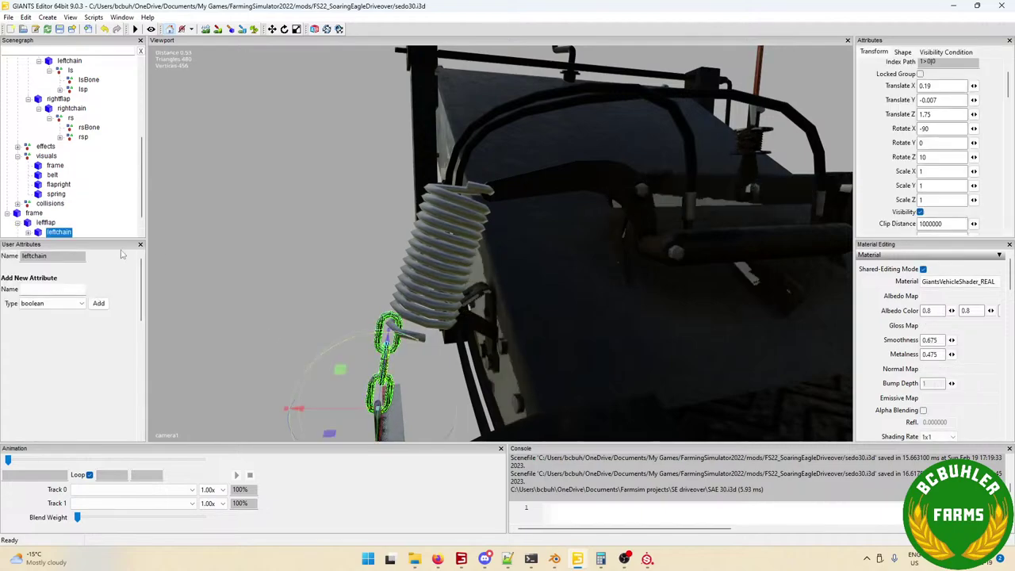
click(28, 204)
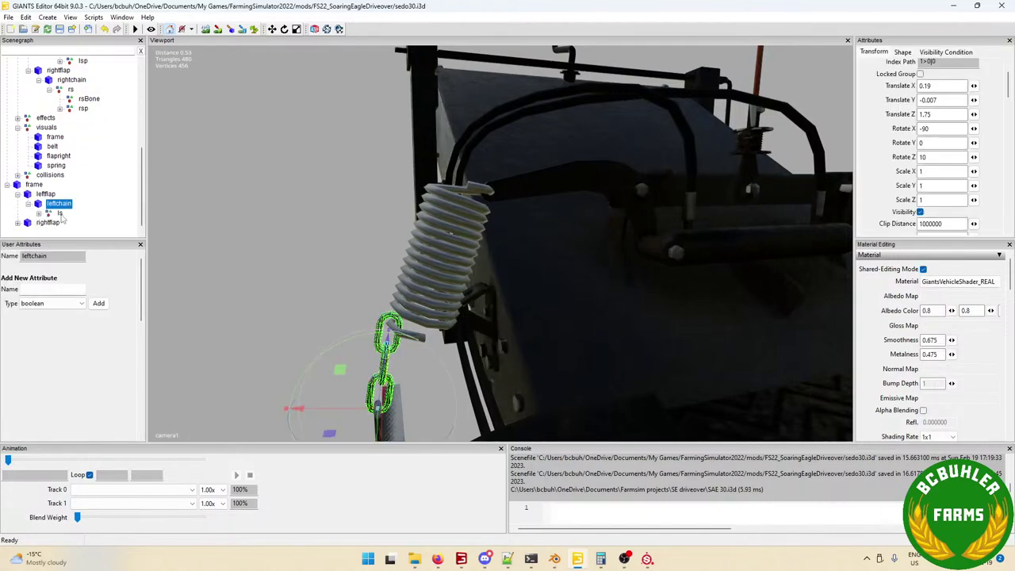
click(62, 214)
key(Delete)
scroll(75, 139, up, 3)
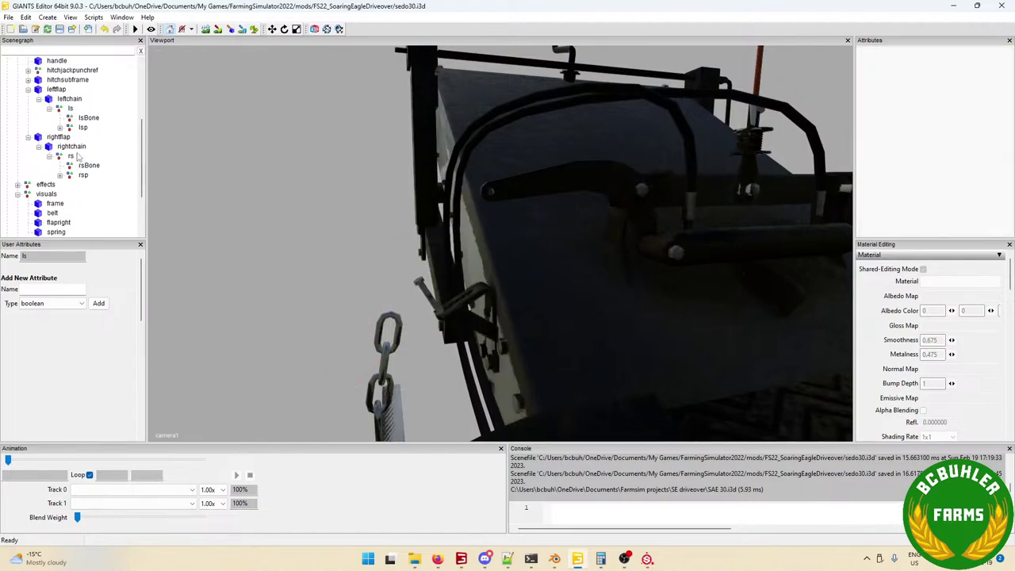
click(69, 101)
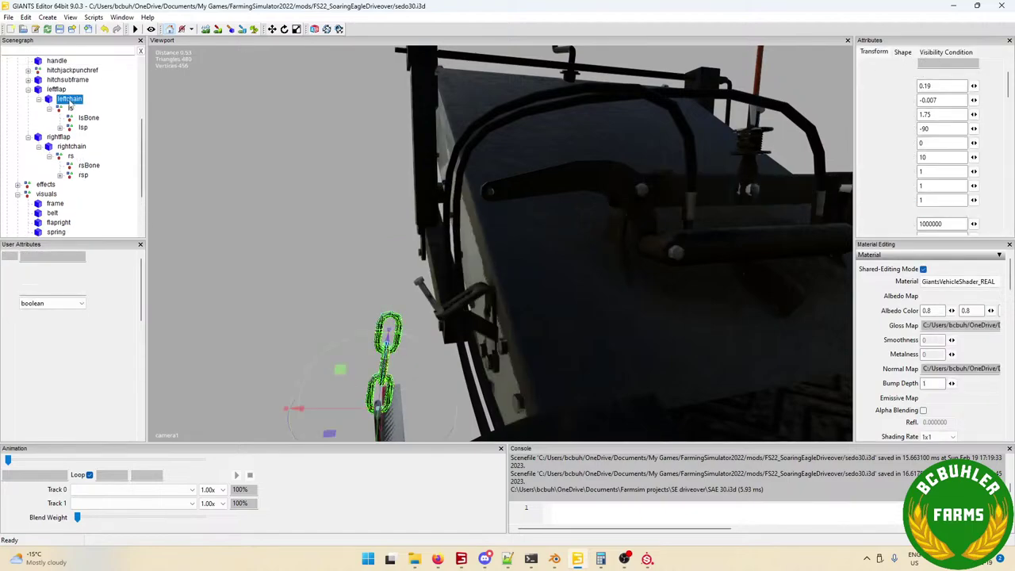
key(ctrl+z)
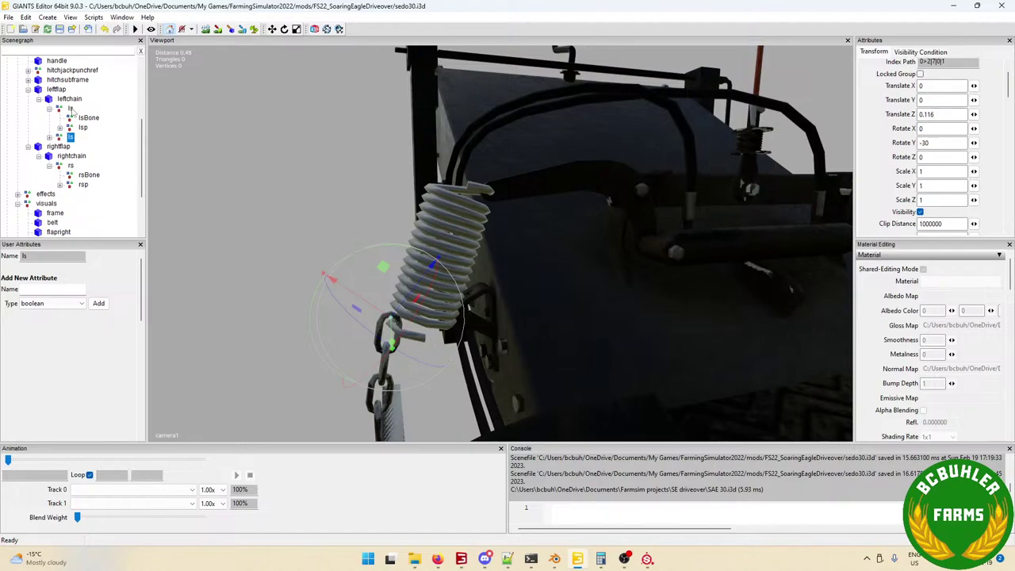
key(Delete)
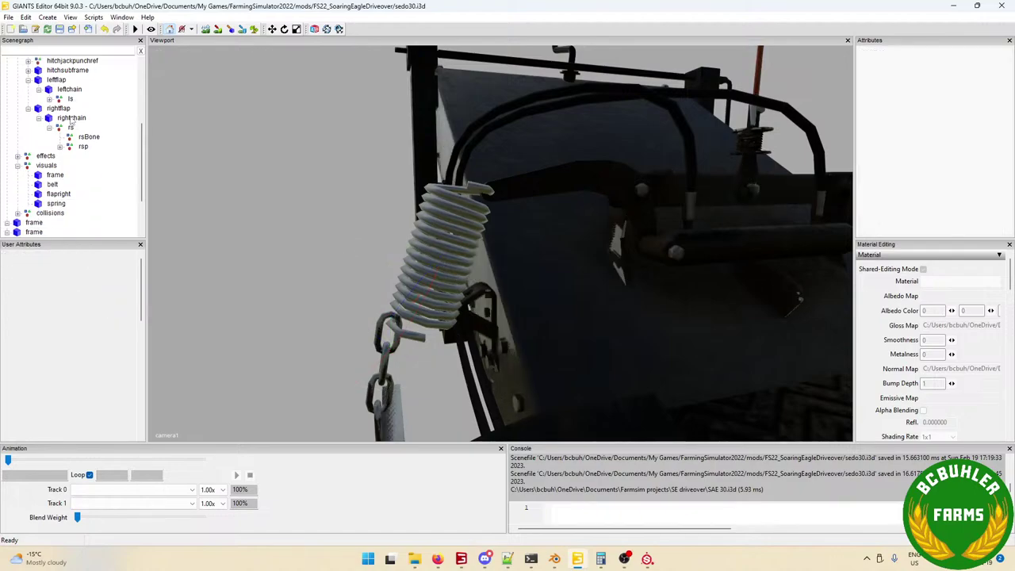
Move the imported rs spring armature under the original rightchain and delete the old rs armature there
scroll(48, 159, down, 2)
click(17, 204)
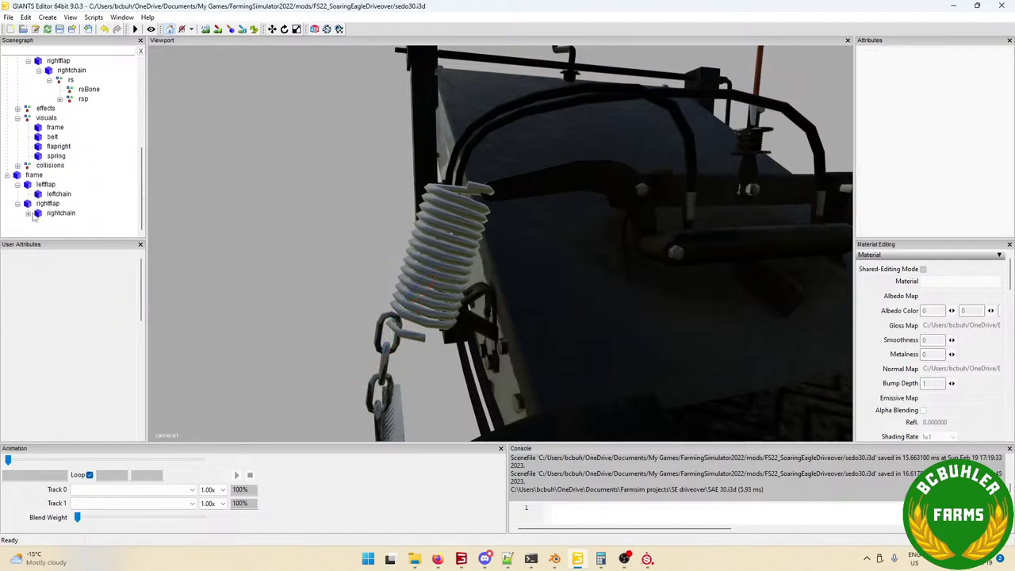
click(61, 222)
key(Delete)
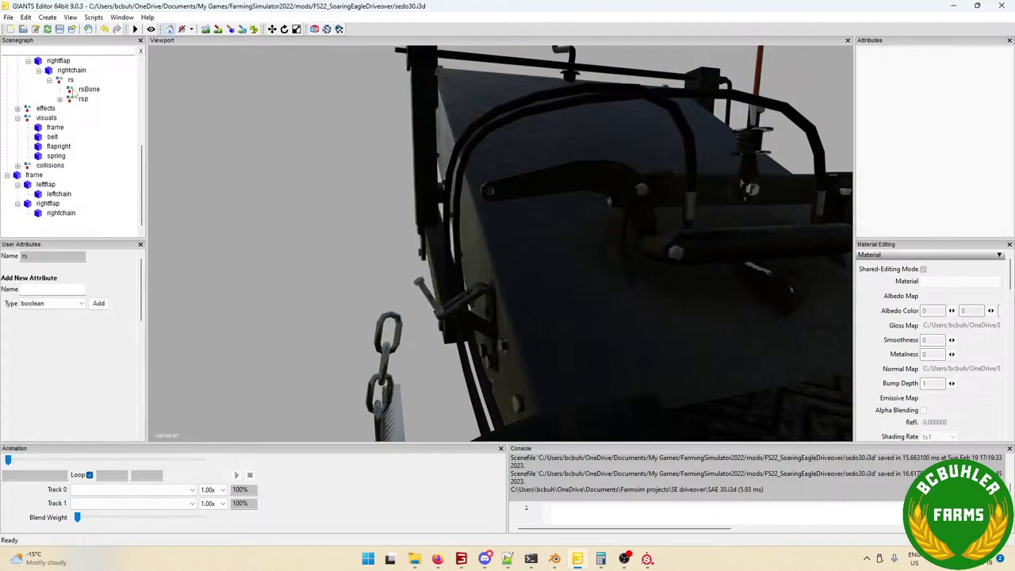
key(ctrl+z)
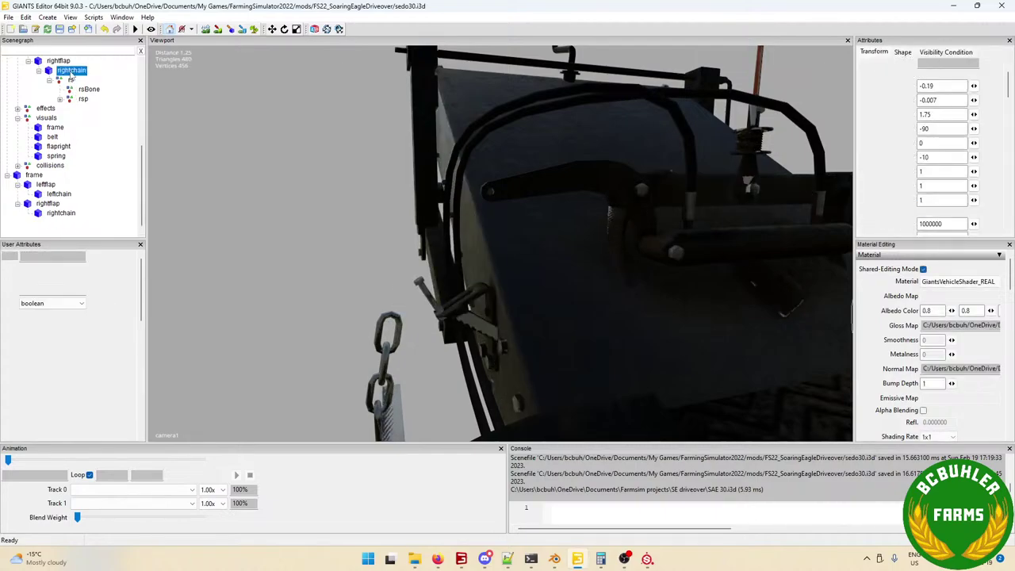
click(71, 80)
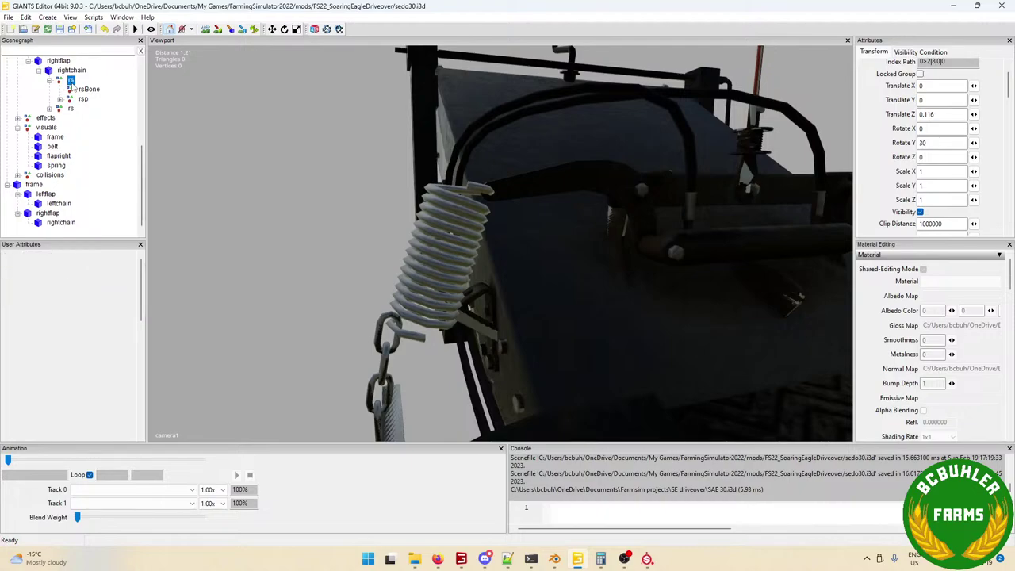
key(Delete)
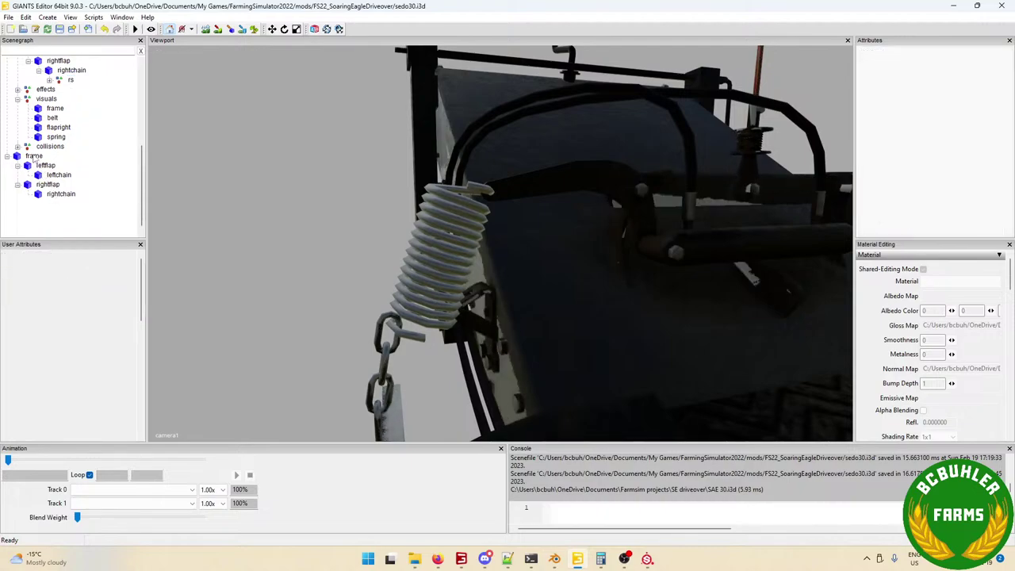
Delete the leftover imported frame hierarchy and switch to Farming Simulator to walk to the driveover
click(34, 175)
key(Delete)
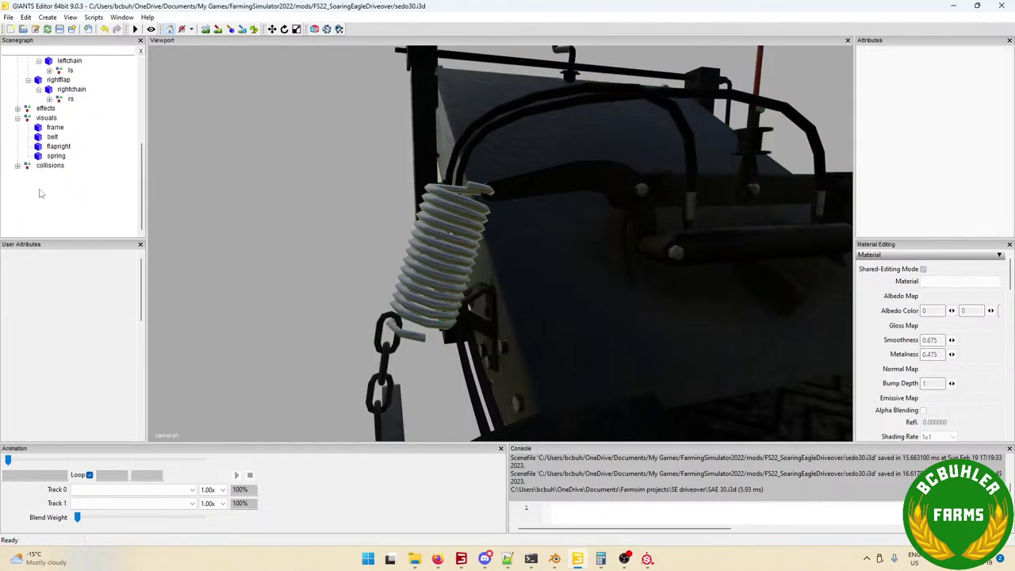
click(463, 558)
key(w)
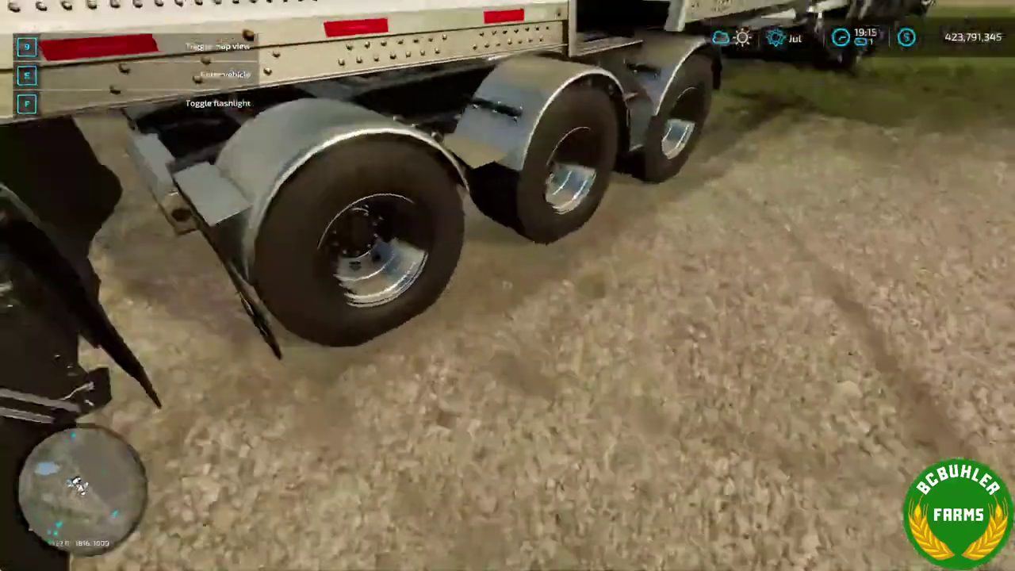
Enter the Soaring Eagle TL 12-39 conveyor, reload the vehicle through the developer controls and start its engine
key(e)
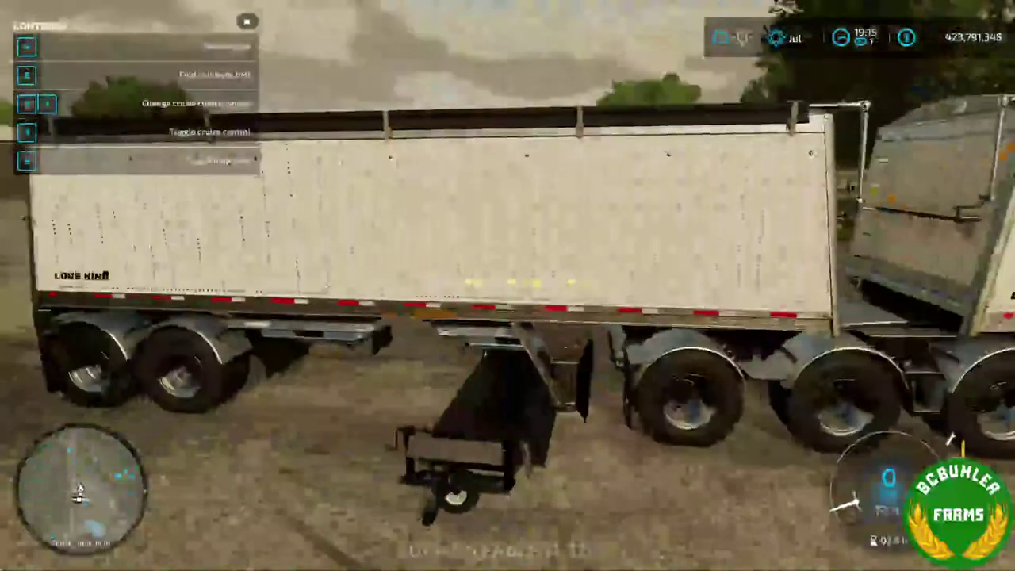
key(F9)
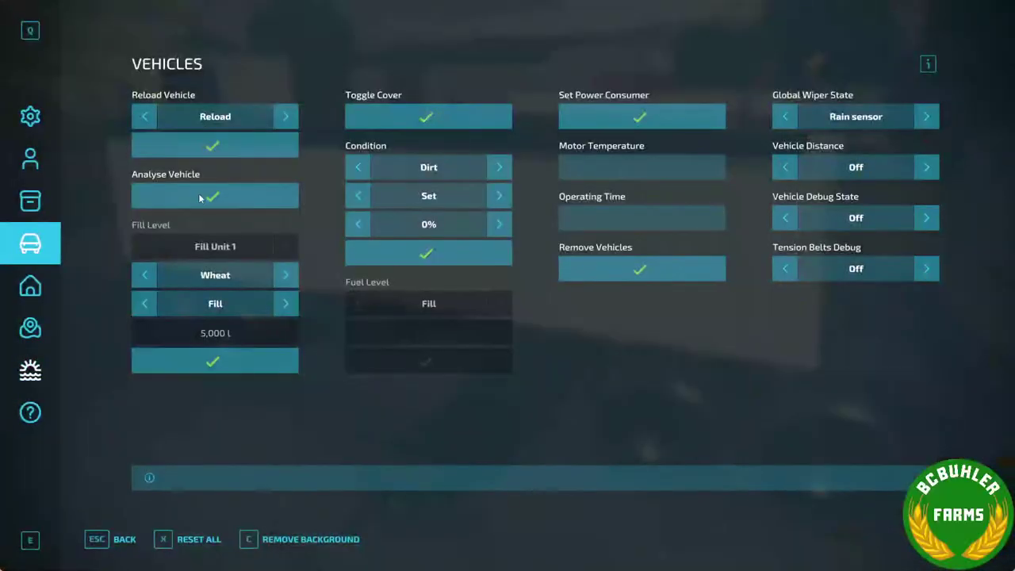
click(261, 143)
key(Escape)
key(Return)
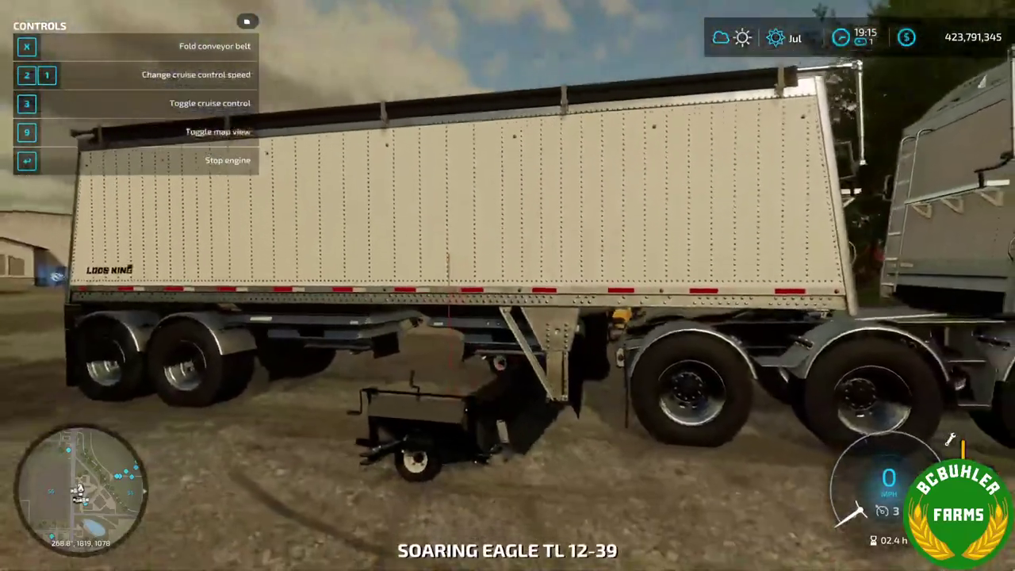
Leave the conveyor and walk around it to examine the springs, chains and side flaps at the hopper end
key(e)
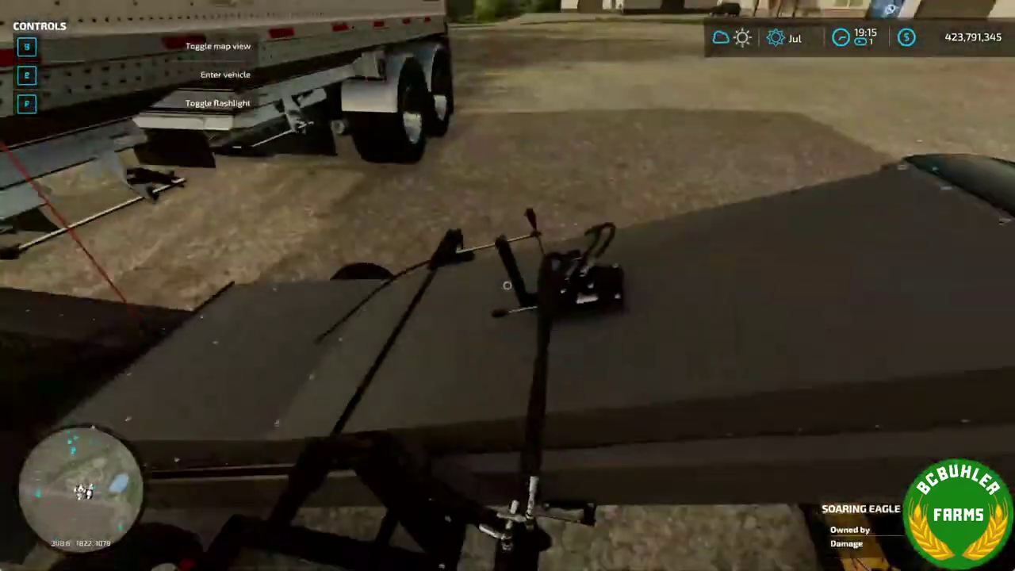
key(w)
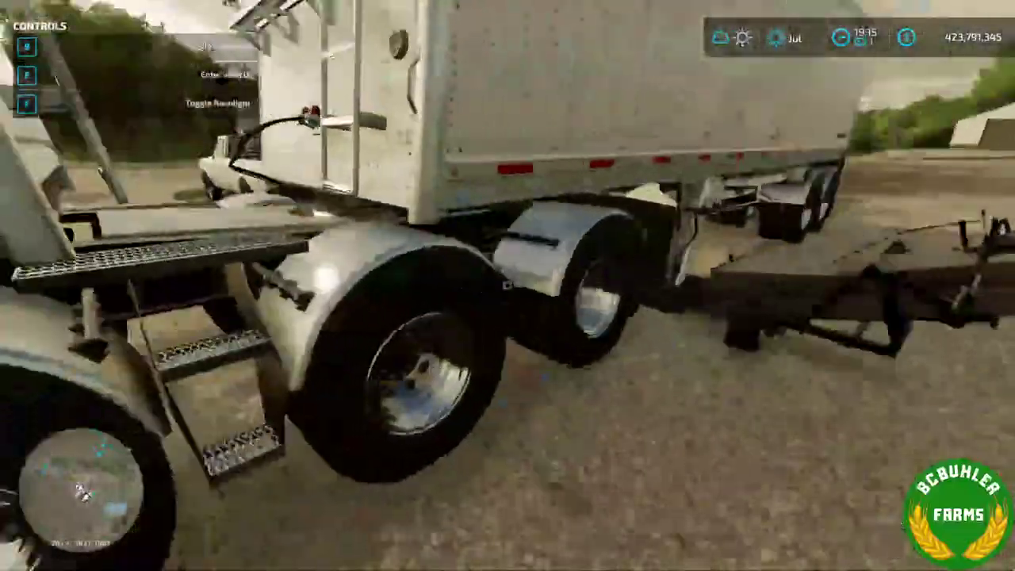
key(w)
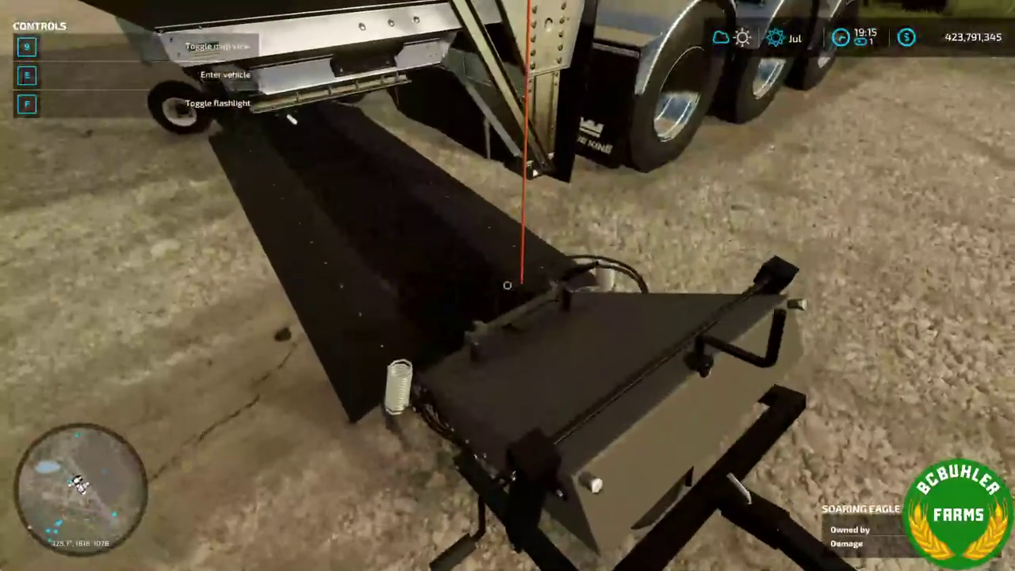
key(a)
key(d)
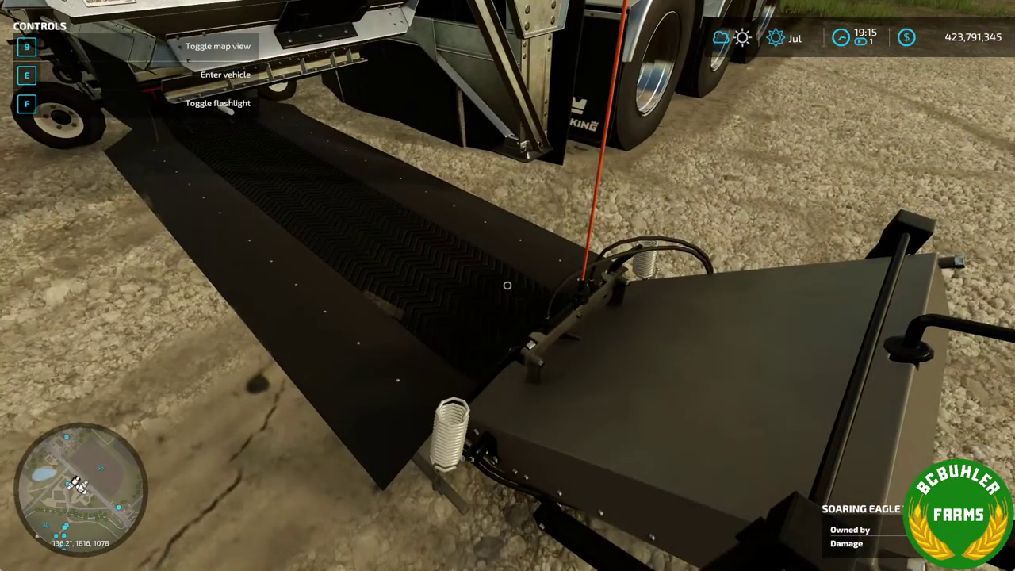
key(space)
key(d)
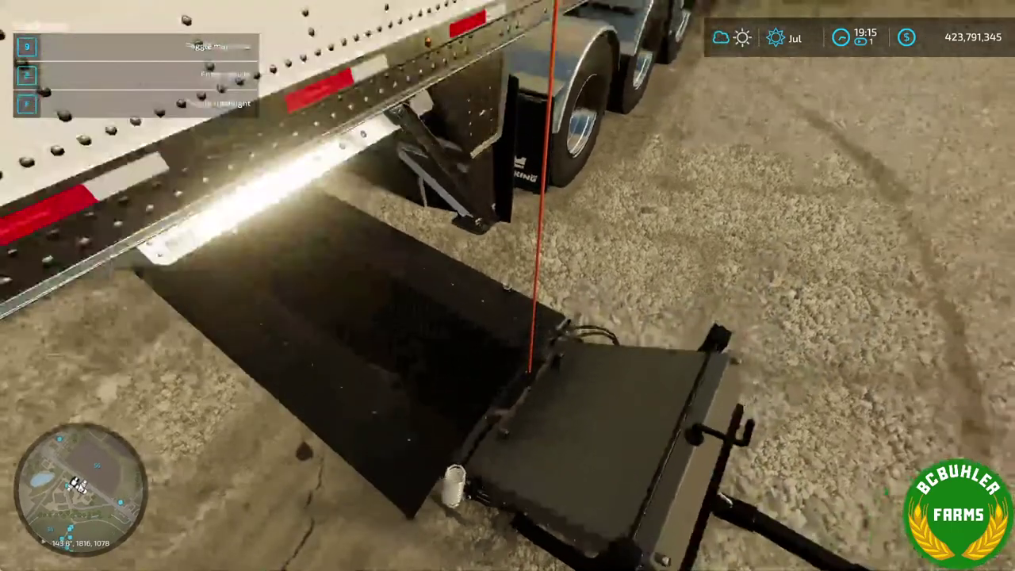
key(w)
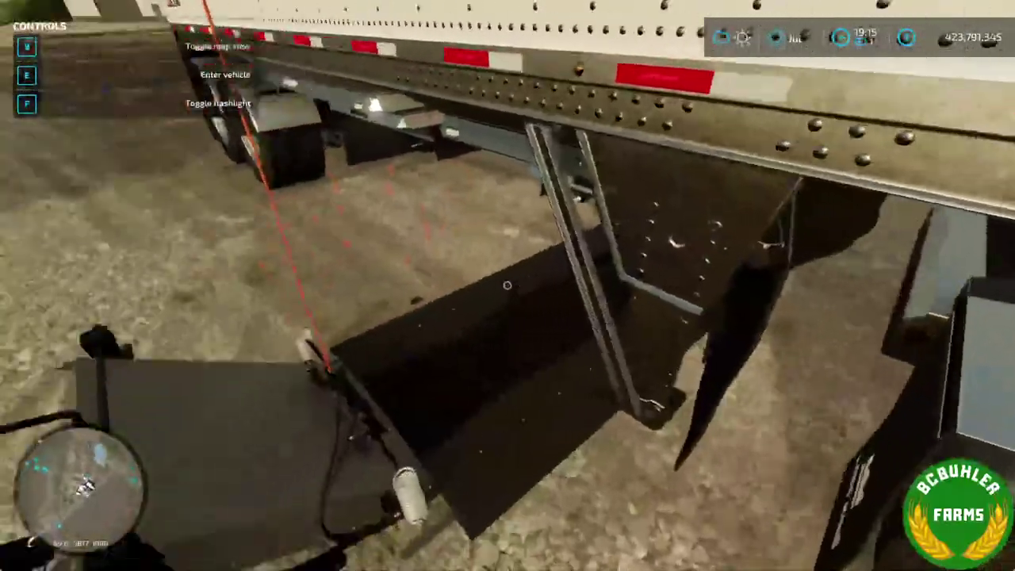
key(d)
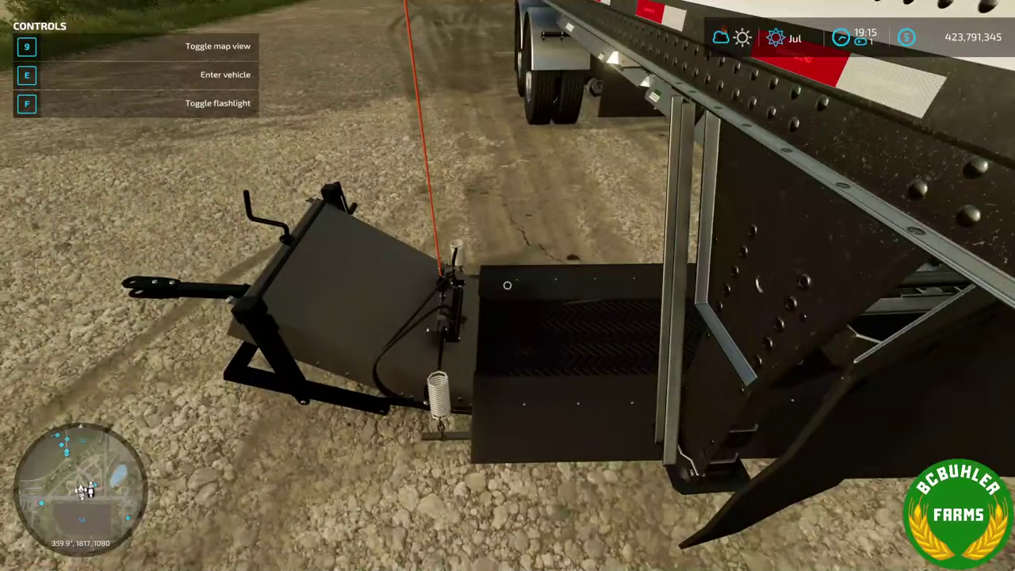
key(a)
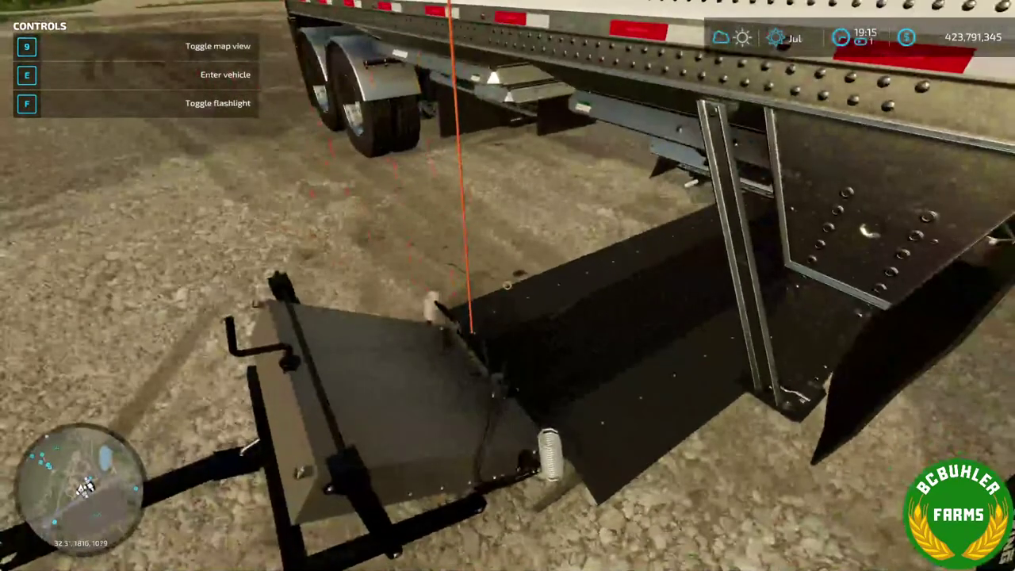
Switch to GIANTS Editor and examine the spring mesh and the rotation values of the leftchain node
key(super)
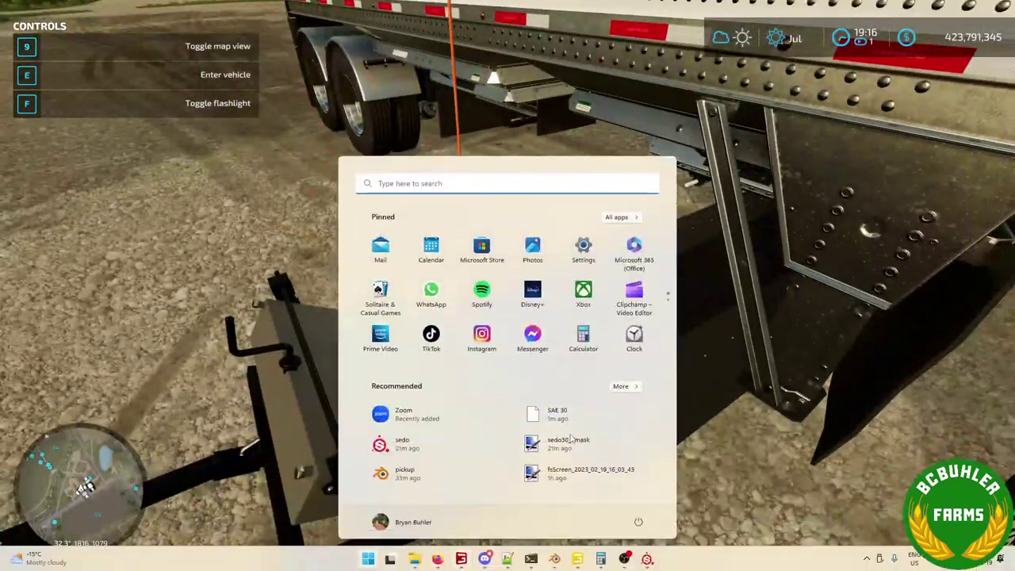
click(579, 560)
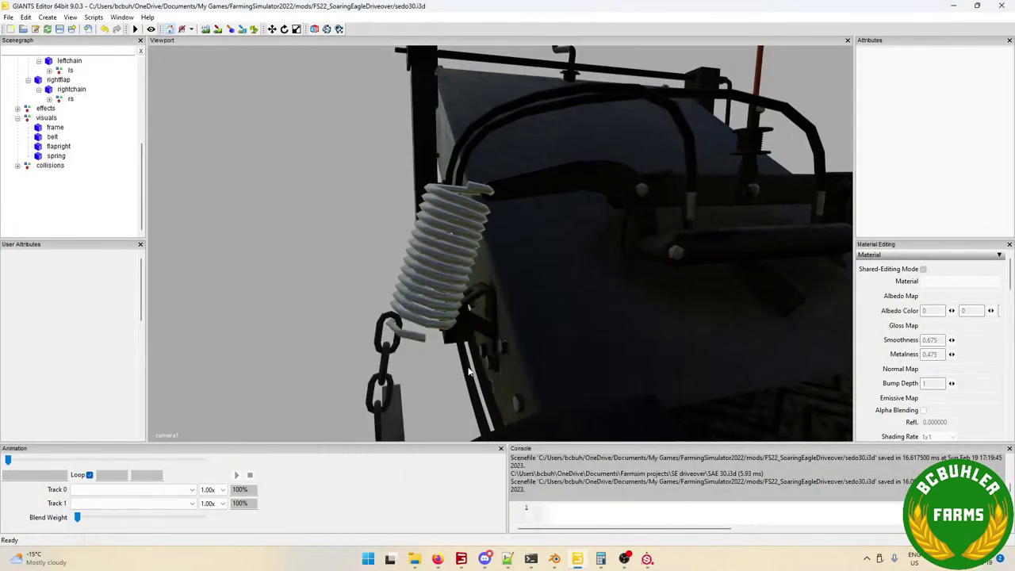
click(418, 339)
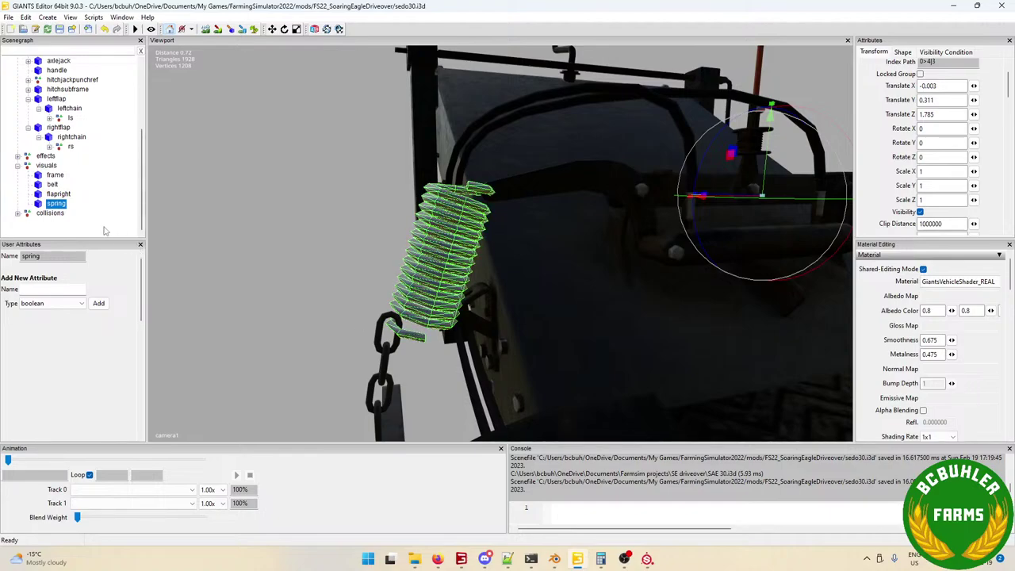
click(388, 366)
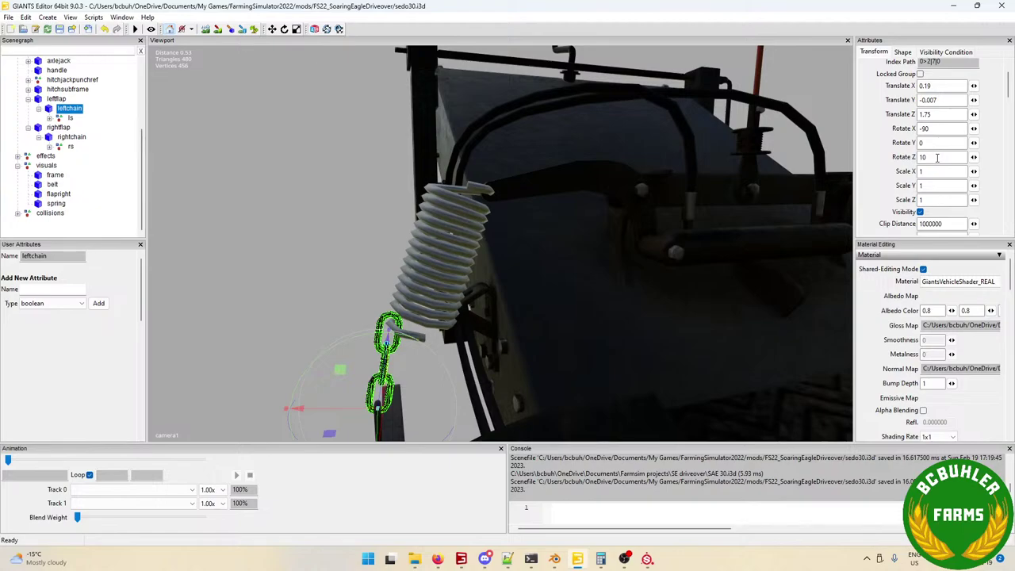
scroll(529, 214, down, 5)
scroll(524, 211, up, 5)
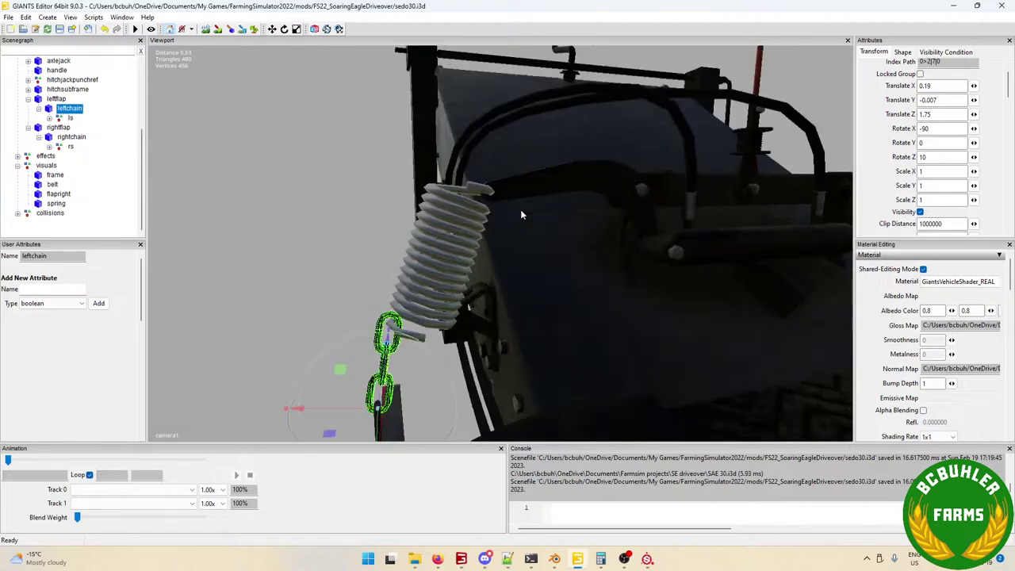
click(452, 279)
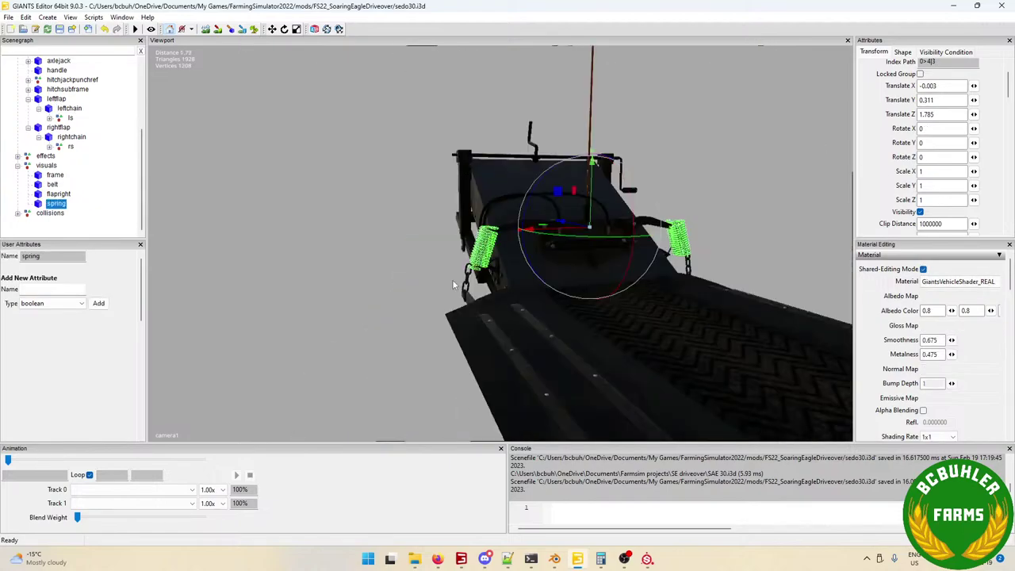
key(f)
scroll(440, 278, up, 4)
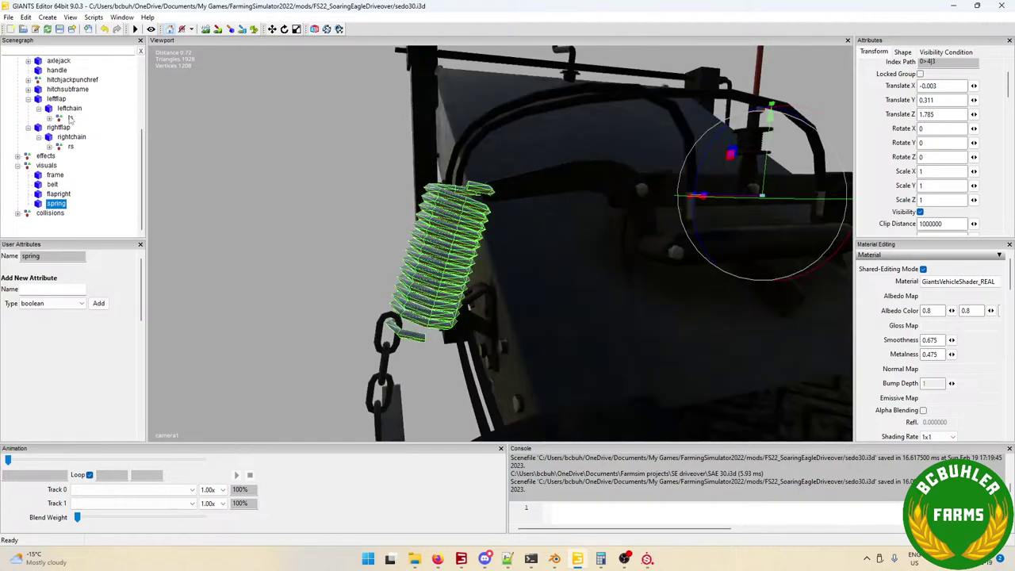
Try rotating the ls node under leftchain to about -28.5 degrees around Y, and undo the rotation
click(69, 118)
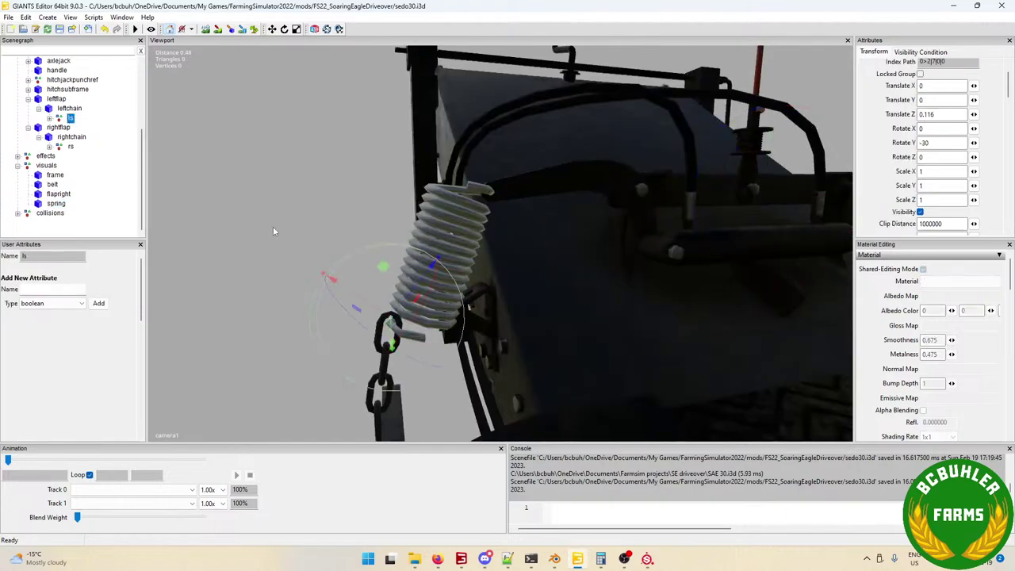
mouse_move(401, 247)
mouse_down()
mouse_move(380, 239)
mouse_move(397, 246)
mouse_up()
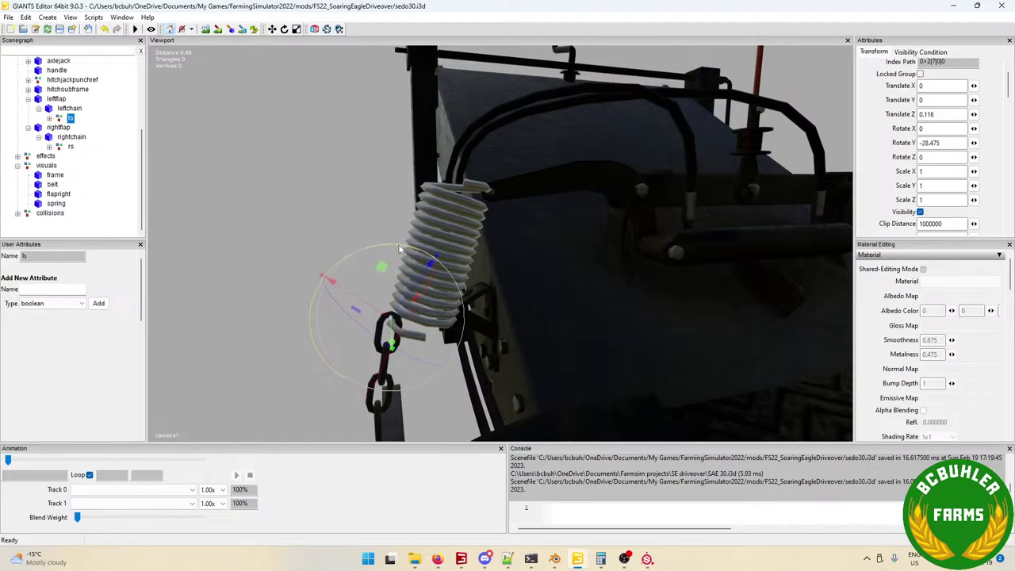
key(ctrl+z)
Expand the ls node and compare its lsp reference point with the leftspringref node under armleft
click(49, 119)
click(88, 128)
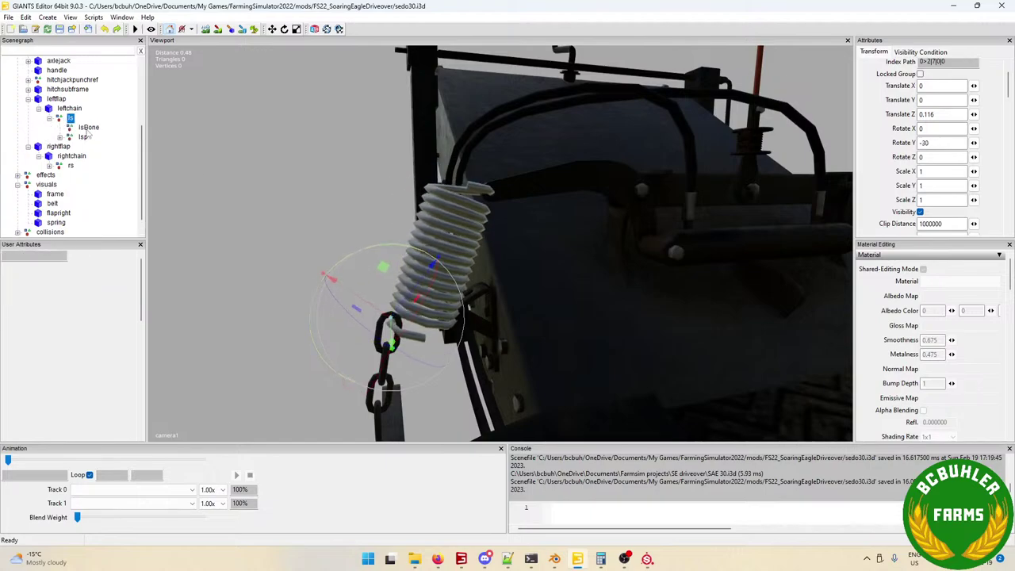
click(82, 137)
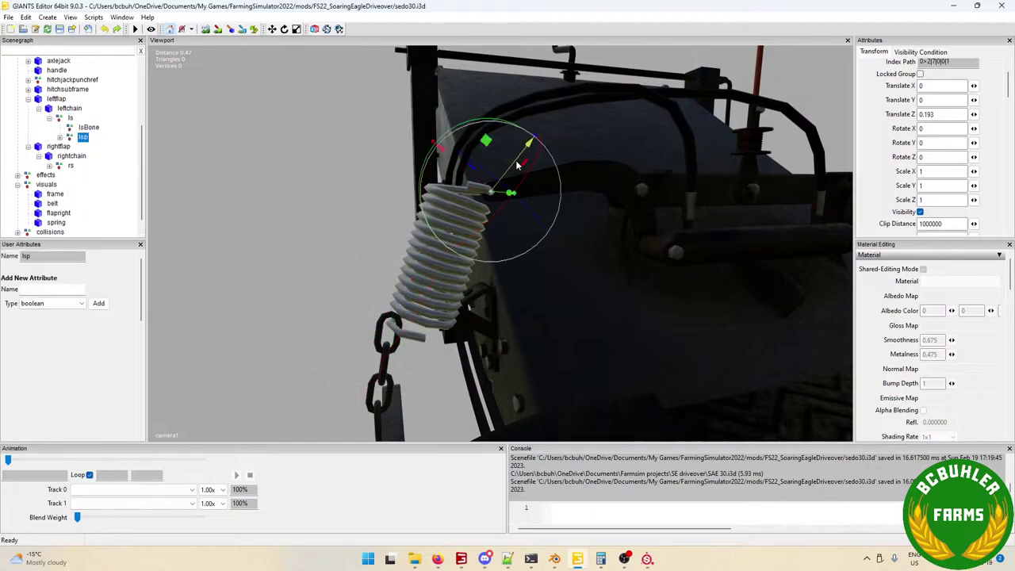
drag(529, 150, 555, 196)
click(595, 165)
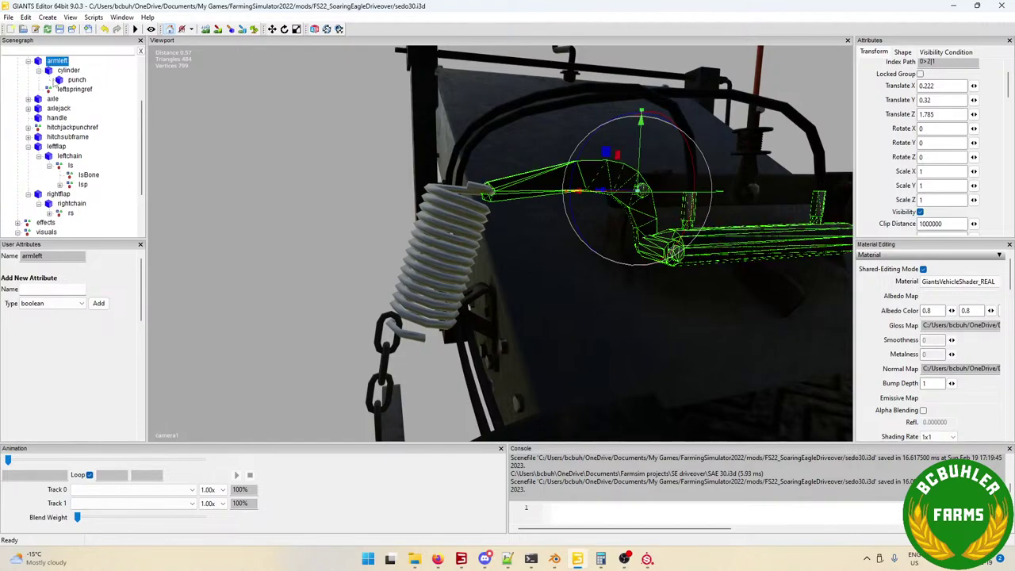
click(73, 89)
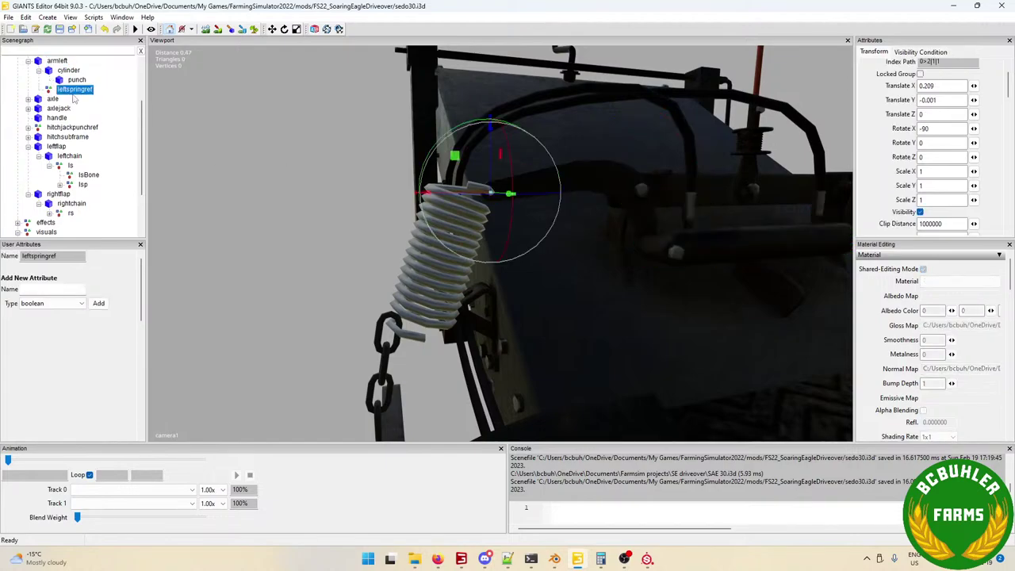
Try rotating the leftchain node around Z to see how the chain and spring swing, and restore its angle
click(388, 359)
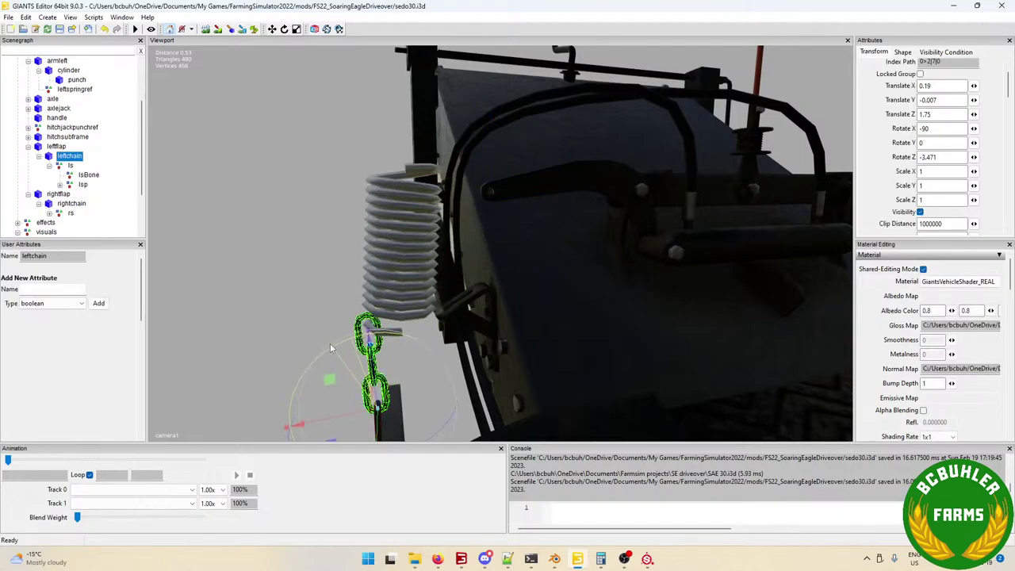
double_click(940, 157)
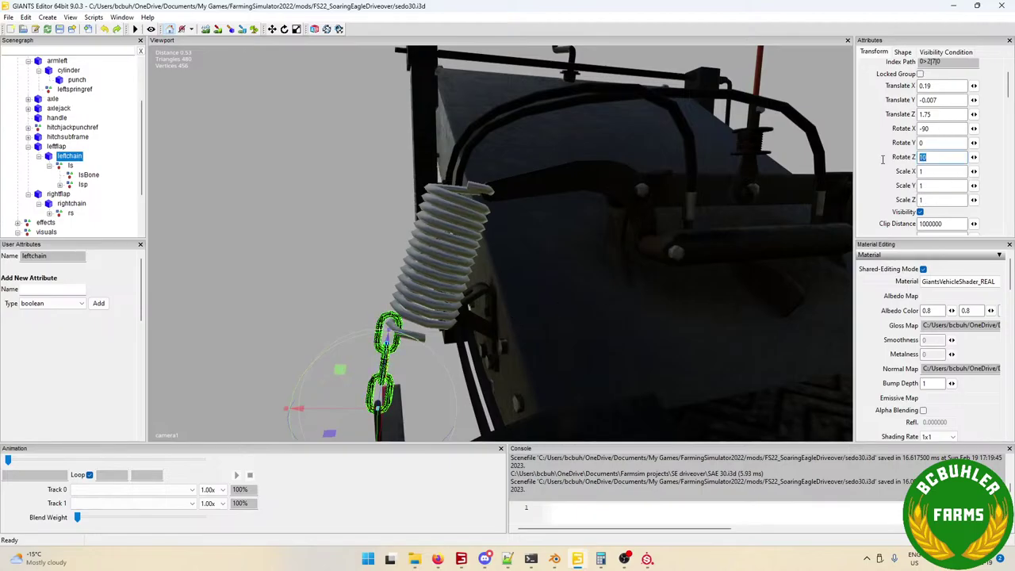
key(BackSpace)
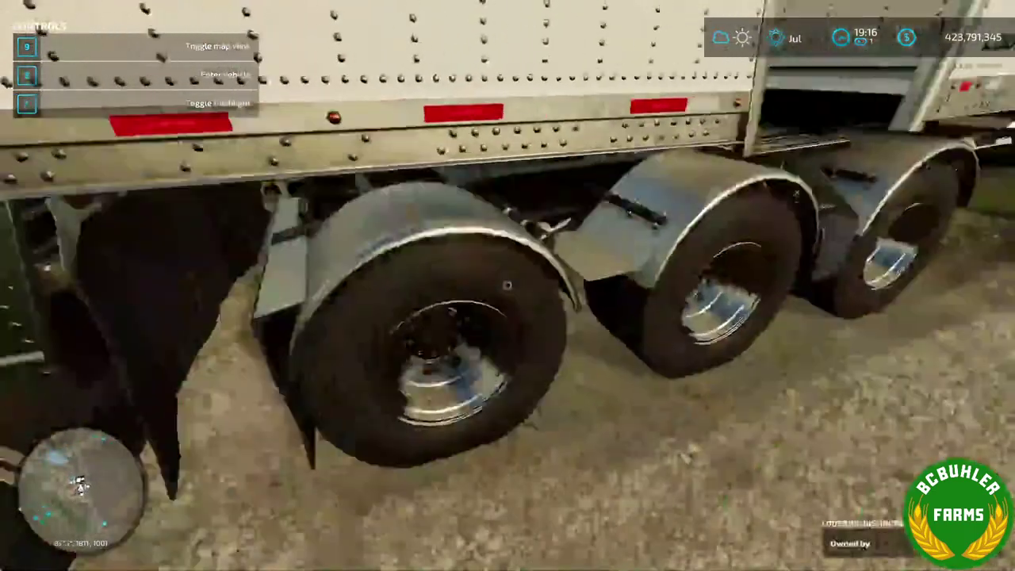
Walk to the Soaring Eagle TL 12-39 conveyor in the game, enter it and reload the vehicle
key(w)
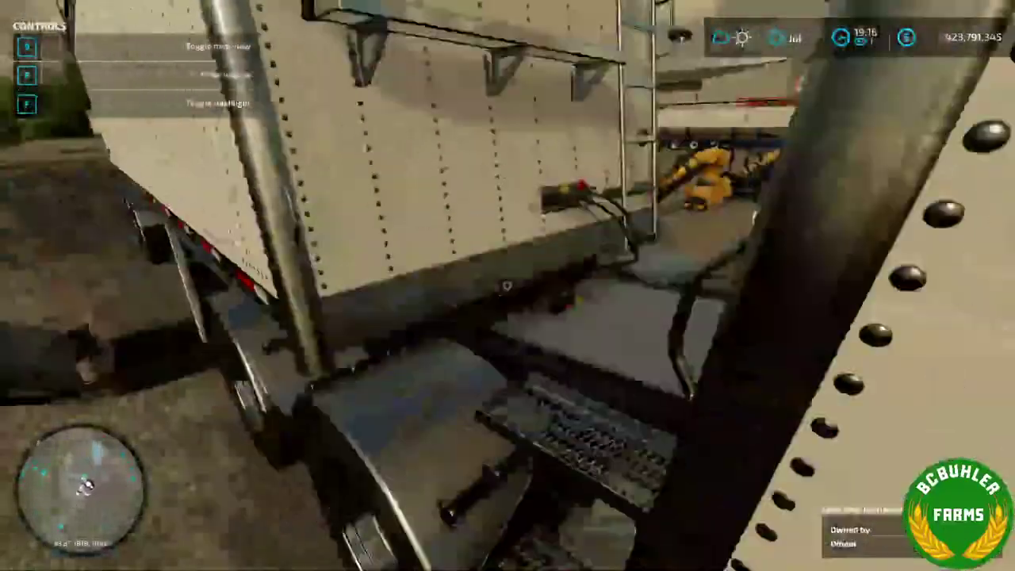
key(w)
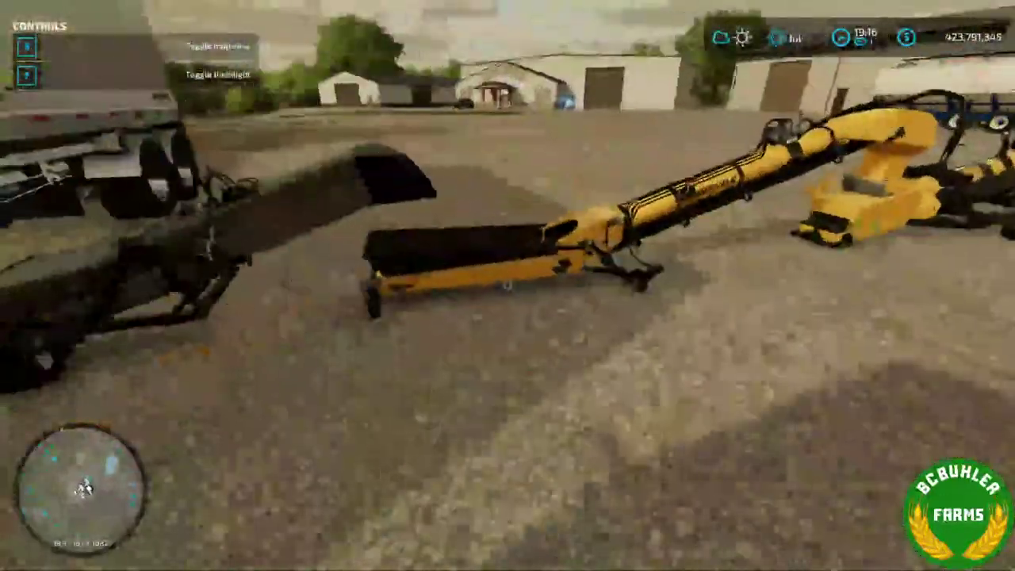
key(e)
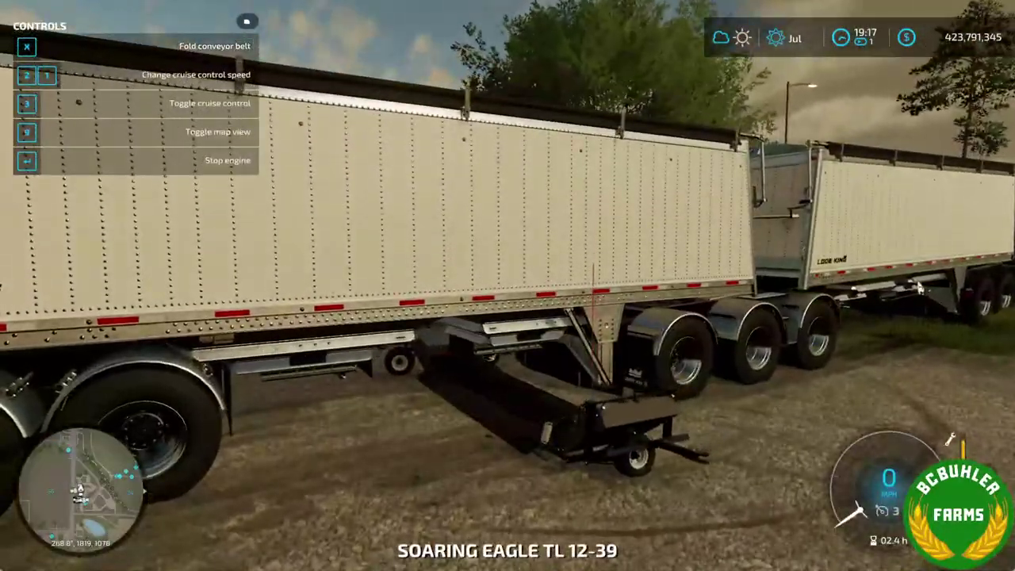
key(ctrl+e)
click(236, 154)
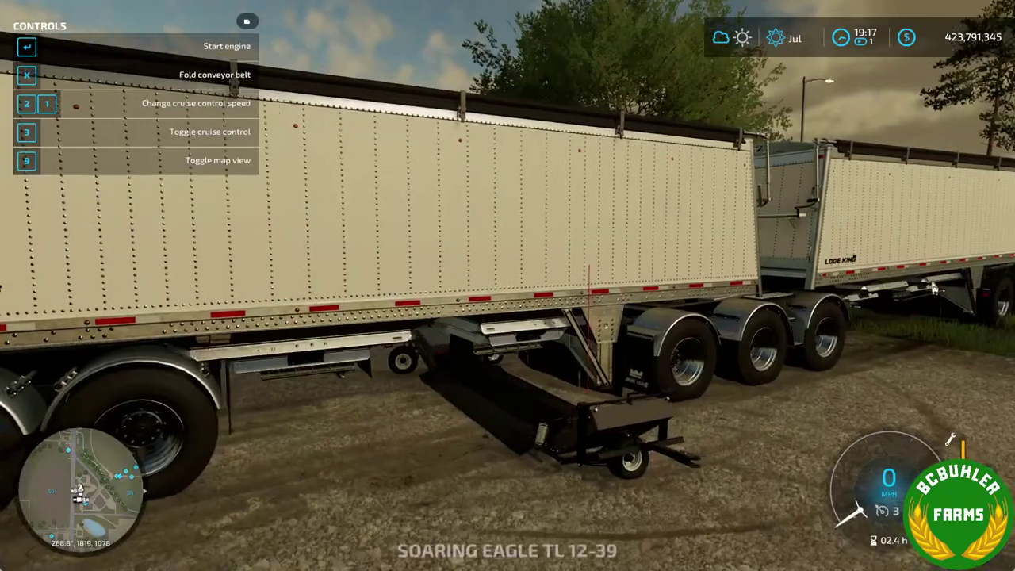
Leave the reloaded conveyor and examine how its hopper-end springs line up with the arms and flaps
key(e)
key(w)
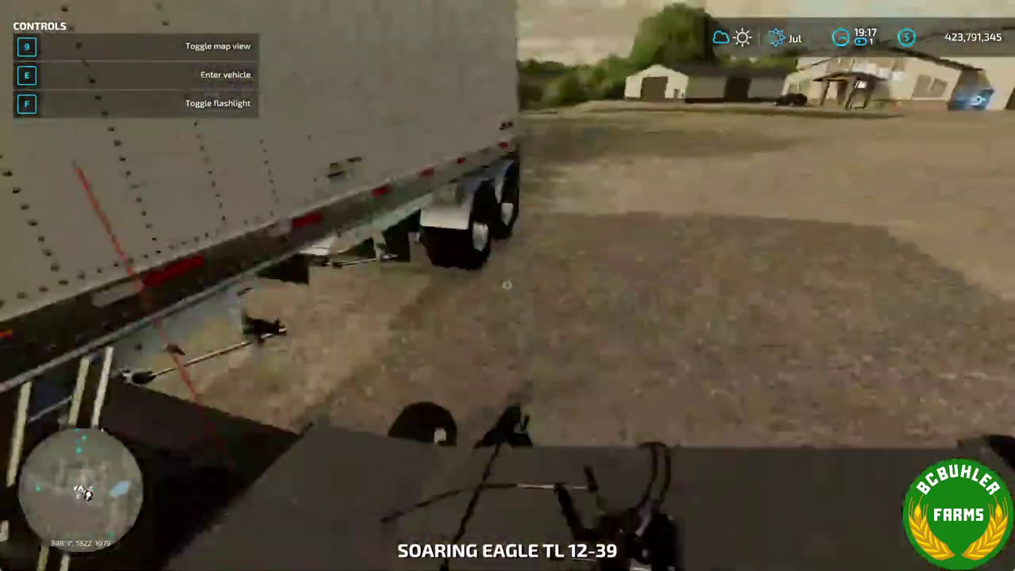
key(w)
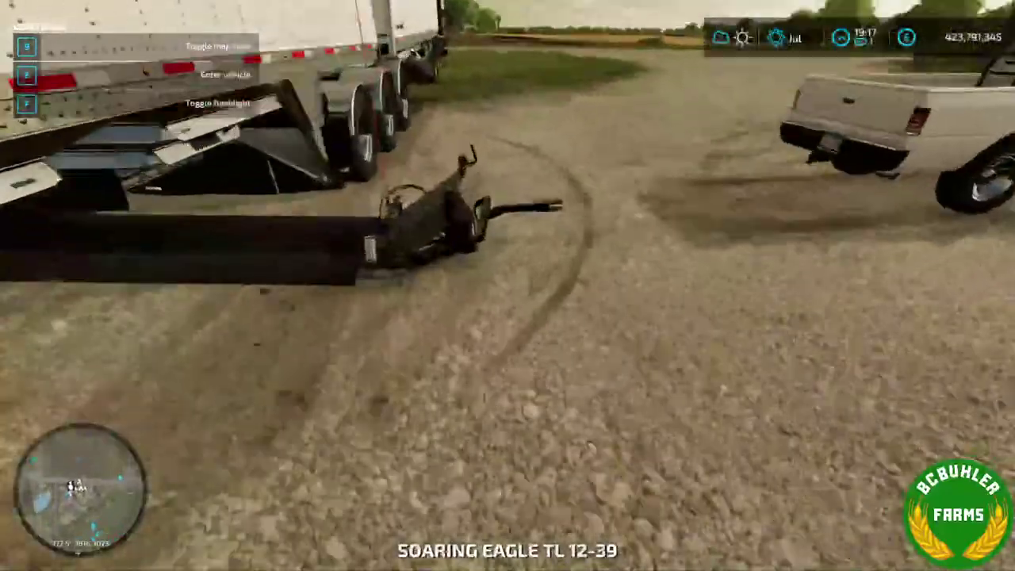
key(w)
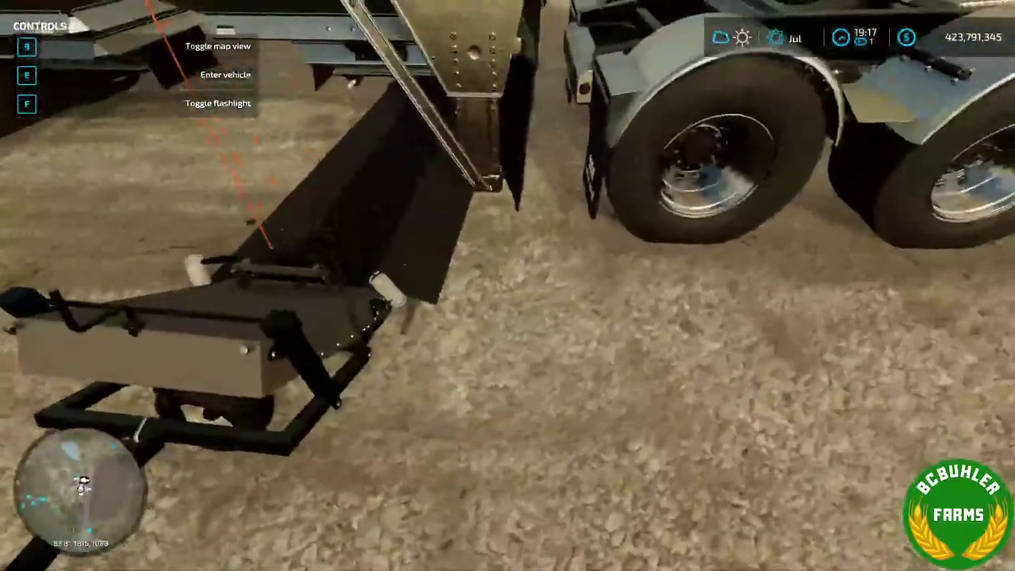
key(w)
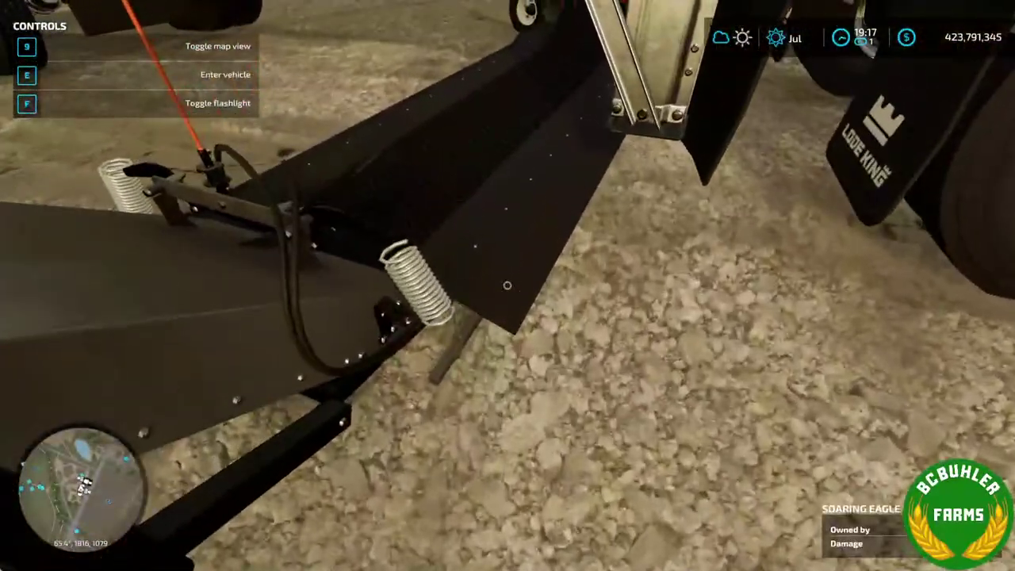
Walk around the conveyor's hopper end and examine both springs and chains with the side flaps lowered and raised
key(s)
key(d)
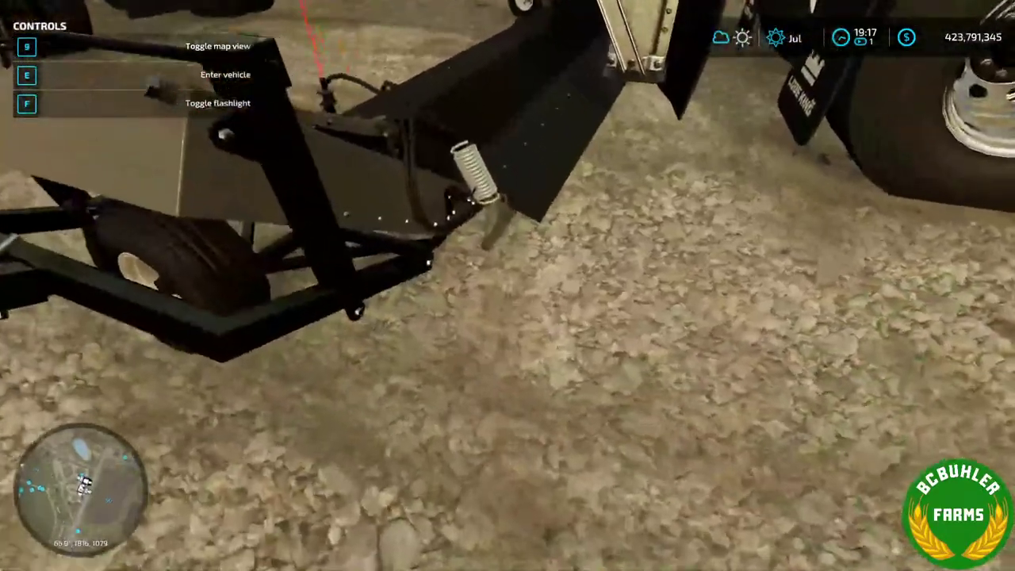
key(w)
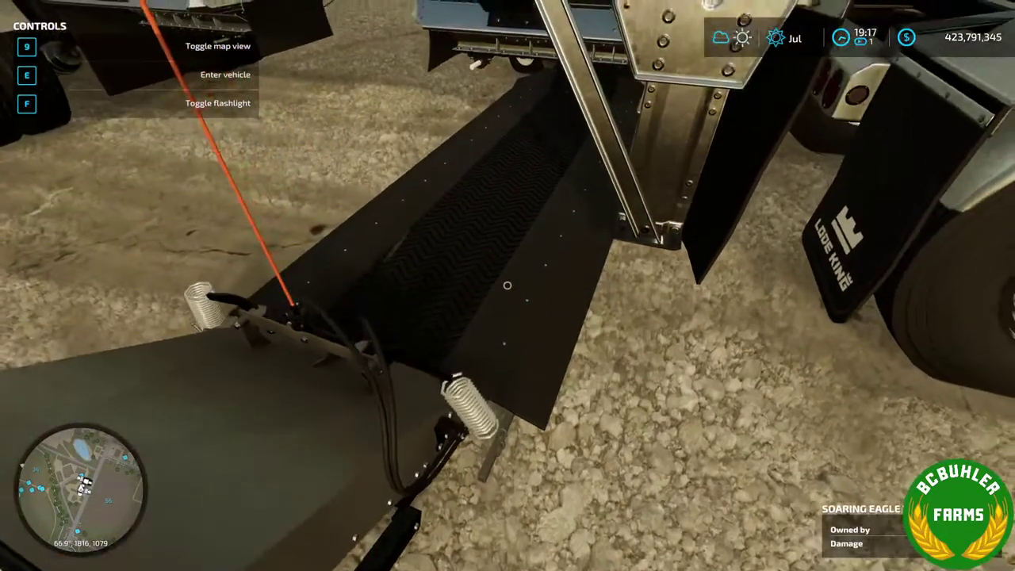
key(s)
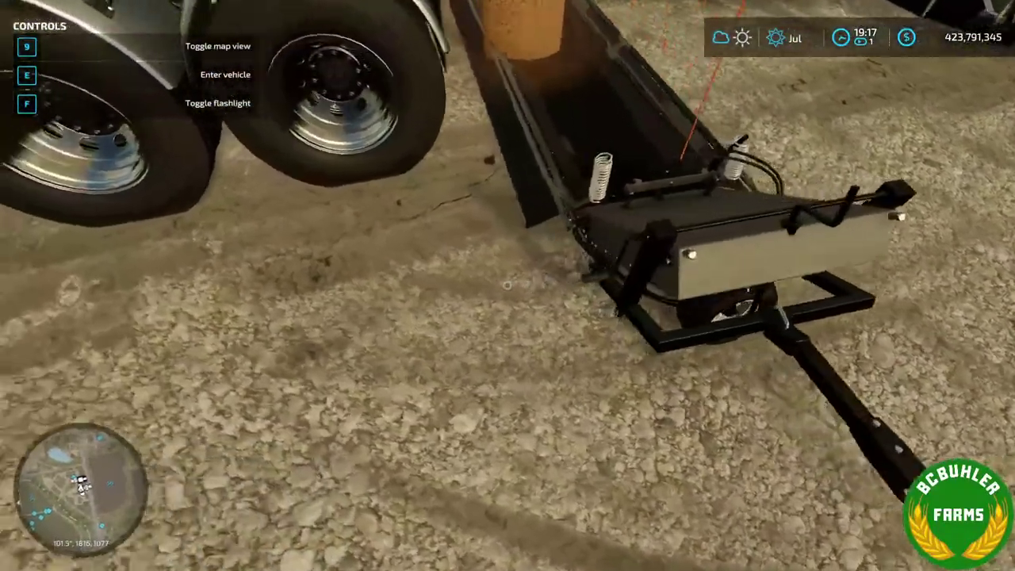
key(d)
key(d)
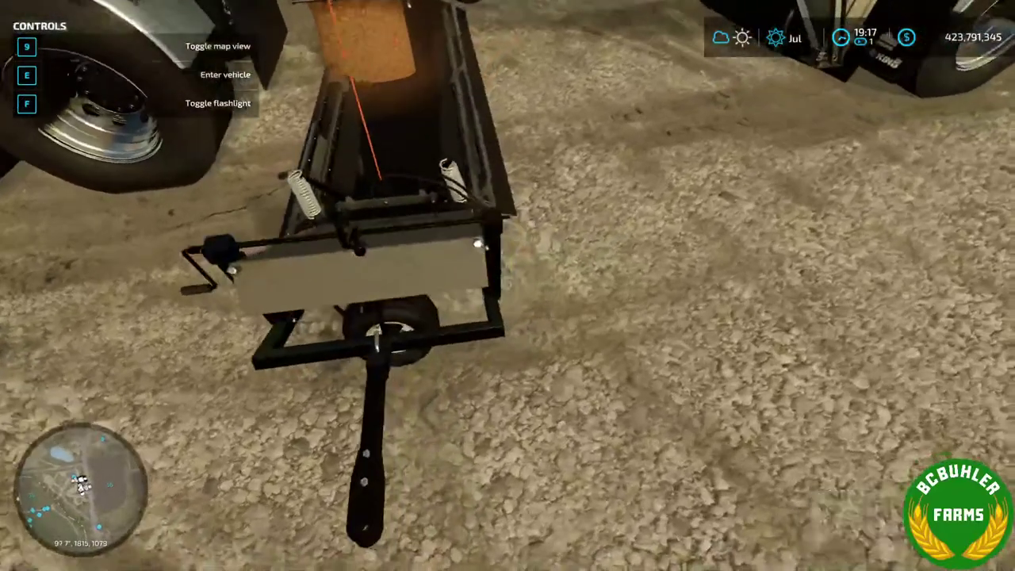
key(a)
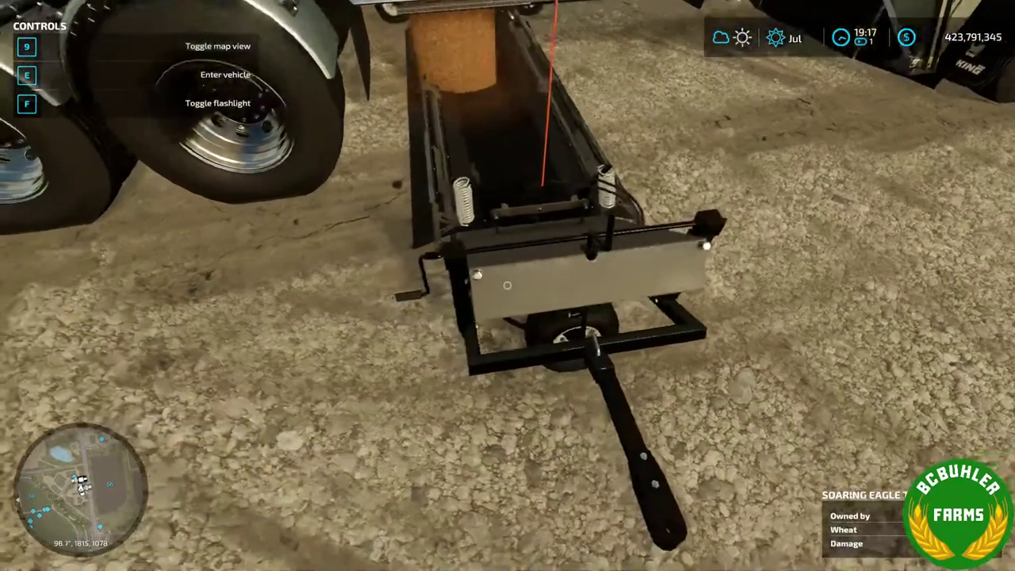
key(d)
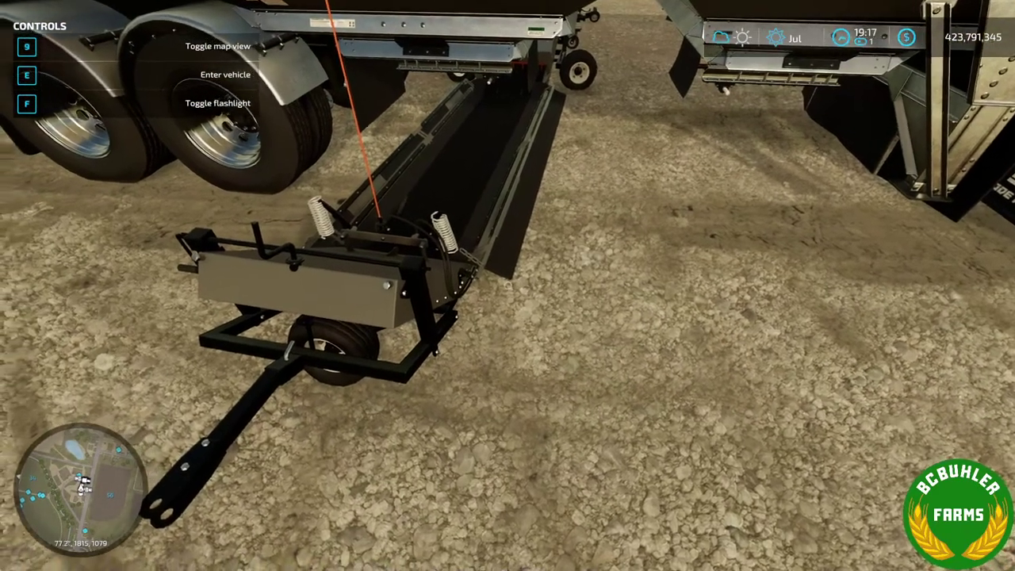
Switch to GIANTS Editor and set the leftchain node's Z rotation to 10
key(super)
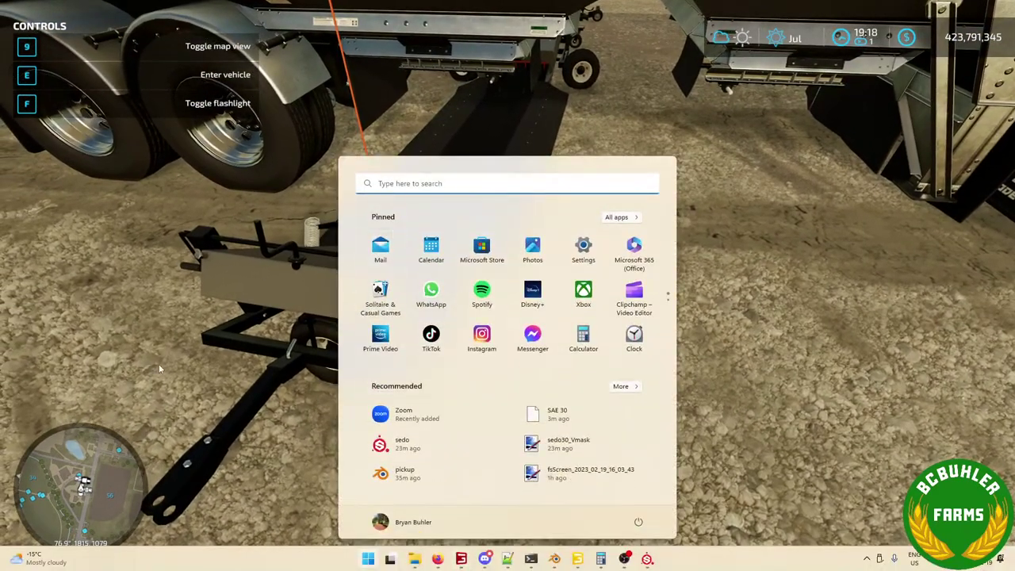
click(577, 558)
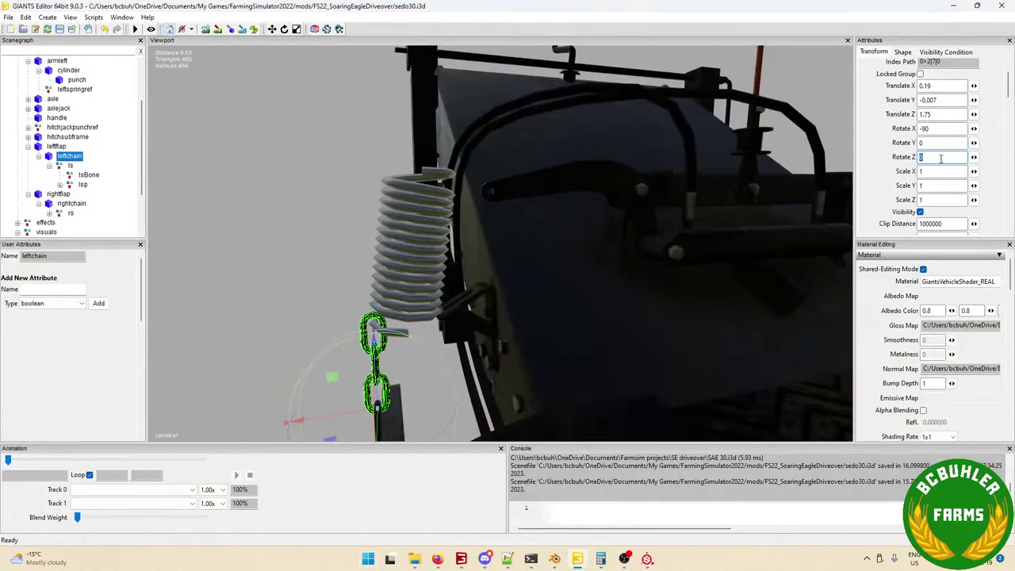
text(10)
key(Return)
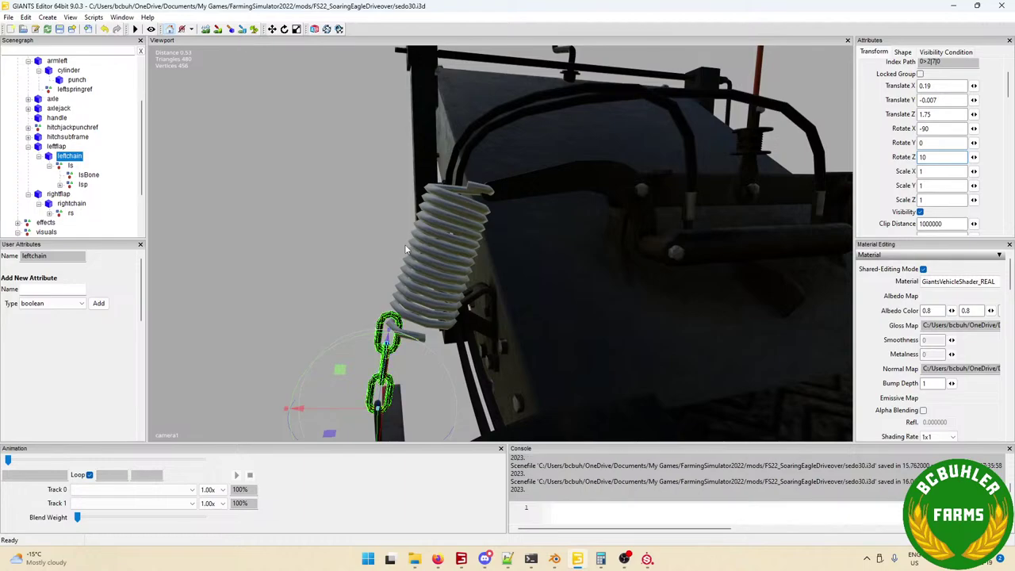
scroll(65, 119, up, 3)
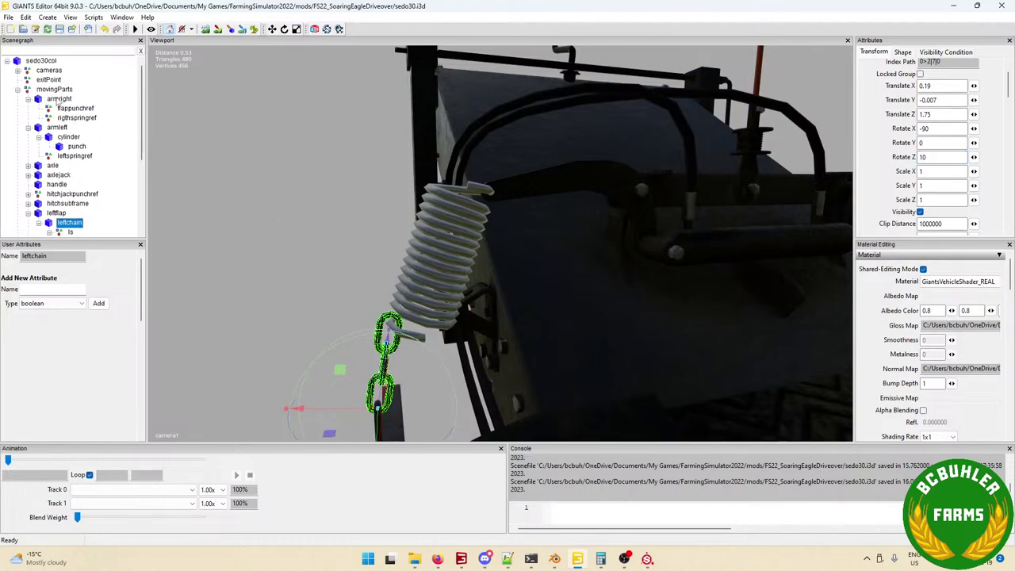
Inspect the rigthspringref node under armright and how it sits against the spring's upper end
click(59, 98)
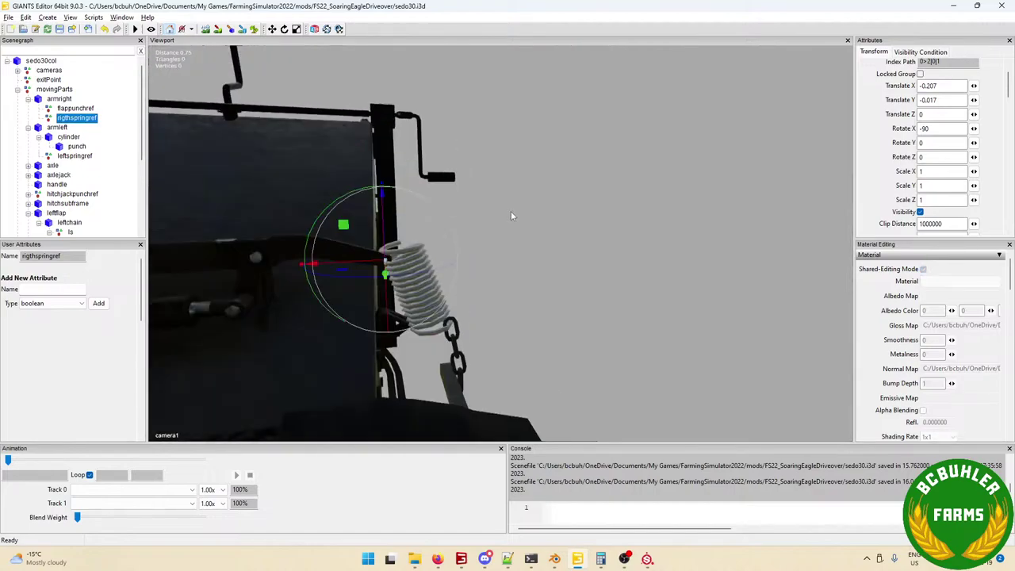
alt+drag(333, 200, 387, 200)
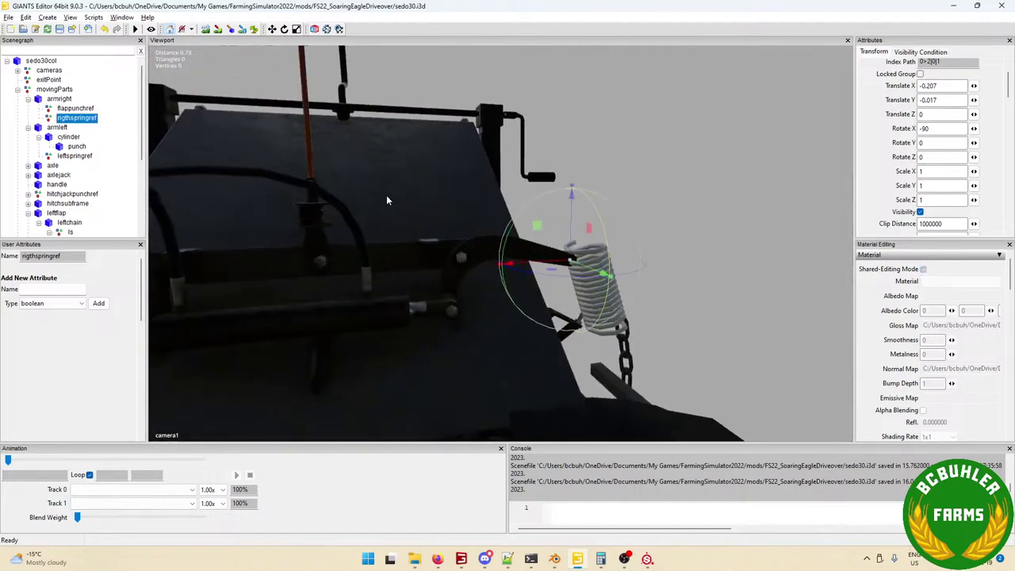
alt+middle_drag(387, 199, 323, 200)
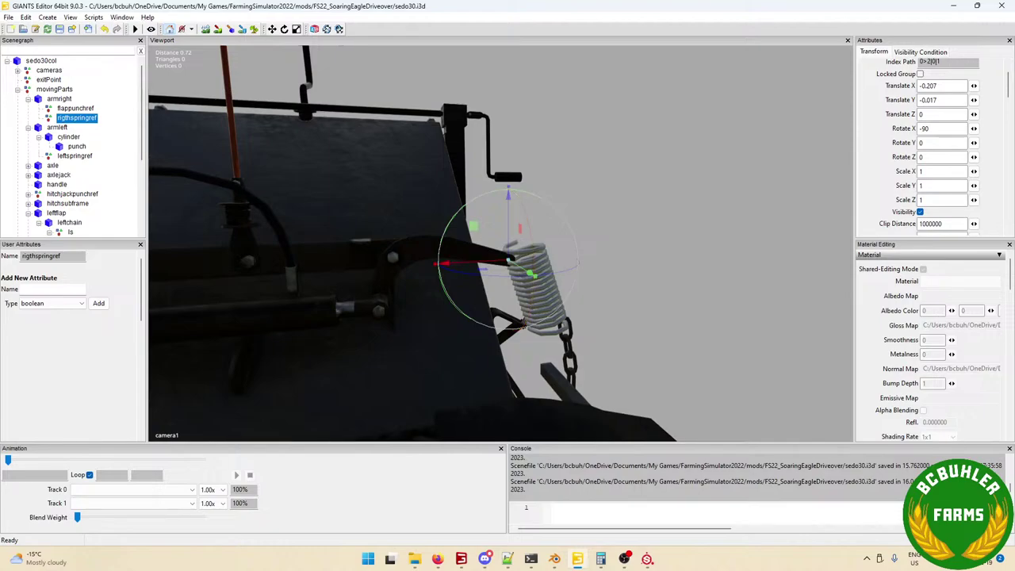
Try rotating armright about -44 degrees around Z and check where its flappunchref and rigthspringref nodes end up
click(65, 99)
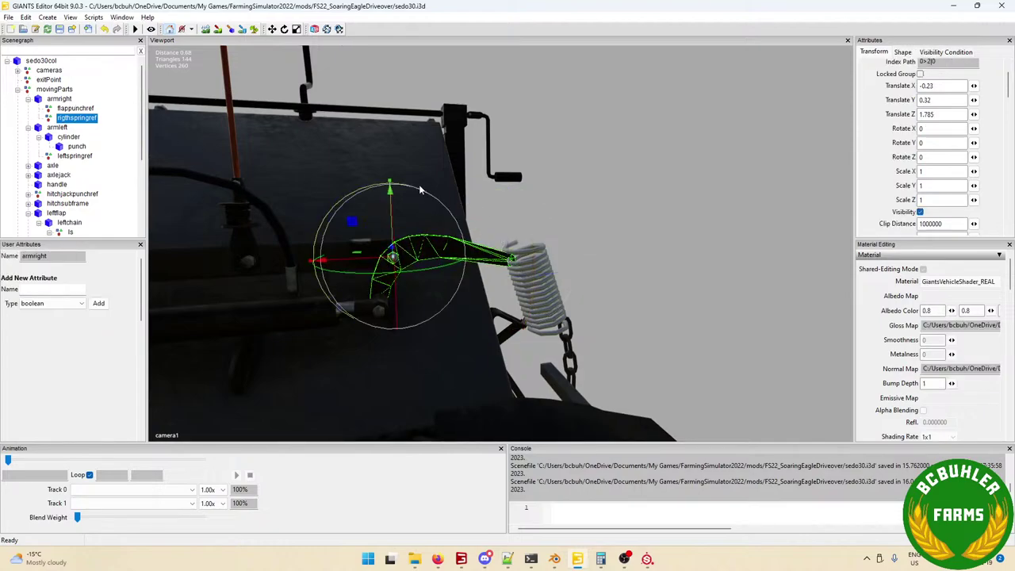
drag(418, 189, 299, 151)
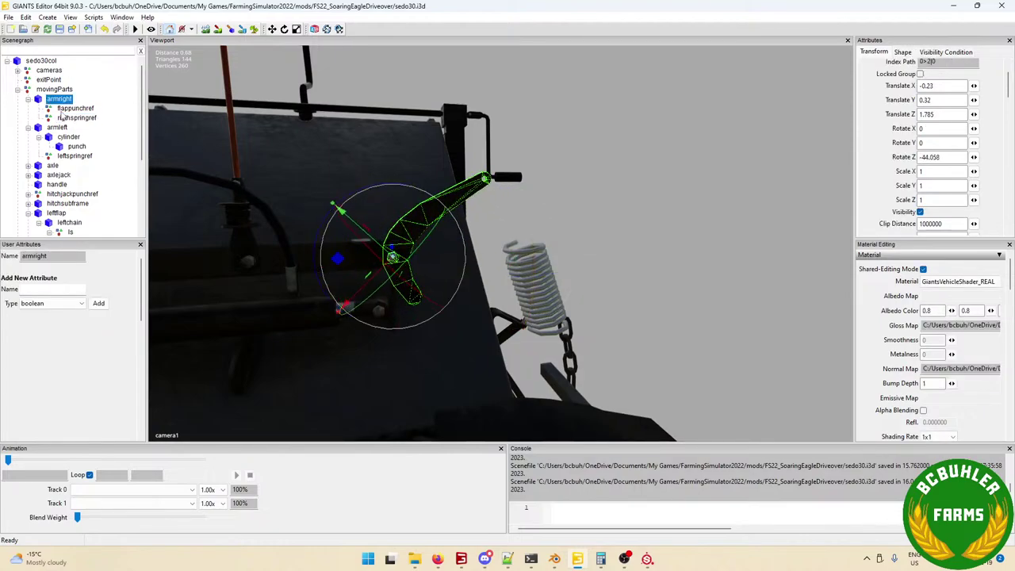
click(73, 111)
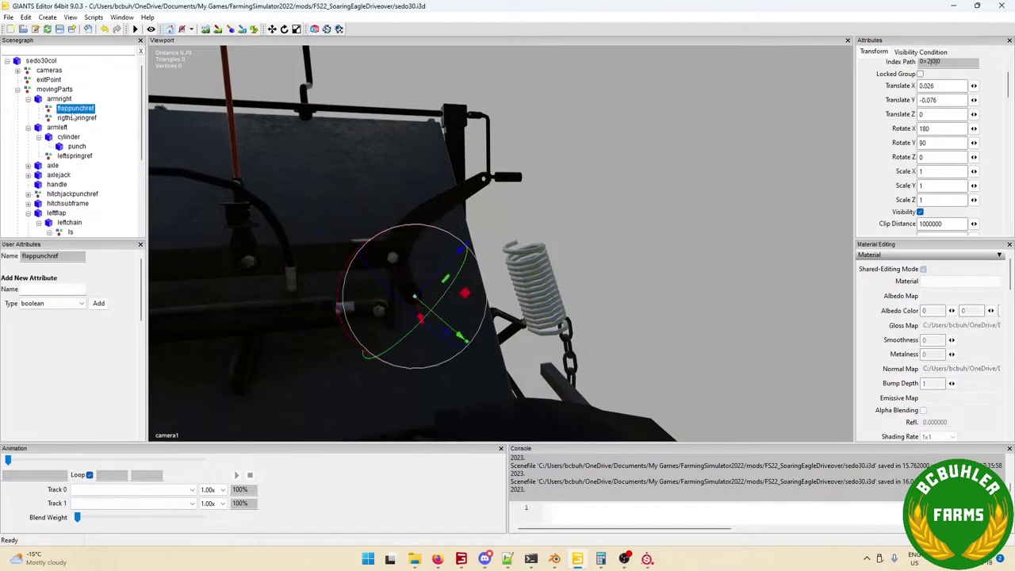
click(76, 118)
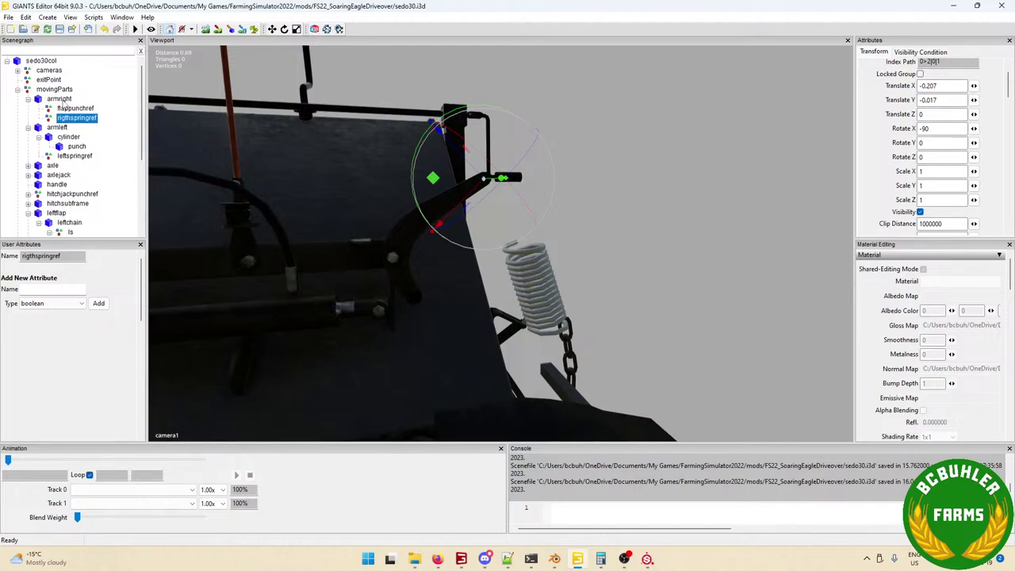
Reset the armright node's Z rotation to 0
click(60, 98)
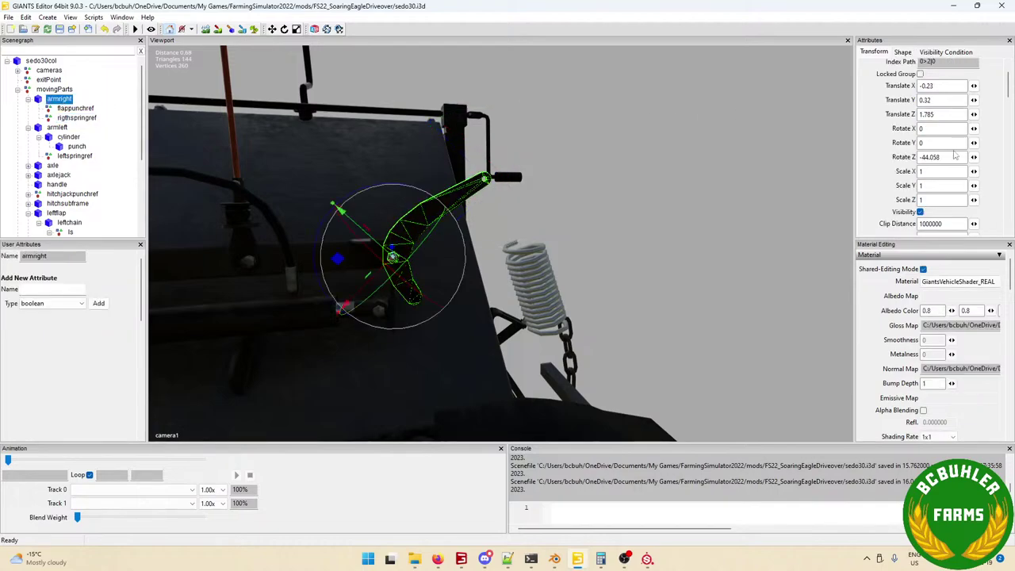
double_click(952, 157)
key(BackSpace)
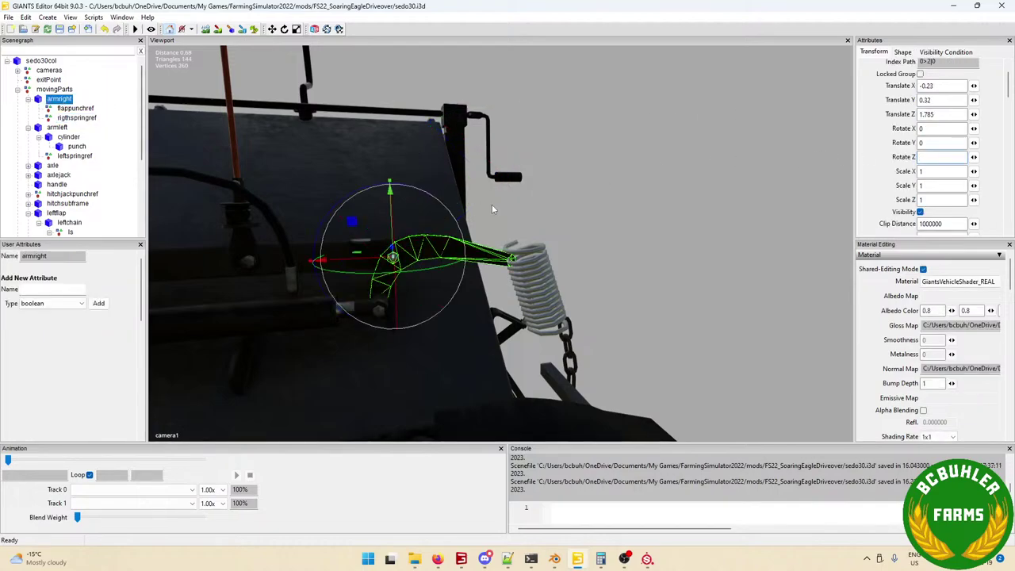
text(0)
key(Return)
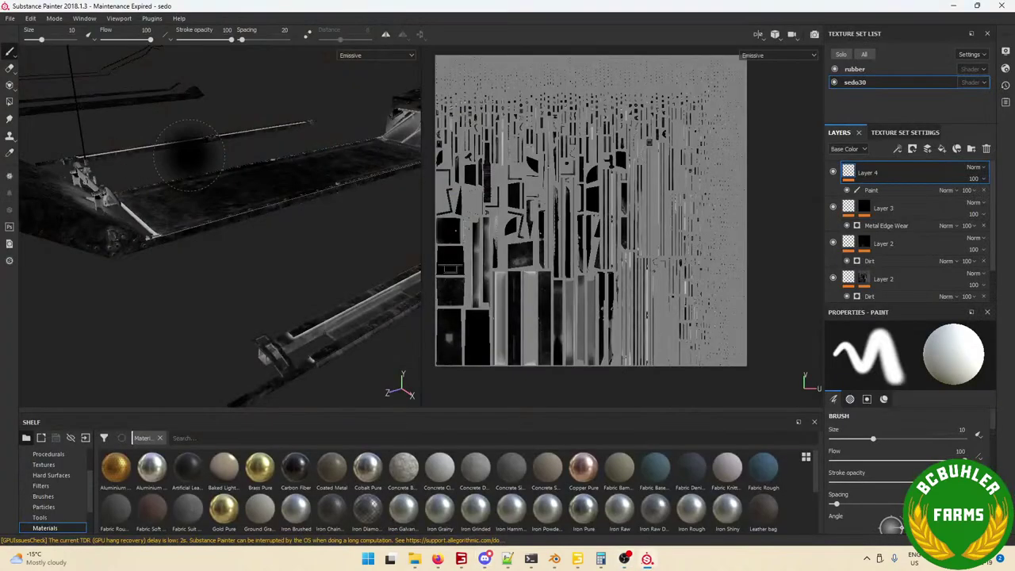
Close Substance Painter and discard the project's unsaved changes
click(1002, 6)
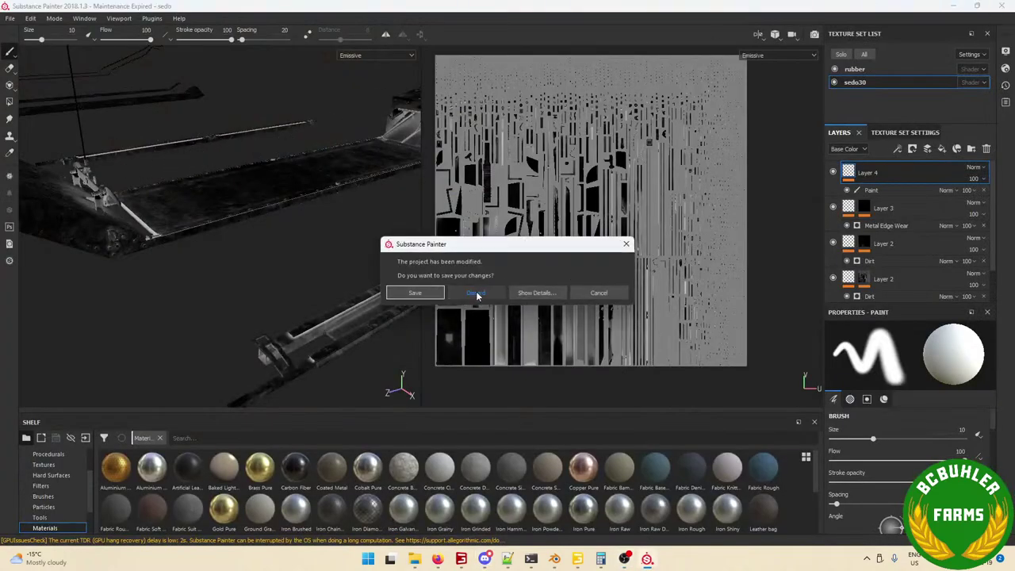
click(476, 290)
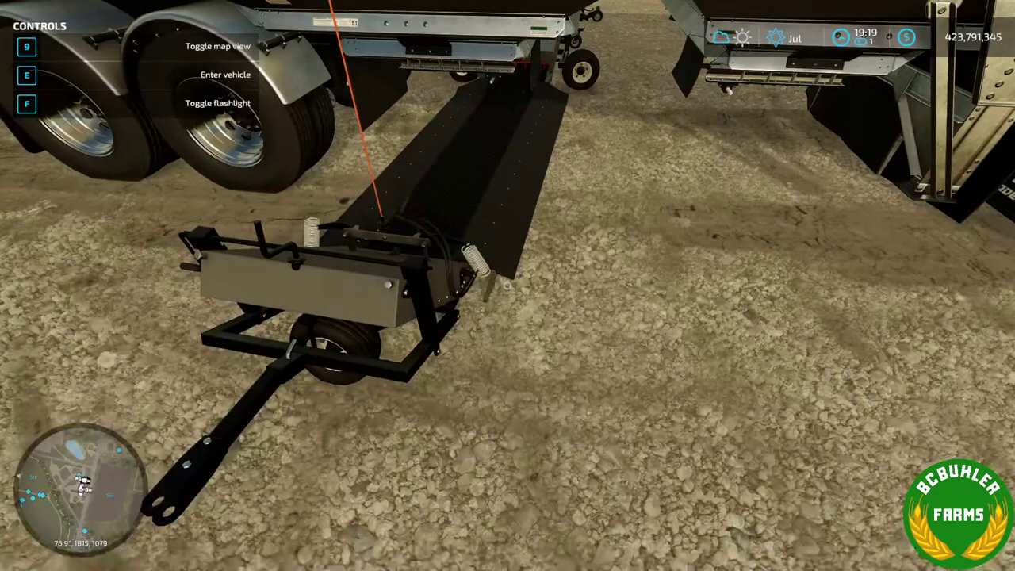
Back in the game, walk around the conveyor's hopper end and compare the spring angles on both sides
key(w)
key(a)
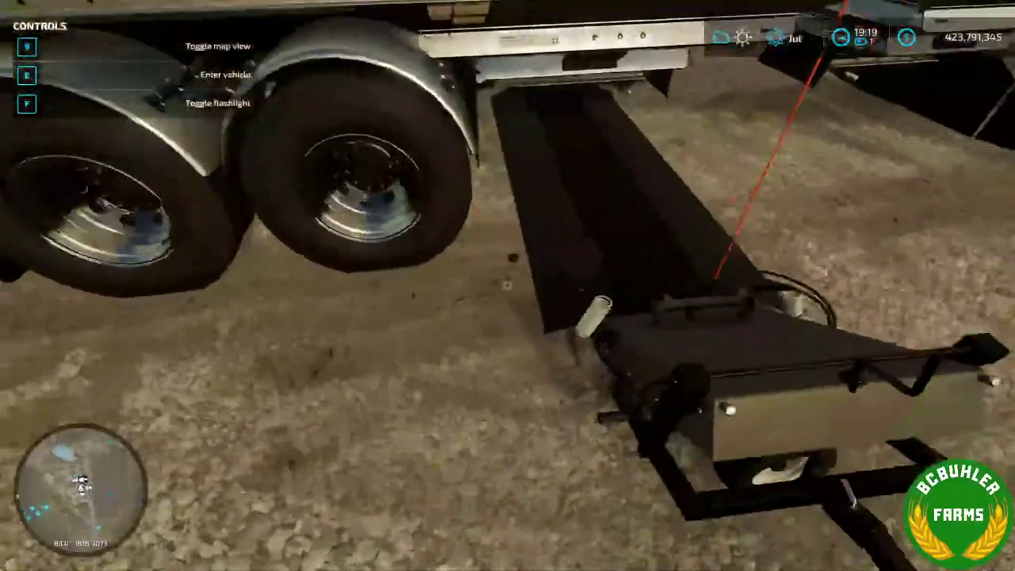
key(w)
key(s)
key(d)
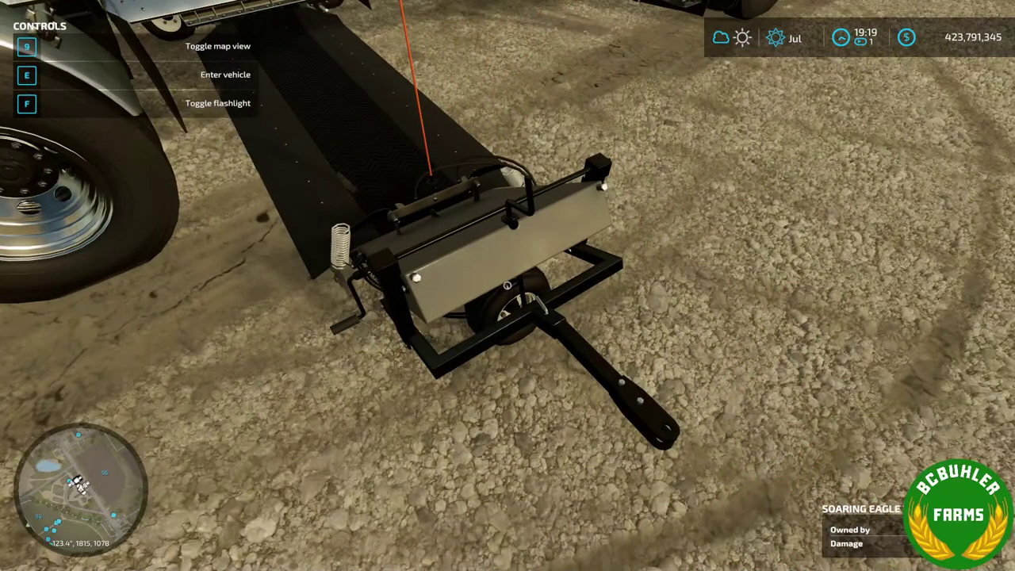
key(d)
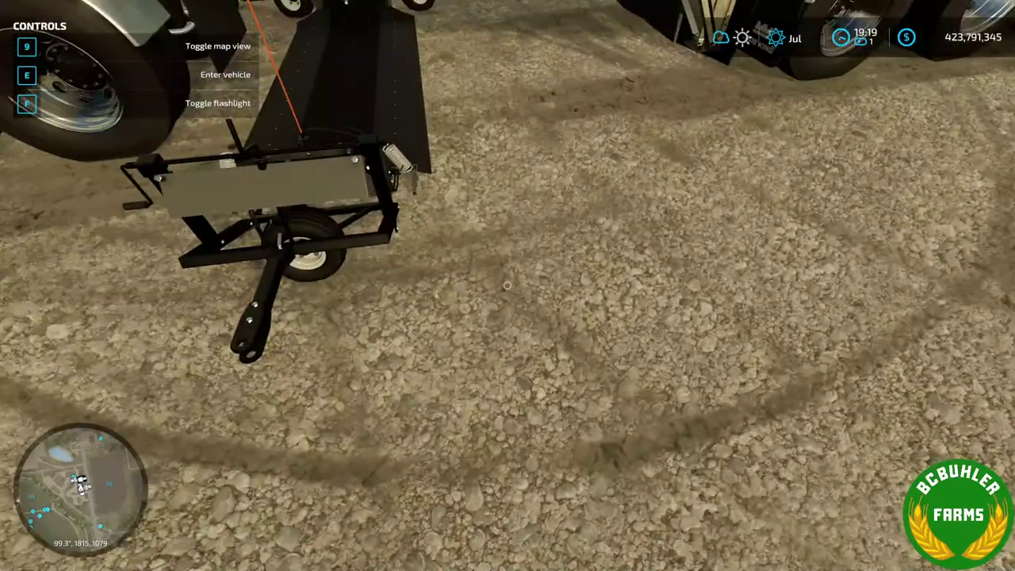
key(a)
key(w)
key(a)
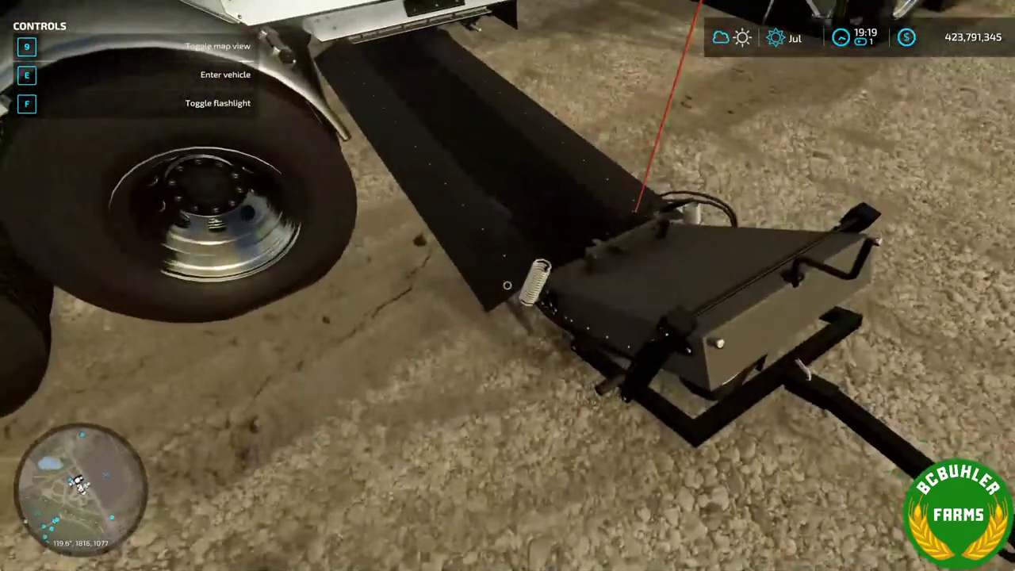
key(s)
key(d)
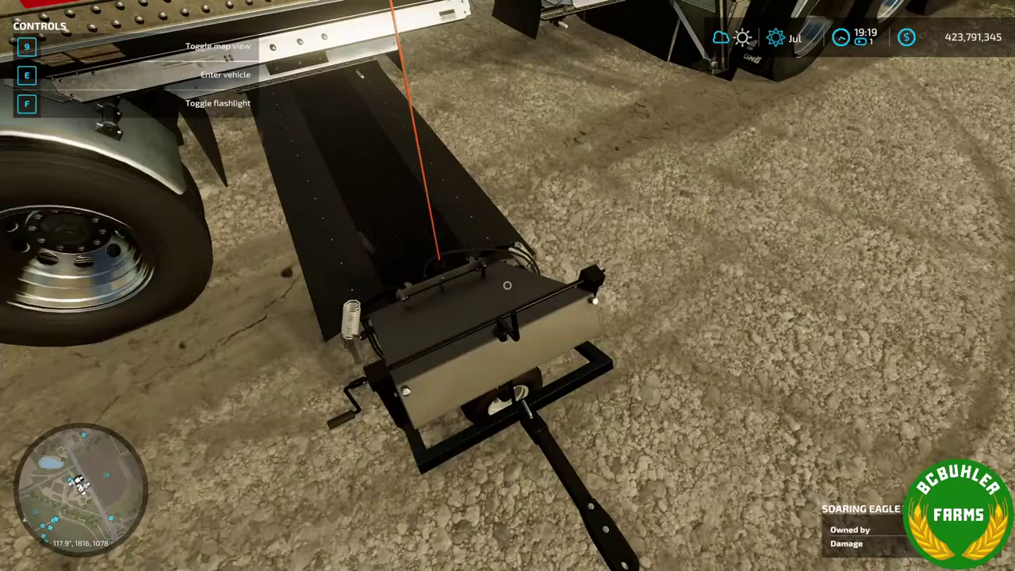
Switch to sedo30.xml in Notepad++ and duplicate the armleft movingTool block twice directly below the original
key(super)
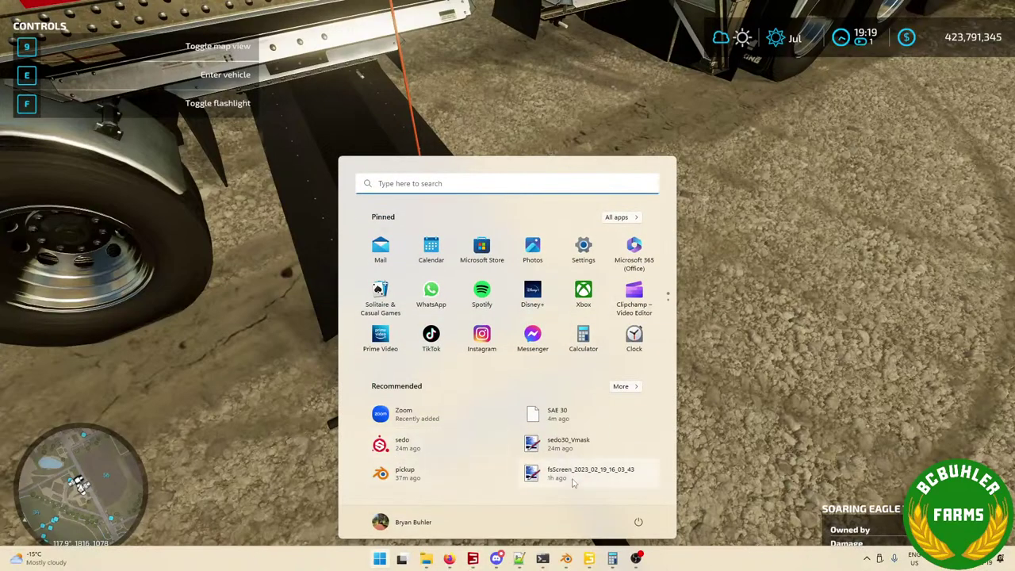
click(520, 559)
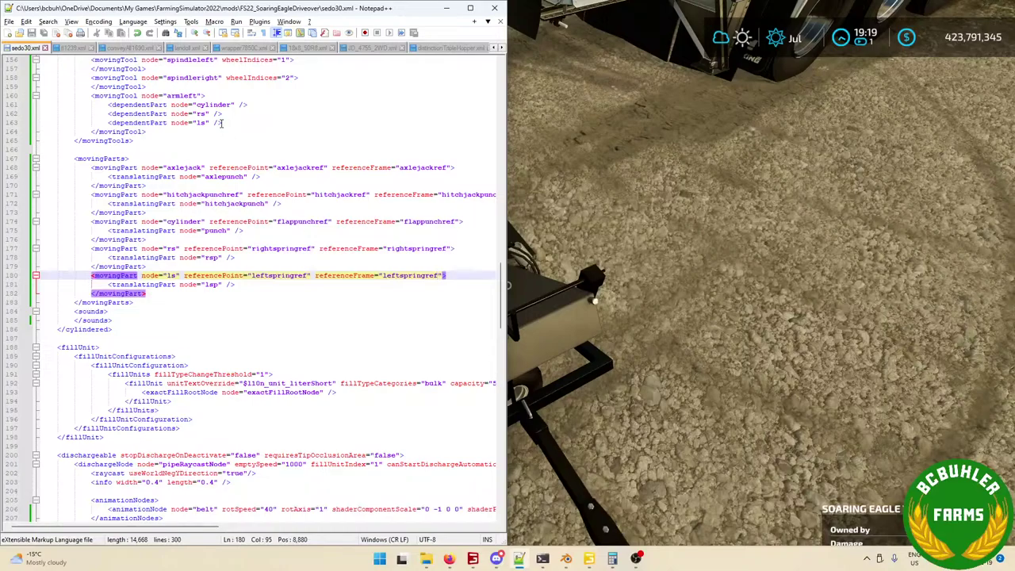
drag(223, 123, 93, 96)
key(ctrl+c)
click(146, 131)
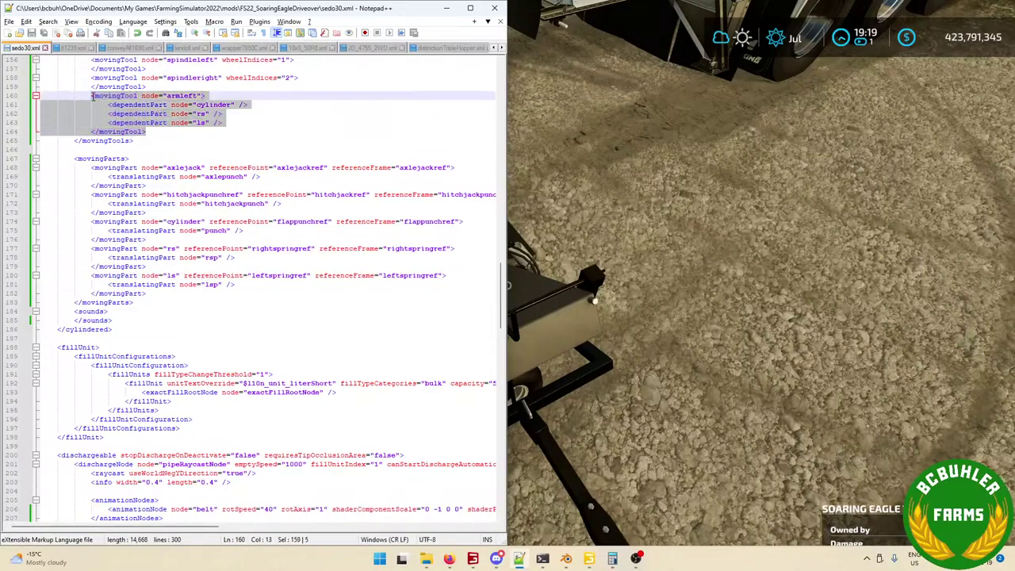
click(149, 132)
key(Return)
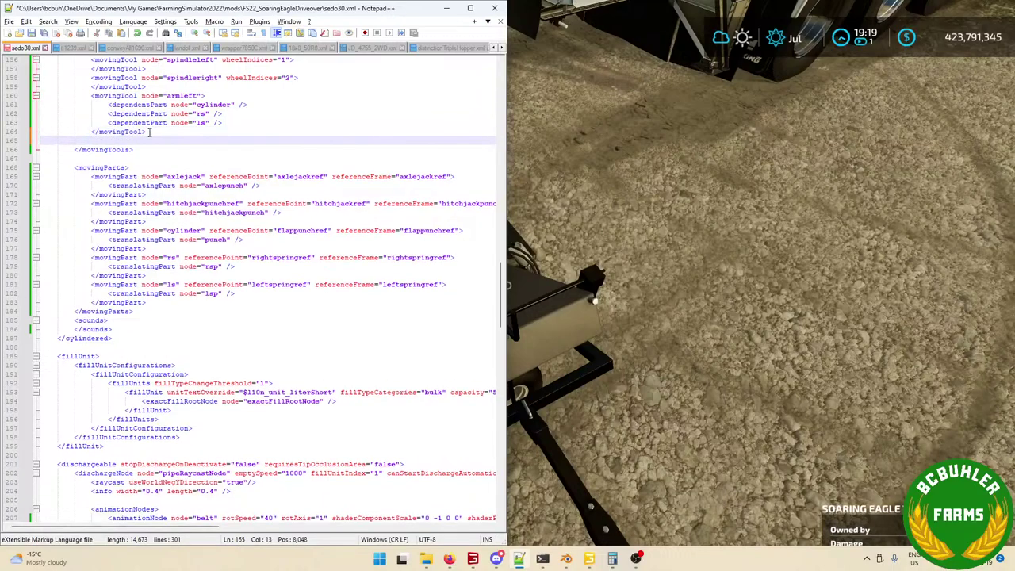
key(ctrl+v)
key(Return)
key(ctrl+v)
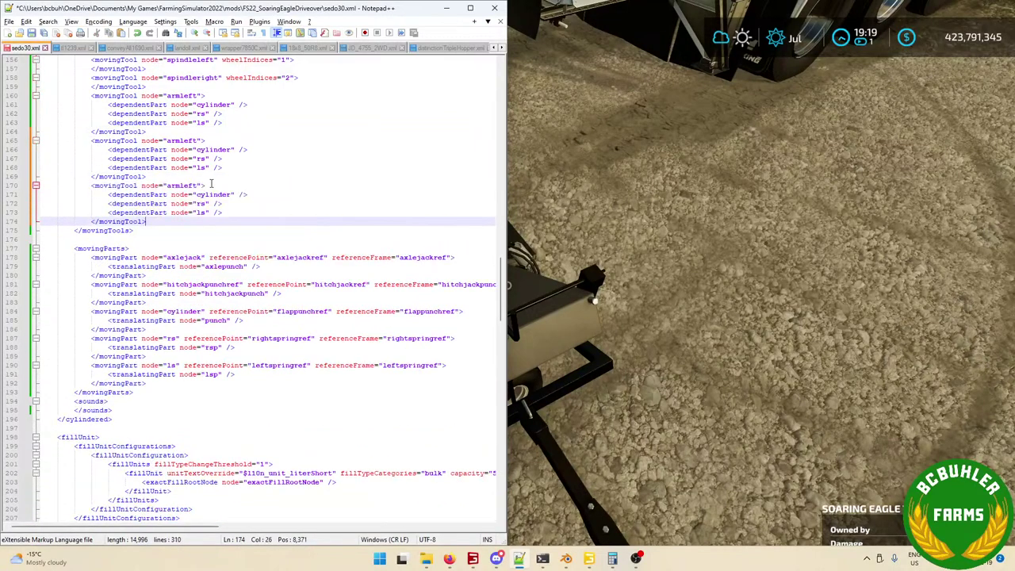
Reduce the first copied armleft block to only the ls dependentPart and the second copy to only rs
drag(234, 159, 41, 149)
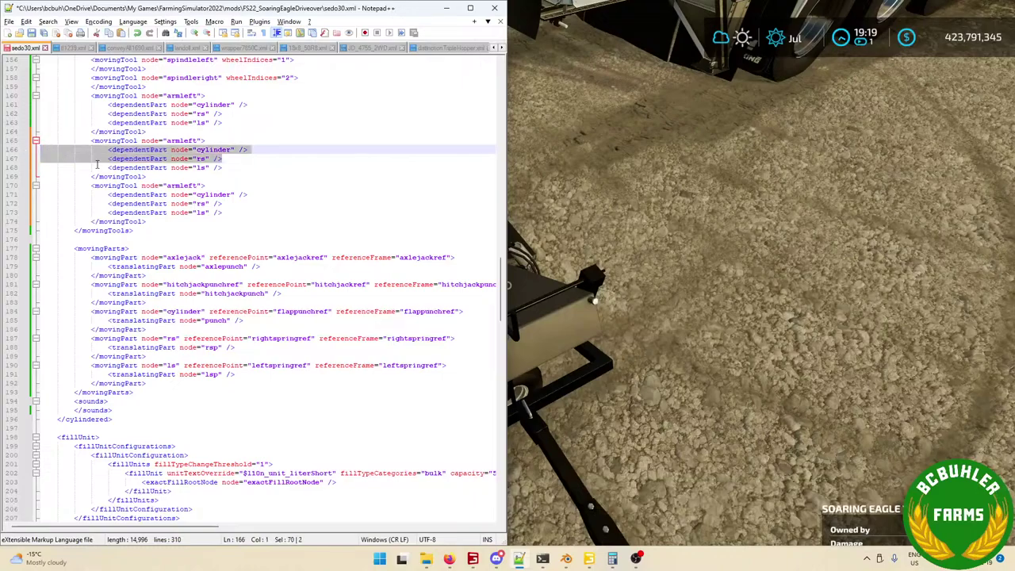
key(Delete)
key(Delete)
drag(223, 194, 41, 194)
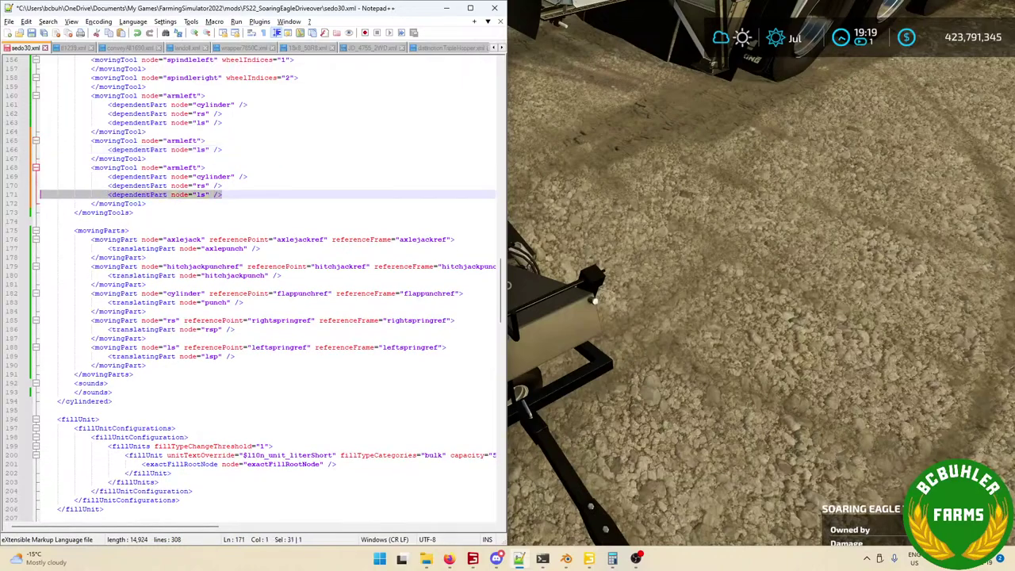
key(Delete)
key(Delete)
drag(250, 176, 41, 176)
key(Delete)
key(Delete)
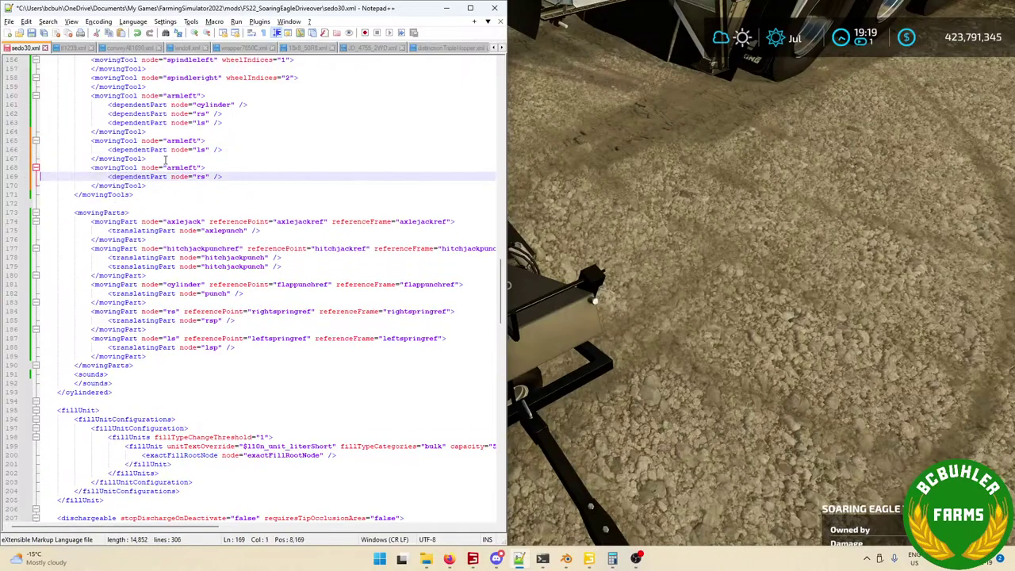
Change the node of the ls movingTool block to leftflap and of the rs movingTool block to rightflap
double_click(182, 142)
text(left)
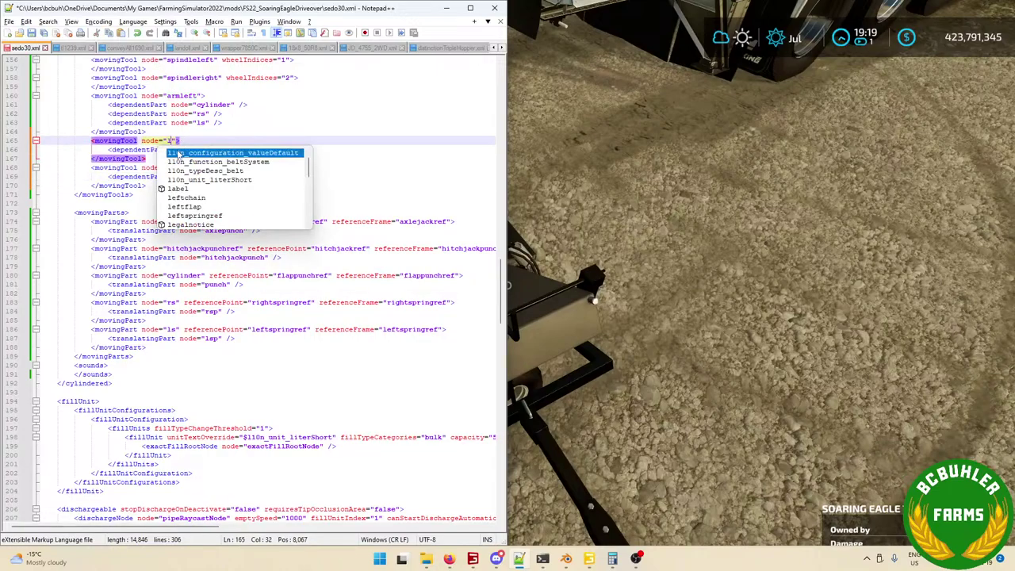
double_click(192, 199)
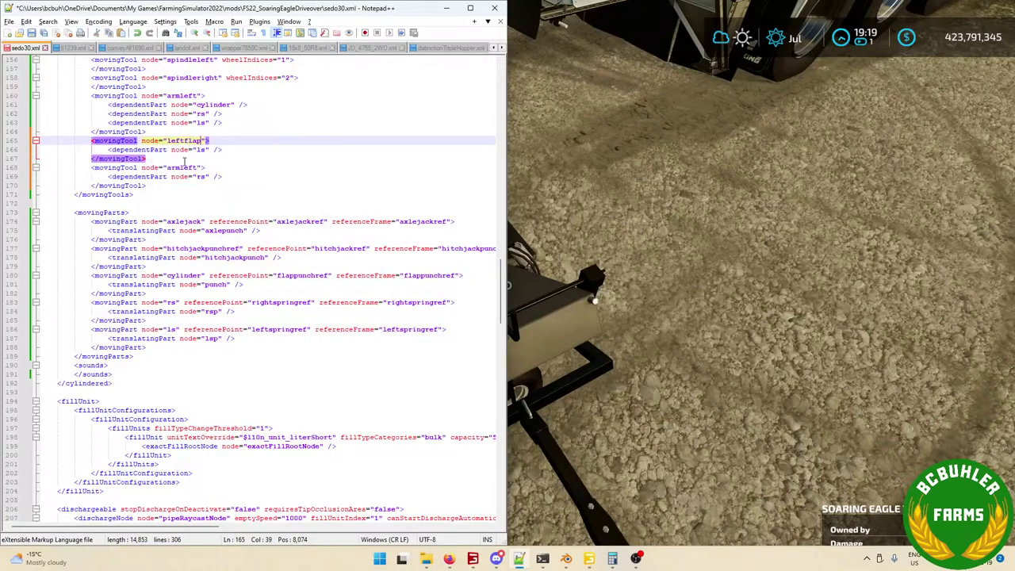
double_click(182, 168)
text(r)
text(ight)
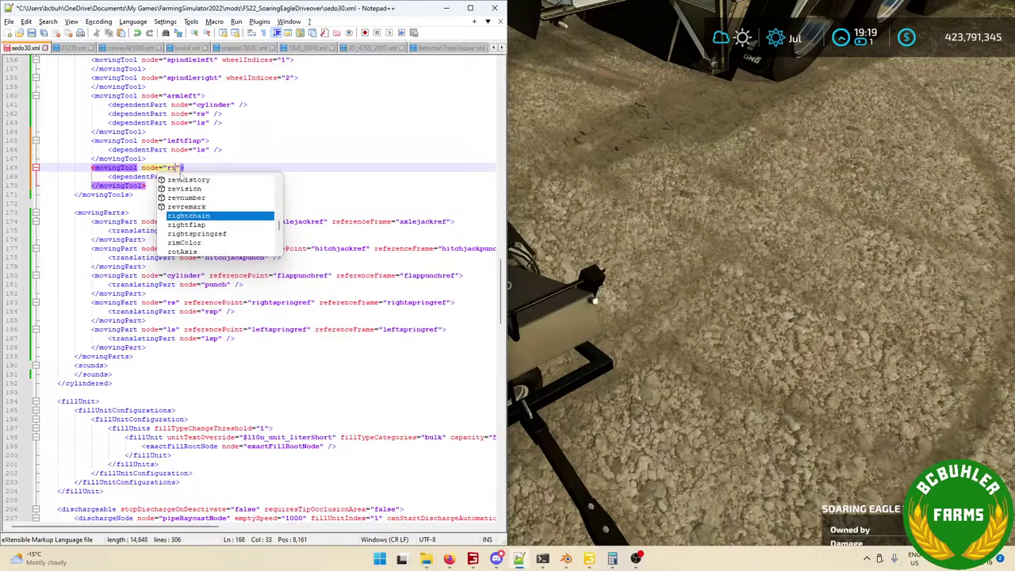
double_click(195, 226)
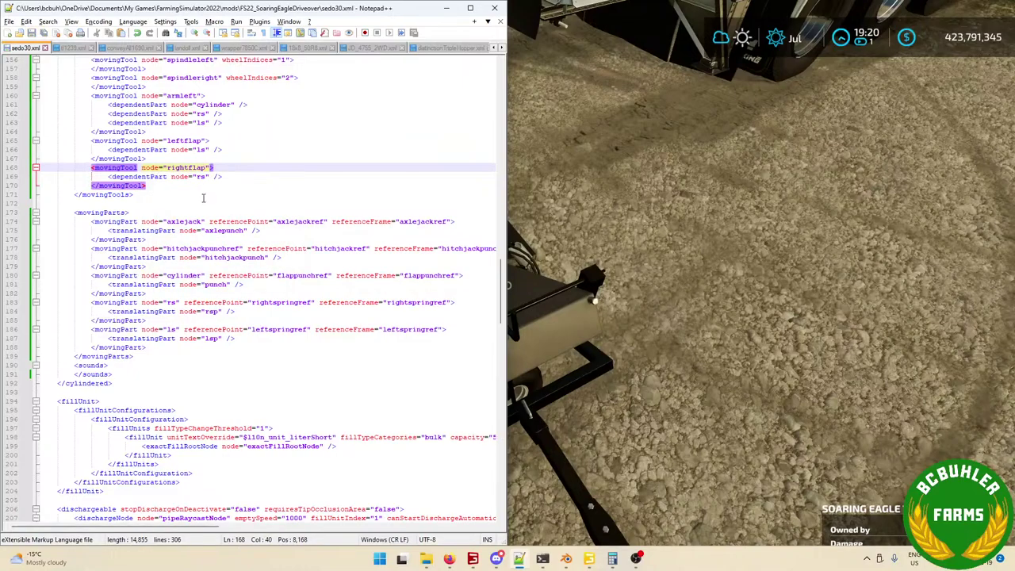
Remove the rs and ls dependentPart lines from the original armleft movingTool block and save sedo30.xml
drag(228, 123, 11, 115)
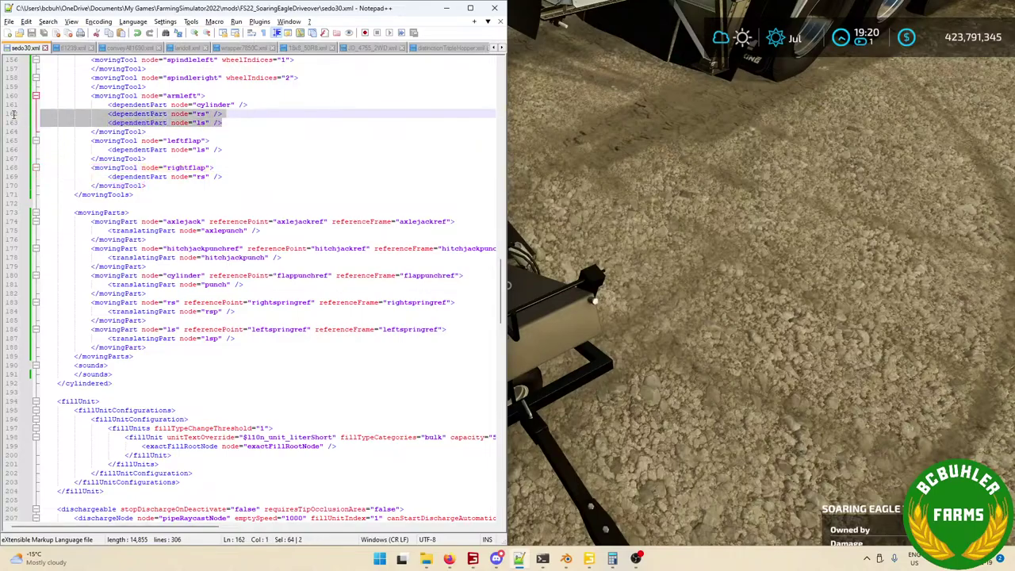
key(Delete)
key(Delete)
key(ctrl+s)
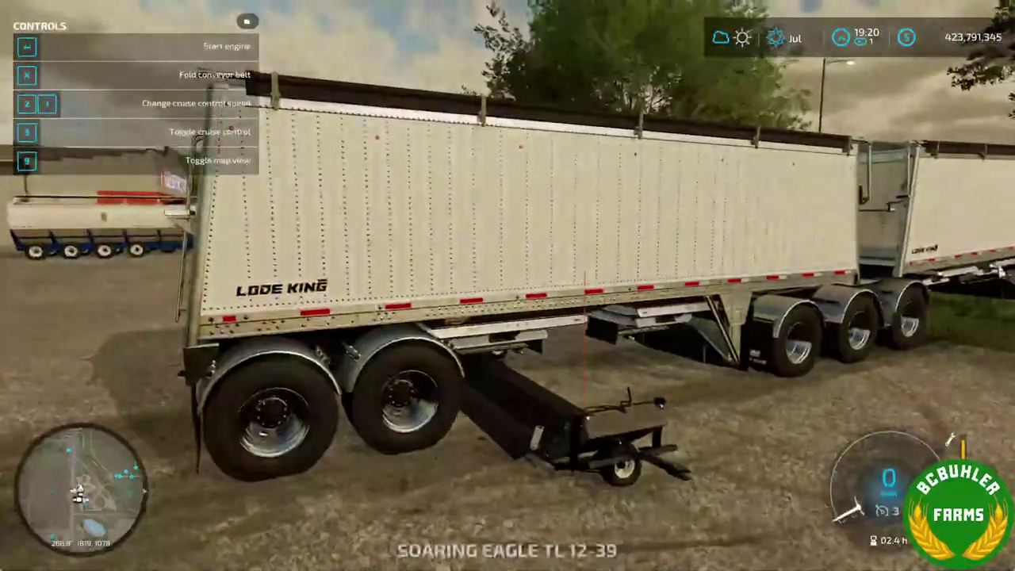
Switch to the game, reload the Soaring Eagle conveyor, and view its springs and chains from above the belt
key(ctrl+e)
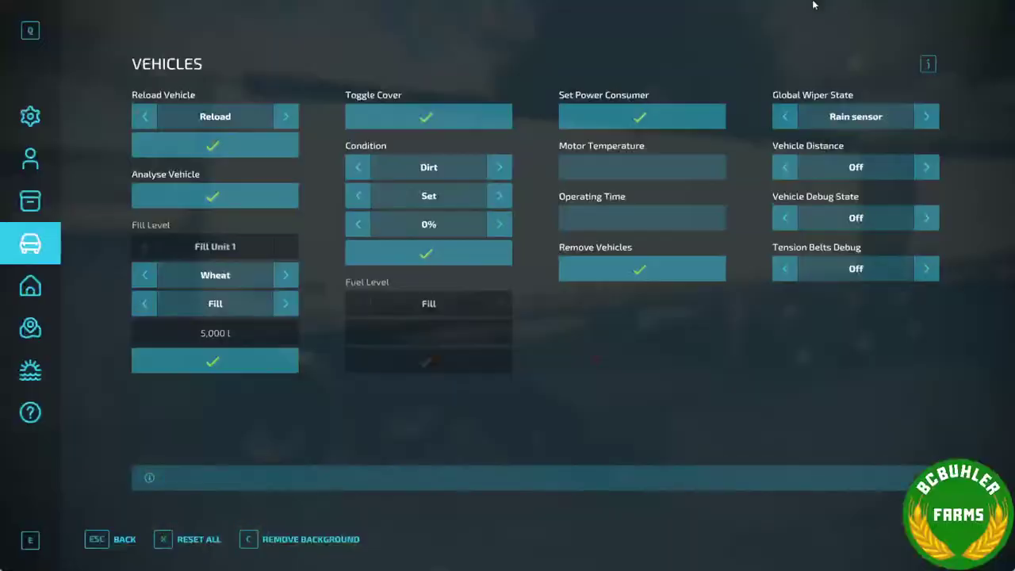
click(264, 151)
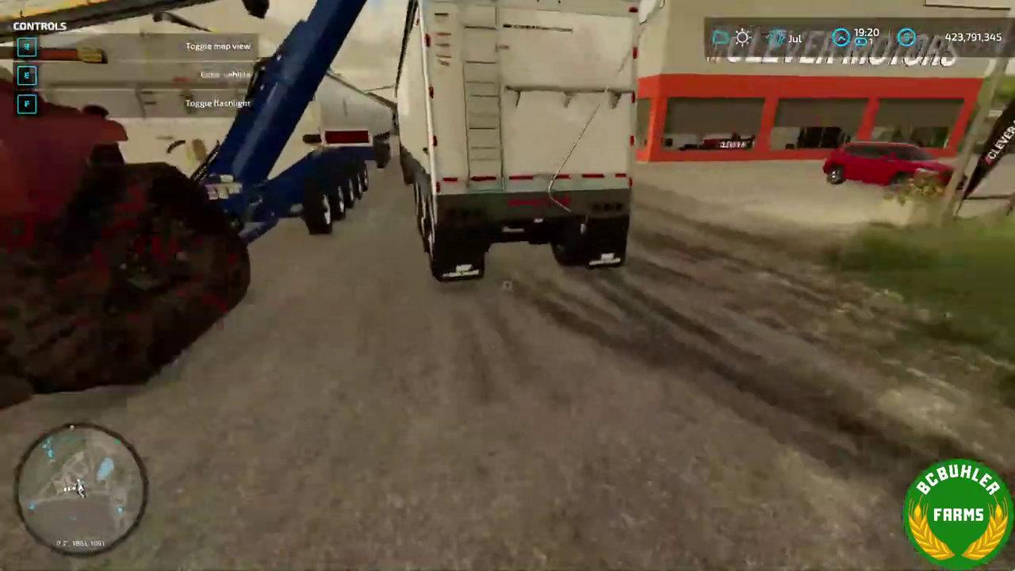
key(w)
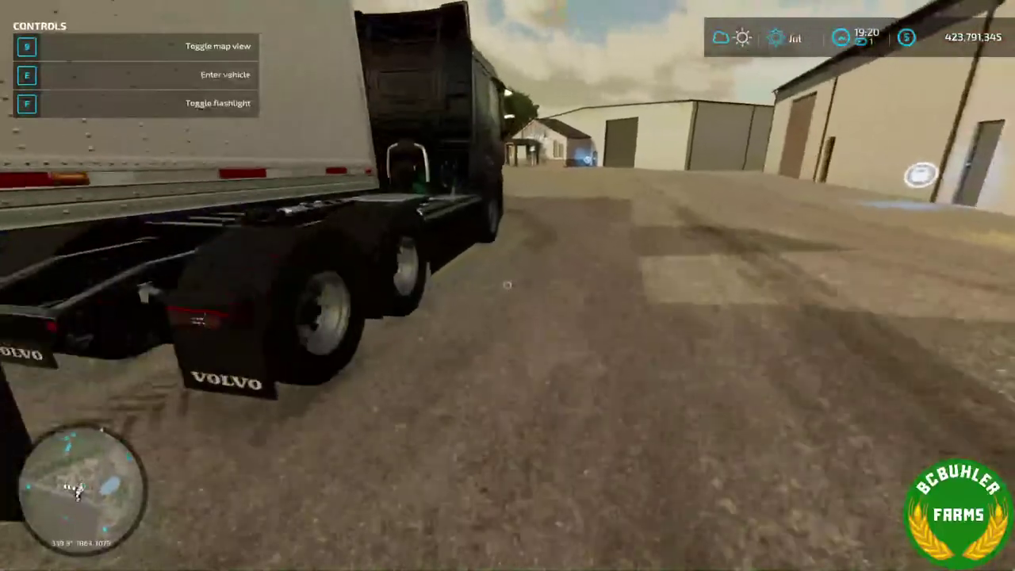
key(w)
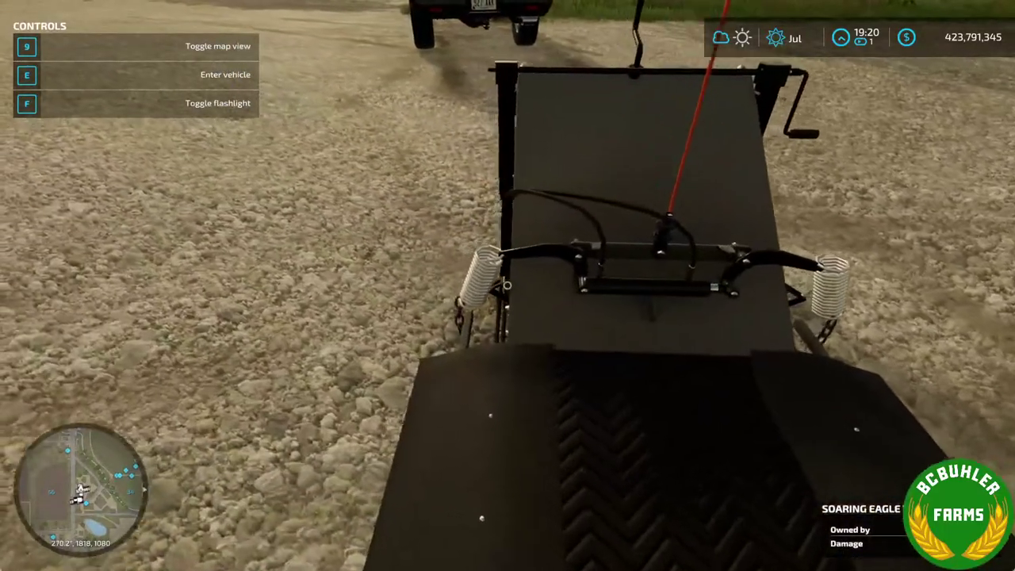
key(w)
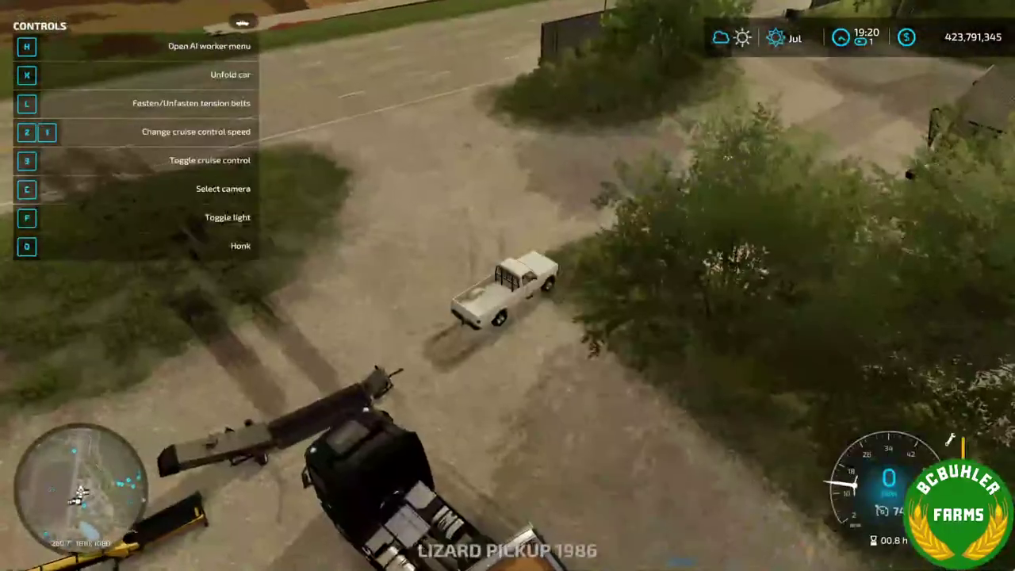
Walk around the conveyor's hopper end, examine the springs and flaps on both sides, and return to the parked truck
key(w)
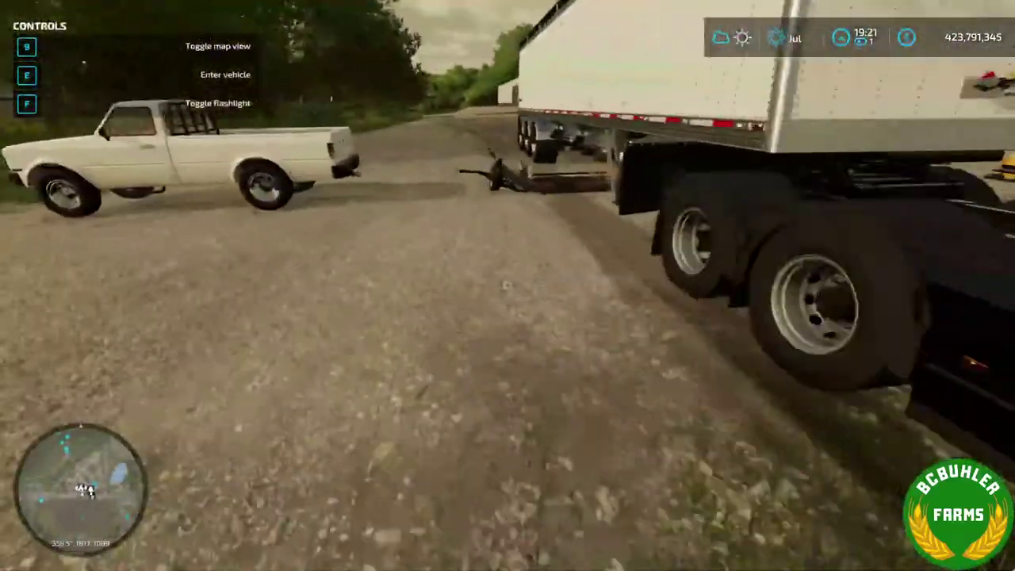
key(a)
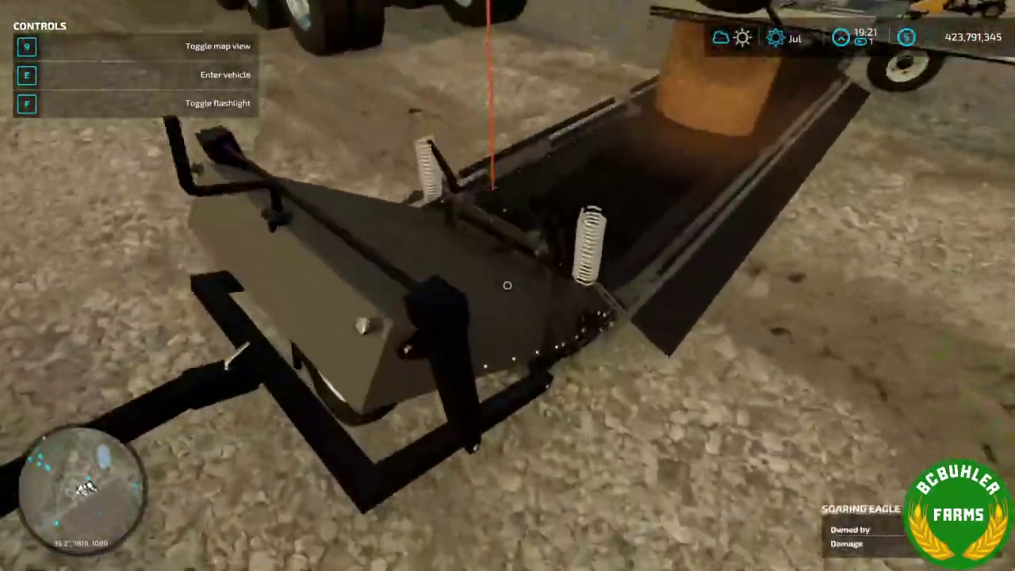
key(w)
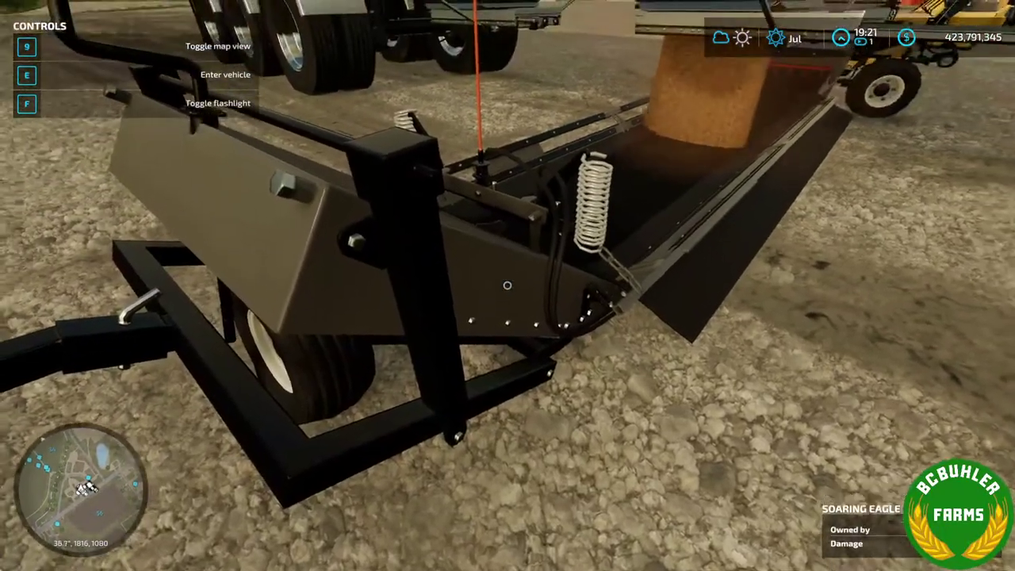
key(a)
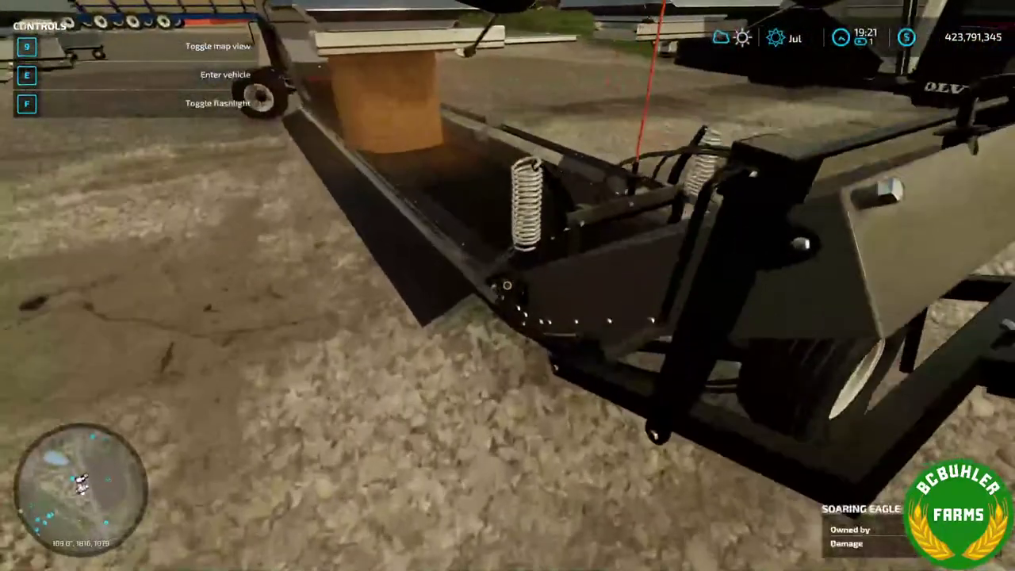
key(space)
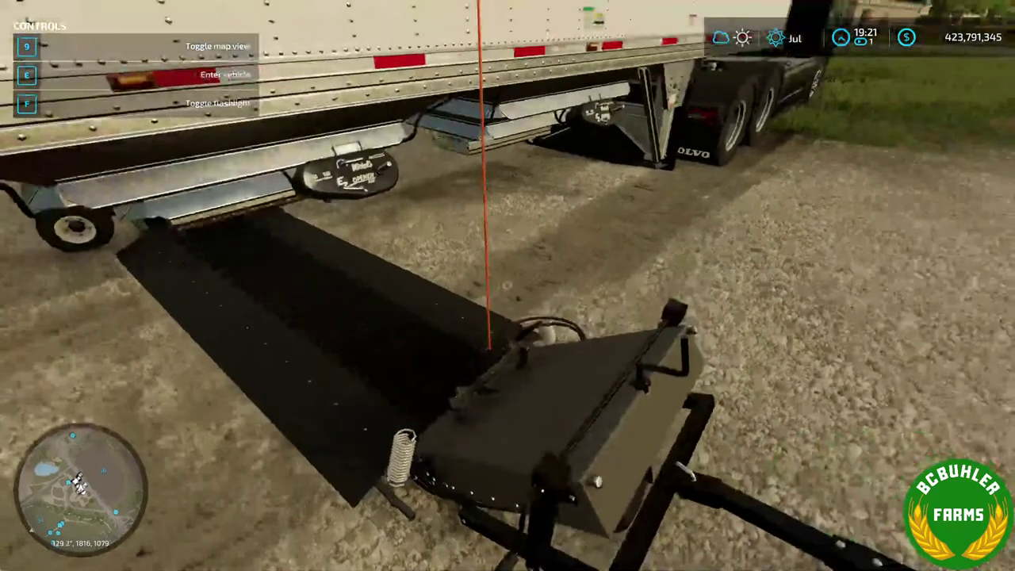
key(w)
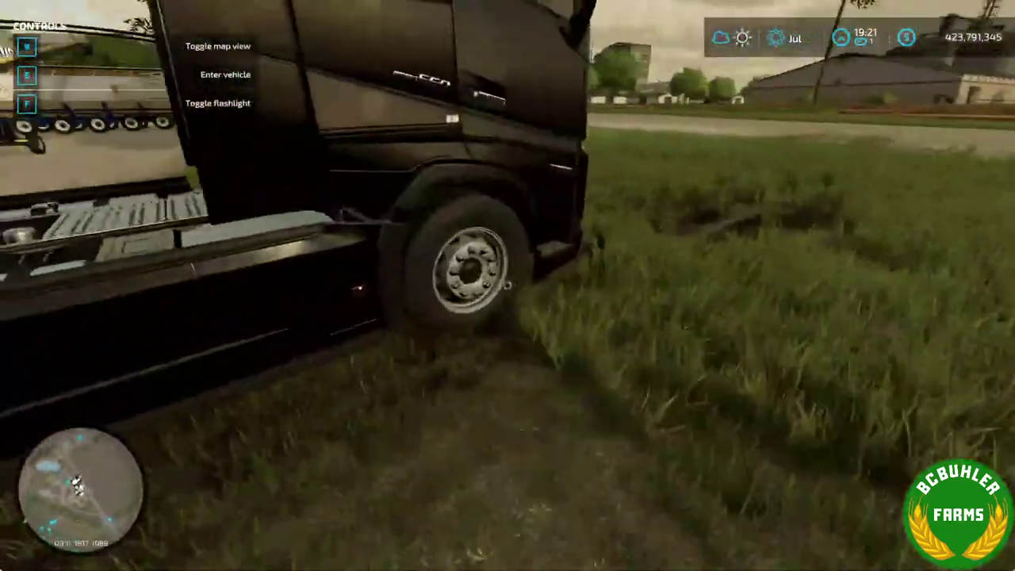
key(w)
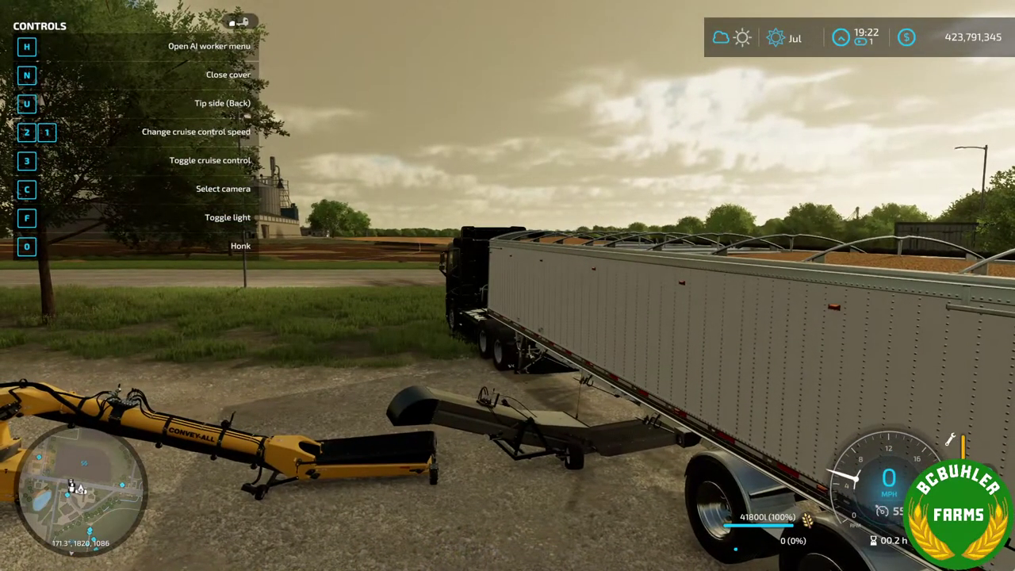
Enter the Soaring Eagle TL 12-39, start its engine and move it under the Lode King trailer's hopper
key(e)
key(w)
key(e)
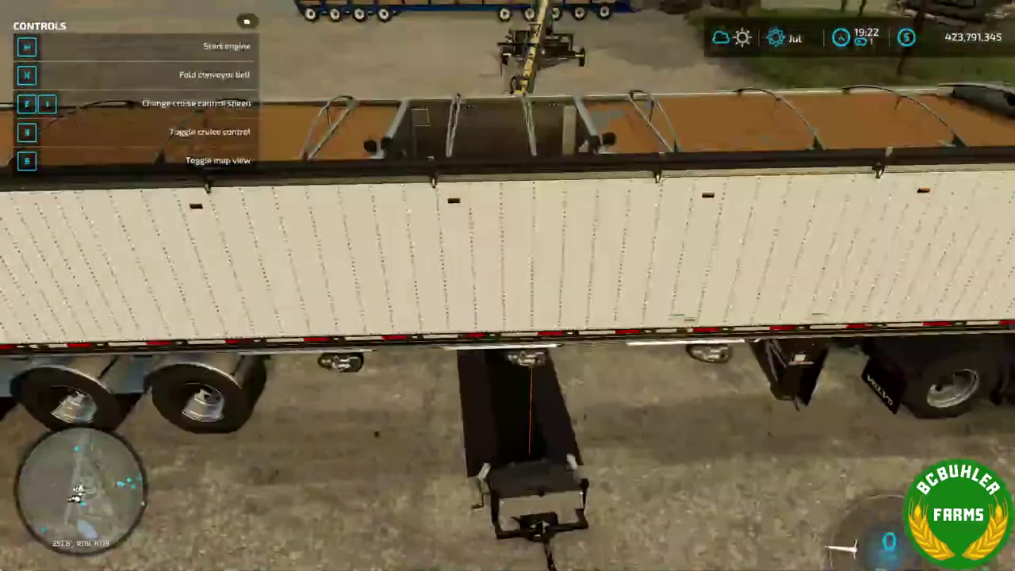
key(x)
key(Return)
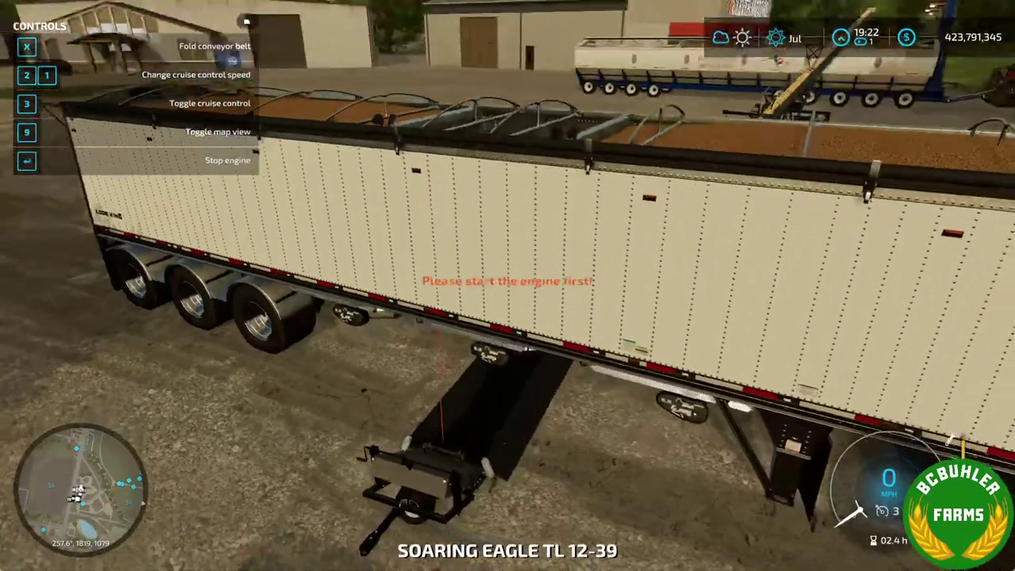
key(w)
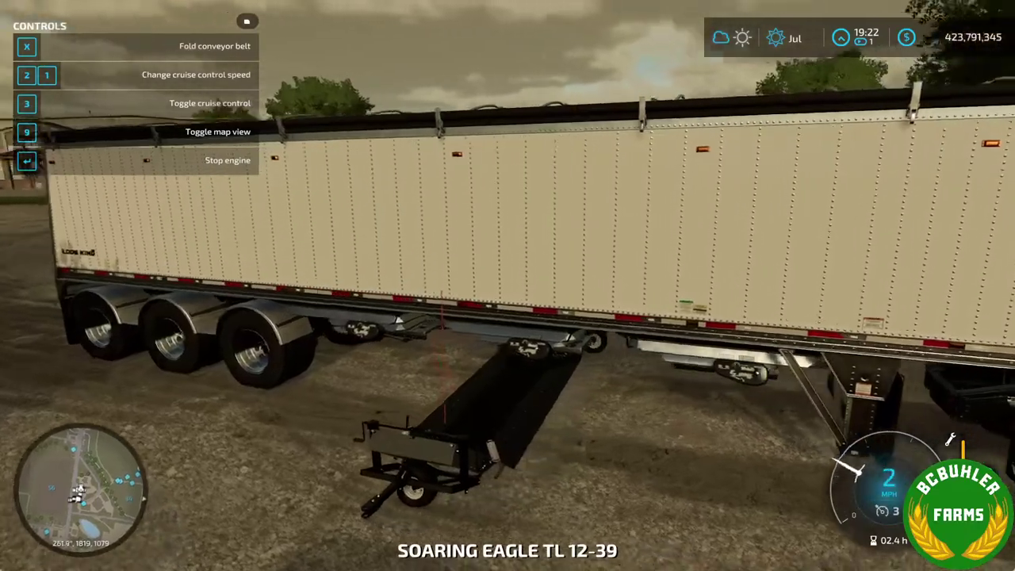
key(w)
key(d)
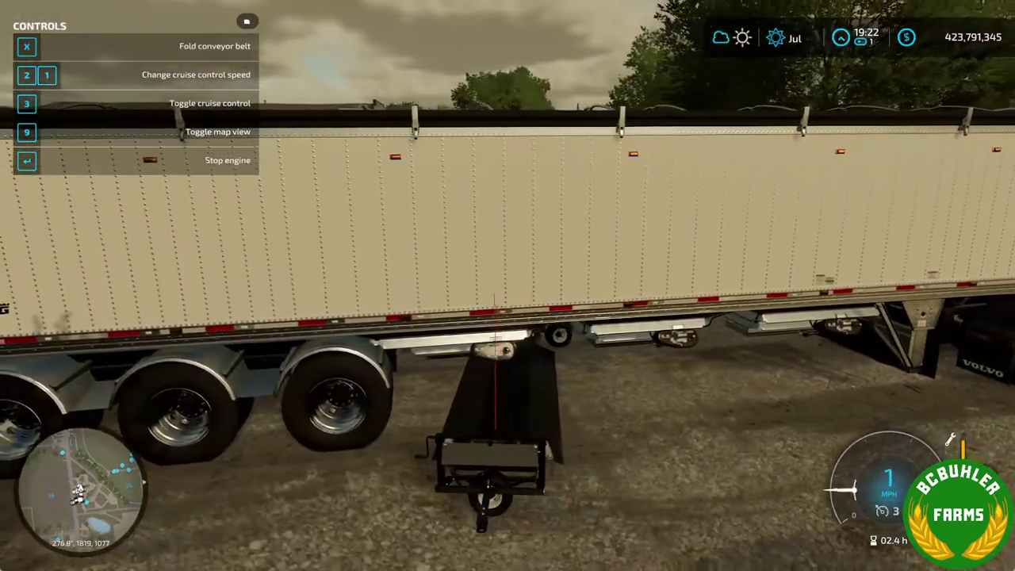
Return to the semi truck, check the wheat flow through the drive-over conveyor, and stop the overloading
key(e)
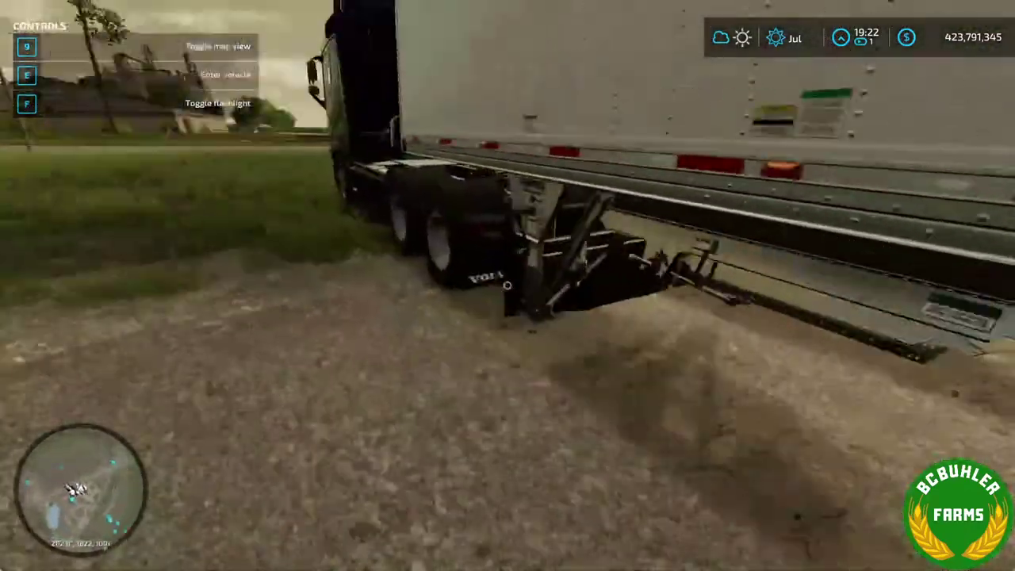
key(e)
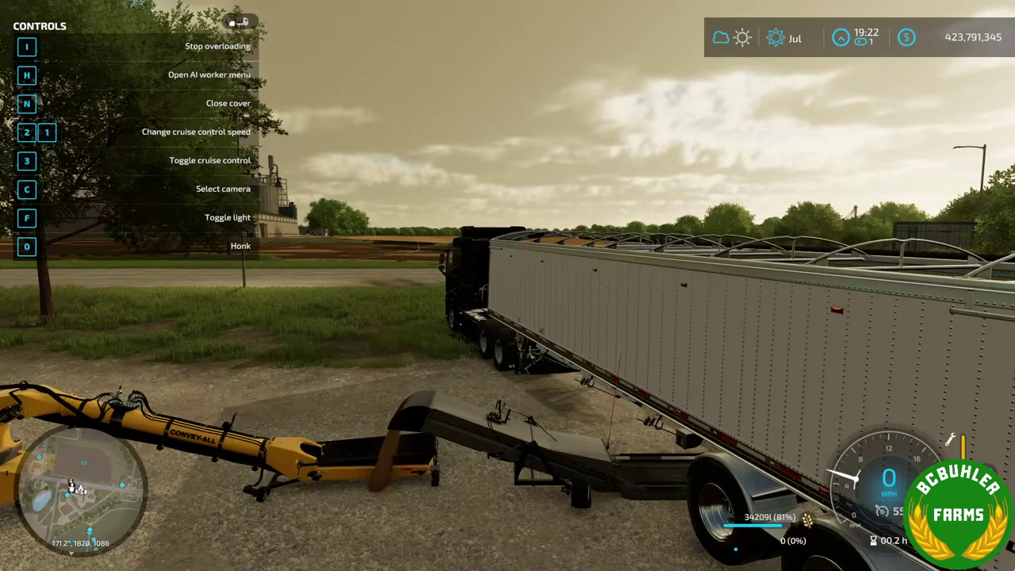
key(i)
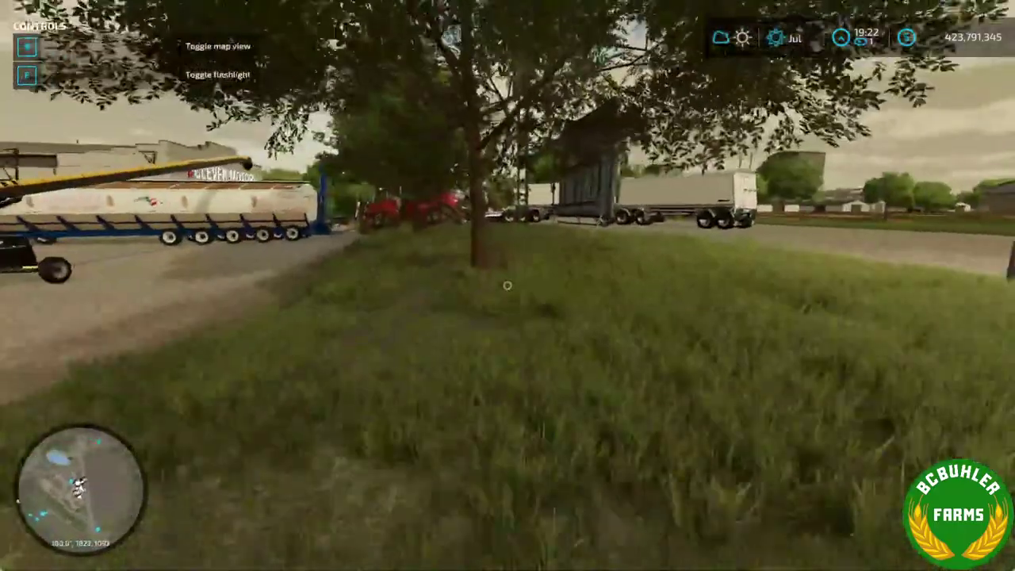
Walk to the Volvo VNX 300, enter it and pull its trailers alongside the Walkabout mother bin
key(w)
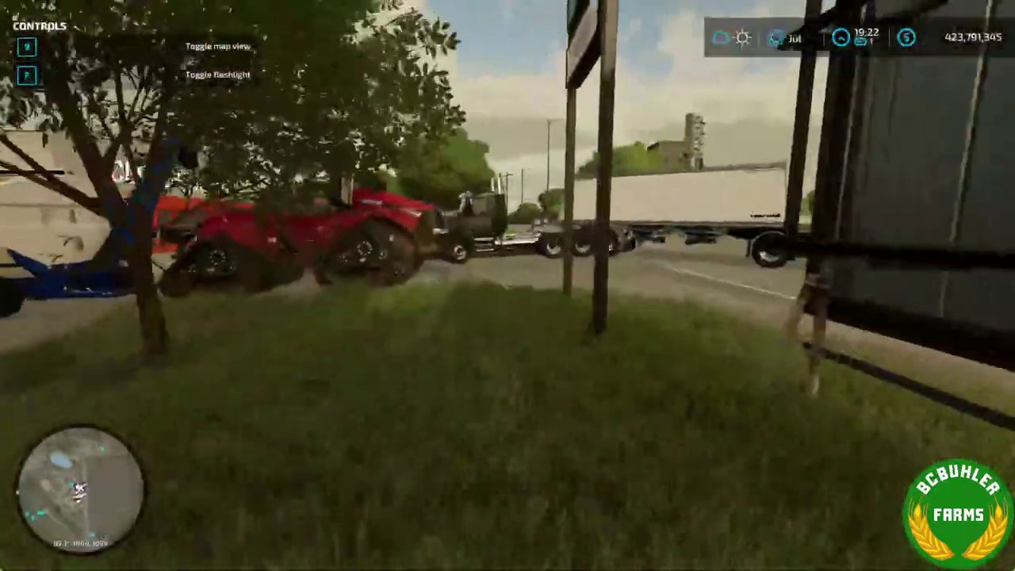
key(w)
key(e)
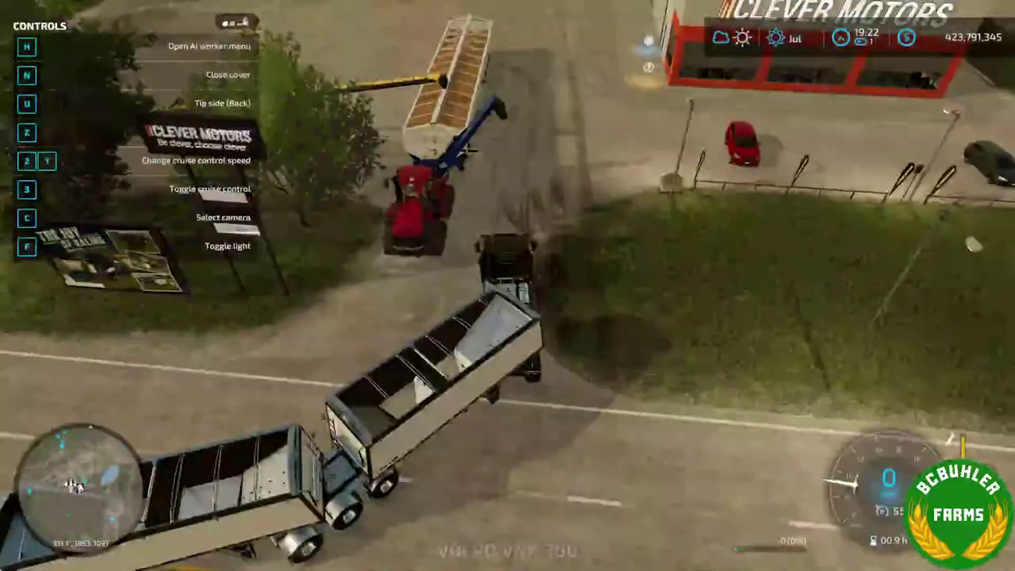
key(w)
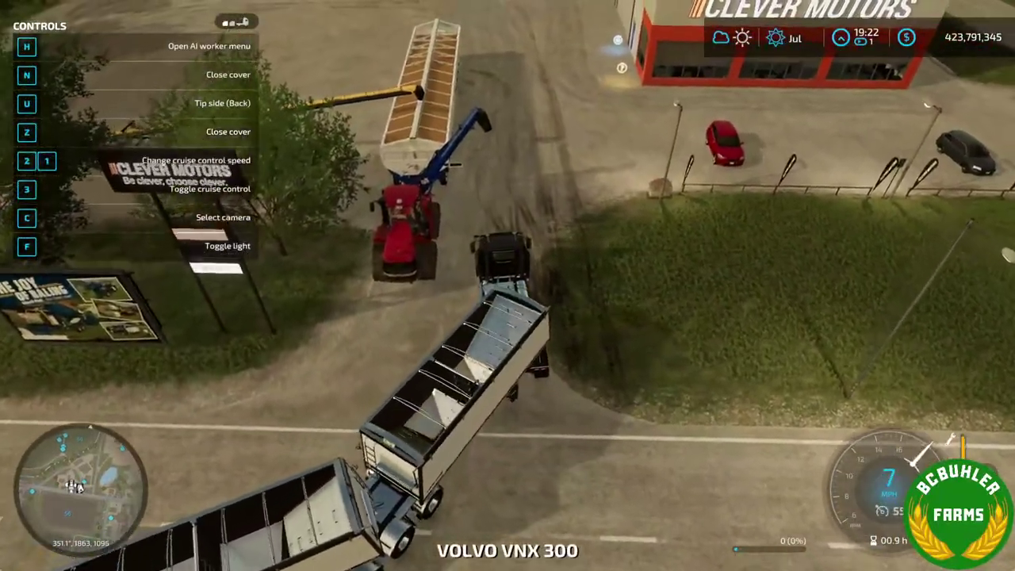
key(w)
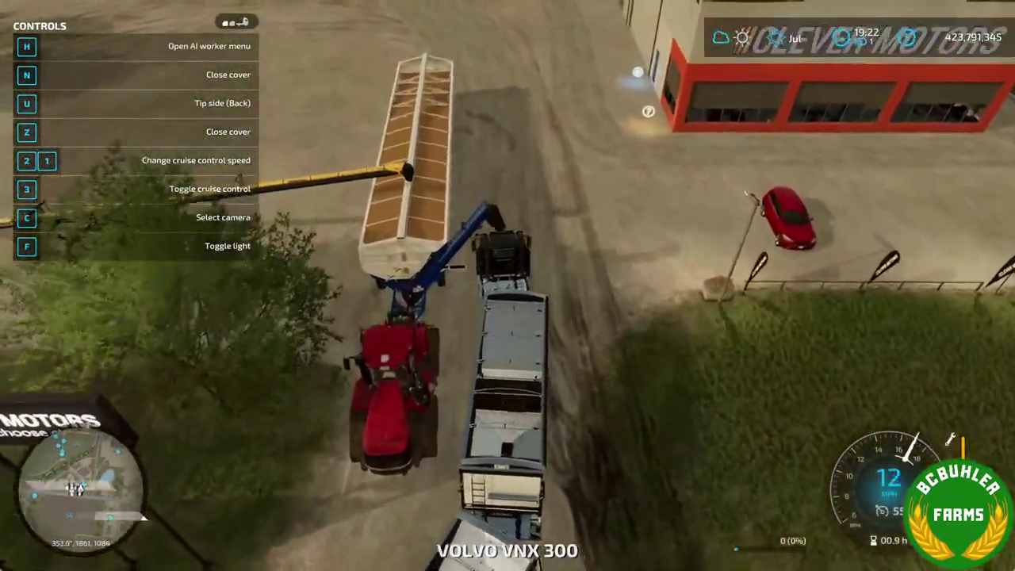
Stop and creep the Volvo VNX 300 forward under the mother bin's auger to load the front trailer with wheat
key(s)
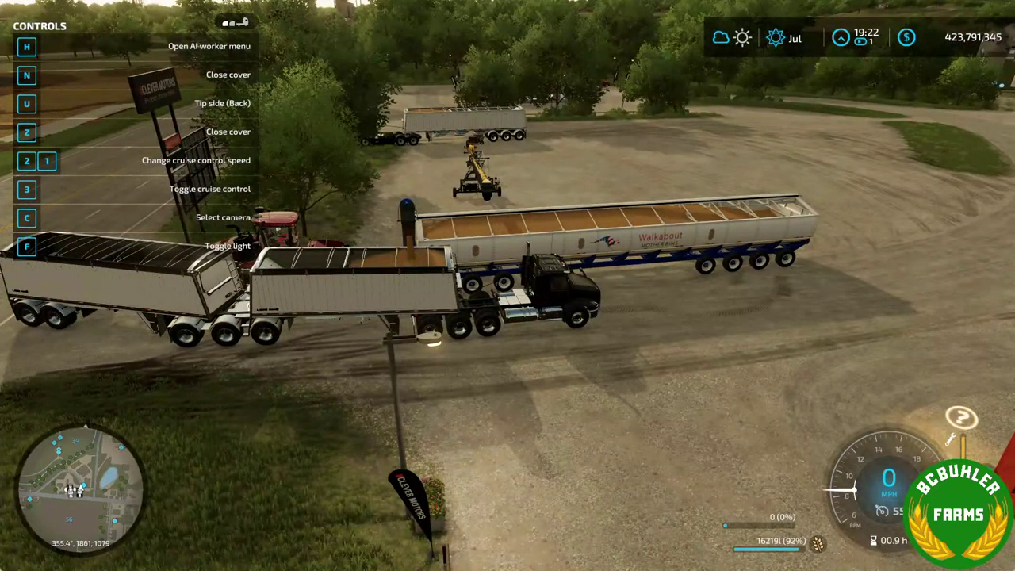
key(w)
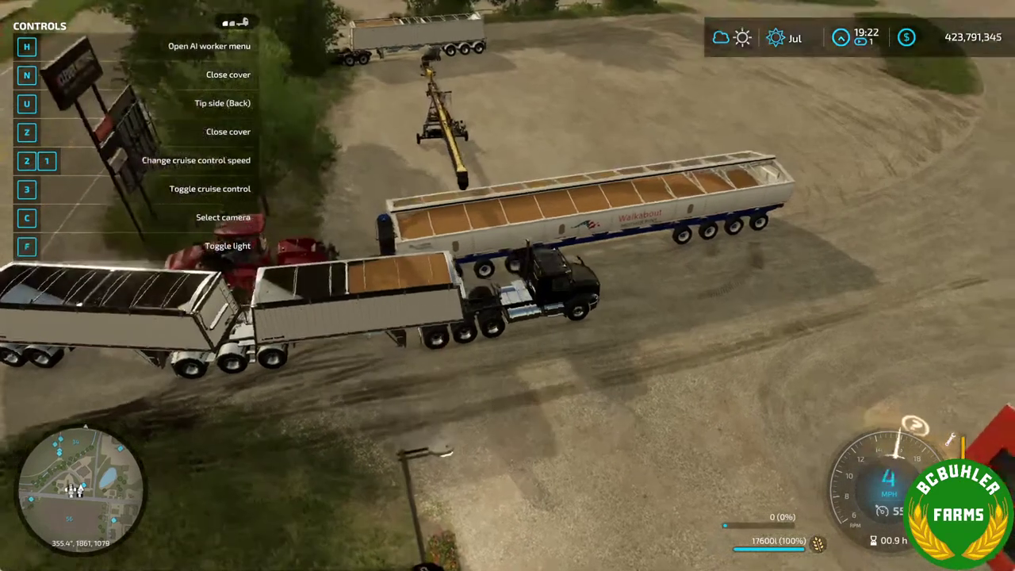
key(s)
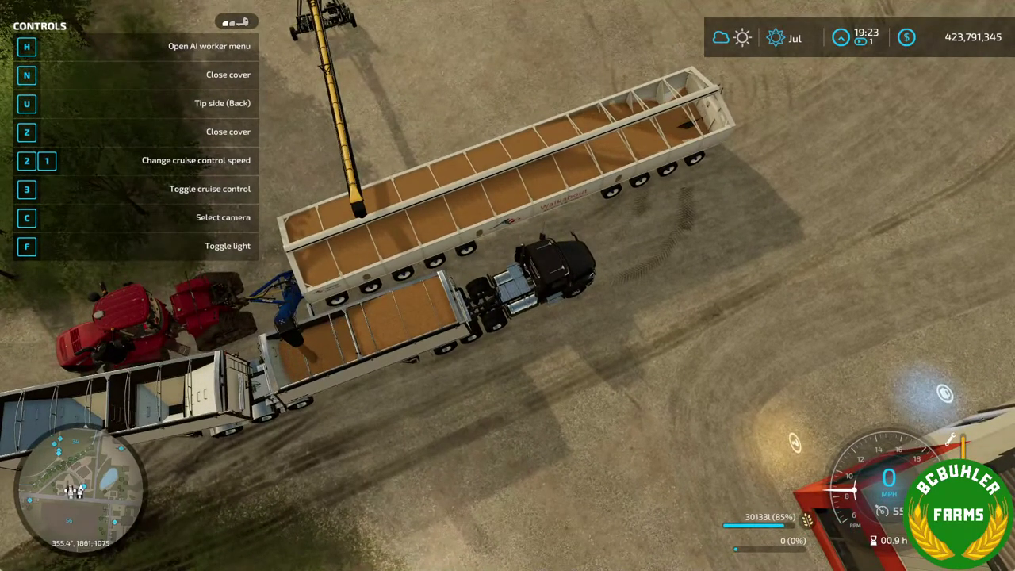
key(w)
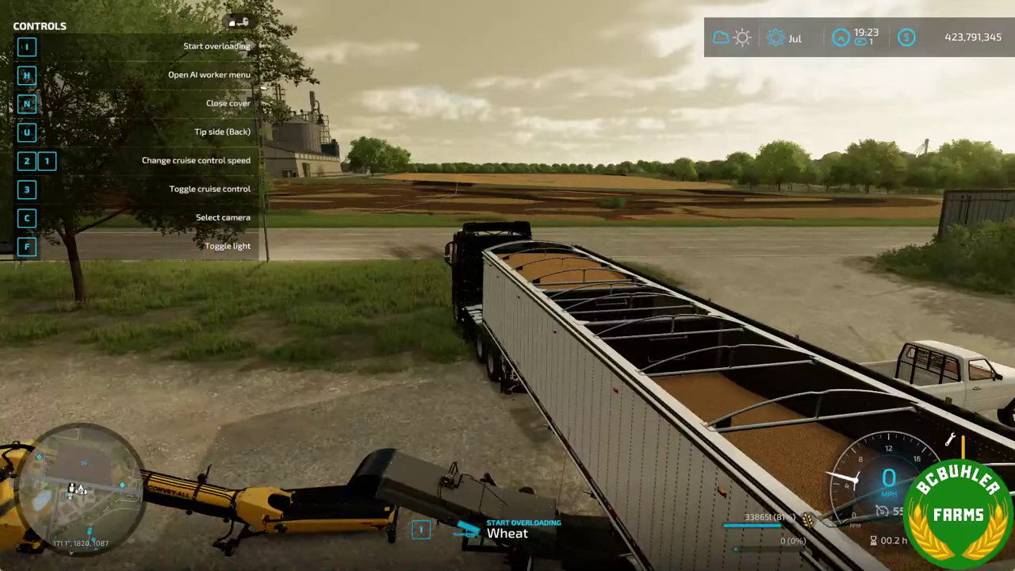
Back in the truck at the drive-over conveyor, start overloading its wheat, and leave the truck on foot
key(i)
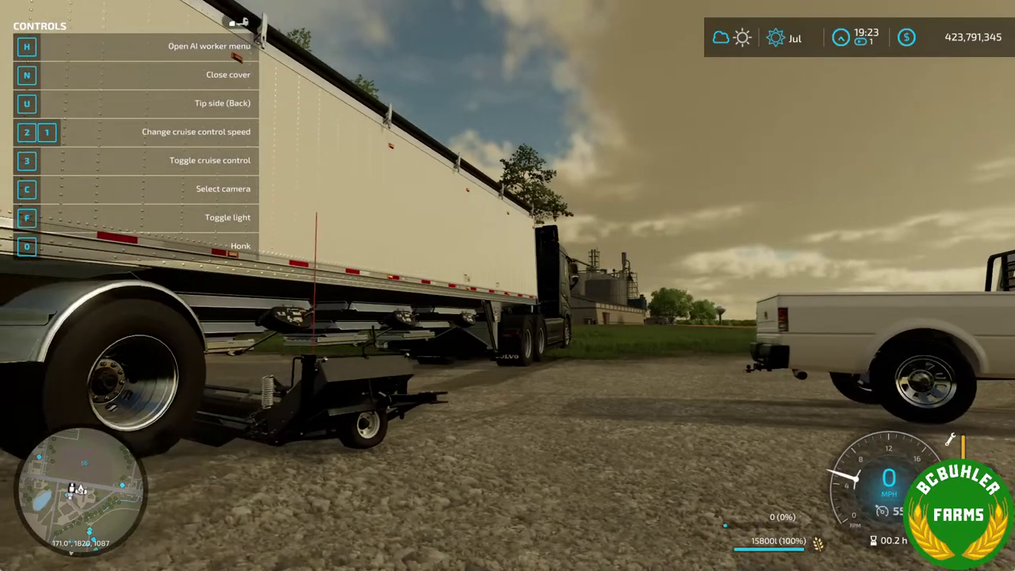
key(e)
key(w)
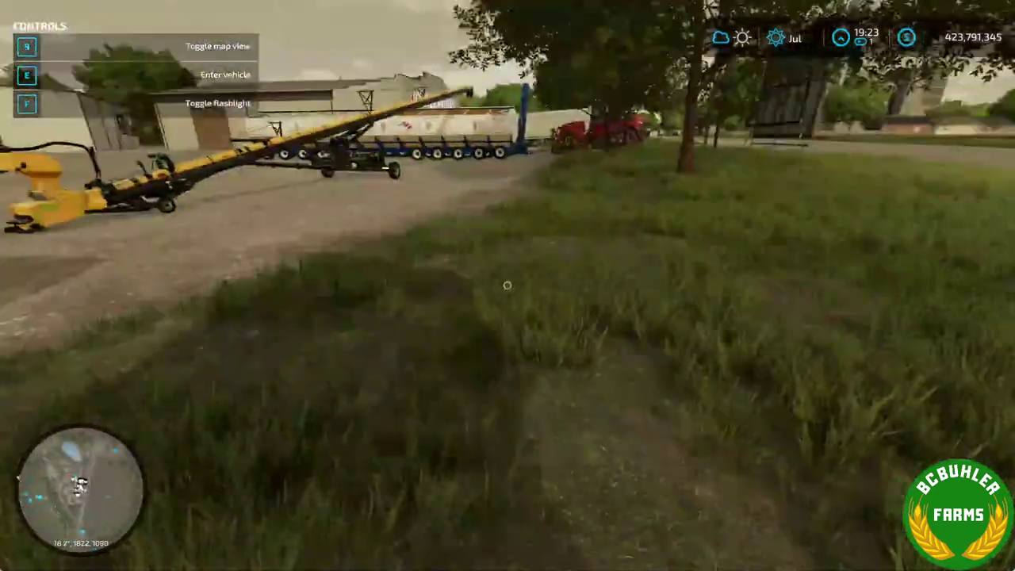
Enter the Soaring Eagle TL 12-39 conveyor, nudge it forward beside the grain trailer, and leave it on foot
key(e)
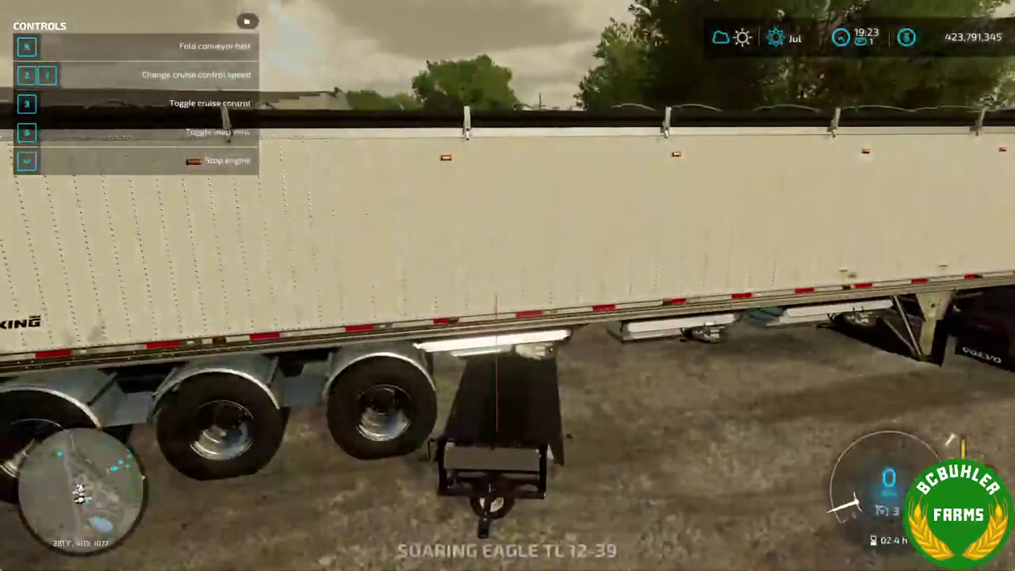
key(w)
key(a)
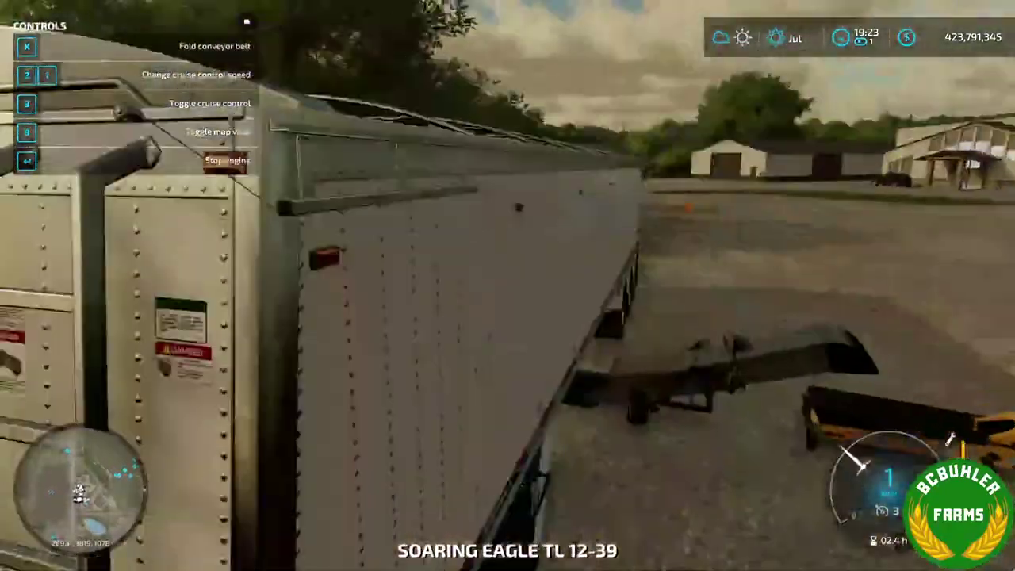
key(w)
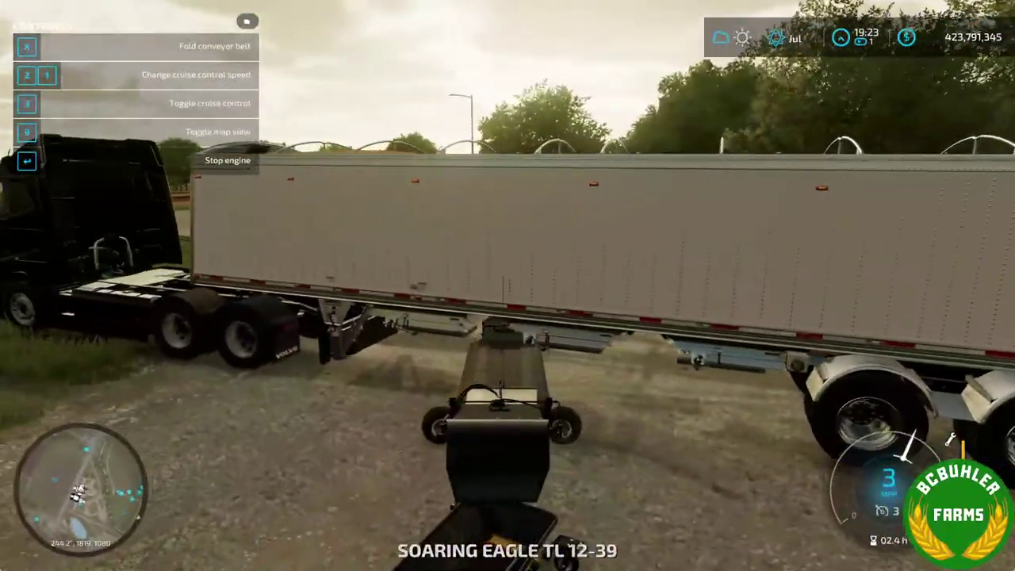
scroll(508, 286, down, 3)
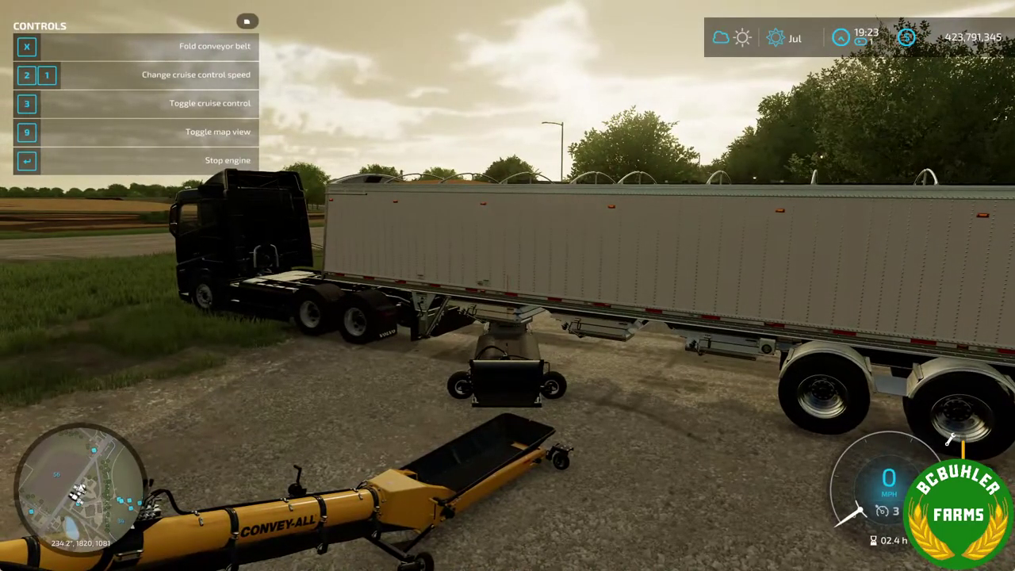
key(e)
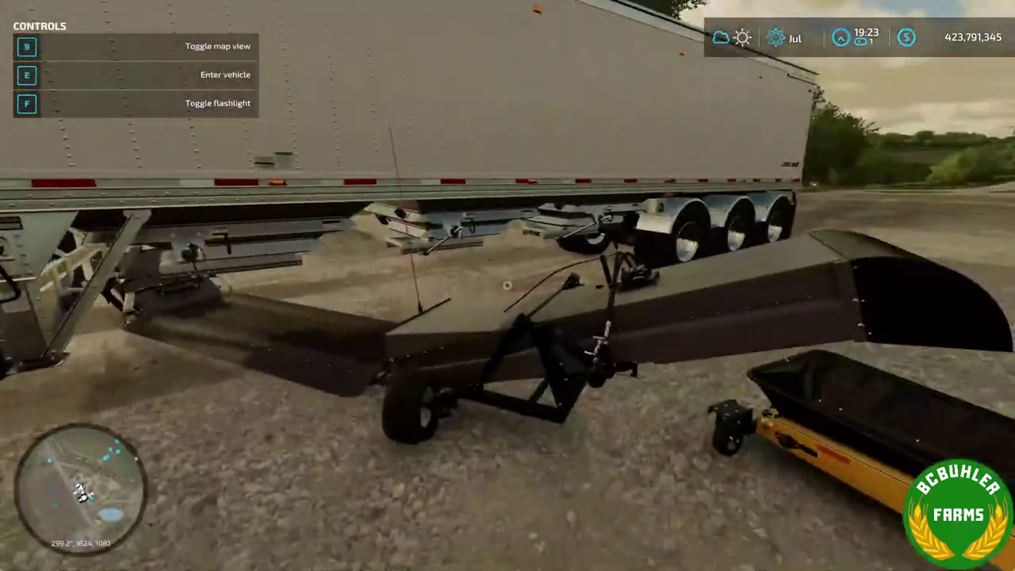
key(s)
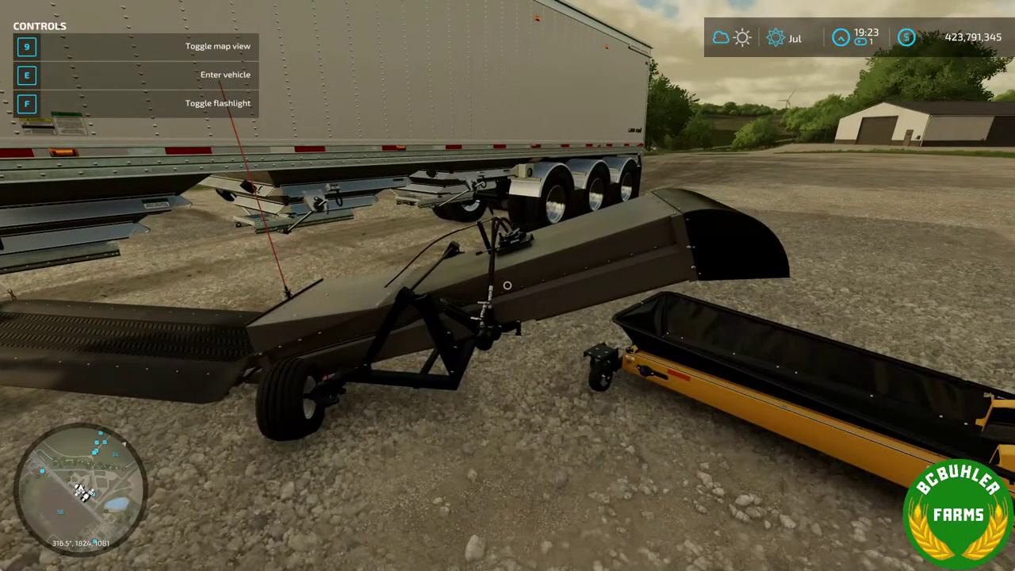
Switch to GIANTS Editor and rotate the armright node toward its spring, setting Rotate Z to -6
key(super)
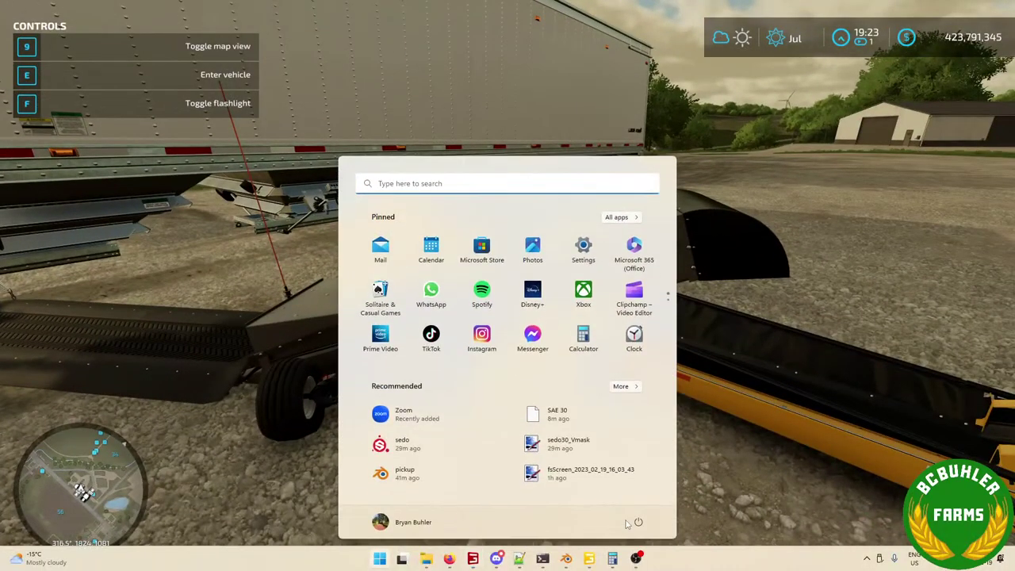
click(590, 559)
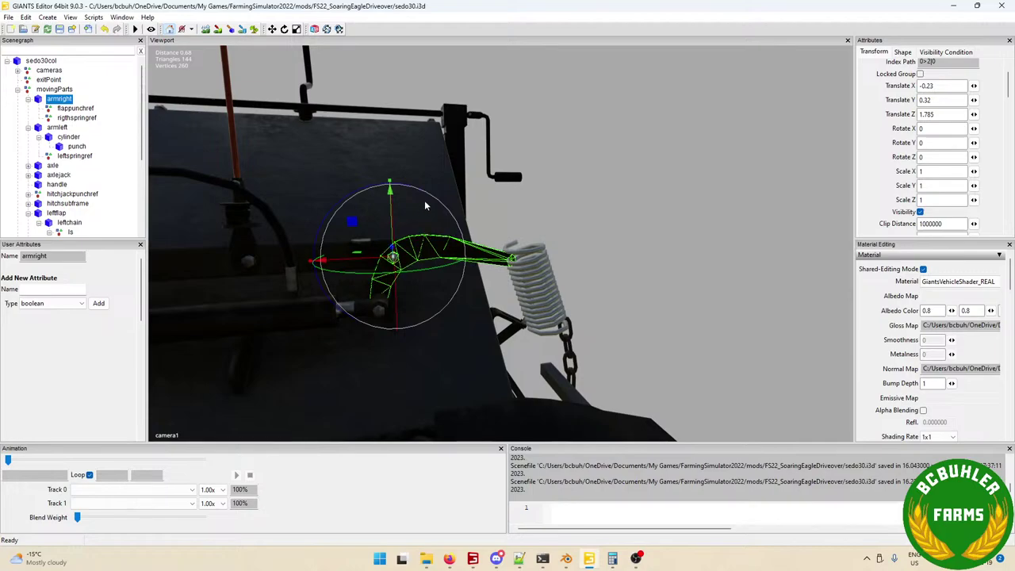
drag(425, 205, 411, 187)
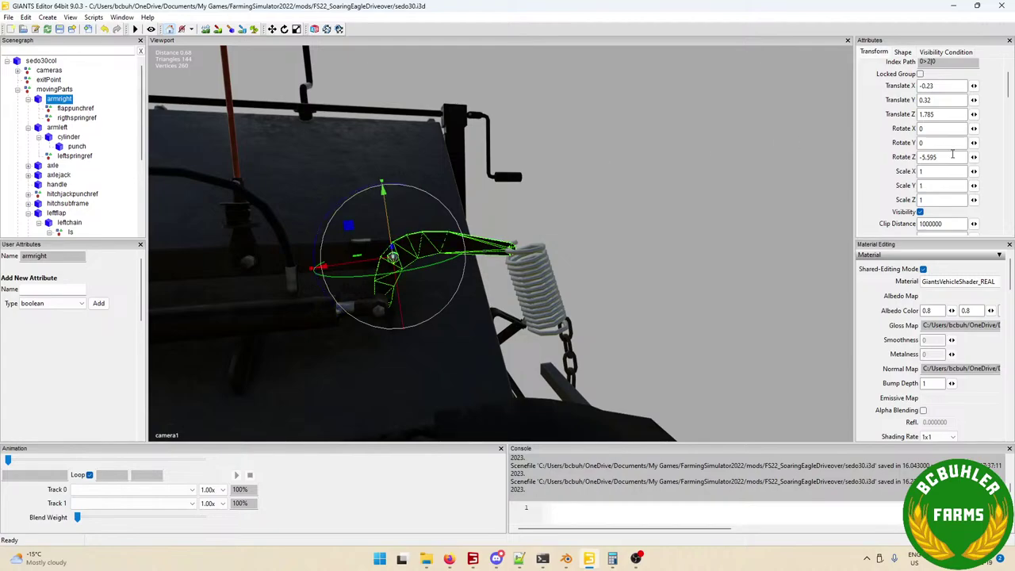
drag(944, 157, 931, 155)
text(6)
key(Return)
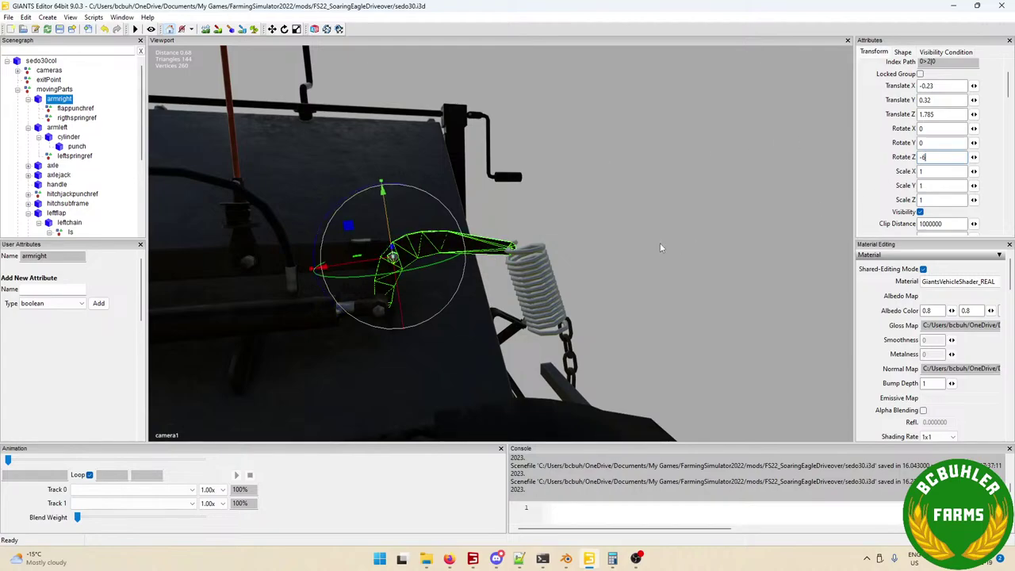
Compare the arm's tip with the spring hook up close and refine armright's Rotate Z to -5.5
scroll(645, 243, up, 2)
scroll(644, 243, up, 1)
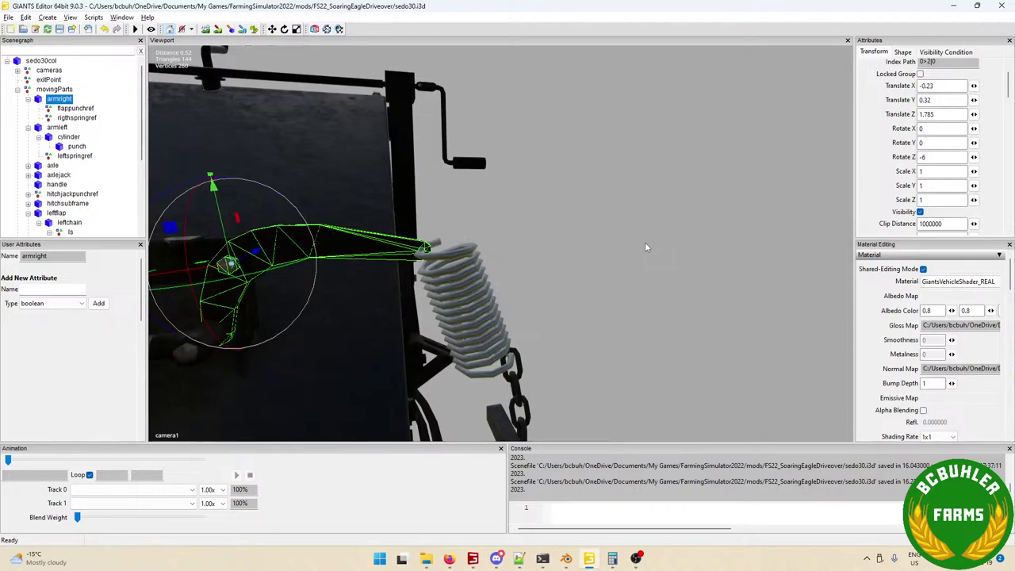
scroll(645, 243, up, 2)
scroll(645, 243, down, 4)
scroll(644, 242, up, 2)
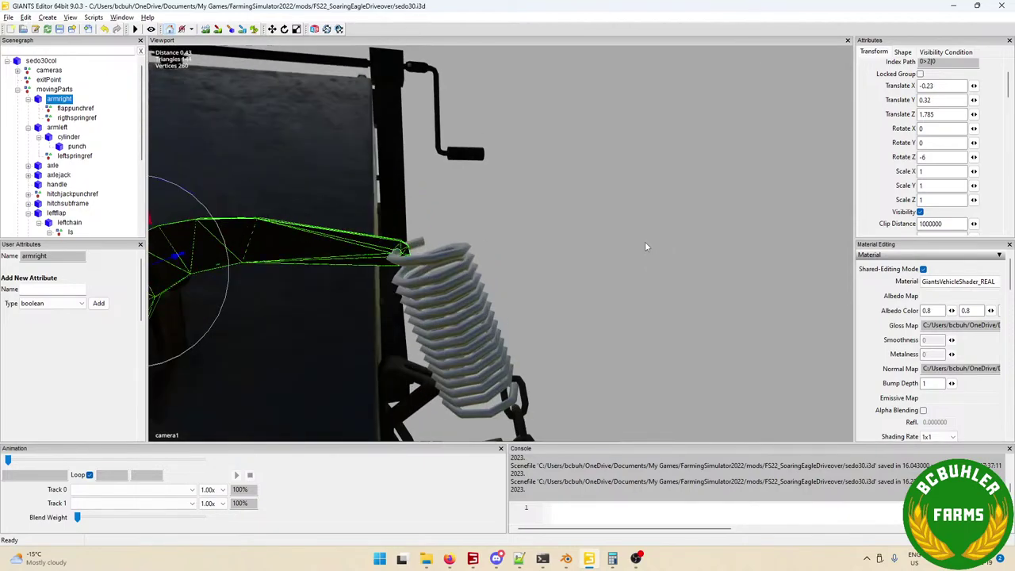
alt+drag(645, 242, 567, 248)
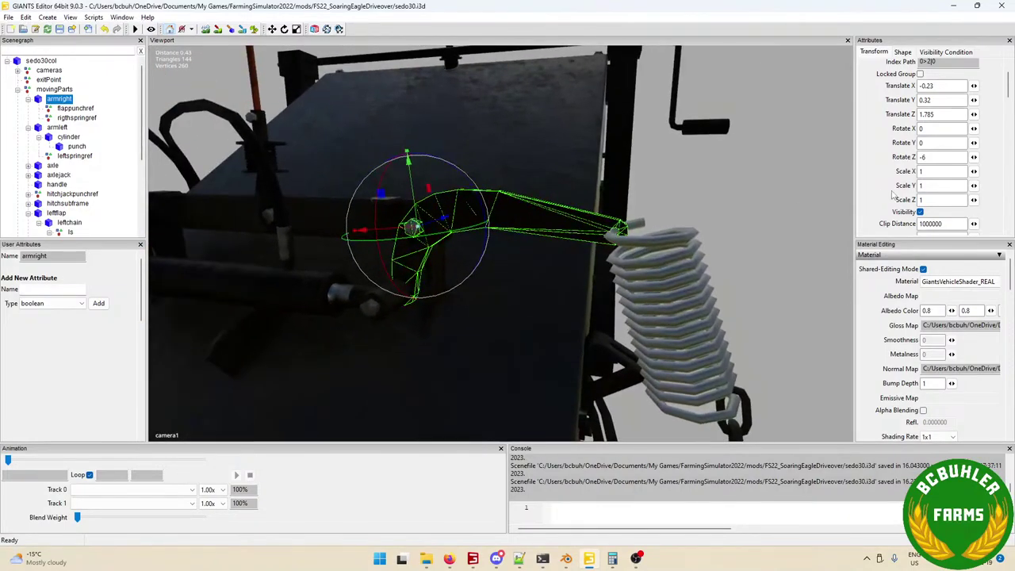
click(936, 156)
key(BackSpace)
text(5)
key(Return)
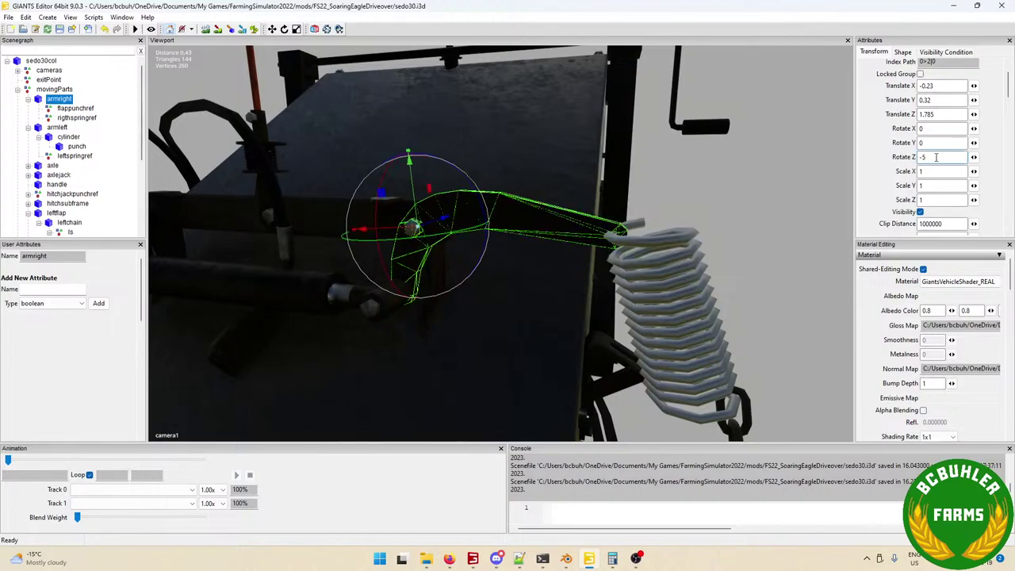
text(.5)
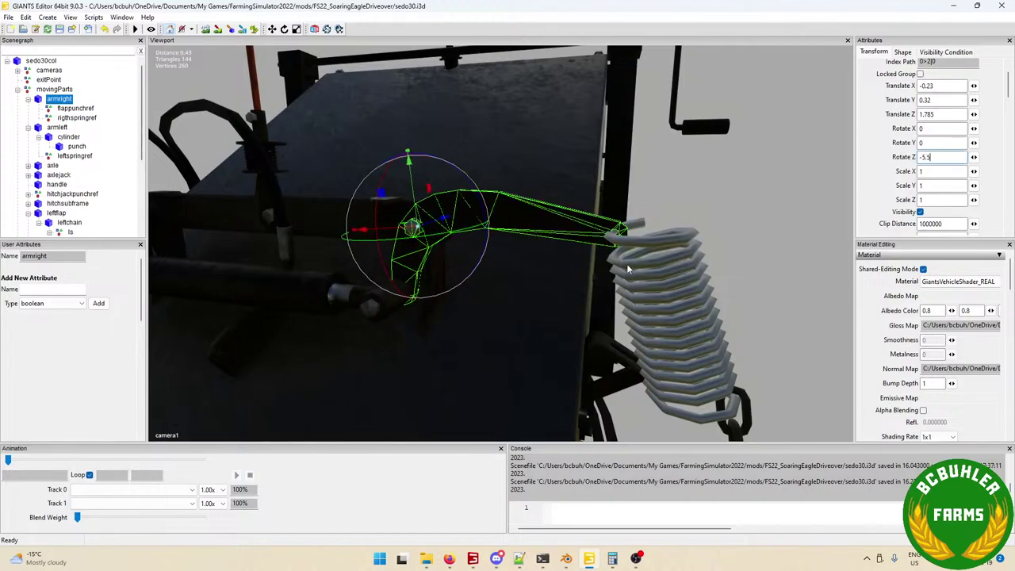
key(Return)
Select the cylinder's punch node in the scene and save the sedo30.i3d file
click(374, 303)
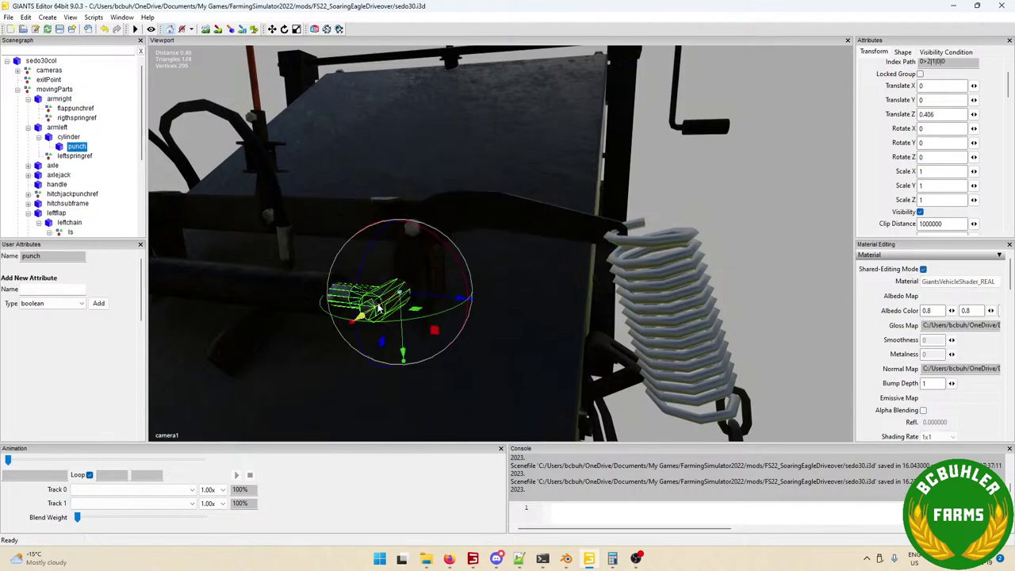
alt+drag(521, 291, 510, 306)
key(ctrl+s)
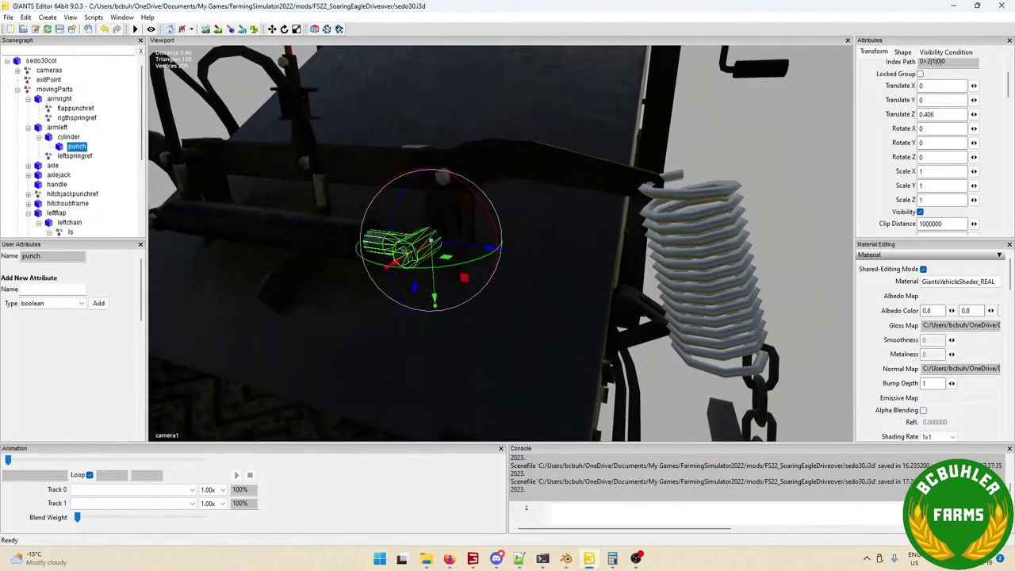
Switch to Notepad++ and set armright's rotationInactive to "0 0 -5.5" in the stateObjectChanges of sedo30.xml
key(alt+Tab)
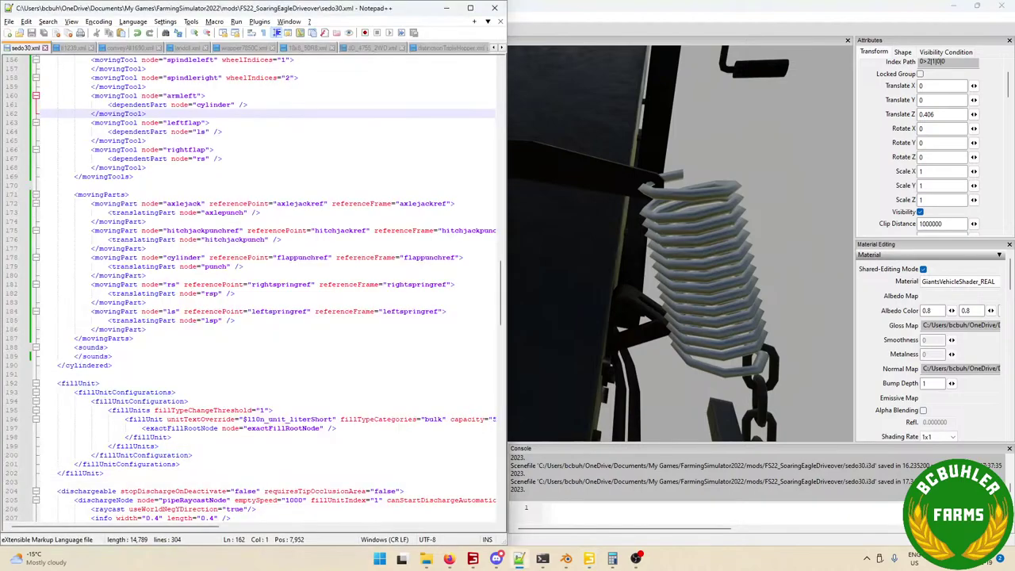
scroll(371, 318, up, 14)
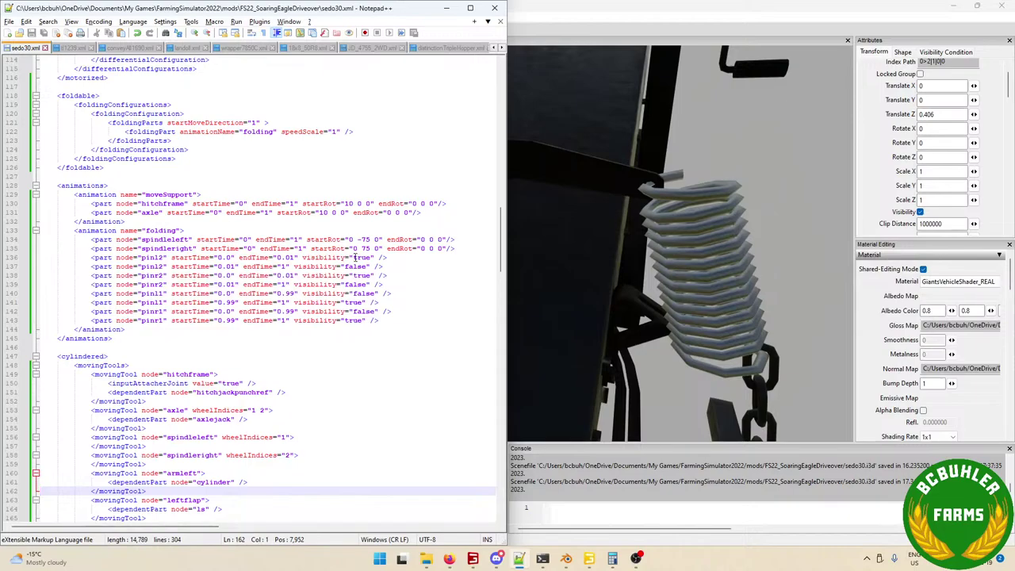
scroll(355, 258, down, 20)
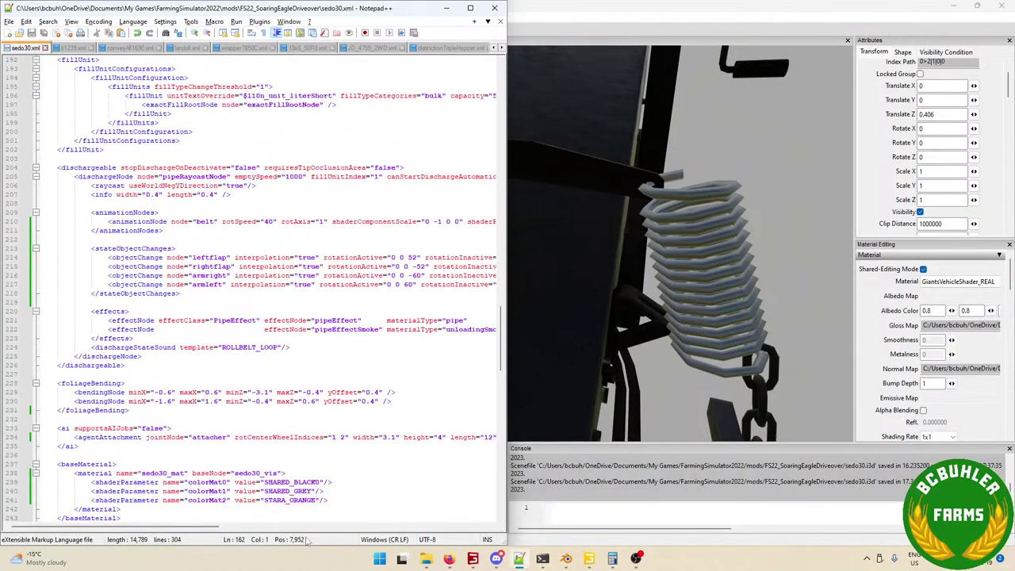
drag(219, 527, 251, 534)
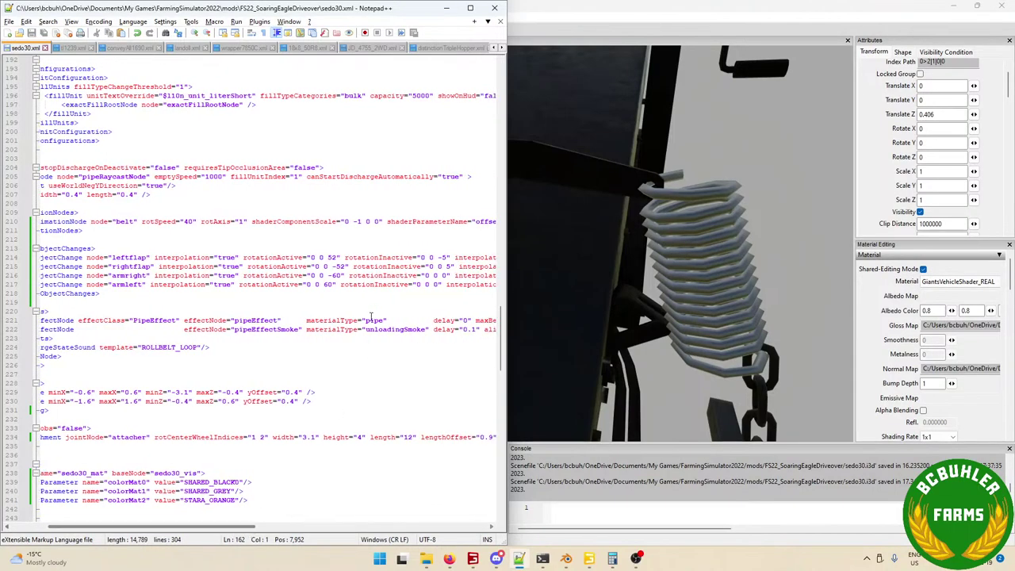
click(335, 275)
click(448, 275)
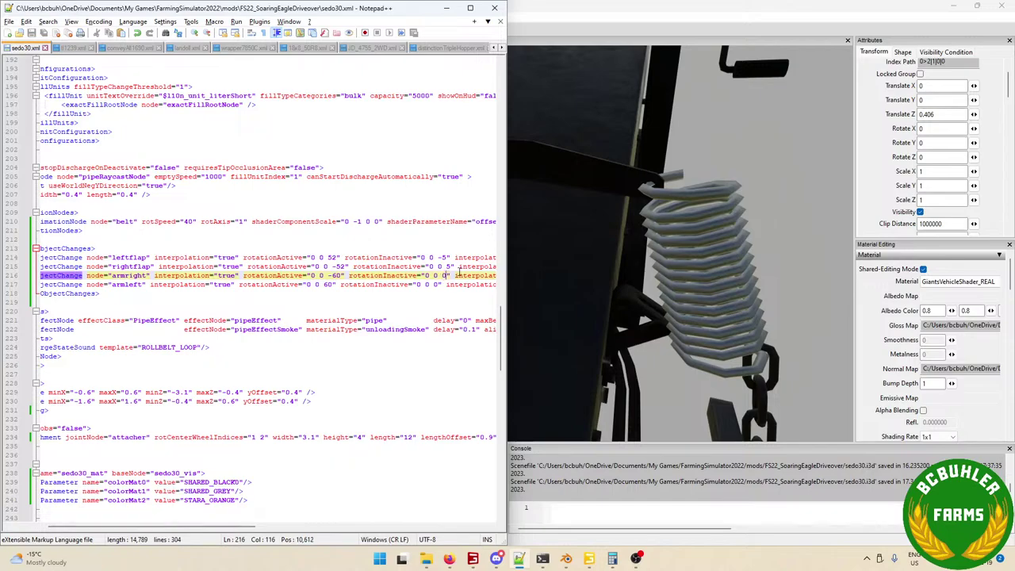
key(BackSpace)
text(-5.5)
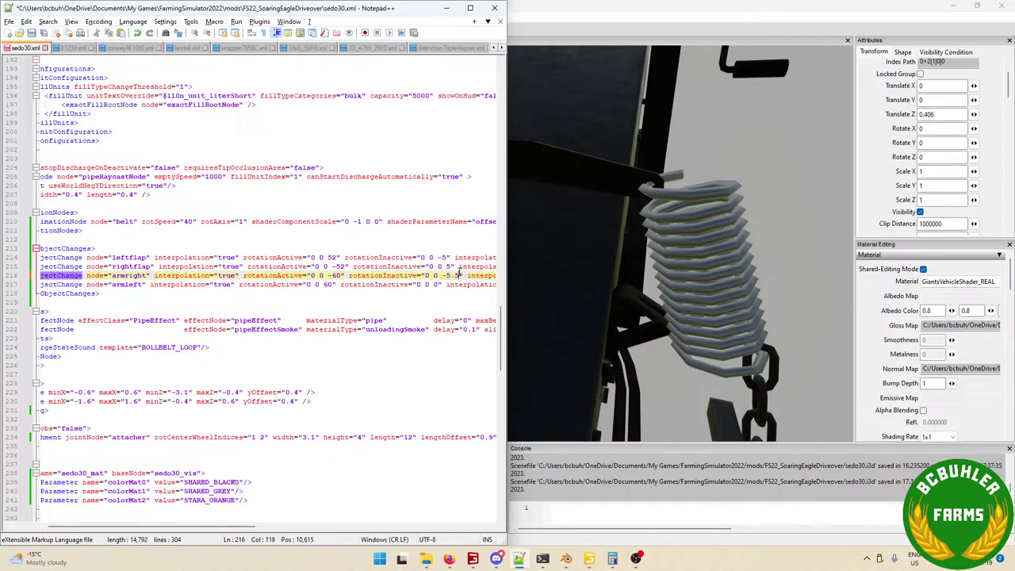
Set armright's rotationActive to "0 0 -65.5" and save sedo30.xml
click(342, 274)
key(BackSpace)
text(5.5)
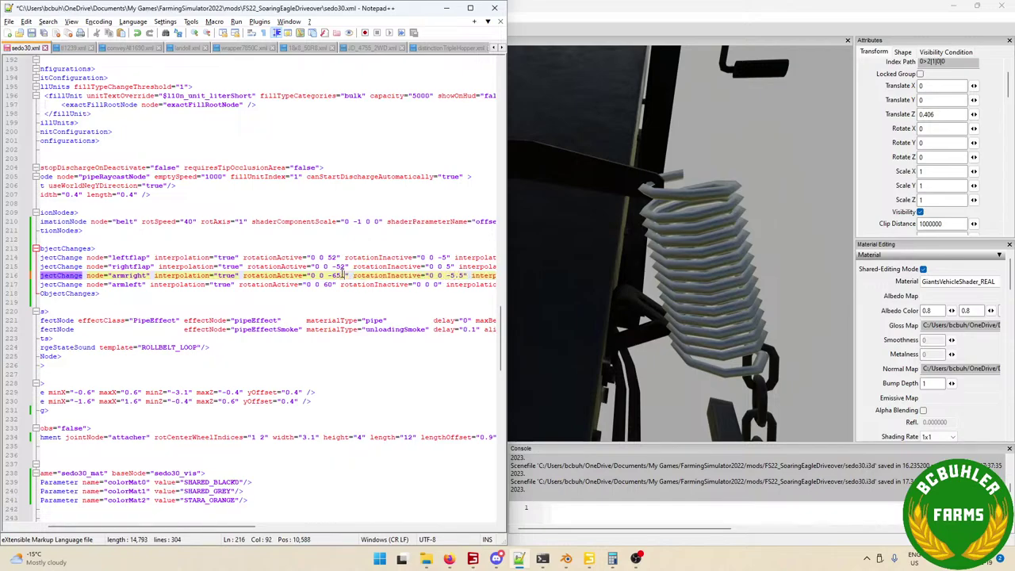
key(ctrl+s)
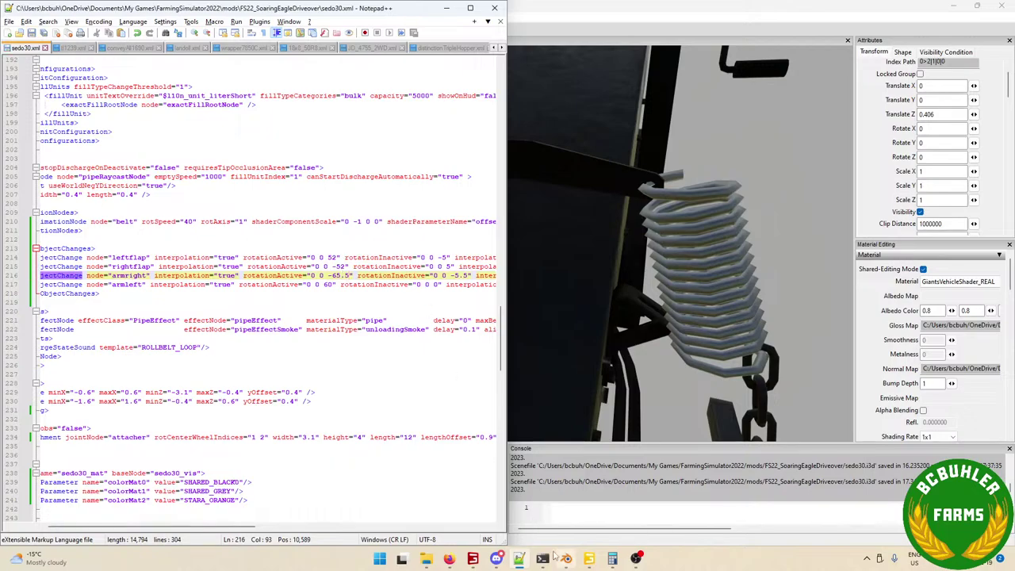
Switch back to Farming Simulator 22 and reload the Soaring Eagle conveyor through the developer vehicle controls
click(606, 11)
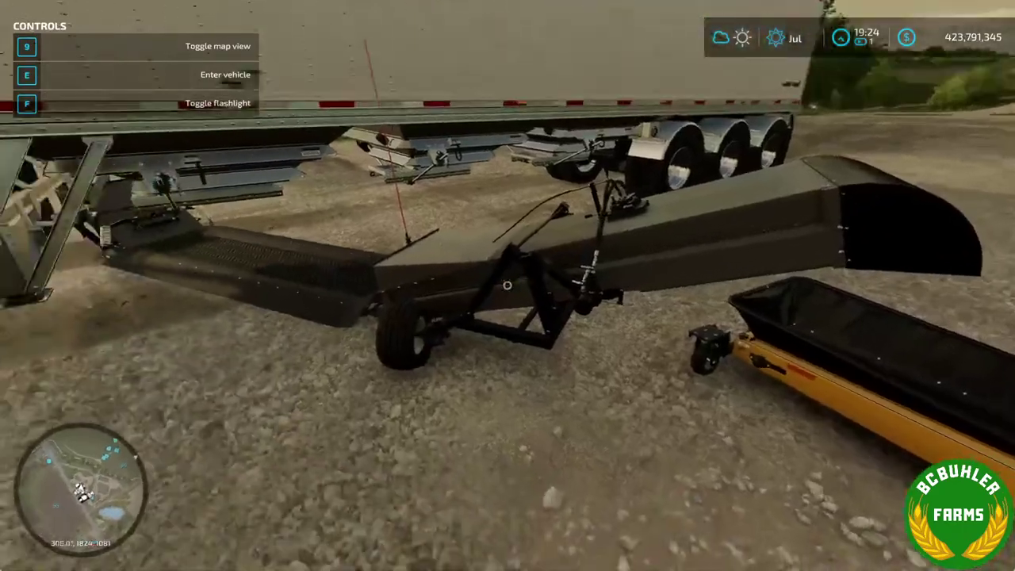
key(ctrl+e)
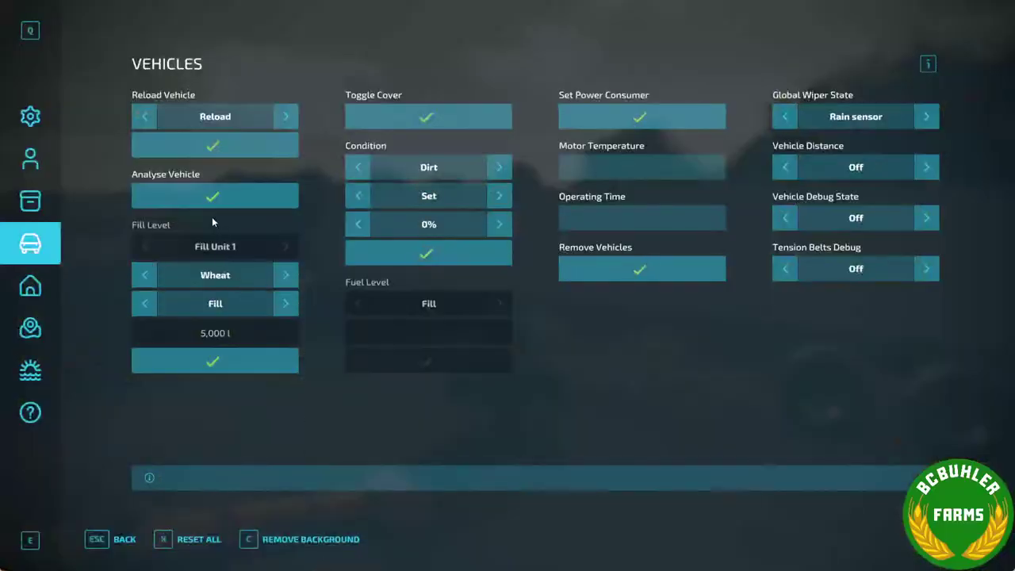
click(211, 146)
key(Escape)
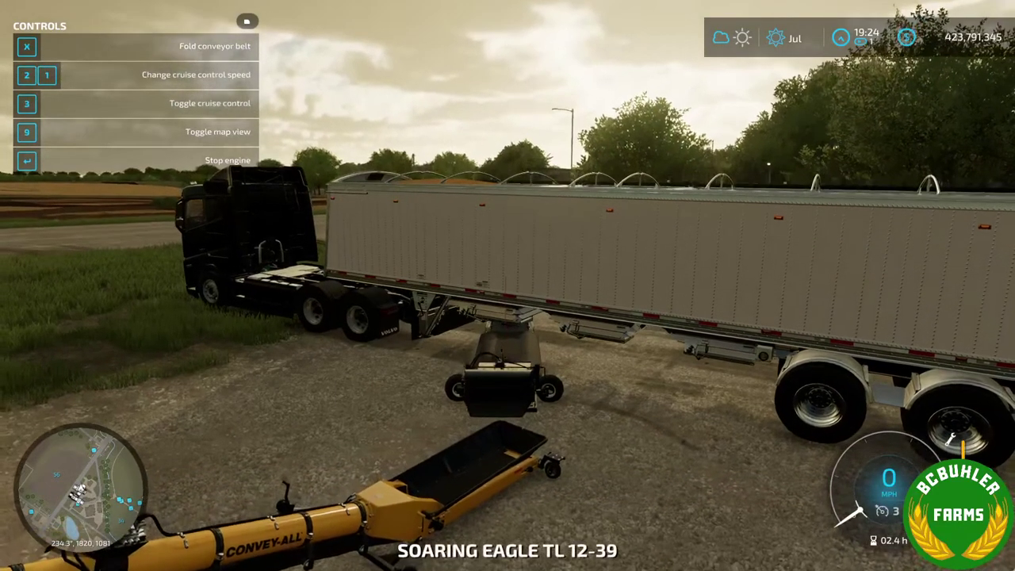
Leave the conveyor, enter the Volvo FH16 550, and start overloading its wheat
key(e)
key(e)
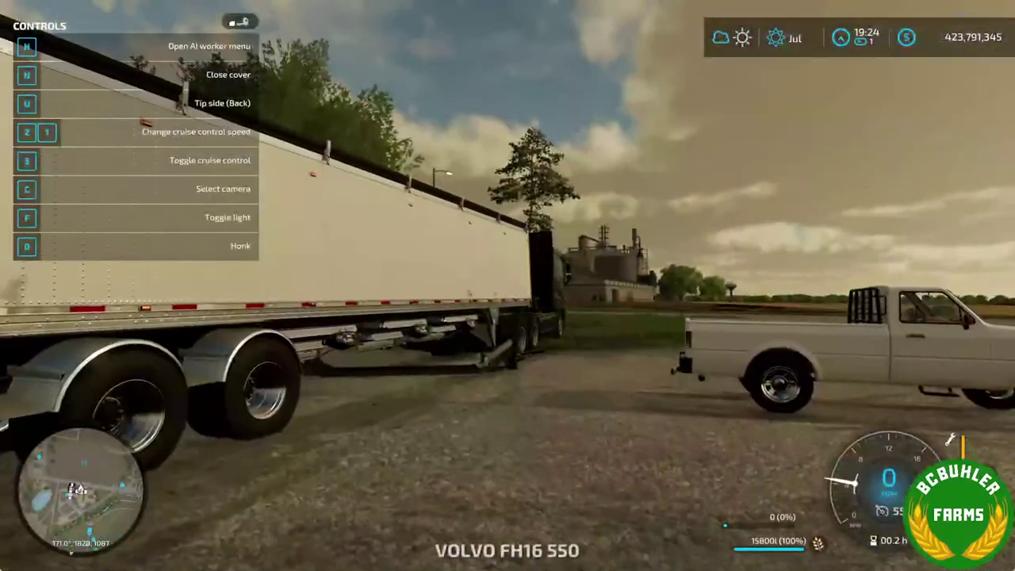
key(i)
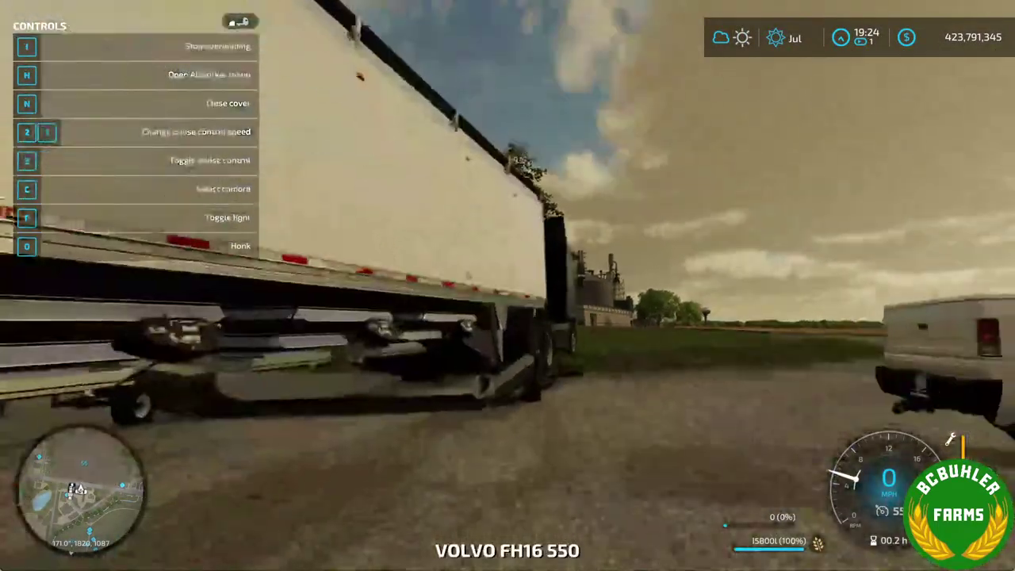
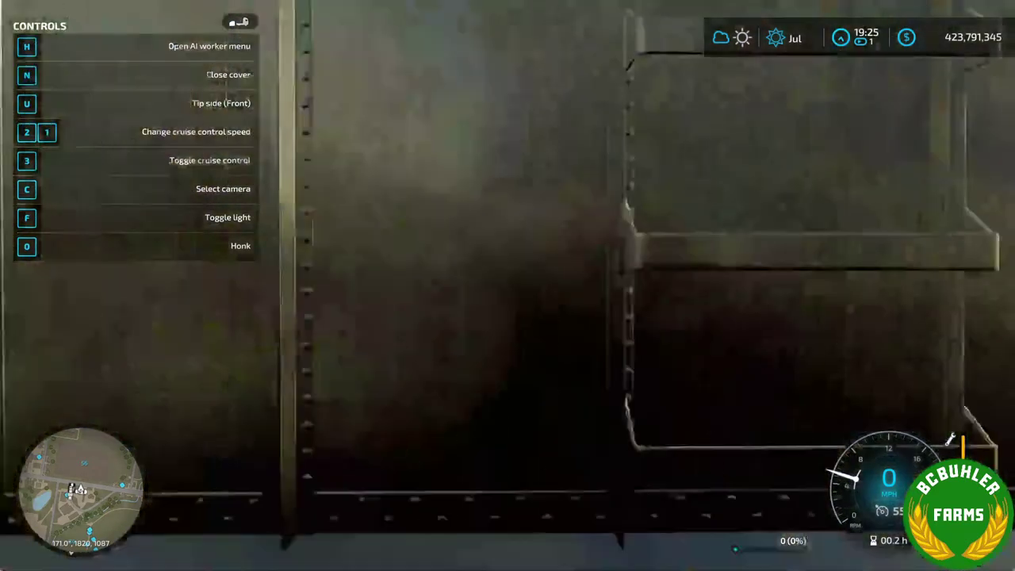
Leave the Volvo FH16 550 and enter the Soaring Eagle TL 12-39 conveyor
key(e)
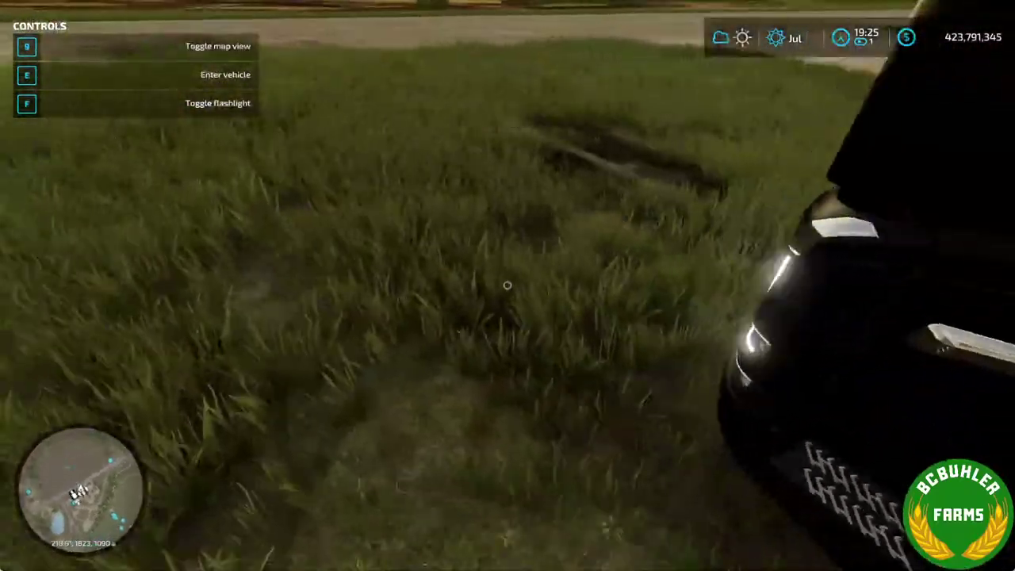
key(e)
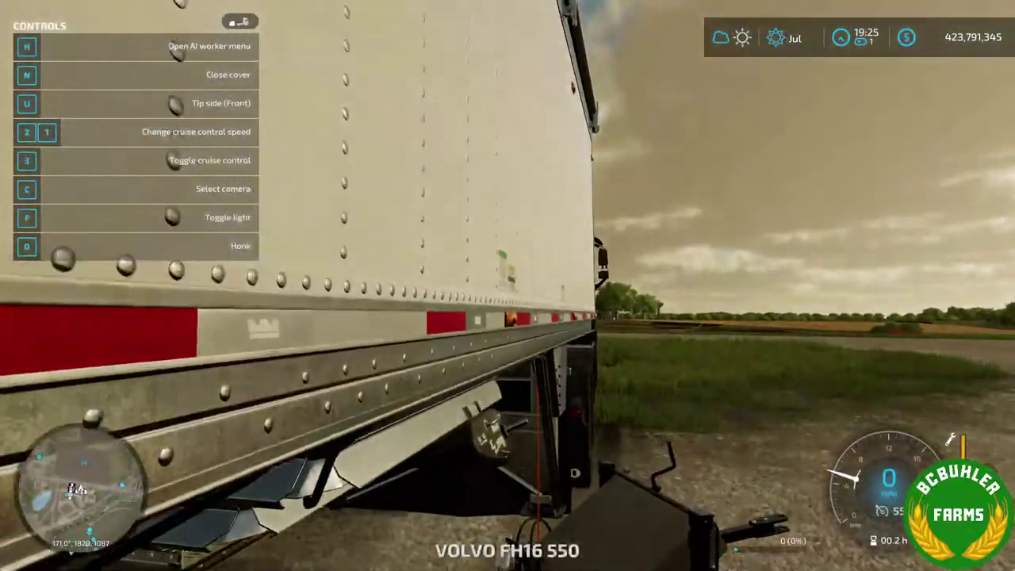
key(e)
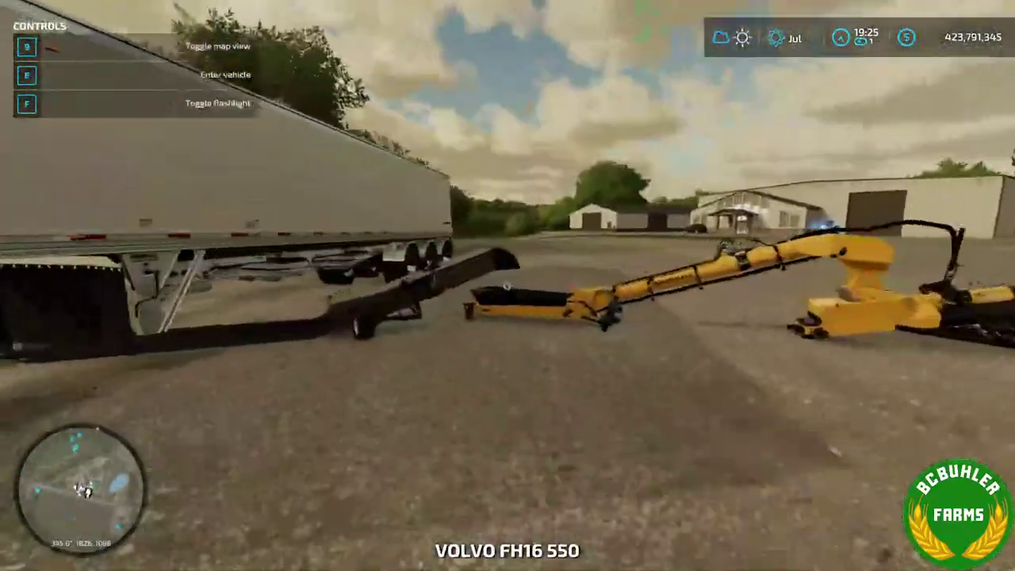
key(e)
Manoeuvre the Soaring Eagle conveyor slightly next to the Lode King trailer, and get out beside it
key(w)
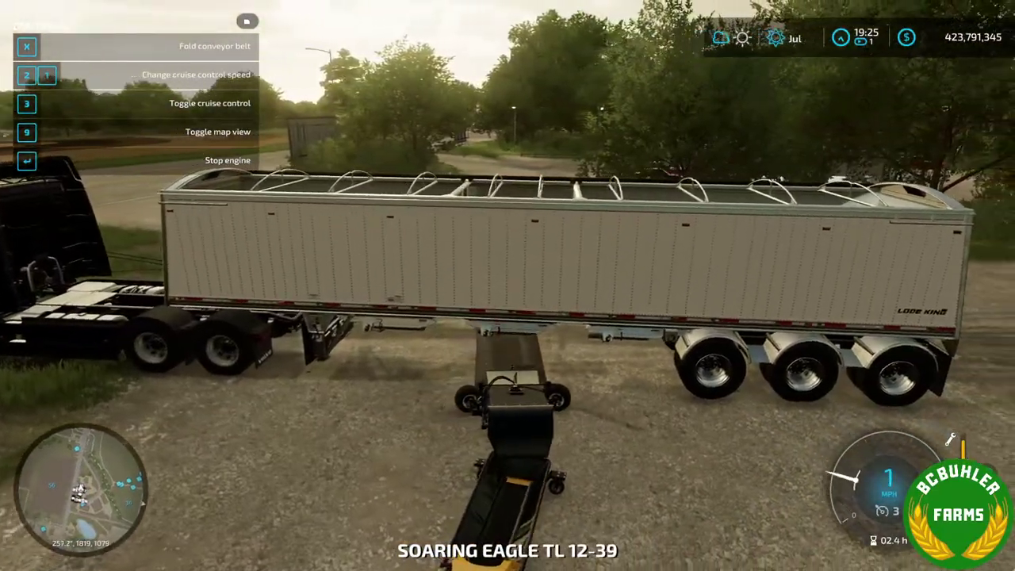
key(w)
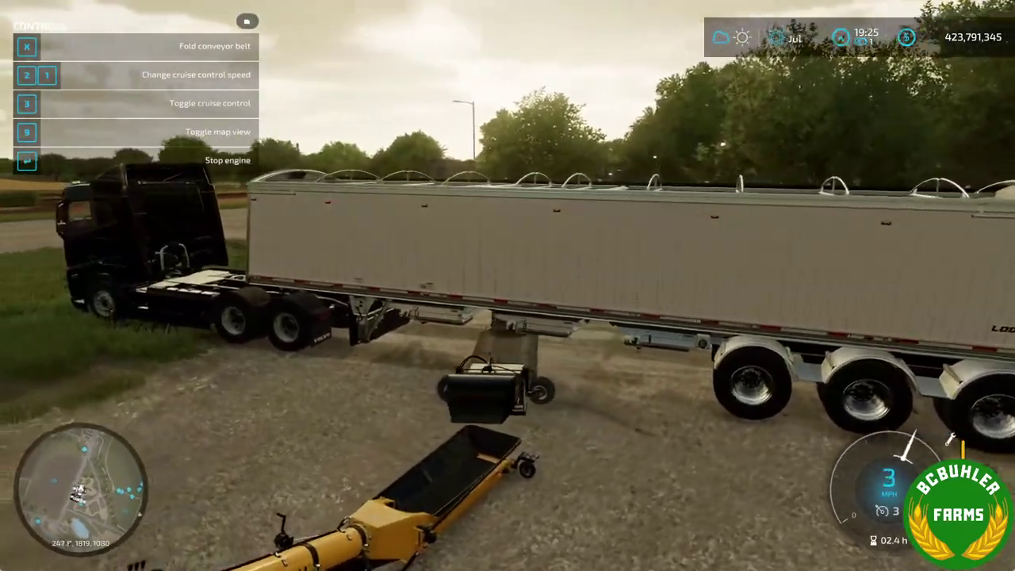
key(w)
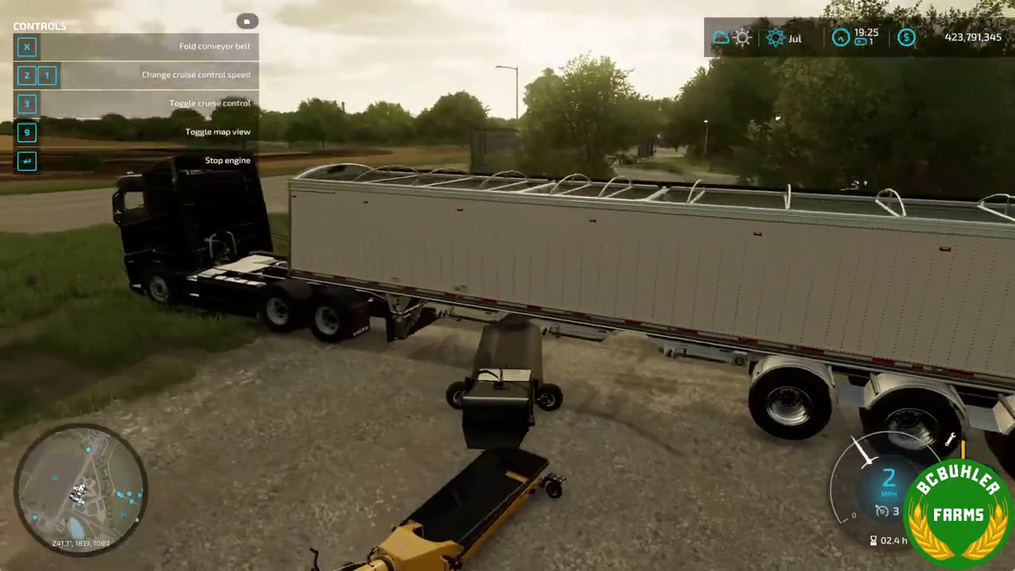
key(d)
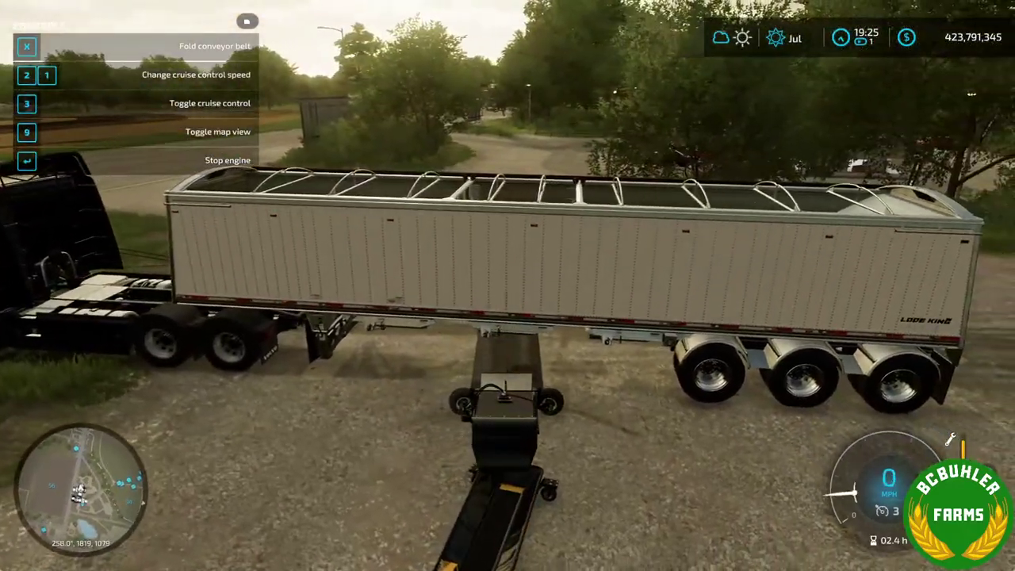
key(w)
key(d)
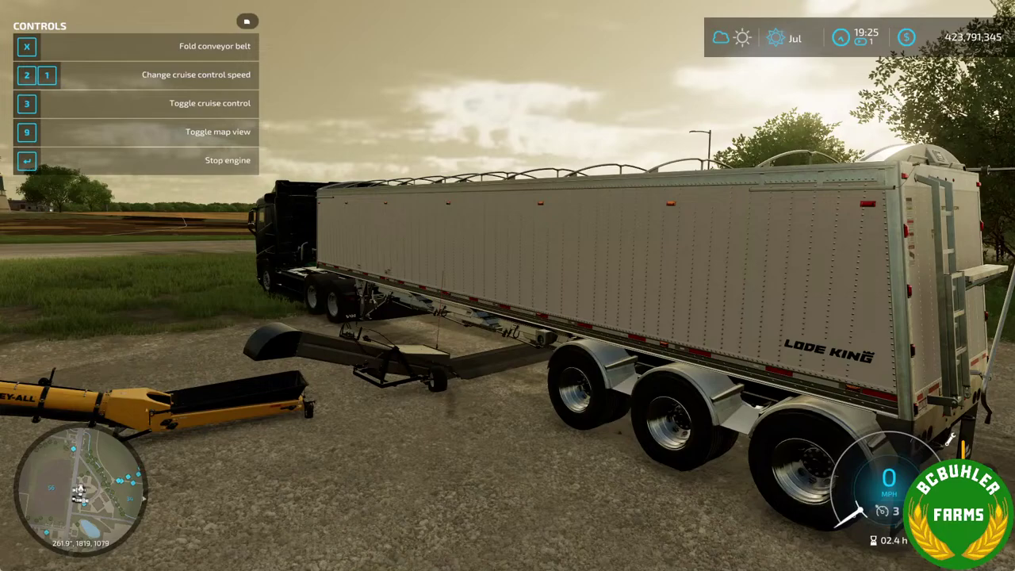
key(e)
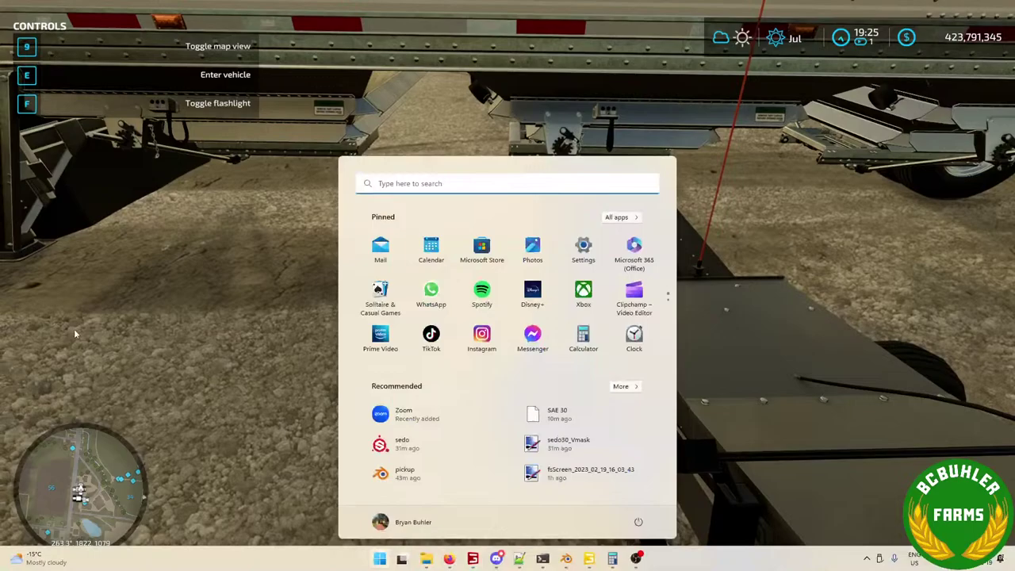
Switch to GIANTS Editor and examine where the left spring meets the chain, selecting the spring mesh
click(589, 559)
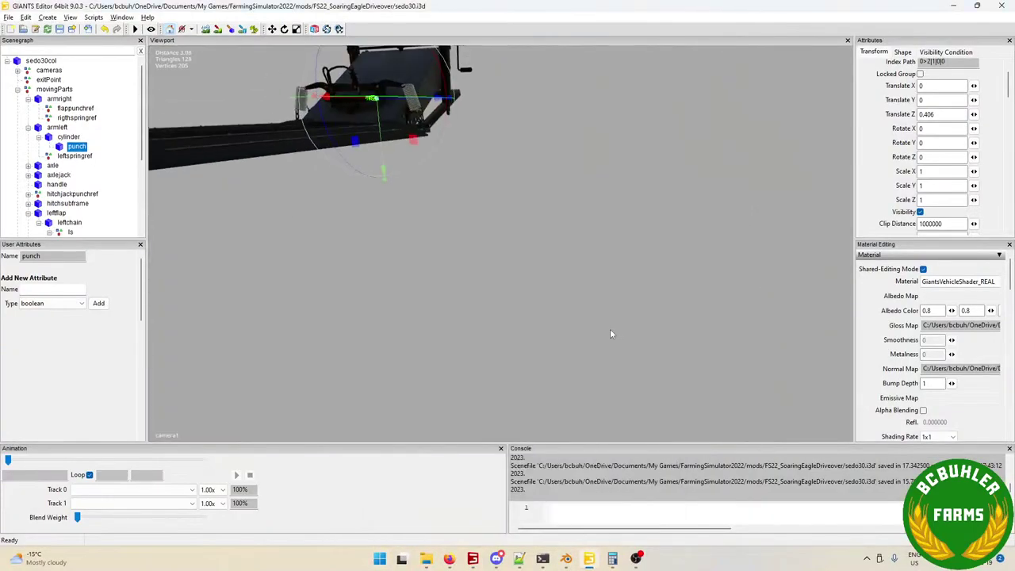
mouse_move(611, 330)
alt+mouse_down()
mouse_move(576, 251)
mouse_move(582, 290)
mouse_move(625, 316)
alt+mouse_up()
scroll(581, 253, up, 3)
scroll(585, 292, up, 2)
scroll(585, 292, up, 2)
scroll(626, 317, up, 3)
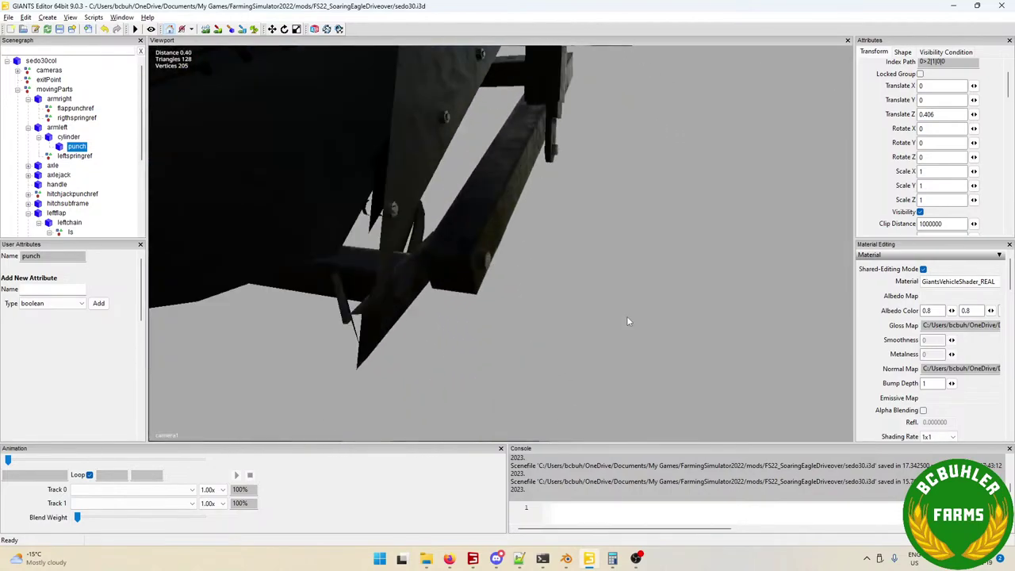
scroll(627, 321, down, 3)
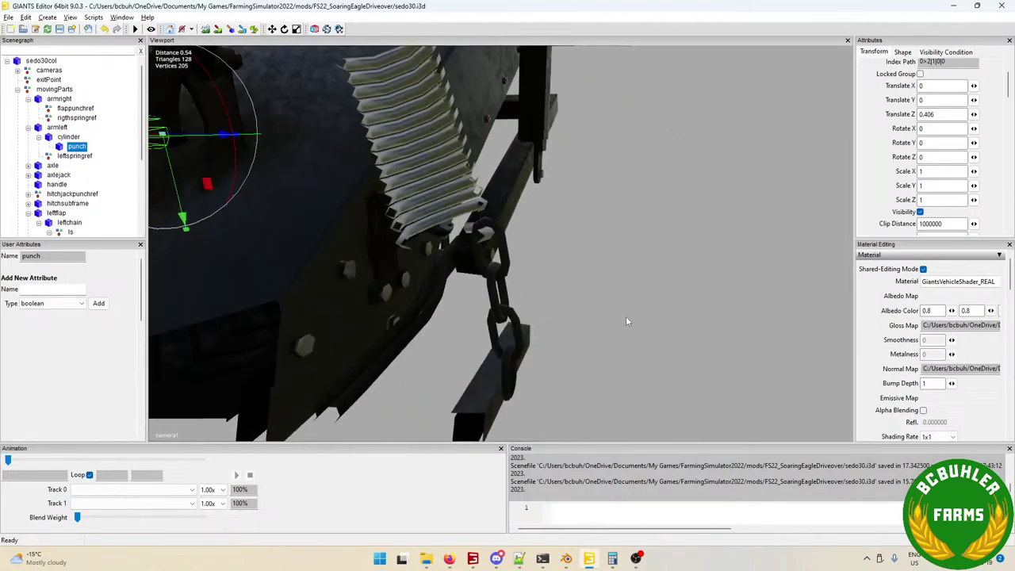
scroll(626, 321, down, 2)
scroll(625, 321, up, 4)
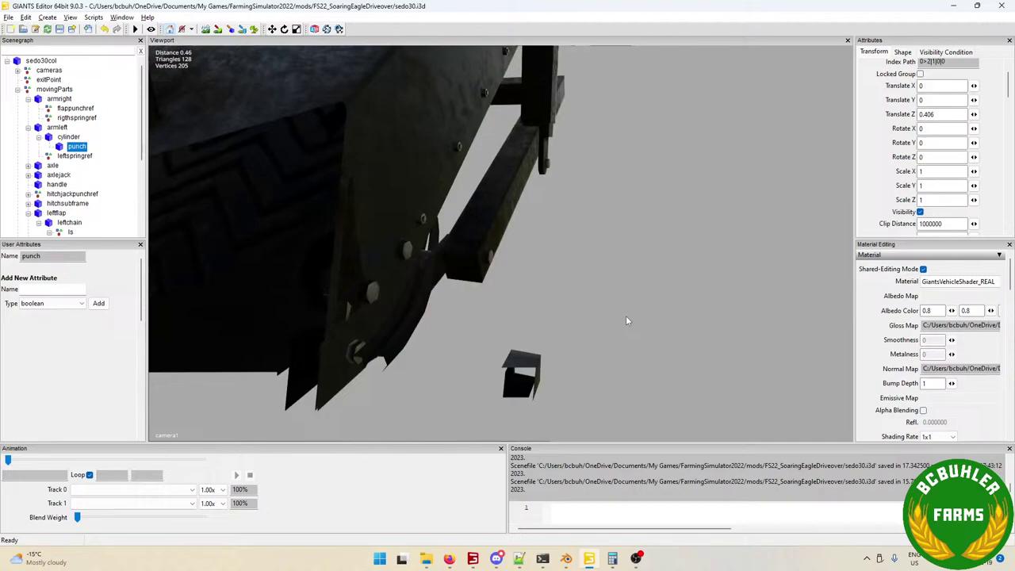
scroll(626, 316, down, 2)
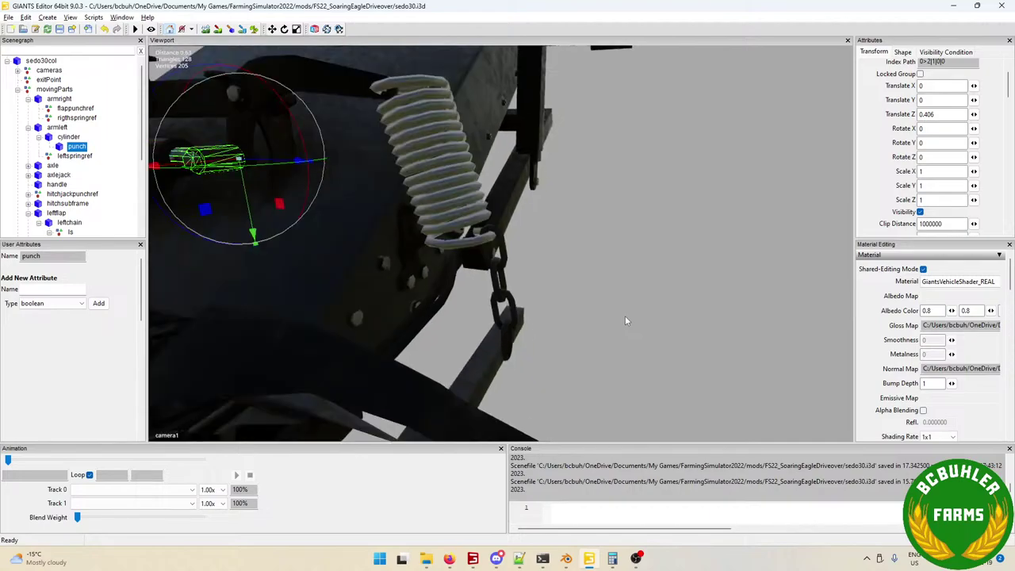
click(487, 240)
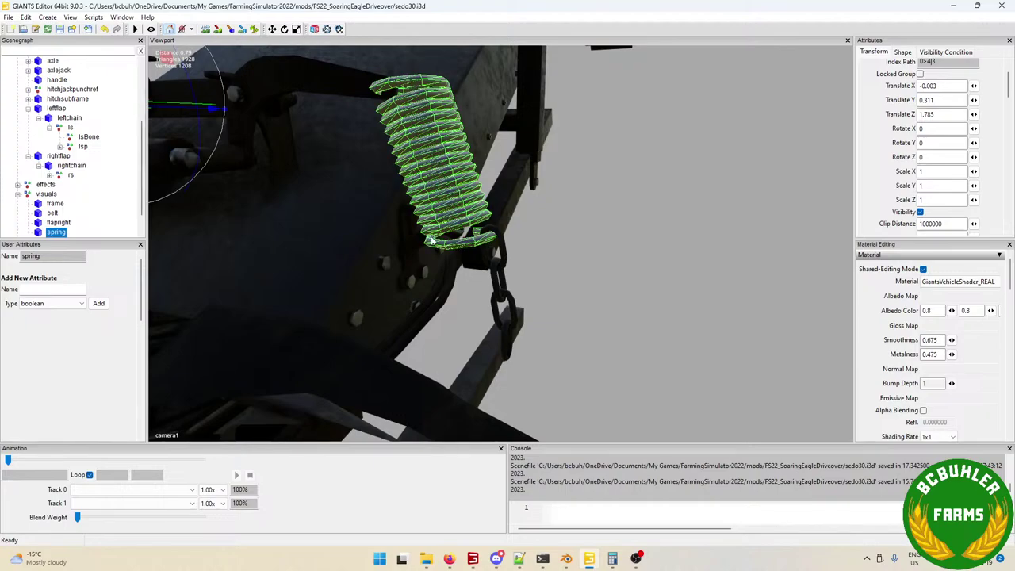
Switch to Blender and show the whole SAE 30 model in Material Preview shading around the left spring and chain
click(566, 559)
scroll(482, 196, down, 4)
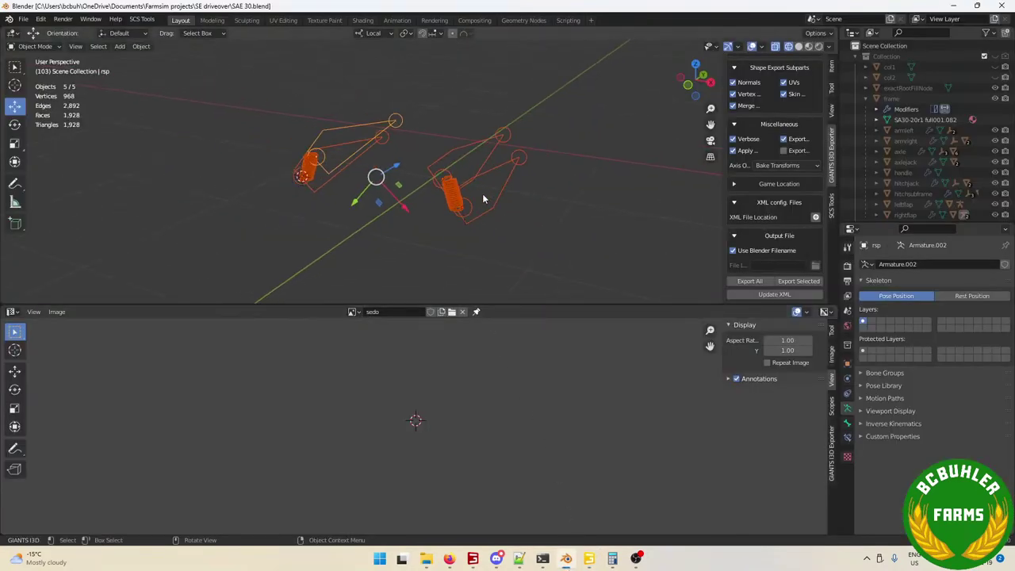
click(995, 55)
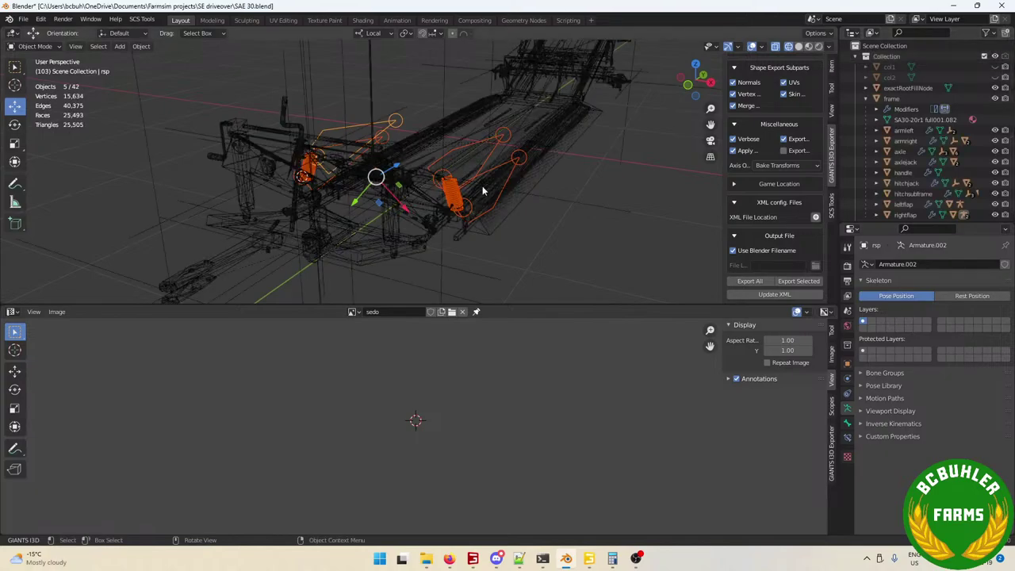
key(z)
click(472, 274)
scroll(502, 241, up, 4)
shift+middle_drag(518, 247, 458, 190)
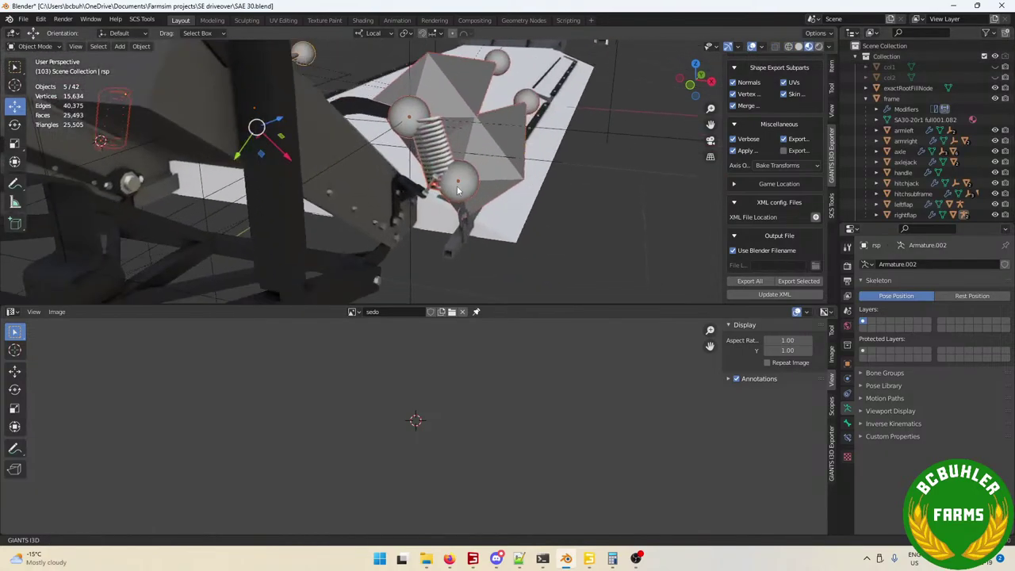
scroll(457, 190, up, 3)
scroll(432, 181, up, 4)
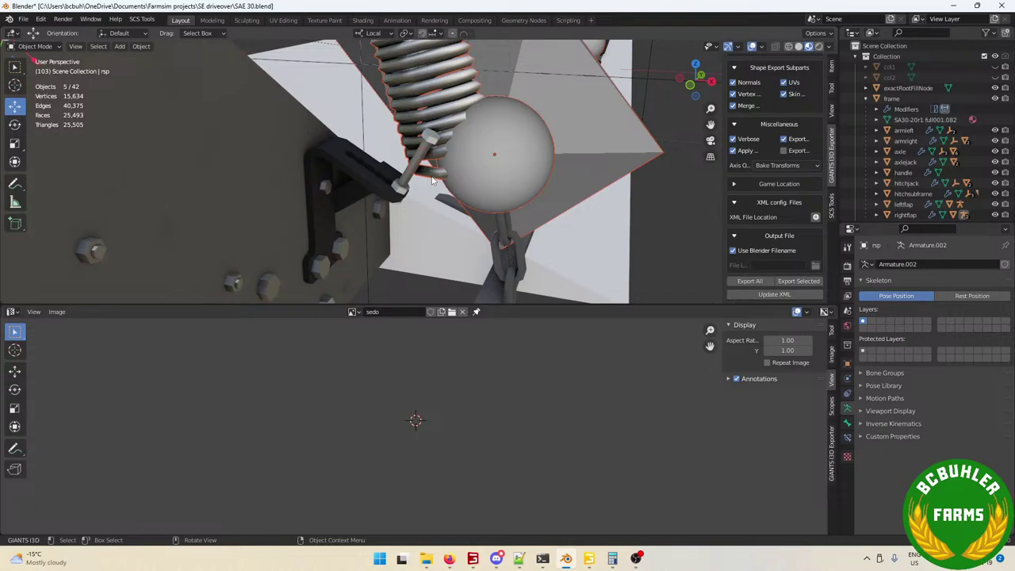
In a wireframe front view, snap the 3D cursor to the origin of the leftchain object
mouse_move(491, 203)
shift+middle_down()
mouse_move(444, 132)
mouse_move(450, 253)
mouse_move(388, 178)
shift+middle_up()
scroll(445, 127, down, 3)
key(KP_1)
scroll(467, 251, up, 2)
click(494, 211)
key(shift+z)
scroll(416, 187, up, 2)
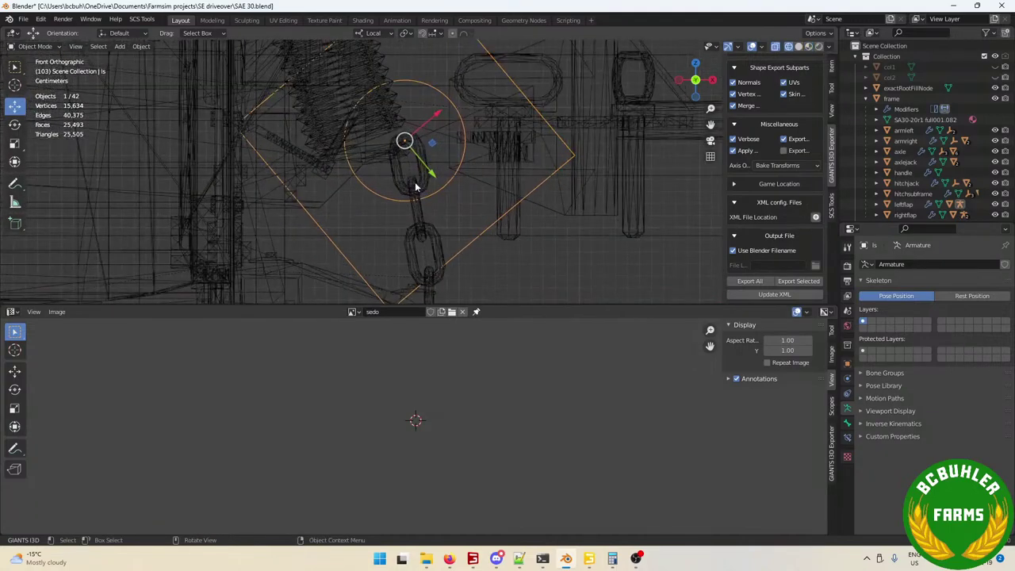
click(437, 255)
key(shift+s)
click(437, 308)
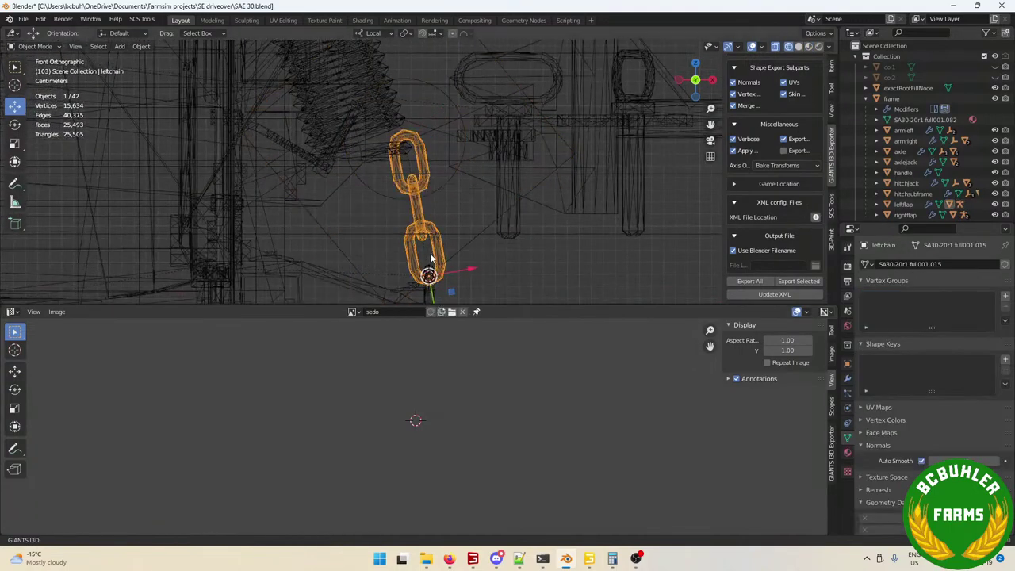
Snap the ls armature to the 3D cursor at the lower end of the left chain
shift+middle_drag(431, 259, 417, 218)
scroll(448, 205, up, 2)
click(470, 212)
scroll(461, 217, down, 3)
key(shift+s)
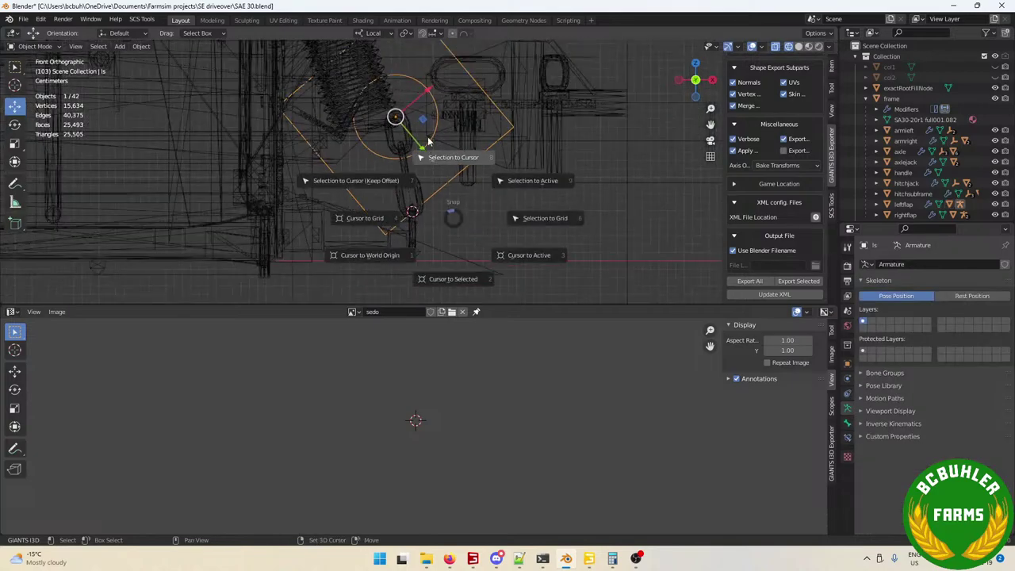
click(447, 162)
Edit the armright mesh and snap the 3D cursor to the vertices of the hole at its spring end
scroll(441, 156, down, 3)
click(408, 119)
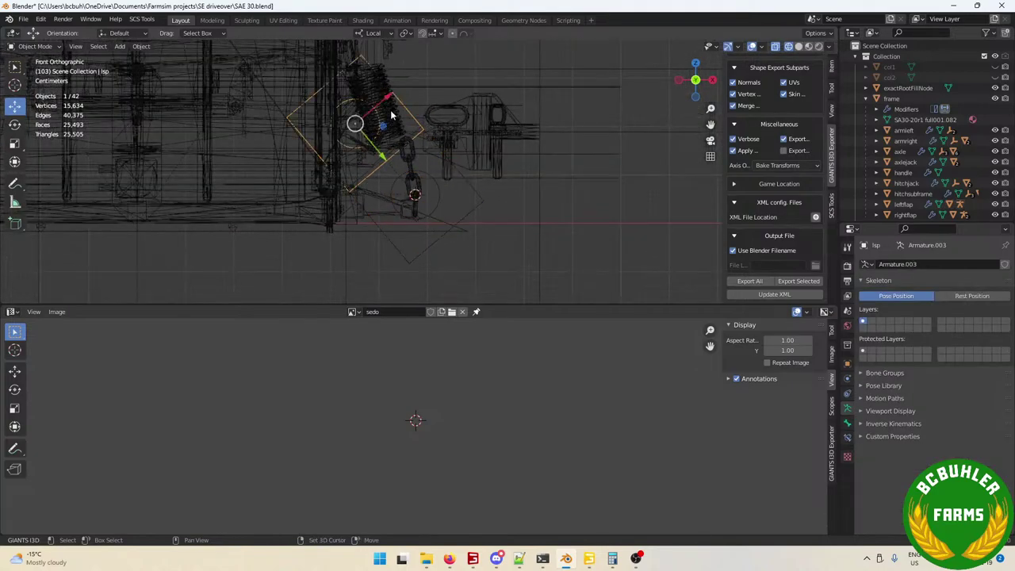
shift+middle_drag(394, 115, 423, 185)
scroll(422, 186, up, 1)
click(356, 87)
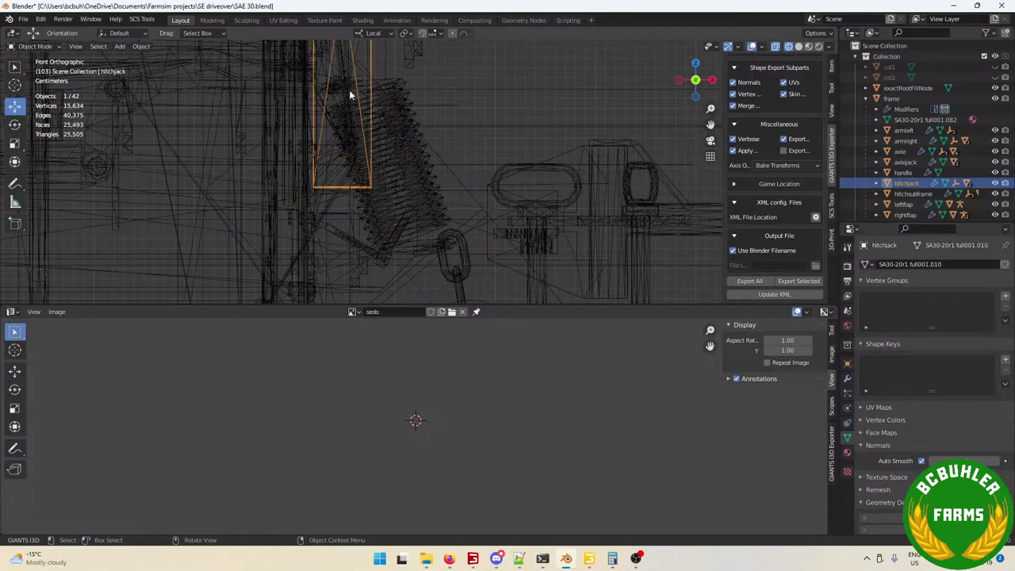
click(327, 95)
key(Tab)
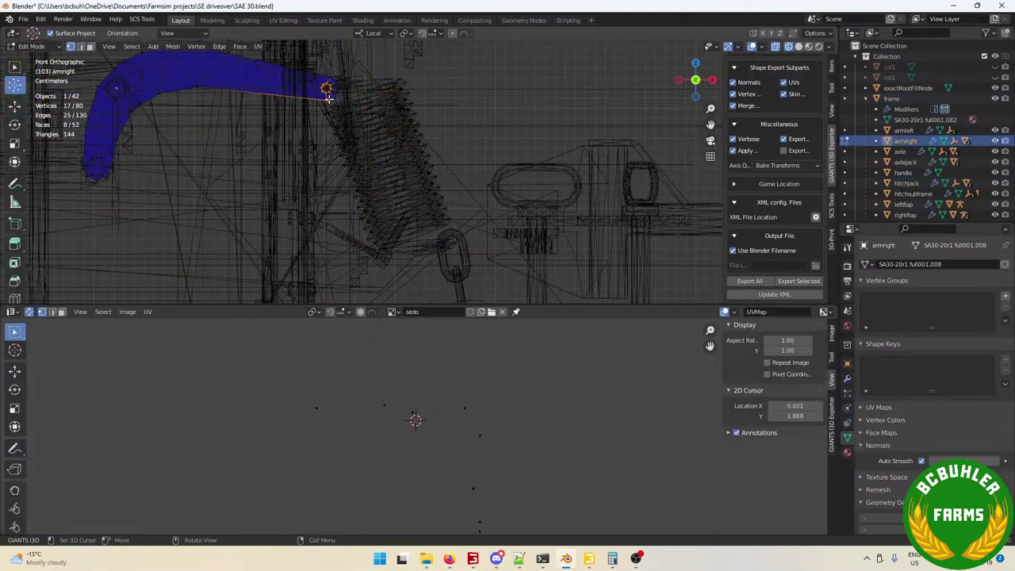
scroll(326, 109, up, 2)
key(c)
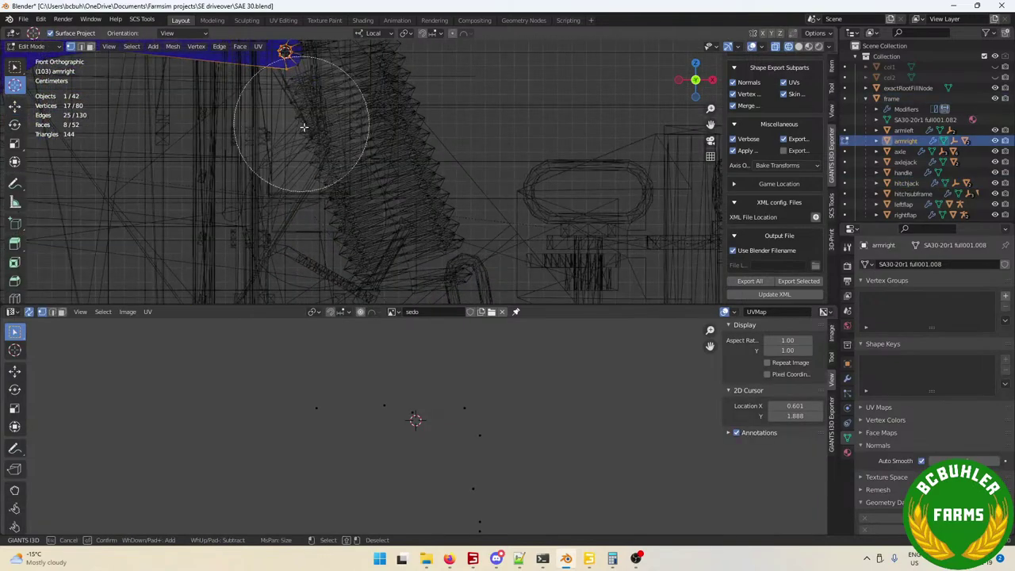
middle_click(299, 132)
right_click(299, 133)
key(shift+s)
click(299, 195)
scroll(301, 198, down, 2)
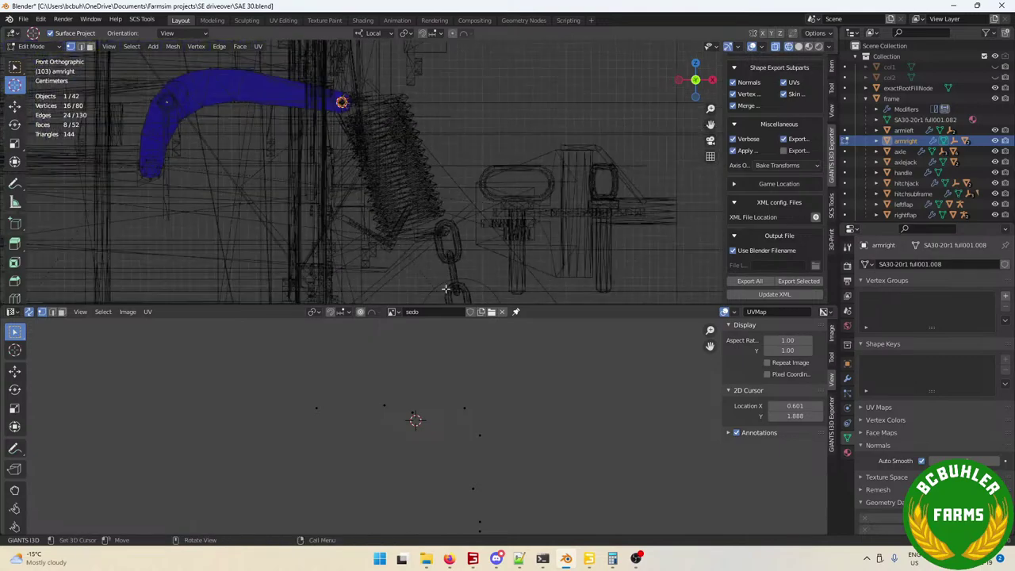
key(Tab)
Snap the lsp armature to the 3D cursor at the upper end of the spring
scroll(360, 194, up, 2)
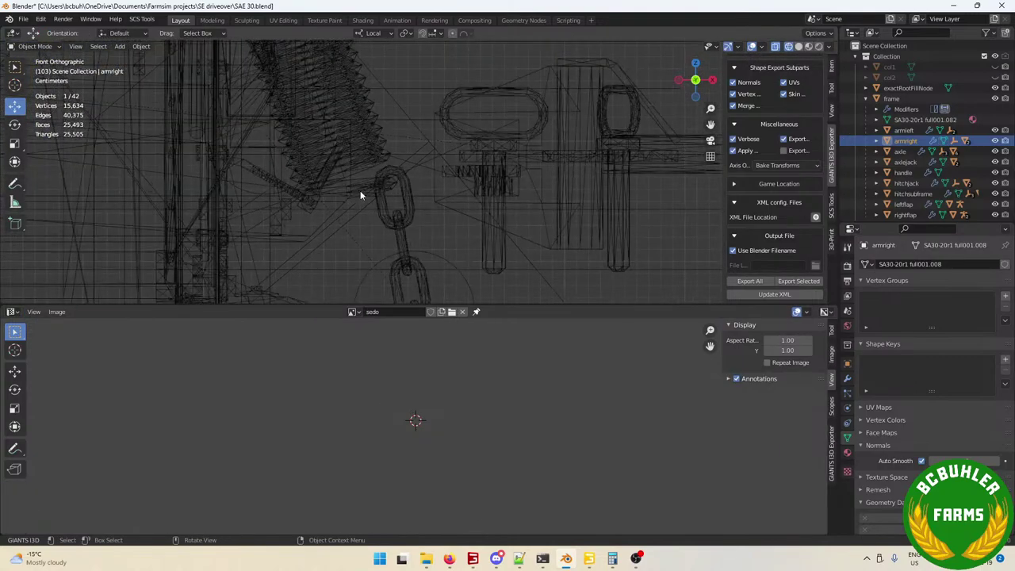
click(413, 123)
key(shift+s)
click(389, 87)
scroll(409, 158, down, 2)
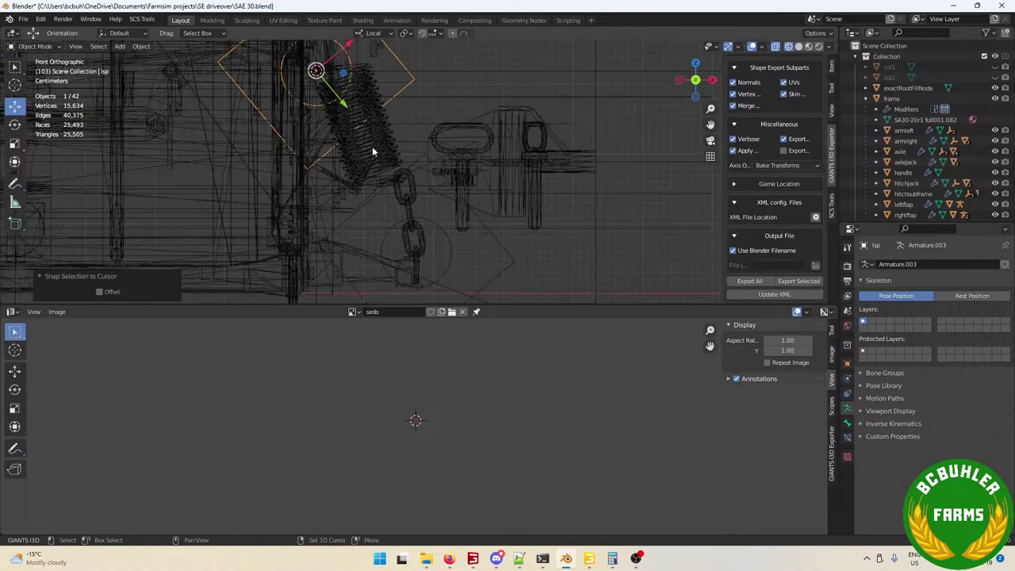
Select the lsp and ls armatures together and run alignYAxis from the GIANTS I3D Exporter tools
shift+middle_drag(372, 150, 347, 111)
scroll(431, 183, down, 2)
shift+click(466, 204)
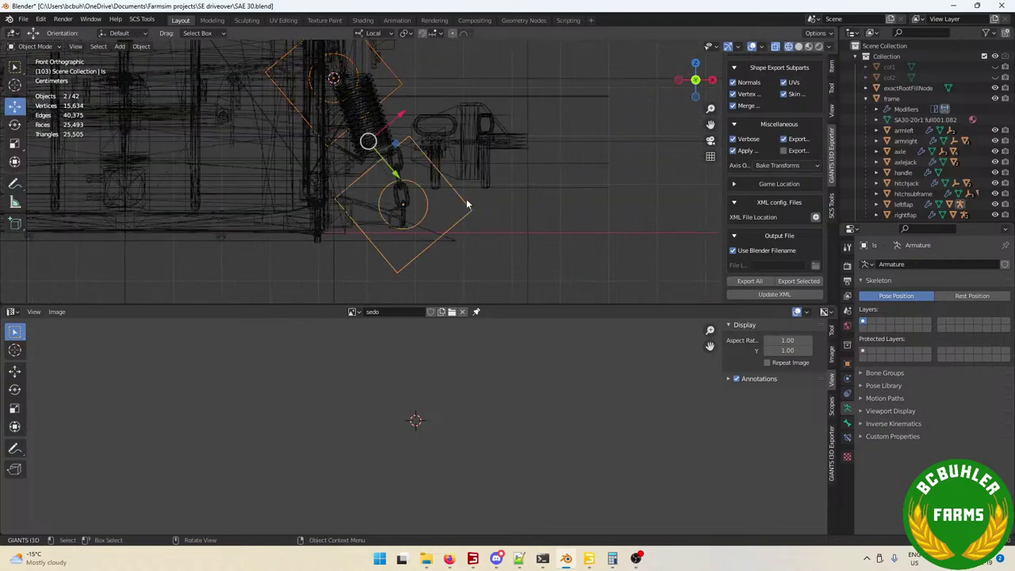
click(832, 157)
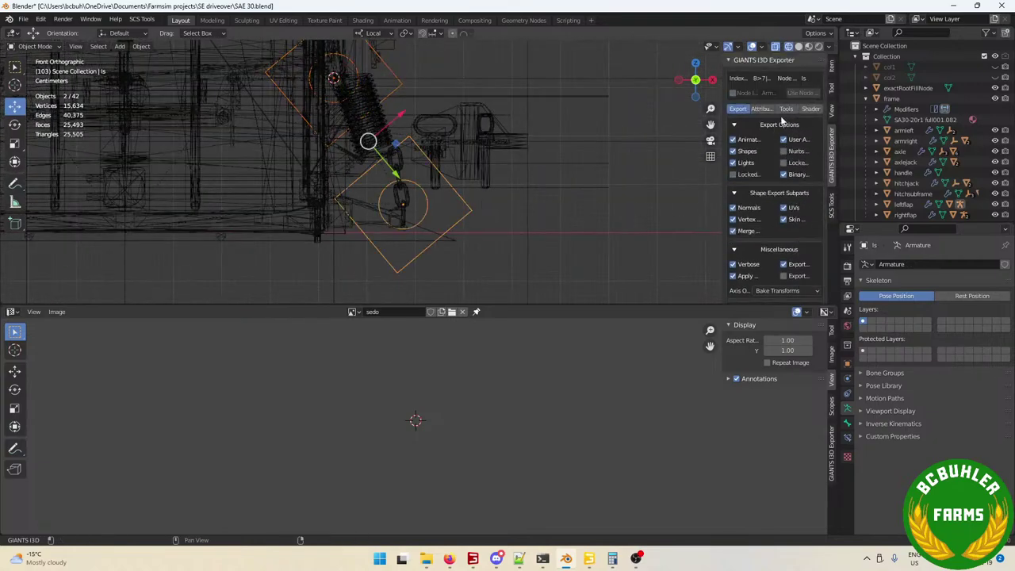
click(786, 109)
click(760, 199)
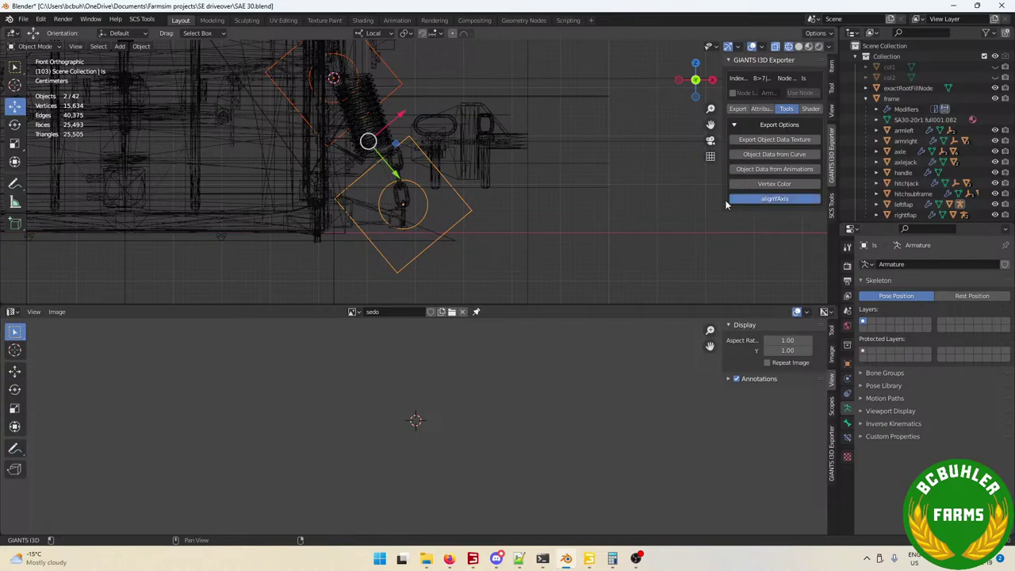
Apply the transforms of the ls and lsp armatures individually, and reselect ls
click(468, 208)
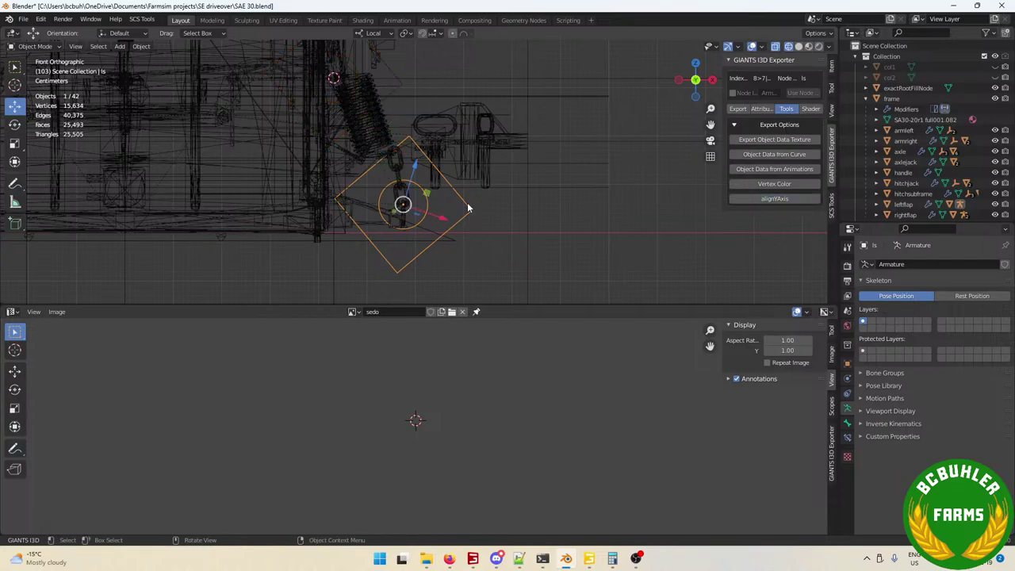
key(ctrl+a)
click(465, 263)
click(396, 93)
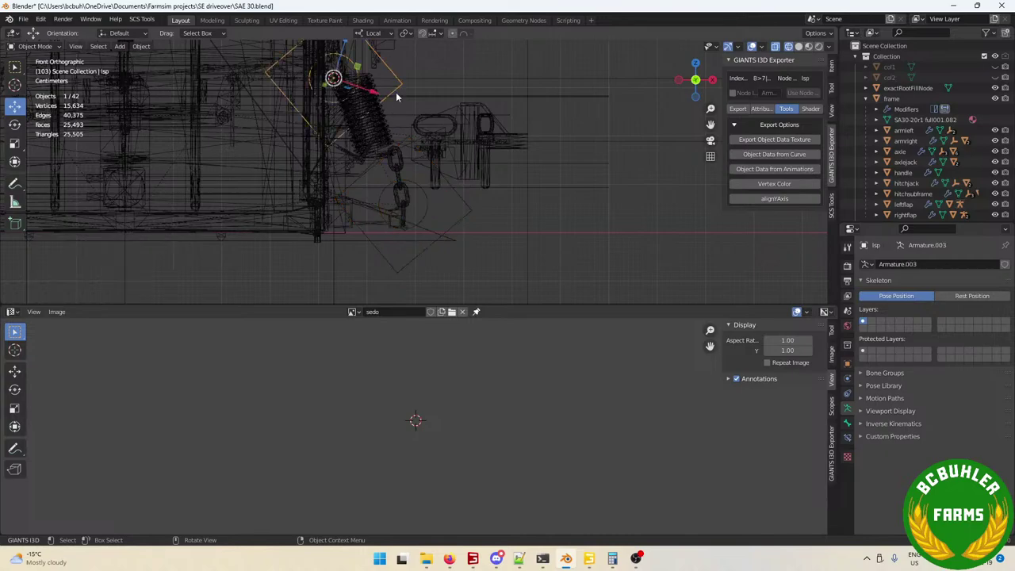
key(ctrl+a)
click(396, 96)
click(472, 211)
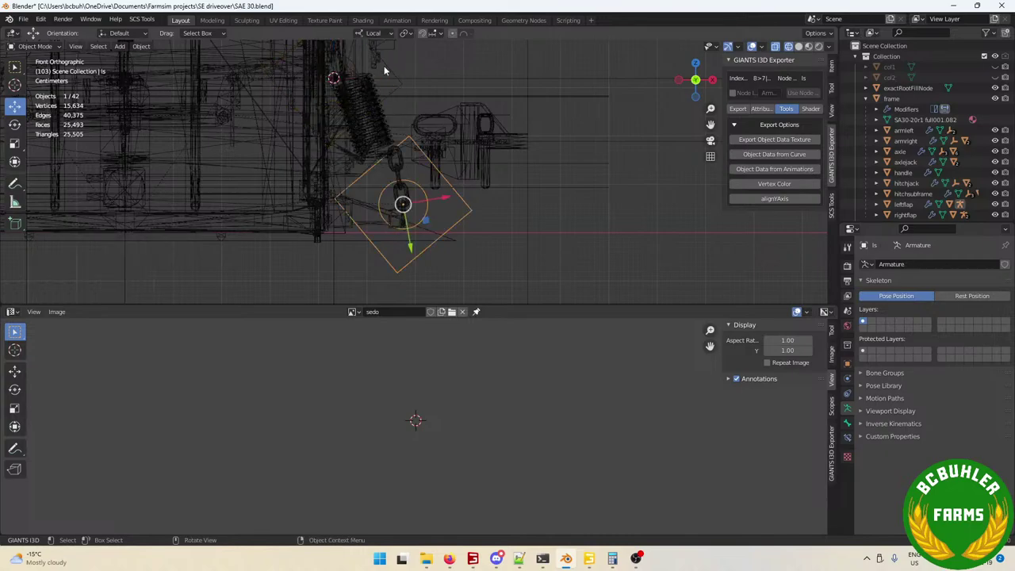
Apply the rotation and scale of the ls armature and place the 3D cursor at its origin
key(ctrl+a)
click(473, 234)
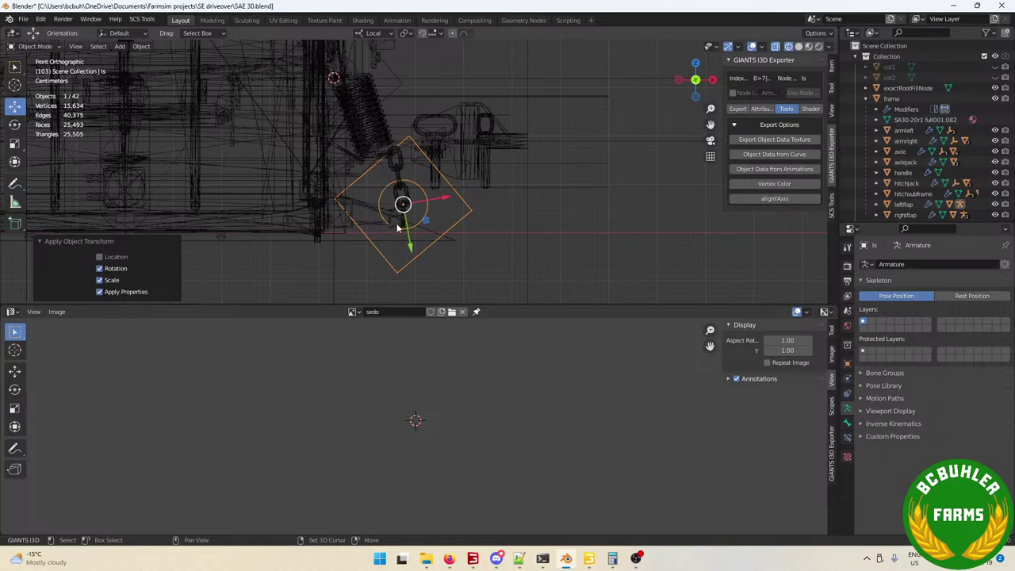
key(alt+p)
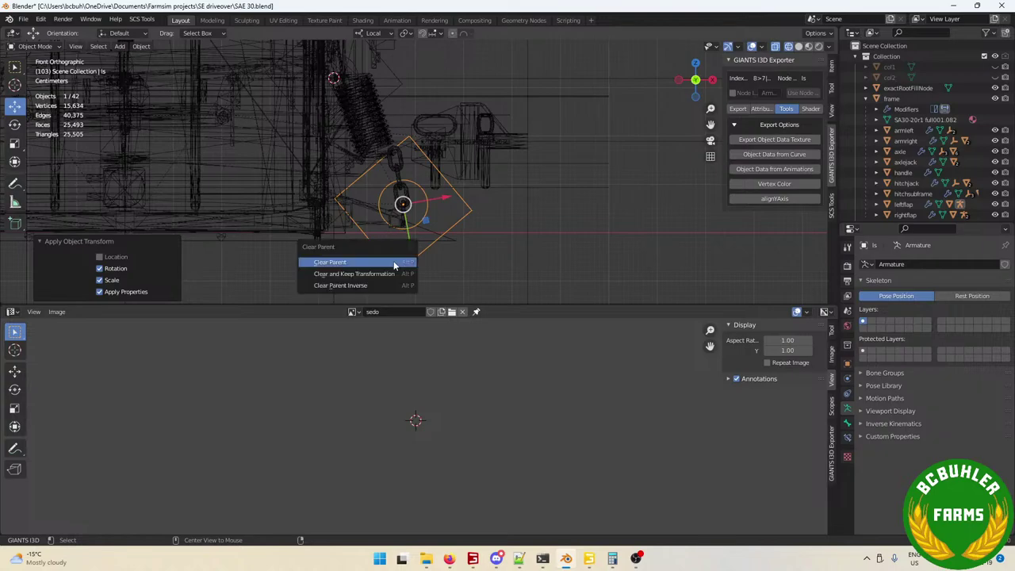
click(394, 263)
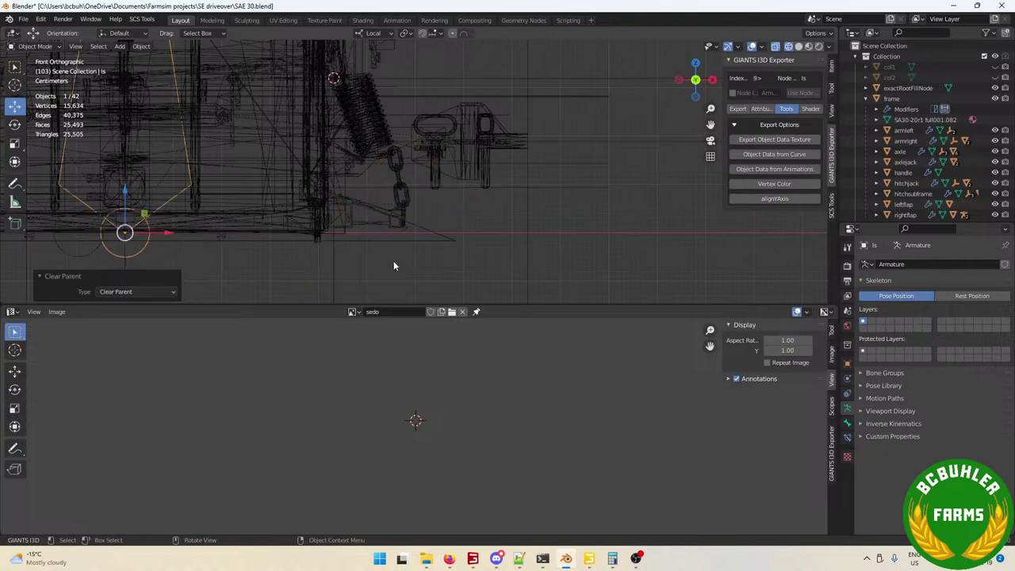
click(395, 264)
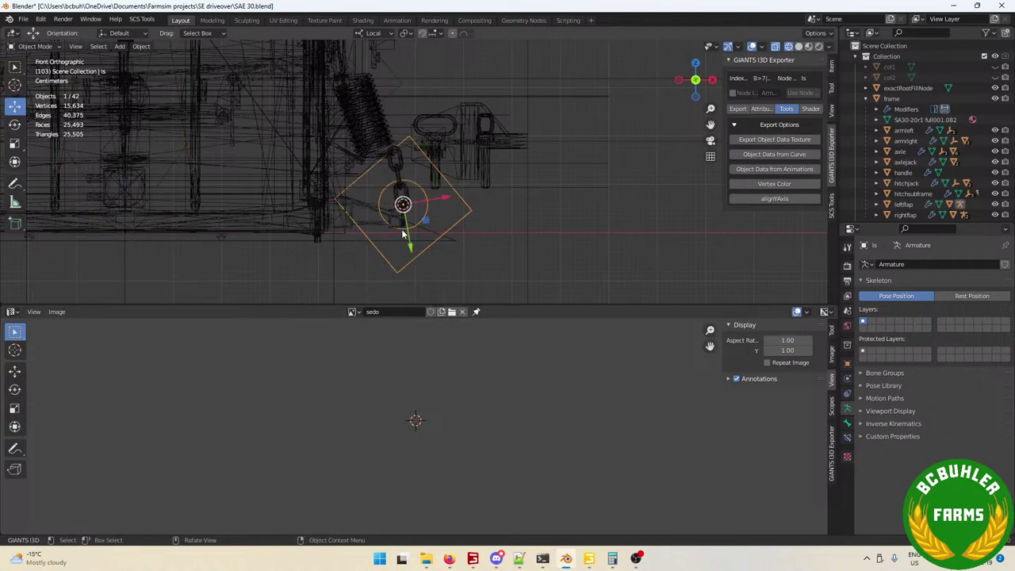
Clear the parent of the ls armature and snap it back to the 3D cursor at the lower chain link
key(alt+p)
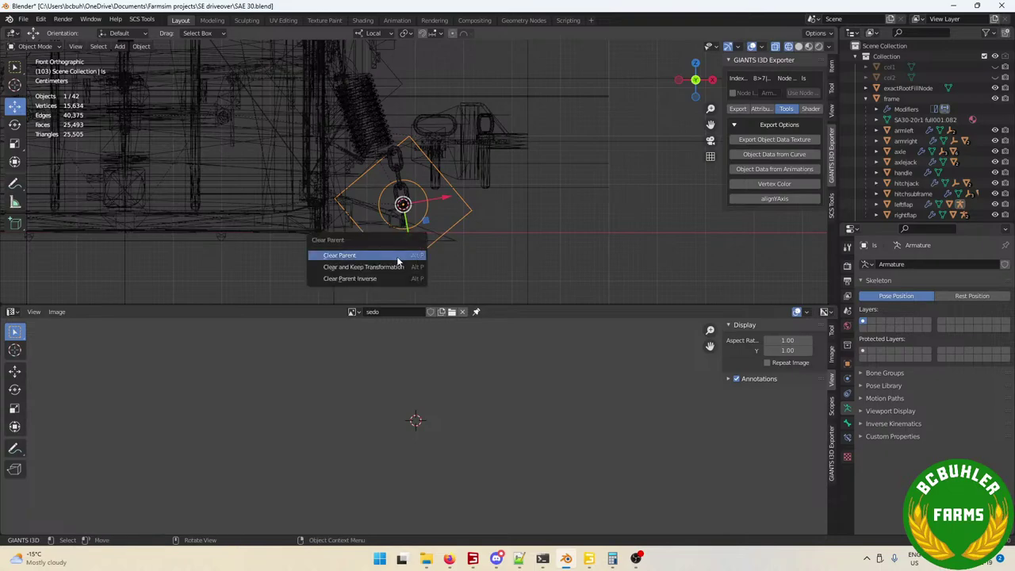
click(398, 255)
key(shift+s)
click(402, 196)
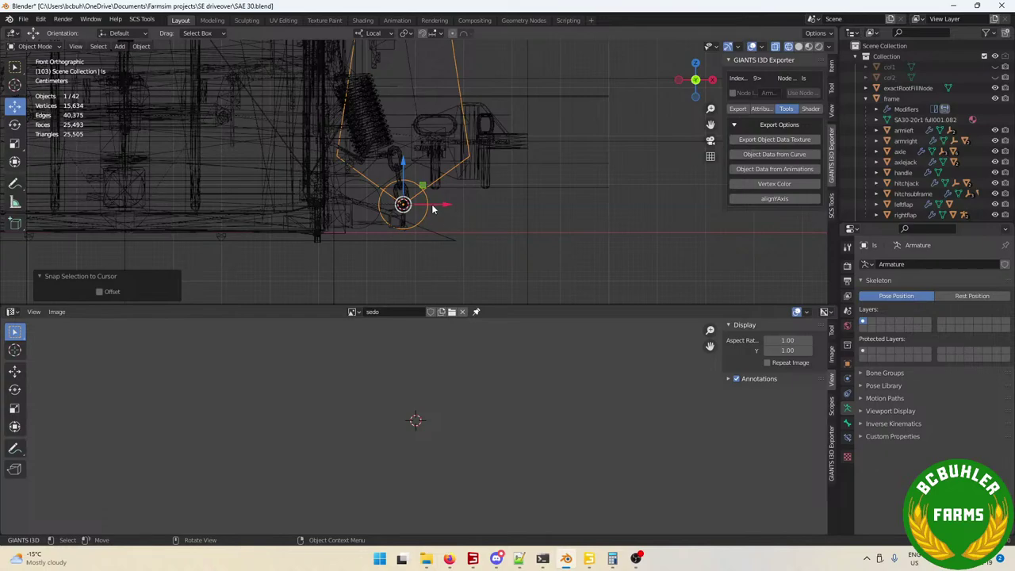
Parent the ls armature to the leftflap object and reselect ls alone
scroll(425, 186, up, 2)
scroll(414, 221, up, 2)
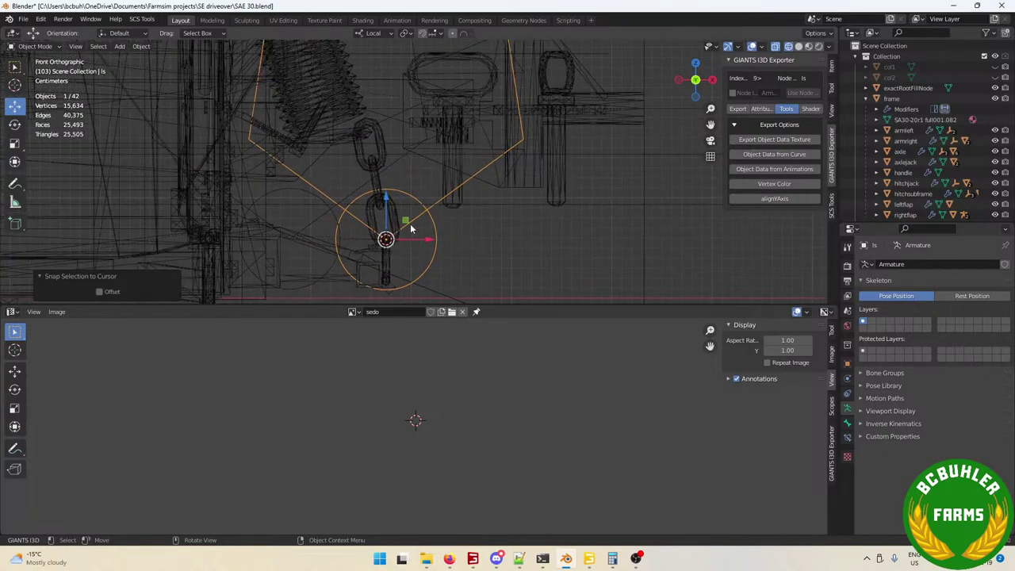
shift+click(366, 265)
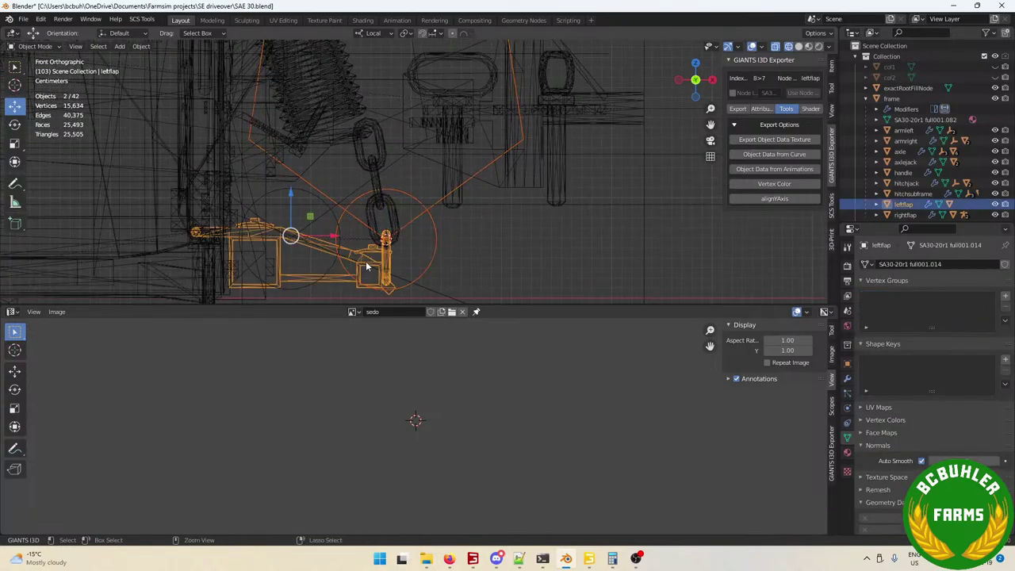
key(ctrl+p)
click(367, 265)
click(451, 200)
click(435, 210)
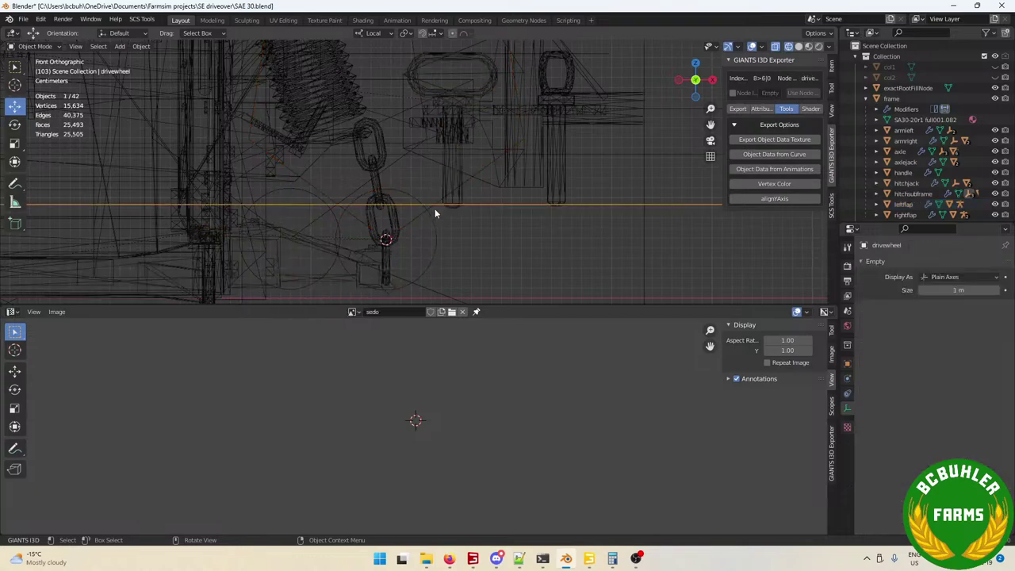
click(435, 212)
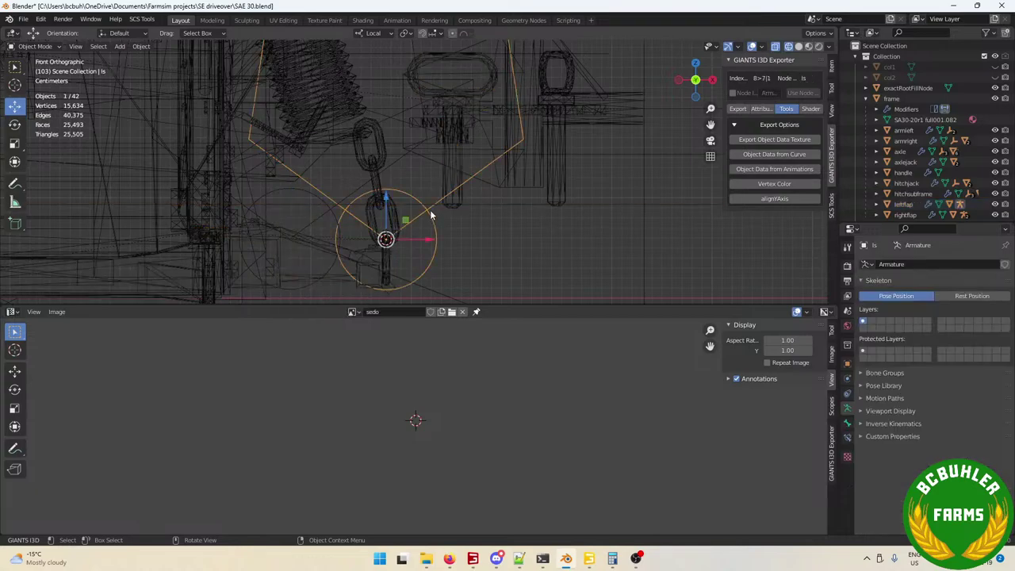
Snap the newly parented ls armature back to the 3D cursor at the chain's lower end and save the file
click(847, 364)
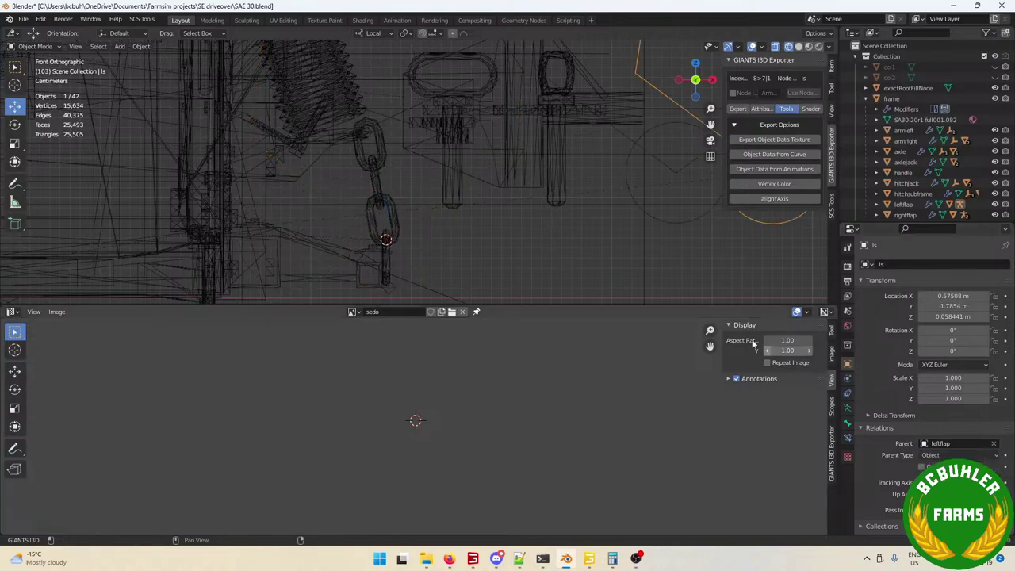
key(shift+s)
click(505, 141)
scroll(356, 156, down, 2)
shift+middle_drag(355, 156, 375, 170)
key(ctrl+s)
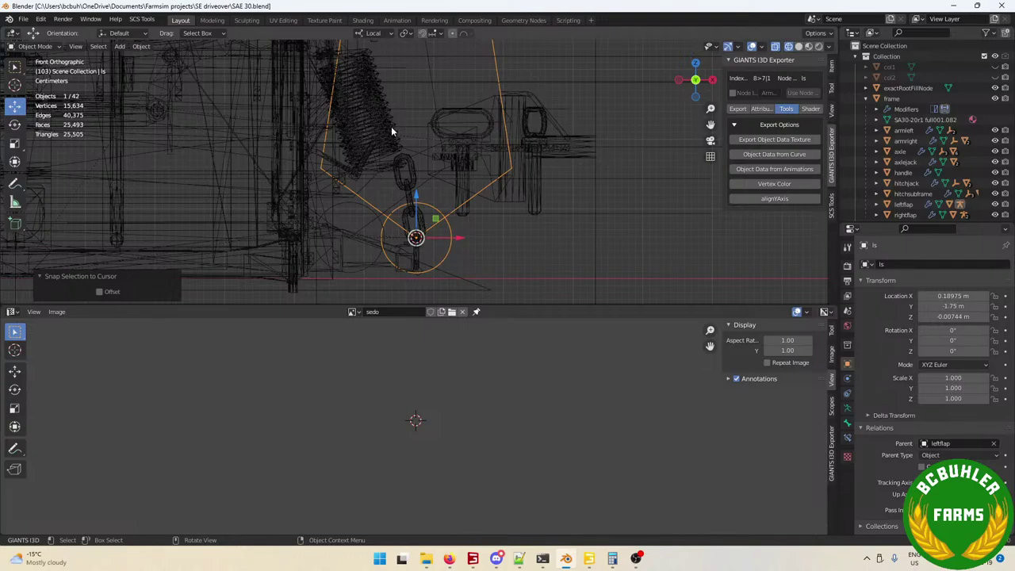
Inspect the ls armature in shaded view, apply its rotation and scale, and show its transform values
scroll(399, 126, down, 4)
key(z)
click(417, 207)
mouse_move(420, 163)
middle_down()
mouse_move(349, 208)
mouse_move(340, 185)
mouse_move(356, 164)
mouse_move(316, 156)
mouse_move(333, 154)
middle_up()
key(ctrl+a)
click(521, 152)
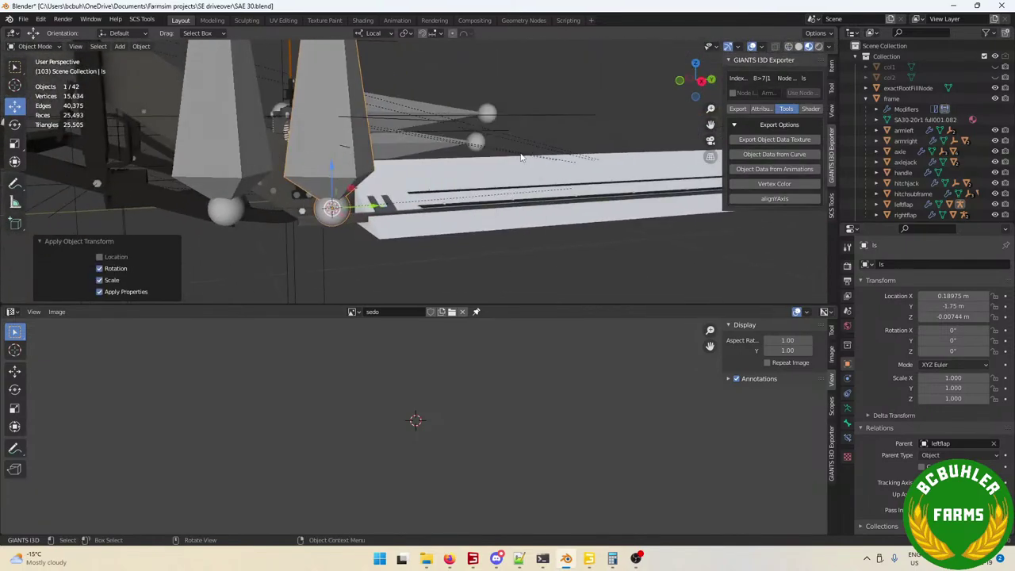
click(831, 67)
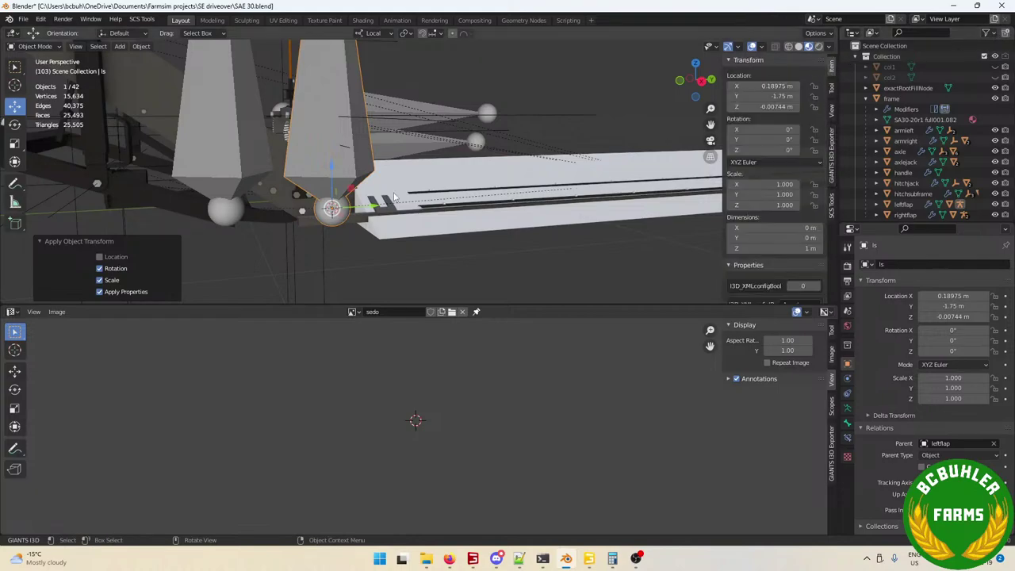
Rotate the ls armature 30° about Z in the top view, squaring it to the model, and apply its rotation and scale
key(KP_7)
key(shift+z)
shift+middle_drag(347, 206, 352, 128)
scroll(352, 128, up, 4)
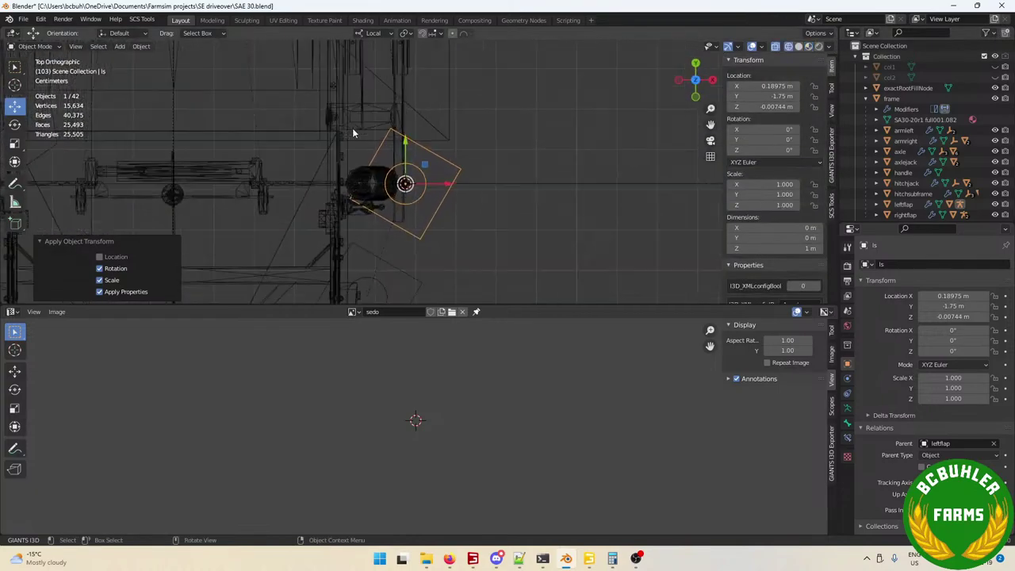
scroll(466, 227, up, 2)
text(r)
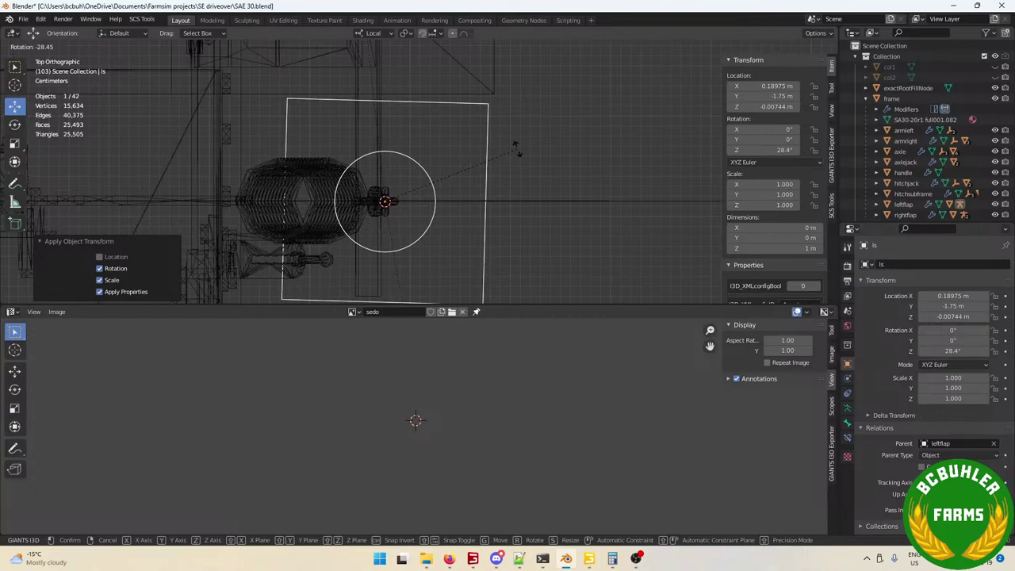
text(30)
key(Return)
key(ctrl+a)
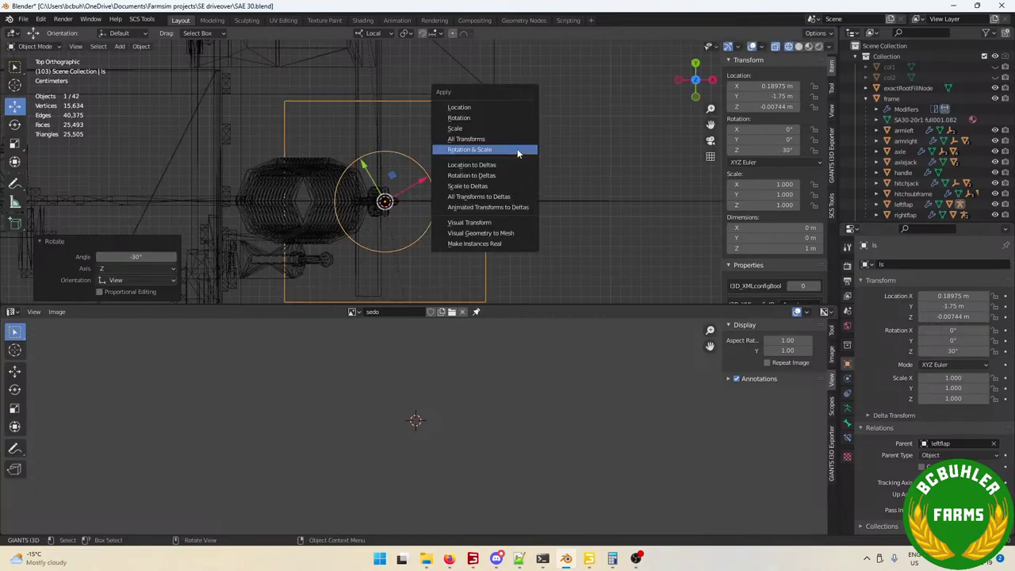
click(517, 148)
Edit the armright mesh, select the vertices at its spring end and snap the 3D cursor to them
scroll(517, 148, down, 4)
click(445, 237)
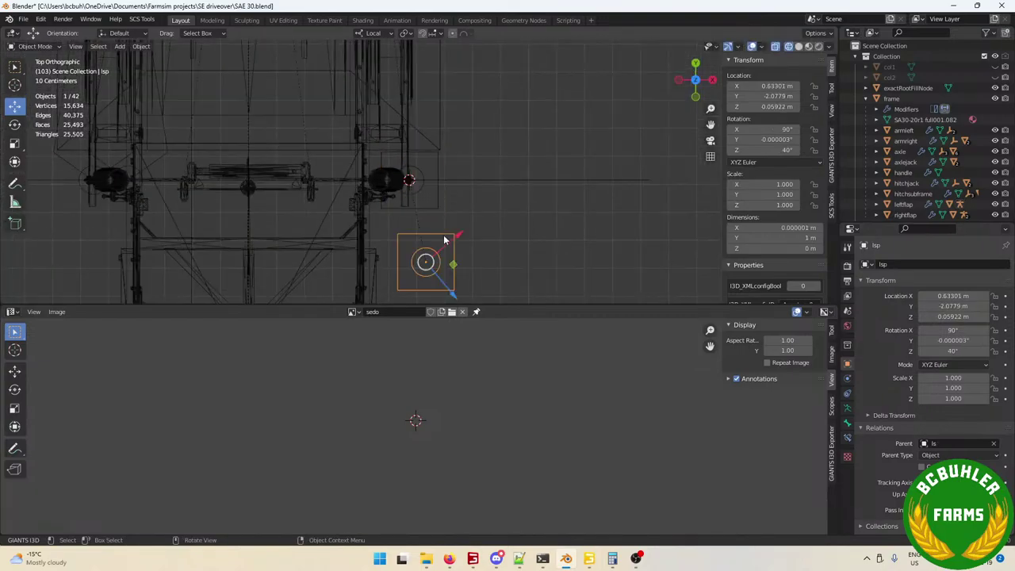
scroll(413, 222, up, 2)
click(327, 187)
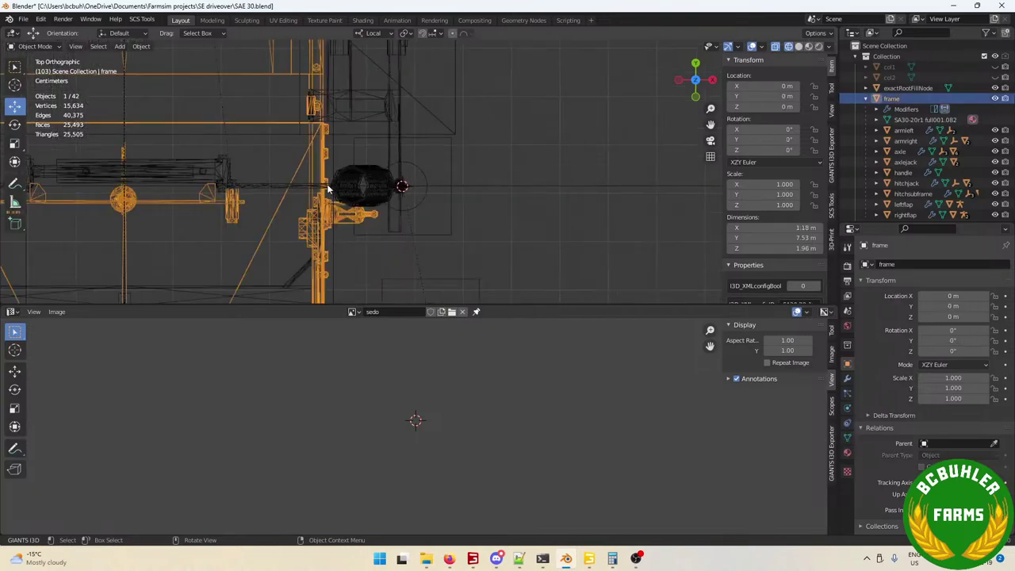
click(326, 188)
key(Tab)
drag(357, 176, 328, 204)
key(shift+s)
click(337, 258)
scroll(426, 258, down, 4)
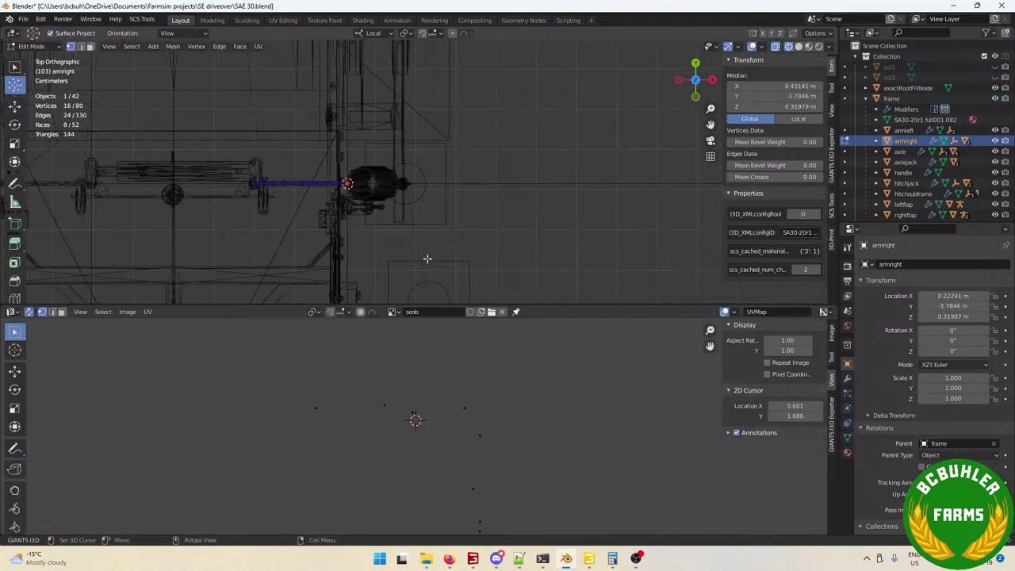
Return to object mode and snap the lsp armature to the 3D cursor at armright's spring end
key(Tab)
click(442, 230)
key(shift+s)
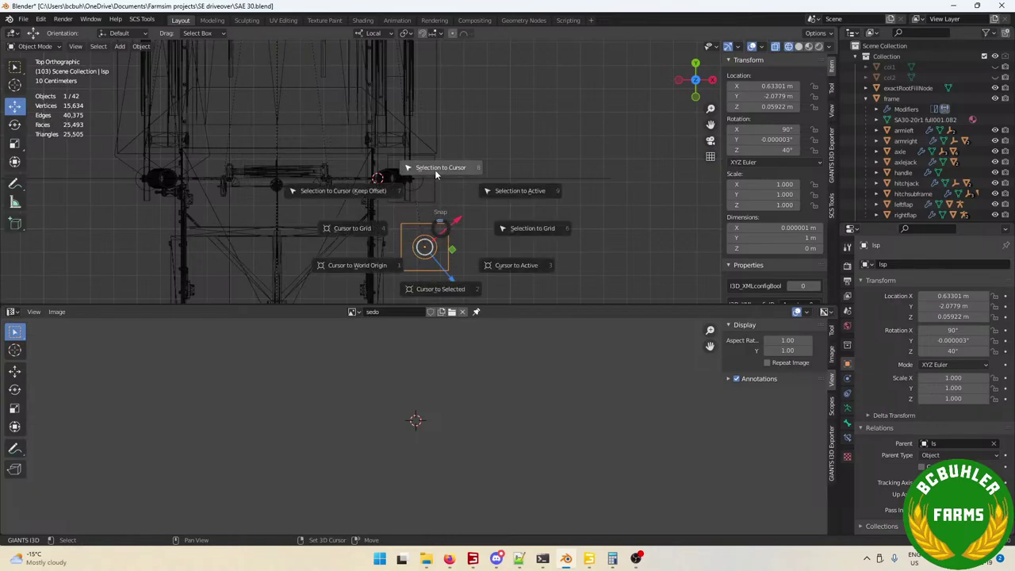
click(436, 170)
key(alt)
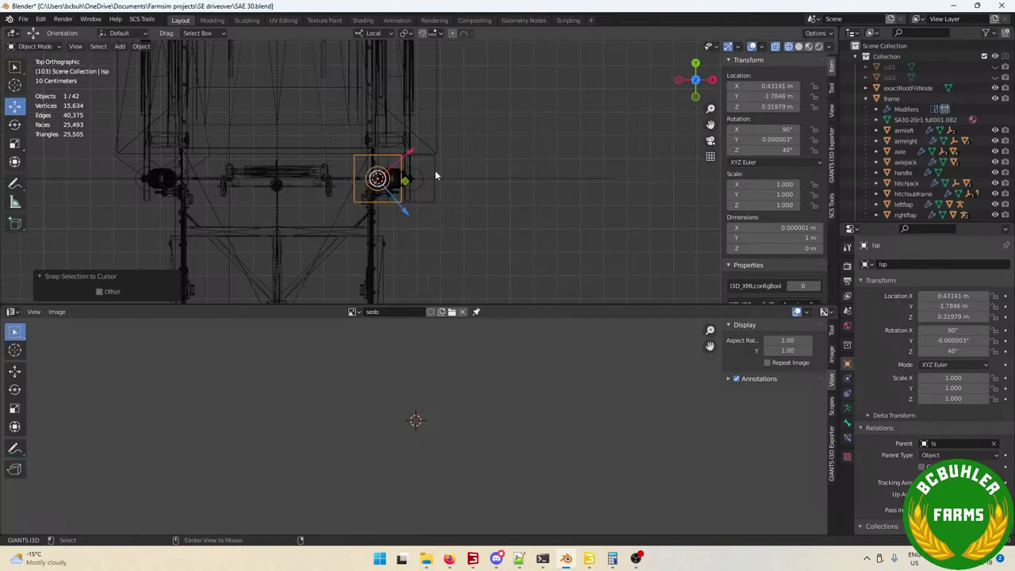
Clear the parent of the lsp armature and snap it back to the 3D cursor
key(alt+p)
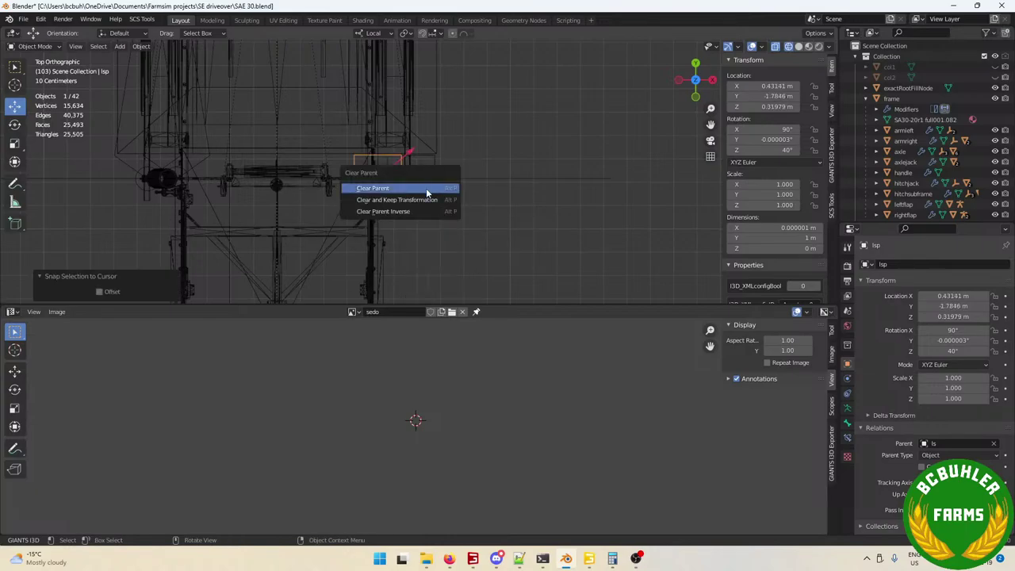
click(426, 188)
key(shift+s)
click(411, 127)
Select lsp and ls together with ls active, save the file and run alignYAxis from the GIANTS I3D Exporter tools
key(KP_3)
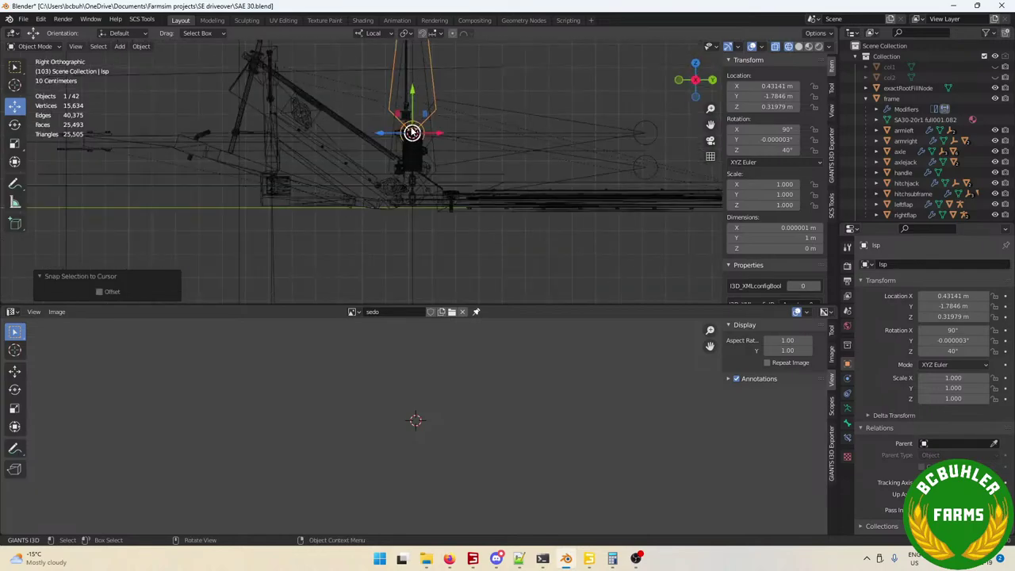
key(KP_1)
scroll(412, 128, up, 5)
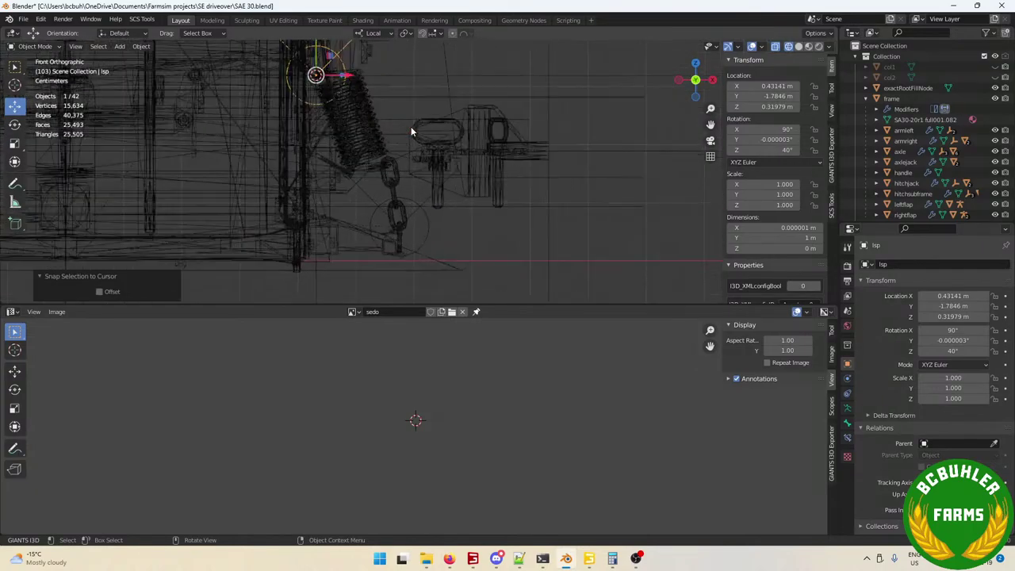
shift+click(443, 54)
key(ctrl+s)
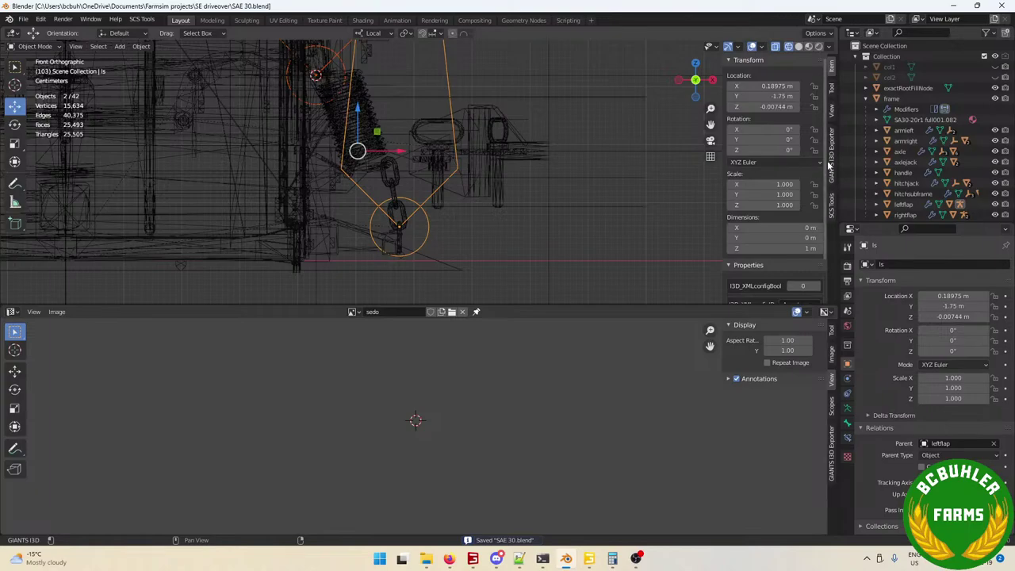
click(830, 162)
click(774, 199)
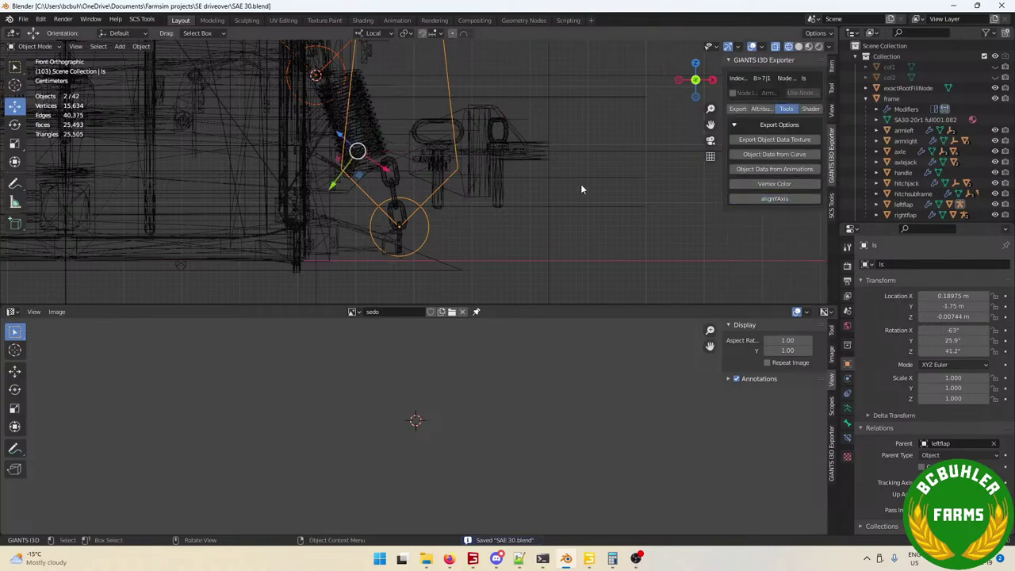
Apply the rotation and scale of the ls and lsp armatures individually
click(450, 86)
middle_drag(393, 119, 345, 153)
click(832, 70)
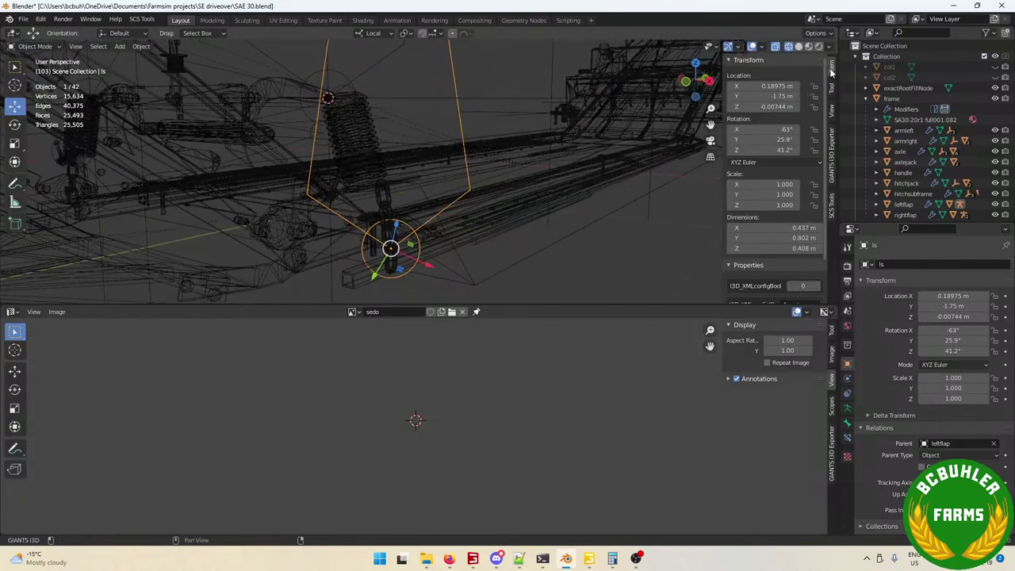
key(ctrl+a)
click(409, 197)
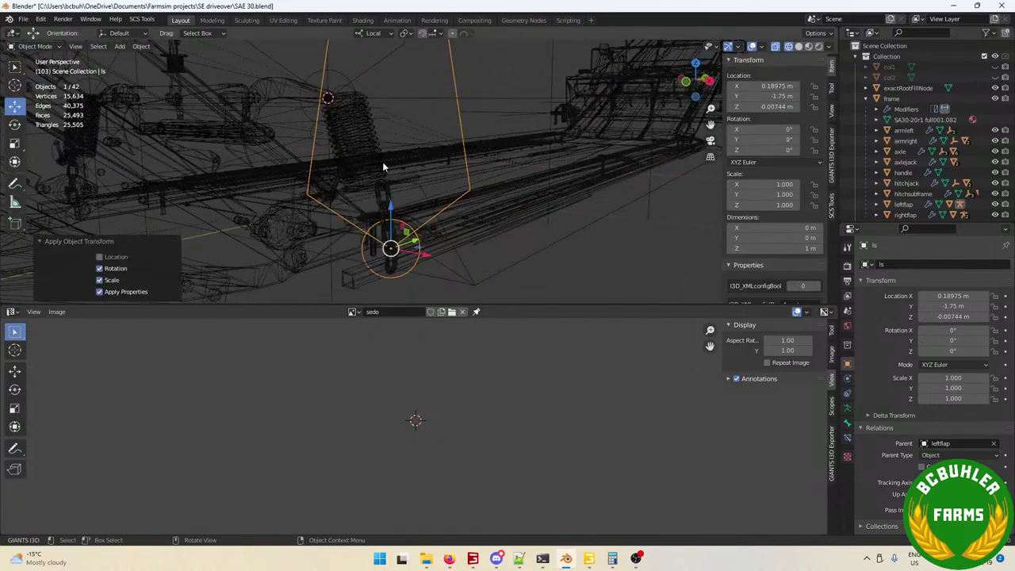
click(328, 97)
key(ctrl+a)
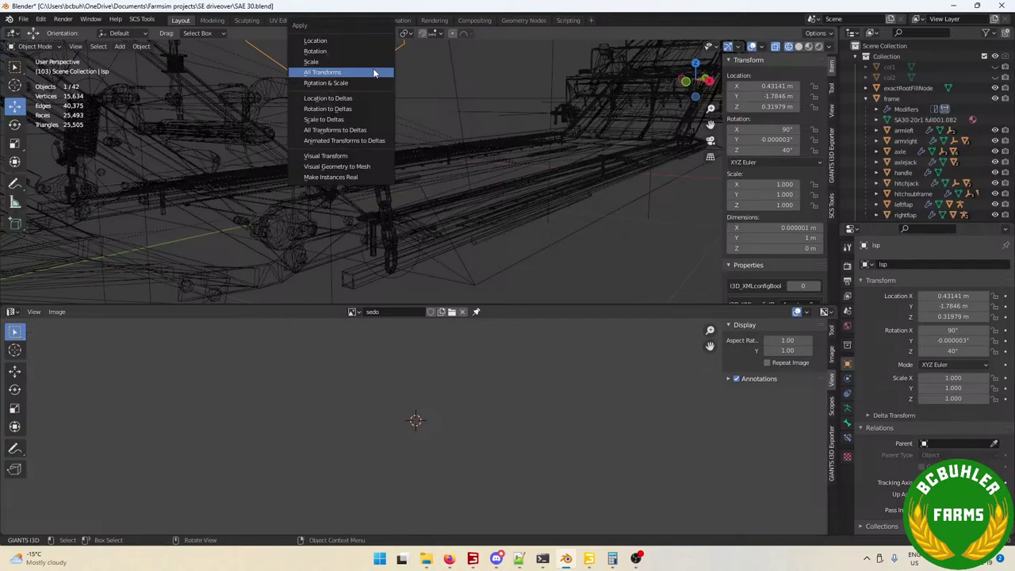
click(361, 84)
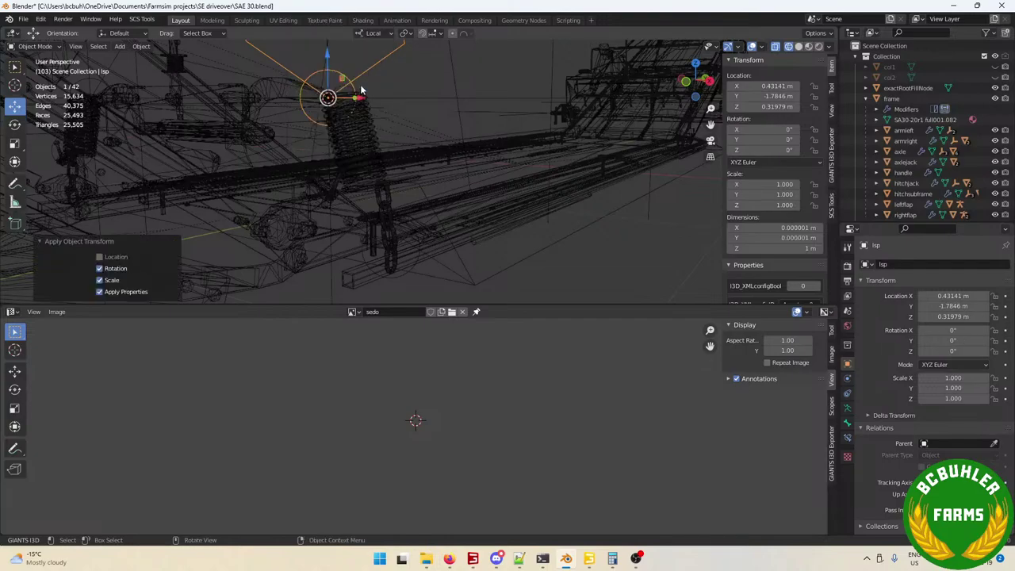
Run alignYAxis again on lsp and ls with ls active, and check the ls armature's rotation in the front view
shift+click(453, 87)
click(832, 165)
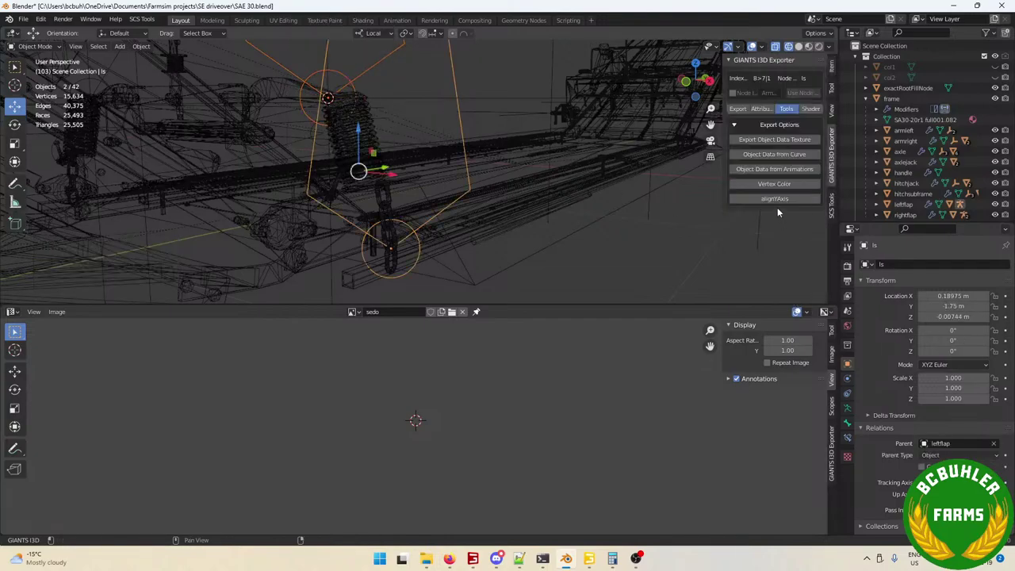
click(775, 198)
click(461, 122)
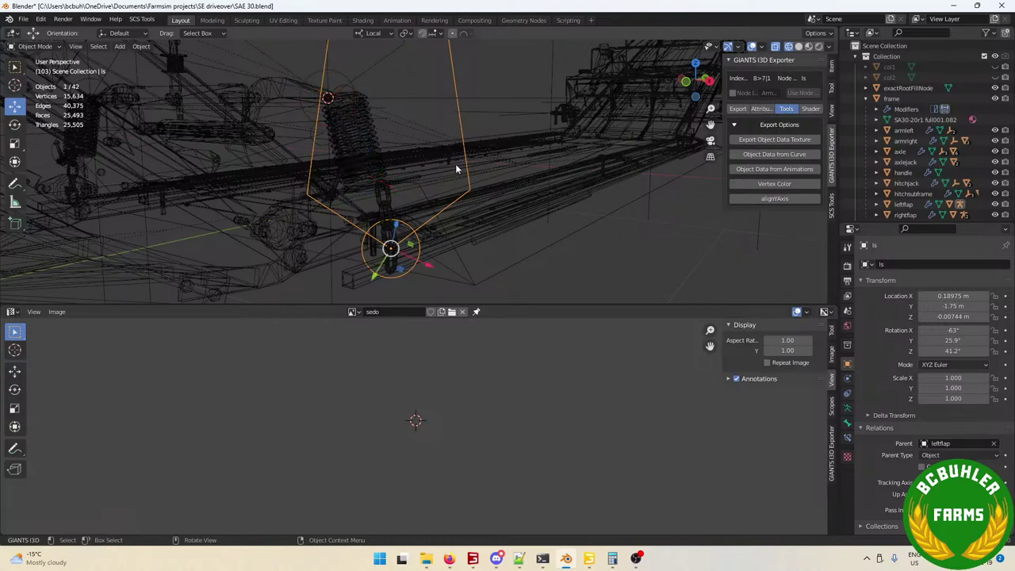
key(KP_1)
key(KP_5)
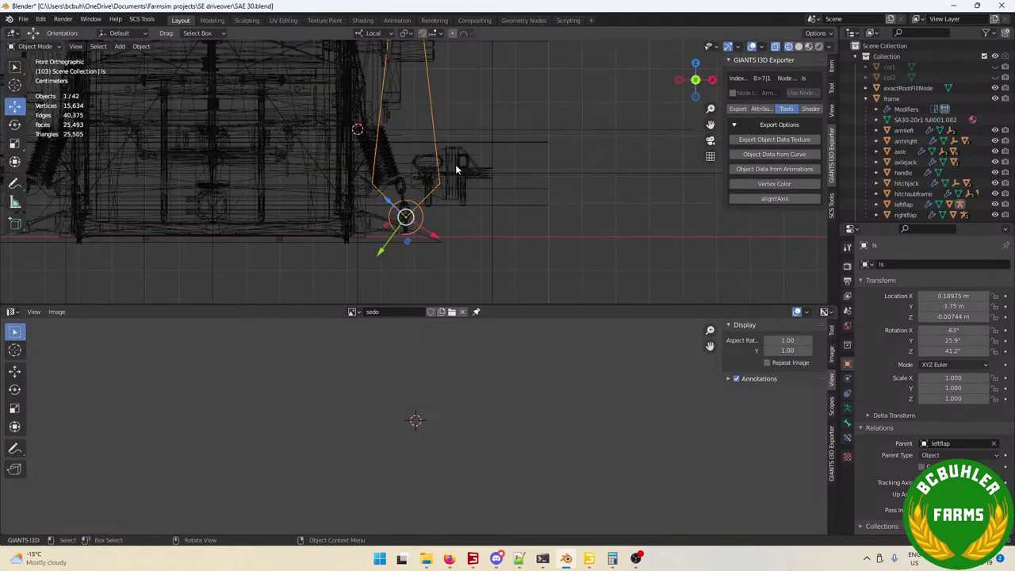
click(832, 67)
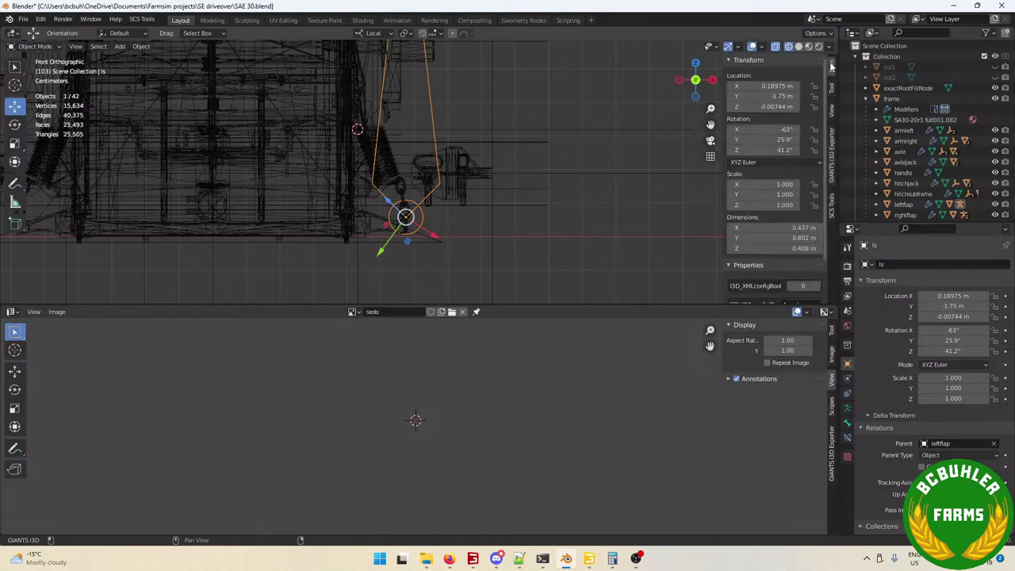
Apply the rotation and scale of the ls armature and save the file
key(ctrl+a)
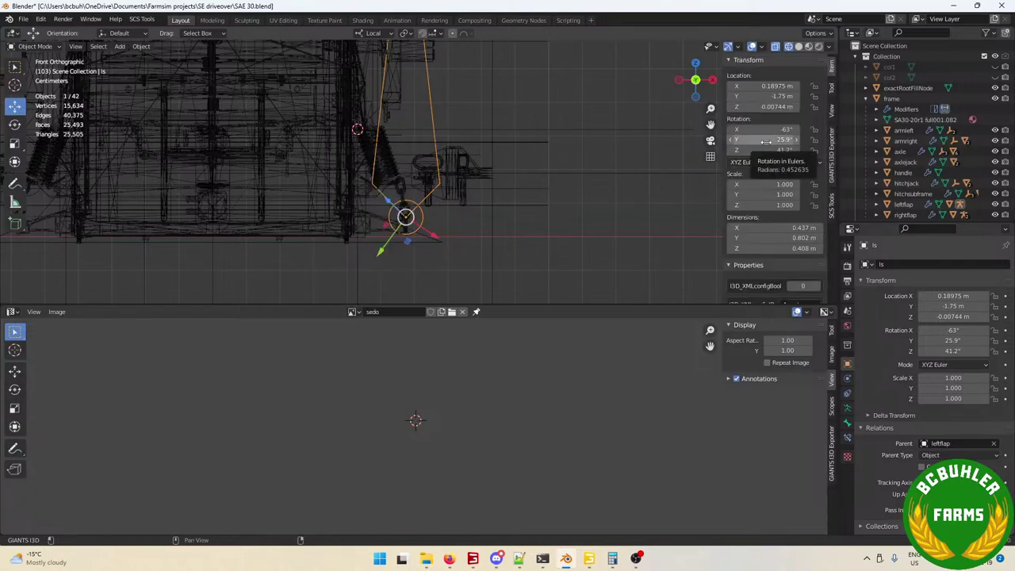
key(ctrl+a)
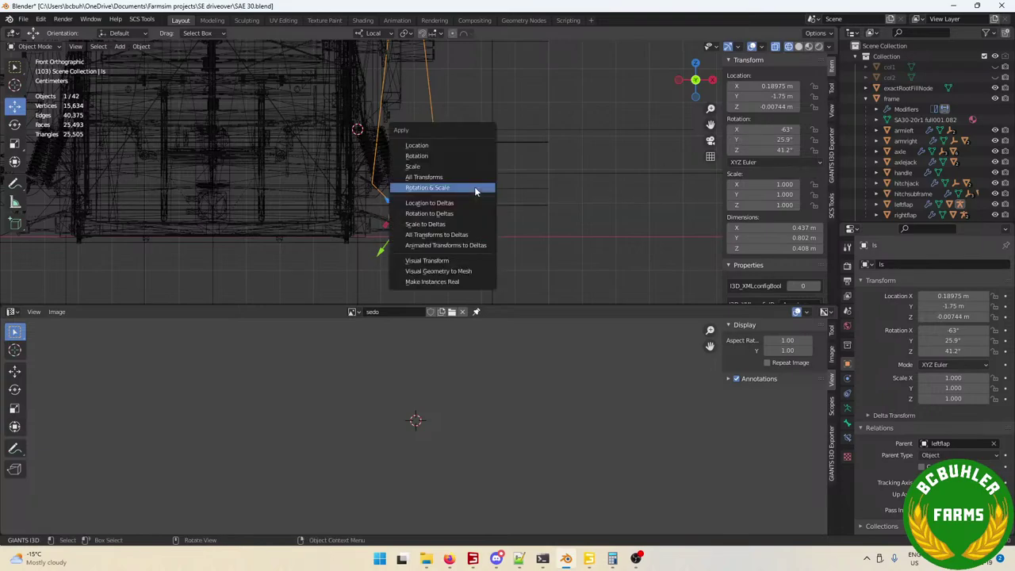
key(ctrl+a)
click(479, 198)
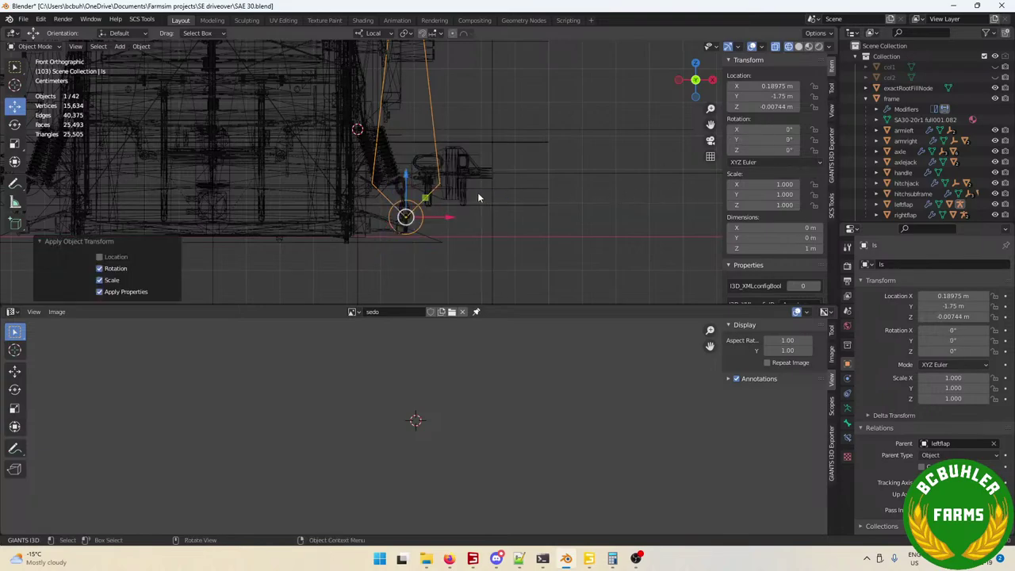
key(ctrl+s)
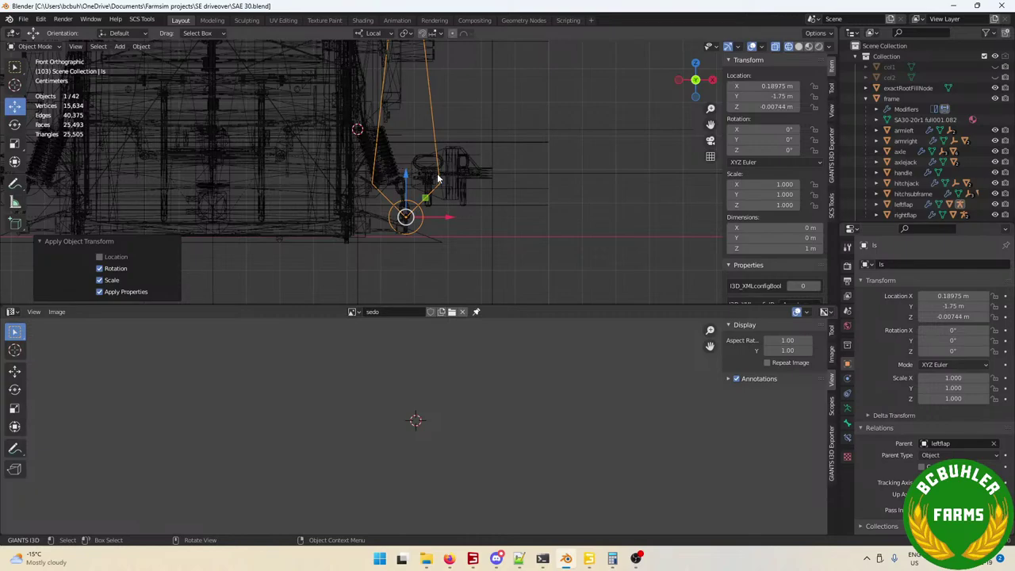
Examine the spring mesh beside the ls armature in edit mode with wireframe and shaded views, and clear its vertex selection
click(396, 168)
click(387, 150)
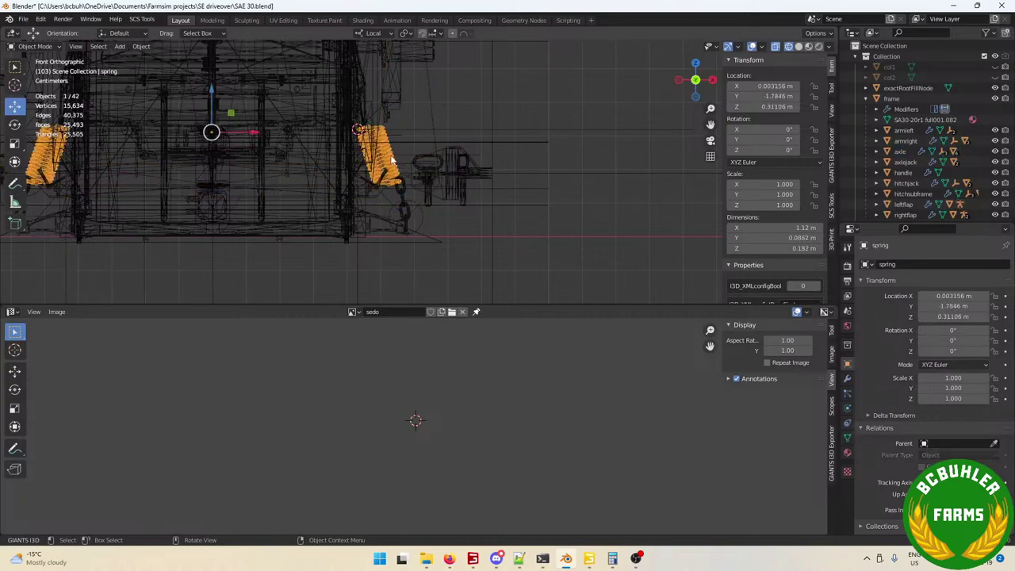
key(Tab)
scroll(412, 170, up, 5)
shift+middle_drag(361, 165, 440, 180)
scroll(440, 181, up, 2)
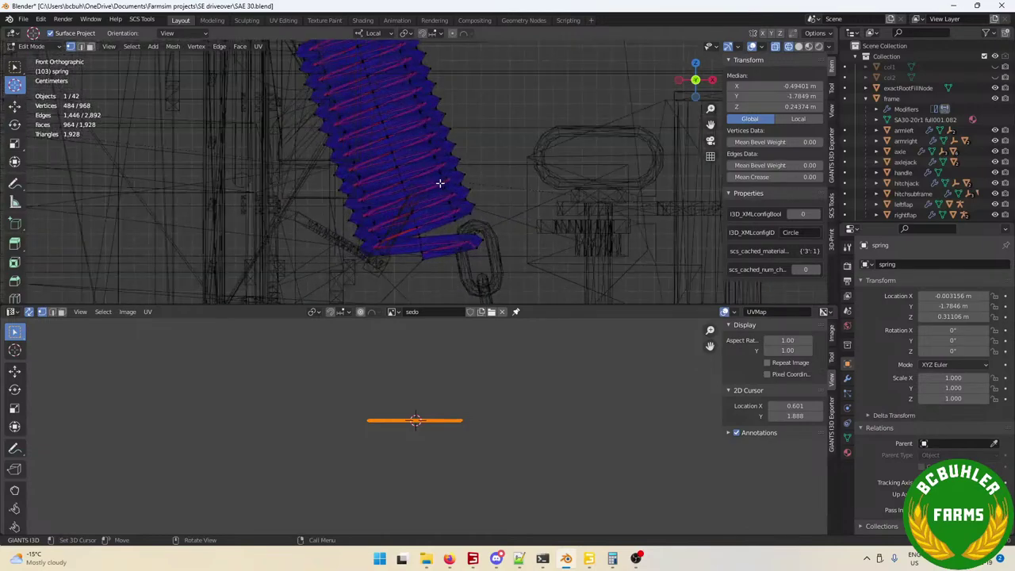
scroll(408, 173, down, 3)
scroll(407, 176, up, 3)
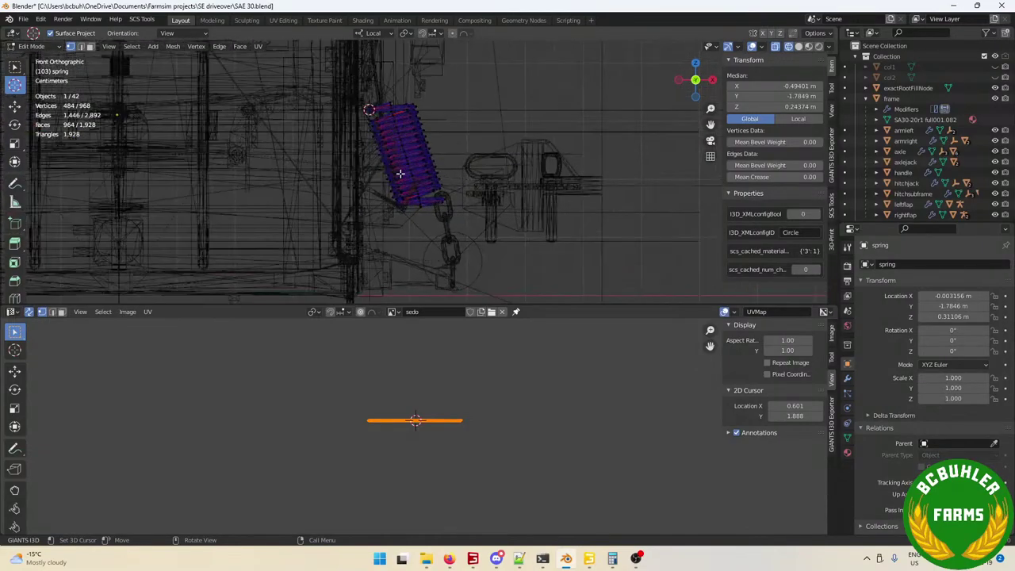
scroll(407, 176, up, 2)
key(z)
click(423, 222)
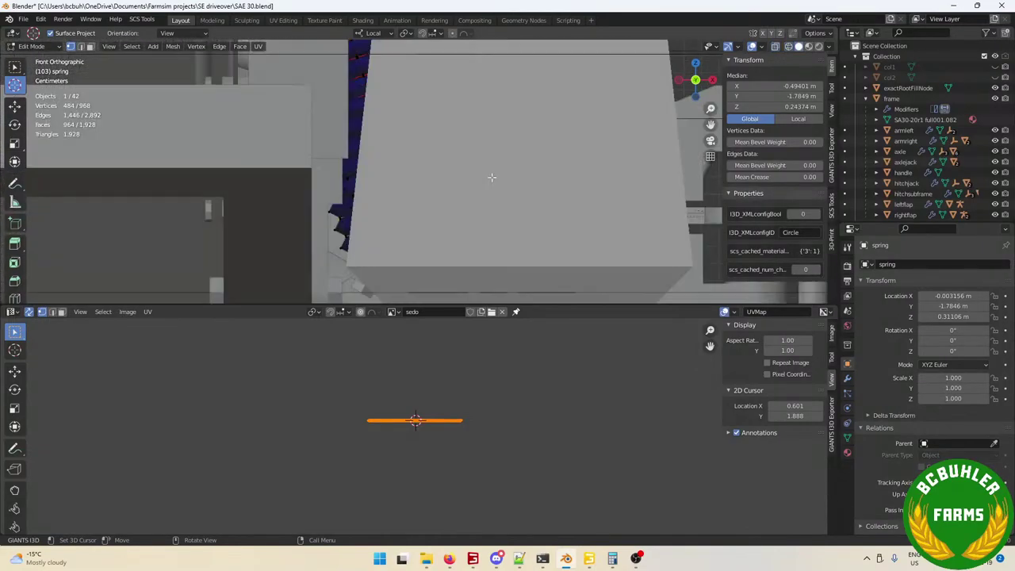
key(z)
click(387, 183)
key(alt+a)
key(Tab)
scroll(383, 182, down, 4)
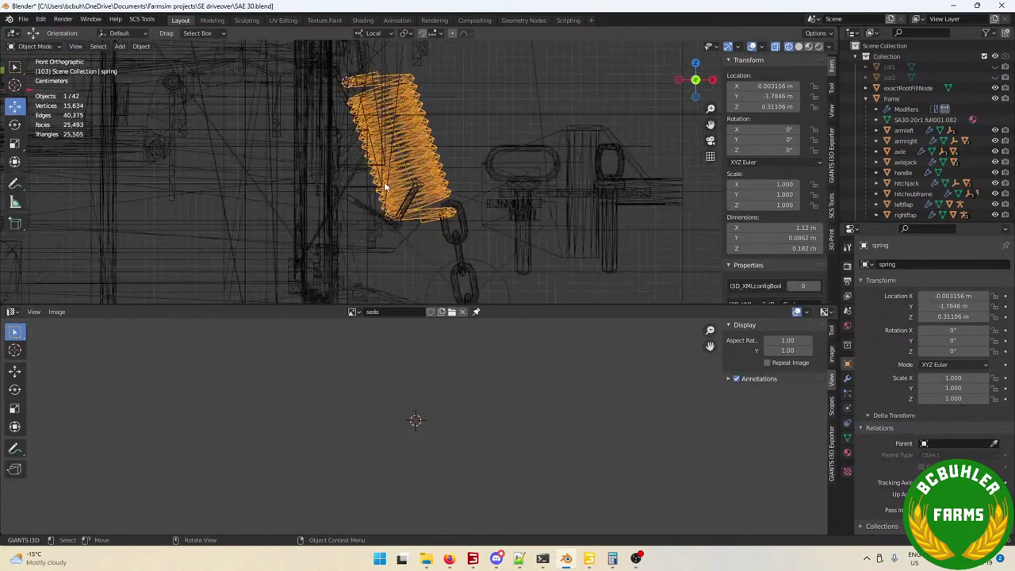
Compare the vertex weight colours of the springs on both sides of the frame in edit mode, and save the file
key(Tab)
shift+middle_drag(239, 187, 550, 181)
scroll(347, 170, up, 3)
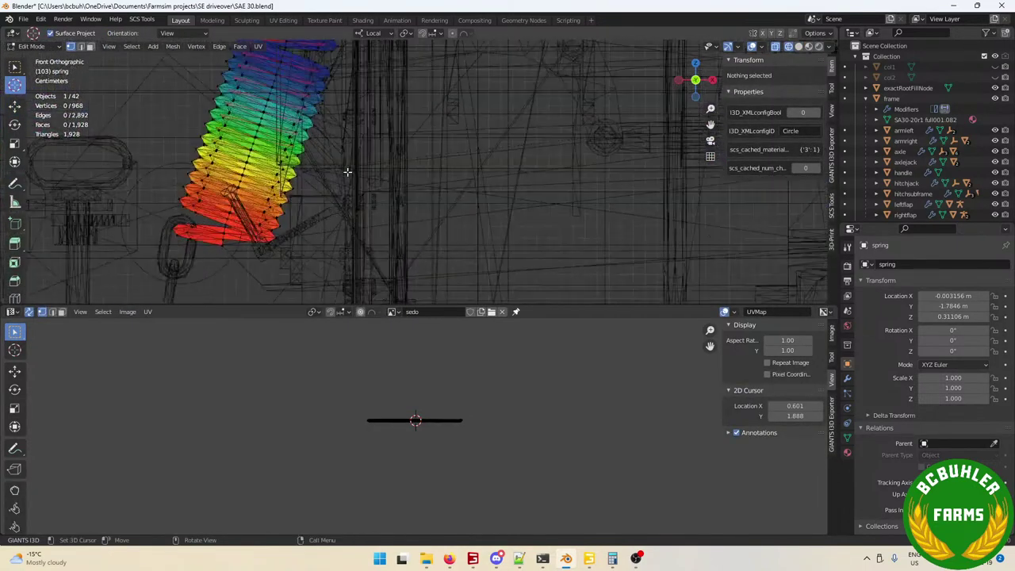
scroll(319, 166, down, 7)
scroll(438, 169, up, 8)
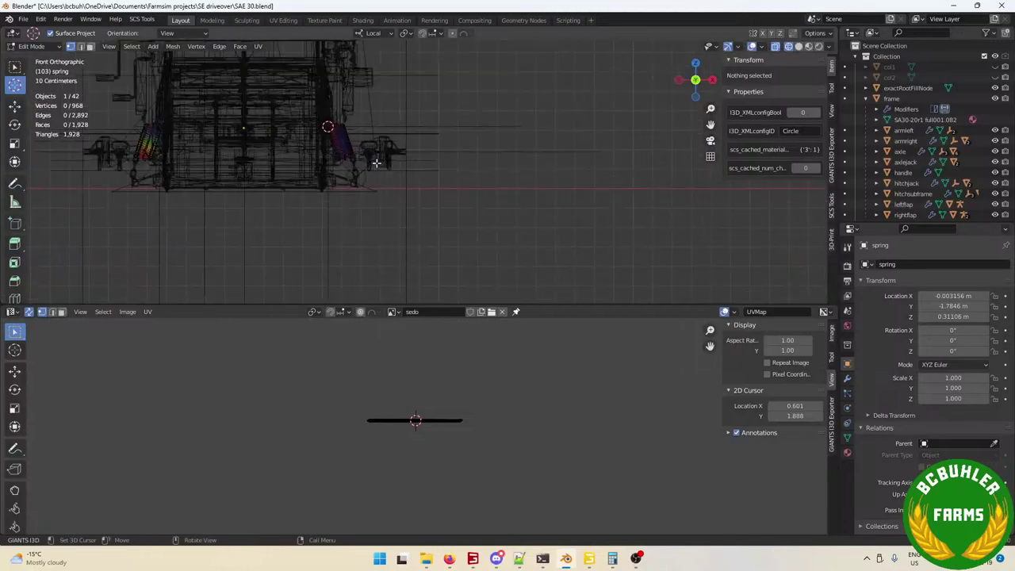
key(ctrl+s)
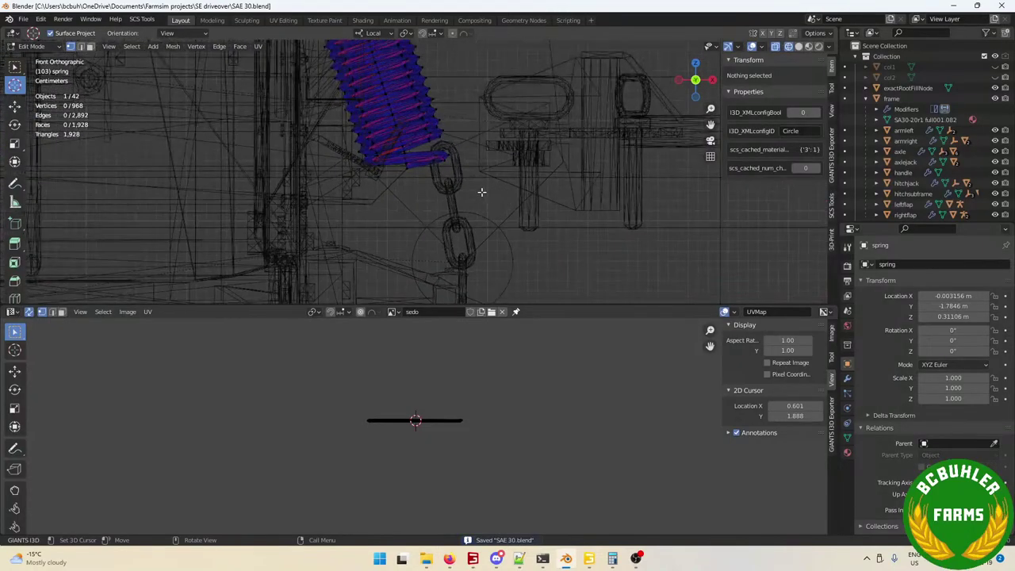
Leave mesh editing, select the ls armature and try rotating it 90 degrees about its local X axis
scroll(475, 190, down, 1)
key(Tab)
mouse_move(458, 164)
middle_down()
mouse_move(404, 170)
mouse_move(457, 189)
mouse_move(445, 191)
middle_up()
key(z)
click(465, 216)
scroll(445, 192, down, 4)
click(439, 174)
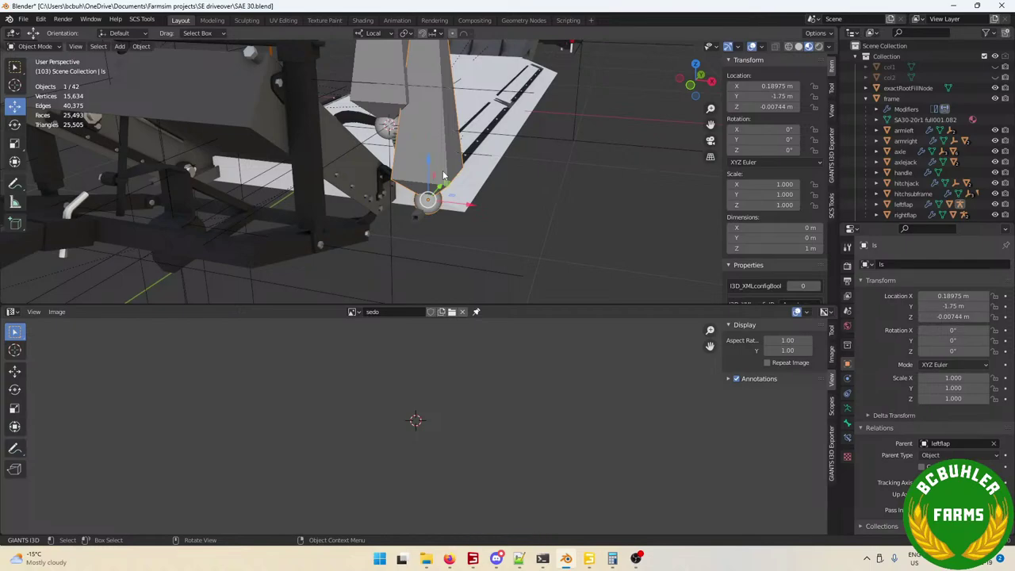
key(KP_3)
key(KP_1)
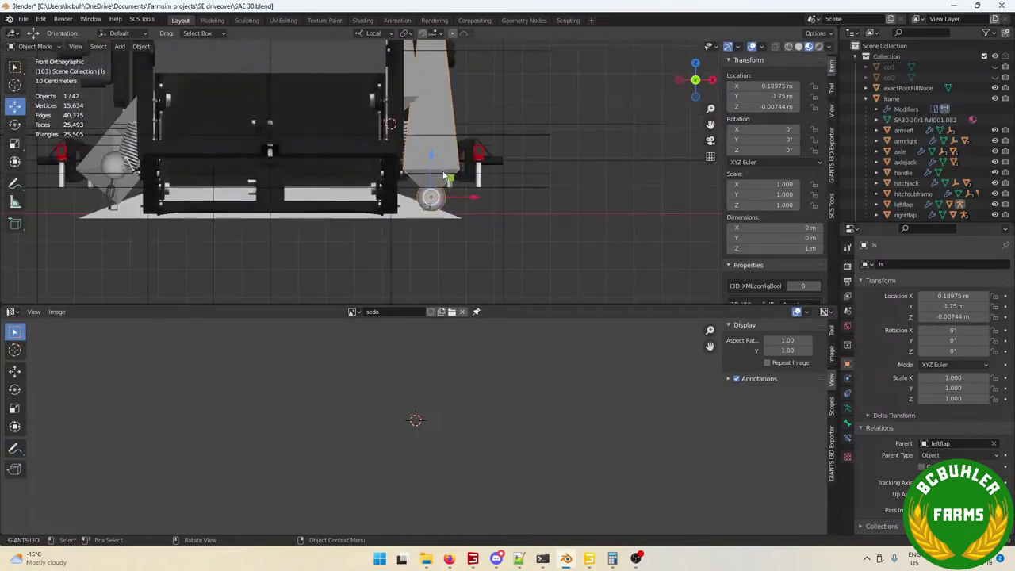
key(g)
key(r)
key(x)
key(x)
text(-90)
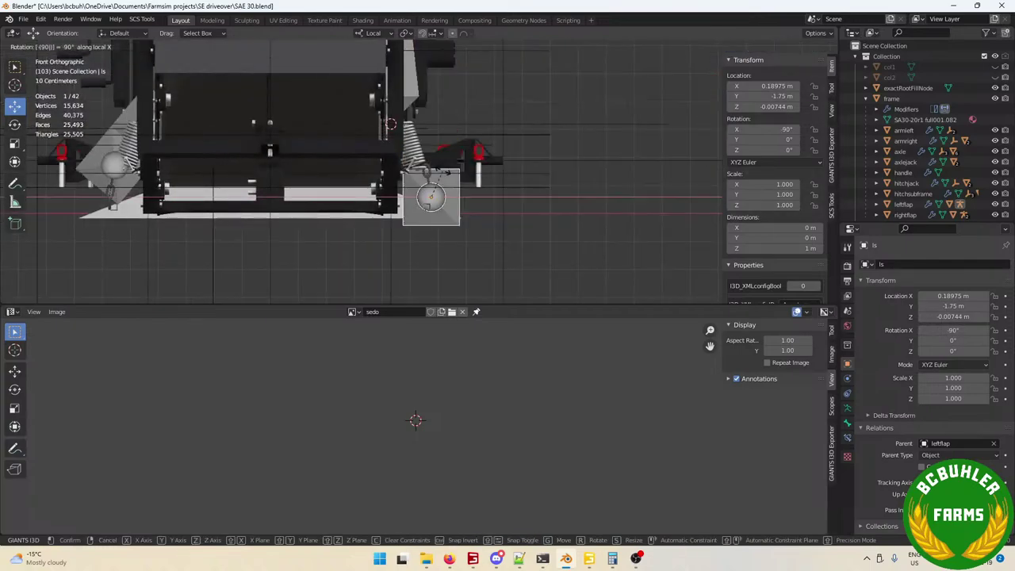
key(Return)
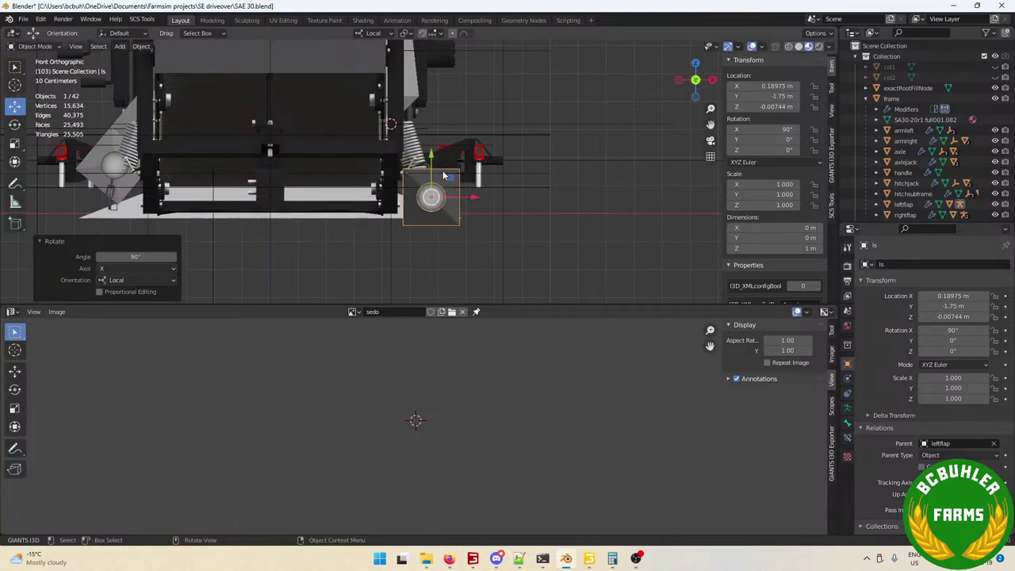
Try rotating the ls armature -90 degrees about its local X axis, inspect it in the front wireframe view and save the file
middle_drag(443, 171, 345, 190)
key(r)
key(x)
key(x)
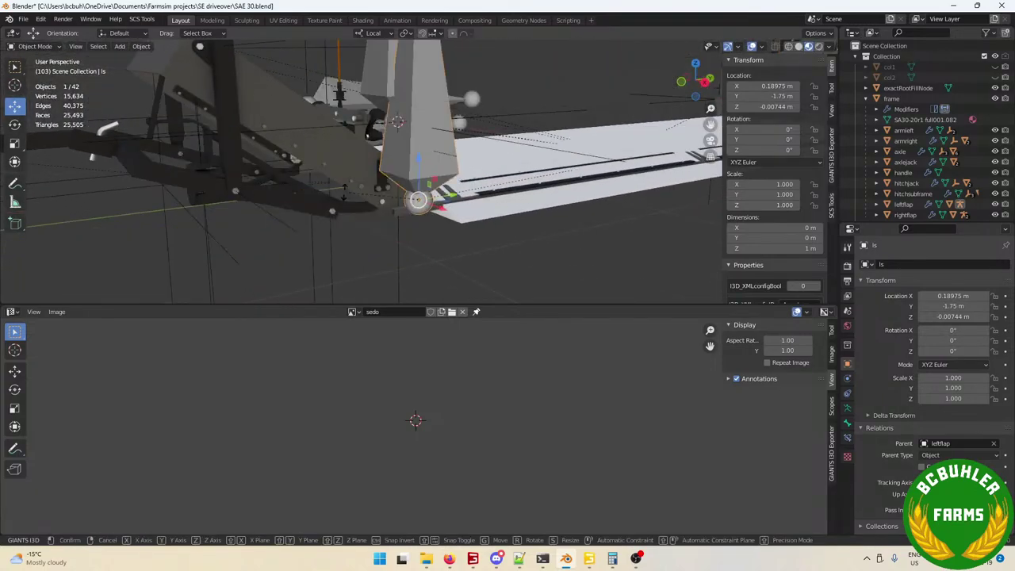
text(-90)
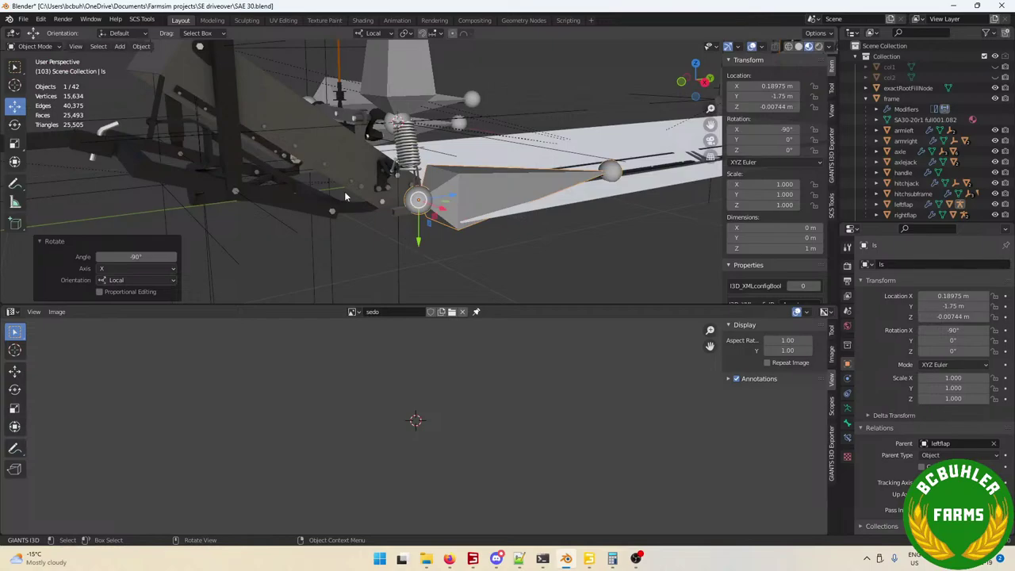
key(KP_1)
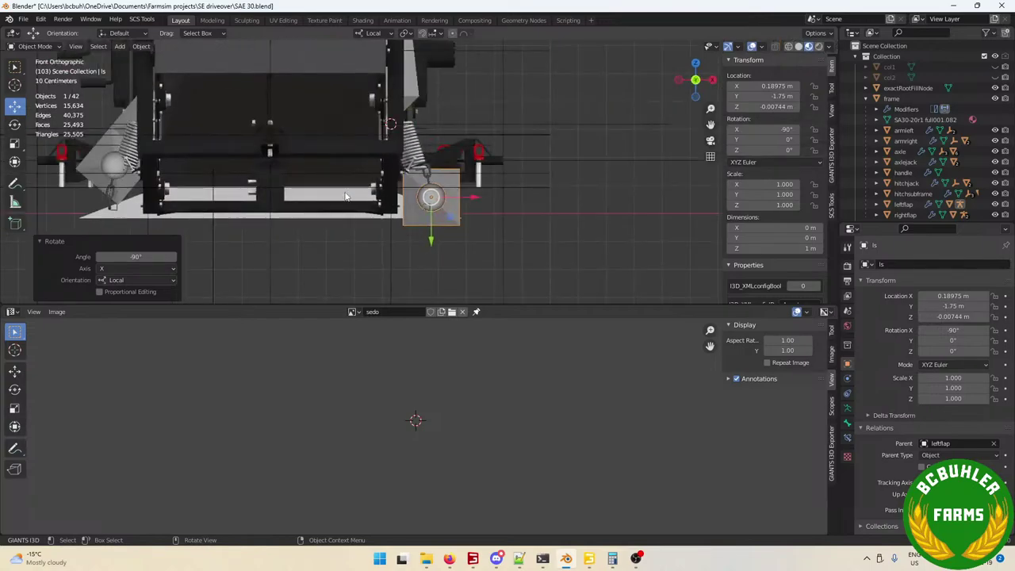
key(z)
click(318, 192)
scroll(426, 151, up, 3)
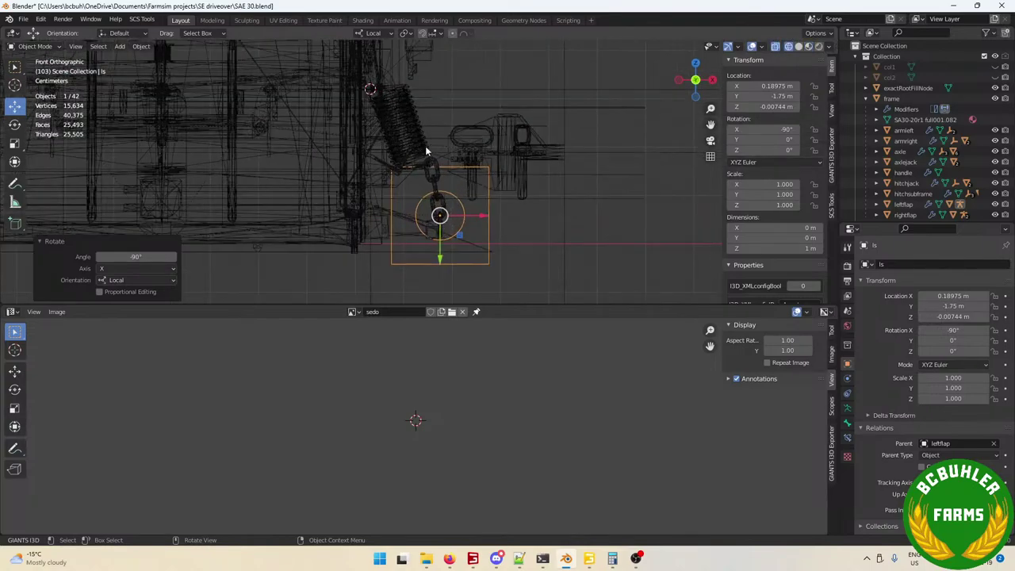
scroll(436, 114, down, 4)
scroll(444, 131, up, 3)
key(ctrl+s)
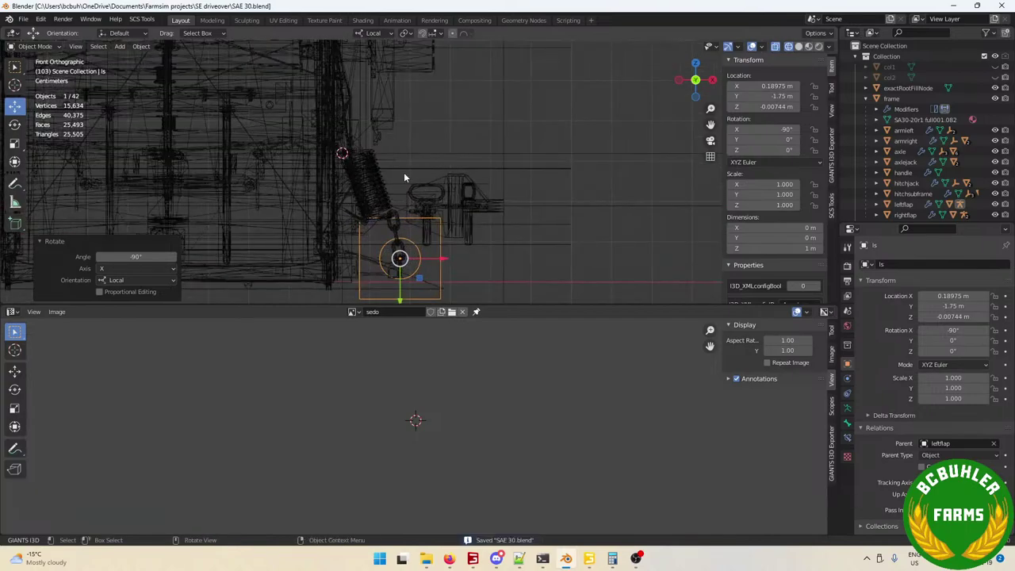
Select lsp and ls together, run alignYAxis from the GIANTS I3D Exporter tools and inspect the ls armature from the side
scroll(410, 142, down, 3)
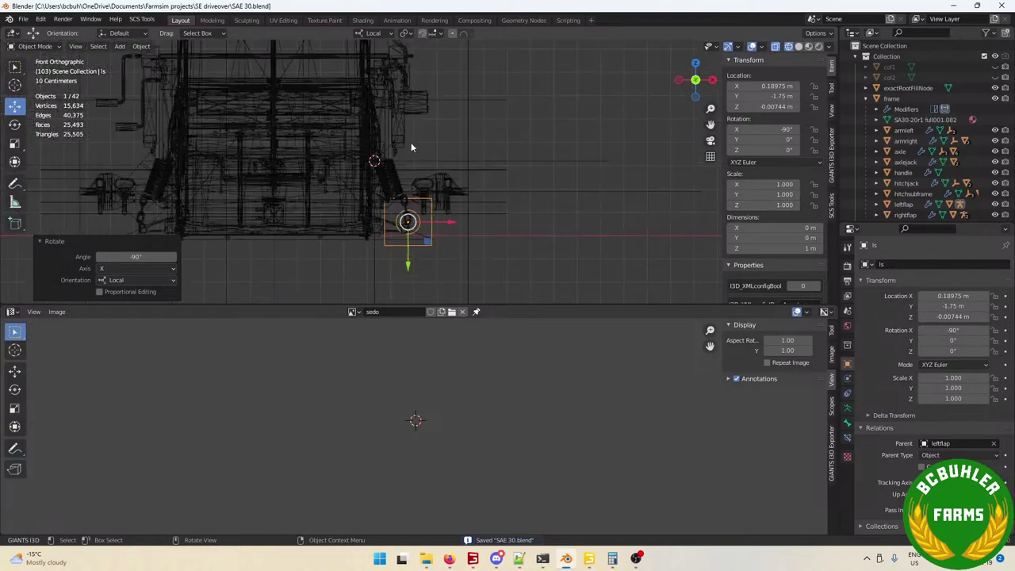
scroll(416, 145, up, 3)
middle_drag(404, 156, 384, 147)
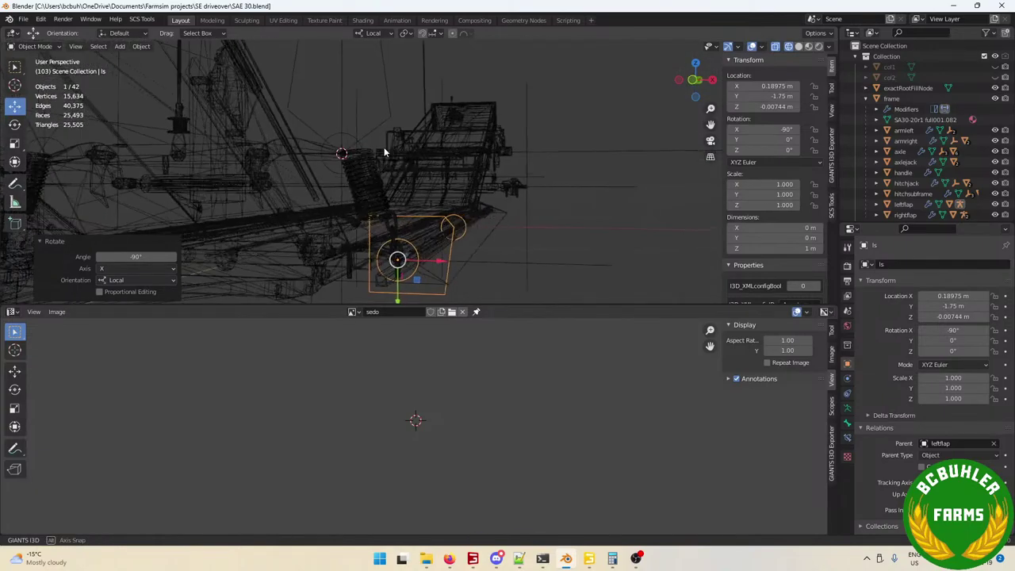
shift+click(385, 103)
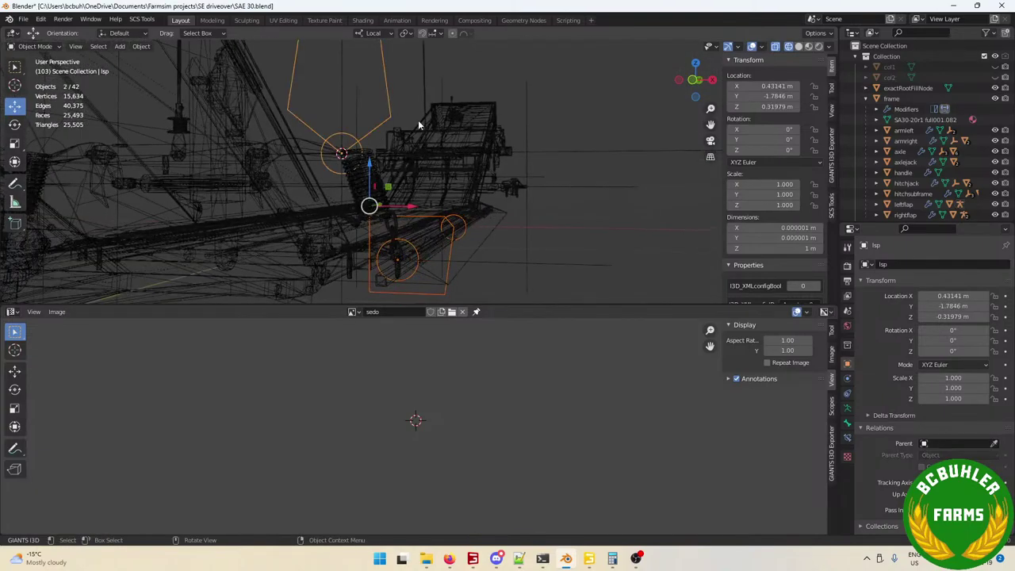
click(832, 158)
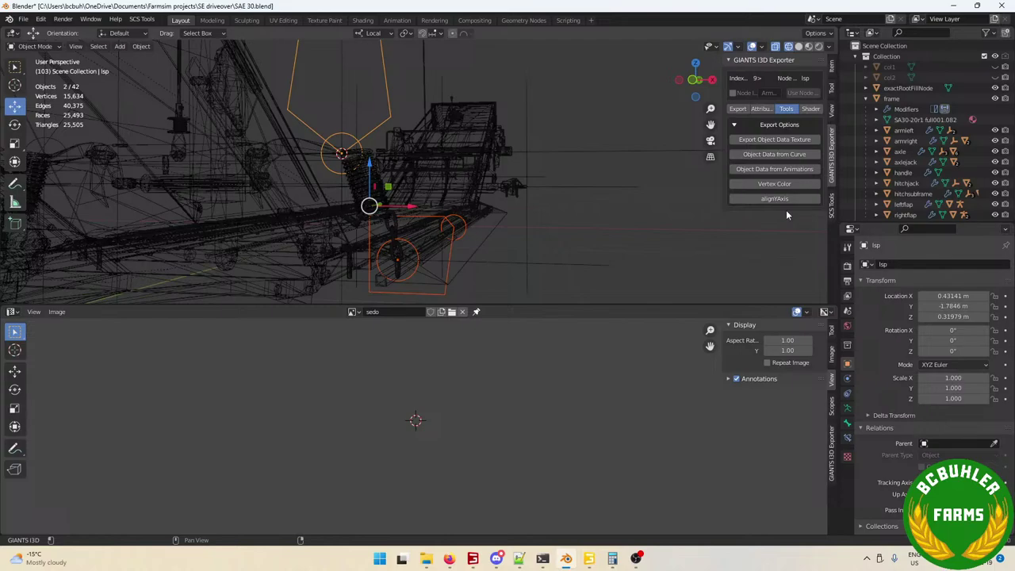
click(450, 262)
middle_drag(452, 260, 353, 247)
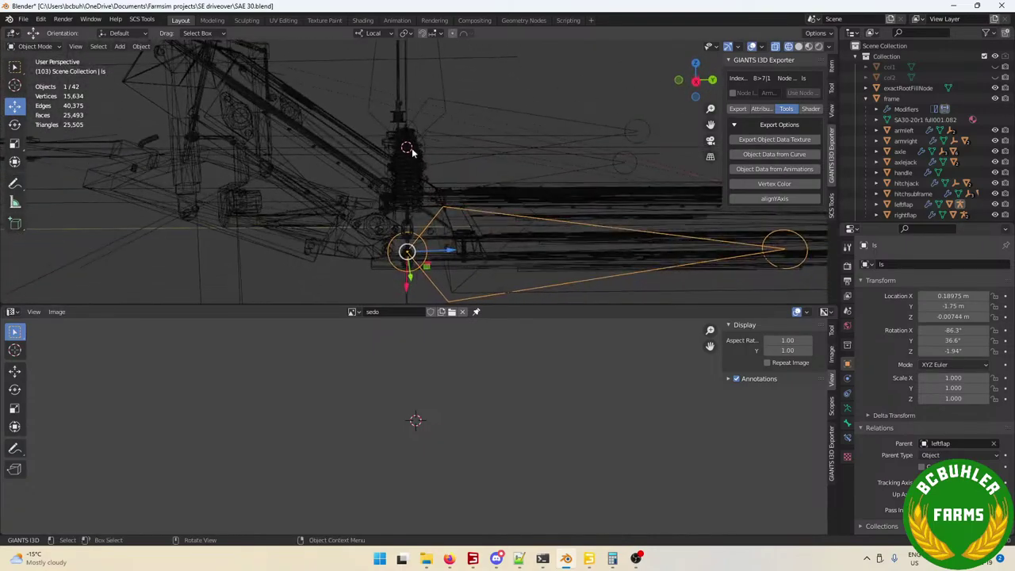
Undo the axis alignment and the -90 degree rotation of the ls armature
click(444, 76)
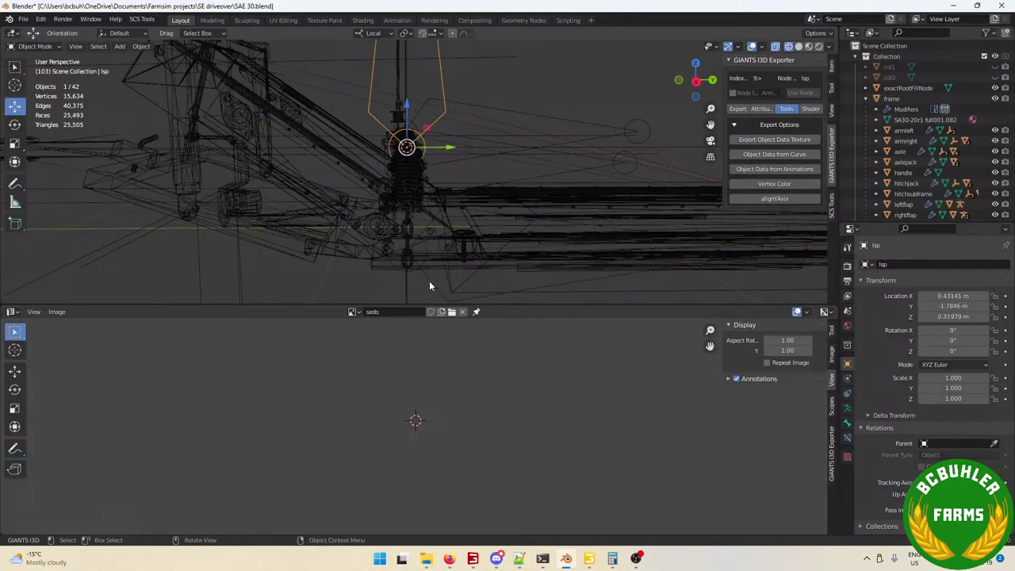
click(430, 280)
click(430, 280)
click(430, 280)
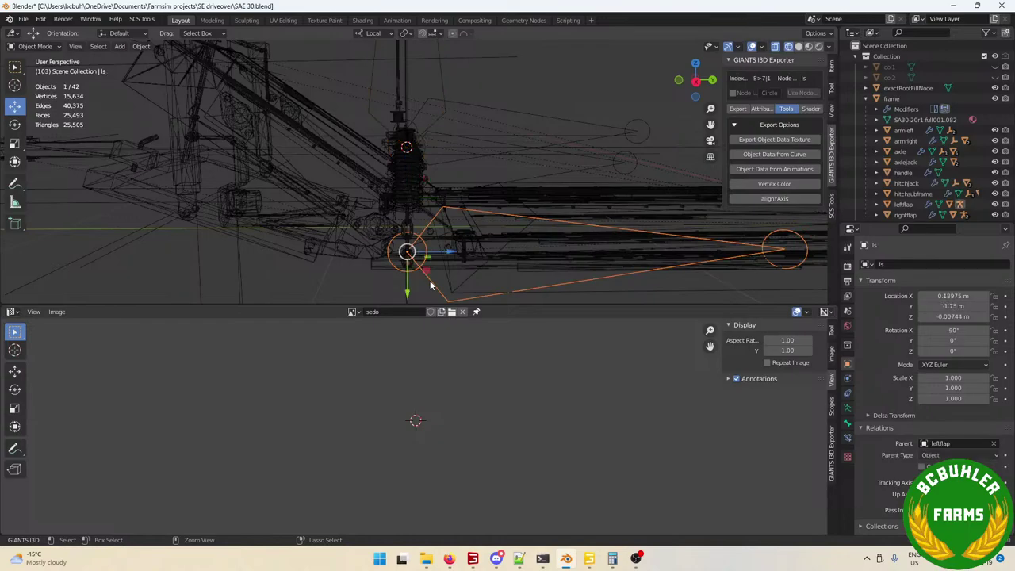
click(430, 280)
click(430, 280)
key(Tab)
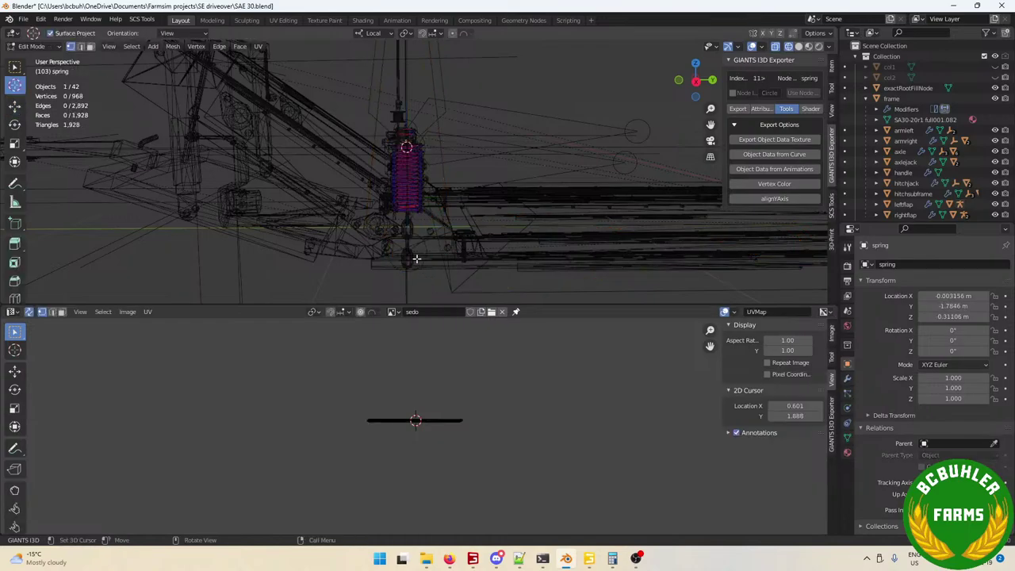
Rotate the ls armature -90 degrees about its local X axis in solid view and save the file
middle_drag(417, 259, 474, 245)
key(shift+z)
key(Tab)
click(429, 180)
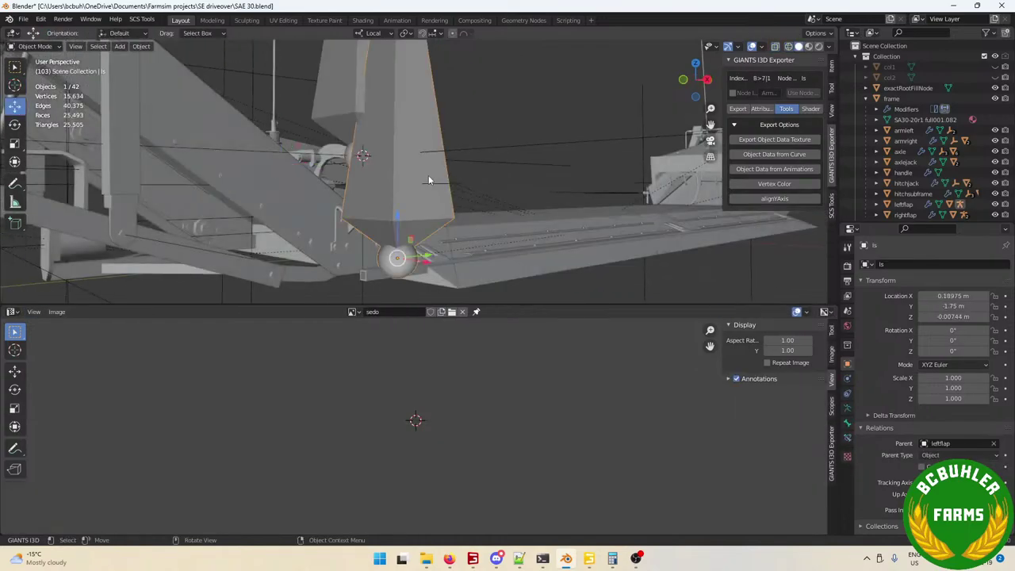
text(rx)
text(-90)
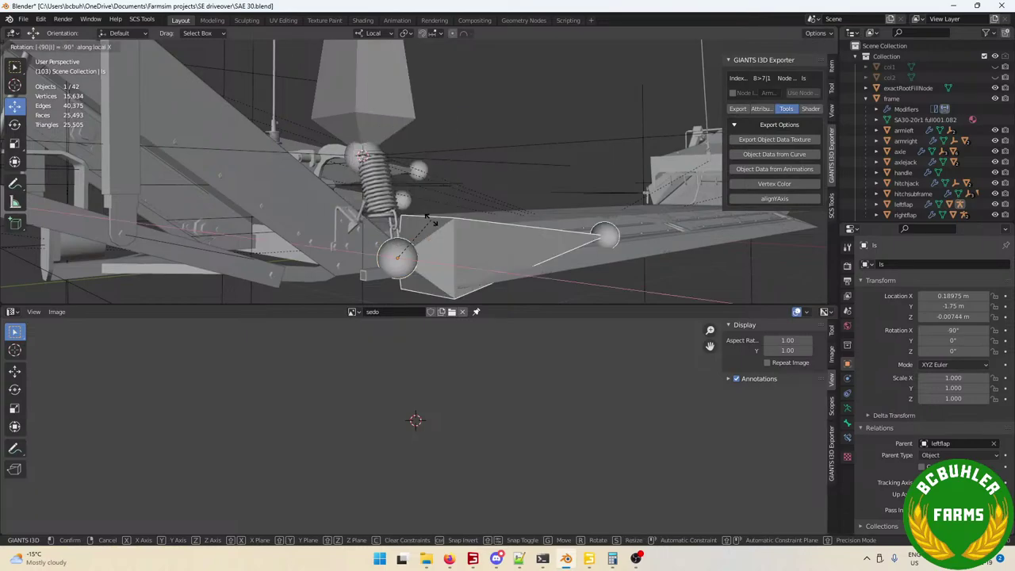
key(Return)
key(ctrl+s)
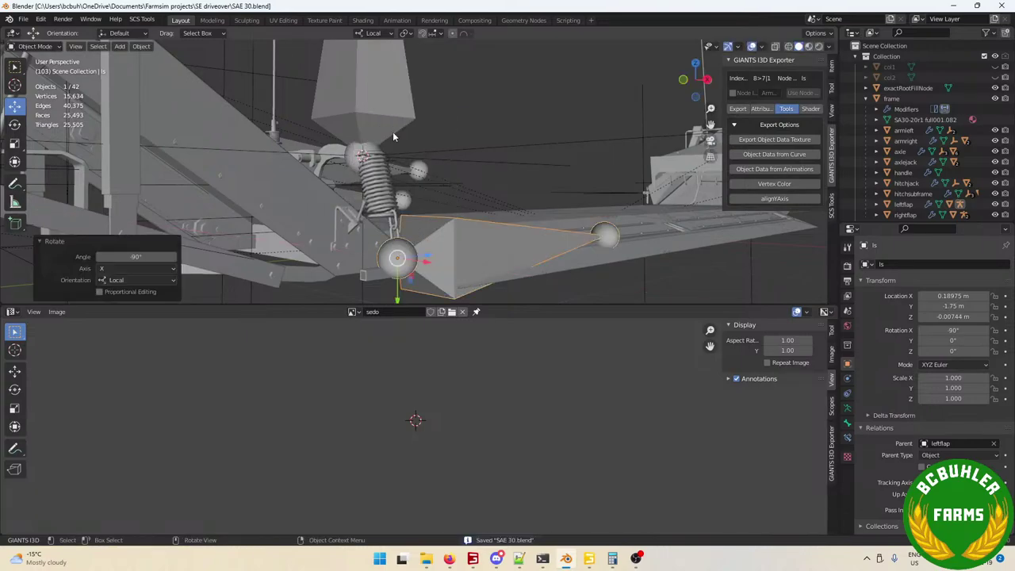
click(386, 88)
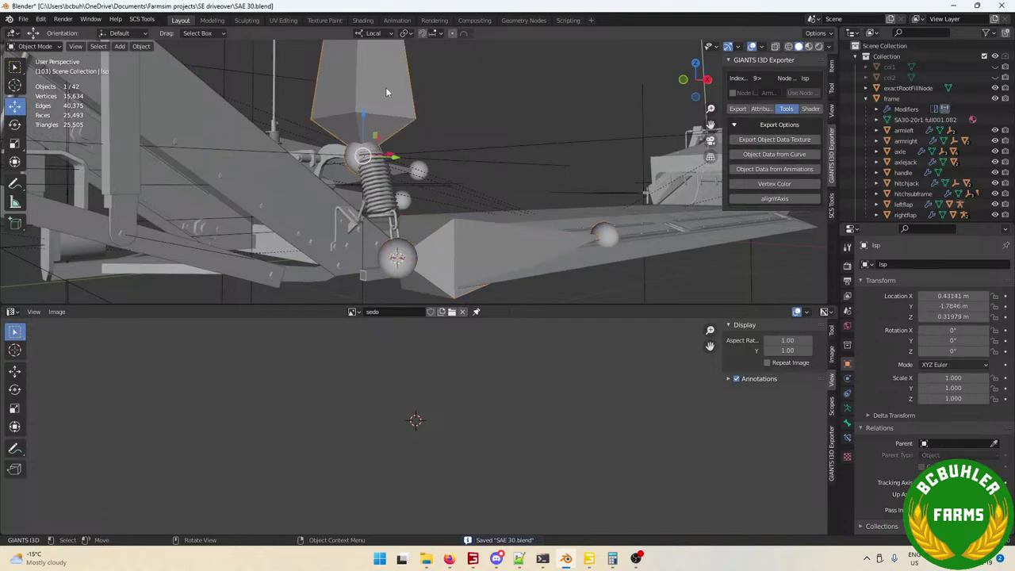
text(sy)
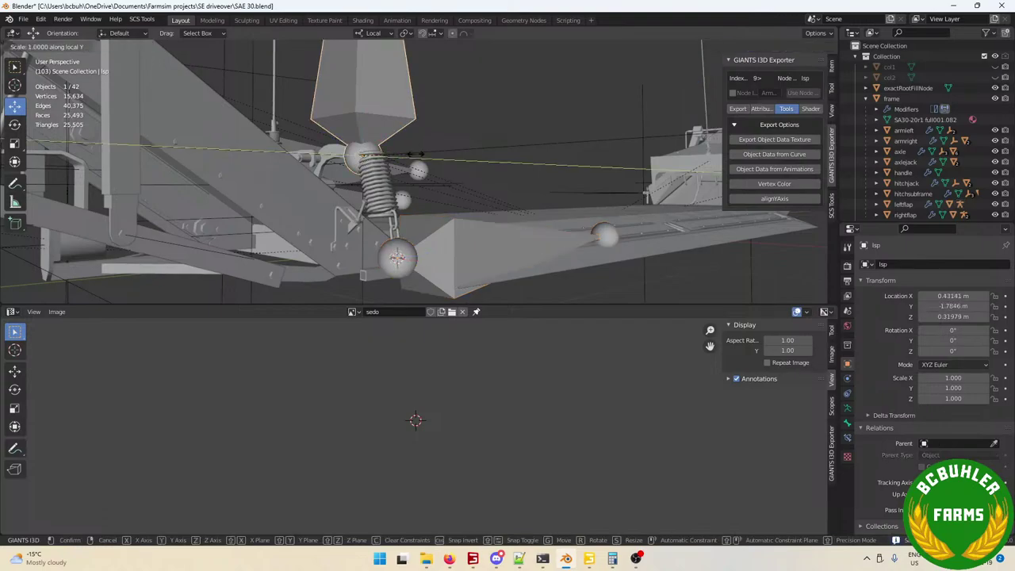
text(0)
key(Escape)
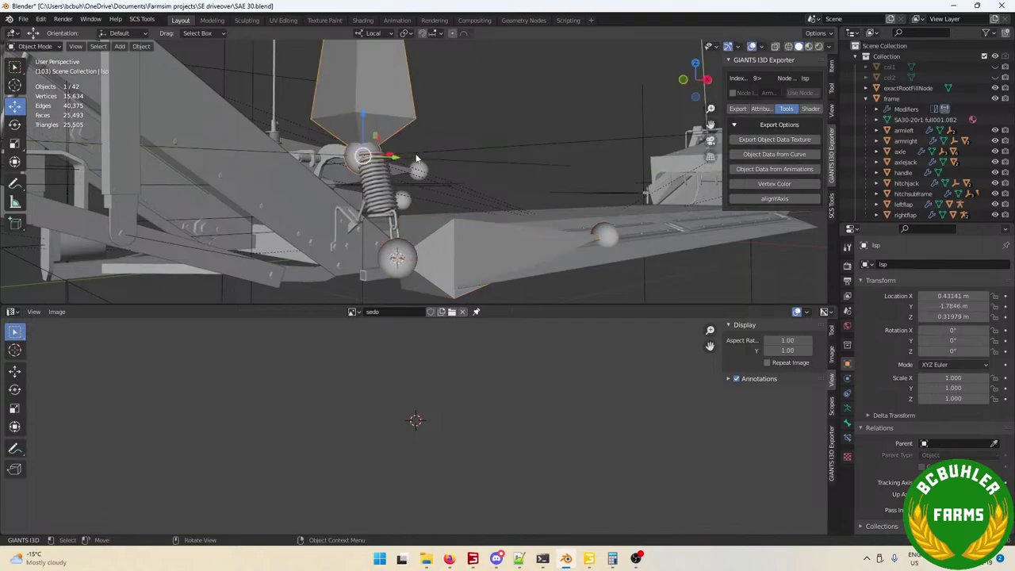
Try matching the lsp armature to the ls armature by copying the ls Y location, -1.74995 m, to it
click(831, 65)
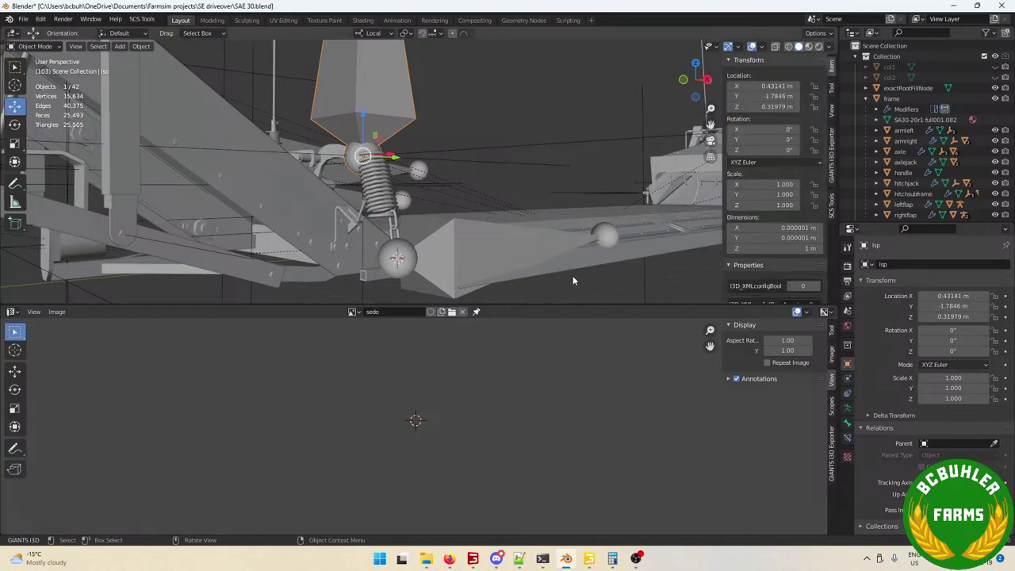
click(512, 268)
click(762, 96)
key(ctrl+c)
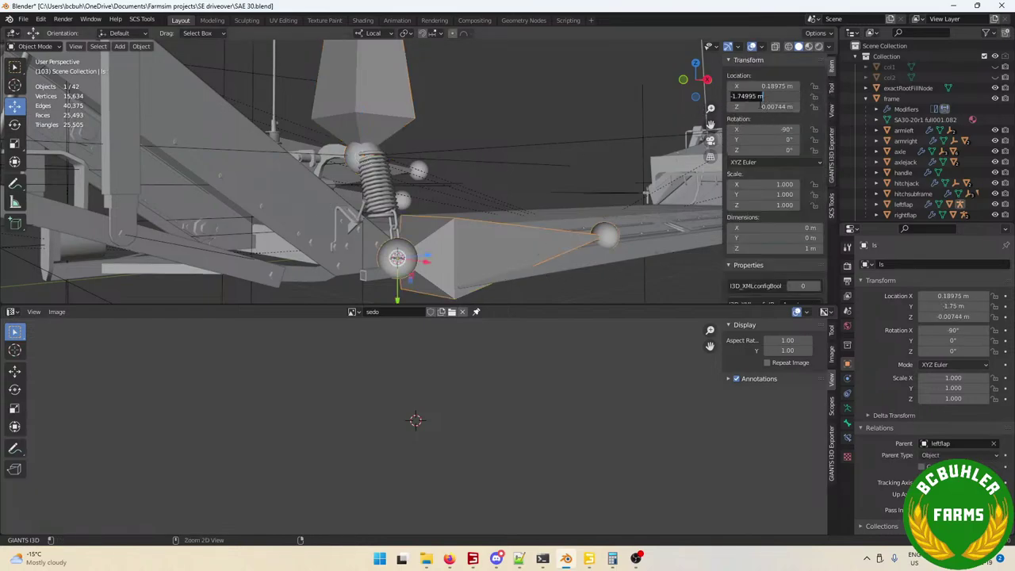
click(375, 91)
click(375, 91)
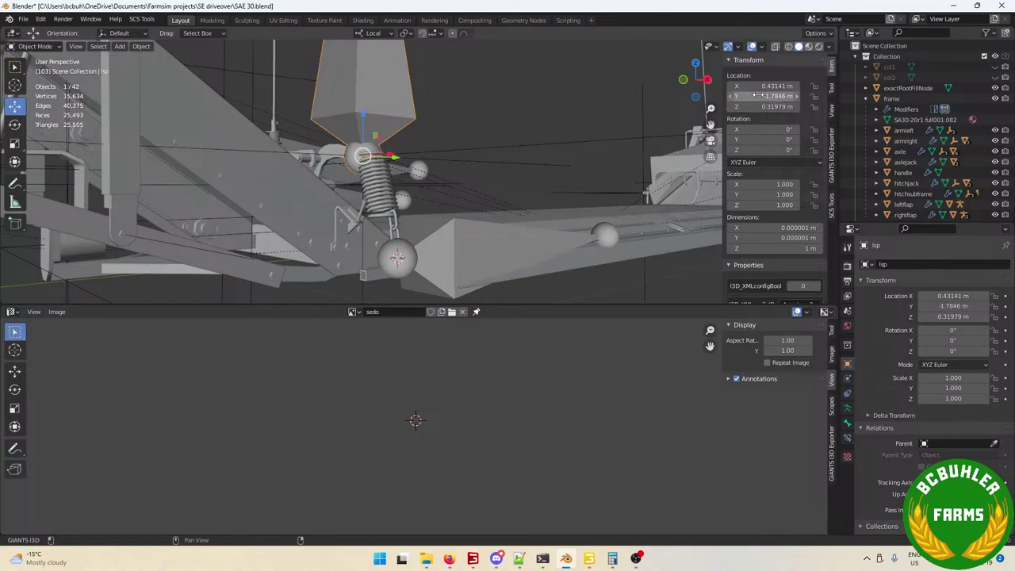
click(760, 96)
key(ctrl+v)
key(Return)
middle_drag(461, 226, 369, 204)
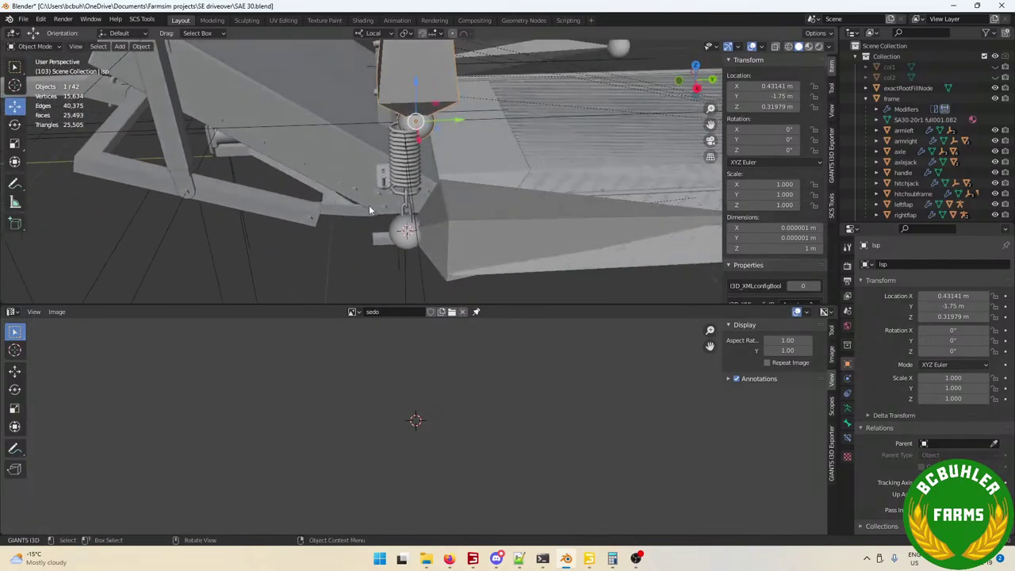
Switch the transform orientation to Global with the ls armature selected and inspect its axes from the side
click(403, 233)
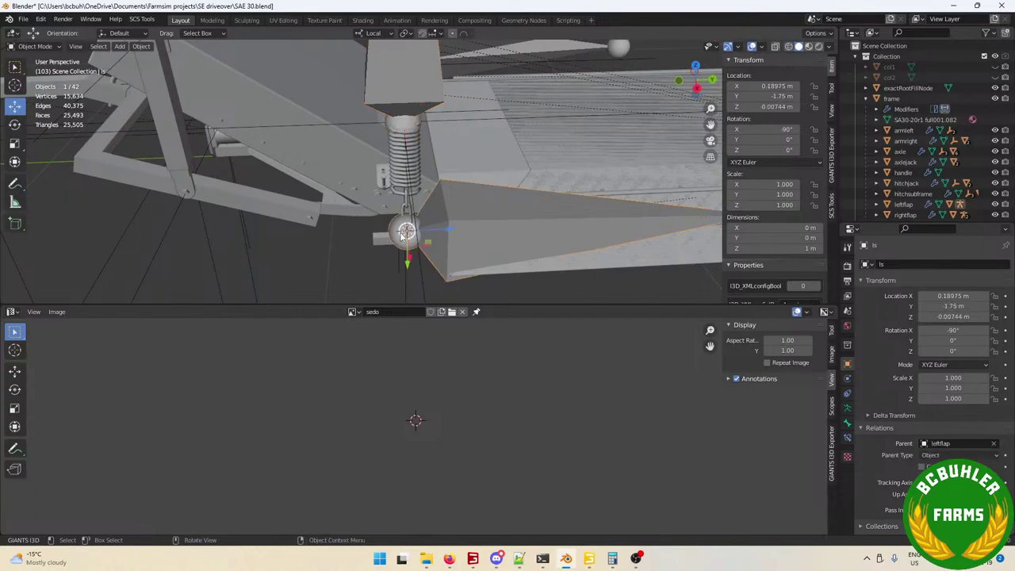
click(373, 32)
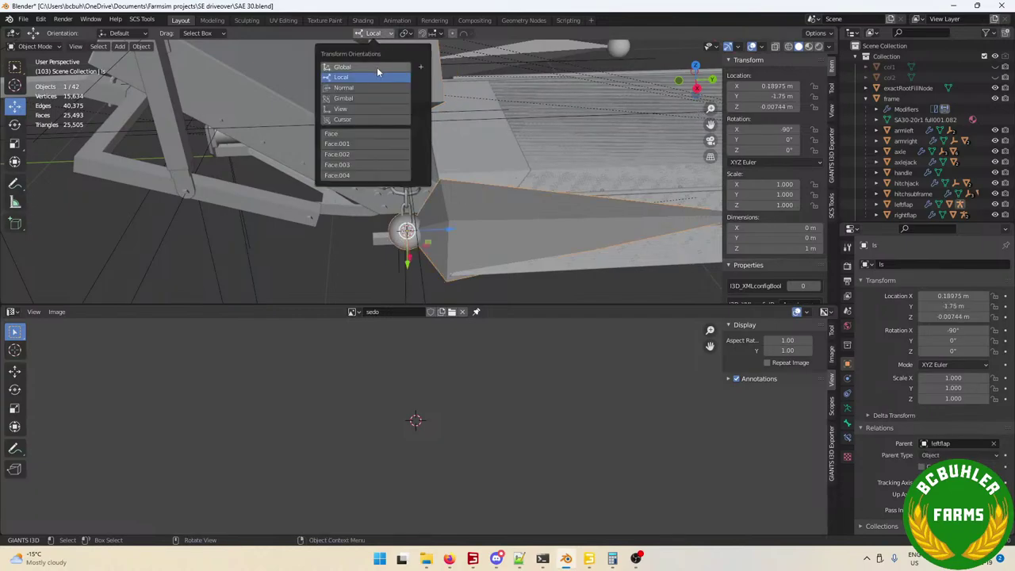
click(376, 66)
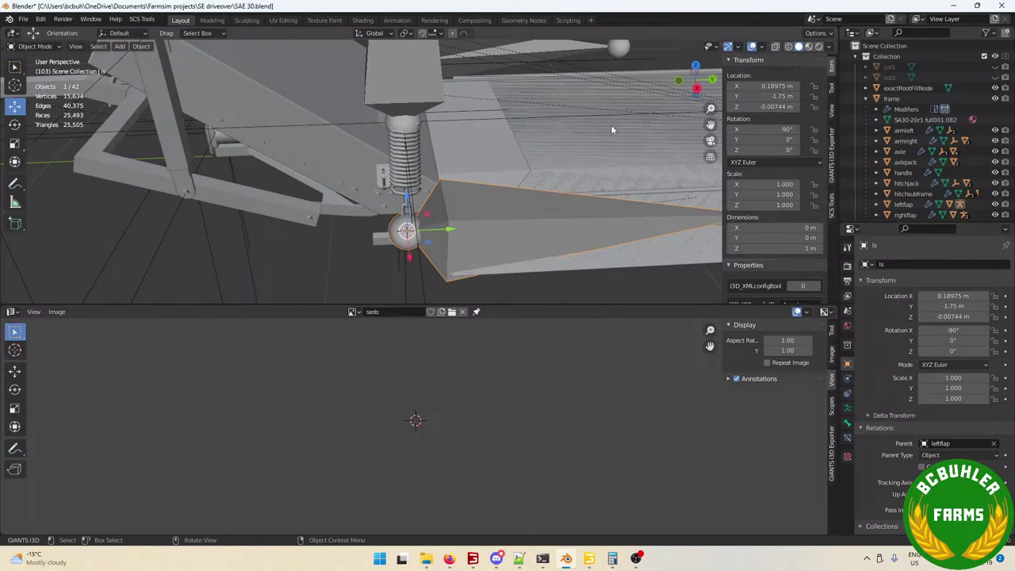
middle_drag(611, 124, 444, 133)
scroll(443, 133, up, 1)
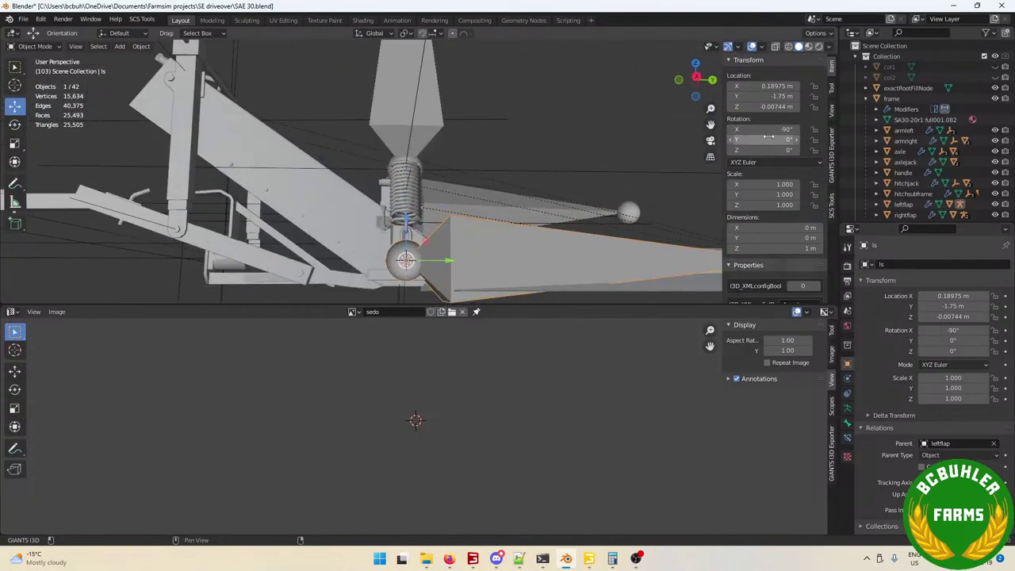
Set the lsp armature's Y location to -1.78536 m, copied from the 3D cursor's Y location
click(832, 112)
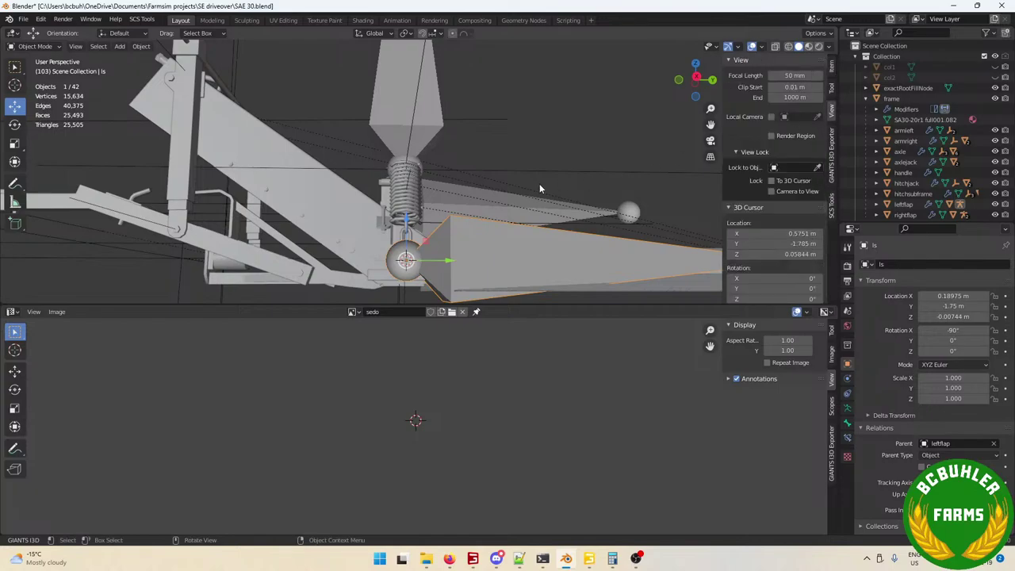
click(756, 244)
key(ctrl+c)
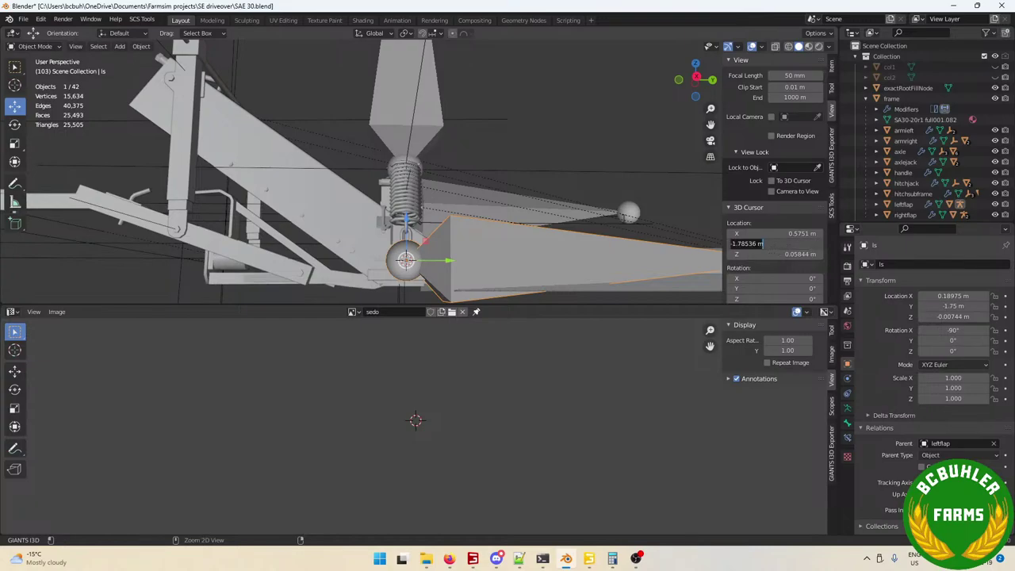
key(Return)
click(423, 118)
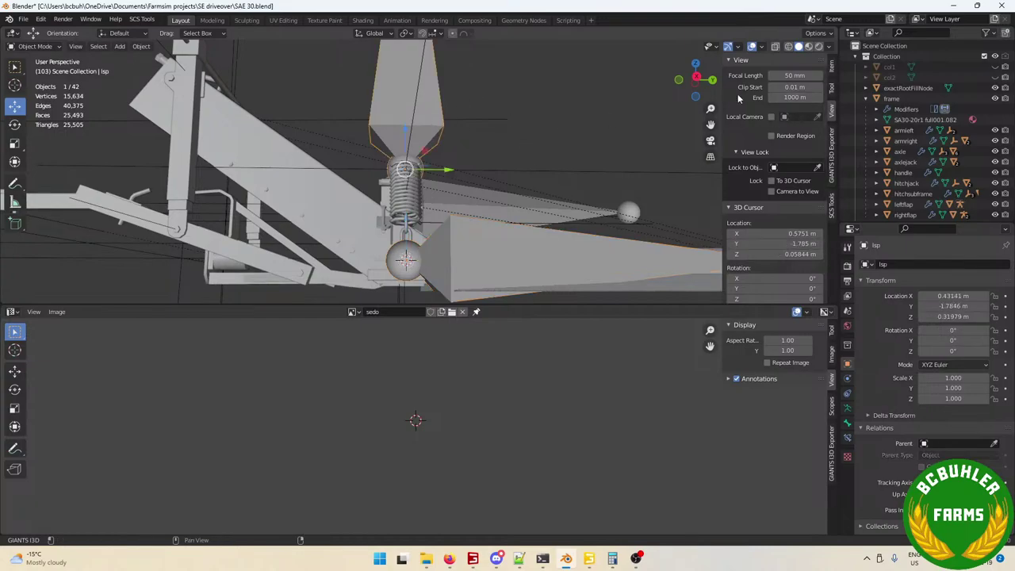
click(832, 67)
click(781, 96)
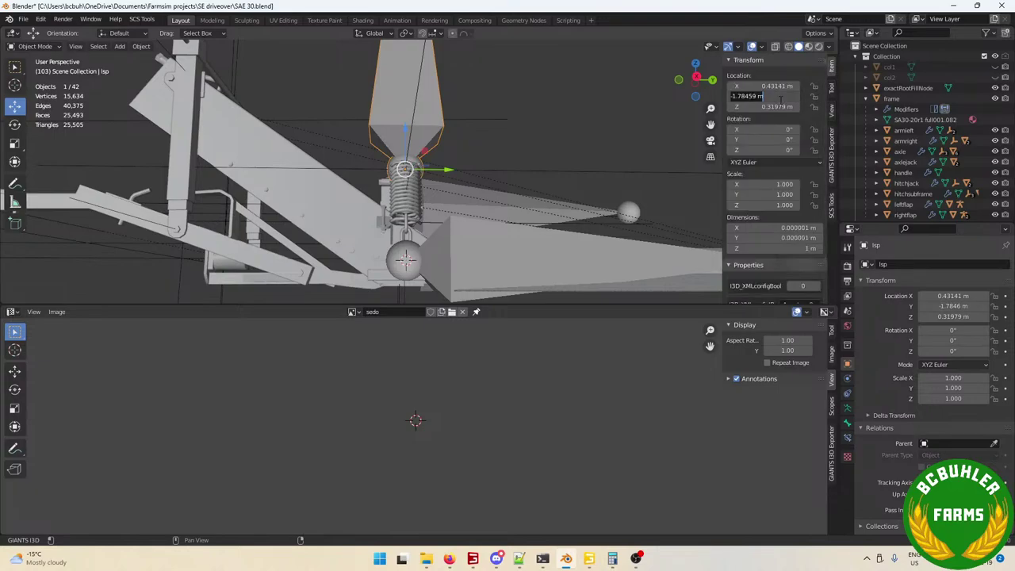
key(ctrl+v)
key(Return)
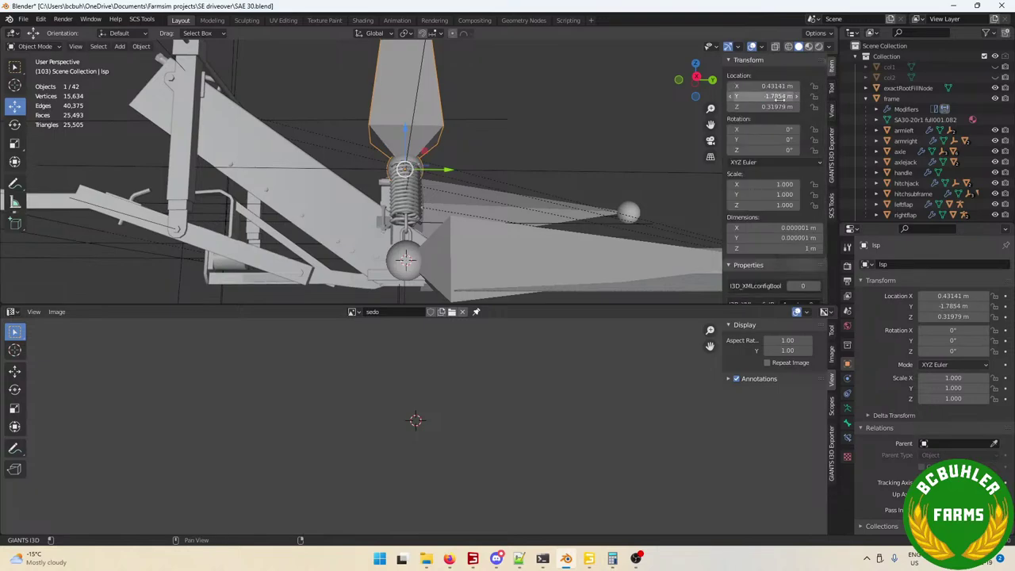
Try aligning the ls armature's axis with lsp using alignYAxis from the GIANTS I3D Exporter tools
shift+click(459, 242)
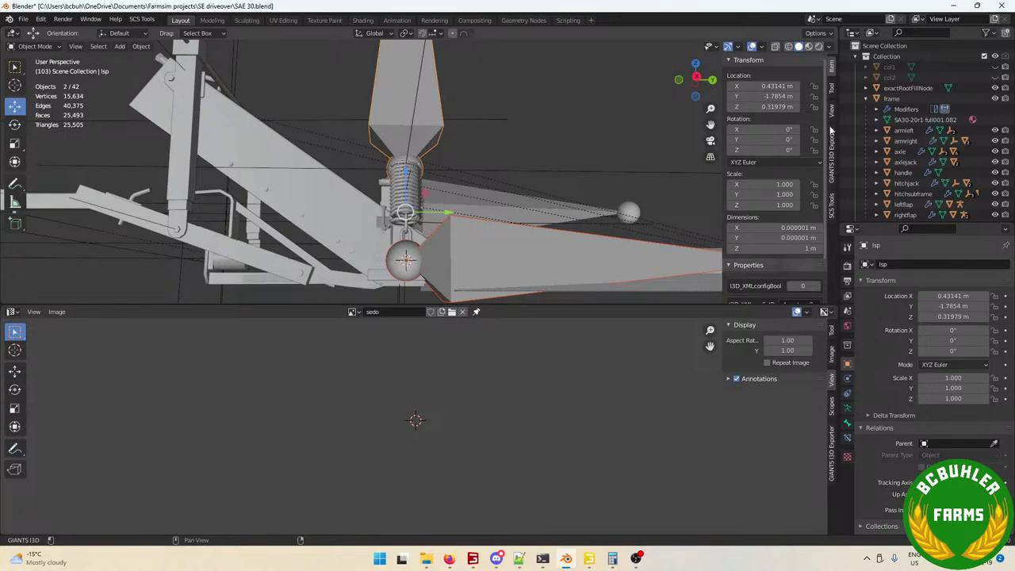
click(831, 131)
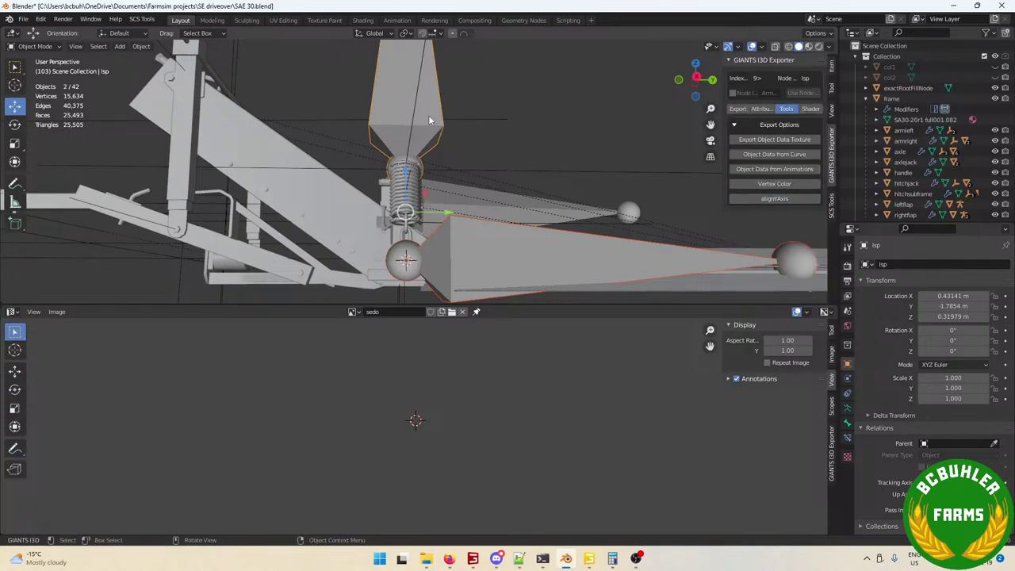
click(430, 119)
middle_drag(430, 119, 509, 220)
middle_drag(432, 231, 352, 129)
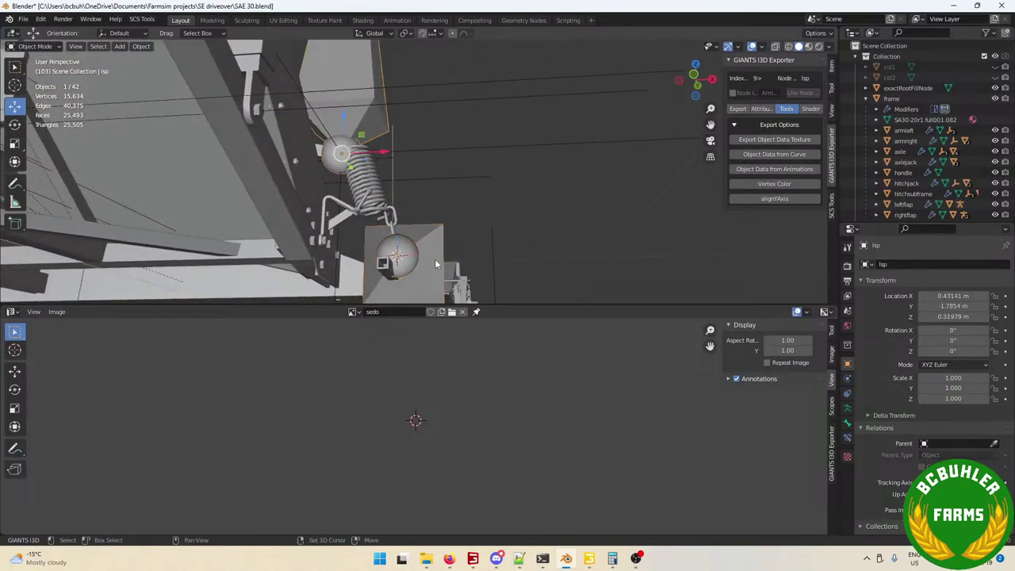
shift+click(369, 205)
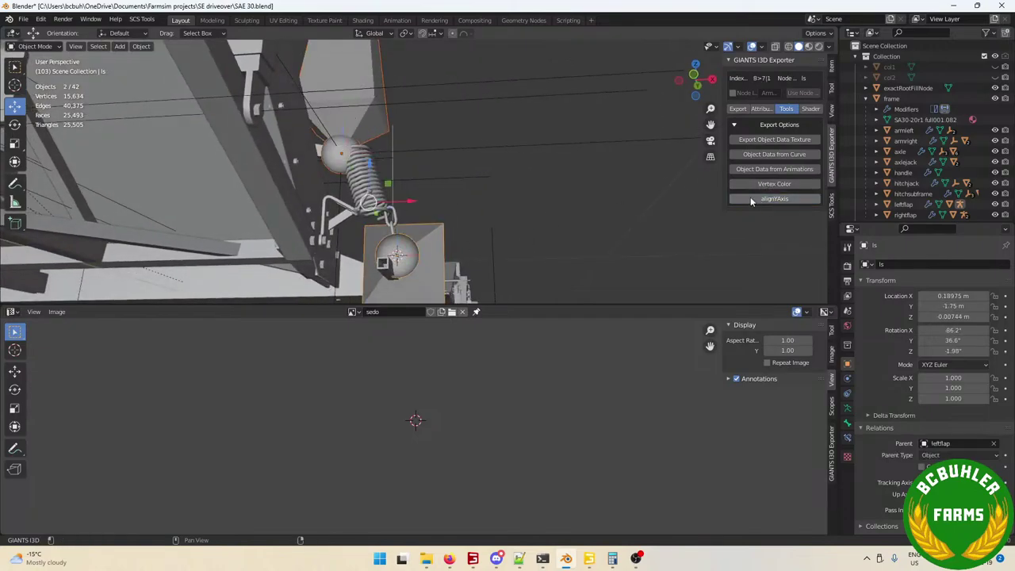
click(443, 264)
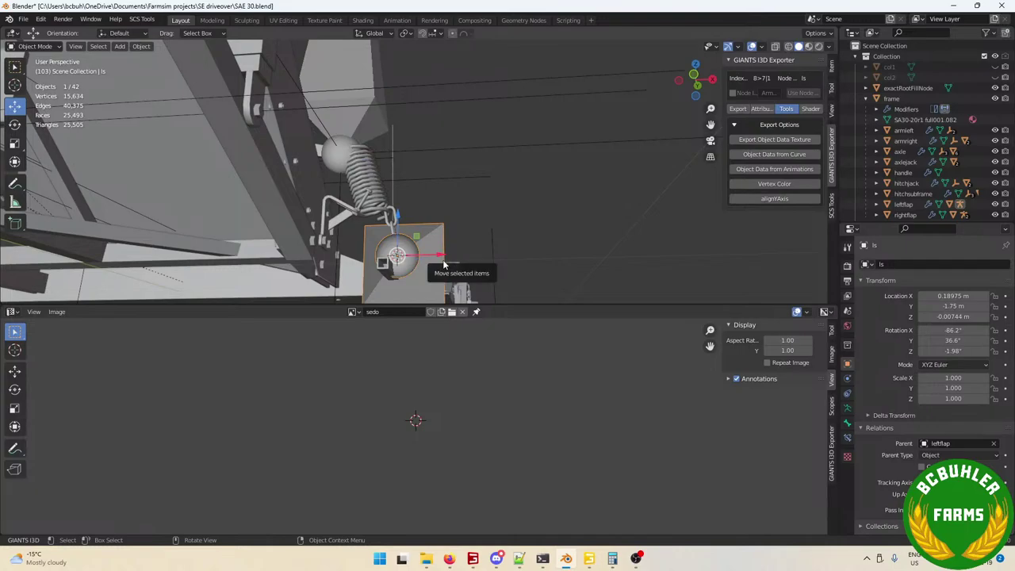
Clear the ls armature's leftflap parent while keeping its transformation, and save the file
middle_drag(443, 263, 395, 124)
click(395, 125)
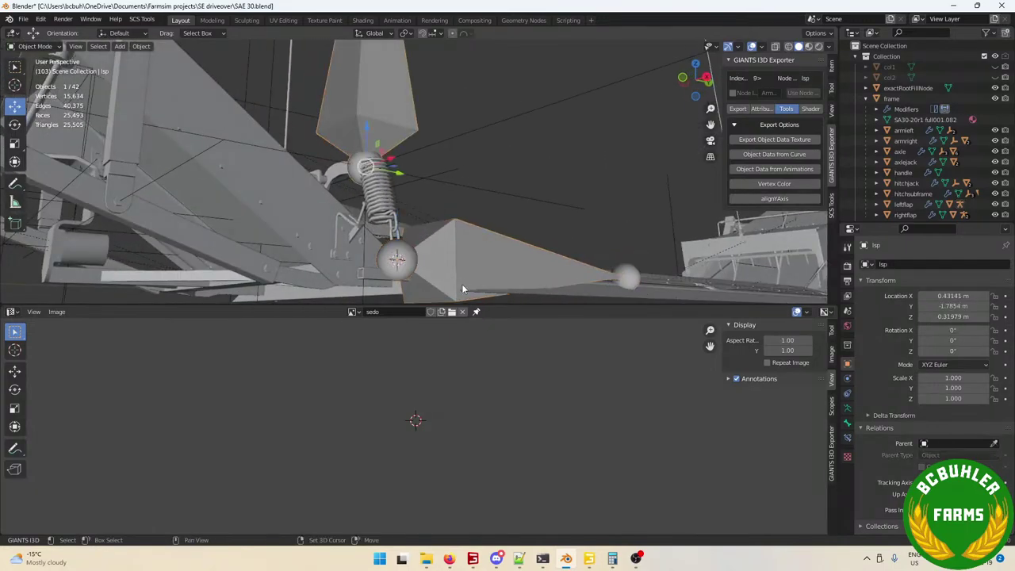
shift+click(462, 287)
click(433, 274)
click(426, 273)
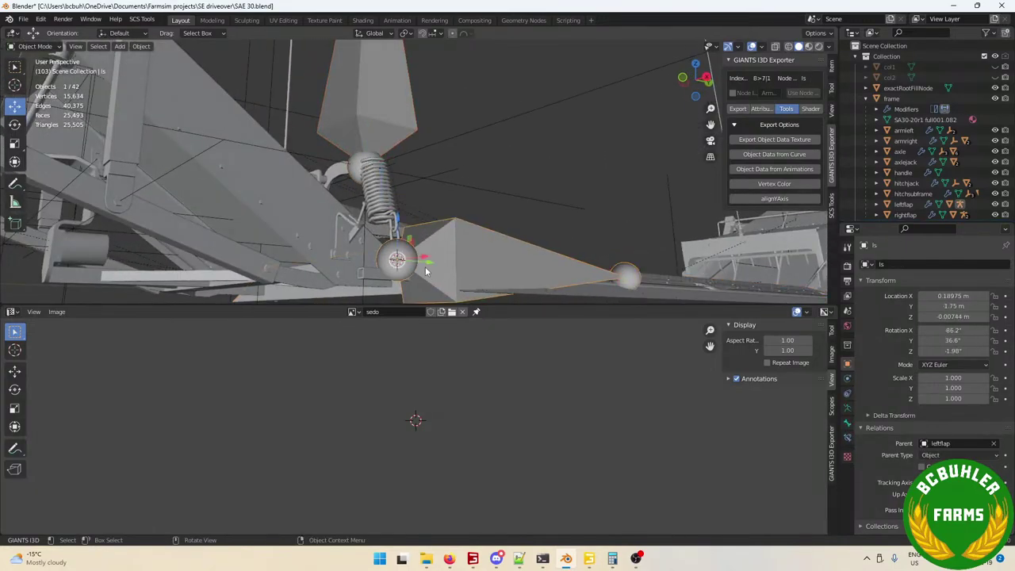
key(alt+p)
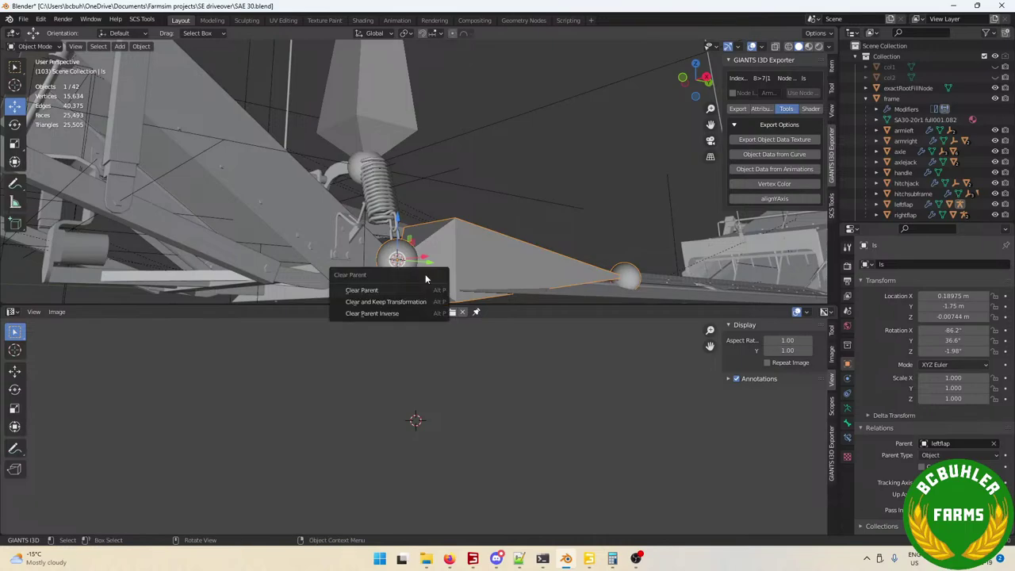
click(410, 302)
key(ctrl+s)
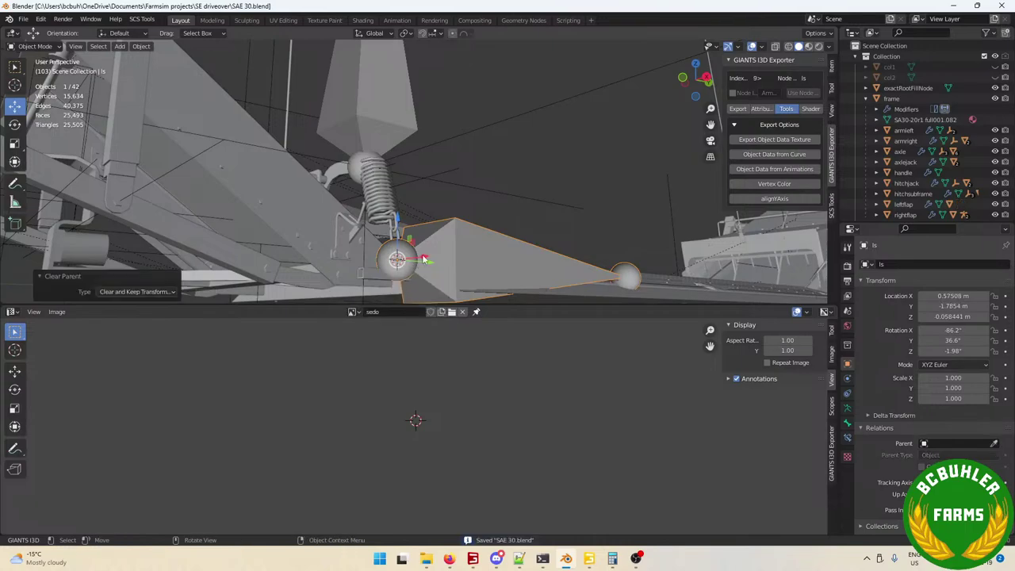
Run alignYAxis on lsp and the unparented ls armature, and inspect ls from the front
click(384, 115)
shift+click(484, 275)
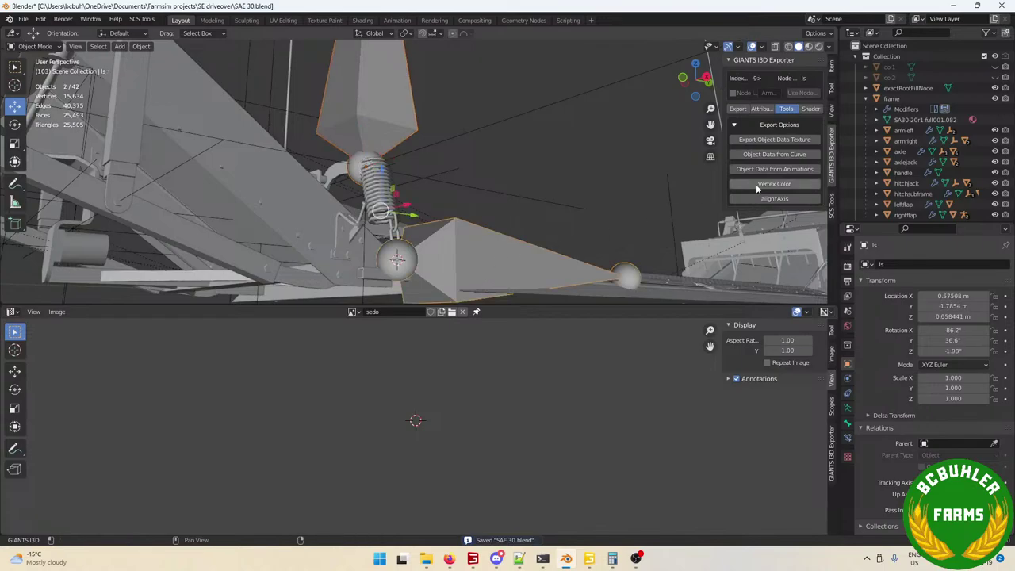
click(452, 233)
middle_drag(452, 232, 523, 227)
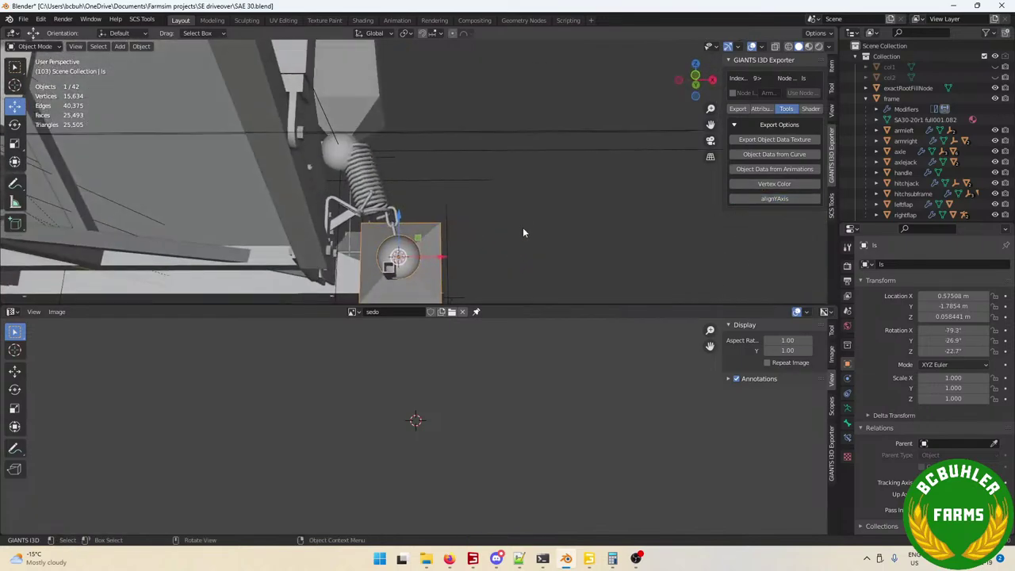
Set the transform orientation to Local, rotate the ls armature upright by 90 degrees about X and apply its rotation and scale
click(832, 66)
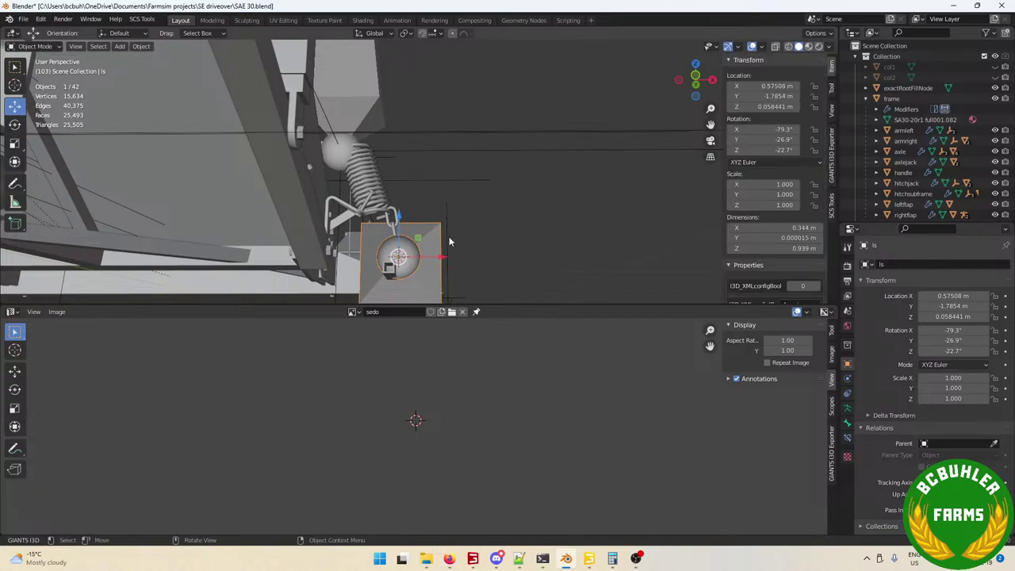
middle_drag(449, 241, 365, 64)
click(373, 32)
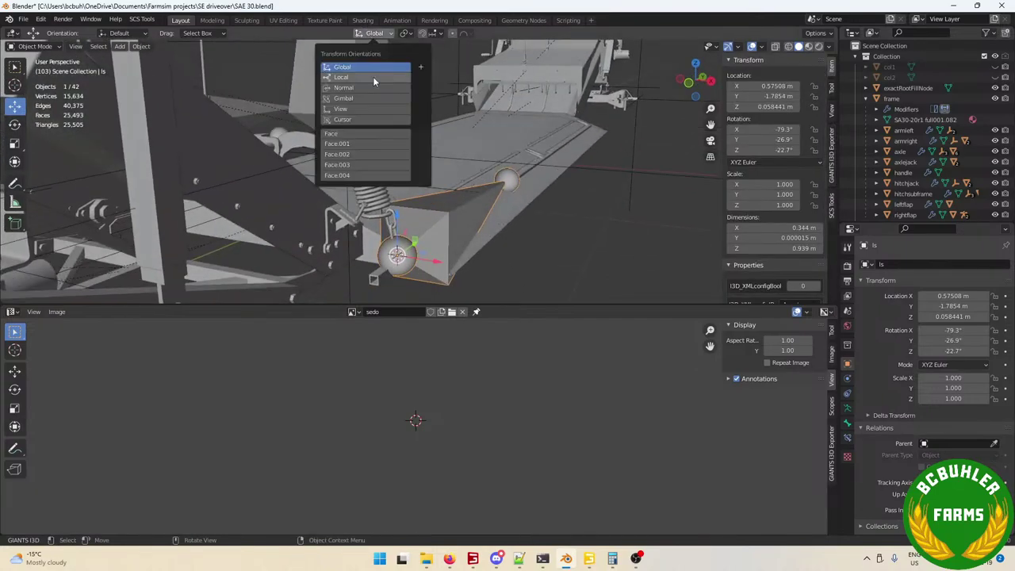
click(373, 77)
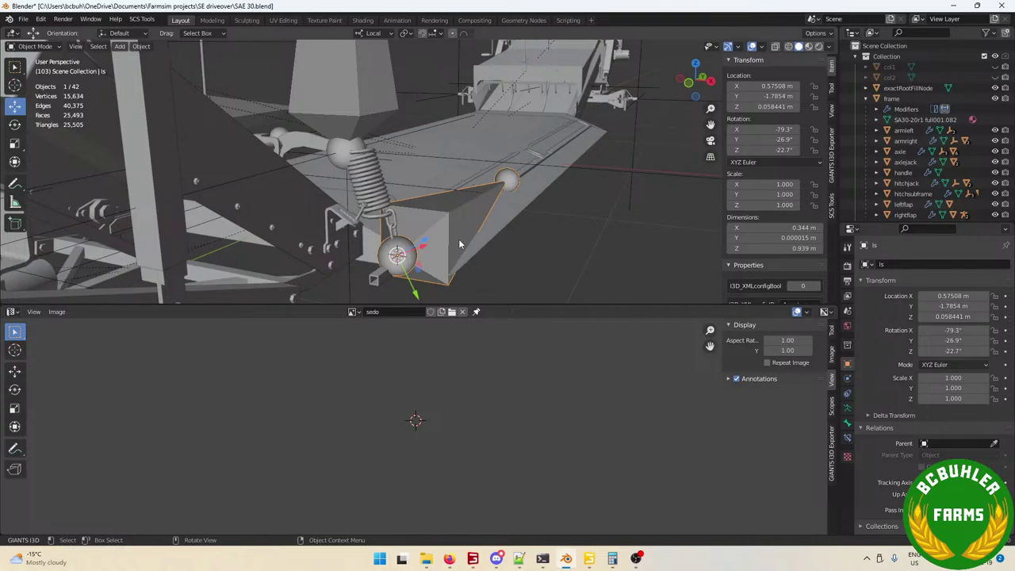
text(rx90)
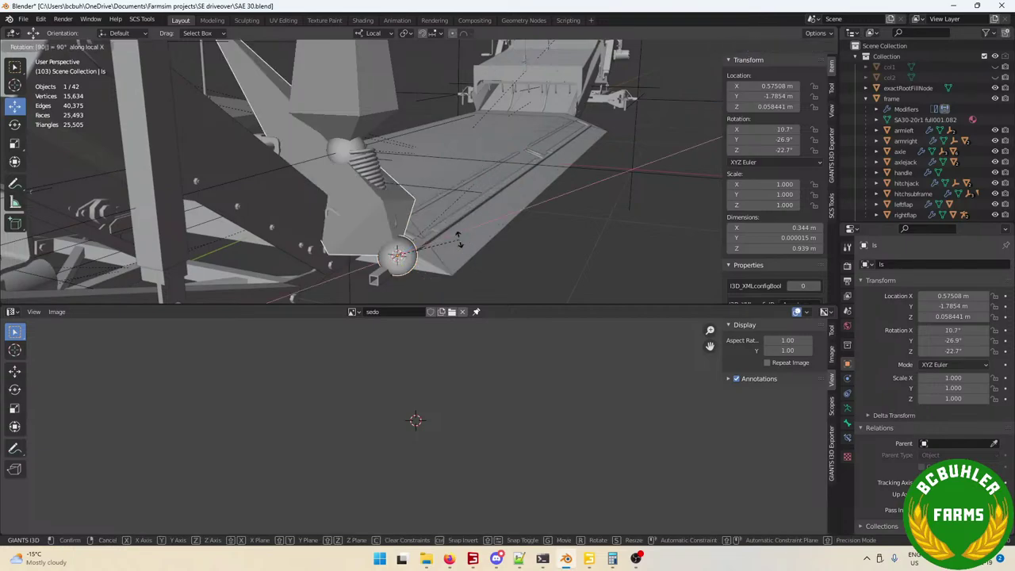
key(minus)
key(Return)
key(ctrl+a)
click(459, 239)
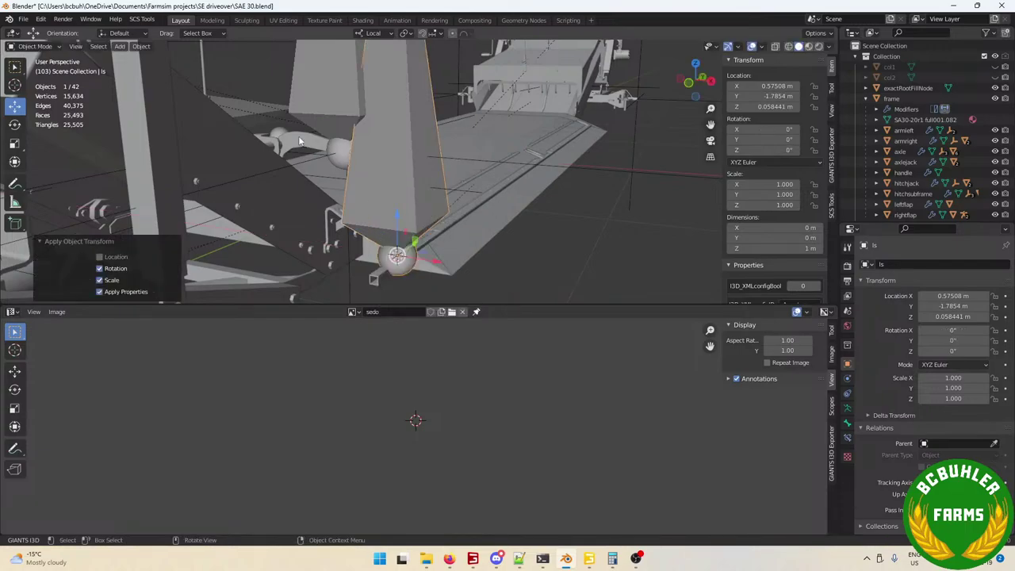
Rotate the upright ls armature -90 degrees about its local X axis and save the file
click(300, 141)
click(421, 231)
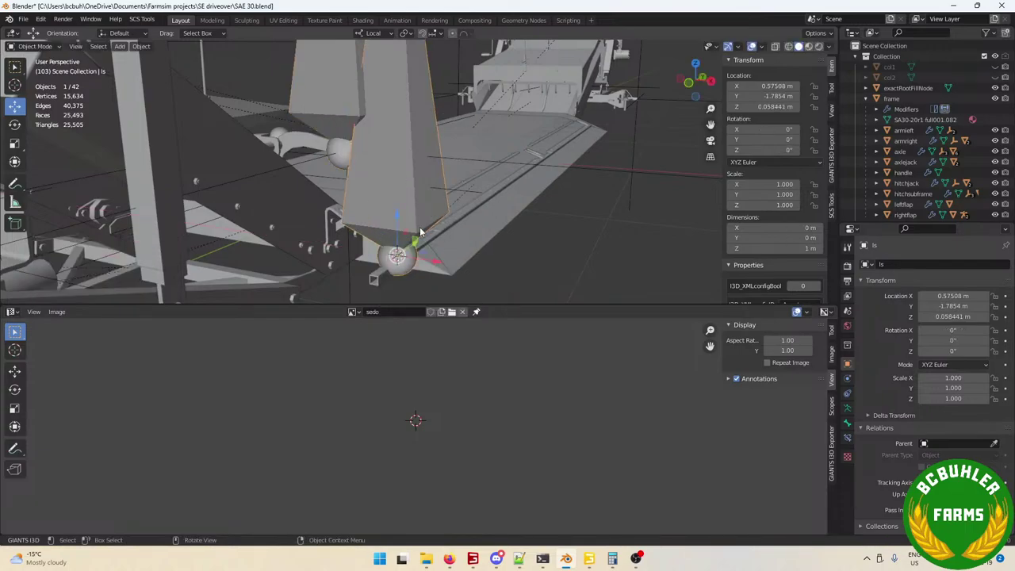
text(rx)
text(-90)
key(Return)
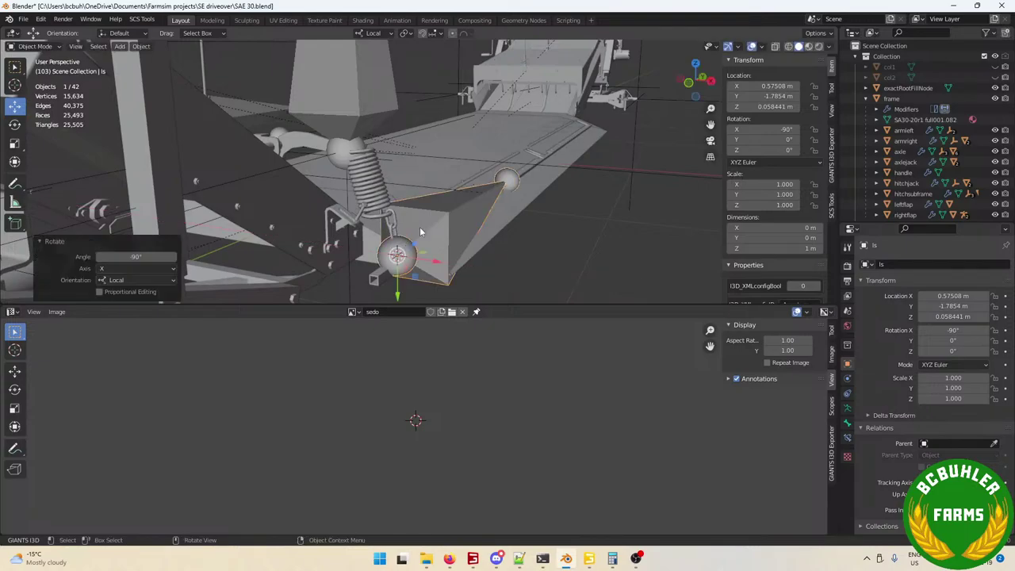
key(ctrl+s)
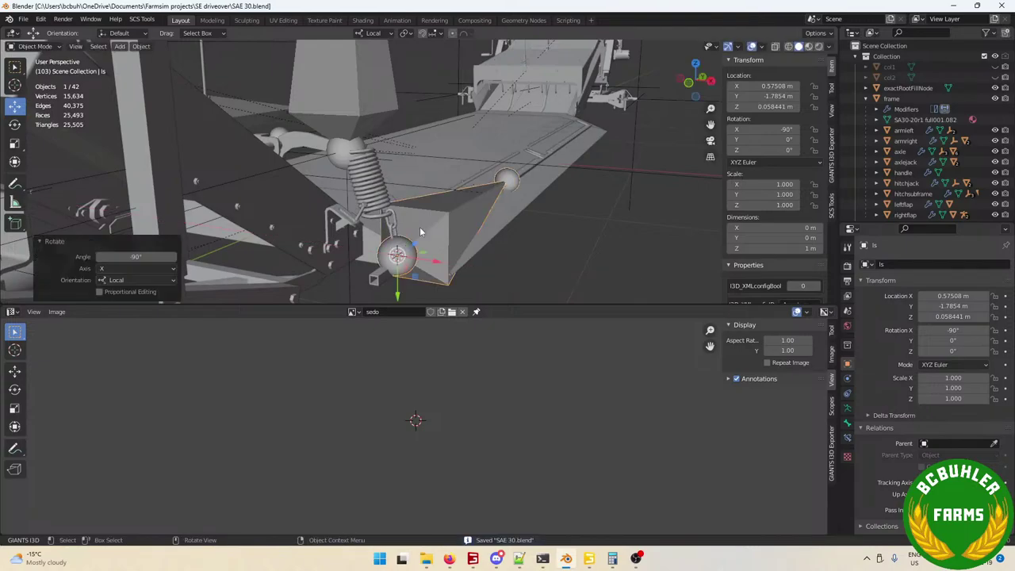
In the front wireframe view, add a reference plane at the ls armature's origin
key(KP_3)
key(KP_1)
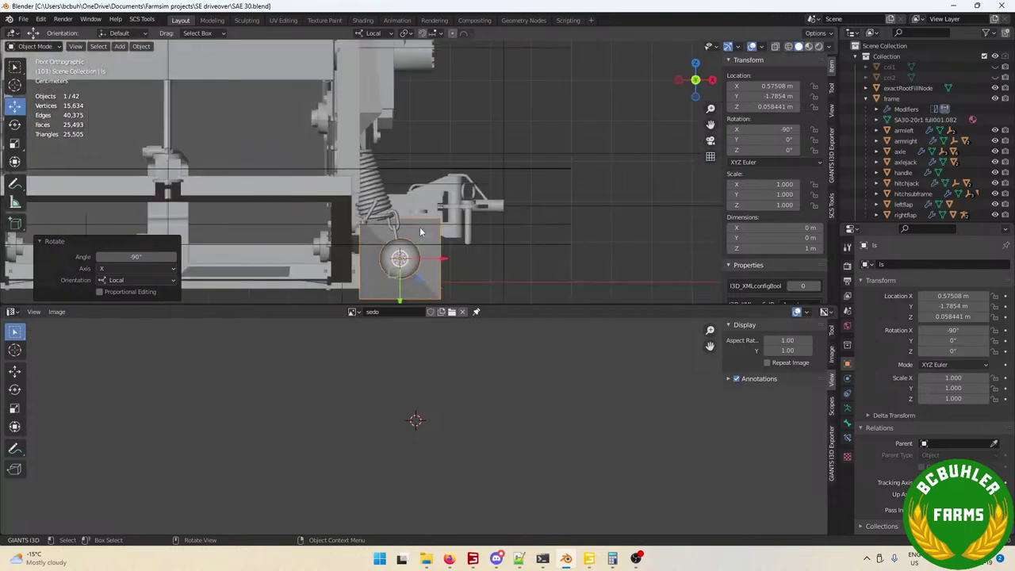
key(shift+z)
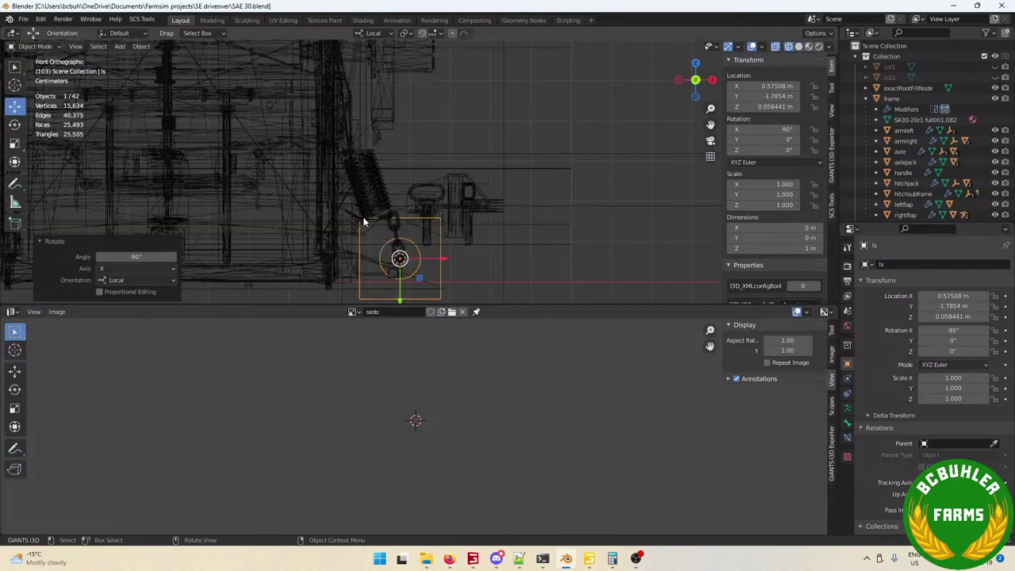
scroll(397, 218, down, 2)
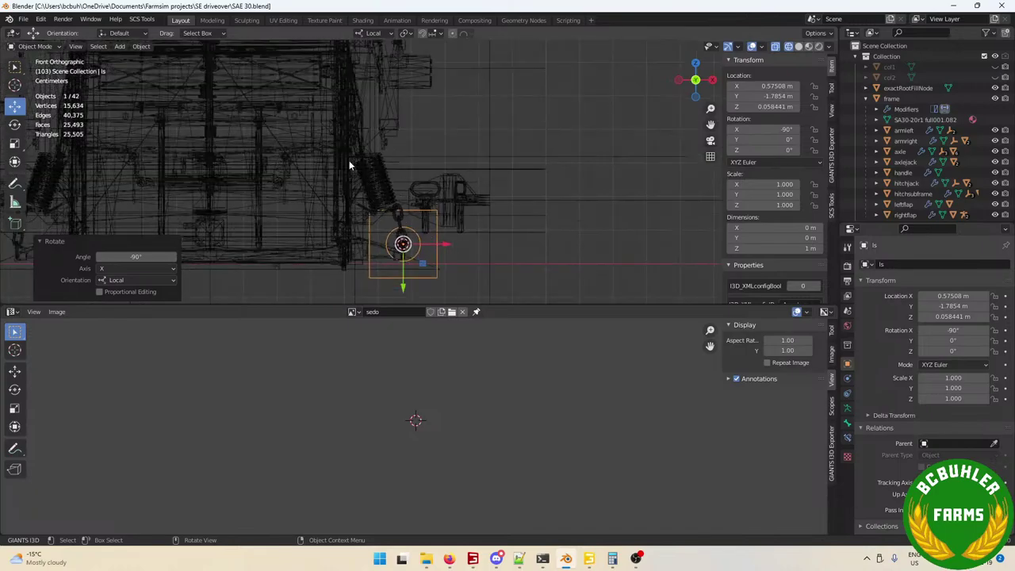
key(Tab)
key(Tab)
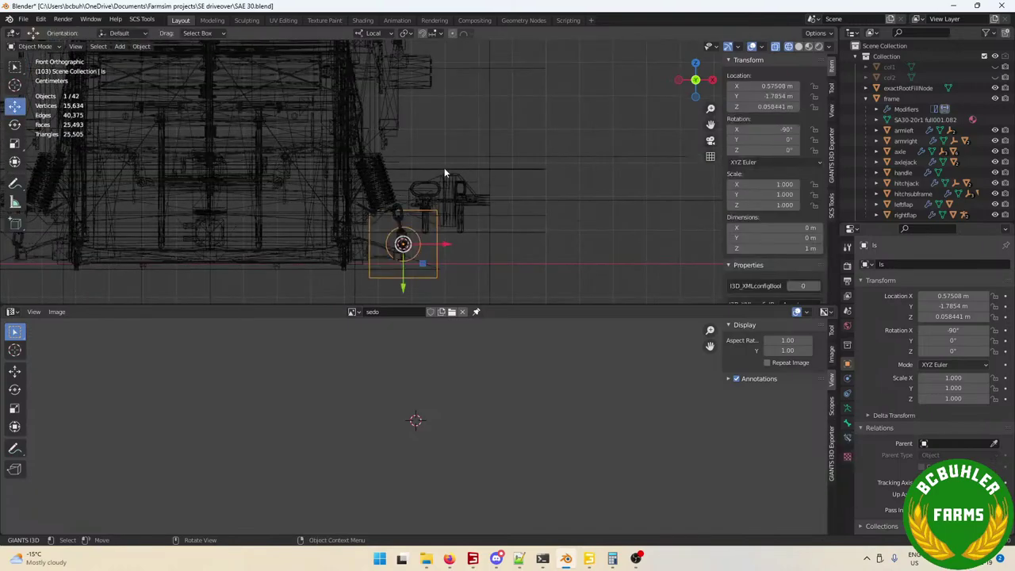
click(120, 46)
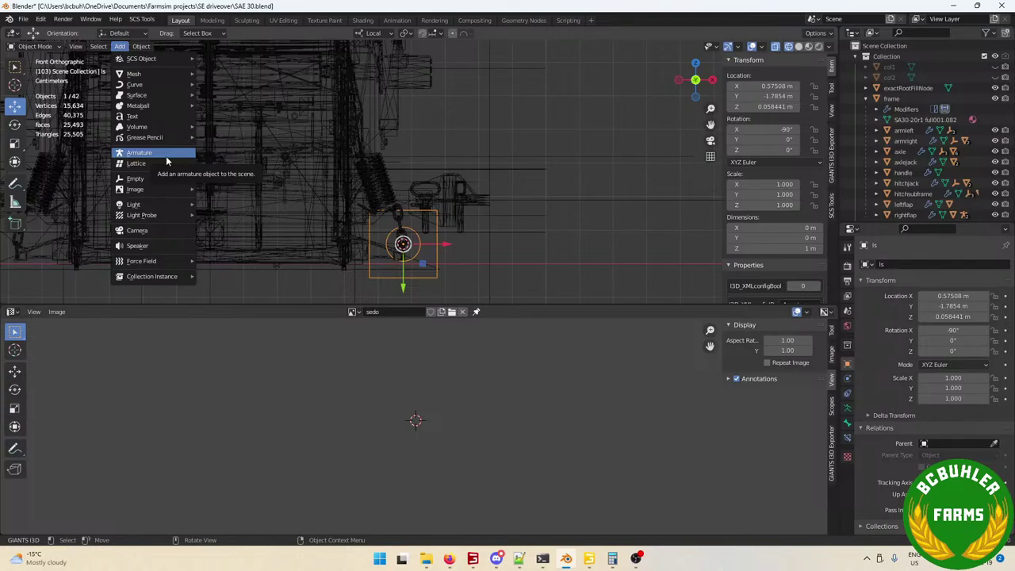
mouse_move(134, 74)
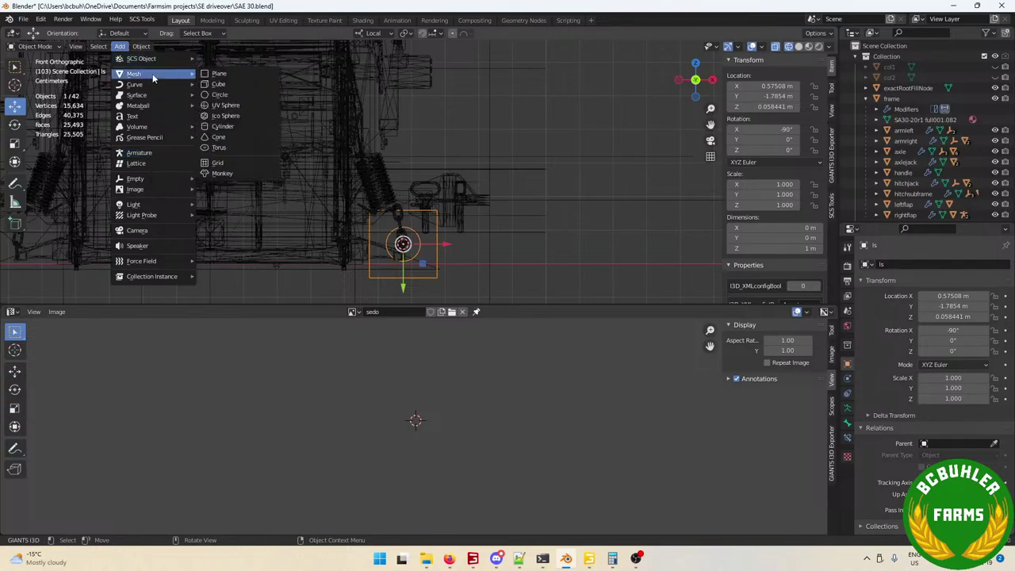
click(226, 74)
scroll(456, 190, up, 2)
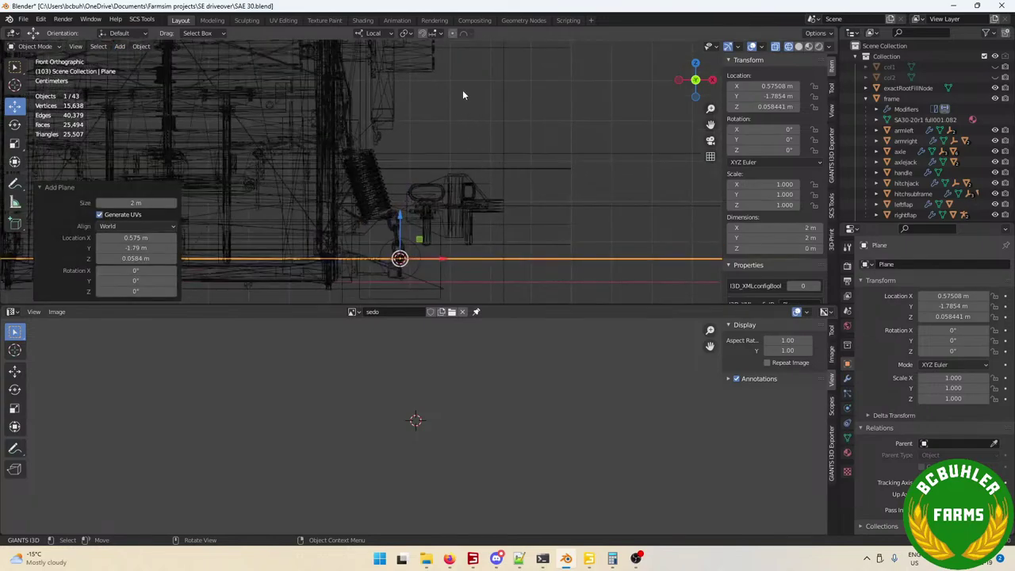
Rotate the reference plane 62 degrees in the front view to line it up with the left spring
scroll(452, 107, up, 2)
key(r)
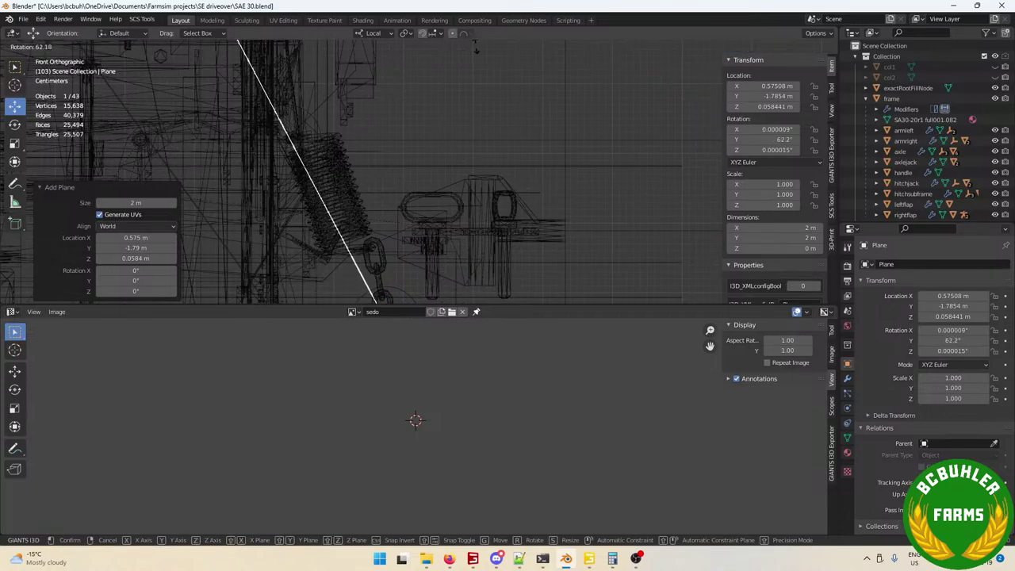
text(62)
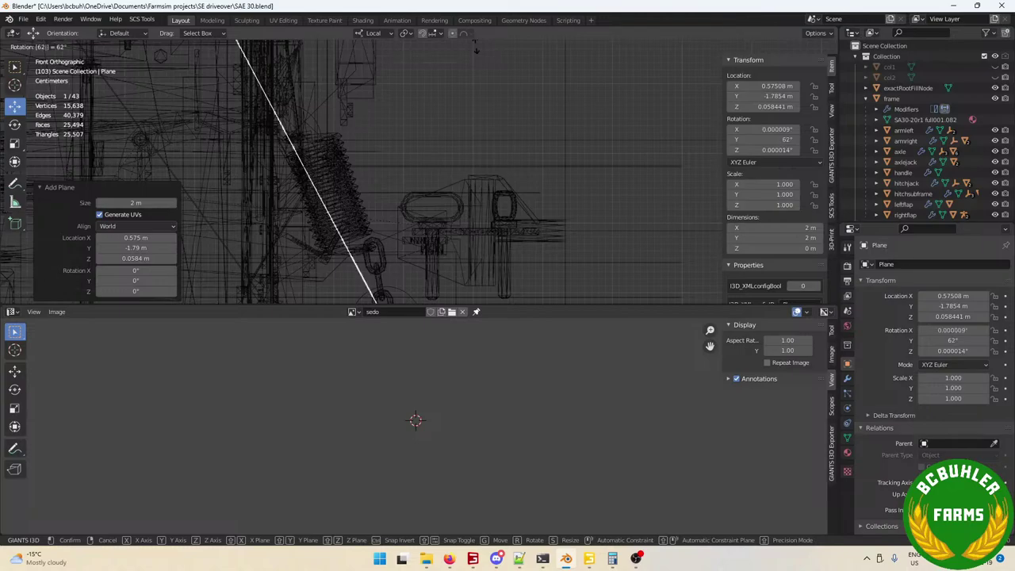
key(Return)
Correct the reference plane's angle to 61 degrees against the spring and delete the plane
scroll(423, 175, up, 3)
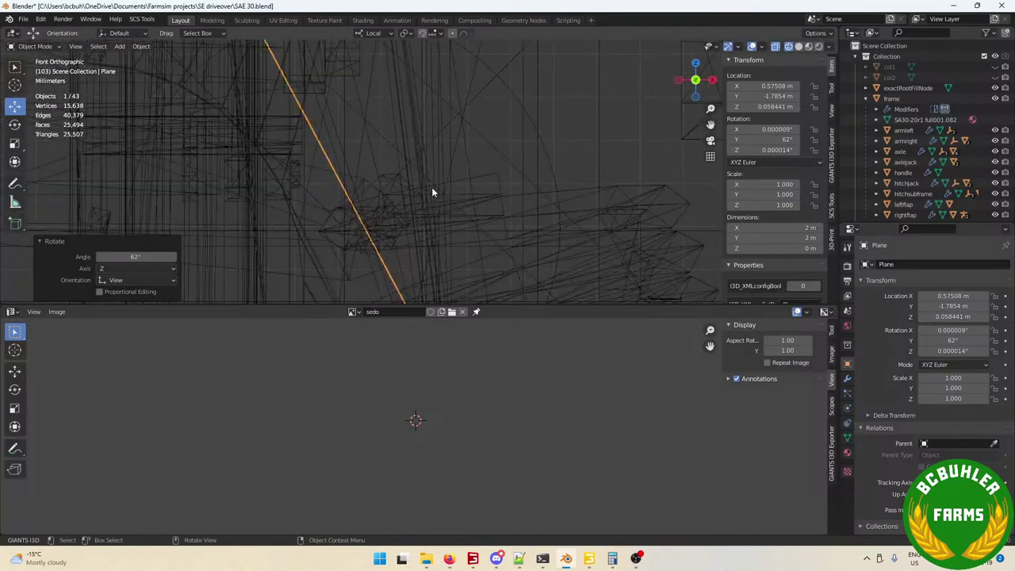
key(r)
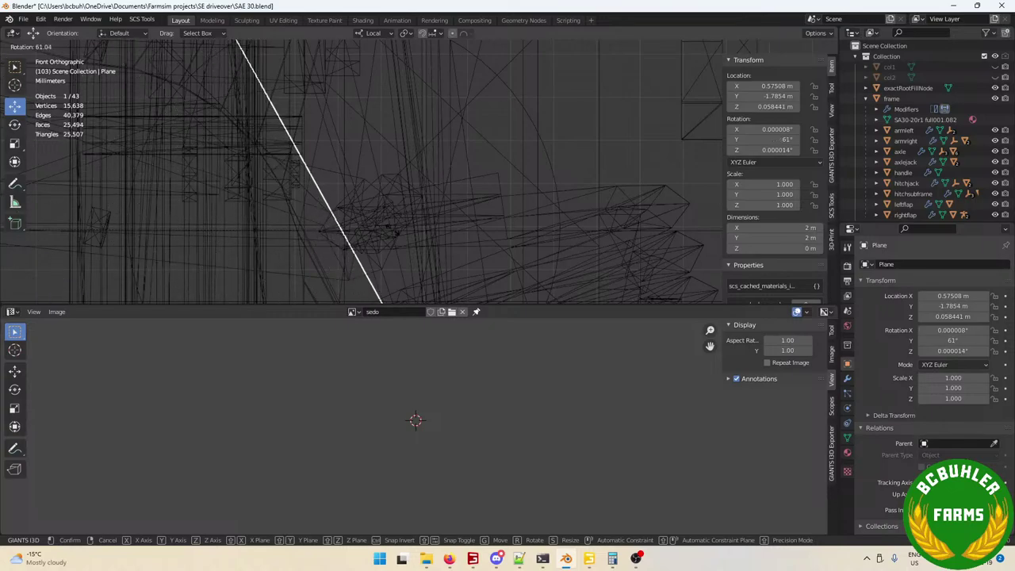
text(61)
key(Return)
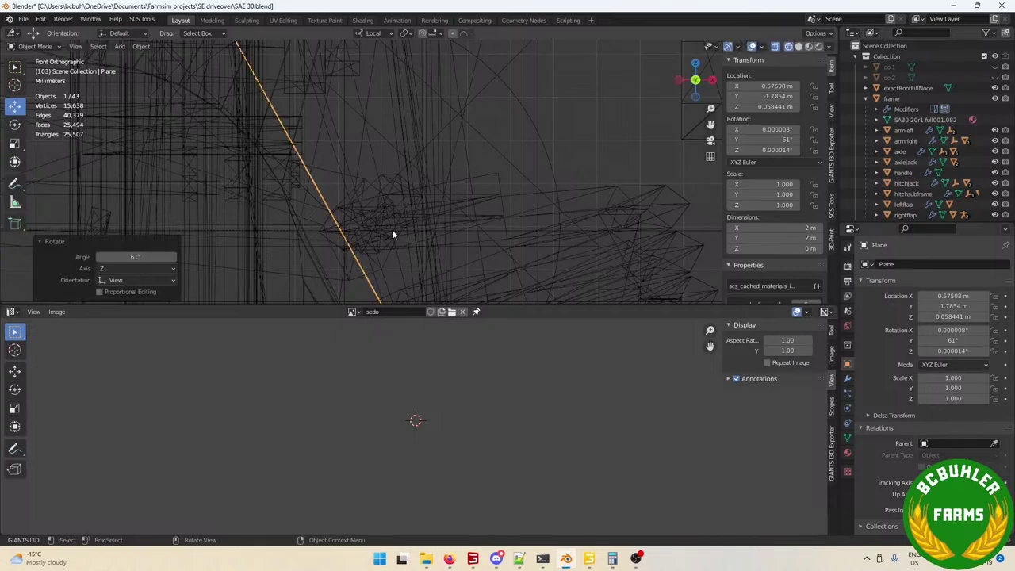
scroll(392, 229, down, 5)
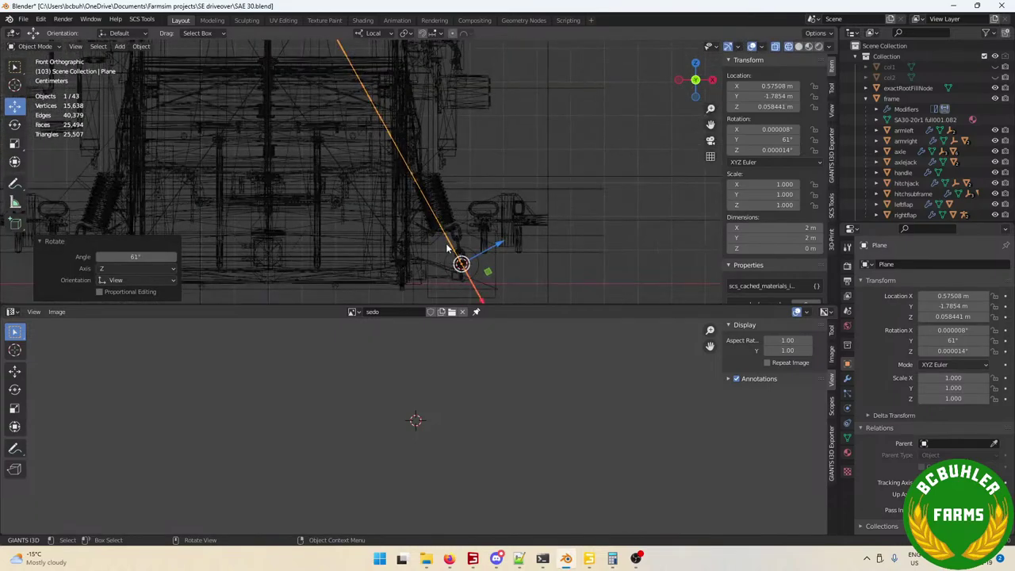
key(Delete)
Try rotating the ls armature by 61 and by -61 degrees in the front view
click(472, 254)
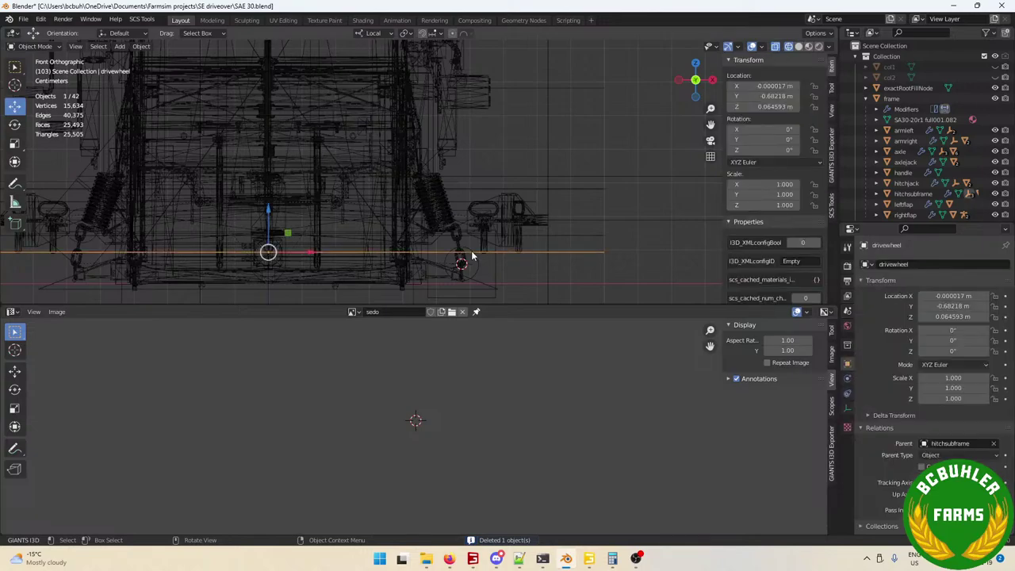
click(479, 274)
text(r61)
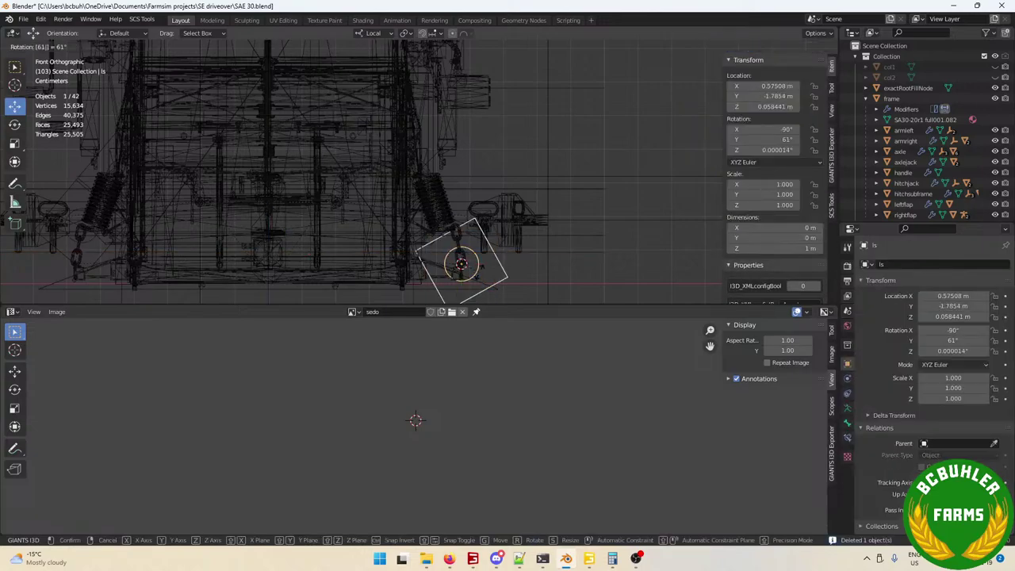
key(Return)
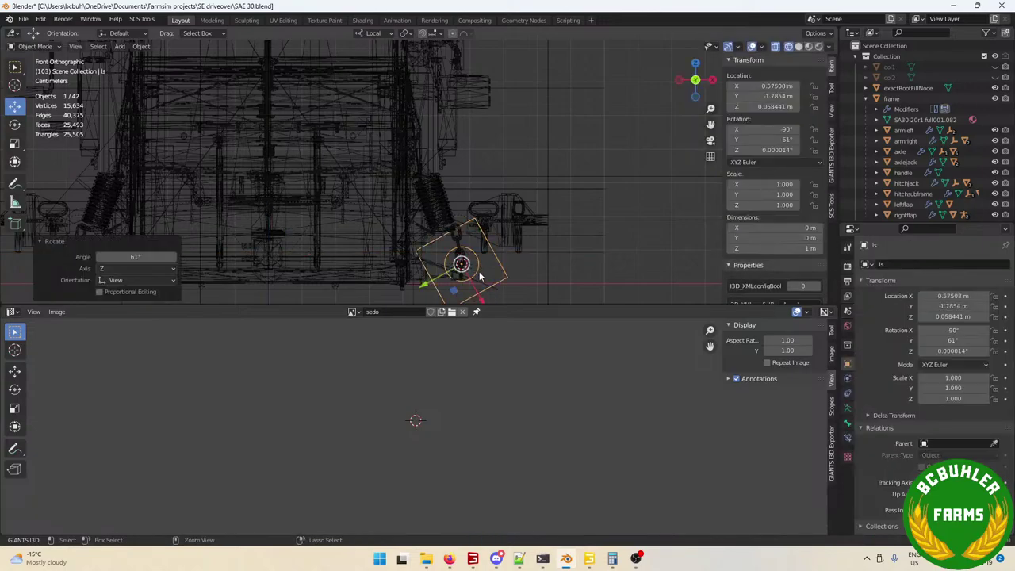
key(ctrl+z)
text(r)
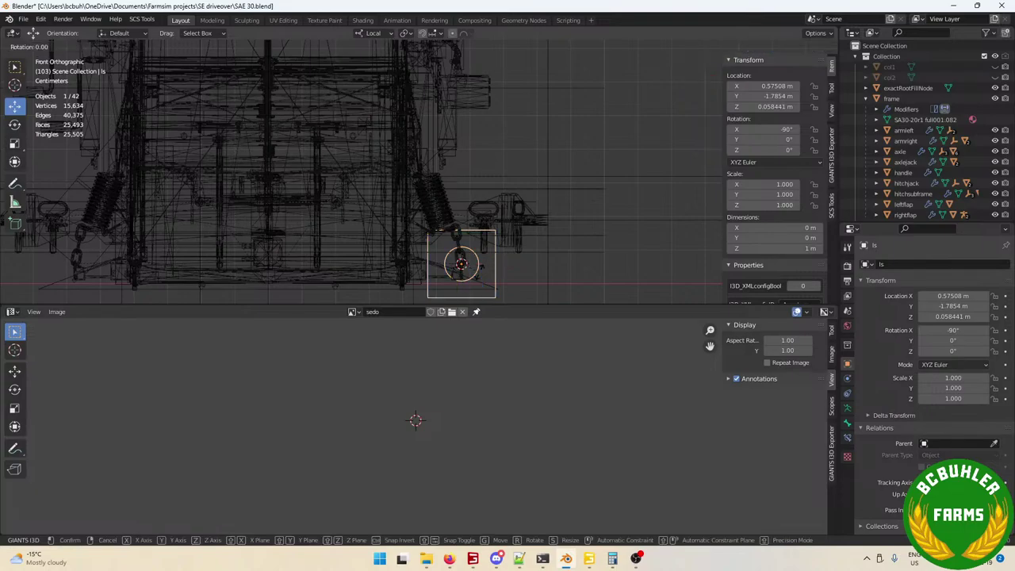
text(-61)
key(Return)
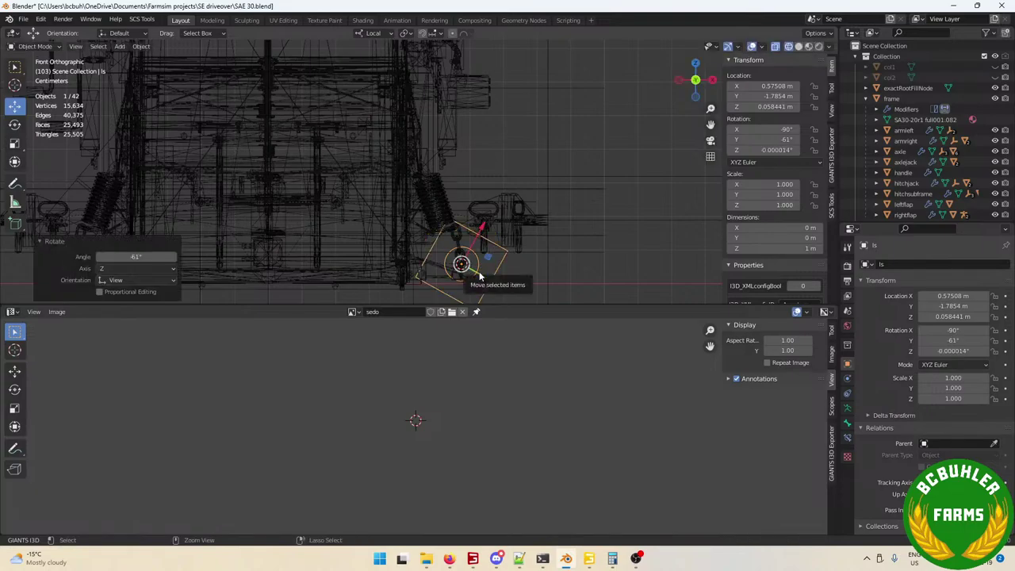
key(ctrl+z)
Rotate the ls armature by -29 degrees in the front view and save the file
key(r)
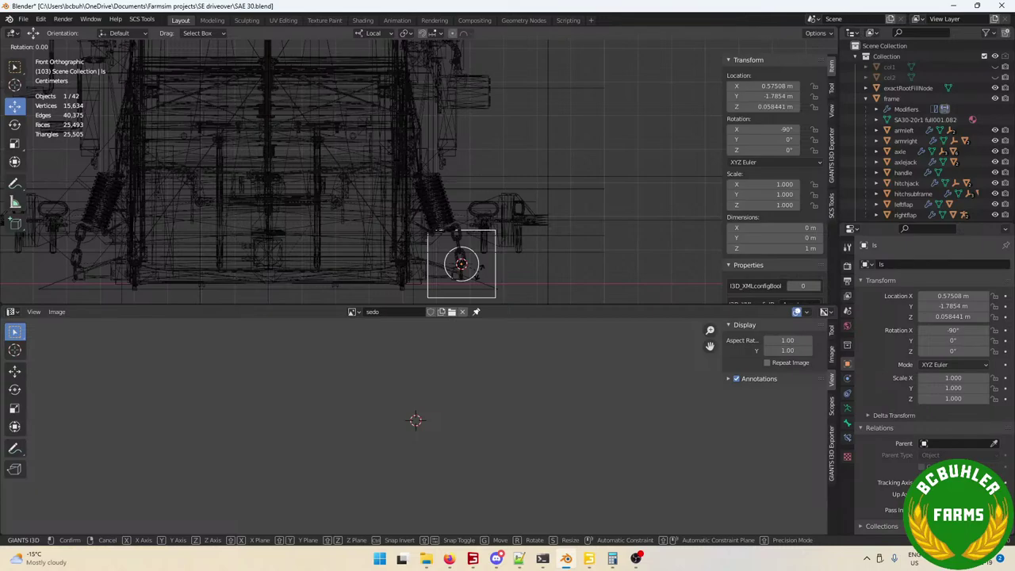
text(-29)
key(Return)
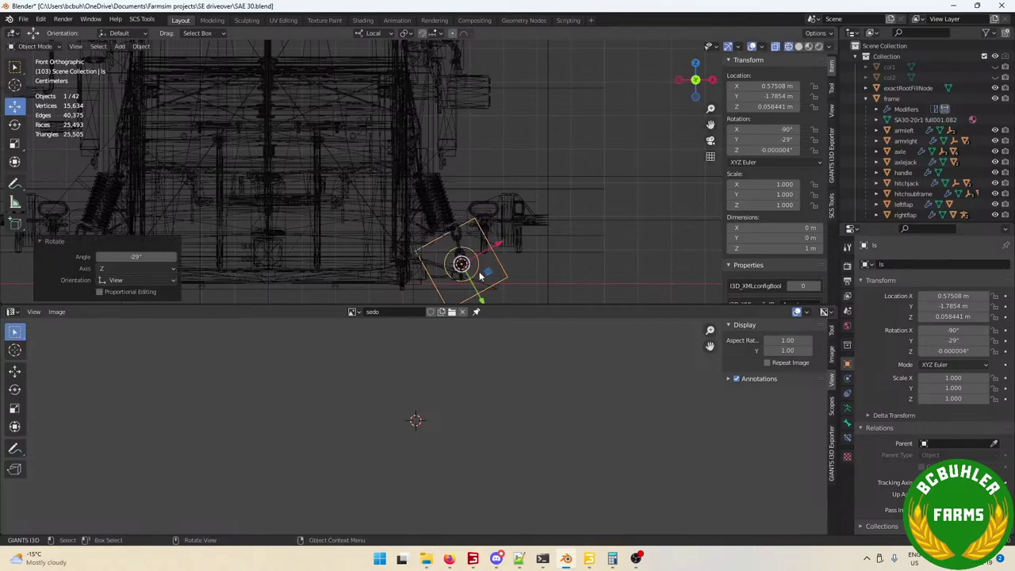
key(ctrl+s)
Return to solid shading, parent the ls armature to leftflap and snap it to the 3D cursor at the chain's lower end
mouse_move(441, 198)
middle_down()
mouse_move(392, 184)
mouse_move(484, 266)
mouse_move(508, 265)
middle_up()
key(z)
click(523, 263)
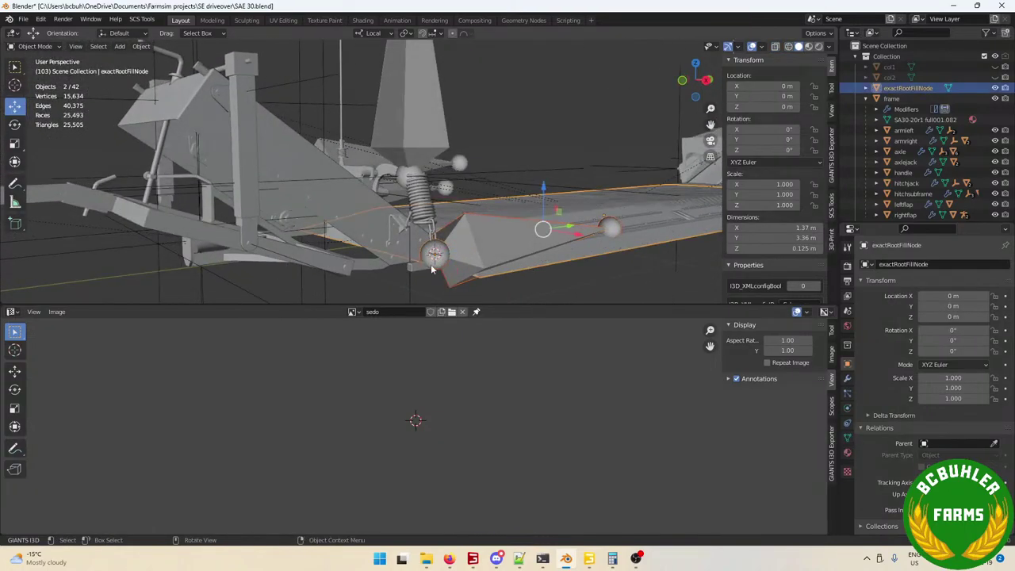
click(489, 259)
shift+click(420, 269)
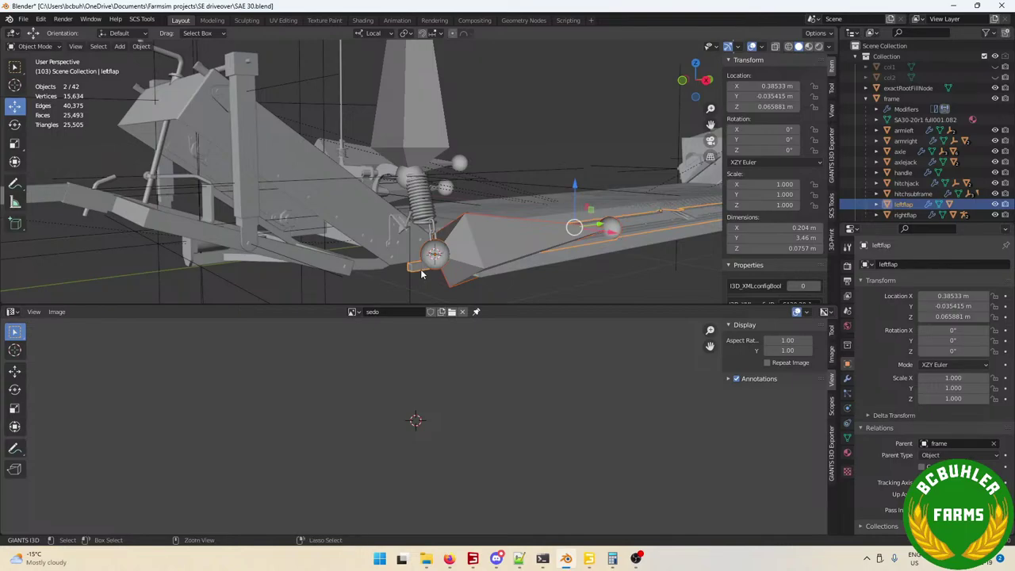
key(ctrl+p)
click(421, 272)
click(434, 254)
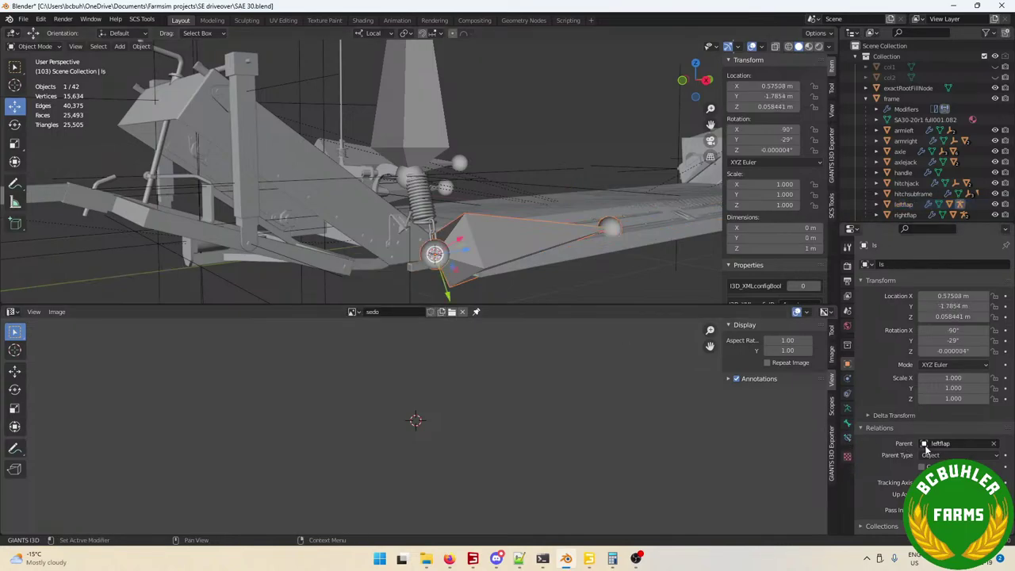
key(shift+s)
click(517, 150)
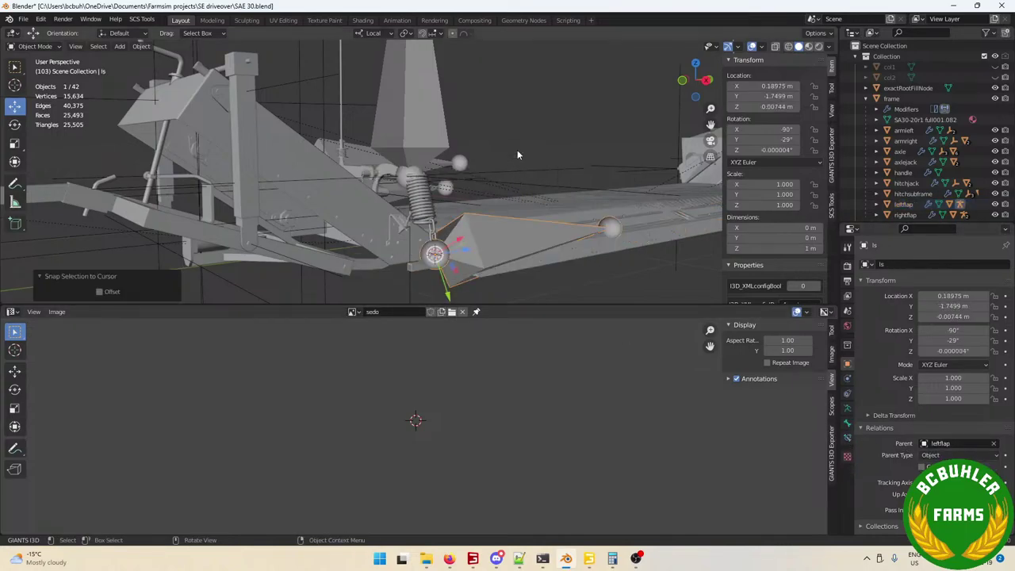
Parent the lsp armature to ls, snap lsp to the 3D cursor at the spring's upper end and save the file
click(426, 138)
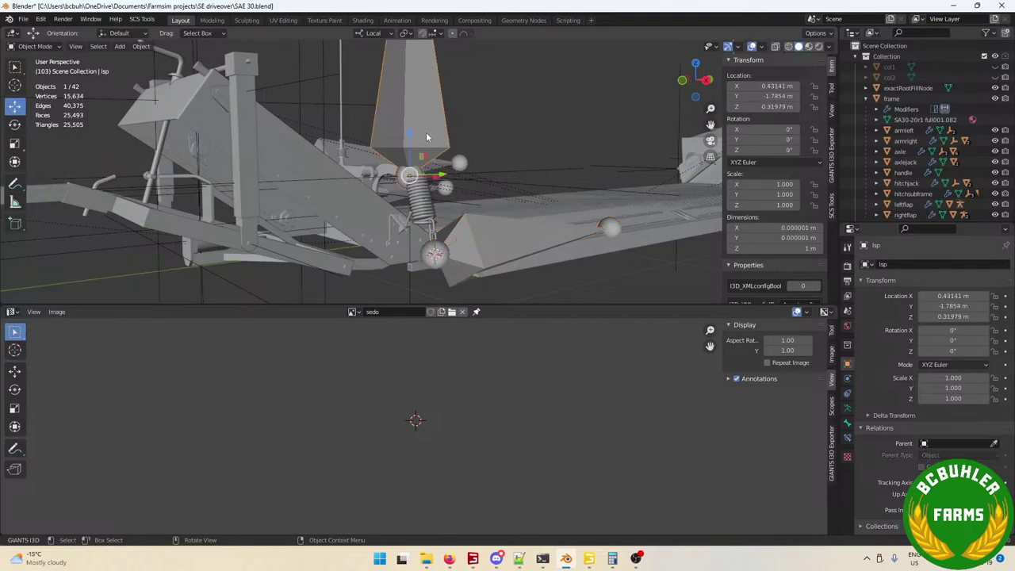
shift+click(448, 207)
key(ctrl+p)
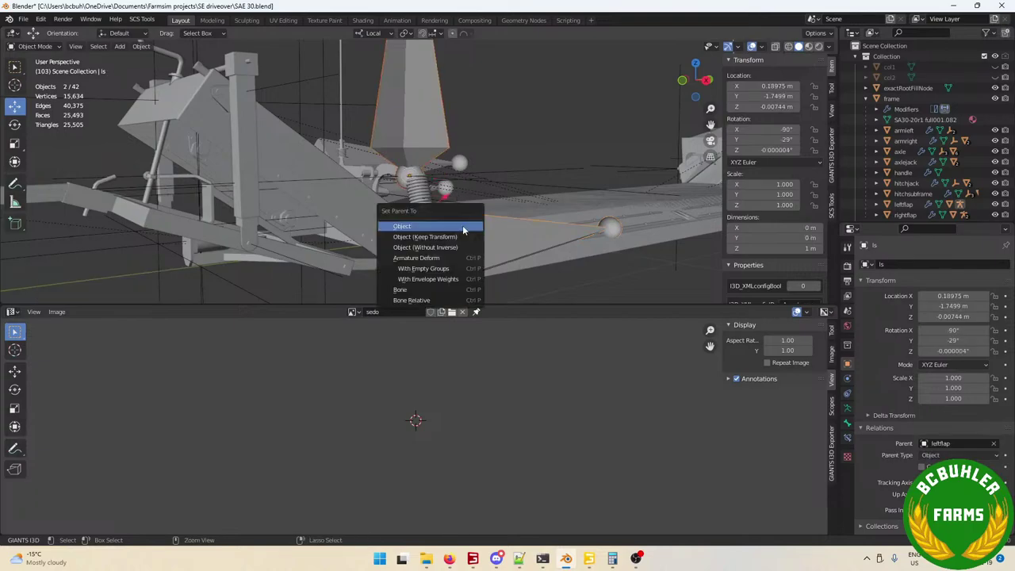
click(448, 215)
click(421, 124)
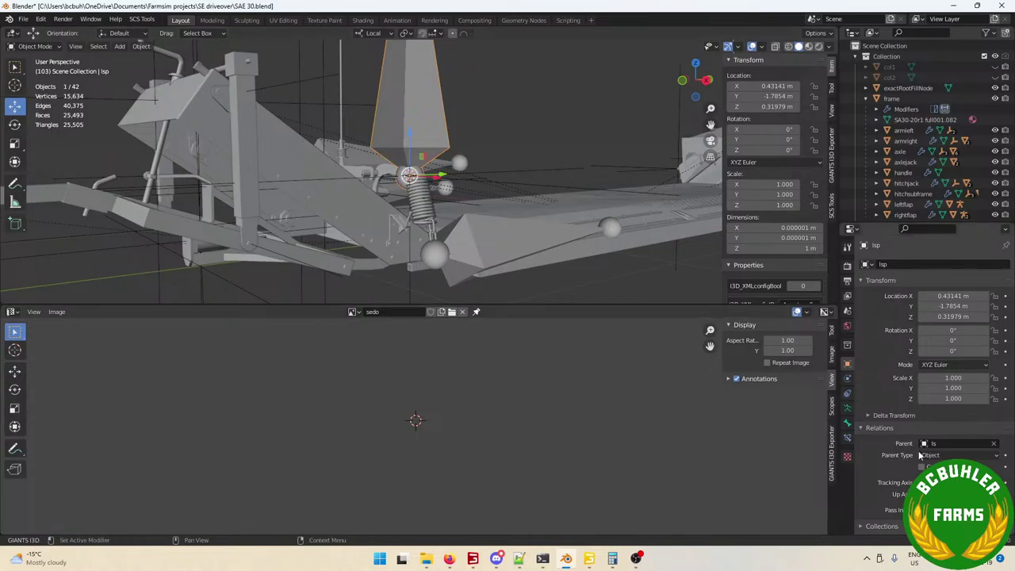
key(shift+s)
click(456, 147)
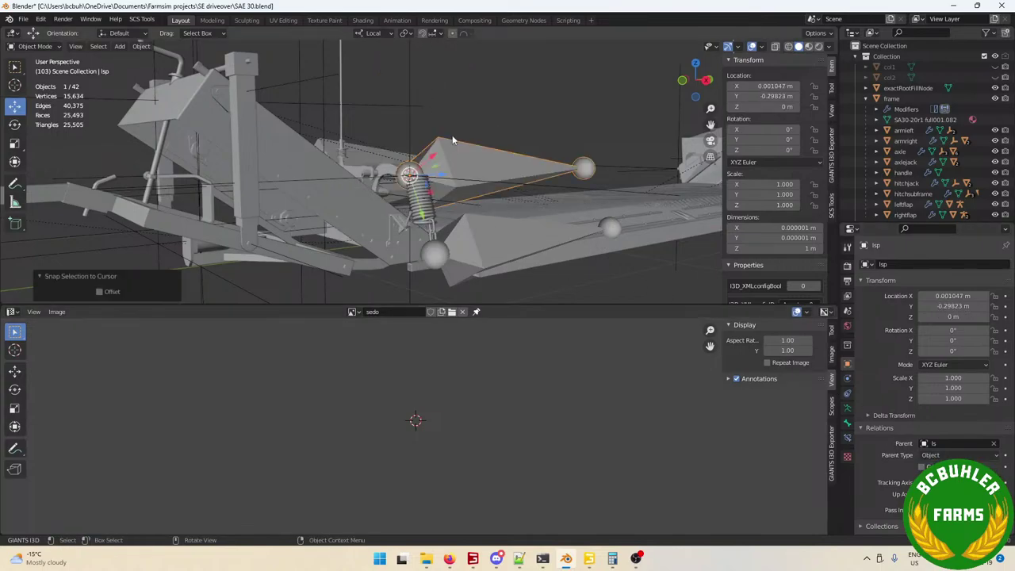
key(ctrl+s)
On the opposite side, place the 3D cursor at the rightchain origin and snap the rs armature to it
middle_drag(455, 146, 335, 205)
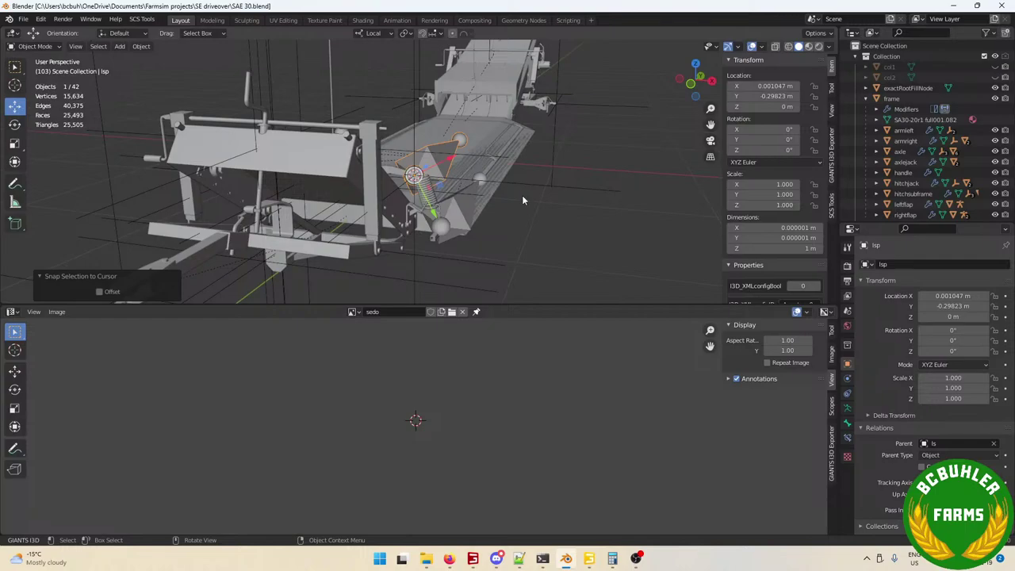
middle_drag(366, 168, 420, 157)
scroll(419, 158, up, 3)
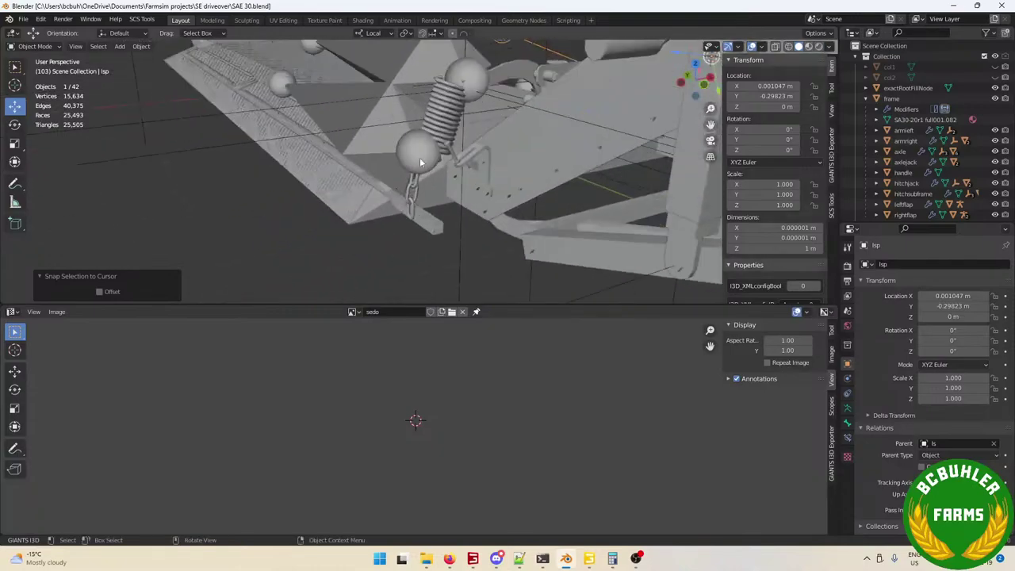
key(ctrl+s)
click(410, 195)
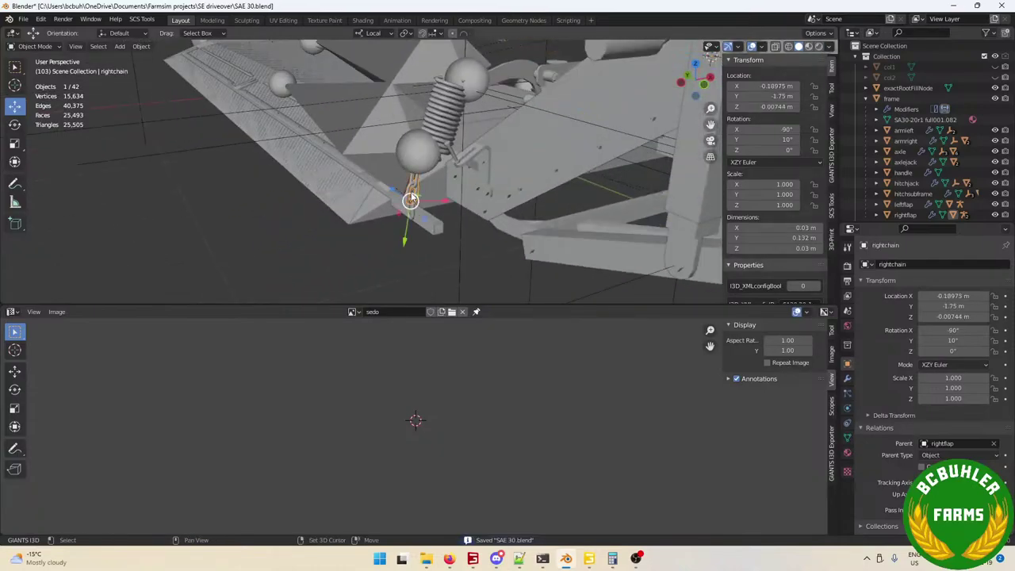
click(379, 134)
key(shift+s)
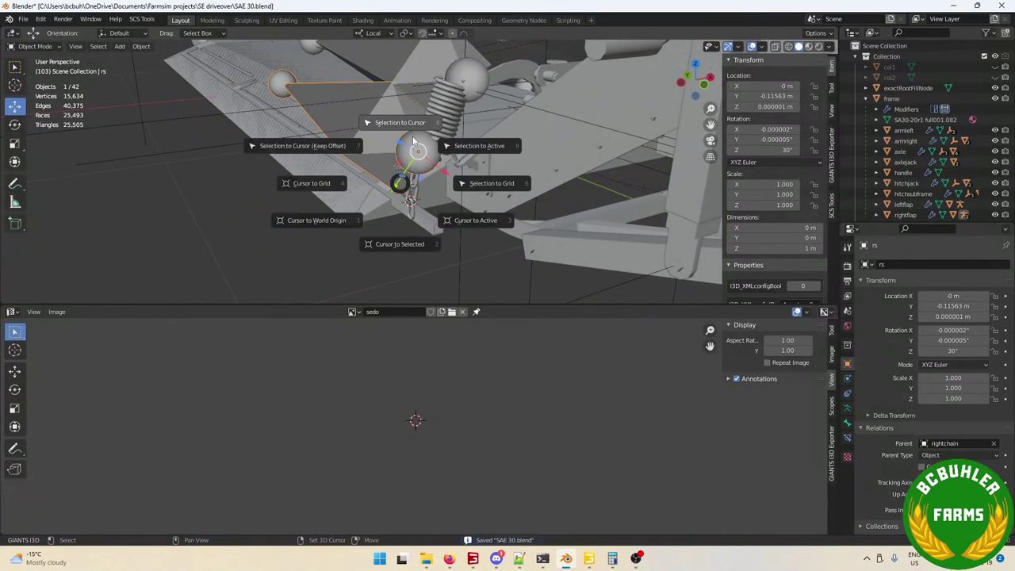
click(415, 141)
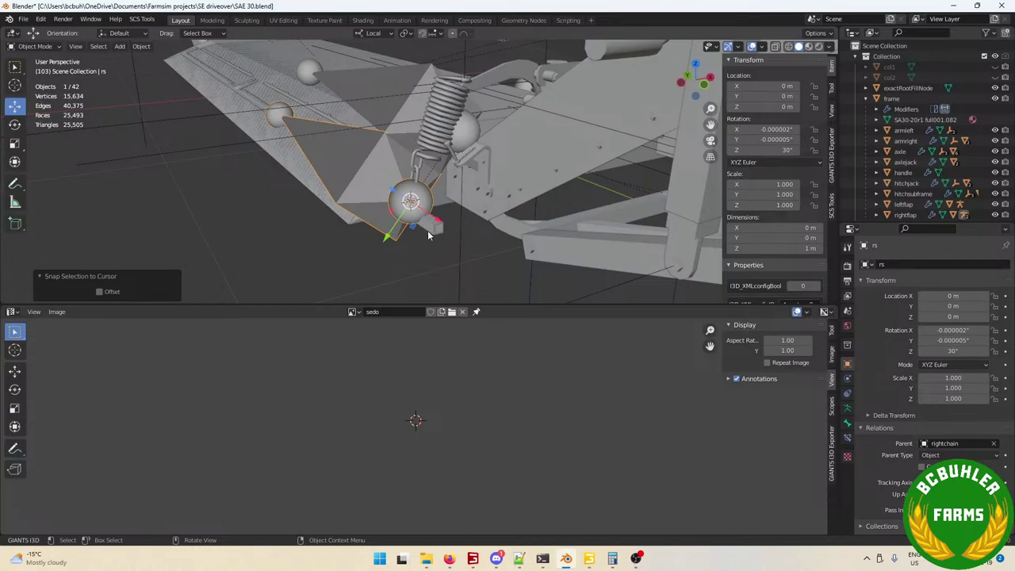
Set the rs armature's Z rotation to 0 degrees
click(763, 150)
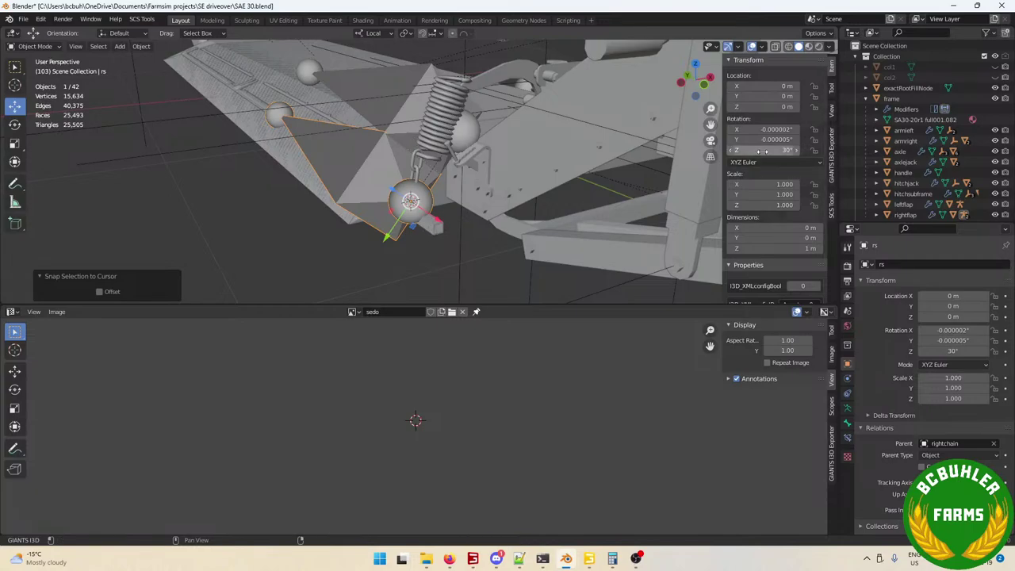
text(0)
key(Return)
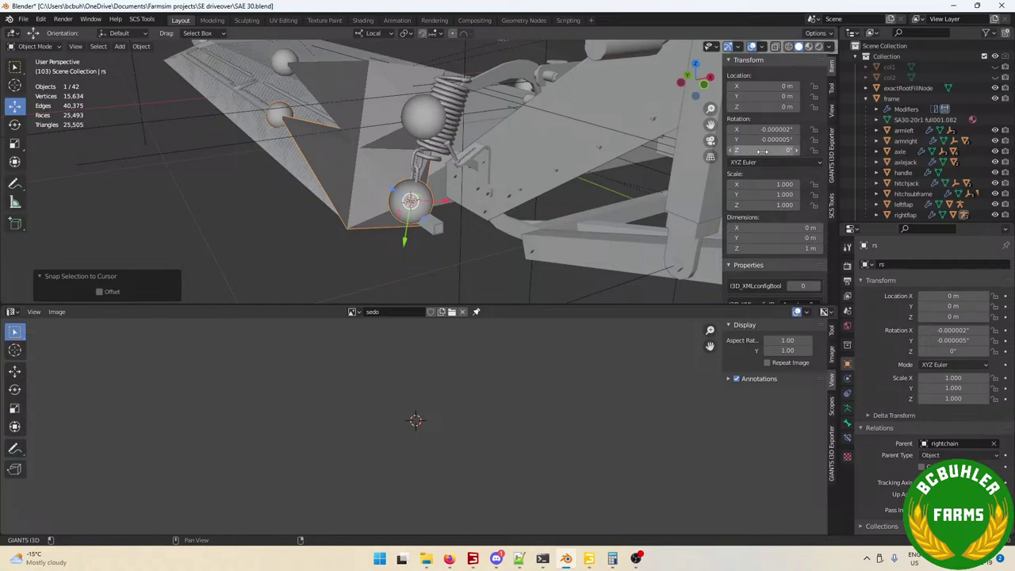
Undo the rs armature's last Z rotation change and try rotating it -30° in the front view
middle_drag(556, 149, 482, 149)
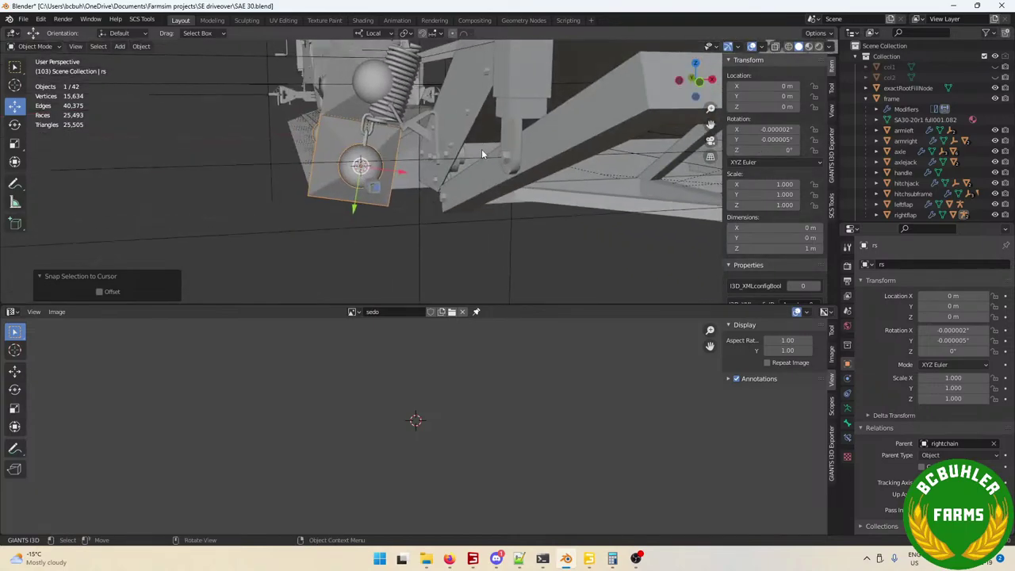
key(ctrl+z)
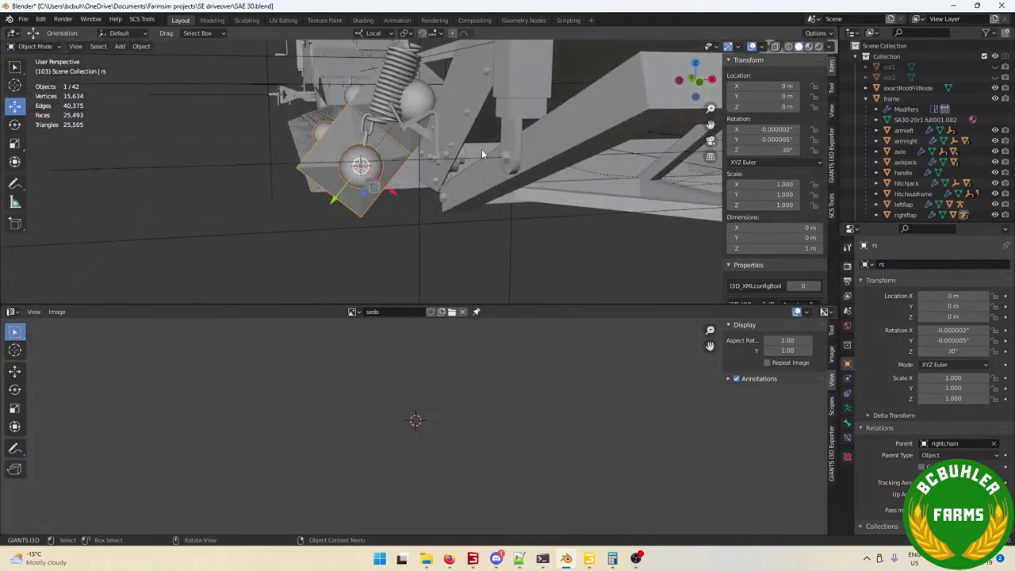
key(KP_3)
key(KP_1)
shift+middle_drag(345, 153, 389, 167)
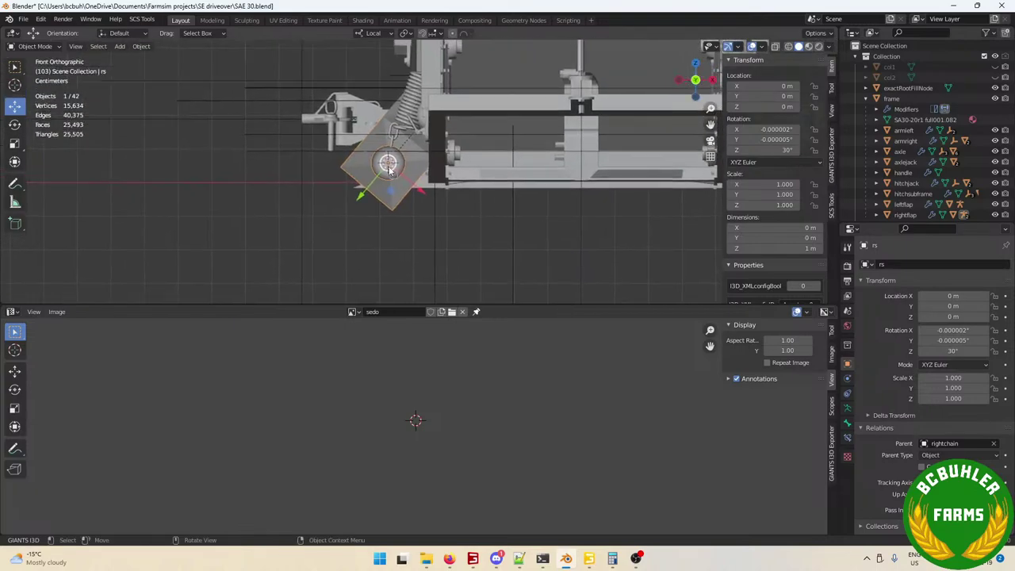
scroll(389, 169, up, 4)
text(r-30)
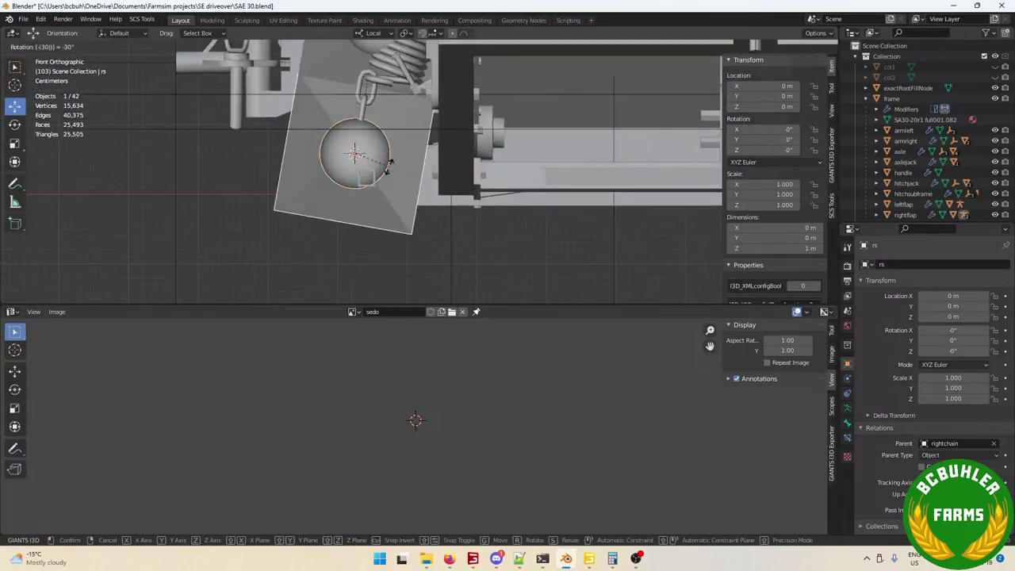
key(Escape)
scroll(389, 166, down, 4)
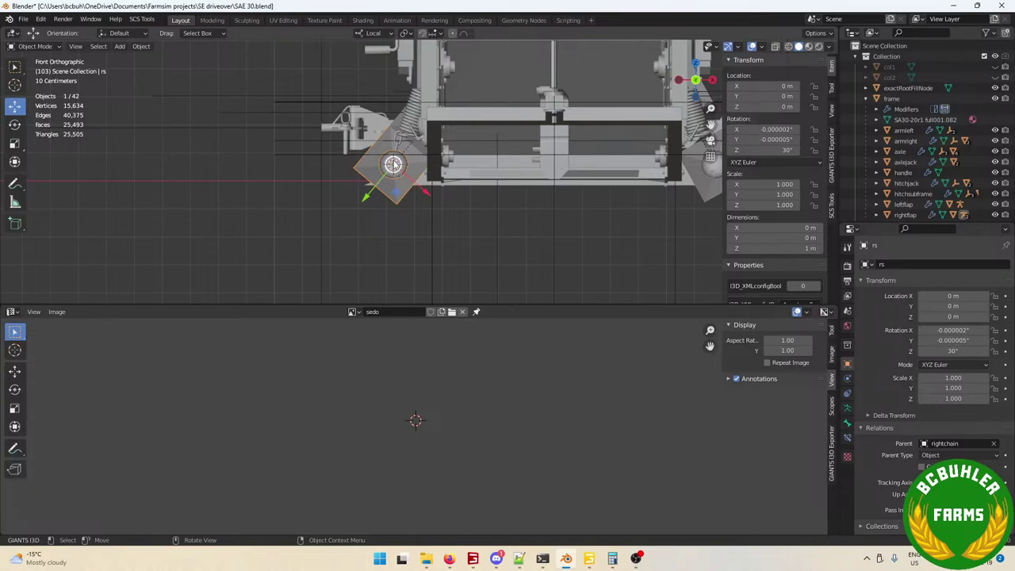
Rotate the rs armature -40° in the front view
key(r)
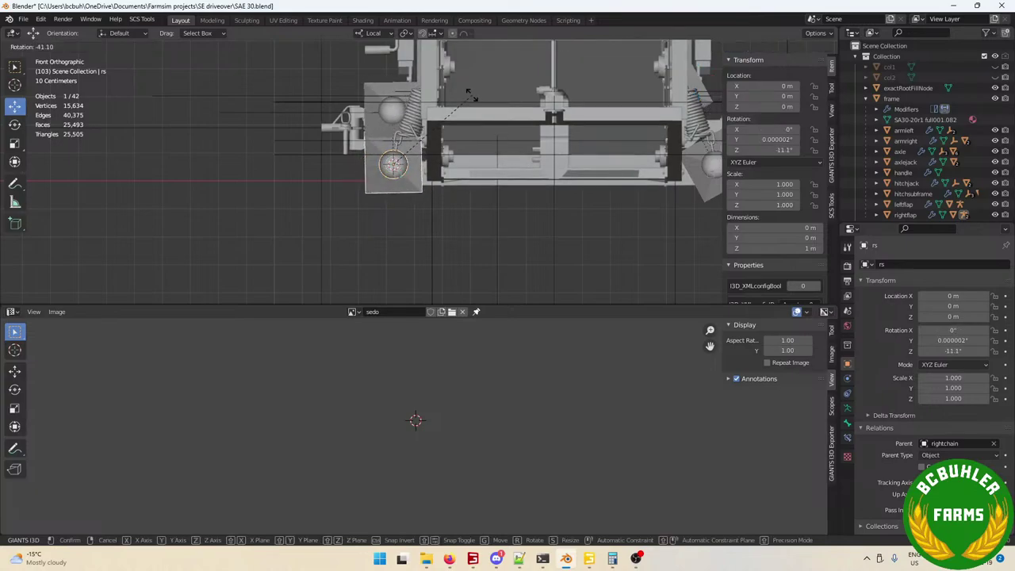
text(-40)
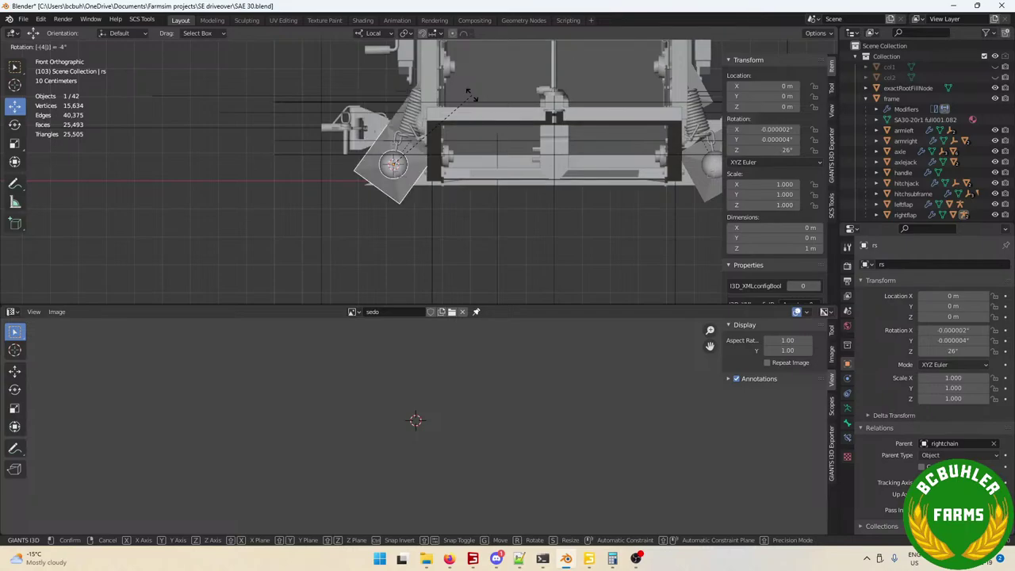
key(Return)
scroll(401, 173, up, 5)
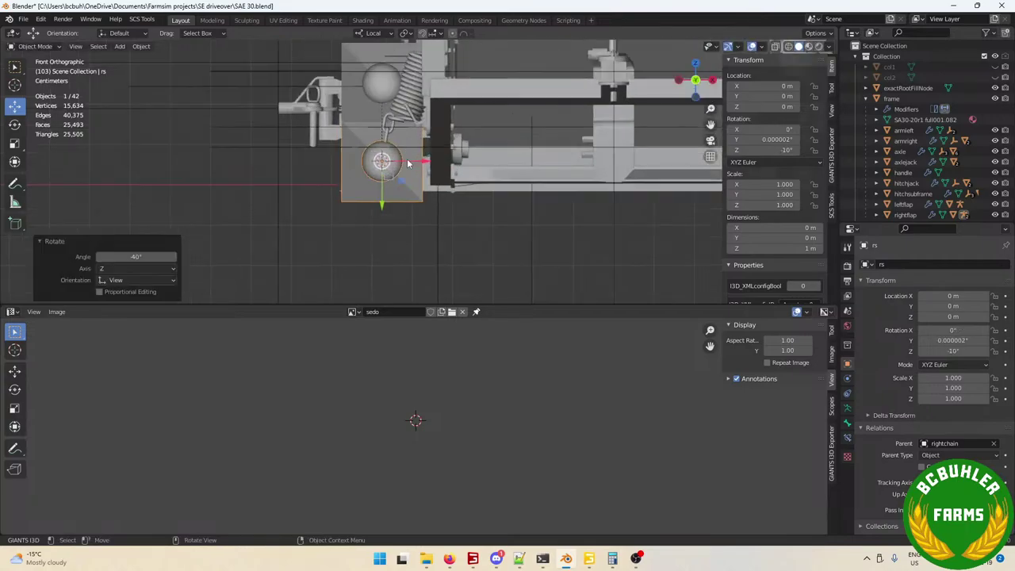
Apply the rs armature's rotation and scale, and save the file
key(ctrl+a)
click(401, 169)
scroll(403, 167, up, 4)
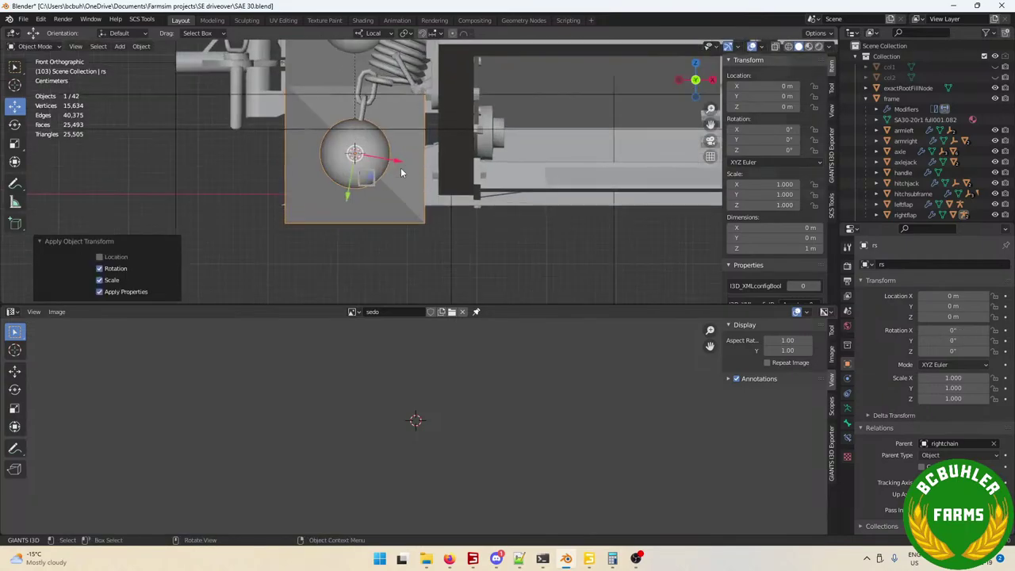
key(shift+z)
key(shift+z)
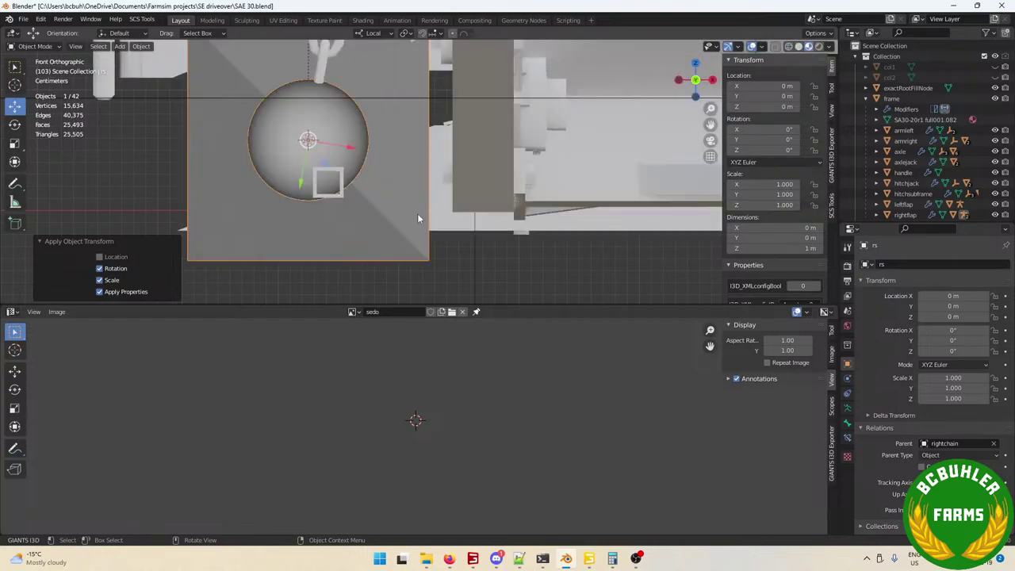
scroll(458, 185, down, 4)
middle_drag(408, 181, 442, 181)
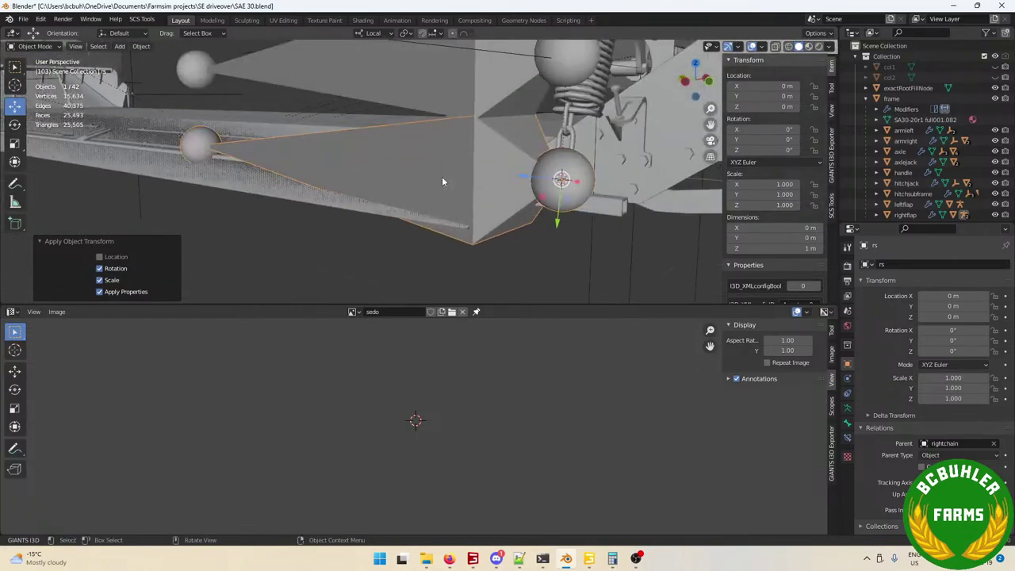
key(ctrl+s)
Parent the rs armature to rightflap with the Object parent type
shift+click(607, 208)
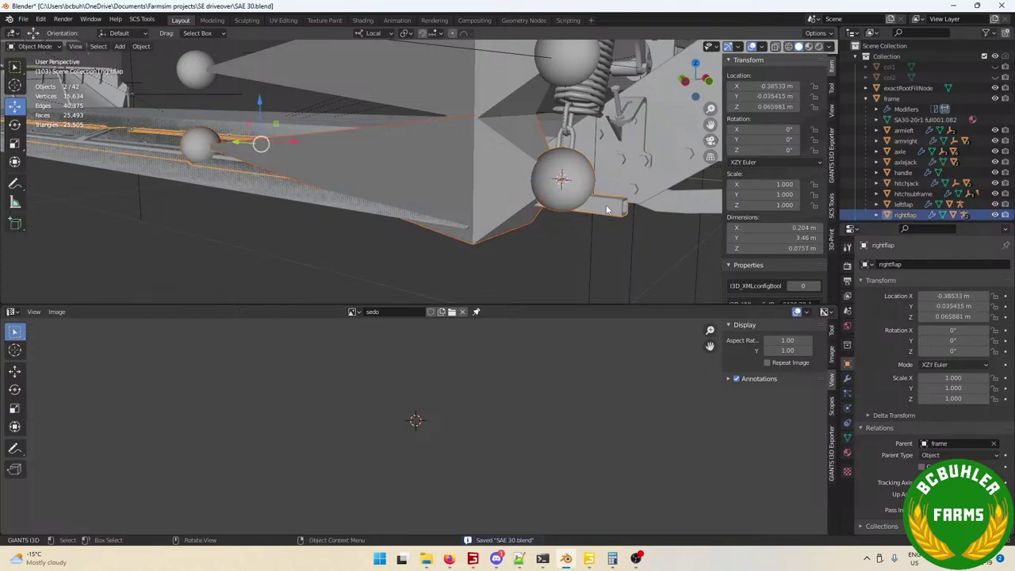
key(ctrl+p)
click(591, 208)
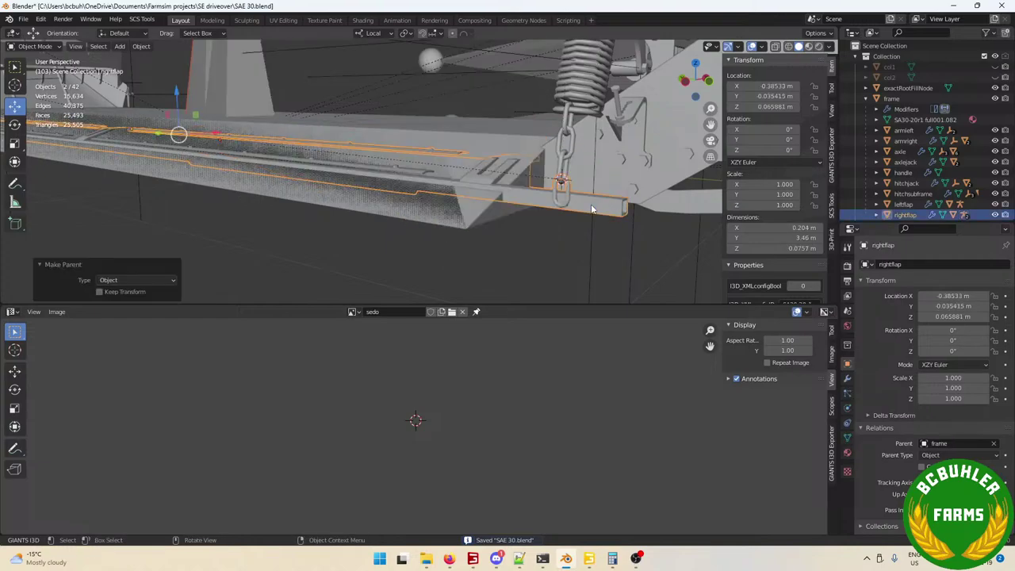
scroll(591, 204, down, 3)
key(shift+s)
click(550, 162)
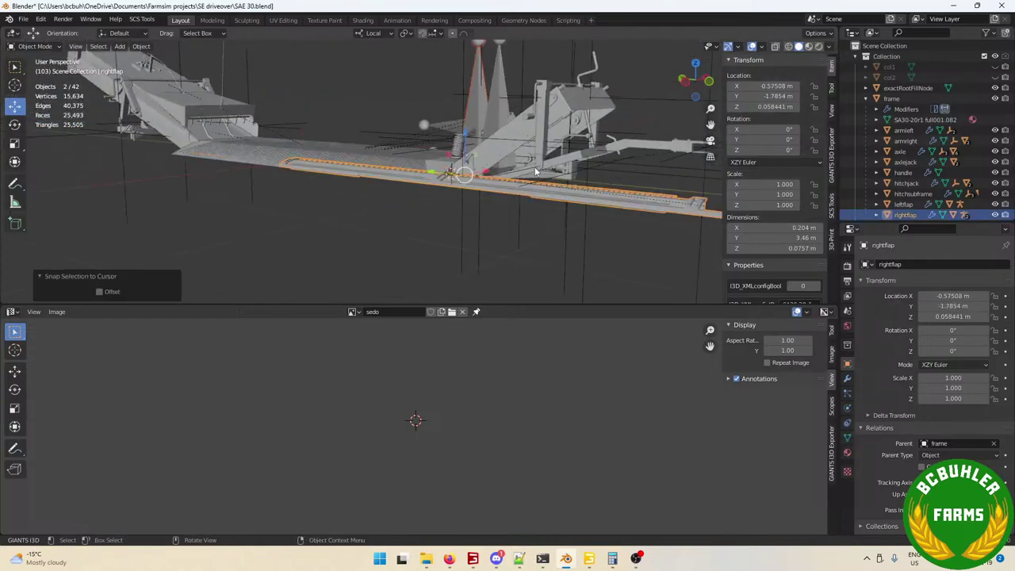
key(ctrl+z)
Select only the rs armature and snap it to the 3D cursor at the chain's lower end
click(345, 127)
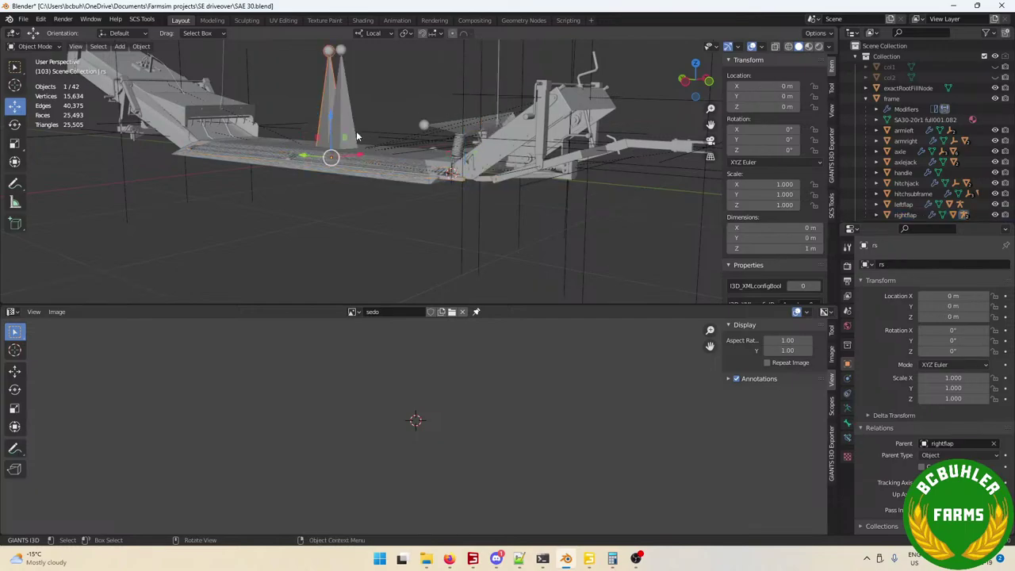
key(shift+s)
click(416, 104)
scroll(499, 176, up, 5)
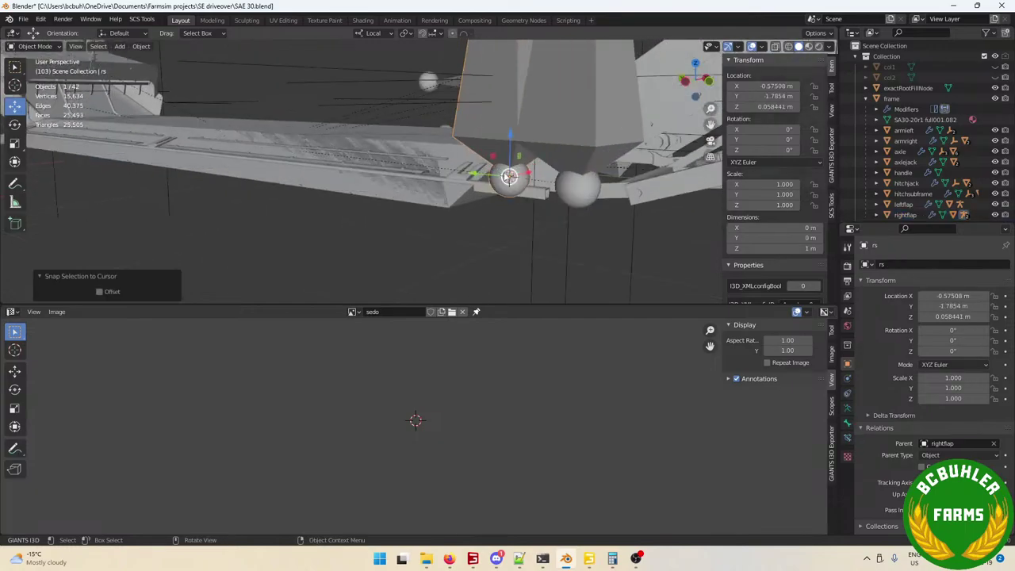
Rotate the rs armature -90° about its local X axis
key(r)
key(x)
key(x)
text(90)
key(minus)
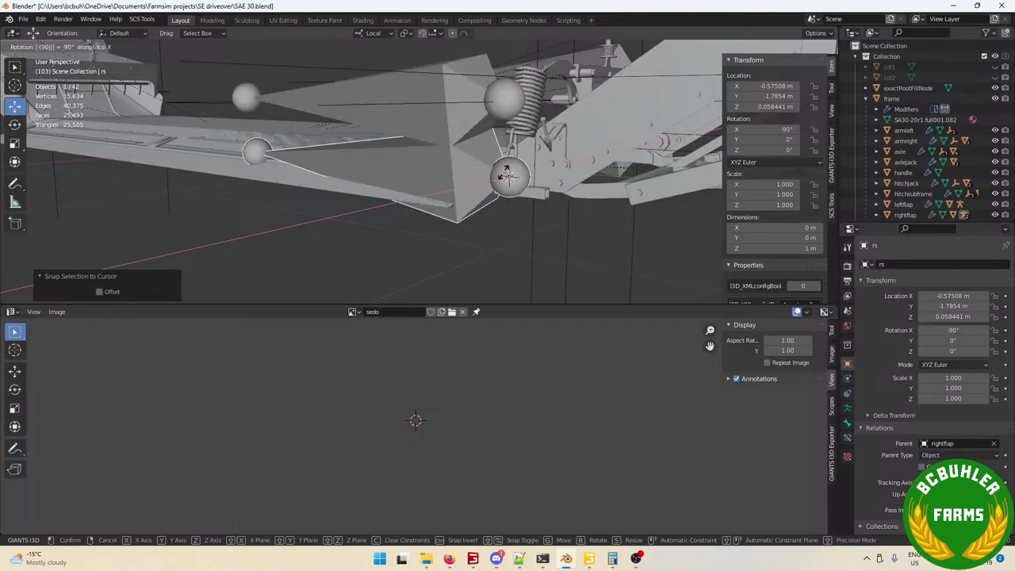
key(Return)
middle_drag(506, 176, 426, 163)
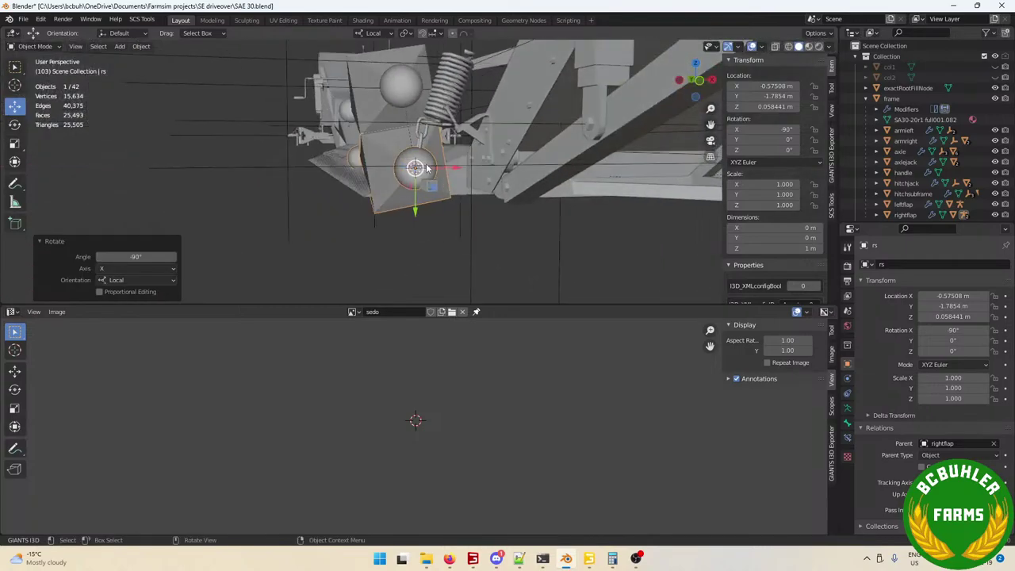
Rotate the rs armature 10° in the front view
key(KP_3)
key(KP_1)
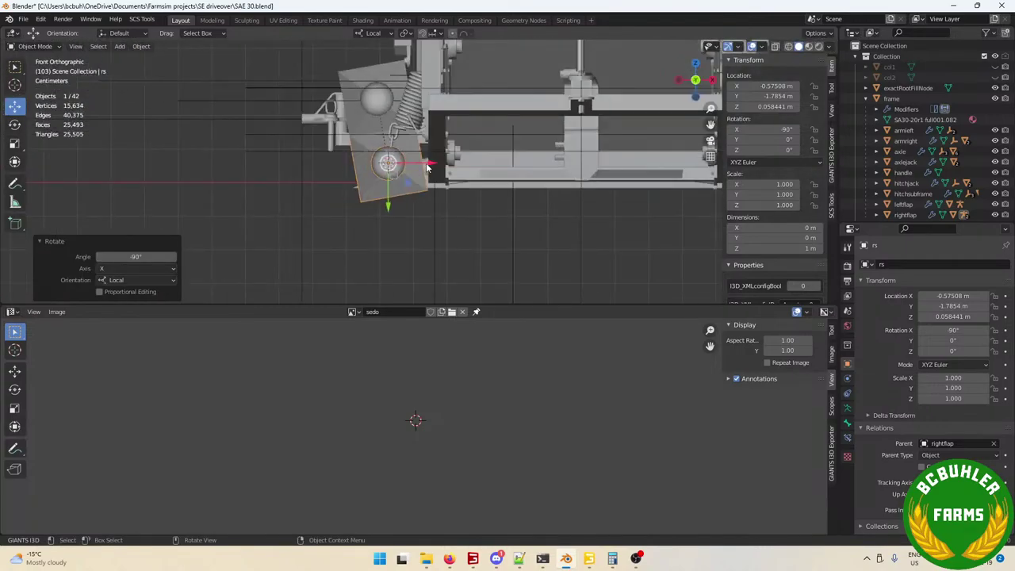
key(KP_Decimal)
text(r10)
key(Return)
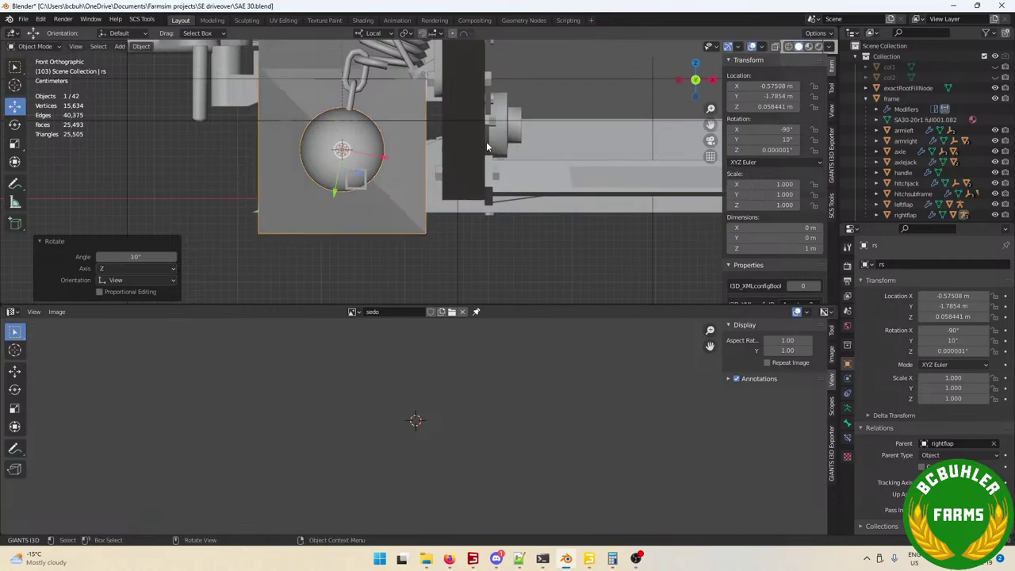
Set the rs armature's X and Y rotation to 0°
double_click(768, 129)
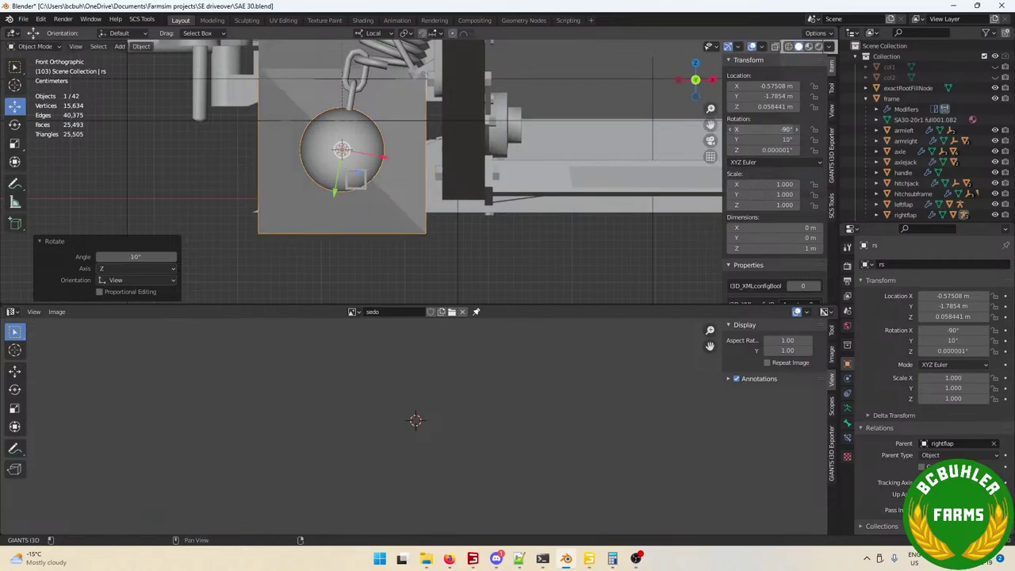
text(0)
key(Return)
scroll(768, 129, down, 1)
scroll(490, 151, down, 6)
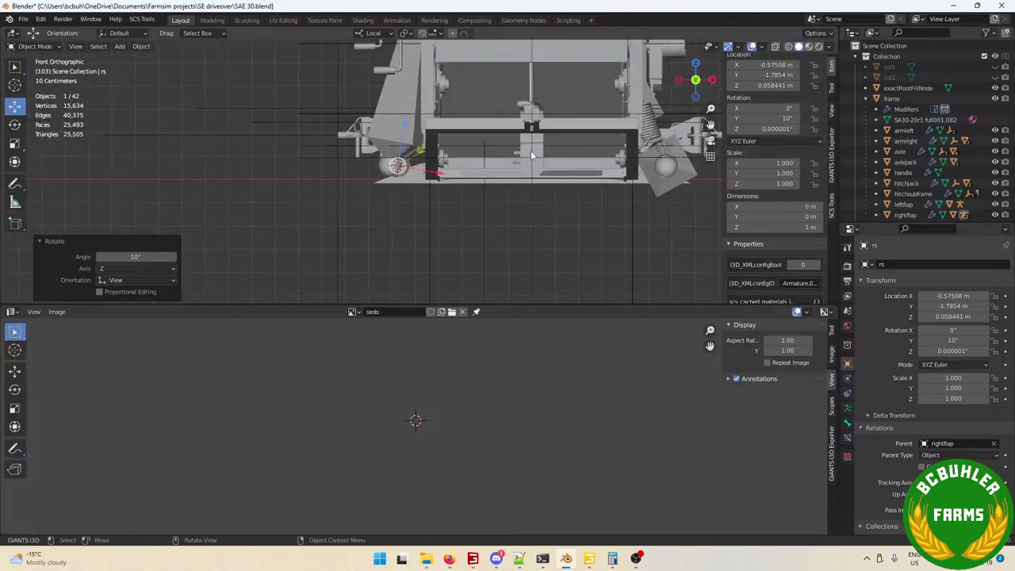
click(781, 119)
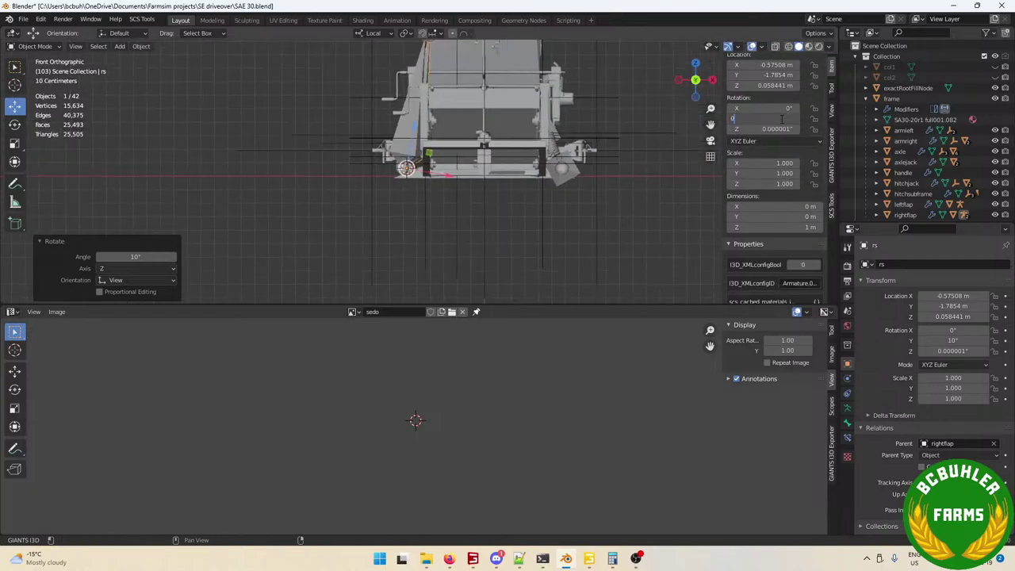
text(0)
key(Return)
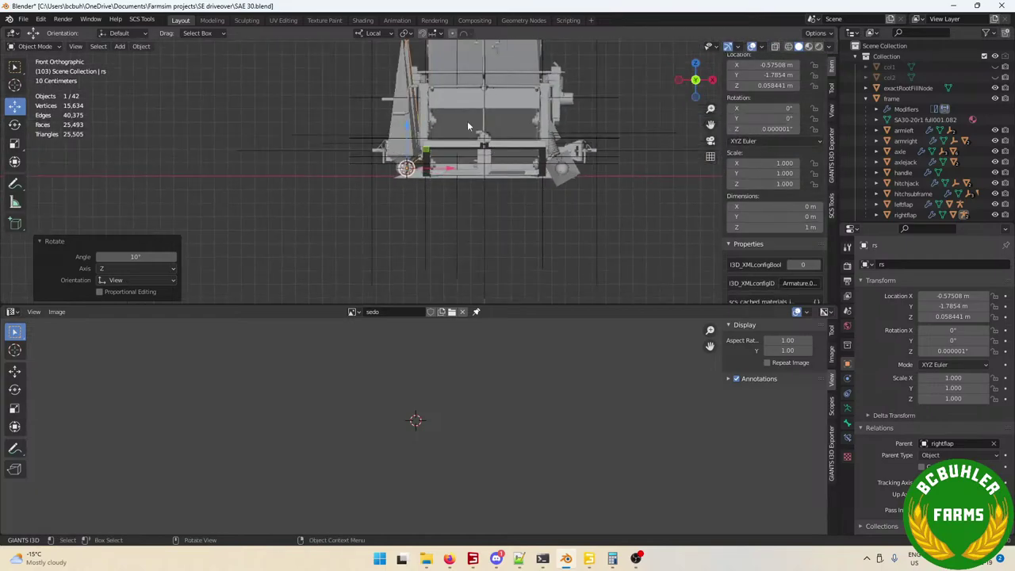
Rotate the rs armature 10° about its local Z axis and apply its rotation and scale
key(r)
key(z)
key(z)
key(Escape)
key(ctrl+a)
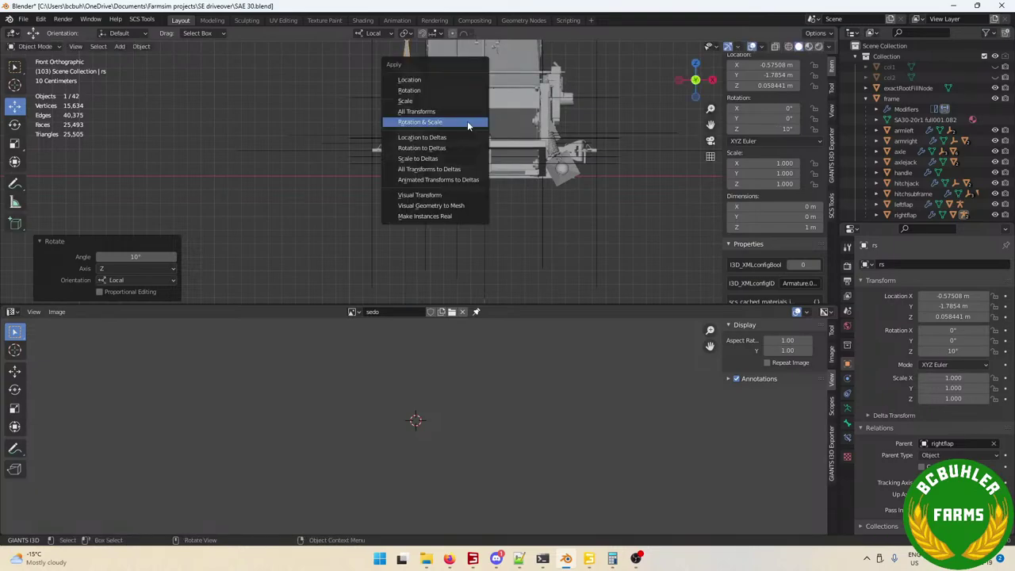
click(467, 120)
Rotate the rs armature -90° about its local X axis, check its alignment, and save the file
key(r)
key(x)
key(x)
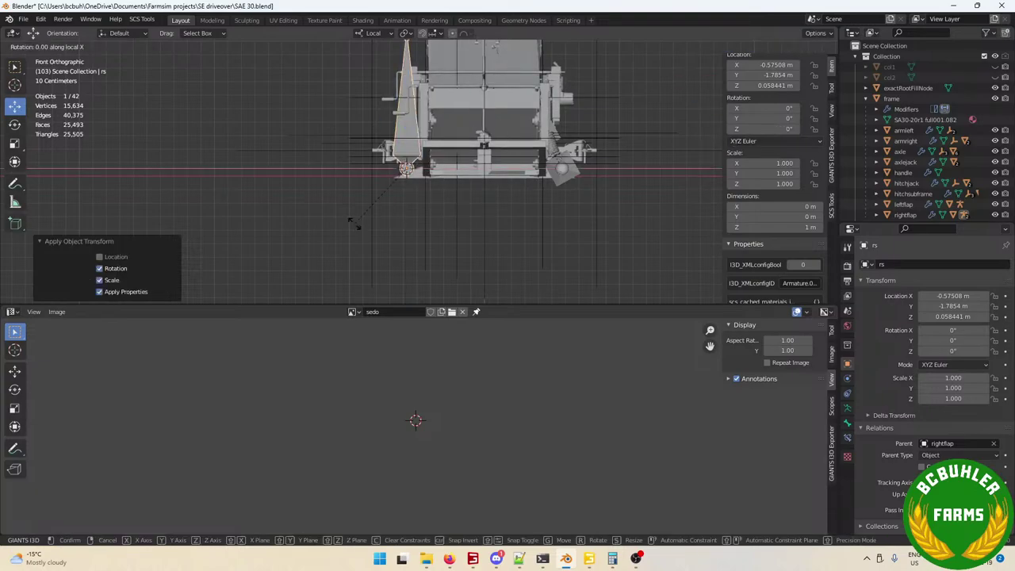
text(90)
key(Return)
middle_drag(348, 223, 450, 235)
key(KP_3)
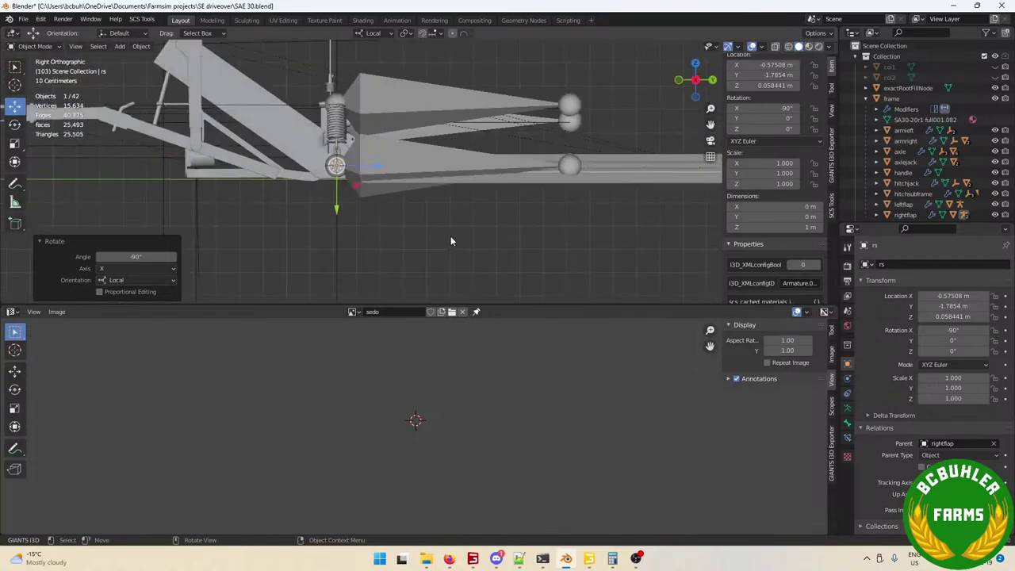
key(KP_1)
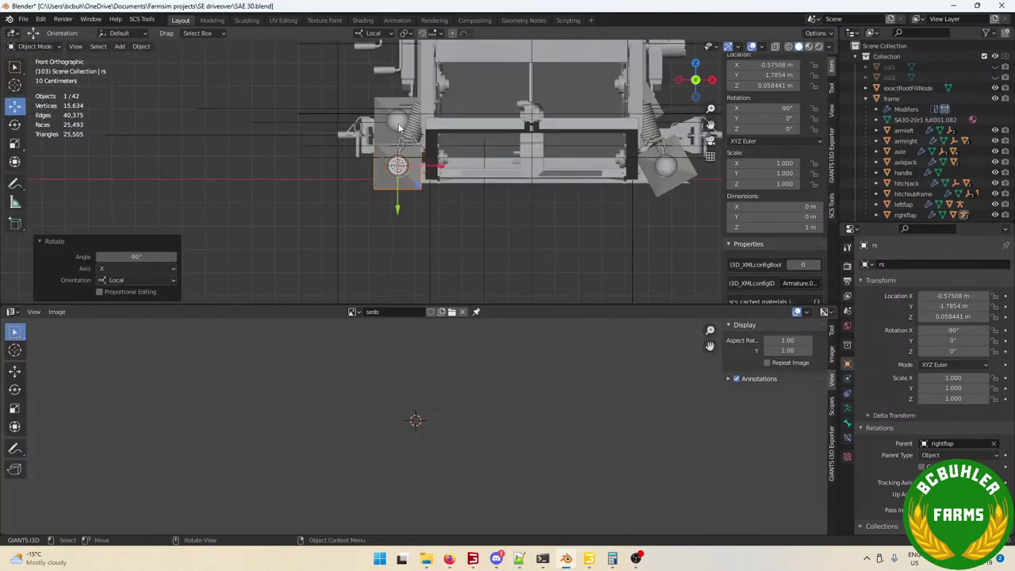
scroll(398, 122, up, 5)
middle_drag(398, 123, 508, 122)
key(ctrl+s)
Clear the rsp armature's parent while keeping its transformation
click(447, 122)
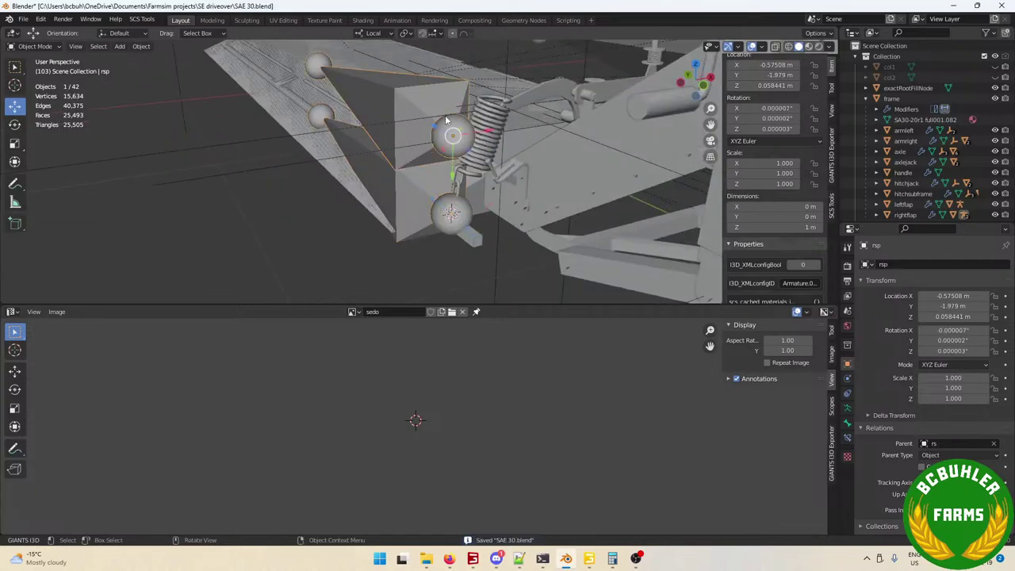
key(alt)
alt+click(447, 120)
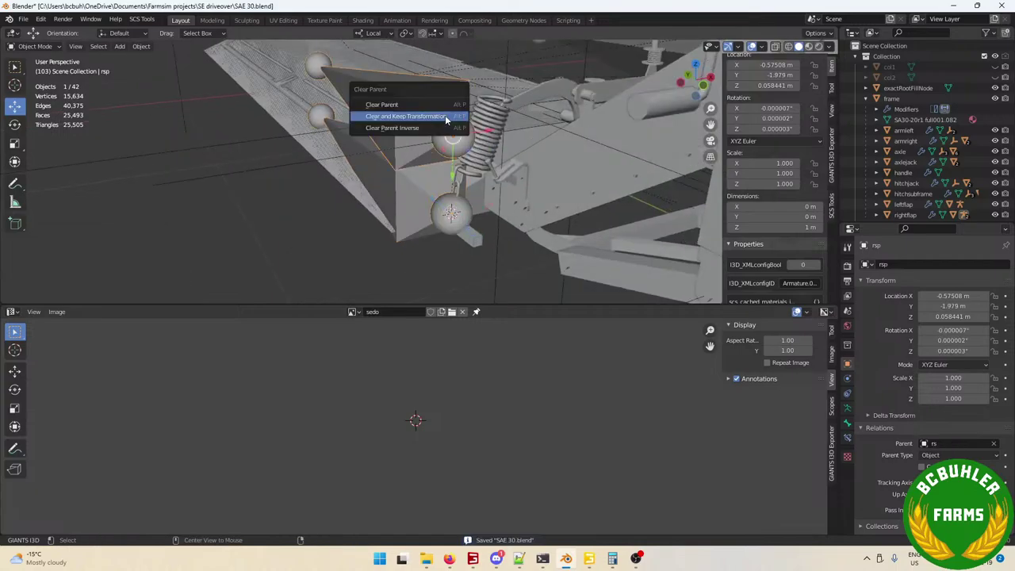
click(445, 116)
Place the 3D cursor at armleft's selected vertices by the spring's upper end, and switch to material preview shading
key(Tab)
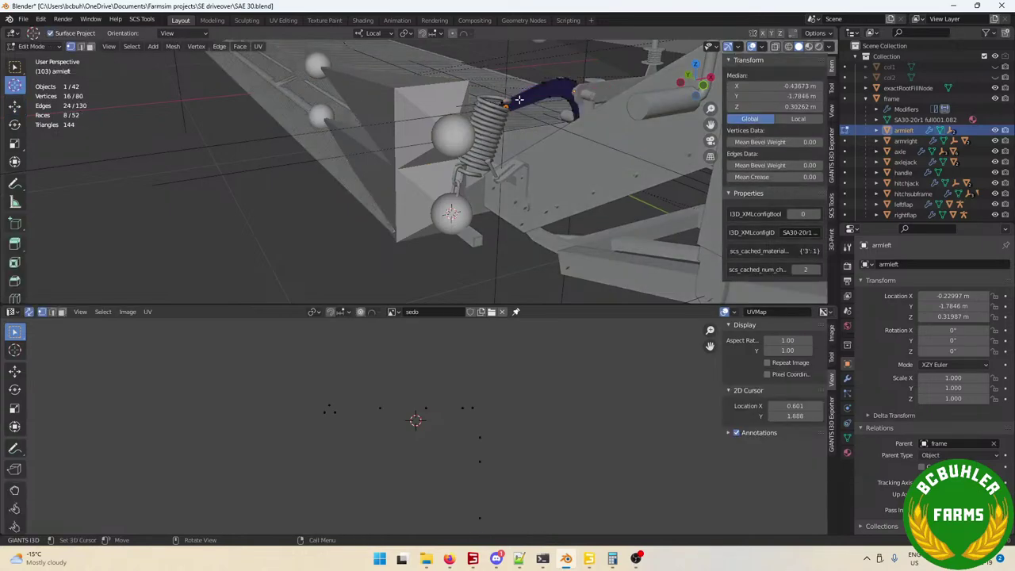
key(shift+s)
click(523, 154)
key(shift+z)
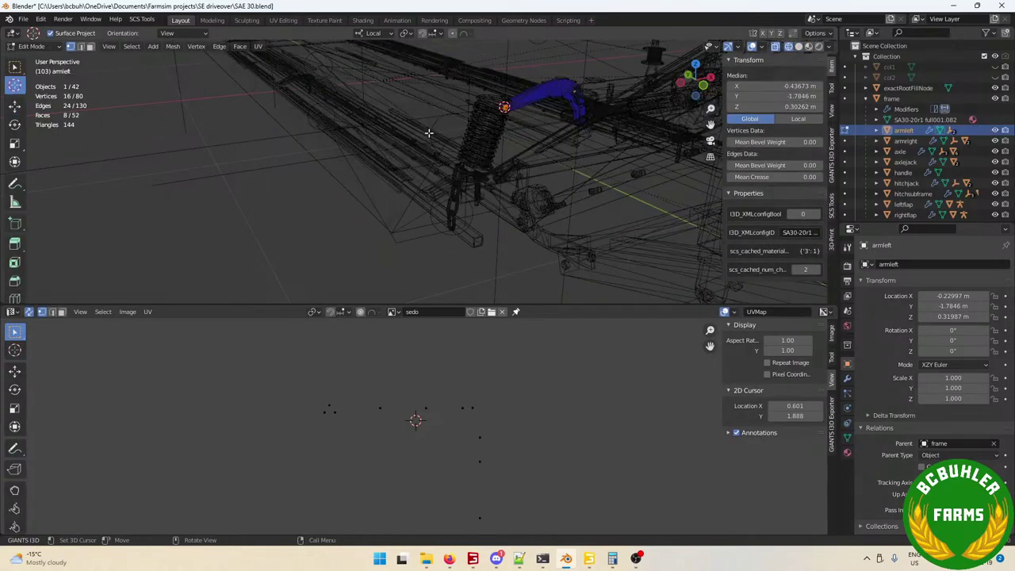
key(z)
click(508, 146)
key(Tab)
Snap the rsp armature to the 3D cursor at the spring's upper end
click(411, 116)
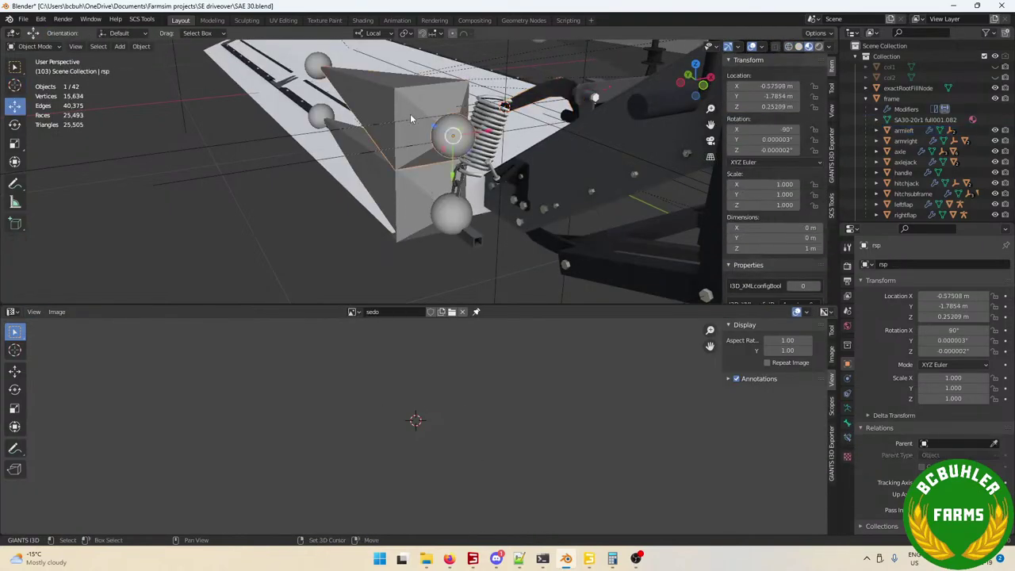
key(shift+s)
click(413, 70)
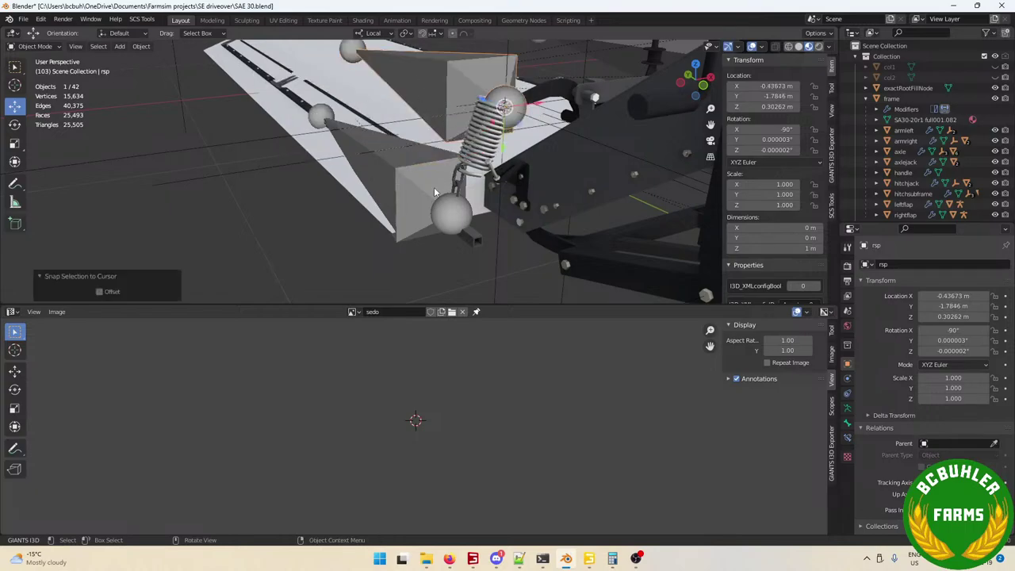
Place the 3D cursor at the rs armature's origin at the chain's lower end
click(435, 188)
key(shift+s)
click(444, 271)
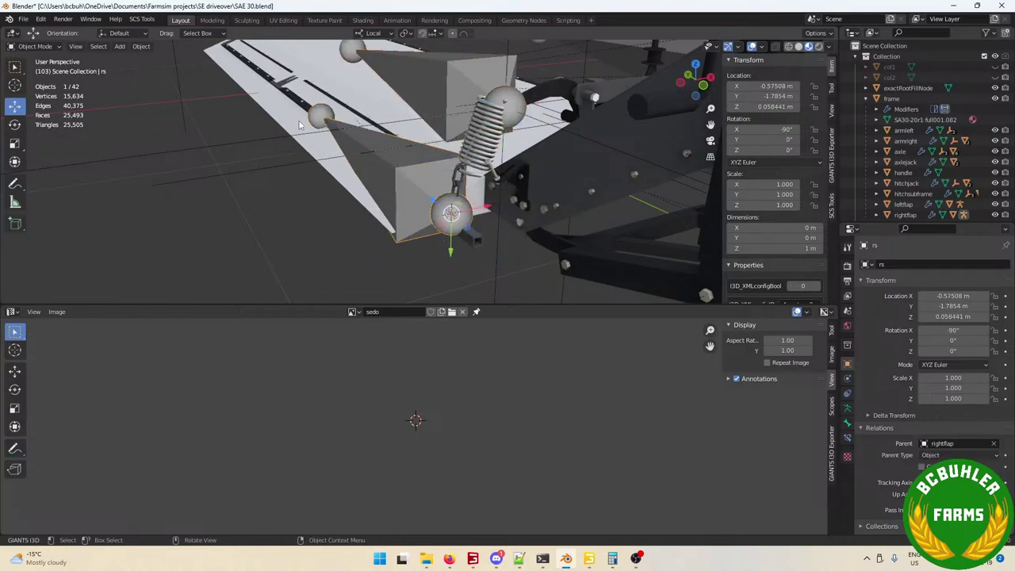
Add a plane at the 3D cursor and rotate it in front wireframe view to gauge the spring's tilt
click(120, 46)
mouse_move(137, 76)
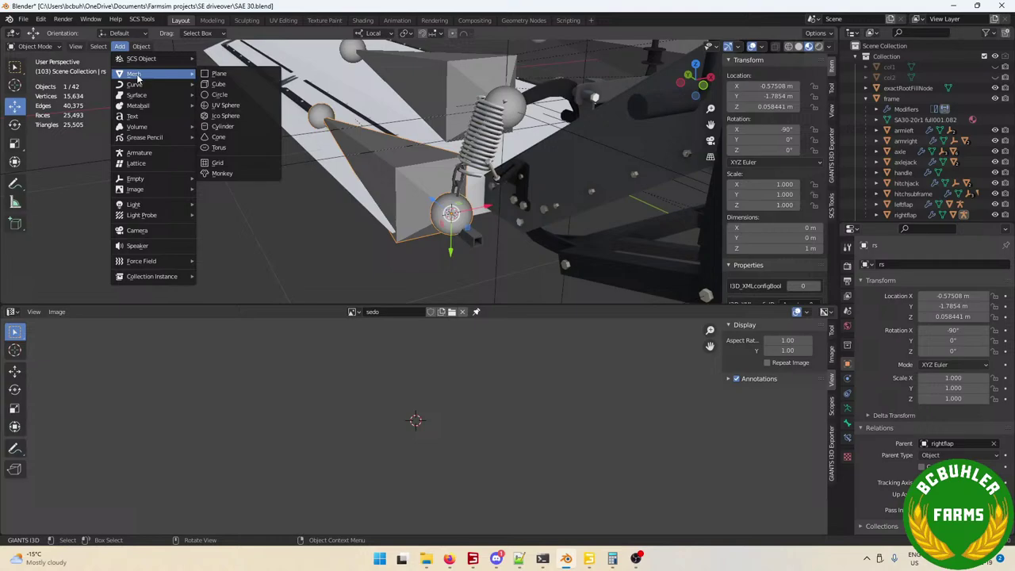
click(217, 73)
key(KP_1)
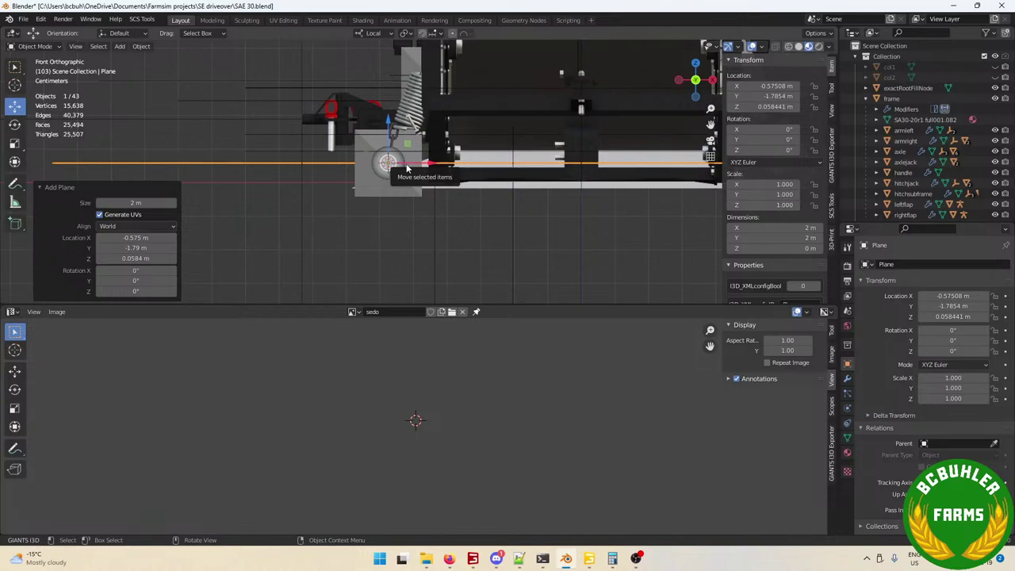
scroll(443, 123, up, 4)
key(z)
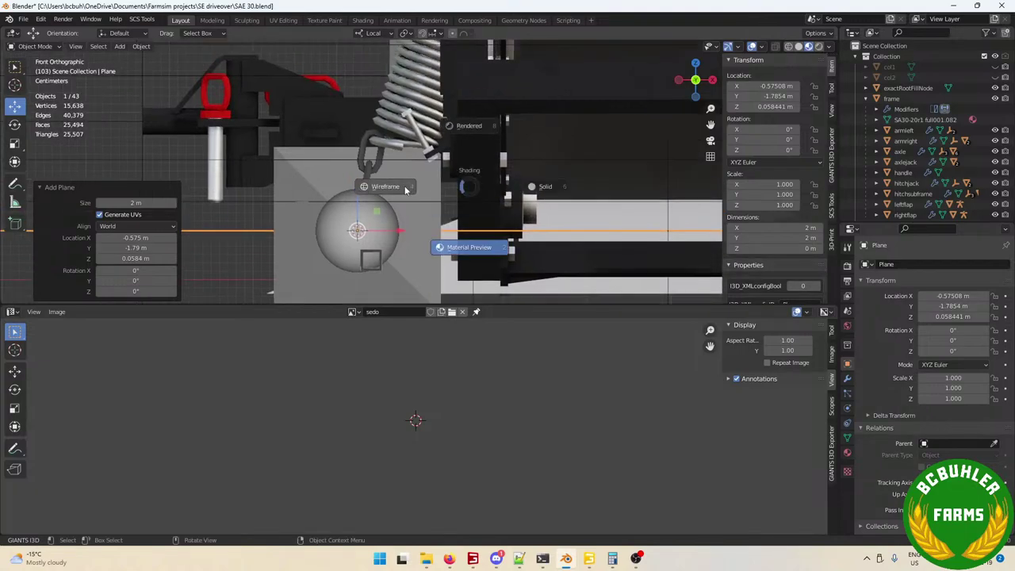
click(405, 188)
scroll(402, 164, down, 3)
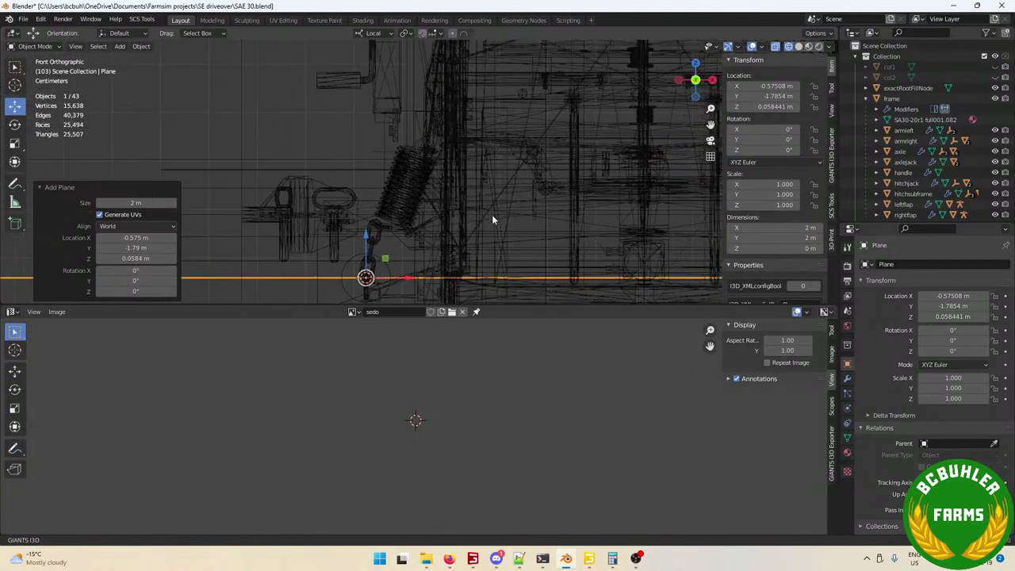
scroll(626, 246, up, 2)
key(r)
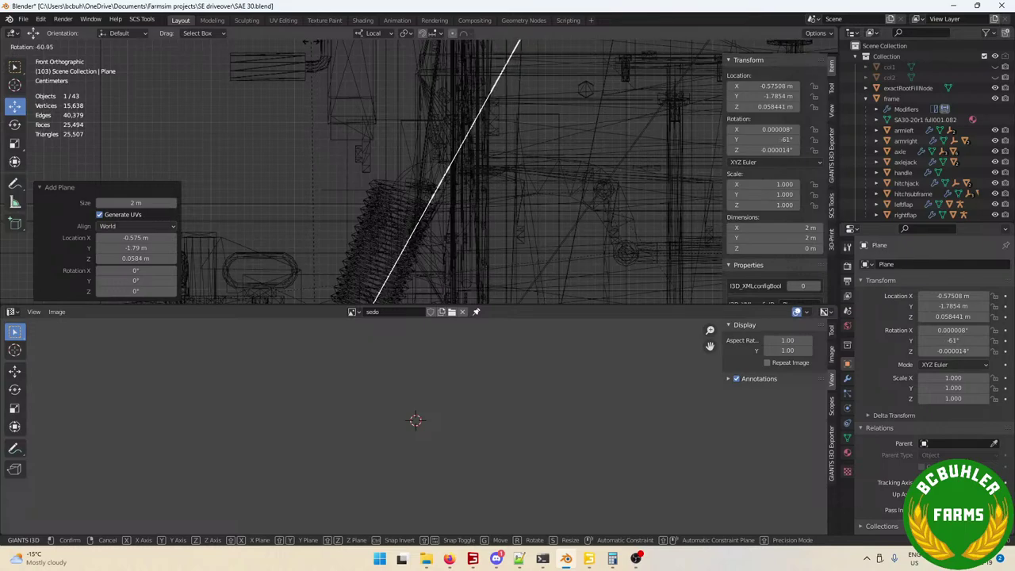
right_click(483, 148)
Delete the helper plane's vertices, restore material preview shading, and delete the emptied plane object
scroll(483, 150, down, 8)
key(Tab)
key(x)
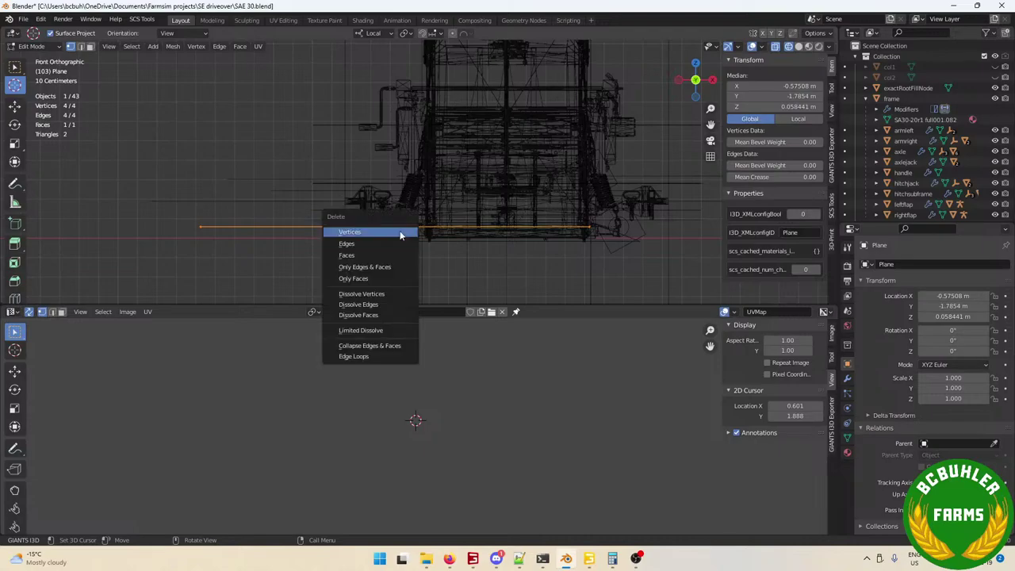
click(400, 235)
mouse_move(381, 202)
middle_down()
mouse_move(404, 222)
mouse_move(441, 211)
middle_up()
scroll(442, 211, up, 3)
key(shift+z)
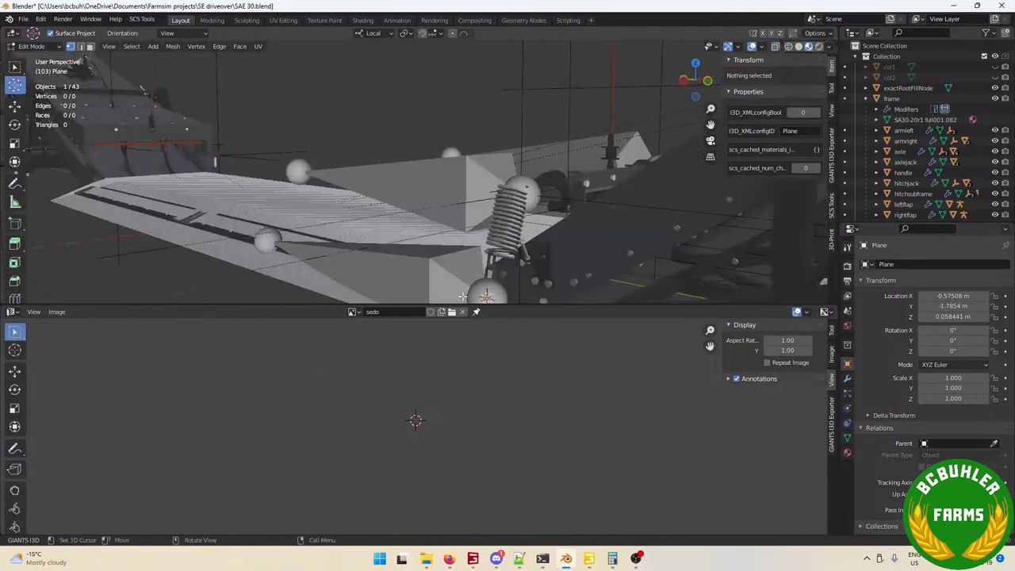
shift+middle_drag(463, 295, 391, 173)
scroll(389, 170, up, 4)
key(Tab)
key(Delete)
Rotate the rs armature 29° about the global Y axis at the chain's lower end
click(391, 172)
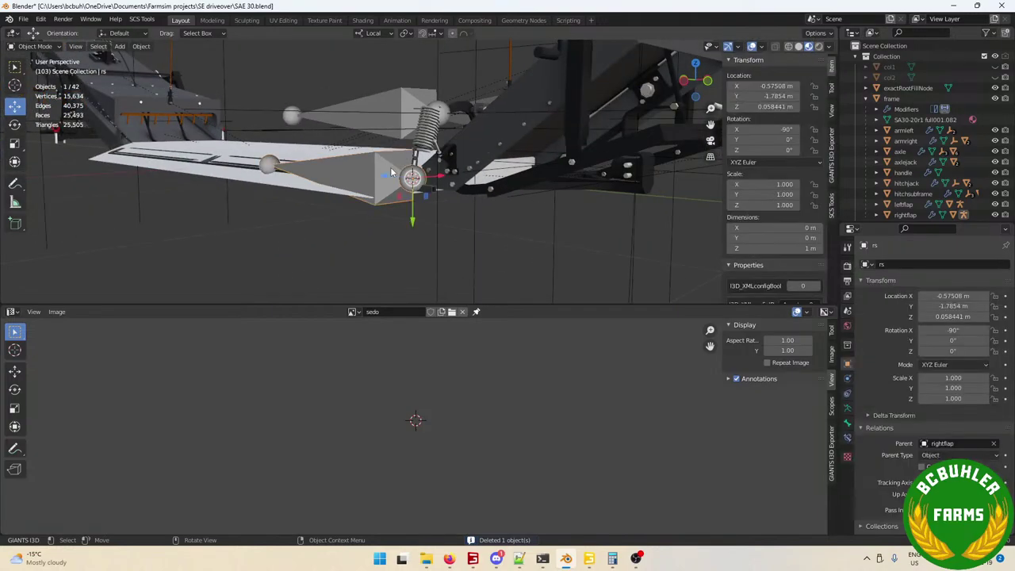
text(rz29)
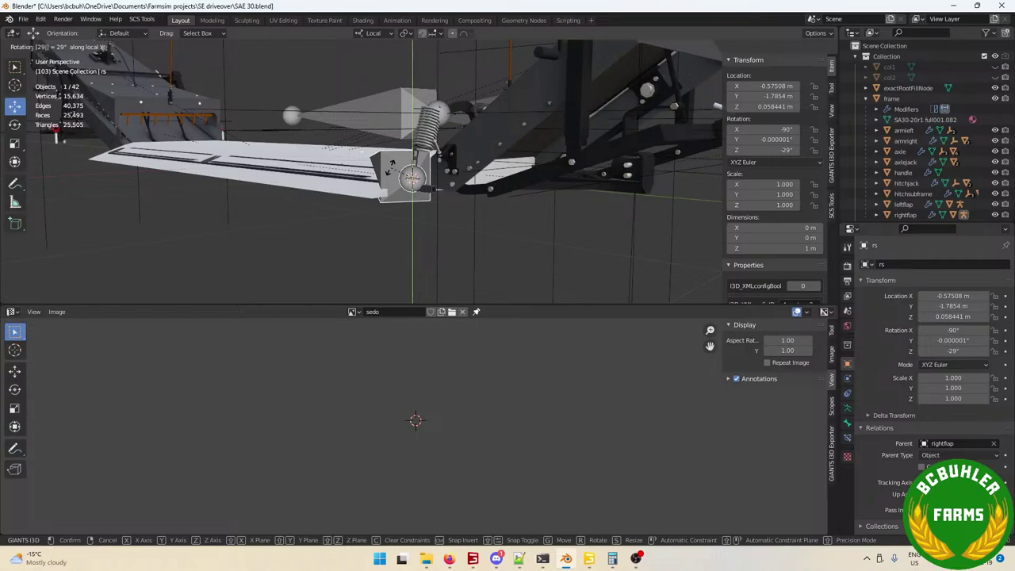
text(z)
key(Return)
Check the rs armature's angle against the spring in front wireframe view and save the Blender file
key(KP_1)
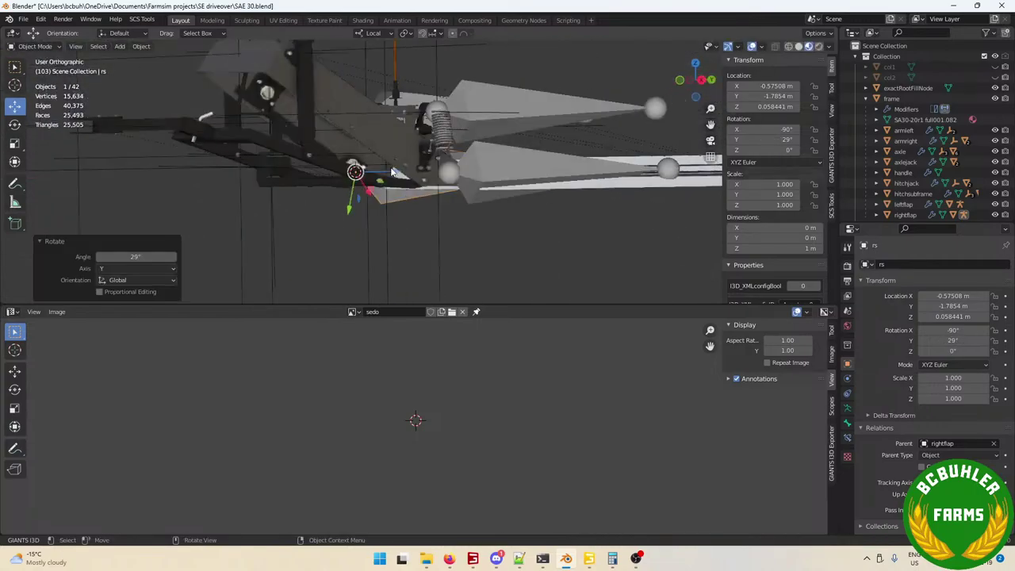
key(z)
click(311, 167)
shift+middle_drag(375, 150, 424, 193)
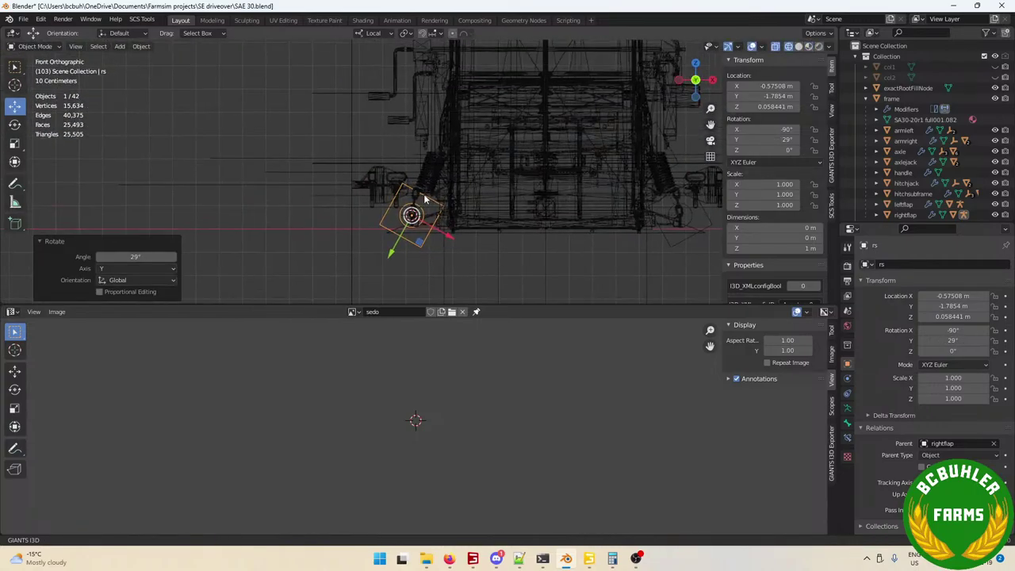
scroll(422, 178, up, 4)
key(ctrl+s)
Switch to solid shading and parent the rsp armature at the spring's upper end to rs with the Object type
key(z)
click(526, 176)
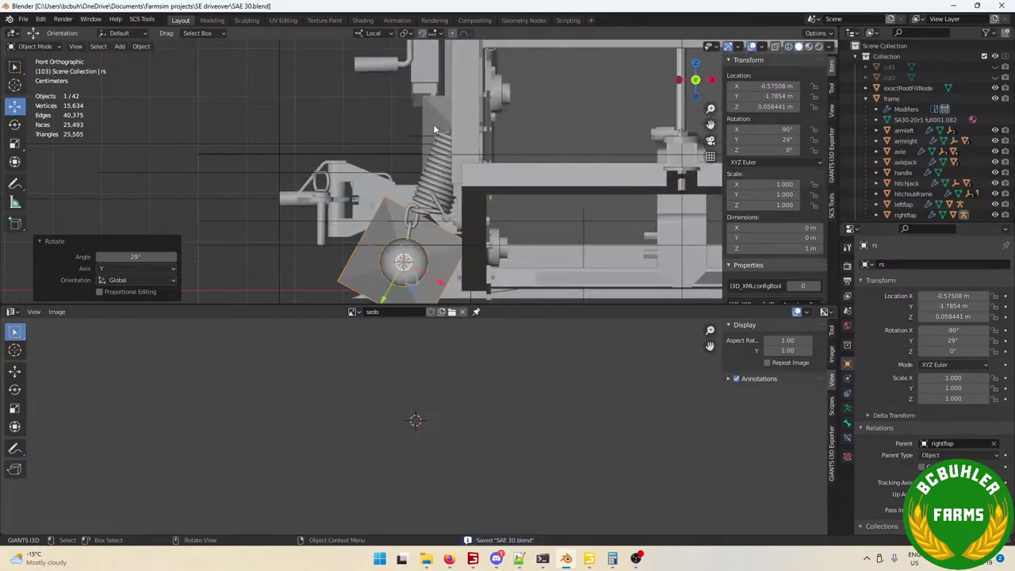
click(433, 125)
shift+click(381, 213)
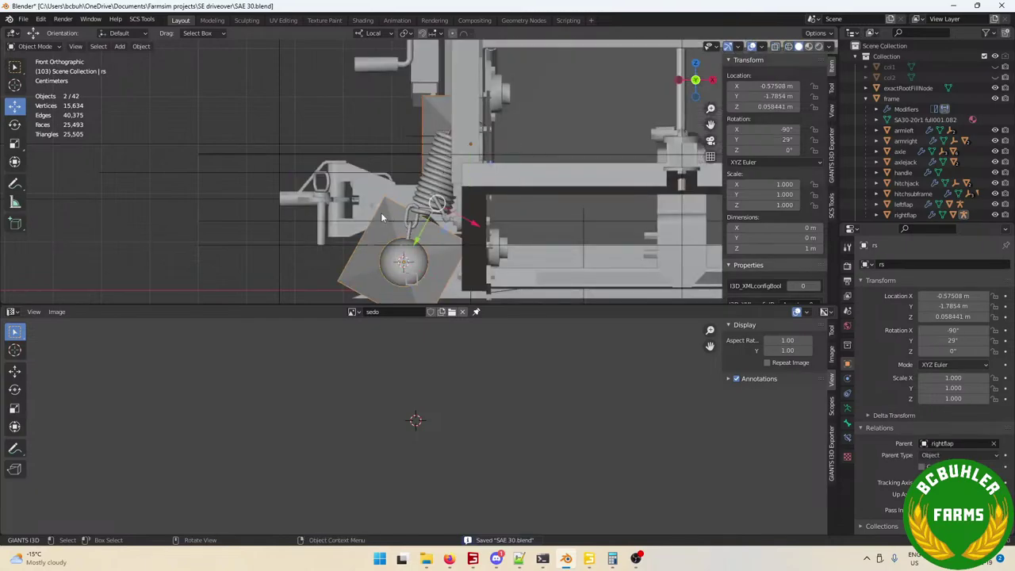
key(ctrl+p)
click(428, 183)
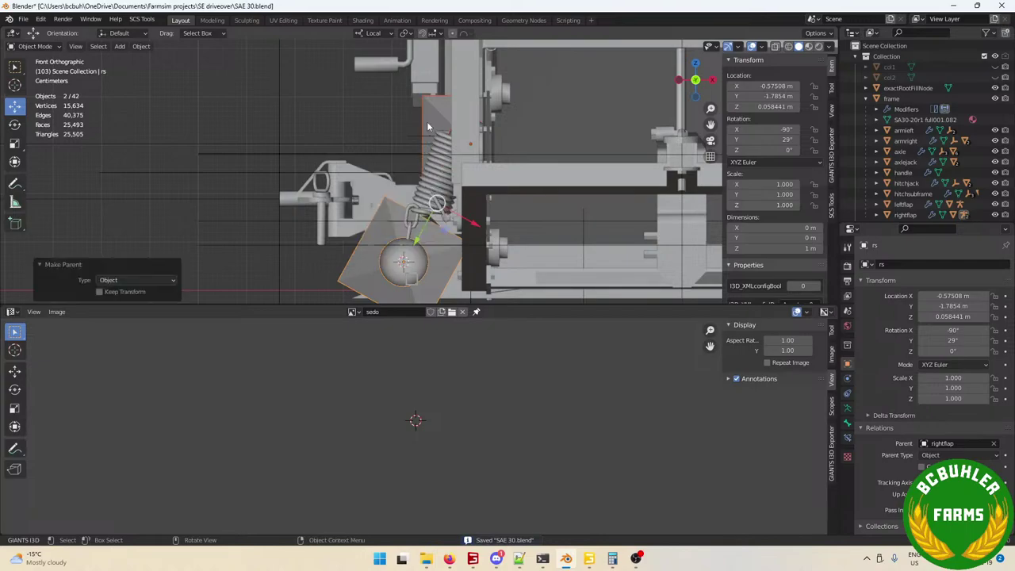
Snap the 3D cursor to the rsp armature, and with rs as its parent snap rsp back to the cursor
click(427, 122)
key(shift+s)
click(510, 159)
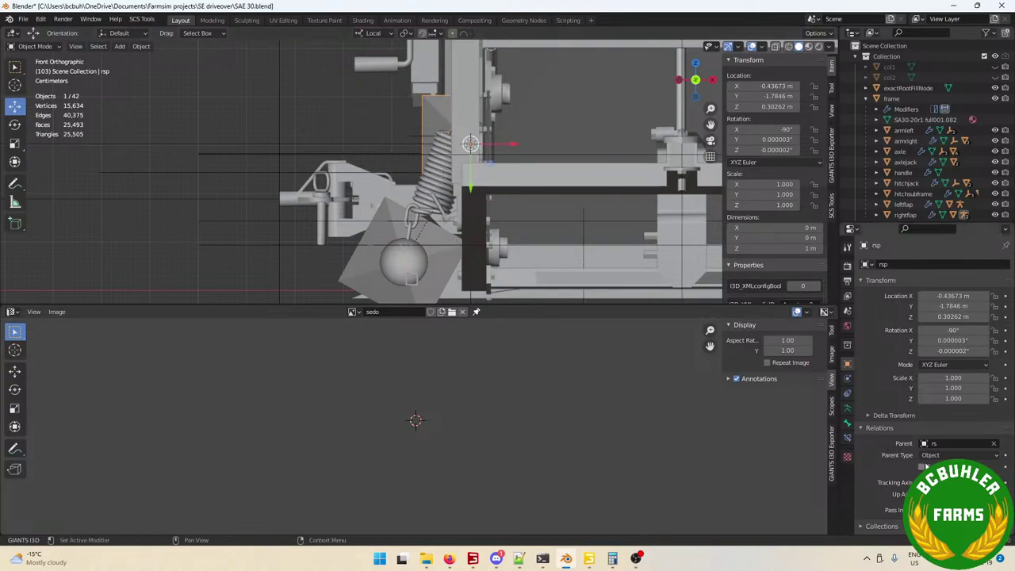
key(shift+s)
click(442, 157)
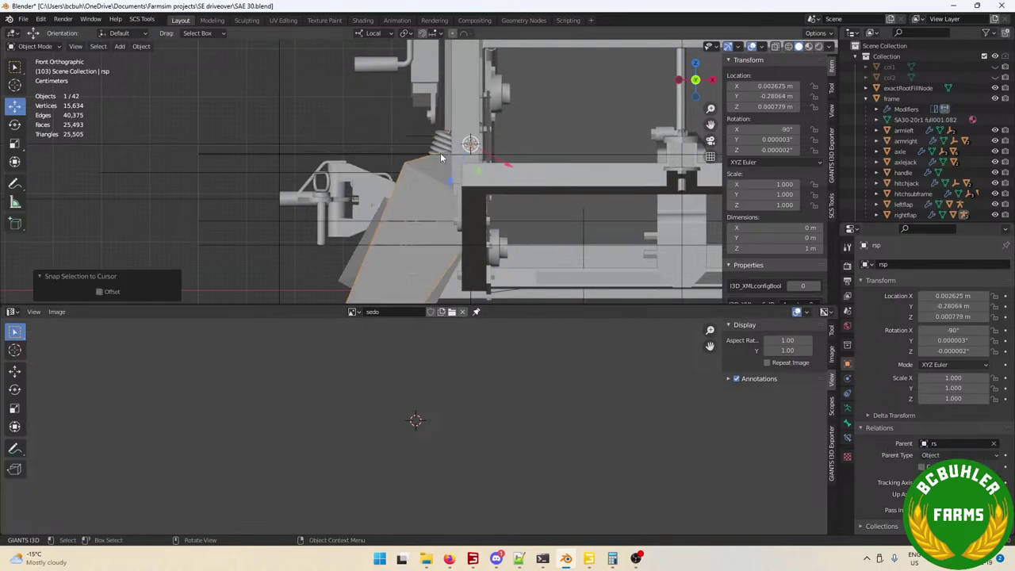
Set the X rotation of rsp to 0°, apply its rotation and scale, and save the file
scroll(442, 158, down, 3)
middle_drag(442, 158, 481, 157)
click(779, 129)
text(0)
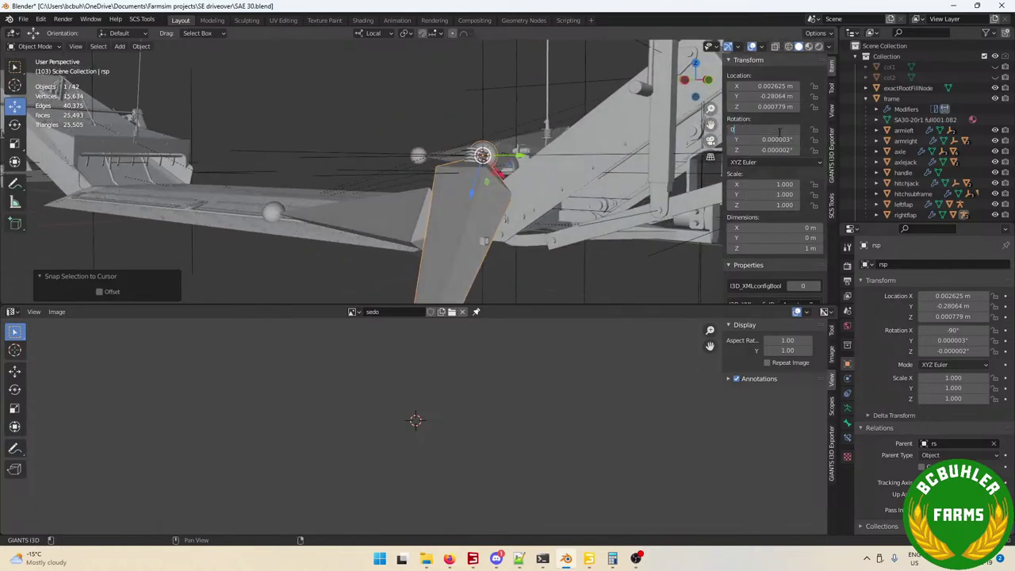
key(Return)
key(ctrl+a)
click(523, 176)
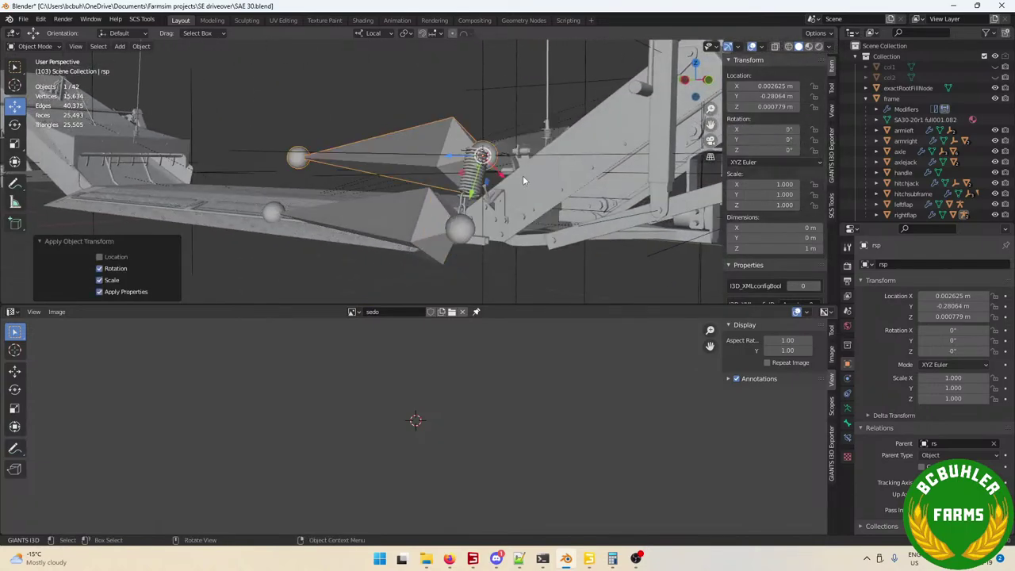
middle_drag(523, 177, 446, 169)
scroll(474, 202, up, 4)
key(ctrl+s)
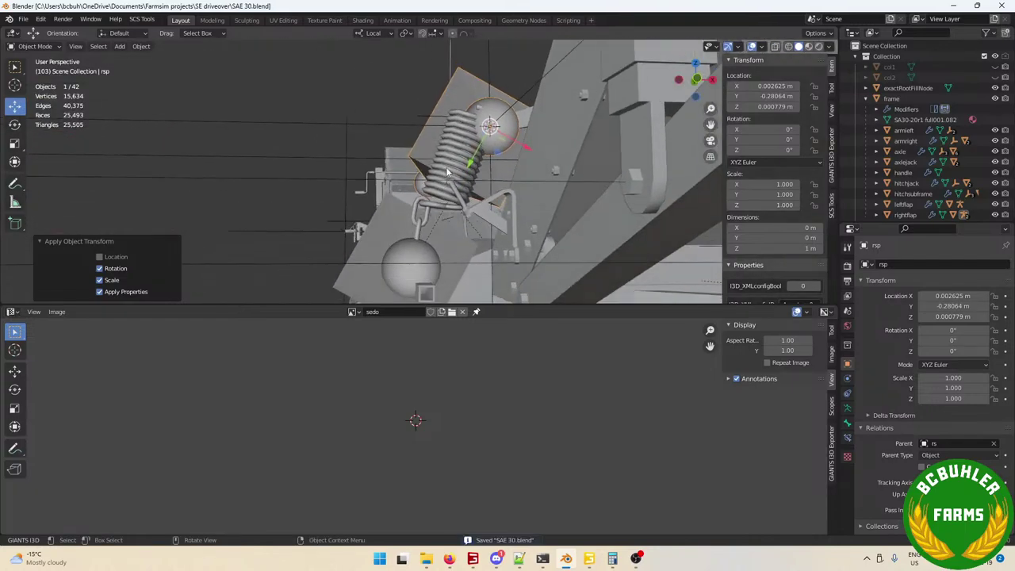
Set the X and Z location of rsp to 0 m
scroll(447, 171, down, 2)
click(773, 88)
text(0)
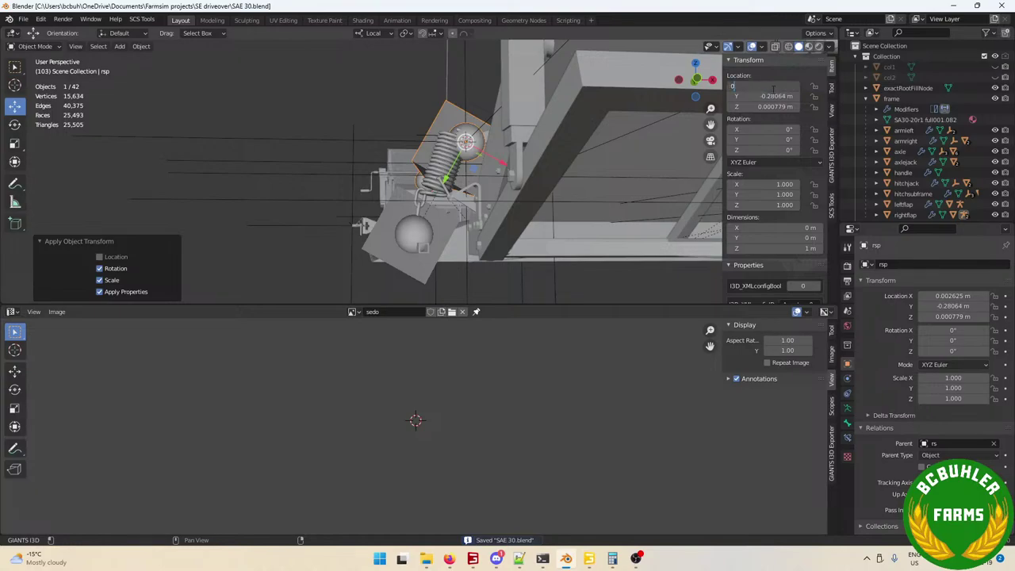
key(Return)
click(760, 107)
text(0)
key(Return)
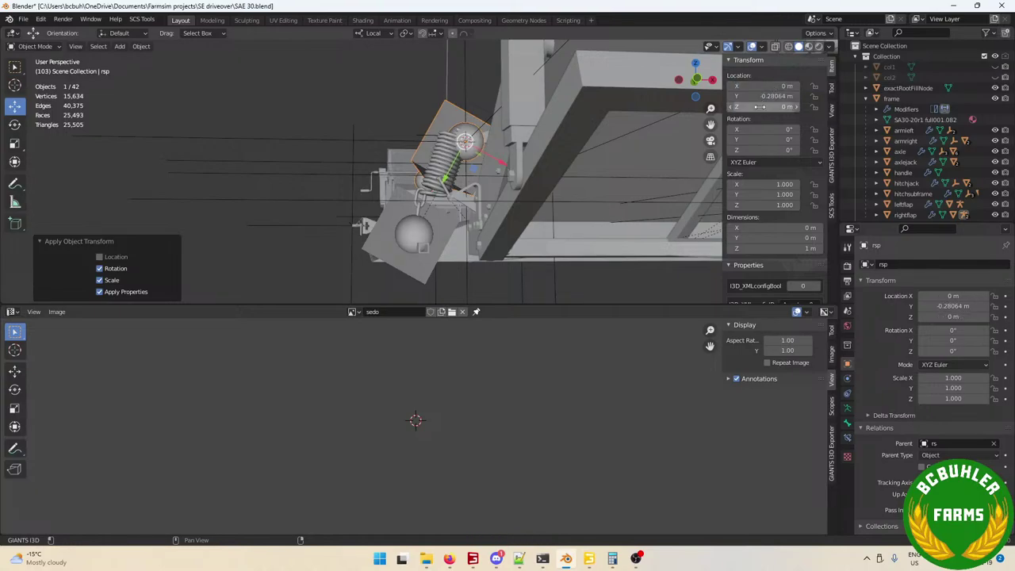
Set the X location of the opposite armature, lsp, to 0 m and save the file
scroll(515, 145, down, 5)
middle_drag(555, 149, 464, 180)
click(515, 184)
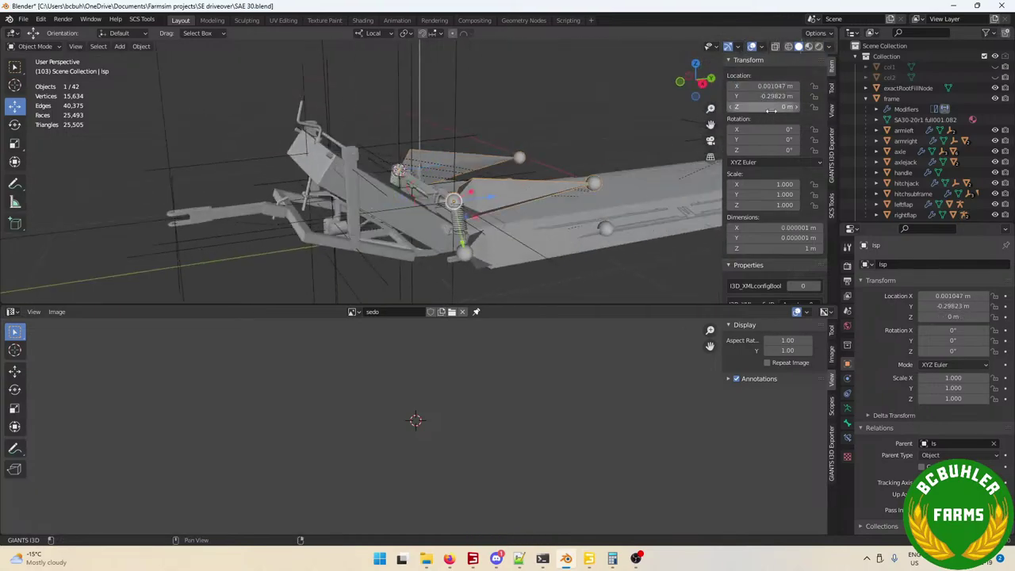
click(769, 85)
text(0)
key(Return)
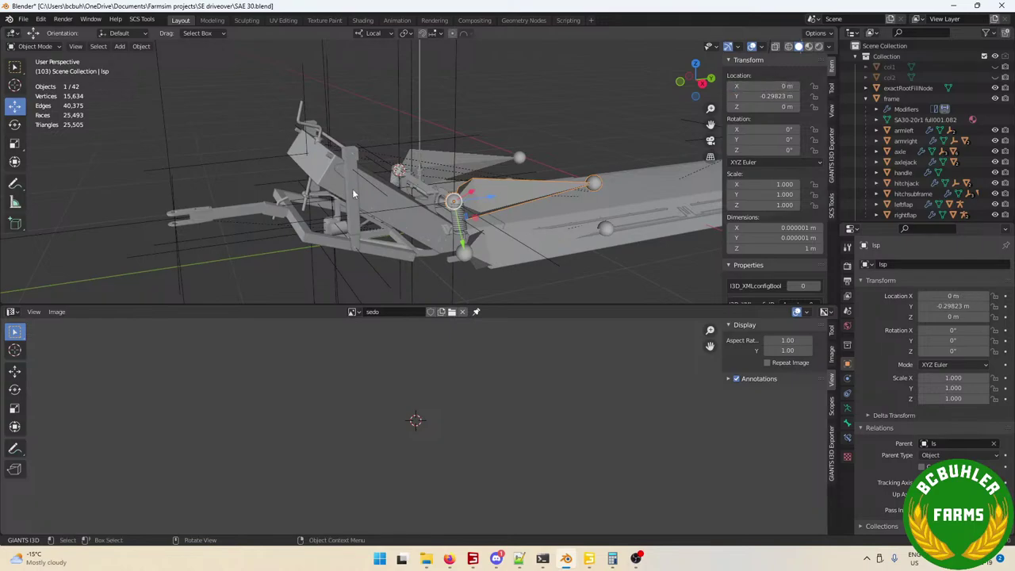
key(ctrl+s)
Join the right and left chain objects into the spring object
middle_drag(379, 182, 478, 190)
scroll(433, 186, up, 2)
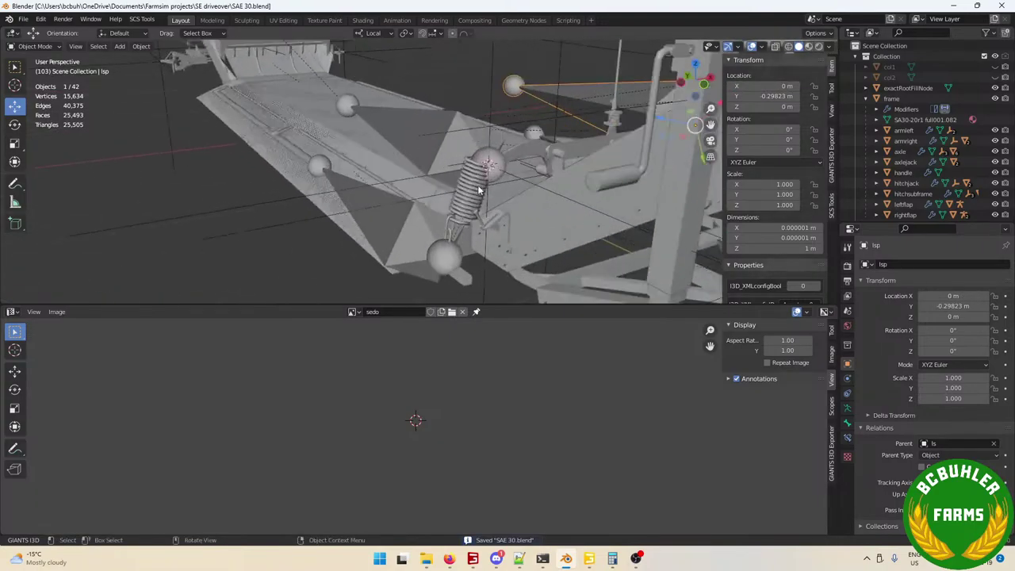
click(450, 224)
click(472, 200)
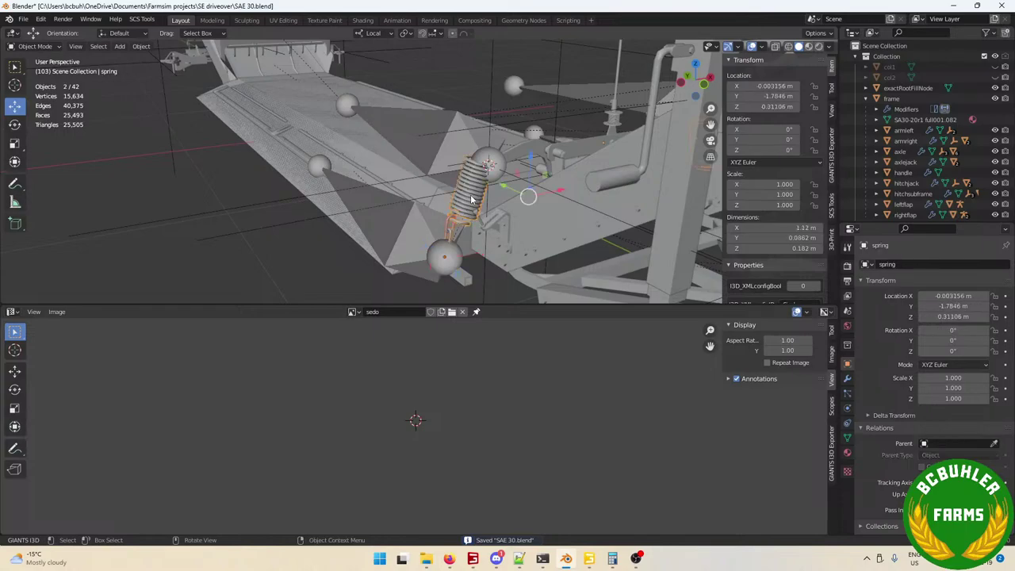
scroll(471, 199, down, 4)
middle_drag(574, 217, 410, 215)
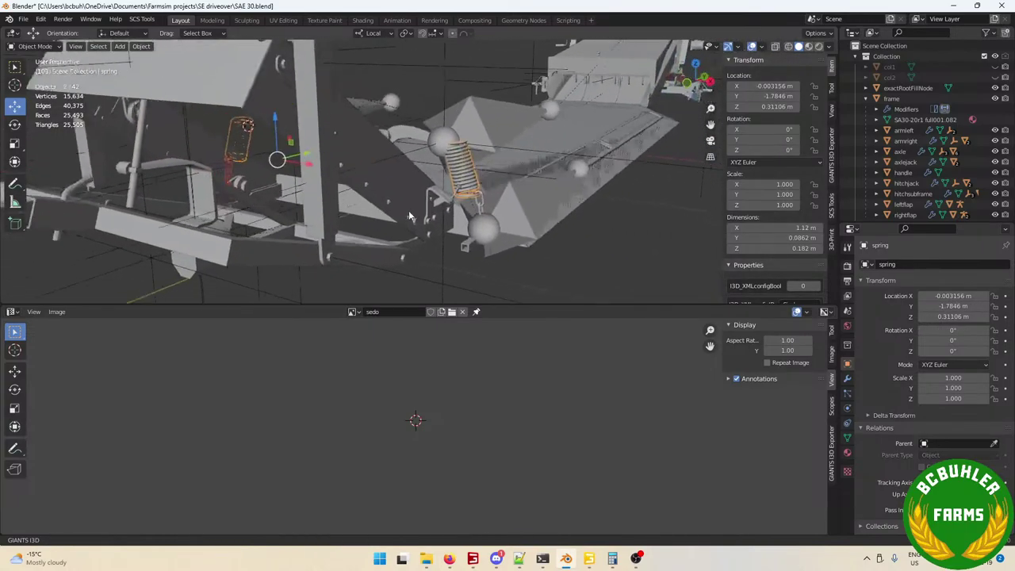
scroll(415, 198, up, 4)
shift+click(548, 241)
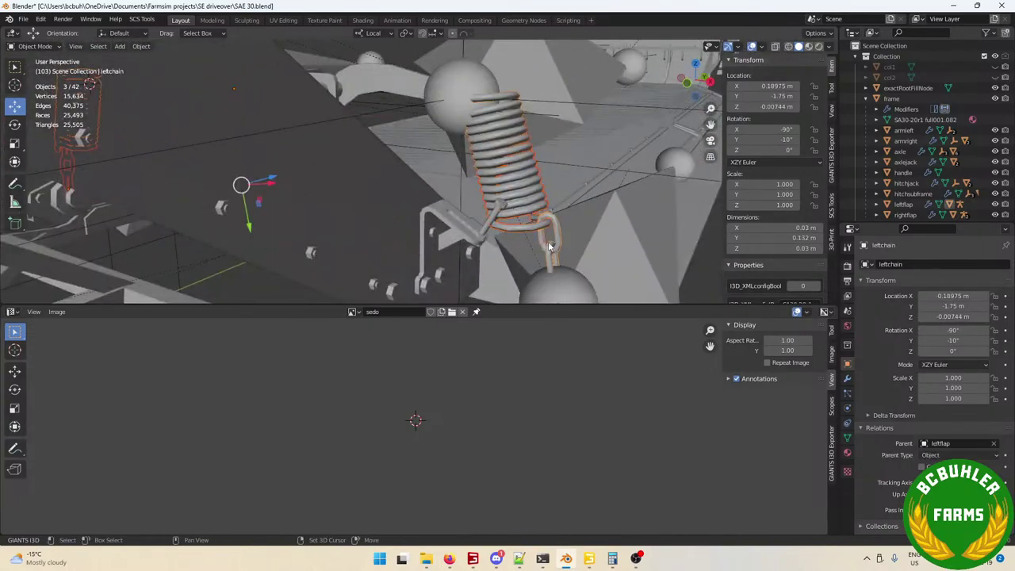
click(524, 183)
Assign the three links of the right chain in the spring mesh to the rsBone vertex group with weight 1
key(Tab)
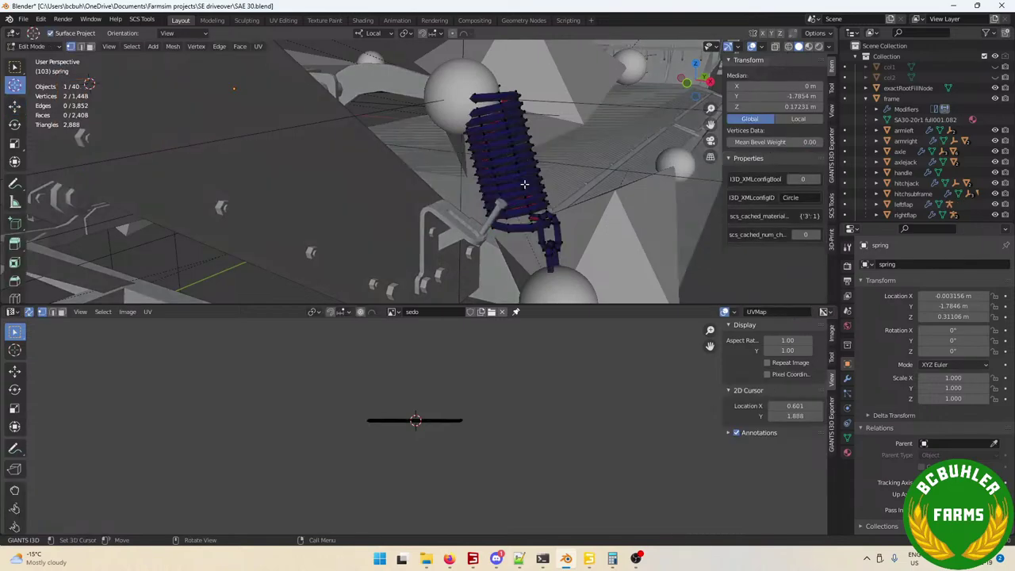
key(shift+z)
middle_drag(172, 188, 267, 140)
scroll(307, 161, up, 4)
key(l)
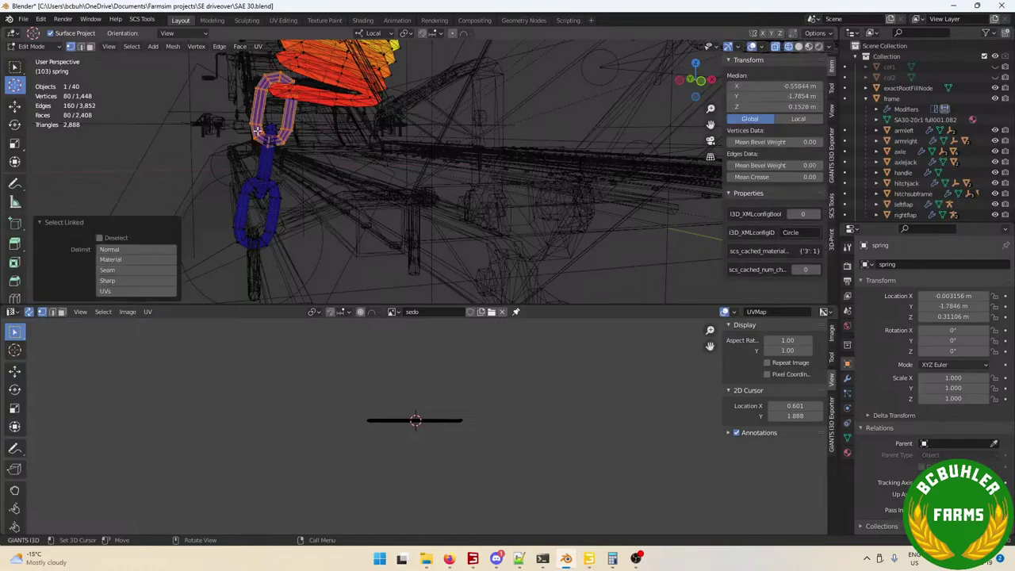
key(l)
key(l)
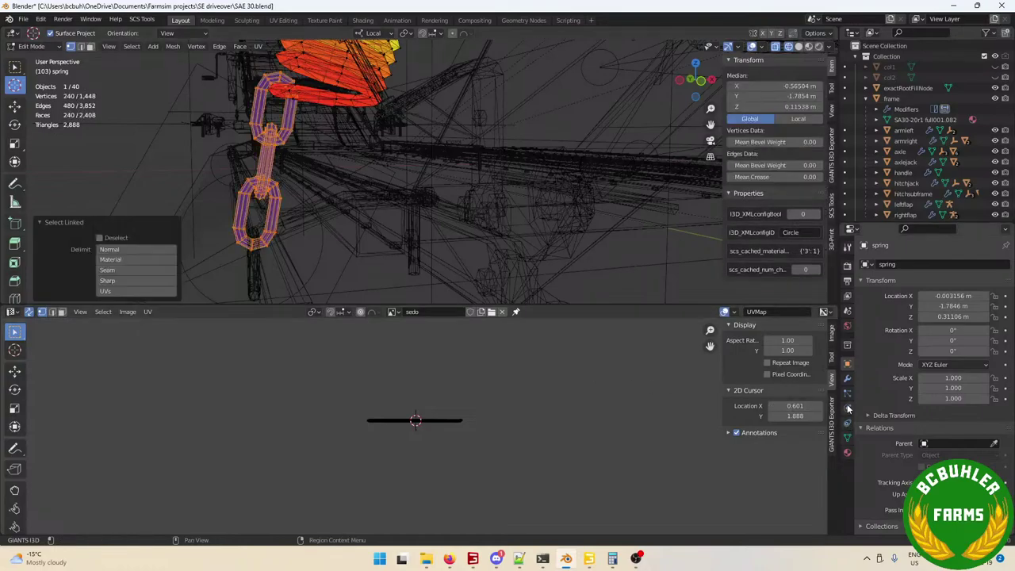
click(847, 438)
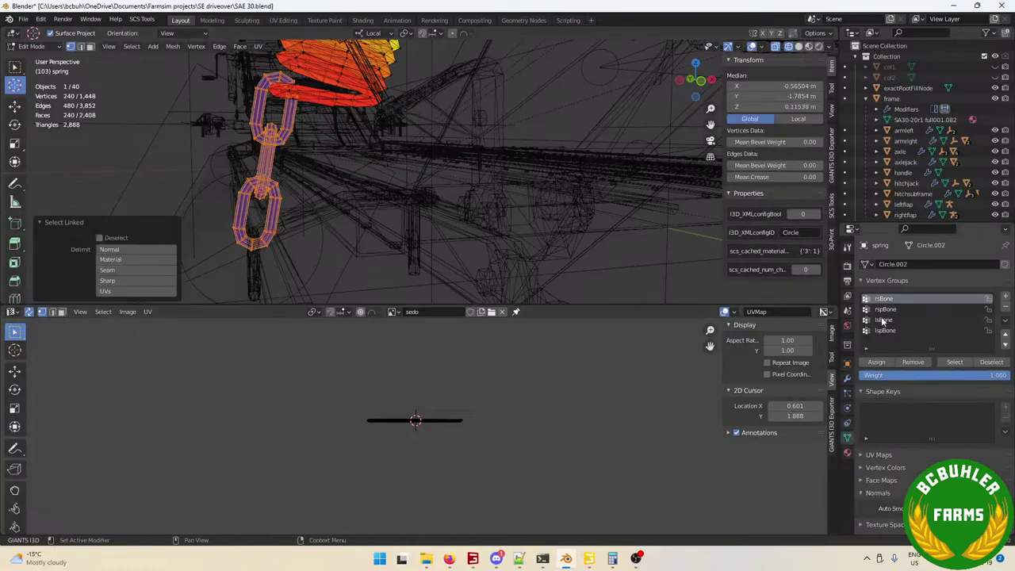
scroll(605, 249, down, 4)
click(876, 362)
Assign the left chain's links to the lsBone vertex group with weight 1, returning to Object Mode and saving the file
scroll(532, 239, down, 3)
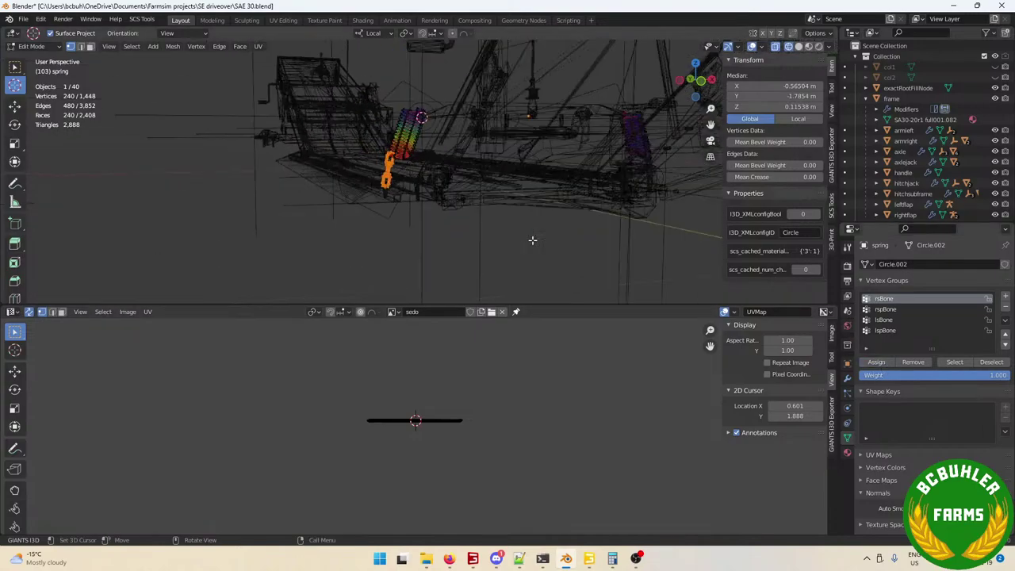
shift+middle_drag(674, 234, 494, 264)
scroll(494, 264, up, 5)
key(alt+a)
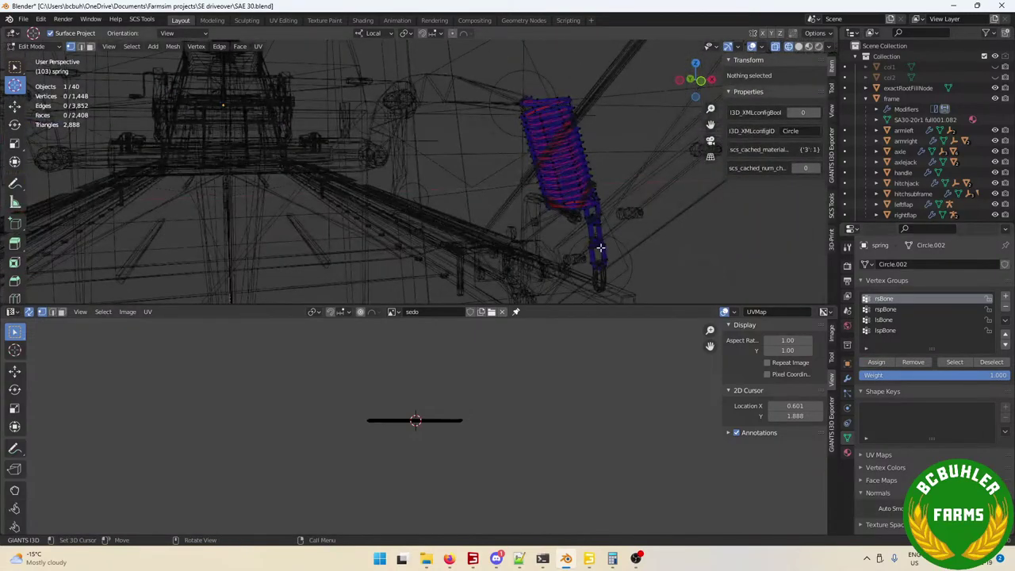
key(l)
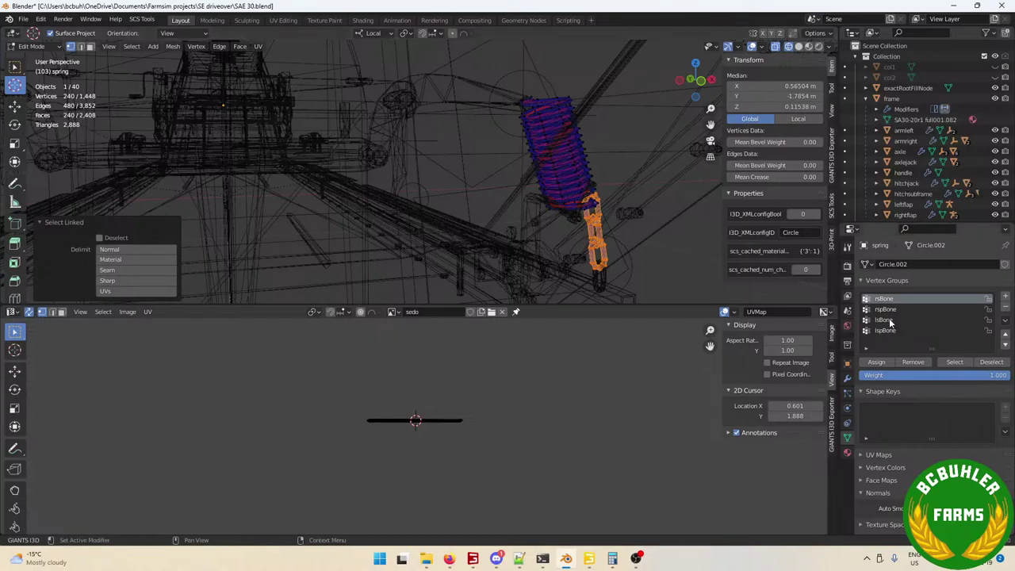
click(889, 320)
click(879, 362)
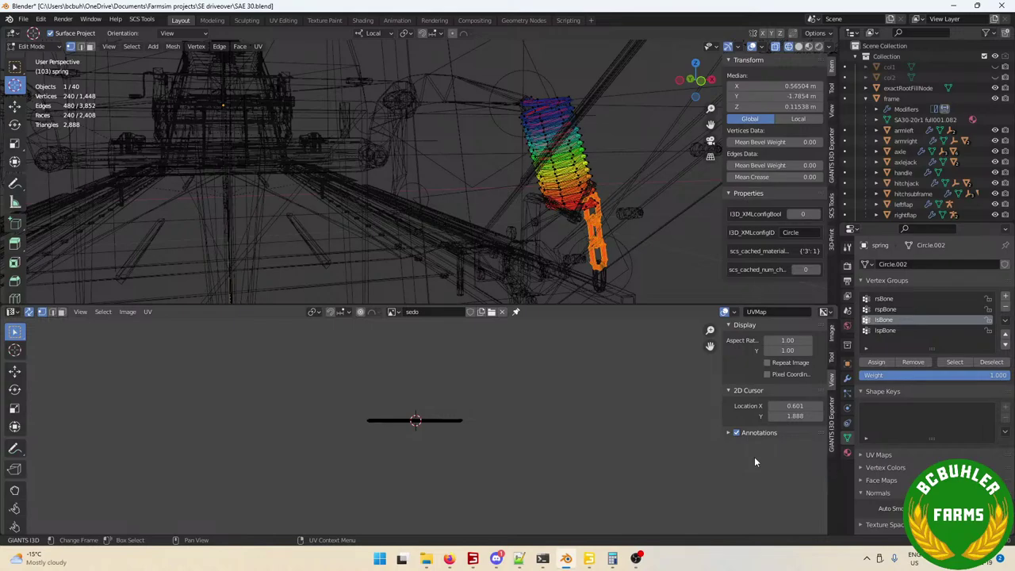
key(ctrl+s)
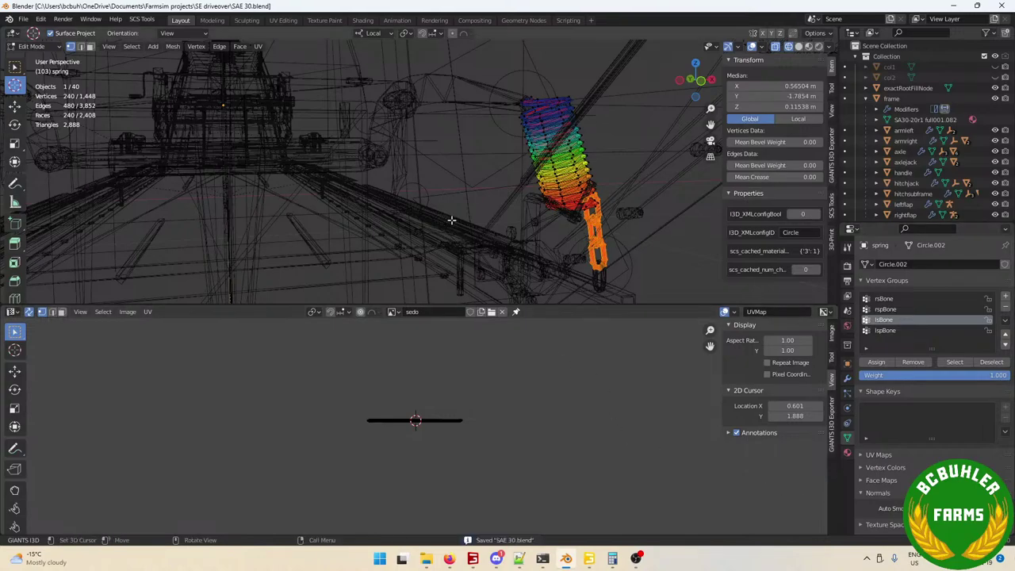
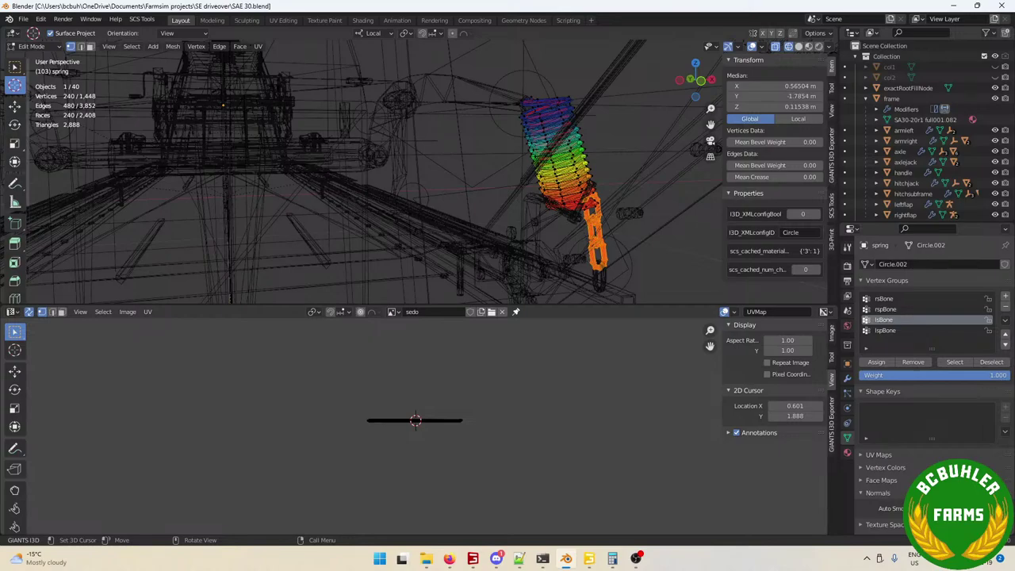
key(Tab)
scroll(532, 198, down, 5)
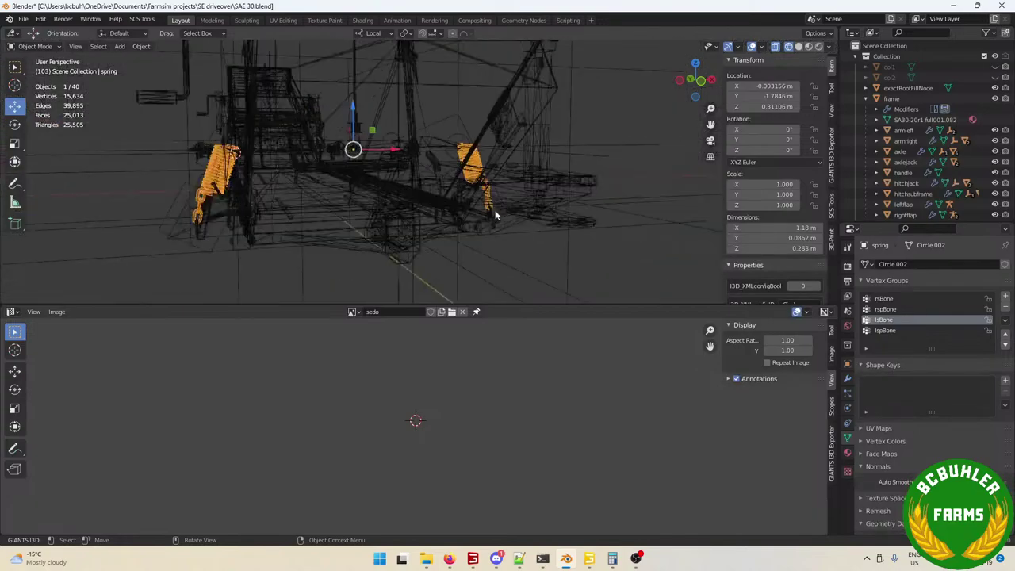
key(ctrl+s)
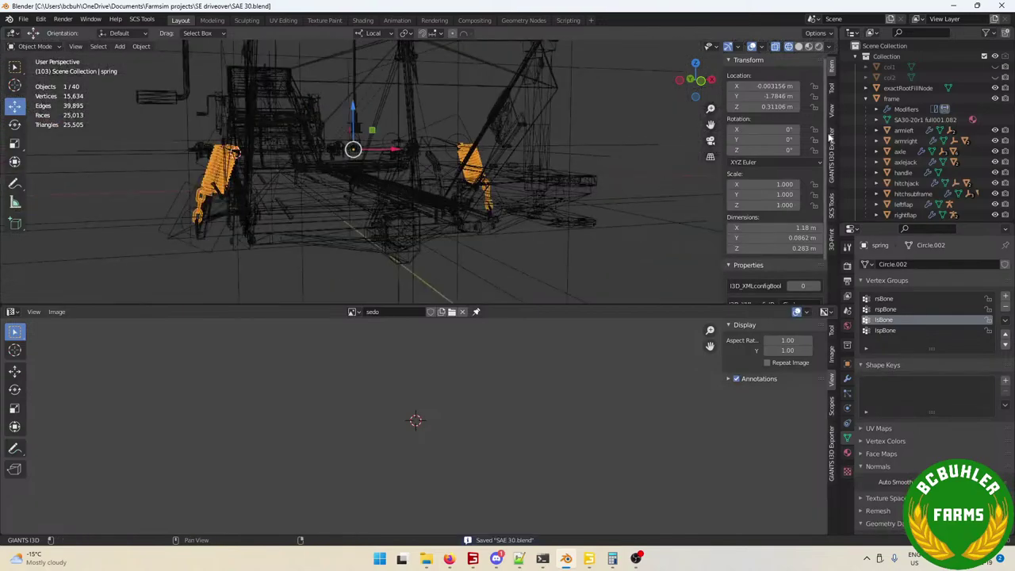
Hide the main collection and show the springs, chains and armatures up close in Material Preview shading
click(997, 57)
middle_drag(685, 127, 400, 176)
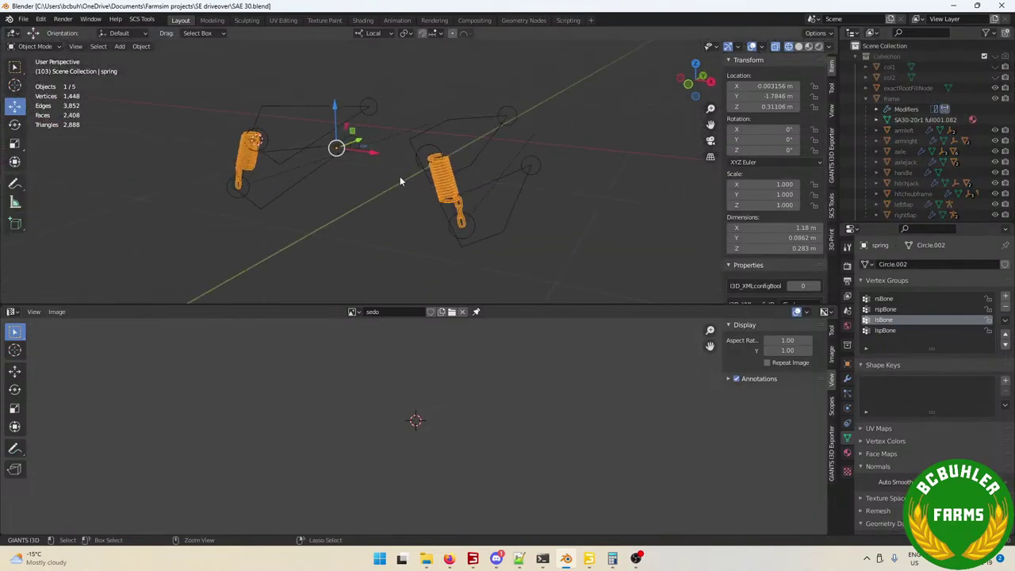
key(z)
click(402, 251)
scroll(354, 175, up, 5)
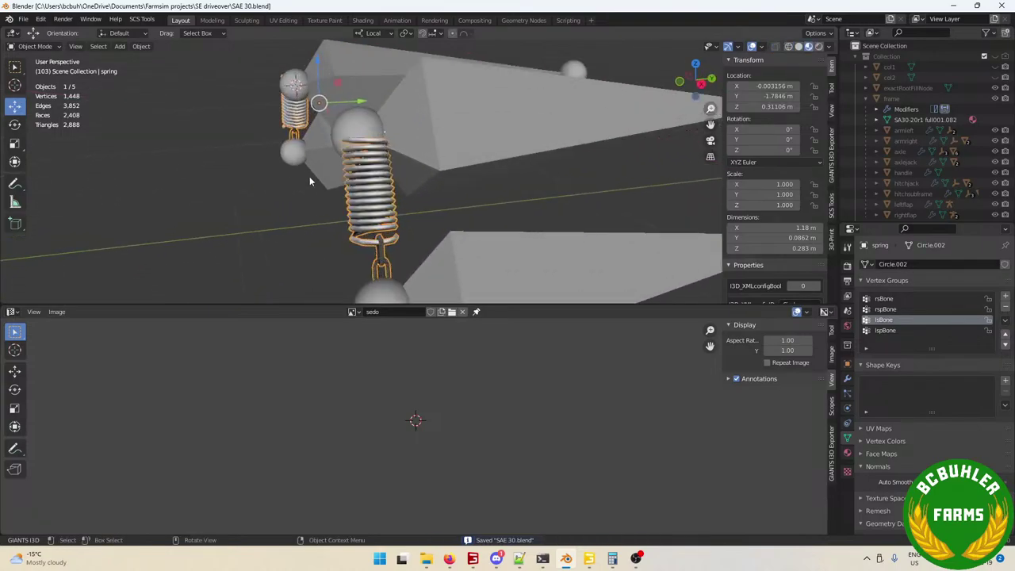
shift+middle_drag(328, 187, 330, 131)
scroll(330, 134, up, 4)
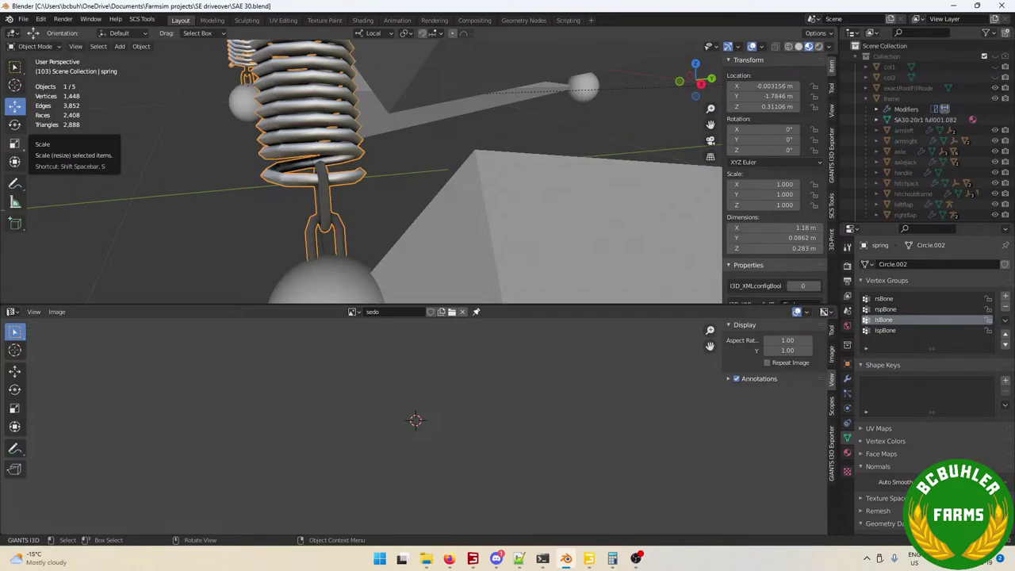
Switch to Firefox to view the ModHub mod list, and move its window out of the way
key(alt+Tab)
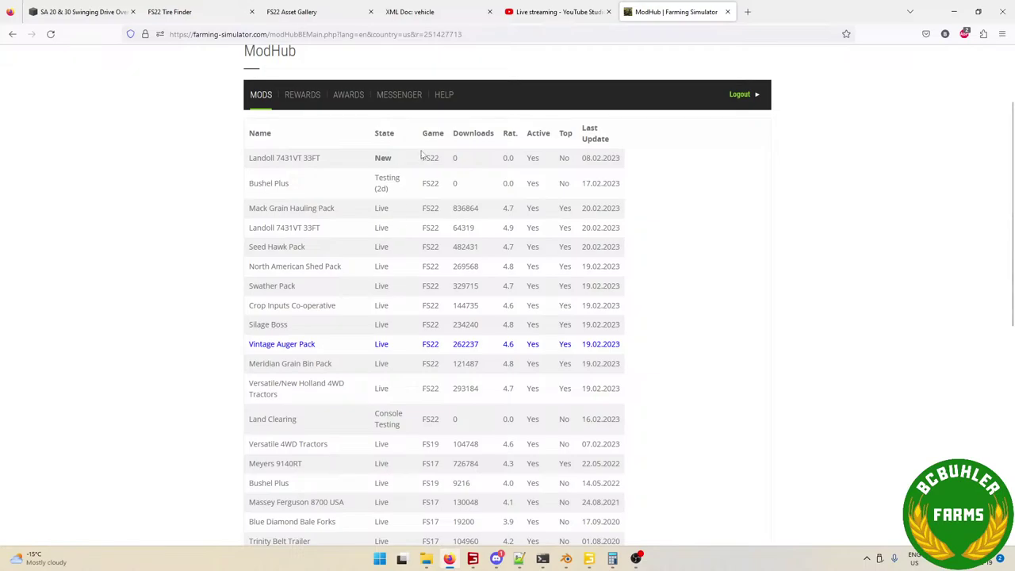
drag(791, 8, 0, 0)
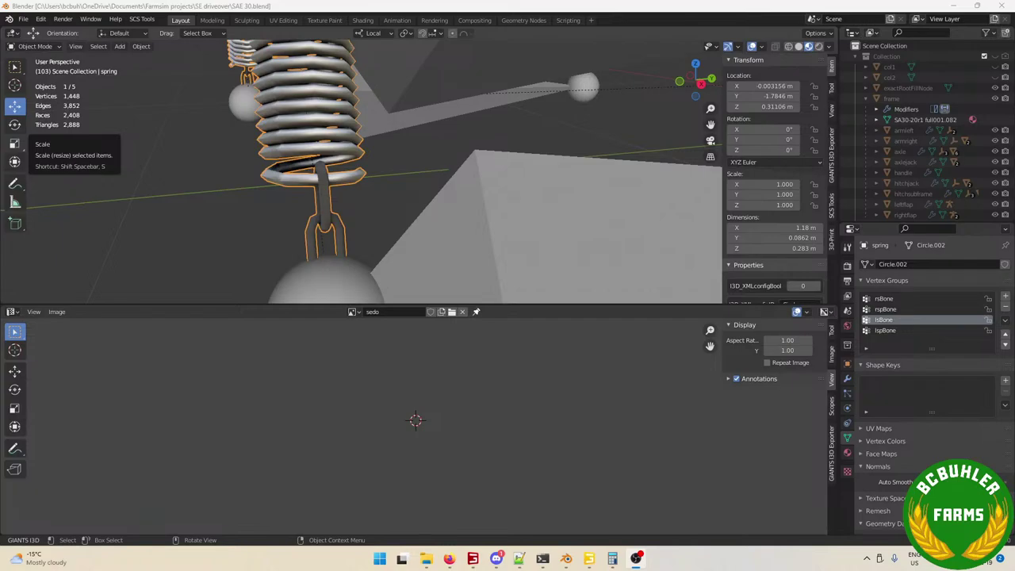
Select the spring mesh together with all four armatures and save the file
scroll(334, 138, down, 5)
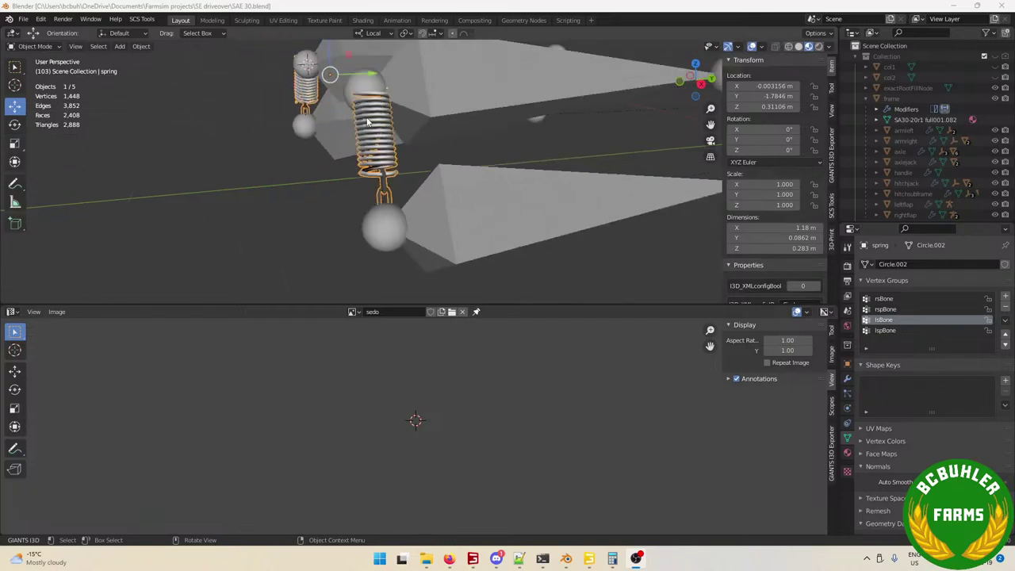
middle_drag(336, 136, 415, 123)
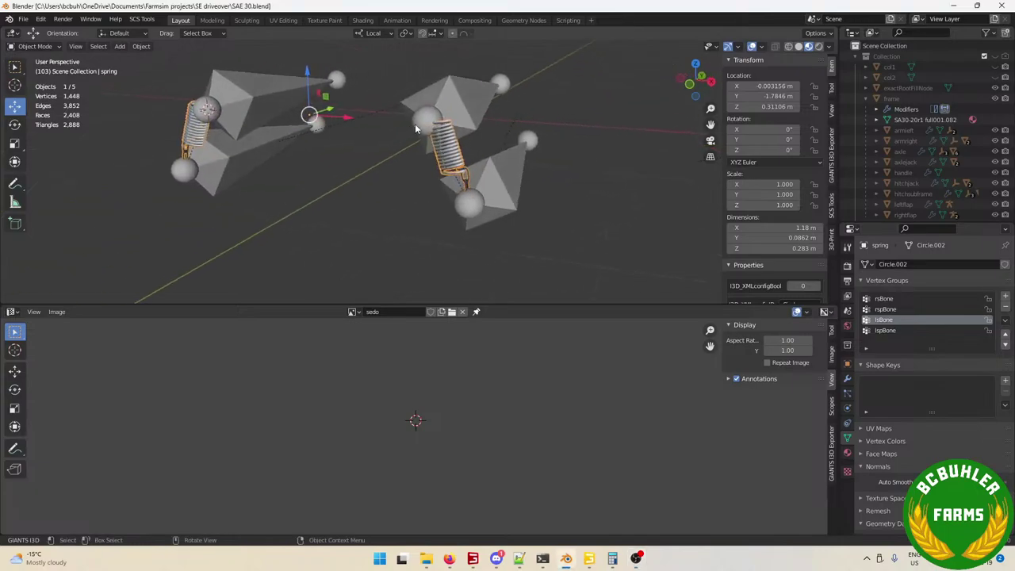
key(a)
key(ctrl+s)
scroll(785, 261, down, 2)
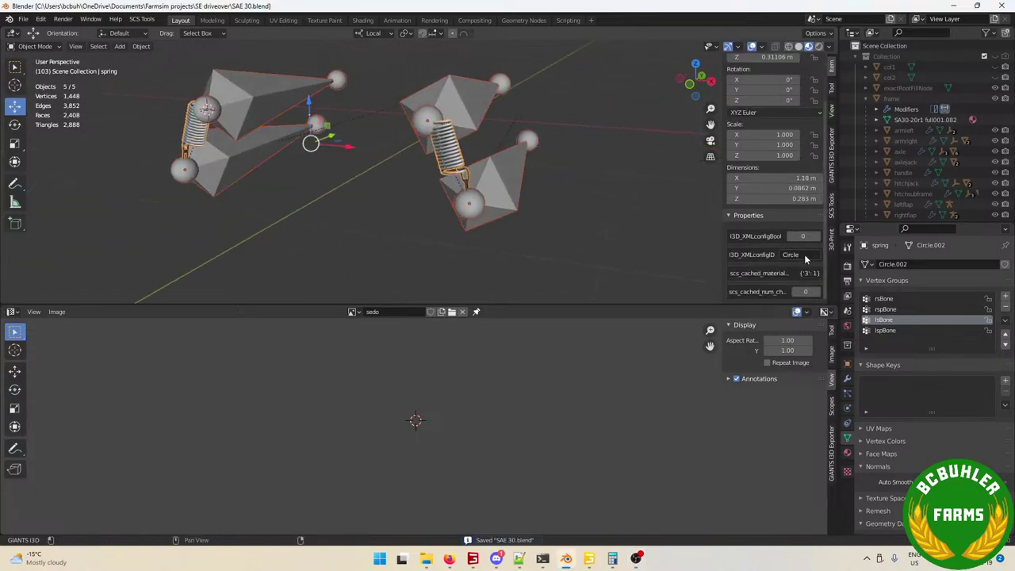
click(832, 170)
scroll(797, 218, down, 5)
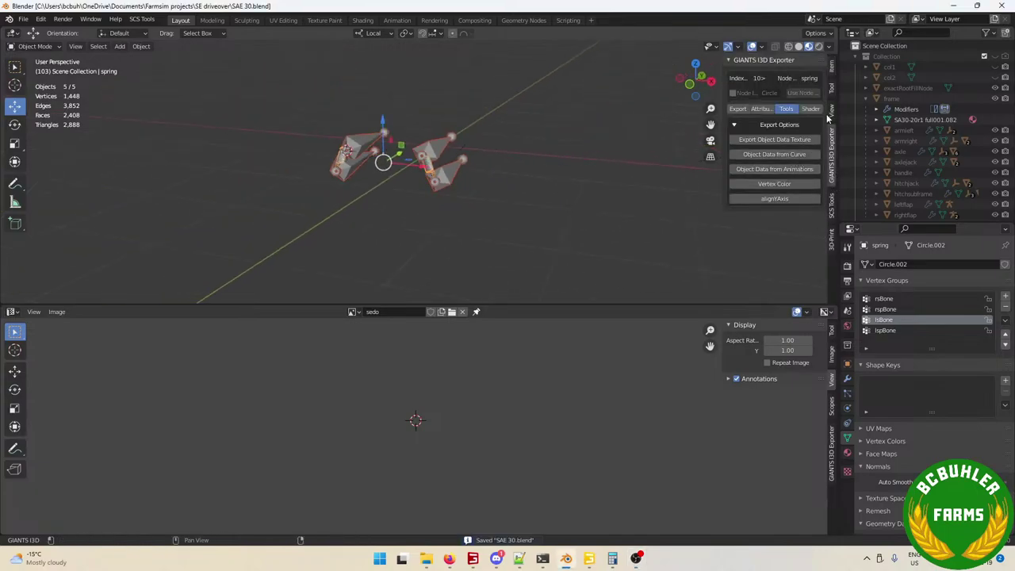
click(832, 66)
scroll(801, 157, down, 2)
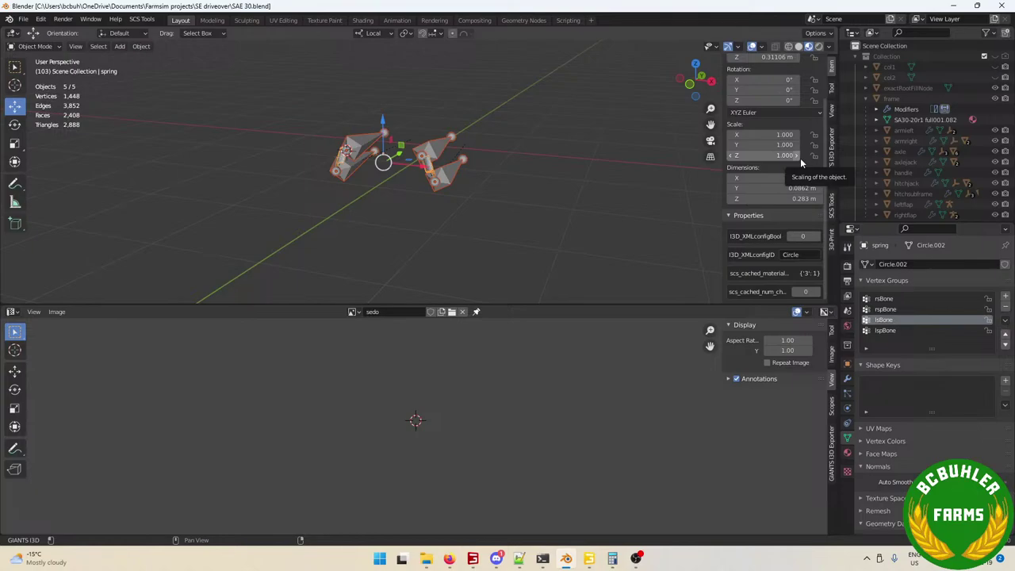
Export the selected spring mesh and armatures with the GIANTS I3D Exporter using the Blender filename, and save the blend file
click(832, 159)
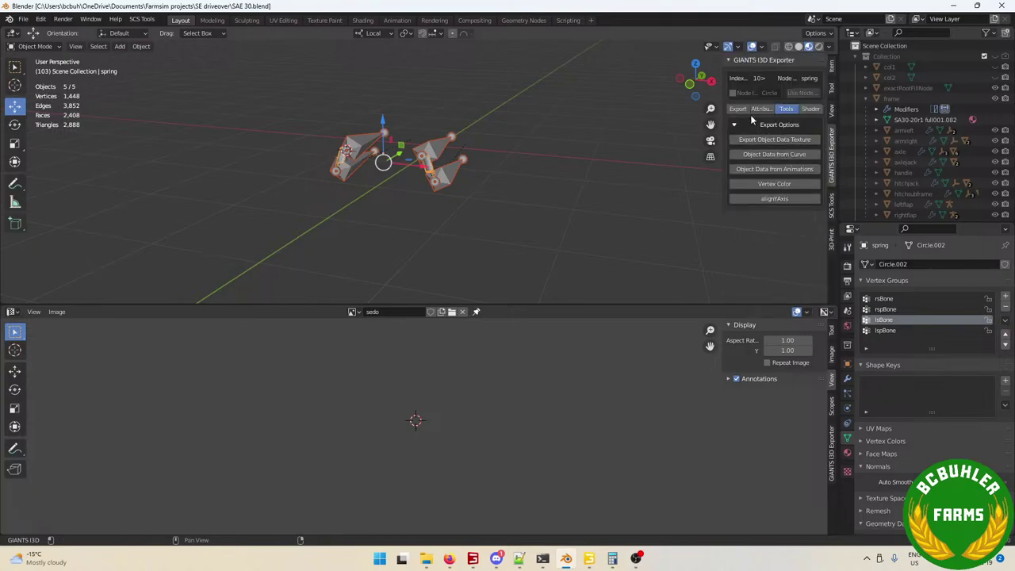
click(738, 109)
scroll(789, 226, down, 4)
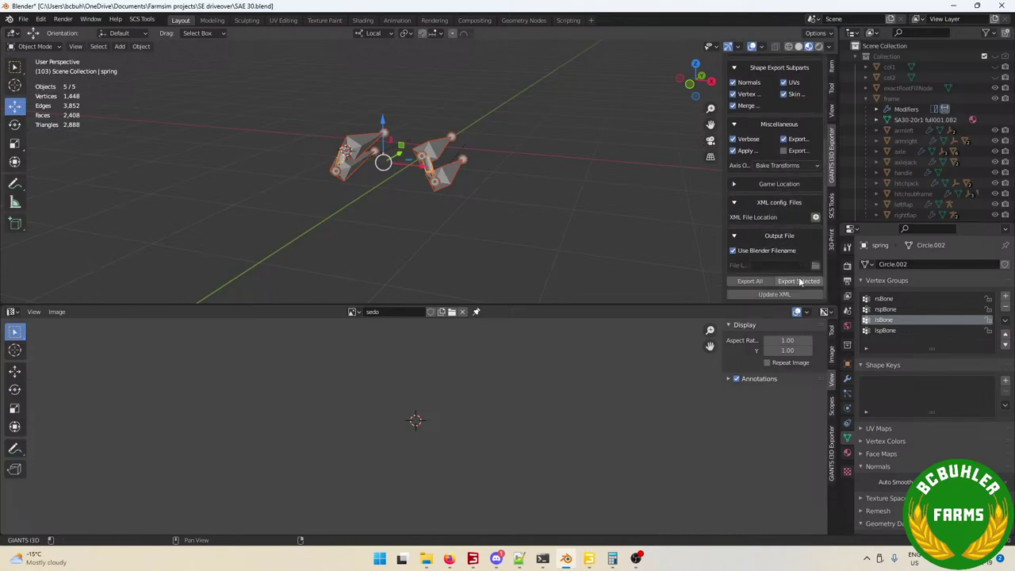
click(800, 282)
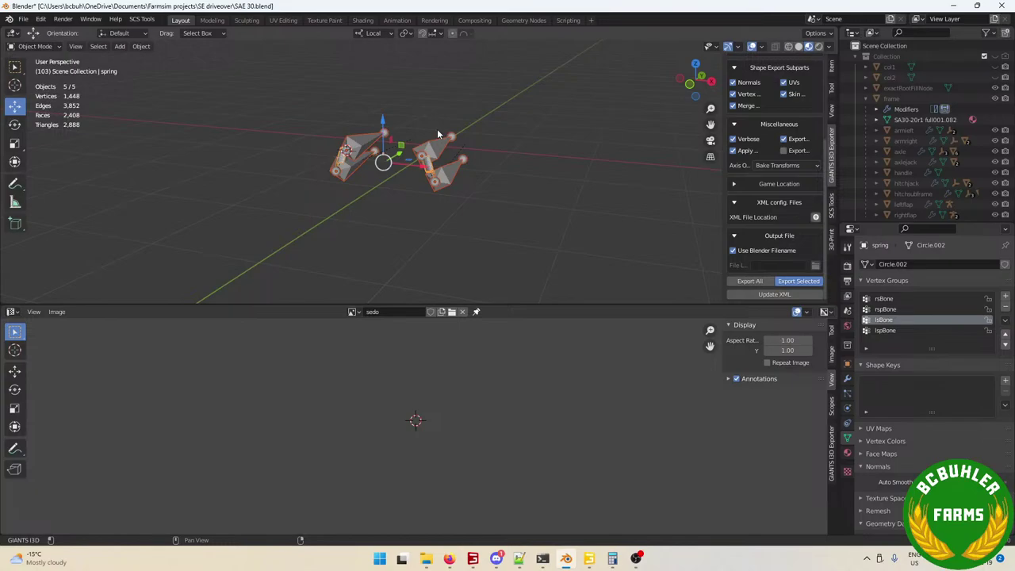
key(ctrl+s)
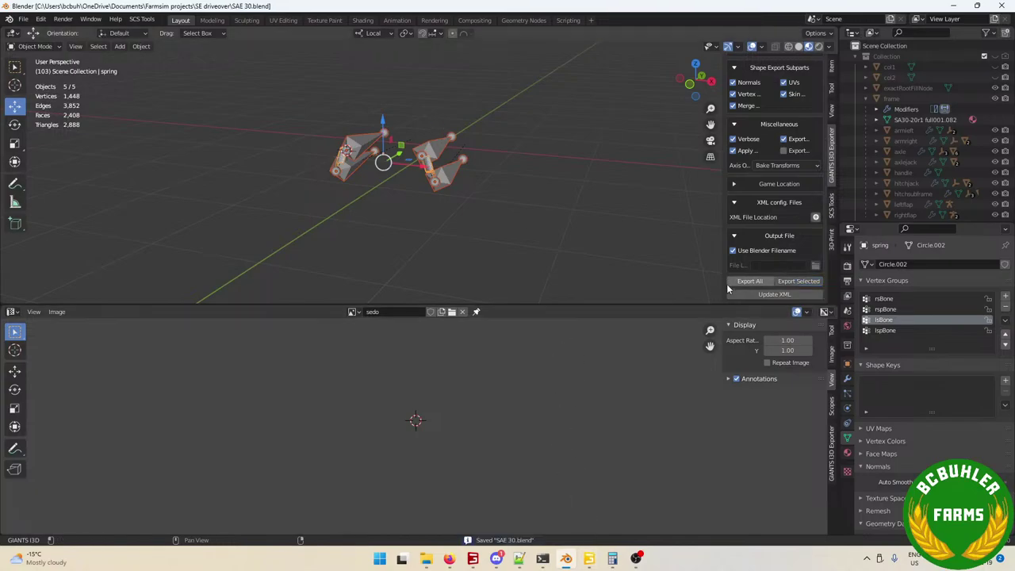
click(789, 282)
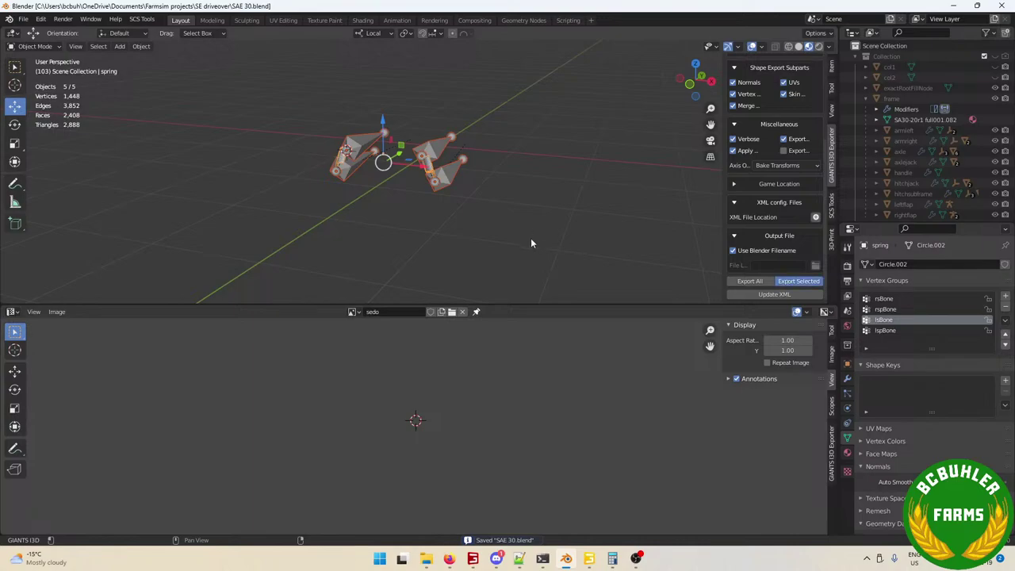
Switch to GIANTS Editor and import the SAE 30 i3d file into the sedo30.i3d scene
click(589, 558)
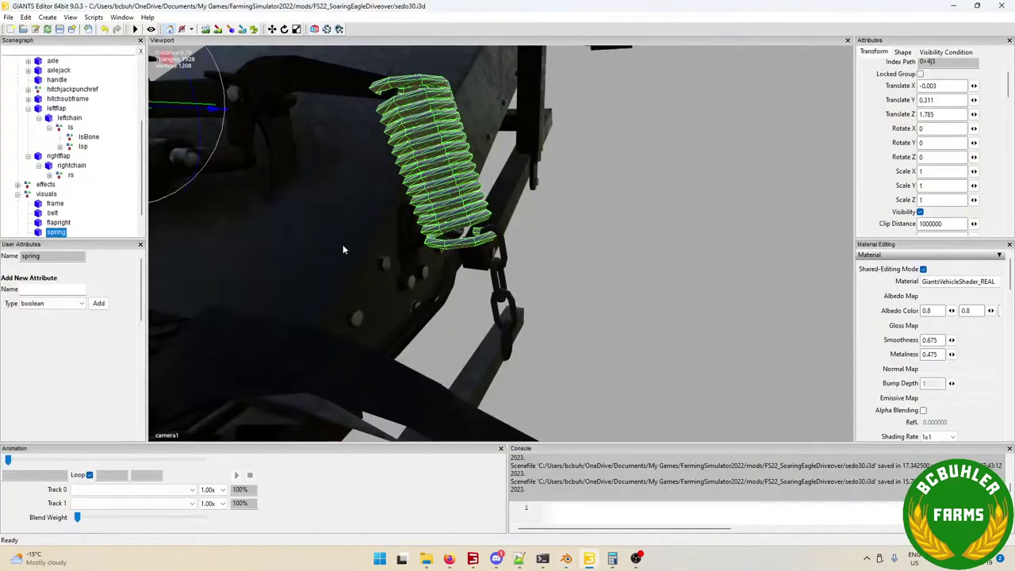
click(8, 17)
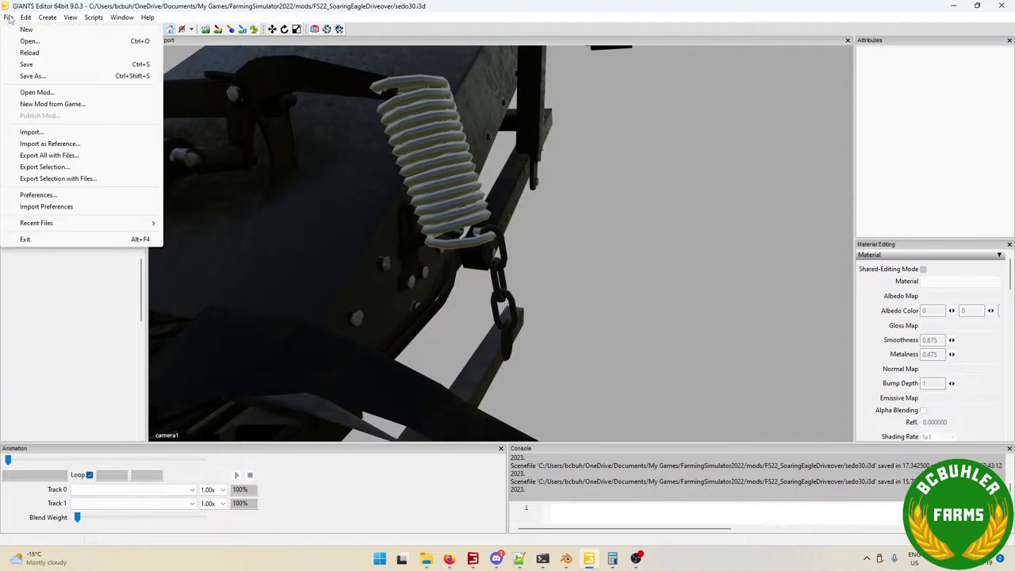
click(44, 134)
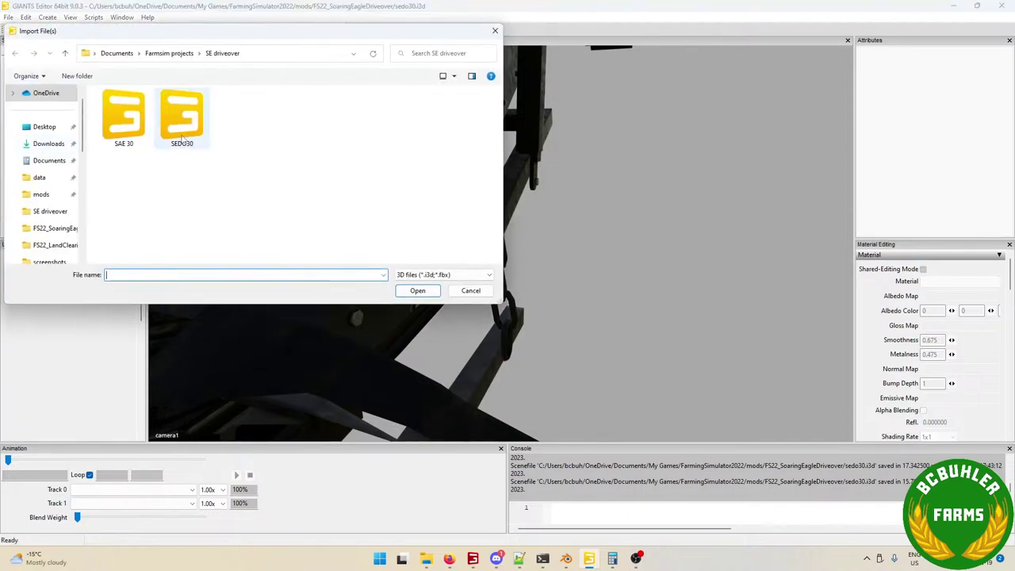
double_click(123, 127)
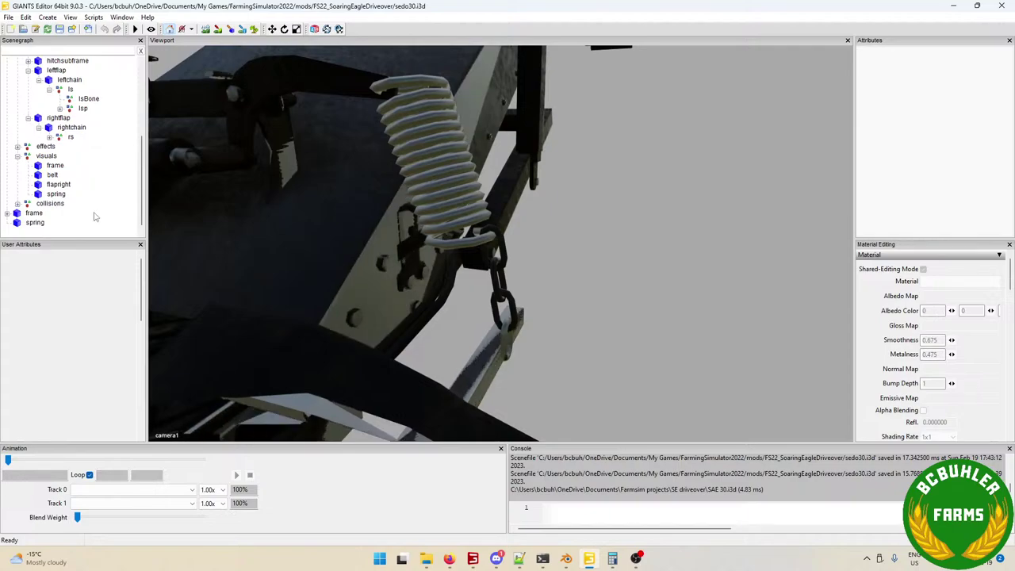
Move the imported spring shape into the visuals group and delete the old spring there
click(34, 223)
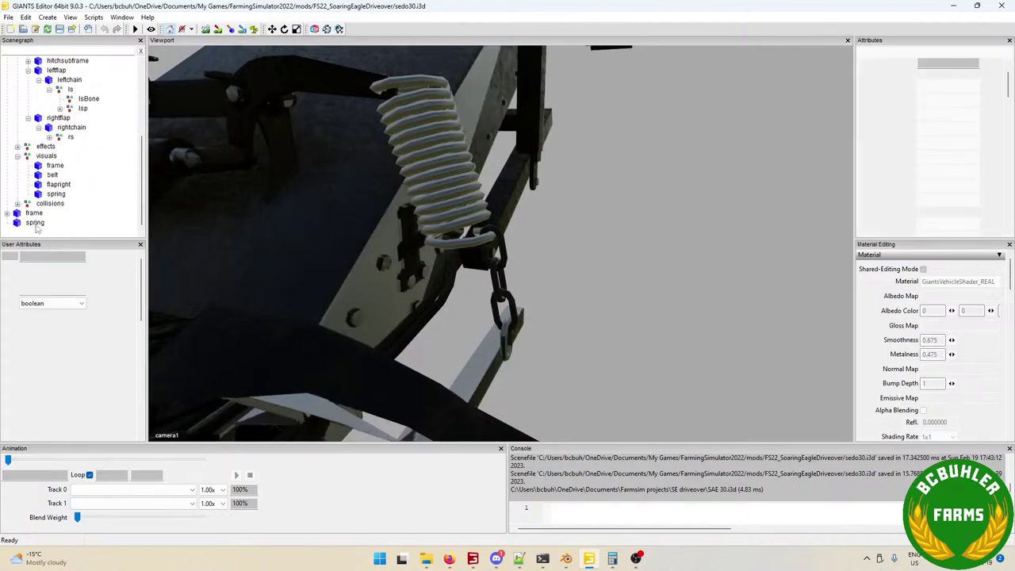
key(ctrl+x)
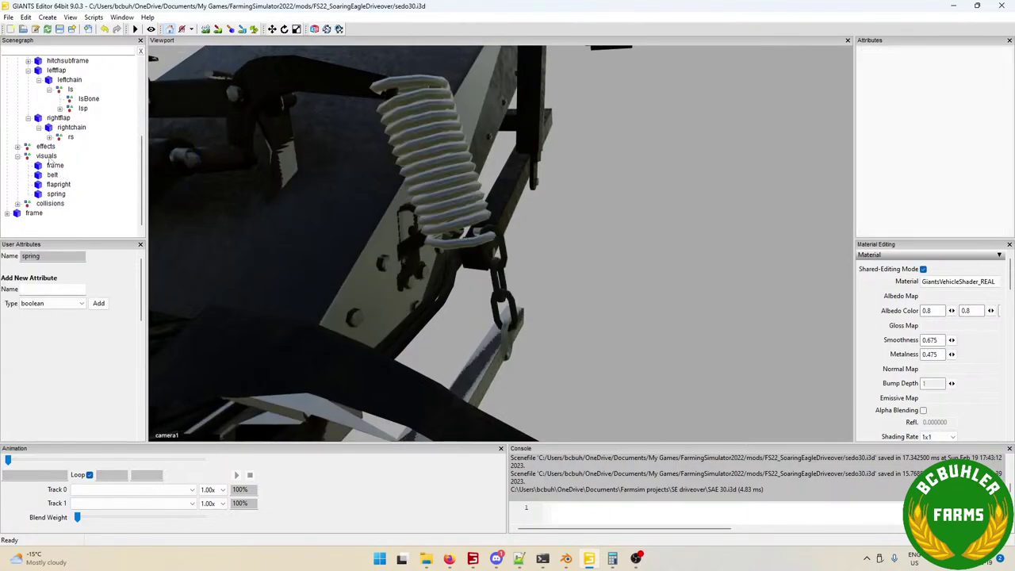
click(48, 156)
key(ctrl+v)
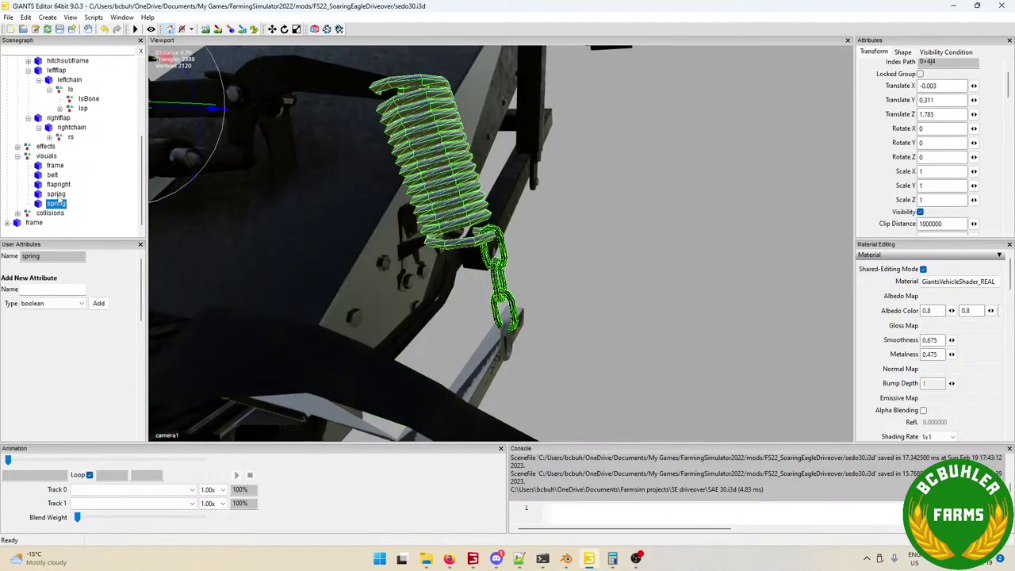
click(58, 196)
click(56, 202)
key(Delete)
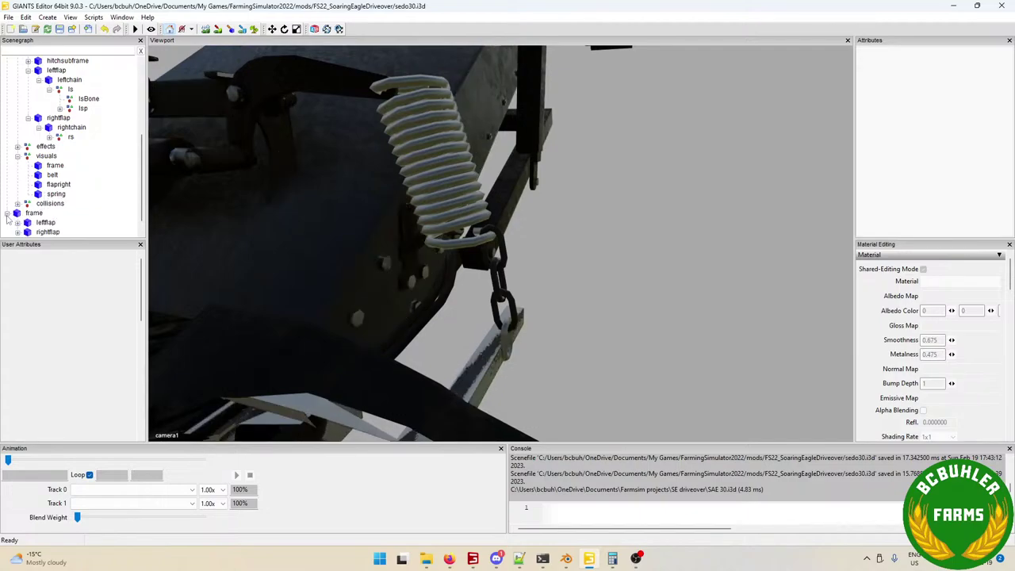
Move the ls node from the imported frame's leftflap into the original leftflap
click(7, 212)
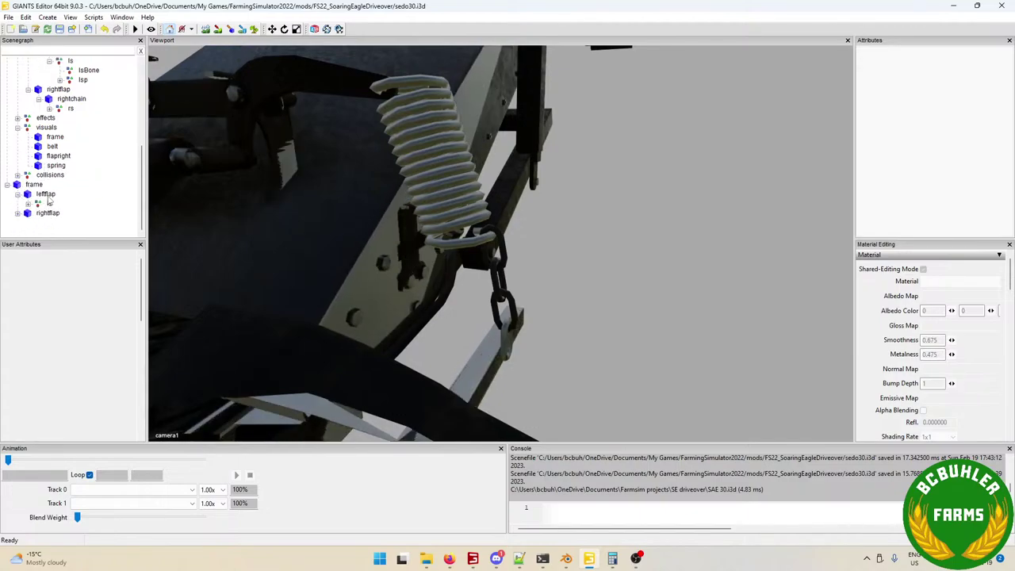
click(49, 204)
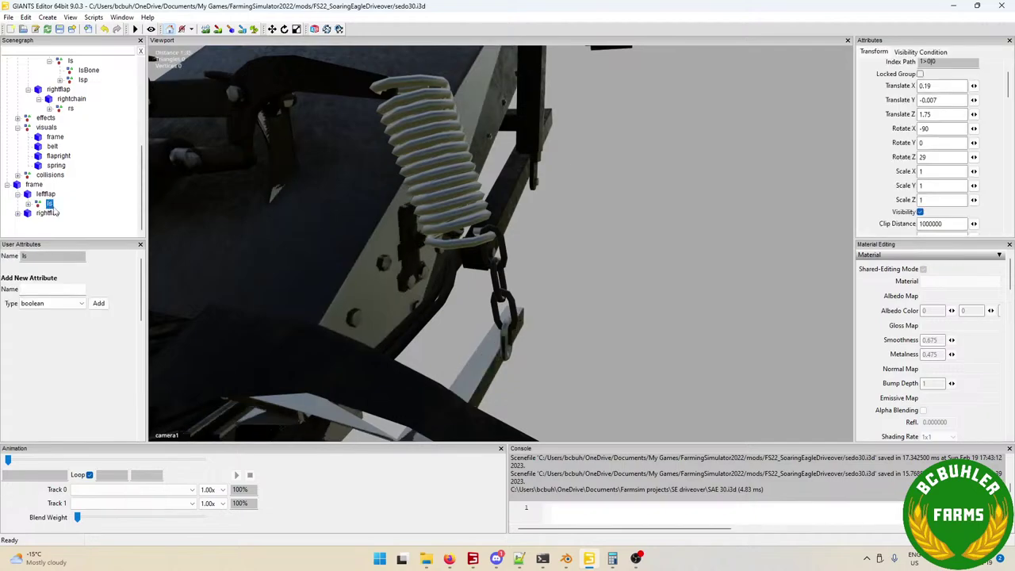
key(ctrl+x)
scroll(84, 122, up, 2)
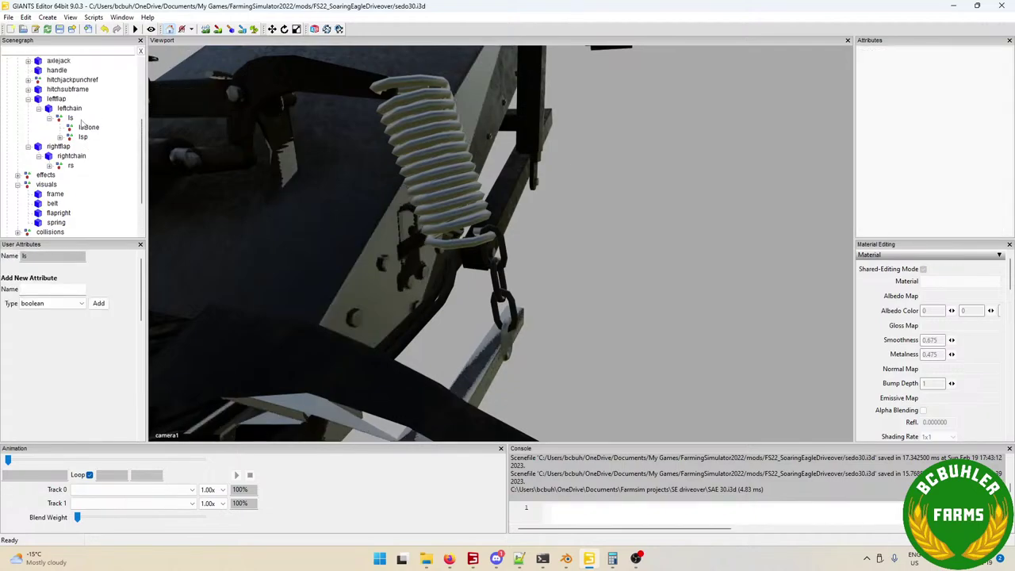
click(57, 99)
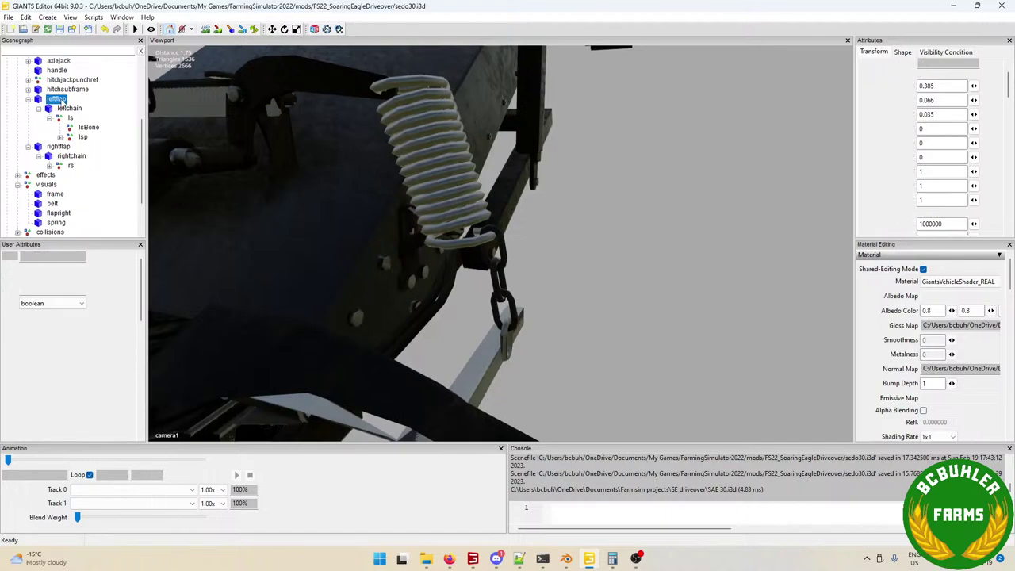
key(ctrl+v)
Move the rs node from the imported frame's rightflap into the original rightflap
scroll(72, 147, down, 2)
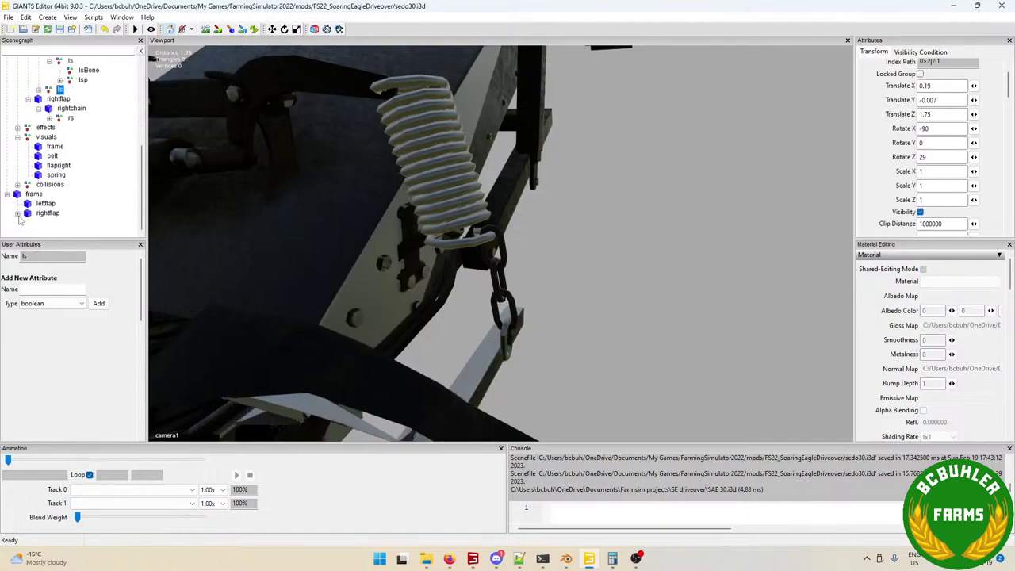
click(18, 213)
click(49, 222)
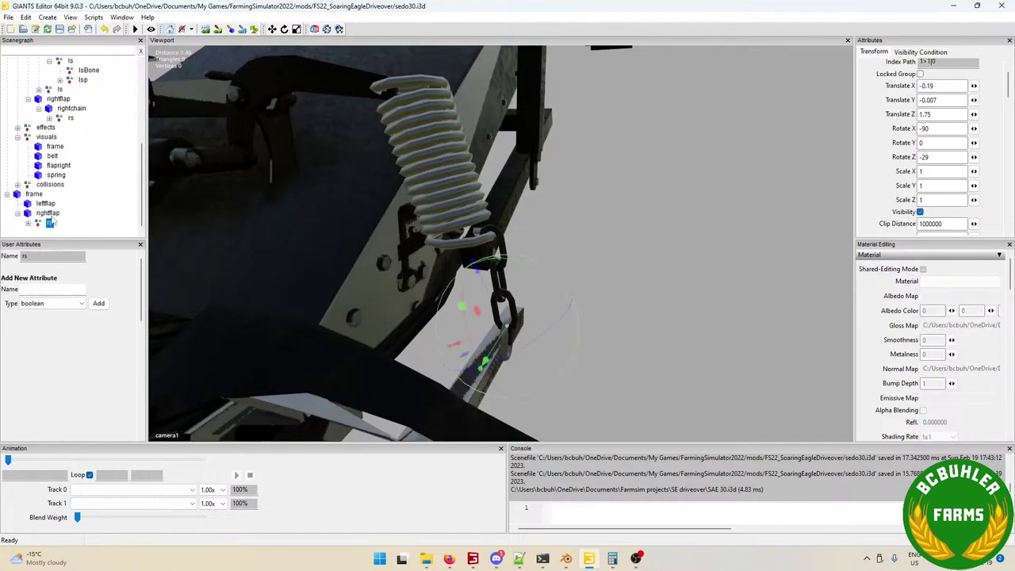
key(ctrl+x)
scroll(75, 182, up, 3)
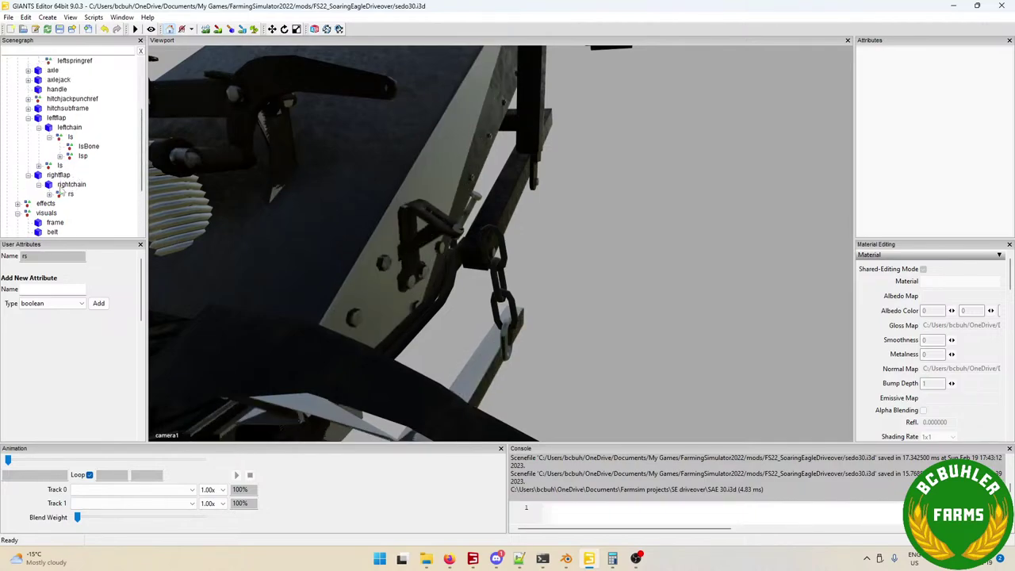
click(57, 174)
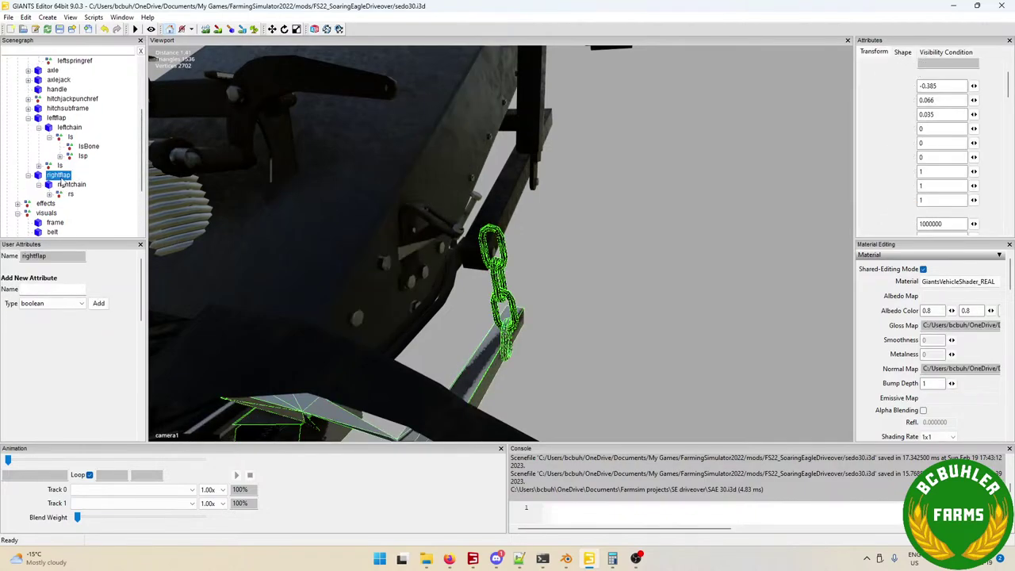
Delete the old leftchain and rightchain shapes, including their child nodes, from the two flaps
click(69, 130)
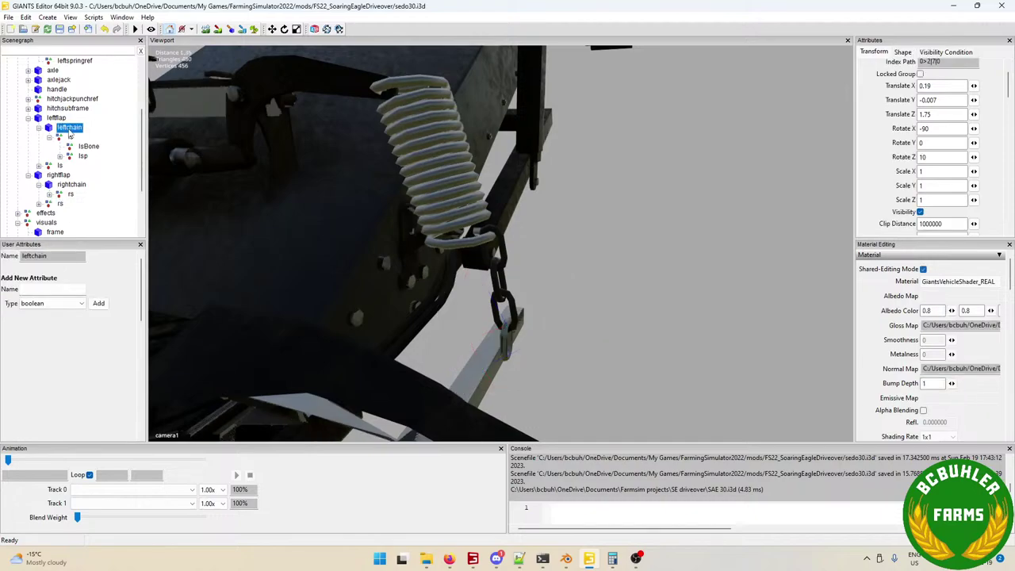
key(Delete)
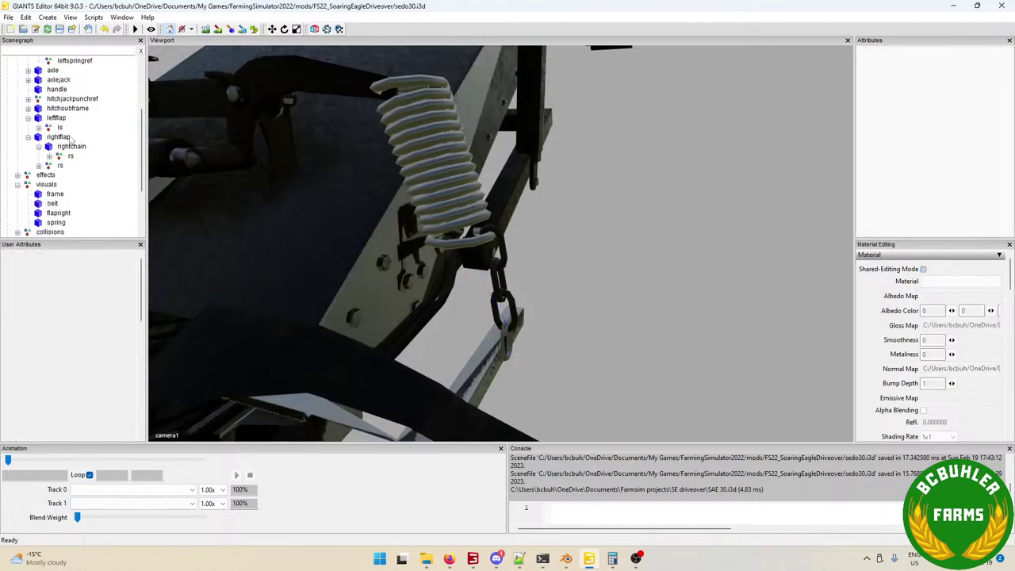
click(68, 150)
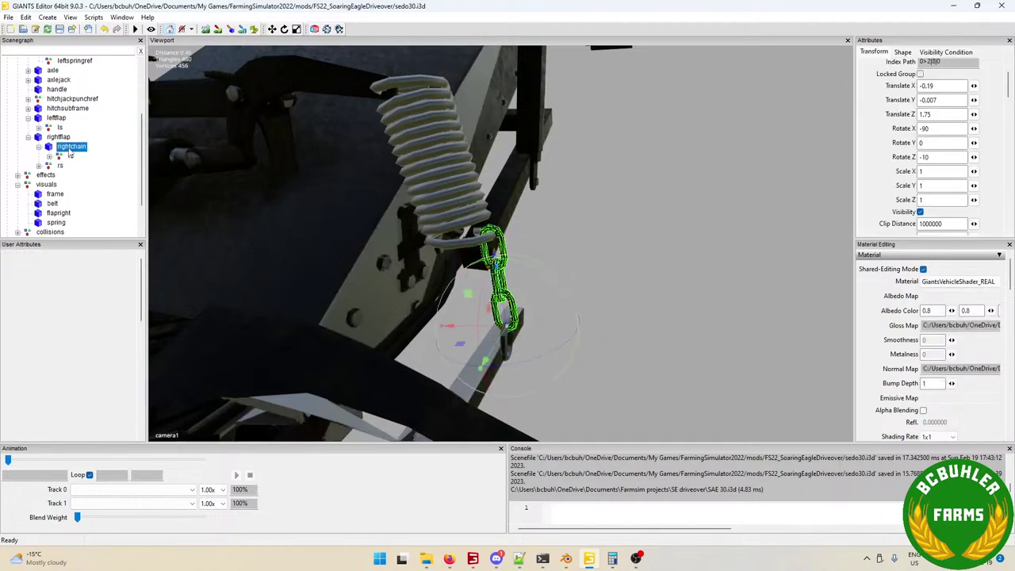
key(Delete)
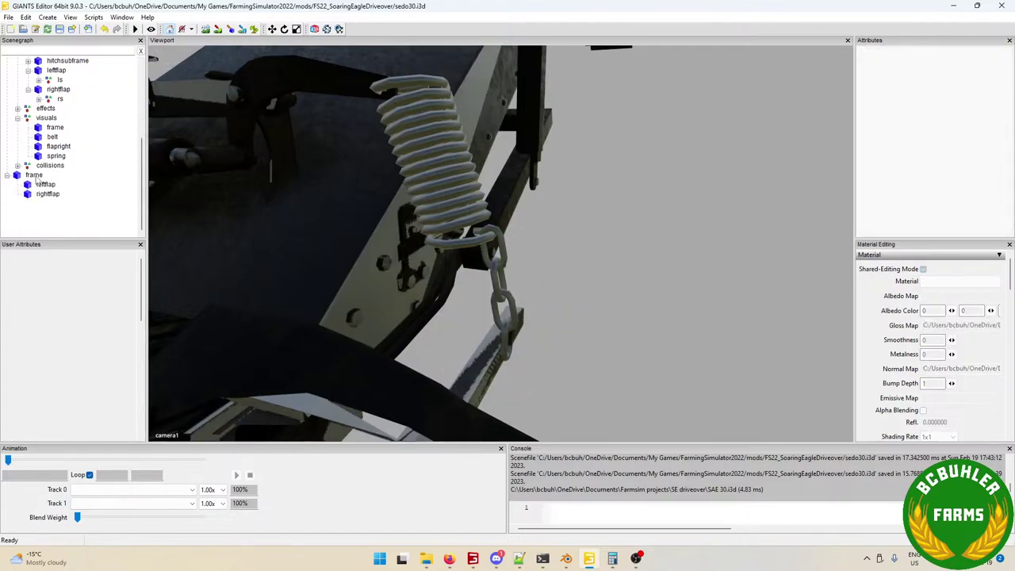
Delete the leftover imported frame with its flaps and save the sedo30.i3d scene
click(33, 194)
key(Delete)
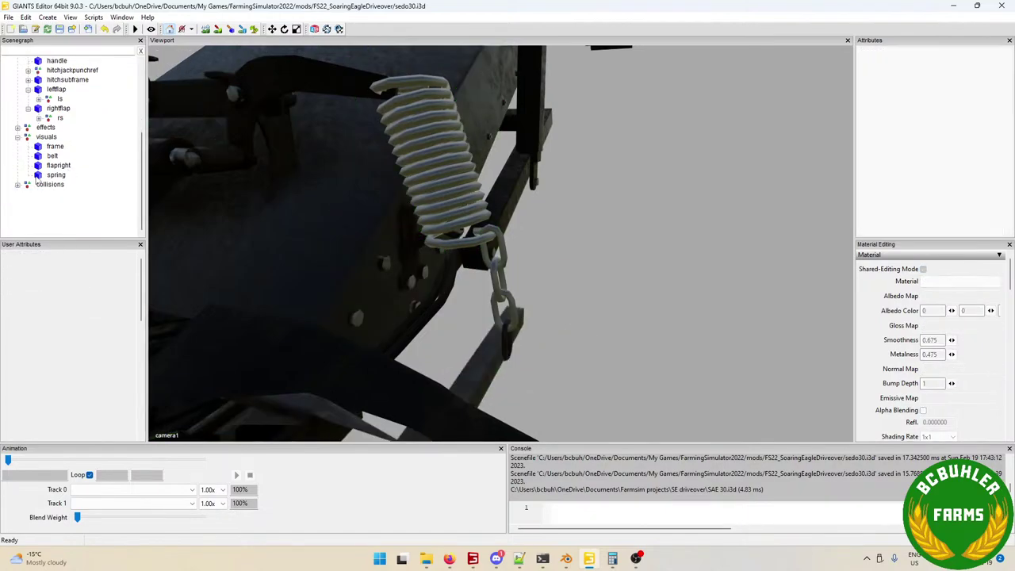
key(ctrl+s)
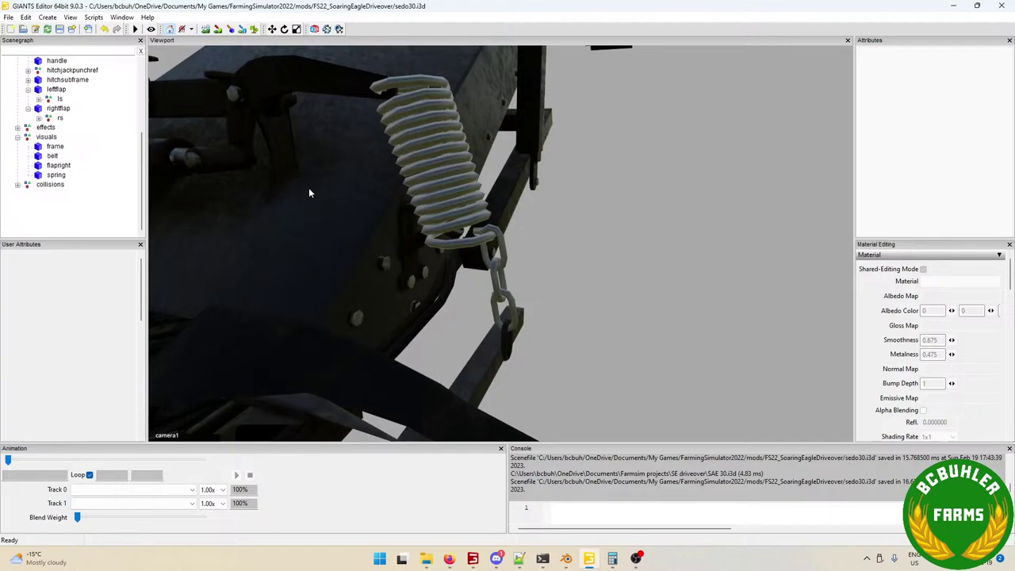
Switch to sedo30.xml in Notepad++, maximize it, and delete the leftchain line from the i3dMappings
click(521, 558)
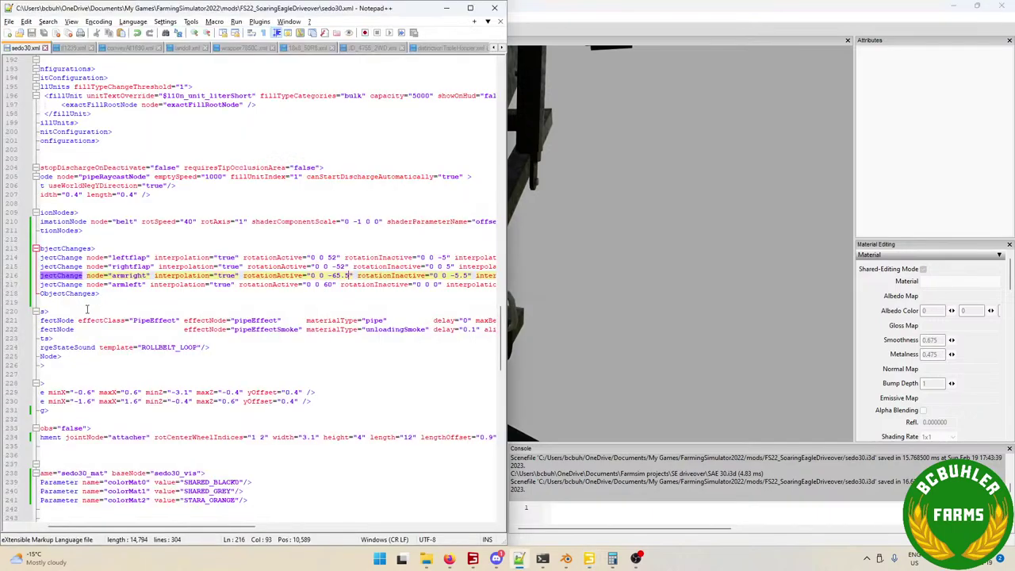
click(470, 7)
scroll(240, 270, down, 17)
scroll(198, 444, left, 2)
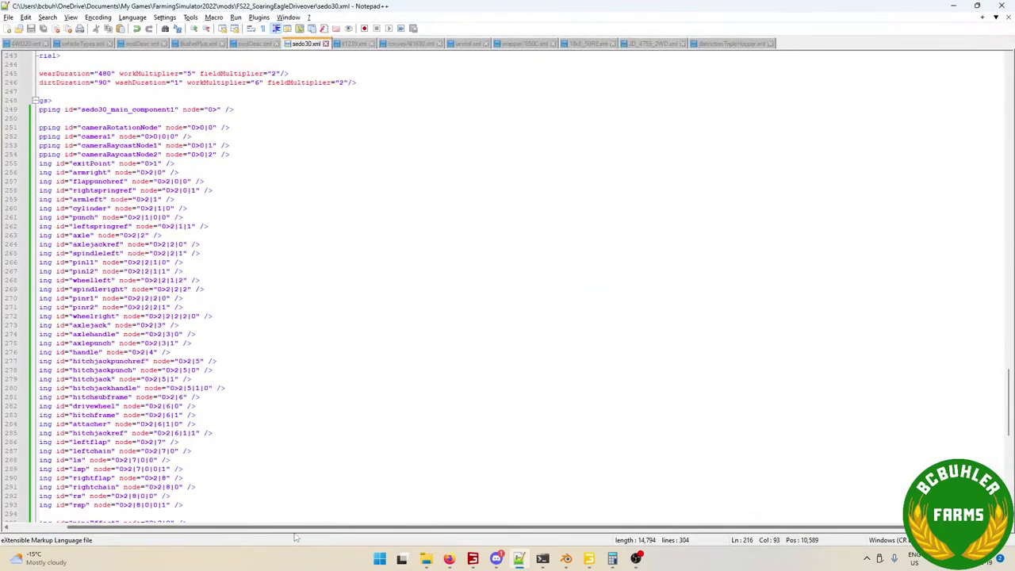
scroll(182, 381, down, 2)
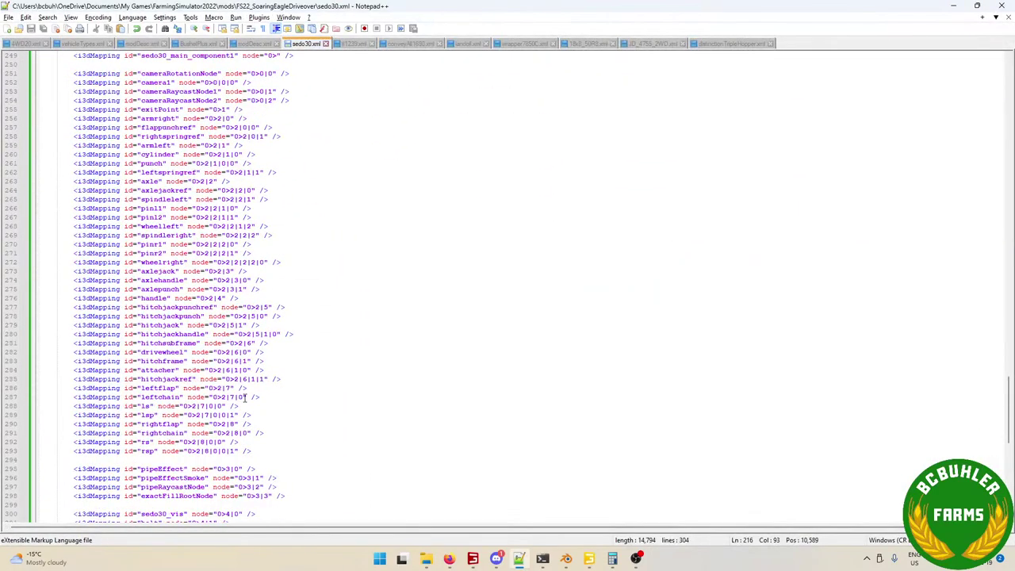
drag(263, 397, 11, 391)
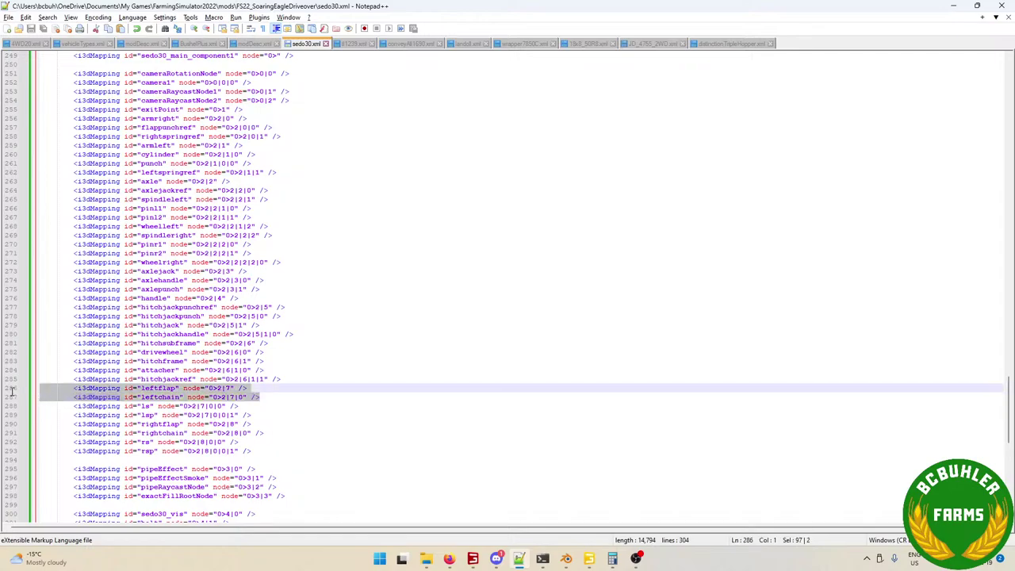
drag(281, 399, 15, 394)
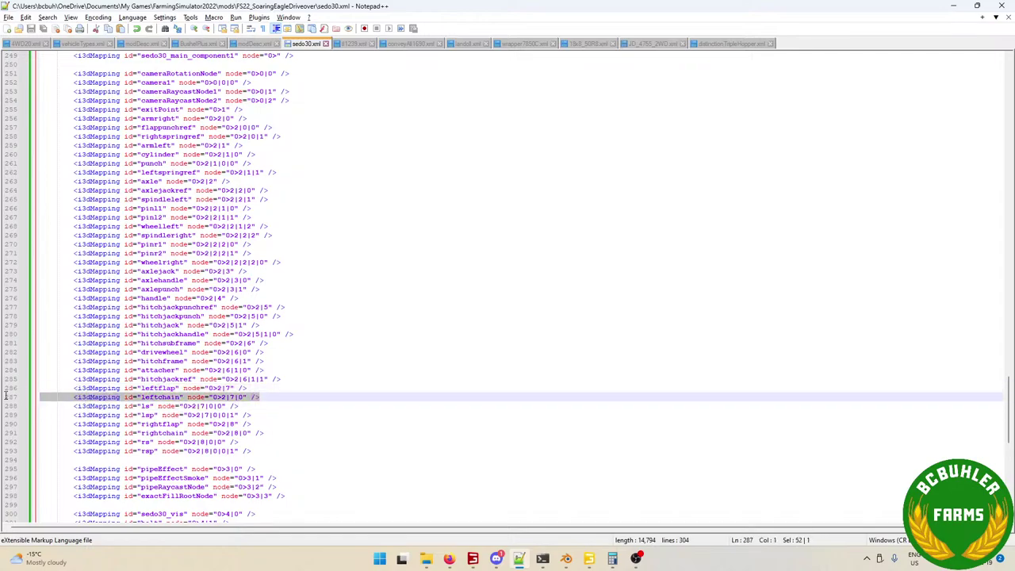
key(BackSpace)
key(Delete)
Set the node path of the ls mapping to 0>2|7|0 and of the lsp mapping to 0>2|7|0|1
click(214, 397)
key(Delete)
key(Delete)
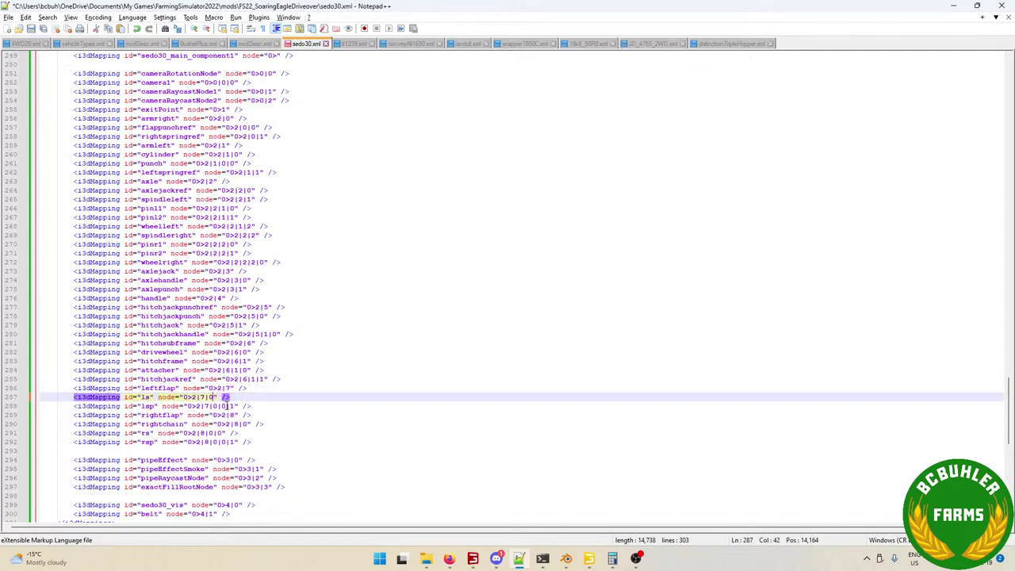
click(216, 405)
key(Delete)
key(Delete)
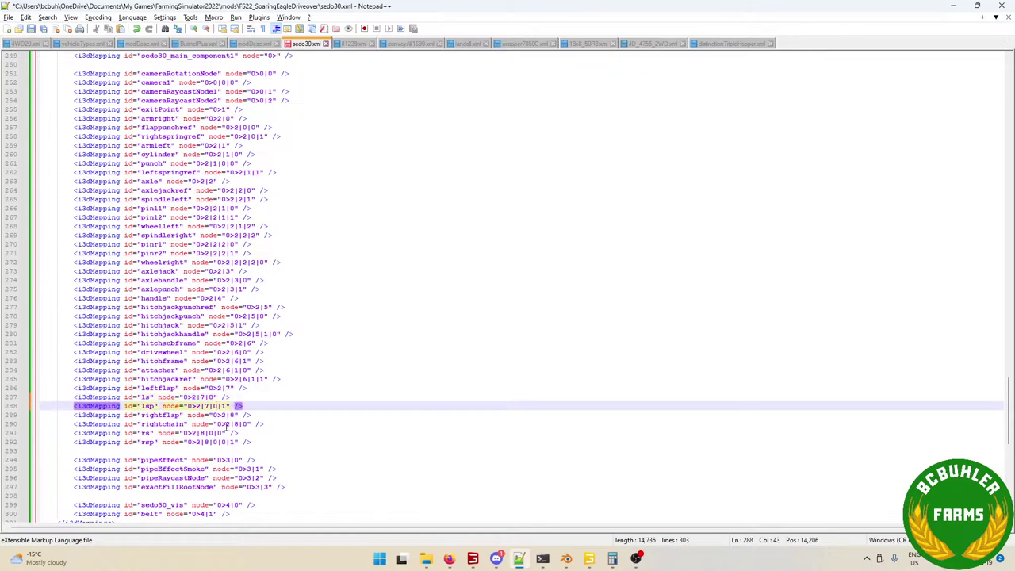
Set the node path of the rs mapping to 0>2|8|0 and of the rsp mapping to 0>2|8|0|1
click(215, 433)
key(Delete)
key(Delete)
click(221, 442)
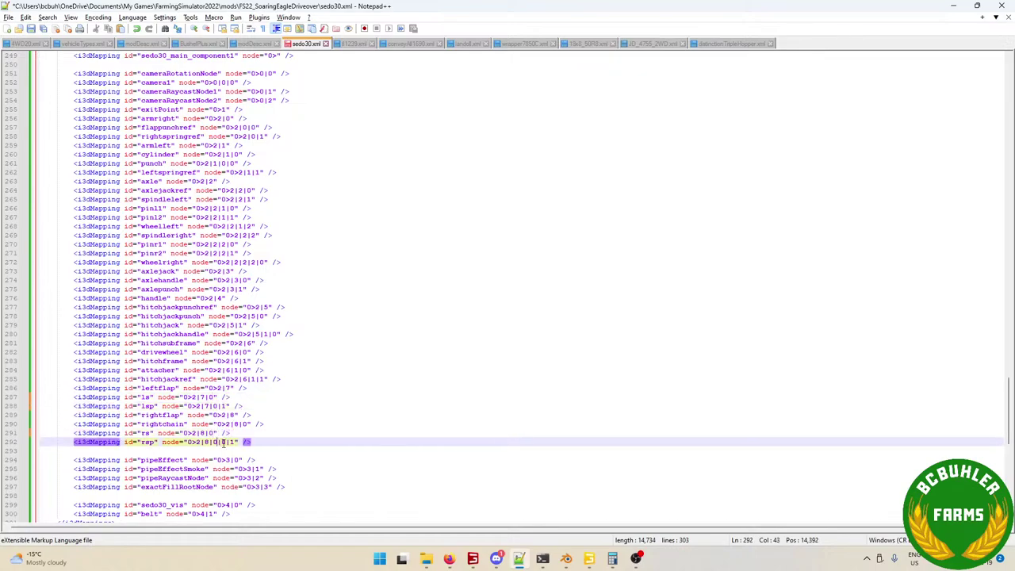
key(Delete)
key(Delete)
Delete the rightchain line from the i3dMappings and save sedo30.xml
drag(267, 425, 7, 418)
key(Delete)
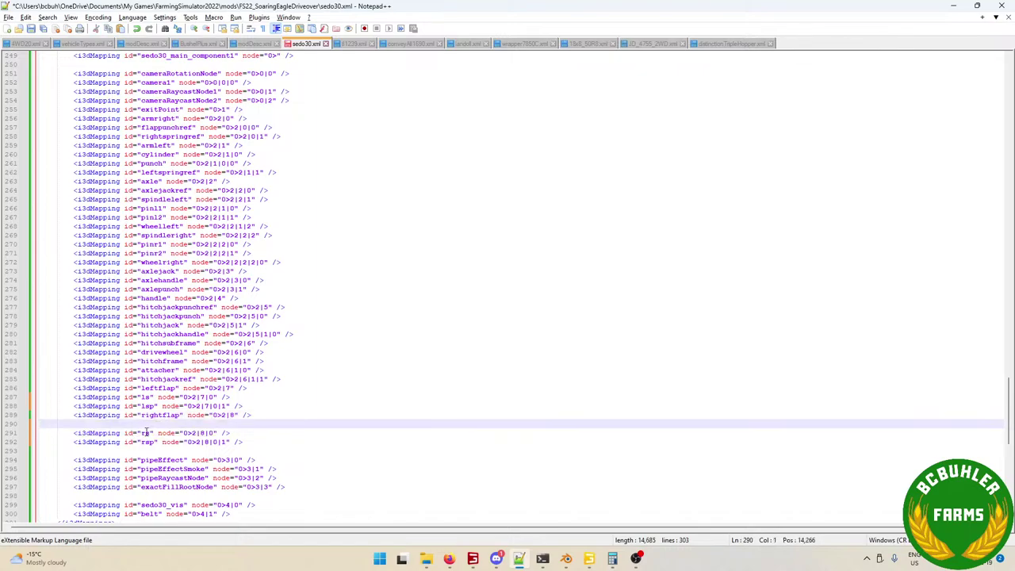
key(Delete)
key(ctrl+s)
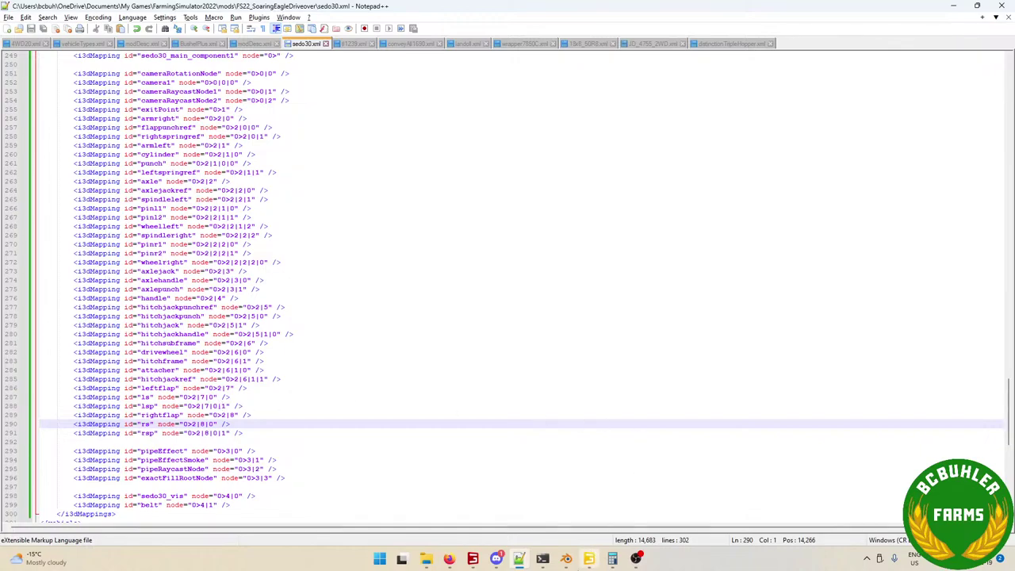
Switch to Farming Simulator 22 and reload the Soaring Eagle TL 12-39 conveyor
click(590, 558)
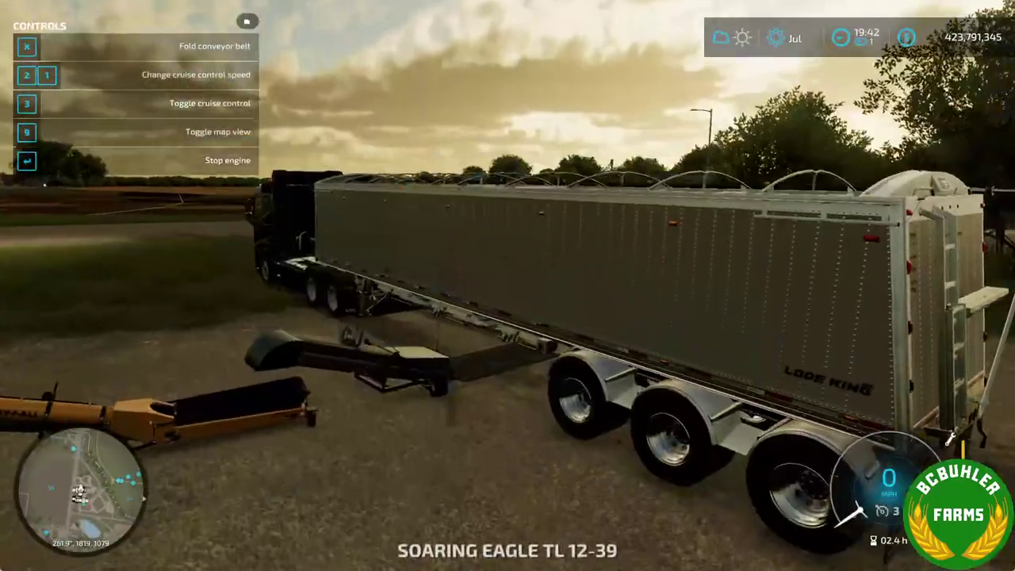
key(Escape)
click(241, 146)
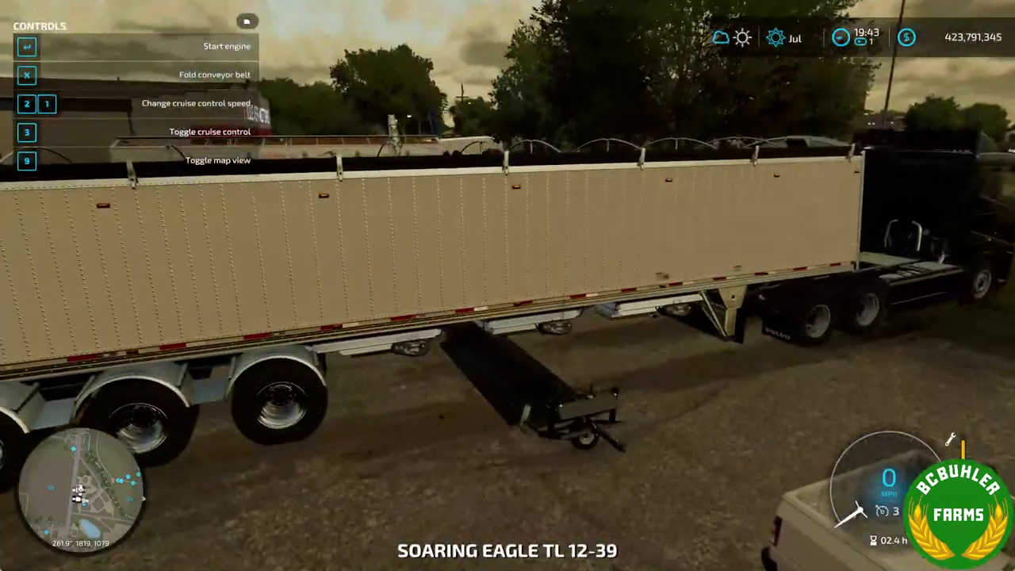
Get into the Volvo FH16 550, line the trailer up over the conveyor, and fill its Fill Unit 3 with Wheat
key(e)
key(e)
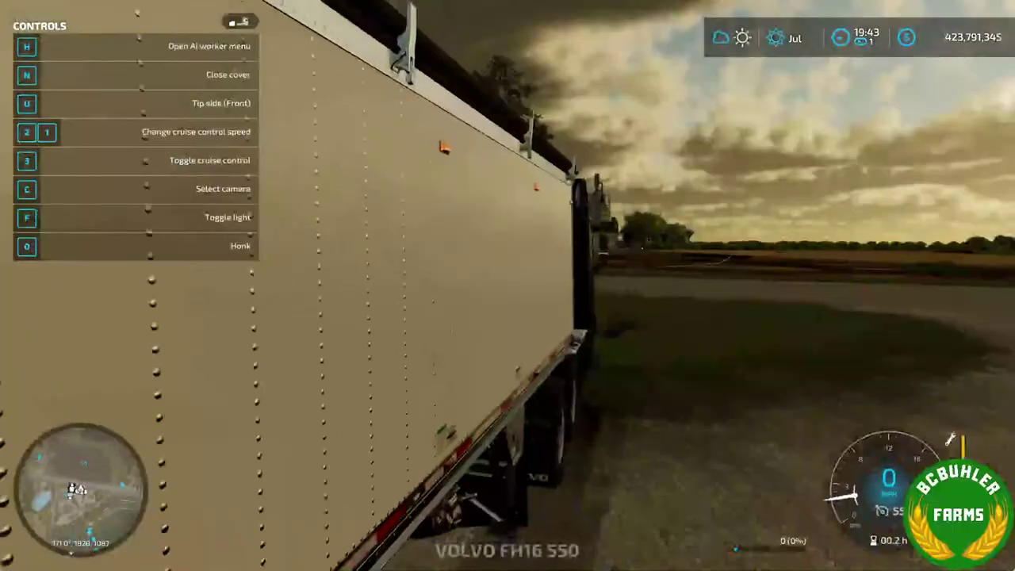
key(w)
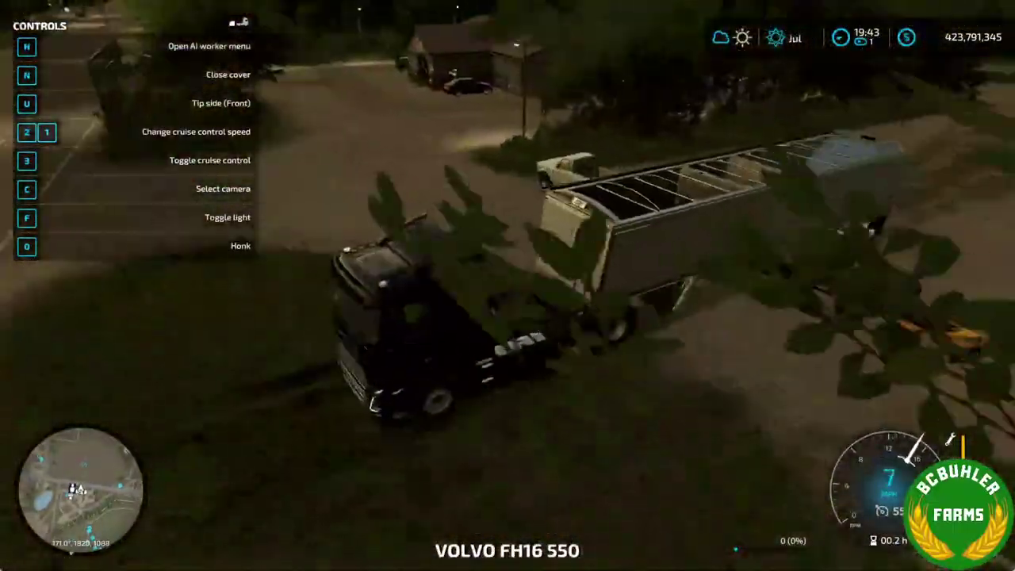
key(s)
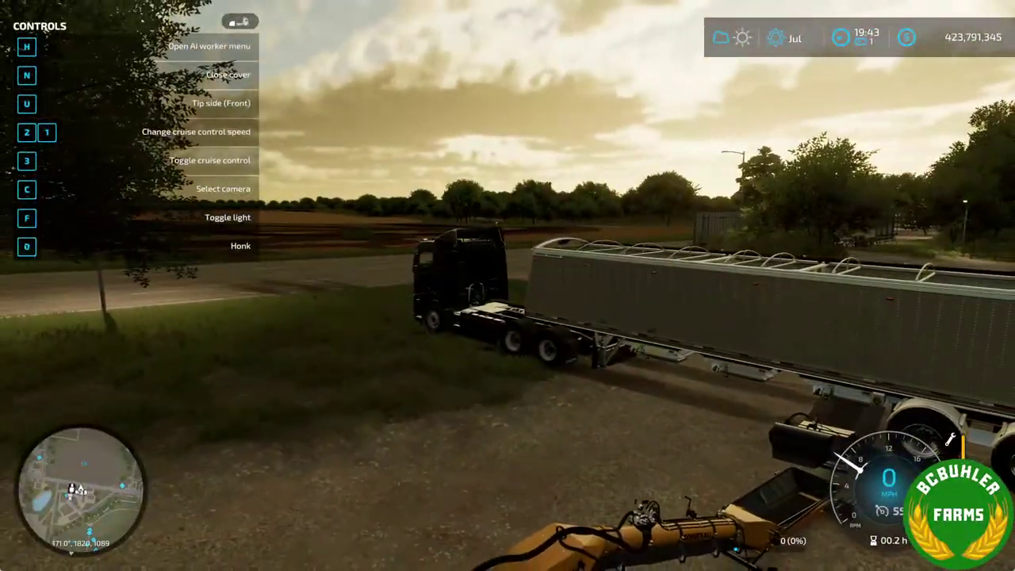
key(alt+e)
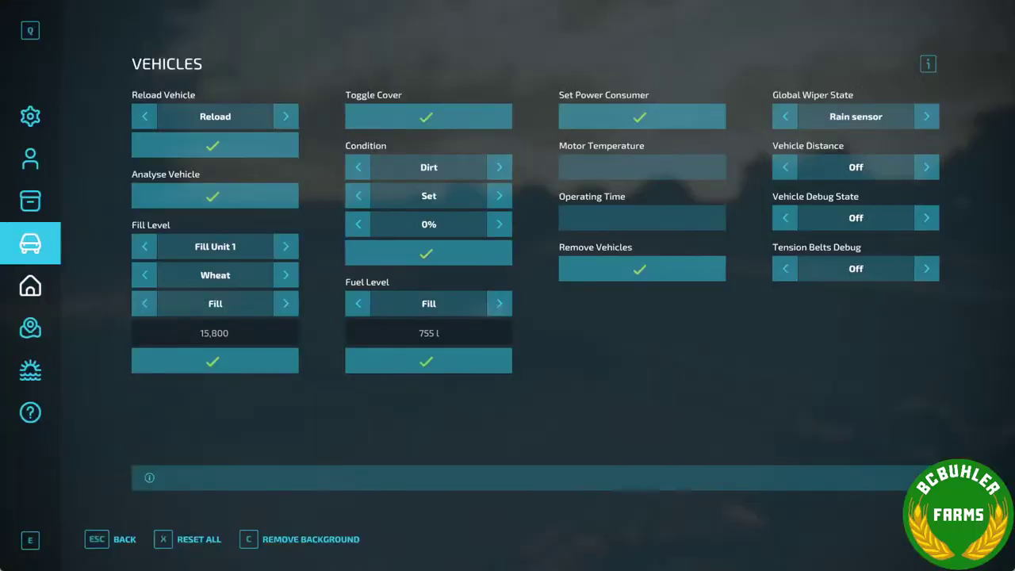
click(145, 246)
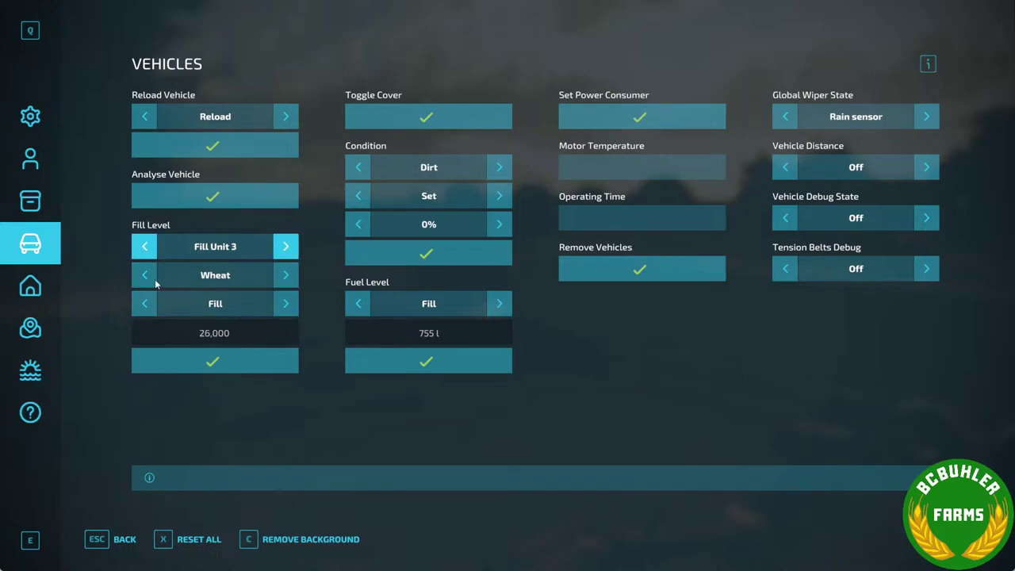
click(213, 361)
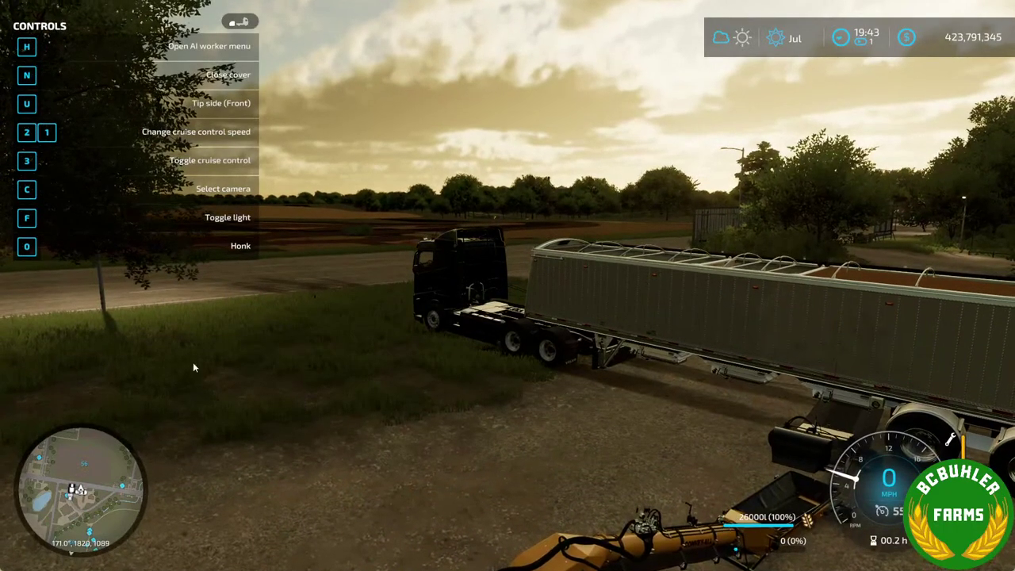
Leave the game for Notepad++ and close the animalFood.xml file
key(super)
key(super)
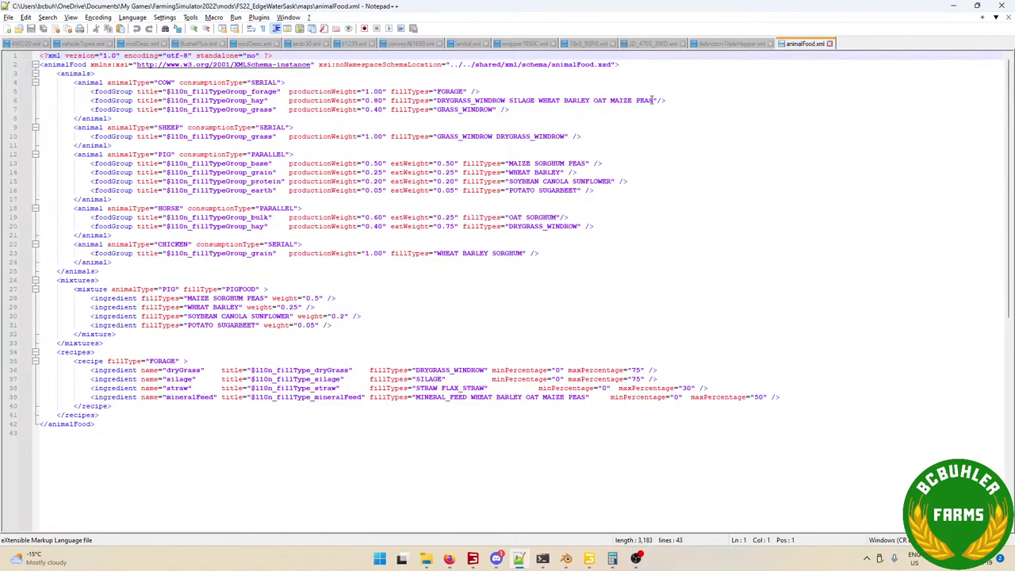
click(829, 44)
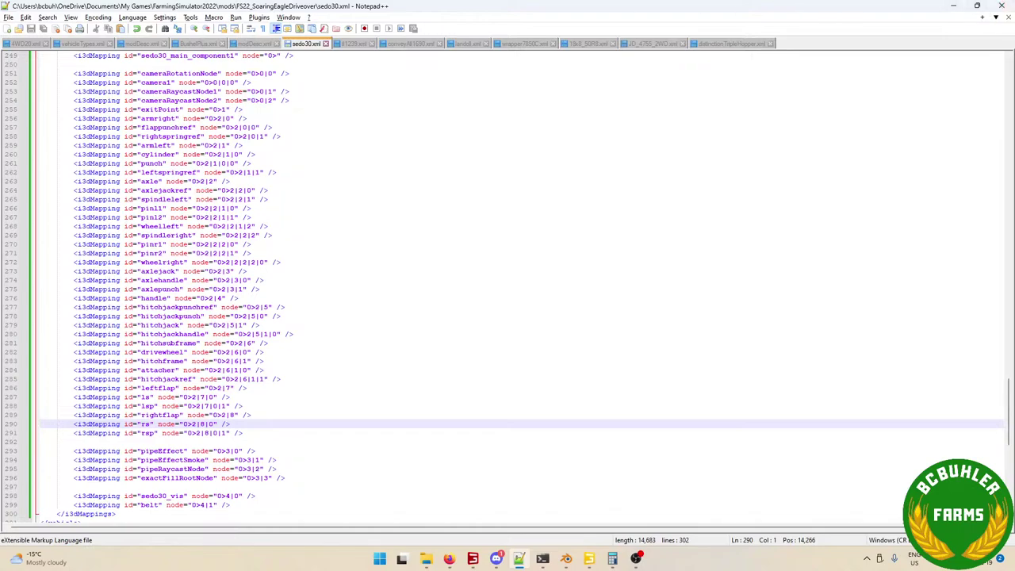
Examine the photos of the SA 20 and SA 30 drive-over conveyors on the Soaring Eagle website in Firefox
click(425, 560)
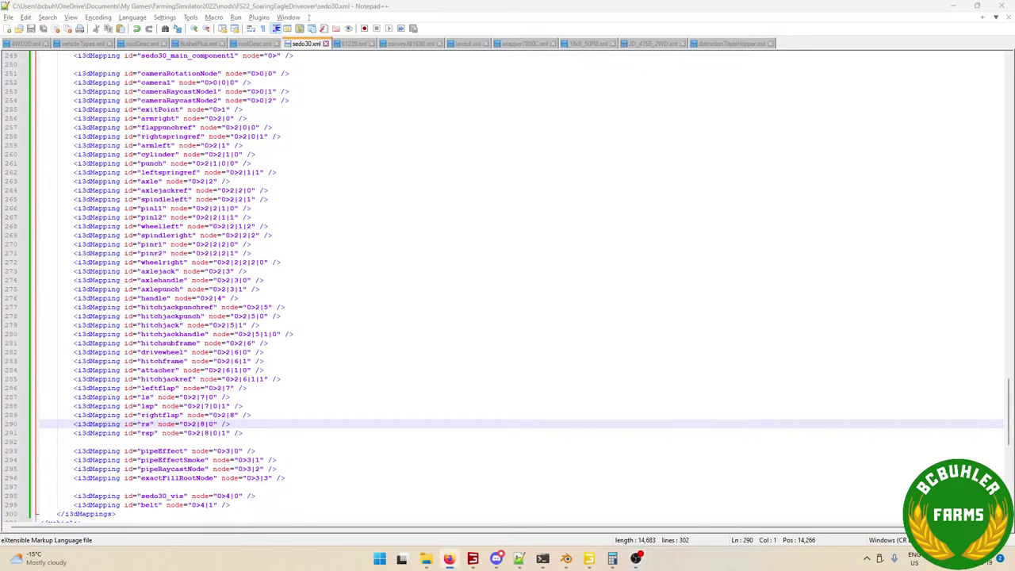
click(449, 559)
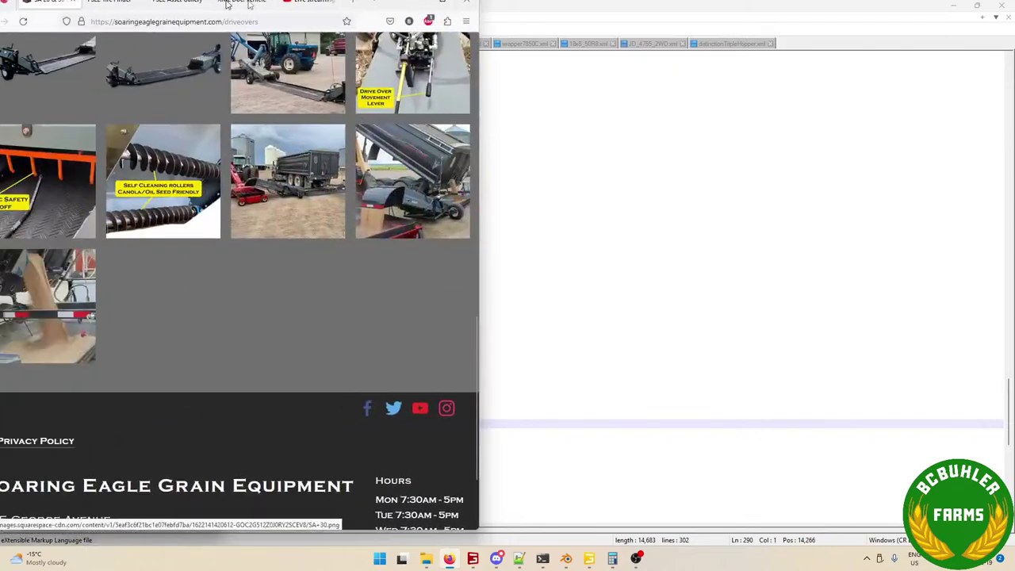
scroll(407, 318, up, 3)
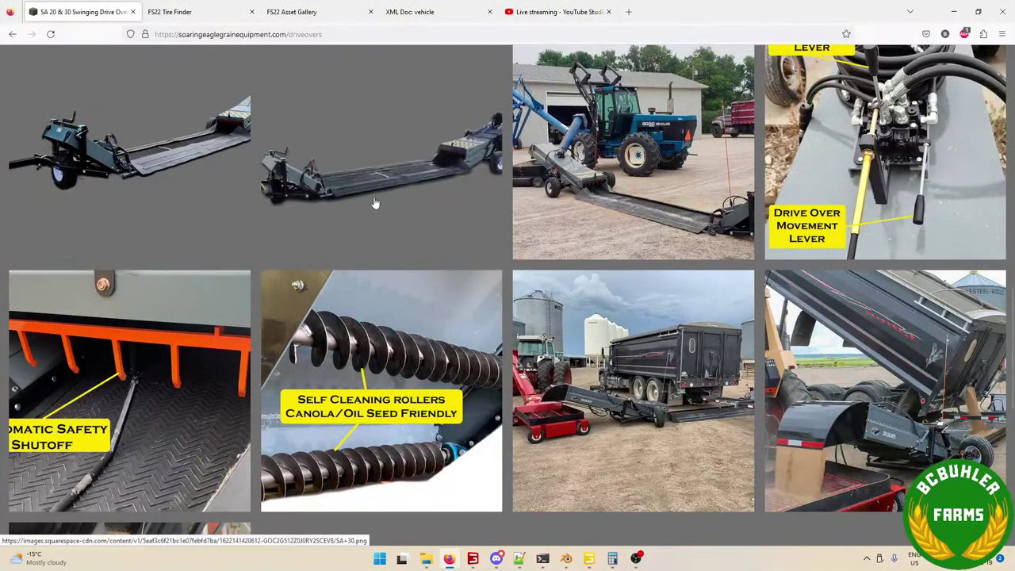
click(545, 299)
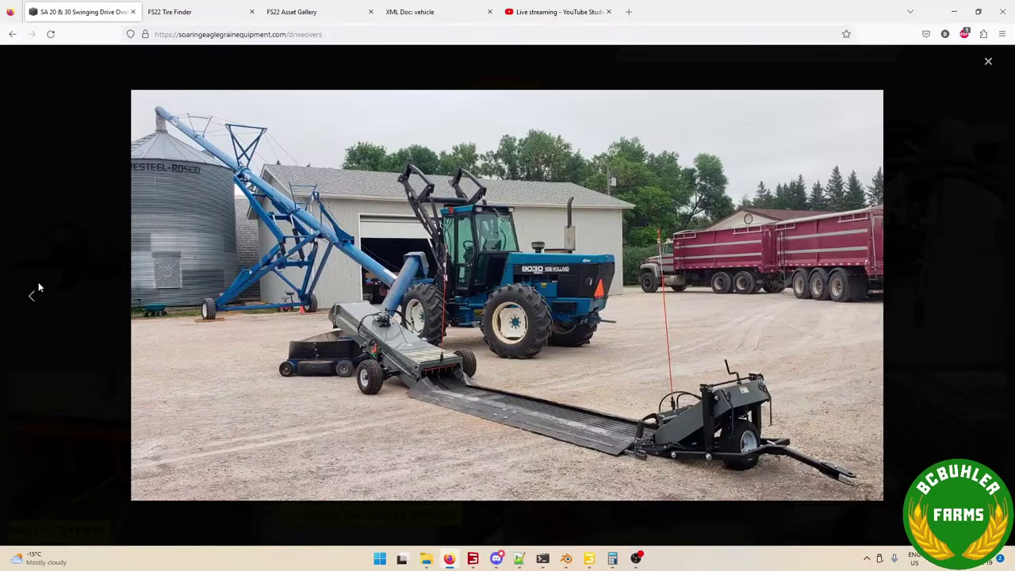
click(49, 227)
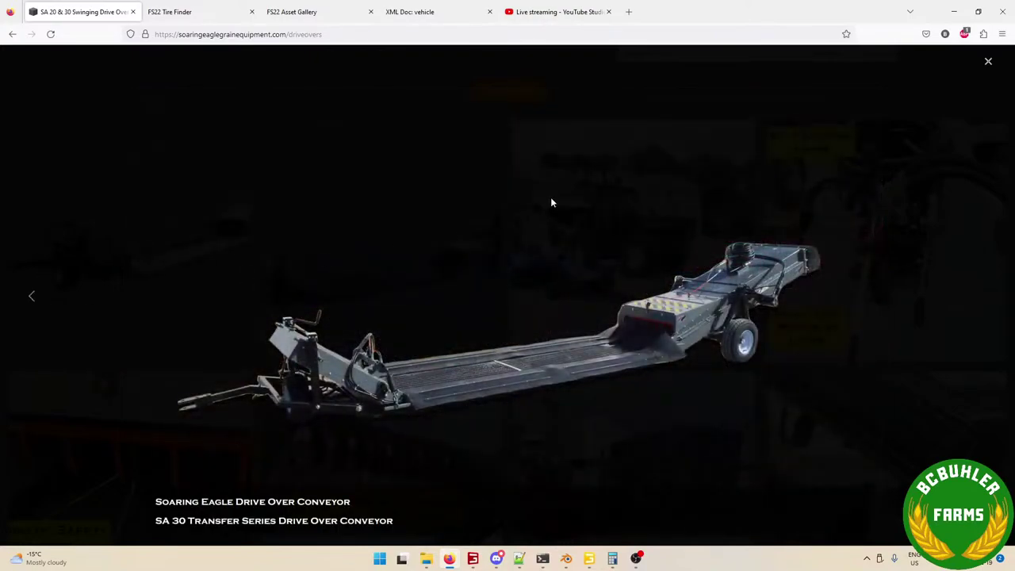
click(988, 62)
scroll(488, 151, up, 15)
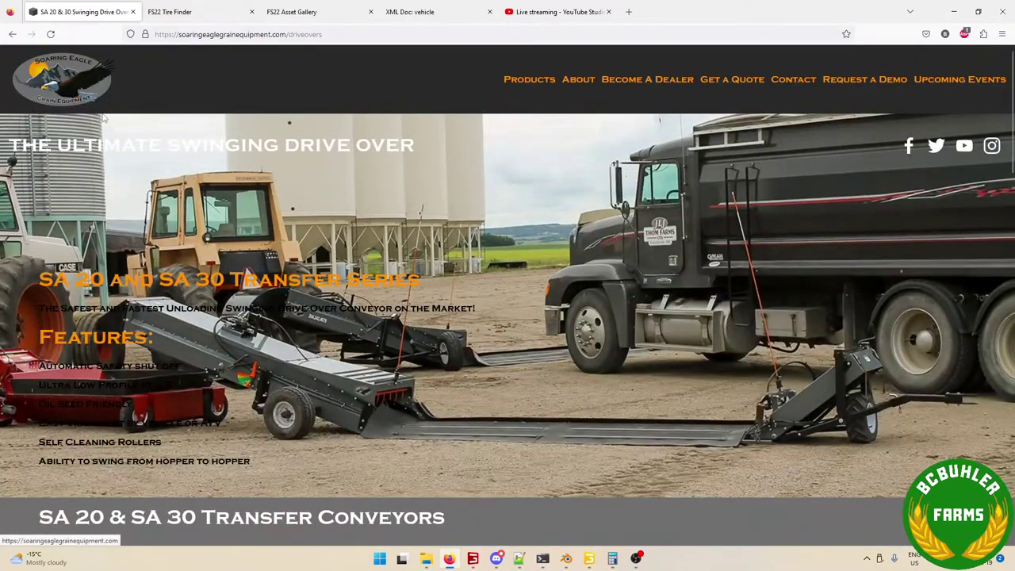
scroll(241, 330, down, 3)
scroll(241, 330, up, 3)
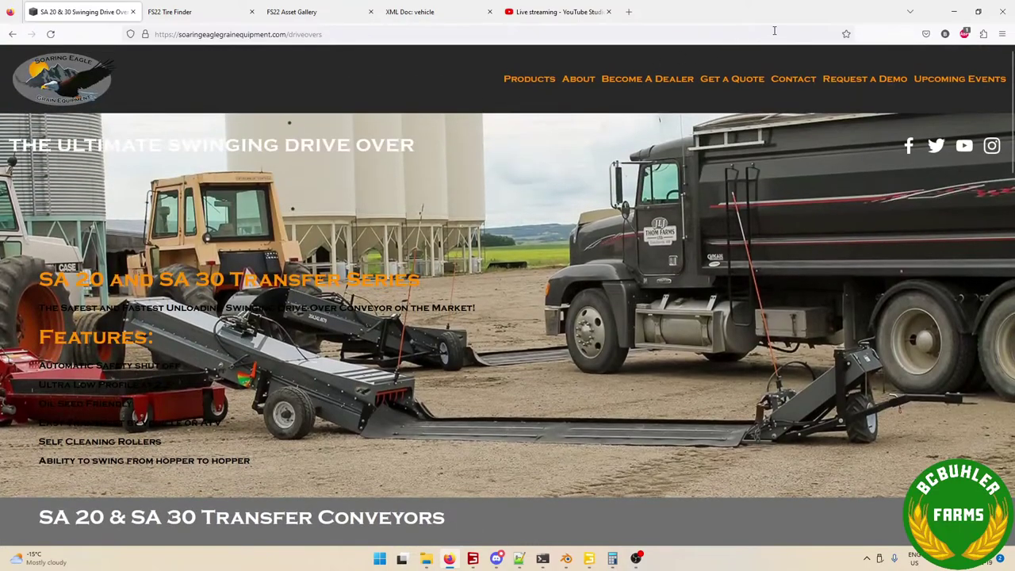
drag(762, 11, 2, 129)
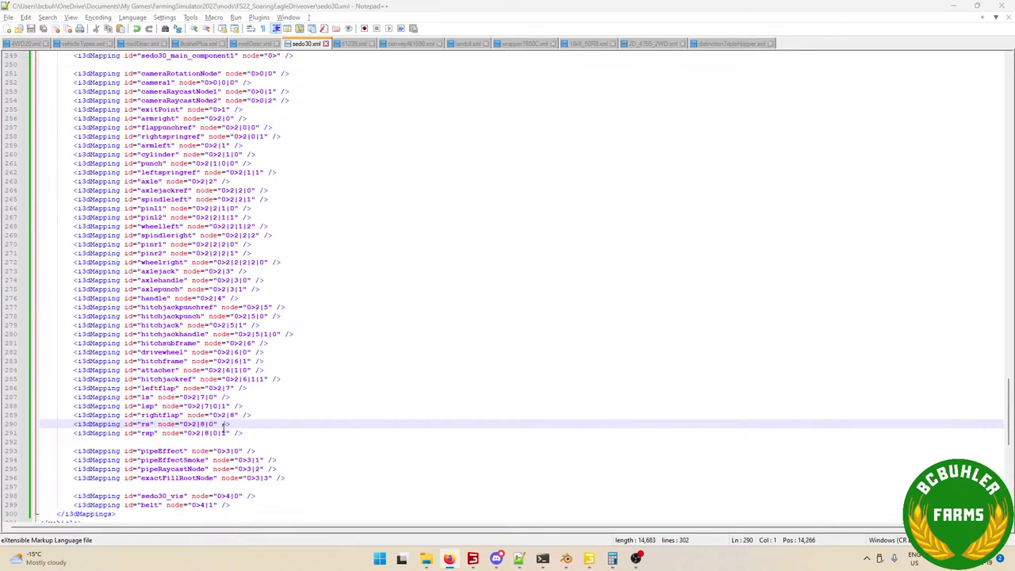
Return to Farming Simulator 22 and start overloading the trailer's wheat onto the drive-over conveyor
click(476, 558)
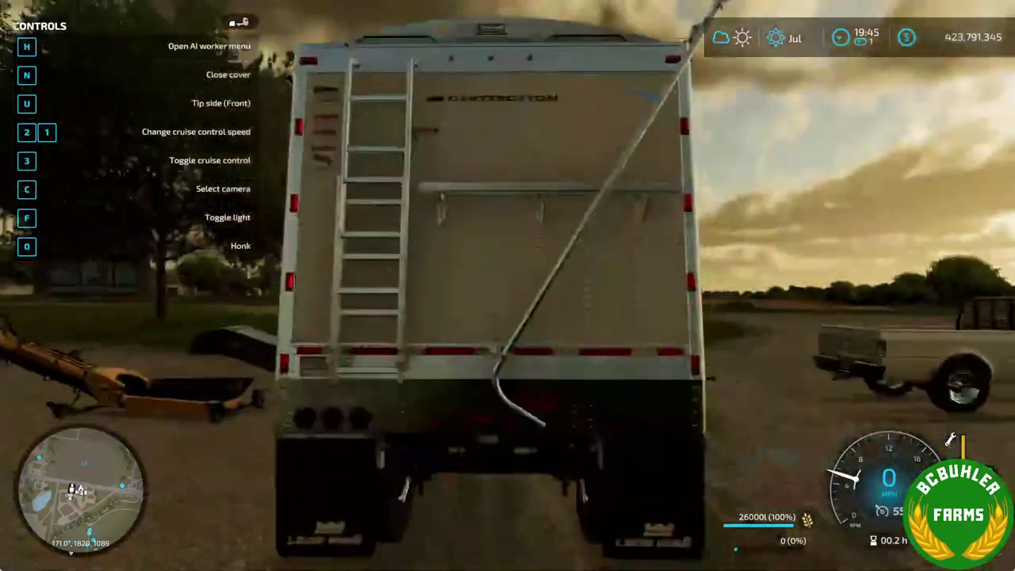
scroll(507, 286, up, 4)
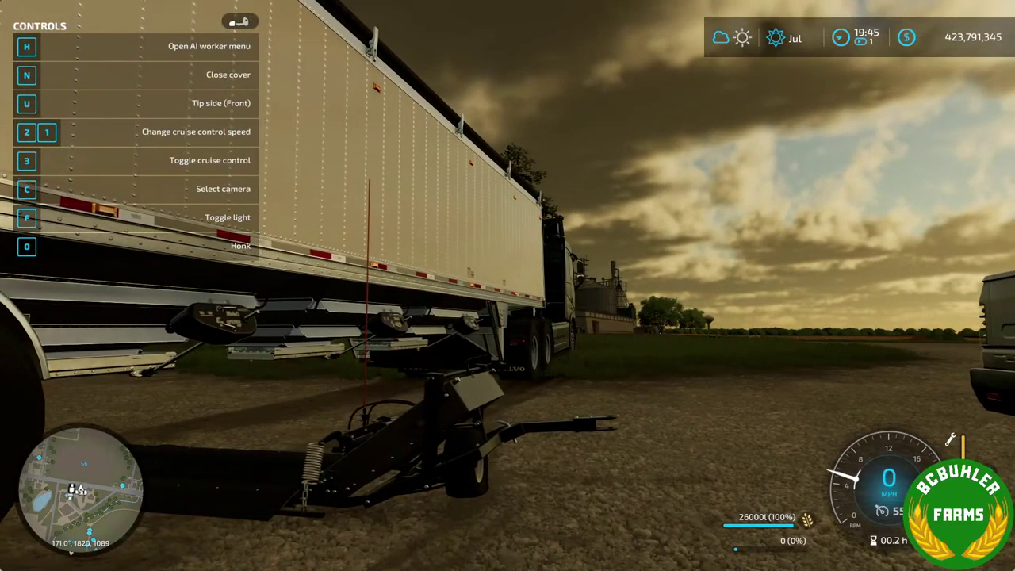
key(i)
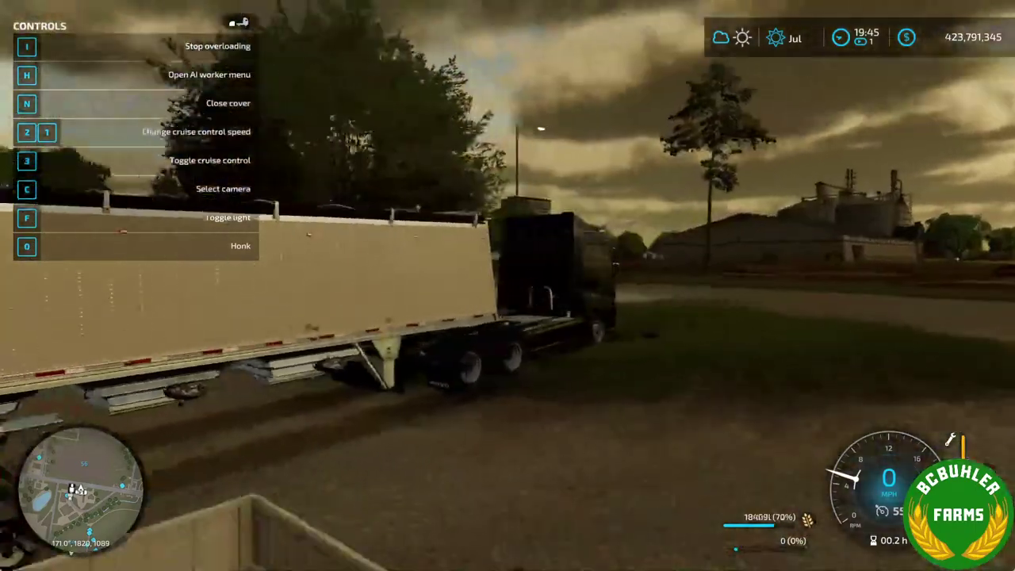
Get out of the truck and walk to the conveyor's hitch end to examine the flaps, springs and chains moving
key(e)
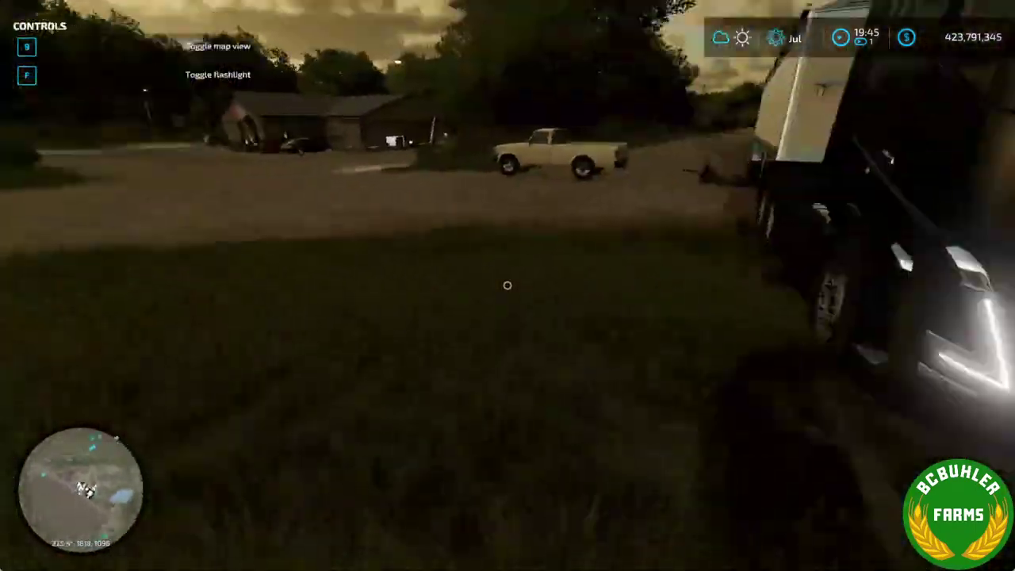
key(w)
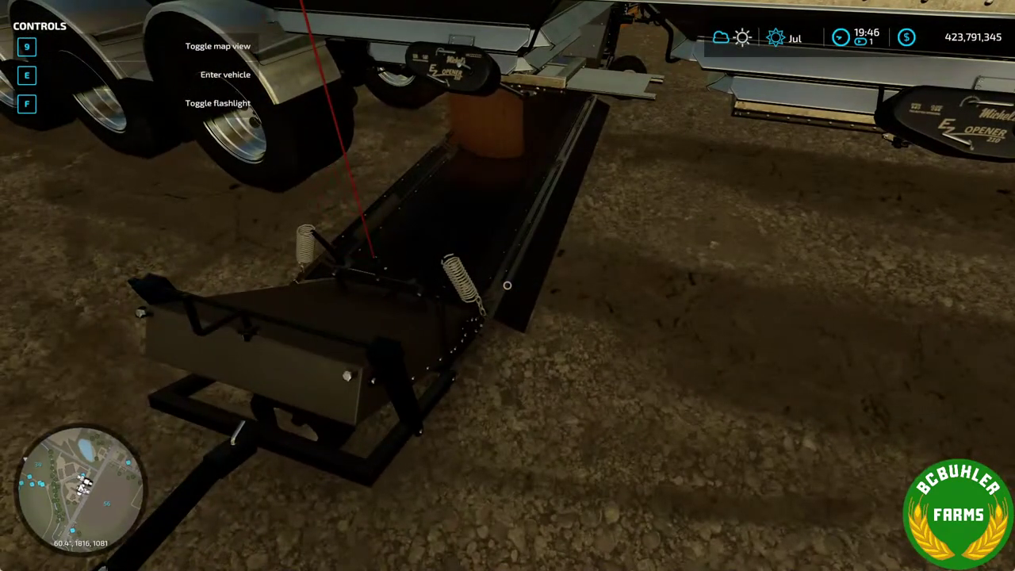
key(c)
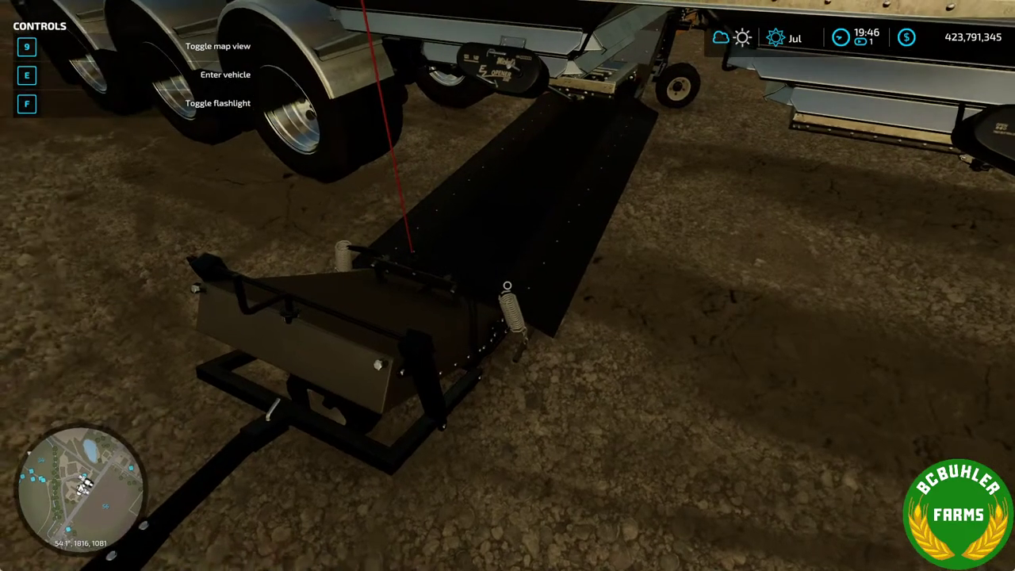
In sedo30.xml in Notepad++, set interpolationTime to 0.3 for the leftflap, rightflap, armright and armleft objectChanges and save the file
key(super)
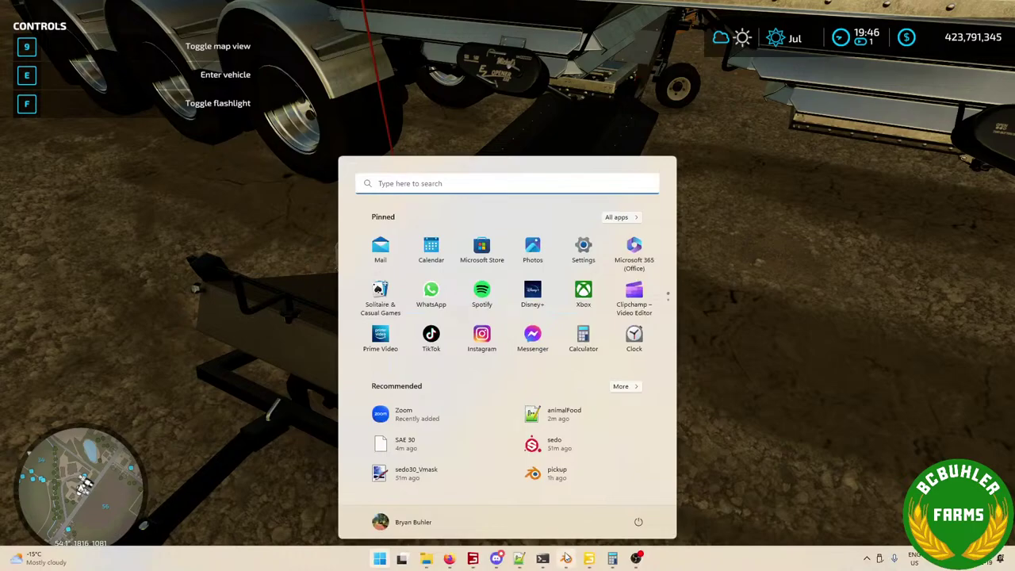
click(518, 558)
scroll(225, 432, up, 19)
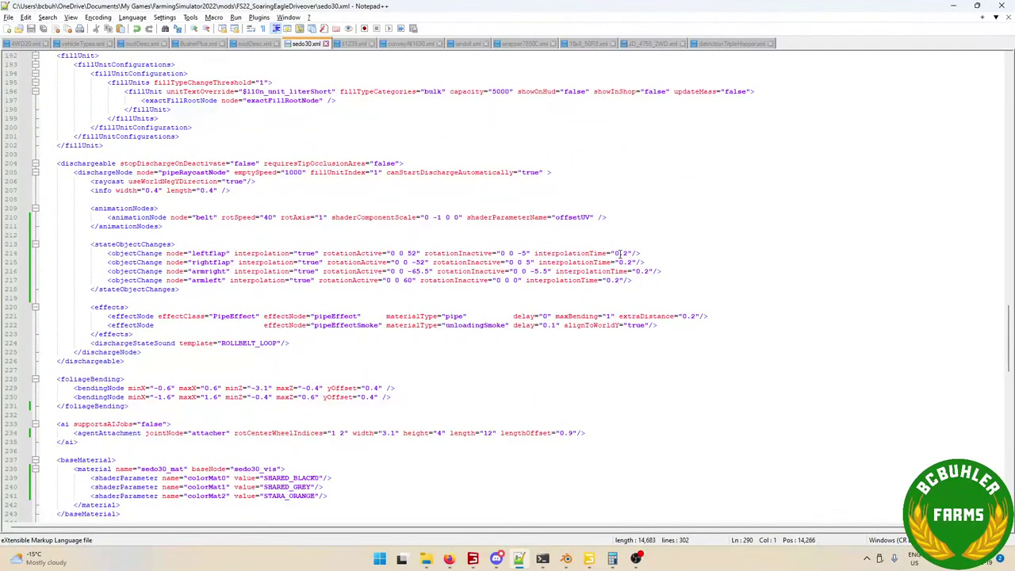
drag(624, 253, 621, 280)
text(3)
text(3)
text(3)
text(3)
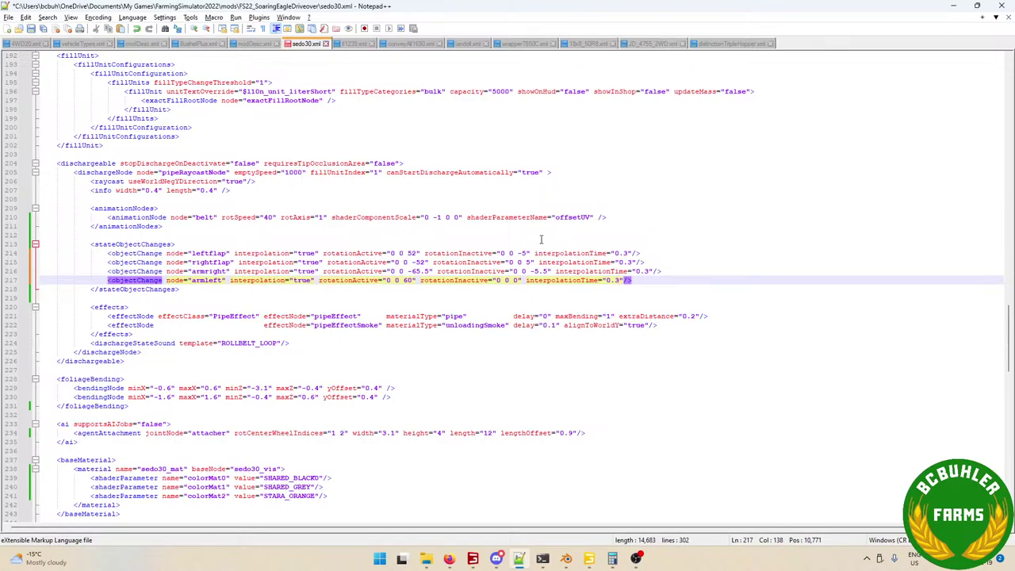
key(ctrl+s)
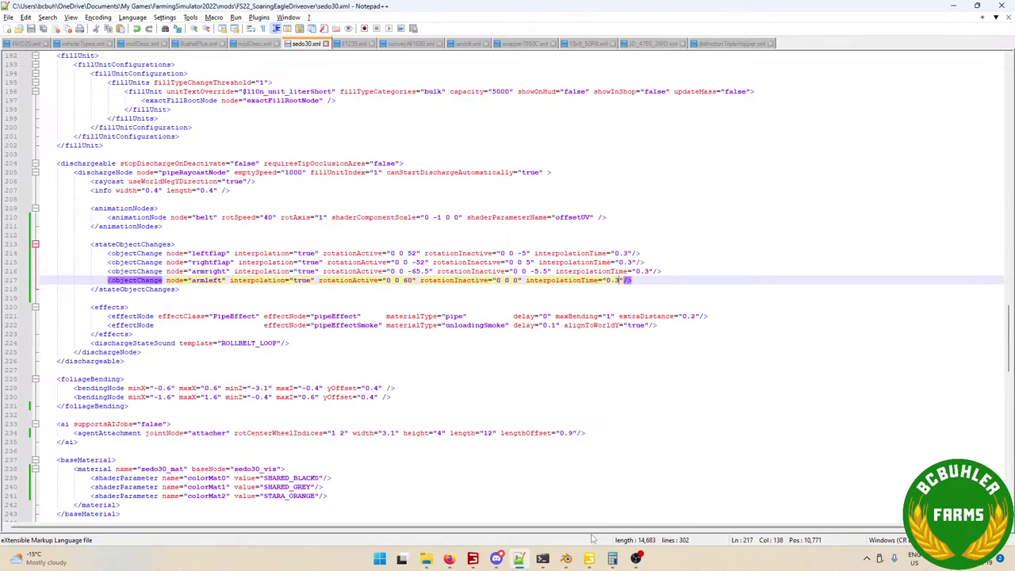
Switch to GIANTS Editor, save the sedo30 scene and open sedo30.i3d in Notepad++
key(alt+Tab)
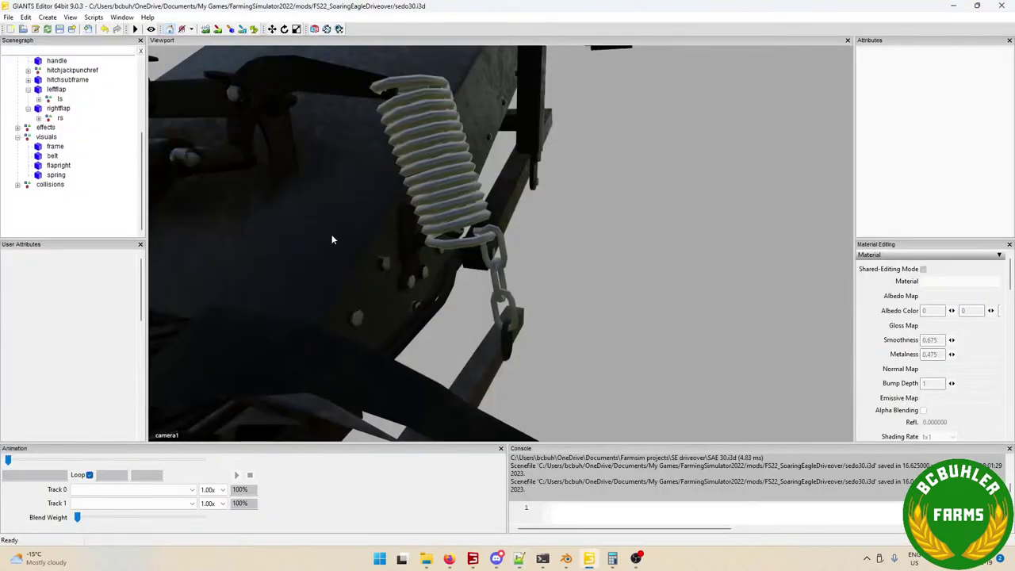
click(60, 29)
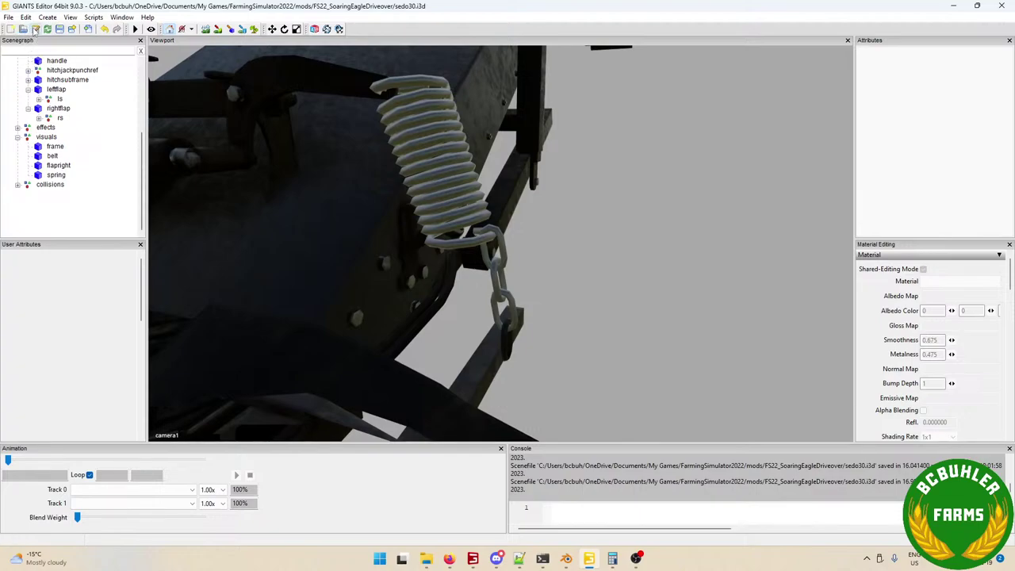
key(alt+Tab)
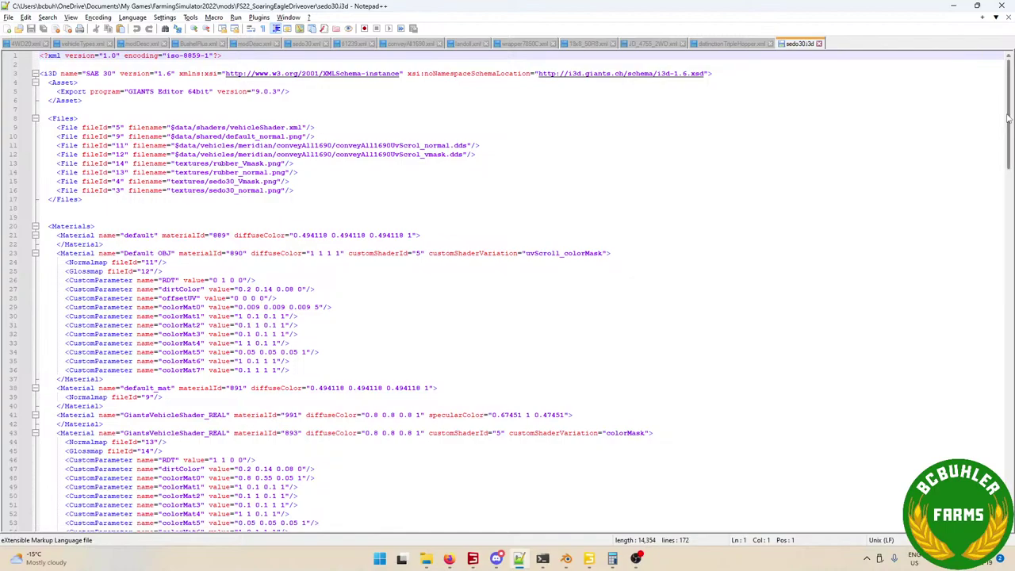
Replace the spring shape's material attribute with materialIds="890" castsShadows="true" receiveShadows="true", copied from the belt shape, and close the saved i3d file
scroll(1009, 118, down, 1)
mouse_move(1010, 118)
mouse_down()
mouse_move(1011, 222)
mouse_move(1012, 127)
mouse_up()
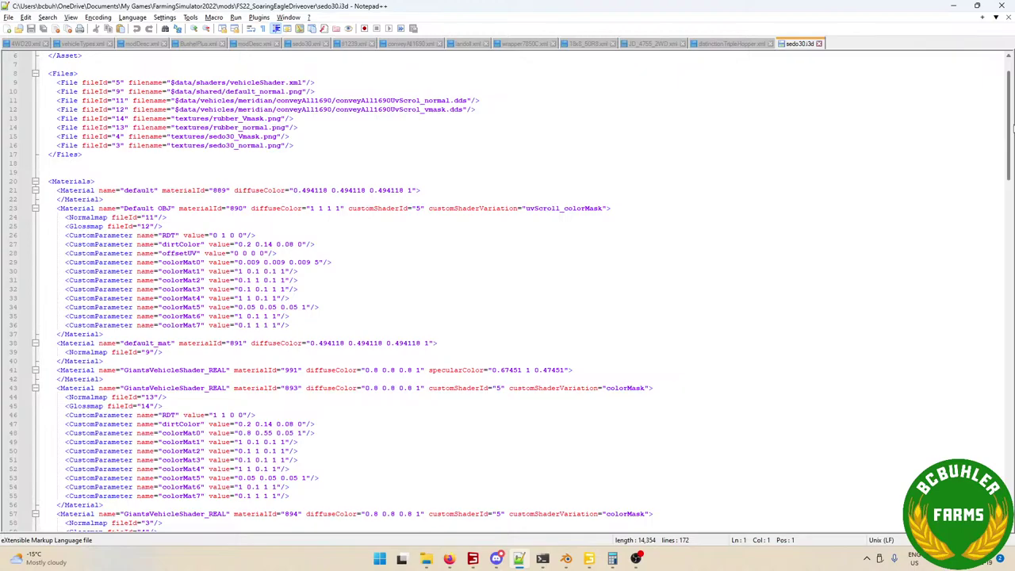
drag(1013, 127, 1013, 288)
drag(1012, 348, 1012, 493)
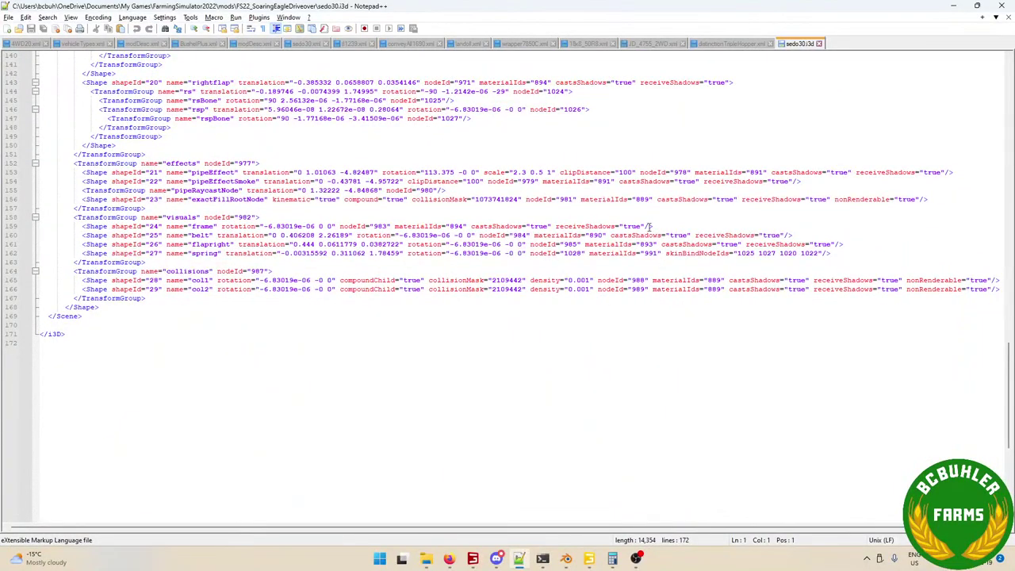
drag(534, 236, 781, 235)
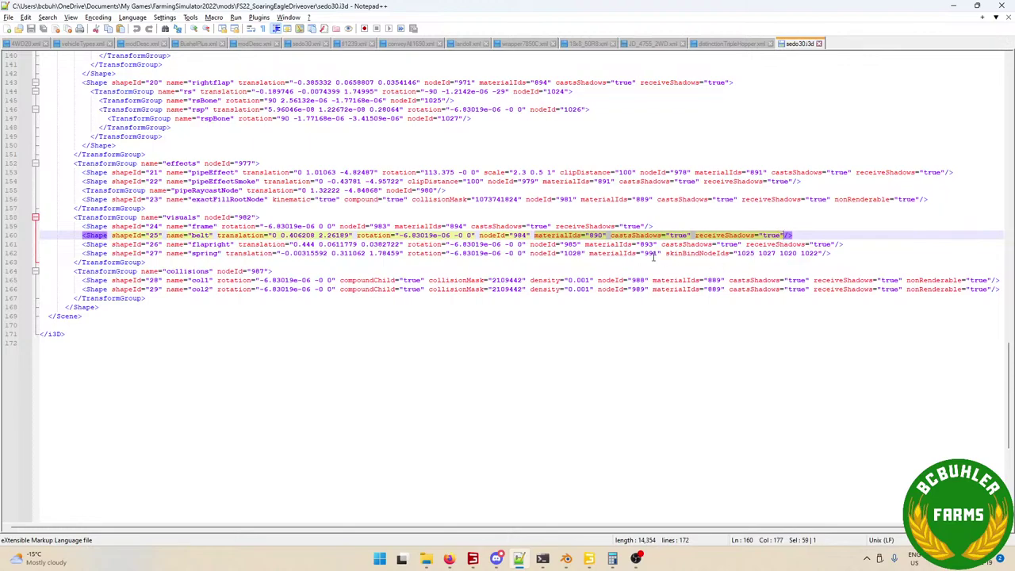
drag(590, 255, 663, 254)
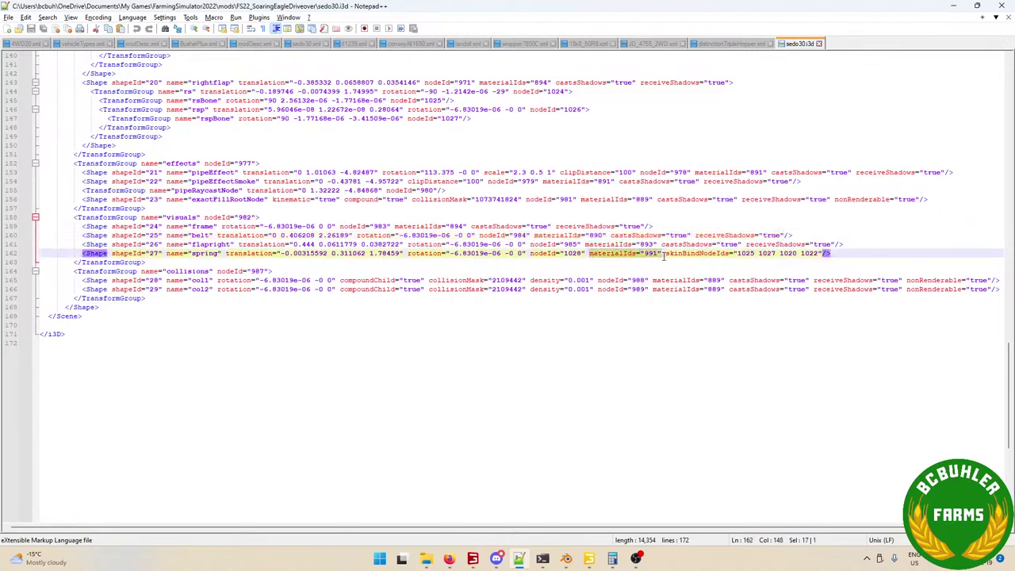
text(materialIds="890" castsShadows="true" receiveShadows="true")
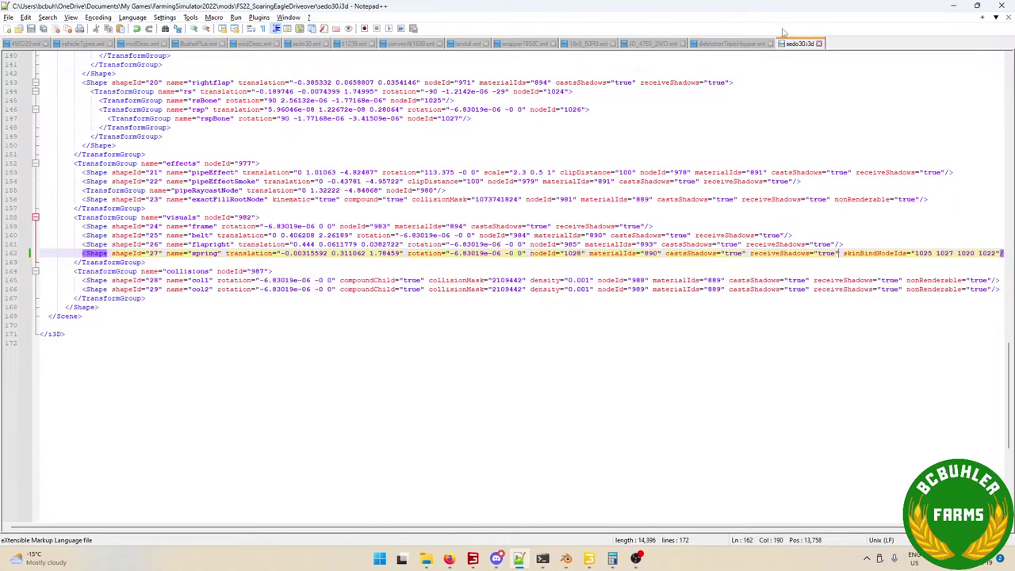
click(820, 45)
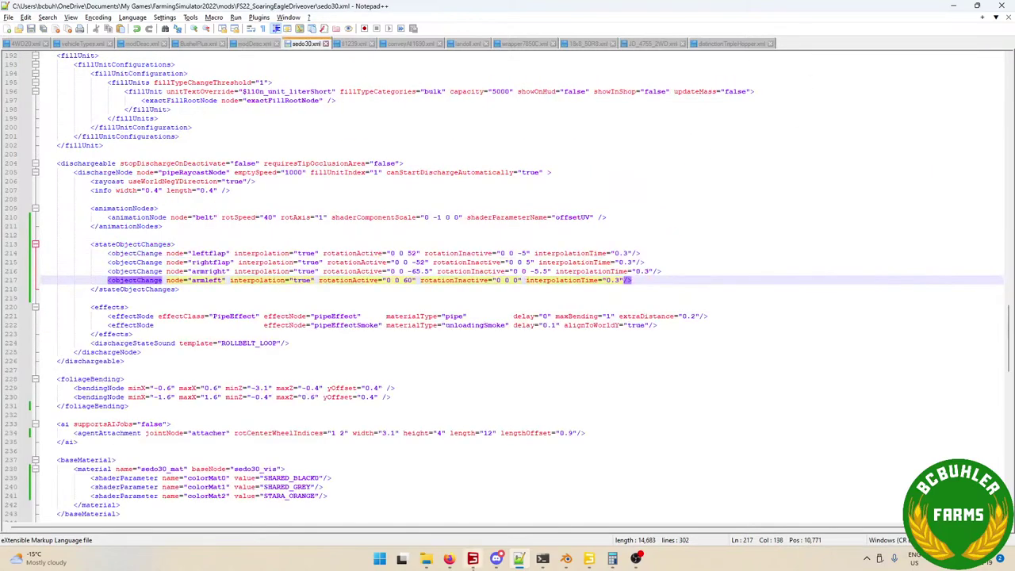
Reload the sedo30 scene in GIANTS Editor from disk and select the spring and chain mesh
click(589, 558)
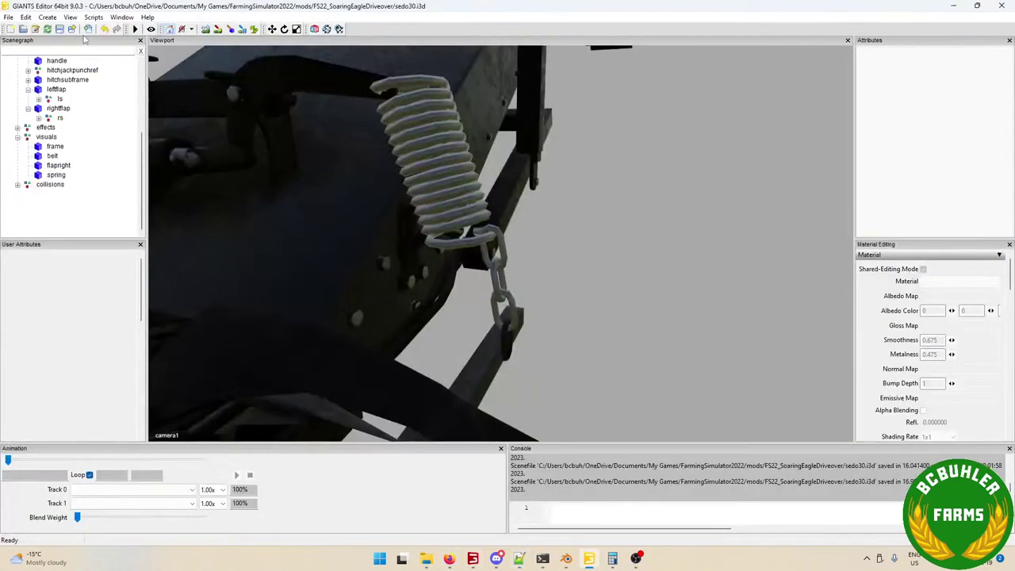
click(48, 29)
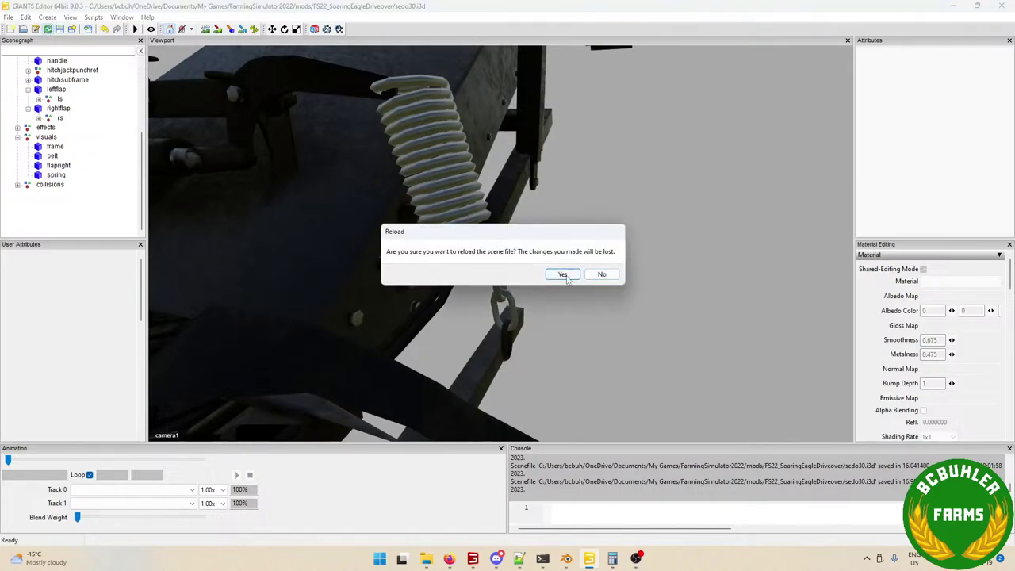
click(563, 274)
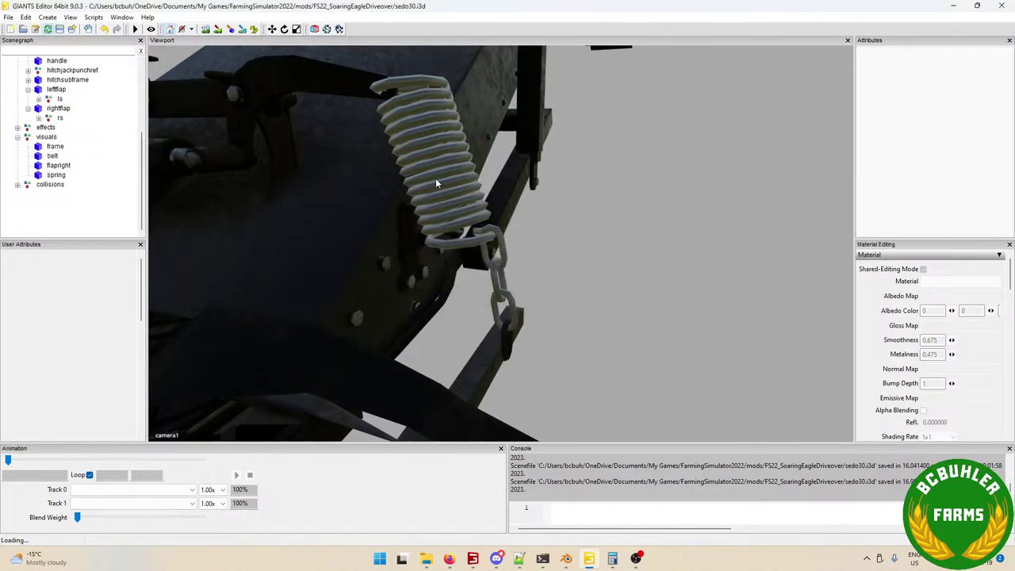
click(502, 272)
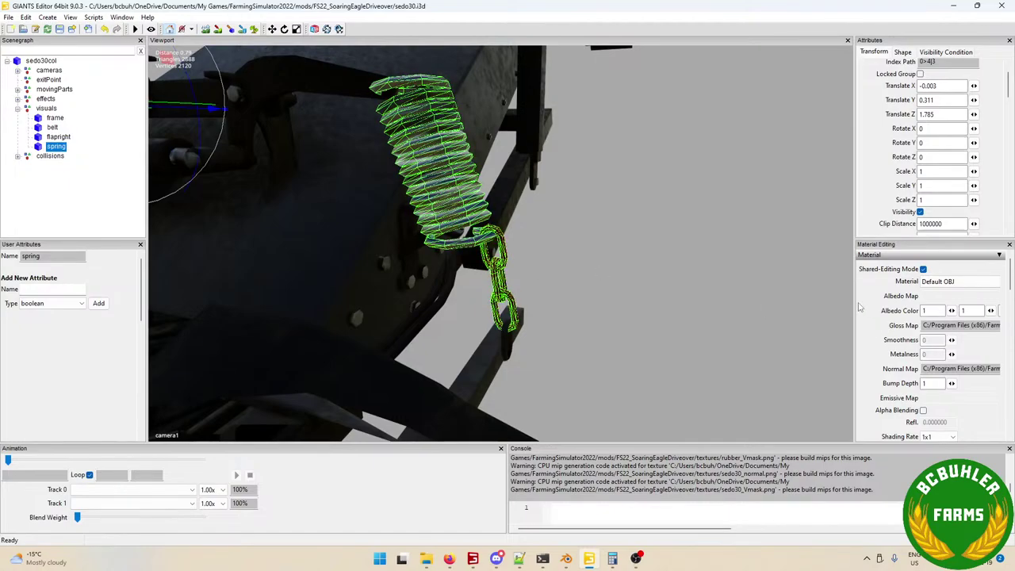
Widen the material settings area and clear the first colorMat1 value of the spring's uvScroll_colorMask shader to 0
drag(854, 298, 811, 299)
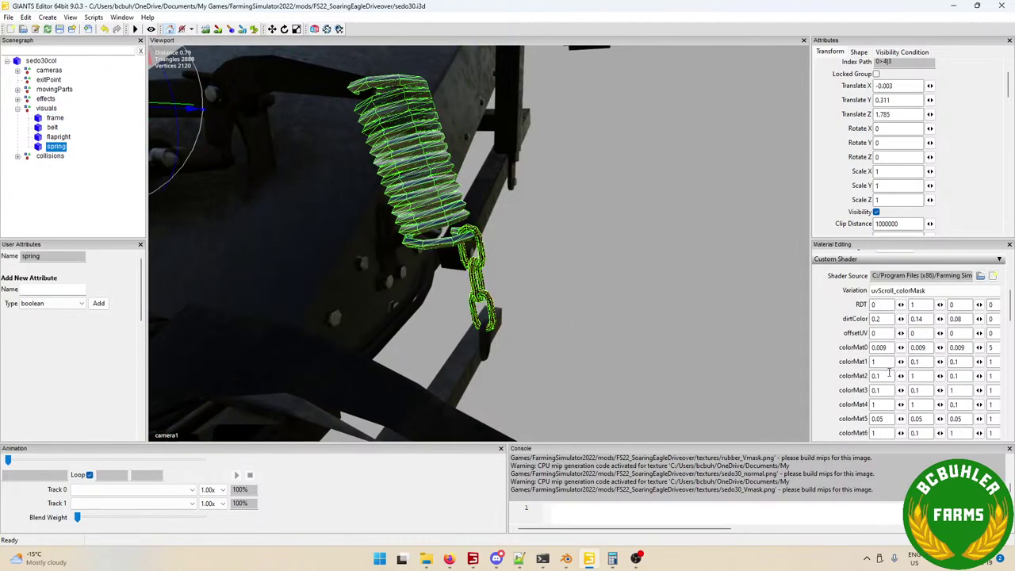
double_click(885, 362)
key(BackSpace)
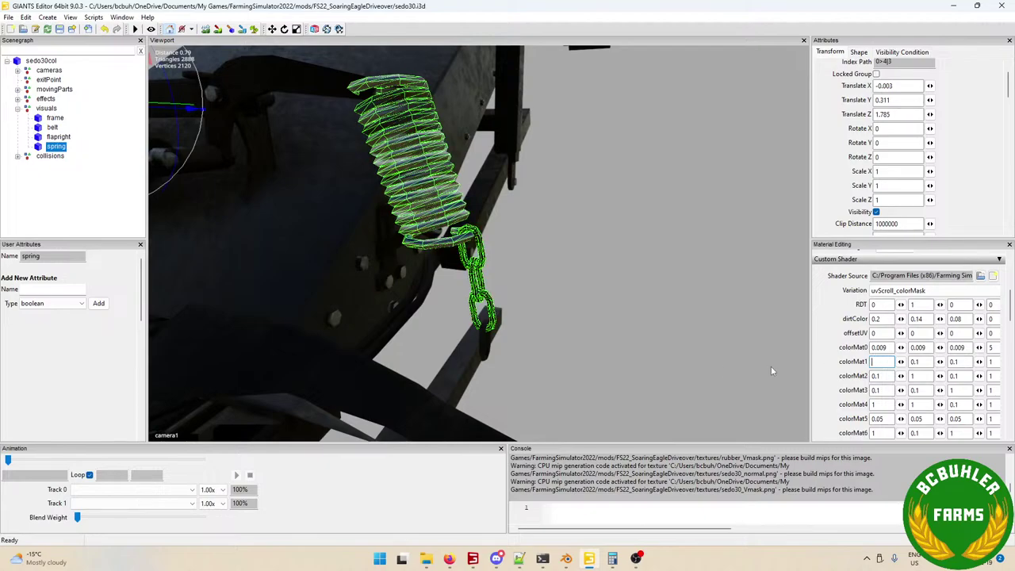
click(755, 369)
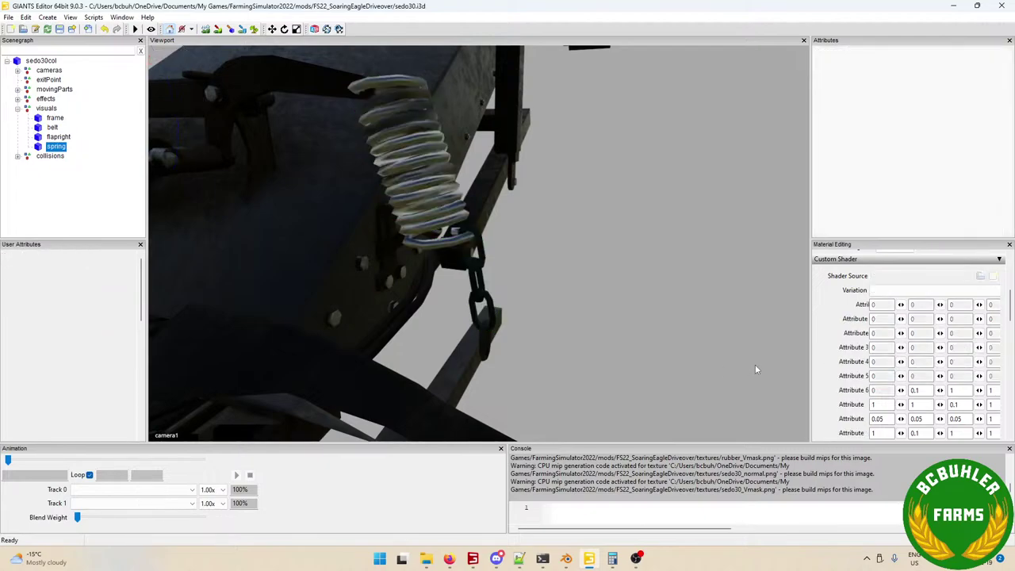
Compare the rightflap's material and shader settings with those of the spring mesh
click(490, 308)
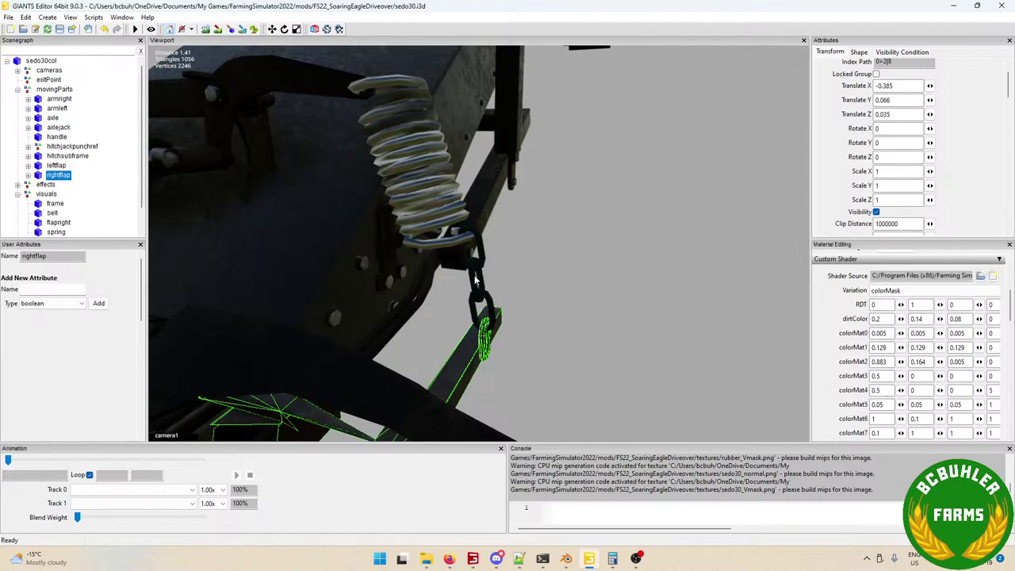
click(476, 279)
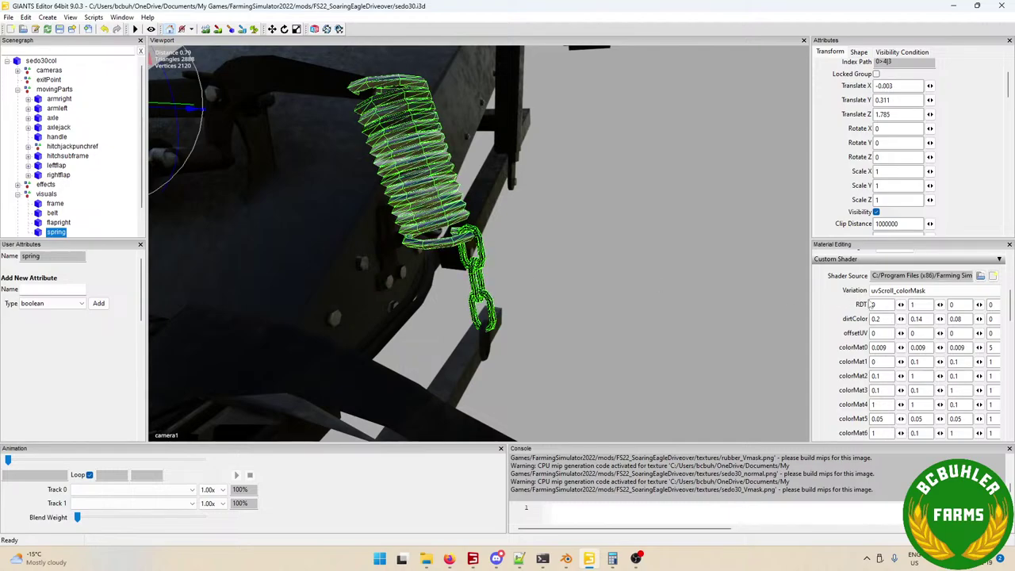
scroll(851, 303, up, 5)
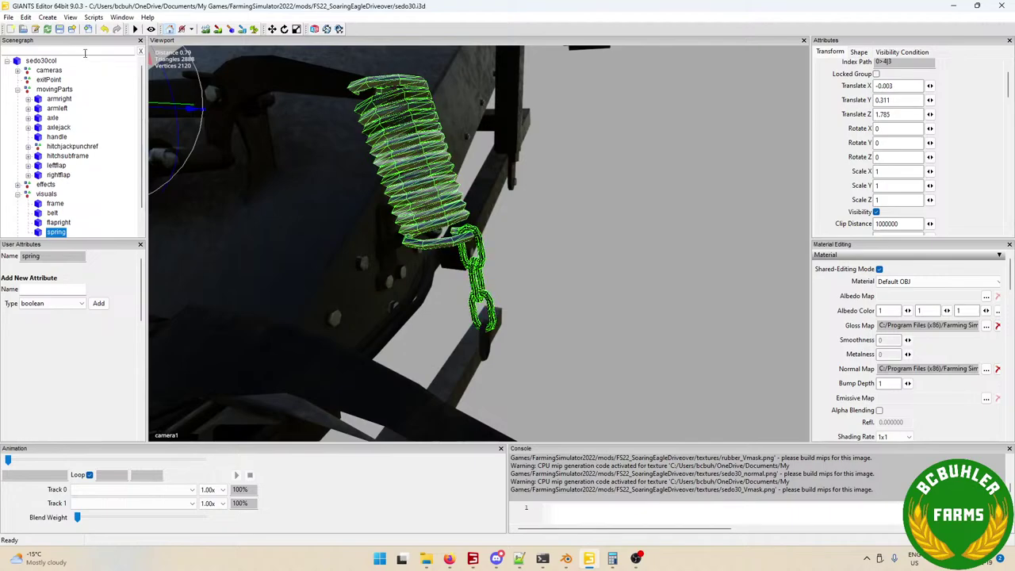
Reopen sedo30.i3d in Notepad++ without saving the scene, set the spring shape's materialIds to 894, then save and close the file
click(36, 29)
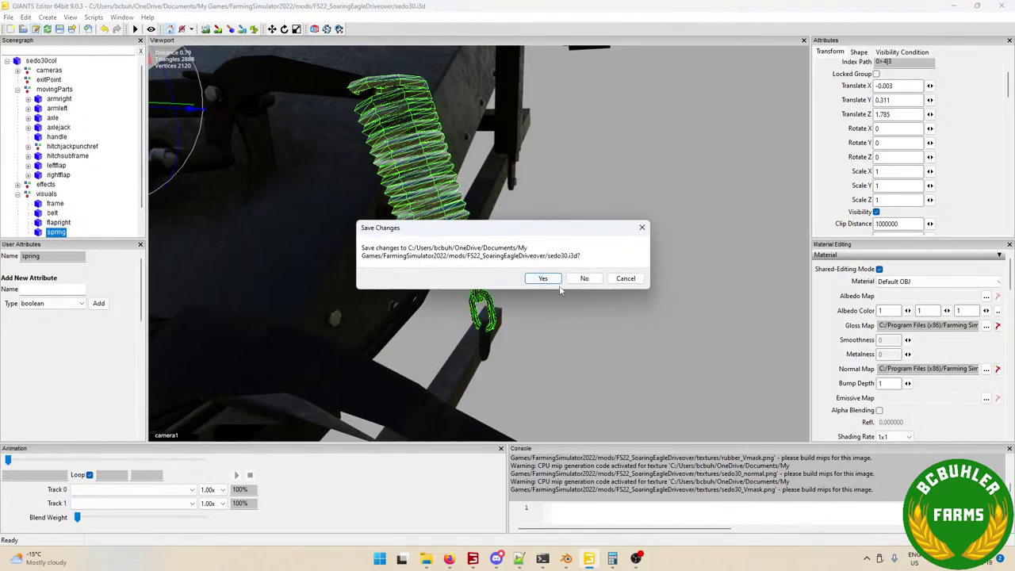
click(586, 279)
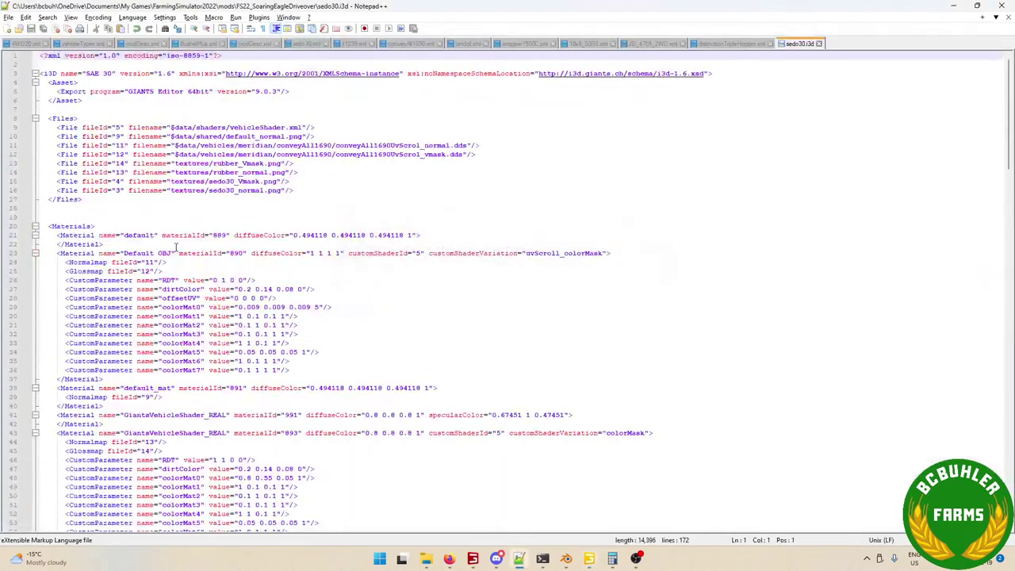
scroll(176, 249, down, 20)
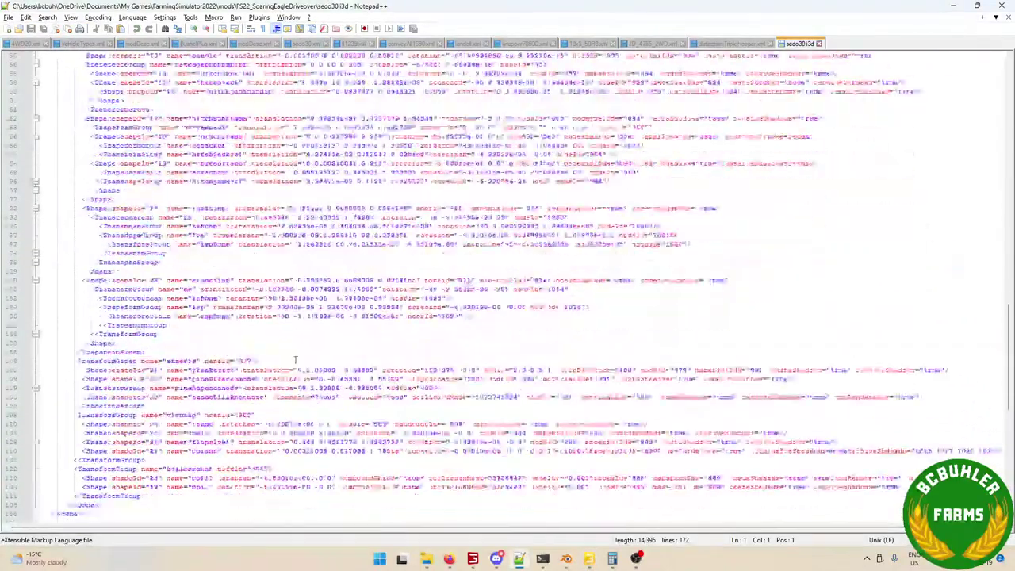
scroll(295, 361, down, 15)
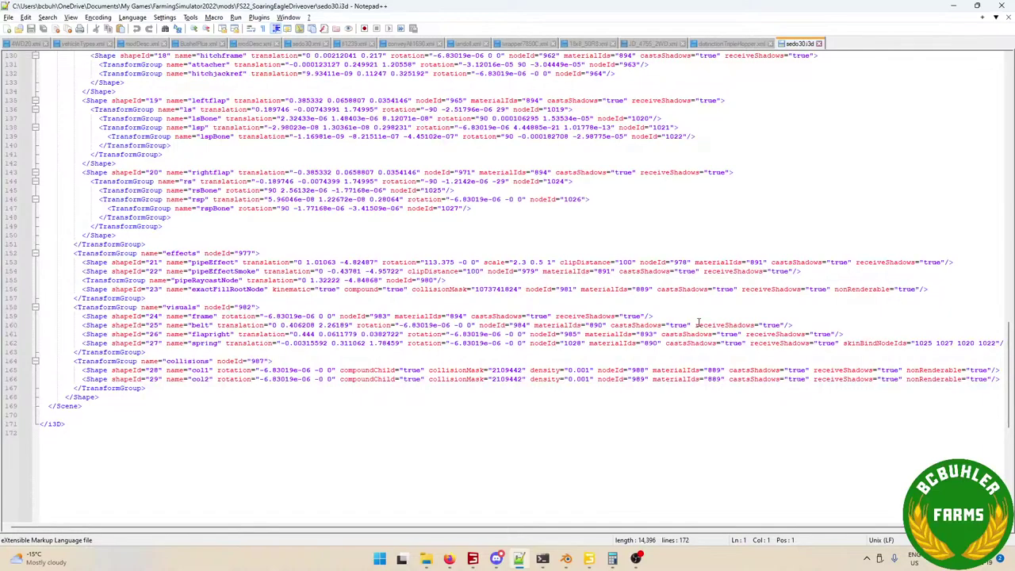
double_click(652, 343)
text(894)
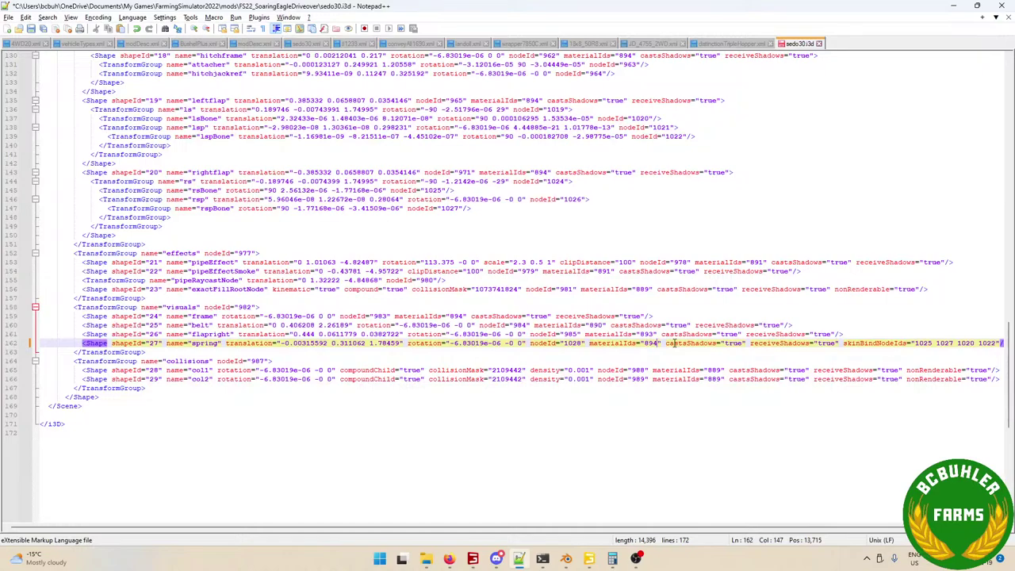
key(ctrl+s)
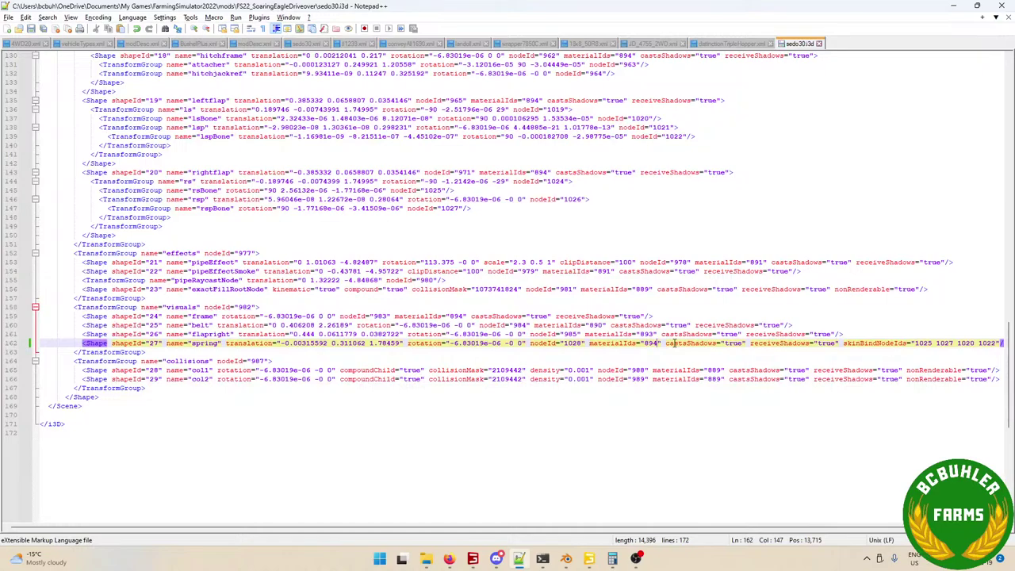
click(819, 43)
Return to GIANTS Editor, reload the scene from disk and select the spring to check its assigned material
mouse_move(631, 558)
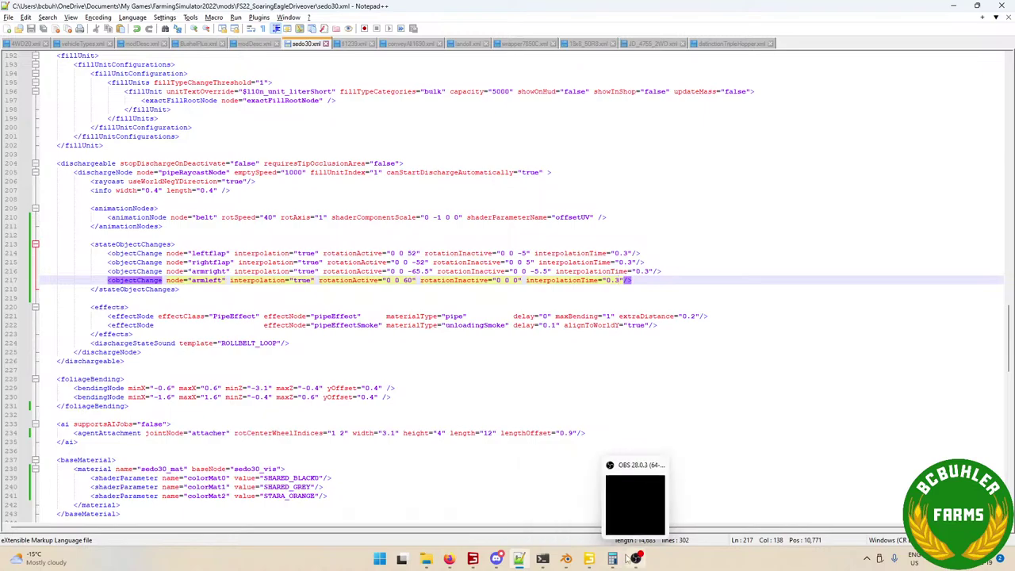
mouse_move(541, 559)
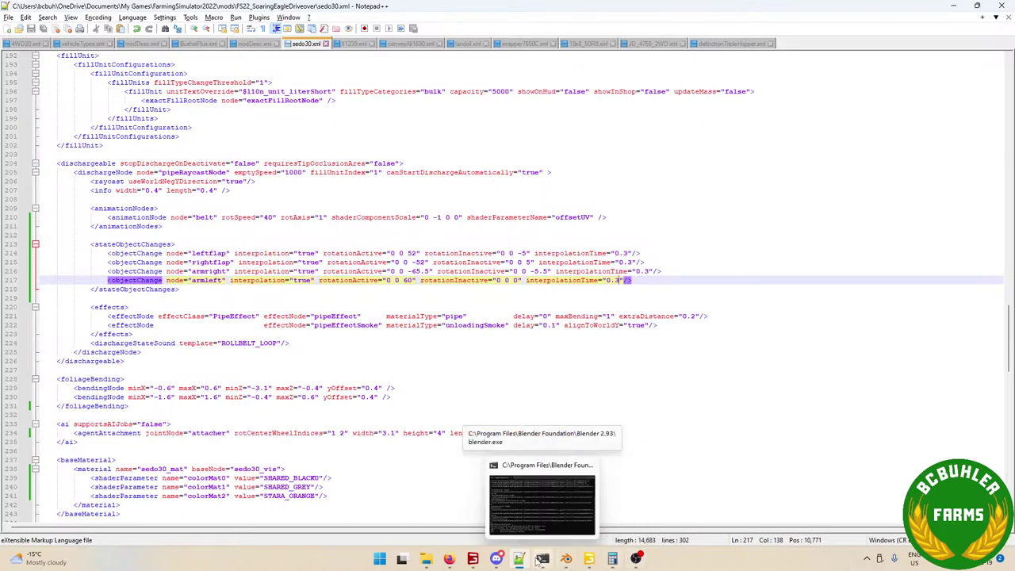
click(588, 558)
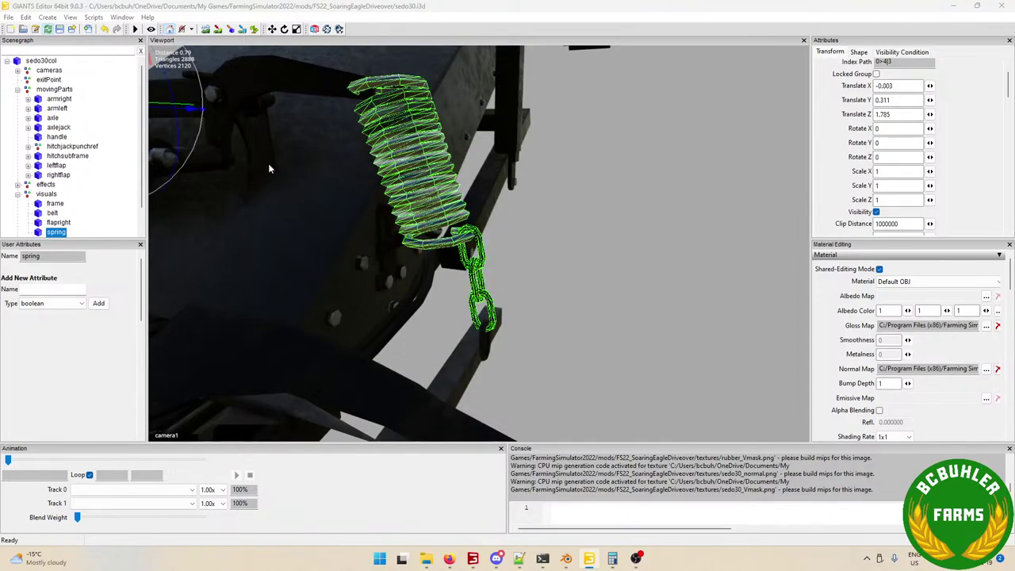
click(49, 29)
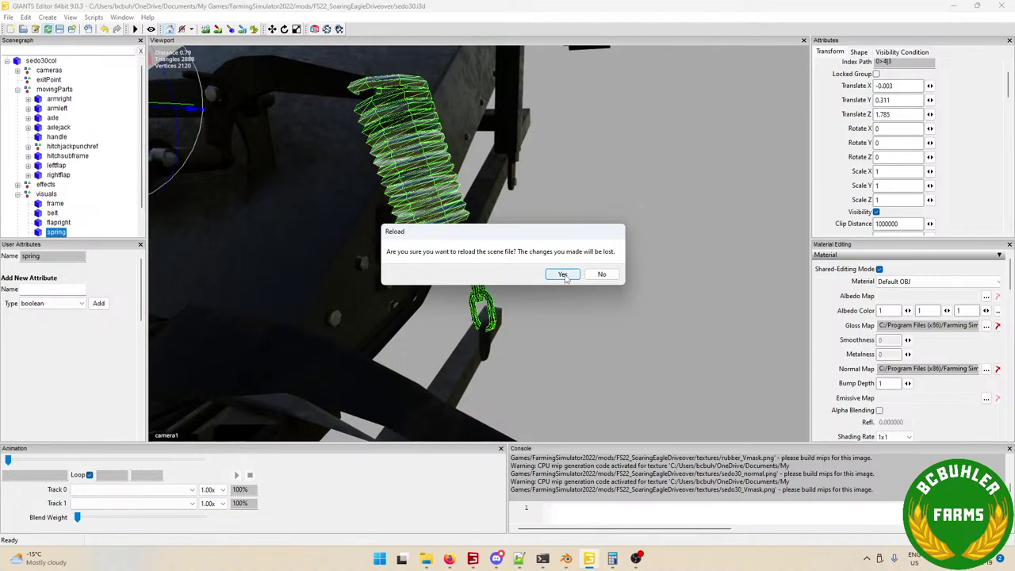
click(564, 276)
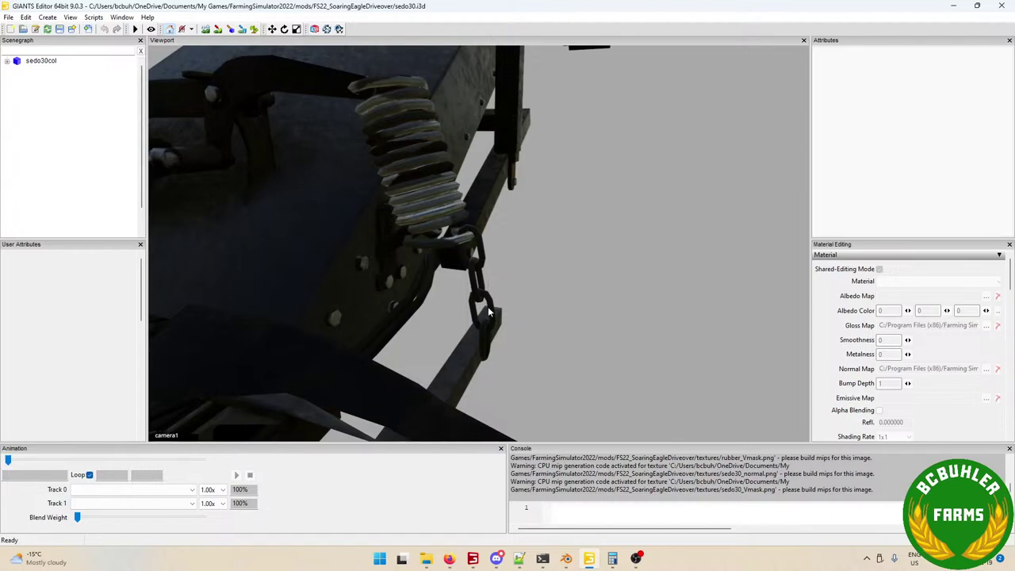
click(405, 186)
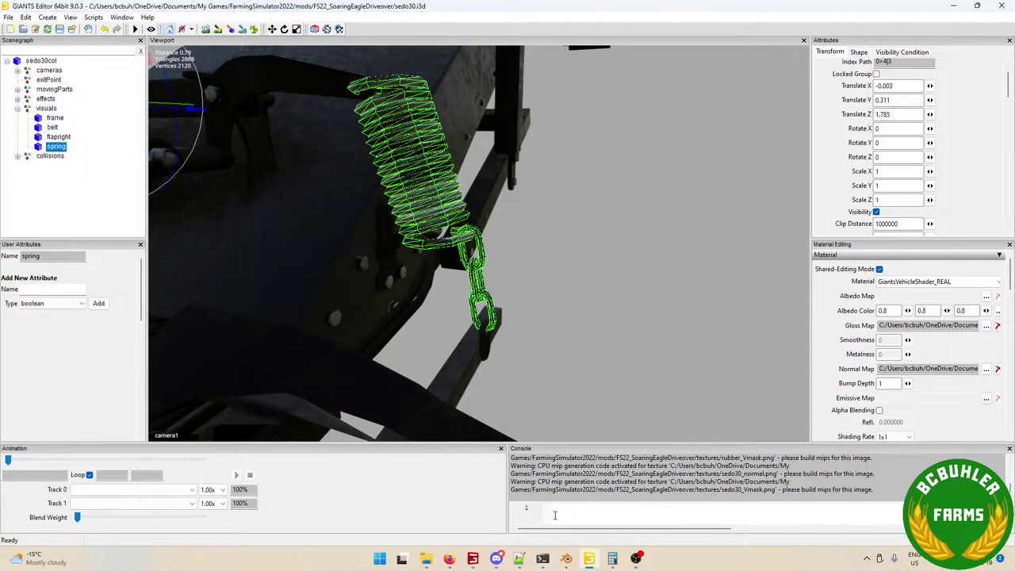
In Notepad++, close the distinctionTripleHopper, JD_4755_2WD, 18x8_50R8 and wrapper7850C XML files
mouse_move(476, 559)
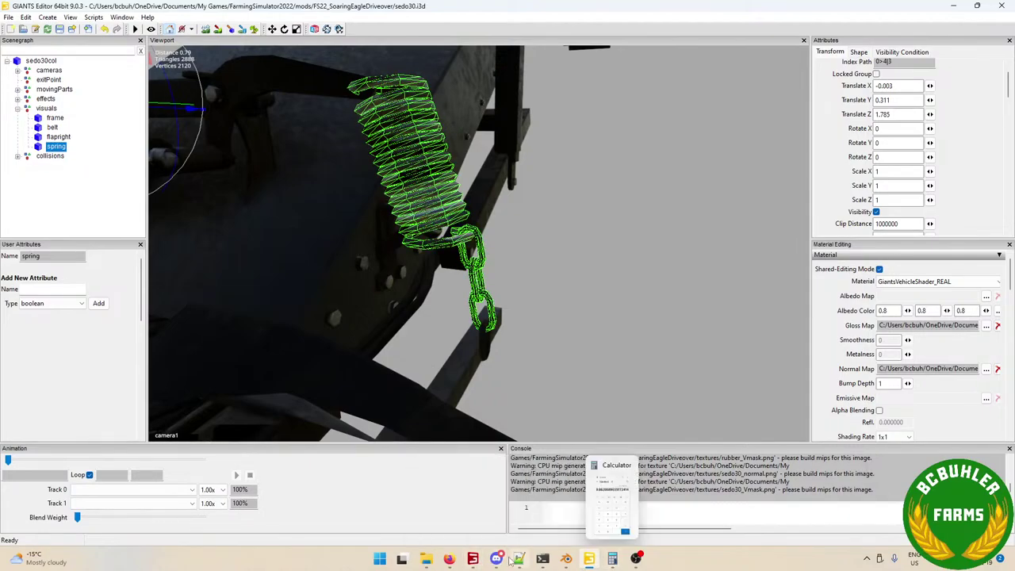
click(517, 559)
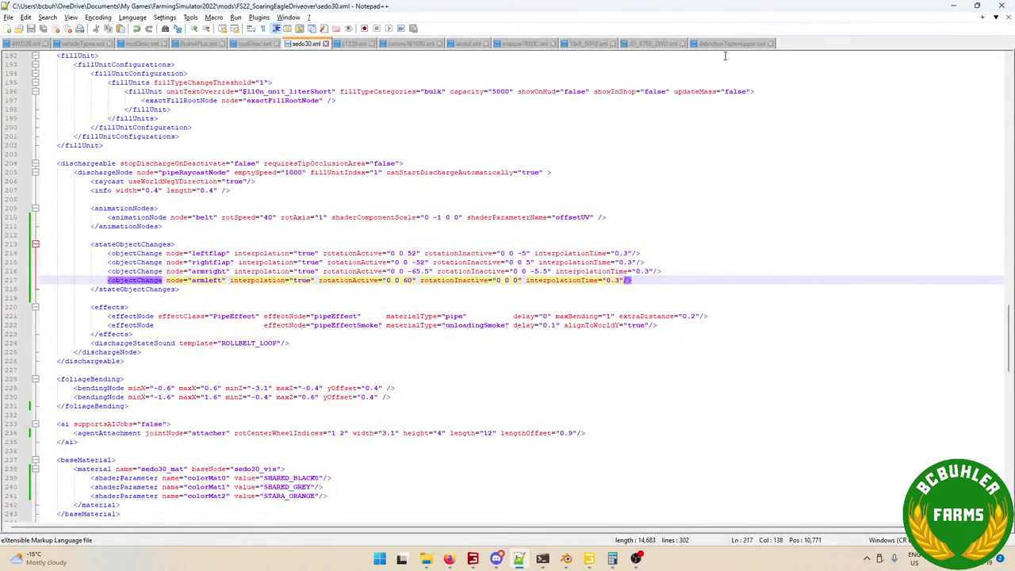
click(771, 45)
click(683, 45)
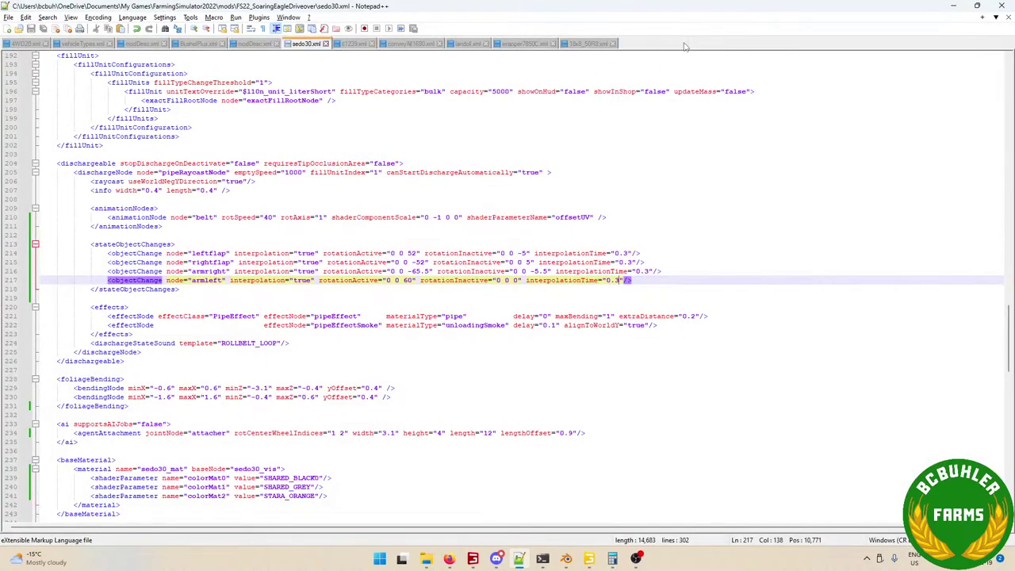
click(613, 44)
click(553, 43)
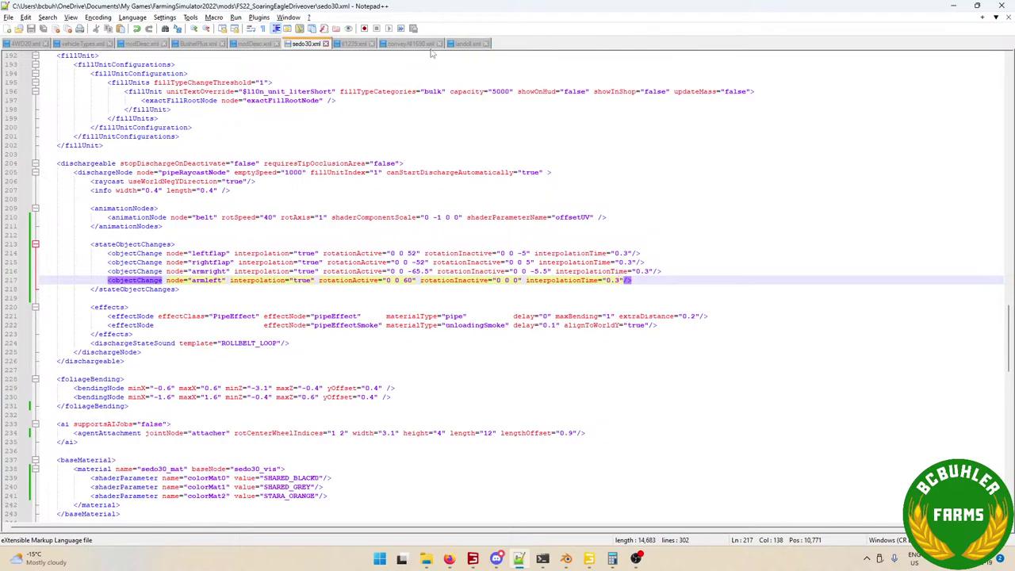
Switch to Farming Simulator 22, turn on the flashlight and inspect the hopper's springs and flaps from both sides
click(394, 235)
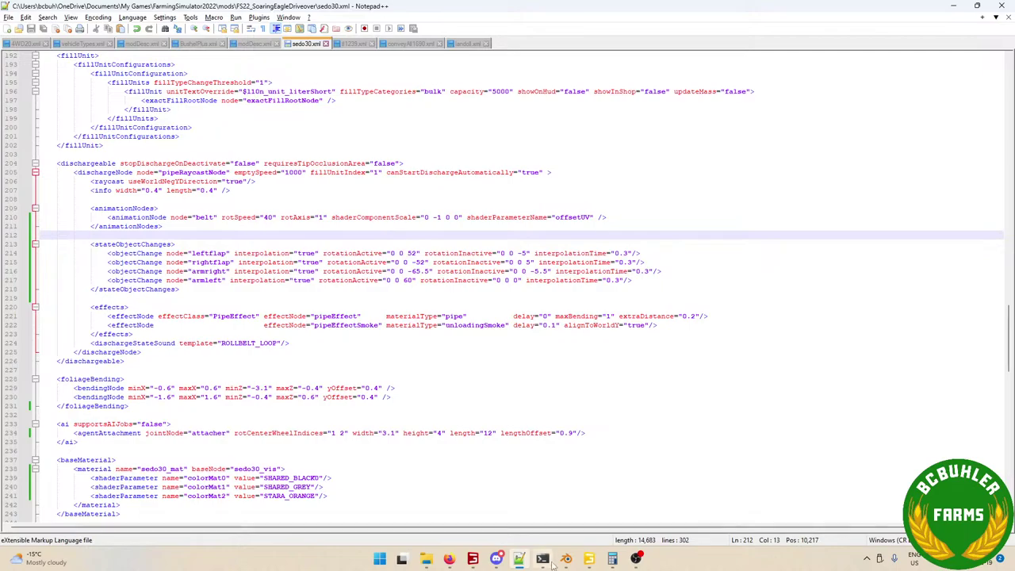
click(520, 559)
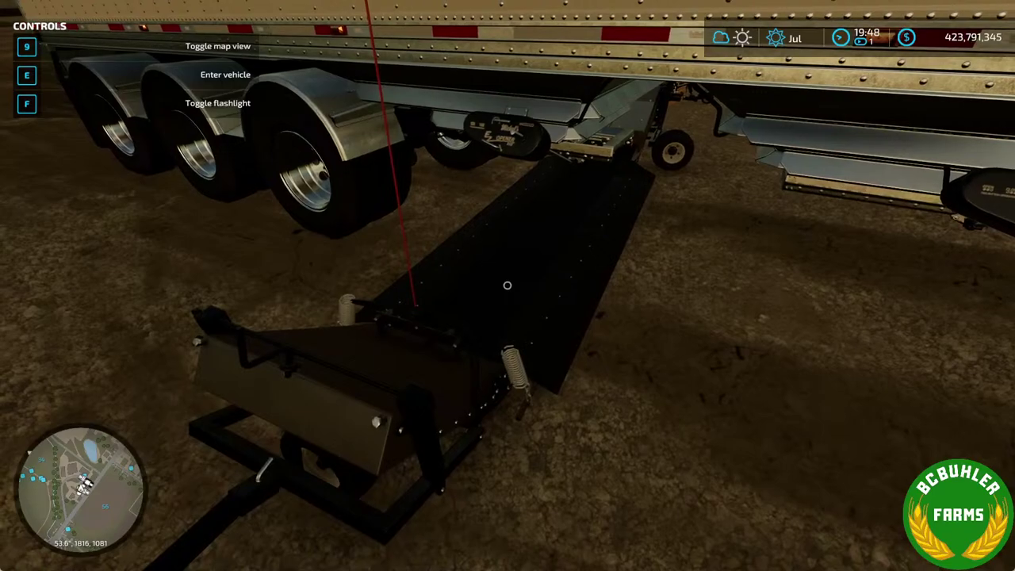
key(s)
key(f)
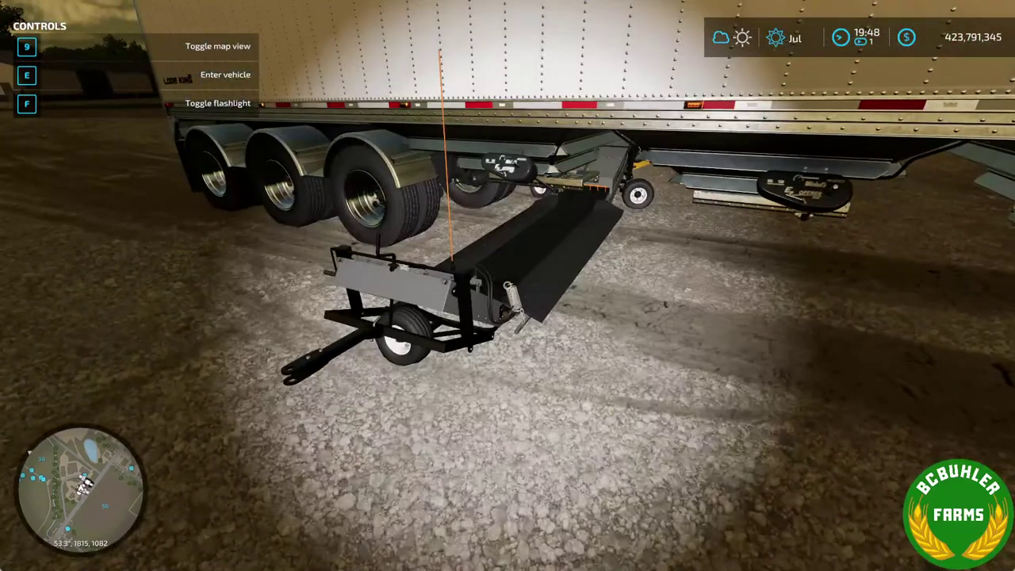
key(w)
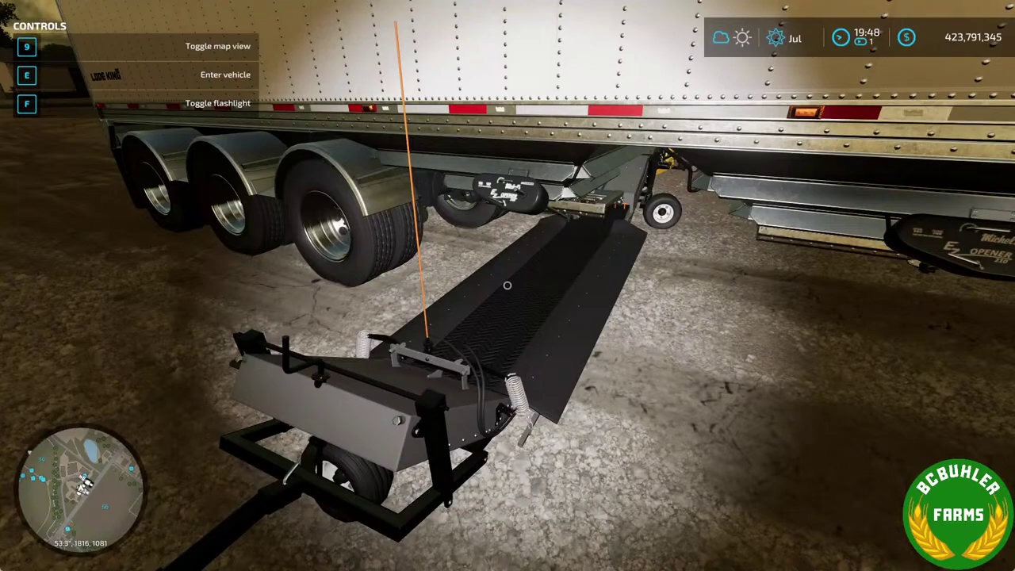
key(w)
key(s)
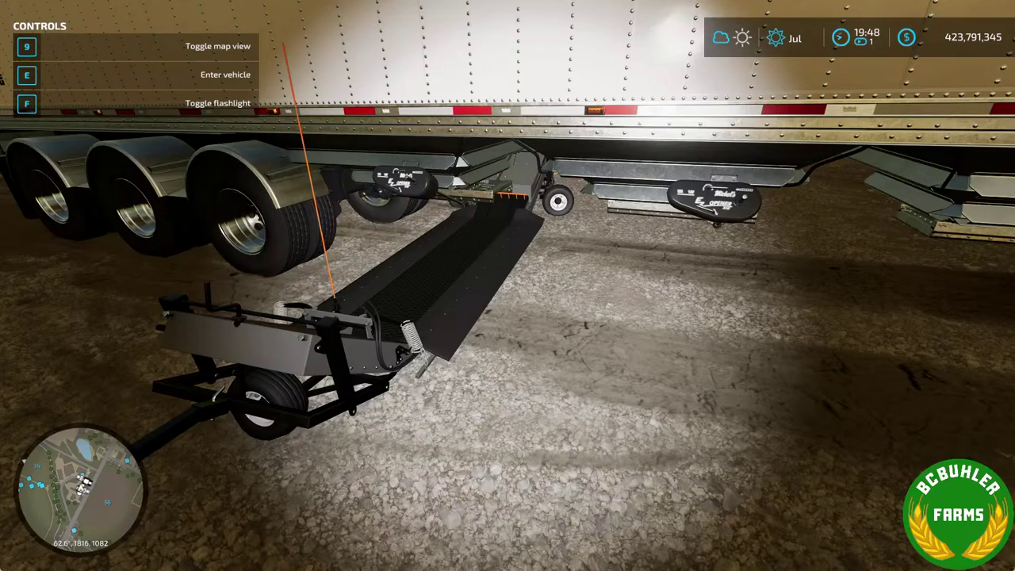
key(a)
key(a)
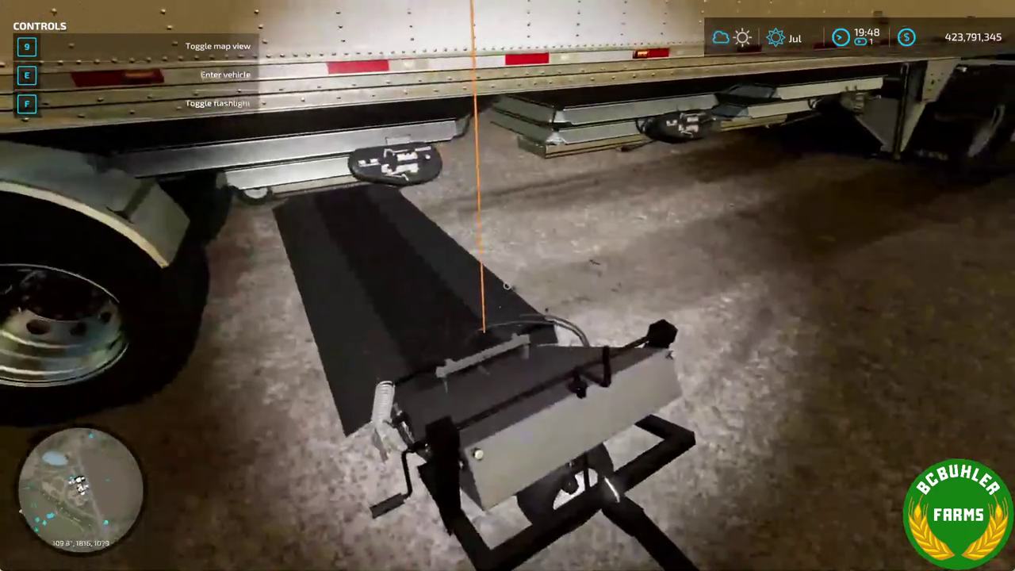
key(s)
key(w)
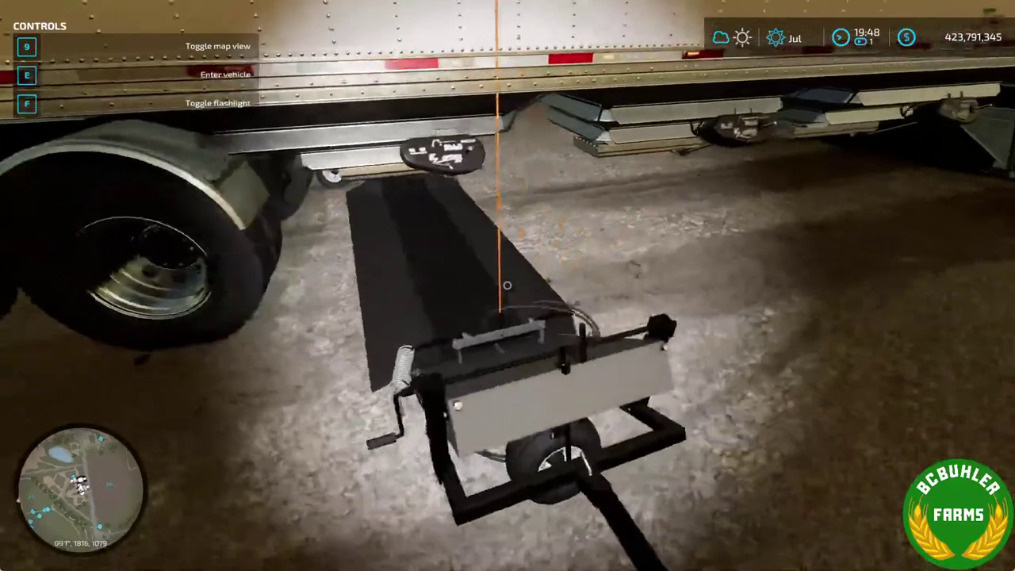
key(d)
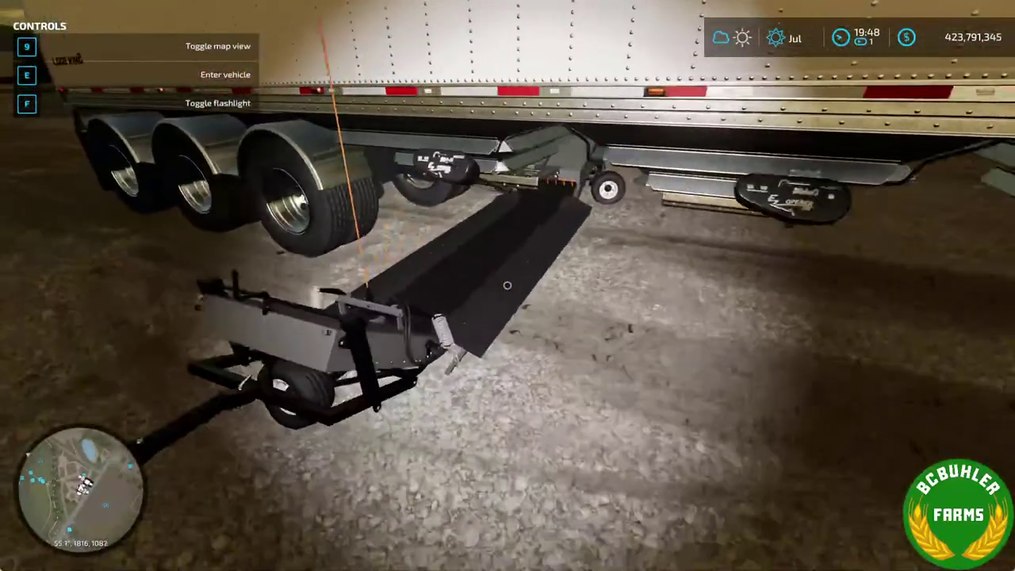
mouse_move(507, 286)
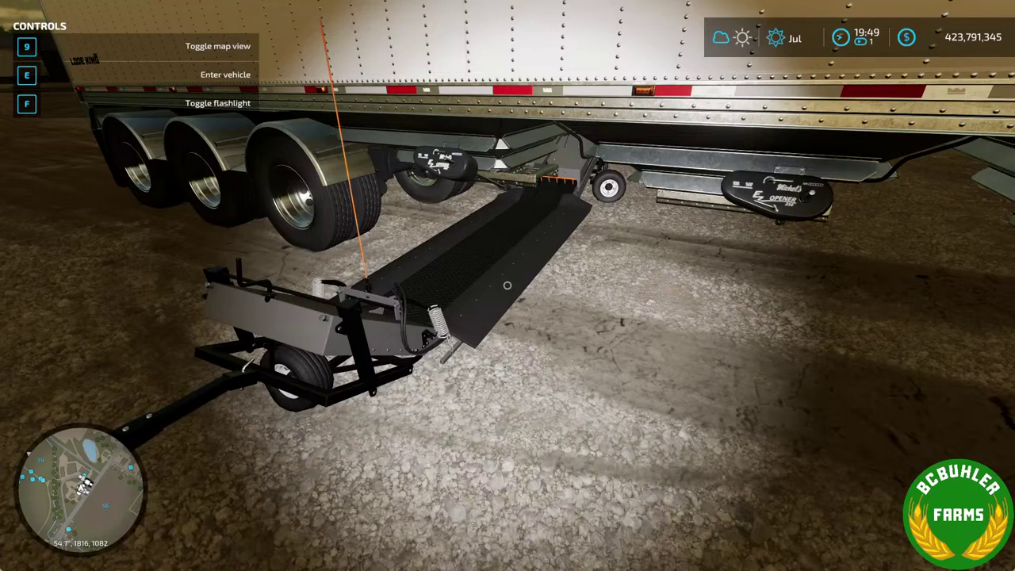
Switch to Blender, hide the springbones collection and save SAE 30.blend
key(super)
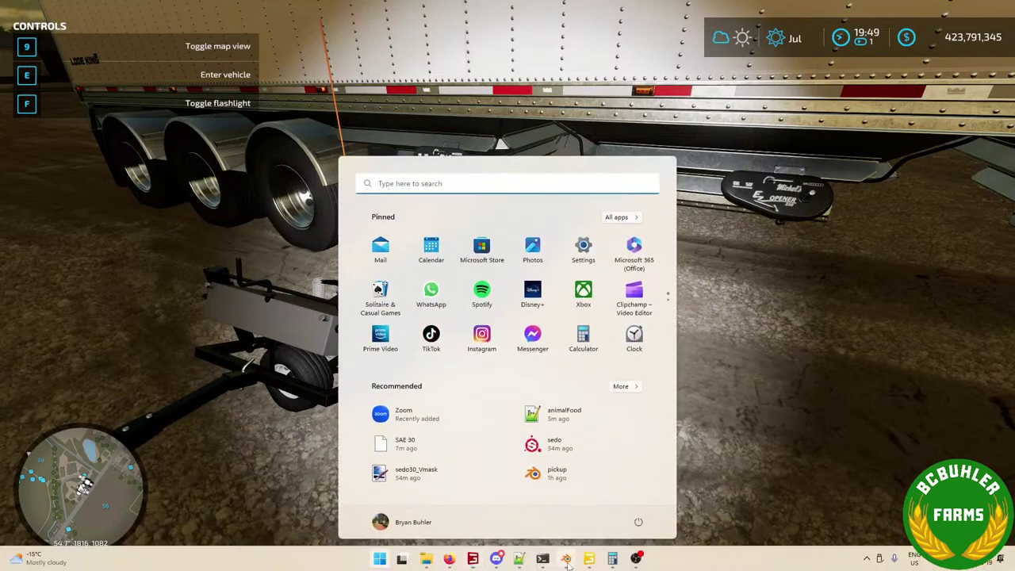
click(567, 558)
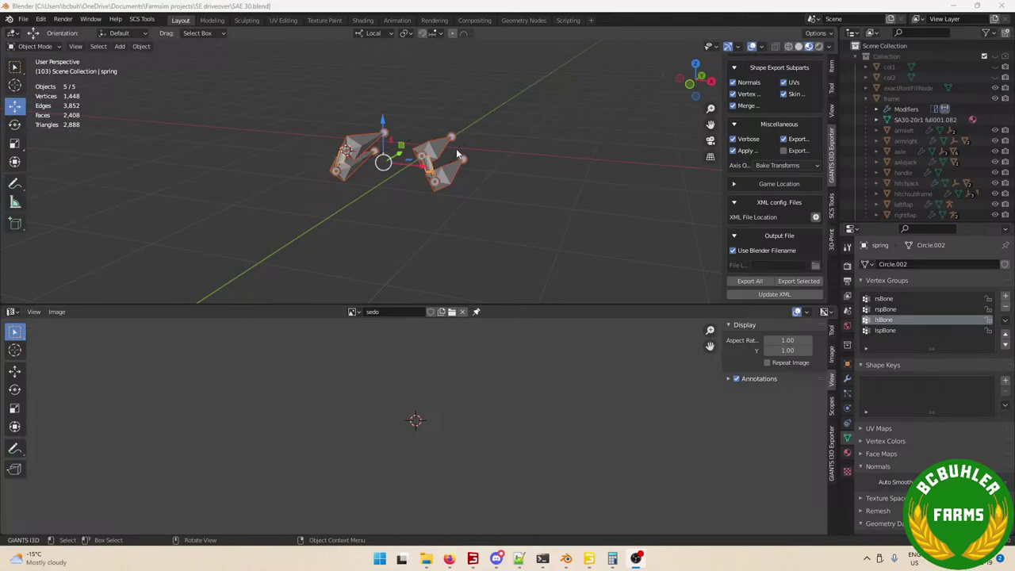
middle_drag(458, 150, 419, 148)
scroll(936, 143, down, 5)
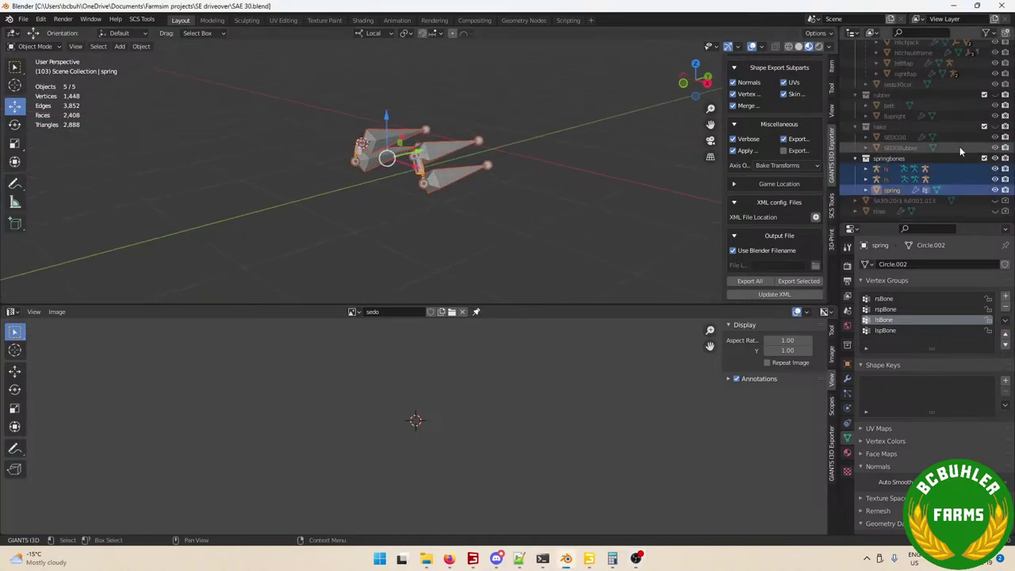
click(995, 158)
key(ctrl+s)
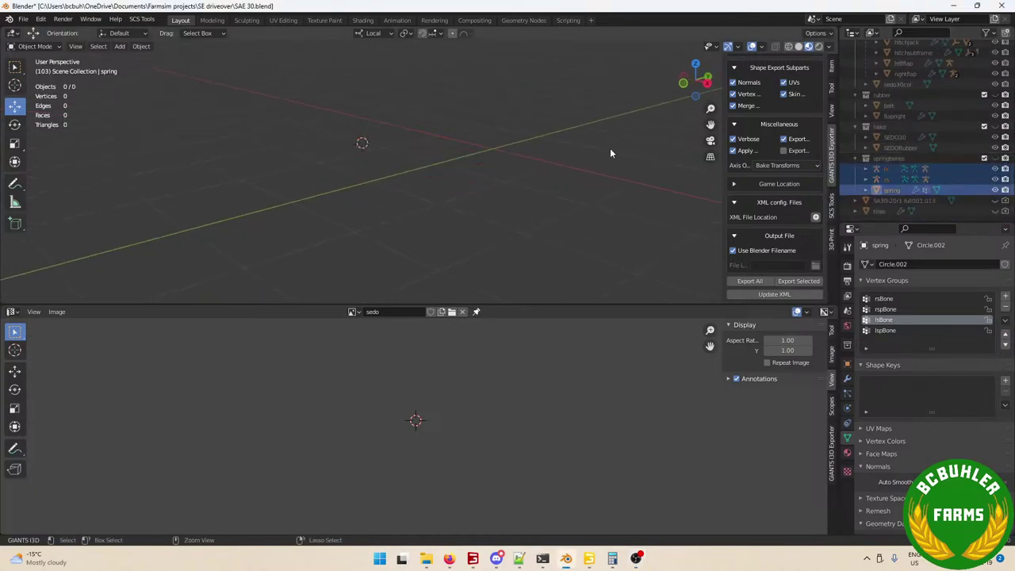
Unhide the main Collection and the rubber collection, then save the Blender file
scroll(997, 72, up, 5)
scroll(996, 70, up, 1)
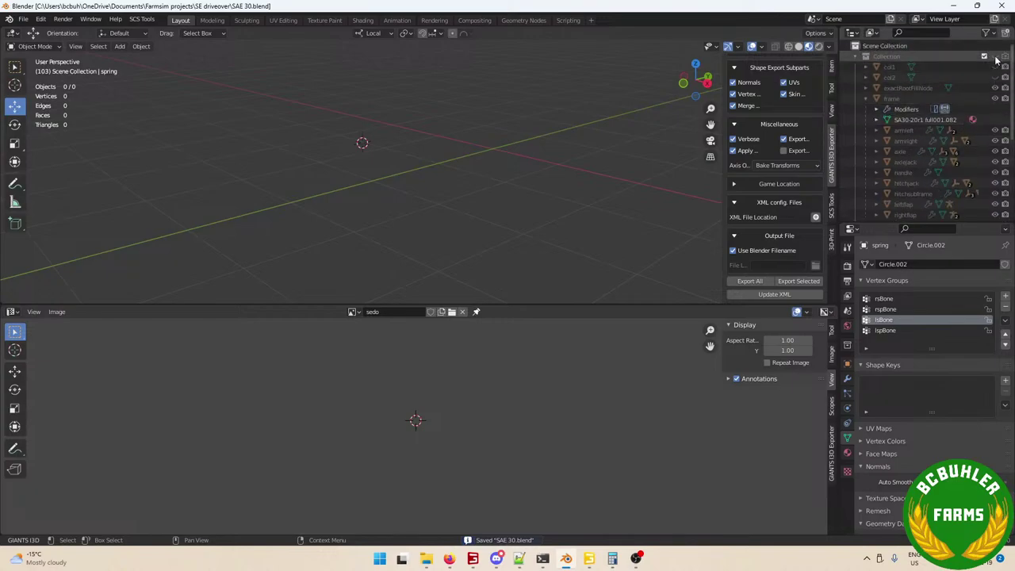
click(995, 58)
scroll(995, 162, down, 4)
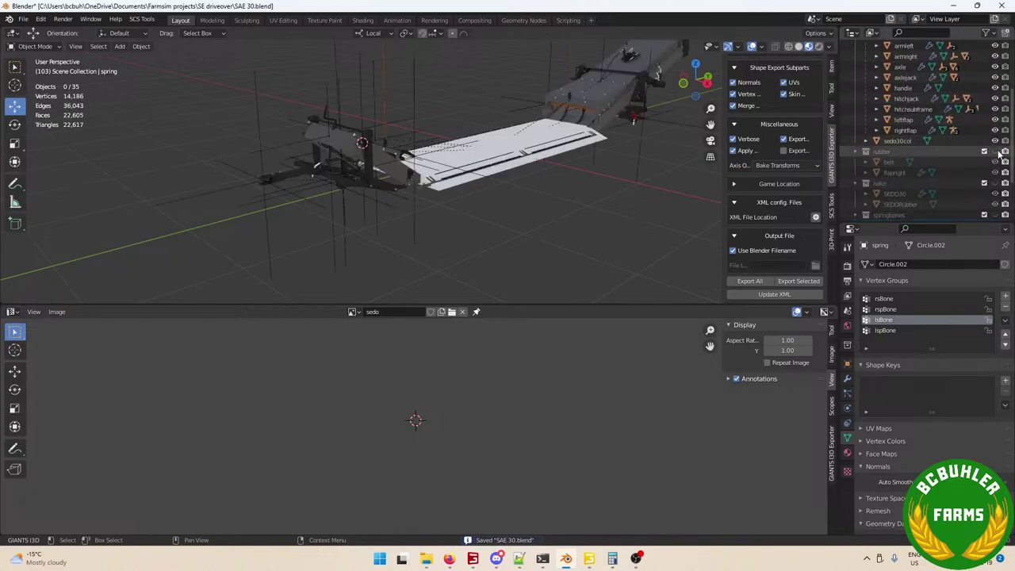
click(995, 151)
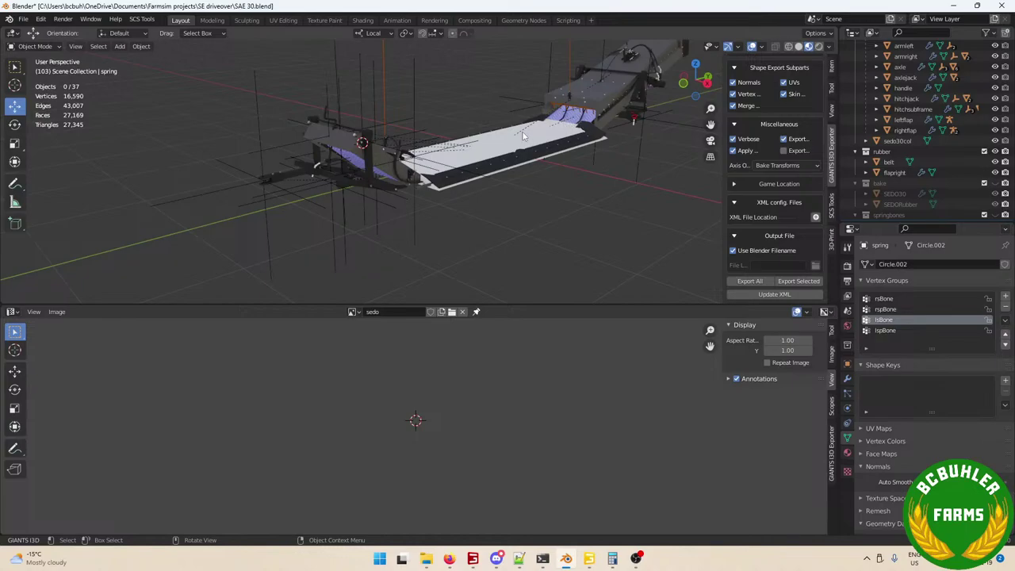
middle_drag(508, 133, 345, 151)
key(ctrl+s)
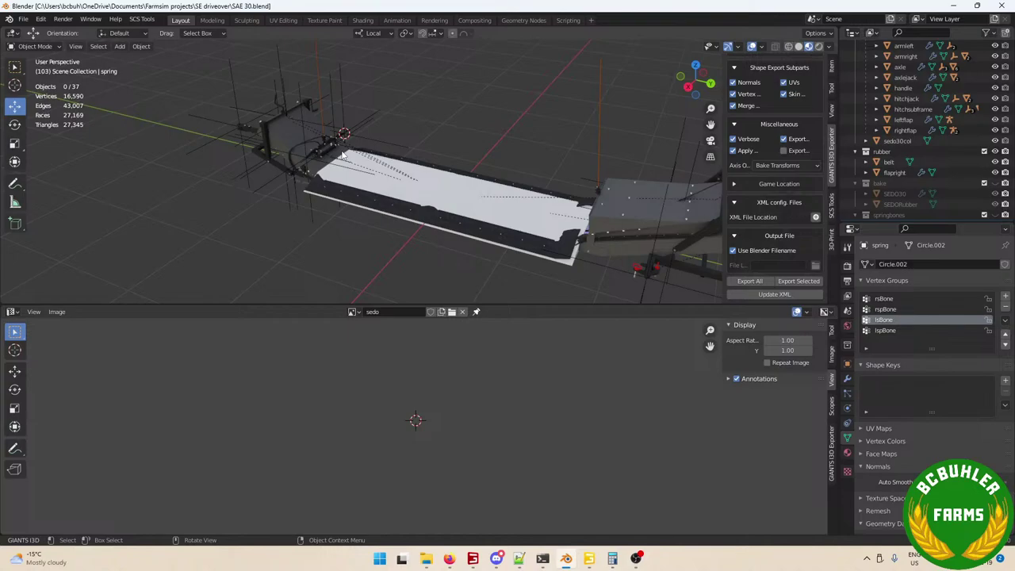
middle_drag(342, 155, 473, 169)
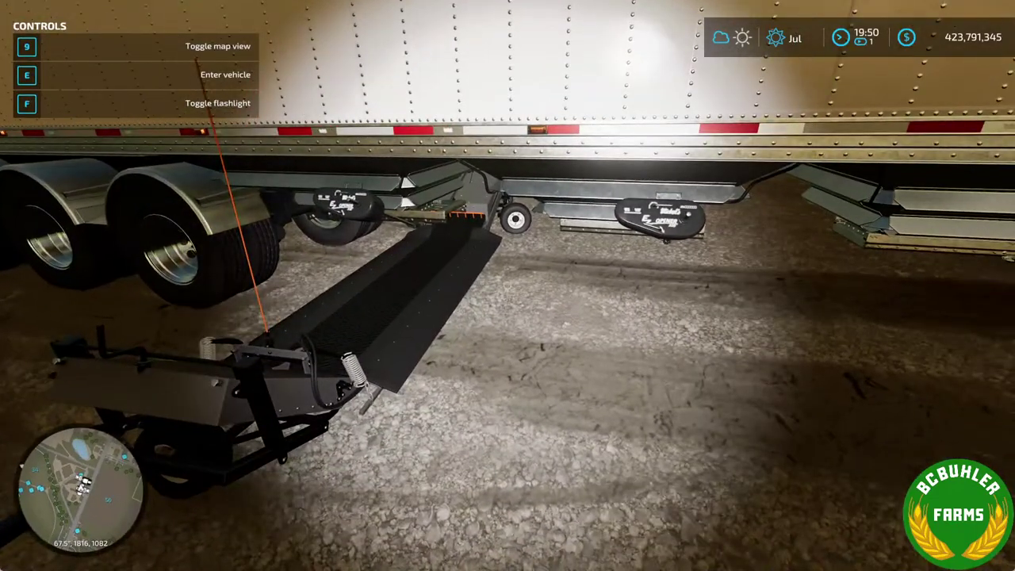
Back in Farming Simulator 22, drive the Volvo truck and trailer forward off the hopper, then get into the Soaring Eagle TL 12-39 conveyor
key(w)
key(e)
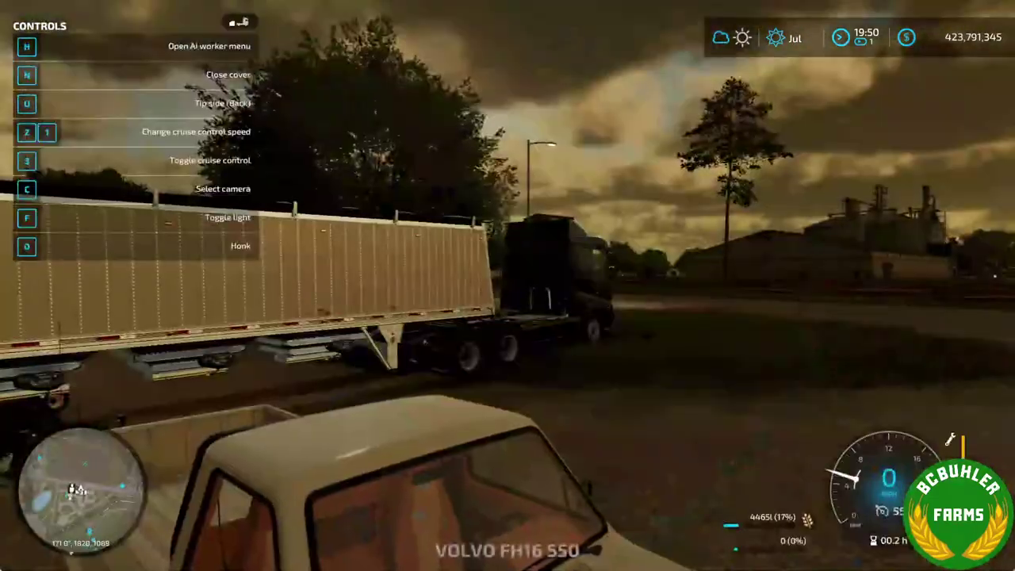
key(w)
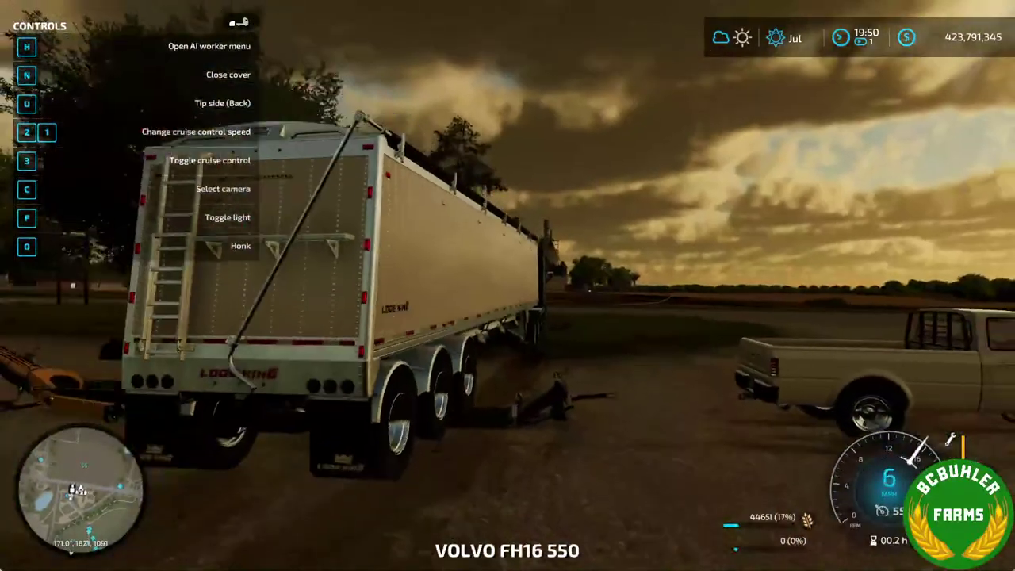
key(e)
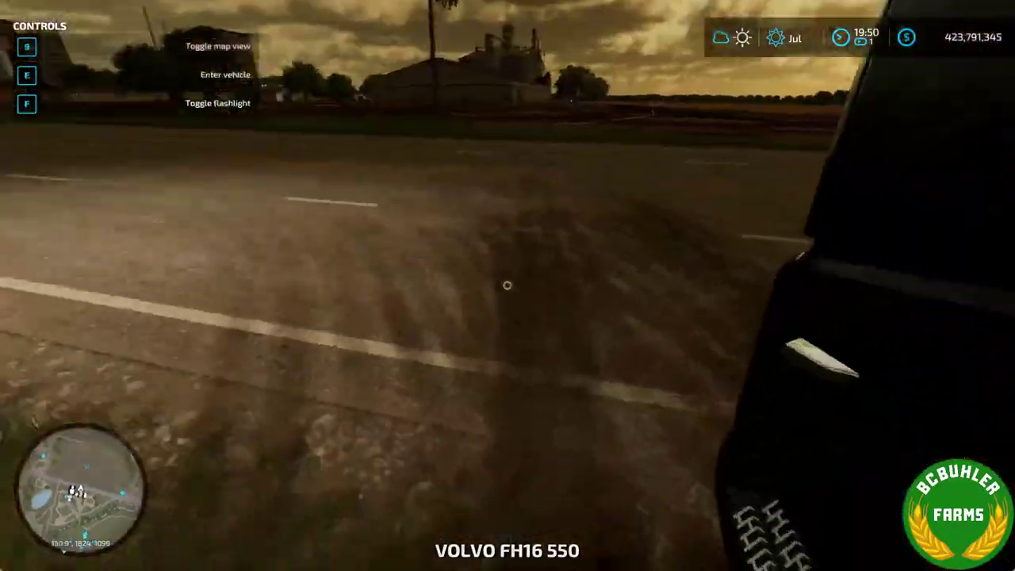
key(w)
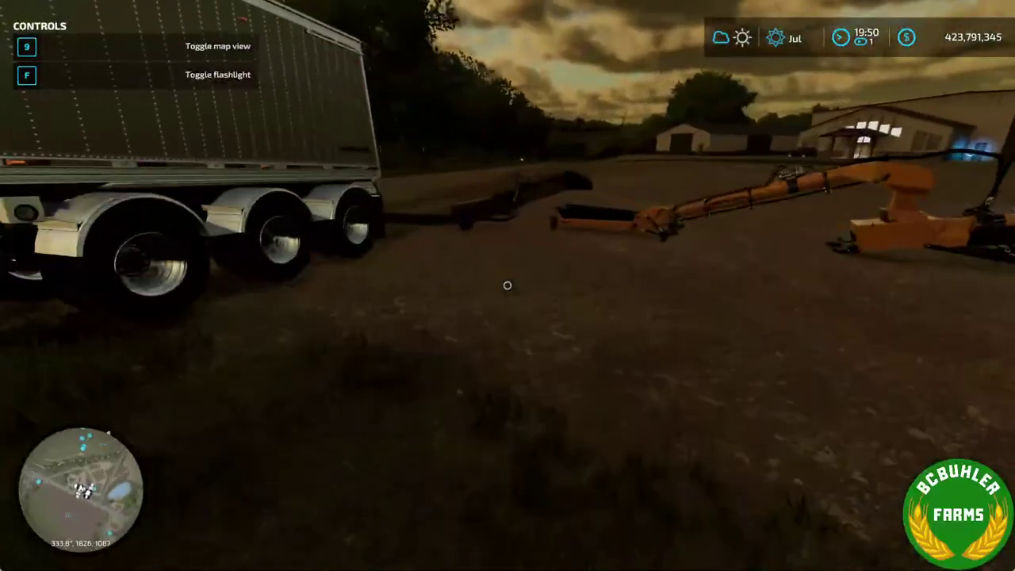
key(e)
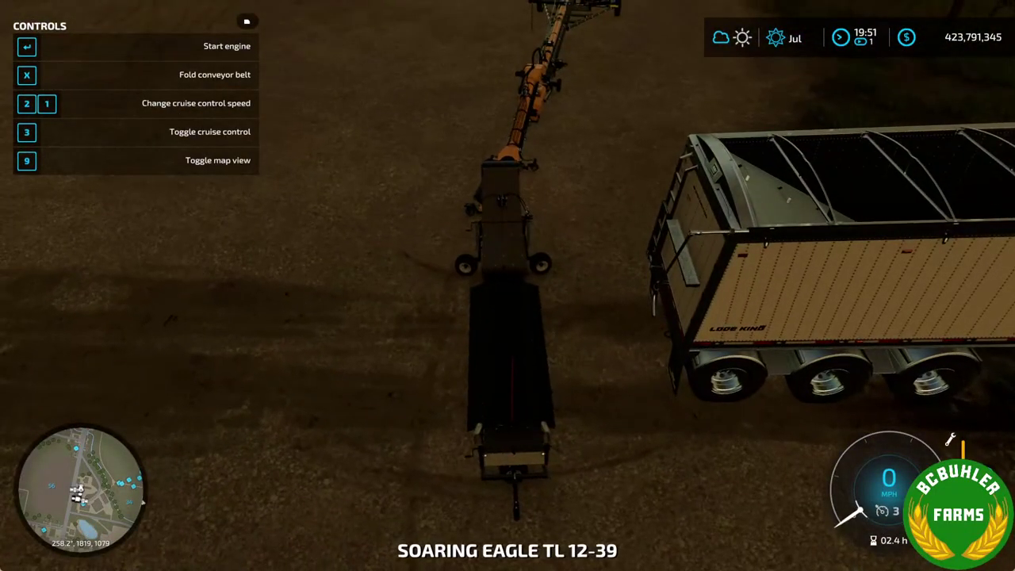
Set the game time to 08:00 in July, accept the time advance and return to the game
key(alt+e)
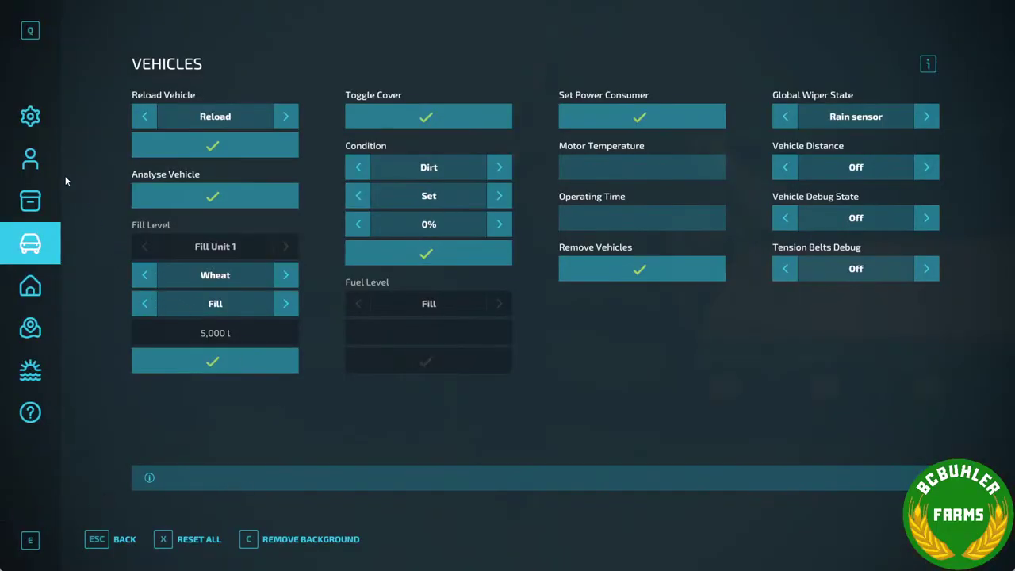
key(e)
key(e)
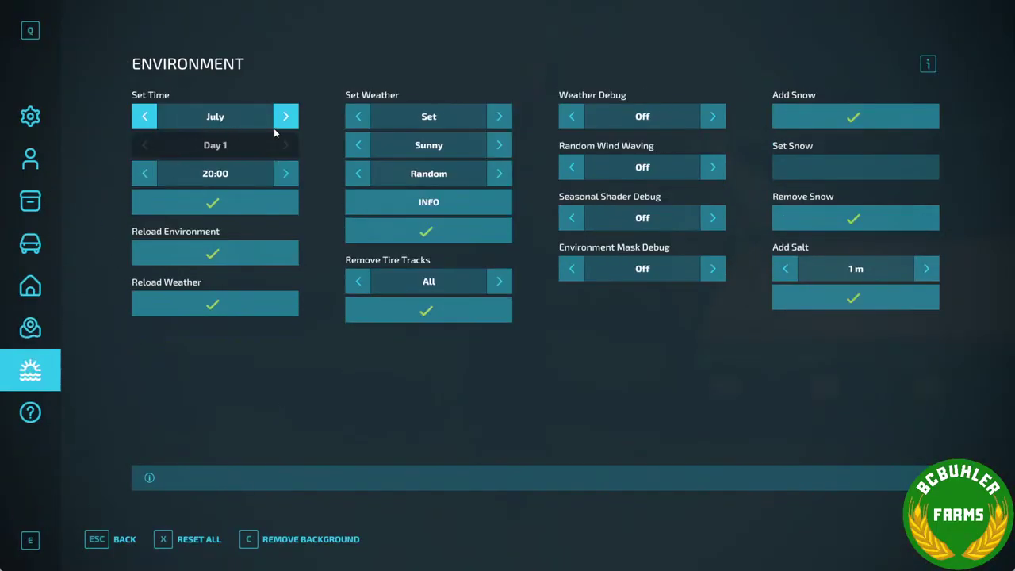
click(146, 180)
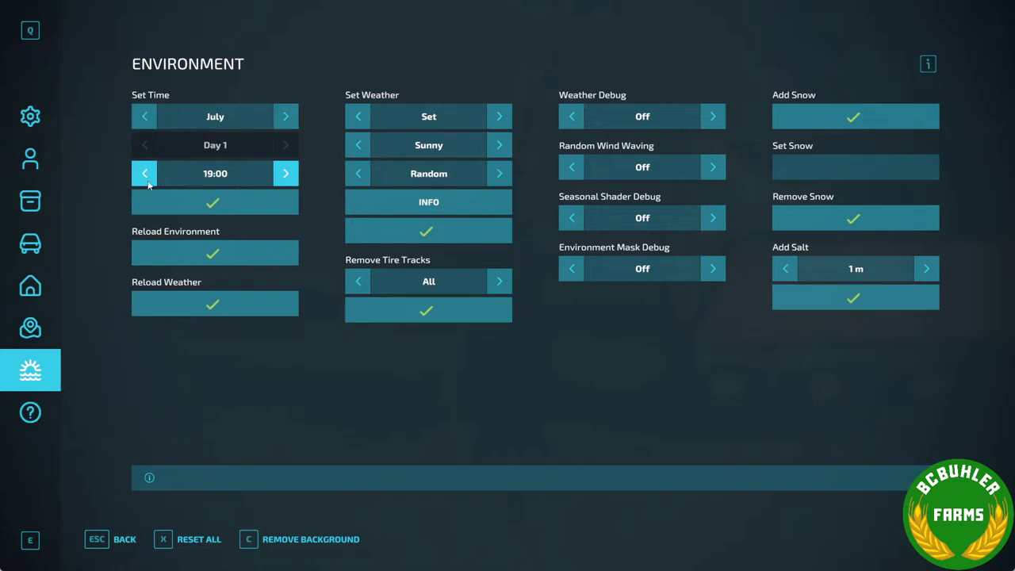
click(147, 183)
click(147, 182)
click(147, 182)
click(147, 182)
click(148, 182)
click(147, 182)
click(148, 183)
click(148, 182)
click(147, 183)
click(148, 183)
click(147, 182)
click(158, 201)
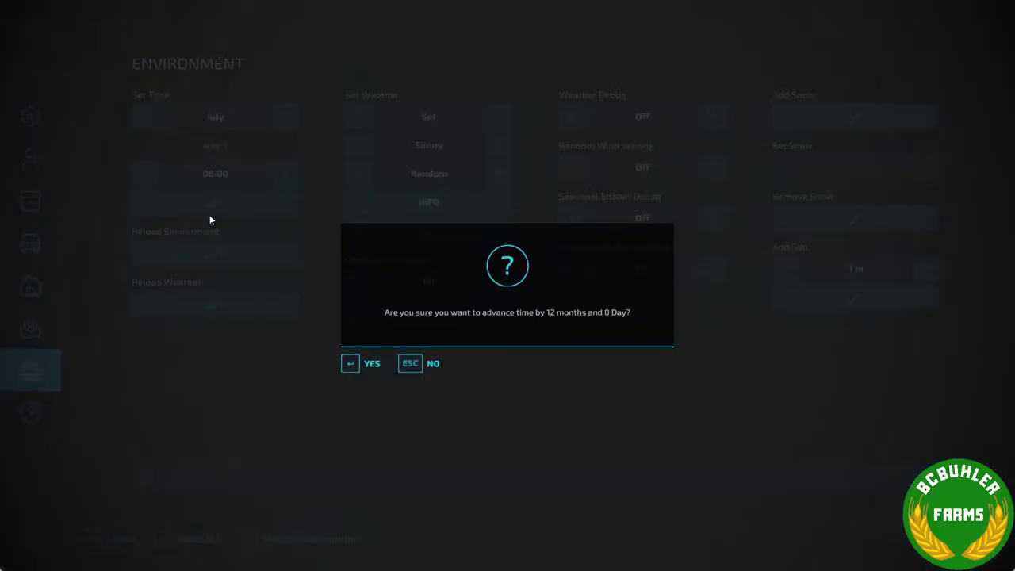
click(355, 367)
key(Escape)
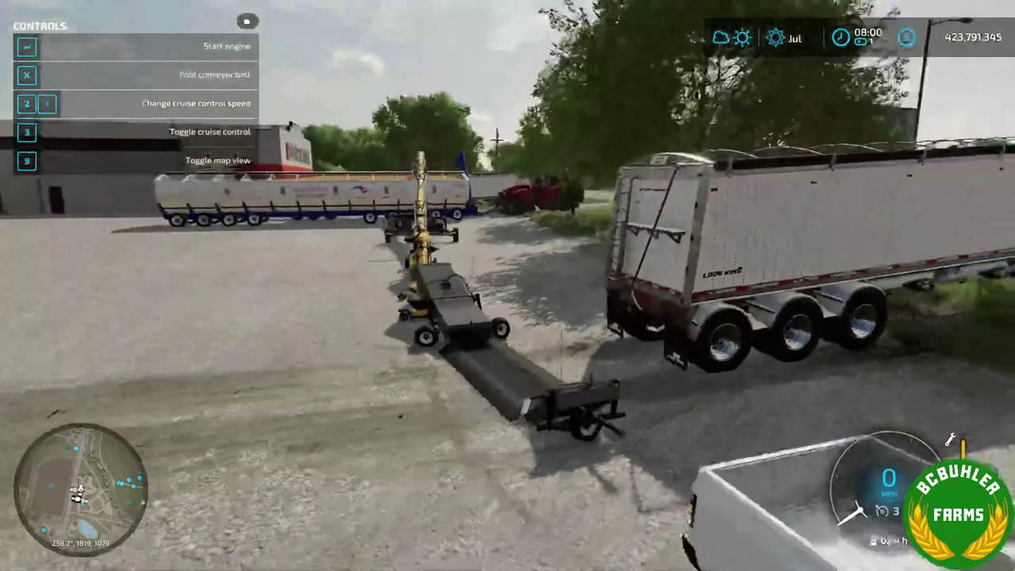
Leave and re-enter the Soaring Eagle conveyor, then reload the vehicle
key(e)
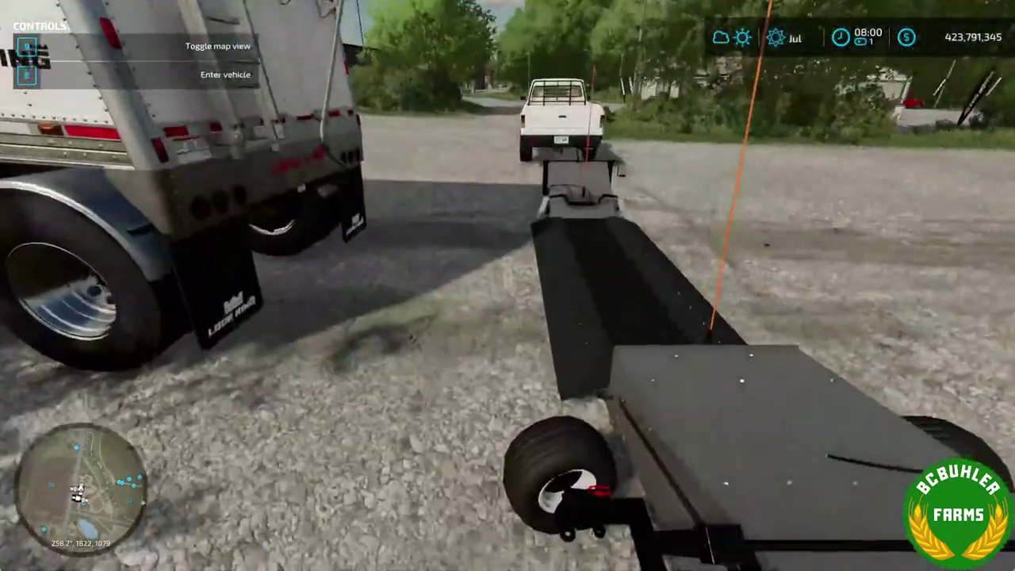
key(e)
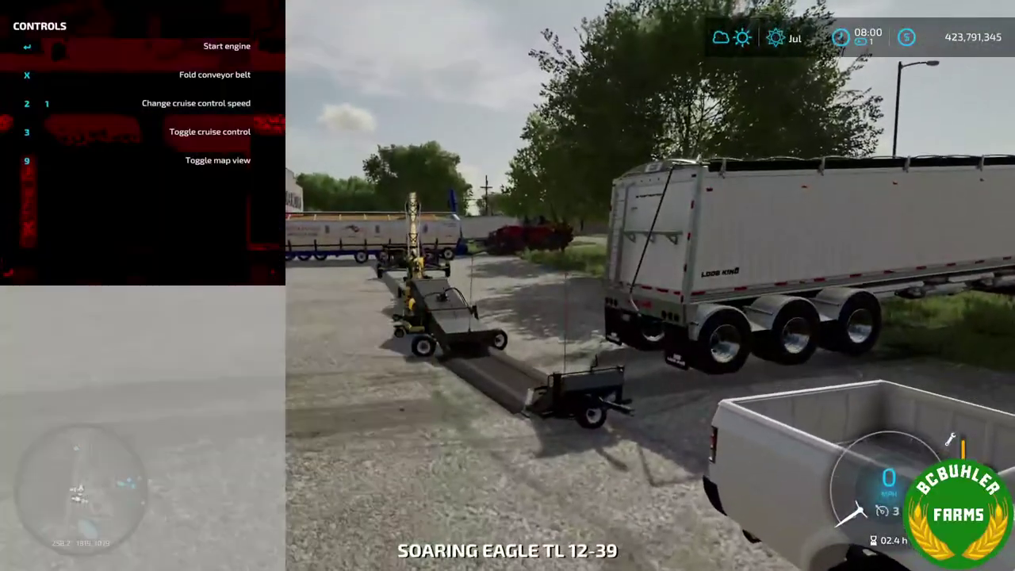
key(ctrl+d)
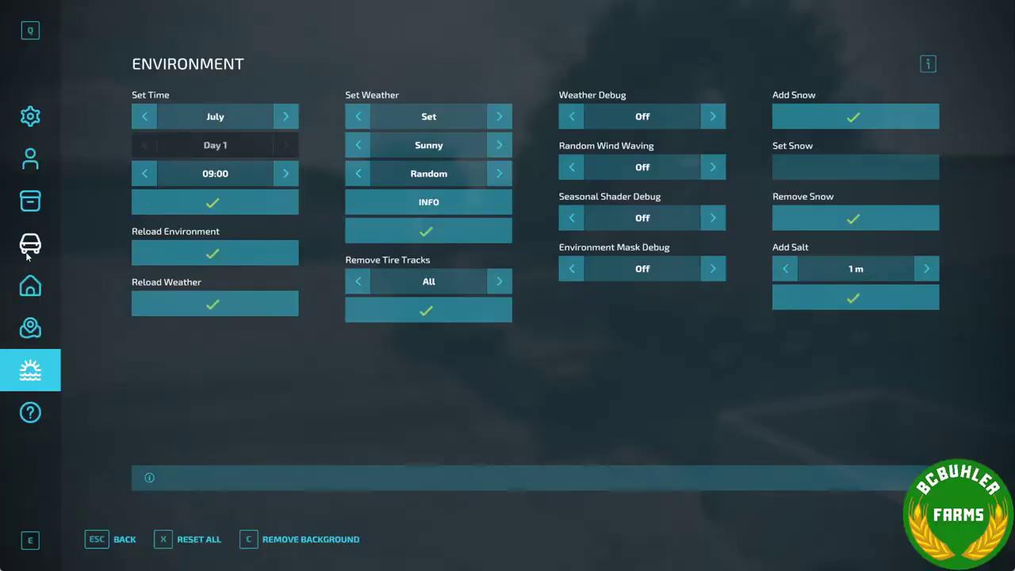
click(27, 248)
click(199, 146)
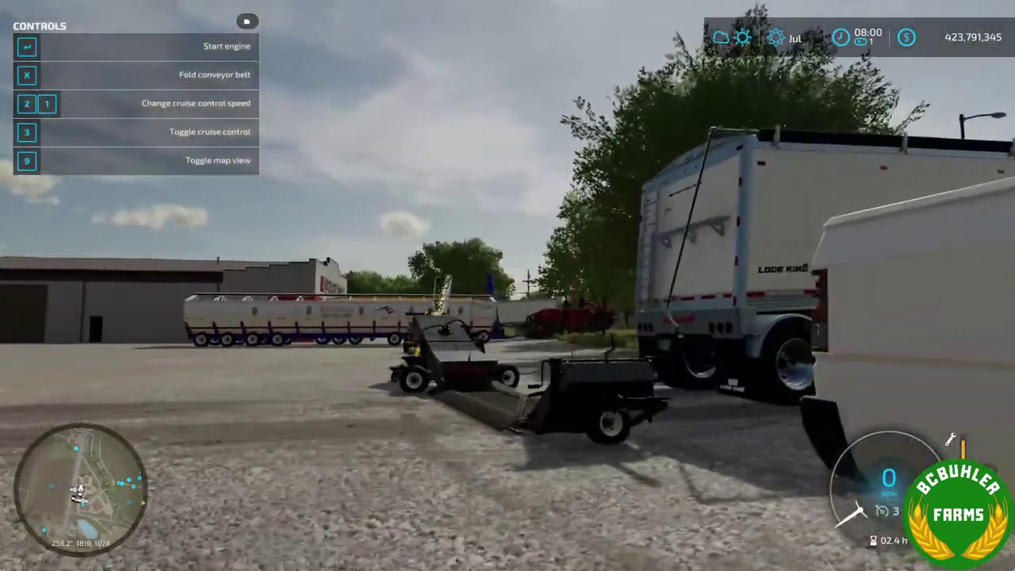
Switch to Blender, select the hopper's frame mesh and examine the belt and flap area
key(super)
mouse_move(624, 560)
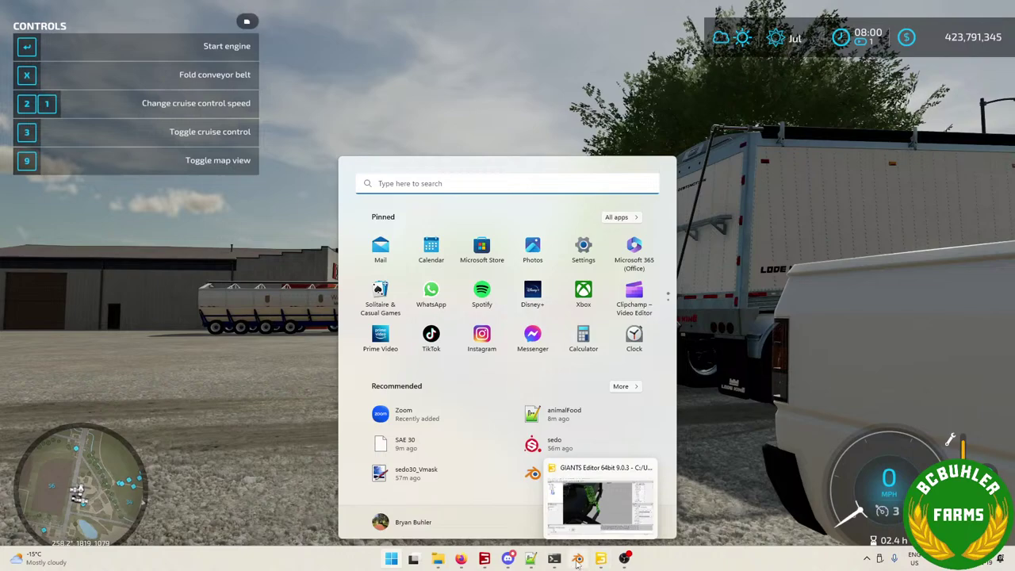
click(600, 500)
middle_drag(390, 168, 494, 170)
scroll(494, 170, up, 2)
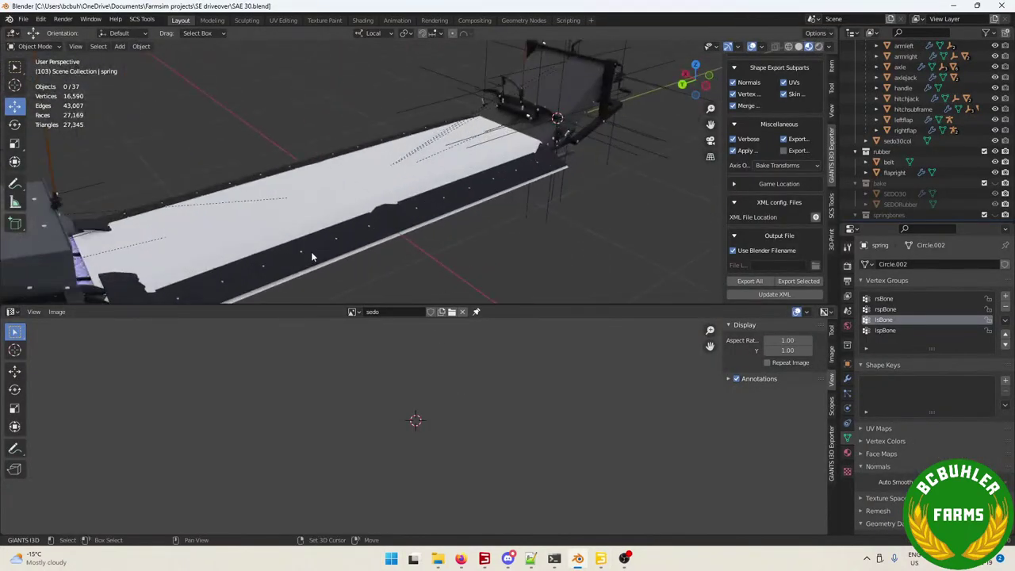
shift+middle_drag(311, 253, 423, 184)
scroll(373, 181, down, 3)
click(254, 196)
scroll(357, 195, down, 3)
scroll(423, 185, up, 4)
mouse_move(347, 161)
middle_down()
mouse_move(385, 165)
mouse_move(321, 169)
mouse_move(433, 170)
mouse_move(338, 163)
middle_up()
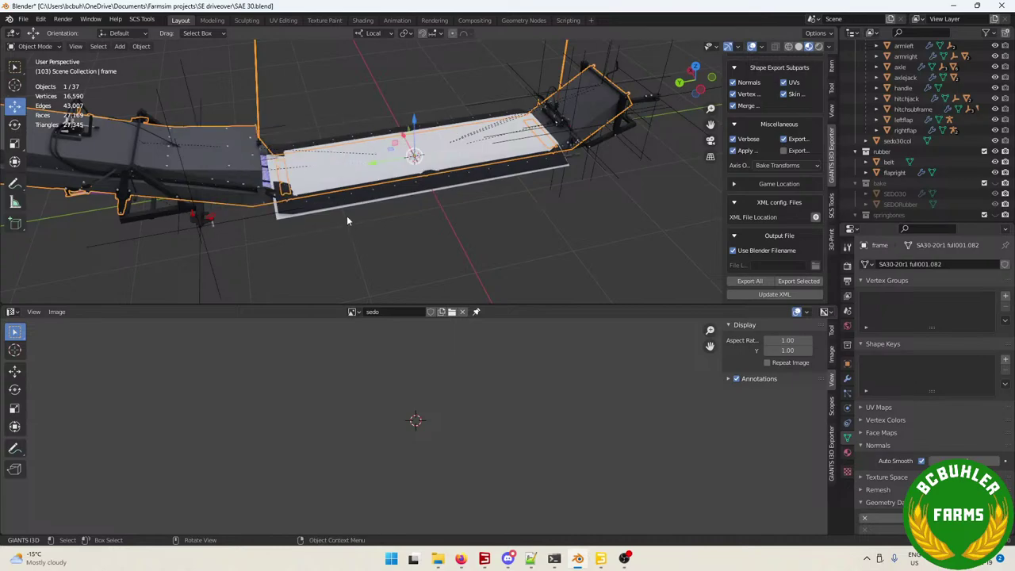
Add an armature at the world origin in the middle of the hopper's belt
click(127, 49)
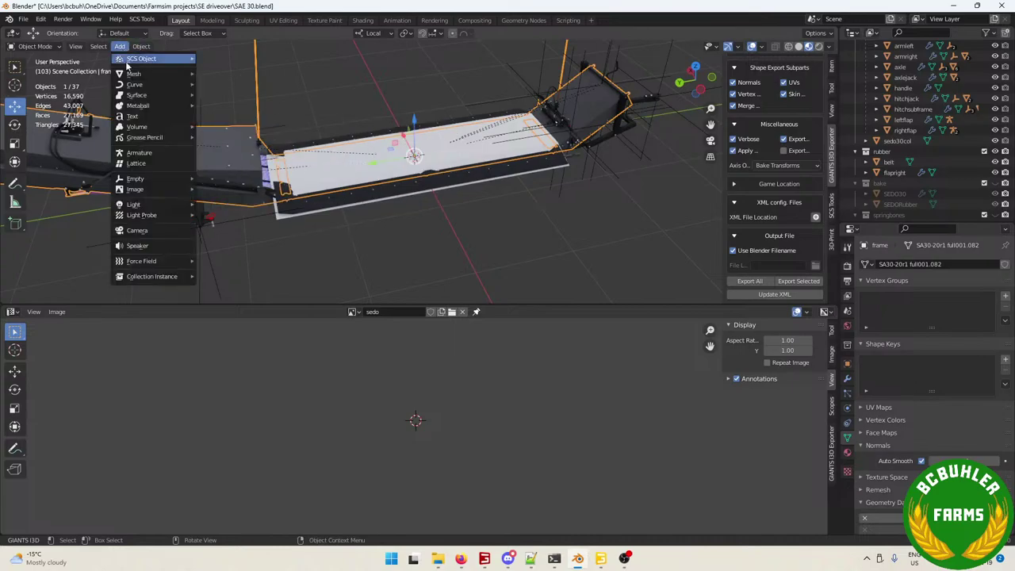
click(144, 158)
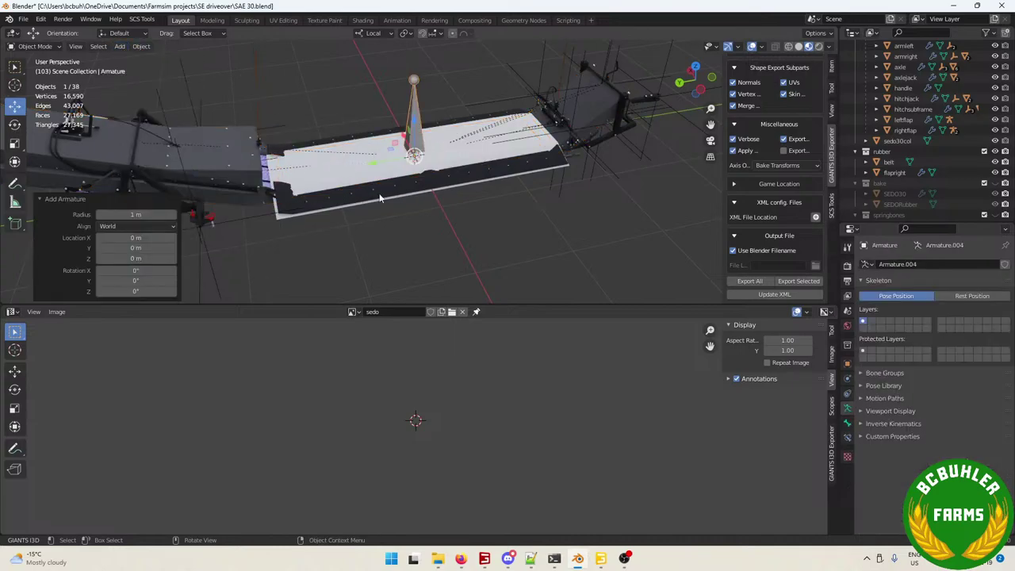
middle_drag(303, 208, 374, 190)
scroll(373, 190, up, 2)
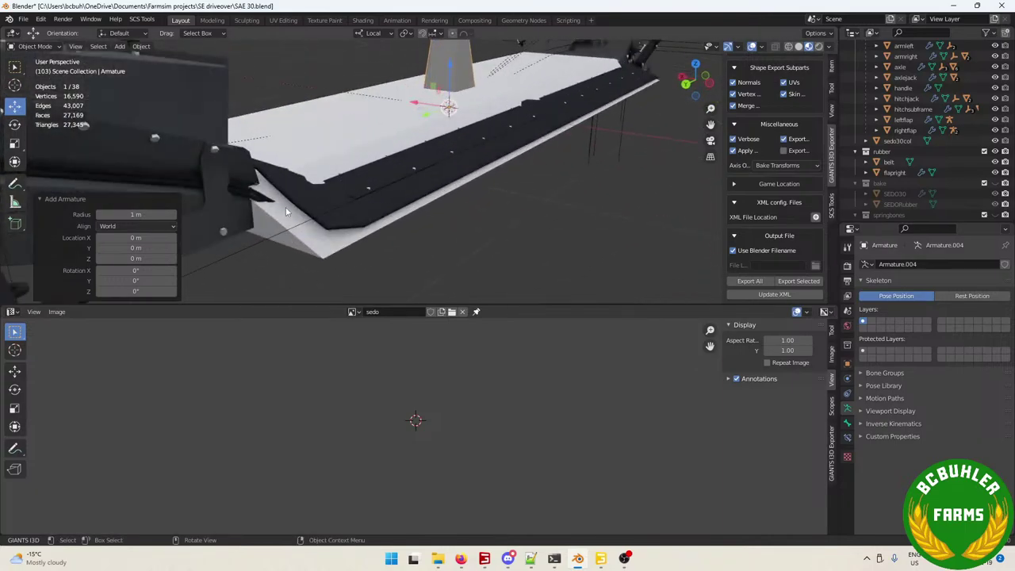
Hide the sedo30col collision mesh and the exactRootFillNode mesh covering the belt
key(ctrl+z)
click(315, 245)
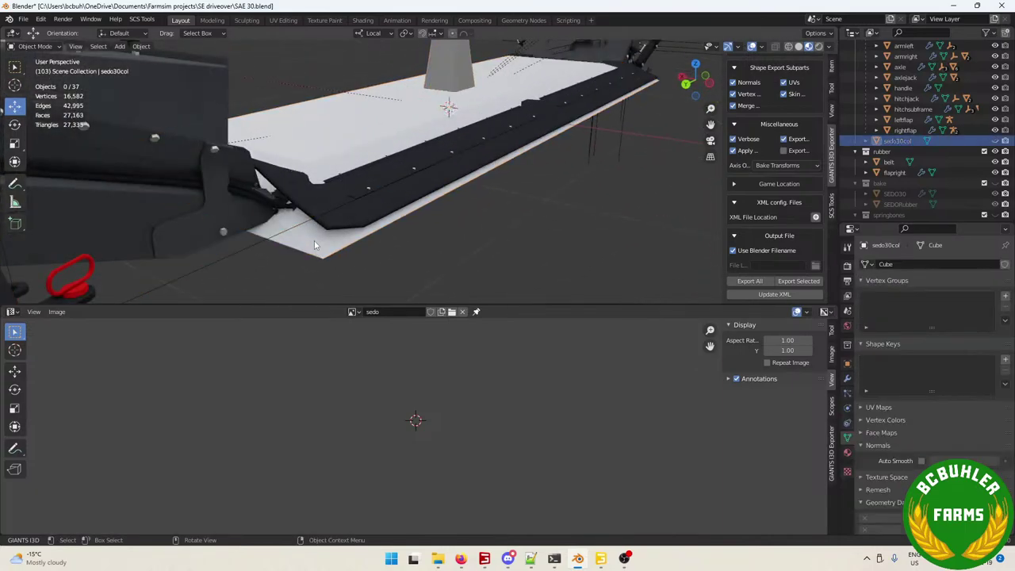
key(h)
click(300, 240)
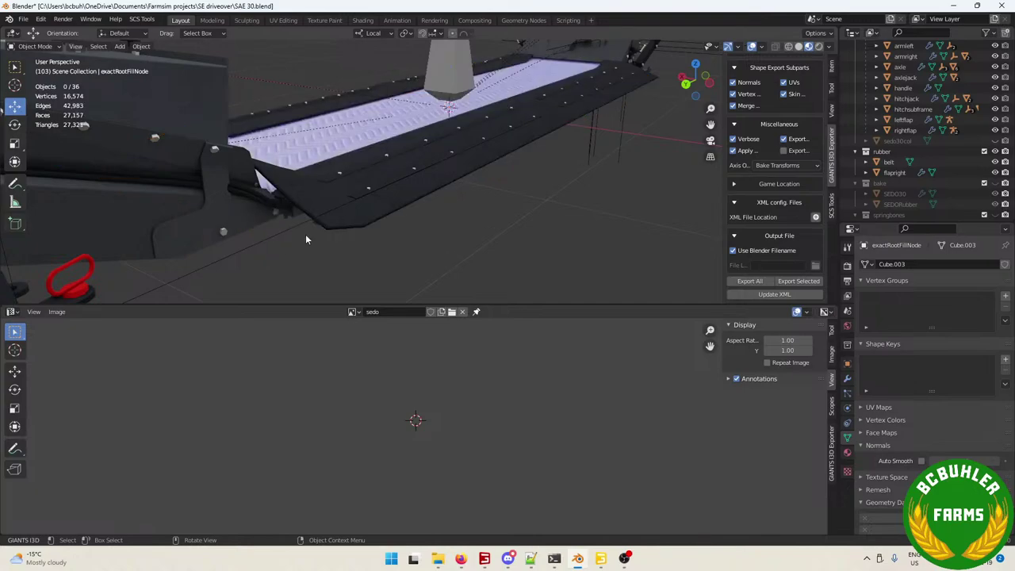
Place the 3D cursor on the rightflap mesh's origin and add an armature there
click(300, 216)
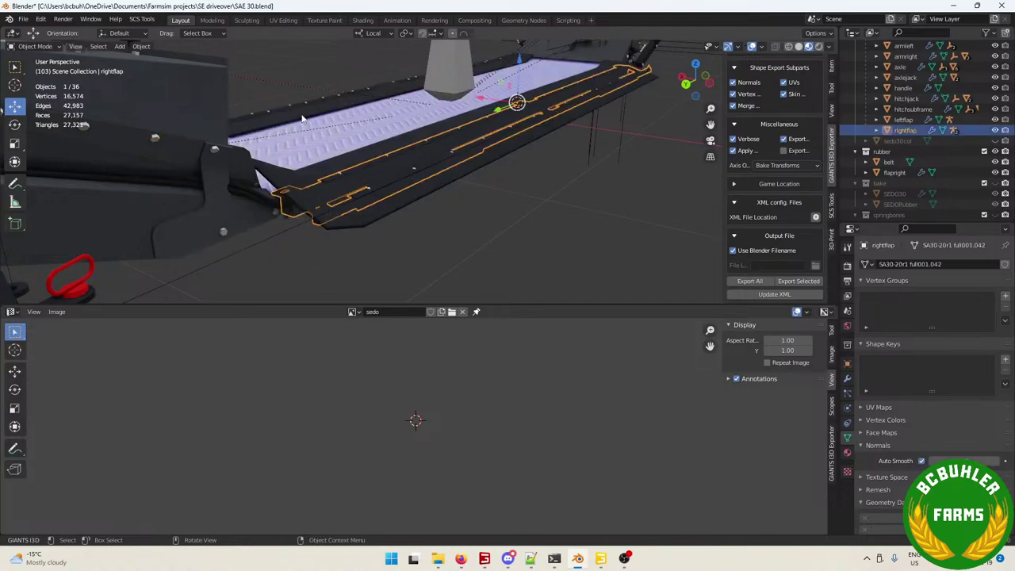
click(120, 46)
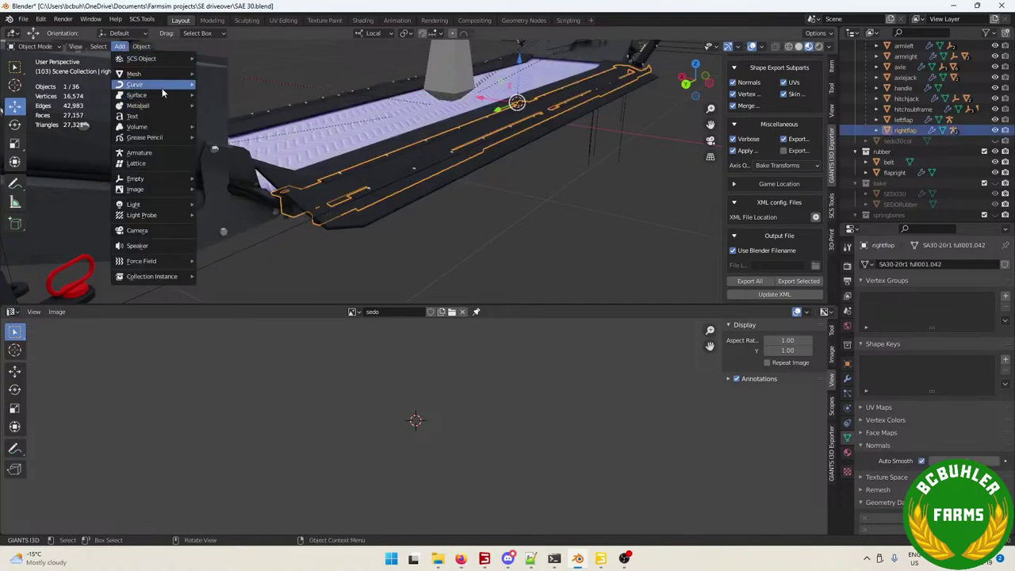
click(146, 153)
scroll(145, 157, down, 4)
middle_drag(230, 146, 444, 160)
scroll(445, 160, up, 4)
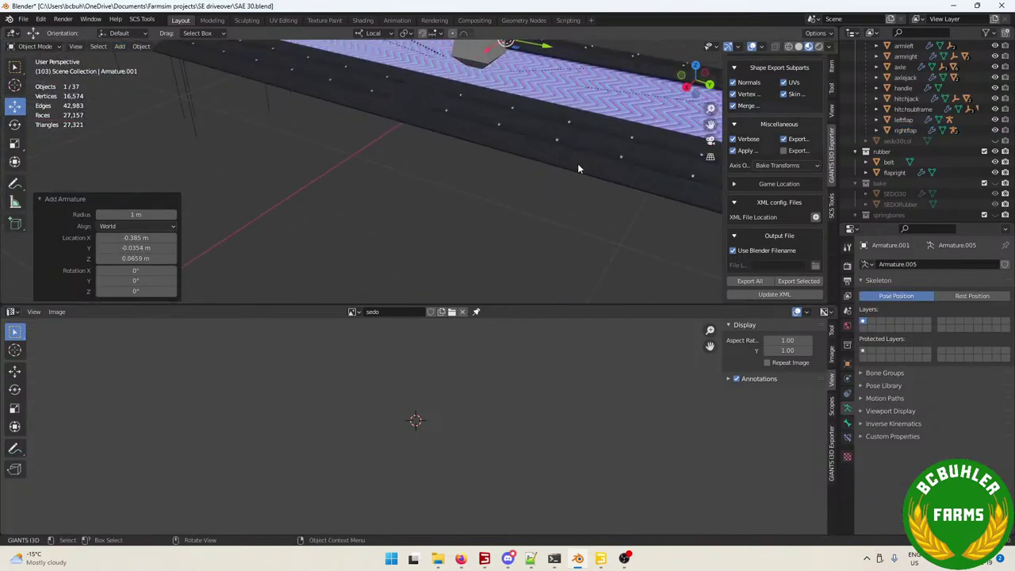
Snap the 3D cursor to the leftflap mesh's origin and add an armature there
click(541, 134)
key(shift+s)
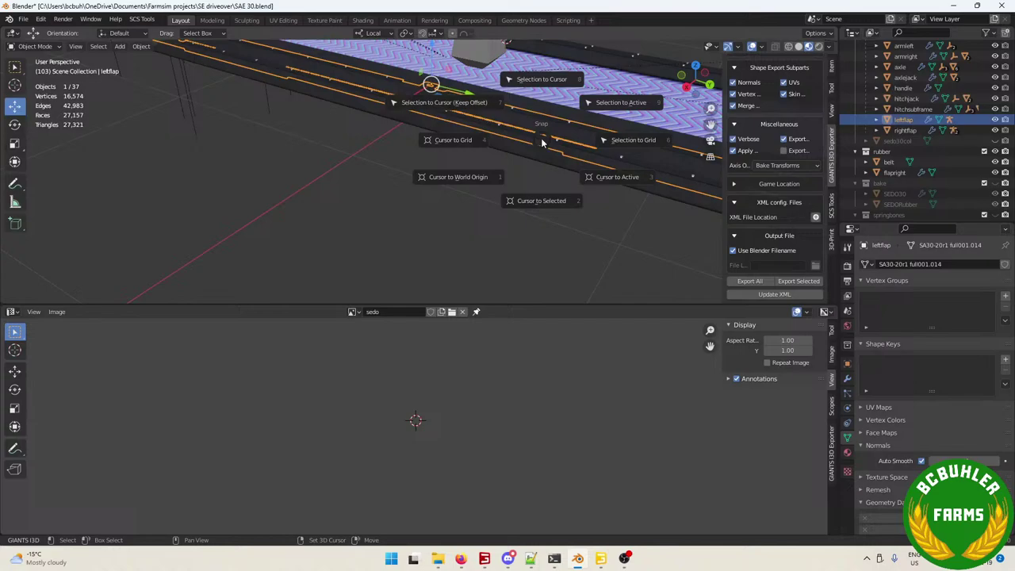
click(542, 222)
click(120, 47)
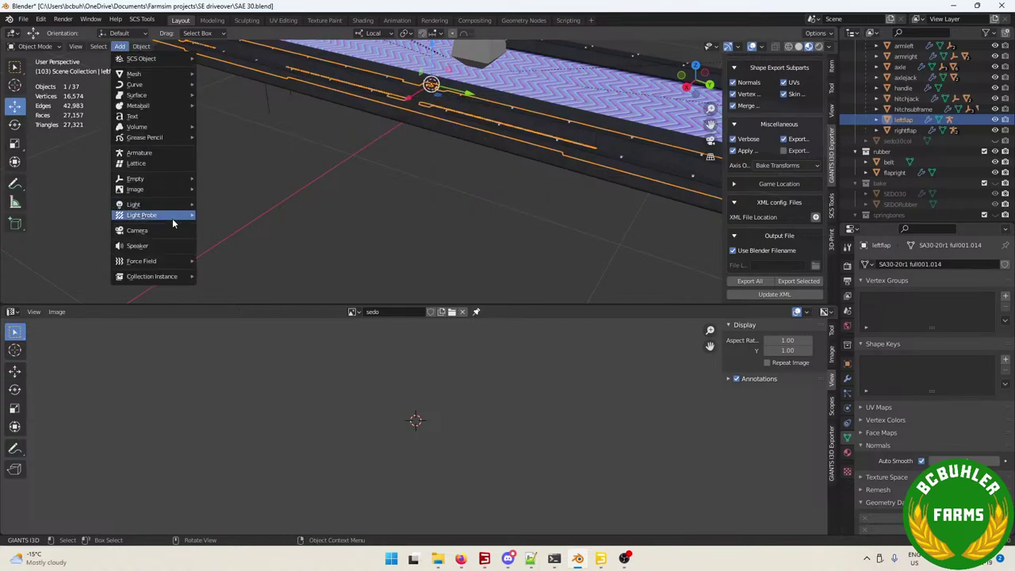
click(142, 155)
scroll(302, 119, down, 4)
shift+middle_drag(661, 158, 394, 171)
scroll(394, 171, down, 2)
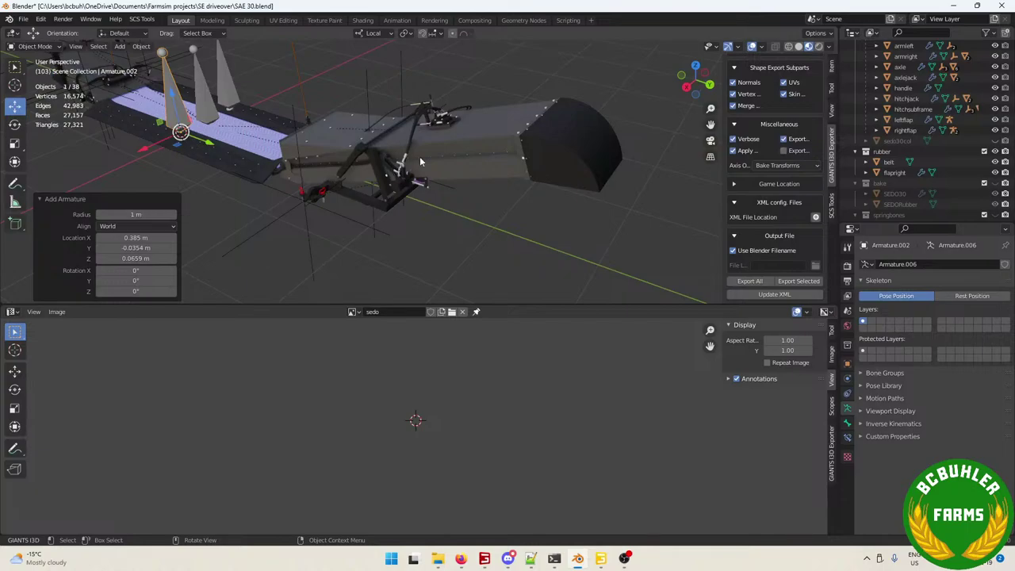
Select the hydraulic cylinder beside the belt's hitch end and snap the 3D cursor to its origin
middle_drag(159, 140, 451, 138)
scroll(451, 138, up, 2)
mouse_move(363, 138)
middle_down()
mouse_move(249, 154)
mouse_move(371, 155)
middle_up()
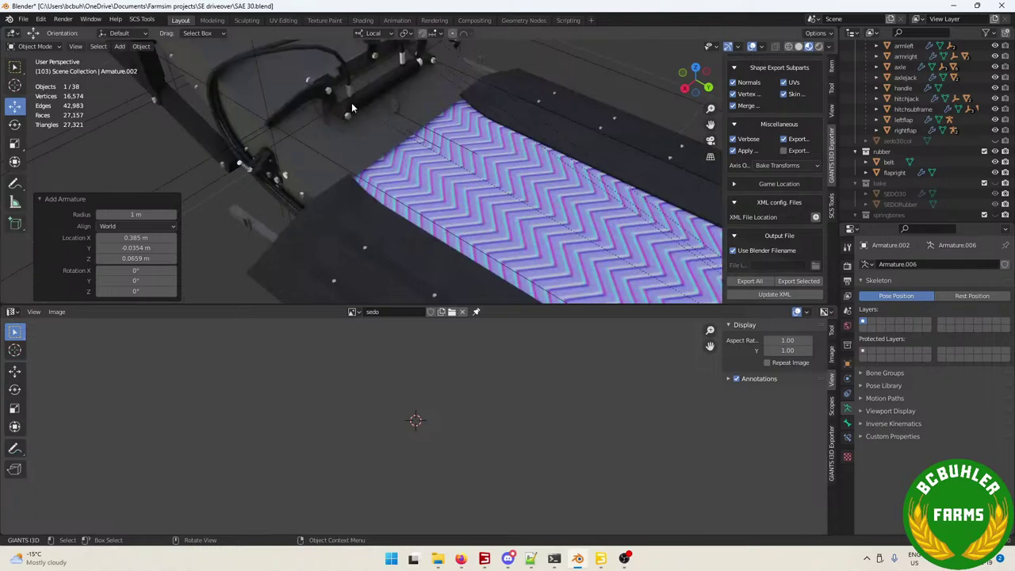
click(237, 107)
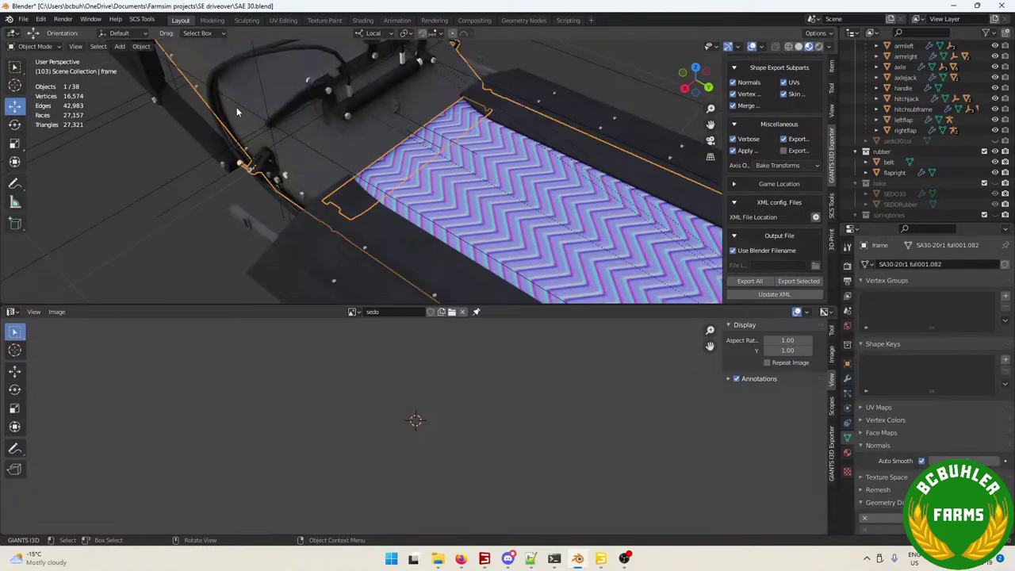
scroll(244, 113, down, 2)
click(400, 123)
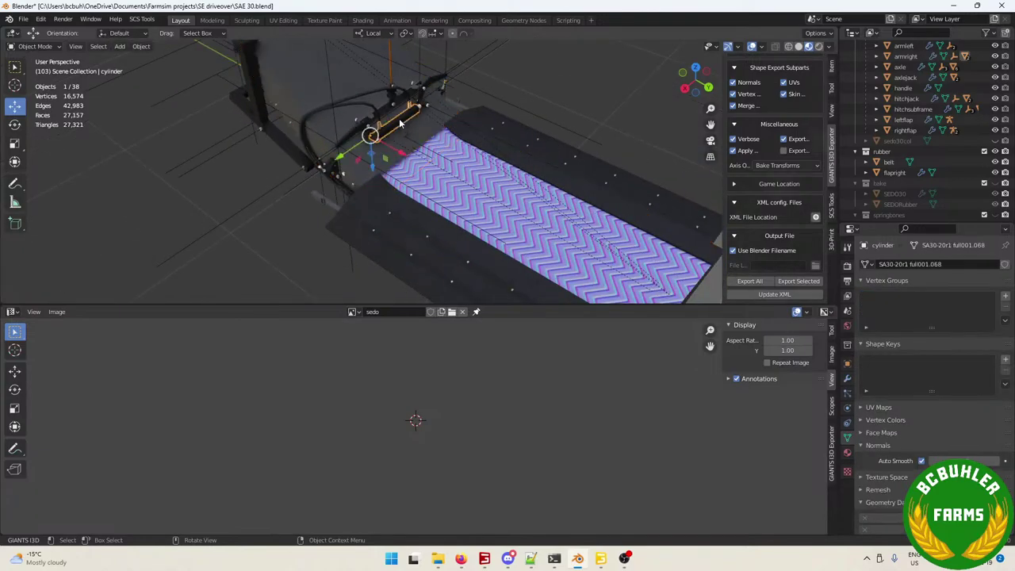
key(shift+s)
click(402, 177)
Check the neighbouring punch and hitchjack parts, then reselect the hydraulic cylinder and add an armature at its origin
scroll(321, 131, up, 5)
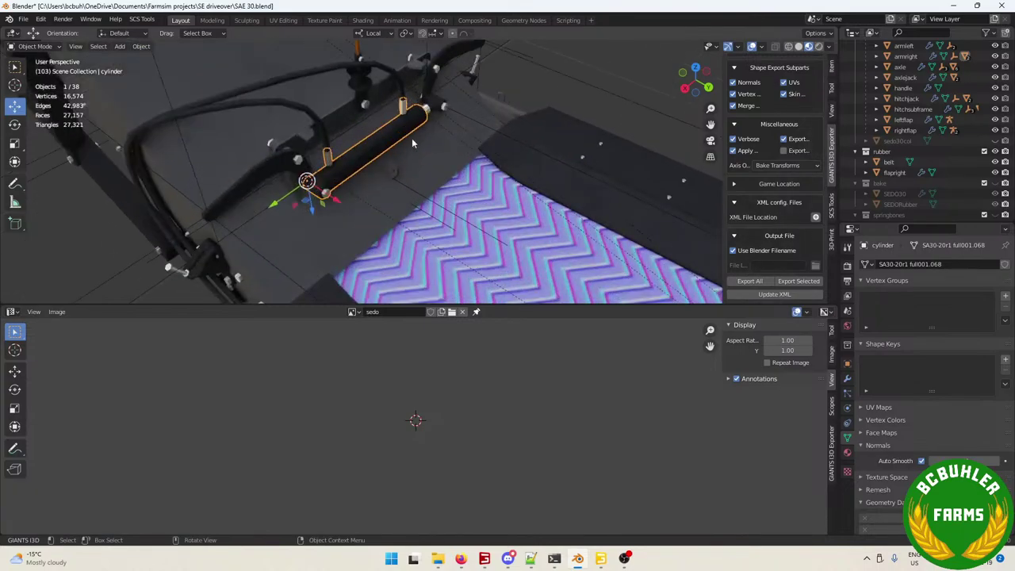
click(421, 127)
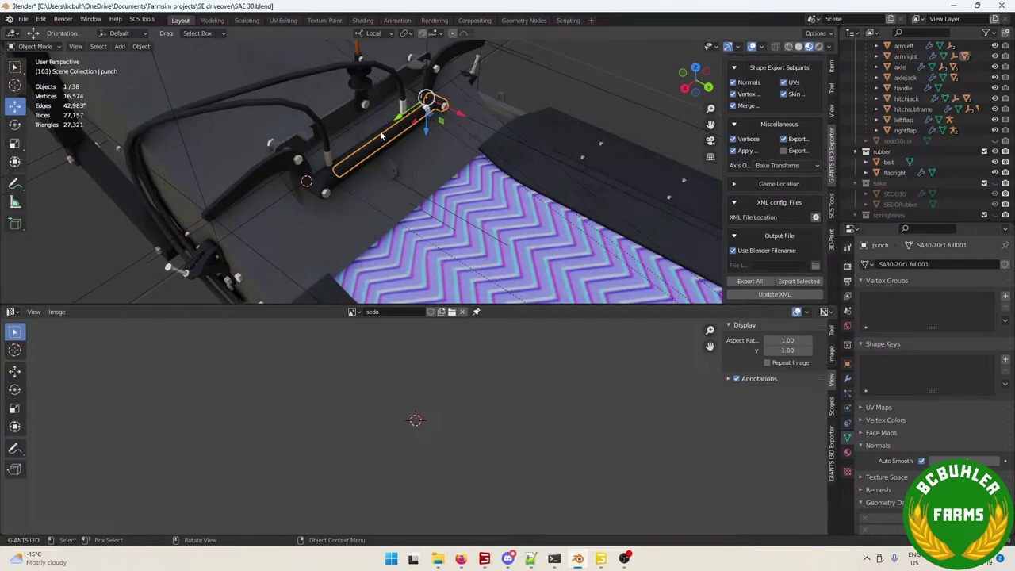
scroll(379, 135, down, 6)
click(299, 171)
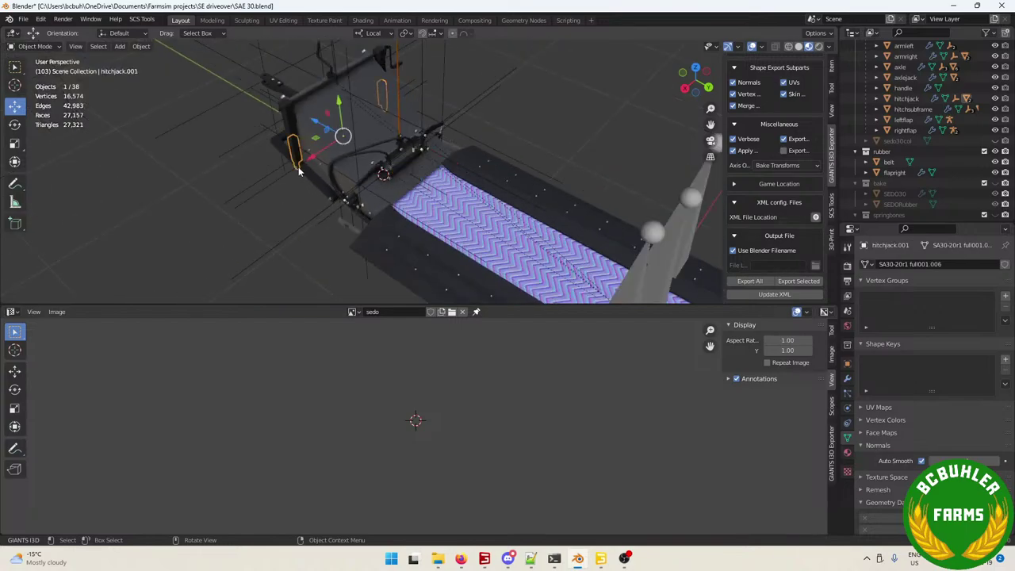
scroll(384, 157, up, 4)
click(385, 157)
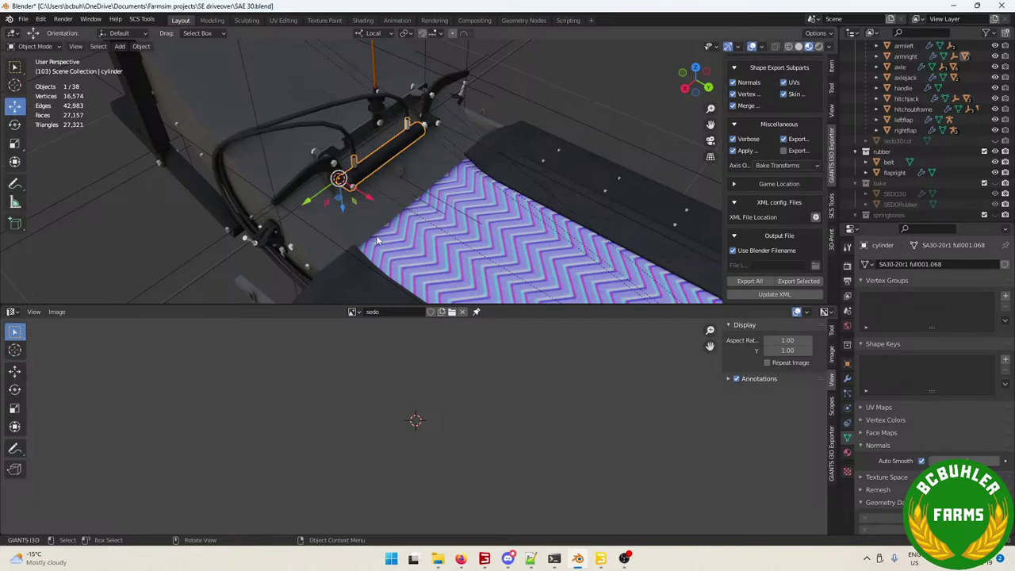
click(119, 46)
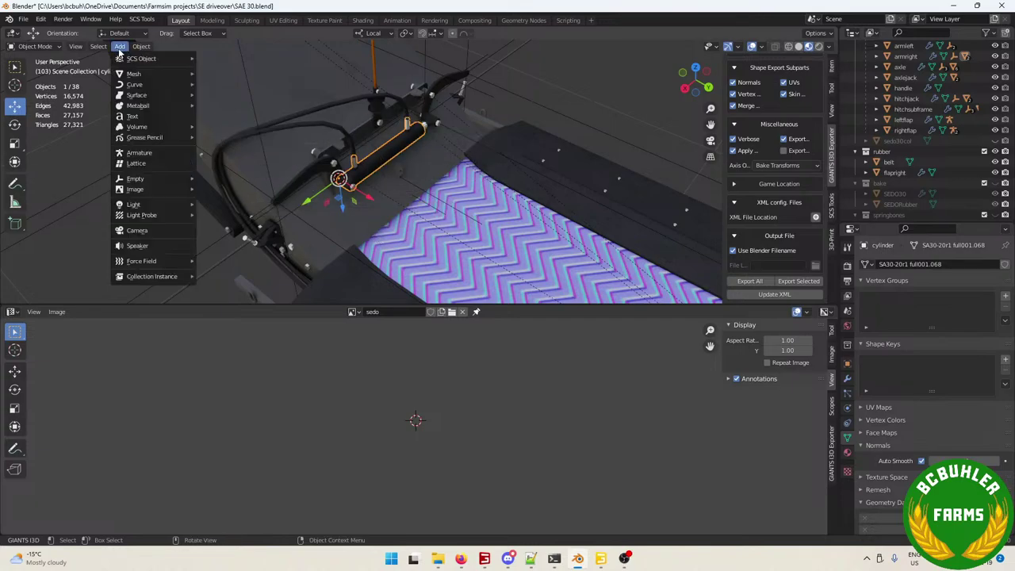
click(143, 159)
Add an armature at the hitchsubframe's origin and save the SAE 30 file
middle_drag(142, 154, 481, 103)
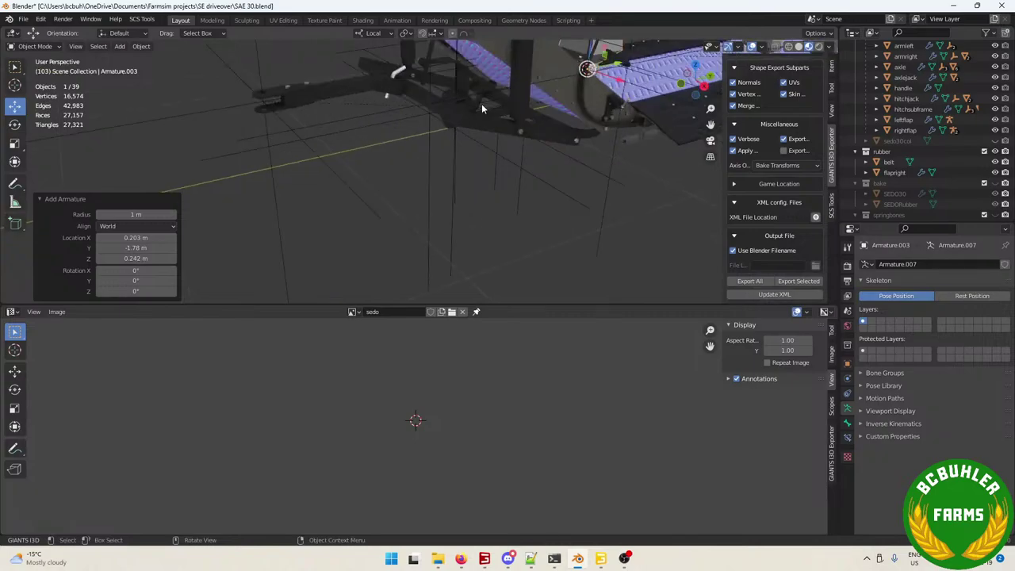
click(468, 93)
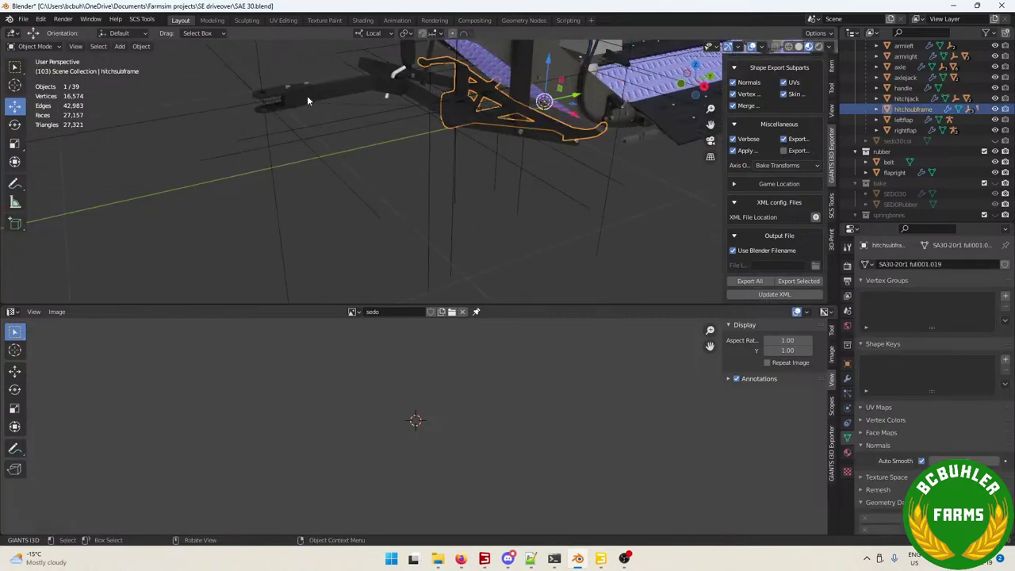
click(120, 46)
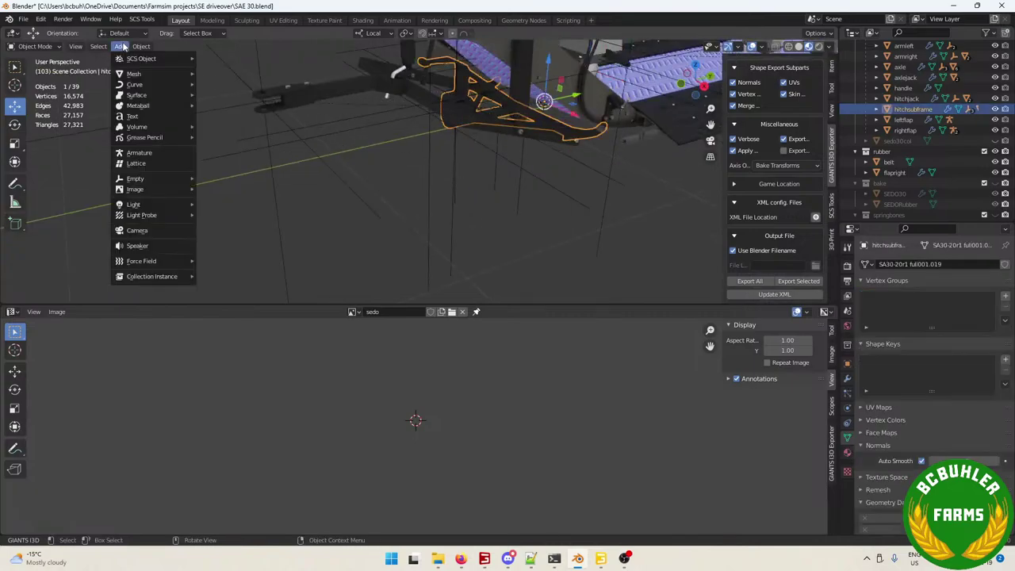
click(163, 157)
scroll(359, 141, down, 4)
shift+middle_drag(358, 141, 196, 223)
key(ctrl+s)
middle_drag(310, 182, 447, 189)
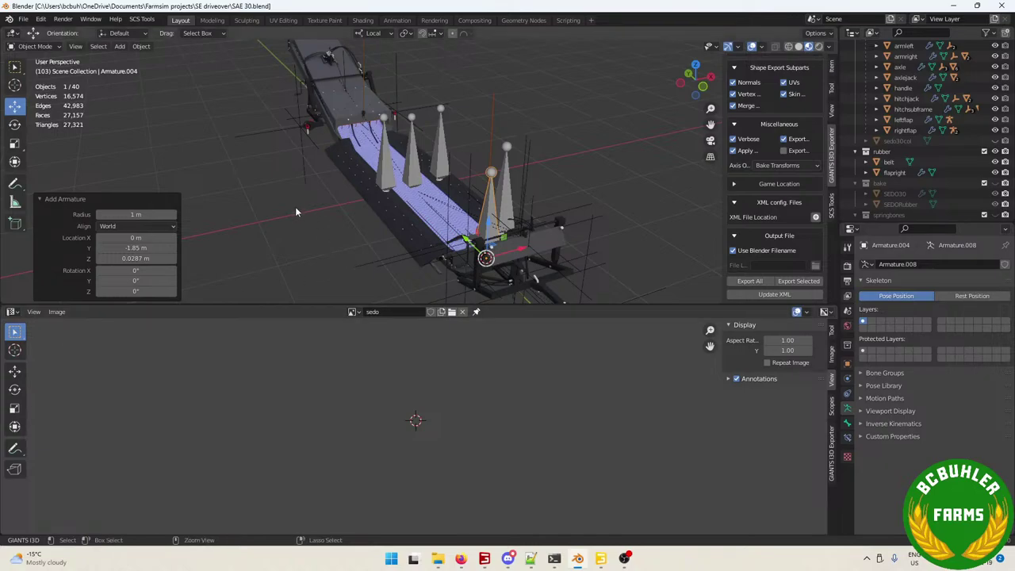
key(ctrl+s)
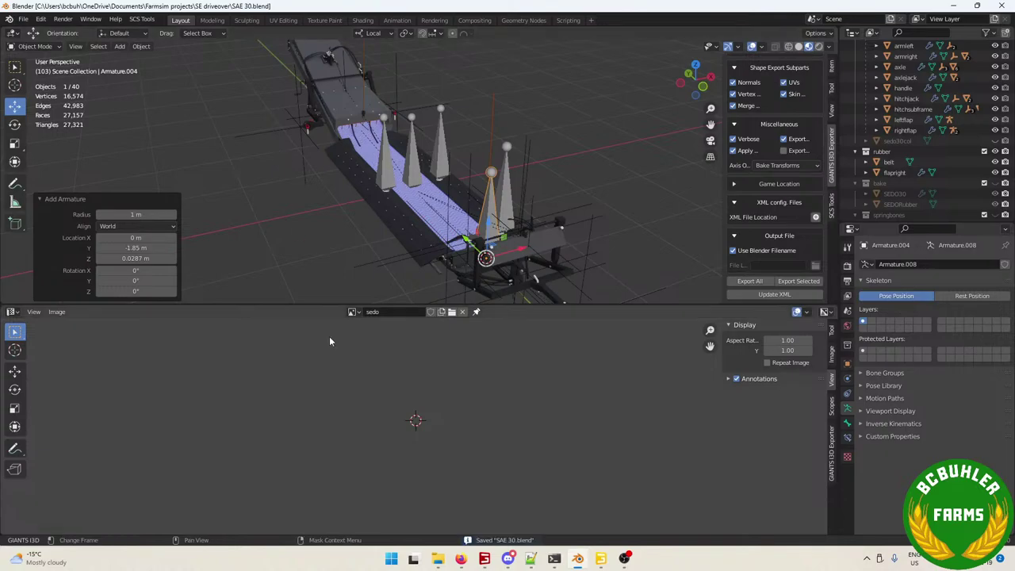
Switch to Farming Simulator 22, open the Land Clearing mod in the shop and view the Lizard Fire item
click(484, 559)
key(p)
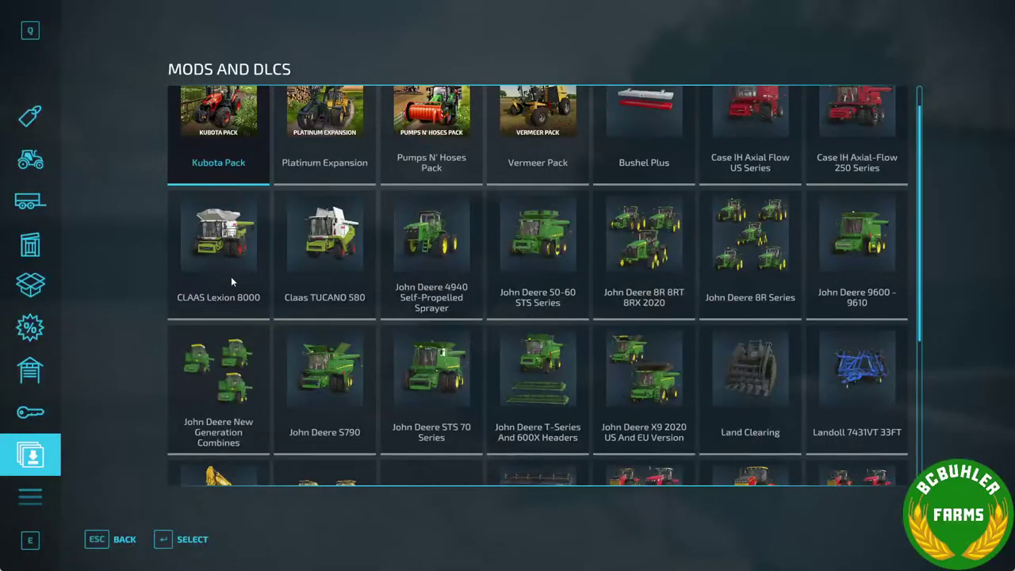
scroll(420, 308, down, 3)
scroll(463, 283, up, 3)
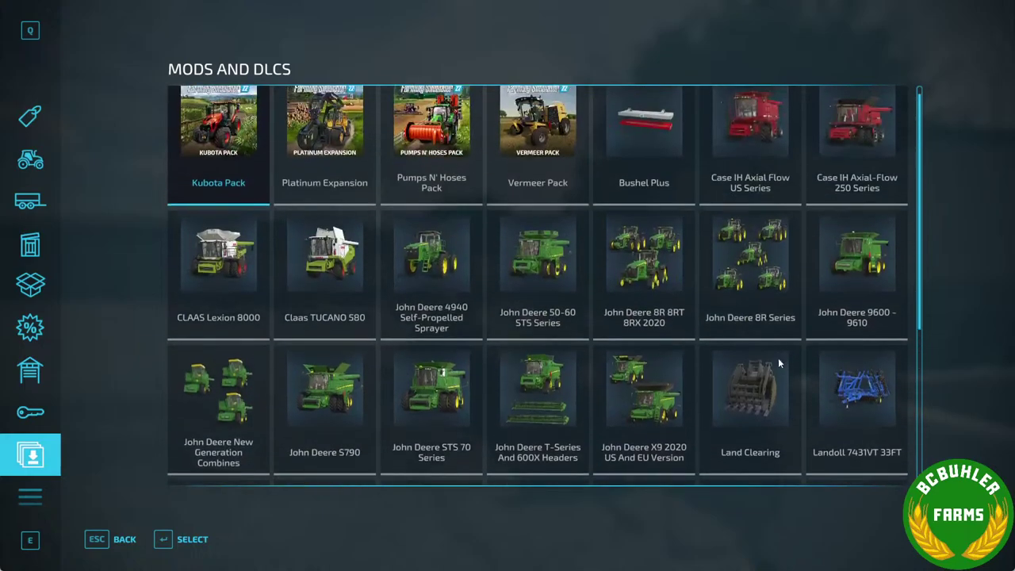
click(770, 389)
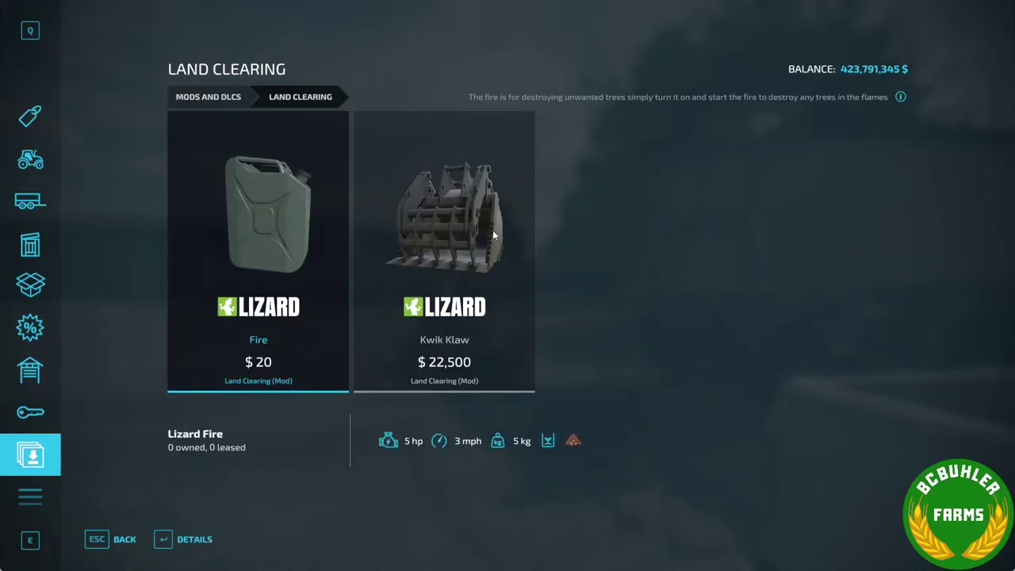
click(279, 249)
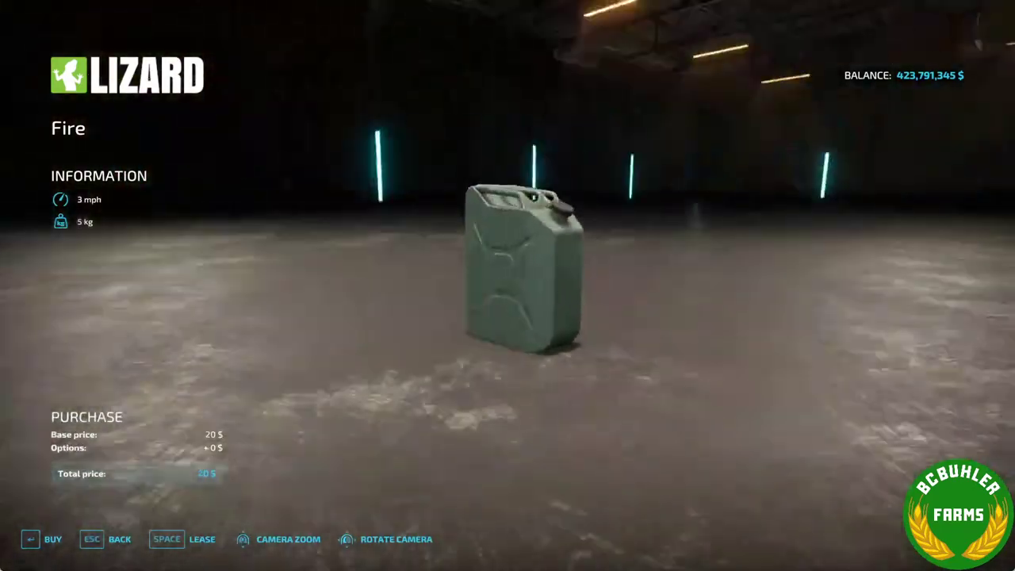
key(Escape)
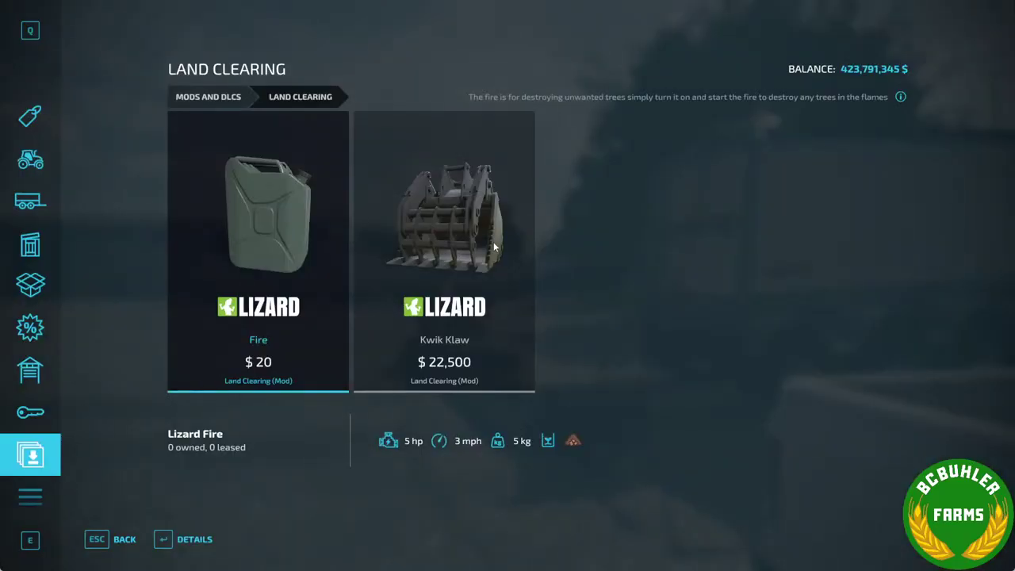
View the Lizard Kwik Klaw attachment in the shop from near and far, then return to the mods list
click(493, 248)
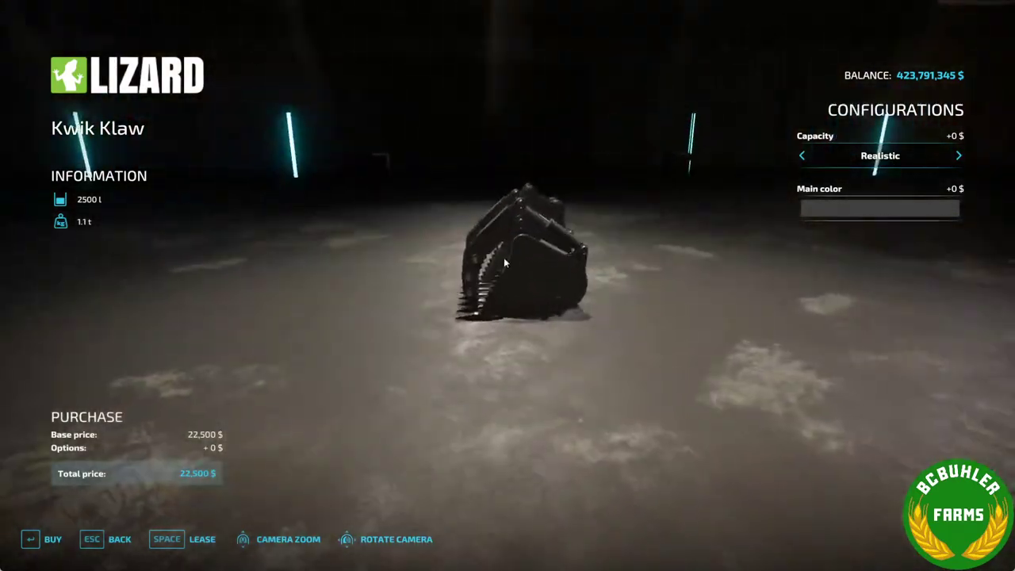
scroll(504, 257, up, 5)
scroll(497, 284, down, 5)
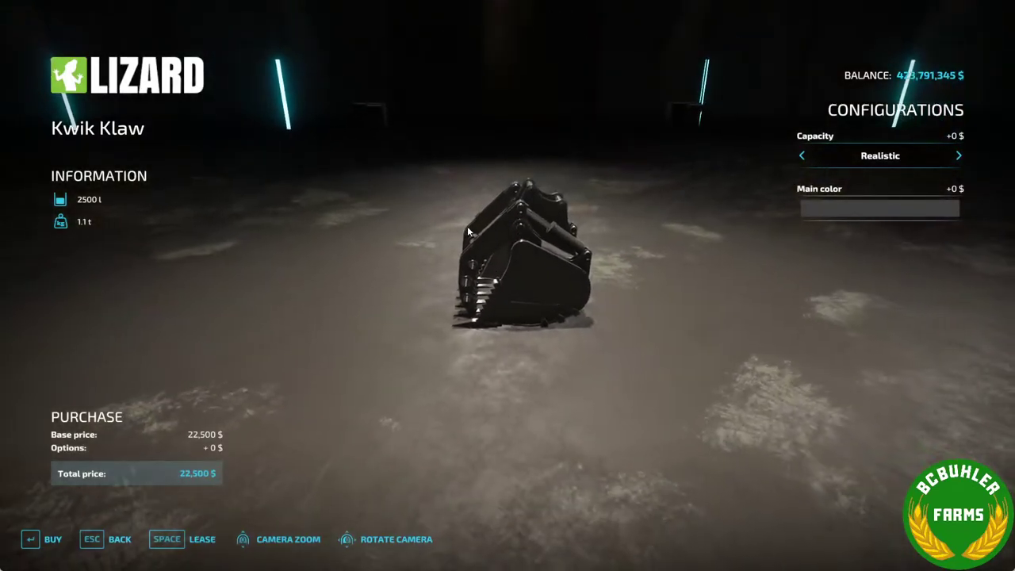
key(Escape)
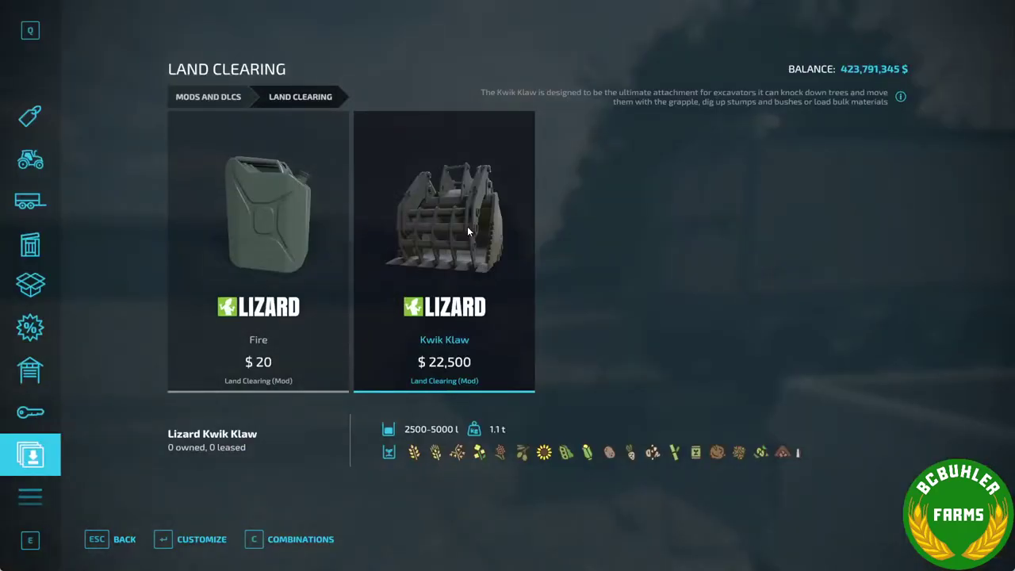
key(Escape)
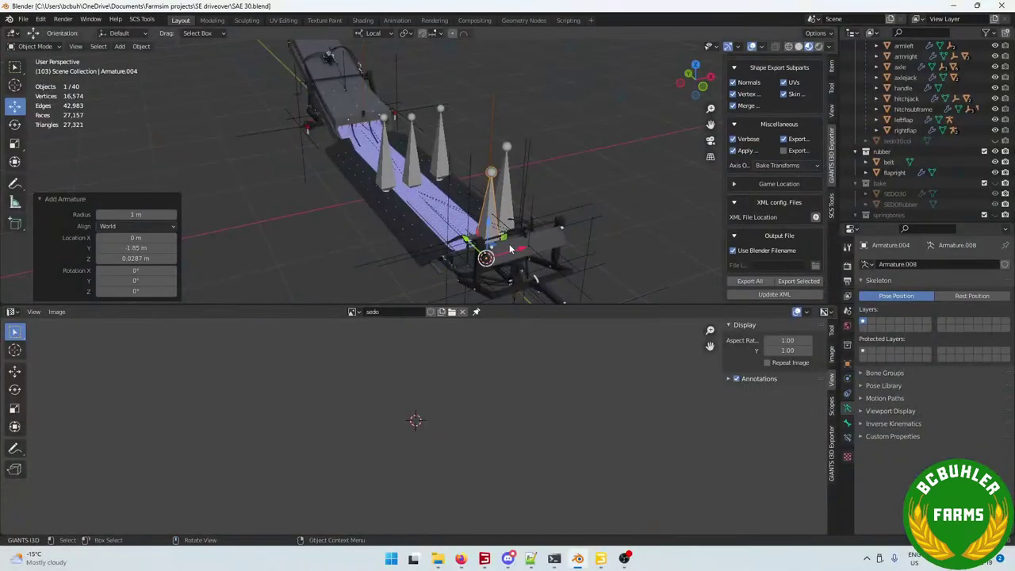
Rename the central armature above the belt as "sedo"
middle_drag(403, 195, 360, 184)
click(423, 158)
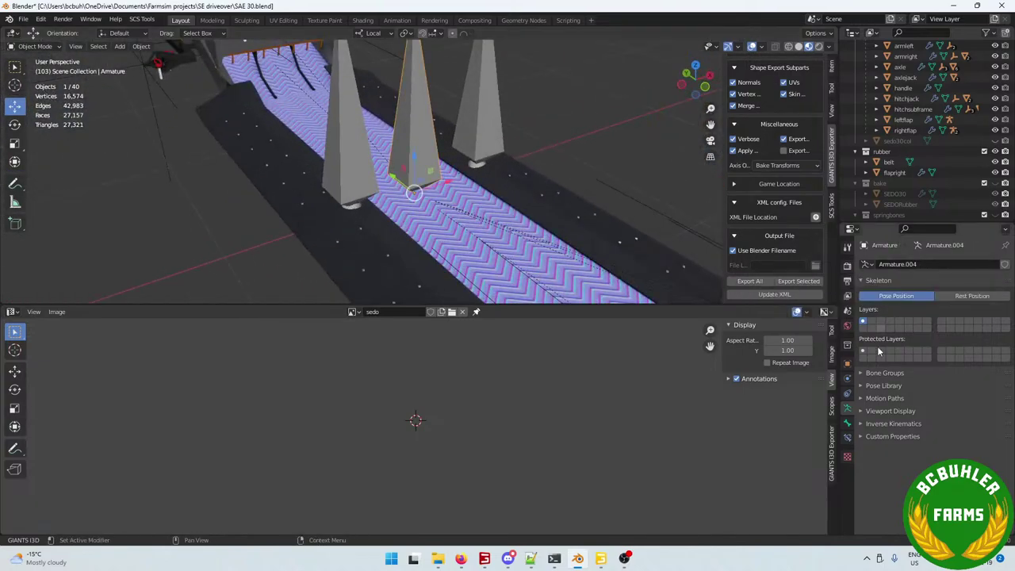
click(847, 363)
click(914, 266)
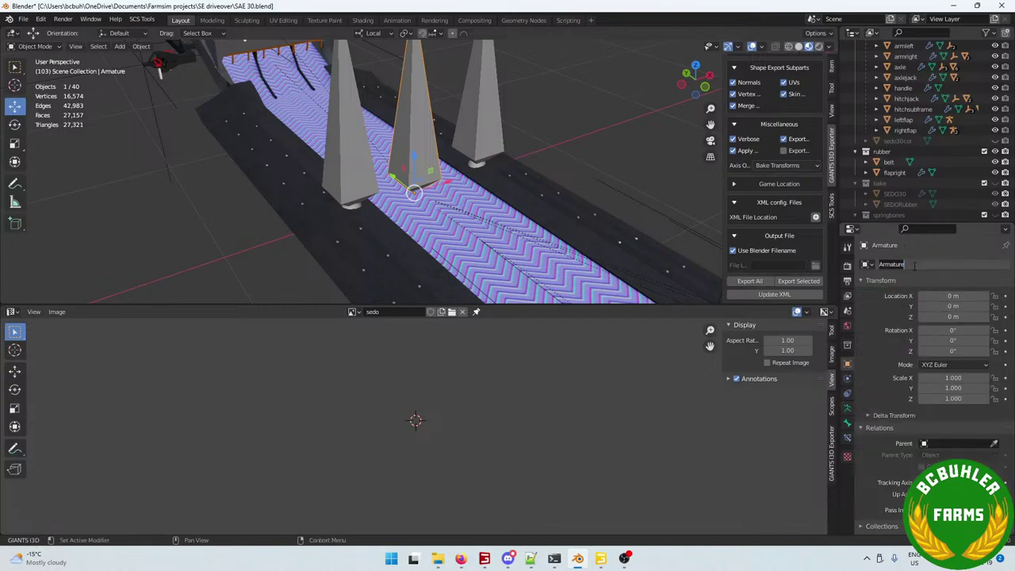
text(sedo)
key(Return)
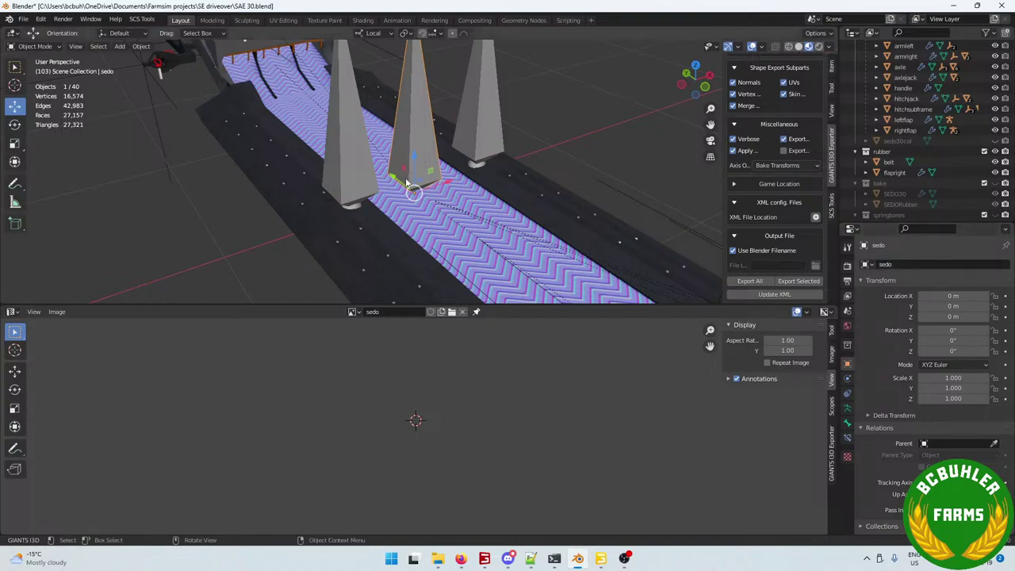
Rename the armature at the right flap's origin as "rf"
click(351, 171)
click(302, 199)
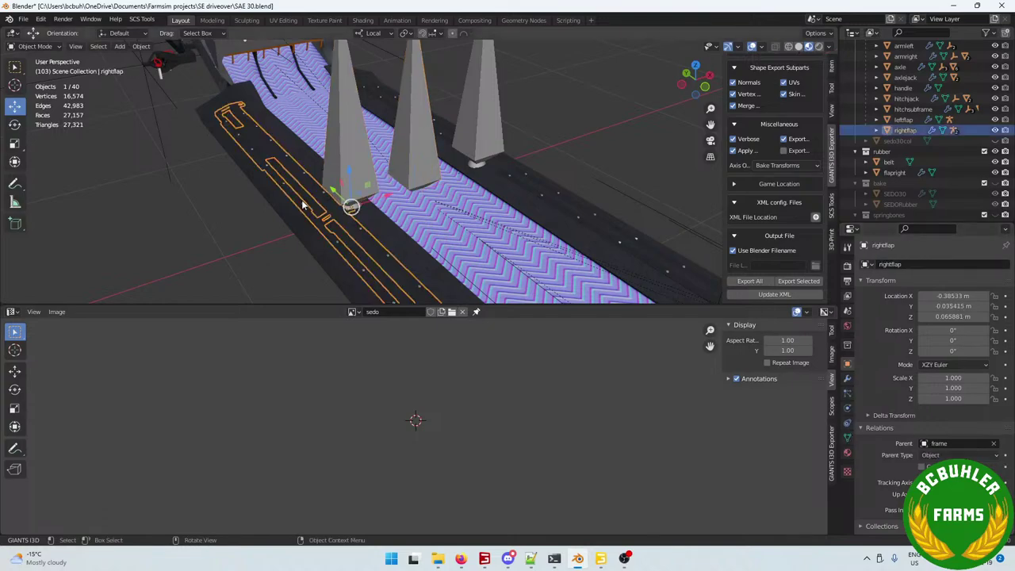
click(341, 173)
click(896, 264)
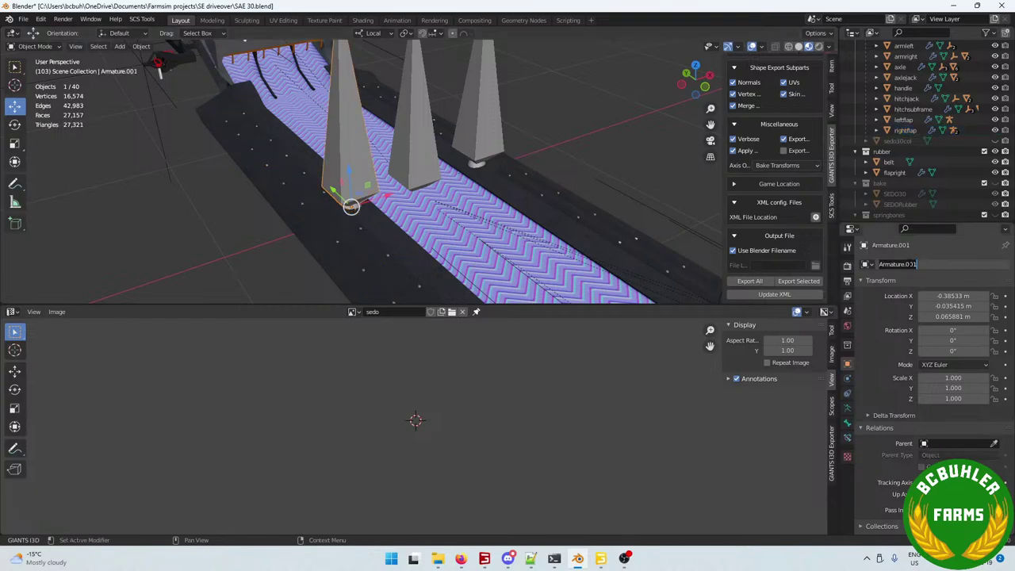
text(rf)
key(Escape)
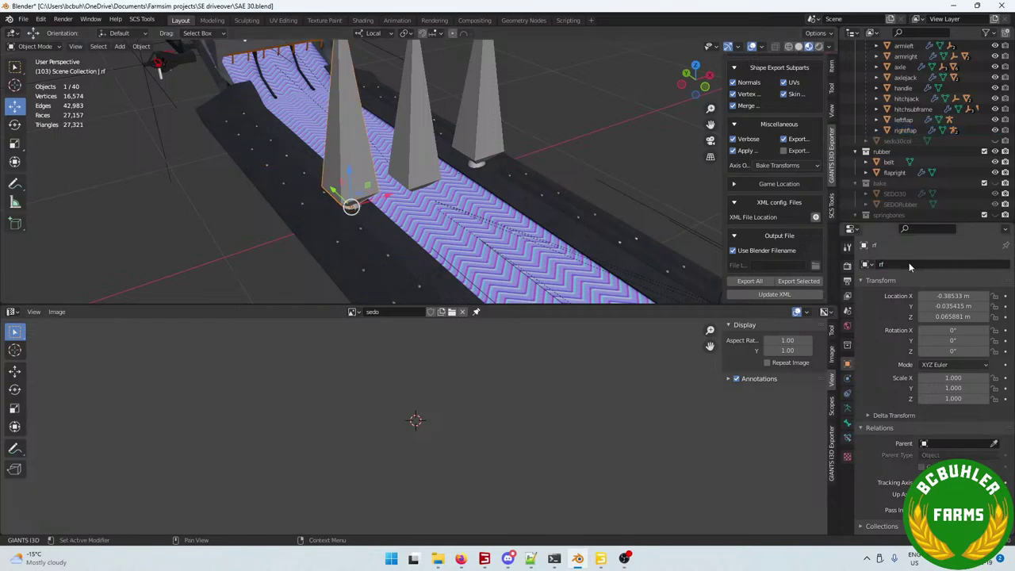
Rename the armature at the left flap's origin as "lf"
click(477, 164)
click(945, 264)
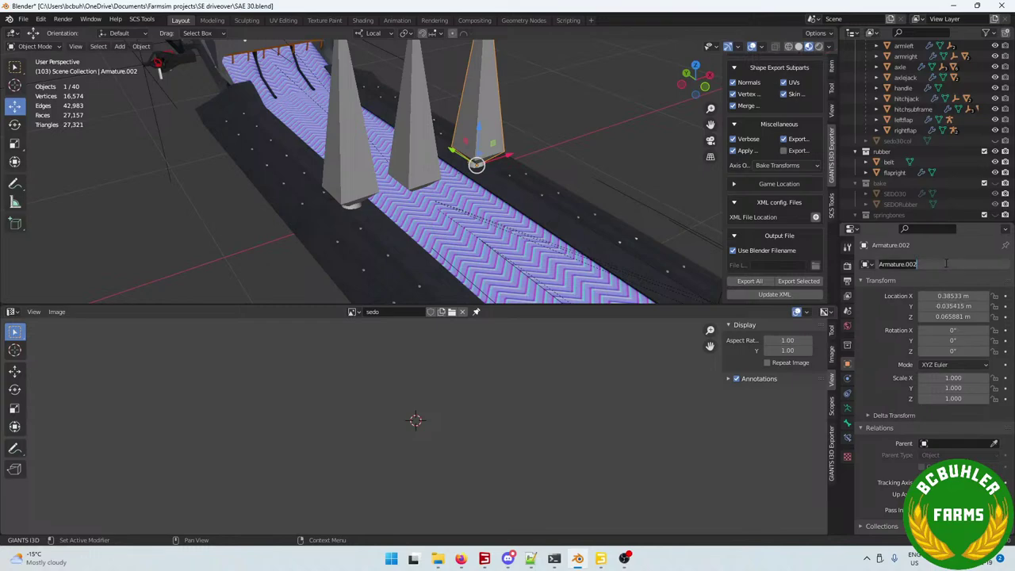
text(lf)
key(Return)
Rename the armature at the hydraulic cylinder's origin as "cyl"
scroll(624, 224, down, 5)
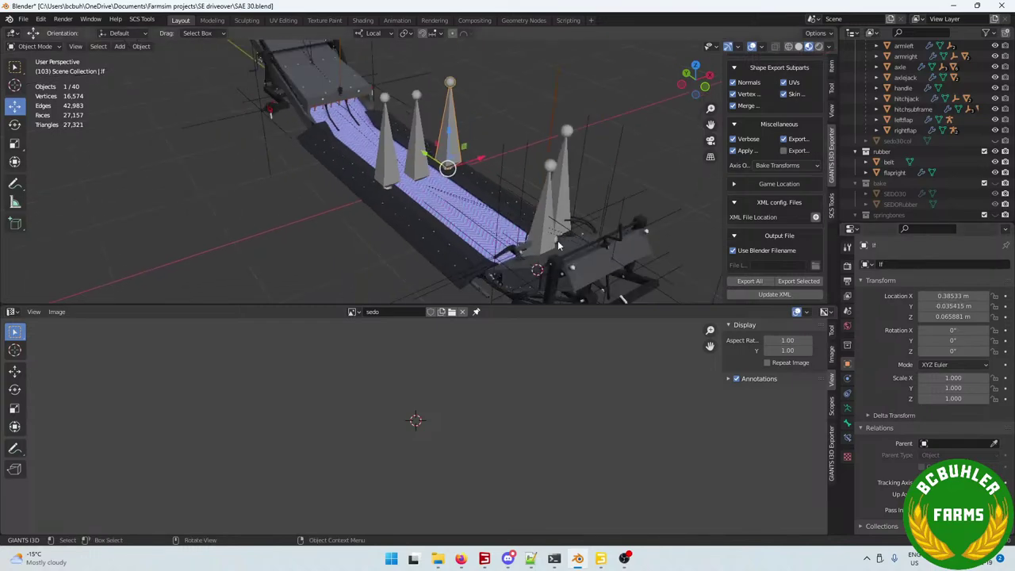
click(559, 203)
middle_drag(560, 203, 537, 223)
click(919, 264)
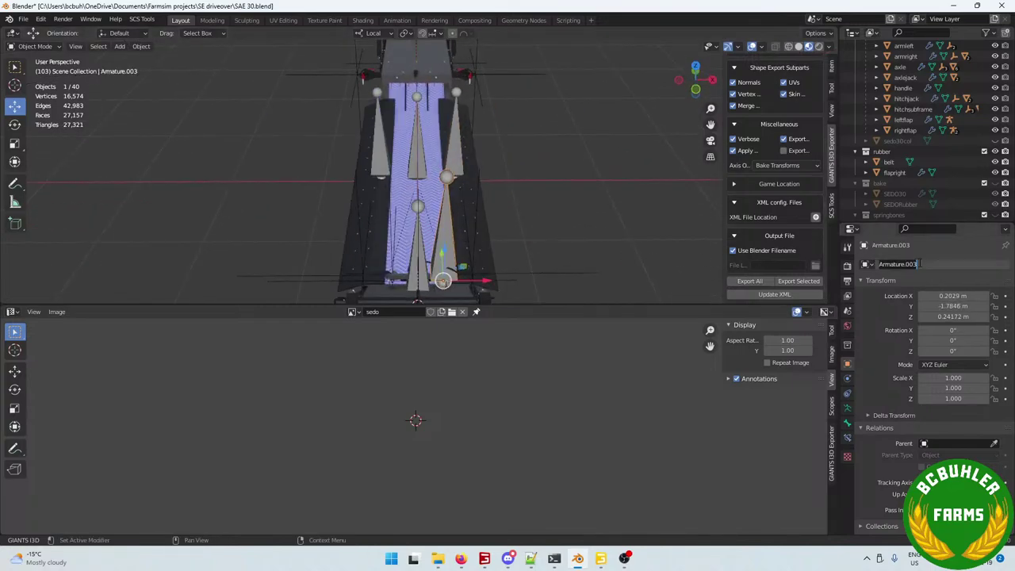
text(cyl)
key(Return)
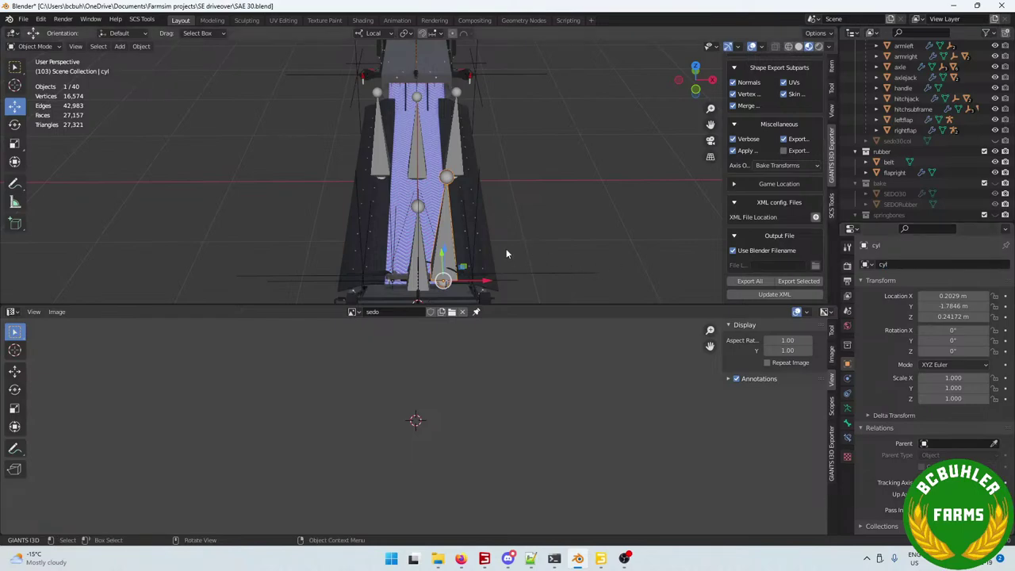
Rename the armature at the hitchsubframe's origin as "driv"
click(417, 245)
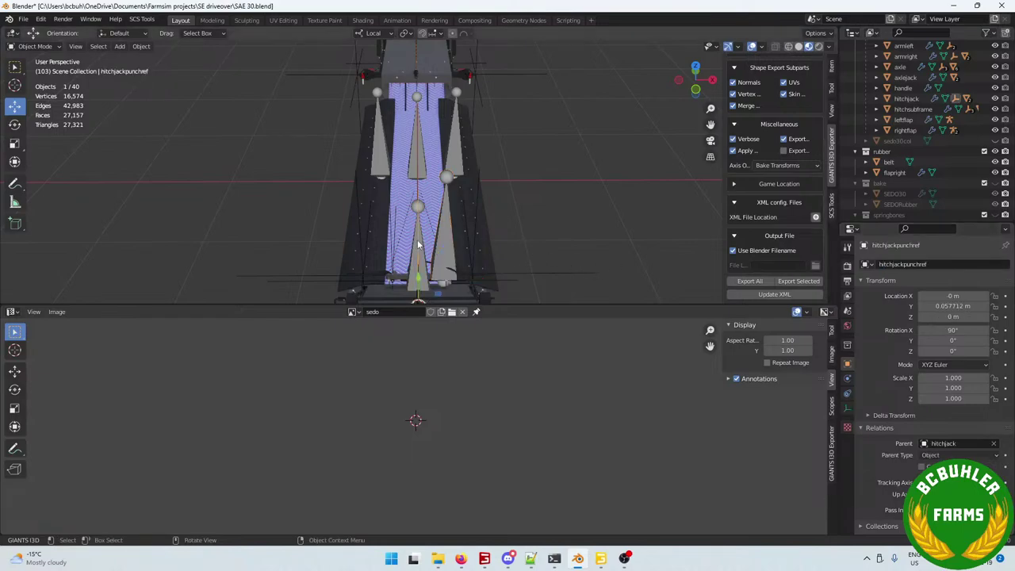
click(896, 264)
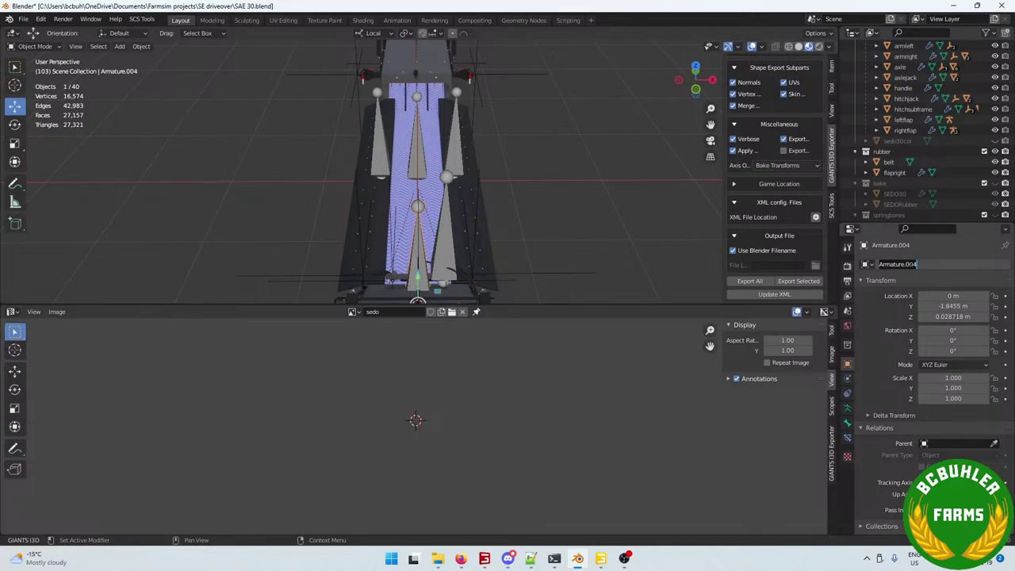
text(driv)
key(Return)
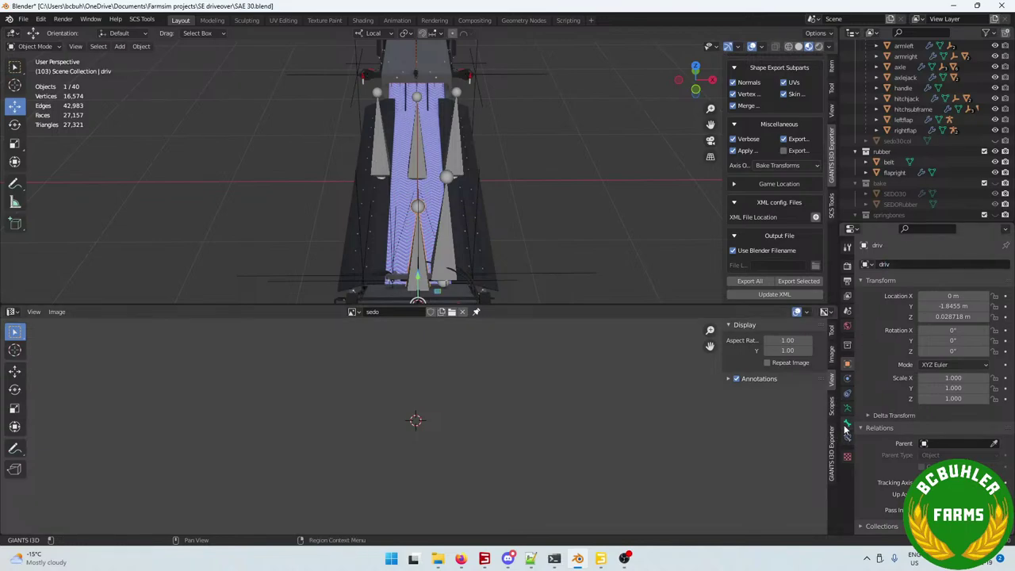
Rename the bone of the driv armature as "drivBone" and the bone of the cyl armature as "cylBone"
click(847, 423)
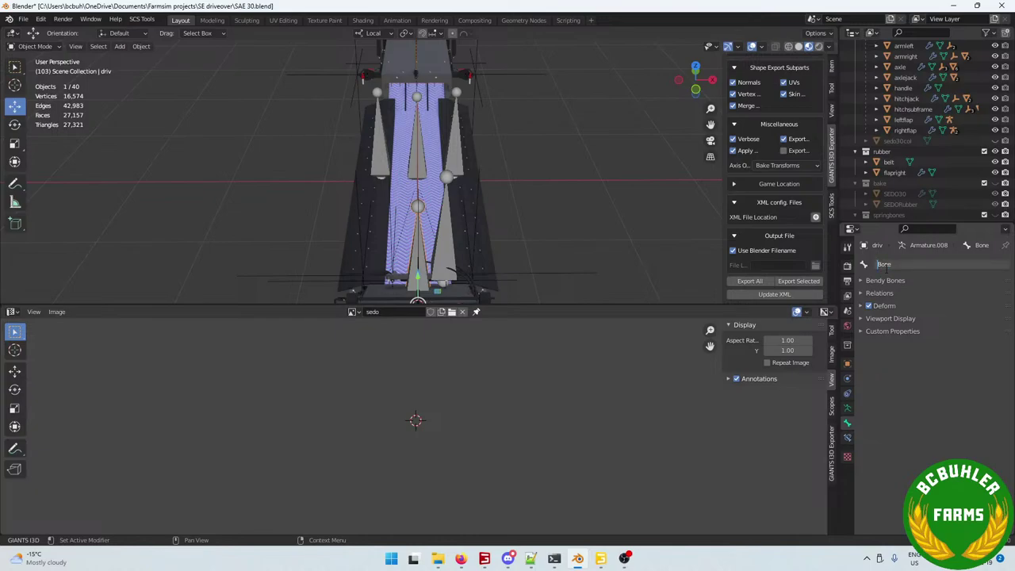
text(driv)
key(Return)
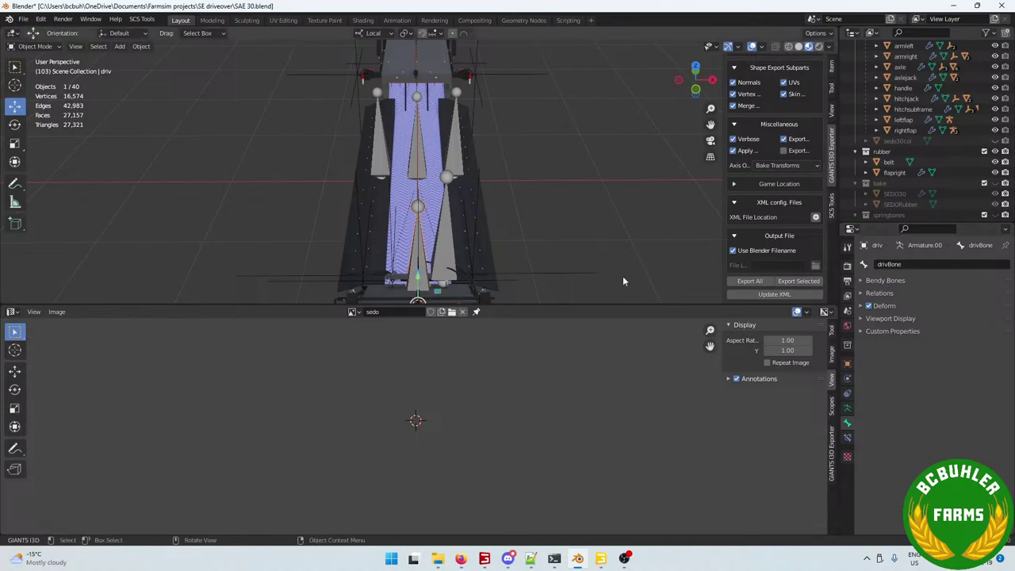
click(452, 251)
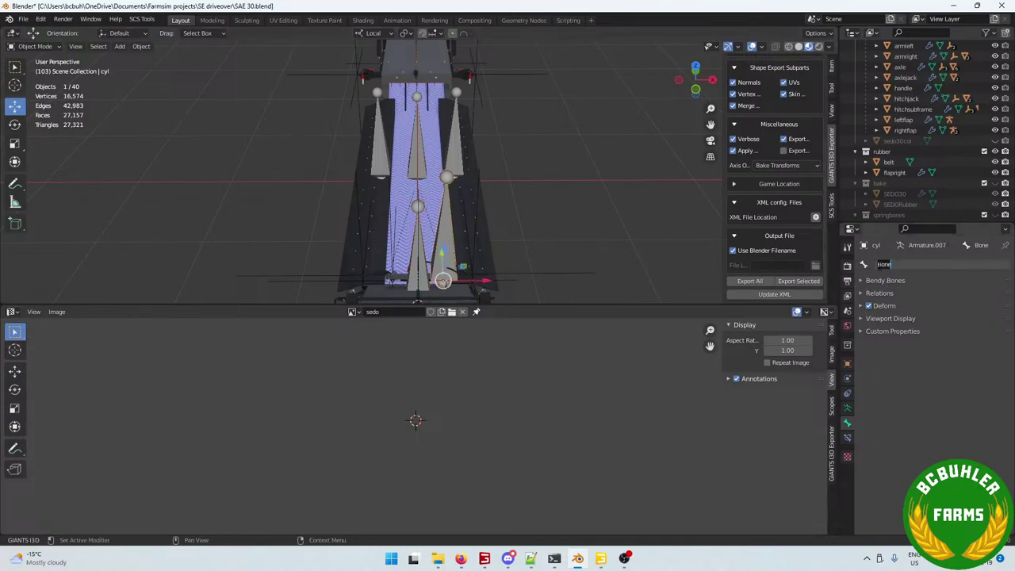
text(cyl)
key(Return)
Rename the bone of the lf armature as "lfBone" and the bone of the rf armature as "rfBone"
click(458, 153)
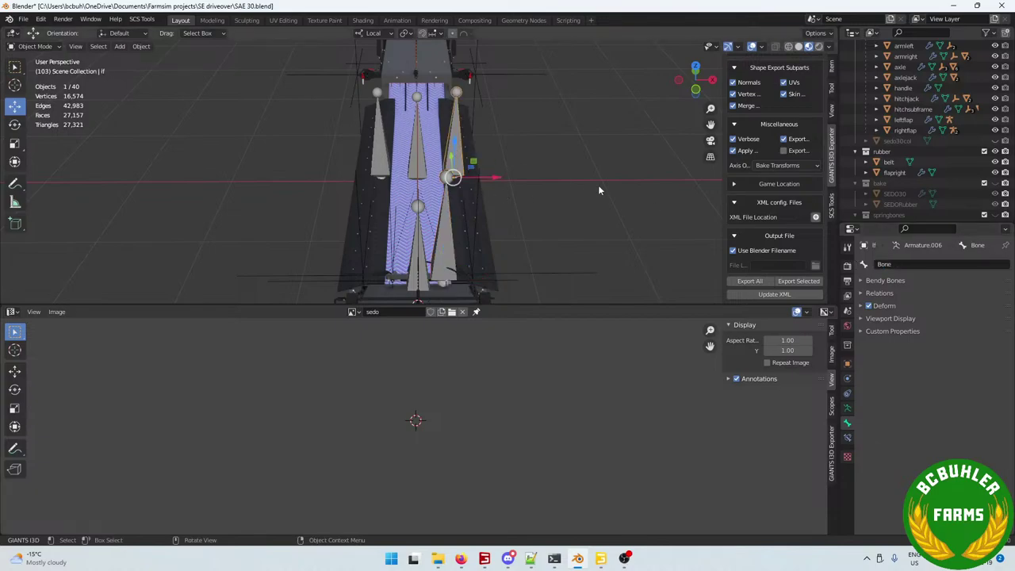
double_click(880, 265)
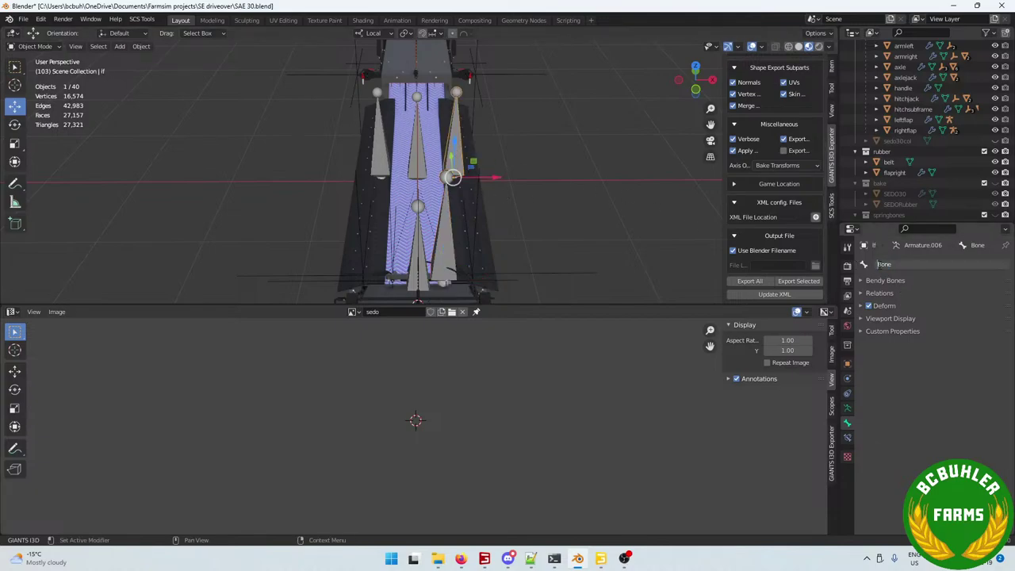
text(lf)
key(Return)
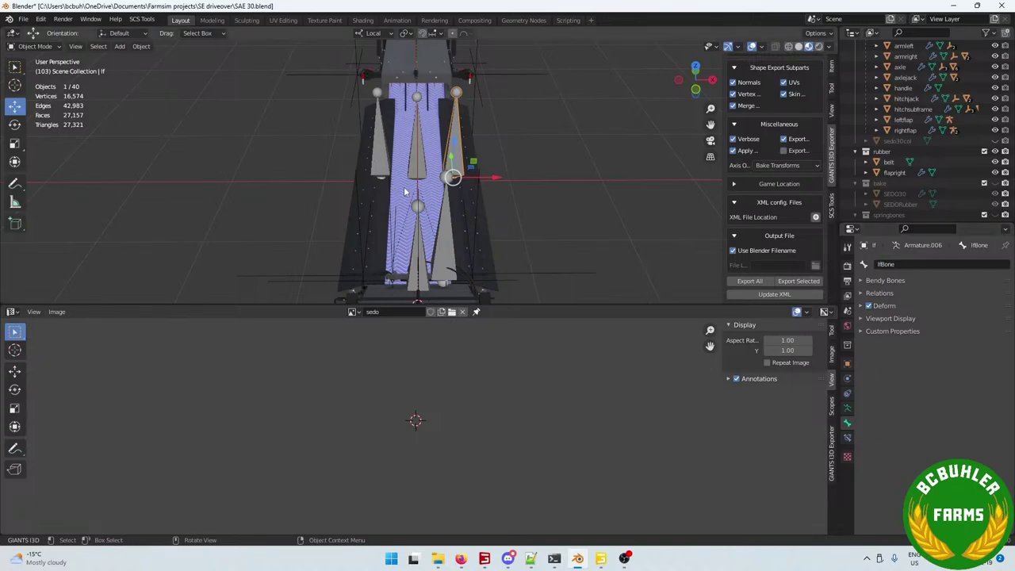
click(380, 173)
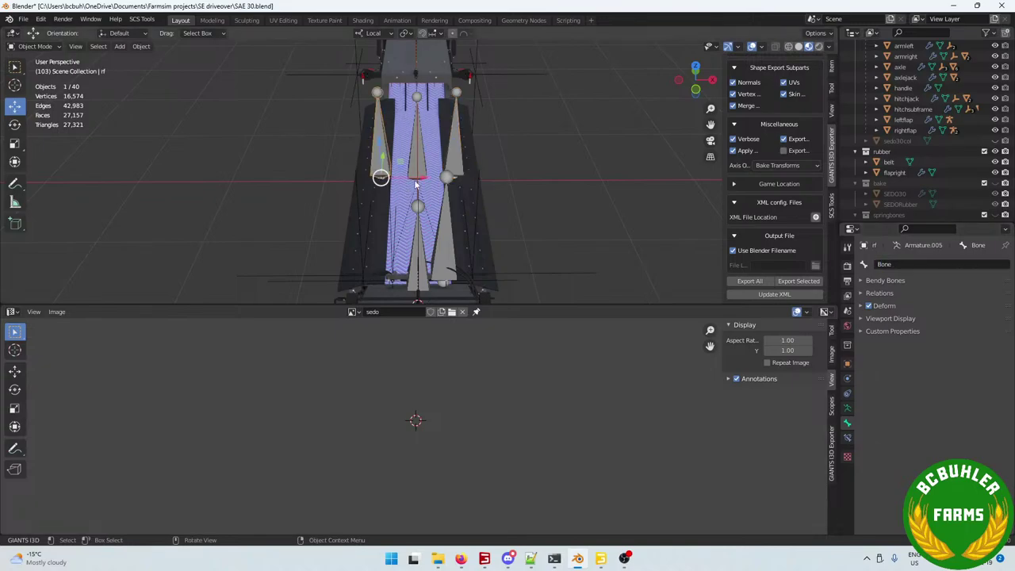
click(880, 265)
click(877, 265)
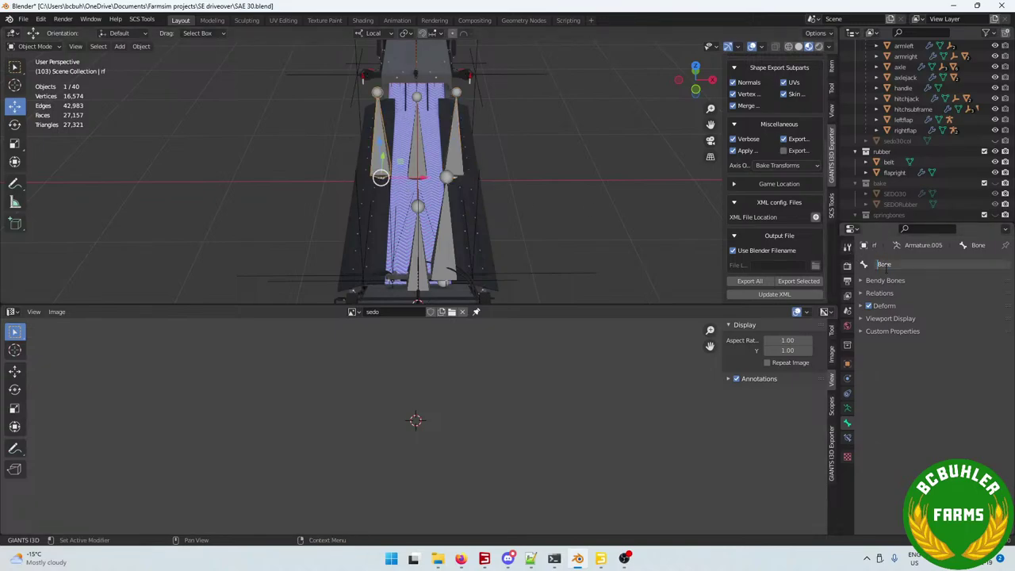
text(r)
key(Return)
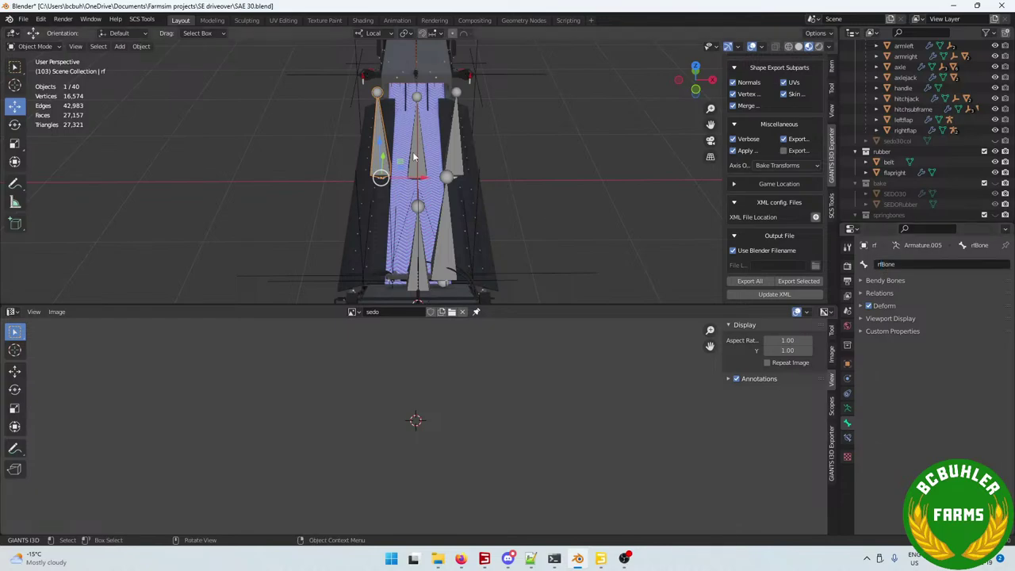
Rename the bone of the central sedo armature as "sedoBone"
click(413, 155)
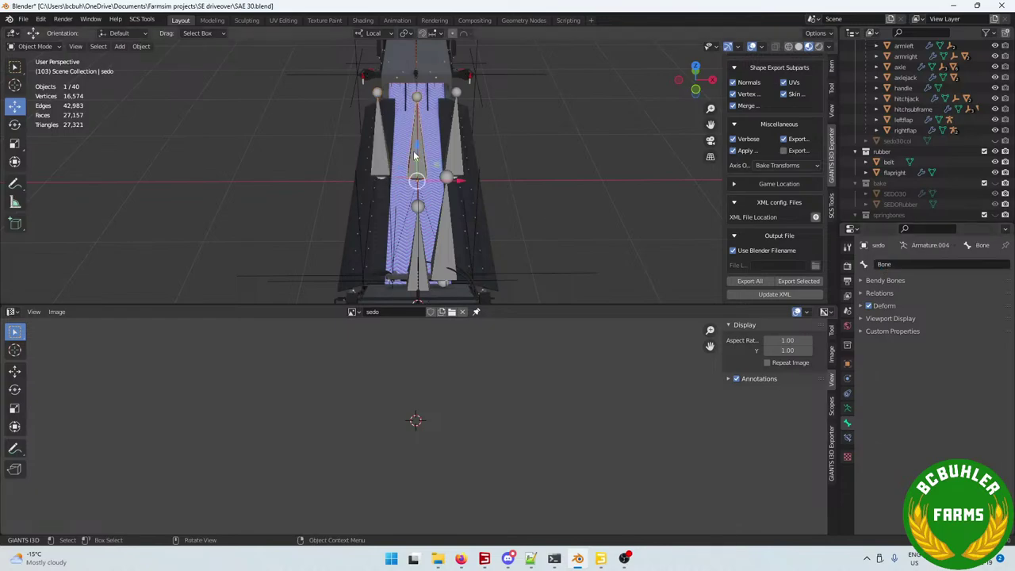
double_click(920, 264)
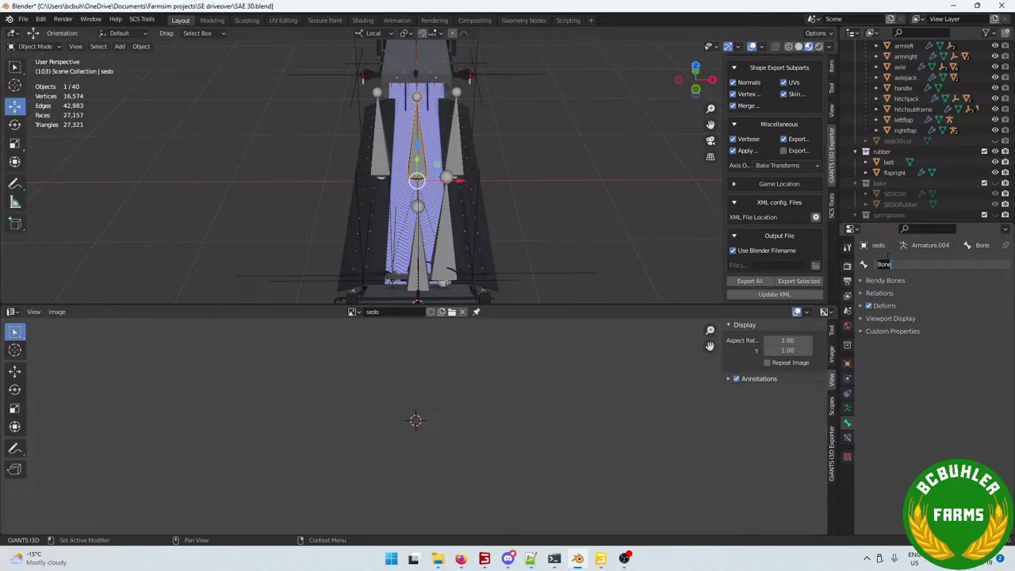
key(Home)
text(sedo)
key(Return)
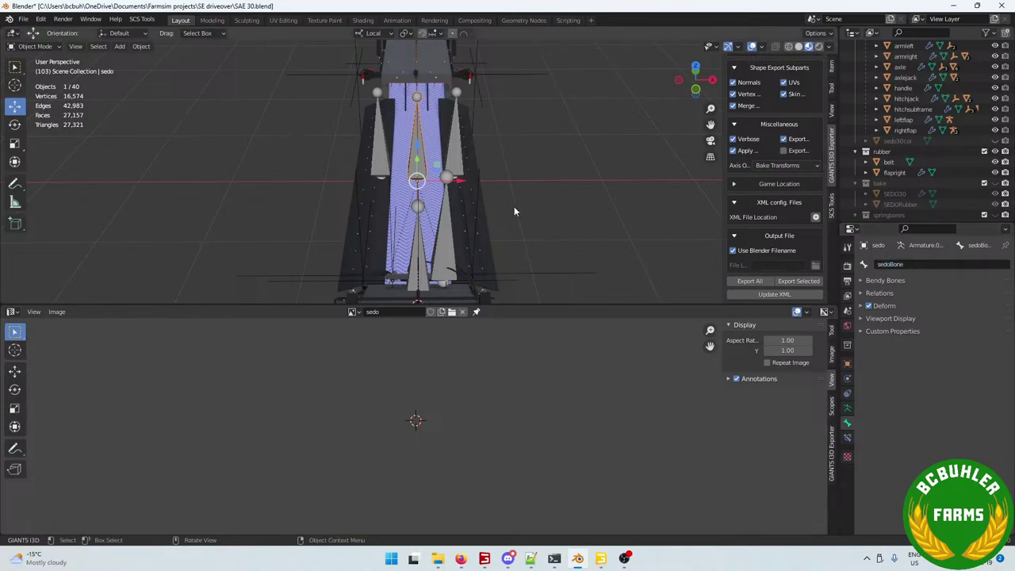
Check the bone names of the rf and lf armatures and save the SAE 30 file
click(377, 158)
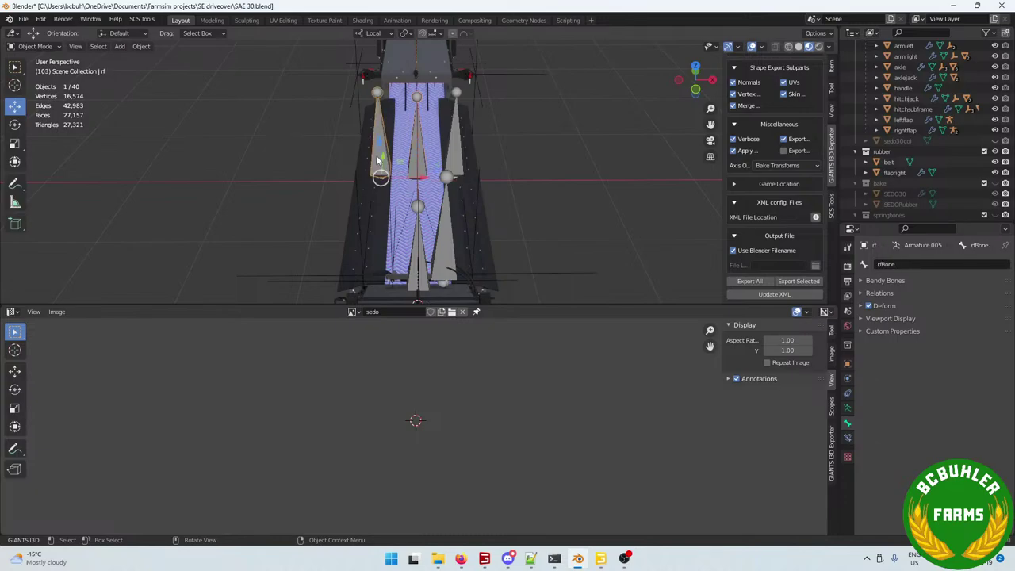
click(450, 157)
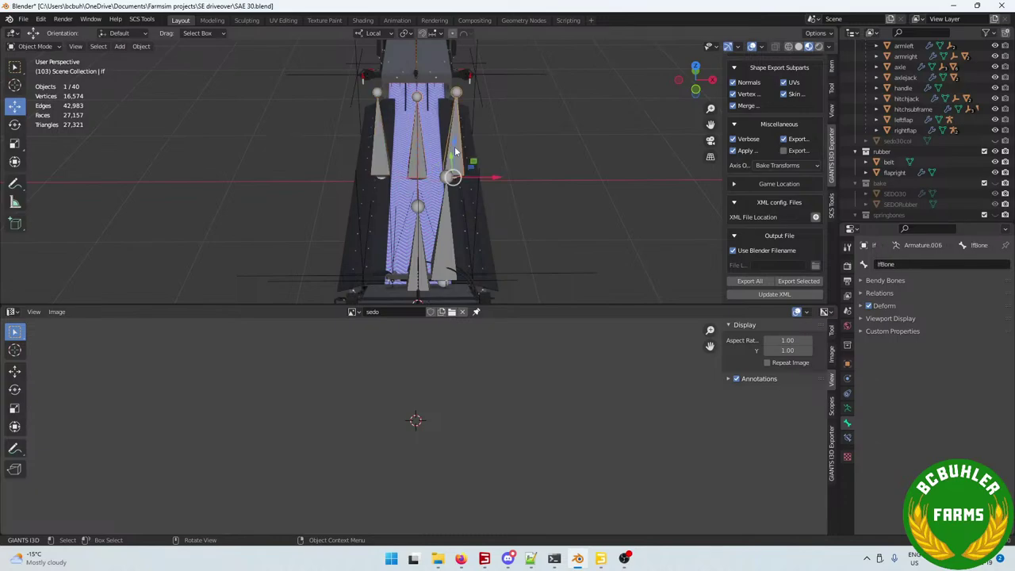
key(ctrl+s)
middle_drag(445, 150, 497, 153)
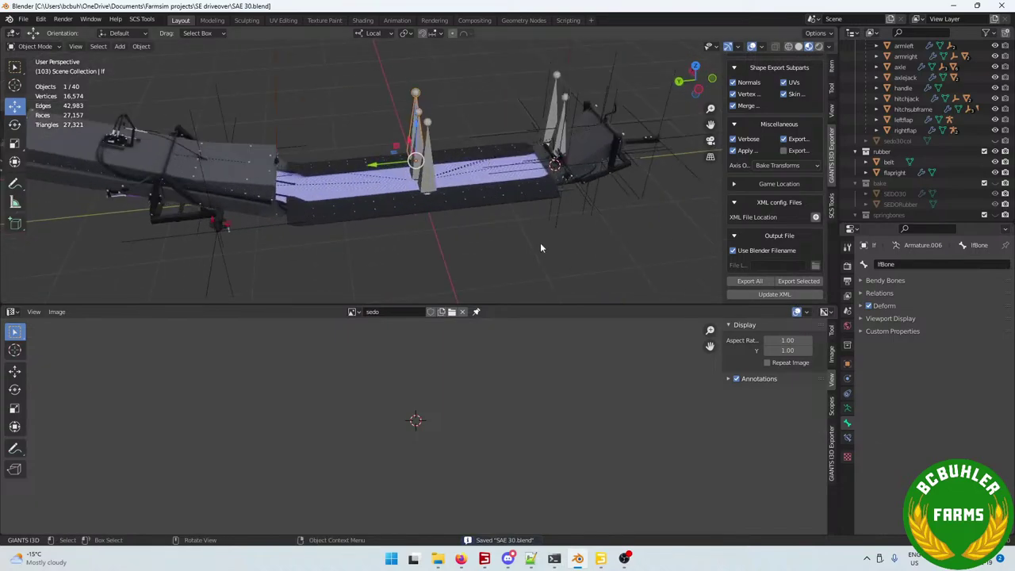
click(476, 199)
key(ctrl+s)
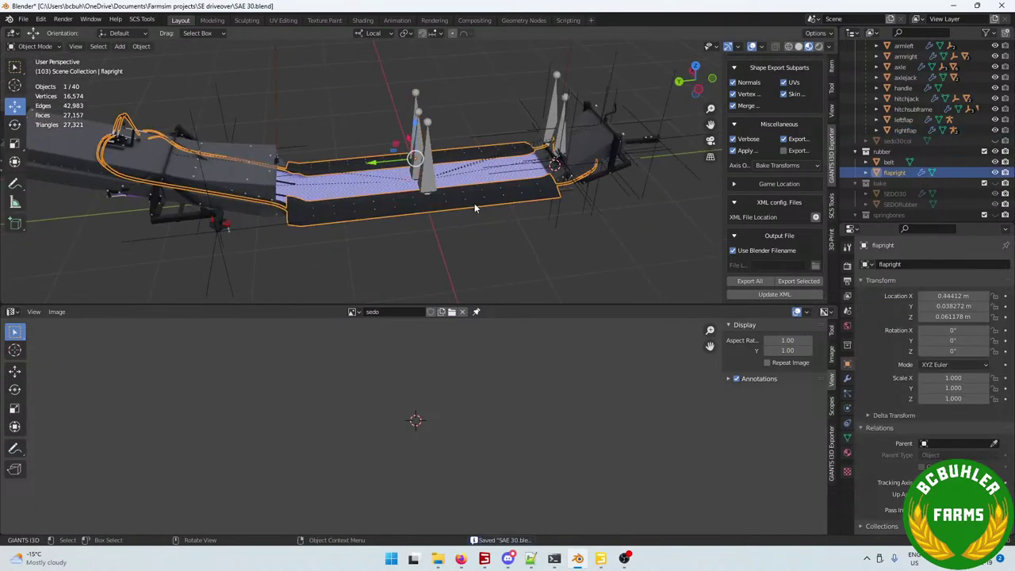
Select the rf armature together with the rightflap mesh, save the file and parent the armature to rightflap with the Object type
middle_drag(457, 200, 498, 119)
scroll(487, 198, up, 4)
click(482, 184)
scroll(314, 241, up, 1)
key(shift+s)
click(314, 287)
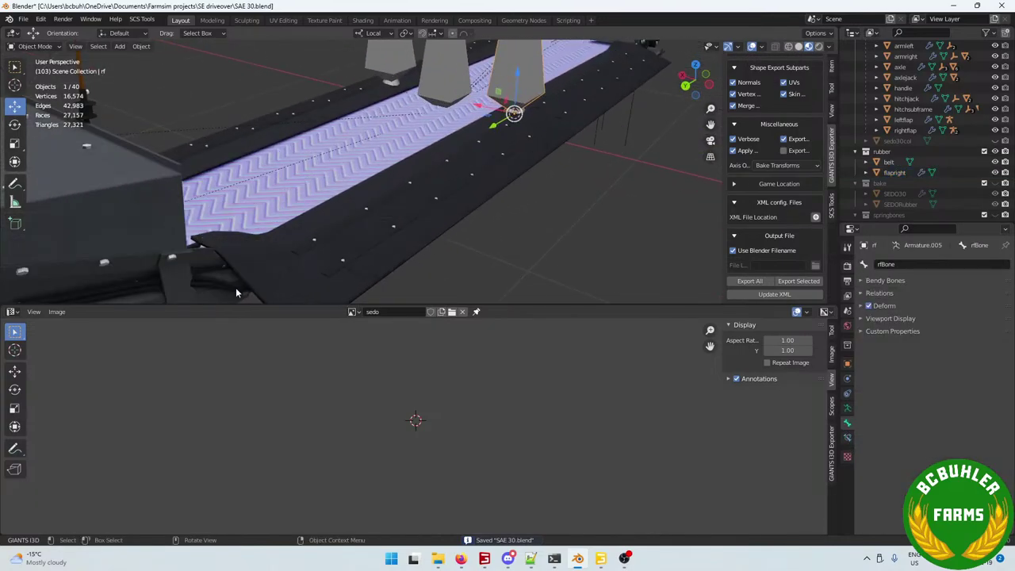
middle_drag(236, 287, 287, 253)
click(287, 254)
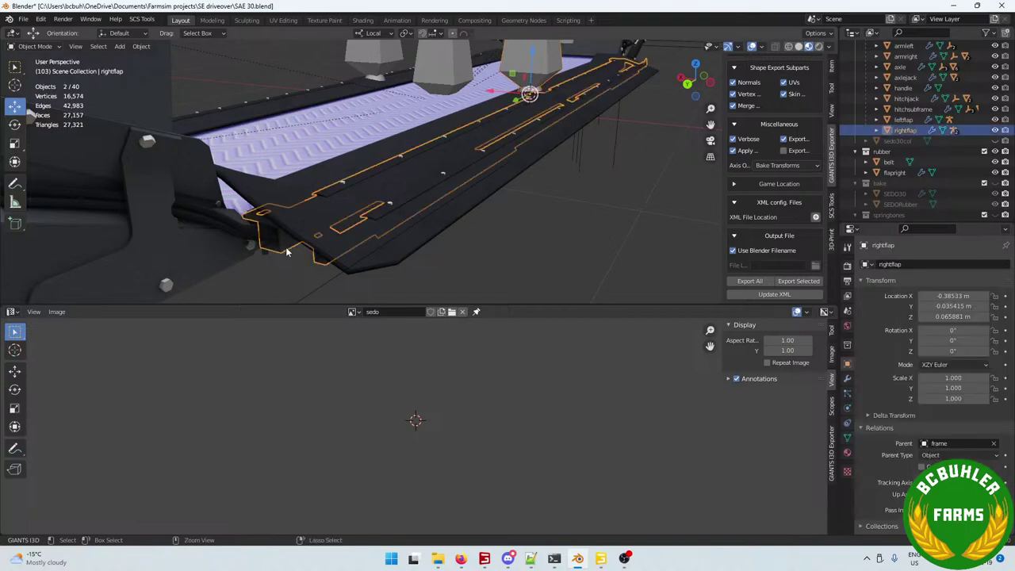
key(ctrl+q)
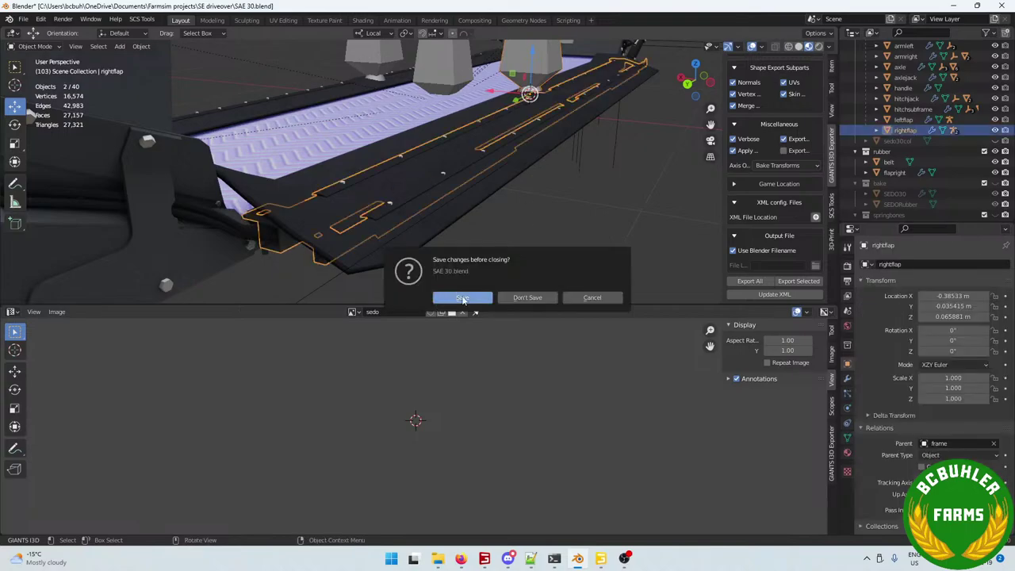
click(591, 297)
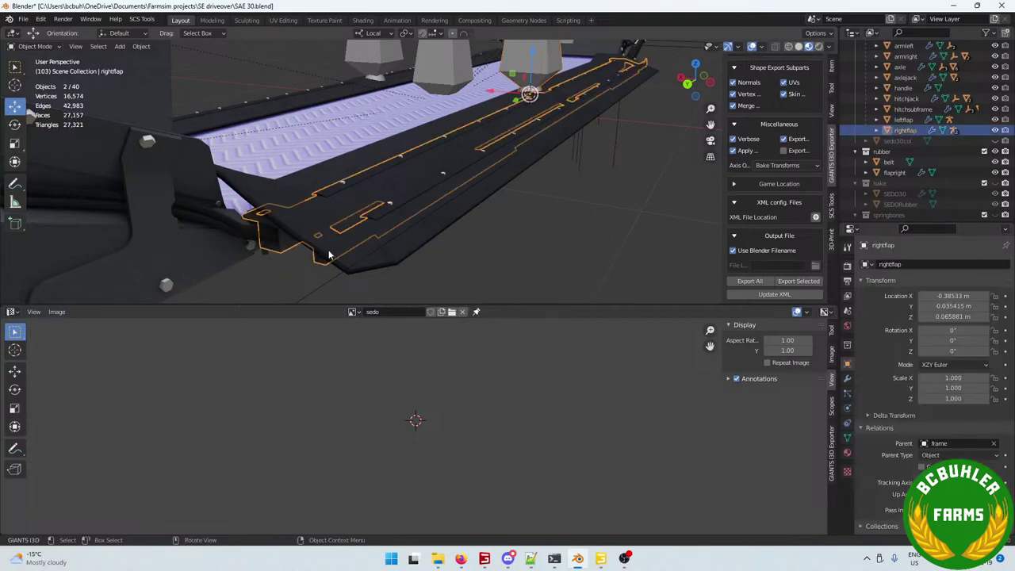
key(ctrl+s)
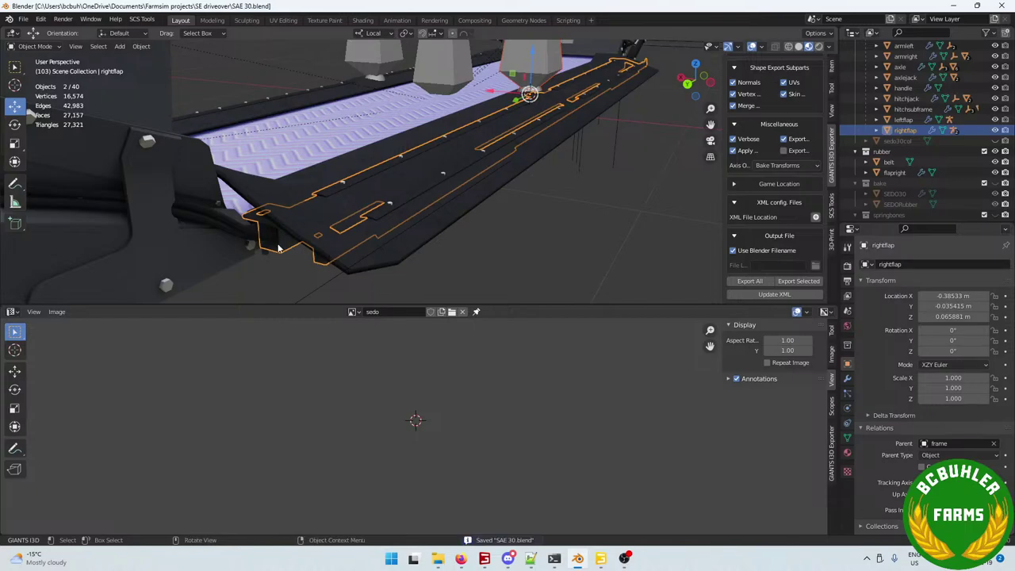
key(ctrl+p)
click(279, 265)
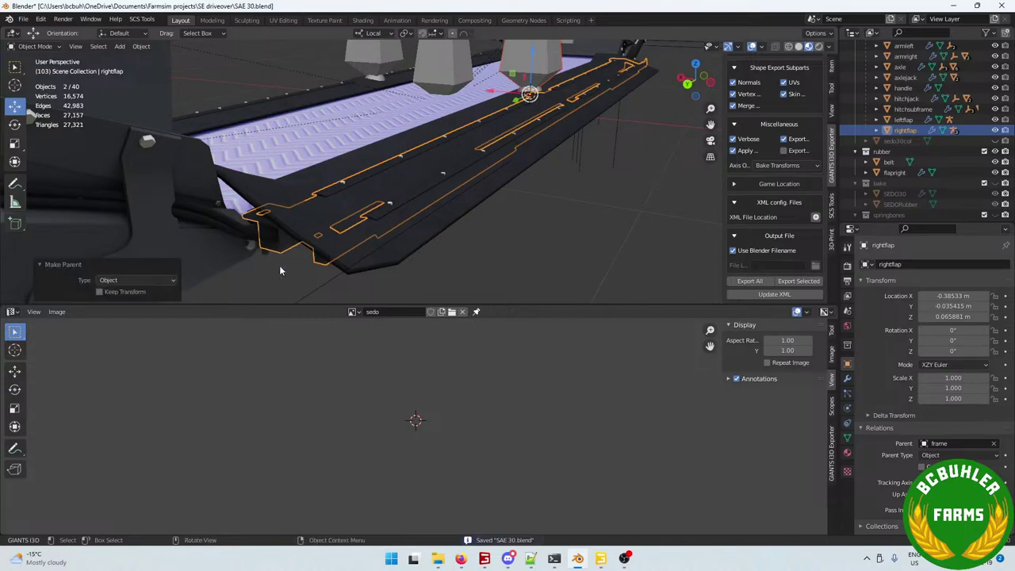
Snap the rf armature to the 3D cursor so it sits at the origin of its parent rightflap
click(542, 68)
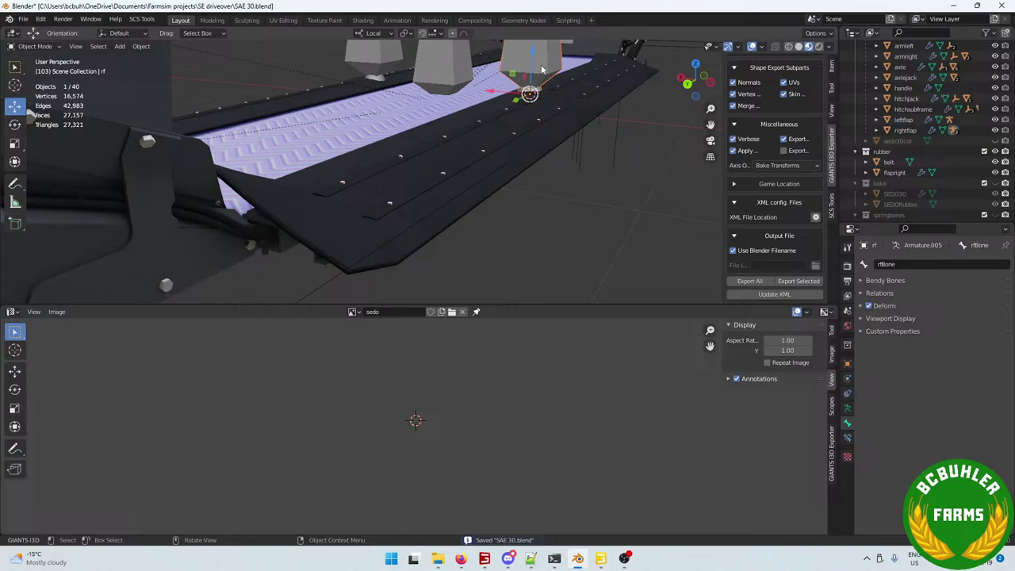
click(847, 363)
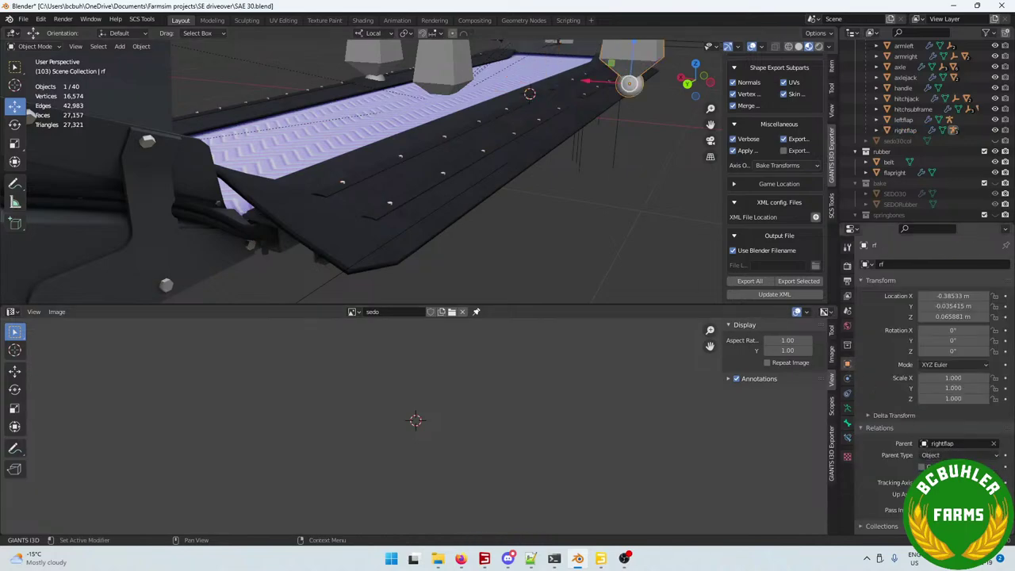
key(shift+s)
click(494, 150)
Move the 3D cursor to the lf armature and parent that armature to the leftflap mesh with the Object type
middle_drag(499, 150, 354, 134)
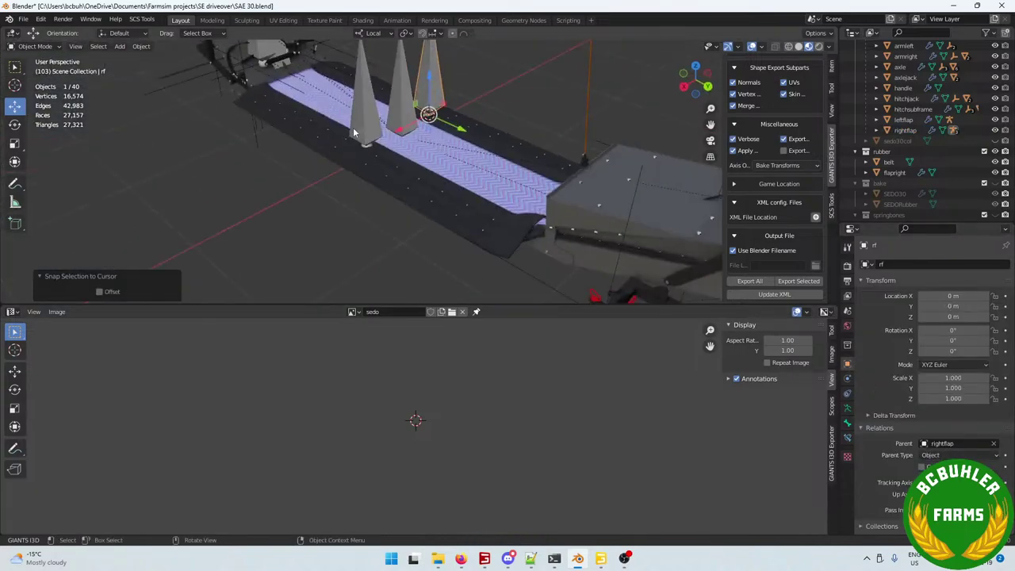
click(355, 133)
key(shift+s)
click(370, 199)
middle_drag(370, 198, 428, 164)
scroll(431, 165, up, 3)
scroll(429, 164, up, 1)
shift+click(483, 163)
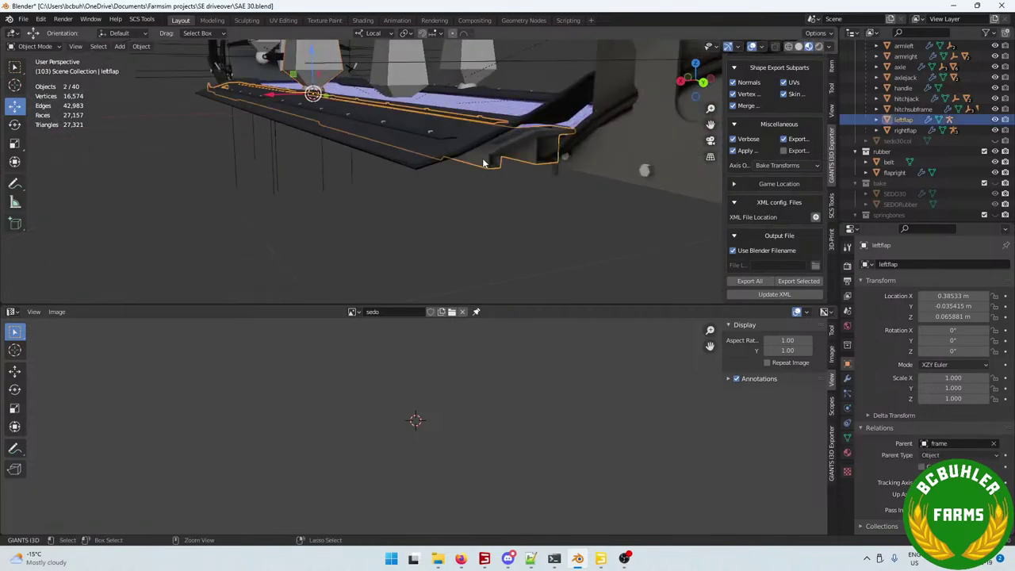
key(ctrl+p)
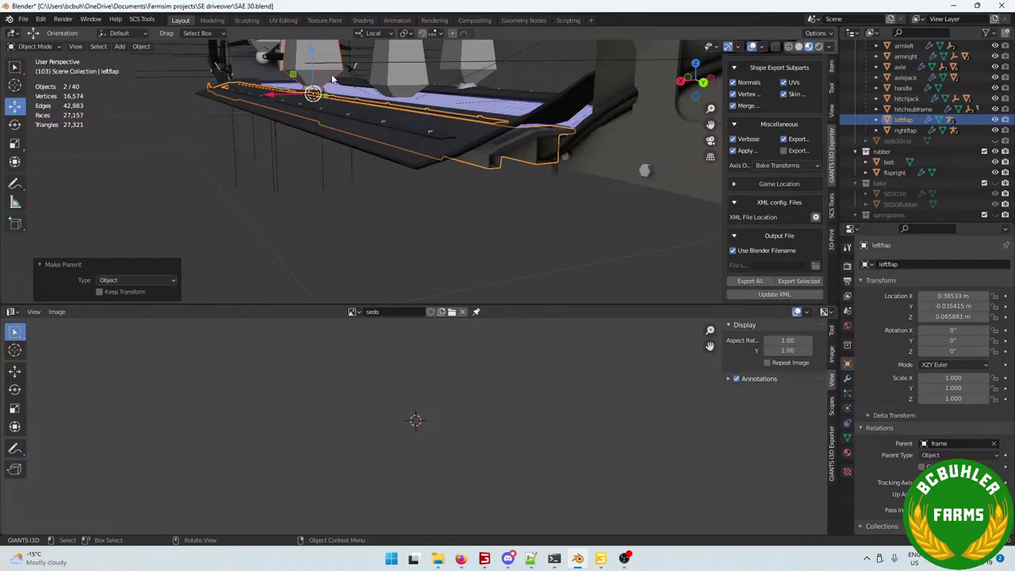
Select only the lf armature, keep its parent type as Object and snap it to the 3D cursor
click(335, 80)
click(930, 457)
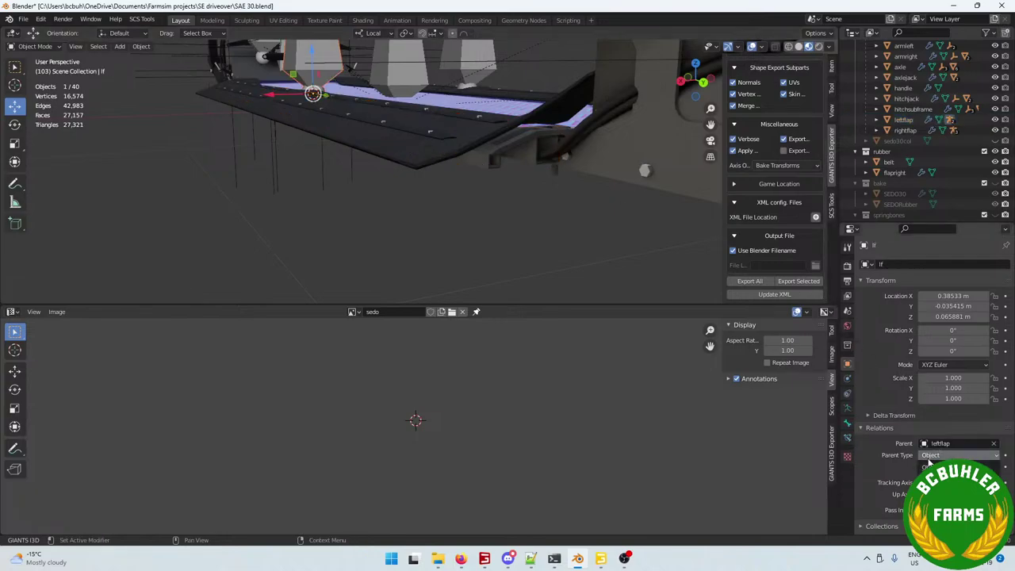
click(929, 467)
key(shift+s)
click(415, 133)
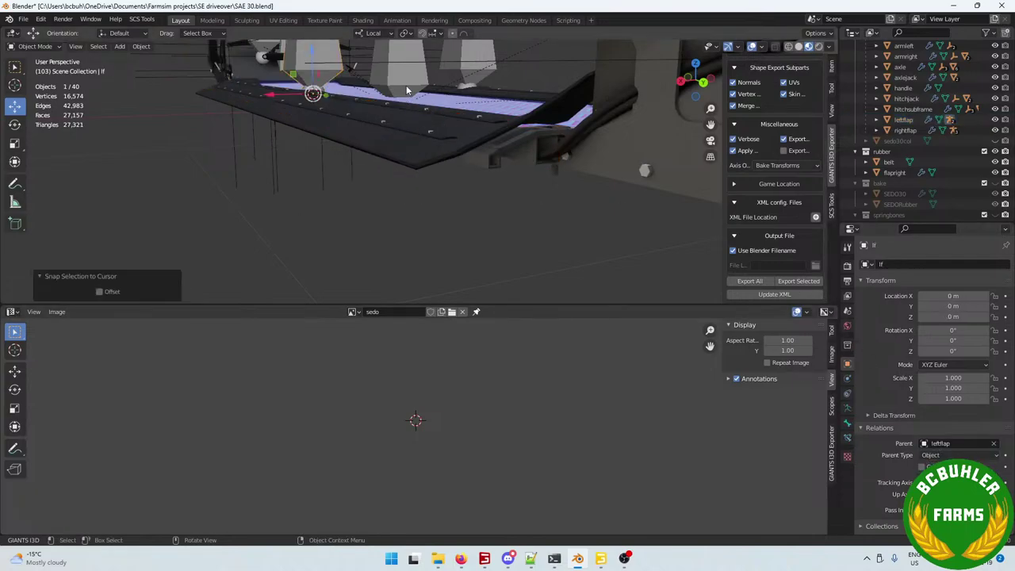
Parent the central sedo armature to the frame mesh with the Object type and save the file
click(406, 87)
shift+click(613, 155)
key(ctrl)
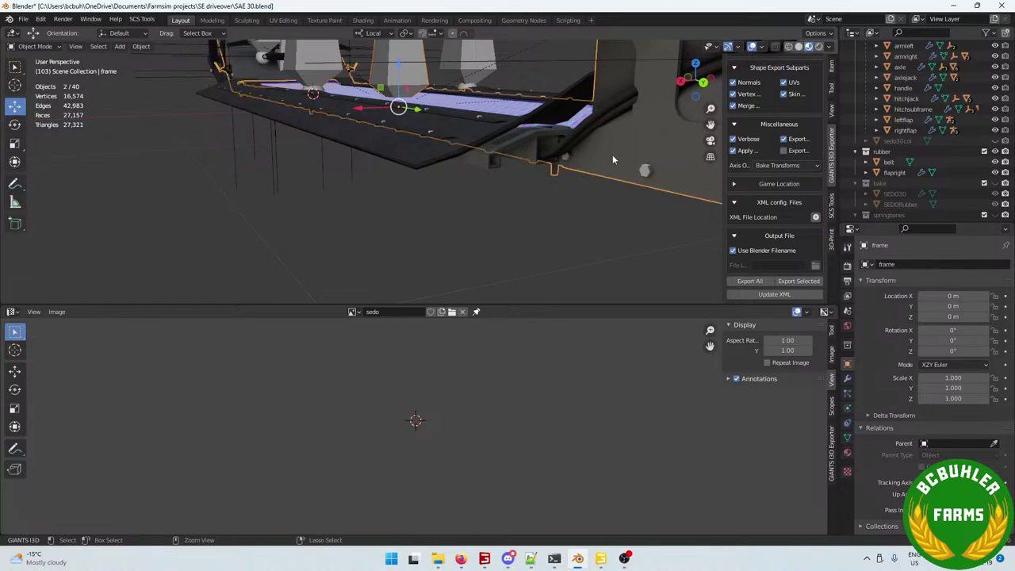
key(ctrl+p)
click(612, 156)
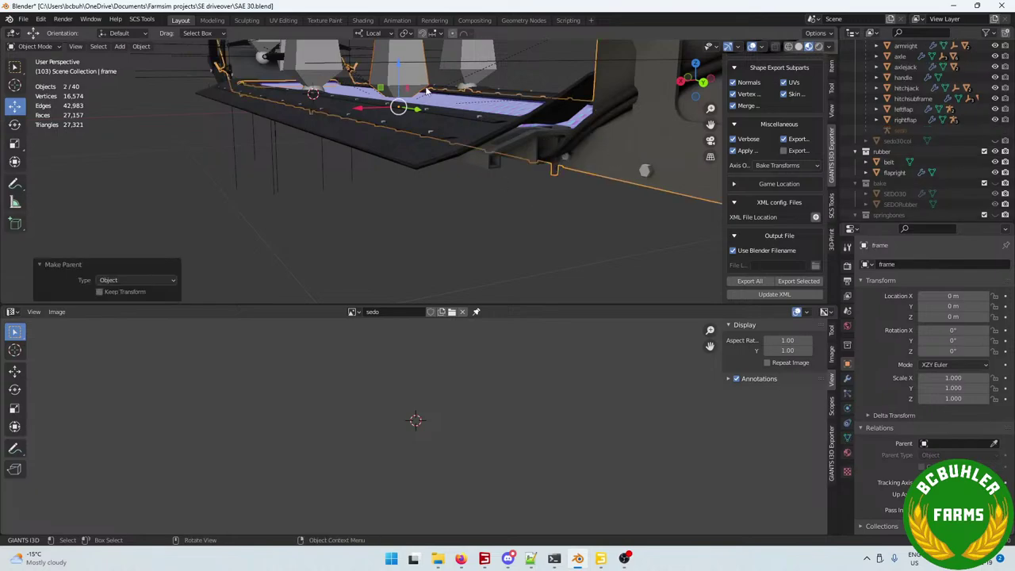
click(900, 129)
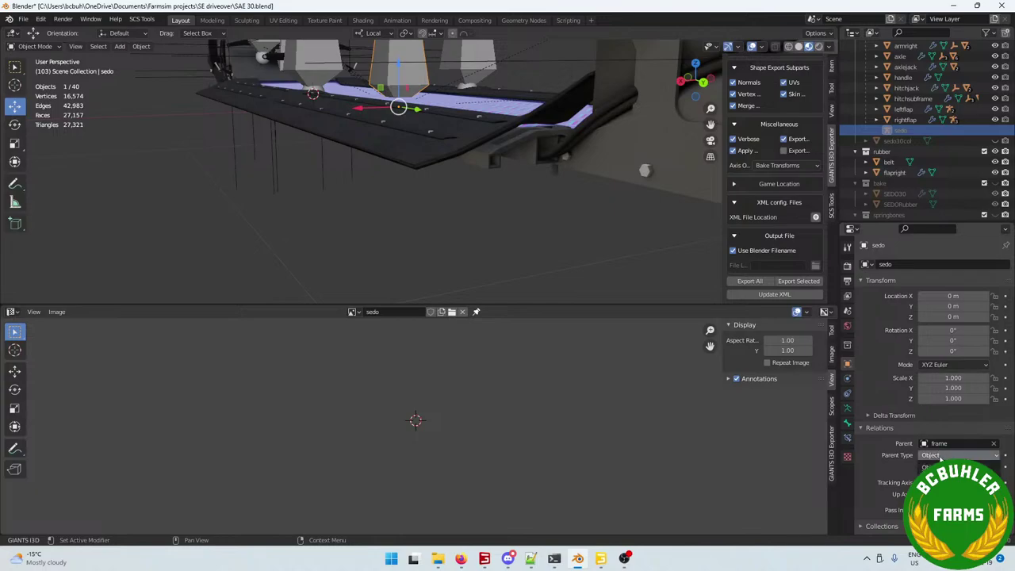
middle_drag(492, 174, 288, 168)
key(ctrl+s)
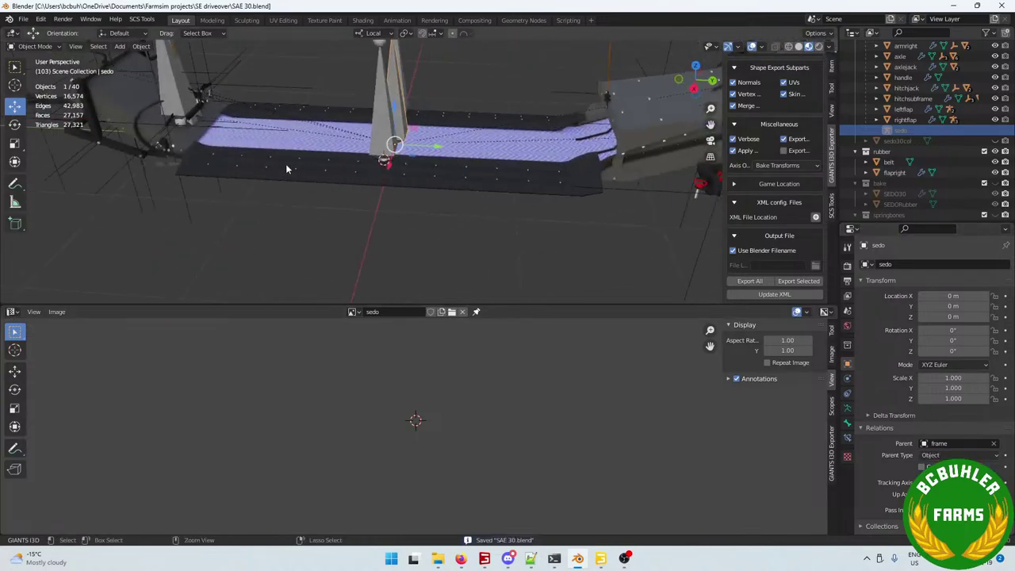
Snap the 3D cursor to the hydraulic cylinder's pivot and parent the cyl armature to the cylinder mesh with the Object type
shift+middle_drag(208, 137, 387, 196)
scroll(482, 228, up, 3)
scroll(388, 199, up, 1)
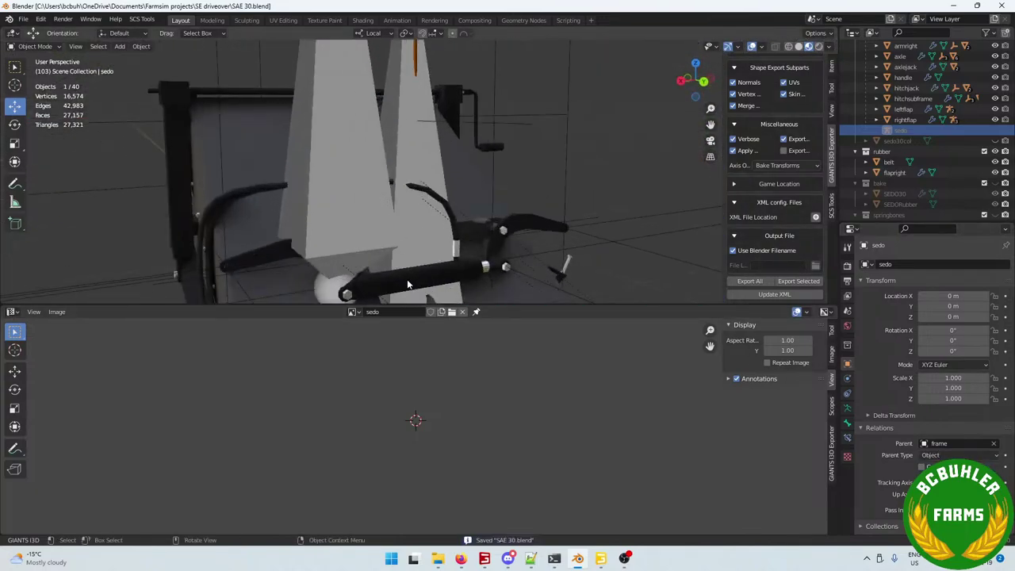
click(407, 280)
key(shift+s)
click(406, 338)
click(358, 202)
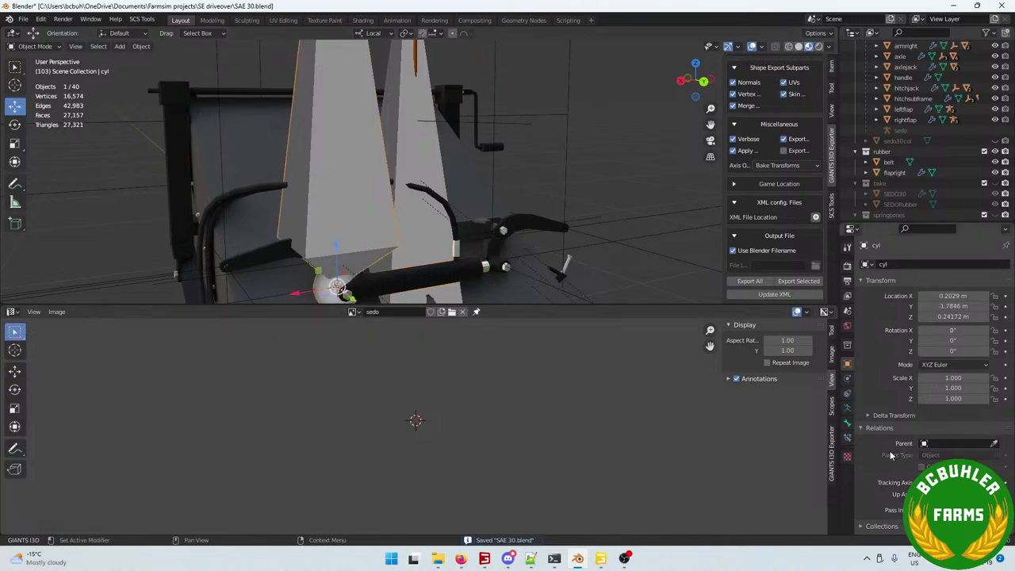
shift+click(425, 282)
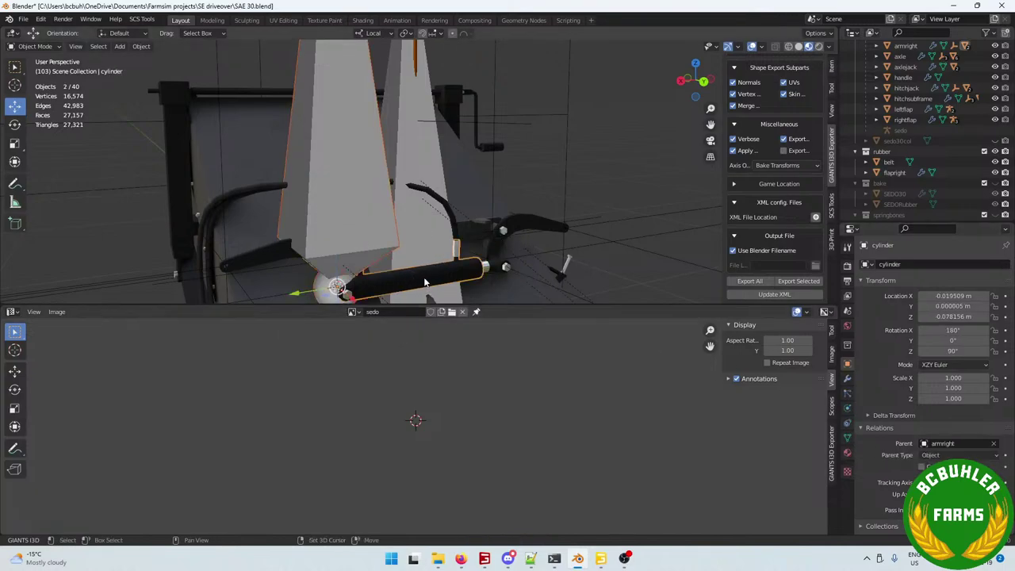
key(ctrl+p)
click(425, 282)
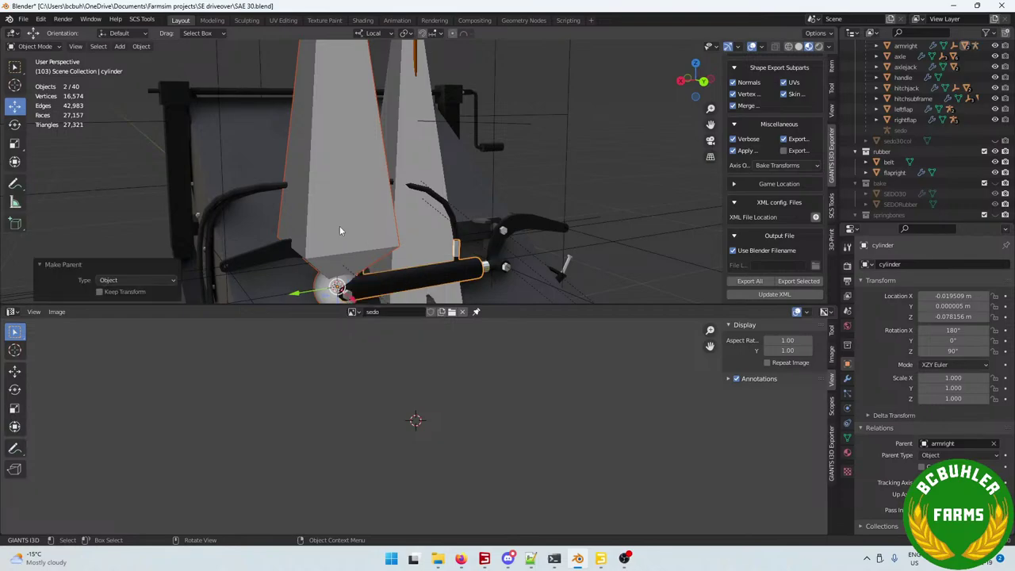
Select only the cyl armature and snap it to the 3D cursor at the cylinder's pivot
click(340, 206)
click(933, 466)
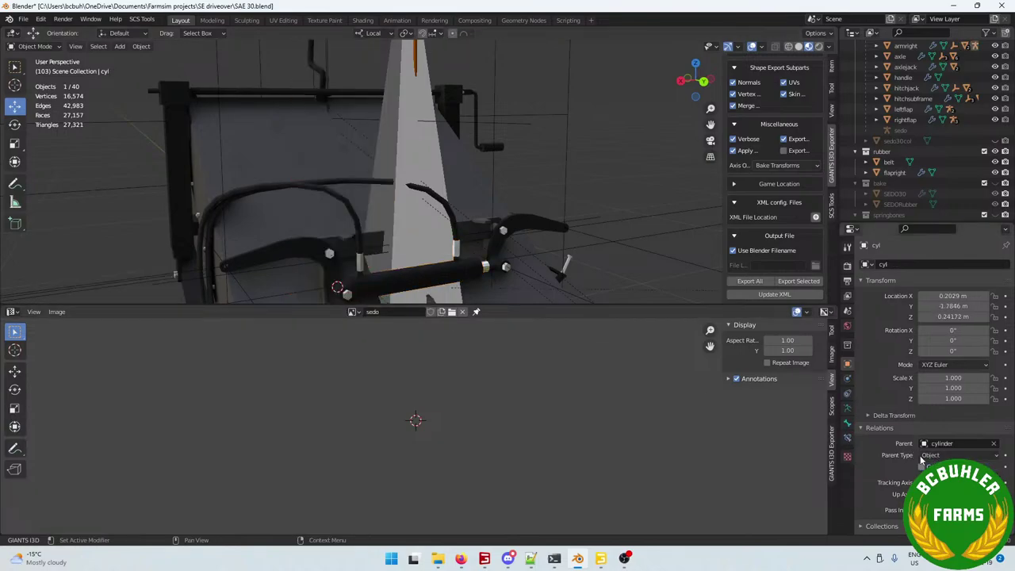
key(shift+s)
click(465, 172)
Snap the 3D cursor to the driv armature and parent that armature to the hitchsubframe mesh with the Object type
scroll(432, 176, down, 1)
scroll(433, 202, down, 4)
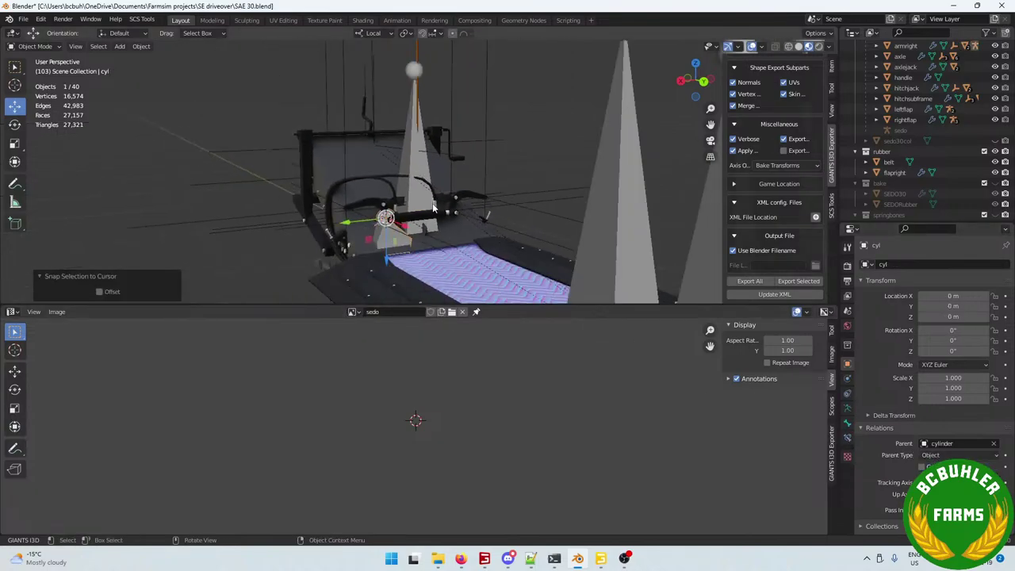
scroll(428, 204, up, 4)
scroll(422, 210, down, 1)
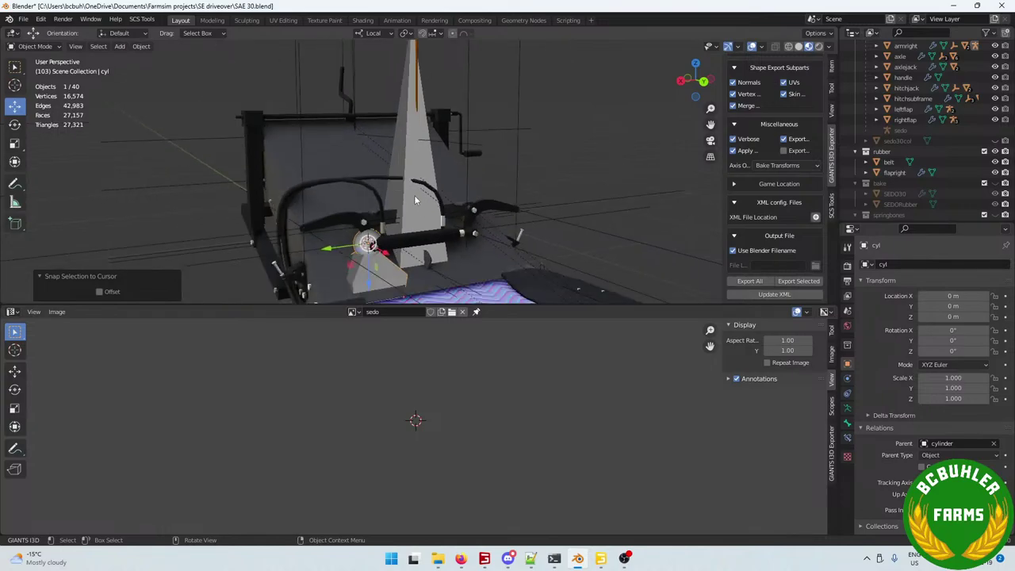
click(414, 196)
key(shift+s)
click(389, 268)
middle_drag(390, 268, 488, 250)
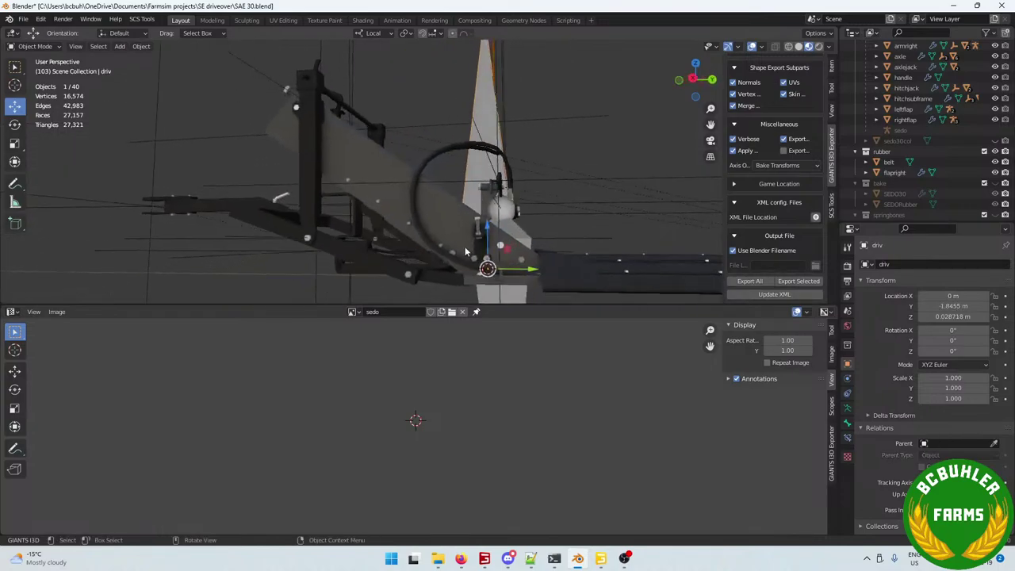
scroll(352, 261, up, 1)
shift+click(350, 263)
key(ctrl+p)
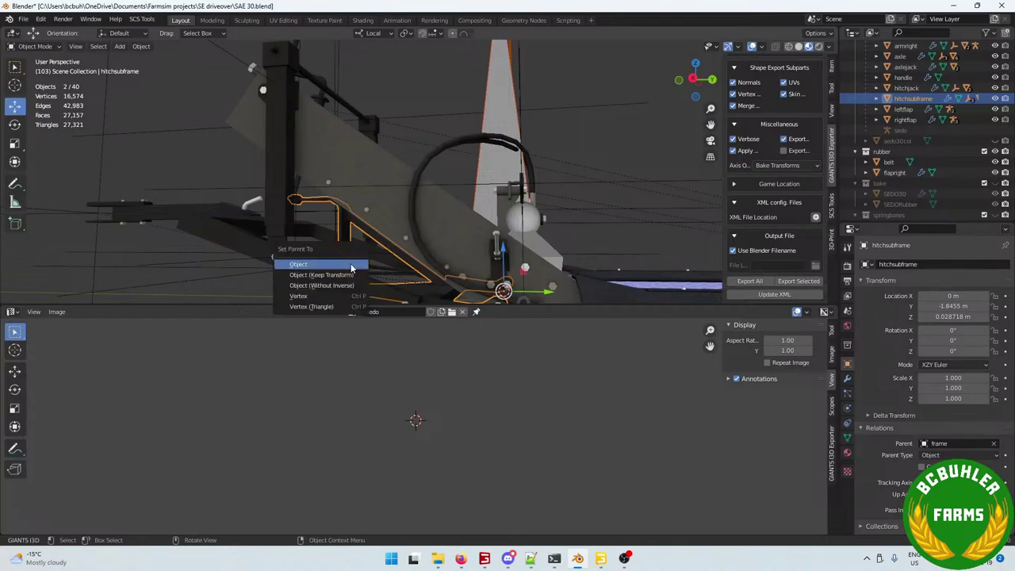
click(350, 266)
Select only the driv armature, snap it to the 3D cursor and save the SAE 30 file
click(497, 120)
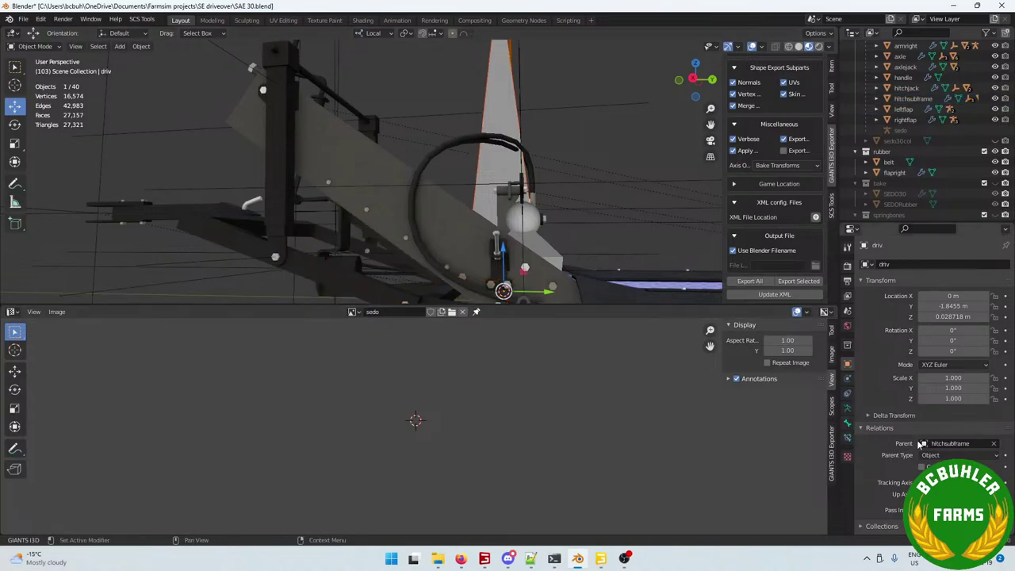
key(shift+s)
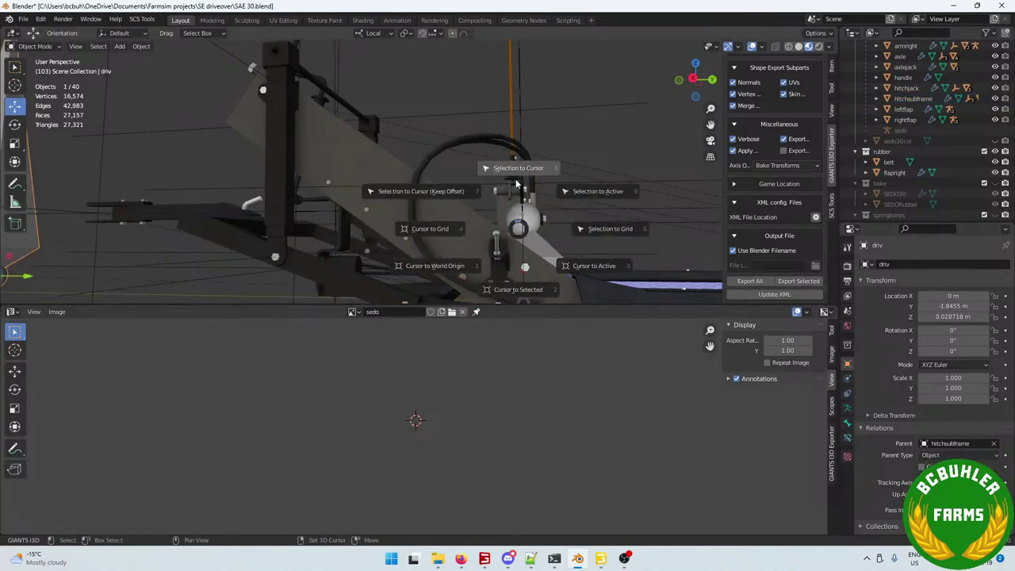
click(516, 167)
middle_drag(516, 166, 470, 201)
key(ctrl+s)
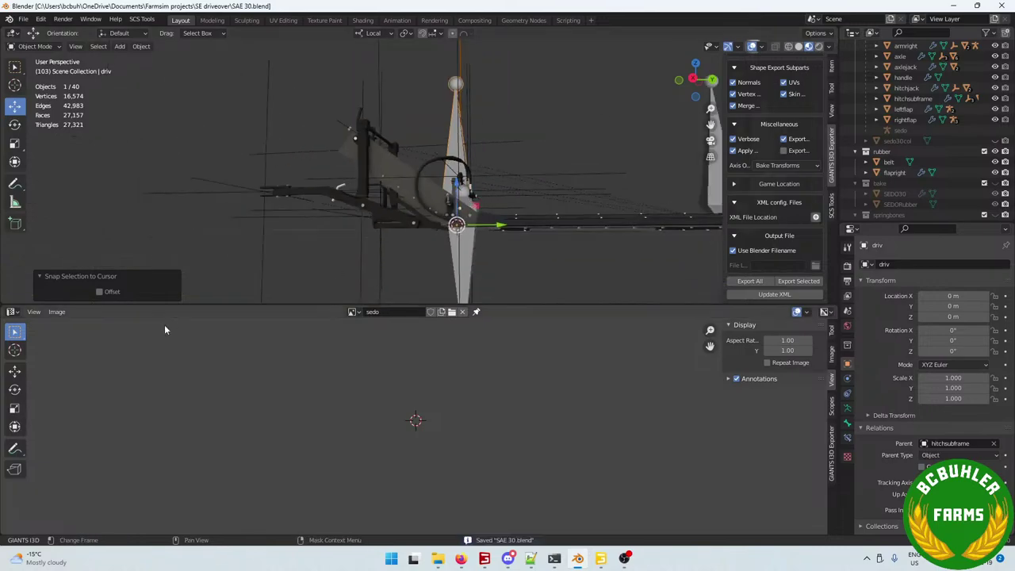
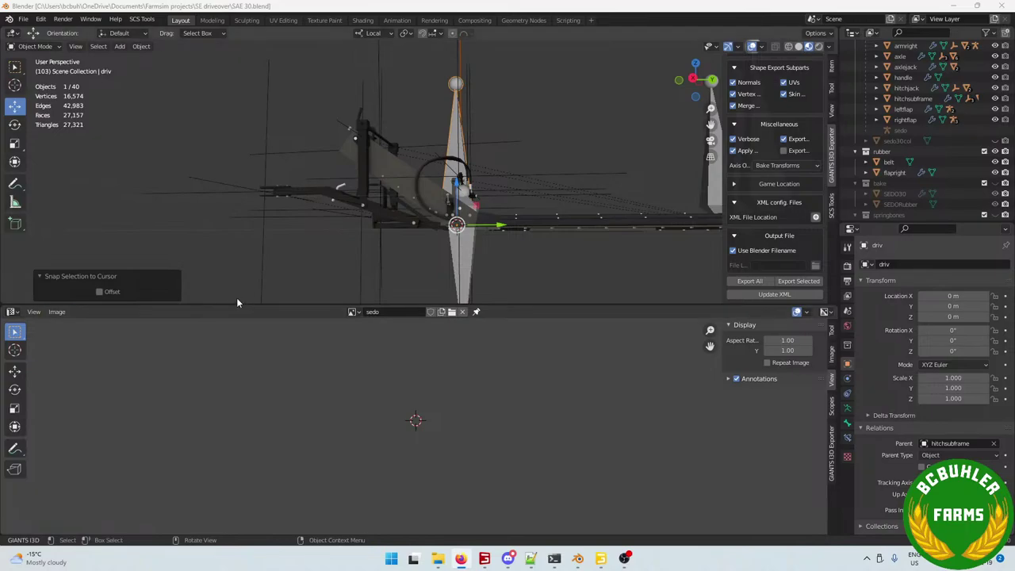
middle_drag(236, 302, 396, 192)
key(ctrl+s)
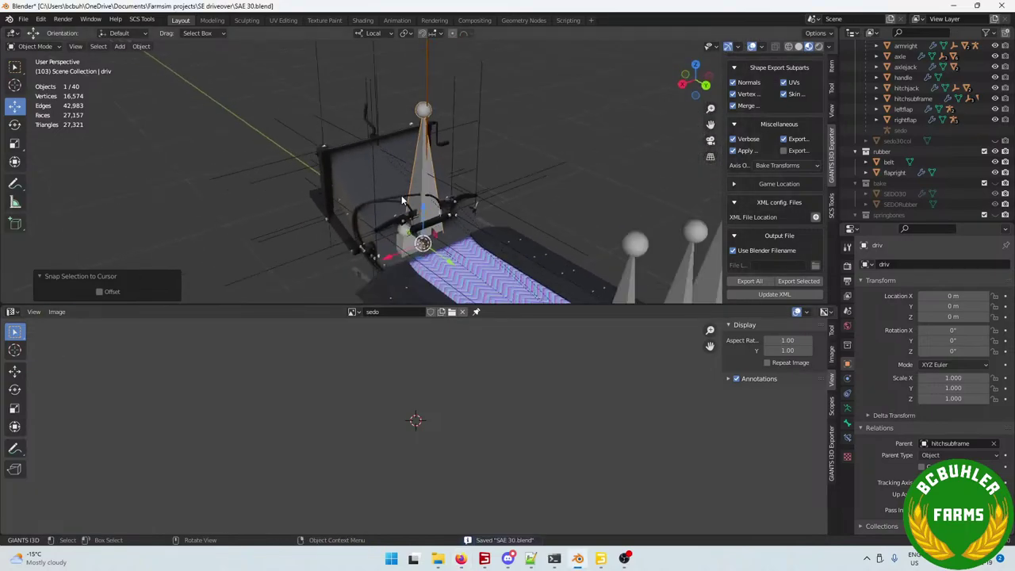
Select the flapright rubber mesh and add five vertex groups to it
click(401, 200)
middle_drag(555, 242, 478, 171)
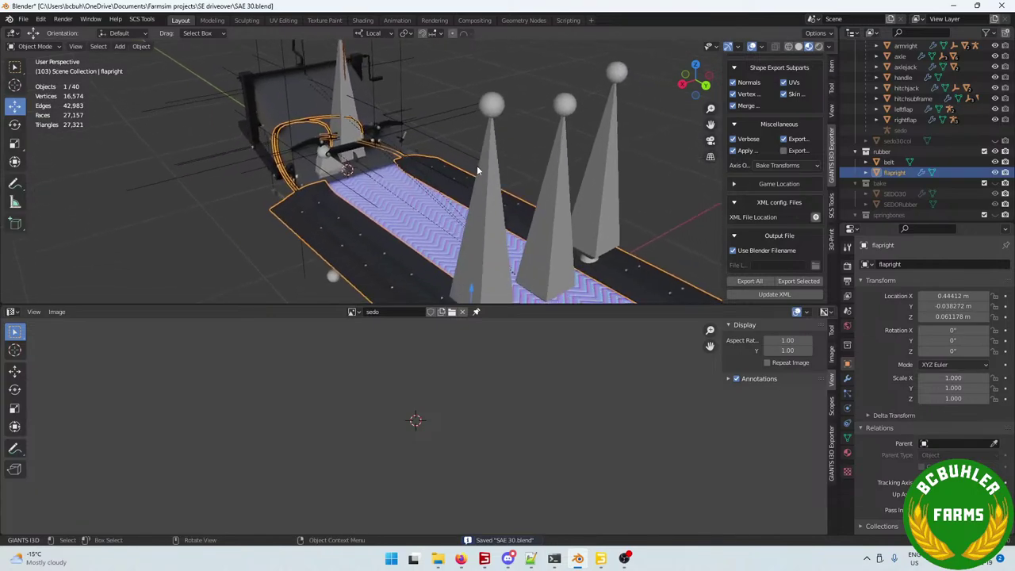
click(847, 437)
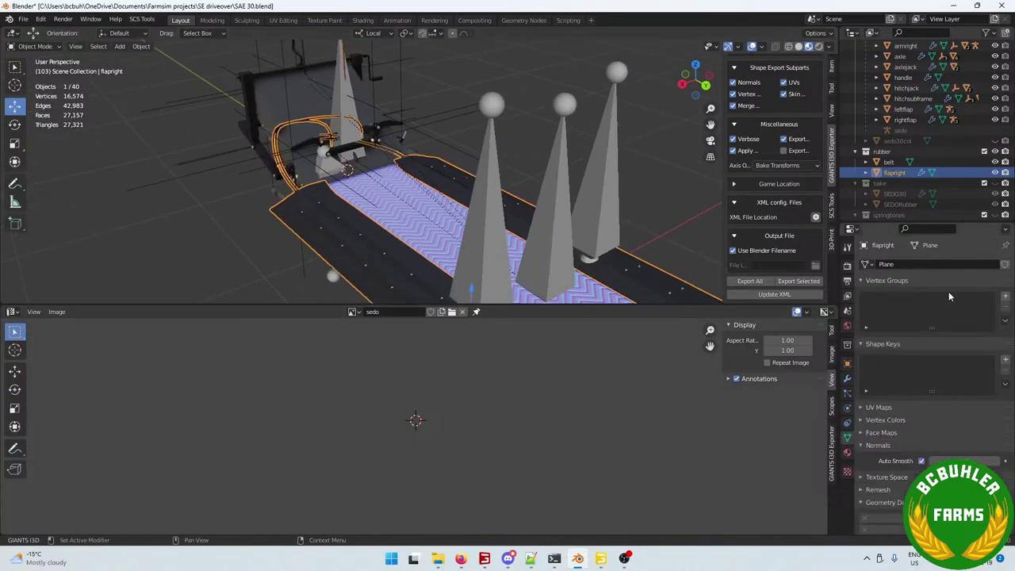
click(1005, 298)
click(1005, 299)
click(1005, 298)
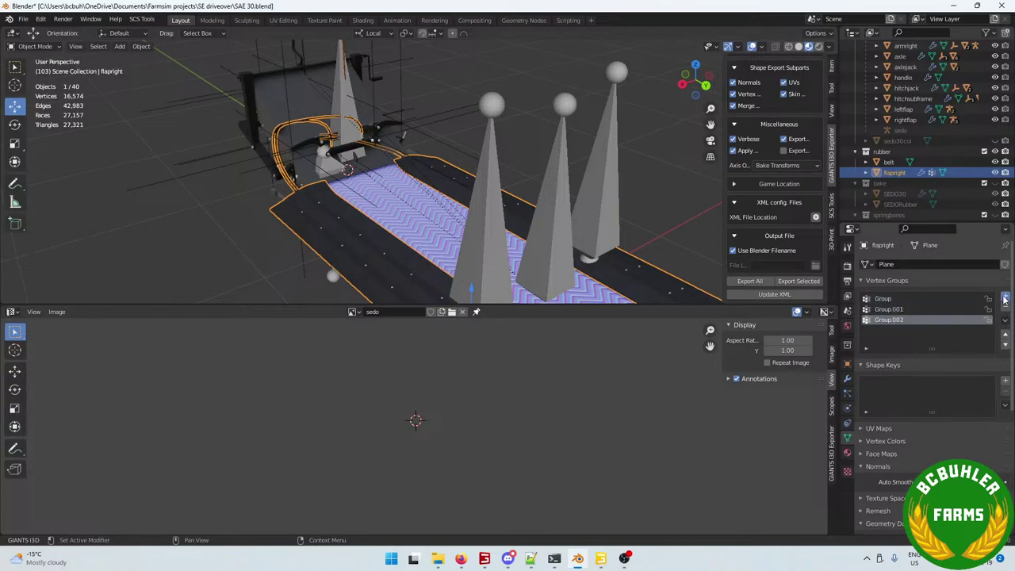
click(1005, 299)
click(1005, 298)
Rename flapright's first vertex group as "sedoBone" and the second as "lfBone"
click(903, 298)
double_click(903, 298)
text(s)
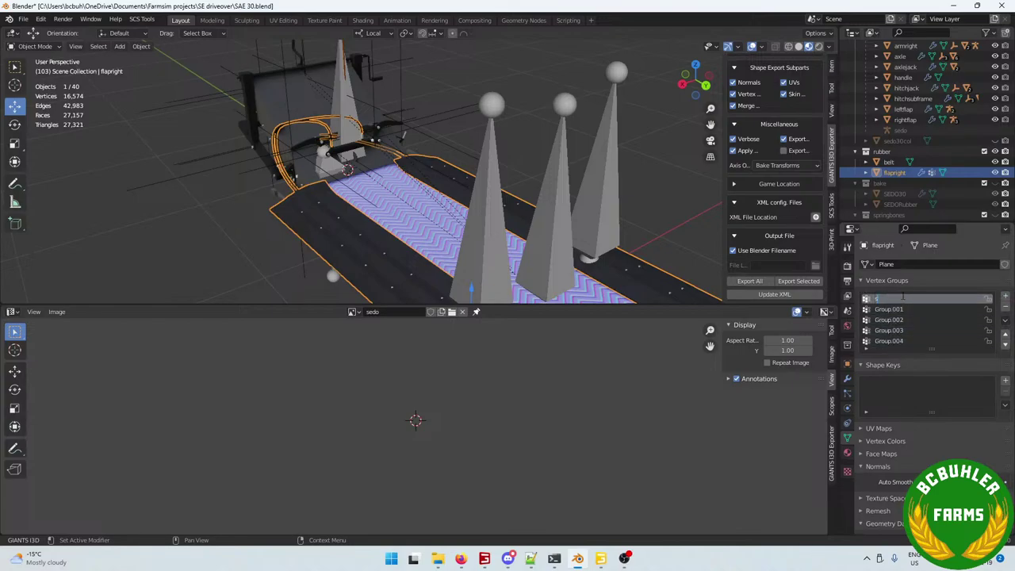
text(edo30Bone)
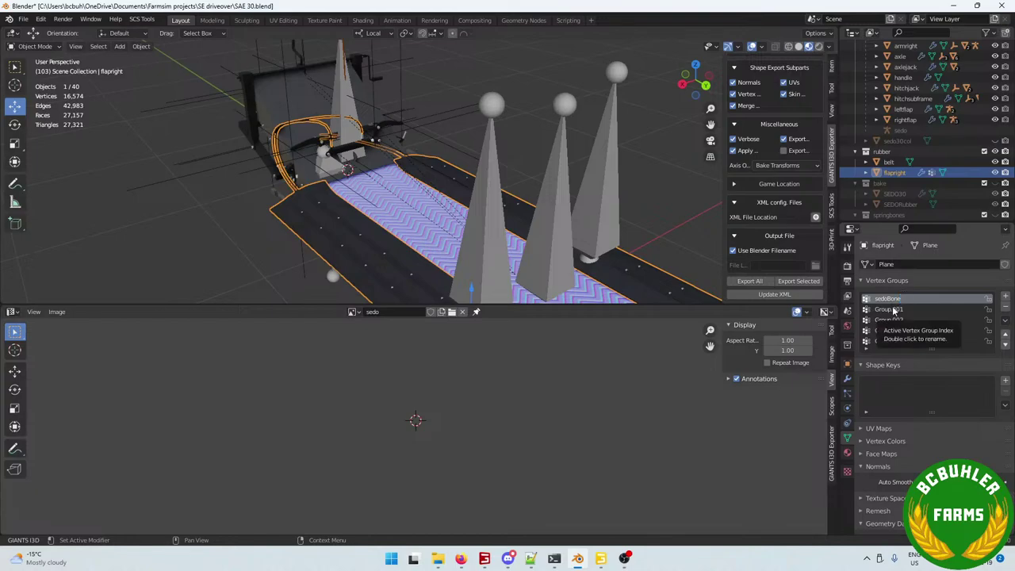
click(894, 310)
double_click(894, 310)
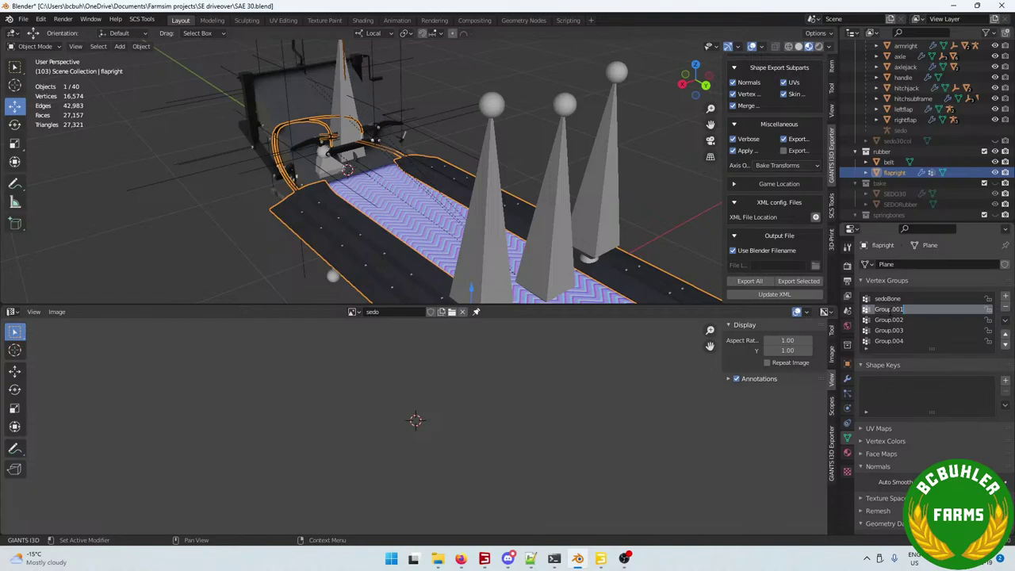
text(lfBone)
Rename flapright's remaining three vertex groups, in order, as "rfBone", "cylBone" and "drivBone"
double_click(895, 319)
text(rf)
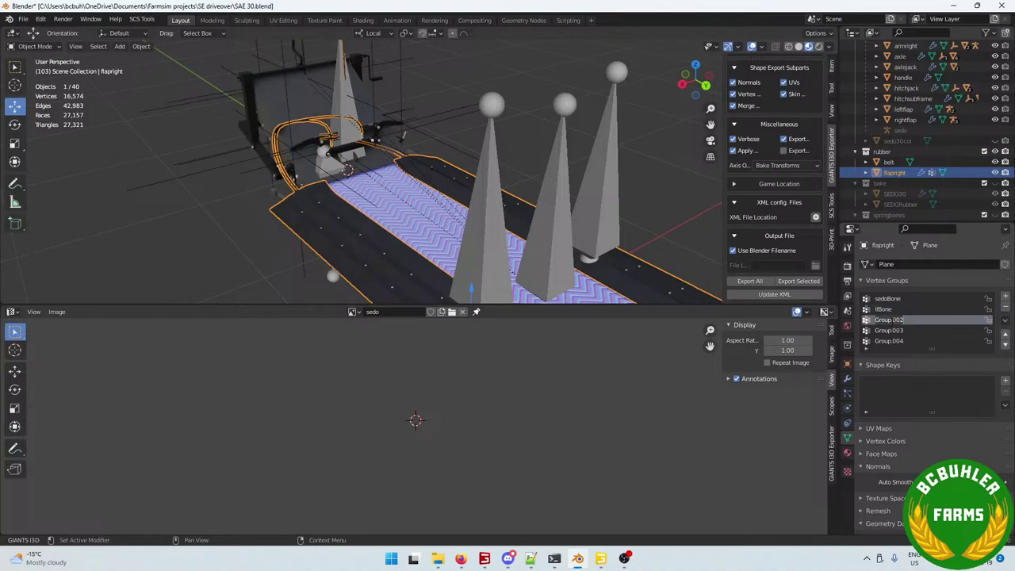
text(Bone)
double_click(889, 330)
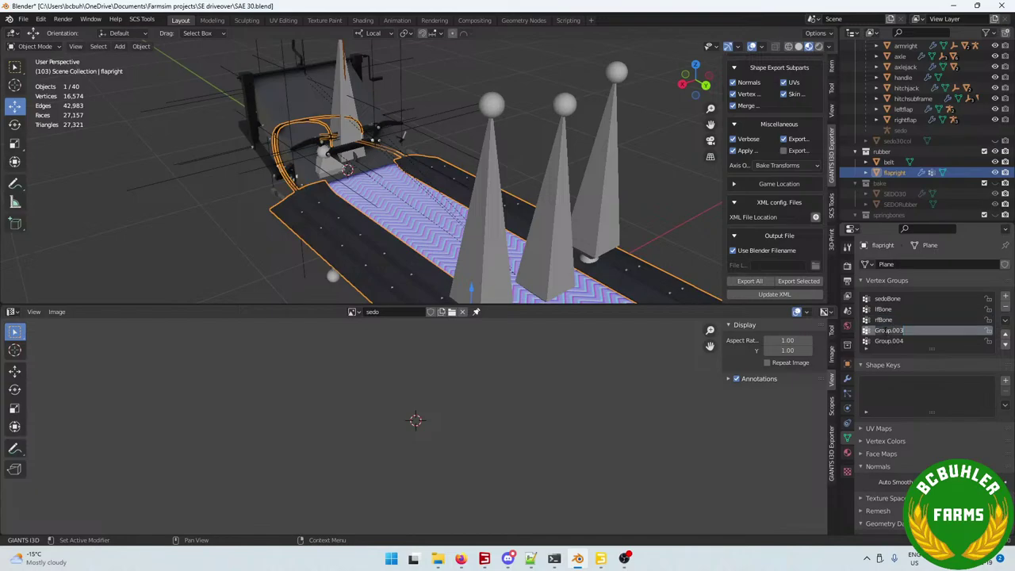
text(cylBone)
double_click(888, 341)
text(d)
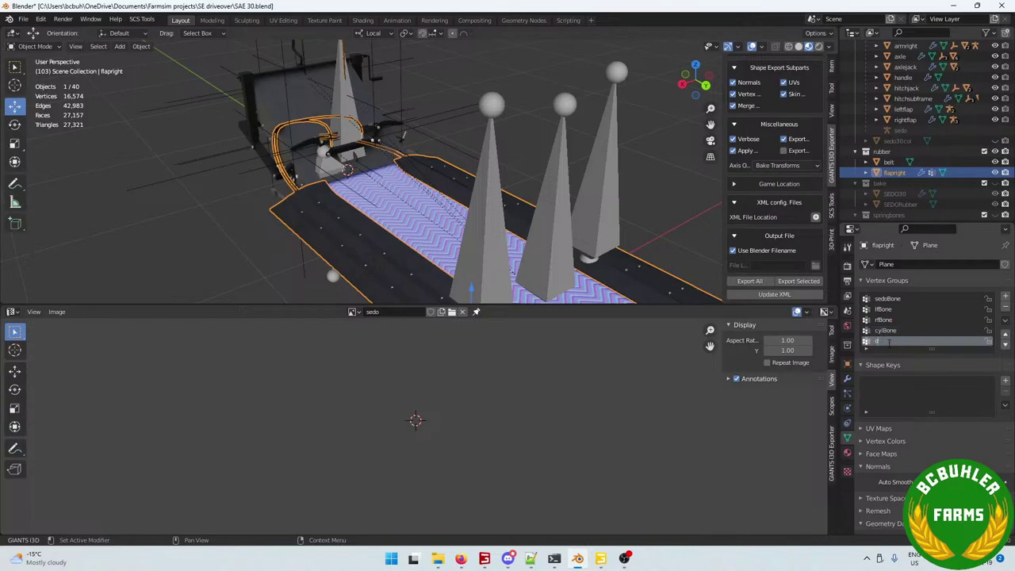
text(rive)
In Edit Mode on flapright, select the curved hose vertices at the drive end and assign them to drivBone
scroll(530, 233, down, 6)
key(Tab)
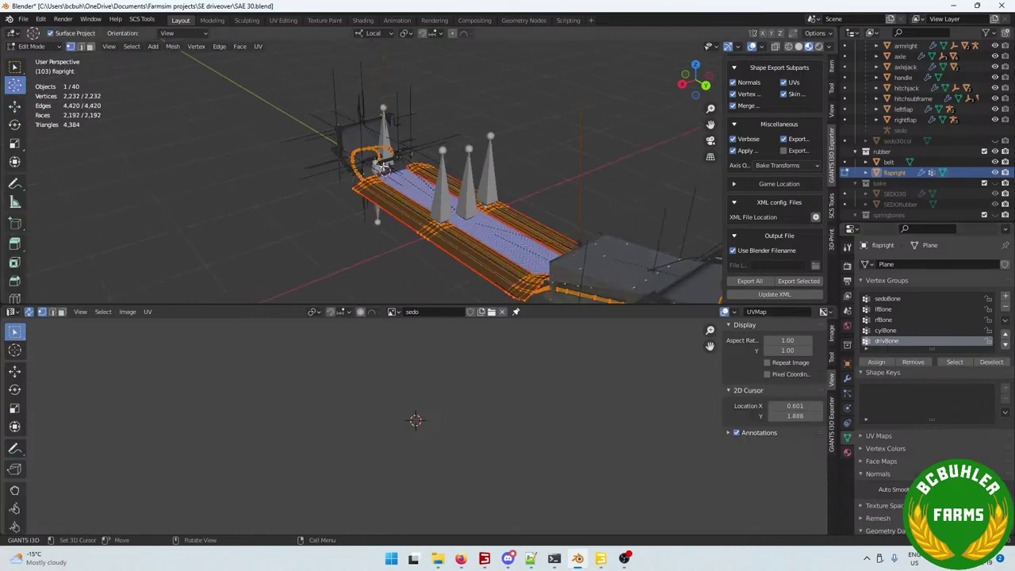
middle_drag(373, 188, 317, 207)
scroll(418, 193, up, 2)
key(shift+z)
key(alt+a)
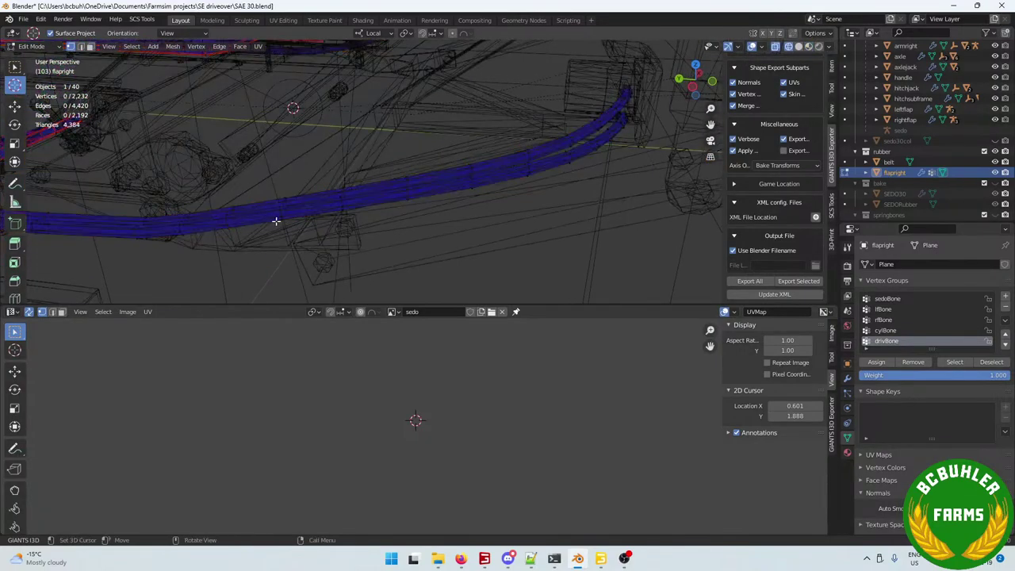
key(c)
drag(291, 217, 587, 143)
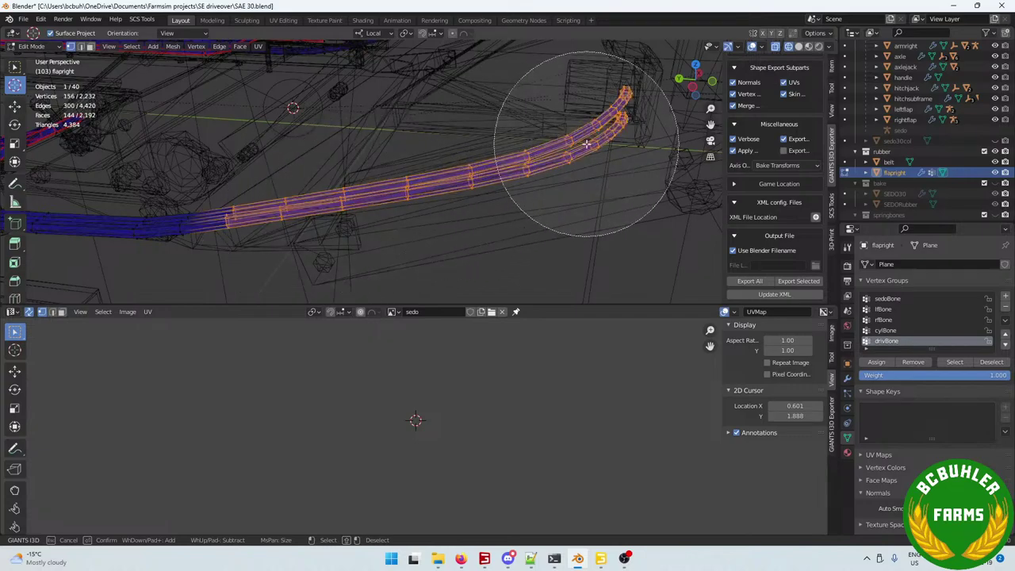
right_click(587, 143)
scroll(587, 143, down, 4)
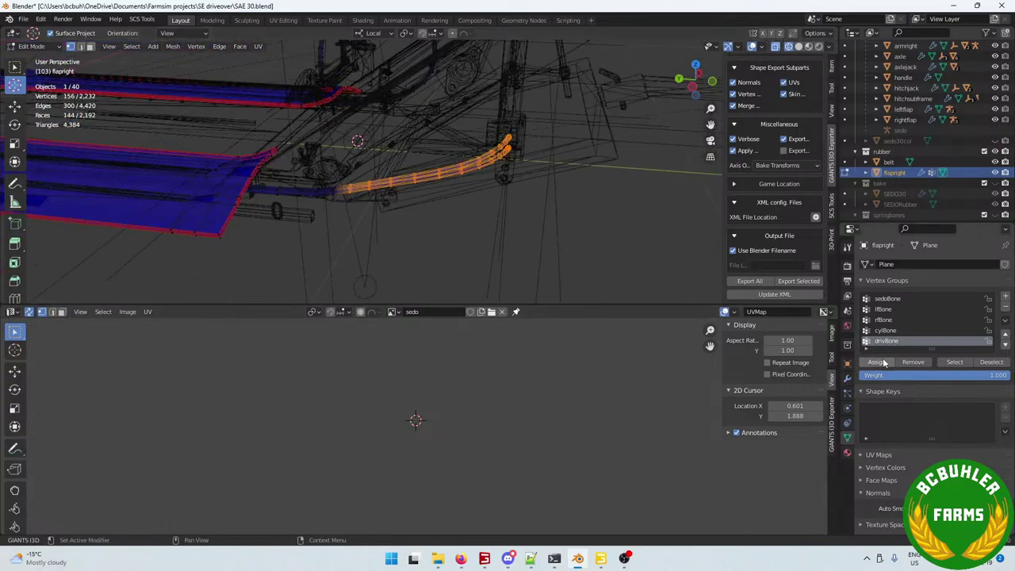
middle_drag(447, 234, 406, 198)
Select only the hose rings bordering the drivBone section and assign them to drivBone as well
scroll(405, 198, up, 6)
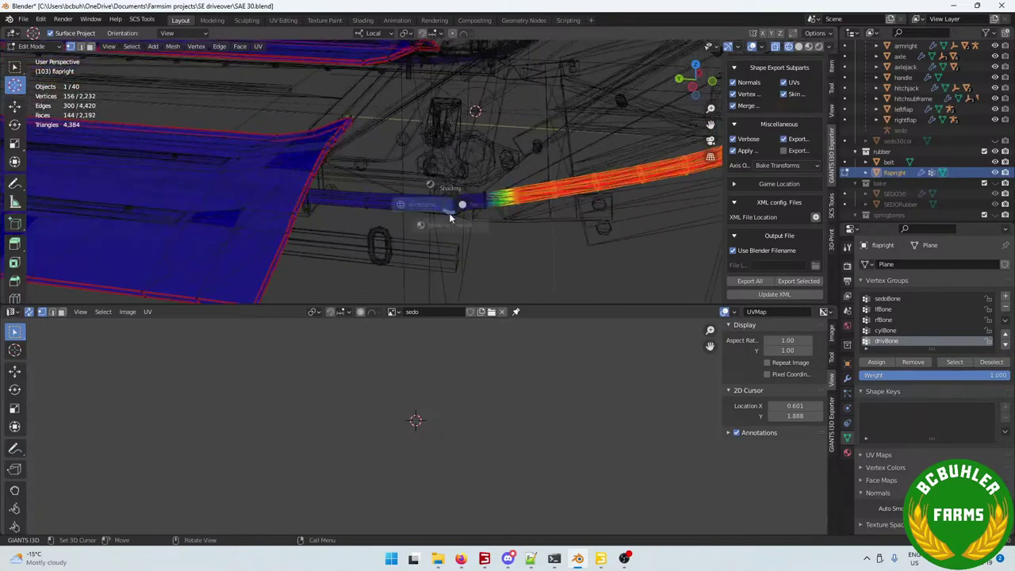
key(shift+z)
middle_drag(456, 229, 458, 180)
scroll(414, 230, down, 3)
scroll(453, 183, up, 4)
scroll(449, 185, down, 4)
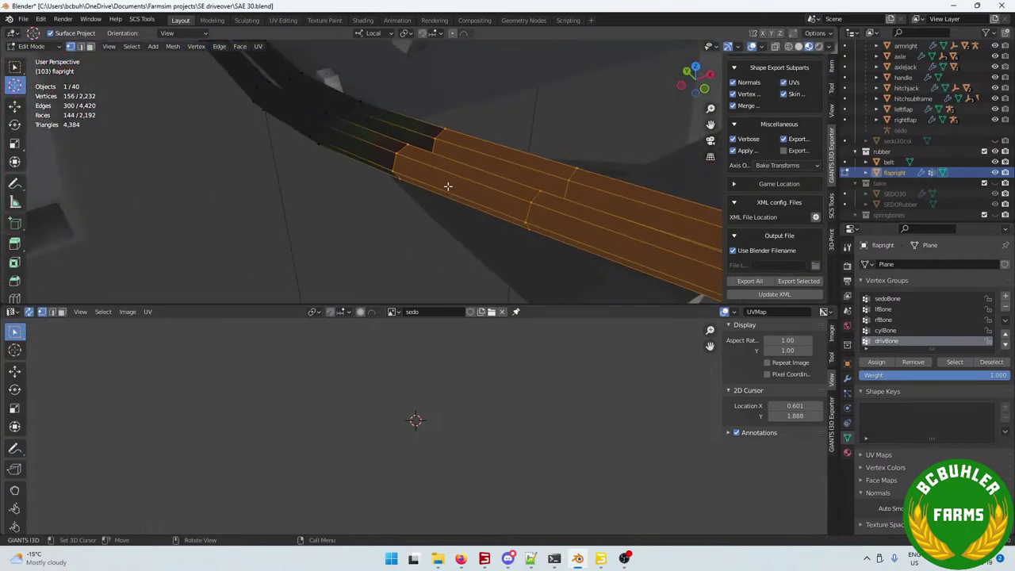
key(z)
click(360, 190)
key(alt+a)
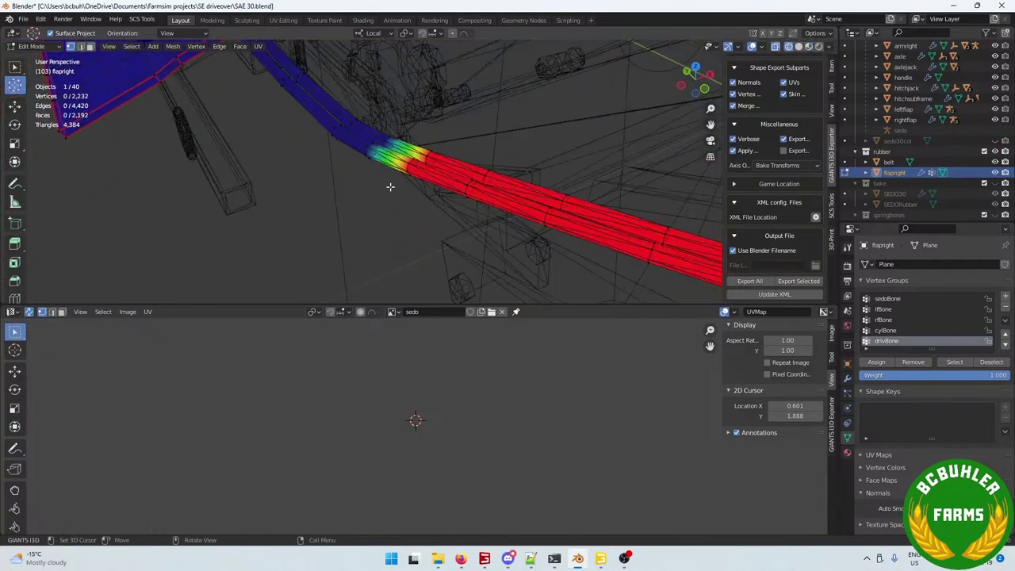
key(c)
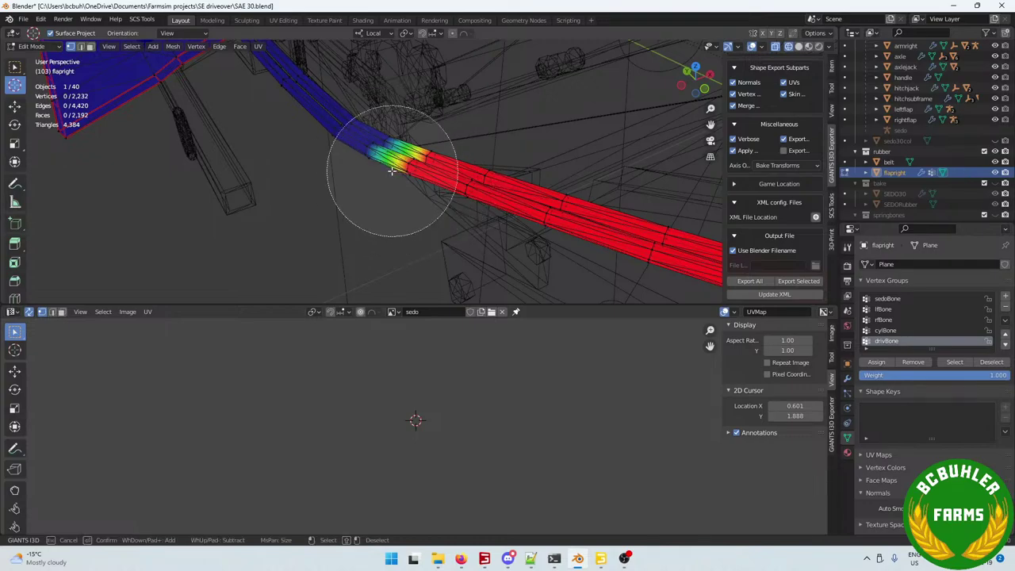
drag(386, 169, 376, 161)
right_click(376, 161)
scroll(377, 161, down, 3)
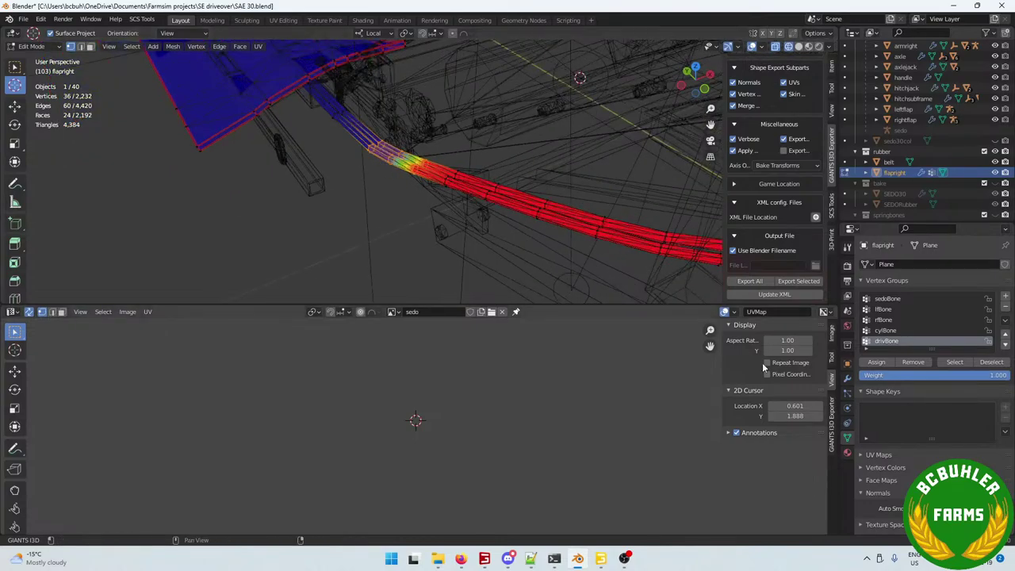
click(875, 364)
key(alt+a)
scroll(386, 159, down, 3)
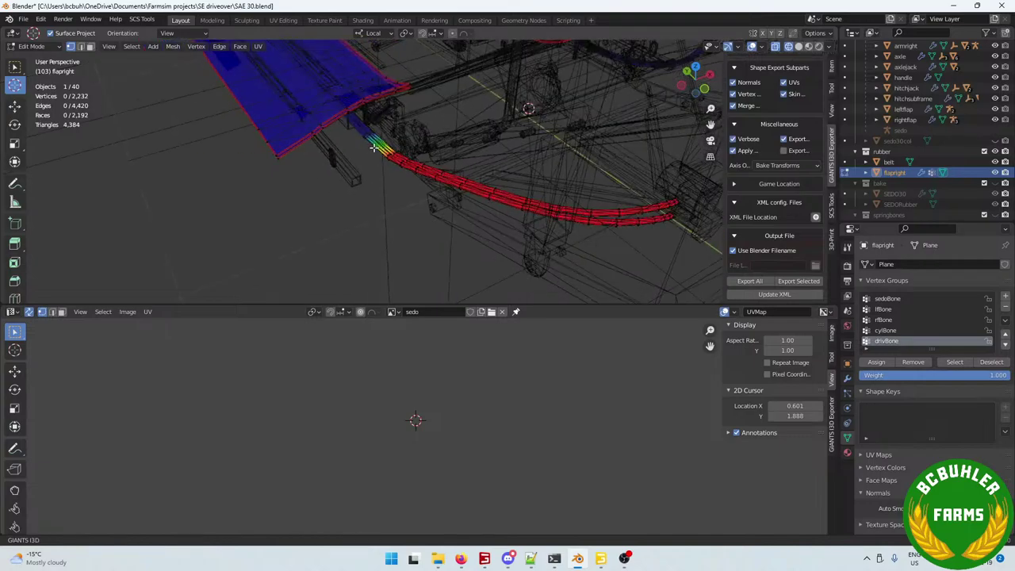
shift+middle_drag(369, 144, 477, 195)
key(c)
scroll(415, 175, down, 3)
drag(414, 175, 452, 151)
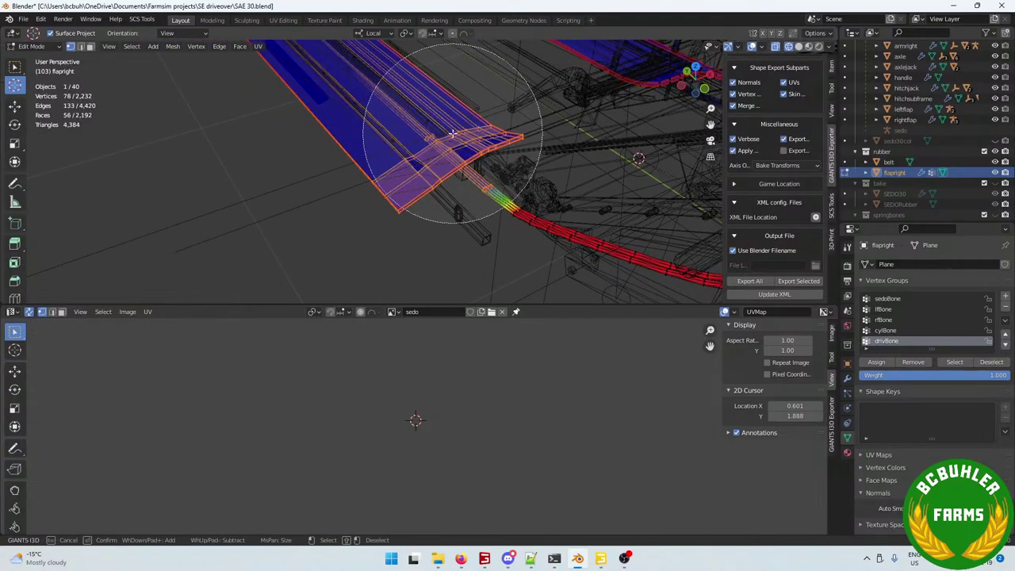
right_click(417, 136)
scroll(411, 134, down, 2)
middle_drag(411, 135, 427, 170)
key(alt+a)
Select linked hose strands running from the drive end into the flap and deselect part of their drive-end vertices
key(l)
key(c)
middle_click(392, 222)
right_click(392, 222)
scroll(430, 176, down, 5)
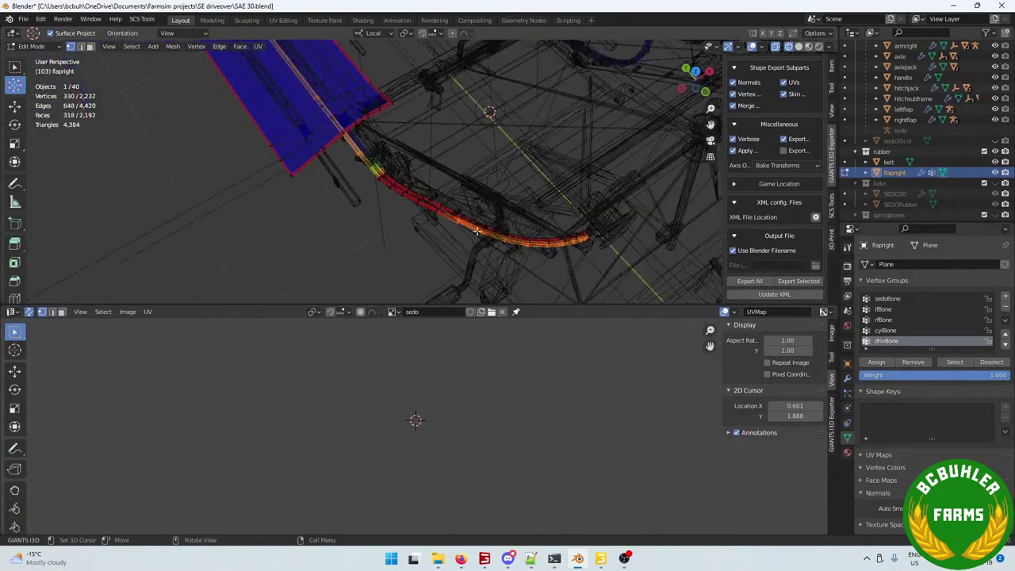
key(c)
mouse_move(486, 230)
middle_down()
mouse_move(553, 243)
mouse_move(445, 202)
middle_up()
right_click(553, 242)
scroll(326, 200, up, 6)
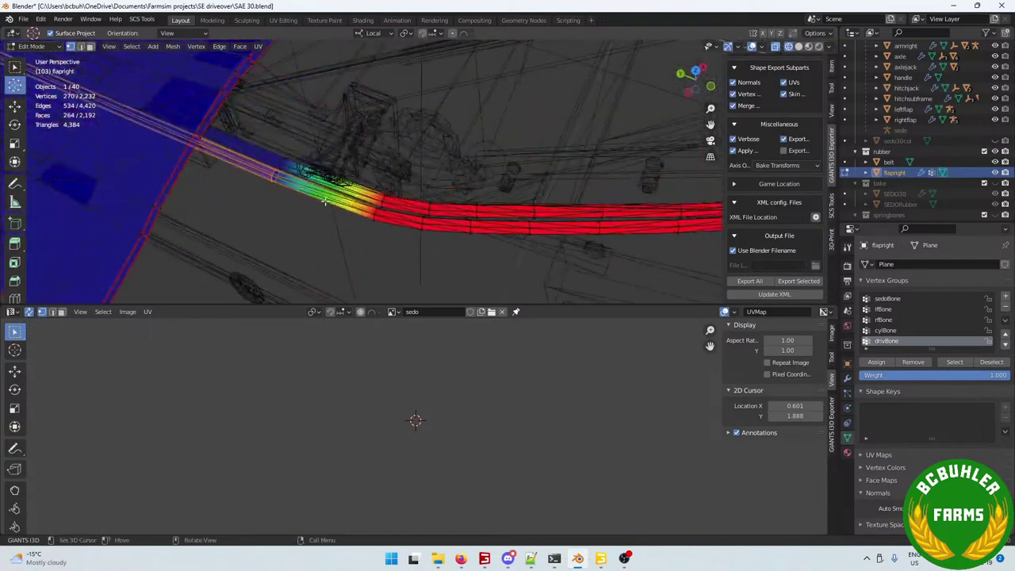
Add the remaining linked strands of the hose bundle and deselect their vertices along the drivBone section
key(l)
middle_drag(283, 162, 481, 204)
key(c)
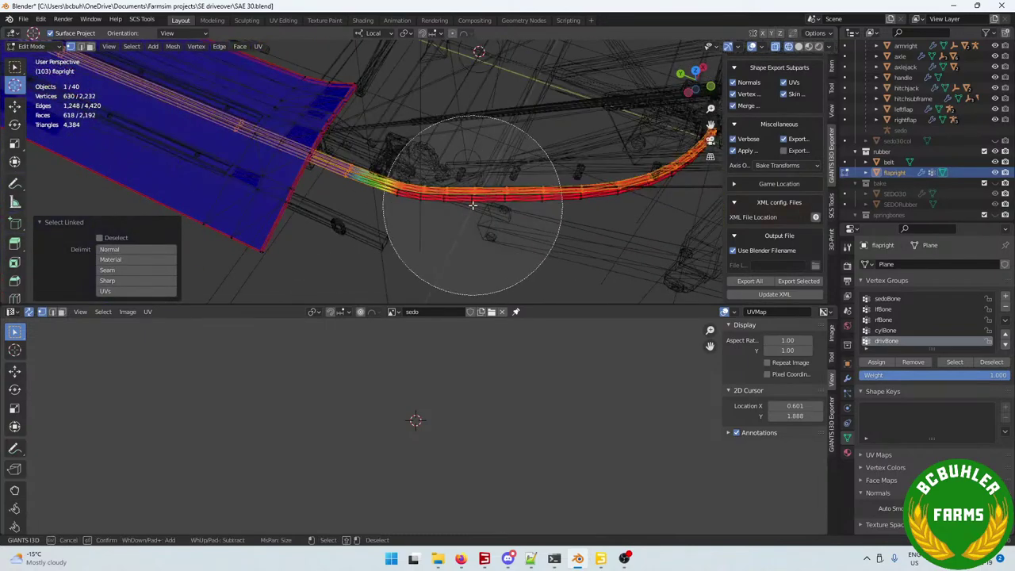
middle_click(656, 158)
right_click(656, 159)
scroll(630, 164, down, 4)
key(c)
right_click(566, 196)
mouse_move(566, 195)
middle_down()
mouse_move(417, 172)
mouse_move(298, 131)
mouse_move(143, 254)
mouse_move(426, 147)
mouse_move(342, 181)
middle_up()
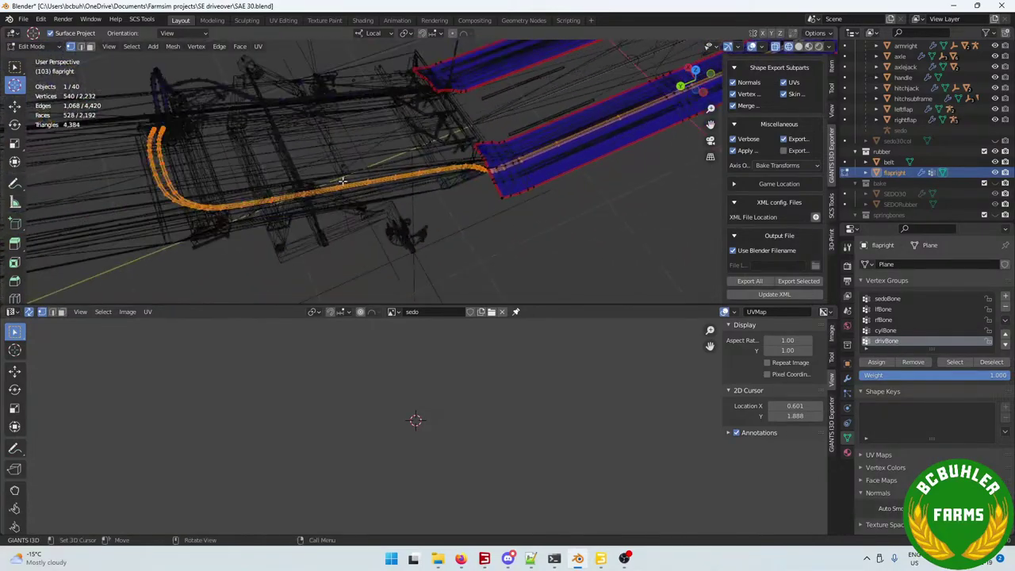
Deselect the long exposed run of the hoses, keeping only the vertices at and beneath the flap
key(c)
mouse_move(217, 172)
middle_down()
mouse_move(207, 169)
mouse_move(526, 193)
mouse_move(372, 150)
mouse_move(365, 125)
middle_up()
right_click(368, 177)
scroll(391, 187, up, 6)
key(c)
right_click(364, 126)
scroll(426, 151, down, 7)
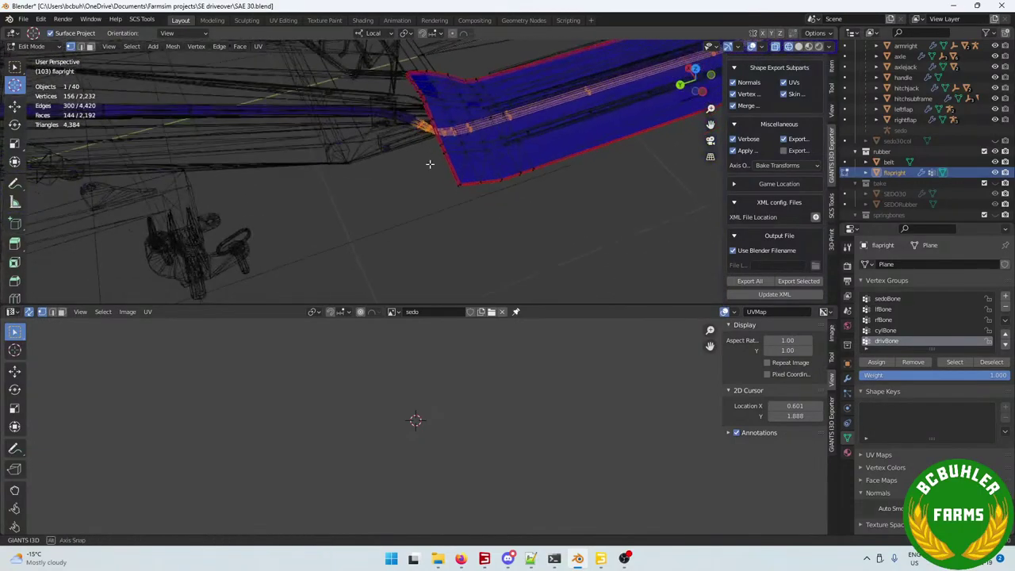
Deselect the outermost remaining hose ring and assign the hose vertices at and beneath the flap to rfBone
middle_drag(431, 163, 406, 139)
key(KP_Decimal)
key(c)
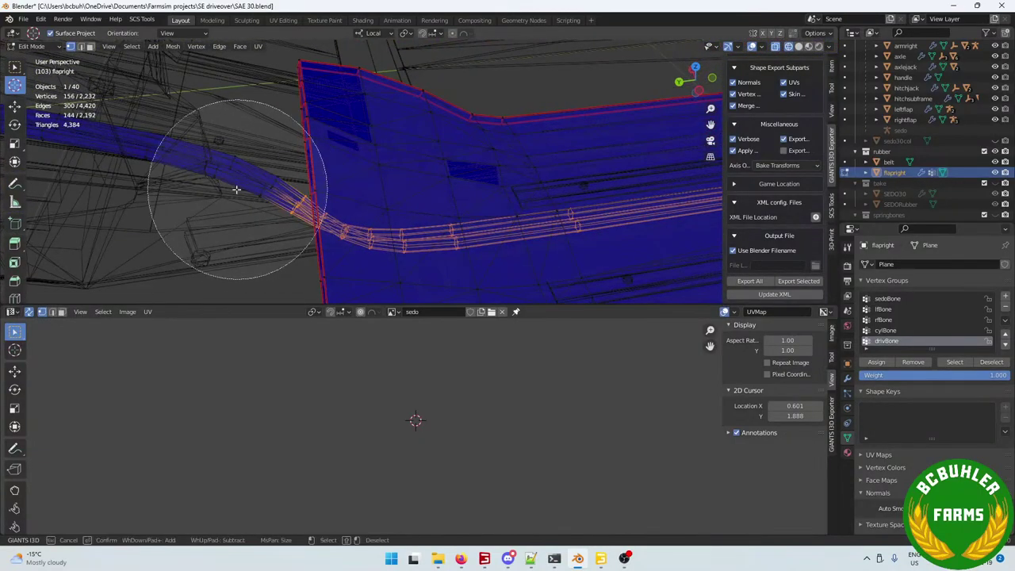
middle_click(227, 184)
right_click(227, 184)
key(shift+z)
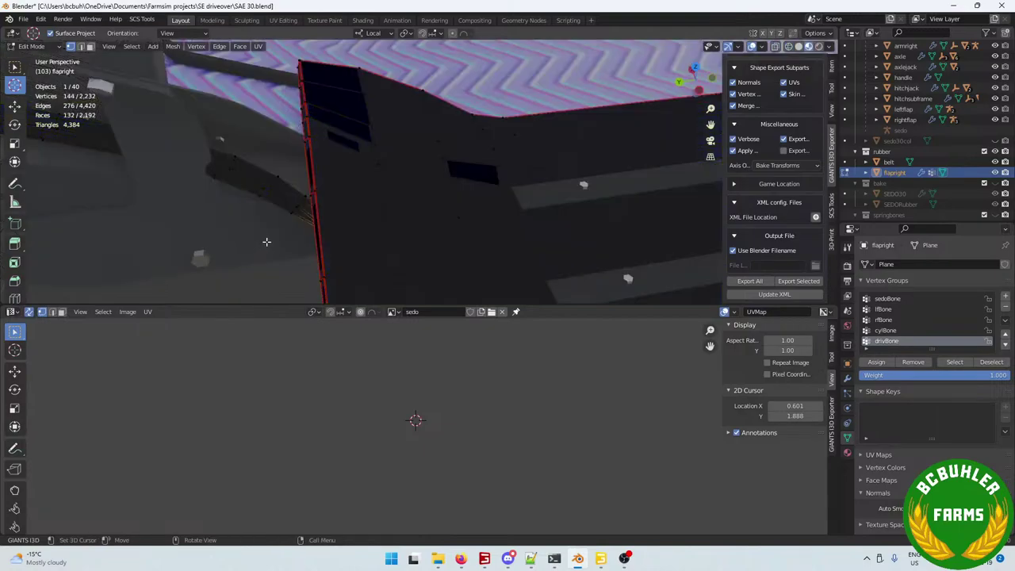
middle_drag(264, 240, 287, 238)
click(883, 364)
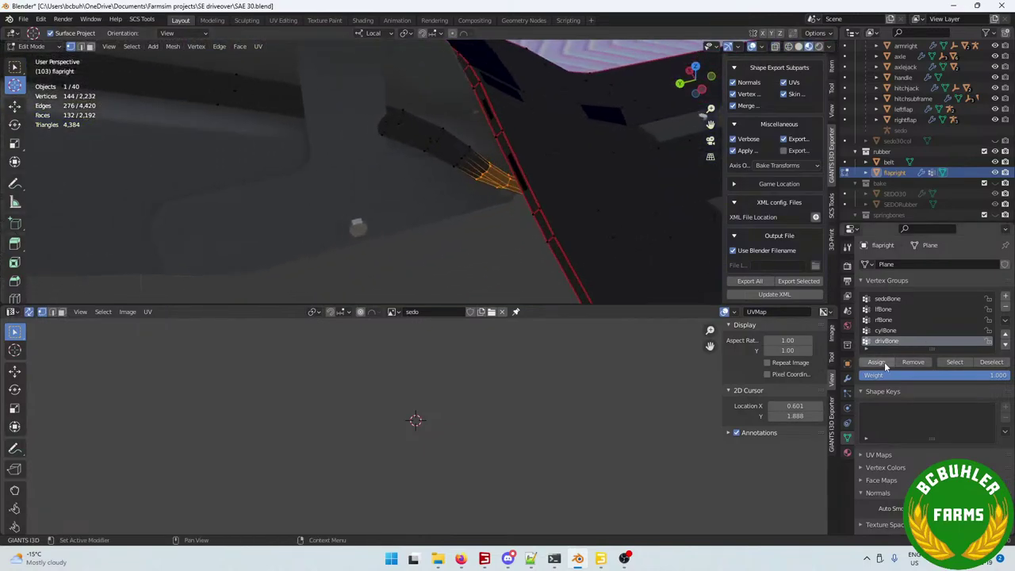
click(884, 319)
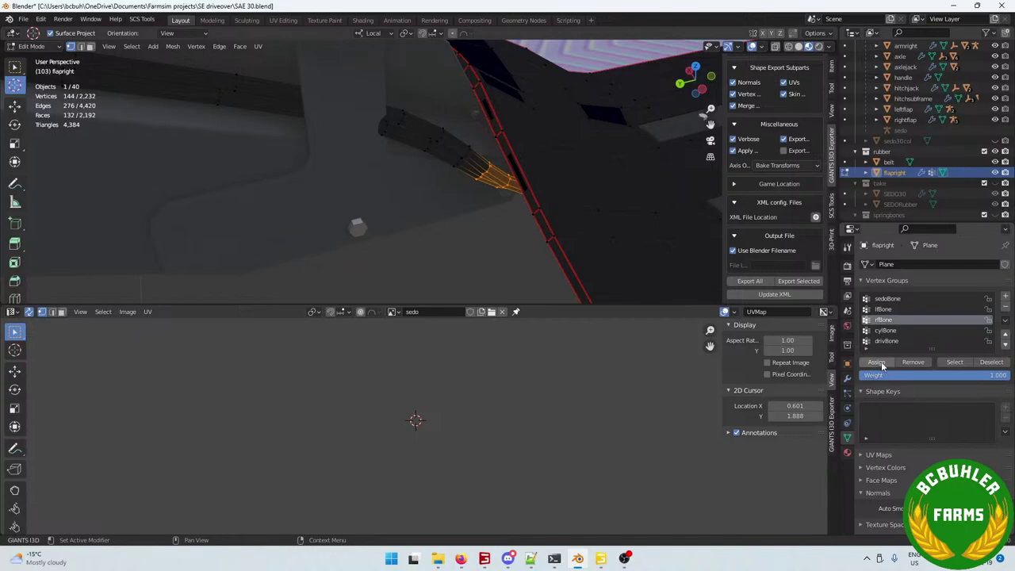
Clear the selection and select the hose vertices from the edge of the rfBone section along the exposed run
scroll(550, 237, down, 7)
scroll(548, 236, up, 7)
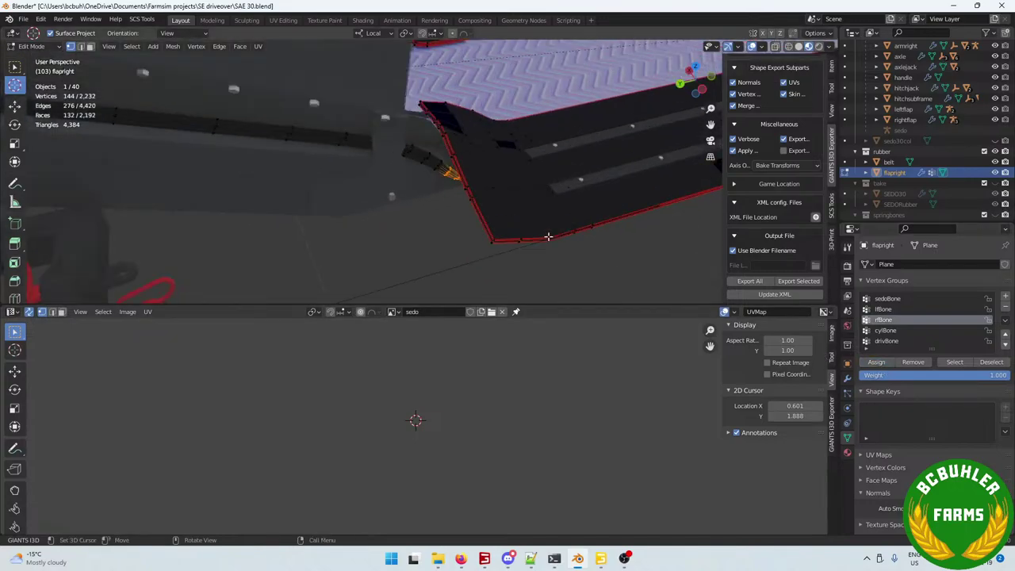
key(z)
click(504, 237)
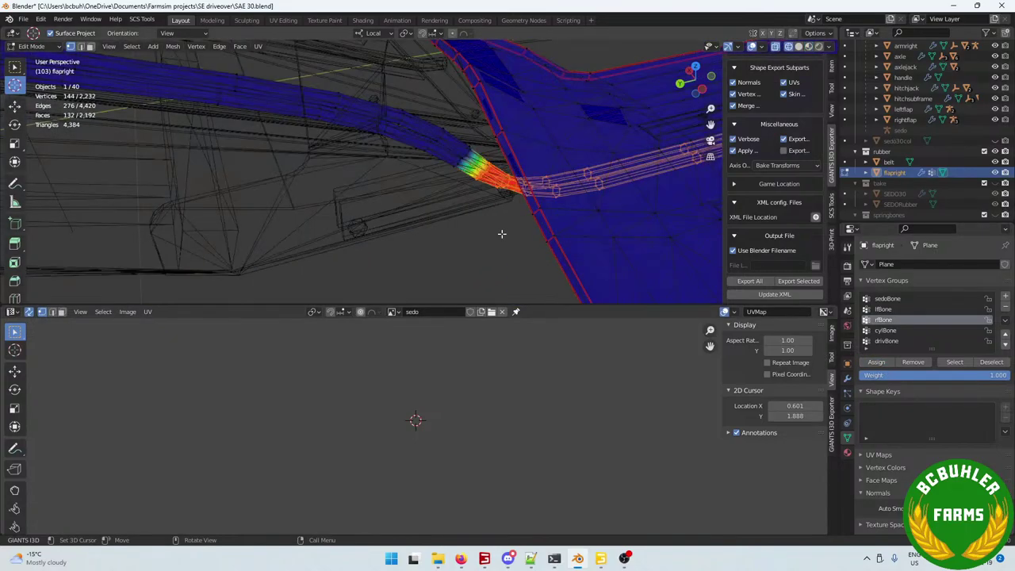
key(alt+a)
key(c)
drag(386, 140, 390, 133)
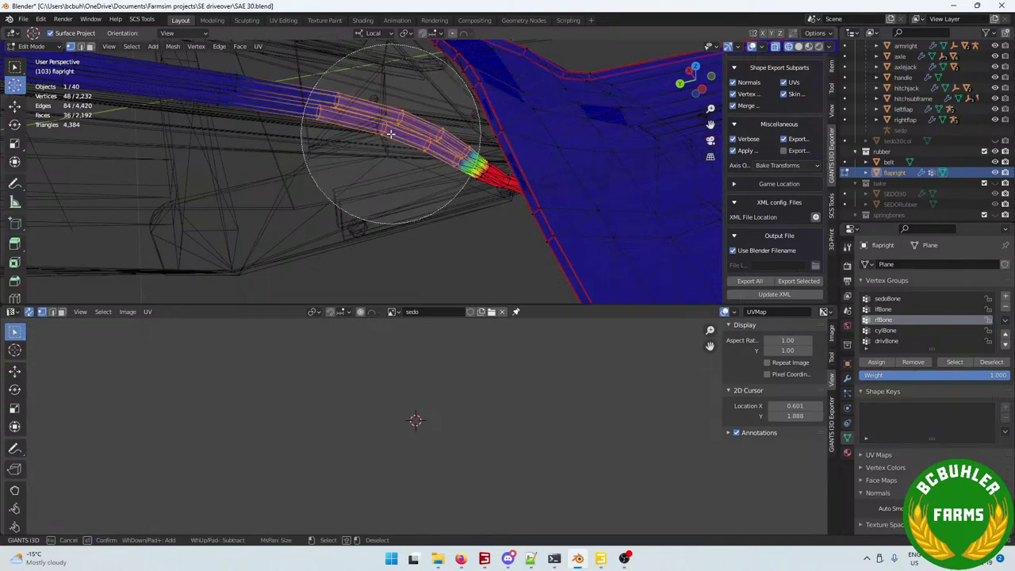
right_click(387, 134)
scroll(386, 137, down, 8)
key(c)
scroll(303, 219, up, 4)
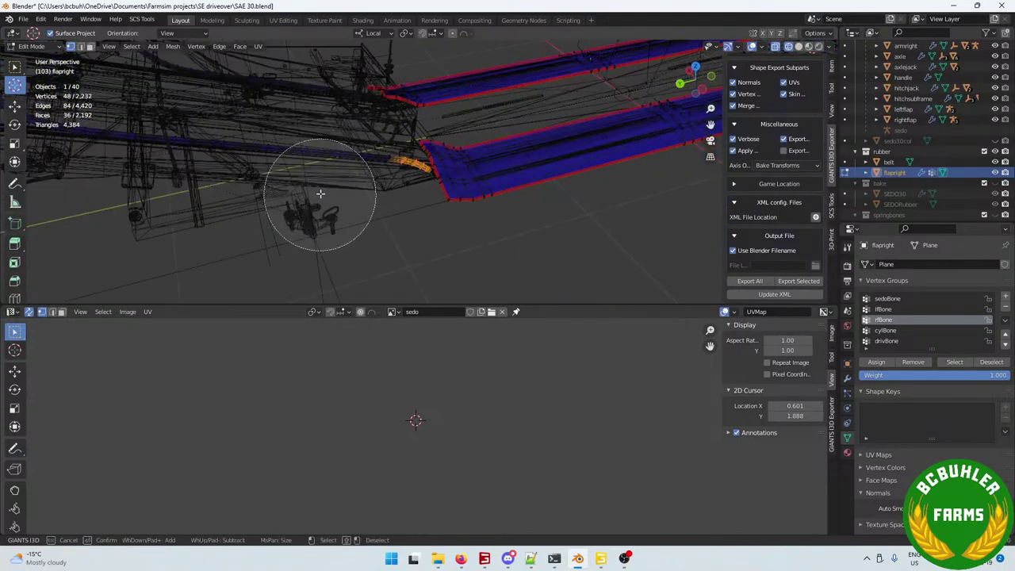
drag(335, 179, 205, 155)
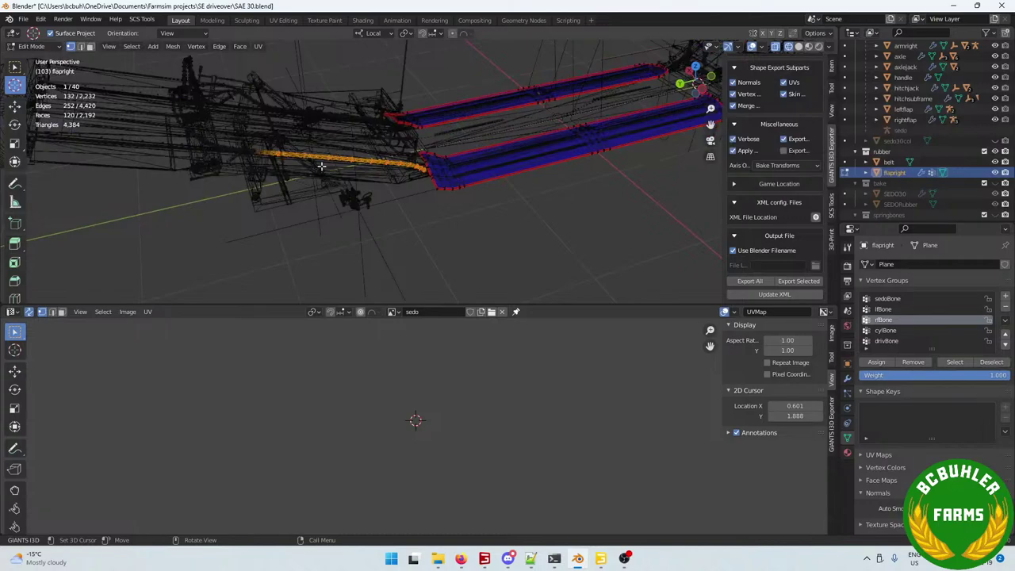
In the right orthographic view, extend the selection along the inclined hoses through their upper ends
key(KP_3)
shift+middle_drag(480, 122, 392, 191)
scroll(392, 191, up, 8)
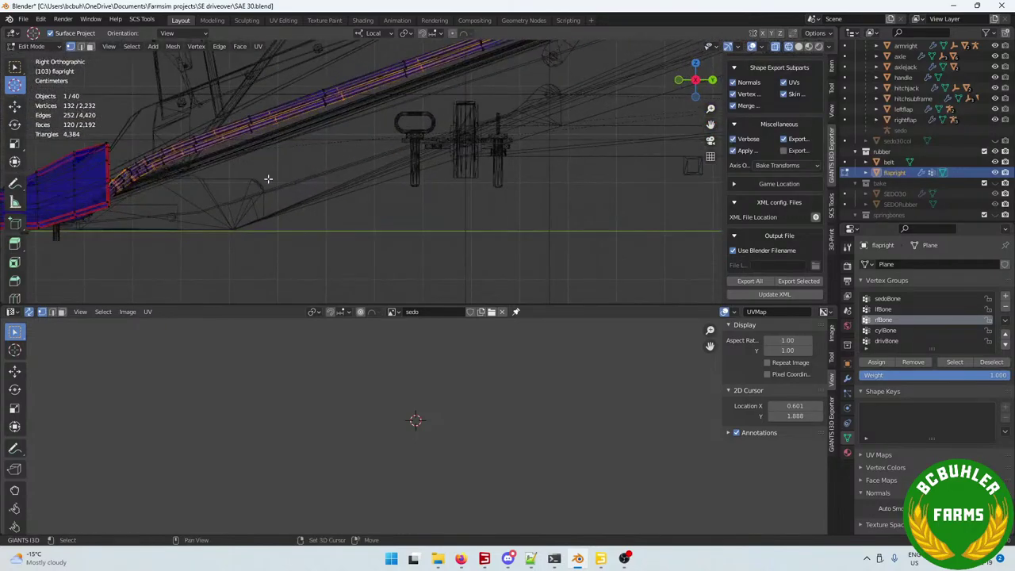
shift+middle_drag(268, 180, 488, 181)
scroll(476, 179, up, 4)
key(c)
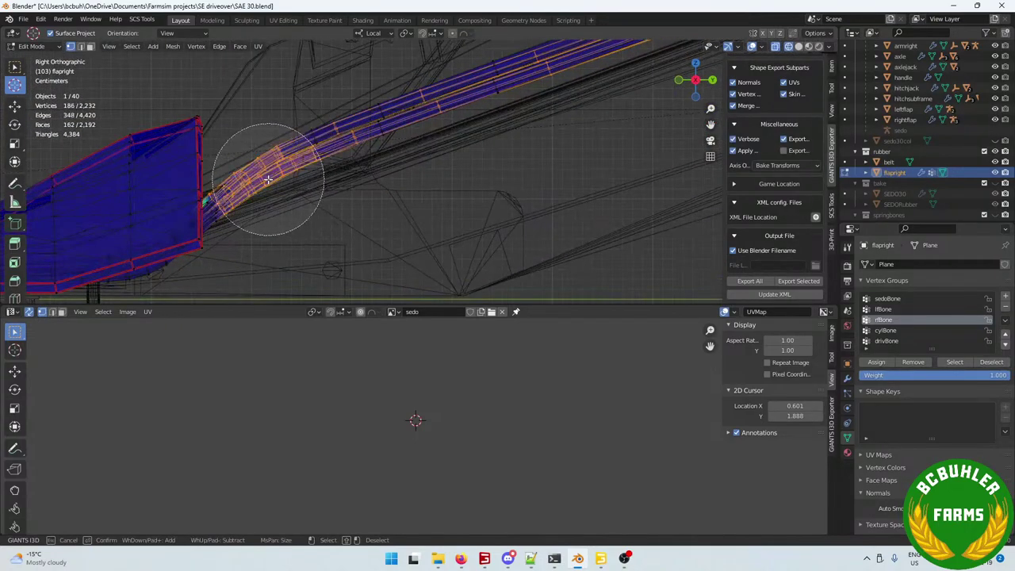
right_click(485, 118)
mouse_move(340, 157)
mouse_down()
mouse_move(484, 118)
mouse_move(591, 105)
mouse_move(641, 67)
mouse_up()
scroll(512, 167, down, 10)
key(c)
right_click(640, 67)
shift+middle_drag(640, 67, 606, 143)
key(c)
drag(603, 148, 594, 133)
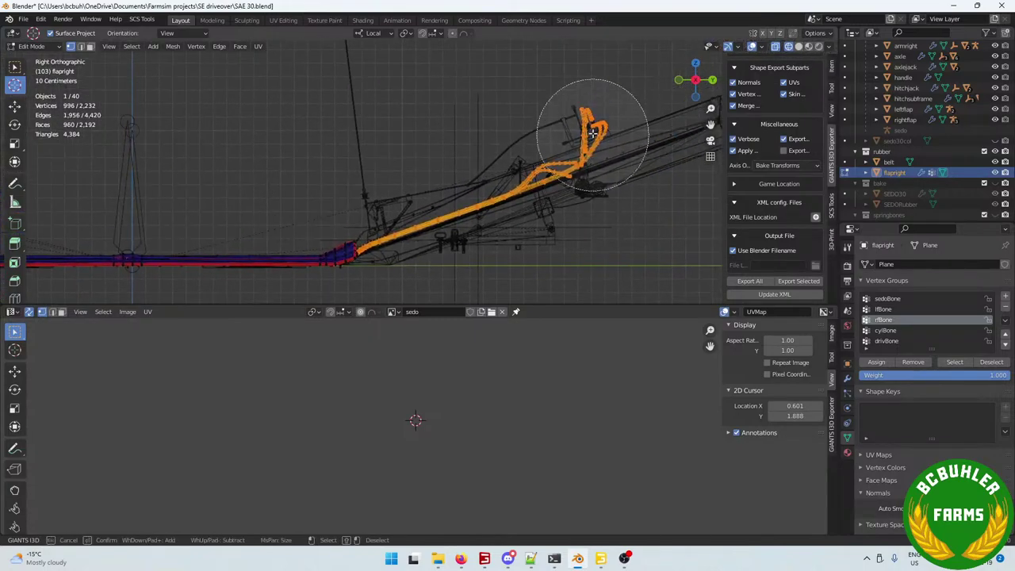
right_click(593, 133)
From the right side view, add the lower bend of the upward-curving hose at the opposite flap end to the selection
middle_drag(516, 136, 506, 230)
scroll(506, 229, up, 4)
shift+middle_drag(532, 145, 456, 211)
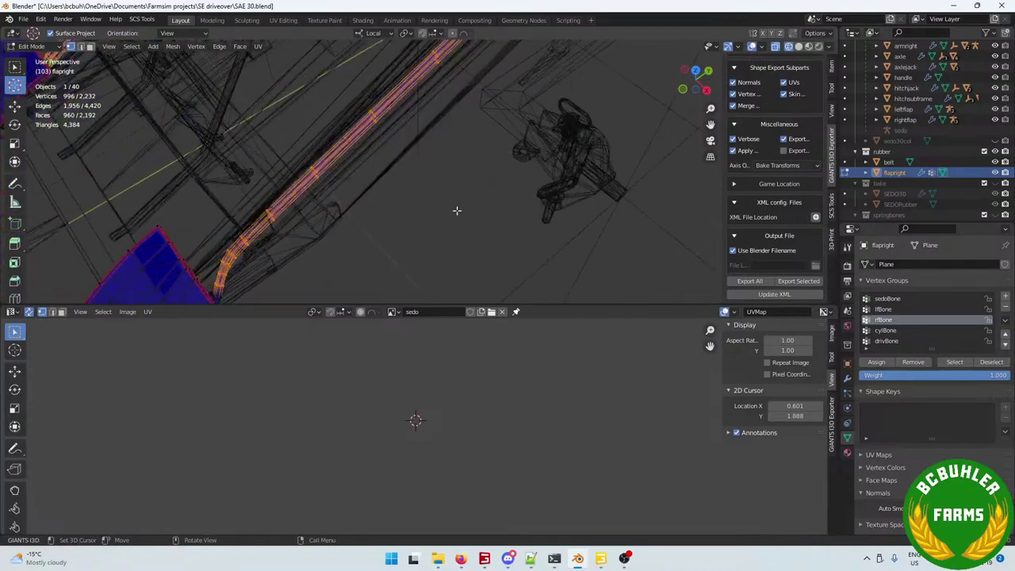
key(z)
click(328, 243)
scroll(326, 240, down, 5)
mouse_move(326, 240)
shift+middle_down()
mouse_move(421, 88)
mouse_move(421, 129)
mouse_move(449, 103)
shift+middle_up()
key(KP_3)
shift+middle_drag(367, 75, 401, 209)
scroll(507, 106, up, 4)
scroll(448, 165, up, 5)
key(c)
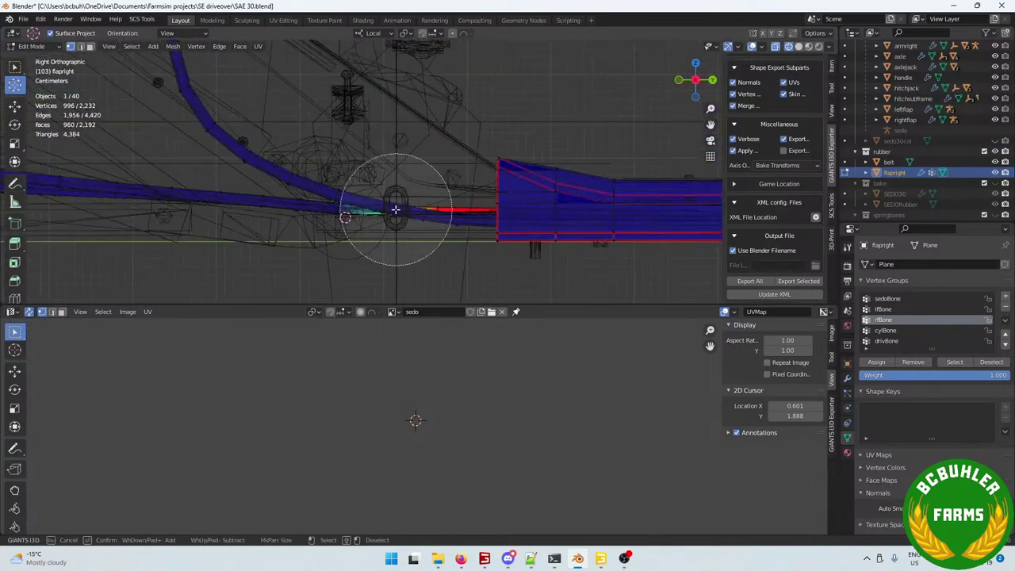
mouse_move(376, 205)
mouse_down()
mouse_move(284, 163)
mouse_move(224, 91)
mouse_up()
right_click(225, 90)
scroll(416, 184, down, 3)
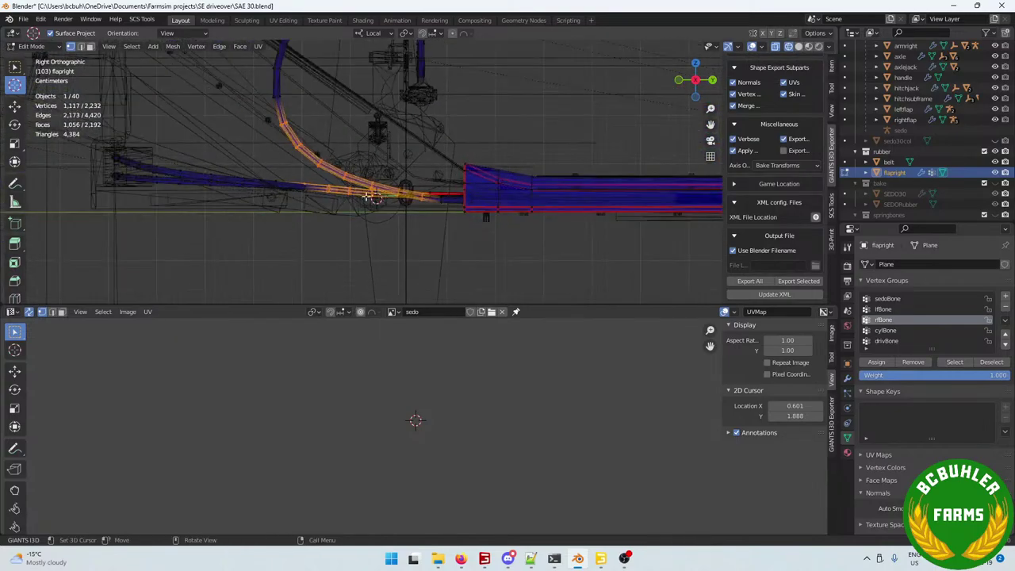
Deselect the unwanted hose vertices around the bend, including the rings closest to the flap
middle_drag(437, 186, 403, 201)
key(c)
right_click(462, 150)
mouse_move(482, 157)
middle_down()
mouse_move(463, 150)
mouse_move(439, 170)
mouse_move(469, 195)
mouse_move(462, 238)
middle_up()
key(shift+z)
scroll(461, 238, up, 4)
key(c)
right_click(505, 253)
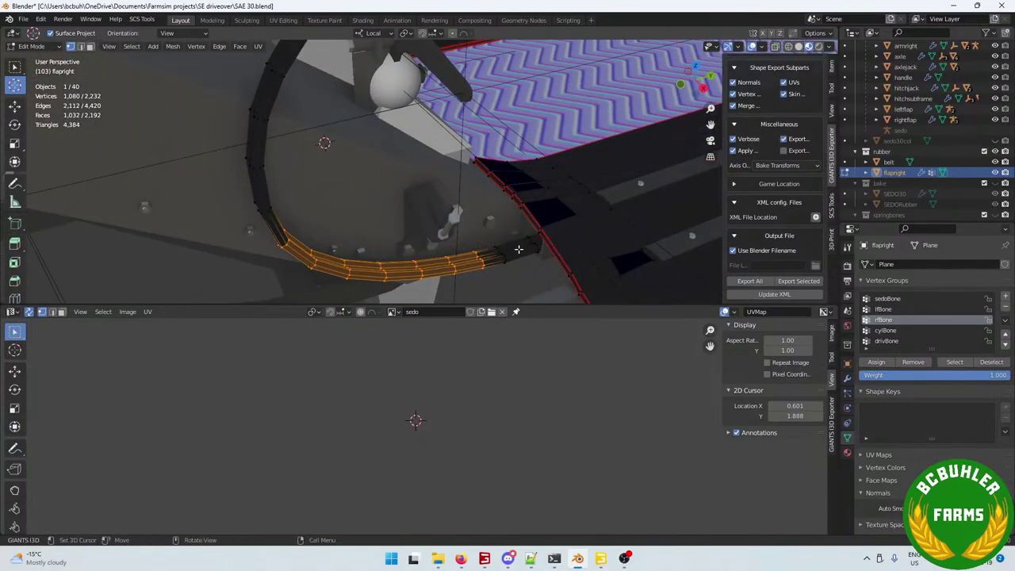
key(shift+z)
key(c)
middle_click(499, 253)
right_click(499, 253)
Add the rising part of the curved hose to the selected vertices
key(z)
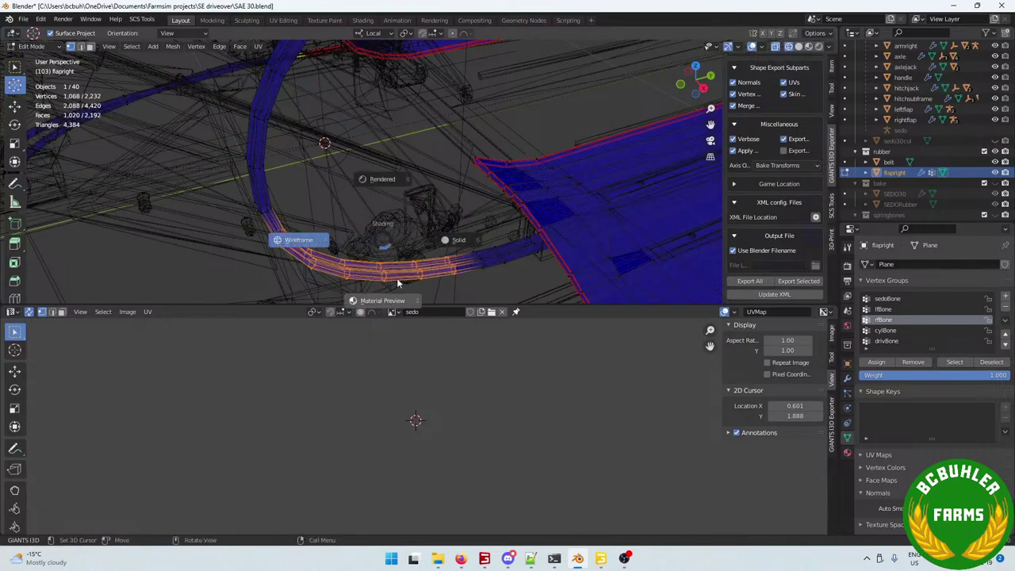
click(395, 276)
middle_drag(356, 222, 347, 218)
key(shift+z)
key(c)
drag(328, 215, 344, 127)
right_click(344, 127)
Add the remaining vertices around the hose bend to the selection and assign them to the sedoBone vertex group
middle_drag(344, 126, 379, 168)
key(c)
mouse_move(256, 100)
middle_down()
mouse_move(456, 185)
mouse_move(381, 184)
middle_up()
right_click(279, 111)
key(c)
click(387, 225)
right_click(387, 225)
scroll(387, 226, down, 2)
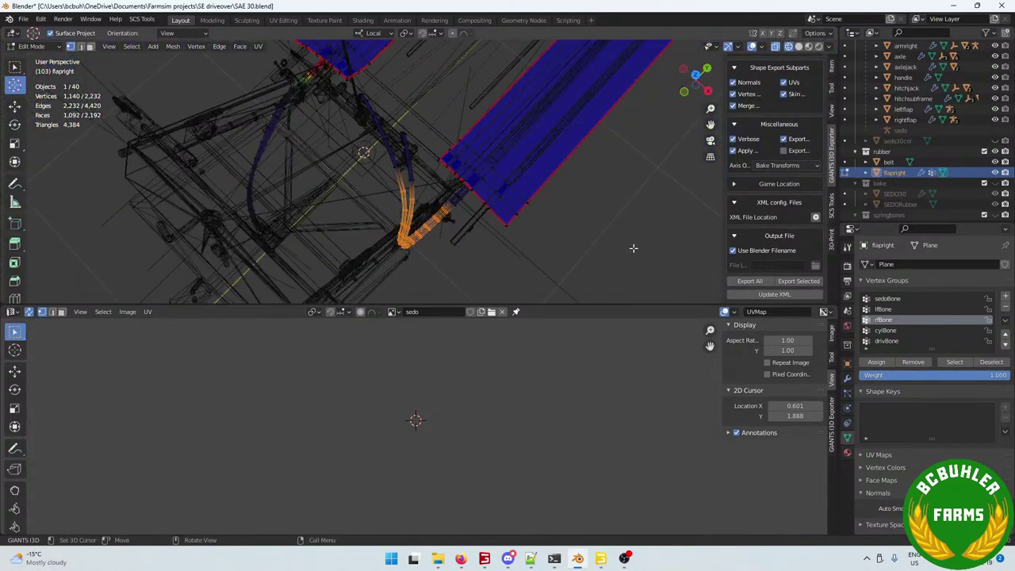
click(886, 300)
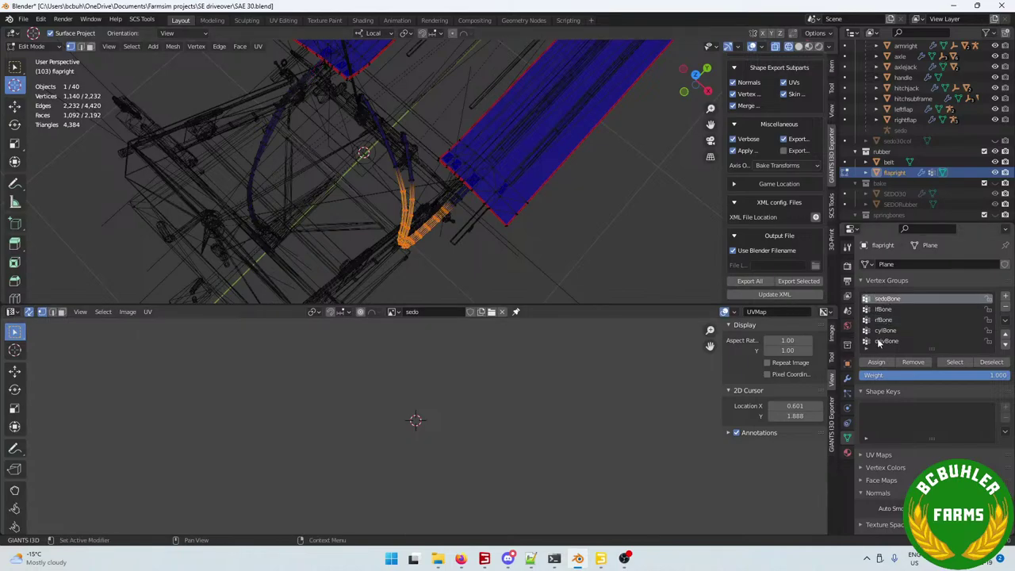
click(876, 363)
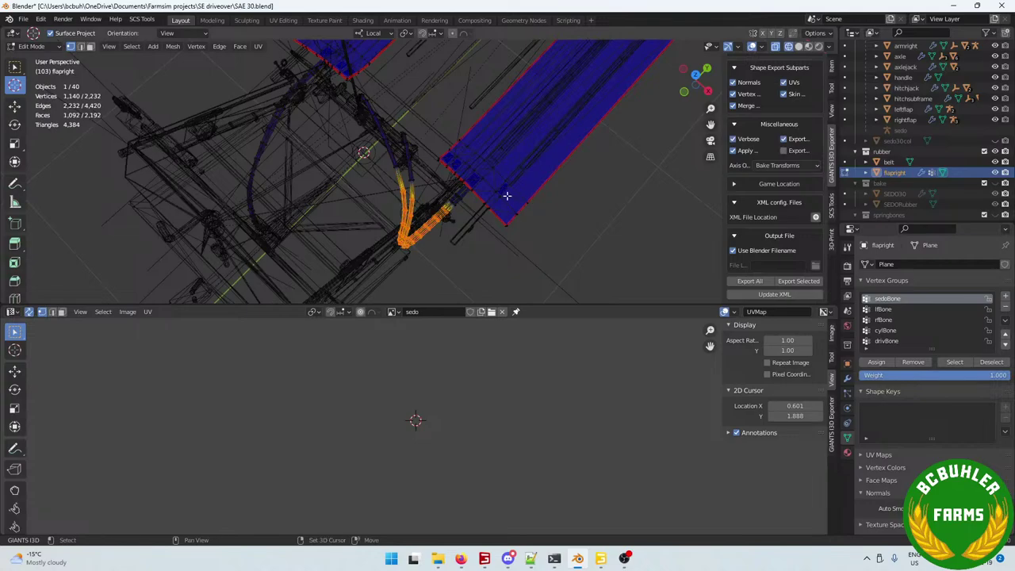
Select the entire mesh and deselect the vertices belonging to the lfBone, sedoBone, rfBone and drivBone groups
shift+middle_drag(507, 195, 380, 184)
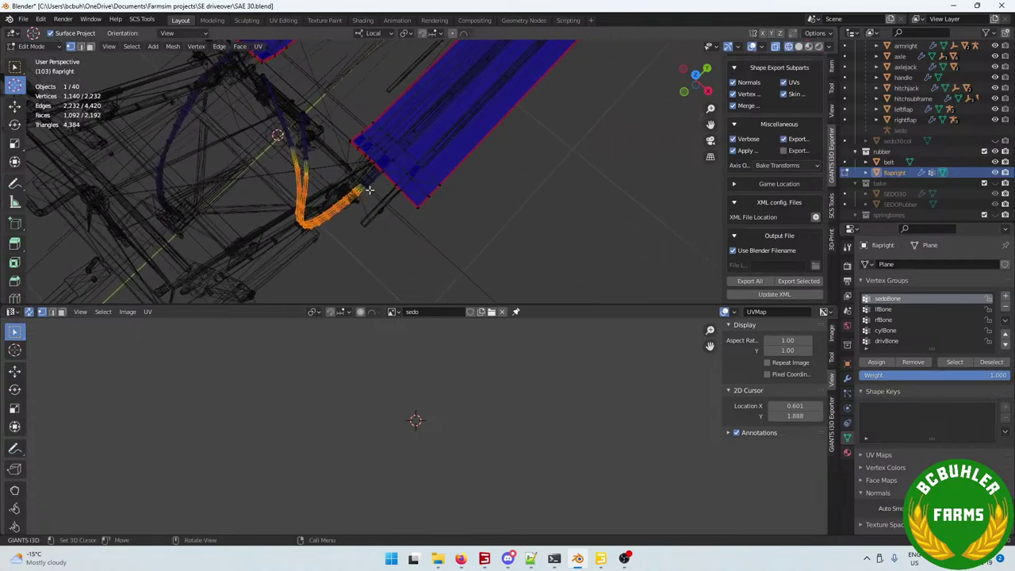
key(a)
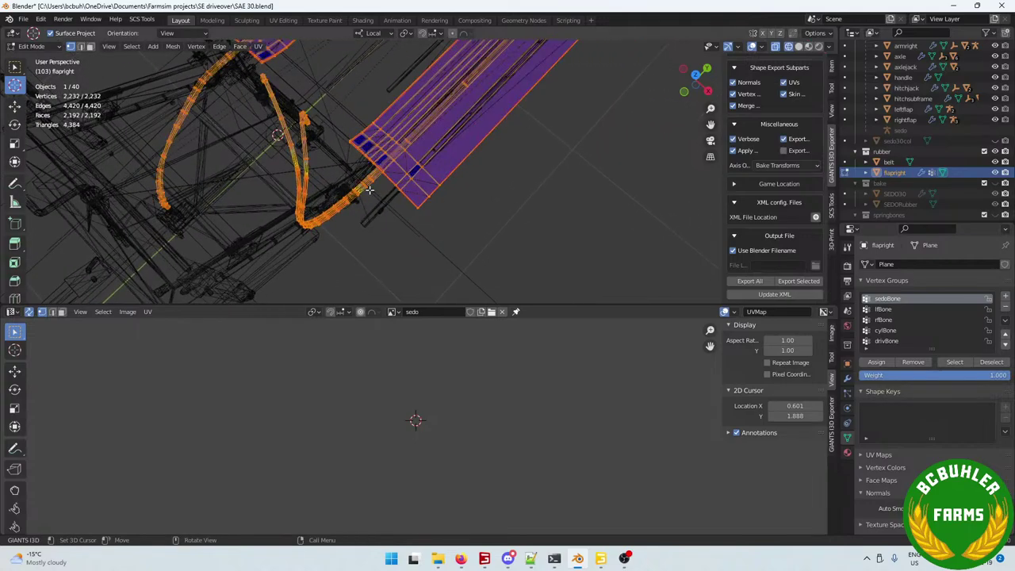
click(887, 310)
click(990, 364)
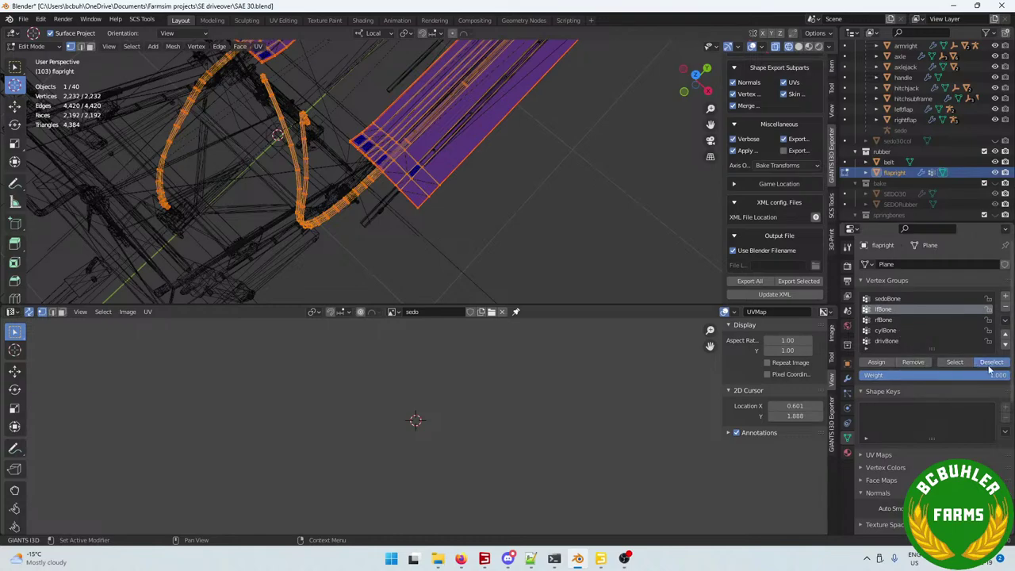
click(890, 299)
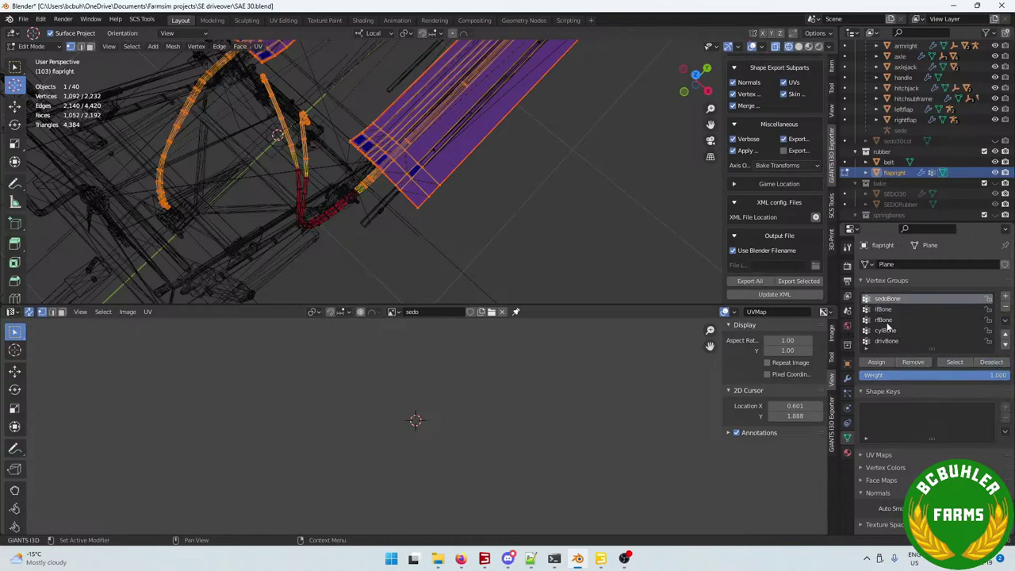
click(886, 320)
click(992, 362)
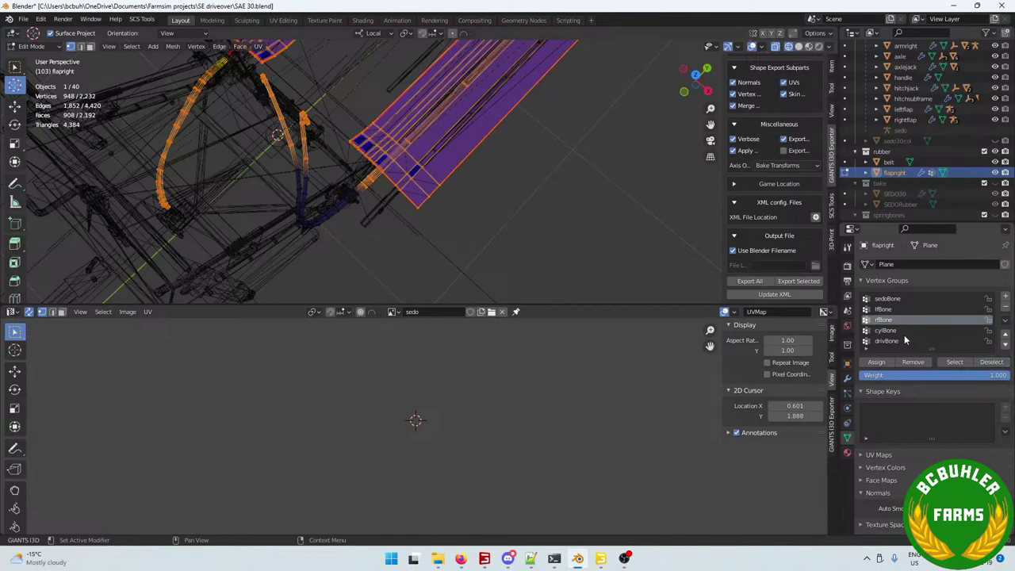
click(887, 341)
click(992, 362)
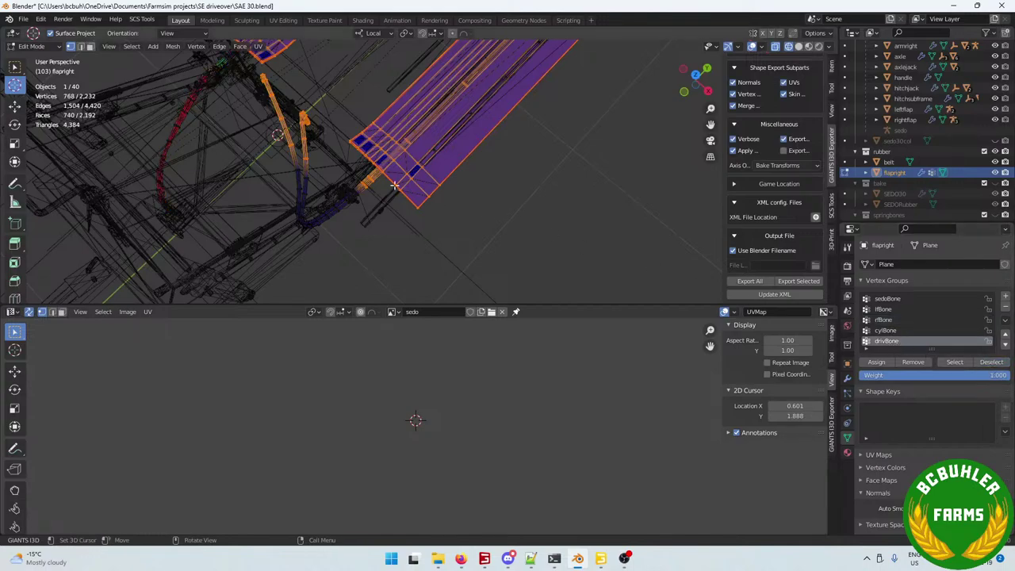
Remove both rubber flap sheets and the hoses' cylinder-side ends from the selection, keeping only the hose pieces at the flap
scroll(404, 161, down, 3)
key(shift+l)
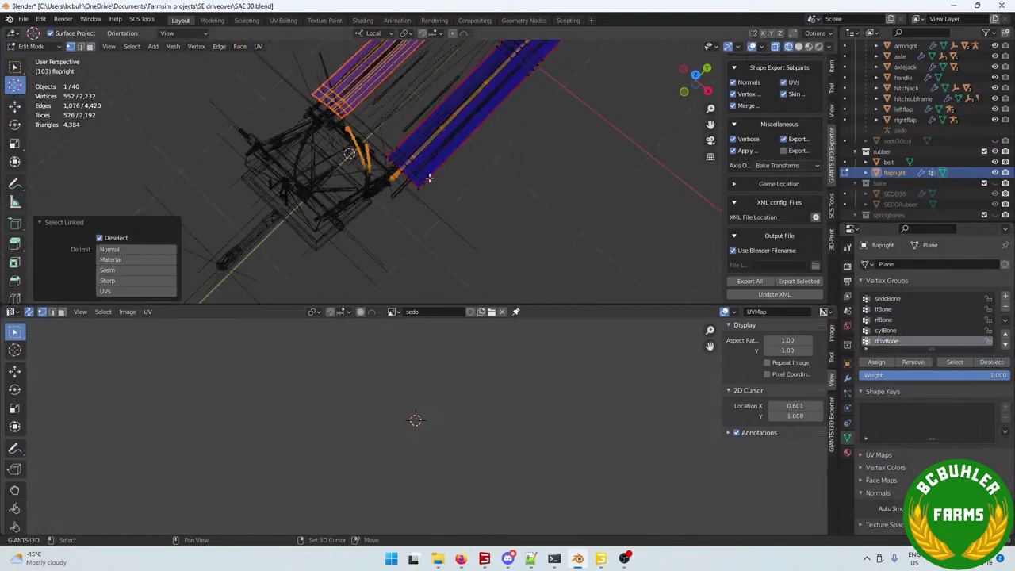
key(shift+l)
middle_drag(337, 95, 414, 154)
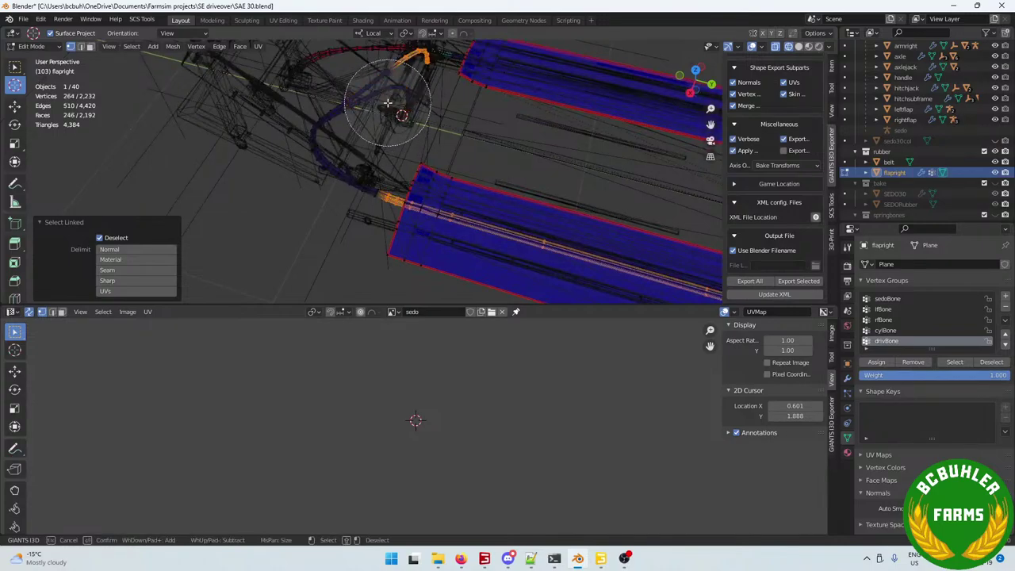
key(shift+l)
Assign the selected hose pieces at the flap to the rfBone vertex group and clear the selection
click(883, 319)
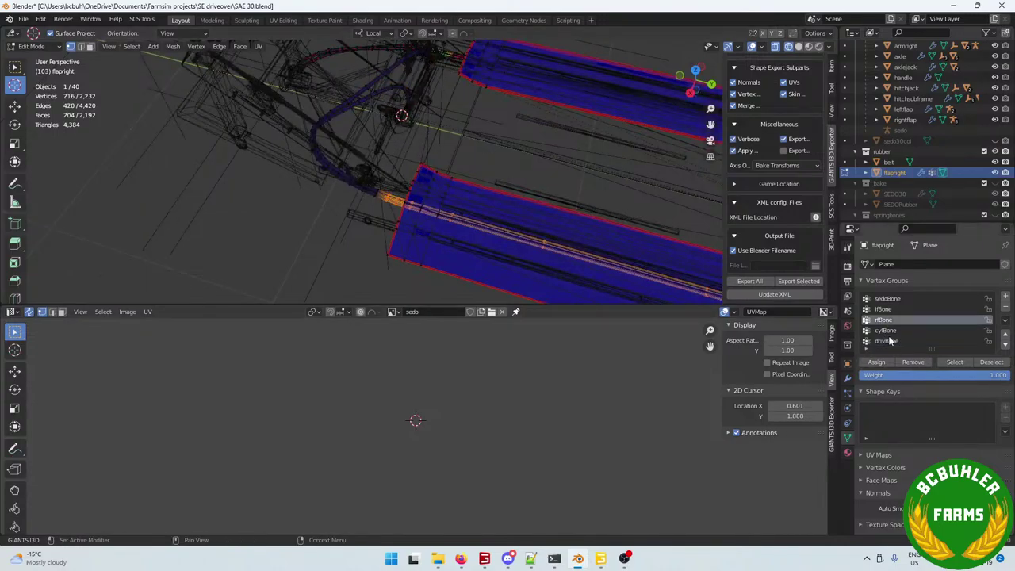
click(889, 362)
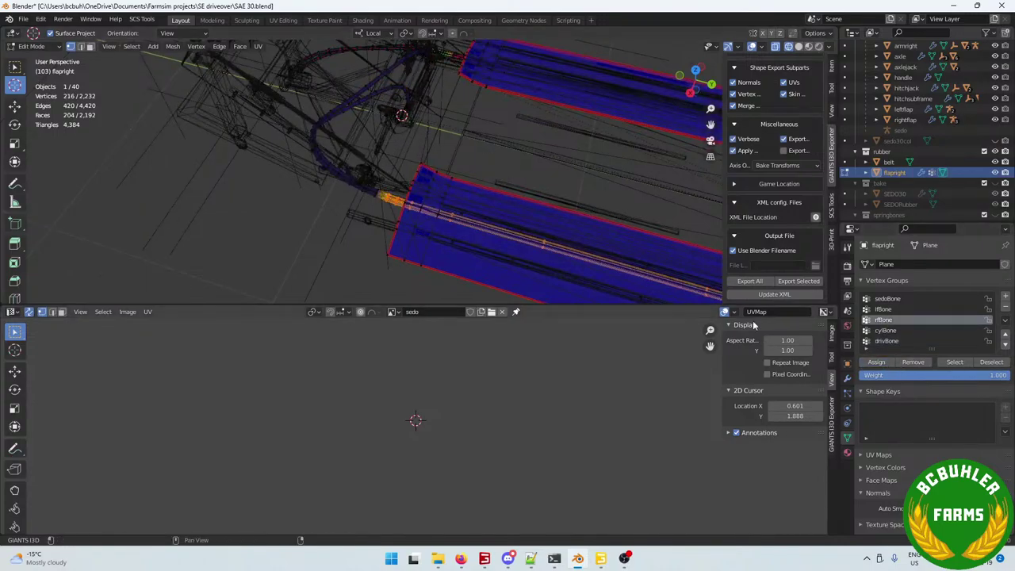
key(alt+a)
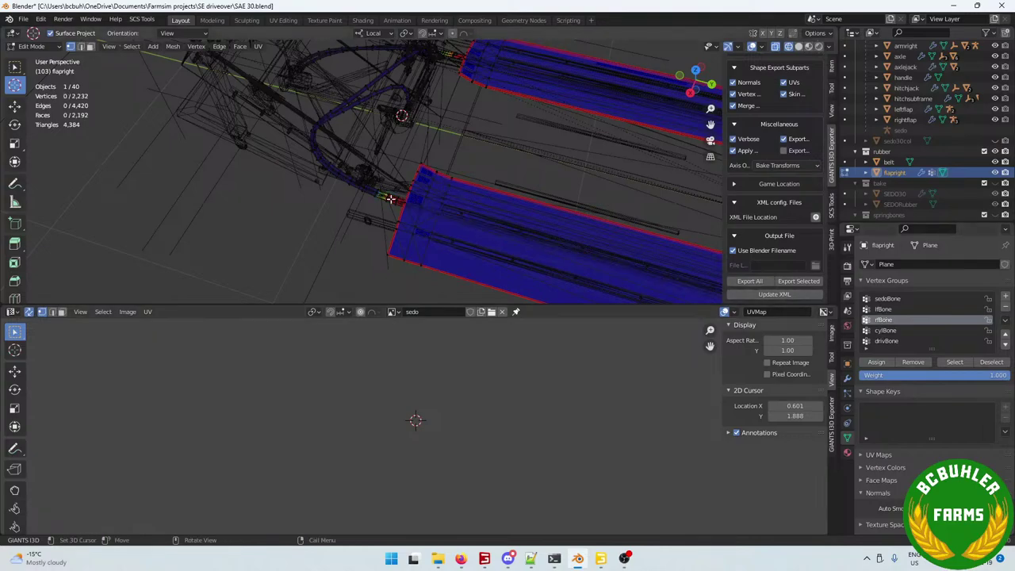
Select the cylinder-side ends of the two bent hoses, assign them to the cylBone vertex group and save the file
middle_drag(384, 126, 373, 174)
click(890, 299)
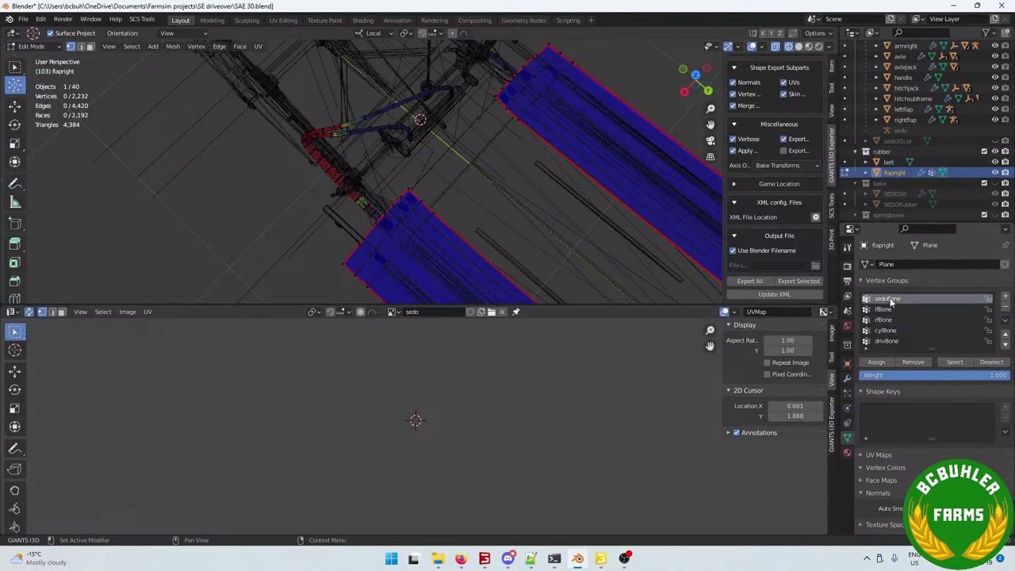
middle_drag(444, 179, 411, 214)
key(c)
mouse_move(369, 209)
mouse_down()
mouse_move(404, 176)
mouse_move(483, 136)
mouse_move(448, 183)
mouse_up()
right_click(448, 182)
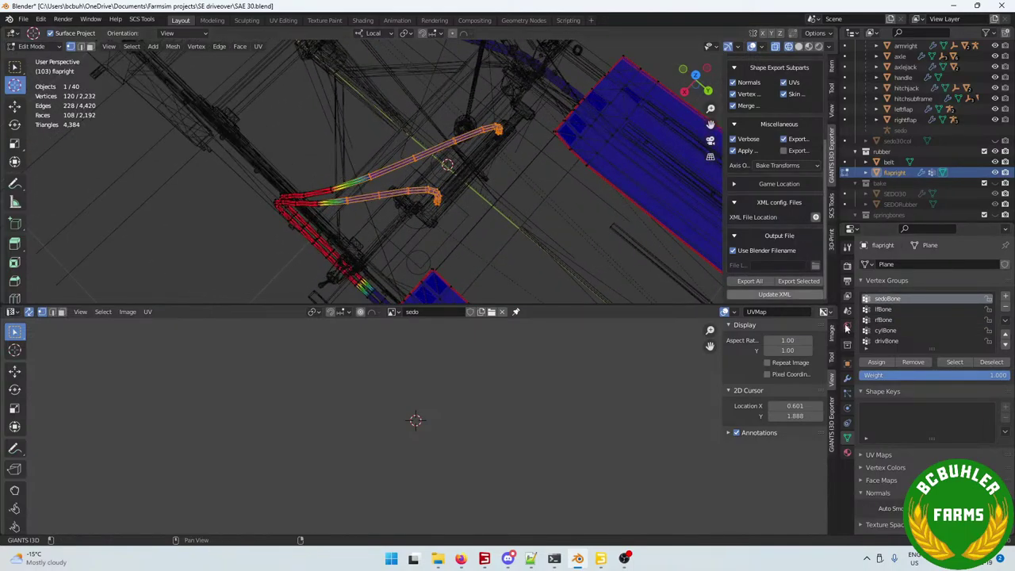
click(886, 330)
click(883, 362)
key(alt+a)
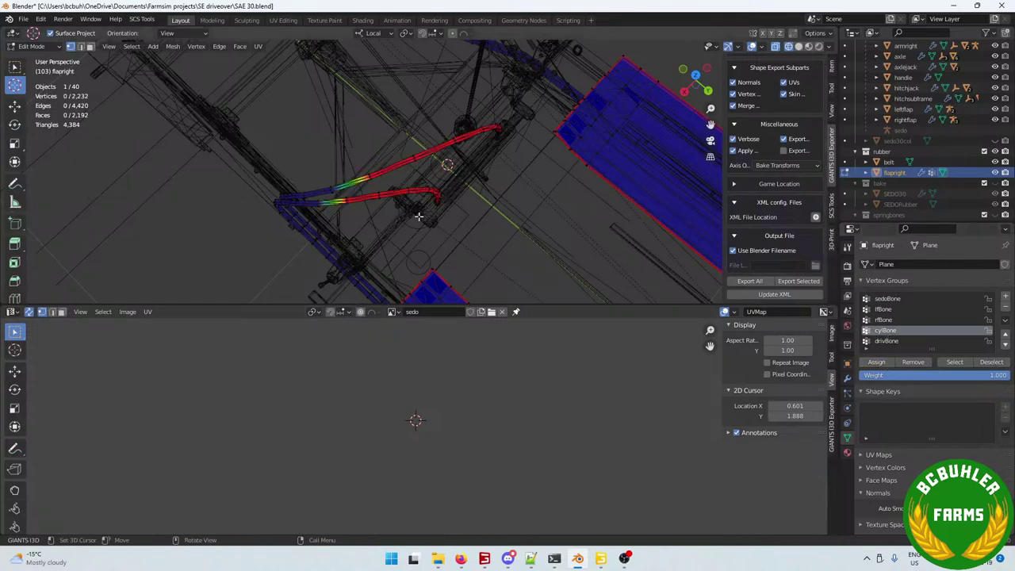
middle_drag(440, 194, 415, 216)
key(ctrl+s)
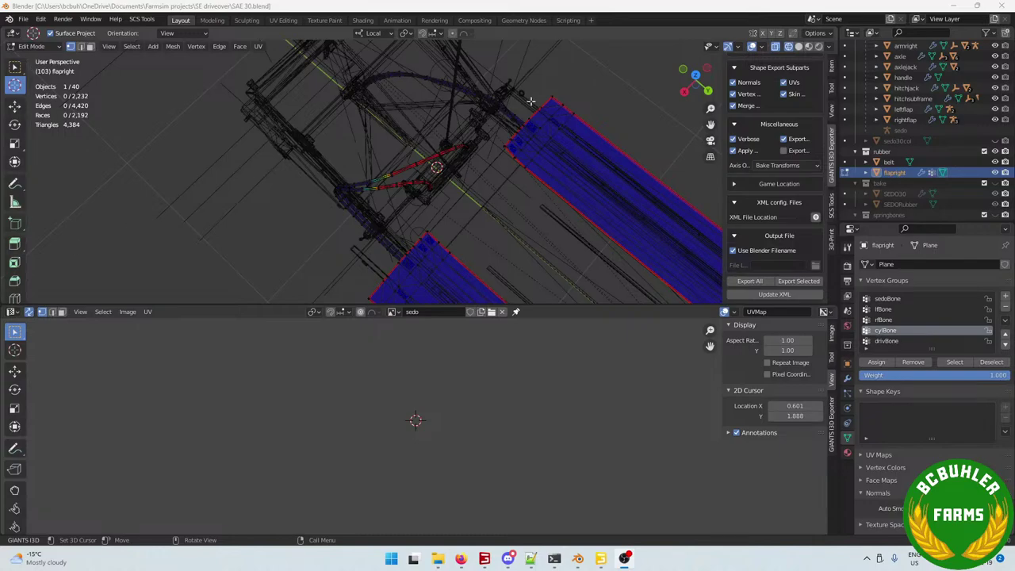
Switch the viewport to material preview shading, return to object mode and save the file
scroll(520, 116, down, 3)
middle_drag(448, 198, 610, 130)
shift+middle_drag(522, 248, 491, 142)
middle_drag(492, 142, 469, 100)
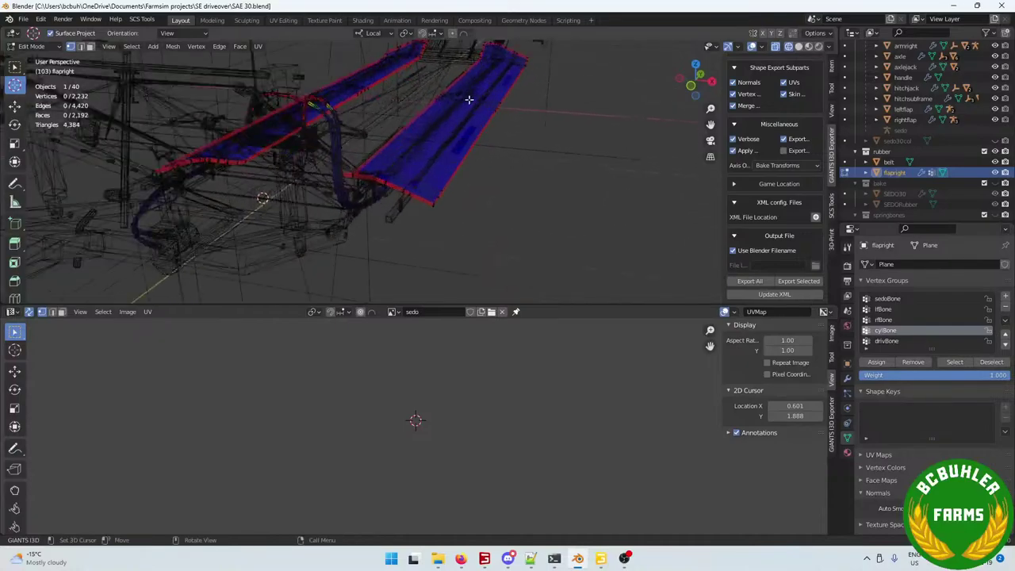
scroll(469, 100, up, 2)
scroll(408, 90, down, 2)
key(shift+z)
middle_drag(398, 235, 417, 216)
key(Tab)
key(ctrl+s)
Select the lf armature, save the file, and examine the flaps, belt and armatures from several angles
scroll(471, 145, up, 1)
shift+middle_drag(317, 226, 402, 166)
click(469, 168)
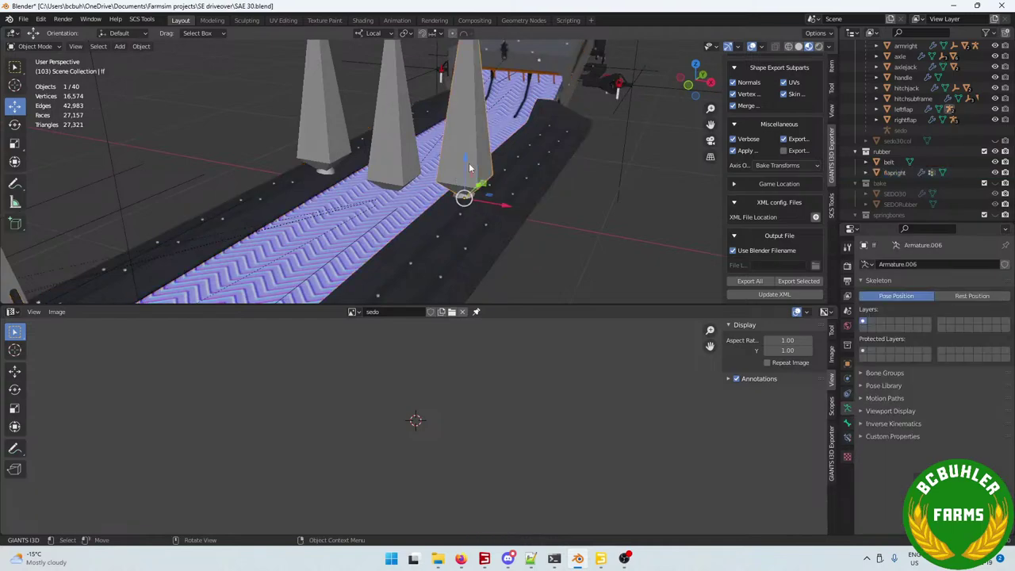
scroll(482, 178, down, 3)
key(ctrl+s)
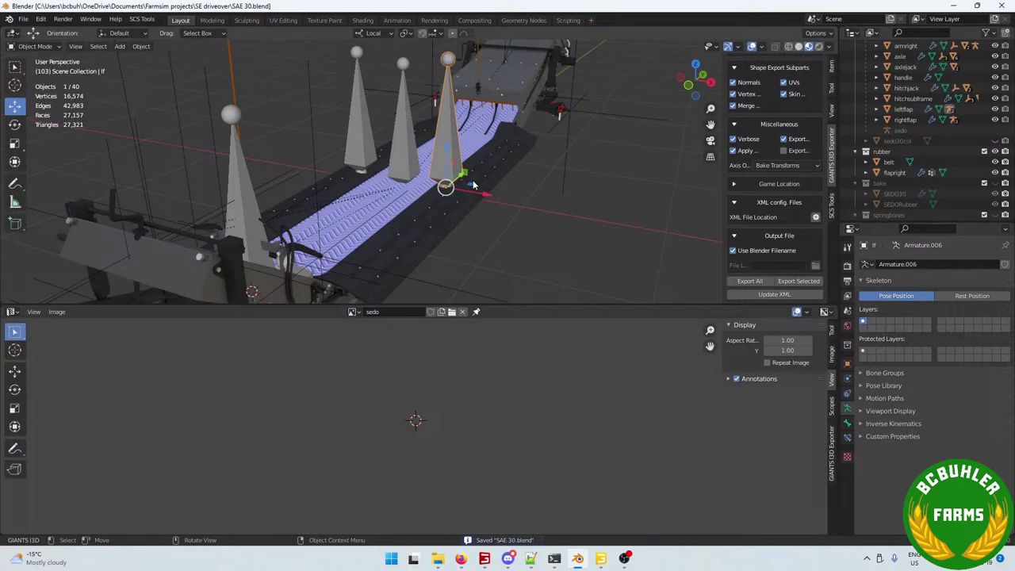
middle_drag(490, 184, 322, 133)
middle_drag(484, 144, 428, 172)
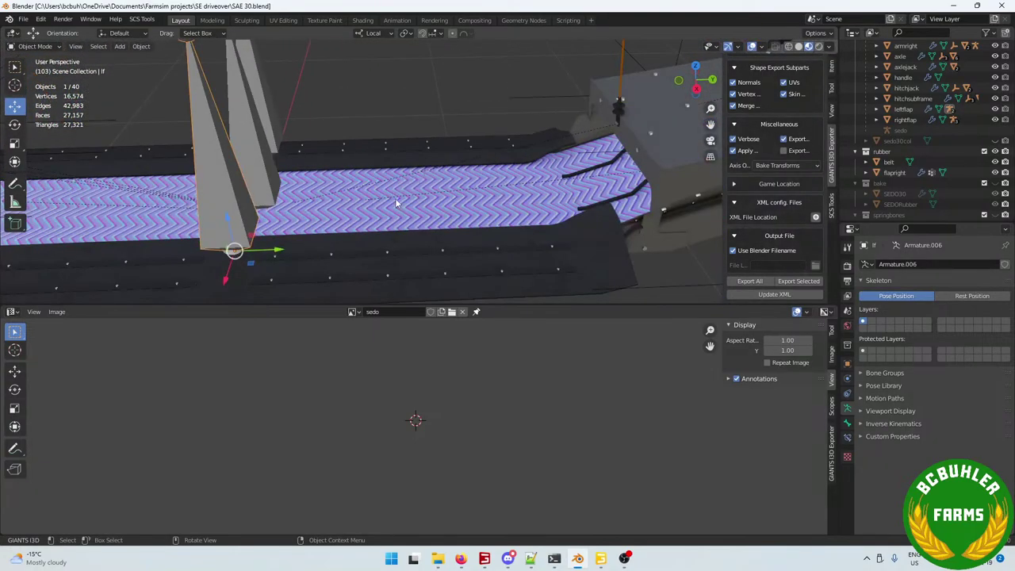
middle_drag(397, 204, 420, 167)
middle_drag(373, 200, 396, 194)
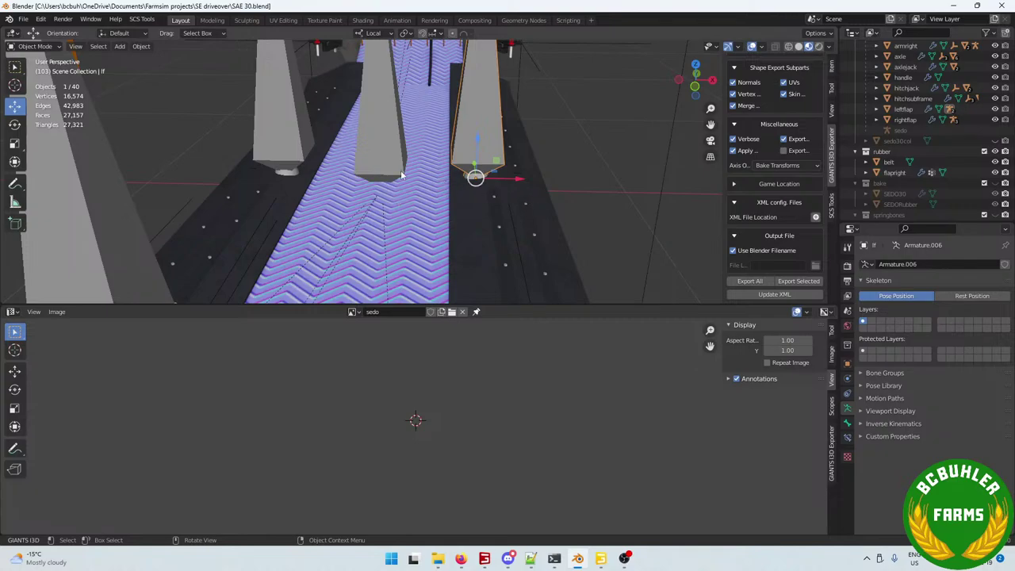
Select the flapright mesh's inner-edge vertices beside the lf armature and snap the 3D cursor to them
click(402, 175)
click(455, 192)
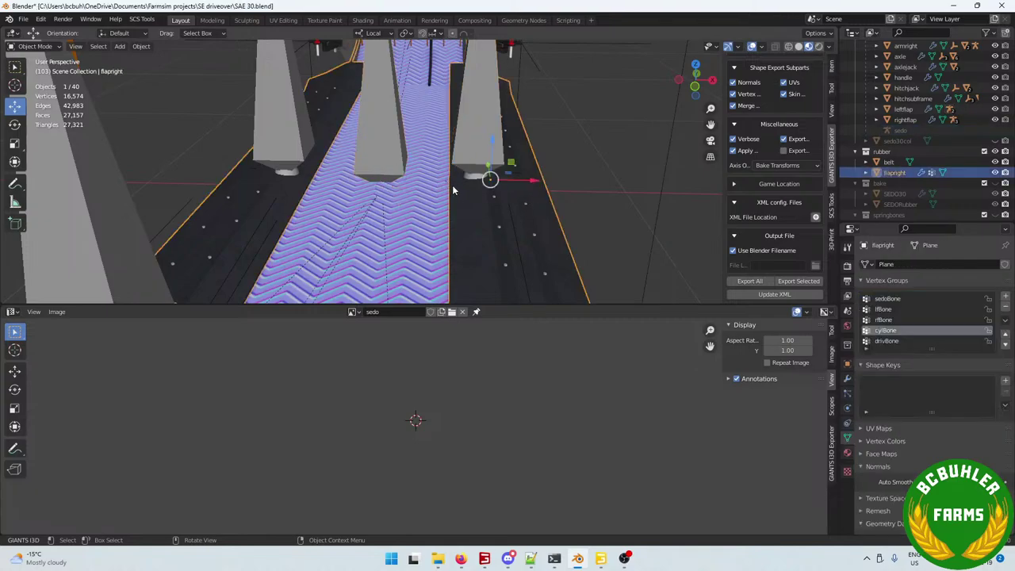
scroll(455, 191, up, 6)
key(Tab)
key(c)
click(547, 224)
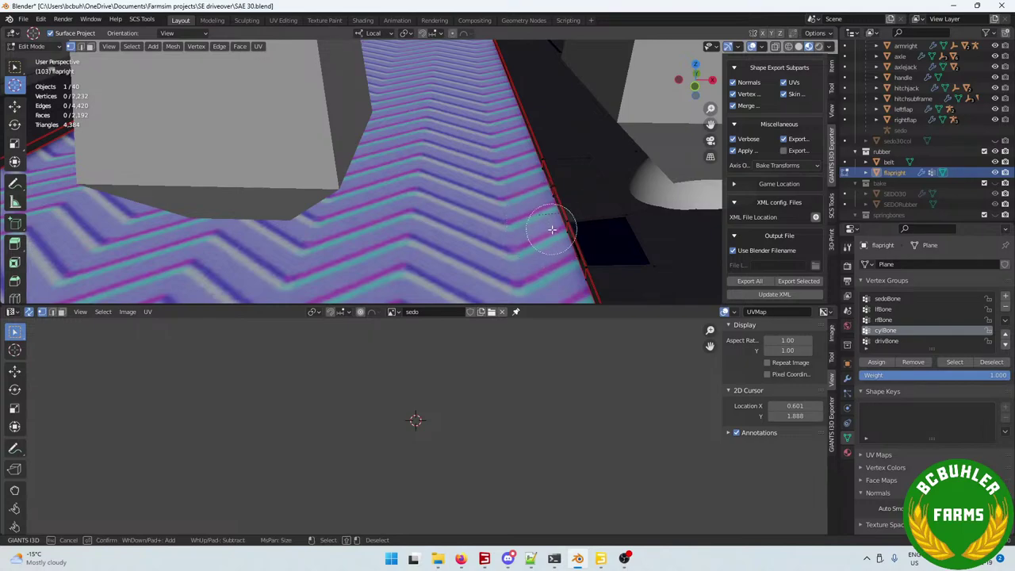
key(Escape)
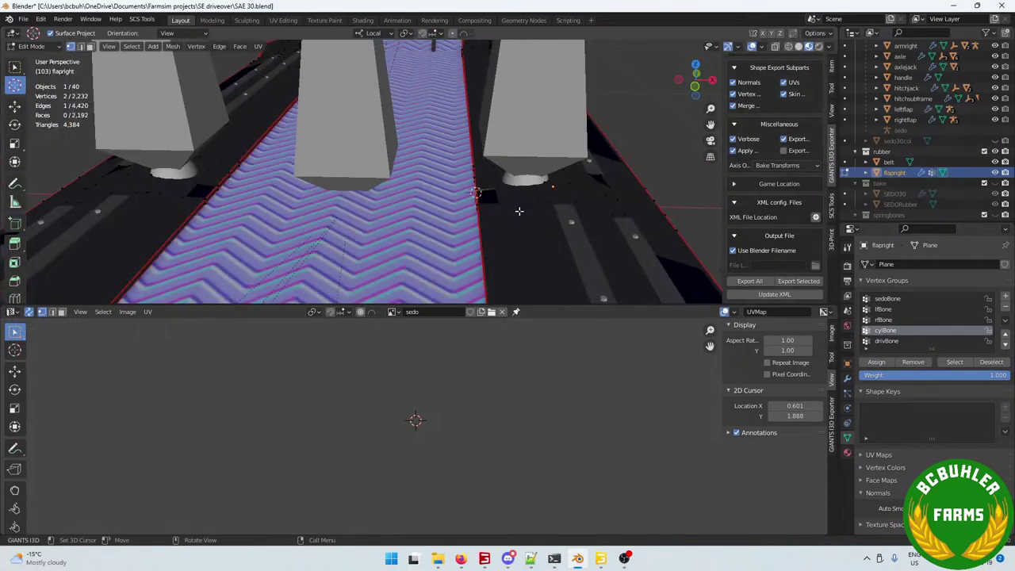
key(c)
key(Escape)
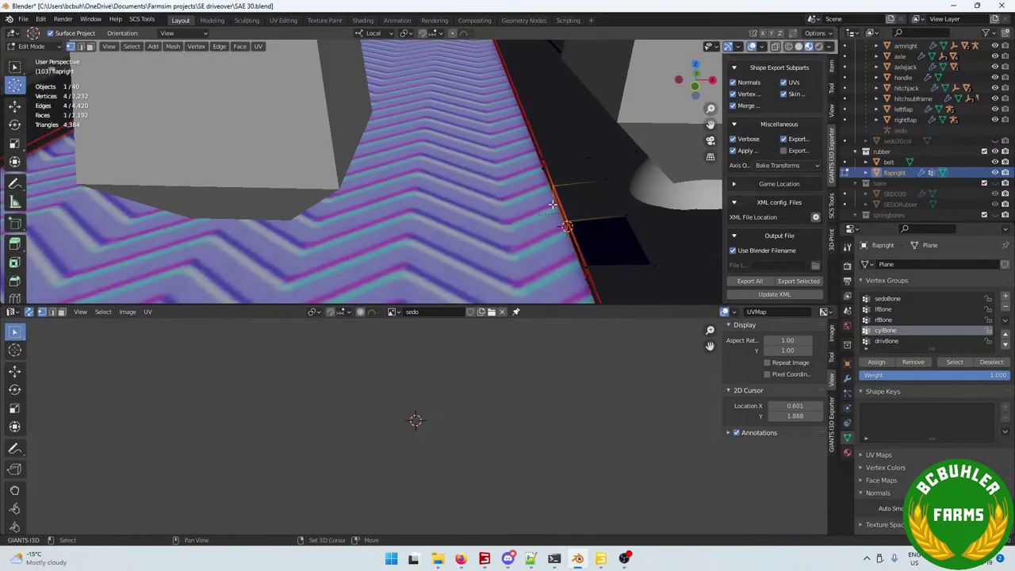
key(Tab)
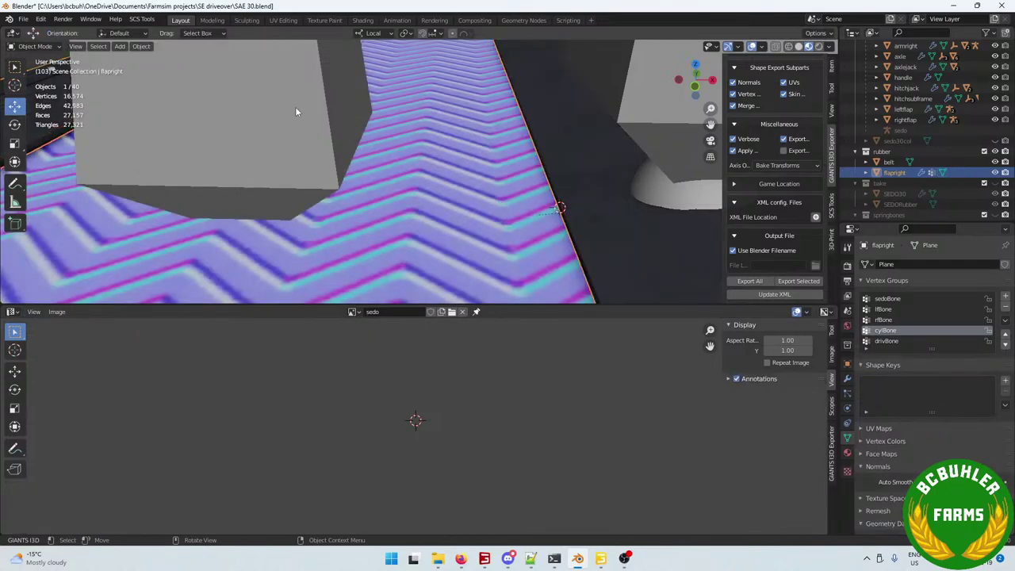
Add a new armature at the 3D cursor and rename it lf2
click(119, 46)
click(147, 152)
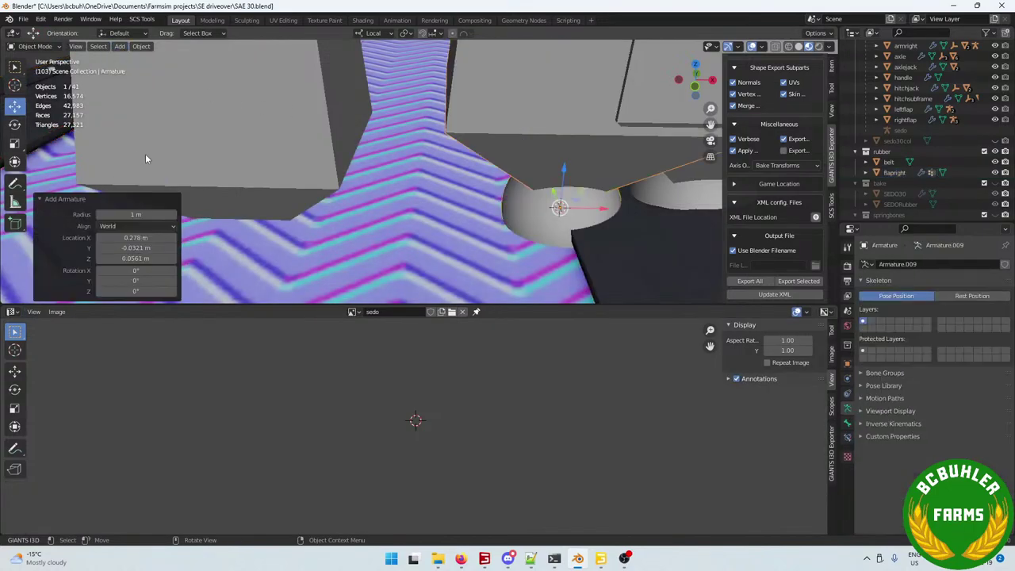
scroll(409, 192, up, 4)
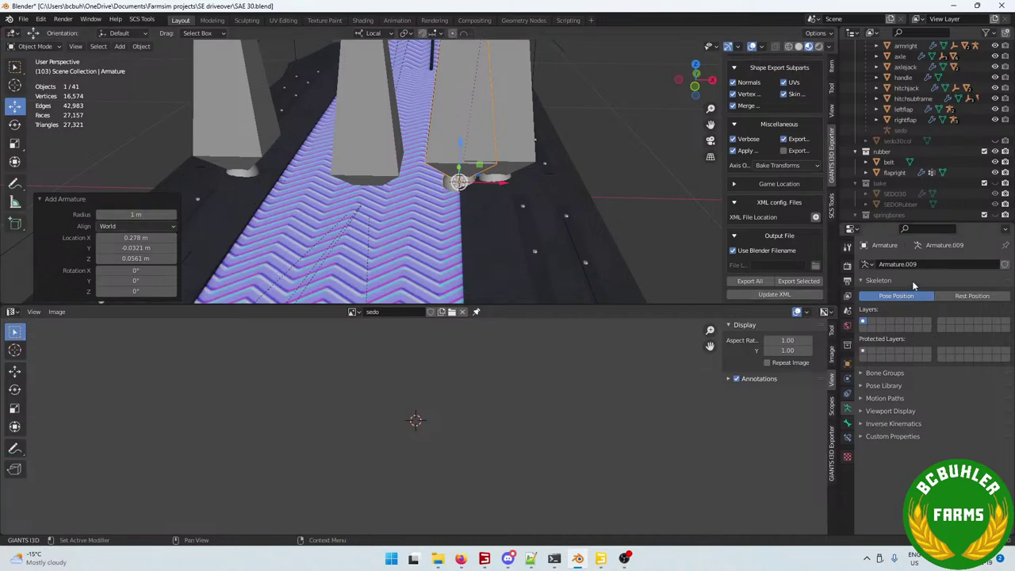
click(848, 363)
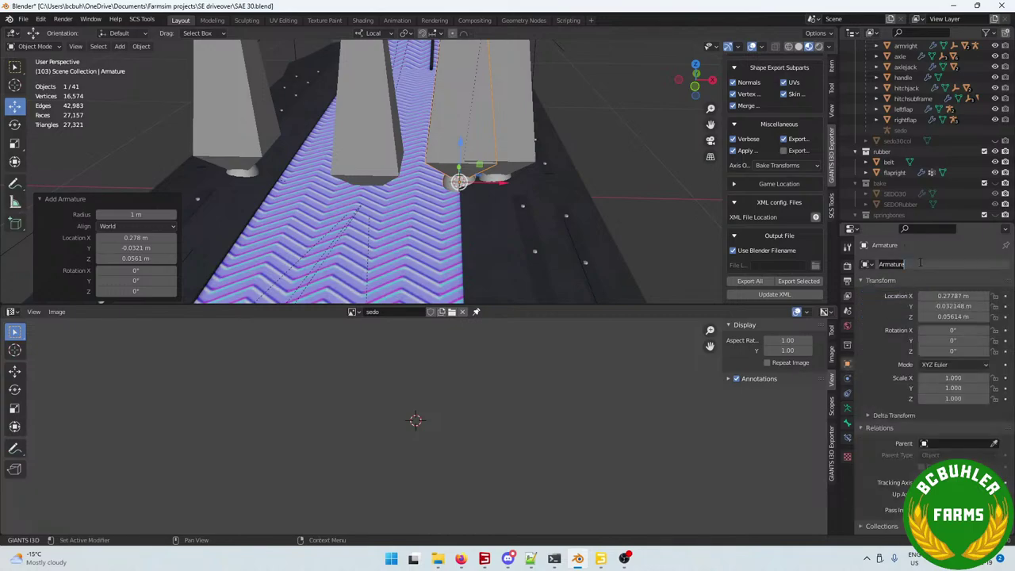
text(lf)
text(f2)
key(Return)
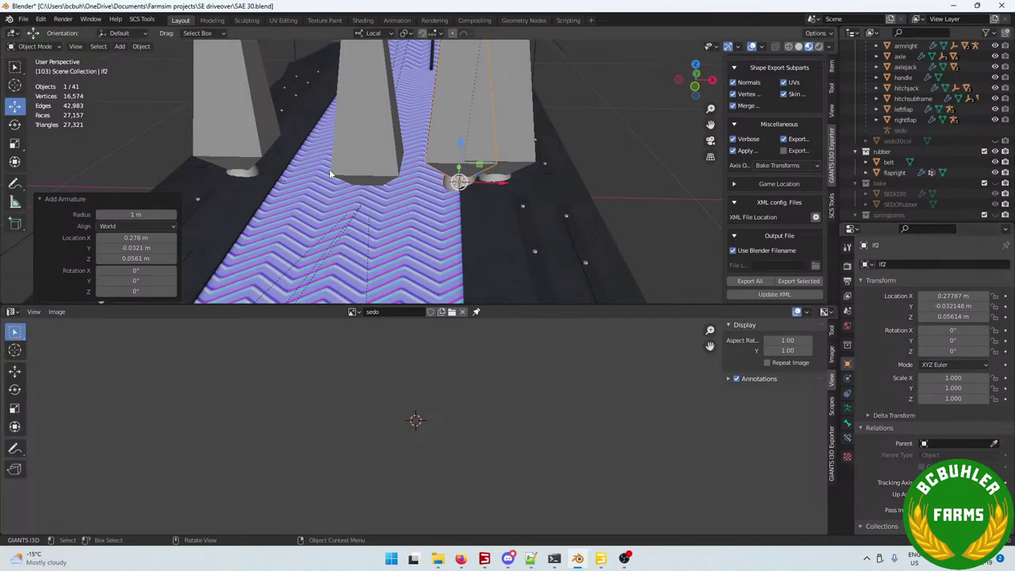
Select the matching inner-edge vertices on the opposite flap, snap the 3D cursor to them and return to object mode
click(283, 181)
key(Tab)
scroll(352, 193, up, 5)
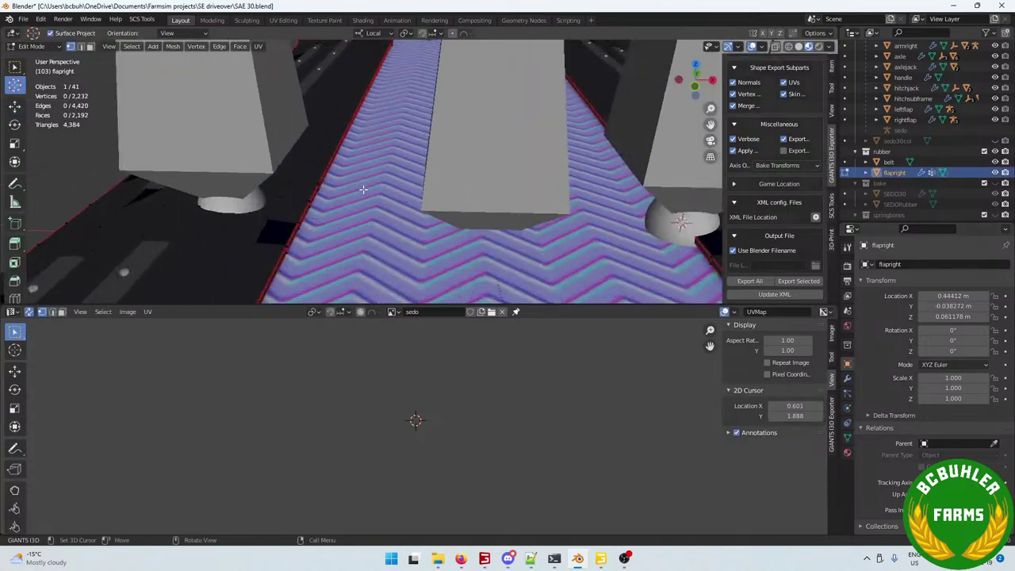
click(228, 240)
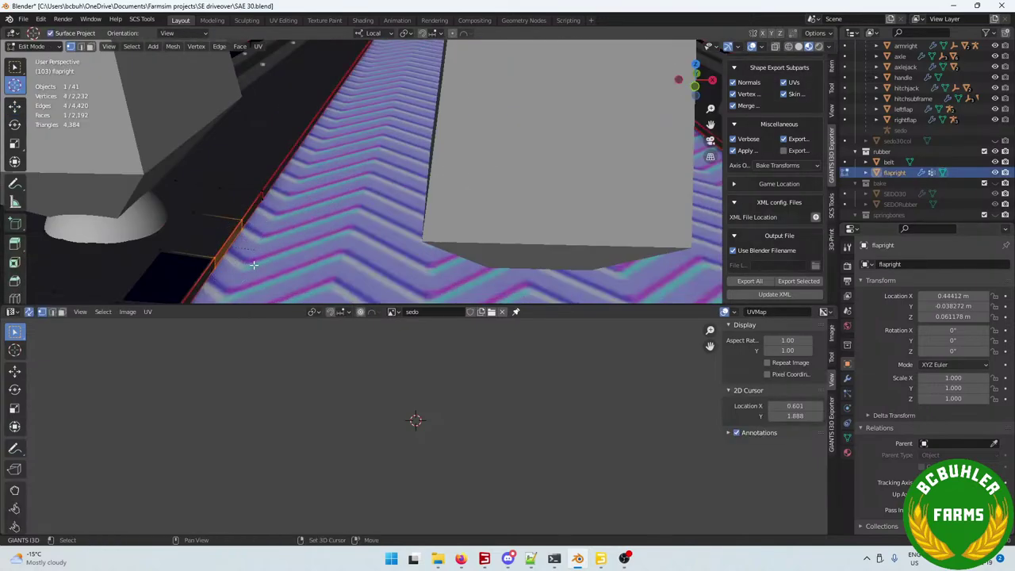
key(Tab)
scroll(349, 216, down, 8)
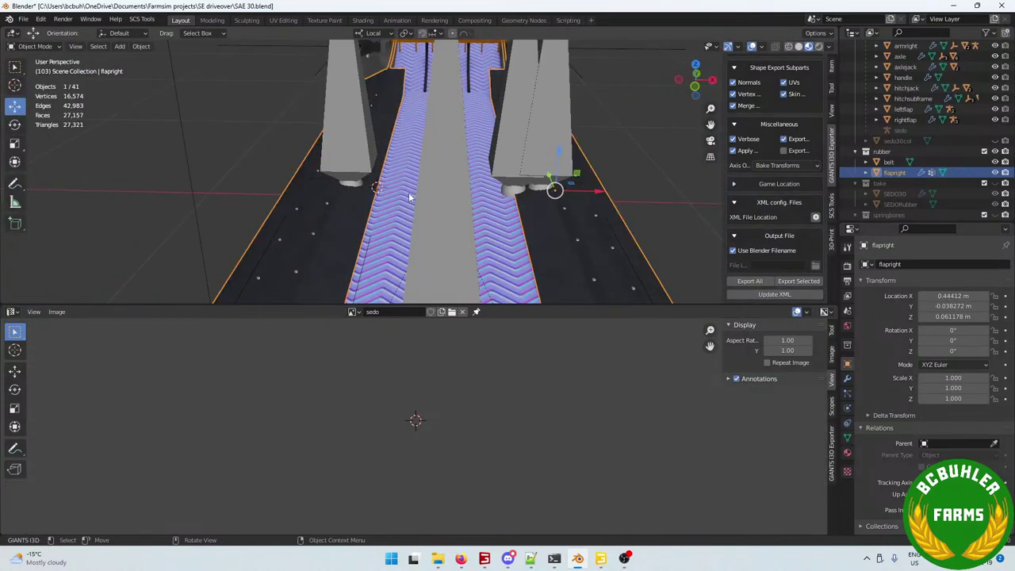
Add a new armature at the 3D cursor on the opposite flap's inner edge and rename it rf2
click(119, 46)
click(140, 152)
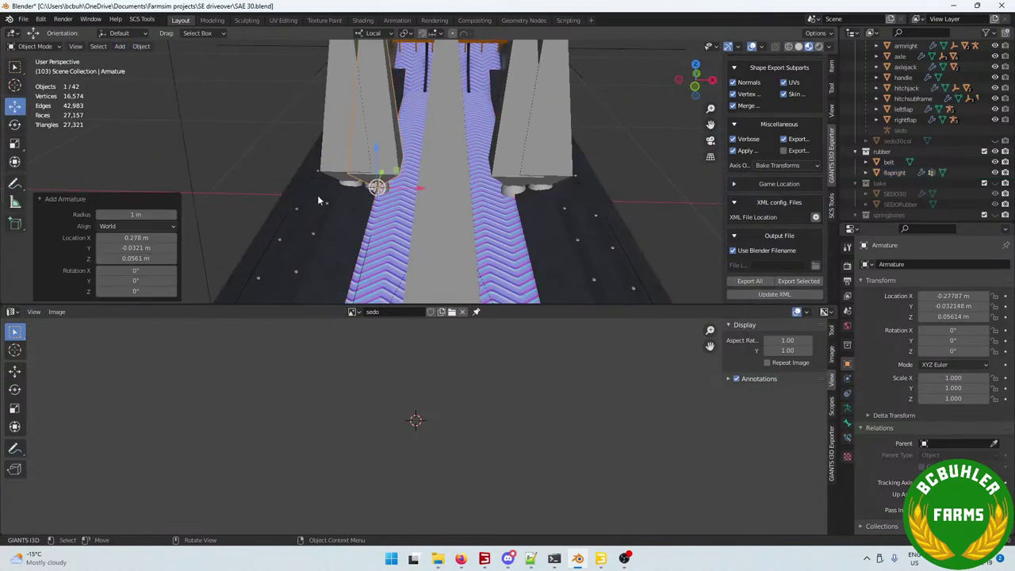
click(915, 266)
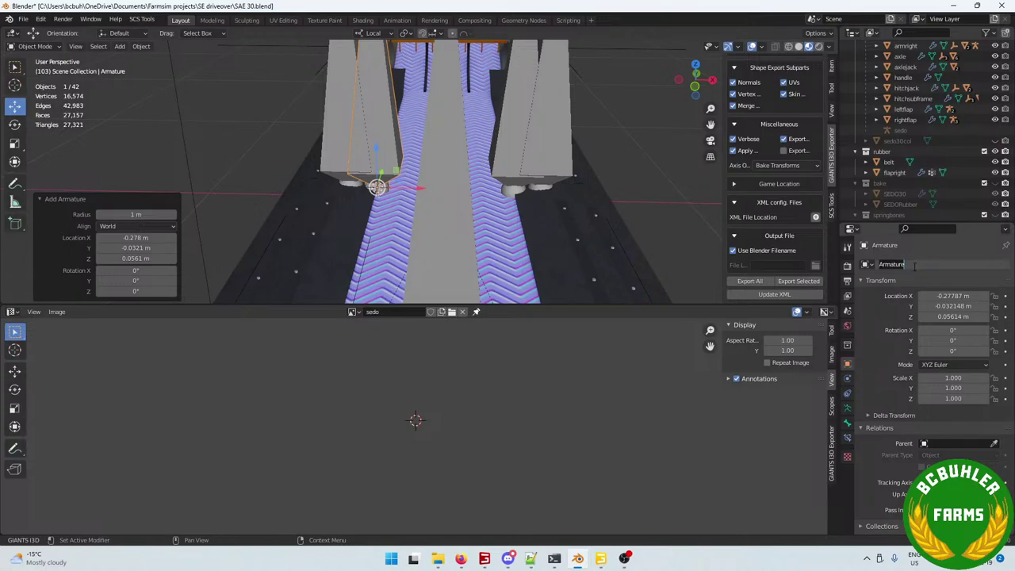
text(rf2)
key(Return)
Rename the bone of the rf2 armature to rf2Bone
click(849, 426)
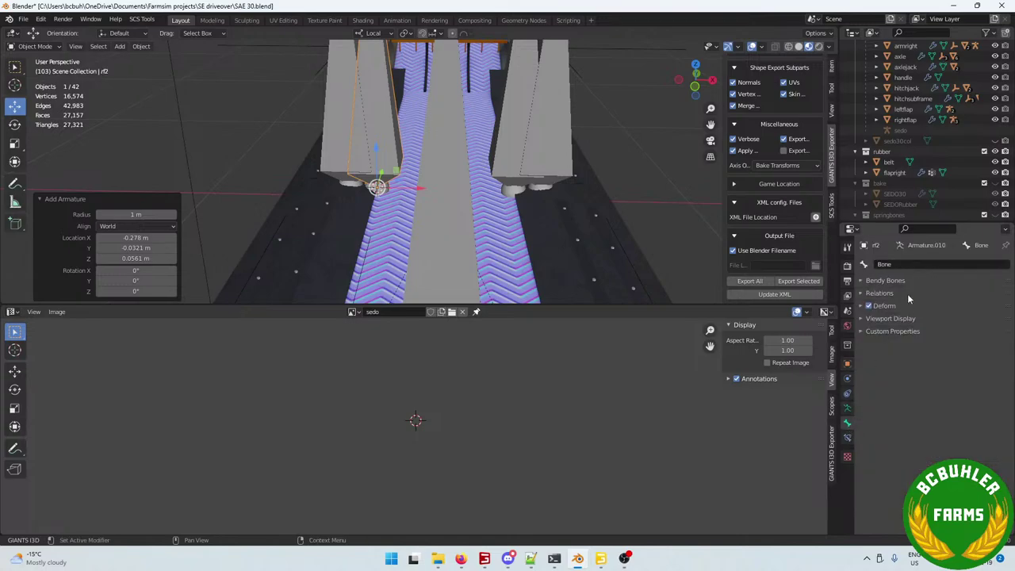
click(880, 267)
text(rf2)
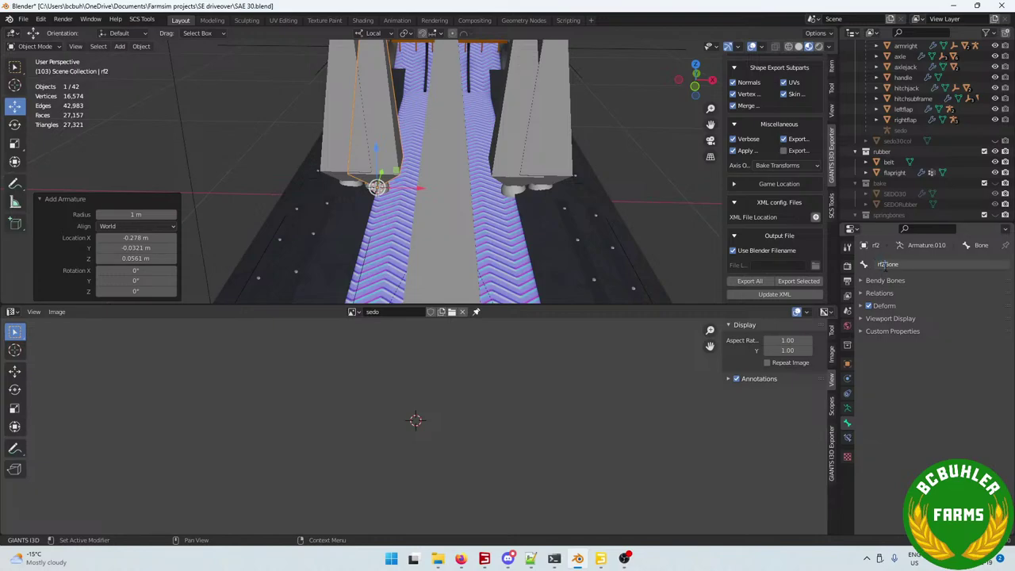
key(Return)
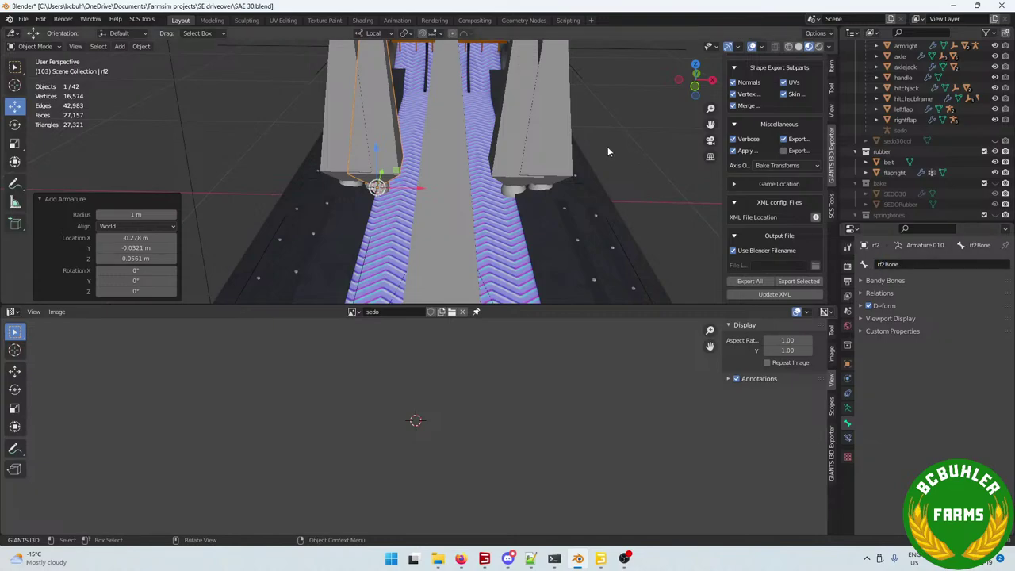
Select the lf2 armature and rename its bone to lf2Bone
click(517, 161)
double_click(883, 265)
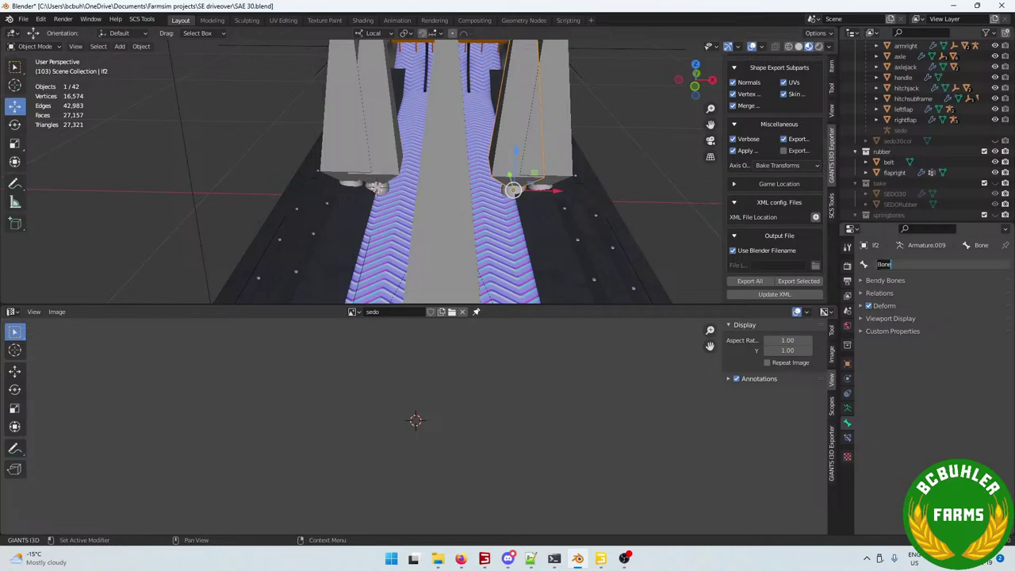
text(lf2)
key(Return)
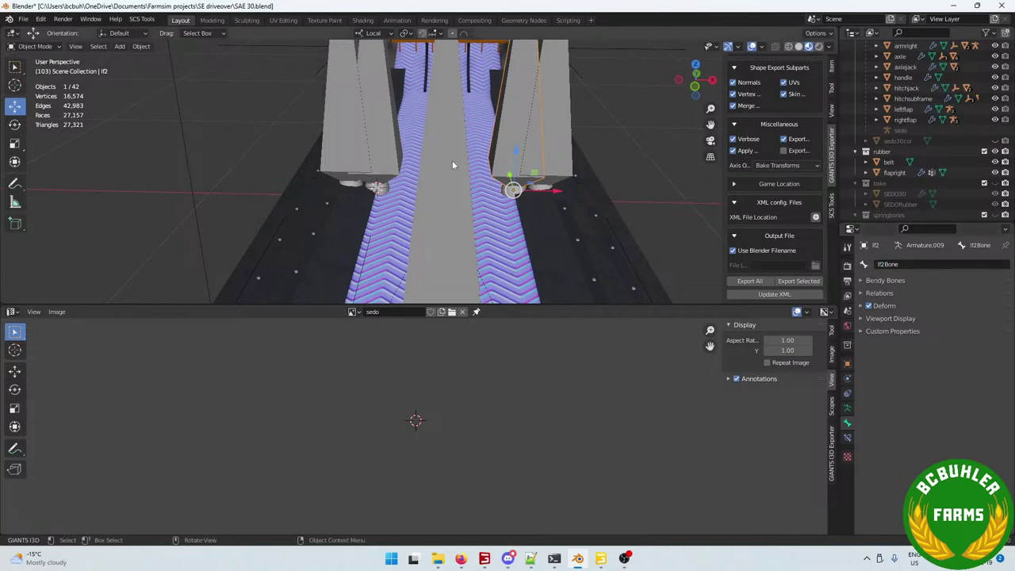
Parent the lf2 and rf2 armatures to the frame object using the Object parent type, and save the file
shift+click(399, 163)
middle_drag(525, 176, 553, 168)
shift+click(553, 168)
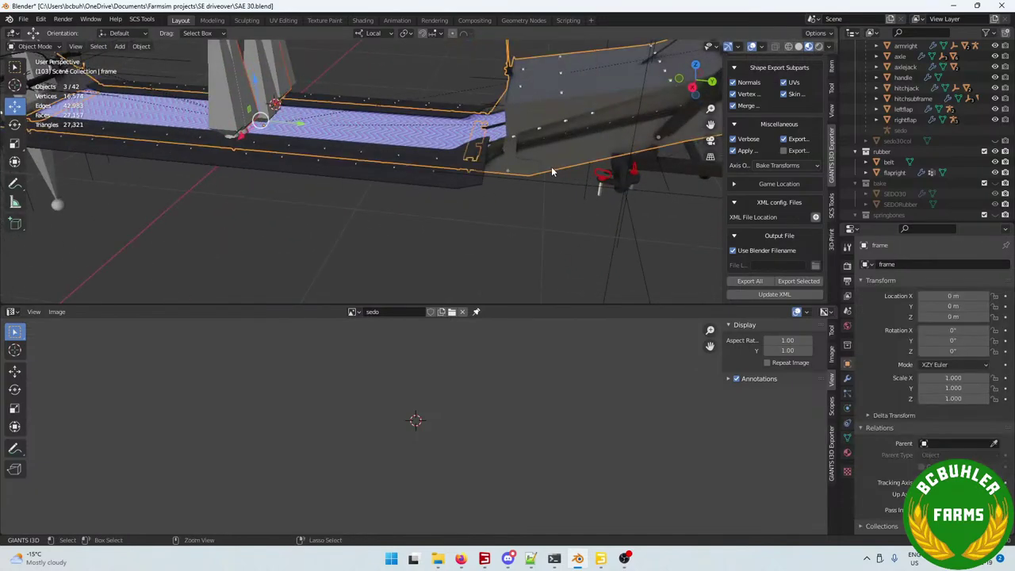
key(ctrl+p)
click(552, 169)
middle_drag(240, 98, 367, 159)
key(ctrl+s)
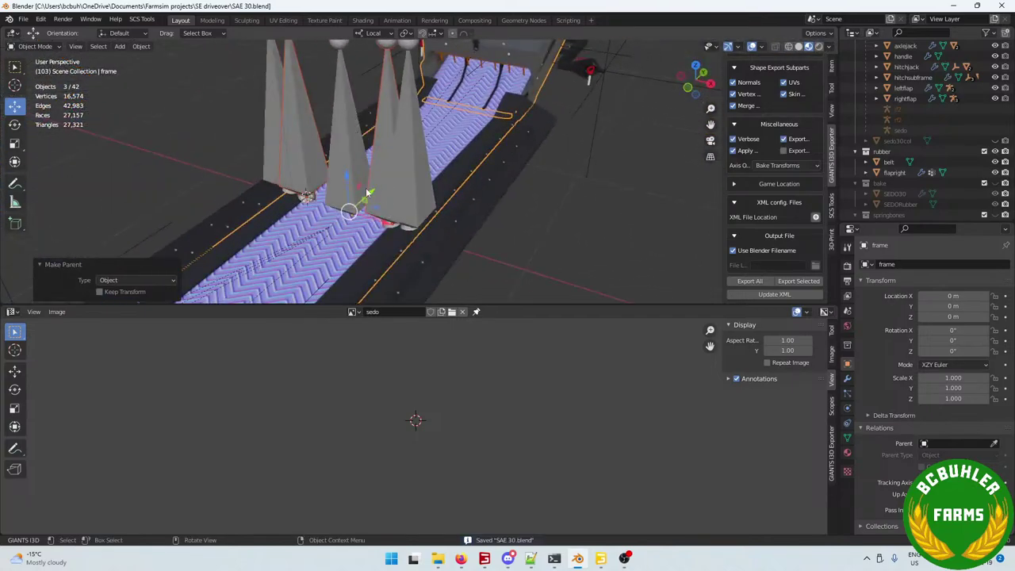
Add two vertex groups to the flapright mesh and name them lf2Bone and rf2Bone
click(476, 230)
click(847, 438)
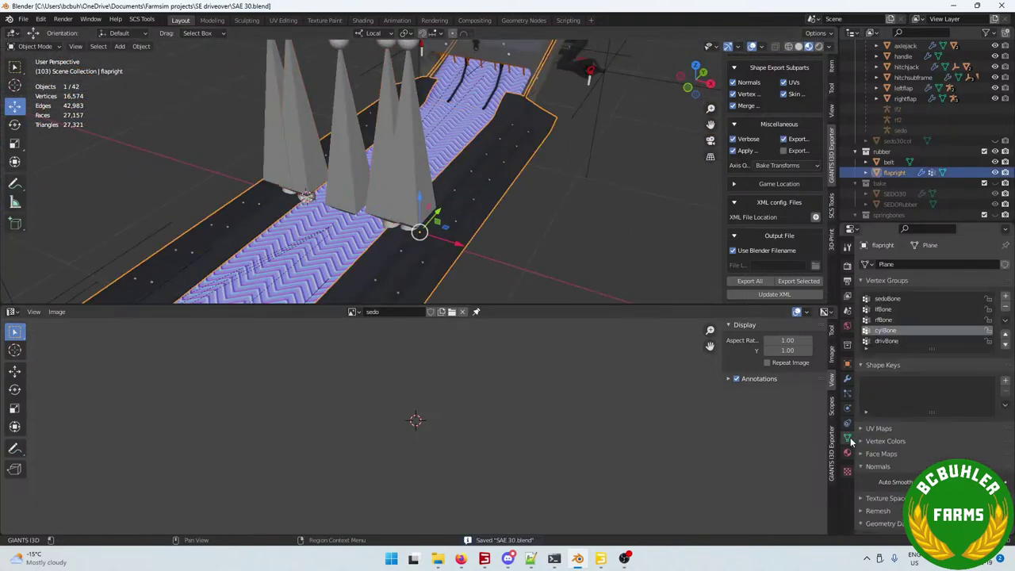
click(1006, 296)
click(1005, 296)
click(887, 330)
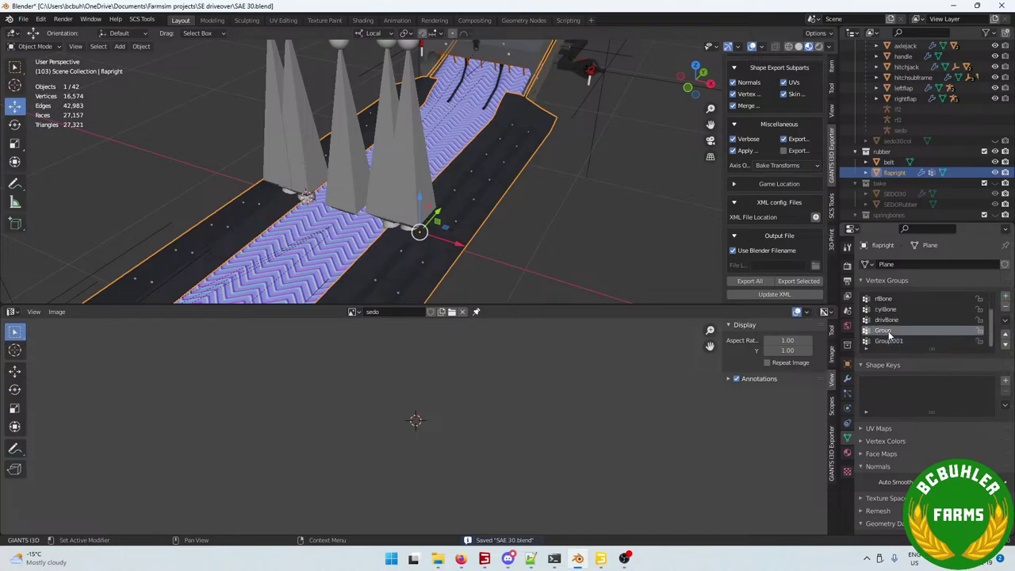
double_click(887, 330)
text(lf2Bo)
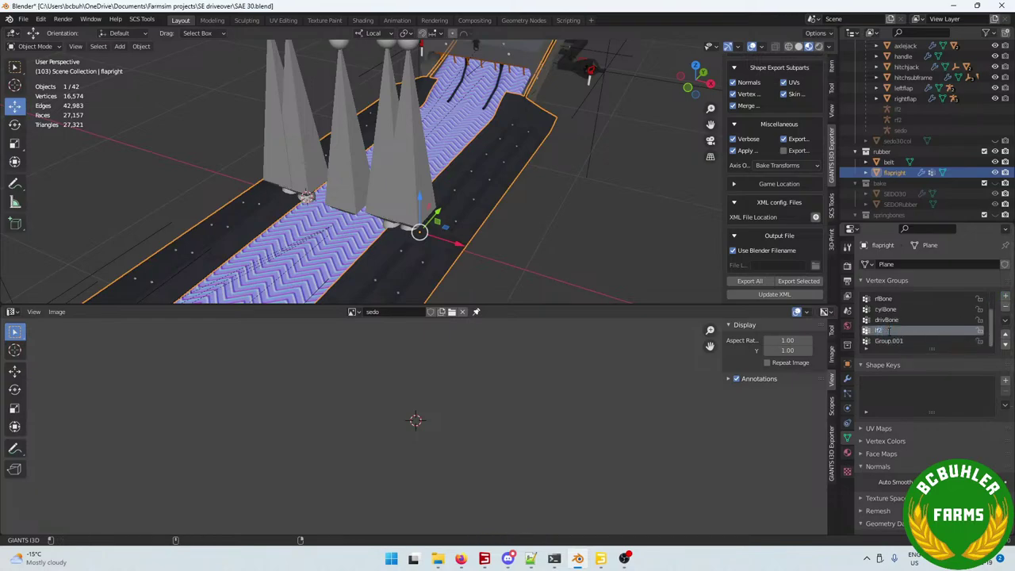
text(ne)
double_click(892, 341)
text(rf)
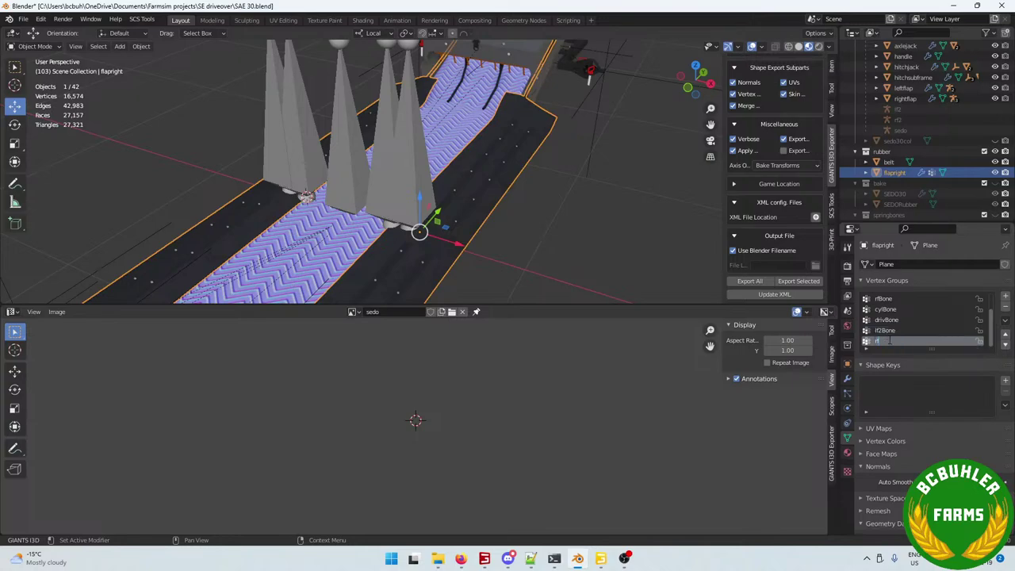
text(2Bone)
key(Return)
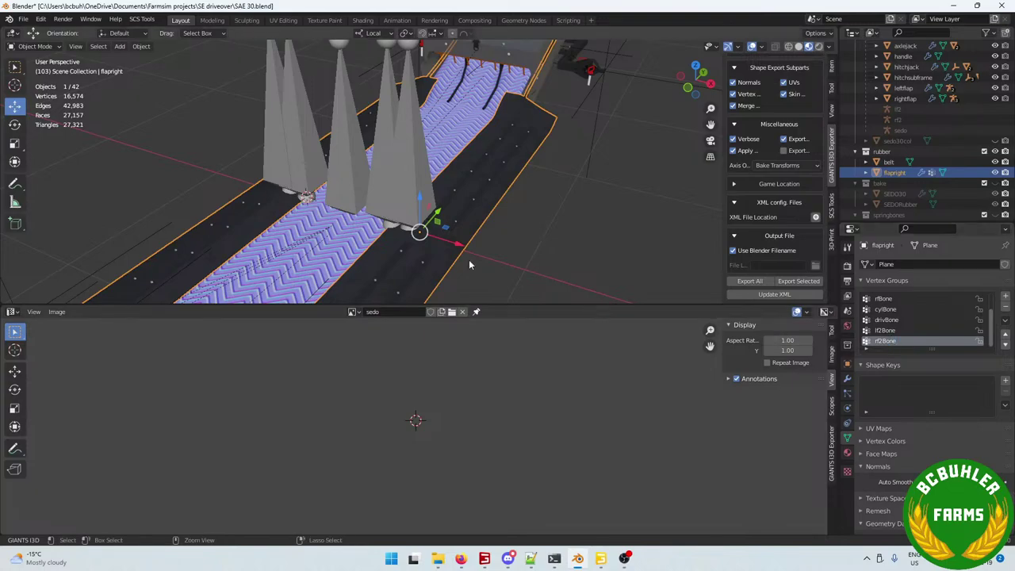
Save the file and look over the flaps, belt and armatures
key(ctrl+s)
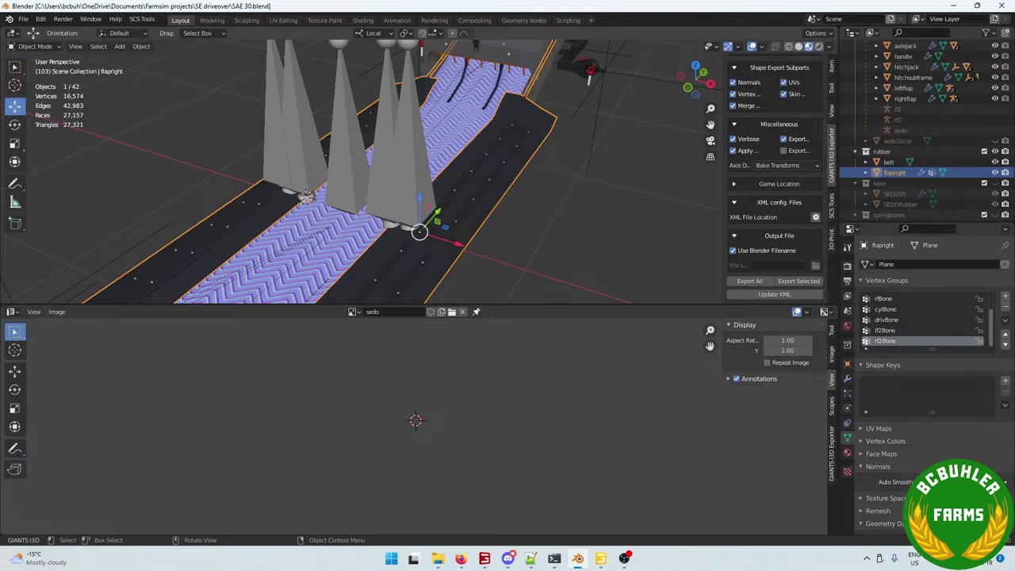
scroll(437, 220, down, 4)
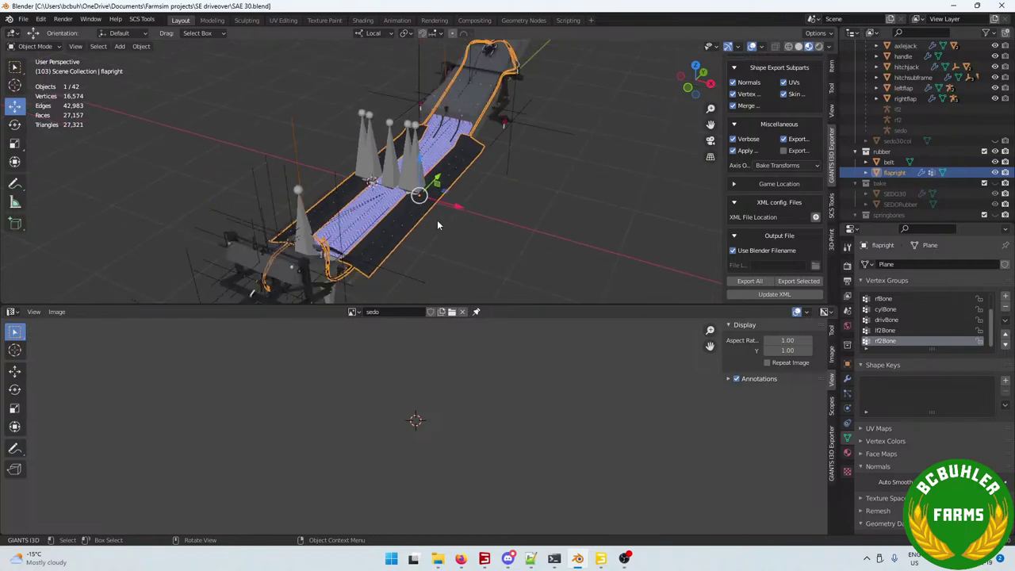
scroll(467, 181, up, 5)
key(ctrl+s)
mouse_move(464, 186)
middle_down()
mouse_move(422, 179)
mouse_move(459, 172)
middle_up()
scroll(467, 176, up, 2)
scroll(403, 188, down, 5)
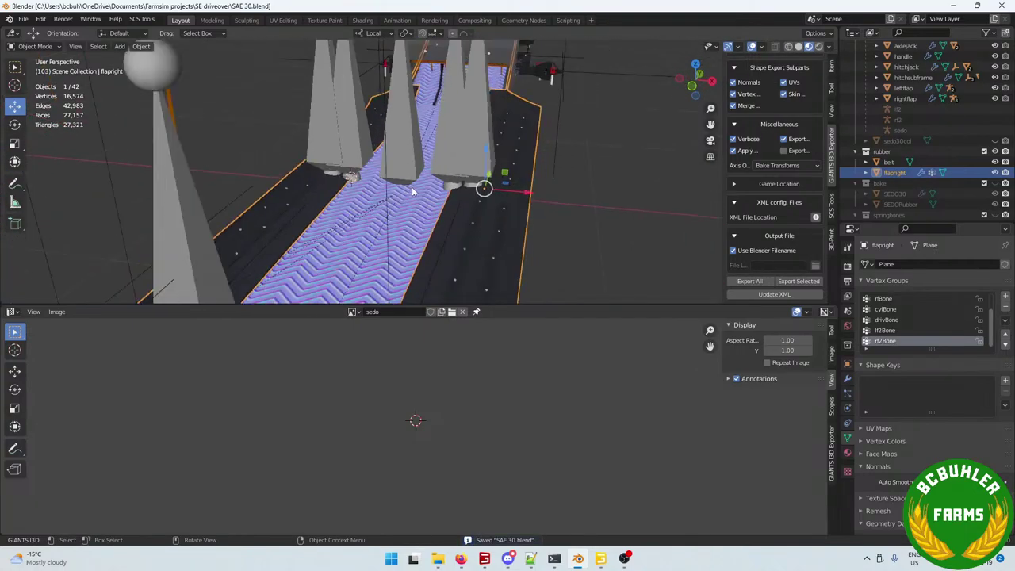
Open the flapright mesh in Edit Mode and show it in wireframe from the front
key(Tab)
scroll(463, 188, up, 5)
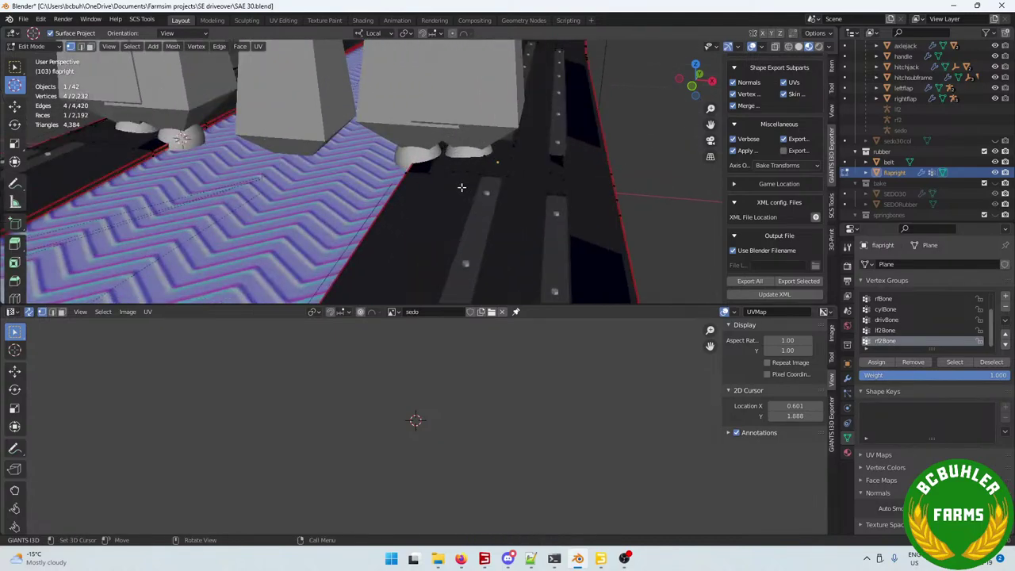
scroll(449, 166, down, 5)
shift+middle_drag(449, 166, 449, 71)
scroll(413, 155, up, 4)
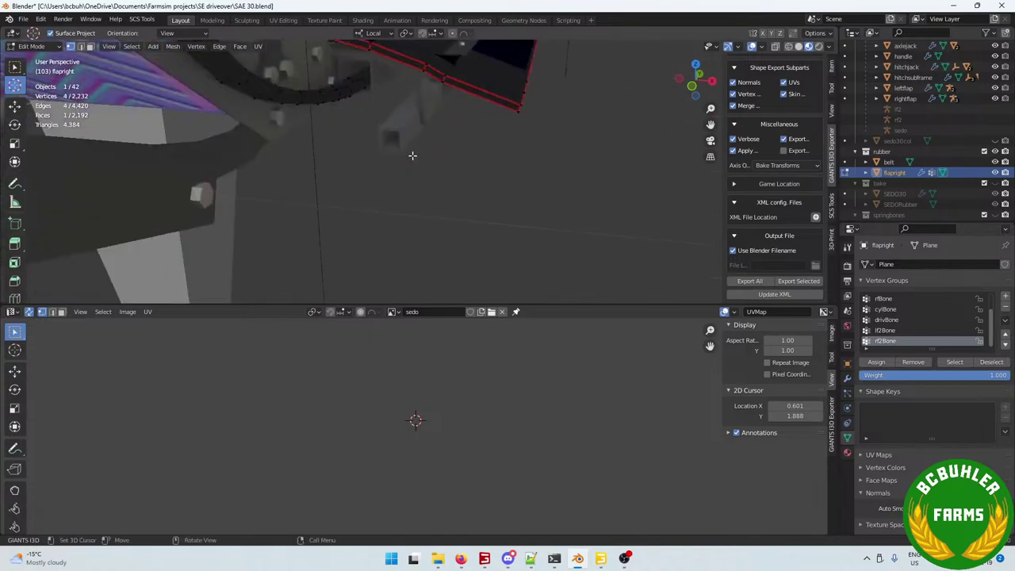
middle_drag(412, 155, 257, 200)
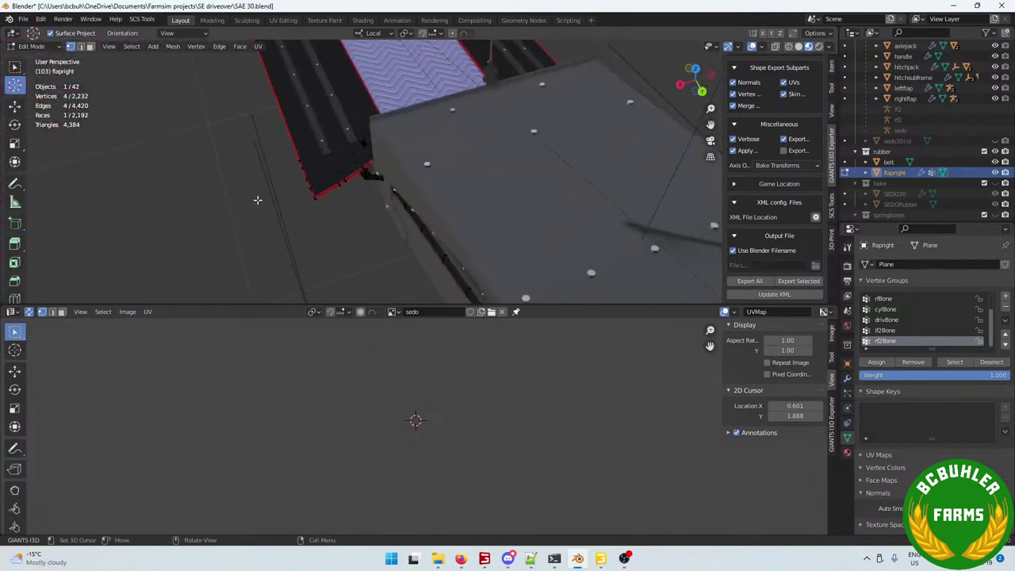
key(KP_1)
shift+middle_drag(390, 103, 333, 270)
scroll(467, 206, down, 1)
scroll(476, 193, up, 5)
shift+middle_drag(476, 193, 401, 201)
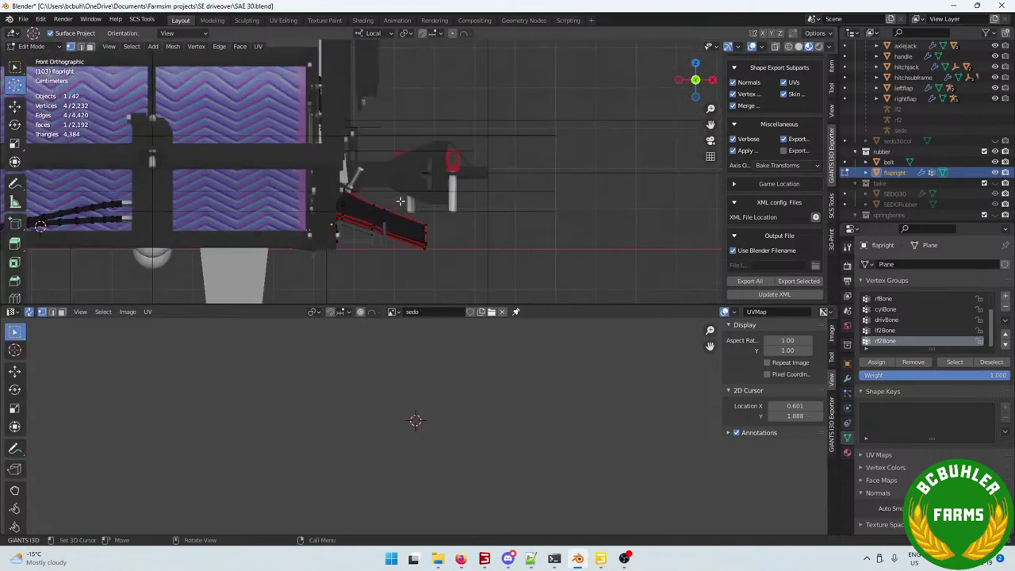
key(shift+z)
Assign the inner-edge vertices of the left flap to the lf2Bone vertex group with weight 1.000
scroll(299, 199, up, 5)
key(alt+a)
key(c)
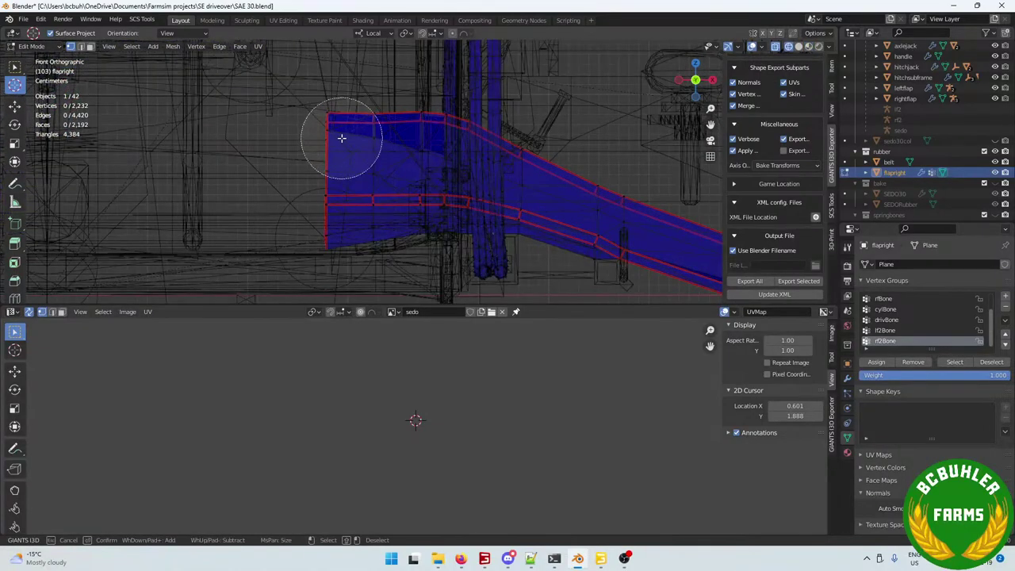
mouse_move(341, 139)
mouse_down()
mouse_move(336, 245)
mouse_move(346, 108)
mouse_up()
key(Escape)
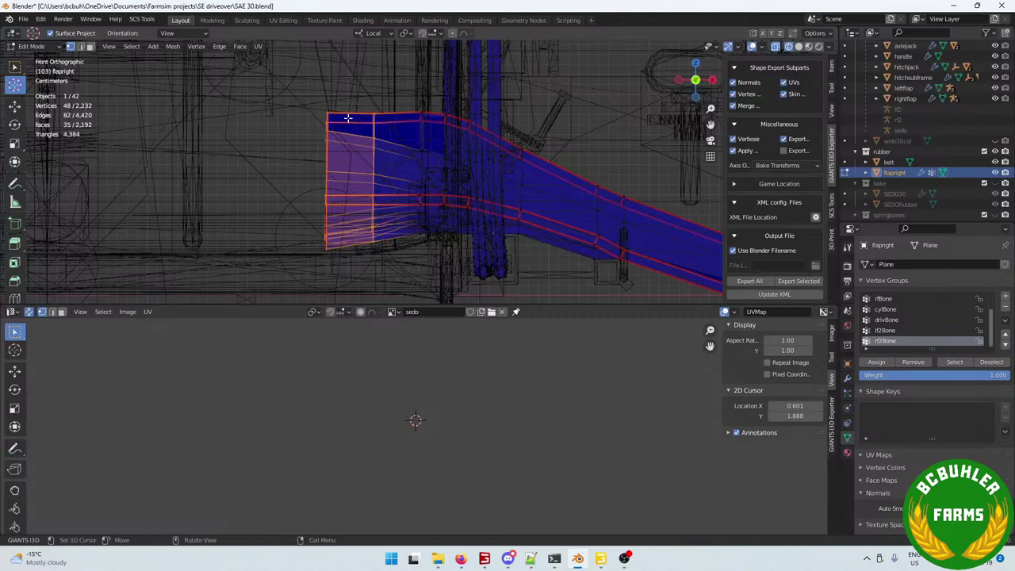
click(885, 331)
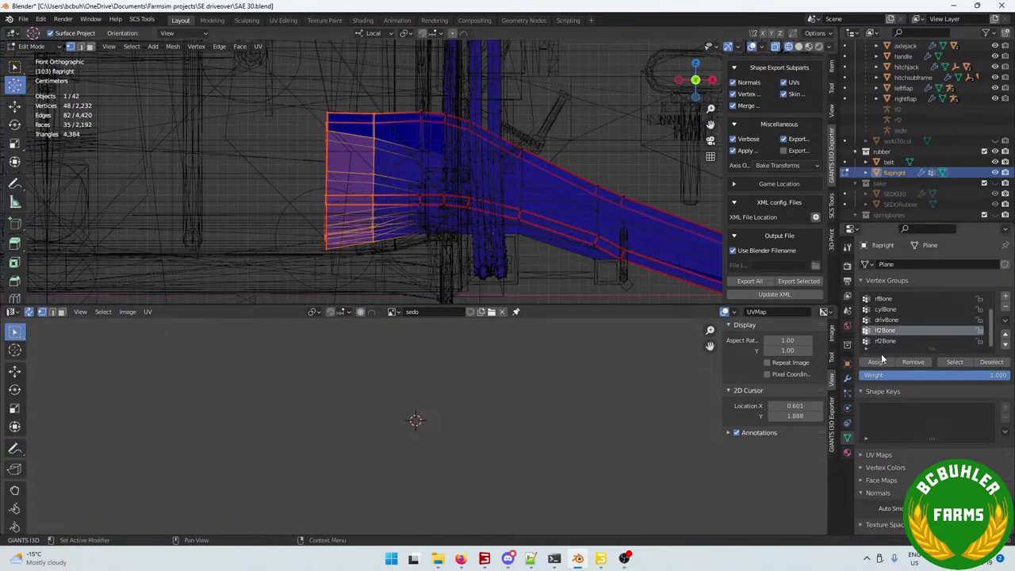
click(877, 362)
Assign the inner-edge vertices of the right flap, leaving out the two hoses, to the rf2Bone vertex group with weight 1.000
scroll(325, 237, down, 3)
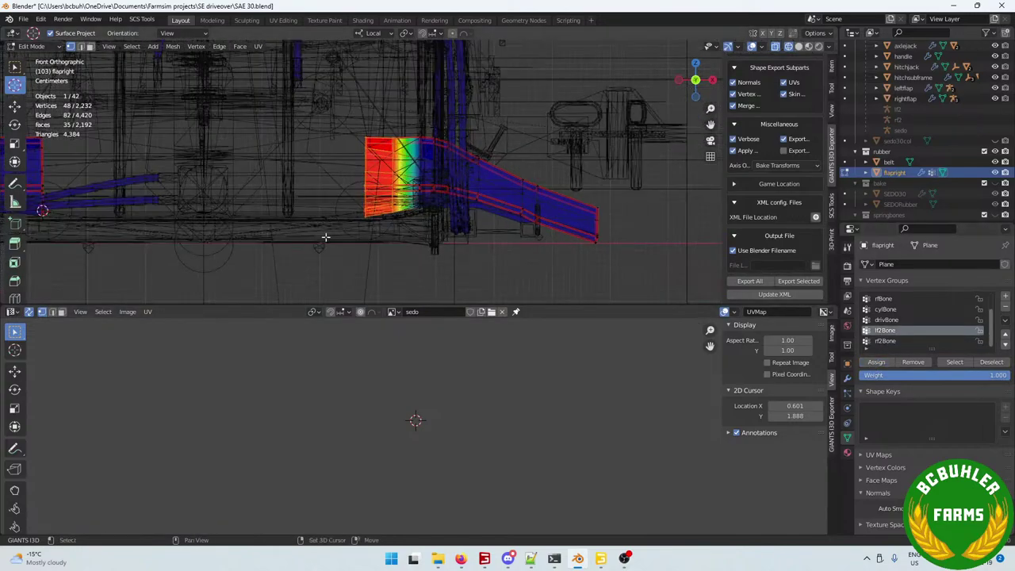
shift+middle_drag(326, 237, 592, 238)
scroll(363, 240, up, 4)
shift+middle_drag(283, 234, 342, 209)
key(alt+a)
key(c)
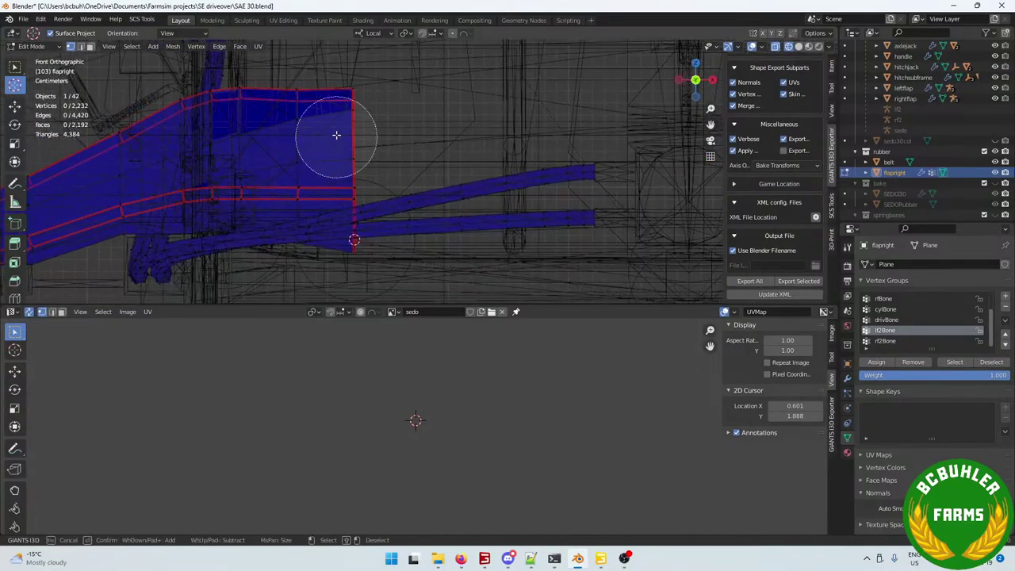
mouse_move(336, 135)
mouse_down()
mouse_move(331, 98)
mouse_move(330, 238)
mouse_up()
right_click(330, 238)
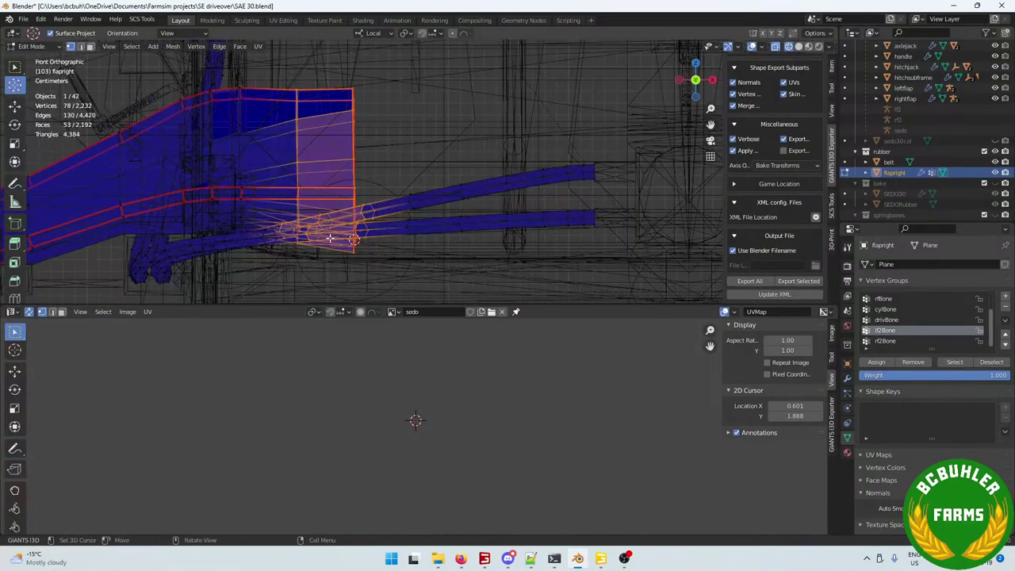
key(shift+l)
key(shift+l)
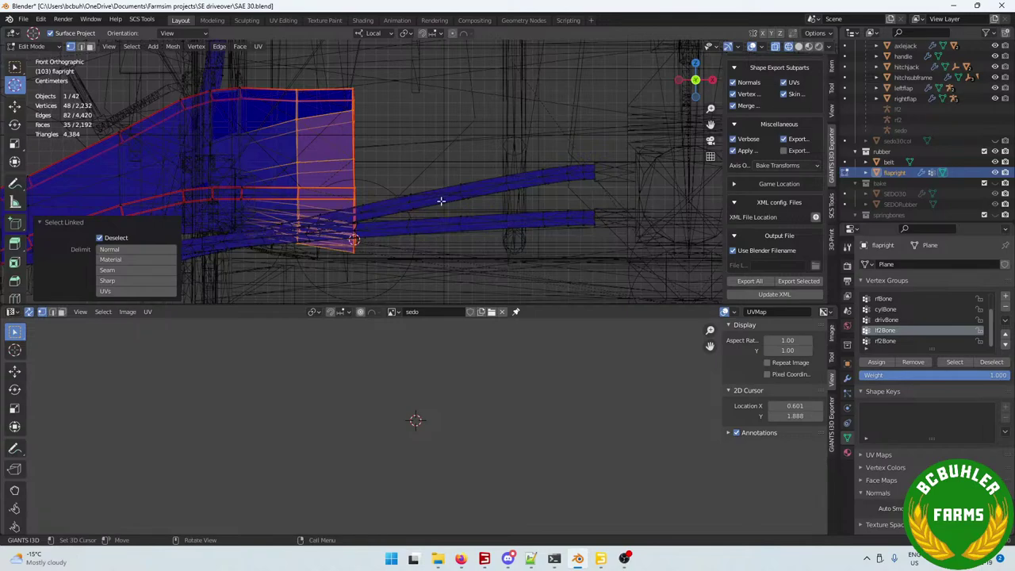
click(885, 341)
click(877, 363)
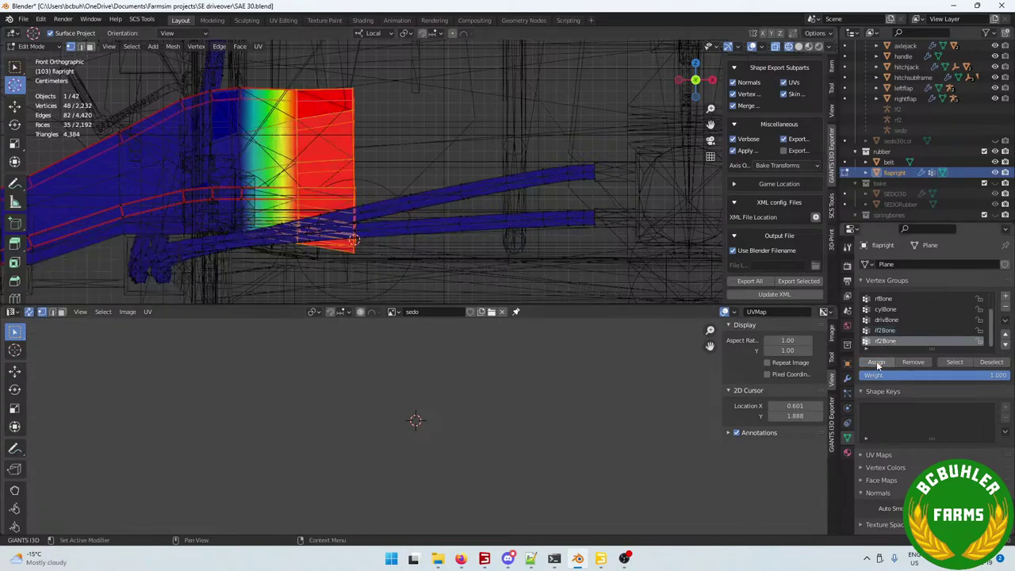
Assign the right flap's linked vertices, except those in rf2Bone, to the rfBone vertex group with weight 1.000
scroll(456, 245, down, 4)
shift+middle_drag(653, 229, 209, 229)
scroll(209, 228, up, 2)
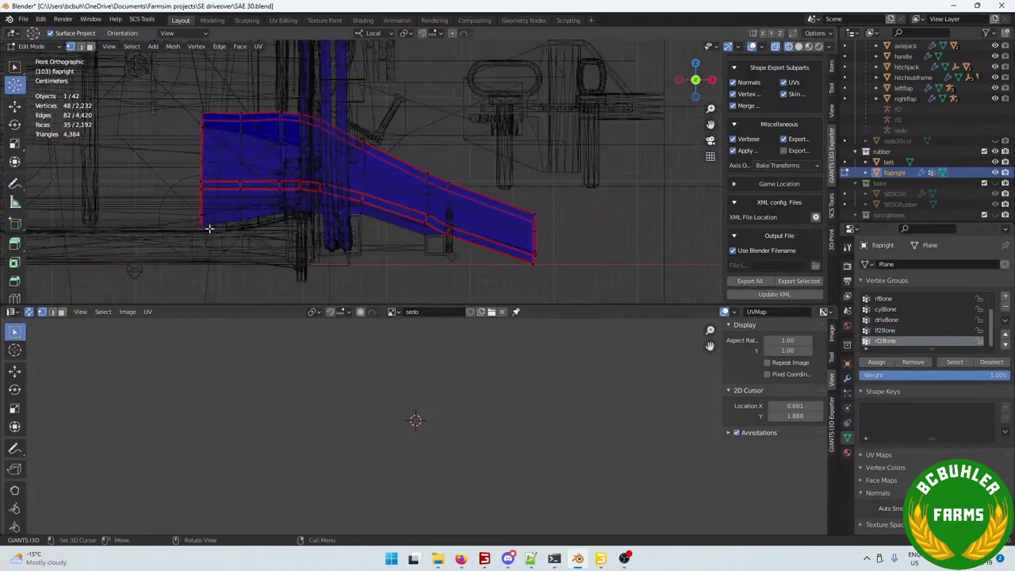
scroll(218, 224, down, 3)
shift+middle_drag(138, 206, 484, 186)
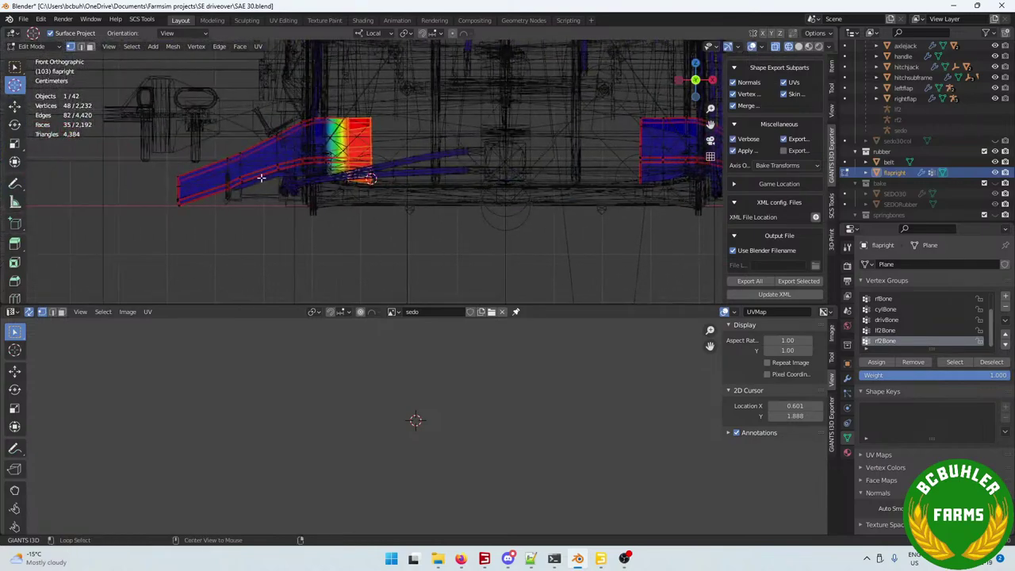
key(alt+a)
key(l)
click(992, 362)
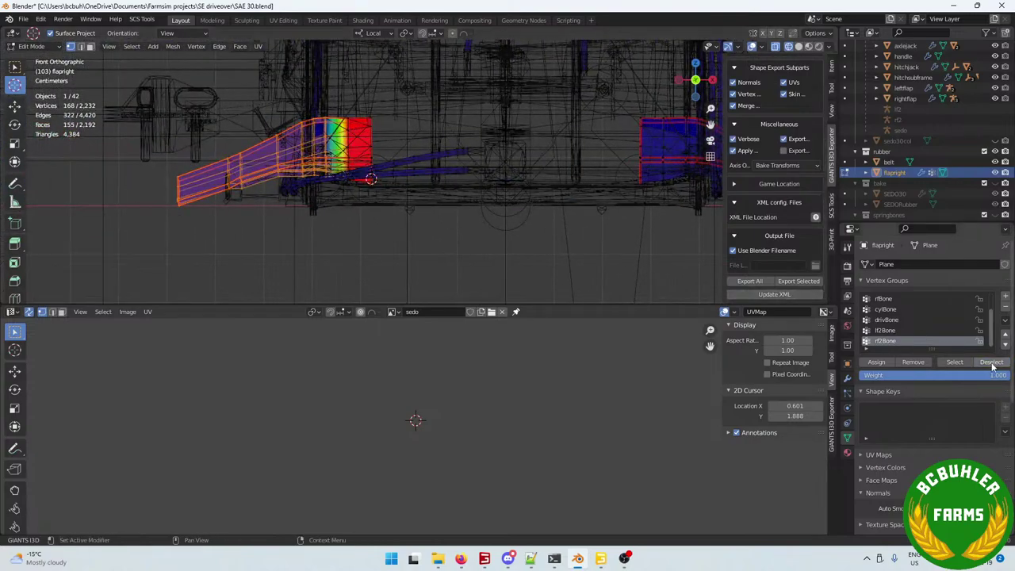
scroll(904, 340, up, 1)
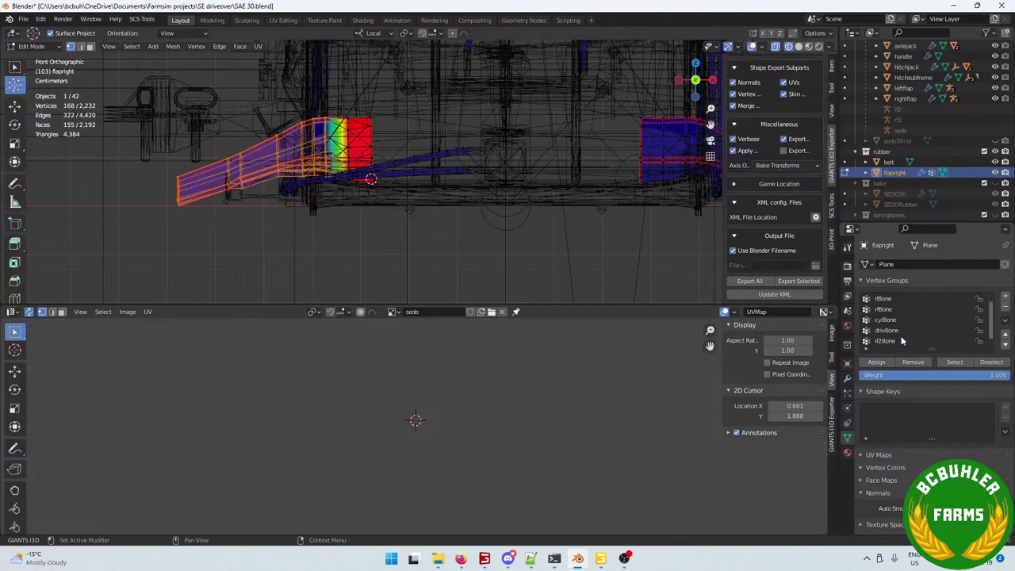
scroll(901, 340, up, 1)
click(886, 320)
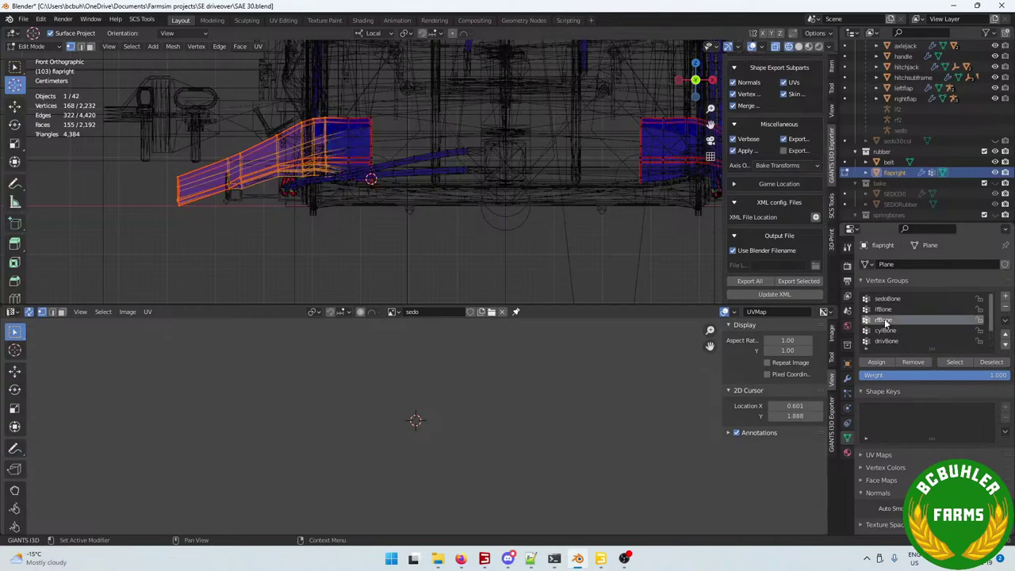
click(877, 362)
Move the left flap's strips and hose end from the rfBone vertex group to lfBone with weight 1.000
shift+middle_drag(534, 195, 268, 197)
key(alt+a)
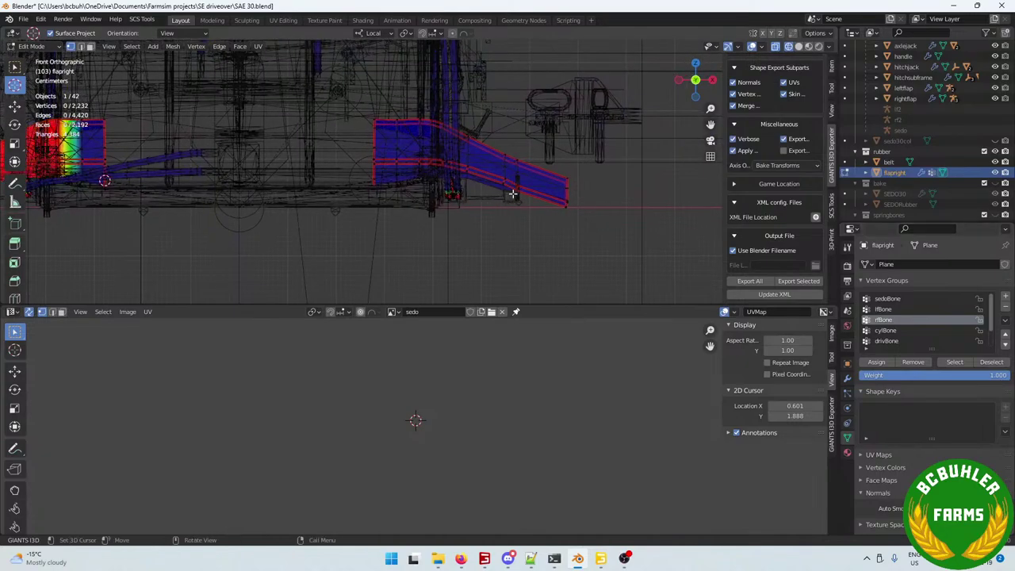
middle_drag(503, 185, 346, 249)
scroll(492, 187, down, 4)
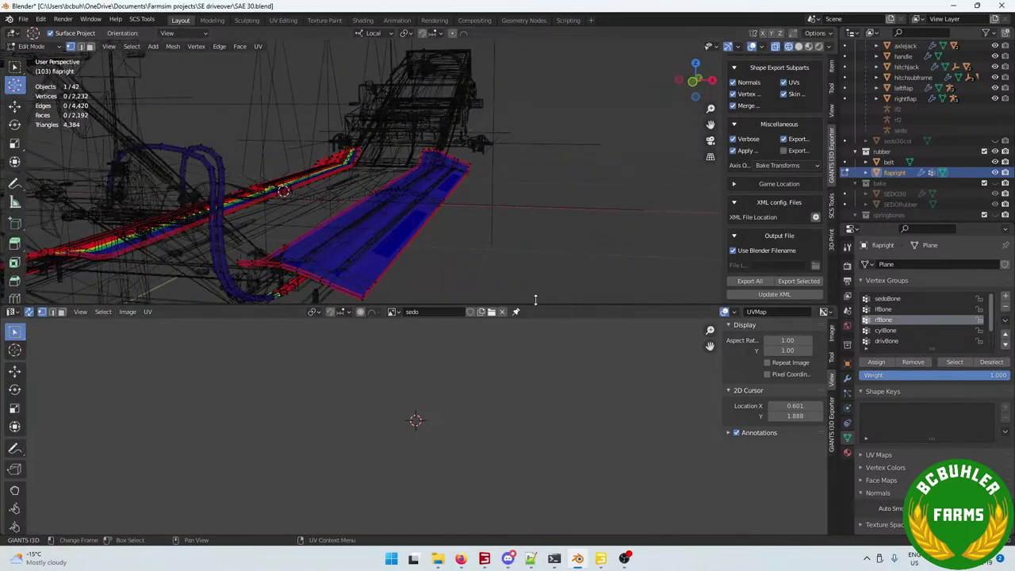
click(954, 363)
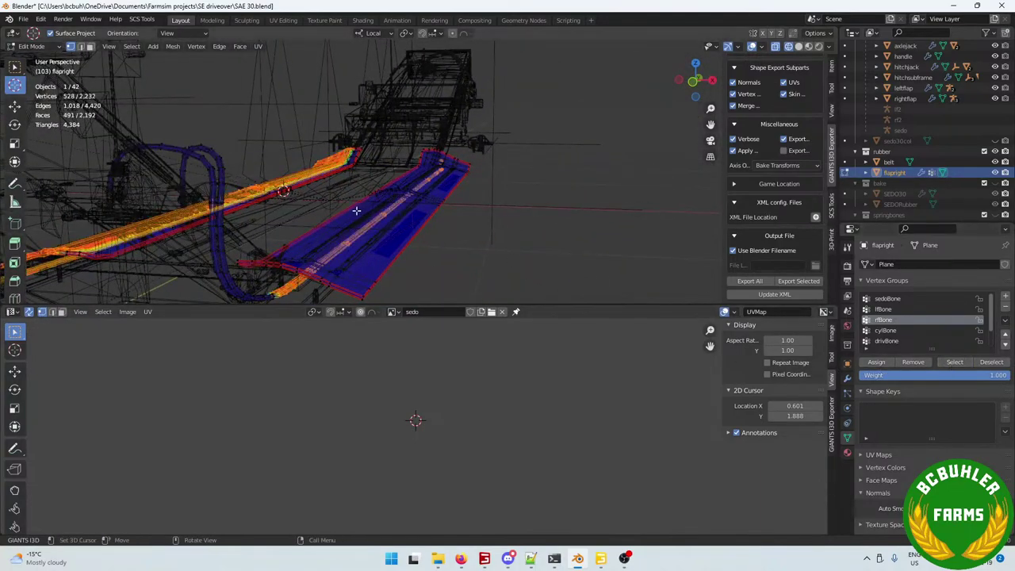
middle_drag(333, 199, 249, 215)
key(c)
middle_drag(279, 165, 328, 114)
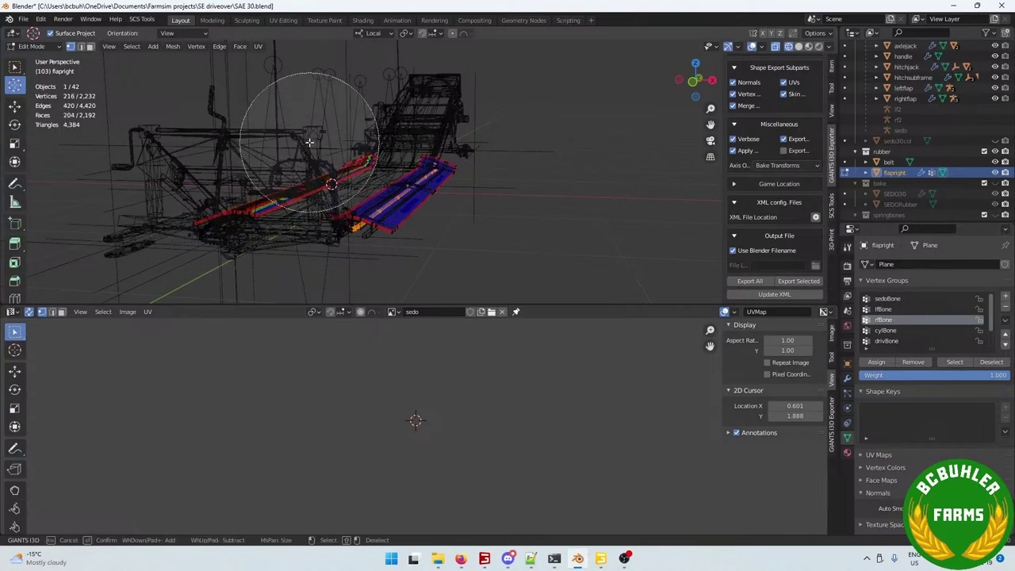
key(Escape)
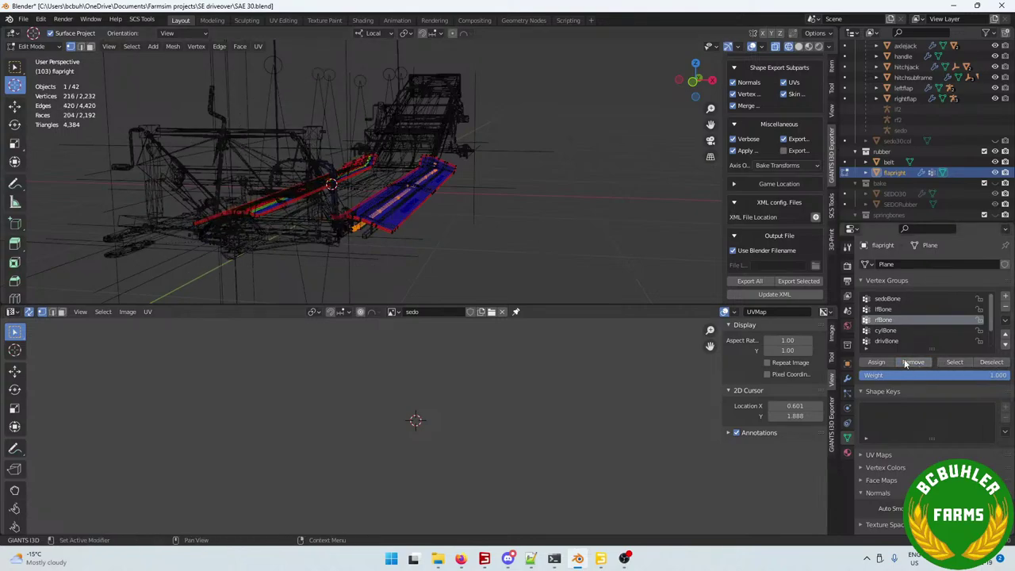
scroll(446, 240, up, 6)
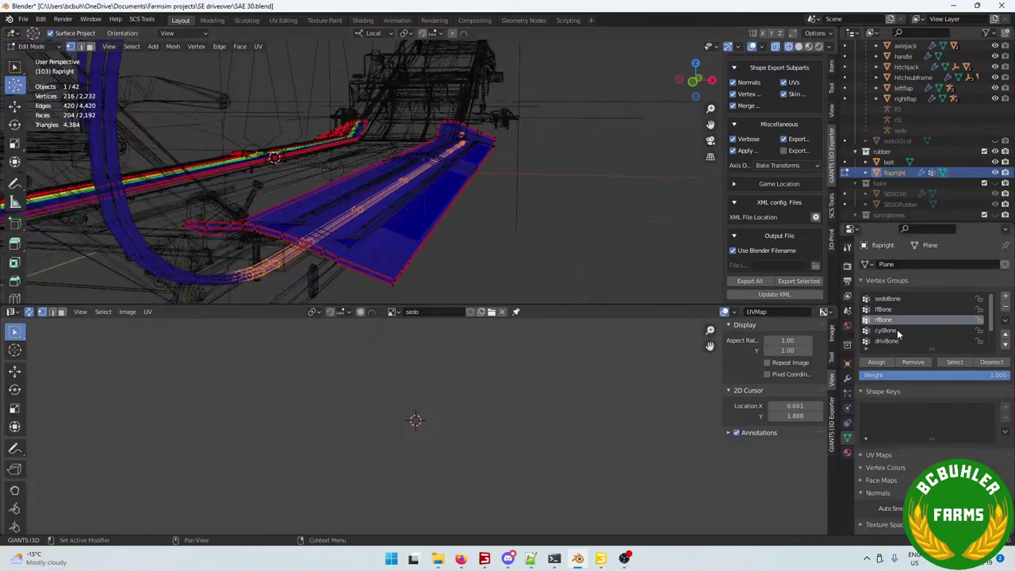
click(883, 309)
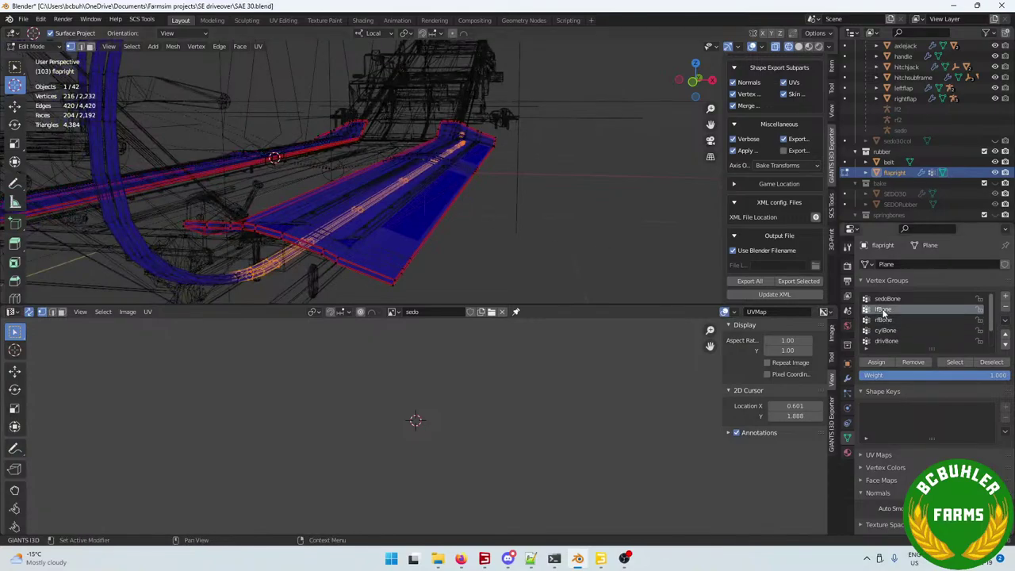
click(879, 364)
Assign the left flap's linked vertices, except those in lf2Bone, to the lfBone vertex group with weight 1.000, and save the file
key(l)
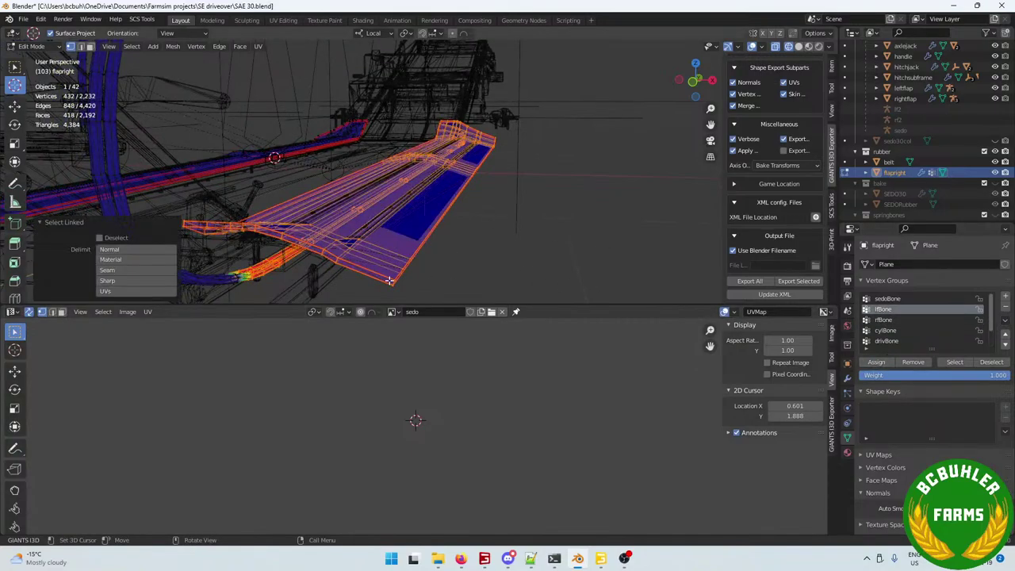
key(alt+a)
key(l)
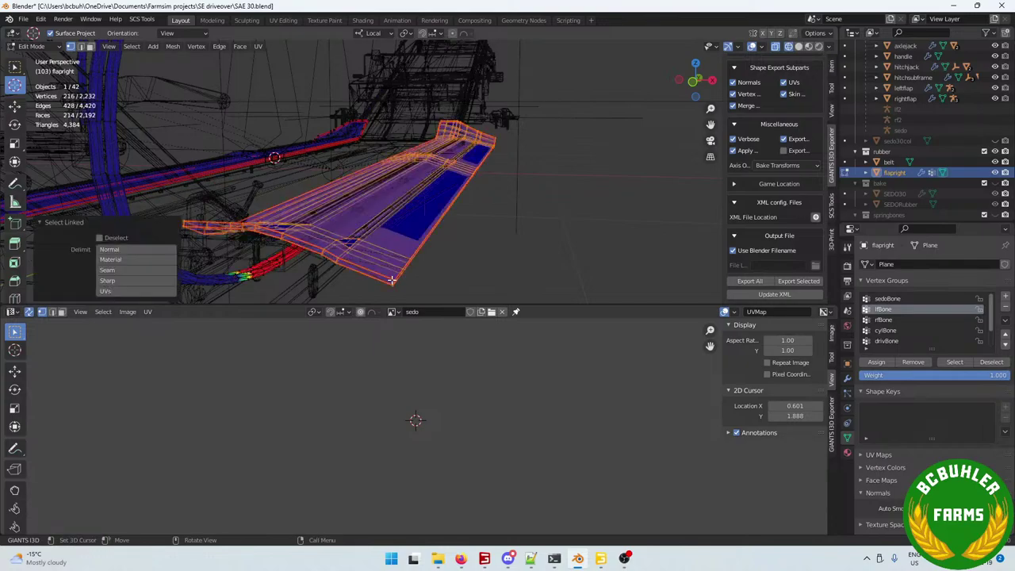
scroll(932, 333, down, 2)
click(886, 331)
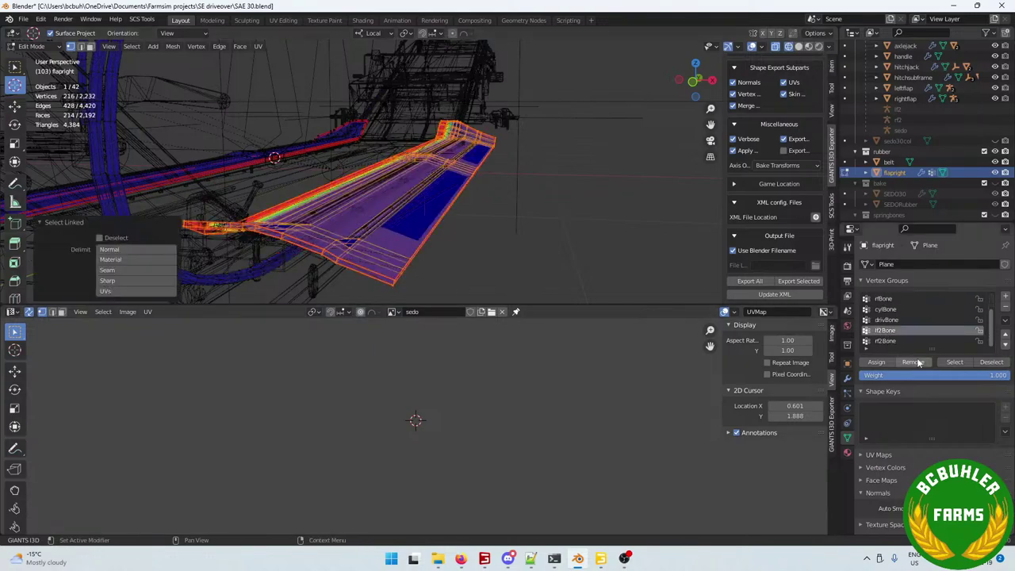
click(991, 363)
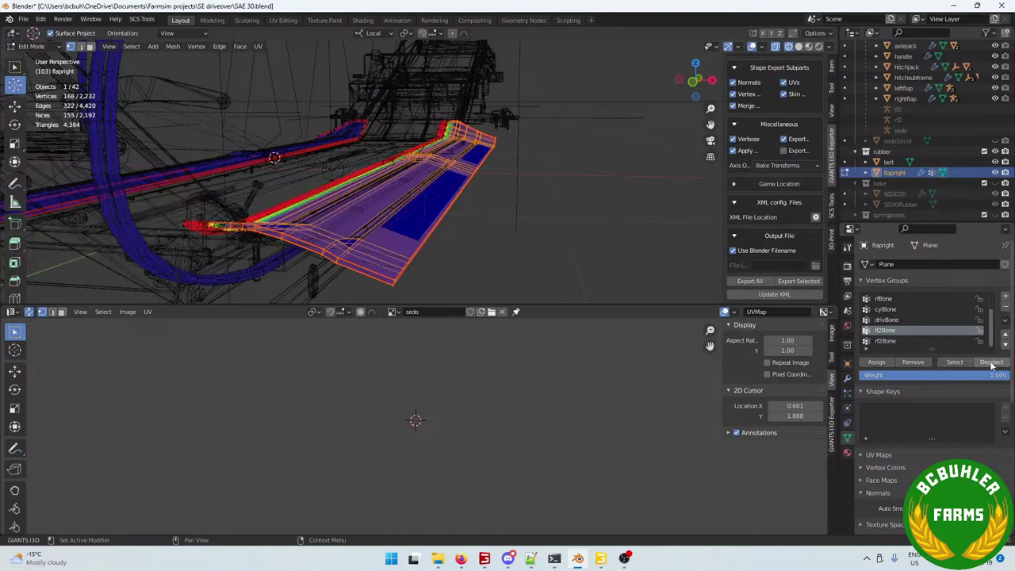
scroll(892, 317, up, 2)
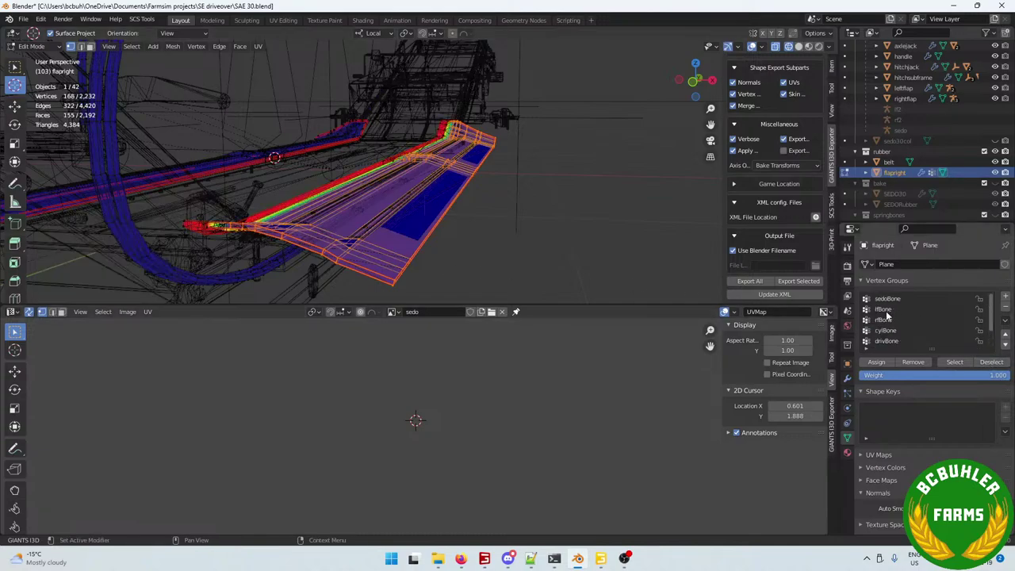
click(887, 310)
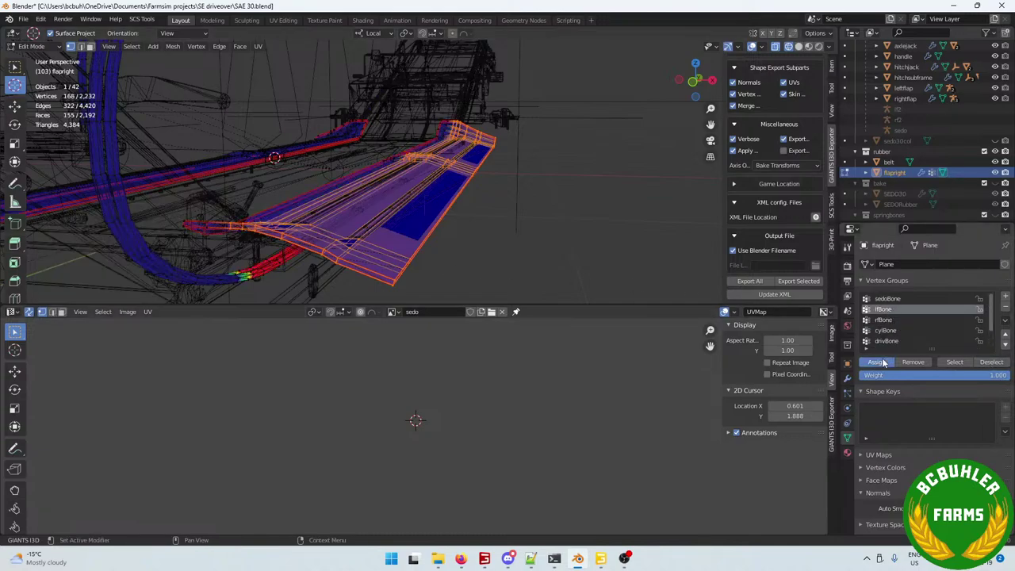
scroll(365, 223, down, 5)
scroll(431, 233, up, 6)
middle_drag(467, 184, 426, 230)
key(ctrl+s)
Select all linked vertices of both rubber flaps in Material Preview shading
key(z)
click(429, 293)
key(alt+a)
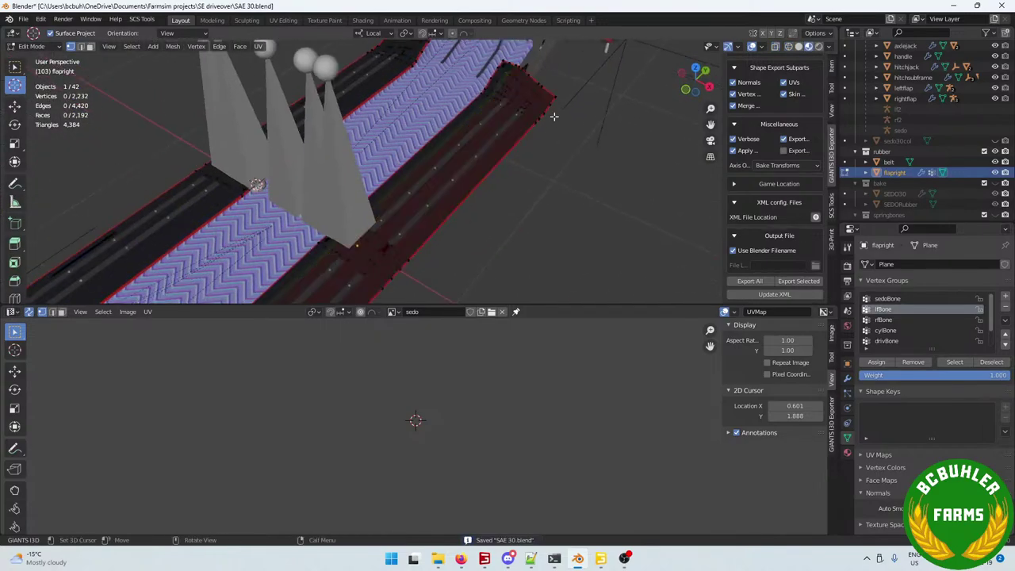
key(l)
key(l)
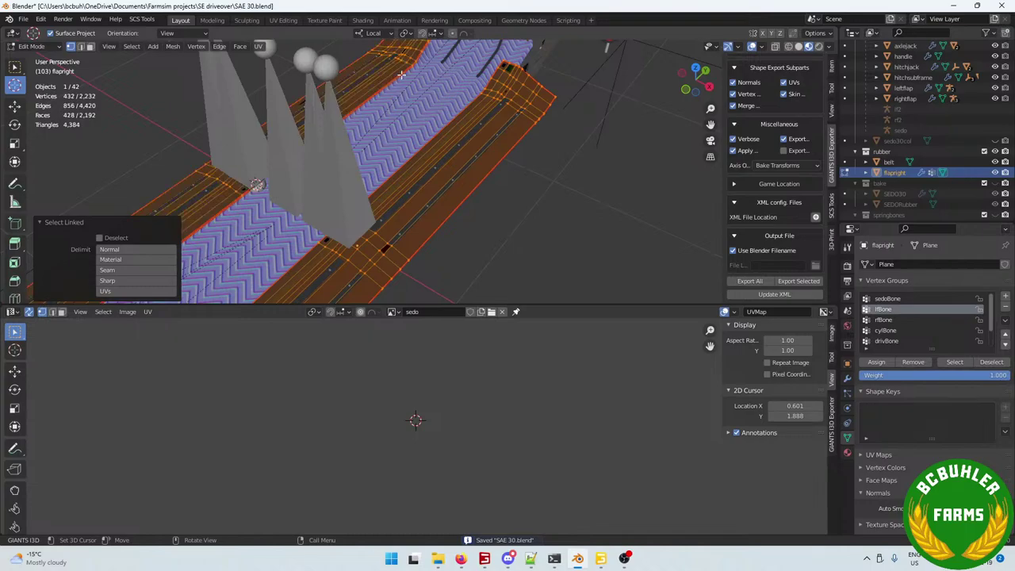
Switch to Wireframe shading and smooth the lfBone vertex weights of both selected rubber flaps
mouse_move(436, 97)
middle_down()
mouse_move(481, 219)
mouse_move(460, 104)
mouse_move(439, 114)
middle_up()
scroll(439, 113, up, 4)
key(z)
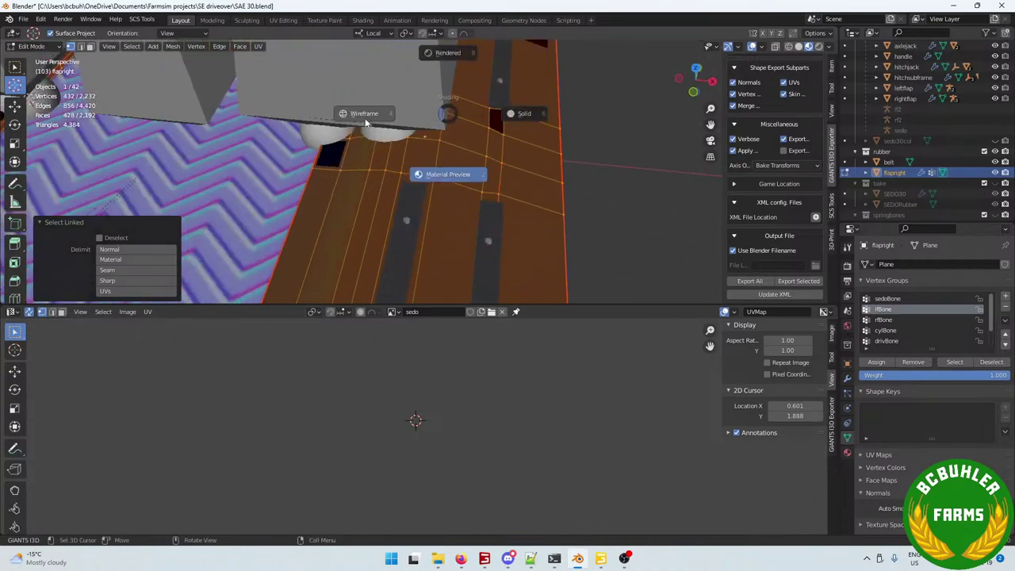
click(363, 116)
scroll(363, 127, down, 5)
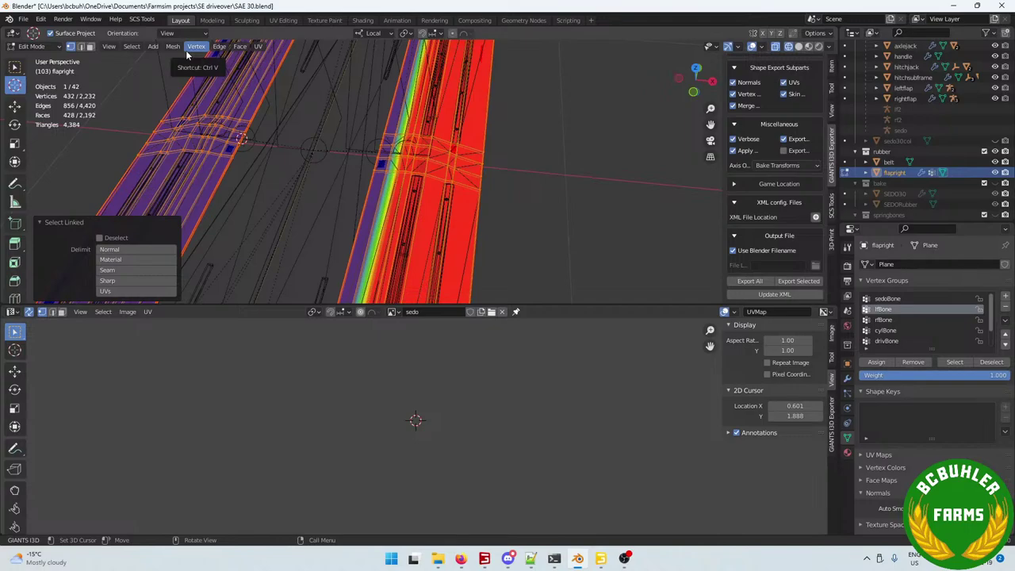
click(172, 46)
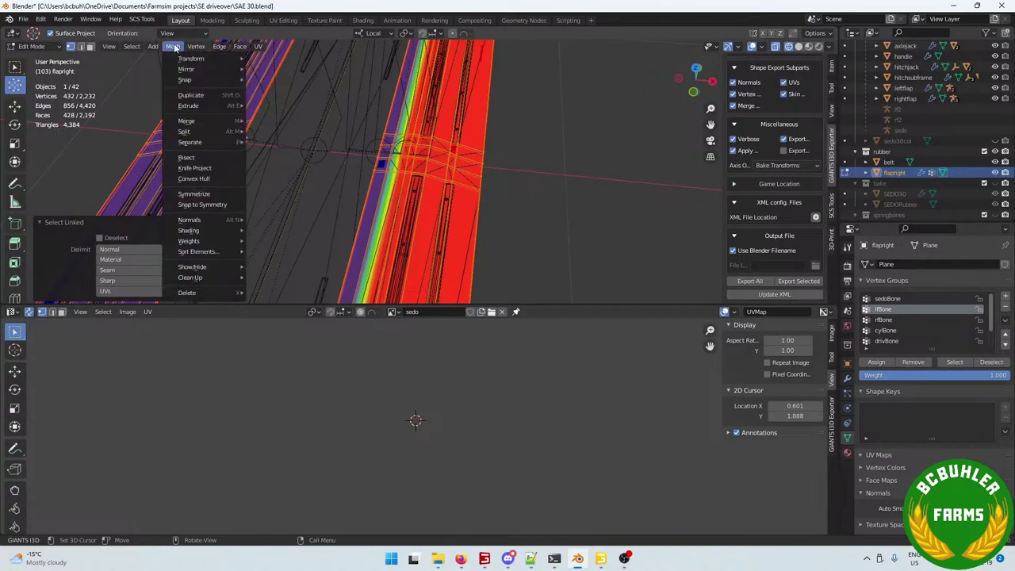
mouse_move(236, 228)
mouse_move(226, 247)
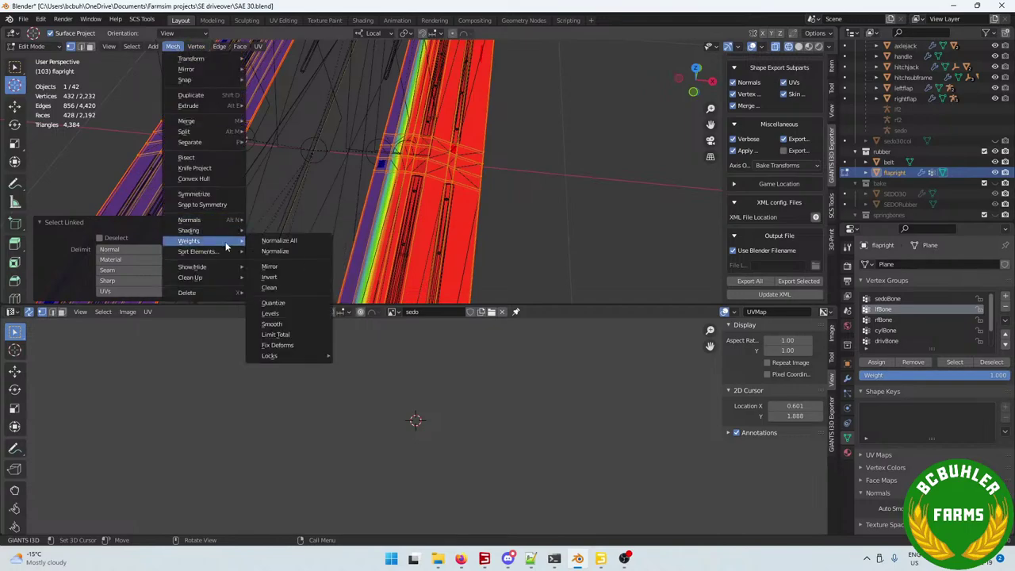
click(282, 323)
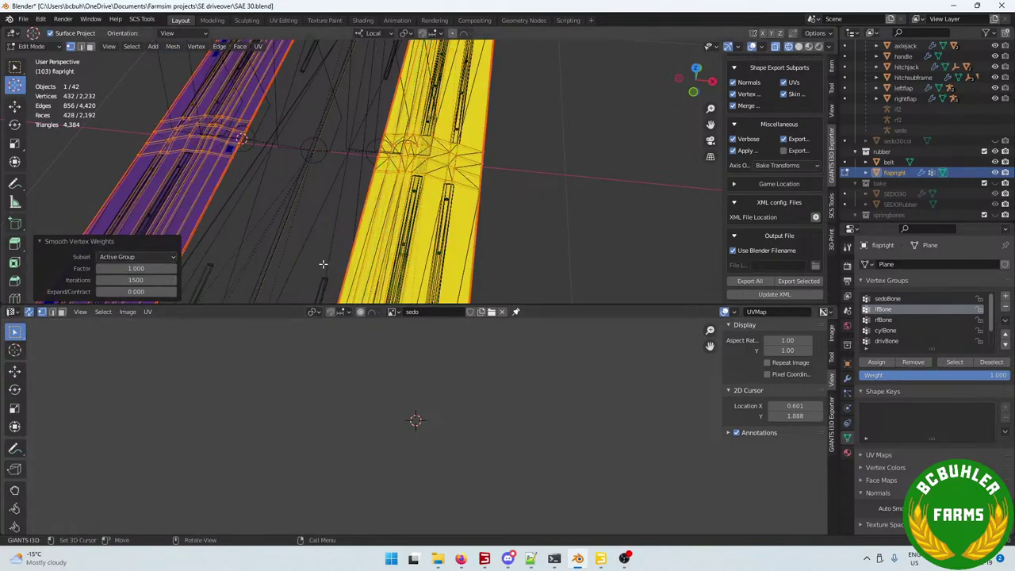
Set the lfBone weight smoothing to 10 iterations with a factor of 0.100
click(137, 280)
text(1500)
key(Return)
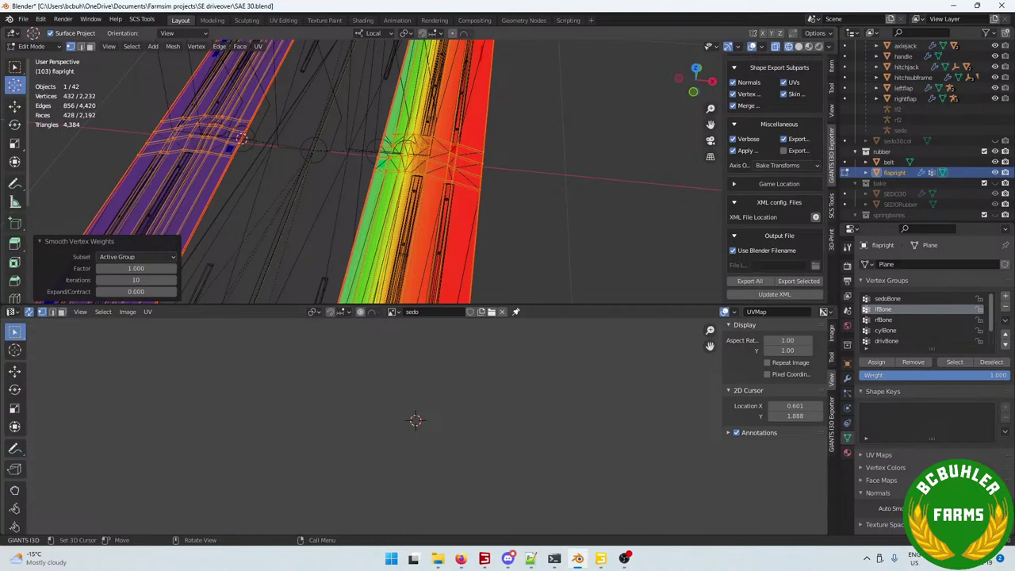
click(100, 269)
drag(141, 269, 43, 269)
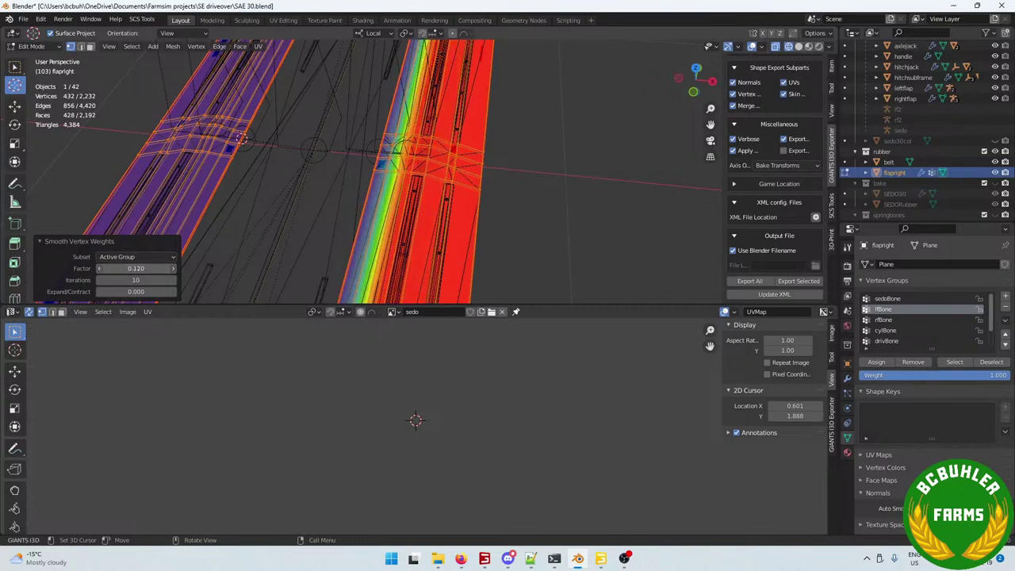
middle_drag(422, 188, 418, 160)
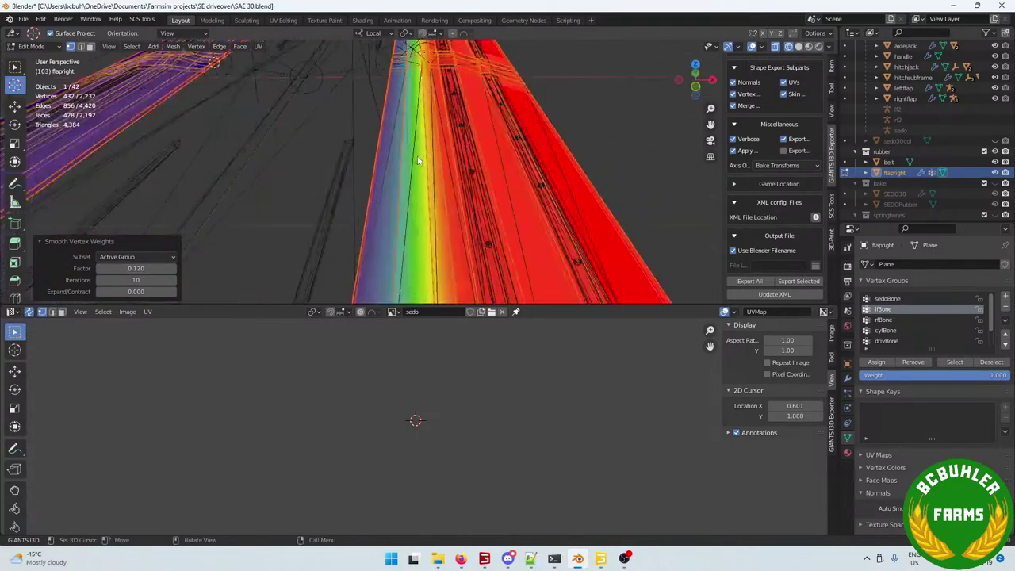
mouse_move(428, 224)
middle_down()
mouse_move(415, 205)
mouse_move(418, 220)
middle_up()
scroll(424, 209, down, 3)
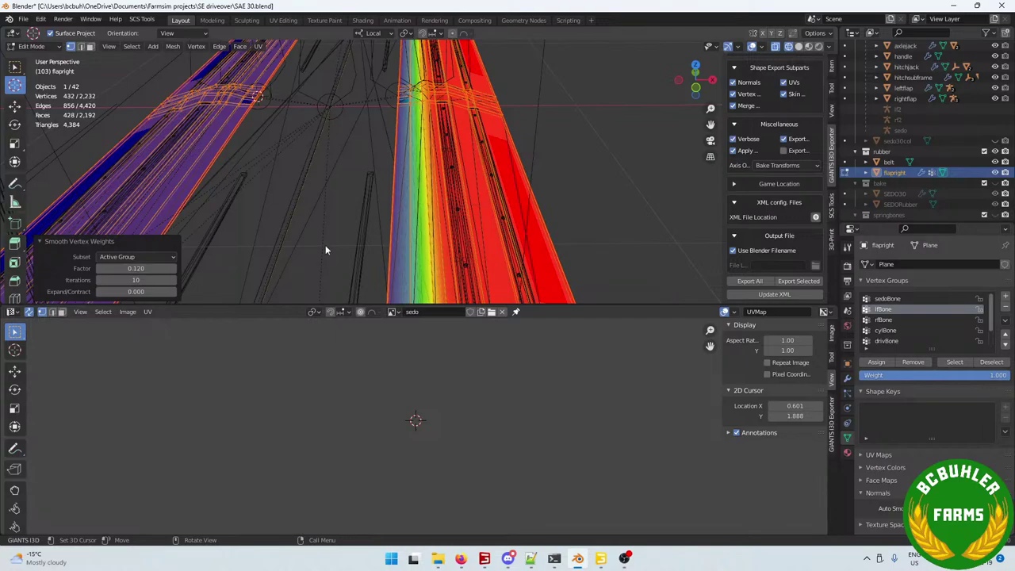
click(99, 268)
click(99, 268)
Smooth the flaps' rfBone vertex weights with a factor of 0.100 and 10 iterations
click(886, 321)
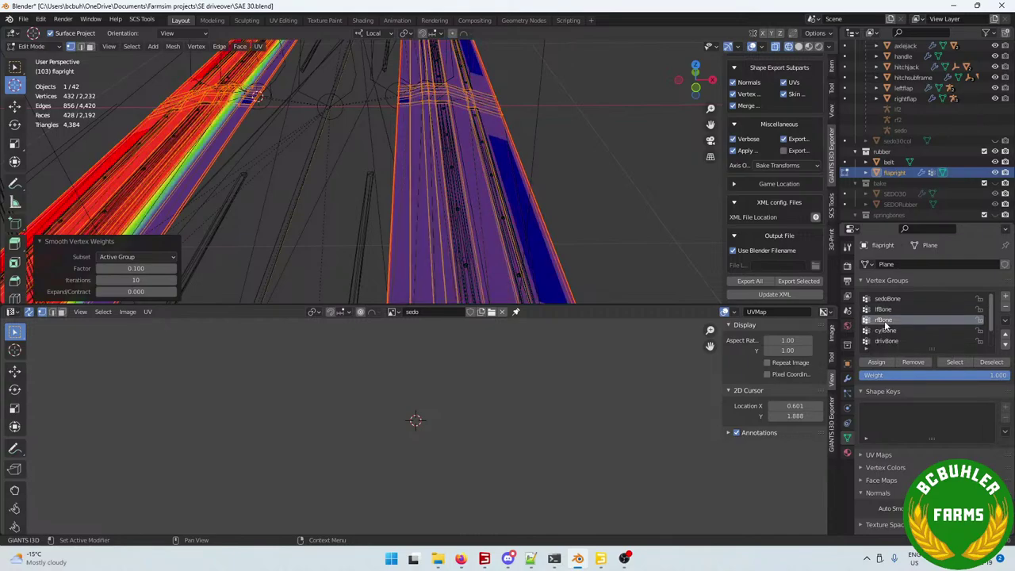
click(172, 47)
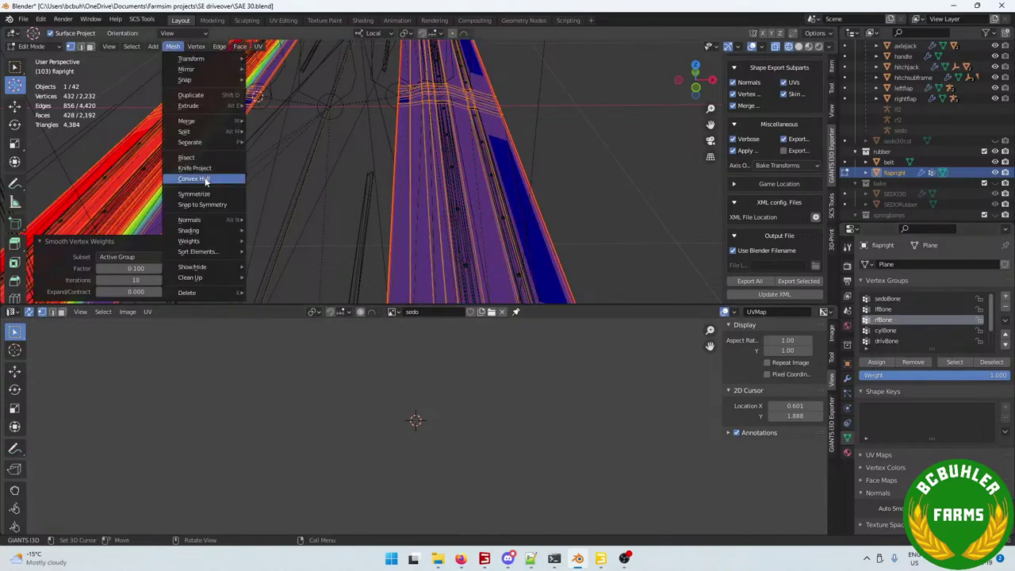
mouse_move(194, 241)
click(273, 326)
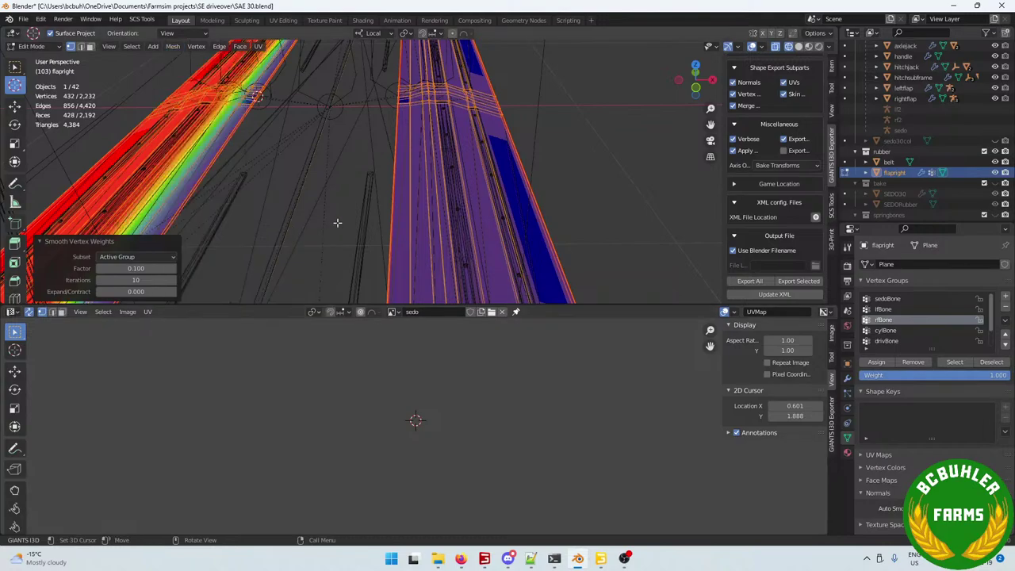
Smooth the flaps' lf2Bone vertex weights with a factor of 0.100 and 10 iterations
scroll(910, 321, down, 2)
click(903, 330)
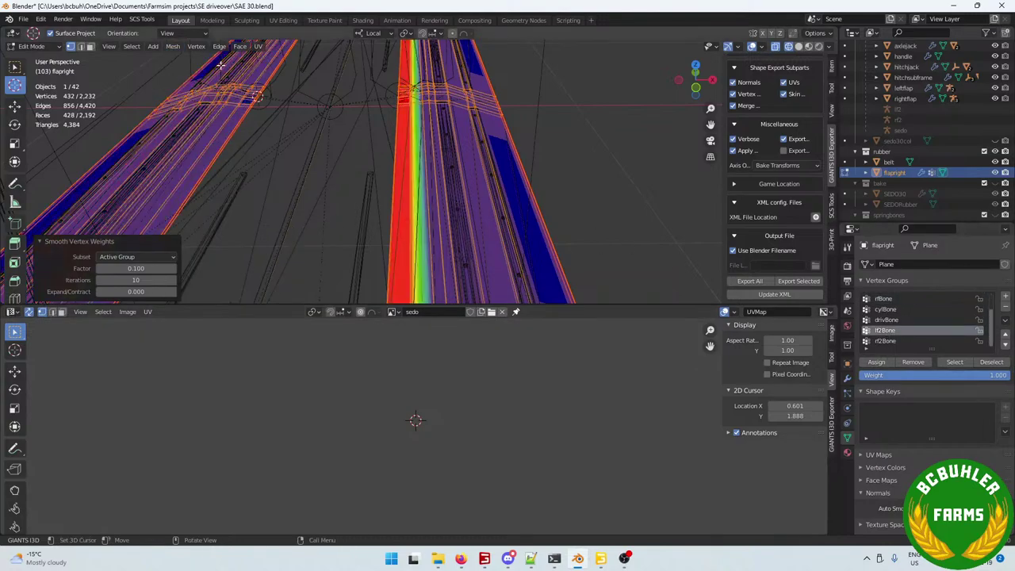
click(175, 48)
mouse_move(216, 240)
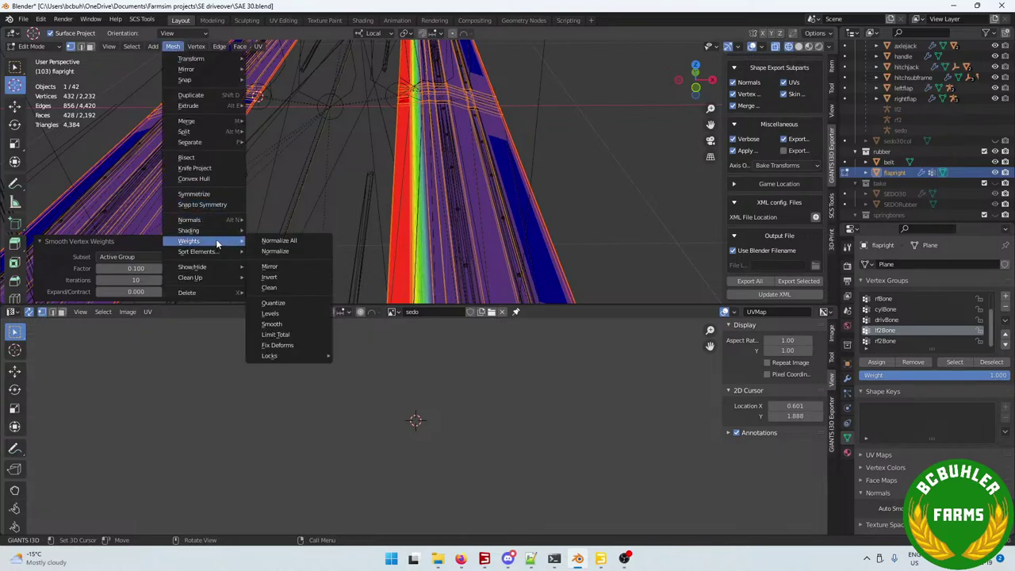
click(274, 325)
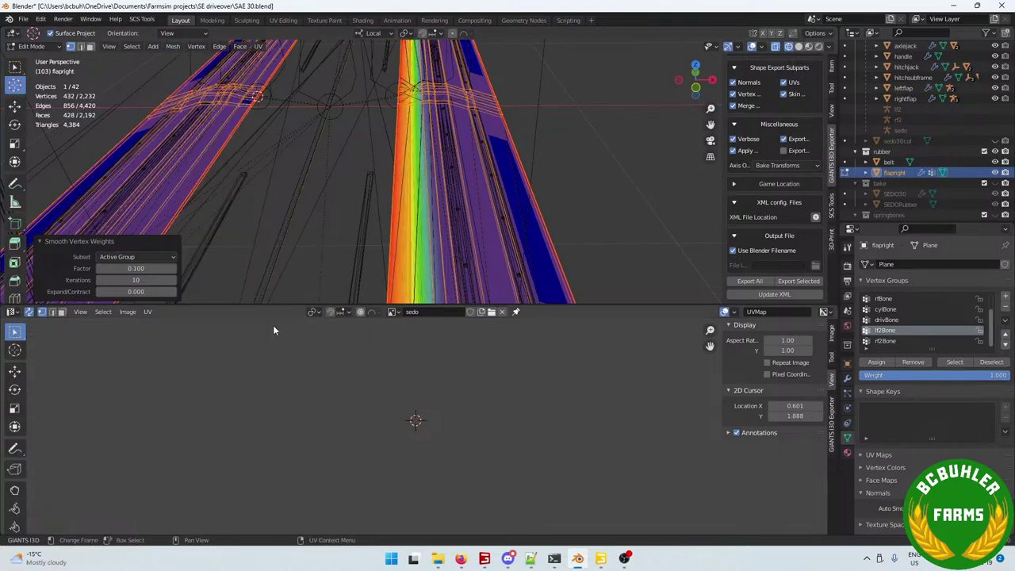
Smooth the flaps' rf2Bone vertex weights with a factor of 0.100 and 10 iterations, and save the file
click(887, 341)
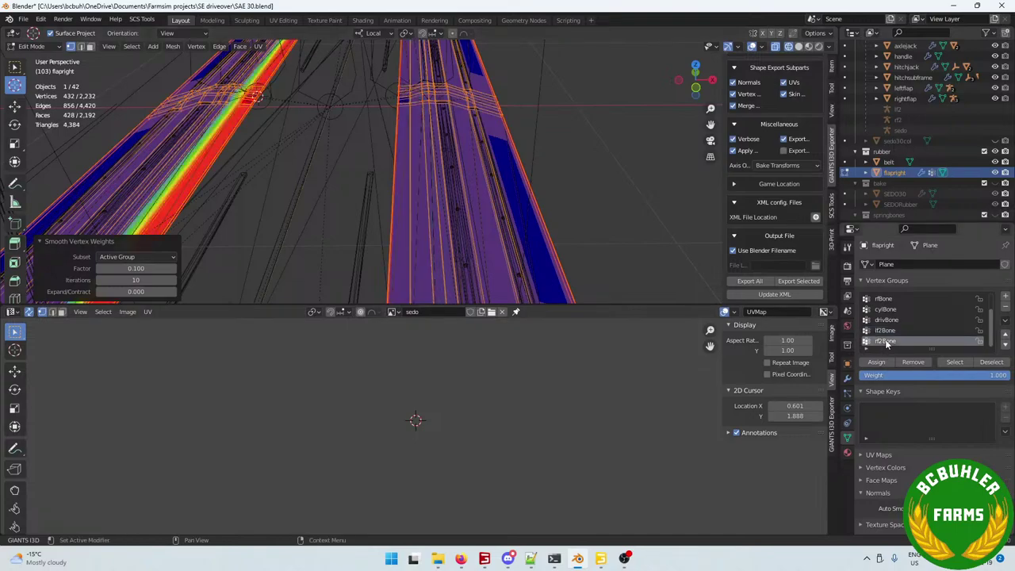
click(173, 46)
mouse_move(222, 252)
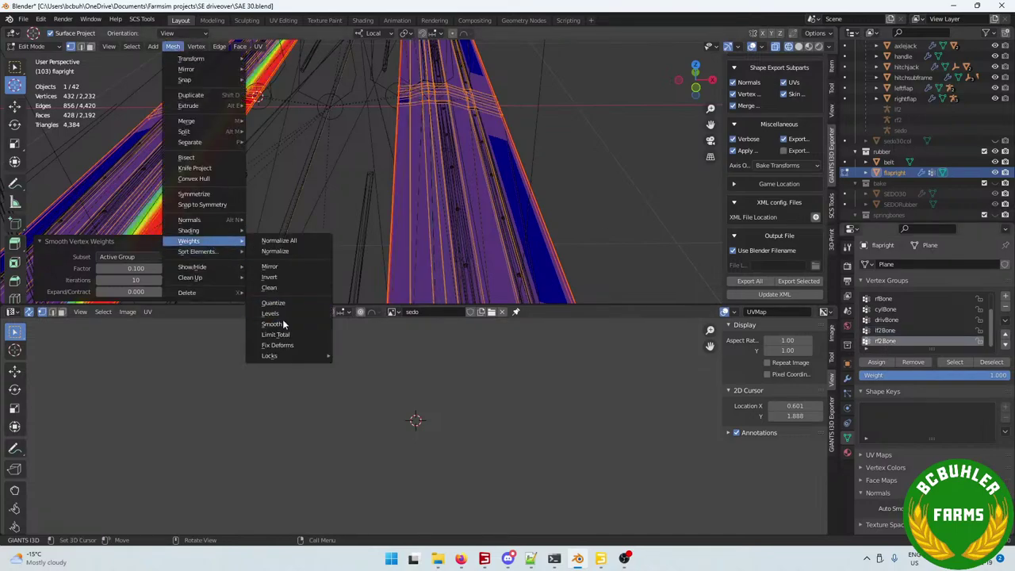
click(282, 321)
middle_drag(297, 254, 352, 182)
key(ctrl+s)
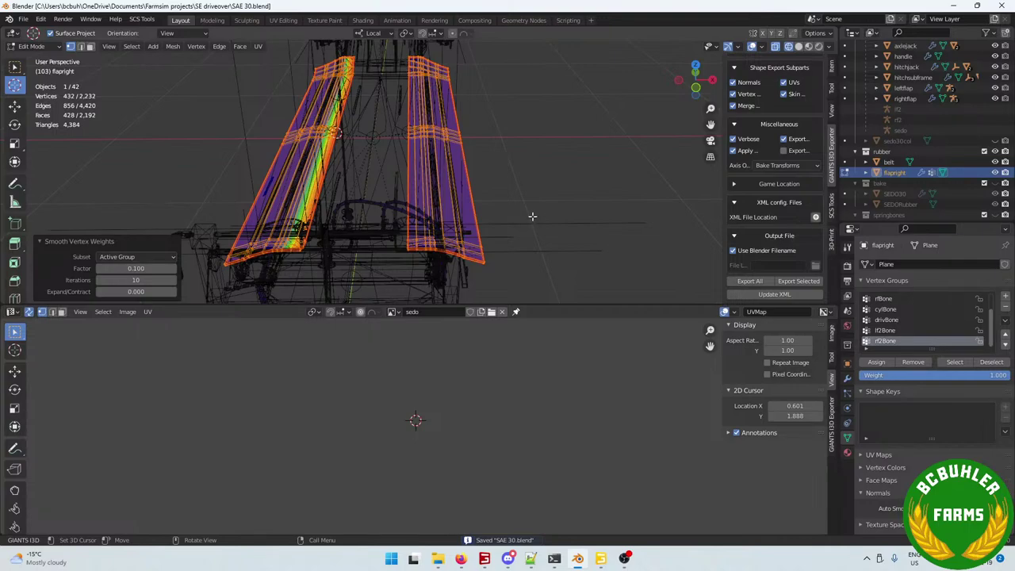
Invert the selection so that the hoses are selected instead of the rubber flaps
middle_drag(532, 218, 450, 204)
key(ctrl+l)
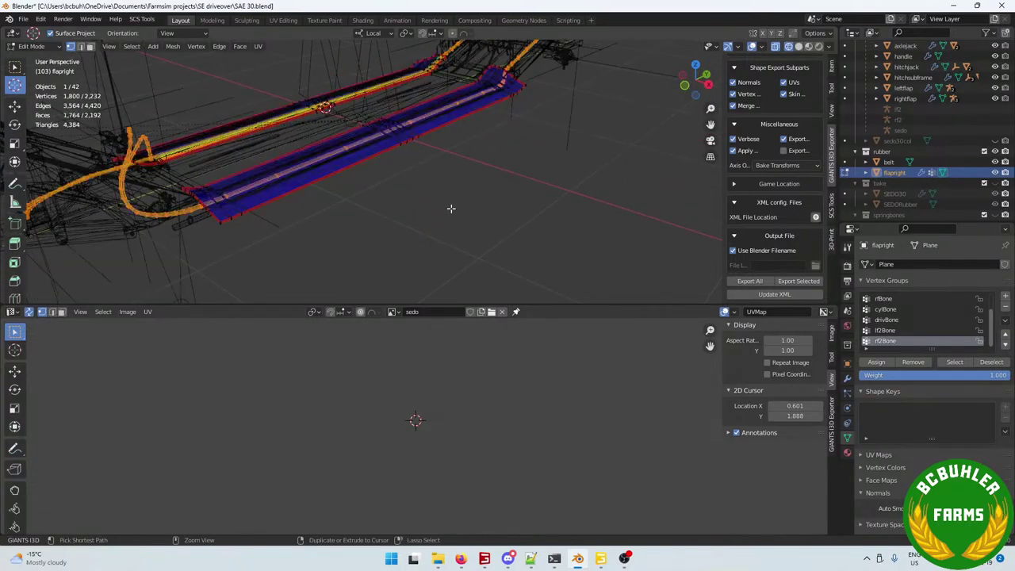
middle_drag(389, 130, 447, 209)
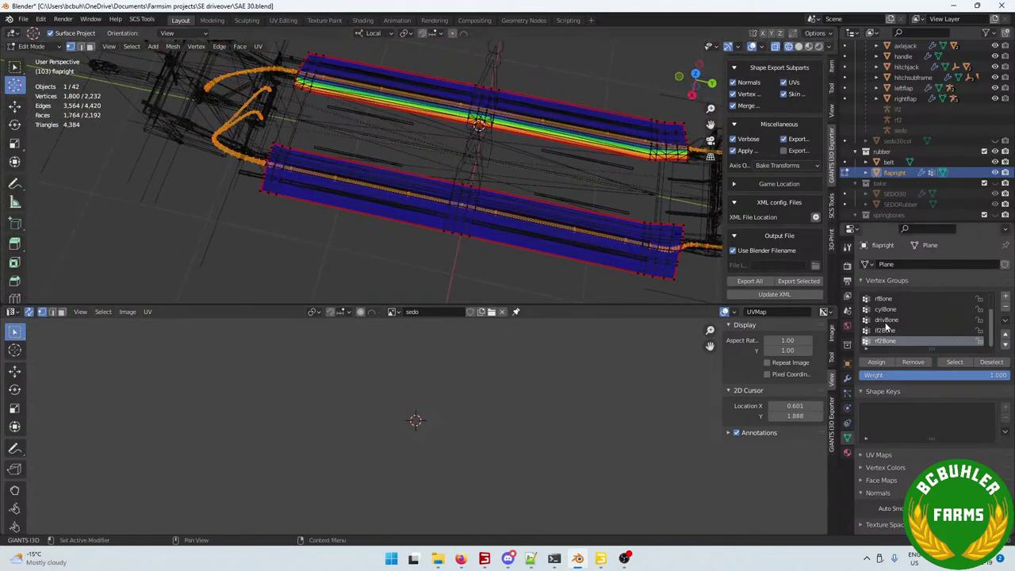
Smooth the sedoBone vertex weights of the selected hoses with a factor of 0.100
scroll(887, 329, up, 2)
click(886, 299)
middle_drag(363, 209, 407, 202)
scroll(408, 202, up, 3)
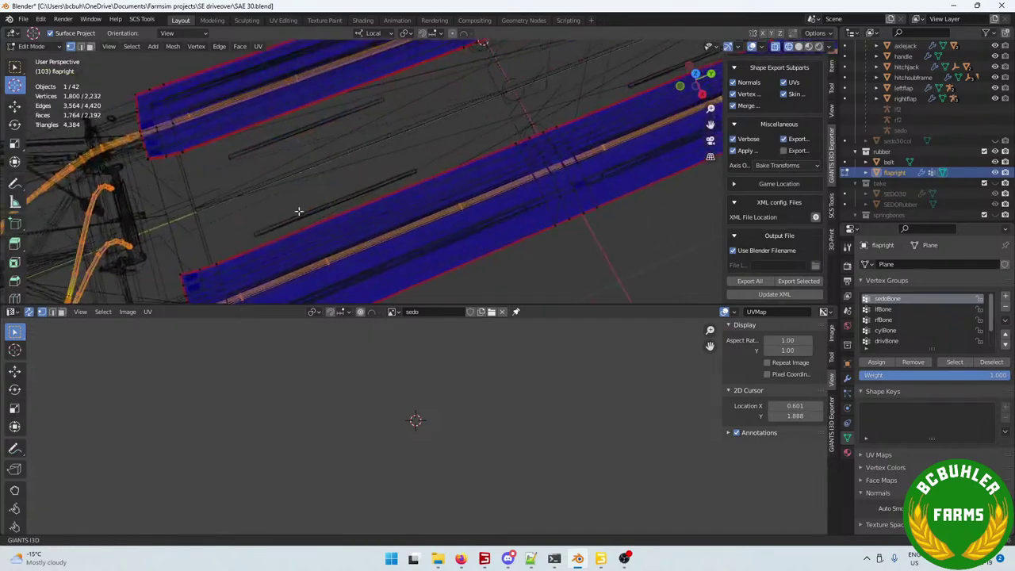
shift+middle_drag(299, 211, 456, 140)
scroll(455, 140, up, 4)
middle_drag(318, 175, 294, 150)
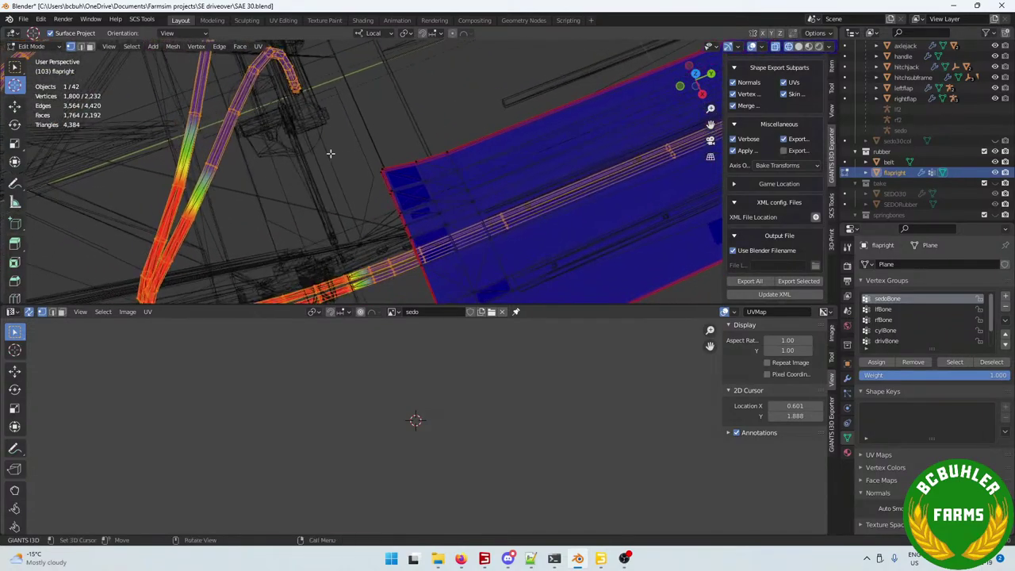
click(173, 46)
mouse_move(206, 248)
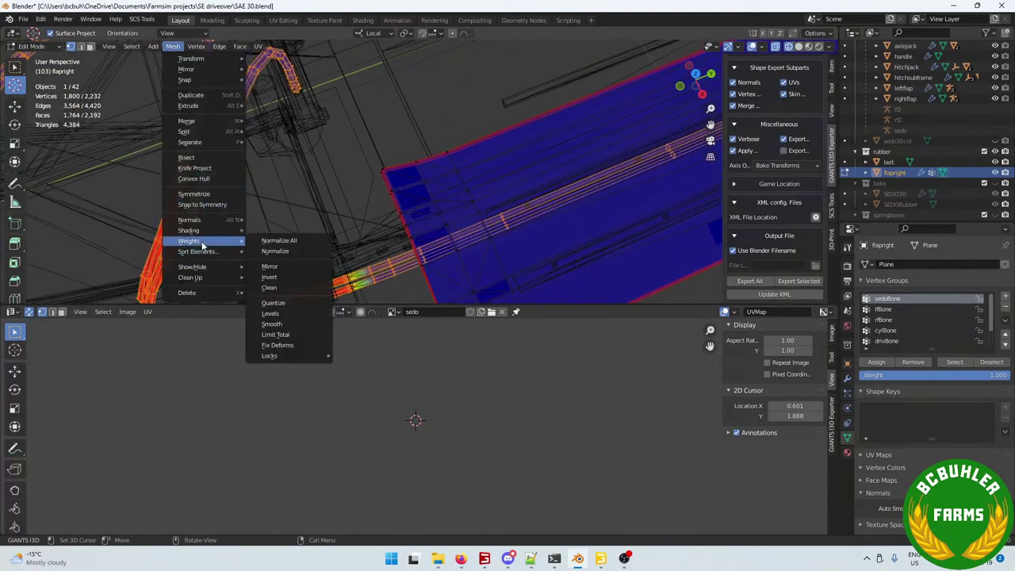
click(266, 320)
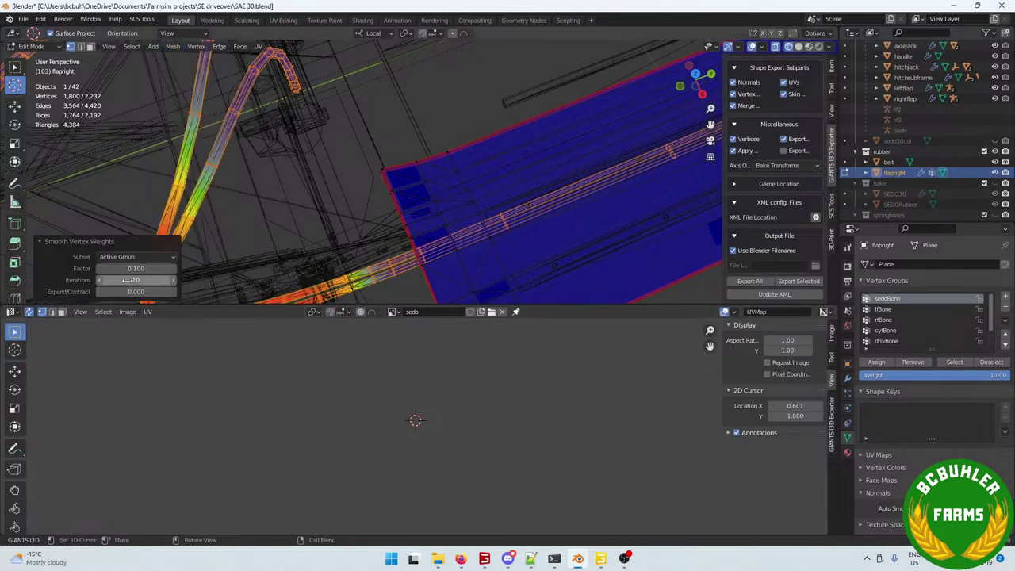
Raise the sedoBone weight smoothing to 120 iterations, checking the hose blend in Solid shading
mouse_move(133, 280)
mouse_down()
mouse_move(164, 280)
mouse_move(147, 280)
mouse_up()
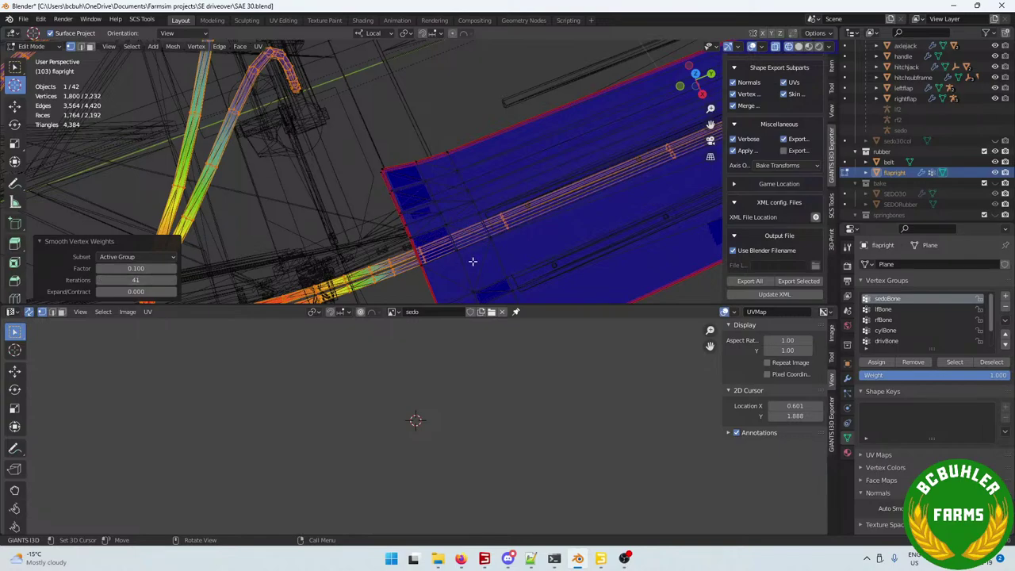
mouse_move(471, 260)
middle_down()
mouse_move(453, 243)
mouse_move(453, 223)
mouse_move(422, 202)
mouse_move(435, 218)
mouse_move(467, 221)
middle_up()
scroll(420, 207, up, 6)
key(z)
click(478, 204)
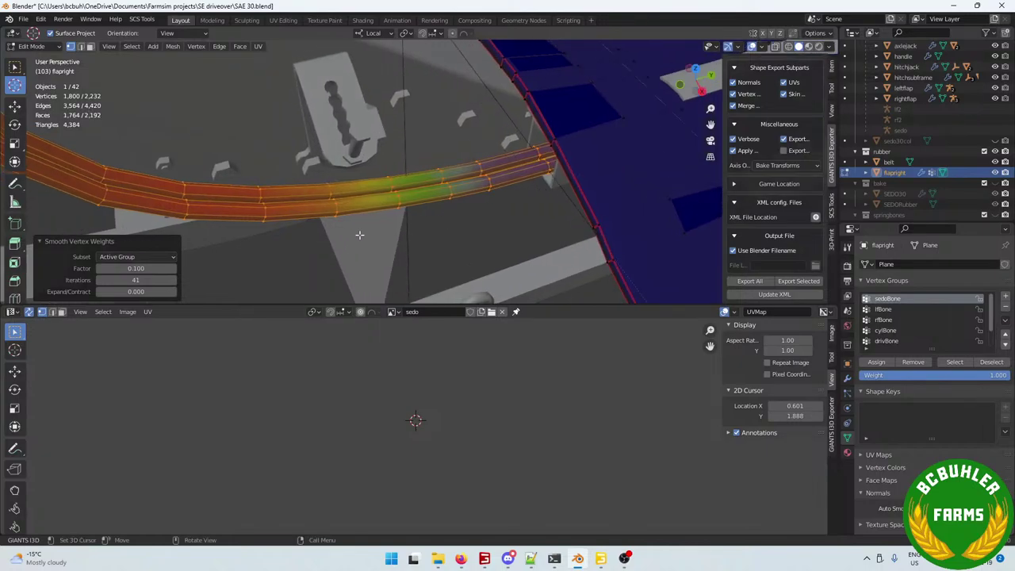
drag(161, 280, 166, 280)
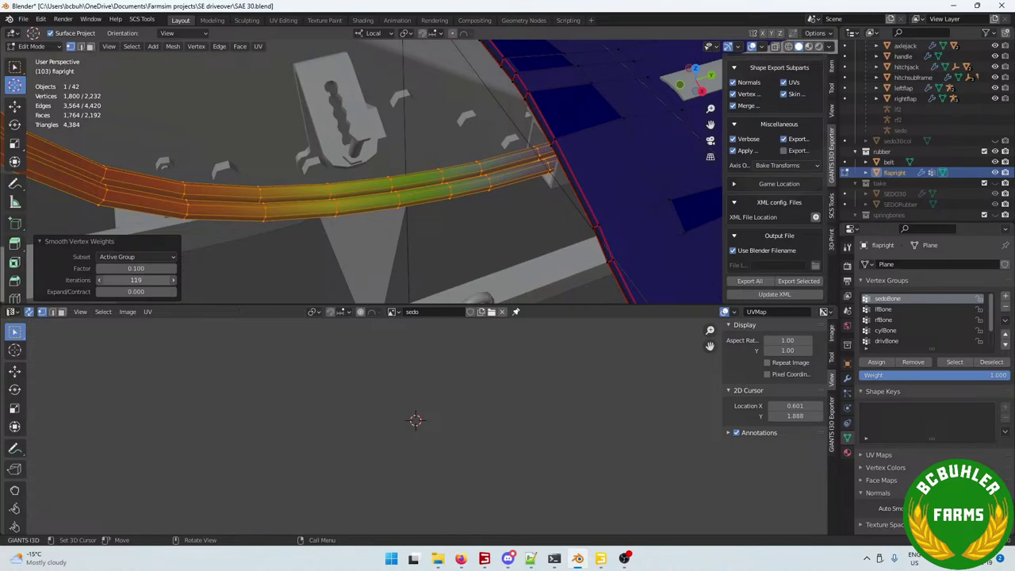
Smooth the hoses' lfBone vertex weights with a factor of 0.100 and 120 iterations
middle_drag(410, 199, 431, 177)
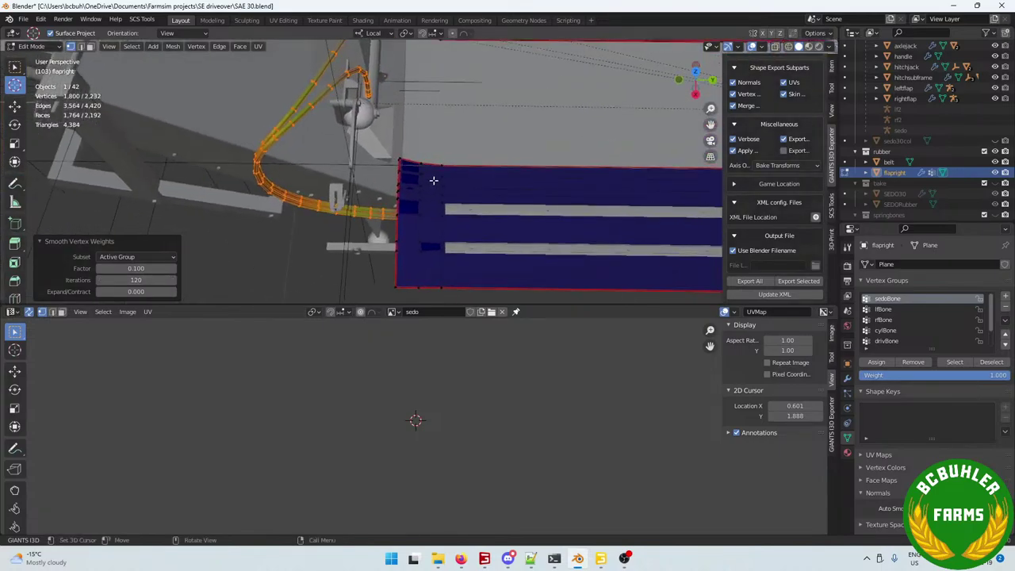
click(886, 310)
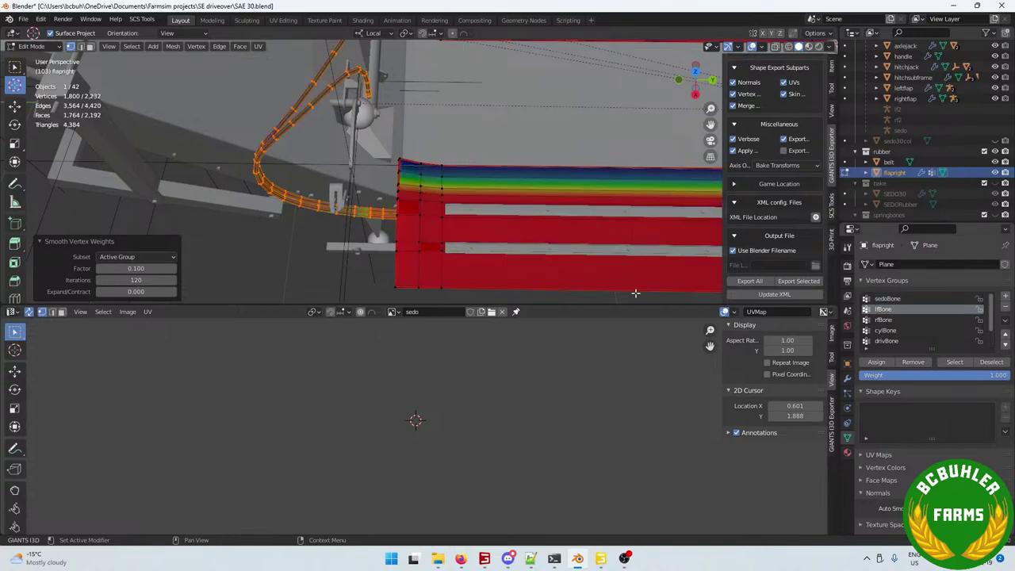
click(172, 46)
mouse_move(214, 242)
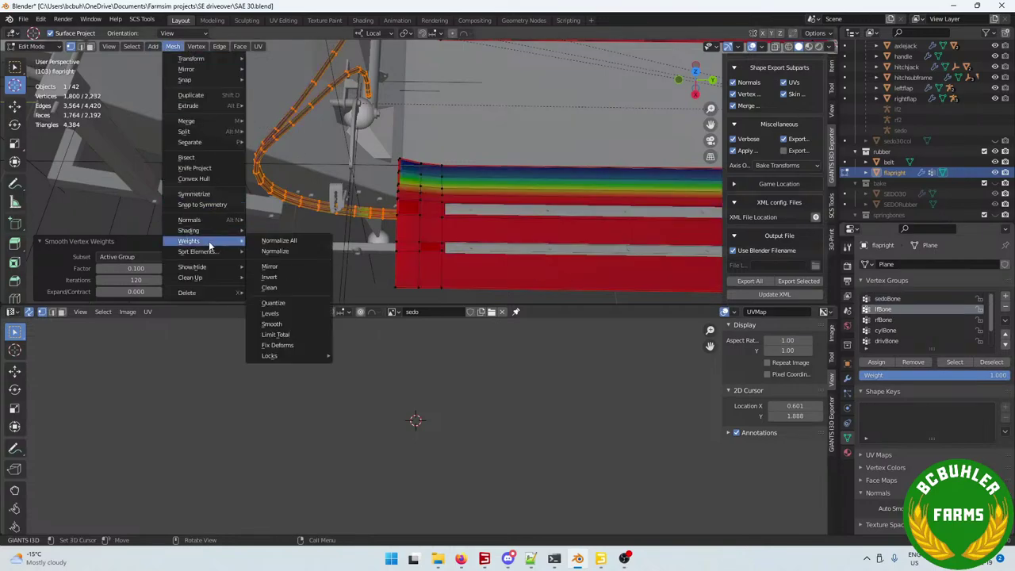
click(278, 326)
Smooth the hoses' rfBone vertex weights with a factor of 0.100 and 120 iterations
scroll(370, 233, down, 3)
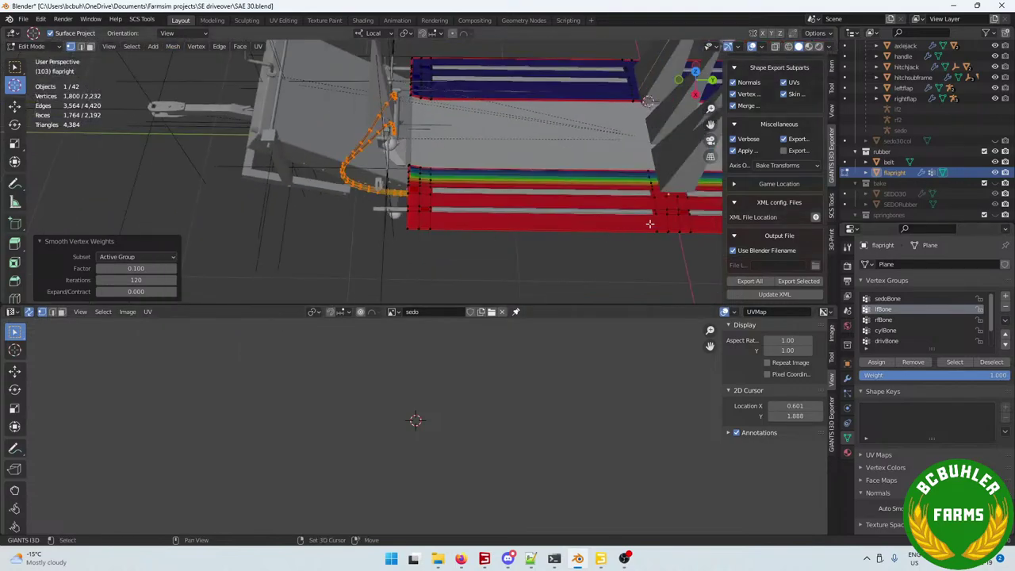
shift+middle_drag(651, 222, 107, 200)
scroll(445, 189, up, 6)
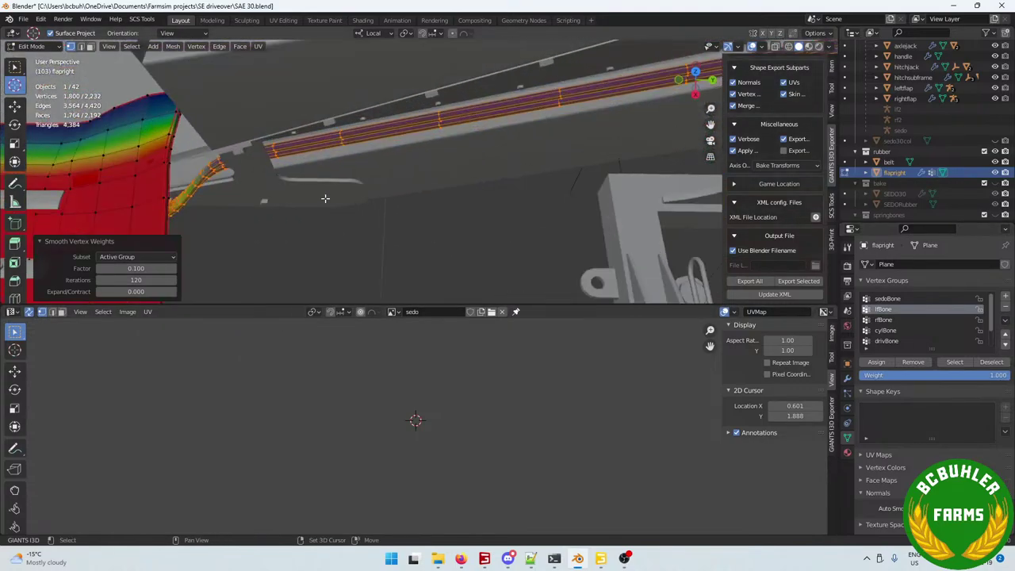
shift+middle_drag(325, 199, 417, 206)
scroll(417, 206, up, 2)
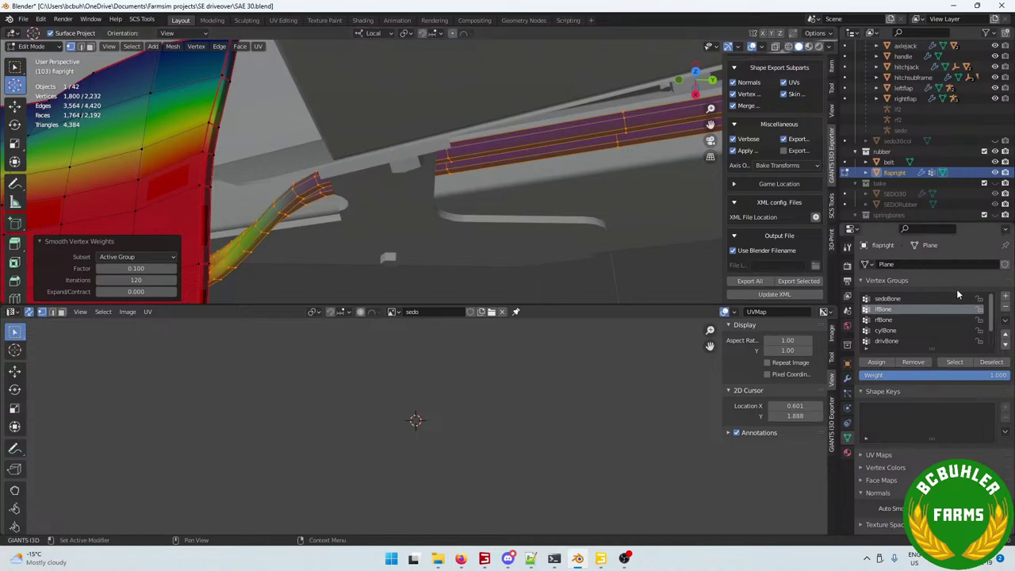
click(884, 318)
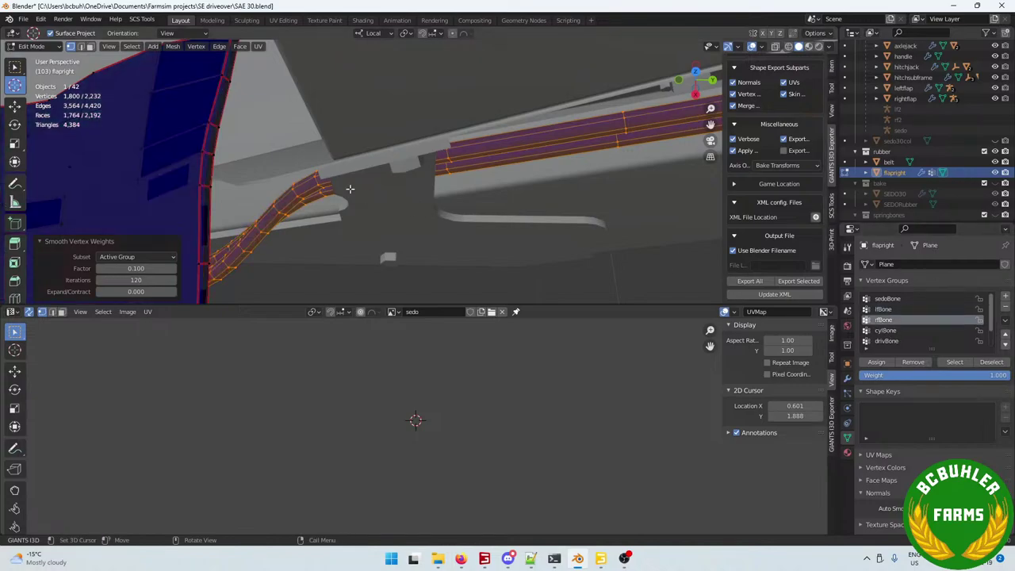
click(172, 46)
mouse_move(190, 240)
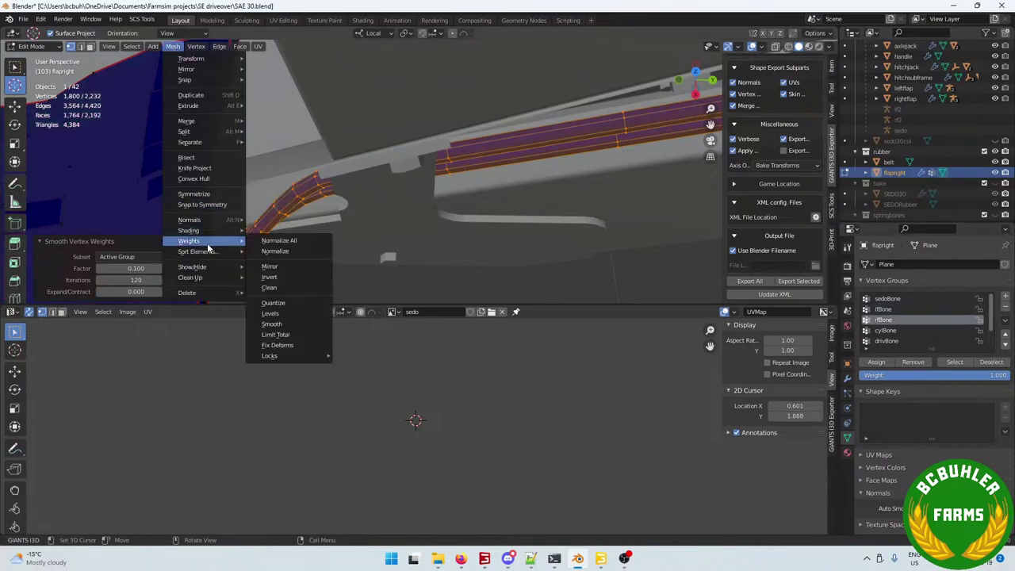
click(282, 326)
Smooth the hoses' cylBone vertex weights with a factor of 0.100 and 120 iterations
click(886, 332)
scroll(489, 160, down, 8)
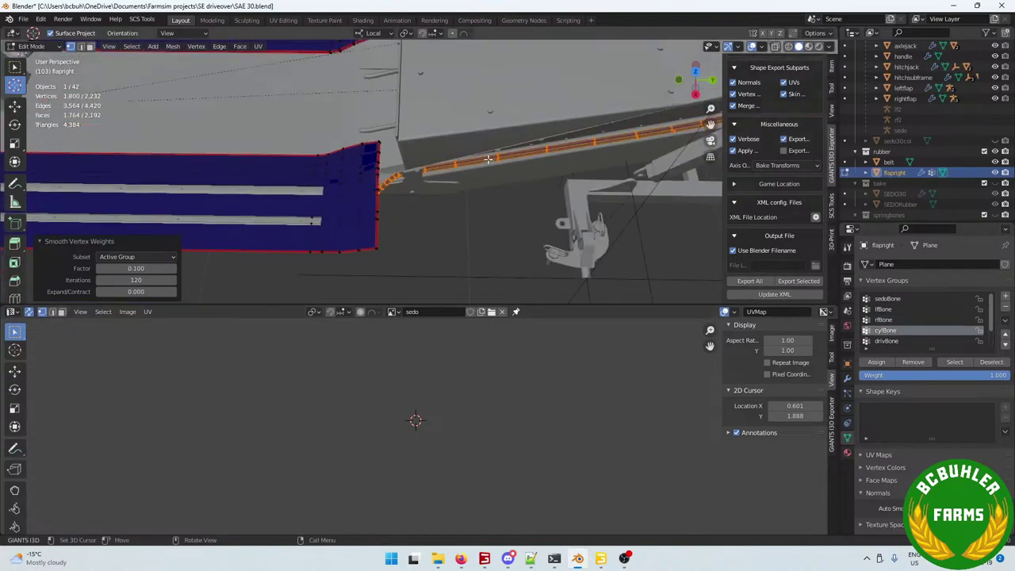
shift+middle_drag(259, 165, 496, 202)
scroll(637, 186, up, 4)
scroll(497, 202, up, 4)
click(172, 46)
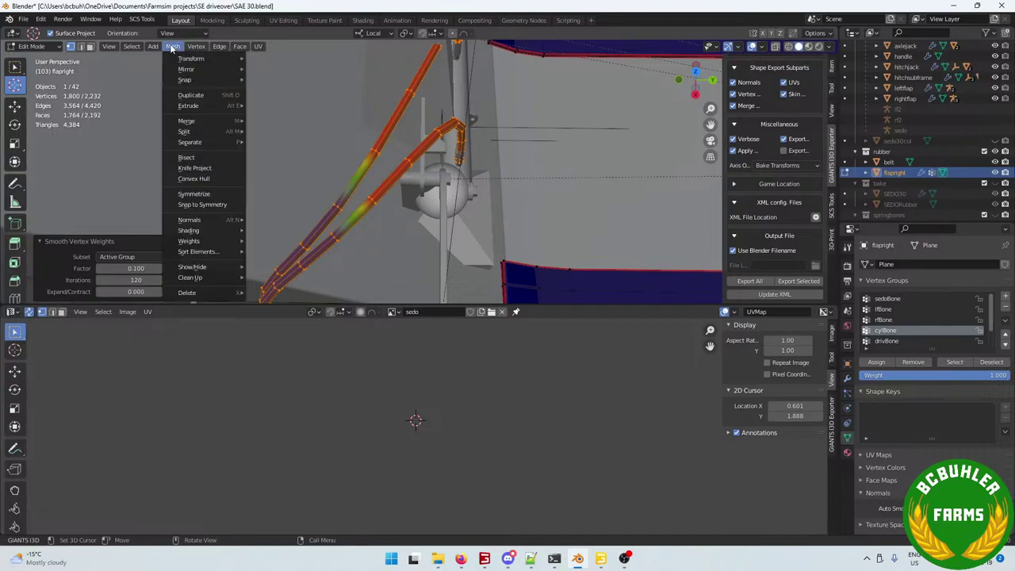
mouse_move(212, 240)
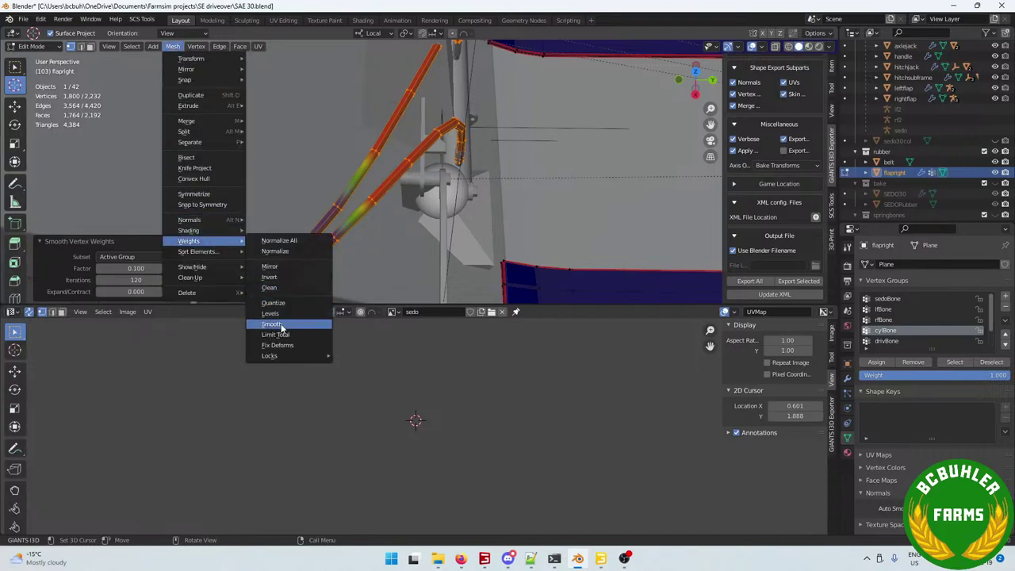
click(272, 323)
Smooth the hoses' drivBone vertex weights with a factor of 0.100 and 120 iterations, checking the hoses up close
click(886, 341)
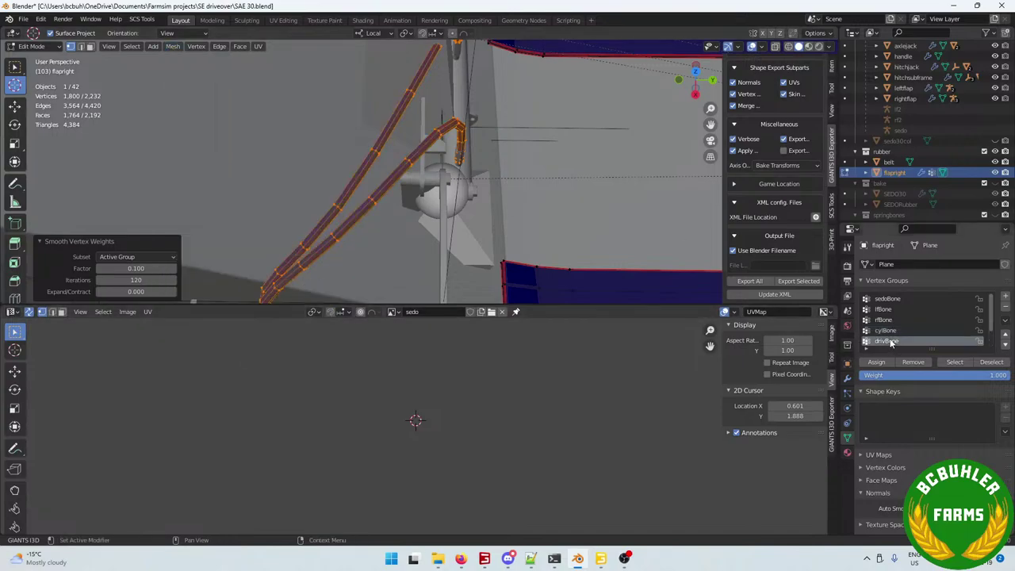
click(173, 46)
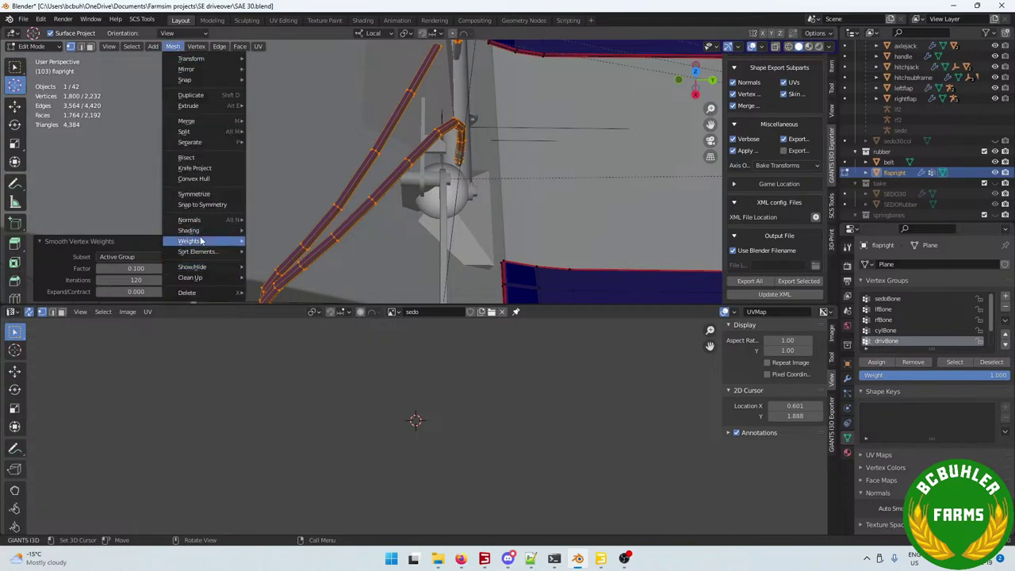
mouse_move(203, 242)
click(295, 324)
scroll(343, 166, down, 4)
middle_drag(343, 166, 484, 205)
scroll(544, 127, up, 6)
scroll(913, 306, down, 2)
Return flapright to Object Mode and save SAE 30.blend
key(Tab)
key(ctrl+s)
scroll(483, 205, down, 3)
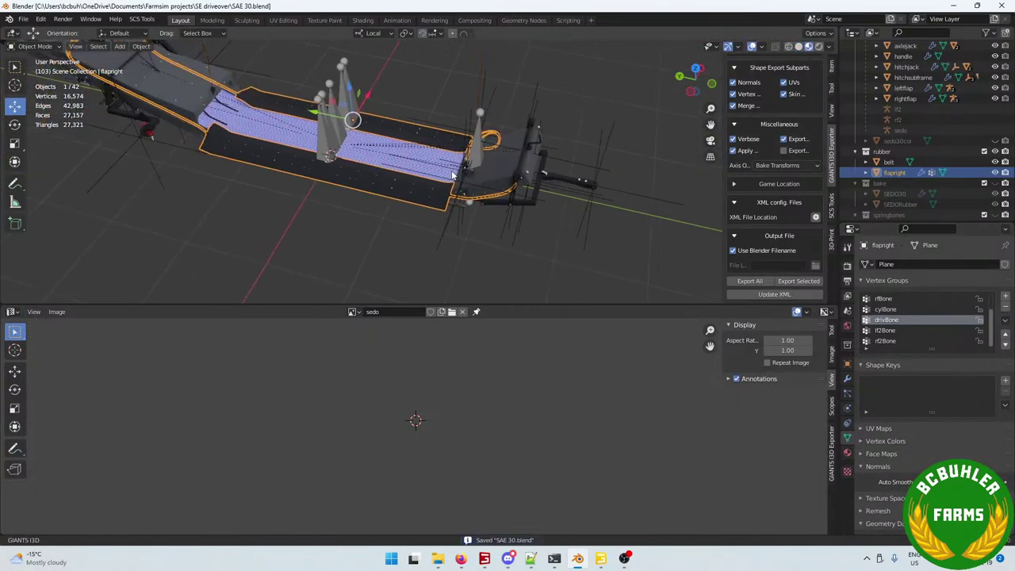
scroll(468, 183, up, 4)
shift+middle_drag(432, 127, 467, 209)
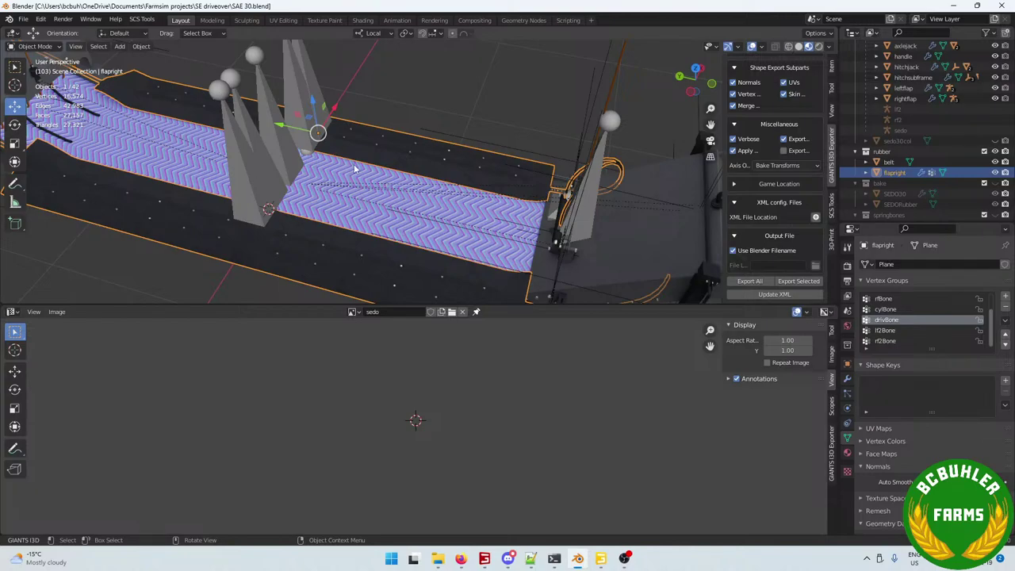
key(ctrl+s)
middle_drag(525, 173, 280, 151)
key(ctrl+s)
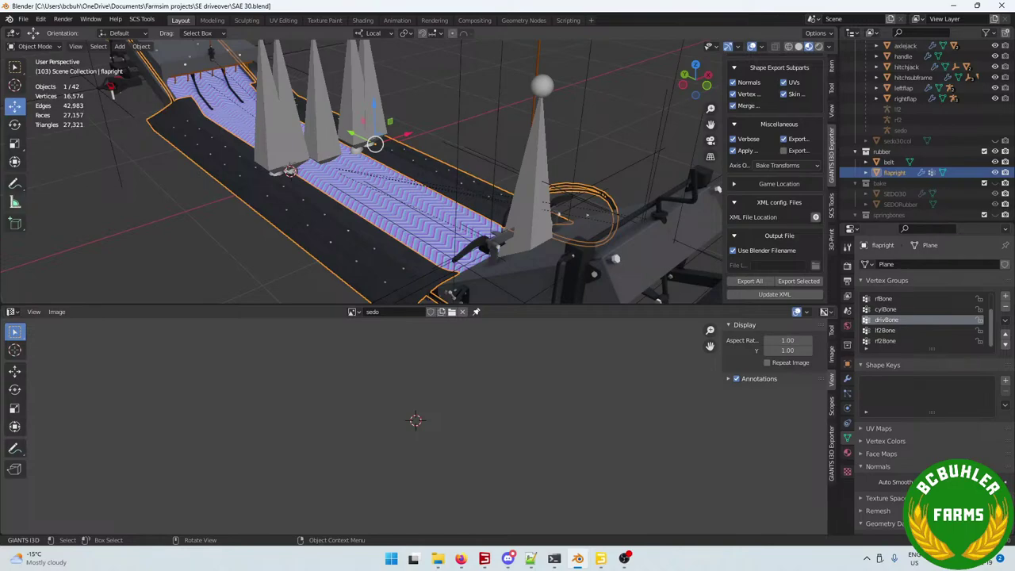
key(alt+Tab)
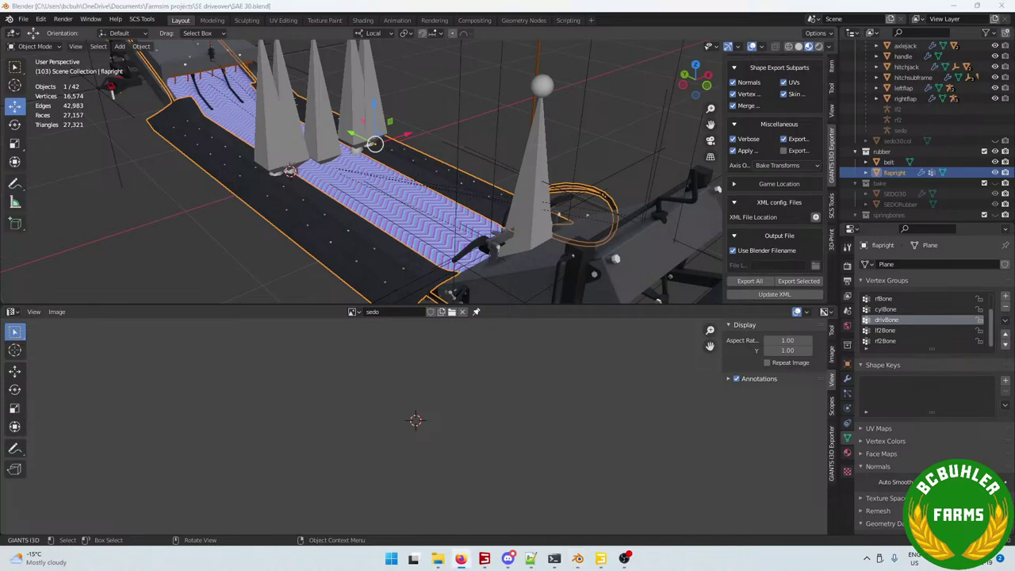
key(alt+Tab)
Add all seven bone armatures to the flapright selection, ending with rf, and save the file
middle_drag(352, 171, 388, 197)
scroll(367, 187, down, 3)
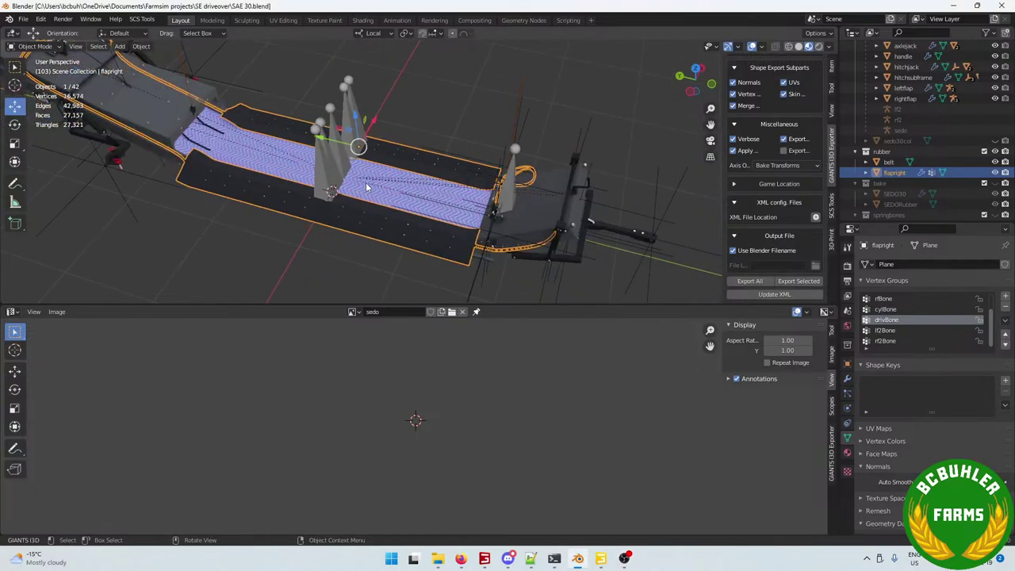
key(KP_3)
shift+click(344, 178)
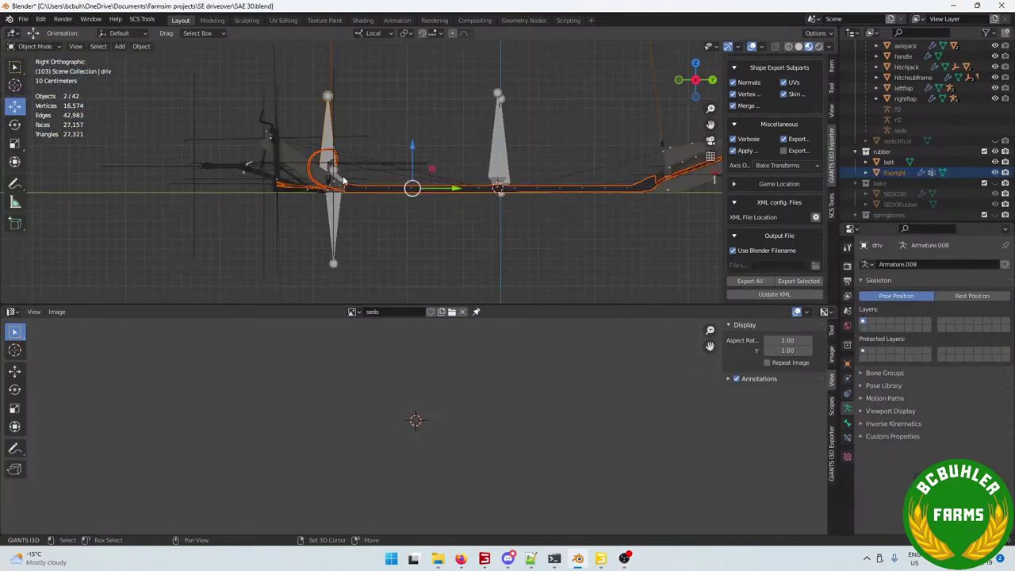
shift+click(332, 223)
shift+click(503, 140)
shift+click(504, 125)
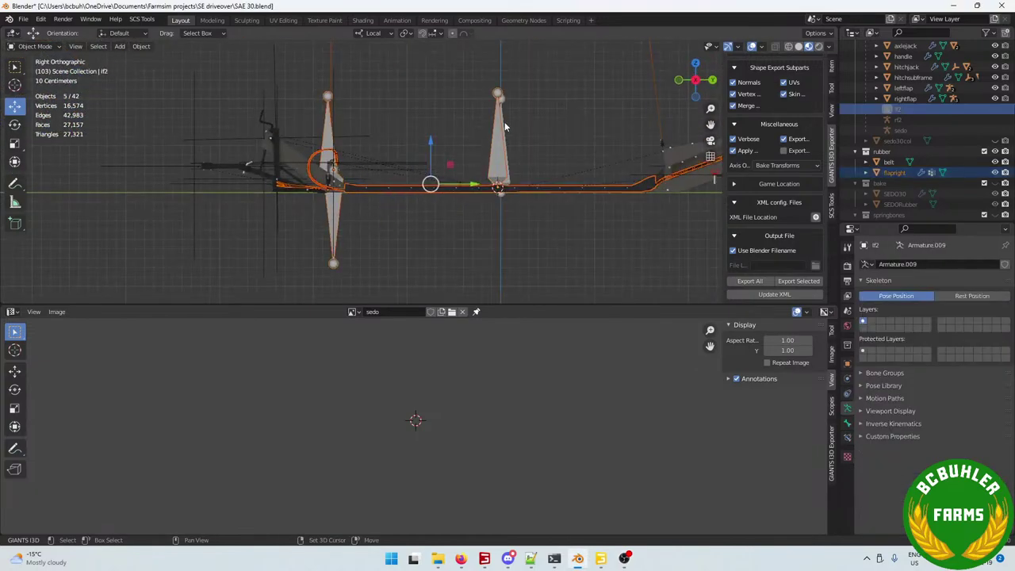
middle_drag(522, 133, 545, 143)
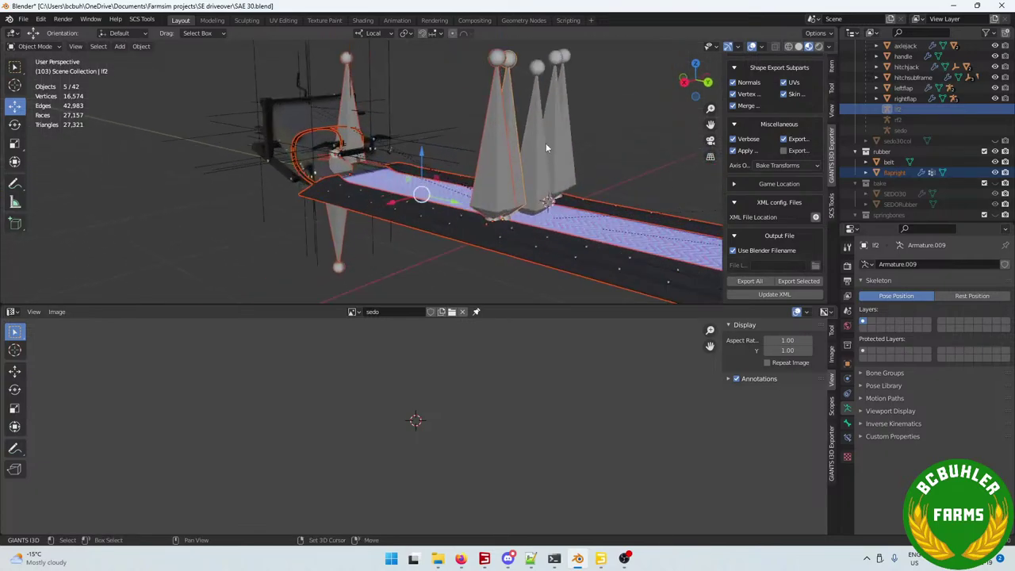
shift+click(555, 133)
shift+click(565, 121)
shift+click(564, 121)
key(ctrl+s)
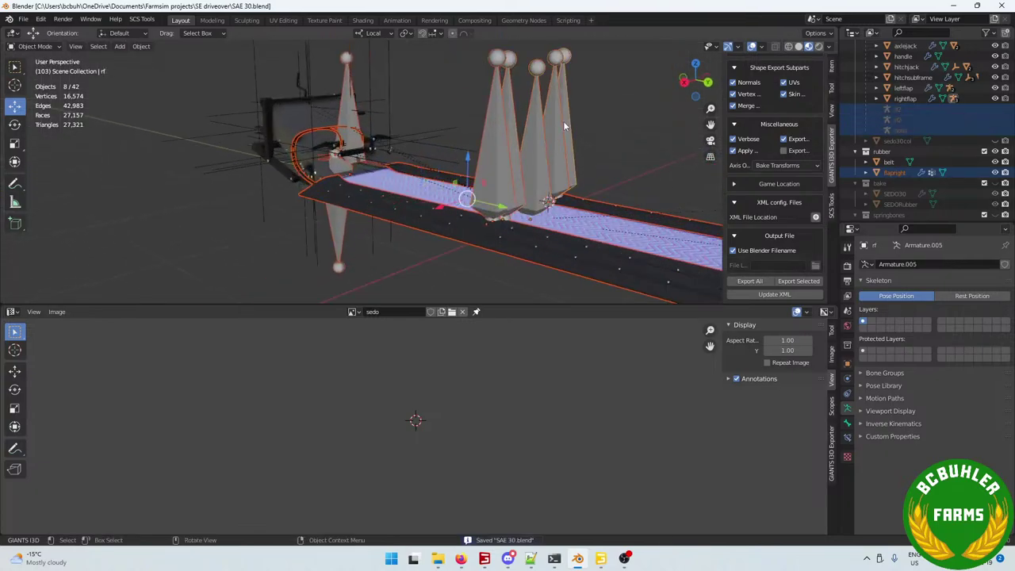
Export the selected flapright mesh and armatures with the GIANTS I3D exporter
middle_drag(563, 120, 376, 139)
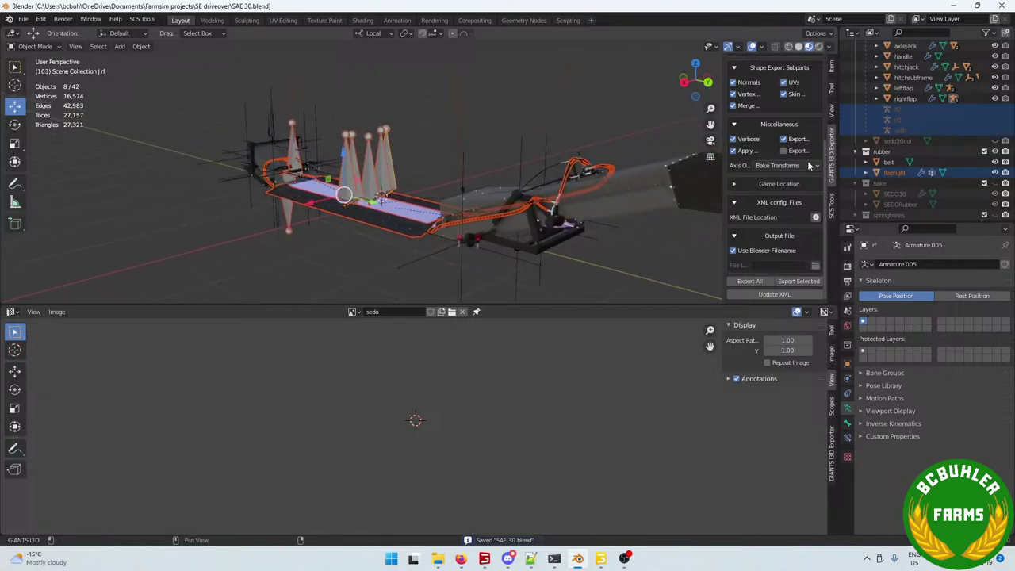
click(805, 281)
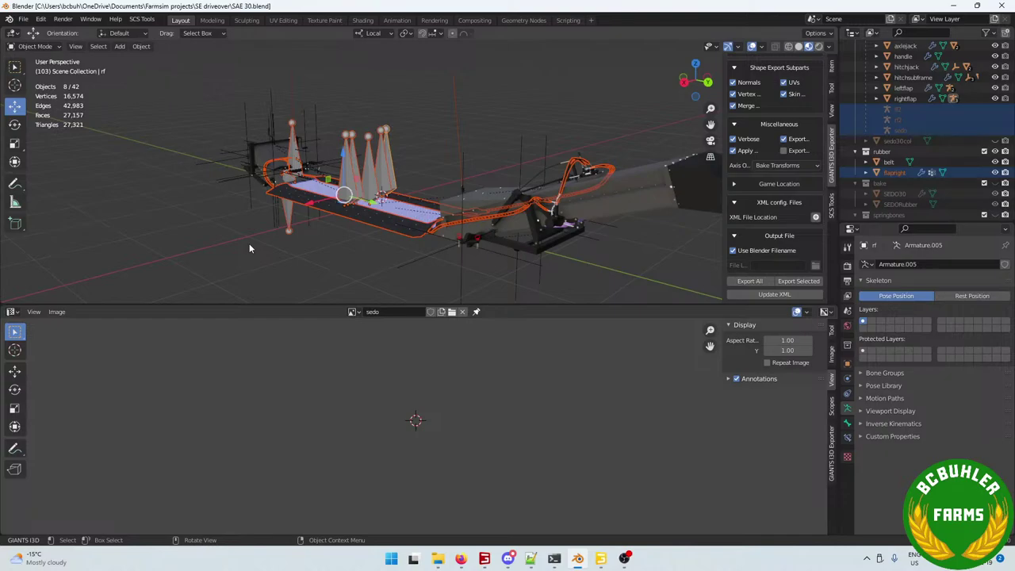
Select only flapright and apply its Triangulate and WeightedNormal modifiers
middle_drag(343, 196, 337, 214)
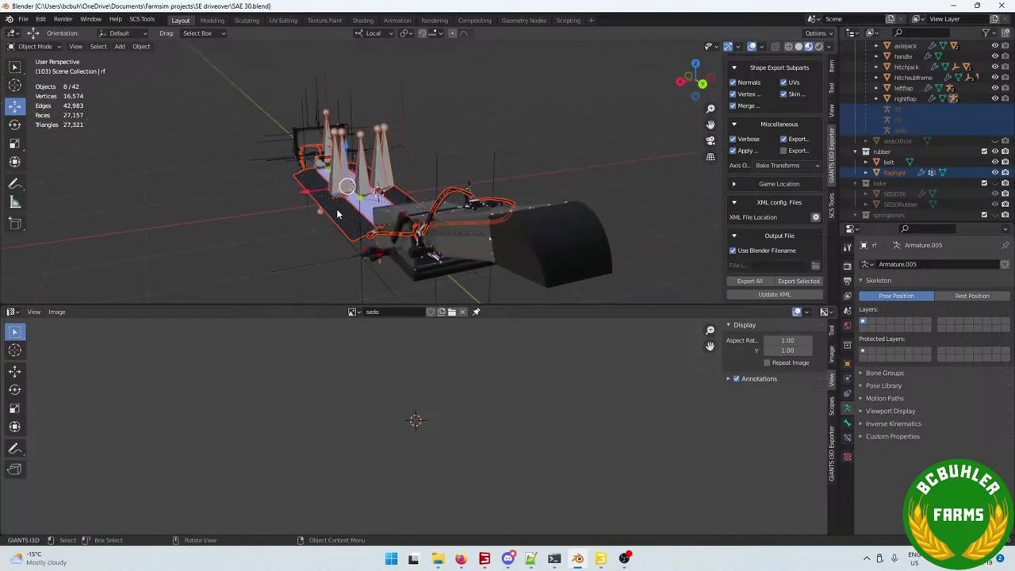
click(337, 214)
click(848, 378)
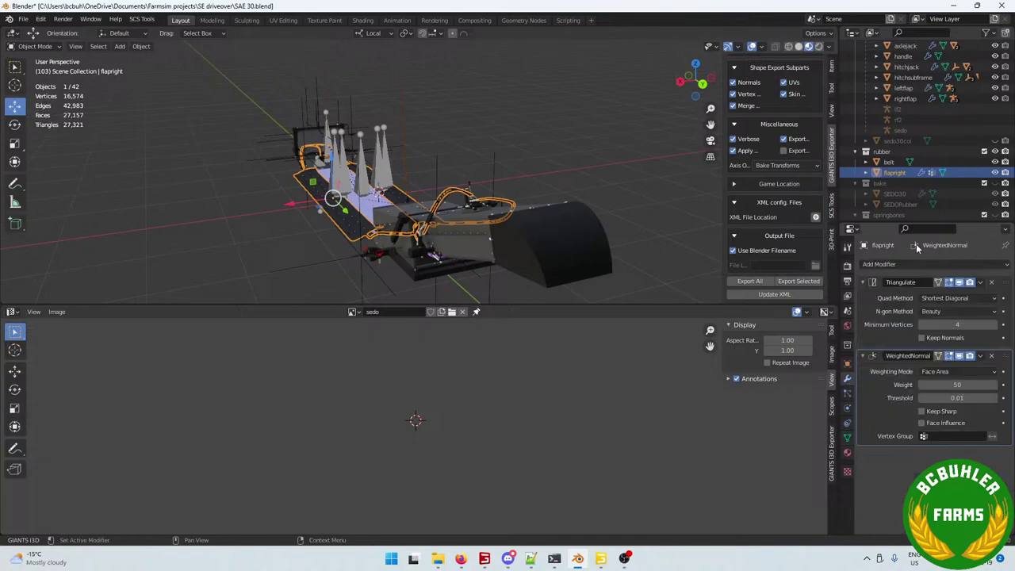
key(ctrl+a)
key(ctrl+a)
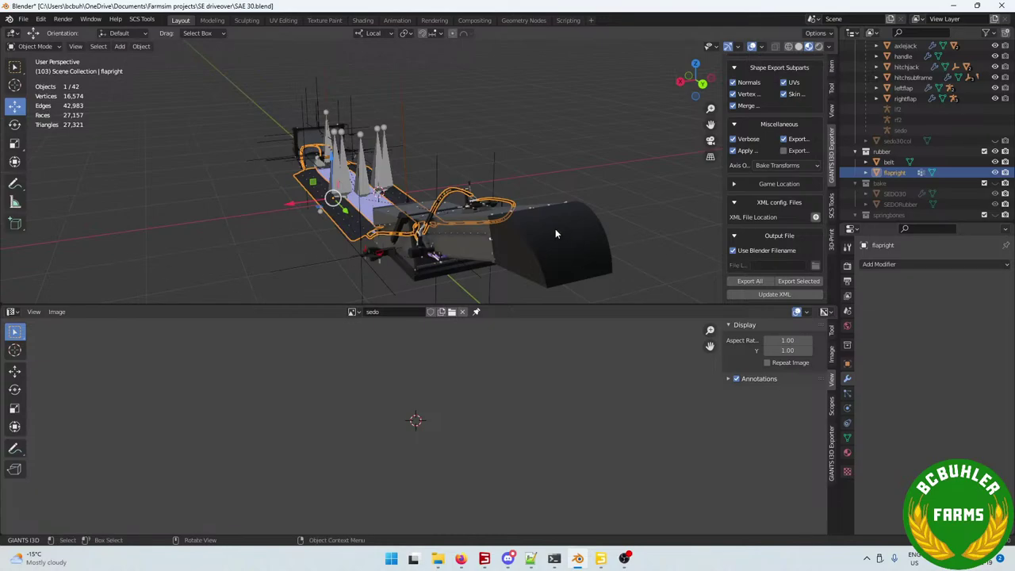
Add eight Armature modifiers to flapright, Armature through Armature.007
click(924, 263)
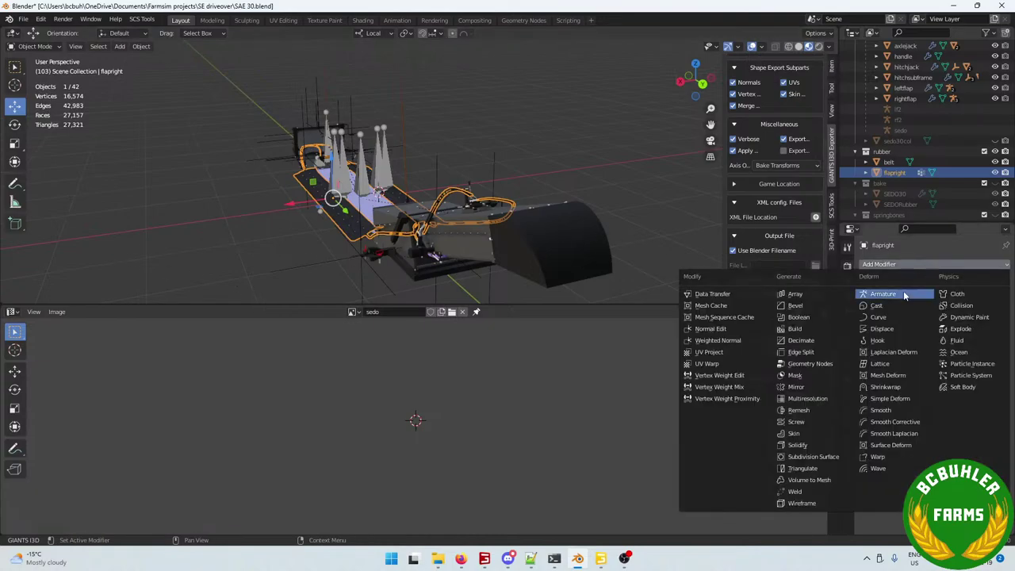
click(907, 294)
click(909, 267)
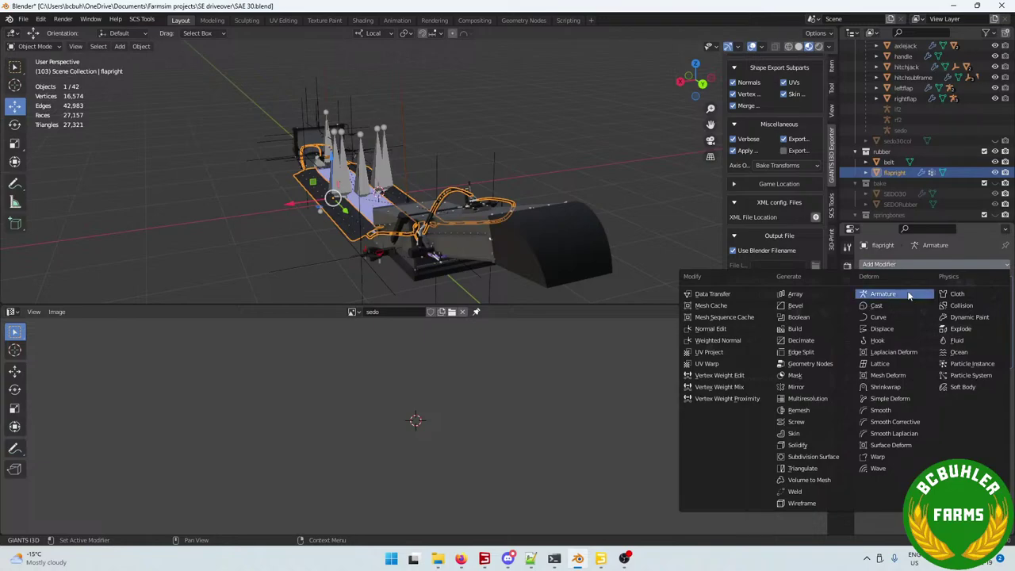
click(908, 292)
click(910, 267)
click(911, 291)
click(908, 265)
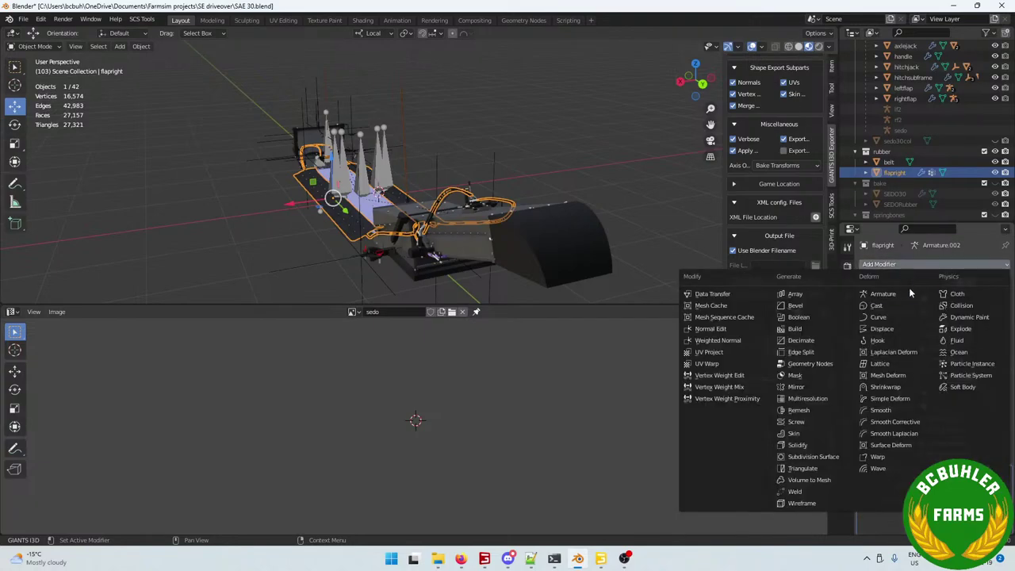
click(909, 293)
click(906, 265)
click(902, 293)
click(894, 263)
click(901, 293)
click(903, 264)
click(904, 294)
click(898, 265)
click(904, 293)
Bind flapright's first Armature modifier to the cyl object with the cylBone vertex group
click(952, 298)
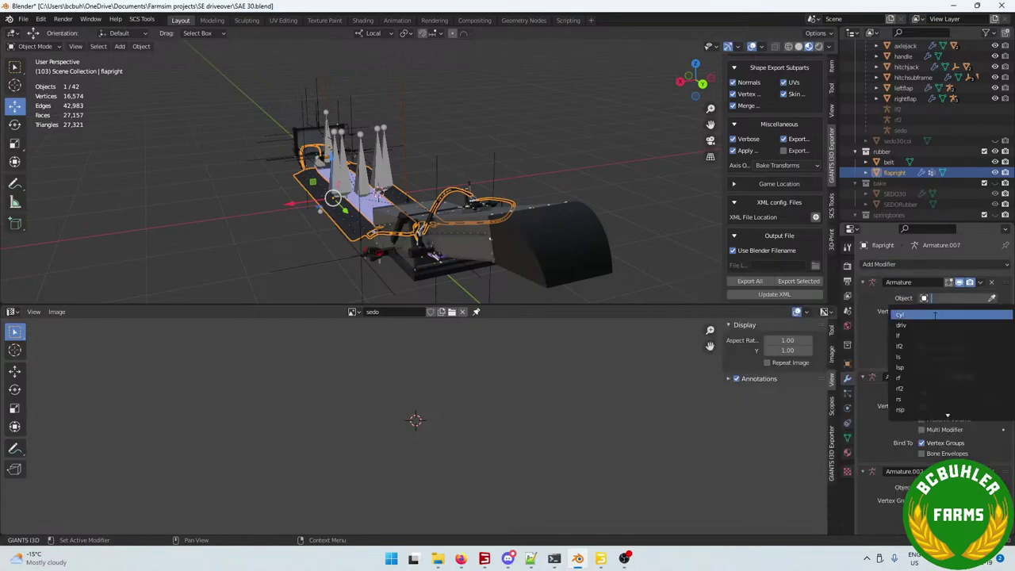
click(944, 315)
click(938, 311)
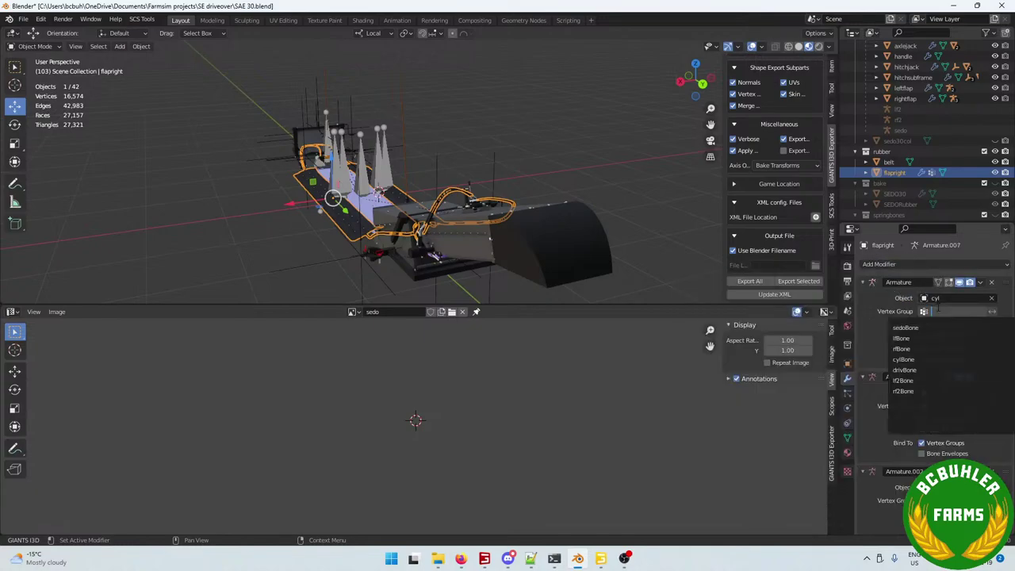
click(920, 359)
Bind Armature.001 to the driv object with the drivBone vertex group, and collapse the first two Armature modifiers
click(955, 393)
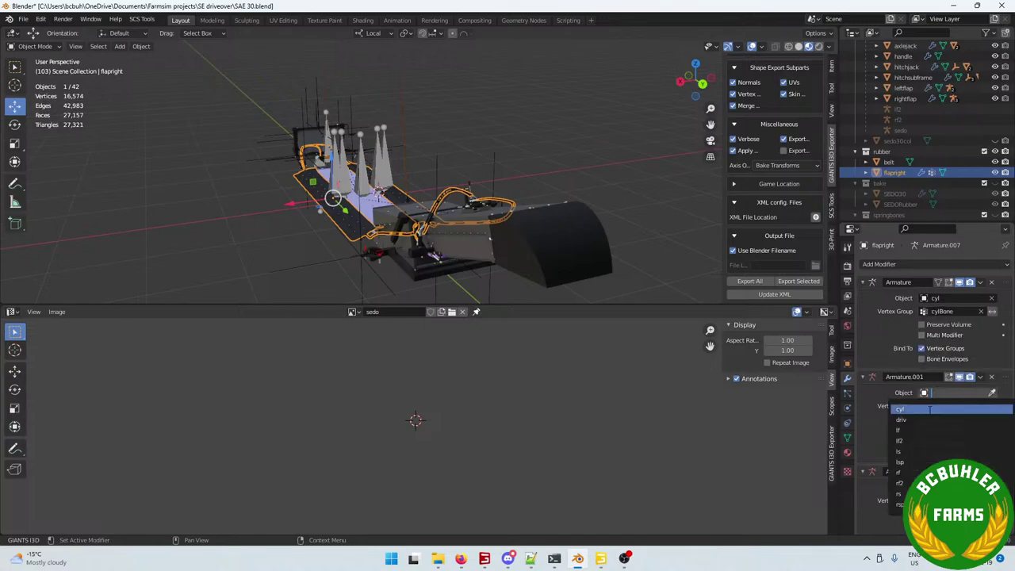
click(946, 413)
click(948, 407)
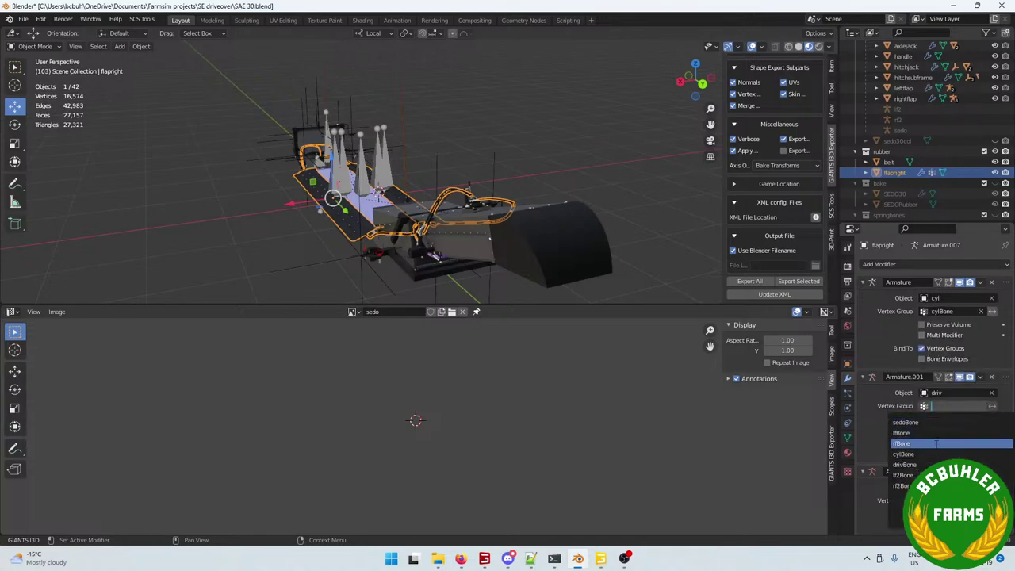
click(904, 474)
click(863, 282)
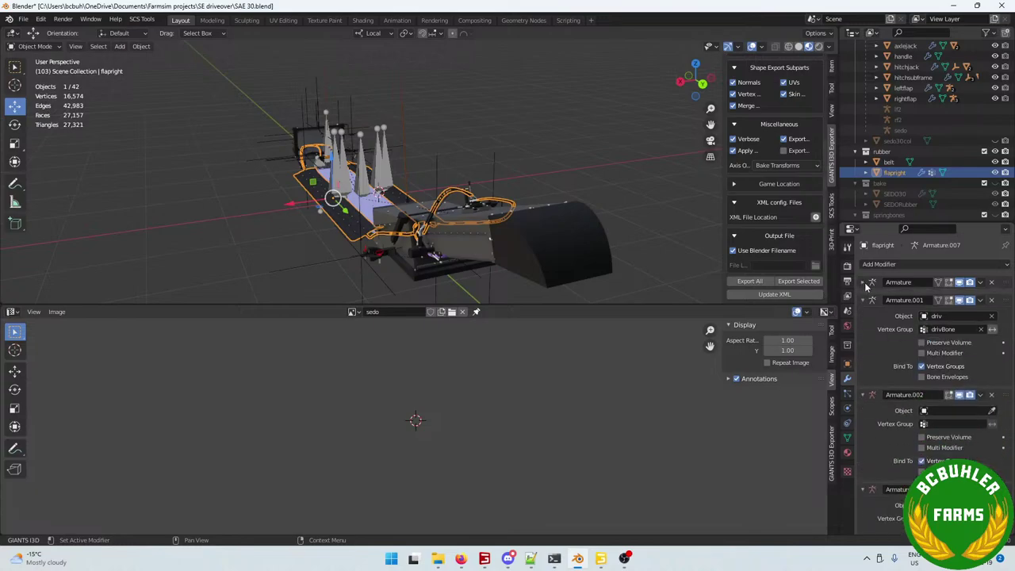
click(863, 296)
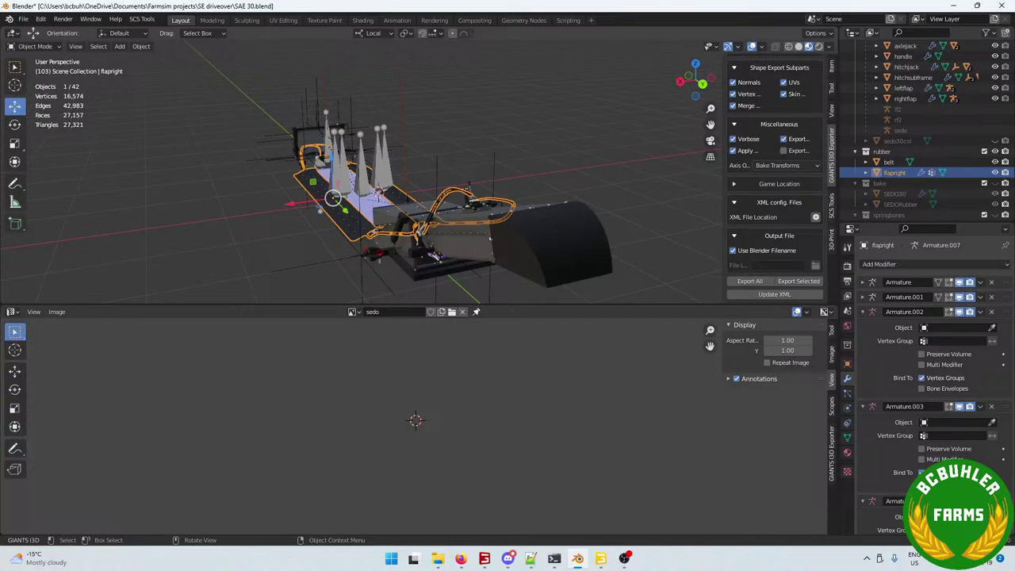
Bind flapright's Armature.002 modifier to the lf object with the lfBone vertex group
click(953, 327)
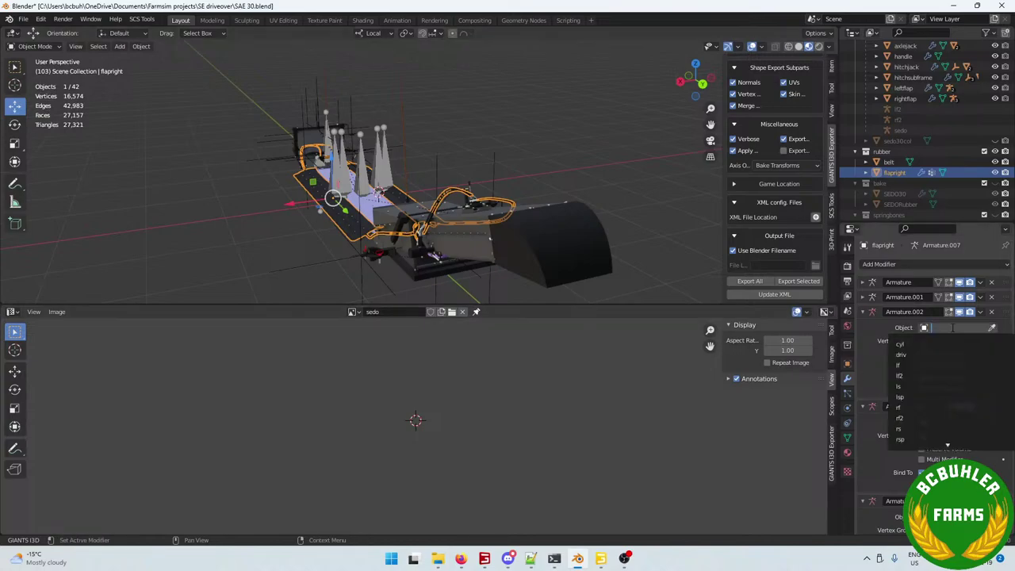
click(915, 366)
click(941, 343)
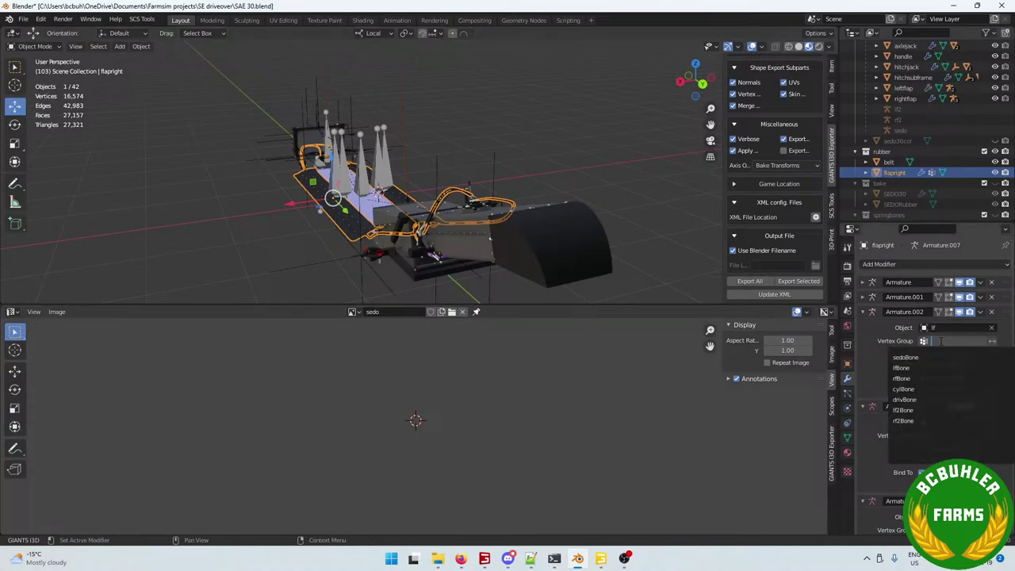
click(913, 368)
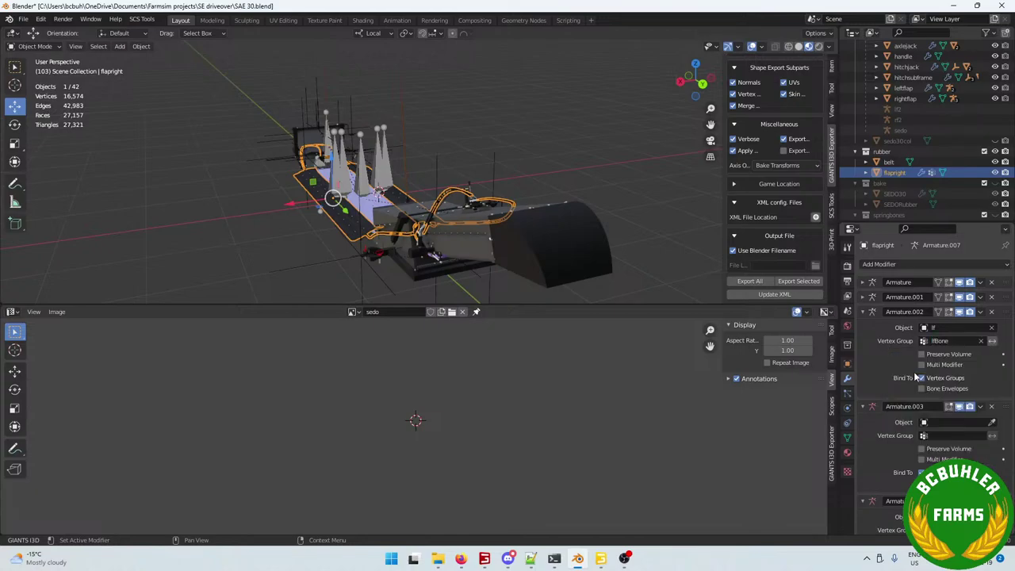
Bind Armature.003 to the lf2 object with the lf2Bone vertex group, and collapse Armature.002 and Armature.003
click(942, 424)
click(899, 468)
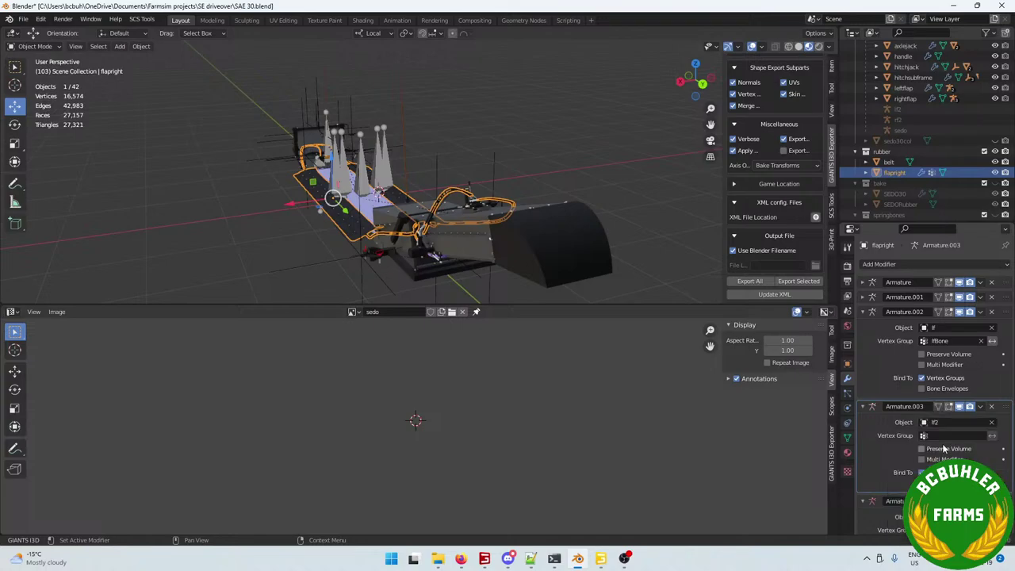
click(938, 436)
click(908, 377)
click(864, 407)
click(863, 312)
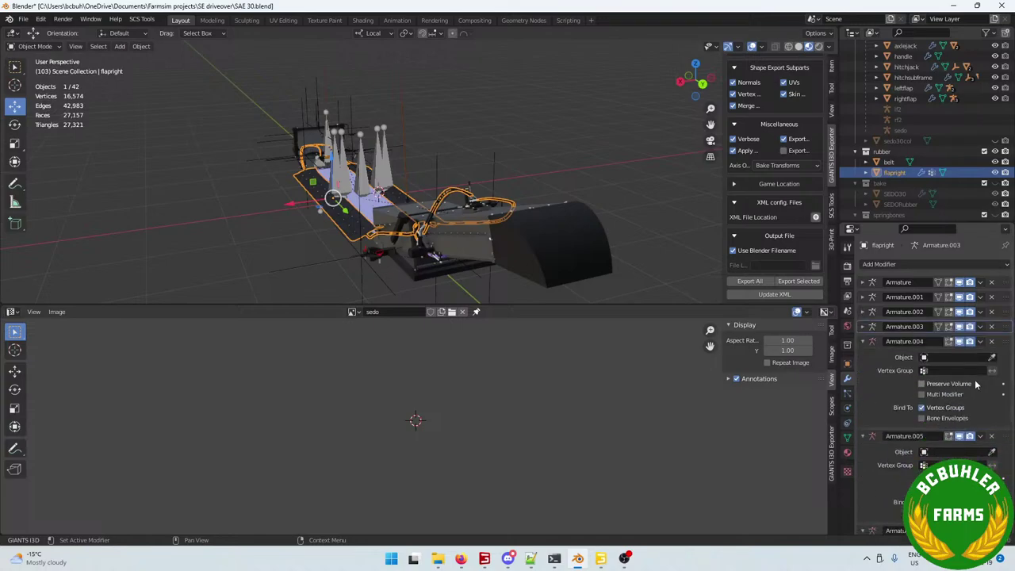
Bind the Armature.004 modifier to the rf object with the rfBone vertex group
click(959, 358)
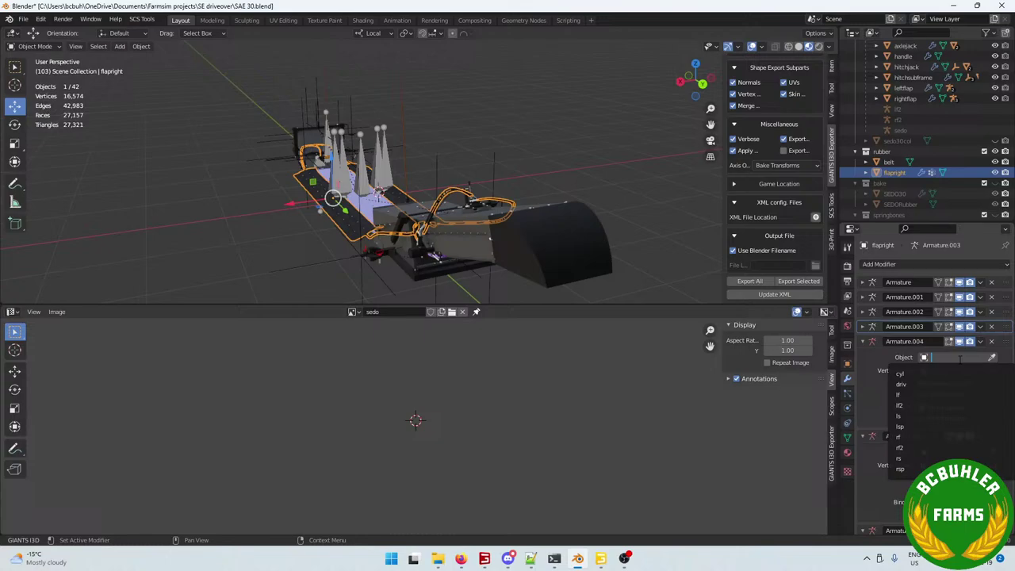
click(912, 439)
click(924, 371)
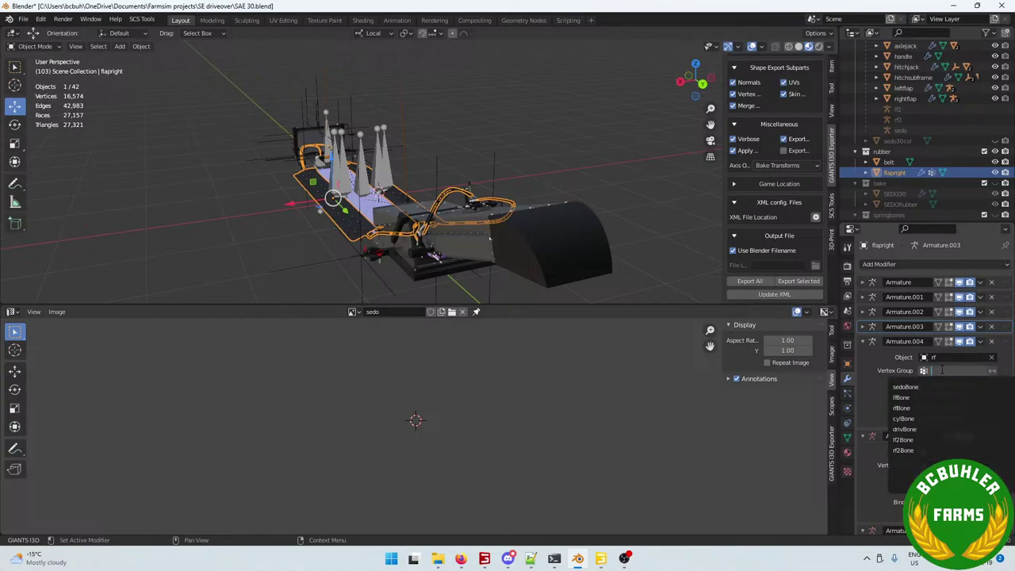
click(927, 407)
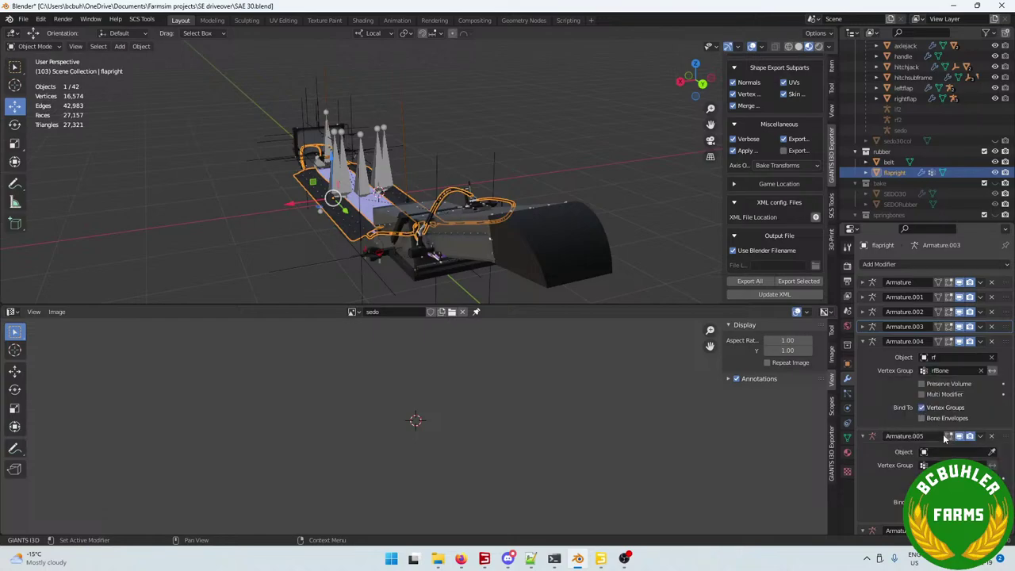
Bind Armature.005 to the rf2 object with the rf2Bone vertex group, and collapse Armature.004 and Armature.005
click(946, 452)
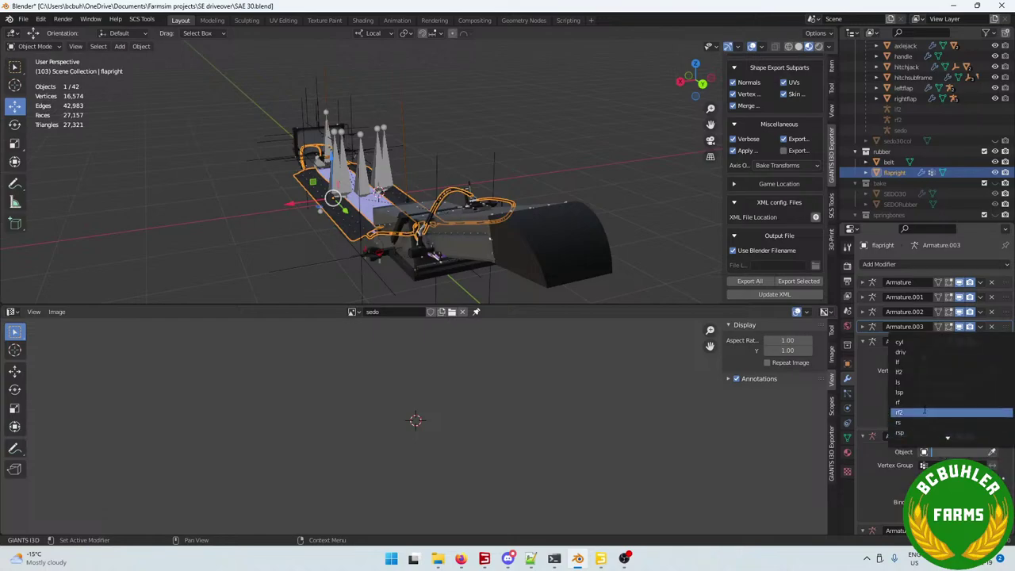
click(903, 412)
click(924, 371)
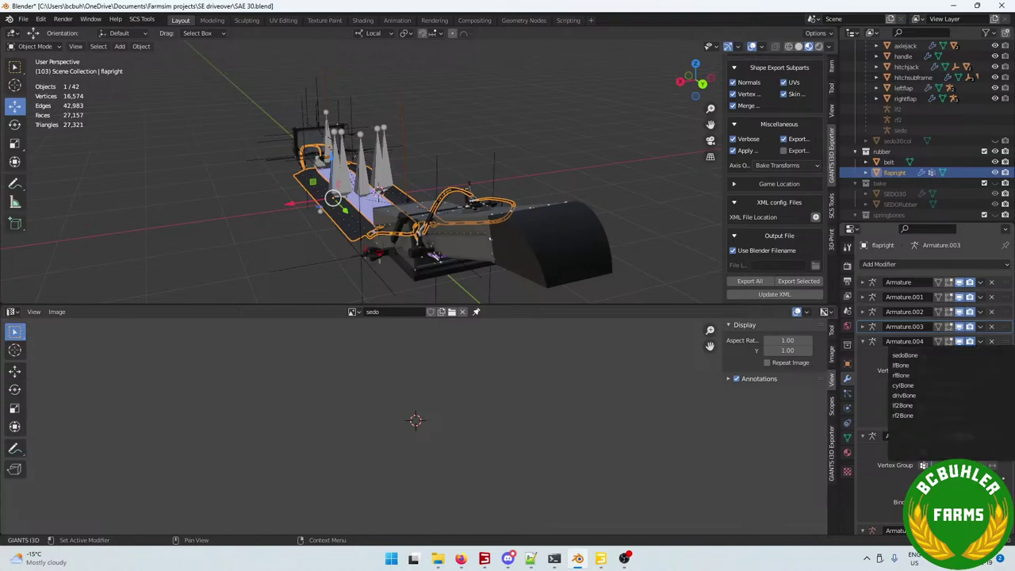
click(920, 416)
click(863, 341)
click(863, 357)
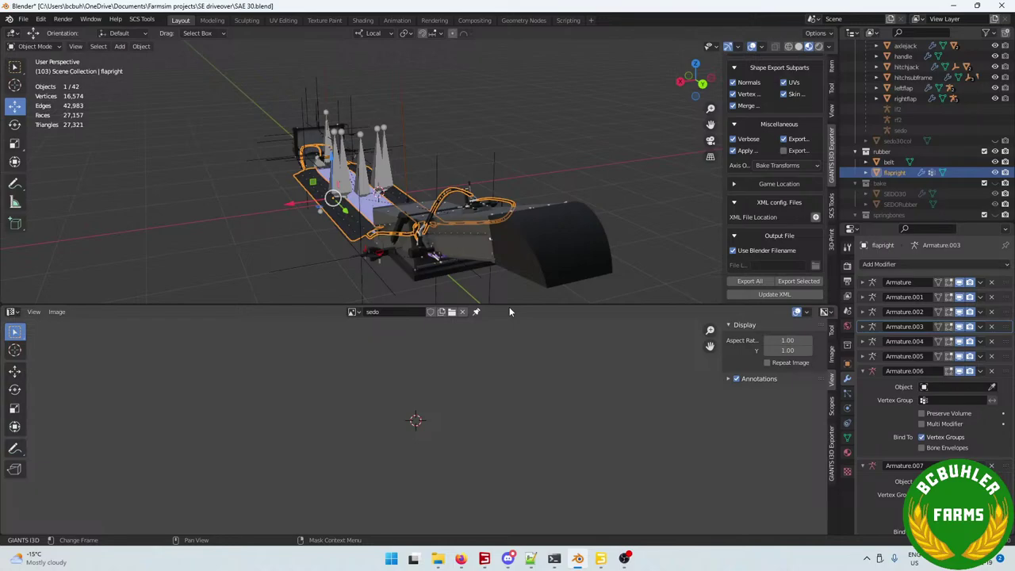
Bind Armature.006 to the sedo object with the sedoBone vertex group and collapse the modifier
scroll(936, 381, down, 1)
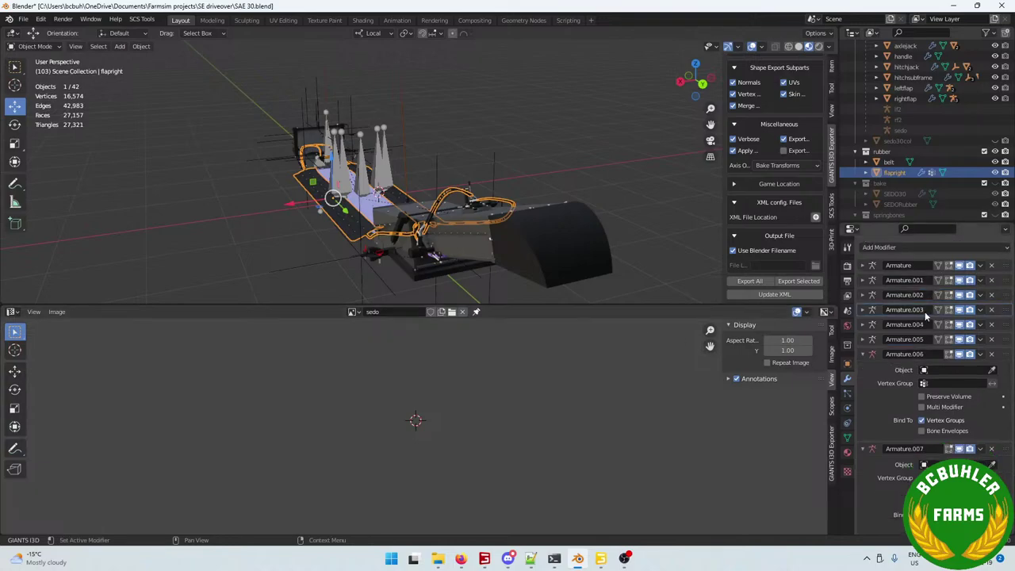
click(944, 371)
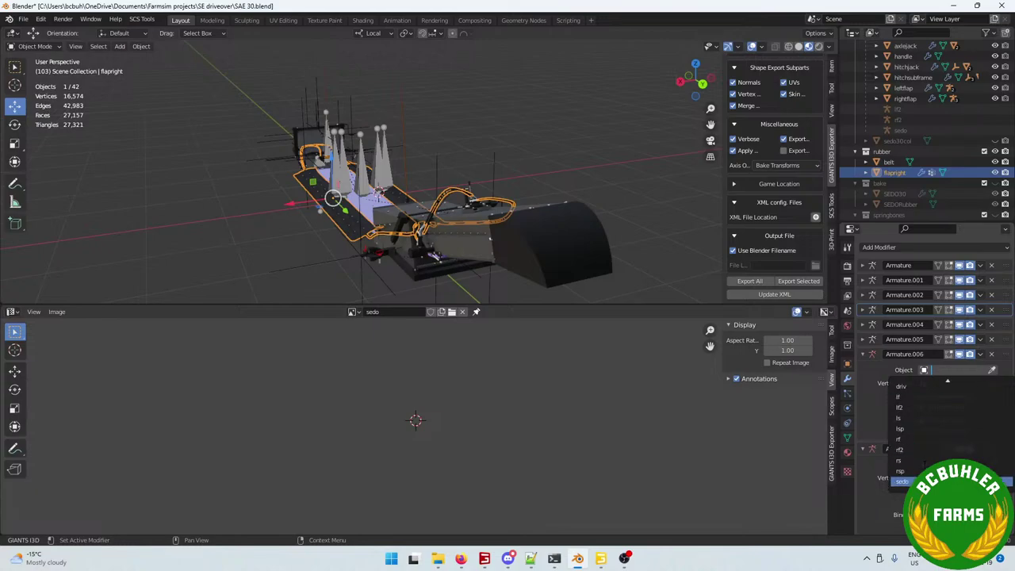
click(944, 482)
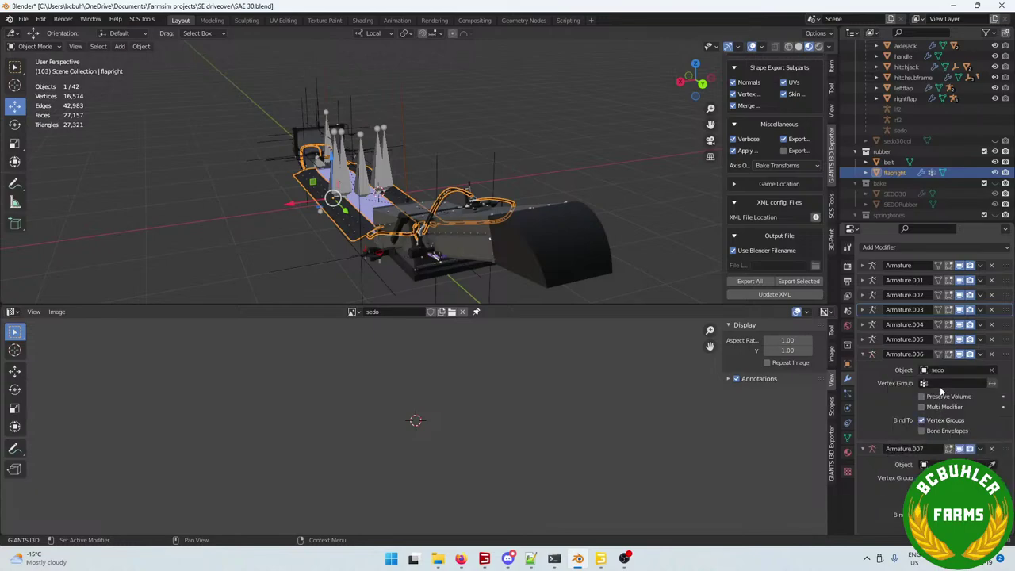
click(942, 383)
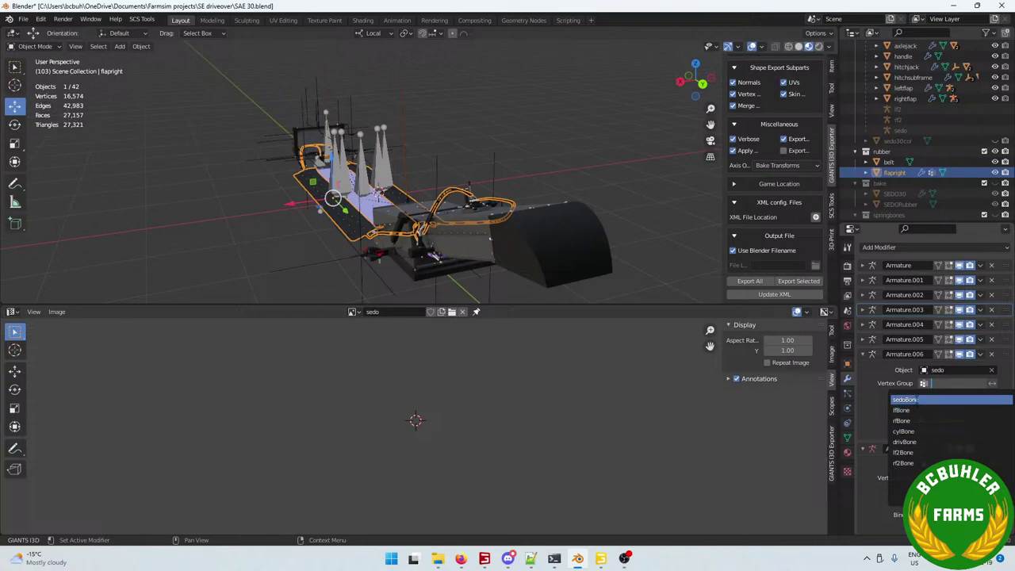
click(918, 401)
click(873, 355)
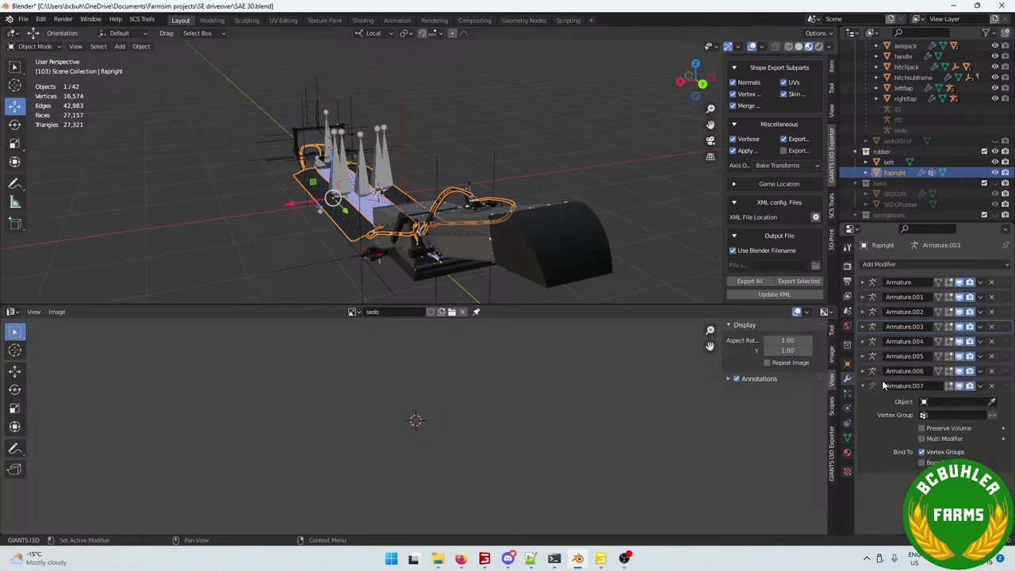
Remove the unused Armature.007 modifier from flapright and save the file
middle_drag(372, 169, 356, 183)
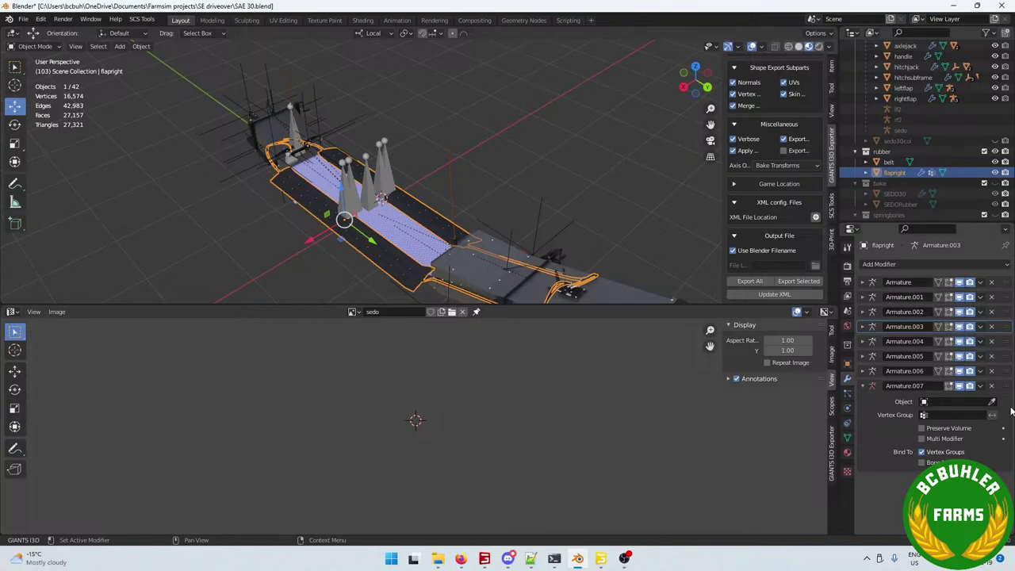
click(991, 385)
key(ctrl+s)
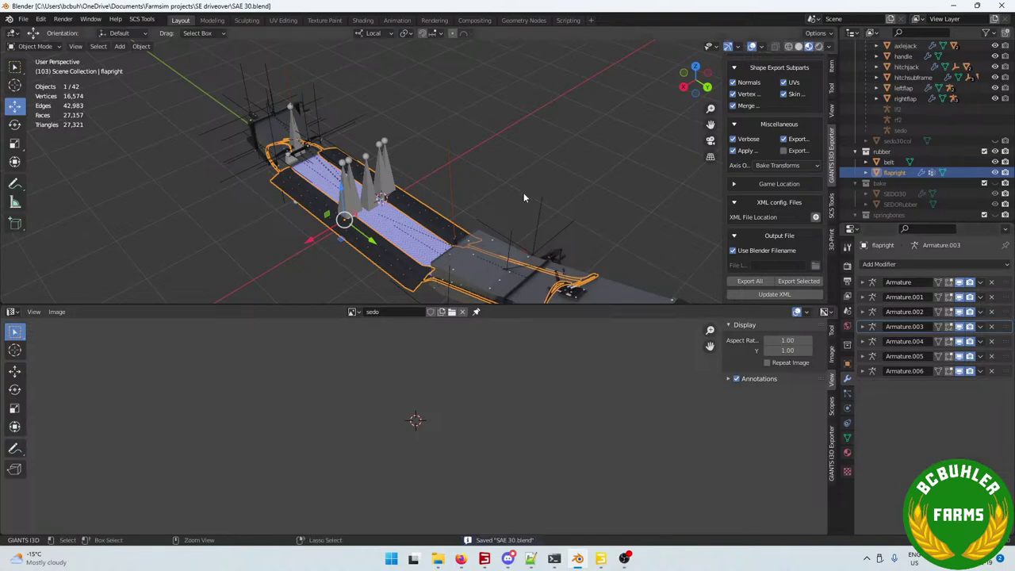
middle_drag(364, 197, 239, 249)
click(239, 249)
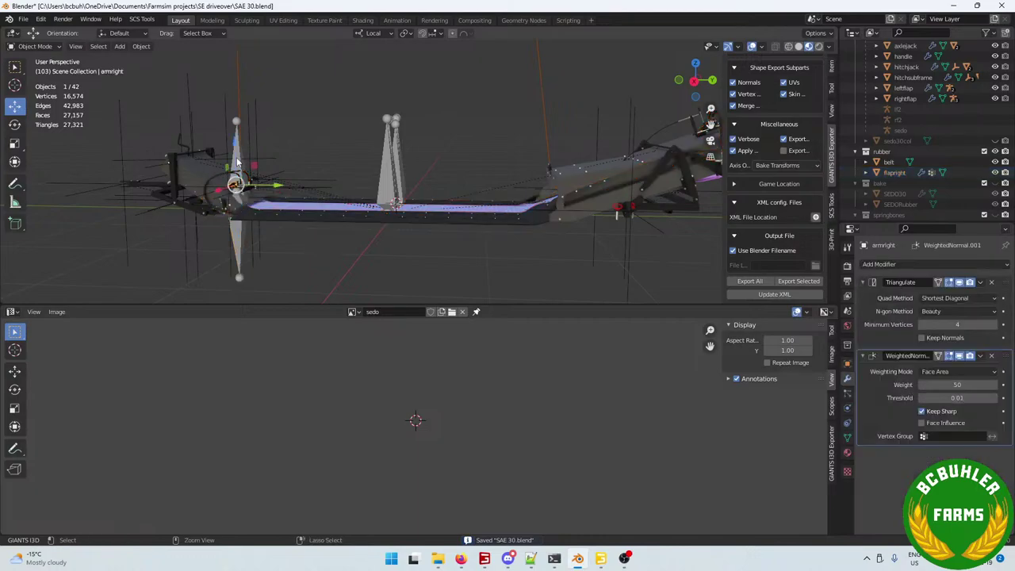
ctrl+click(384, 212)
ctrl+click(387, 179)
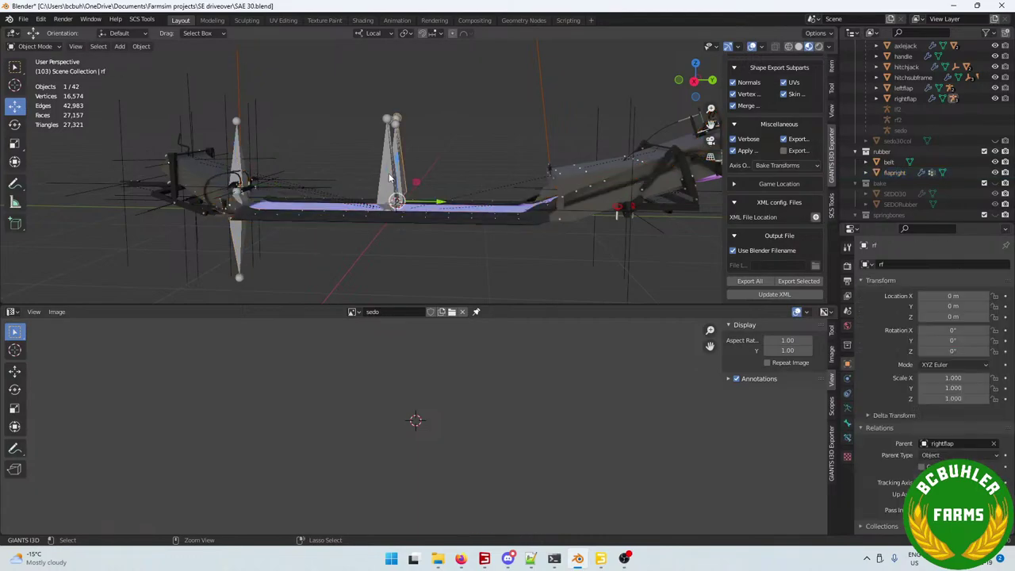
ctrl+click(389, 168)
middle_drag(417, 168, 365, 187)
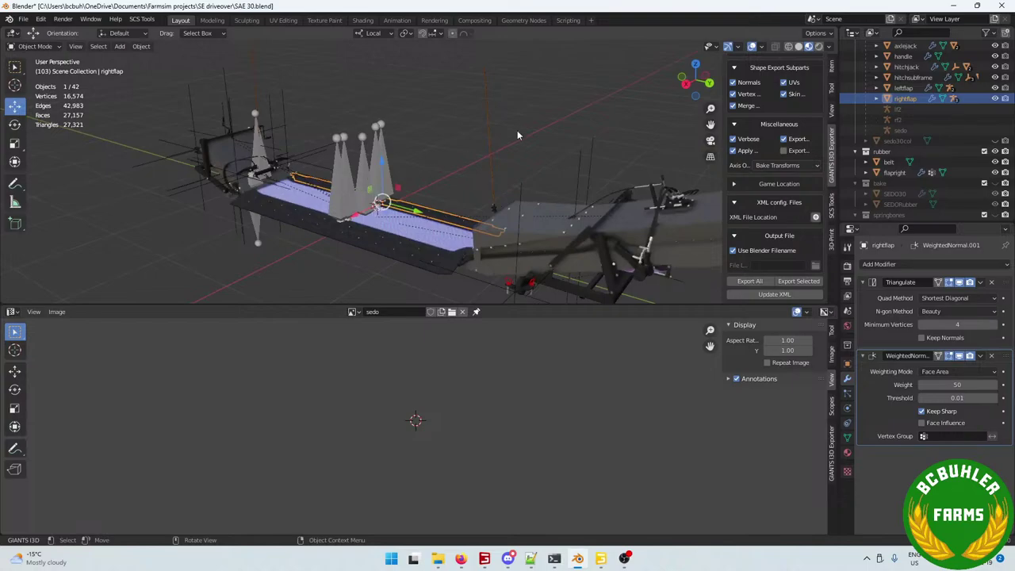
Save the file and export flapright together with the lf, lf2, sedo, rf, rf2, cyl and driv armatures as a selection to I3D
click(347, 172)
shift+click(348, 170)
shift+click(367, 166)
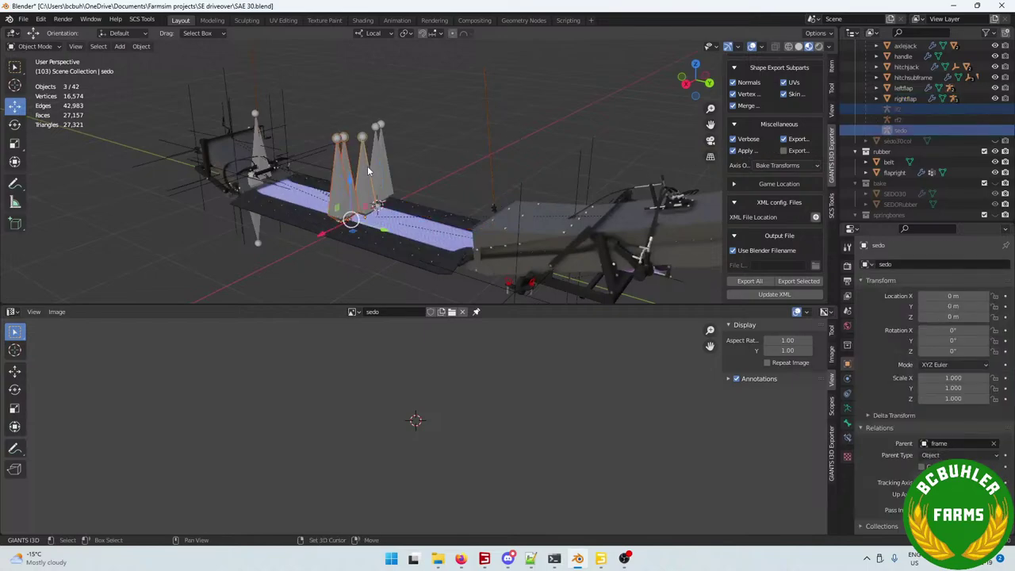
shift+click(377, 164)
shift+click(386, 168)
shift+click(346, 245)
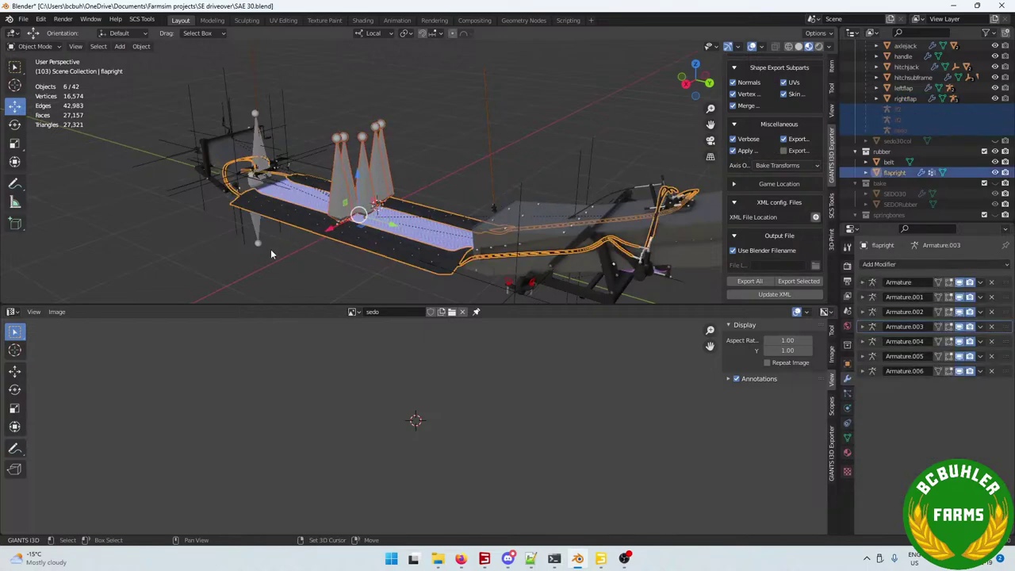
shift+click(263, 246)
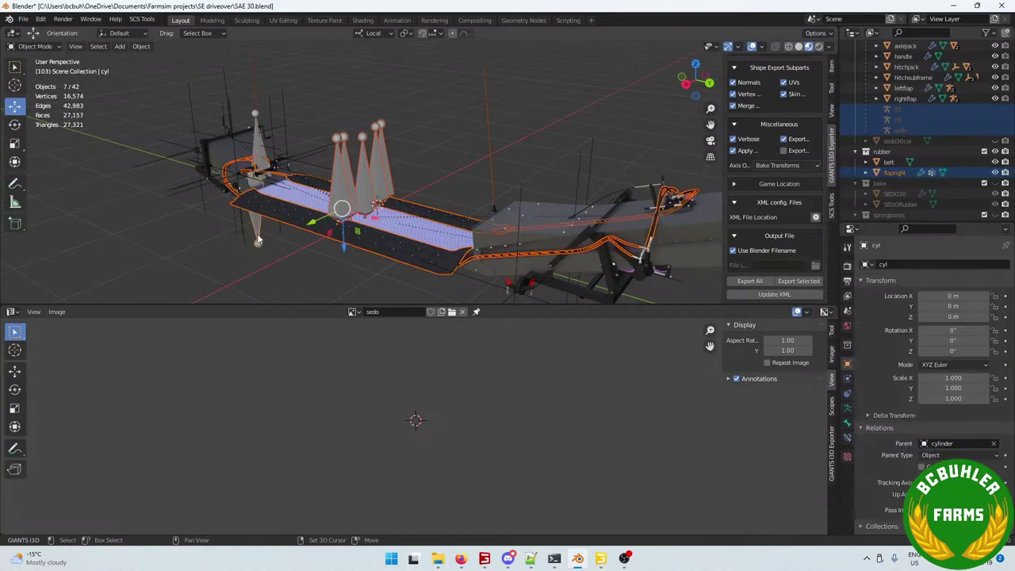
shift+click(255, 115)
key(ctrl+s)
click(808, 284)
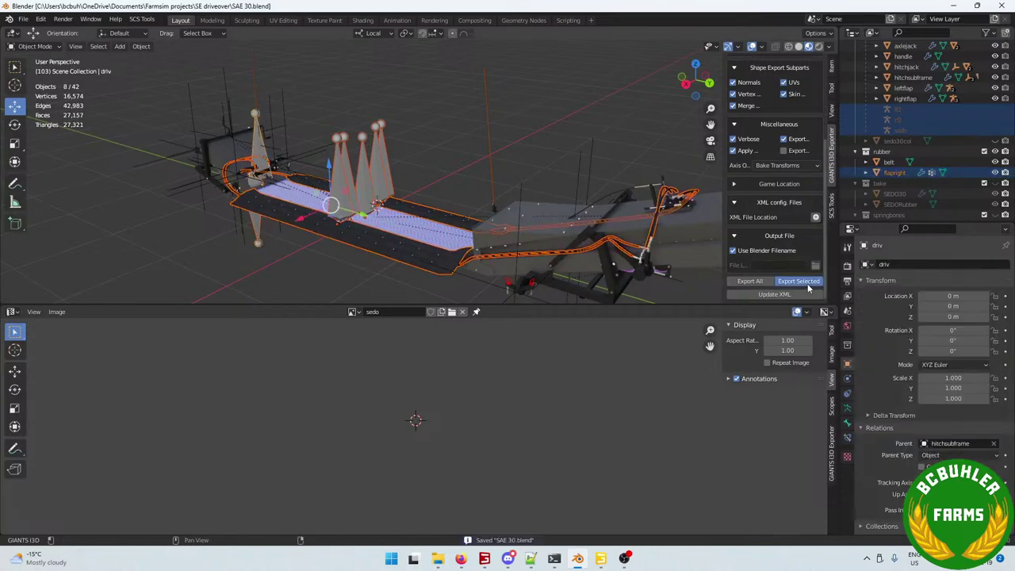
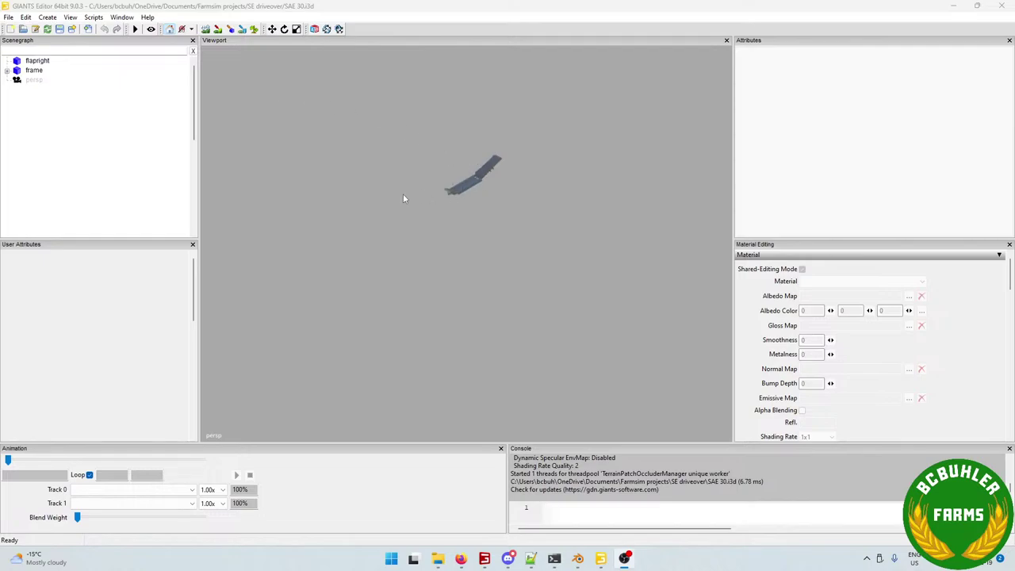
In GIANTS Editor, inspect the exported conveyor's frame and flapright meshes up close and expand the frame node
alt+drag(403, 193, 512, 222)
scroll(457, 185, up, 2)
scroll(431, 132, up, 5)
scroll(474, 169, up, 5)
click(512, 223)
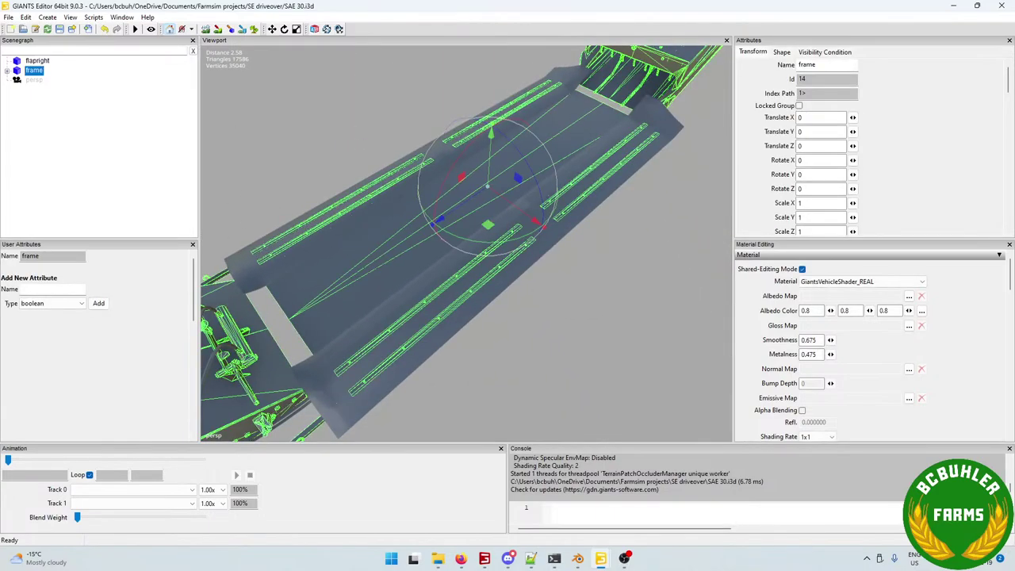
click(37, 61)
click(6, 71)
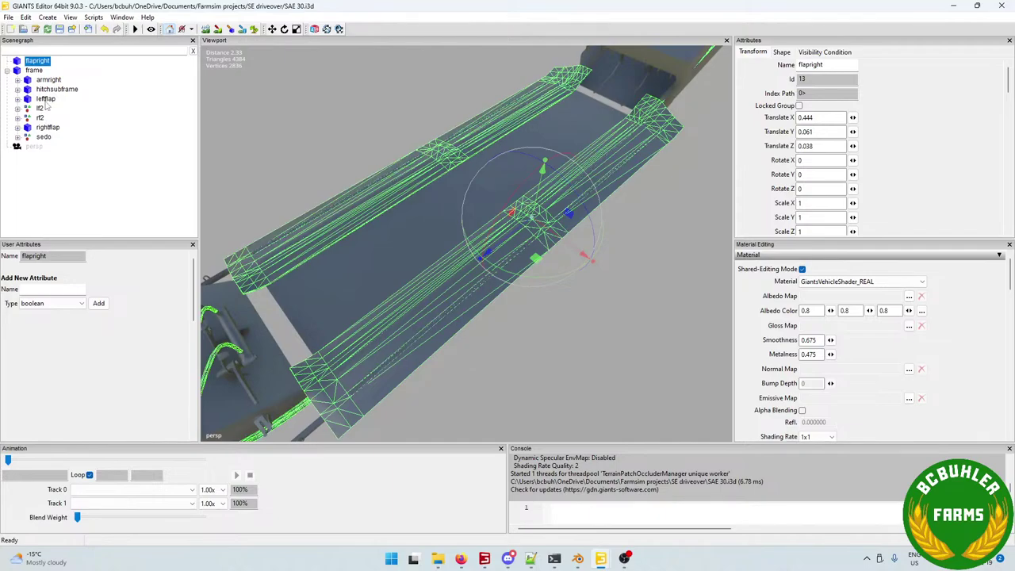
Tilt the leftflap node upward about its Z axis to test the rubber skinning, and set its Z rotation to 52
click(45, 99)
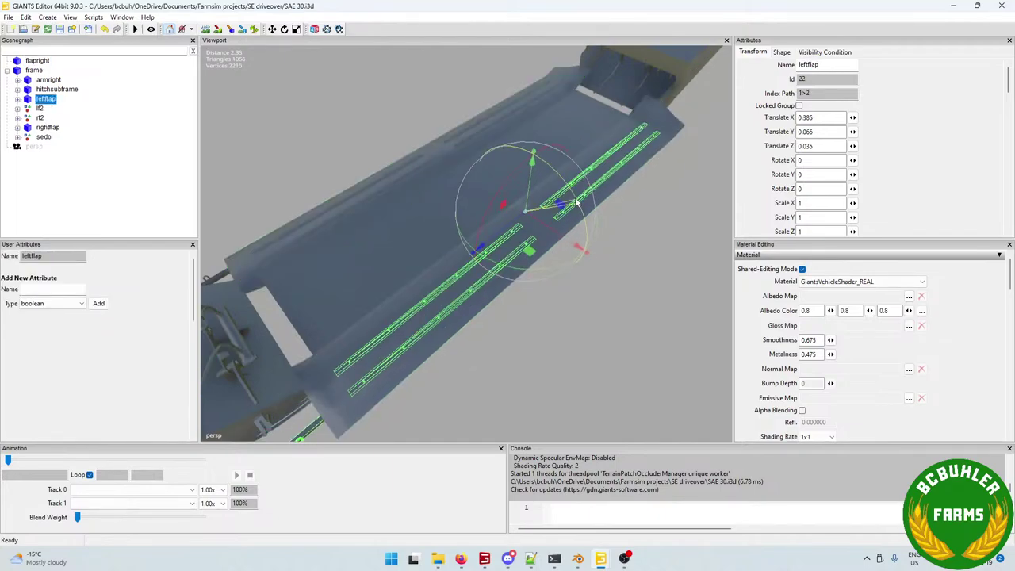
drag(577, 204, 514, 165)
alt+middle_drag(542, 175, 590, 191)
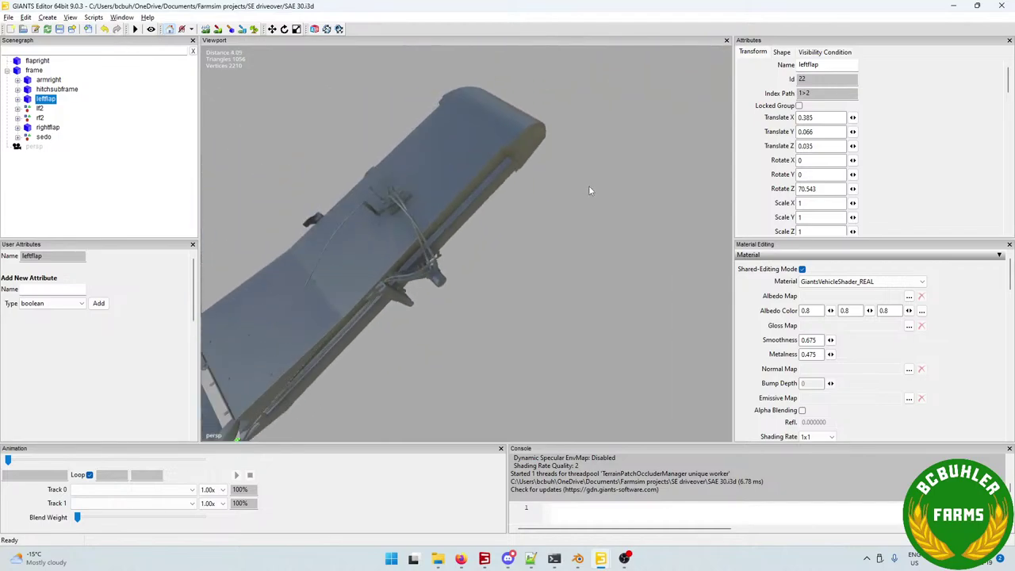
right_drag(589, 191, 585, 125)
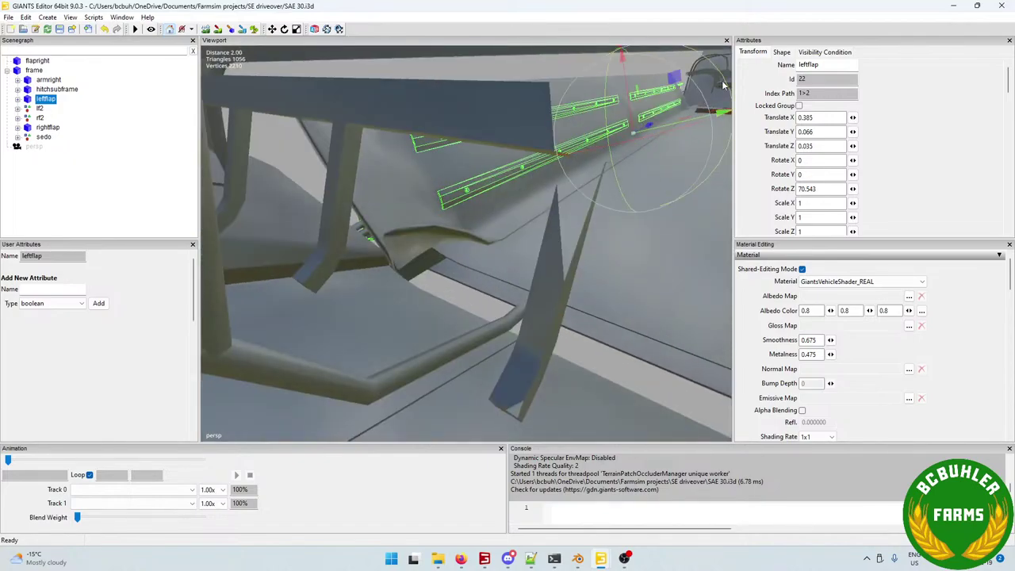
drag(723, 85, 695, 90)
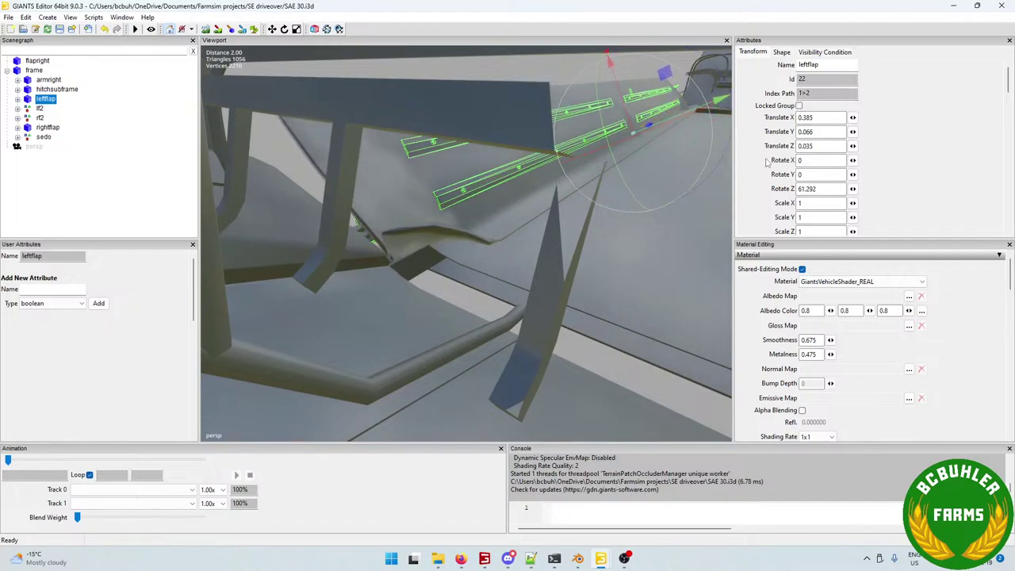
drag(825, 189, 763, 187)
text(52)
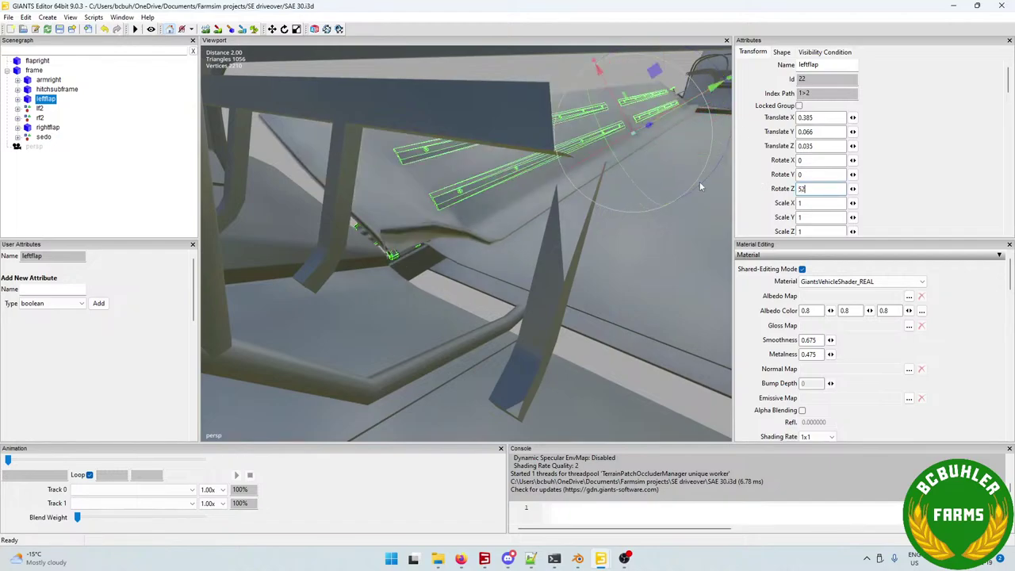
Set the rightflap node's Z rotation to -52 and view both raised flaps from along the deck
click(46, 127)
drag(818, 189, 743, 196)
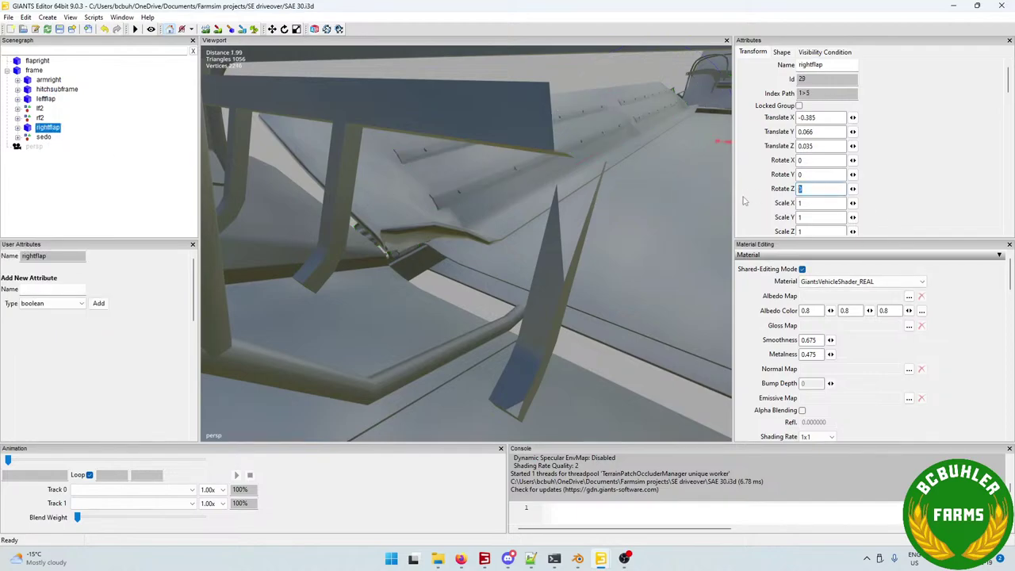
text(-52)
middle_drag(330, 220, 503, 203)
scroll(503, 202, up, 2)
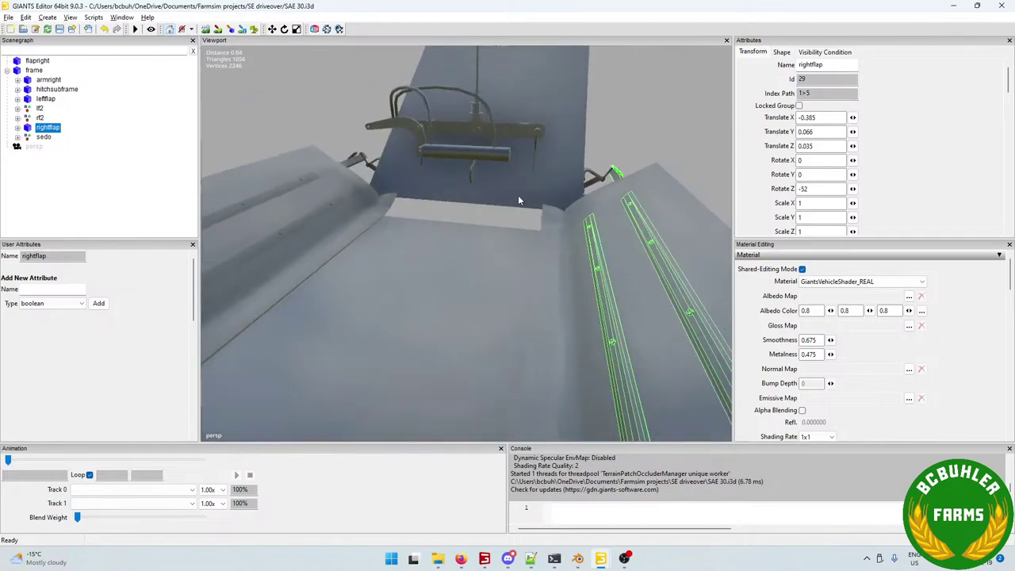
Try shifting the lf2 node to test how the rubber follows it, undoing each attempt
click(40, 108)
middle_drag(277, 173, 360, 244)
drag(508, 225, 476, 287)
key(ctrl+z)
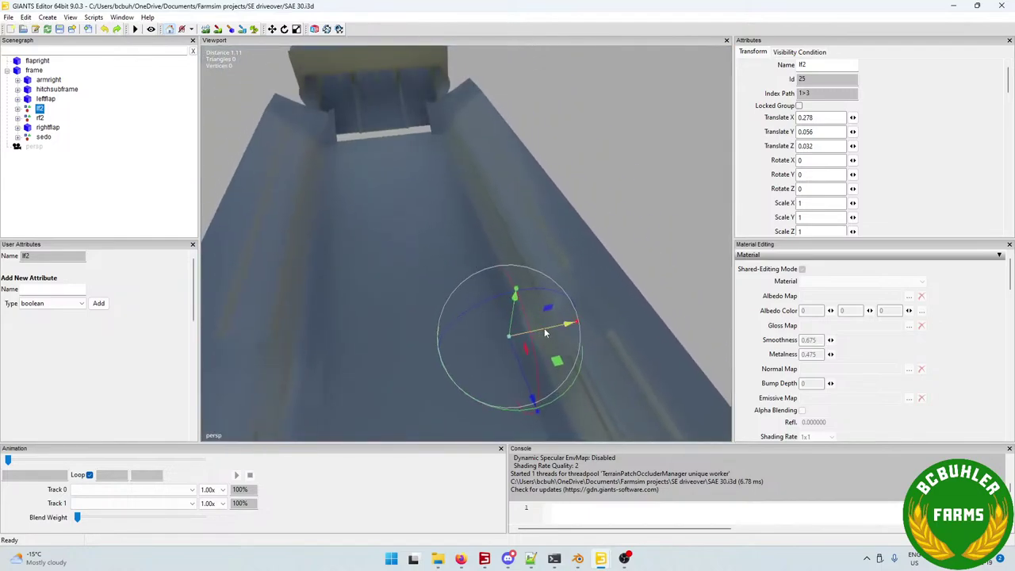
drag(545, 333, 534, 335)
key(ctrl+z)
middle_drag(367, 278, 514, 226)
scroll(514, 226, up, 2)
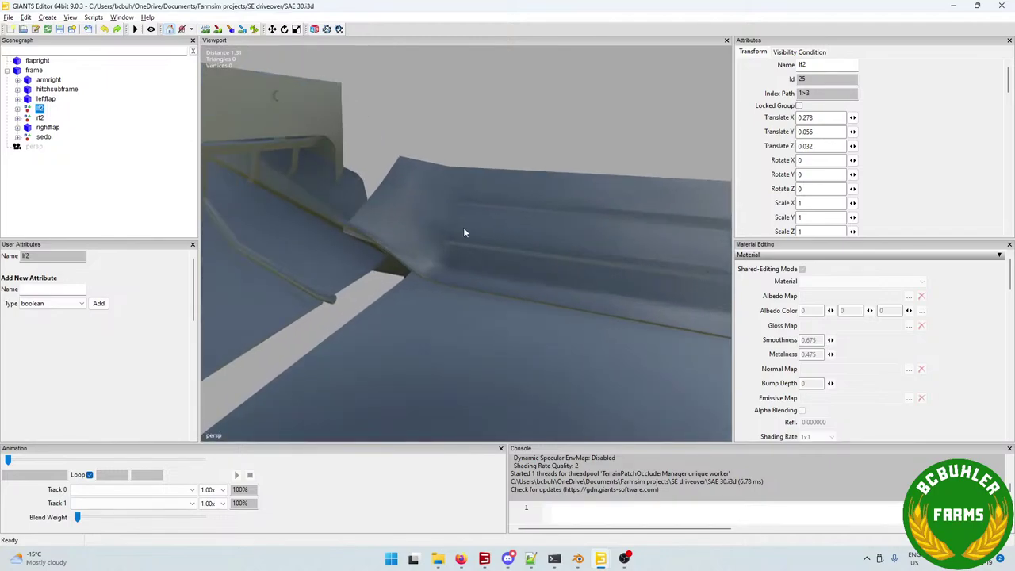
Focus on the sedo node and examine the conveyor's underside and its hitch end up close
click(46, 140)
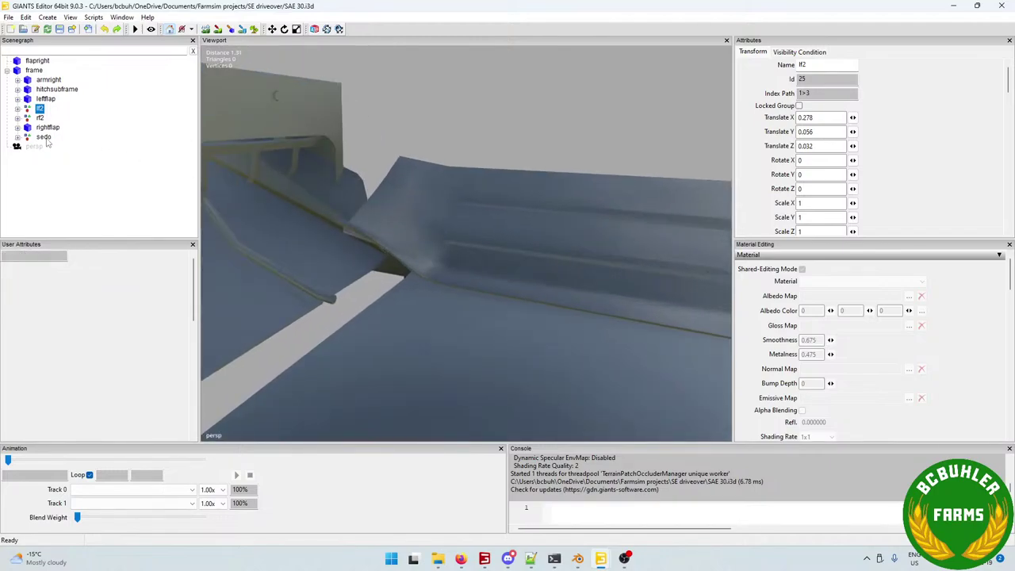
key(f)
alt+drag(340, 228, 295, 207)
scroll(462, 220, up, 5)
scroll(296, 207, up, 3)
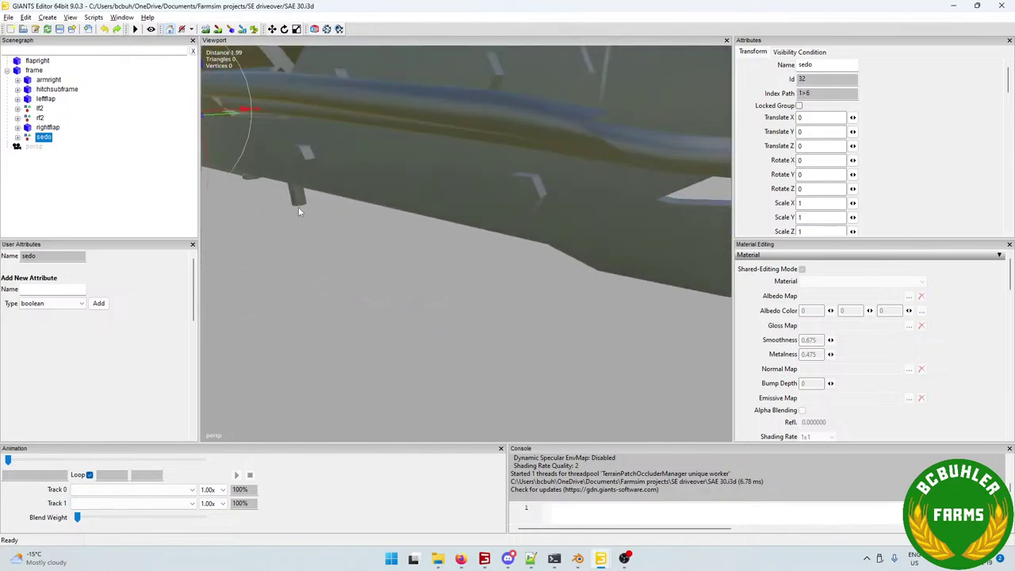
scroll(298, 207, down, 3)
middle_drag(349, 196, 532, 239)
alt+drag(531, 239, 585, 225)
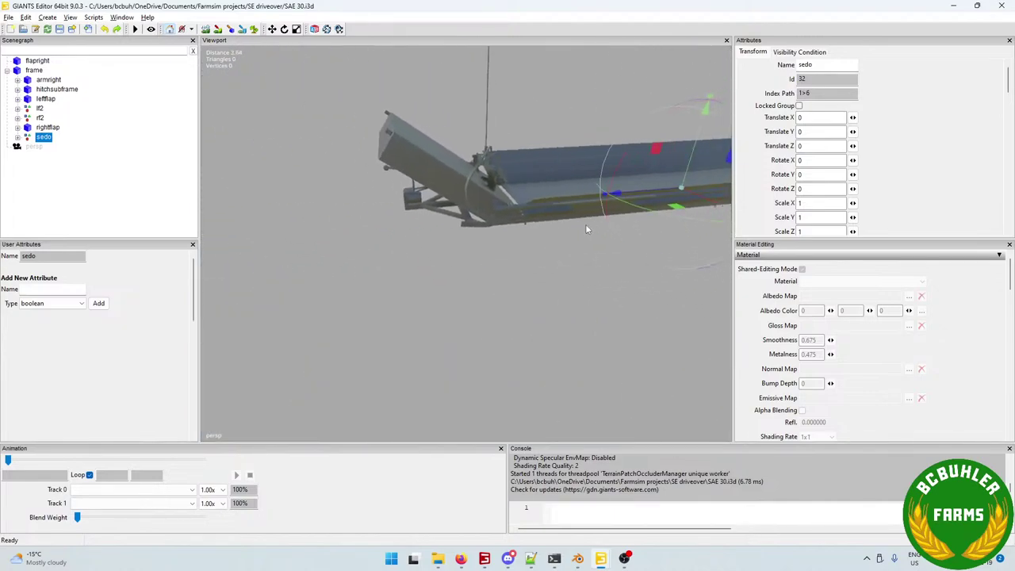
scroll(593, 224, up, 2)
scroll(595, 226, up, 1)
middle_drag(596, 229, 629, 204)
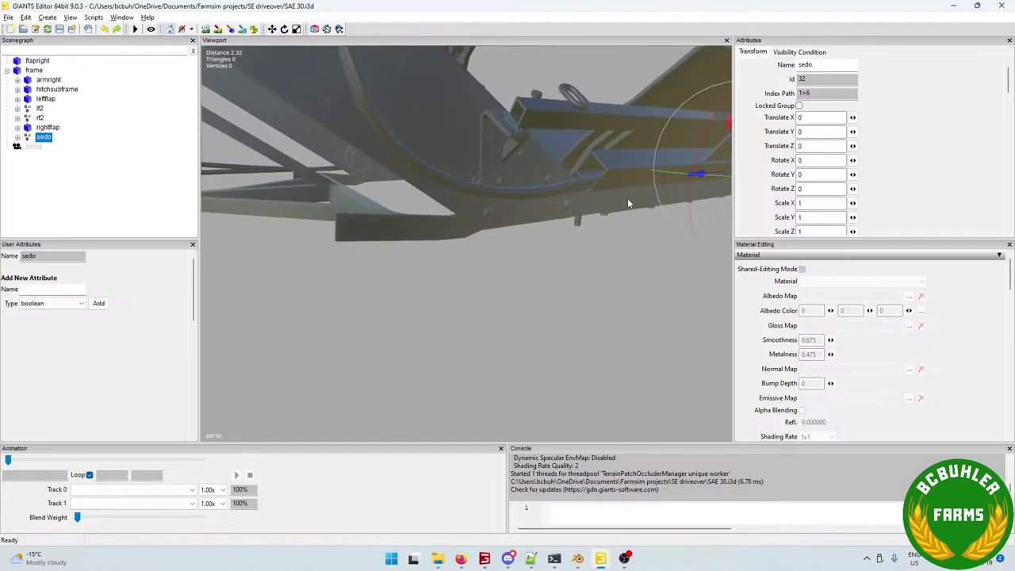
Examine the arm cylinder and the hoses running below the frame to the hitch from several sides
alt+drag(524, 195, 400, 225)
scroll(453, 225, up, 3)
click(452, 205)
key(ctrl+z)
alt+drag(464, 199, 607, 184)
scroll(555, 191, down, 6)
scroll(607, 184, up, 4)
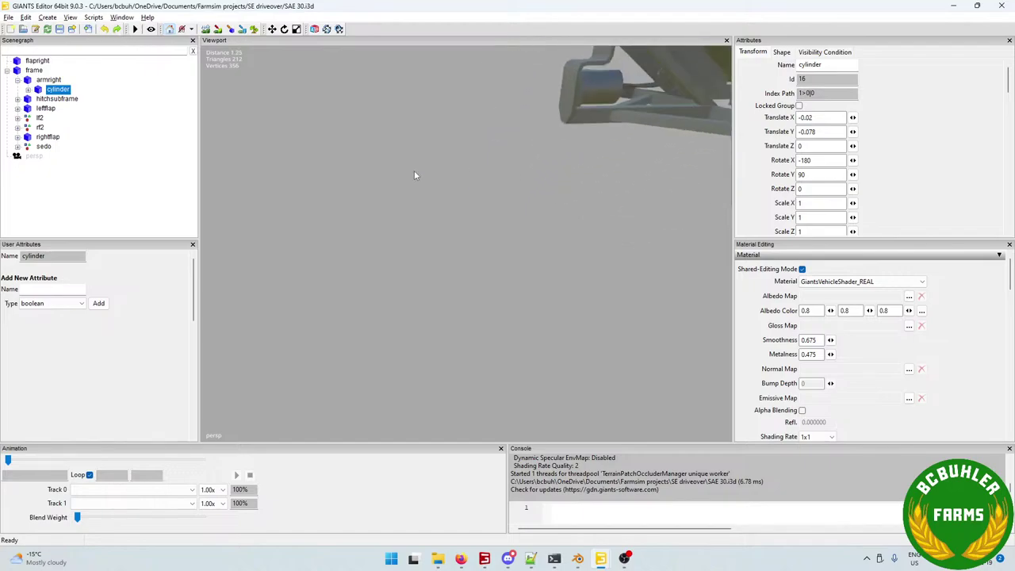
alt+drag(414, 170, 555, 179)
alt+drag(452, 178, 564, 168)
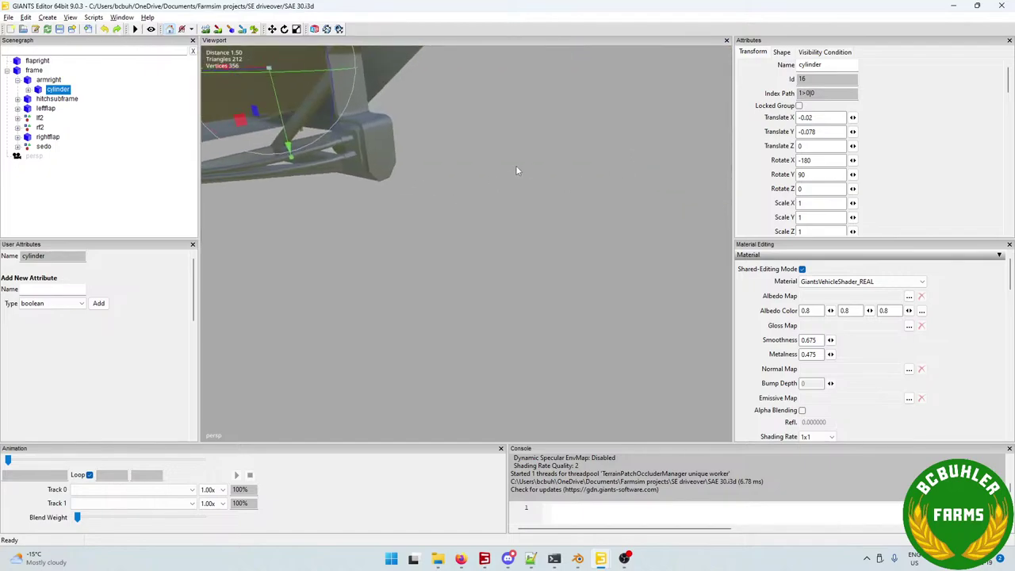
alt+drag(468, 165, 525, 163)
click(528, 162)
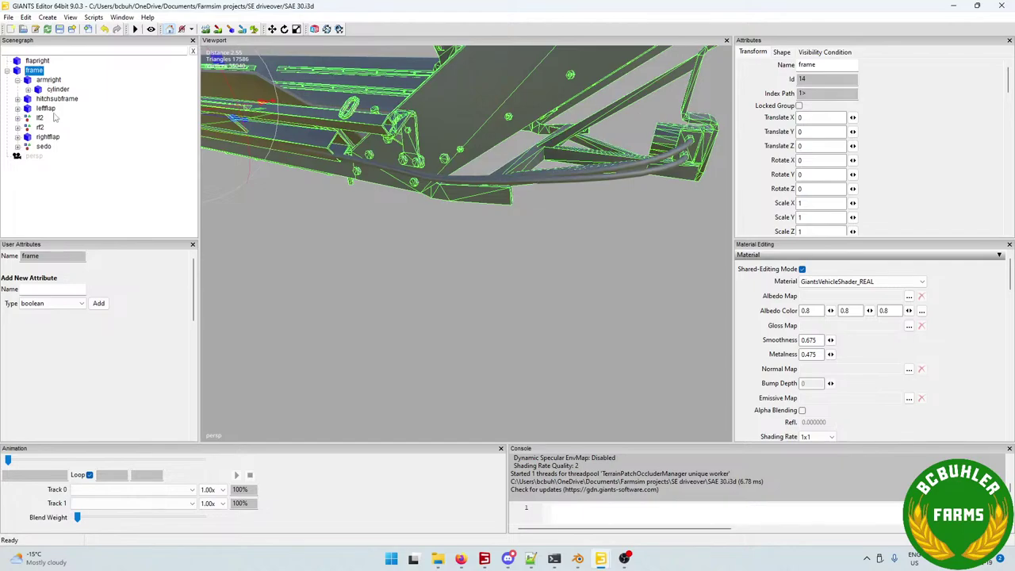
Try rotating the hitchsubframe node to test how the hoses follow it, and undo the rotation
click(58, 98)
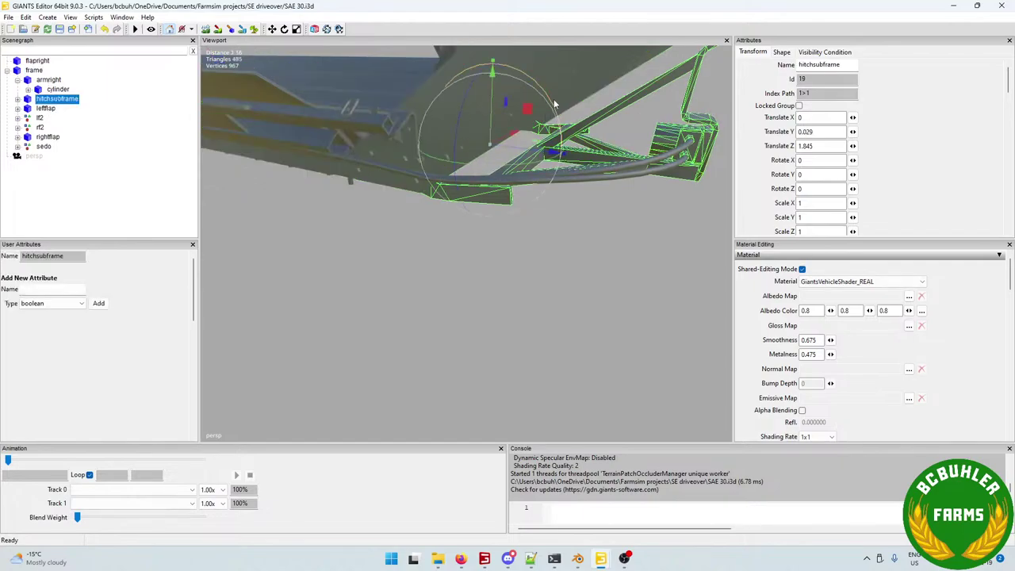
drag(553, 103, 530, 80)
key(ctrl+z)
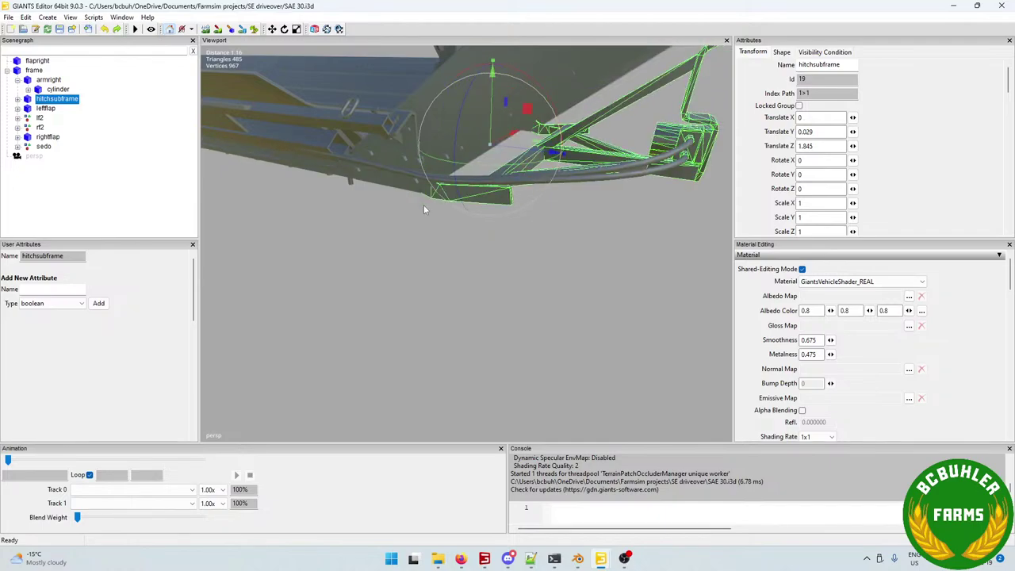
Close GIANTS Editor without saving SAE 30.i3d, and in Blender put the flapright mesh into Edit Mode
click(1003, 8)
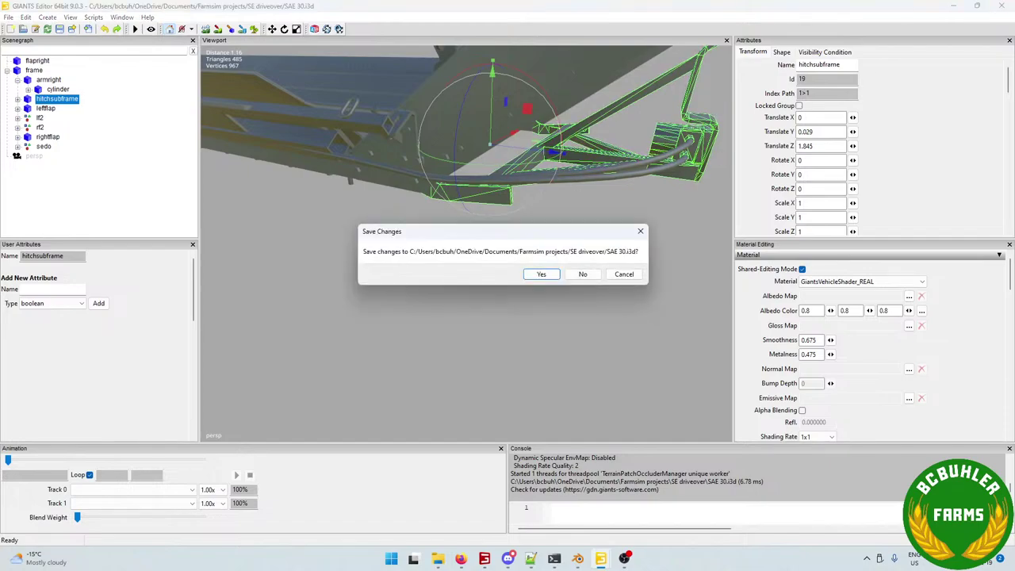
click(573, 275)
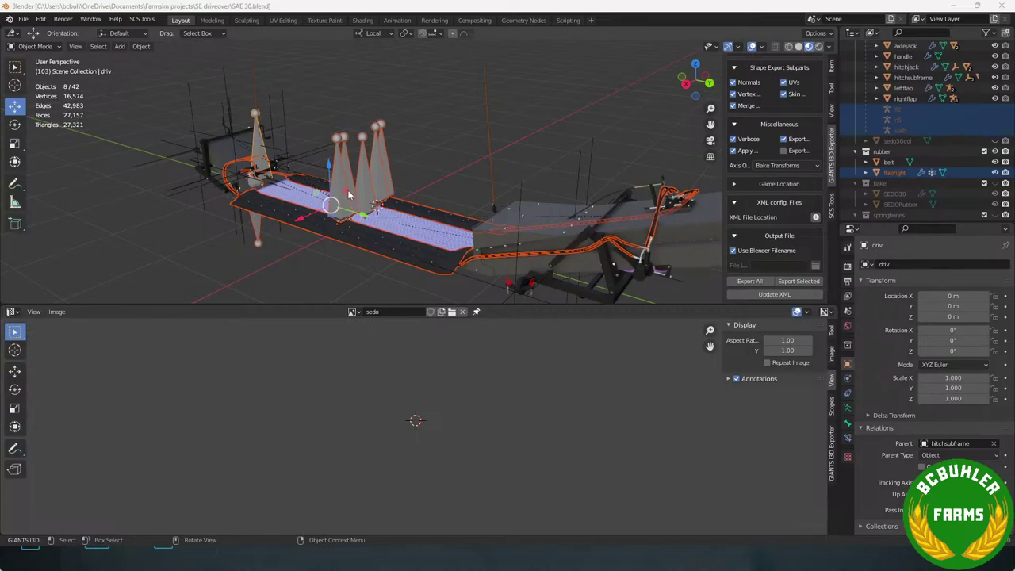
middle_drag(348, 194, 462, 182)
scroll(462, 182, up, 4)
click(354, 286)
key(Tab)
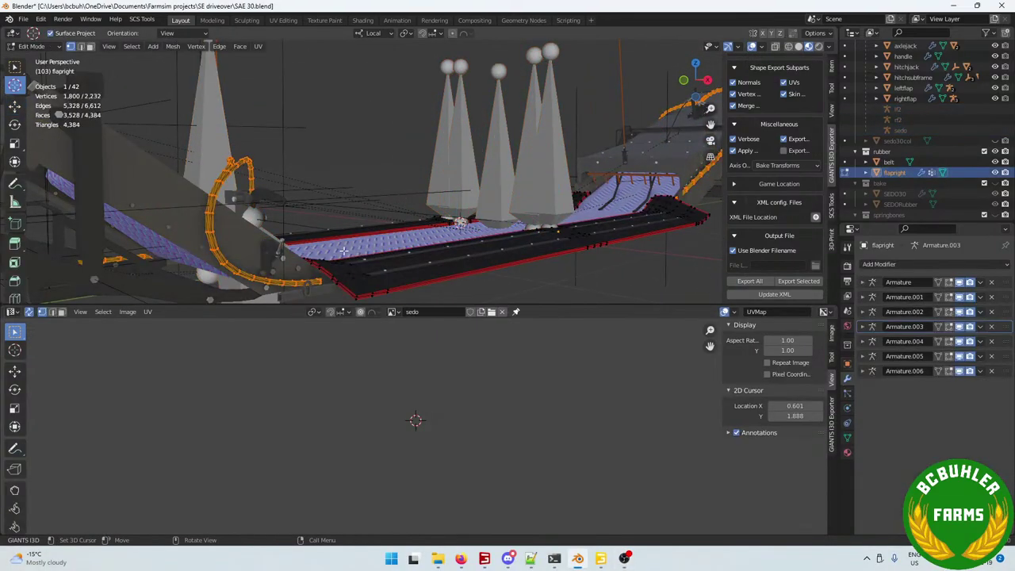
Make rfBone the active vertex group of flapright, with wireframe shading and no vertices selected
middle_drag(331, 241, 585, 290)
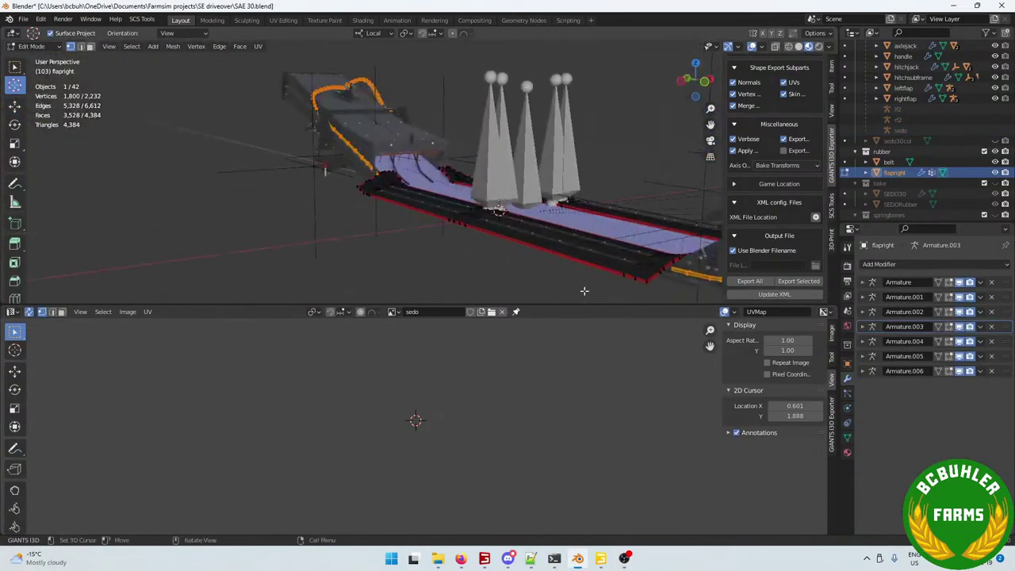
click(847, 437)
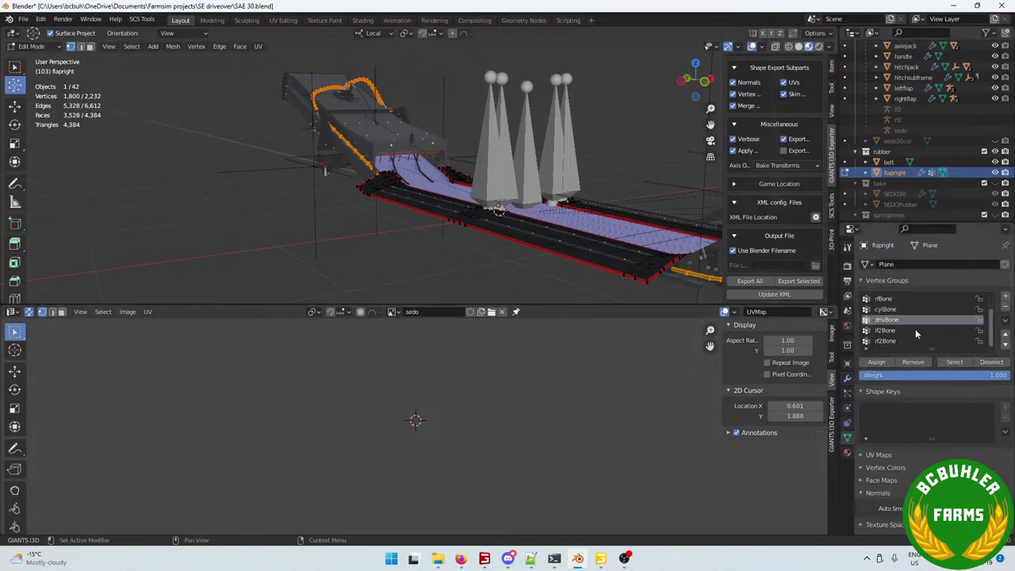
scroll(892, 329, up, 2)
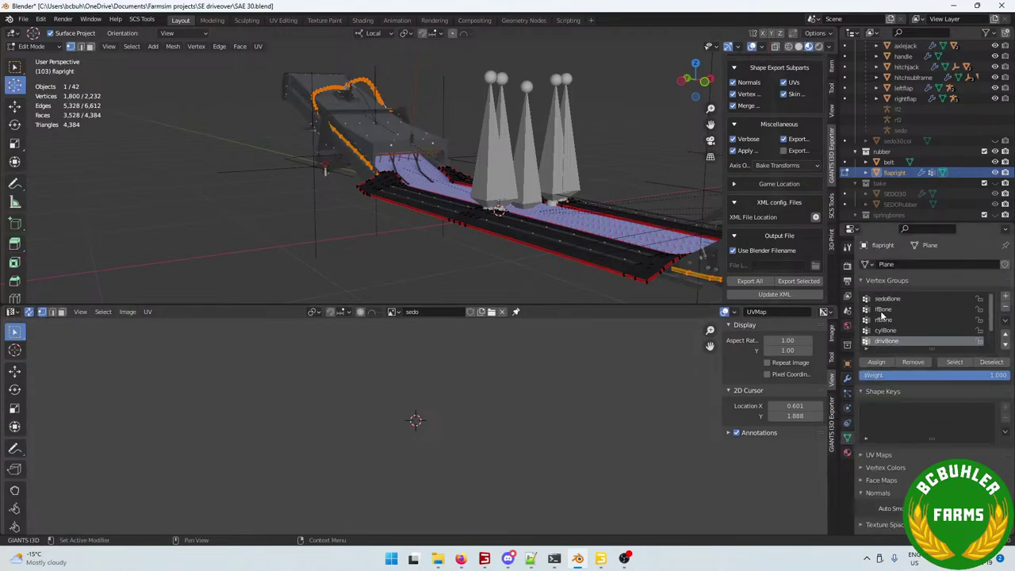
click(883, 319)
middle_drag(571, 277, 468, 251)
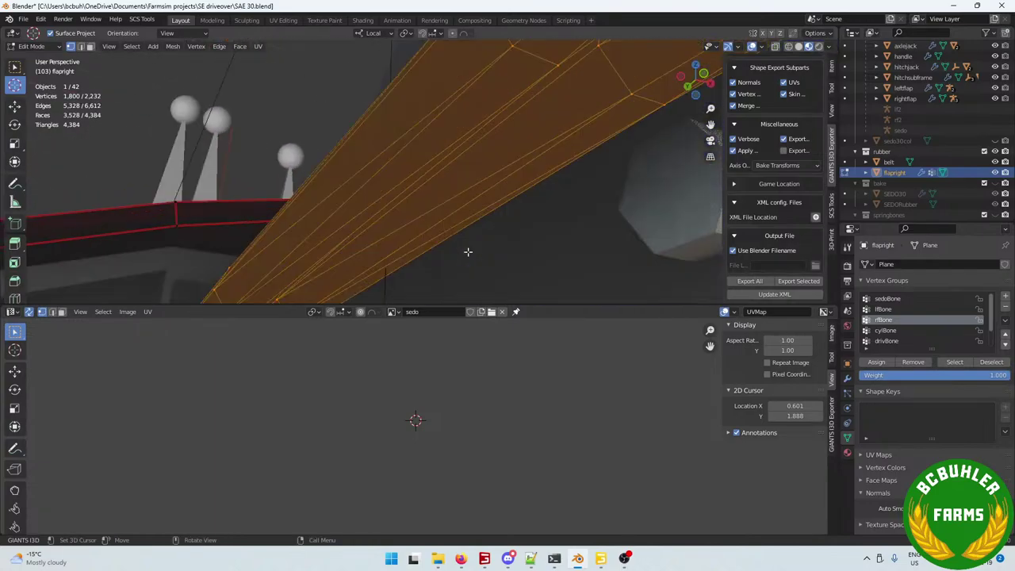
key(z)
click(376, 267)
scroll(375, 268, down, 4)
mouse_move(376, 267)
middle_down()
mouse_move(460, 217)
mouse_move(529, 229)
mouse_move(443, 235)
mouse_move(412, 220)
mouse_move(558, 235)
mouse_move(435, 281)
mouse_move(478, 195)
mouse_move(494, 254)
mouse_move(475, 127)
middle_up()
scroll(445, 265, down, 3)
key(alt+a)
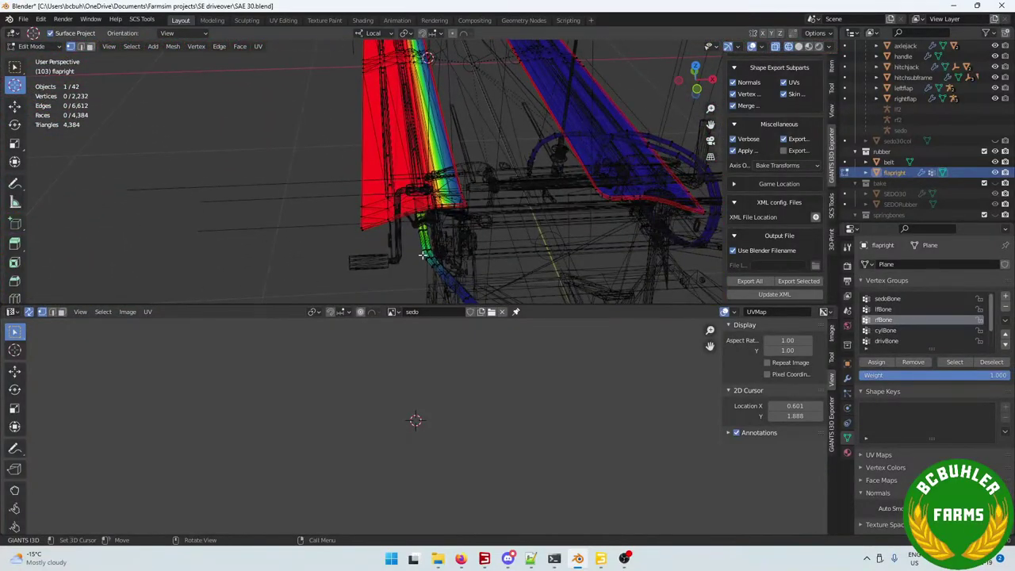
Select the linked hose at the right flap, exclude its hitch-side section, and assign the remaining vertices to rfBone with weight 1.000
key(l)
middle_drag(426, 261, 457, 205)
scroll(458, 204, down, 4)
mouse_move(396, 187)
middle_down()
mouse_move(349, 175)
mouse_move(290, 181)
mouse_move(431, 169)
middle_up()
key(c)
middle_drag(150, 142, 340, 175)
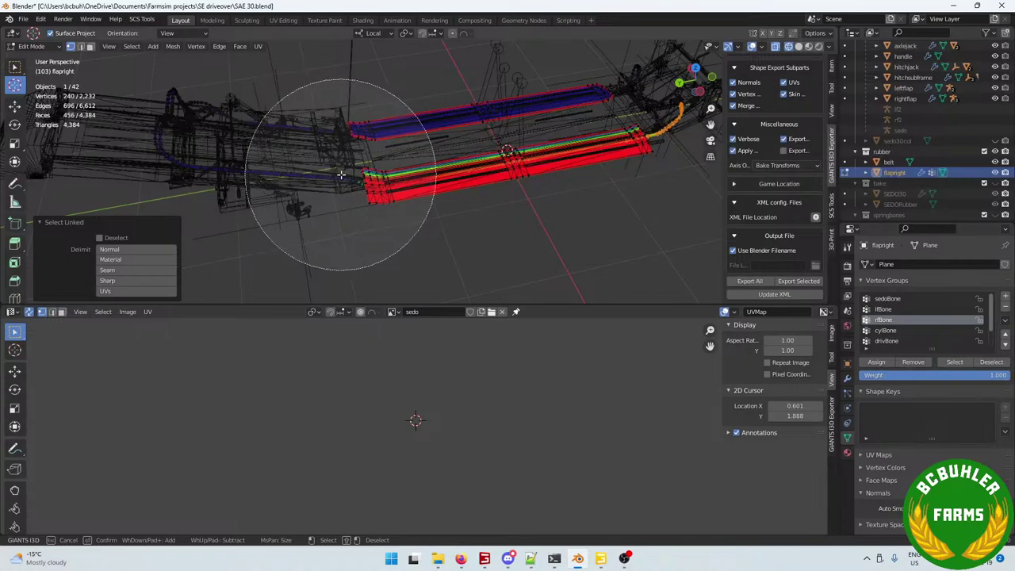
right_click(341, 175)
scroll(517, 201, up, 6)
mouse_move(516, 200)
middle_down()
mouse_move(624, 198)
mouse_move(228, 154)
mouse_move(445, 214)
middle_up()
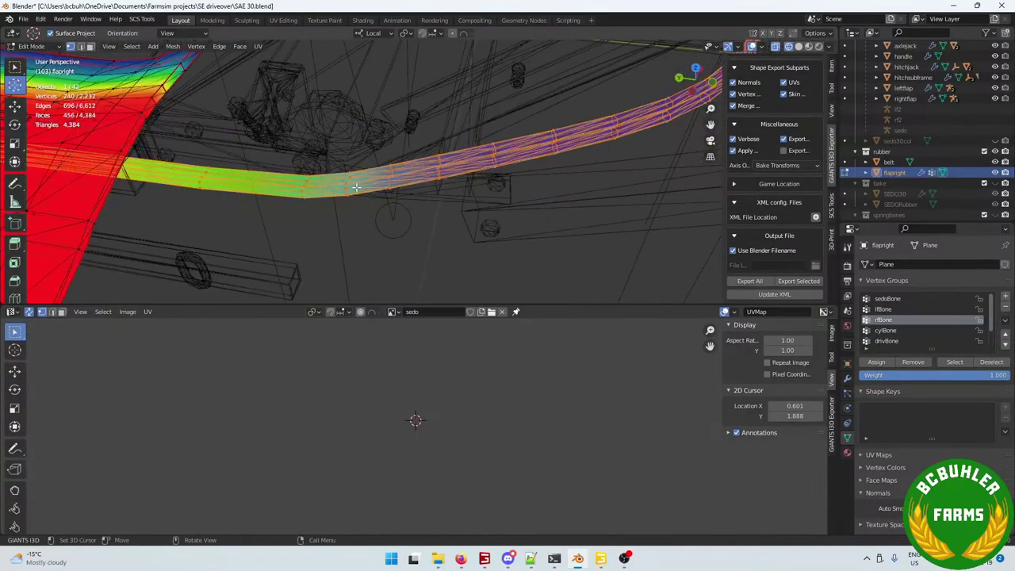
key(c)
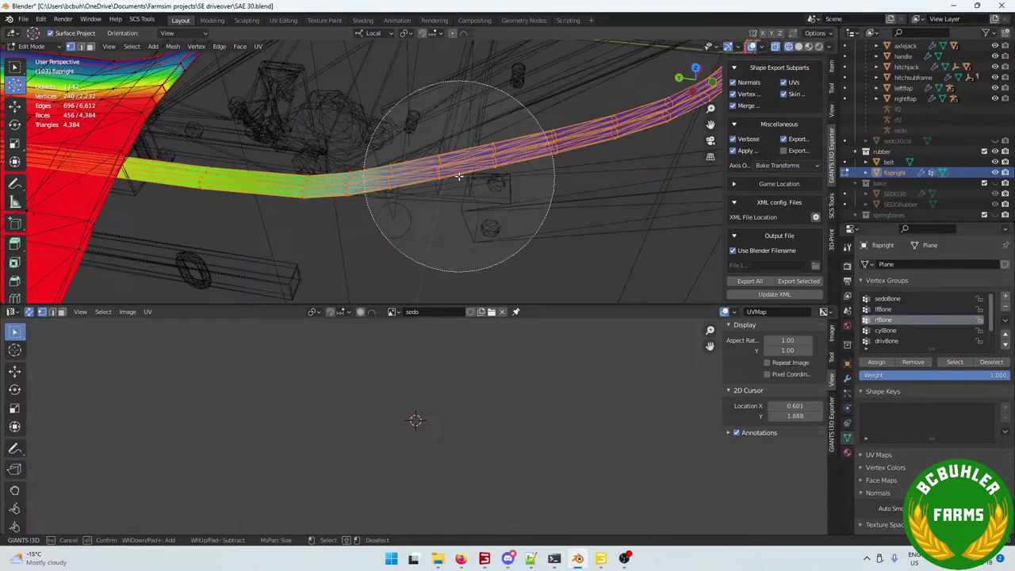
middle_drag(460, 176, 614, 137)
right_click(614, 137)
scroll(568, 152, down, 6)
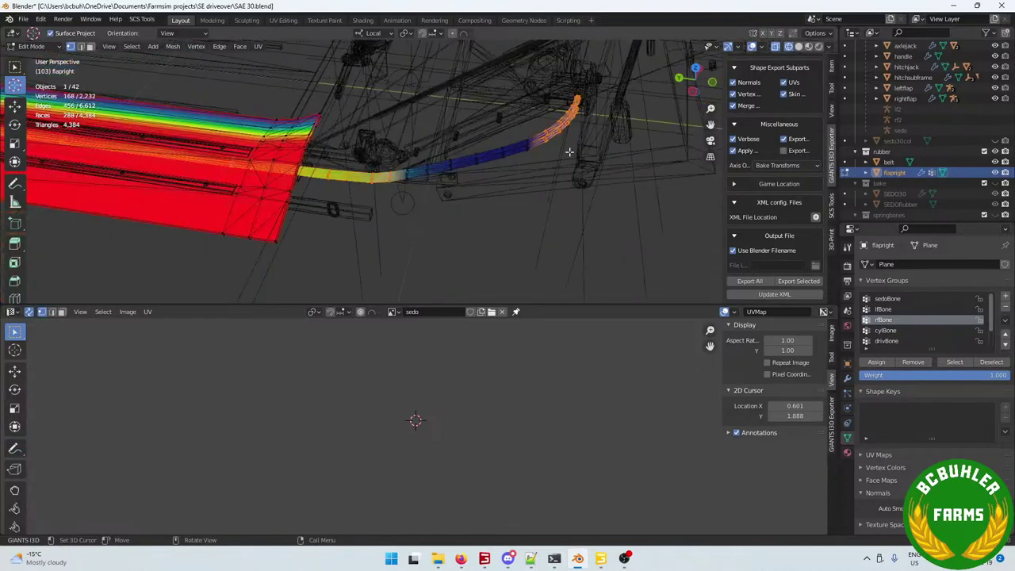
key(c)
middle_click(560, 157)
right_click(558, 159)
click(882, 362)
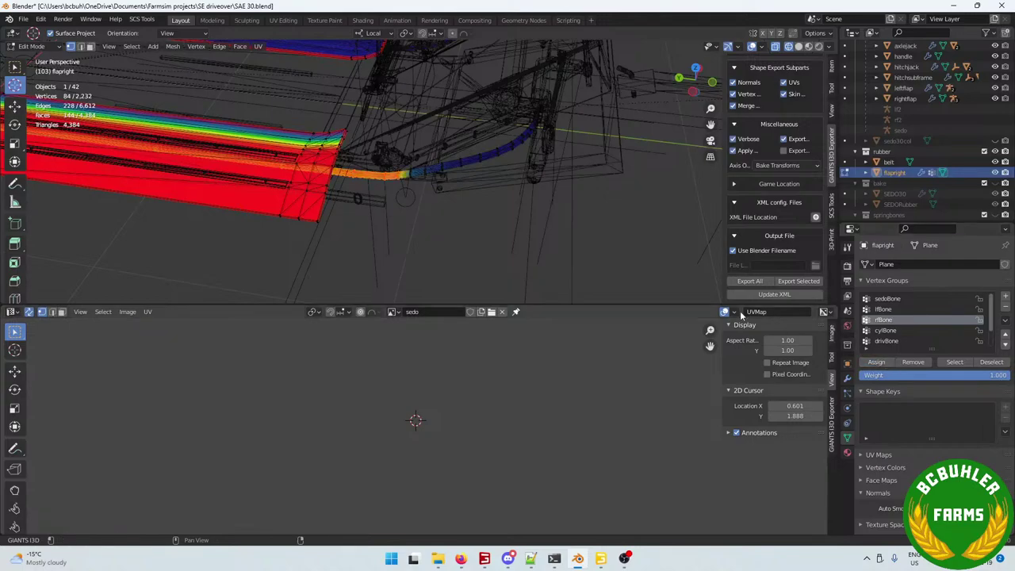
Select the hose's hitch-side section, invert the selection, and remove all those other vertices from the drivBone vertex group
scroll(500, 223, up, 4)
key(alt+a)
key(c)
mouse_move(457, 181)
mouse_down()
mouse_move(556, 168)
mouse_move(551, 178)
mouse_up()
right_click(555, 168)
scroll(544, 177, down, 7)
key(c)
key(Escape)
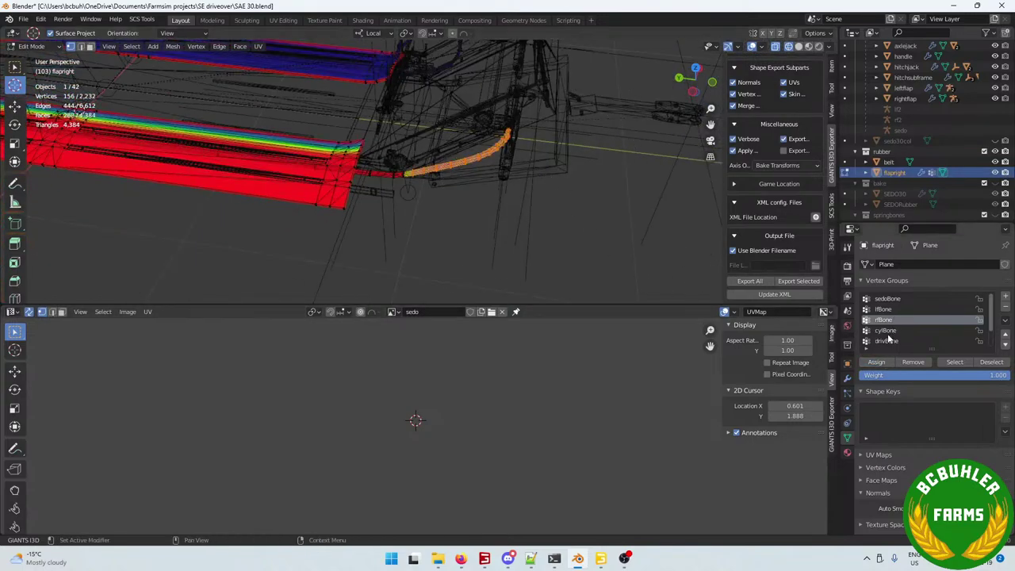
click(888, 342)
scroll(553, 251, up, 8)
scroll(489, 246, down, 3)
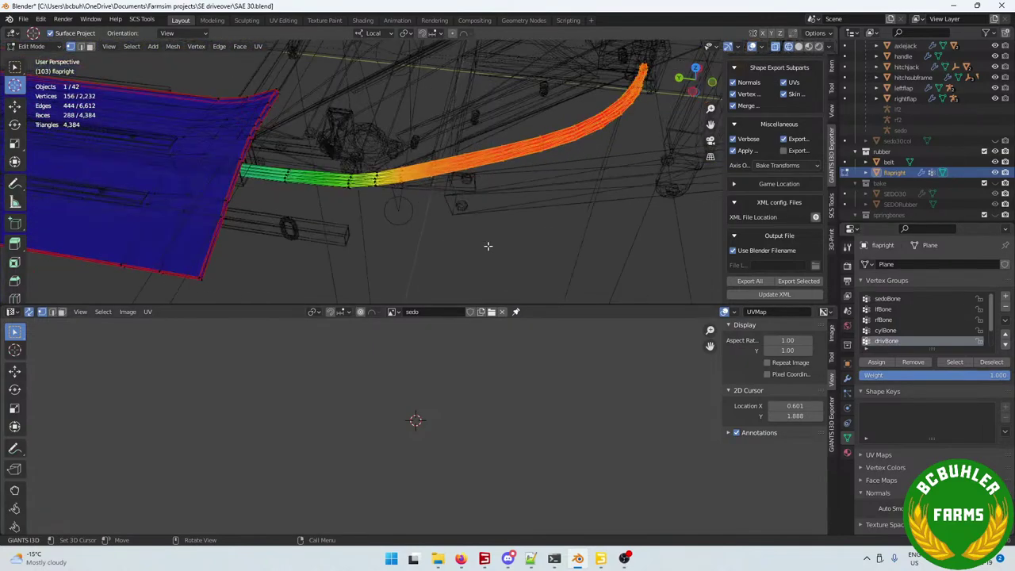
middle_drag(488, 246, 474, 225)
key(a)
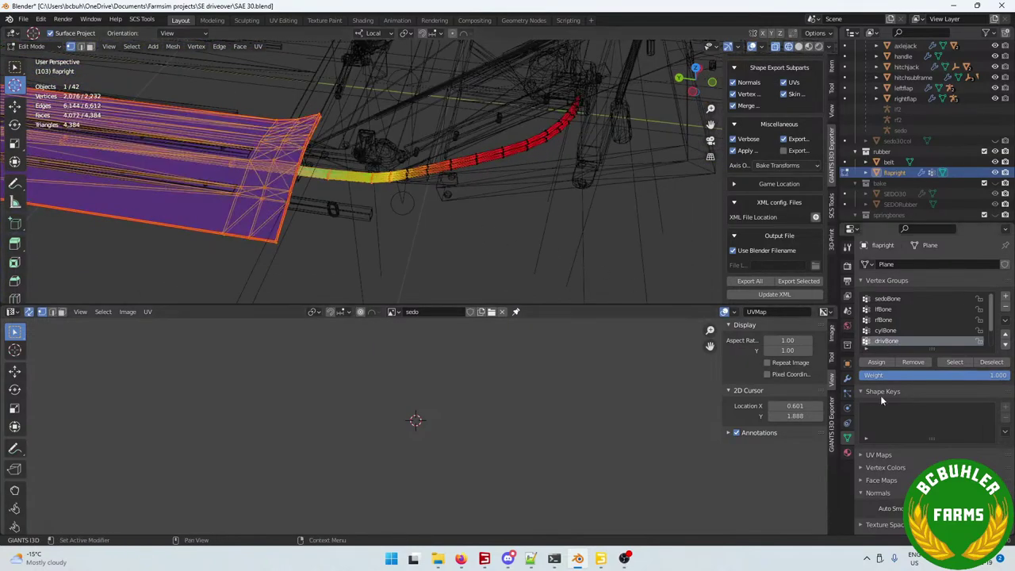
click(912, 361)
Clear the selection and select the hose vertices around the bend beside the right flap
scroll(428, 251, up, 4)
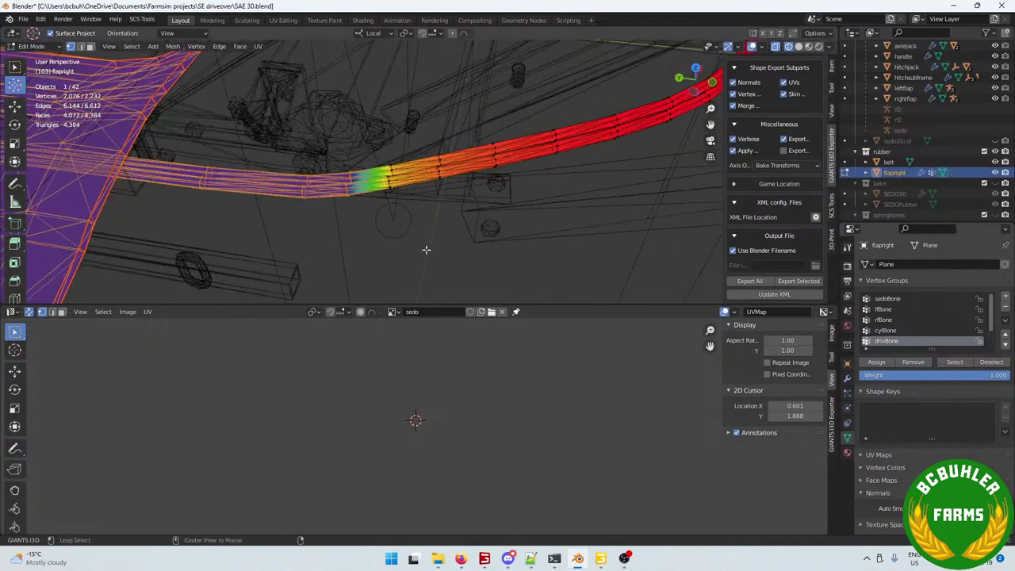
key(alt+a)
key(c)
mouse_move(284, 195)
mouse_down()
mouse_move(409, 198)
mouse_move(420, 178)
mouse_up()
right_click(420, 178)
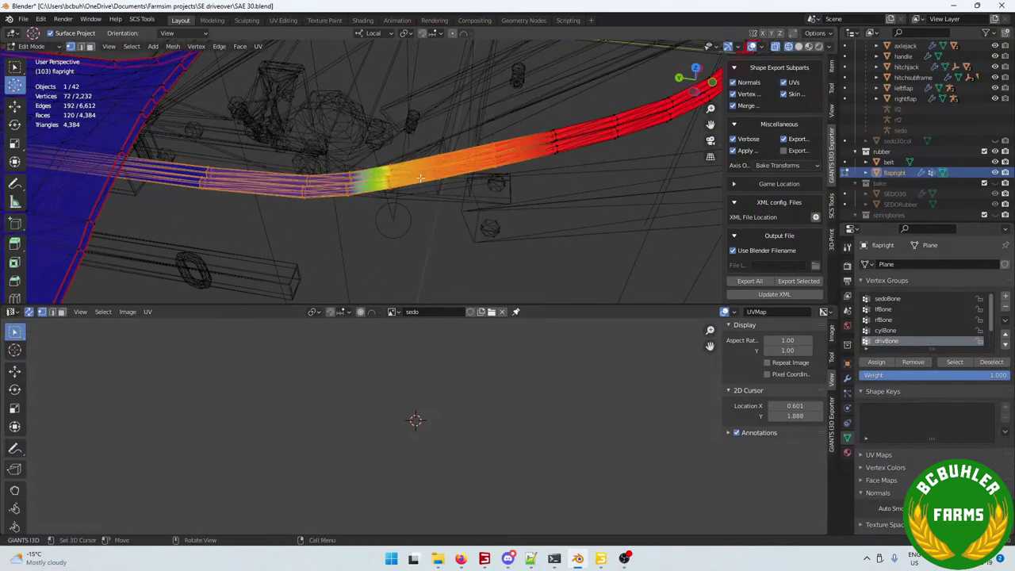
Try smoothing the selected hose section's drivBone weights with factor 0.100 and 120 iterations, and undo it
click(173, 47)
mouse_move(201, 241)
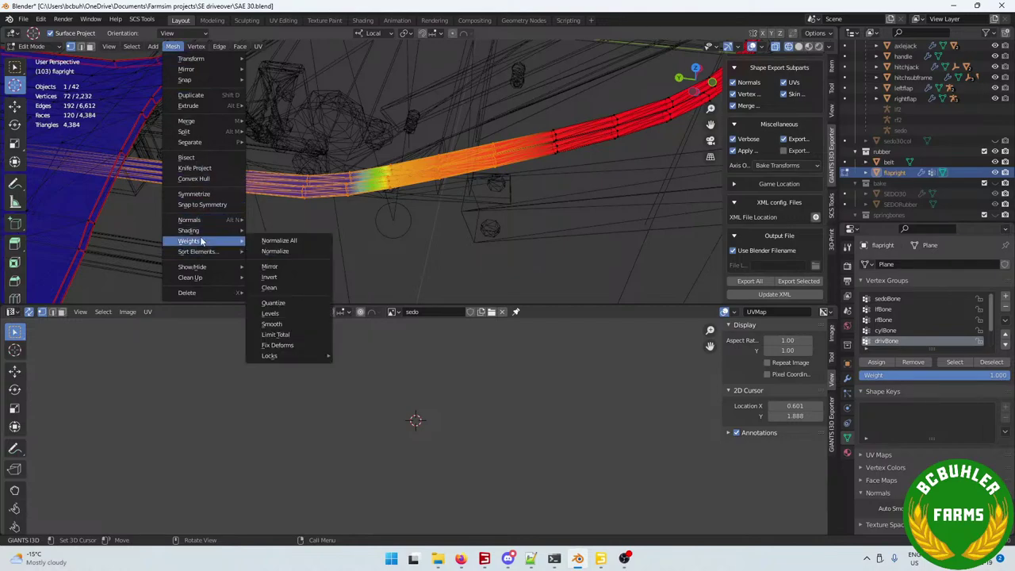
click(282, 324)
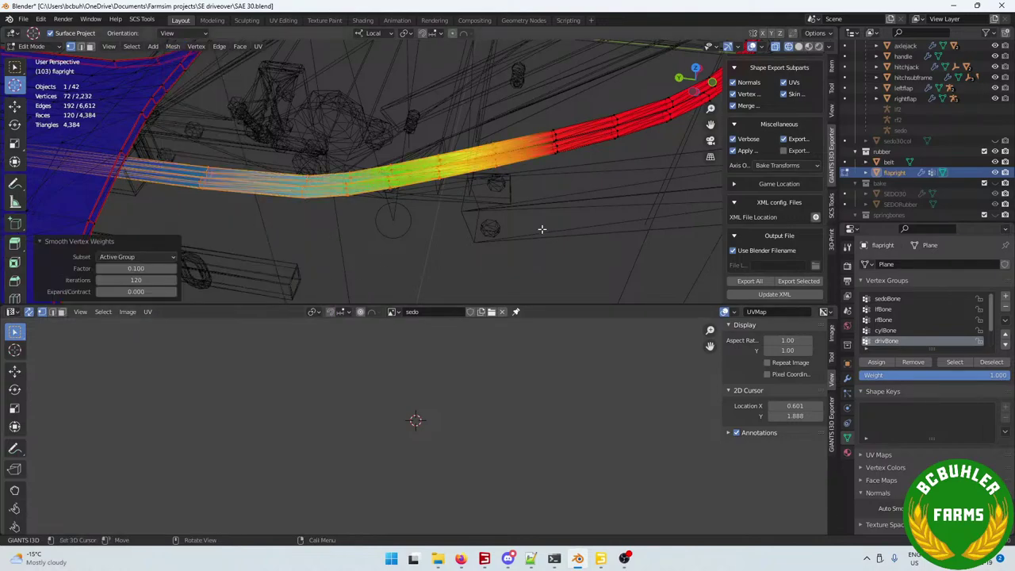
key(ctrl+z)
Deselect the hose vertices nearest the flap and smooth the remaining selection's drivBone weights with factor 0.100 and 120 iterations
key(c)
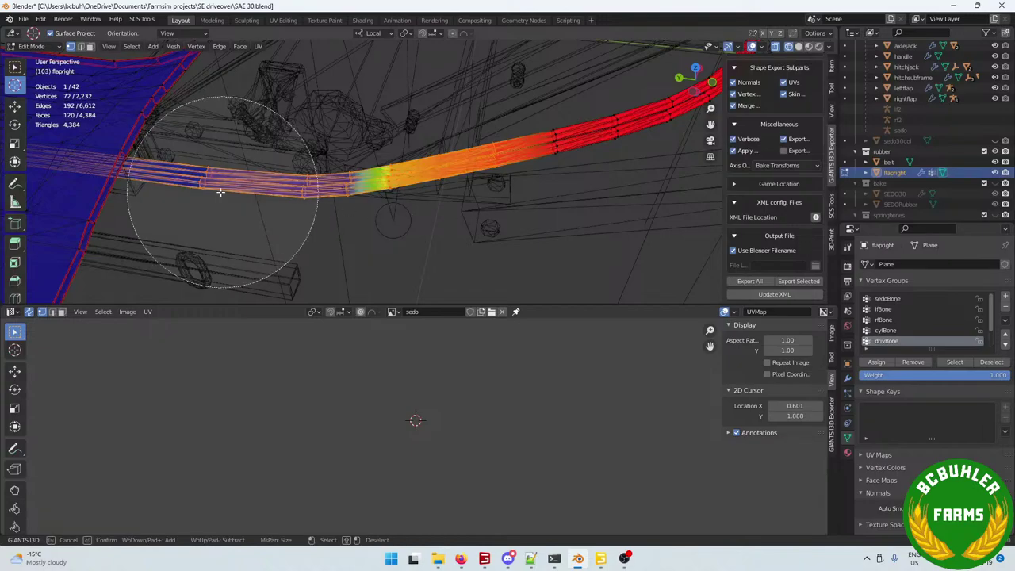
middle_click(160, 183)
right_click(160, 183)
click(172, 47)
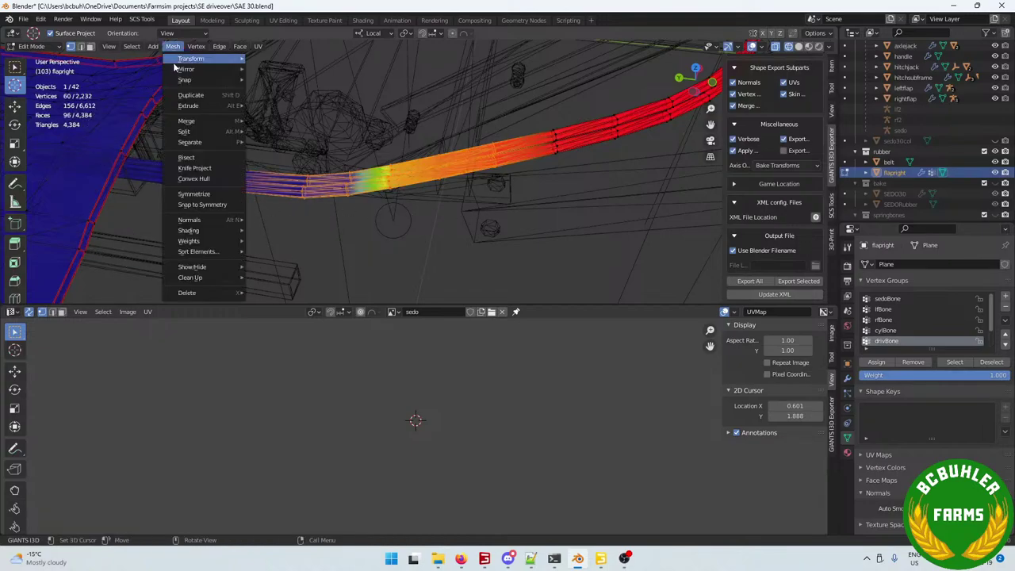
mouse_move(208, 242)
click(271, 324)
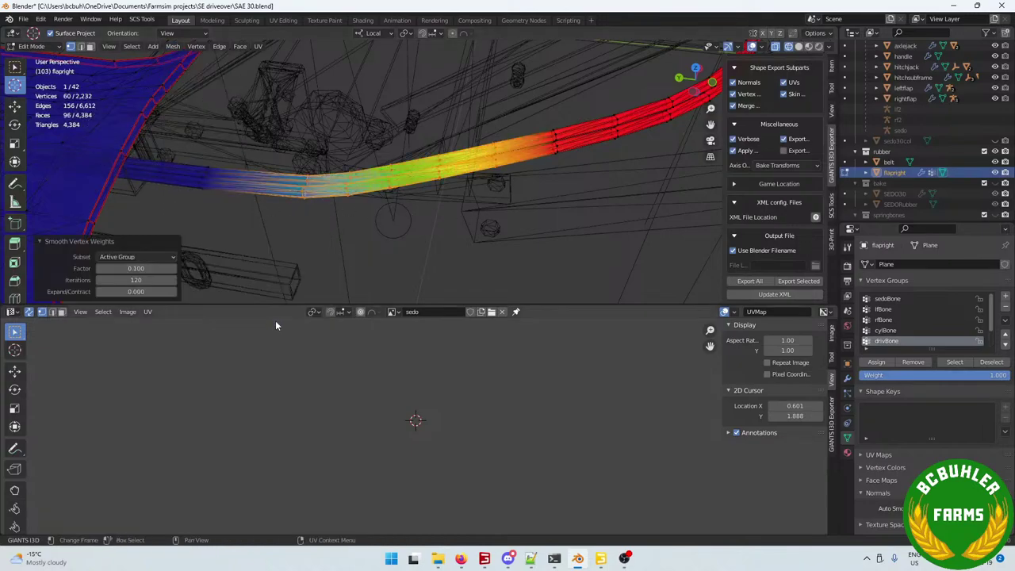
Smooth the same hose section's rfBone weights with factor 0.100 and 120 iterations, and clear the selection
click(885, 320)
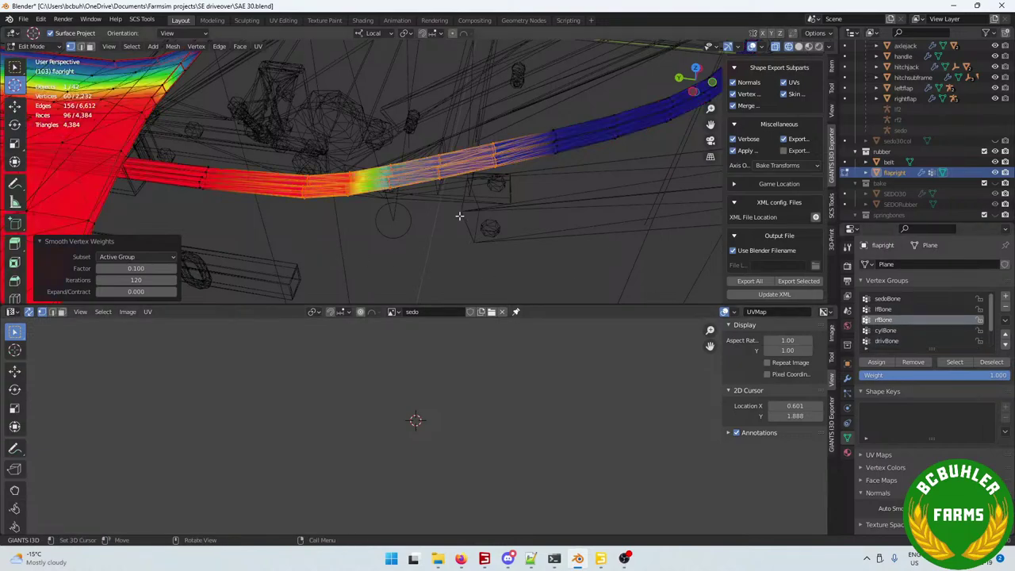
click(172, 46)
mouse_move(196, 244)
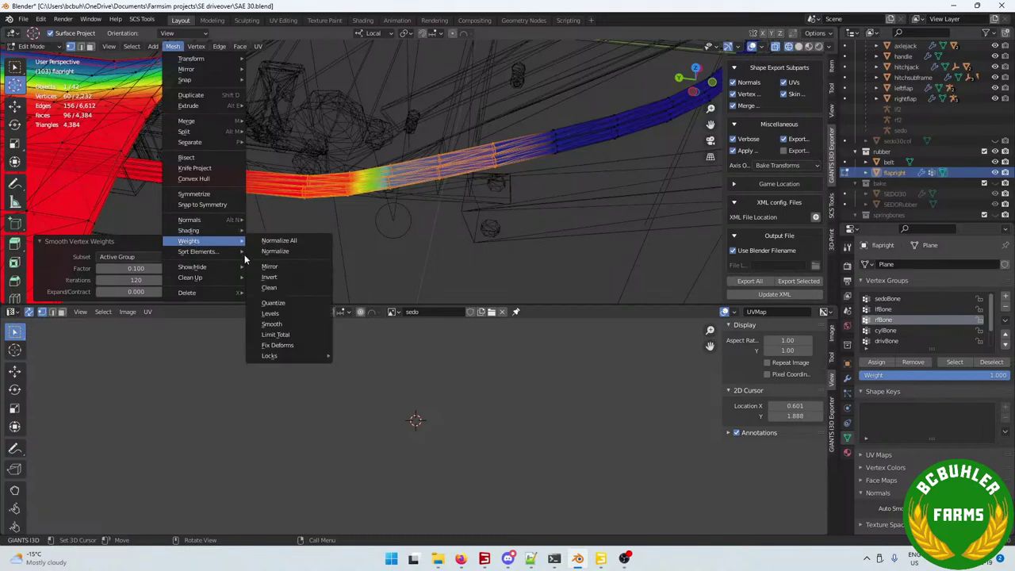
click(295, 324)
key(alt+a)
Display the sedoBone weights, check their blend along the hose beside the flap, and save the file
middle_drag(348, 201, 481, 270)
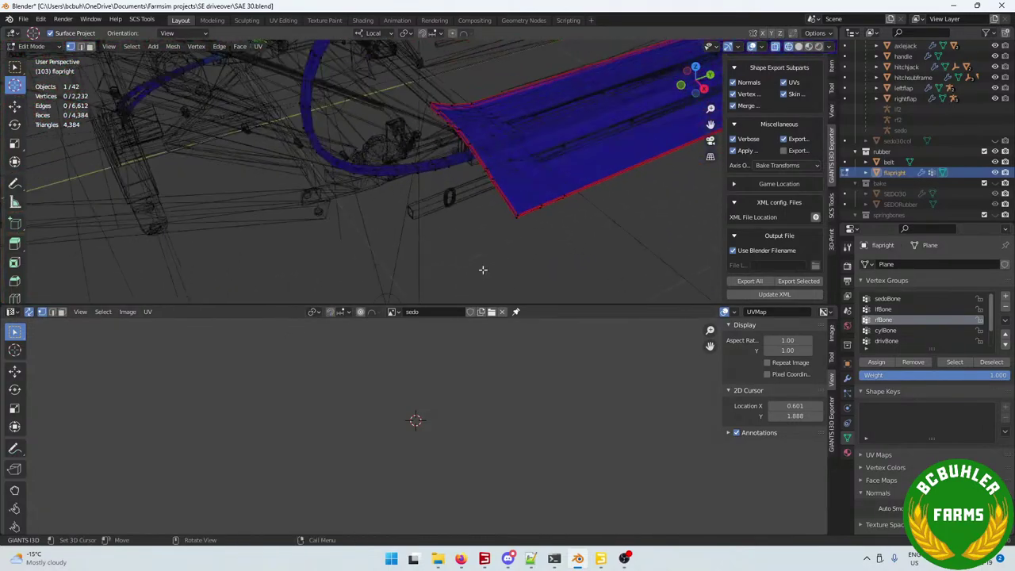
click(889, 300)
middle_drag(587, 197, 532, 229)
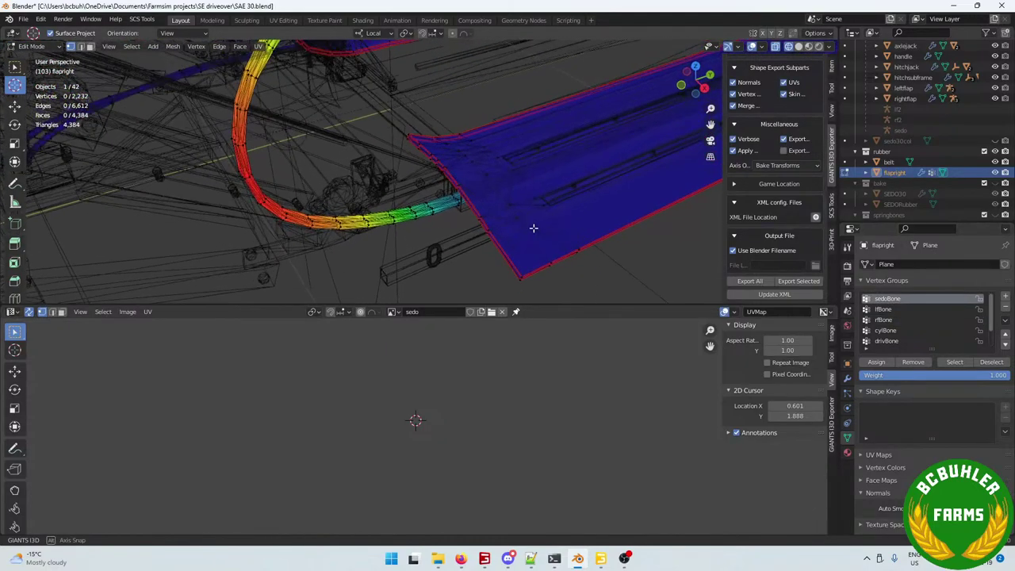
scroll(531, 229, up, 3)
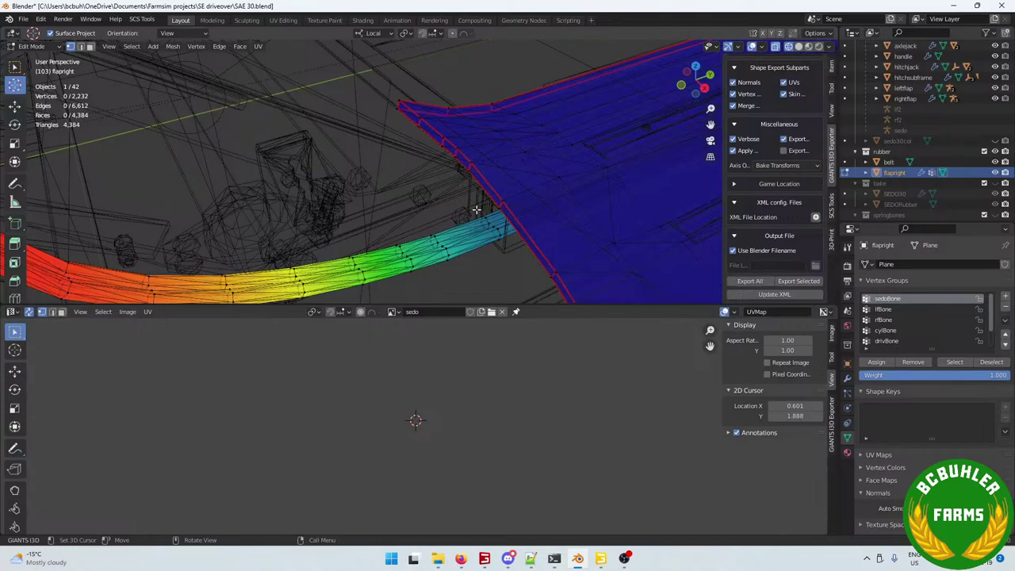
middle_drag(456, 208, 404, 208)
key(ctrl+s)
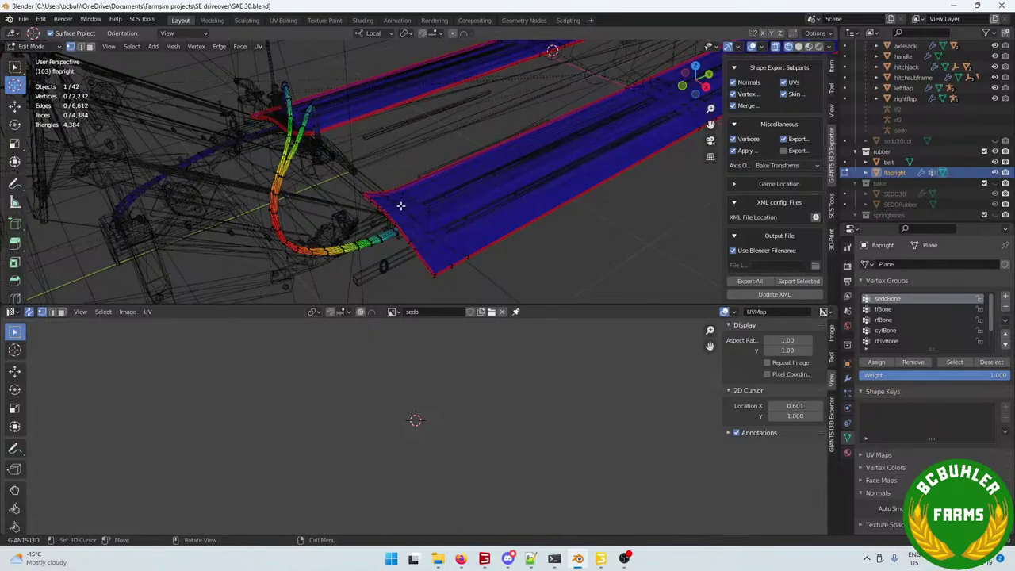
Inspect the sedoBone weights where the hose meets the far end of the flap, and save the file again
scroll(572, 145, down, 4)
shift+middle_drag(595, 151, 447, 231)
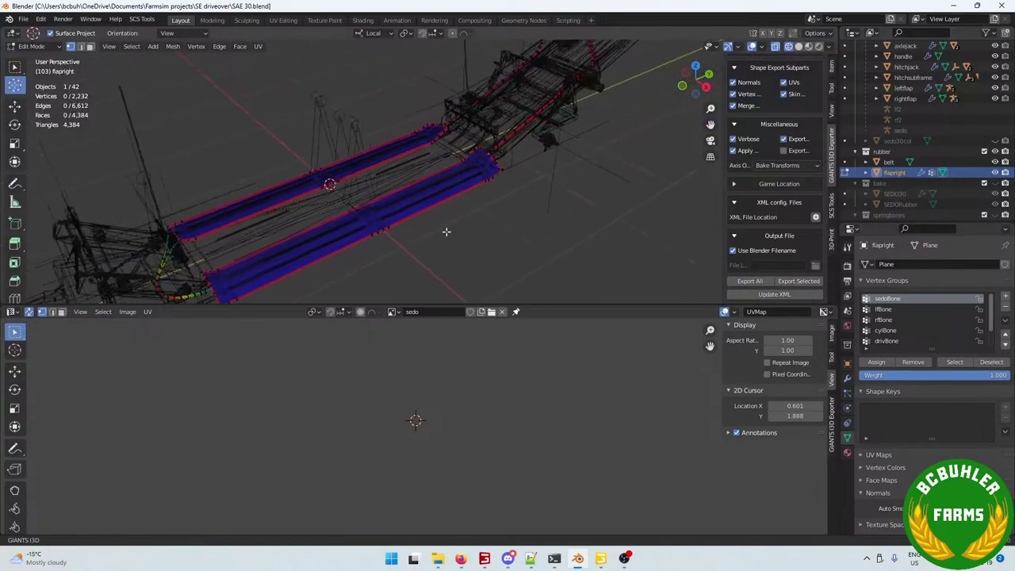
scroll(468, 210, up, 4)
middle_drag(485, 193, 436, 154)
scroll(428, 171, up, 2)
shift+middle_drag(404, 207, 456, 177)
scroll(455, 177, up, 3)
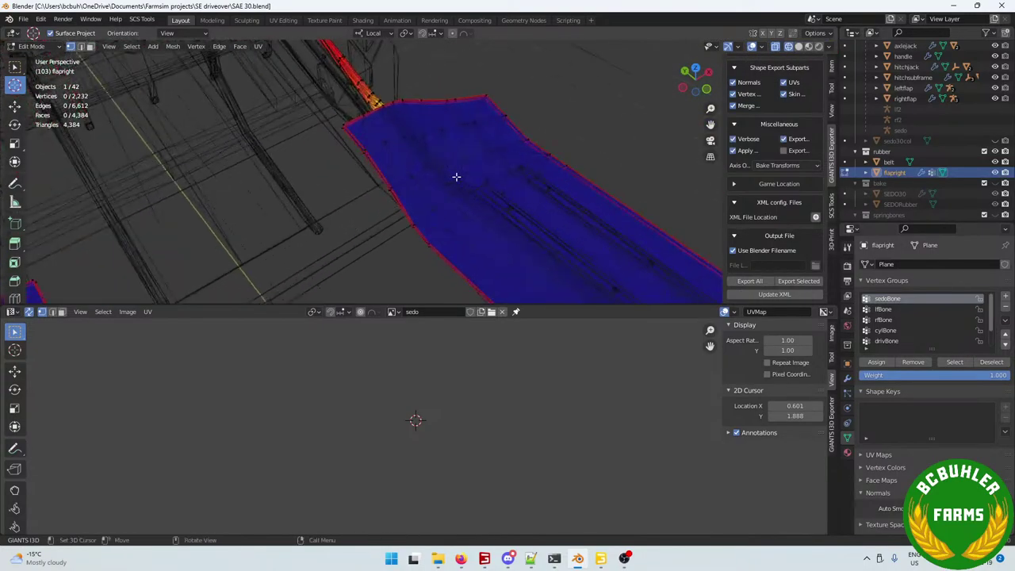
key(ctrl+s)
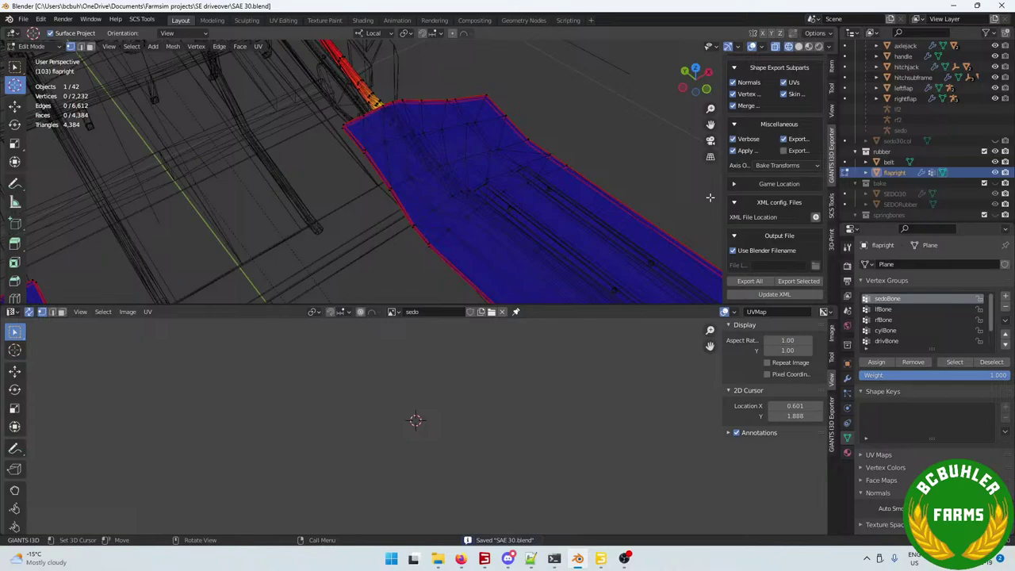
Select the vertices of the right flap's inner-edge end patch, beyond the long strip, and assign them to rfBone with weight 1.000
click(886, 319)
scroll(528, 227, down, 4)
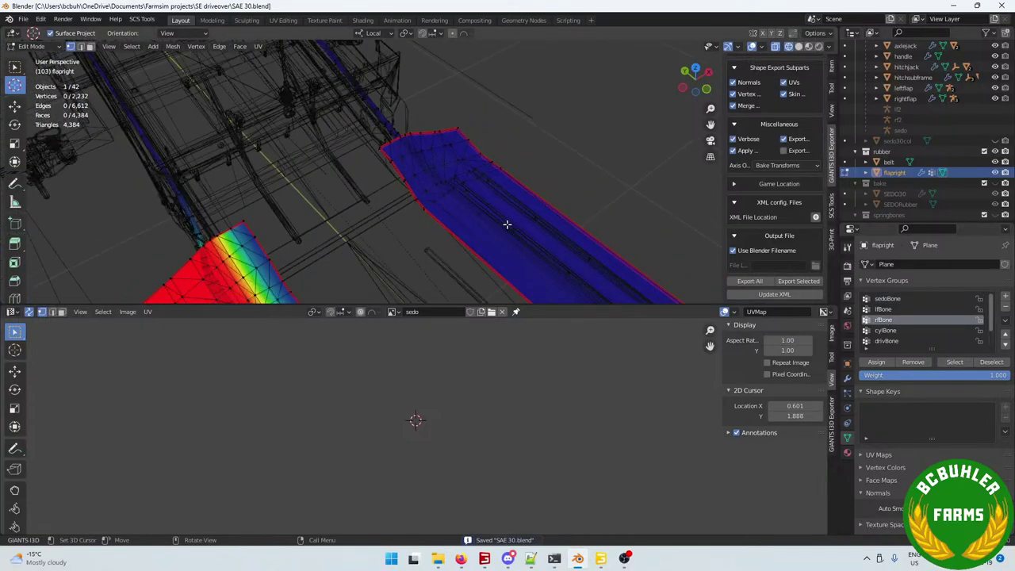
shift+middle_drag(309, 241, 394, 167)
scroll(585, 121, up, 1)
scroll(394, 167, up, 1)
key(c)
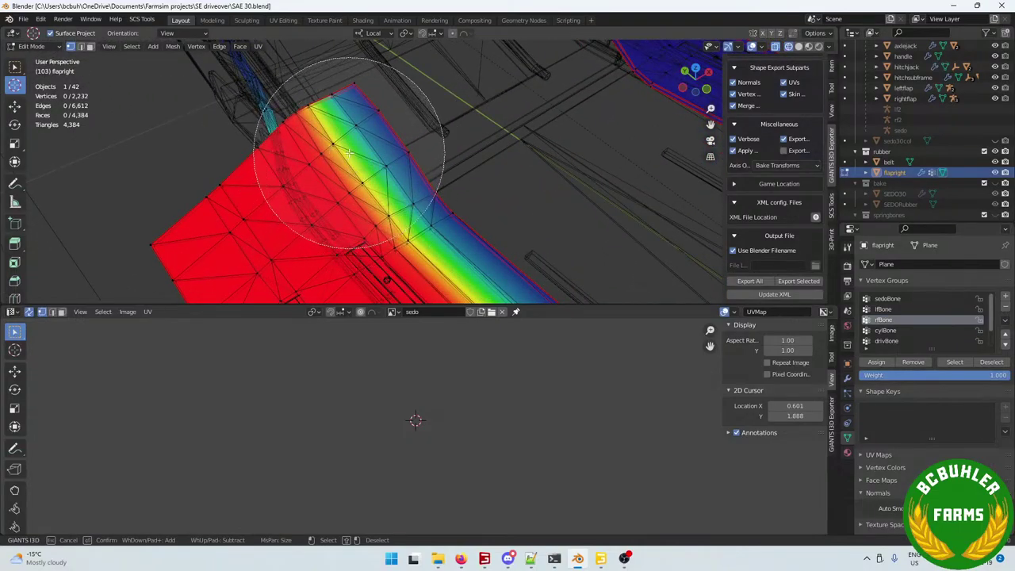
mouse_move(320, 170)
mouse_down()
mouse_move(357, 151)
mouse_move(328, 119)
mouse_move(365, 192)
mouse_move(419, 159)
mouse_up()
right_click(357, 151)
key(alt+a)
key(c)
scroll(376, 131, up, 6)
key(Escape)
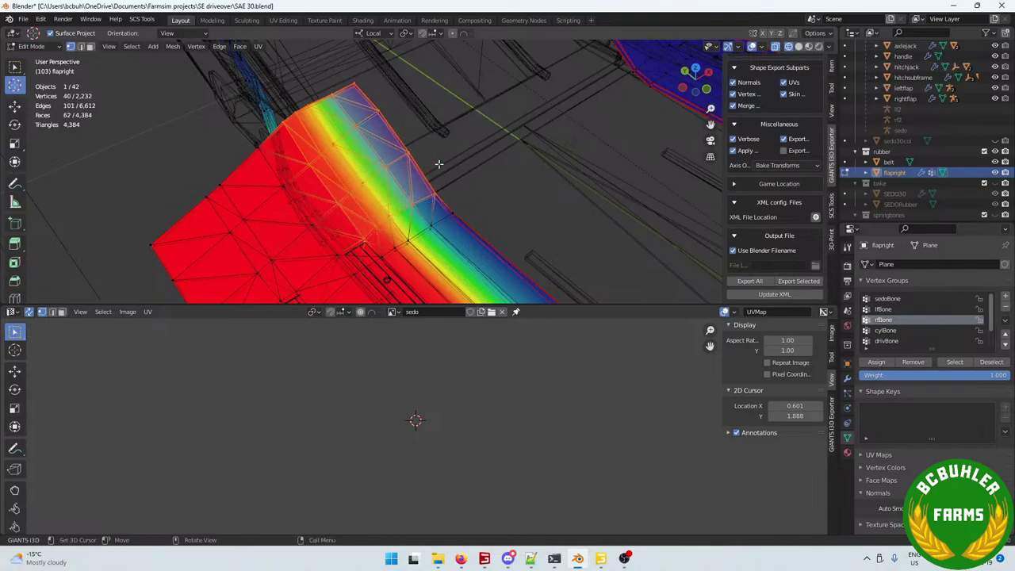
click(876, 362)
shift+middle_drag(479, 245, 468, 213)
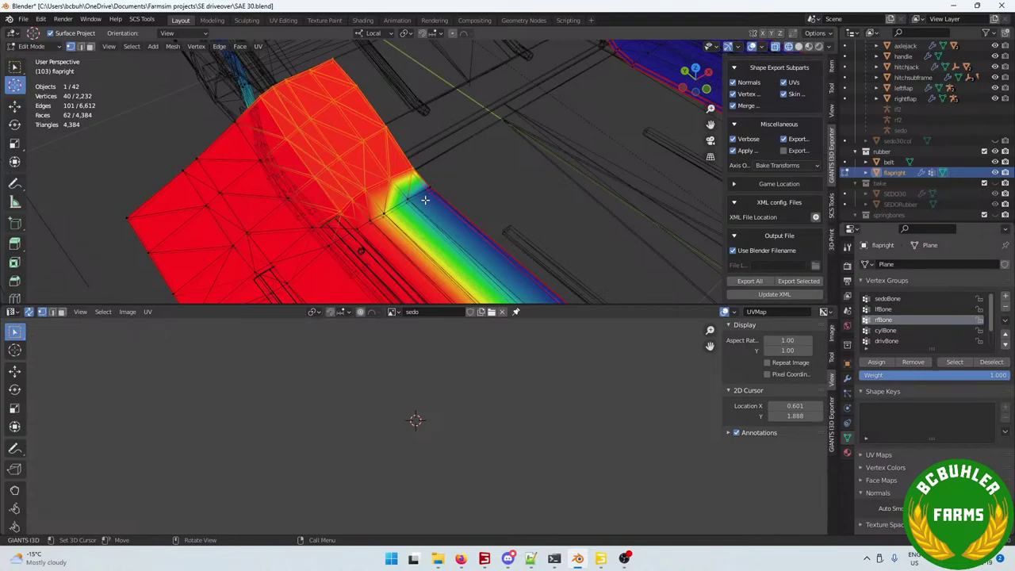
key(alt+a)
key(c)
scroll(411, 192, up, 4)
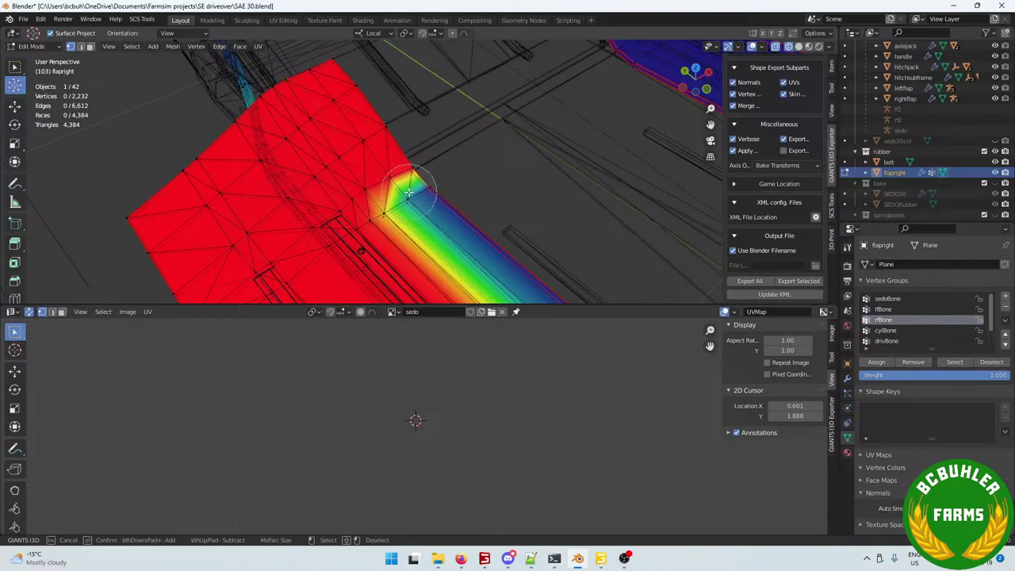
key(Escape)
key(ctrl+z)
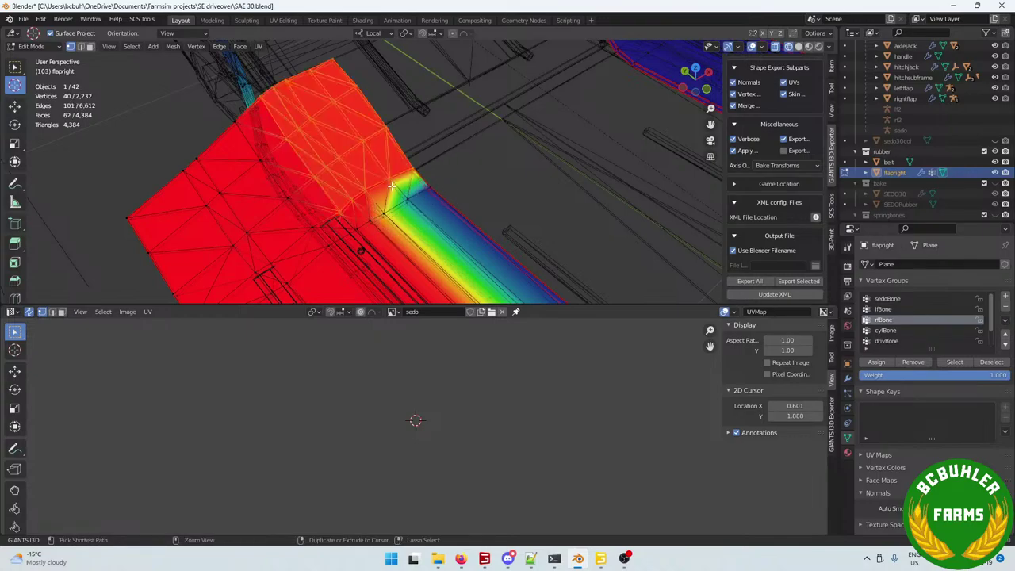
Remove the selected right flap end-patch vertices from the rf2Bone vertex group
scroll(903, 328, down, 2)
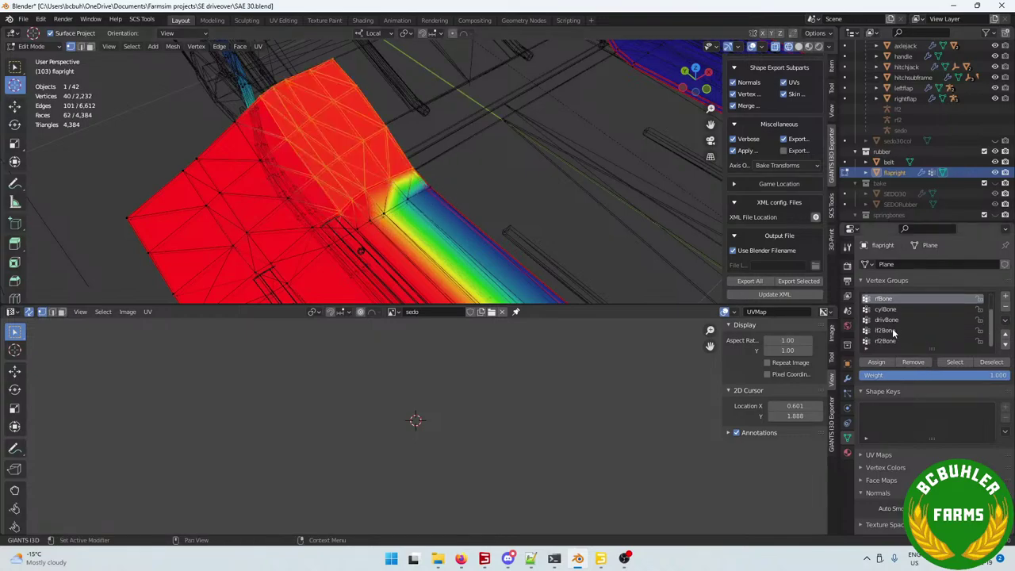
click(893, 331)
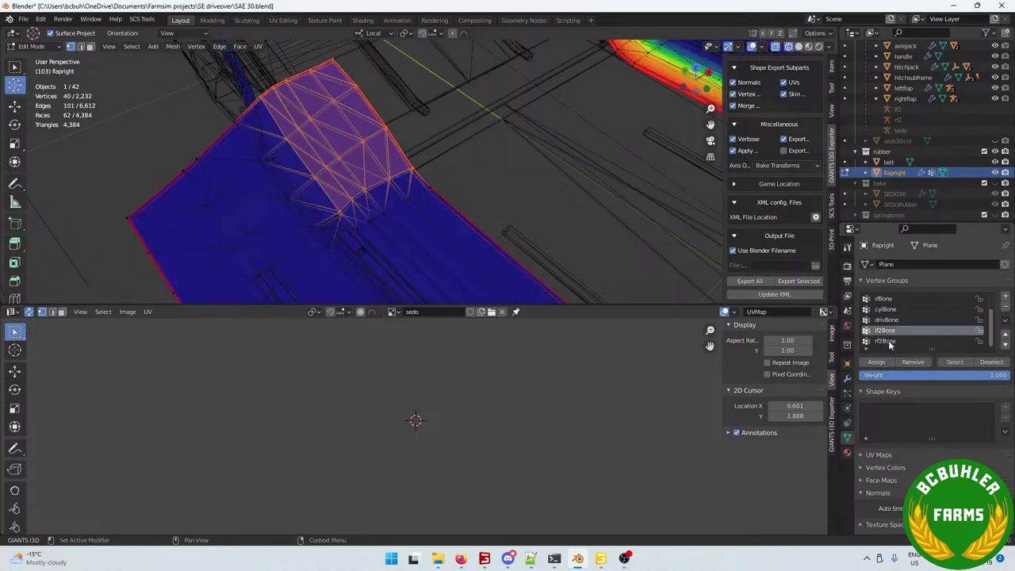
click(888, 341)
click(913, 361)
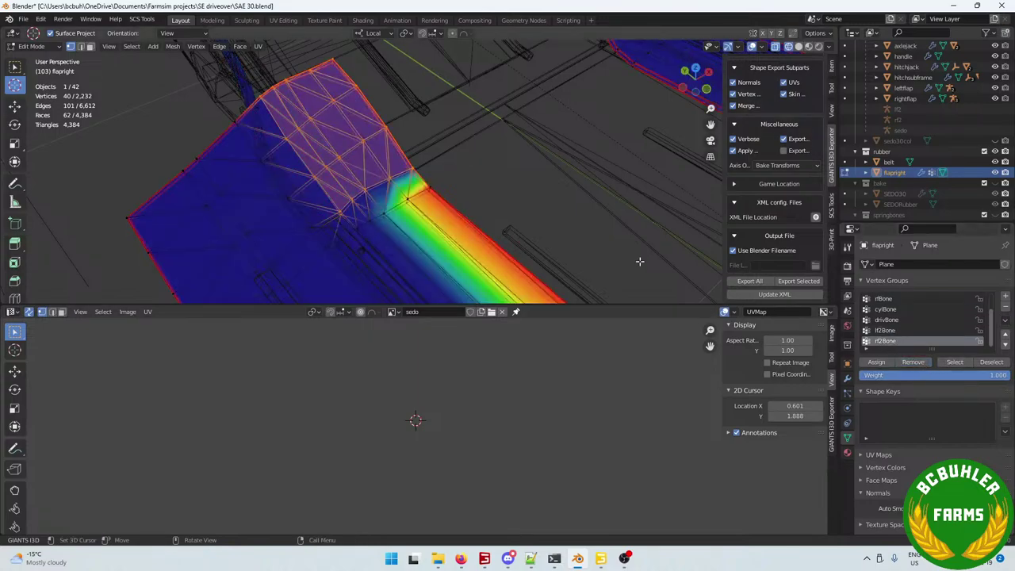
Select only the vertices where the right flap's end patch meets the long strip, and smooth their rf2Bone weights with factor 0.100 and 120 iterations
key(alt+a)
key(c)
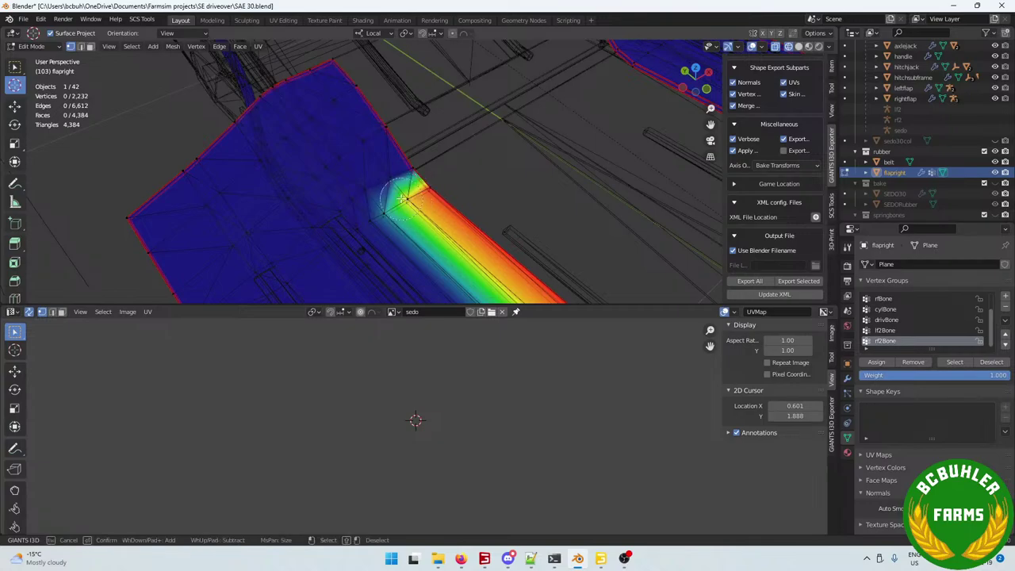
mouse_move(403, 198)
mouse_down()
mouse_move(393, 194)
mouse_move(404, 185)
mouse_up()
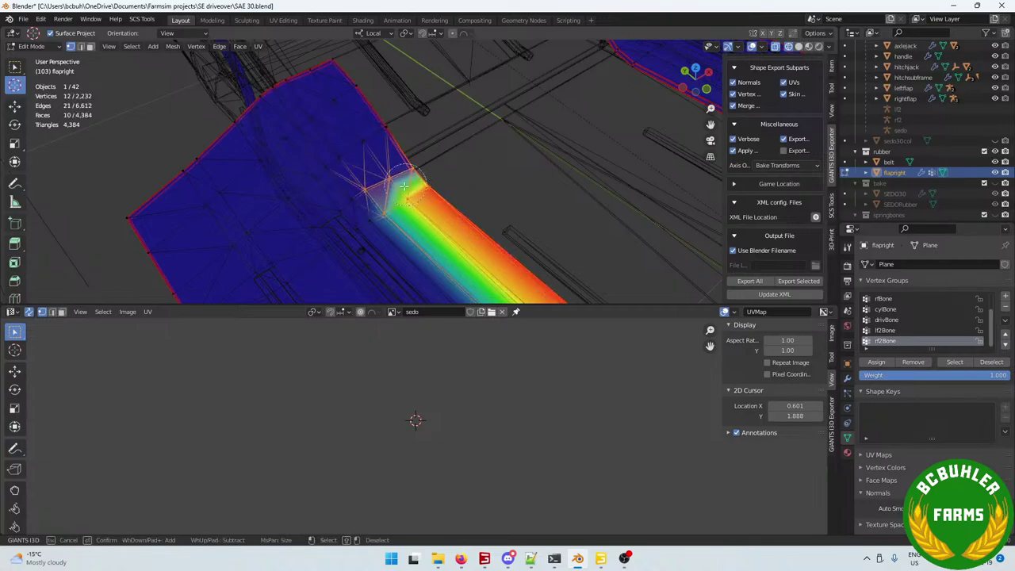
key(Escape)
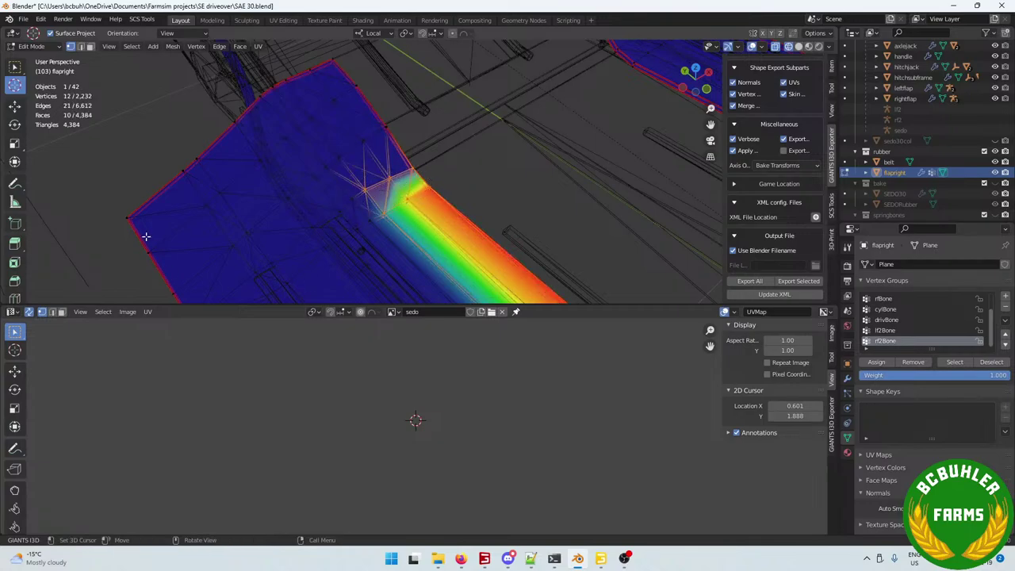
click(172, 46)
mouse_move(202, 241)
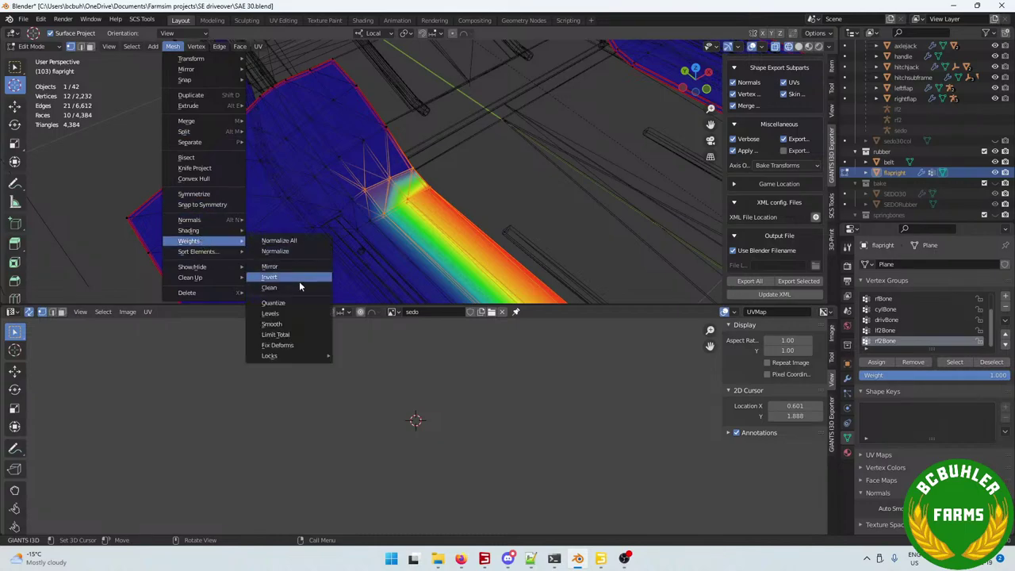
click(287, 323)
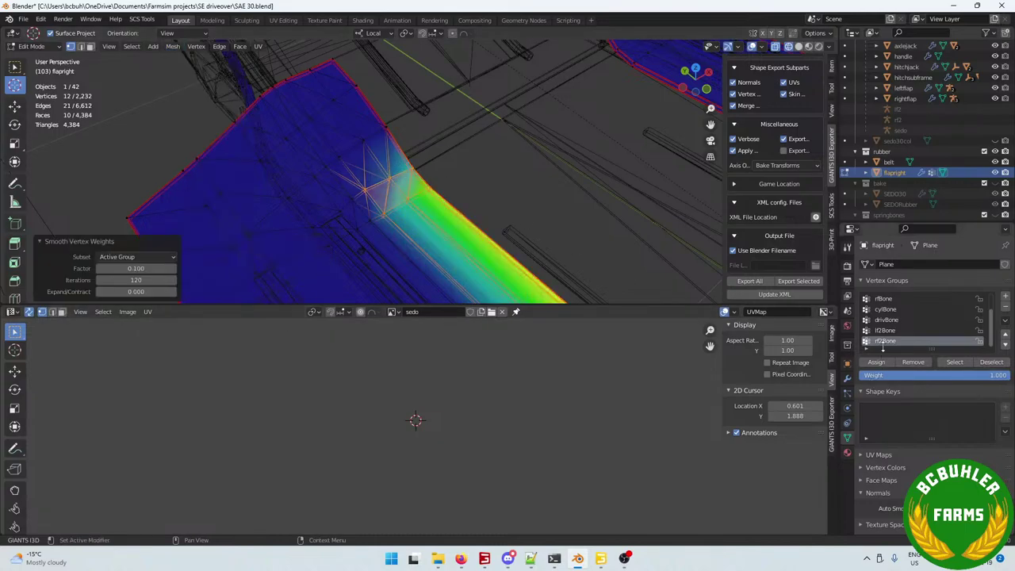
Smooth the same transition vertices' rfBone weights with factor 0.100 and 120 iterations, and save the file
scroll(912, 321, up, 2)
click(884, 319)
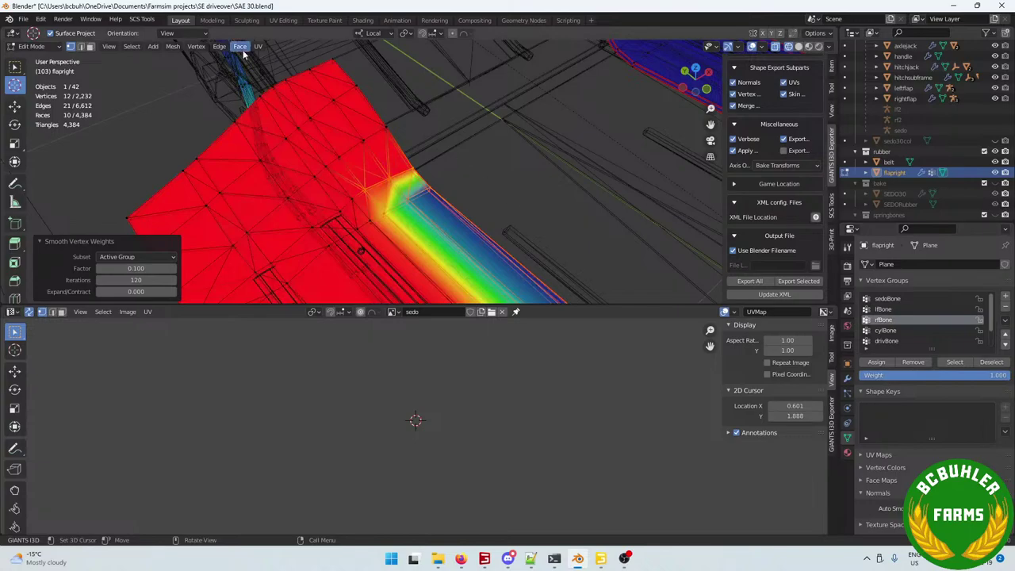
click(172, 46)
mouse_move(215, 240)
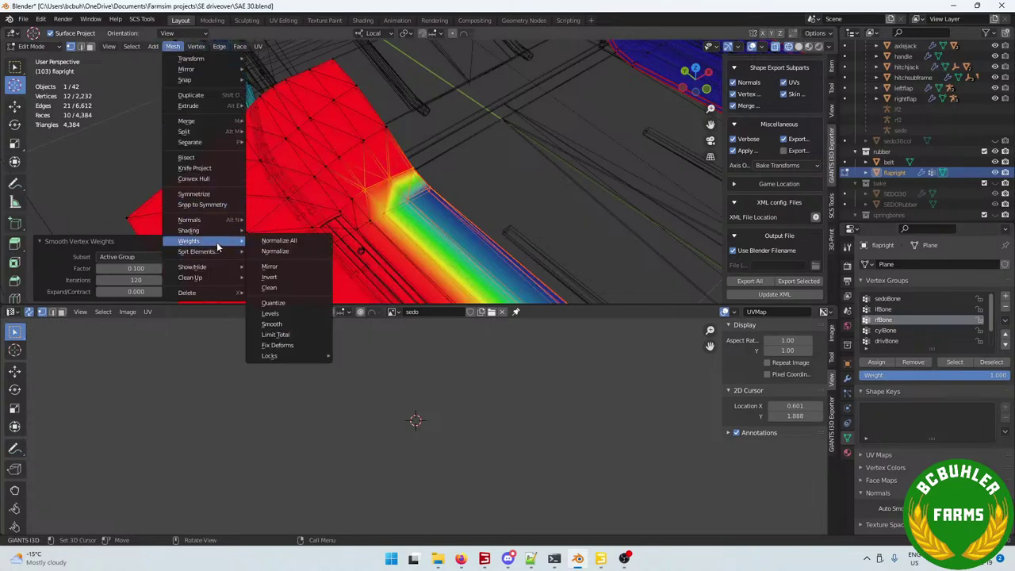
click(278, 324)
key(ctrl+s)
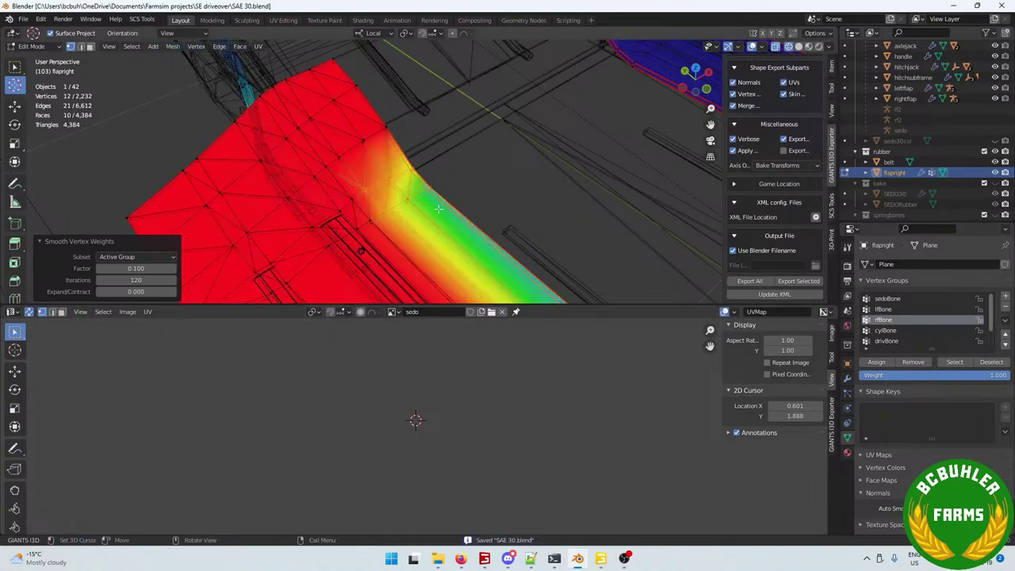
Clear the selection and display the lfBone weights at the matching end of the left flap
scroll(468, 218, down, 4)
middle_drag(471, 219, 389, 216)
key(alt+a)
scroll(458, 215, down, 4)
middle_drag(457, 214, 415, 154)
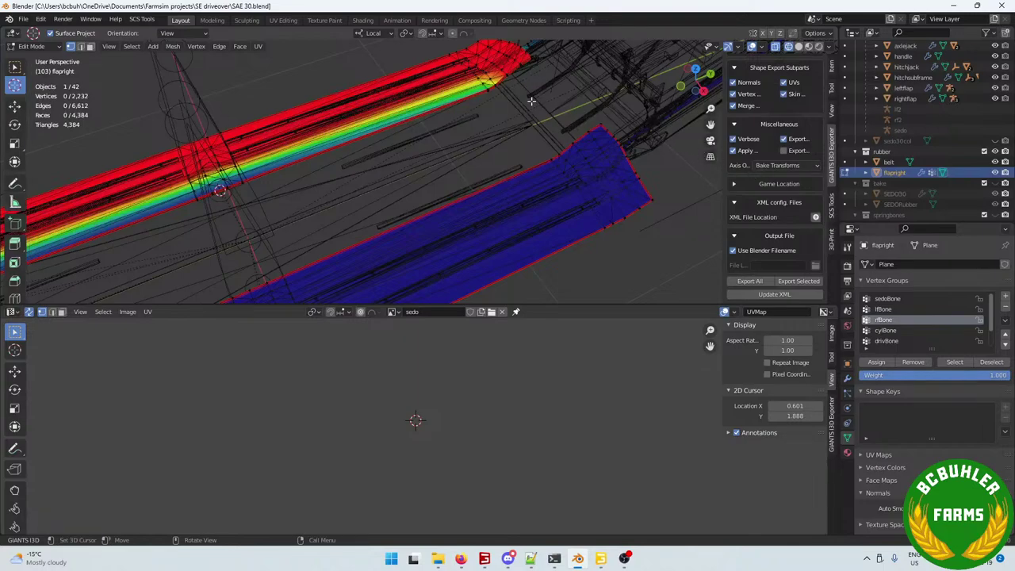
middle_drag(530, 102, 518, 246)
scroll(518, 246, up, 4)
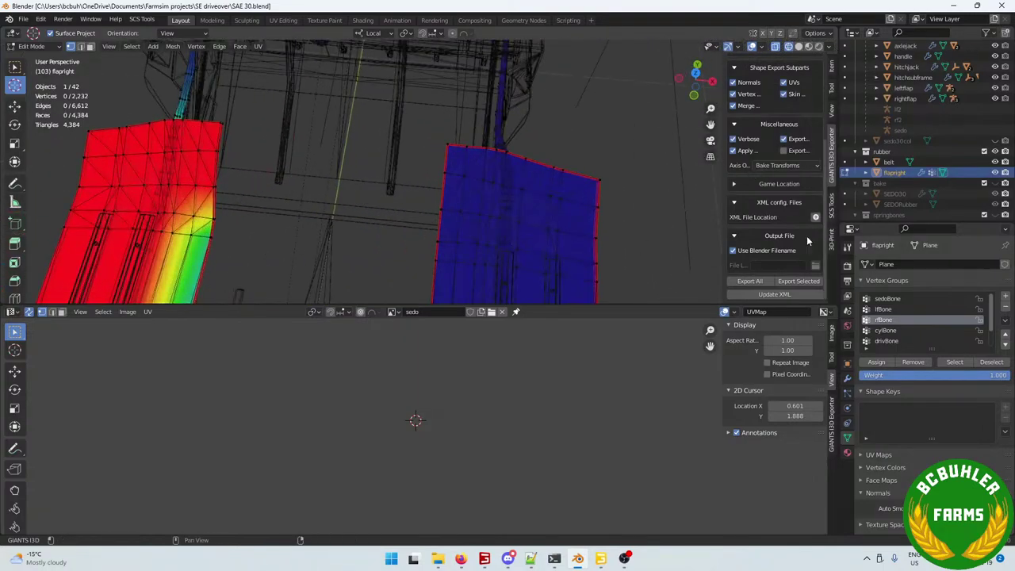
click(882, 310)
shift+middle_drag(515, 186, 404, 150)
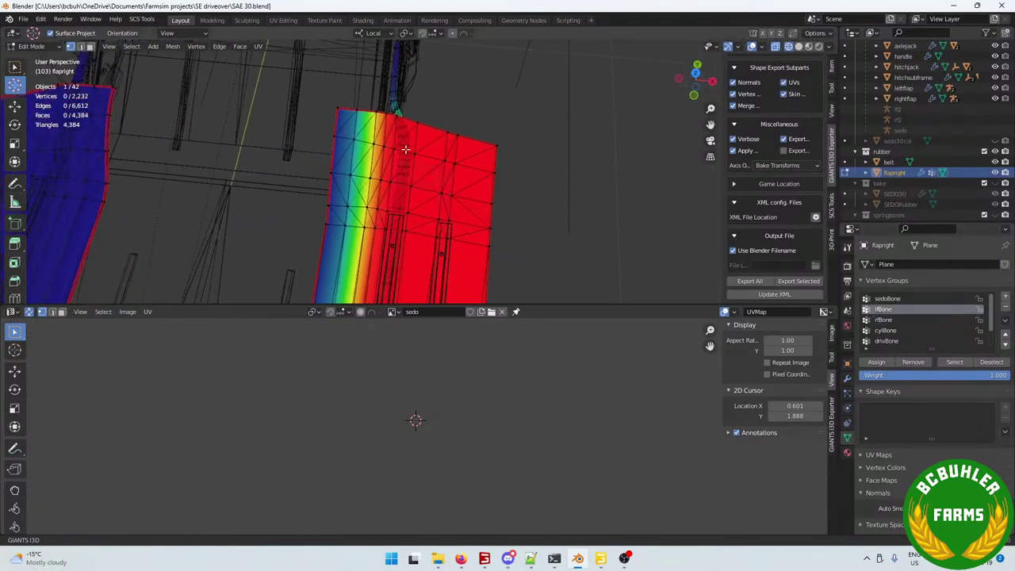
Select the vertices of the left flap's inner-edge end patch and assign them to lfBone with weight 1.000
scroll(405, 150, up, 2)
key(c)
mouse_move(289, 210)
mouse_down()
mouse_move(371, 218)
mouse_move(359, 99)
mouse_move(371, 90)
mouse_up()
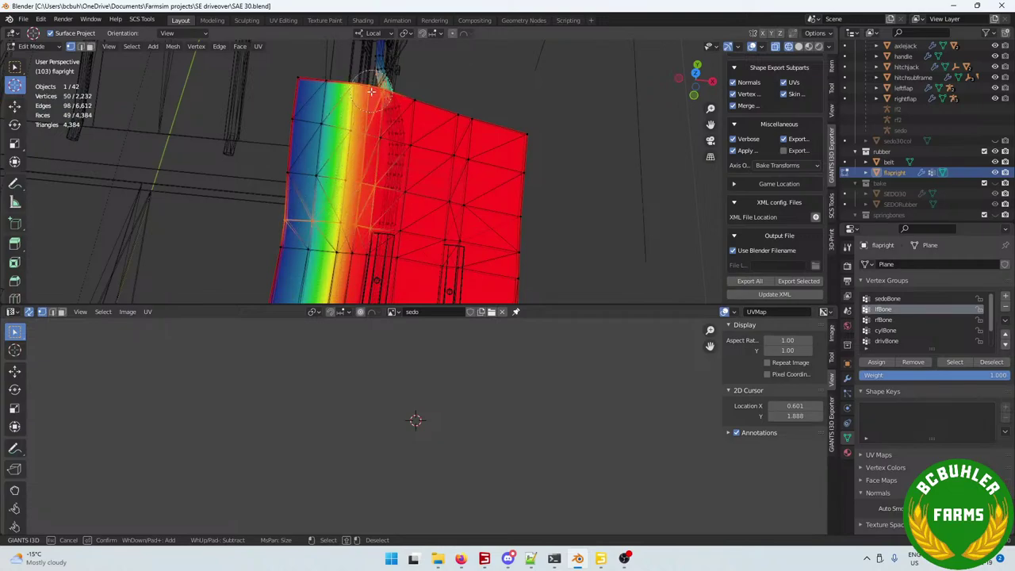
right_click(371, 89)
middle_drag(444, 138, 383, 114)
key(c)
mouse_move(383, 115)
mouse_down()
mouse_move(351, 90)
mouse_move(378, 55)
mouse_up()
right_click(378, 55)
mouse_move(379, 56)
middle_down()
mouse_move(429, 117)
mouse_move(518, 174)
mouse_move(524, 165)
mouse_move(496, 126)
middle_up()
key(c)
right_click(530, 159)
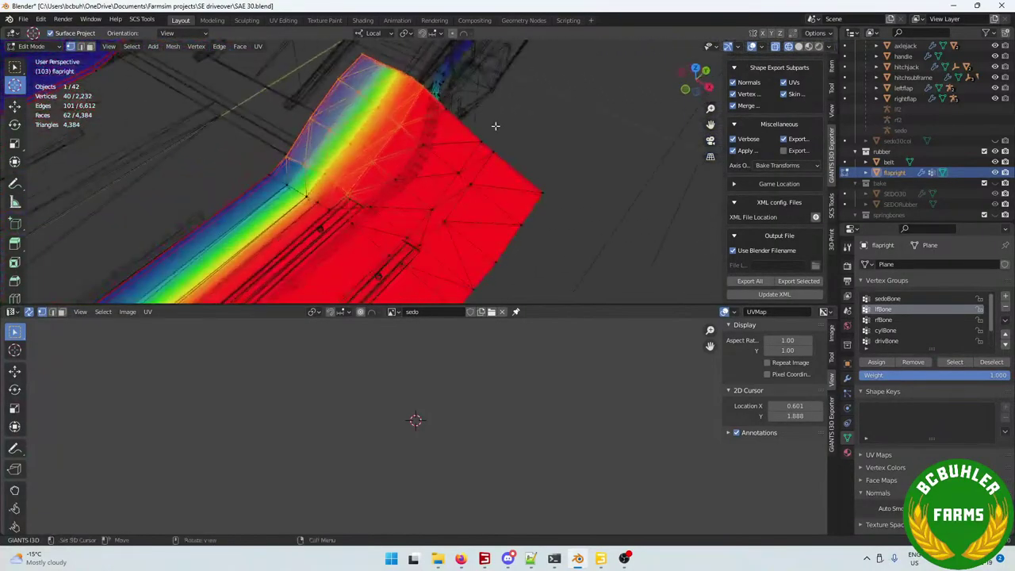
click(879, 362)
Remove the selected left flap end-patch vertices from the lf2Bone vertex group
scroll(890, 339, down, 2)
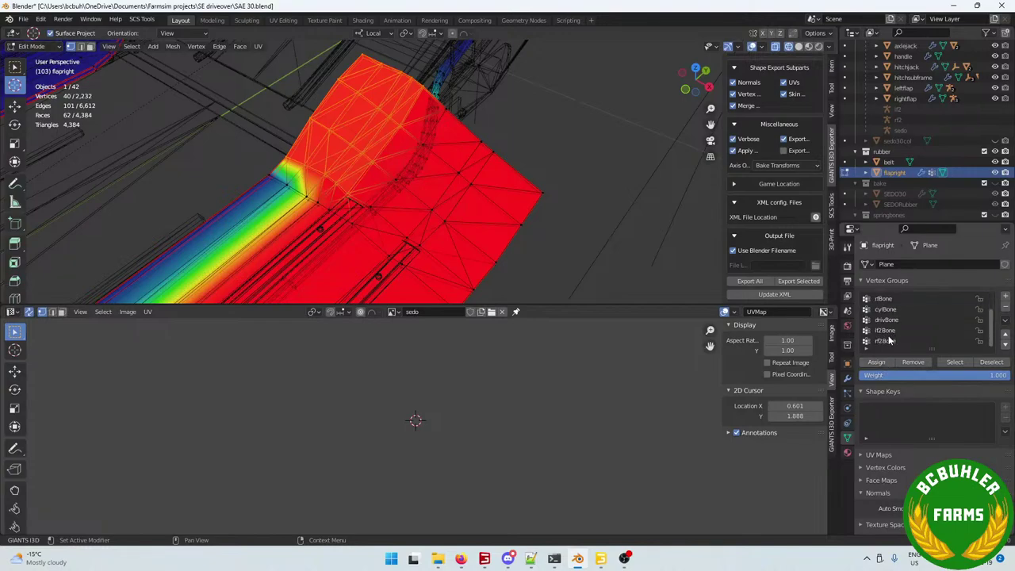
click(885, 330)
click(913, 362)
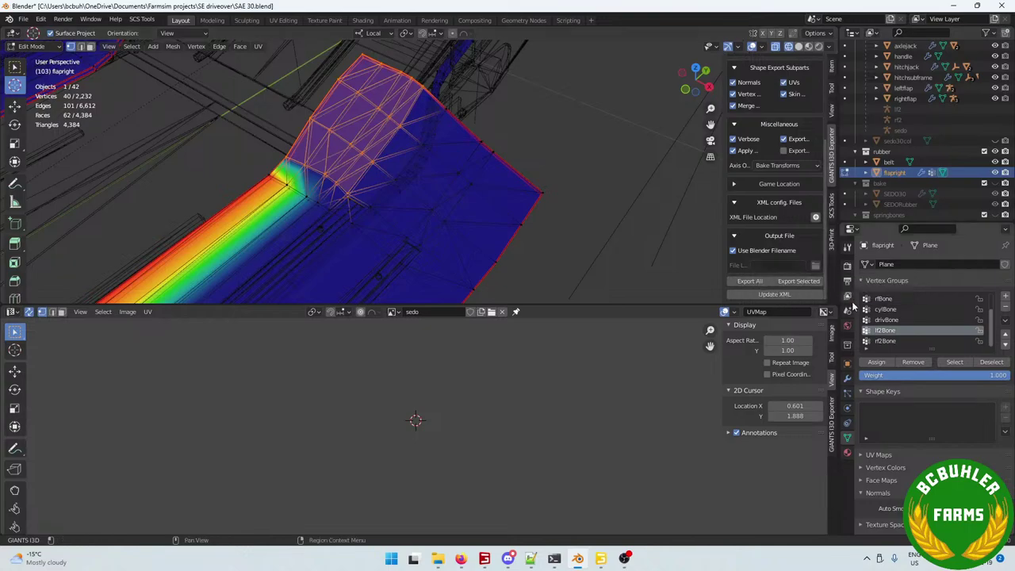
Clear the selection and select the vertices where the left flap's end patch meets the long strip
key(alt+a)
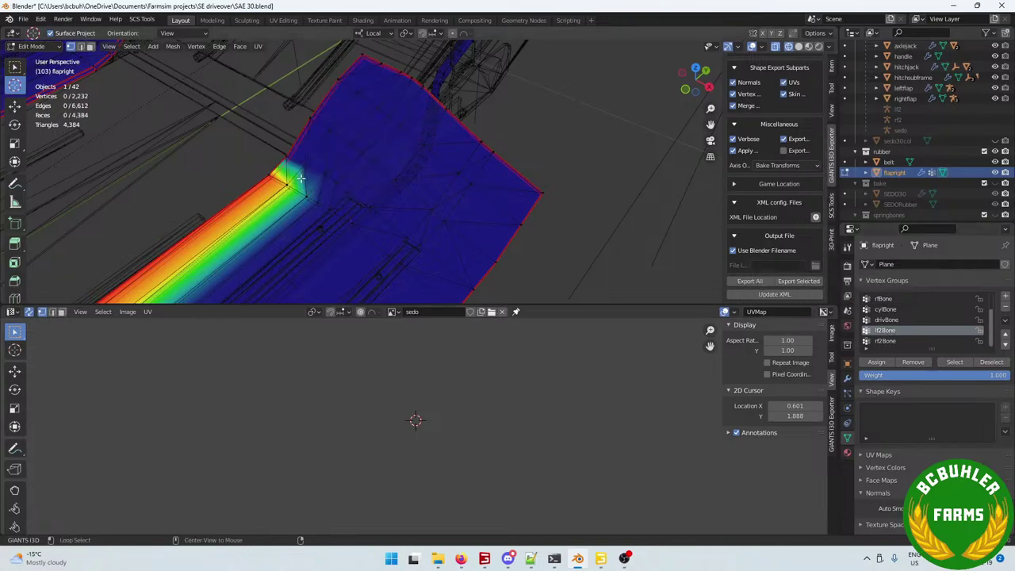
key(c)
mouse_move(307, 189)
mouse_down()
mouse_move(309, 179)
mouse_move(279, 165)
mouse_move(297, 185)
mouse_move(308, 175)
mouse_up()
right_click(307, 175)
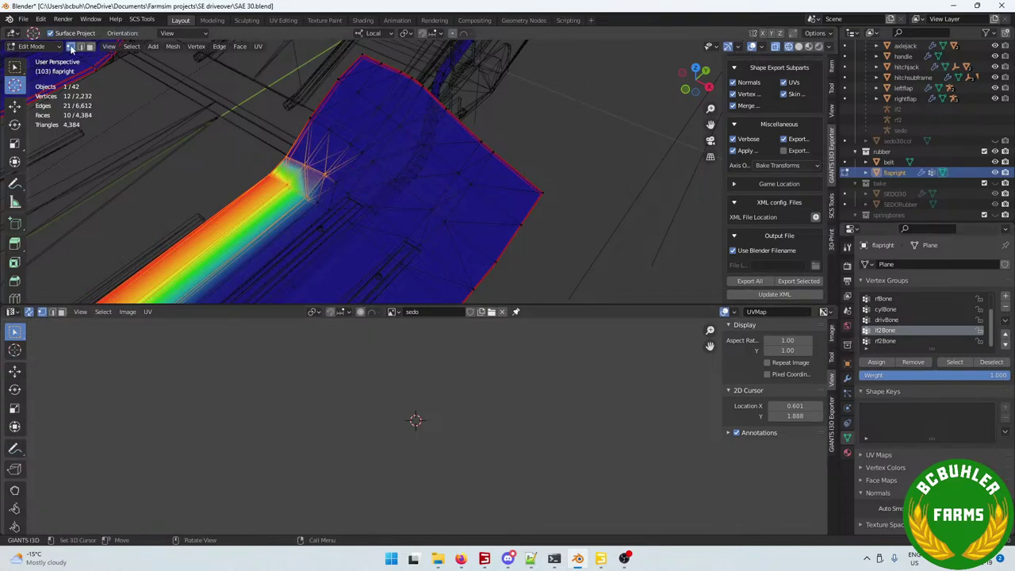
Smooth the lf2Bone weights on the selected left flap transition vertices, using factor 0.100 and 120 iterations
click(172, 46)
mouse_move(220, 242)
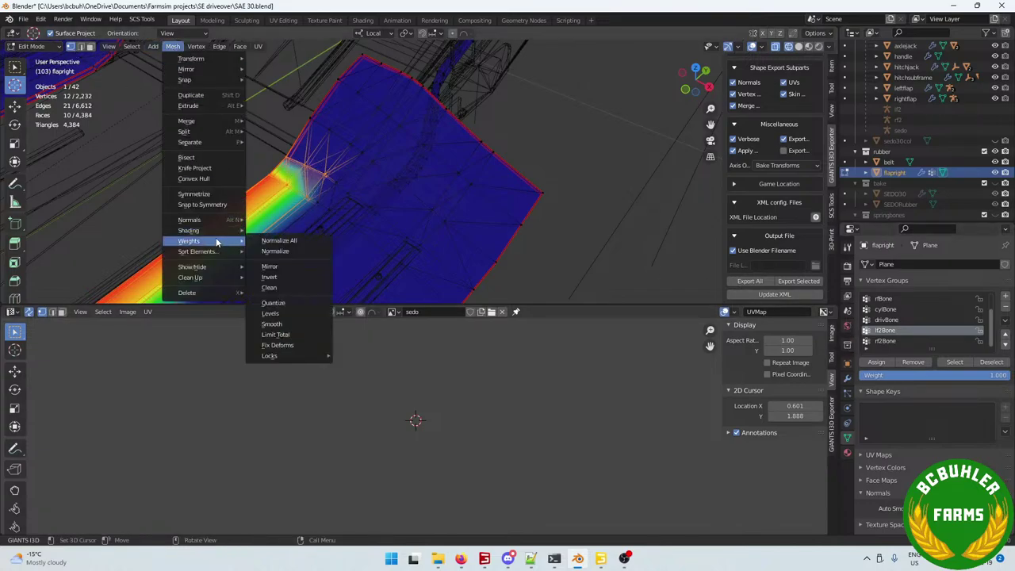
click(285, 324)
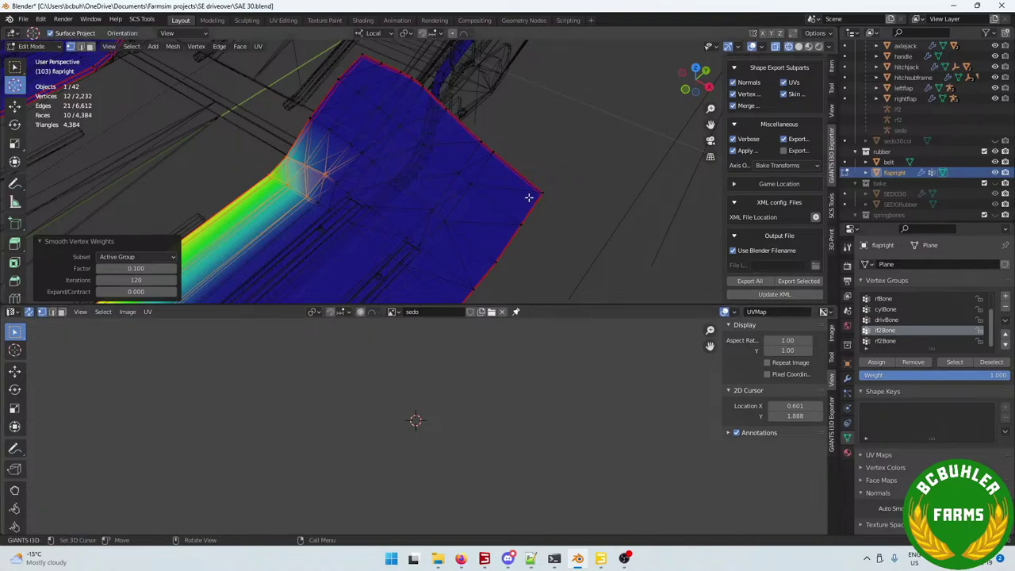
Make lfBone the active group and smooth its weights on the same vertices with factor 0.100 and 120 iterations
scroll(902, 316, up, 2)
click(902, 309)
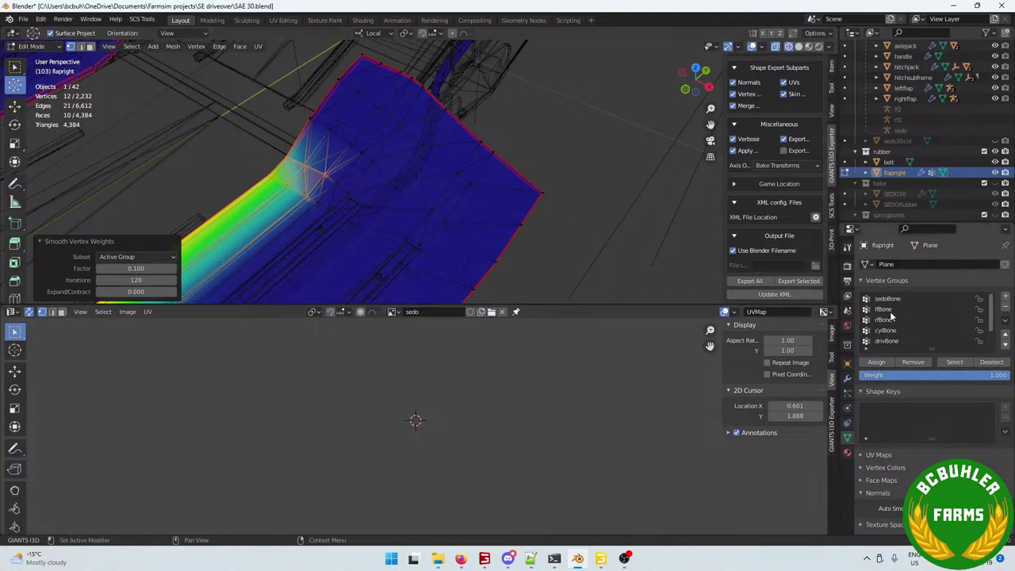
click(172, 46)
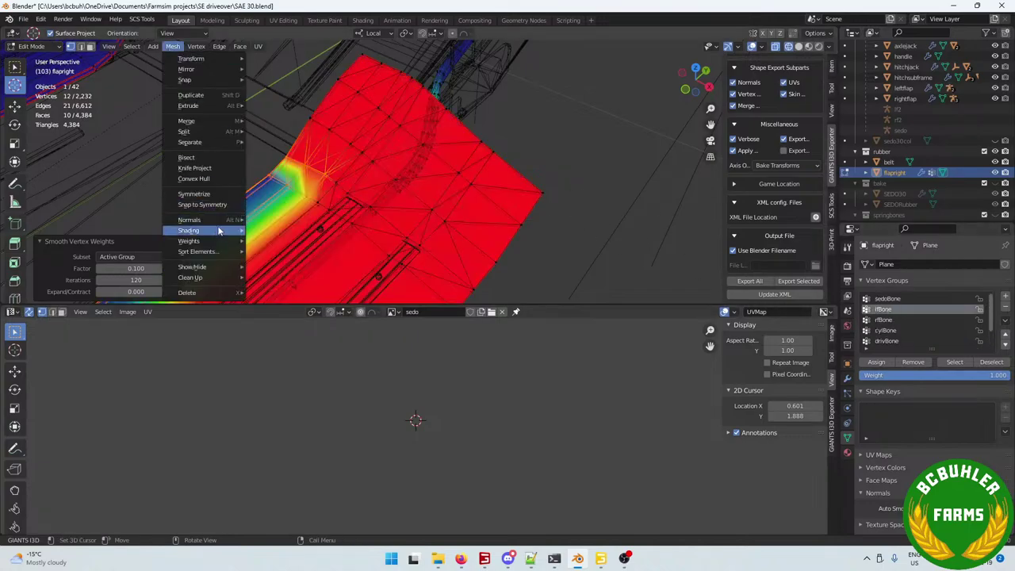
mouse_move(214, 240)
click(288, 325)
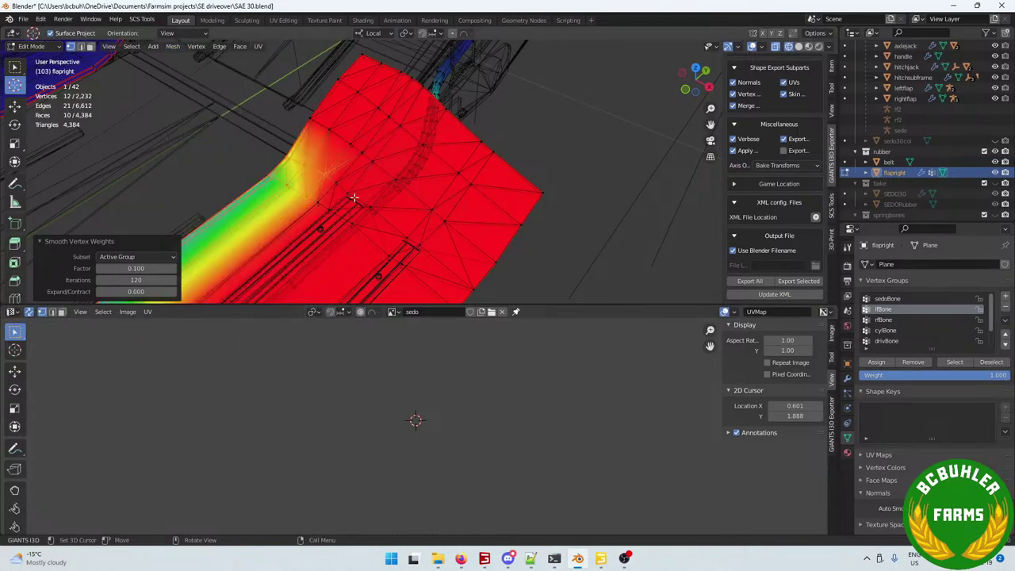
Return the flapright mesh to Object Mode and save the Blender file
scroll(375, 196, down, 8)
key(Tab)
middle_drag(412, 206, 358, 188)
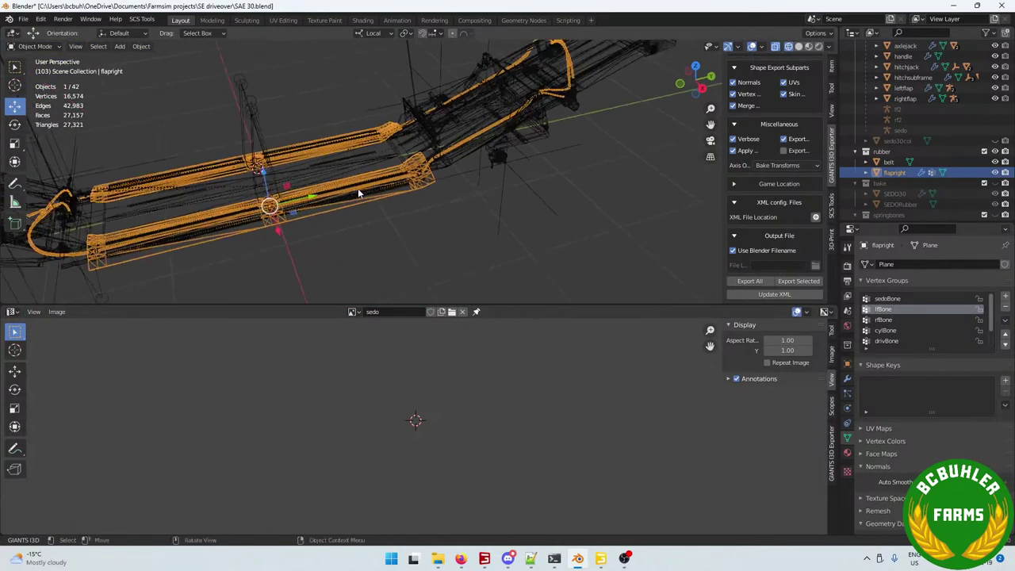
key(ctrl+s)
Select the lf, lf2, rf, rf2, sedo, cyl and driv armatures and move them to the rubber collection
middle_drag(335, 221, 647, 162)
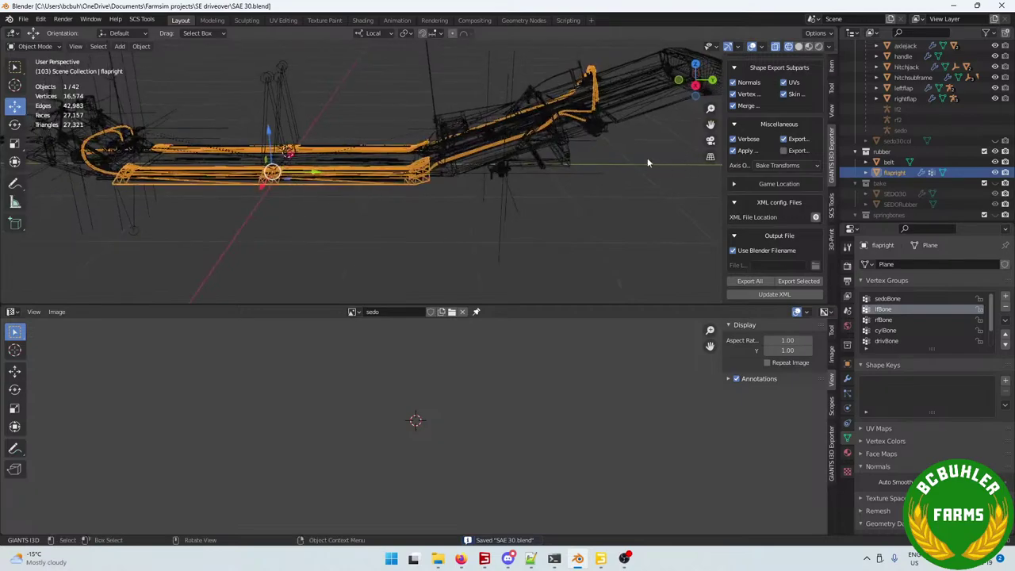
click(275, 103)
shift+click(279, 100)
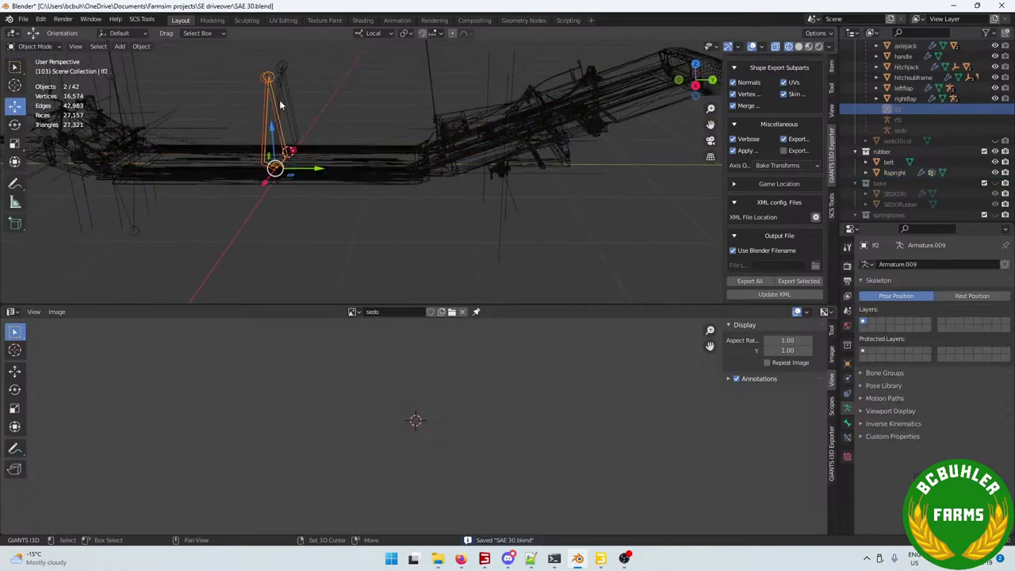
shift+click(281, 101)
shift+click(285, 97)
shift+click(272, 84)
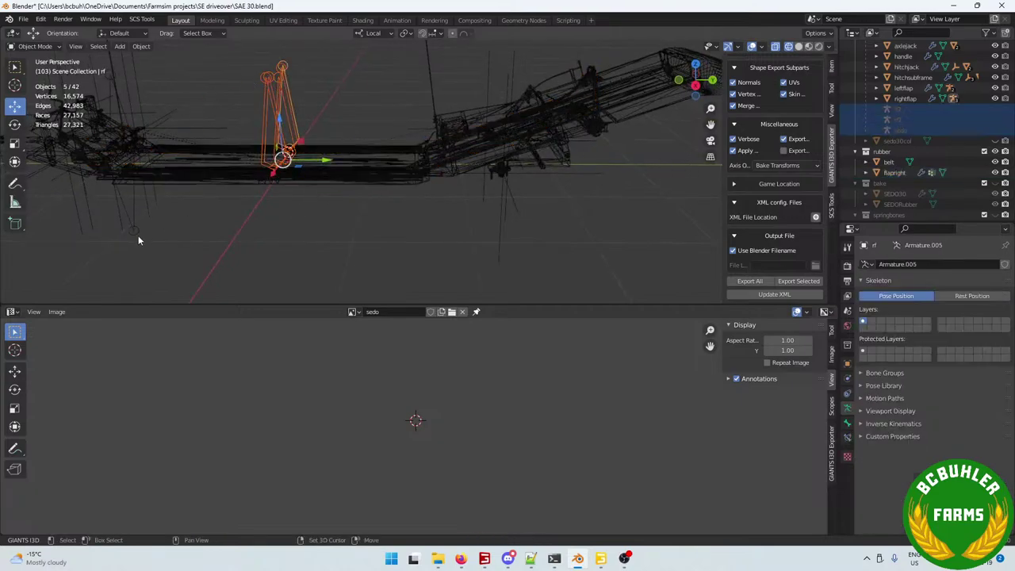
shift+click(136, 233)
shift+middle_drag(150, 201, 257, 240)
shift+click(221, 116)
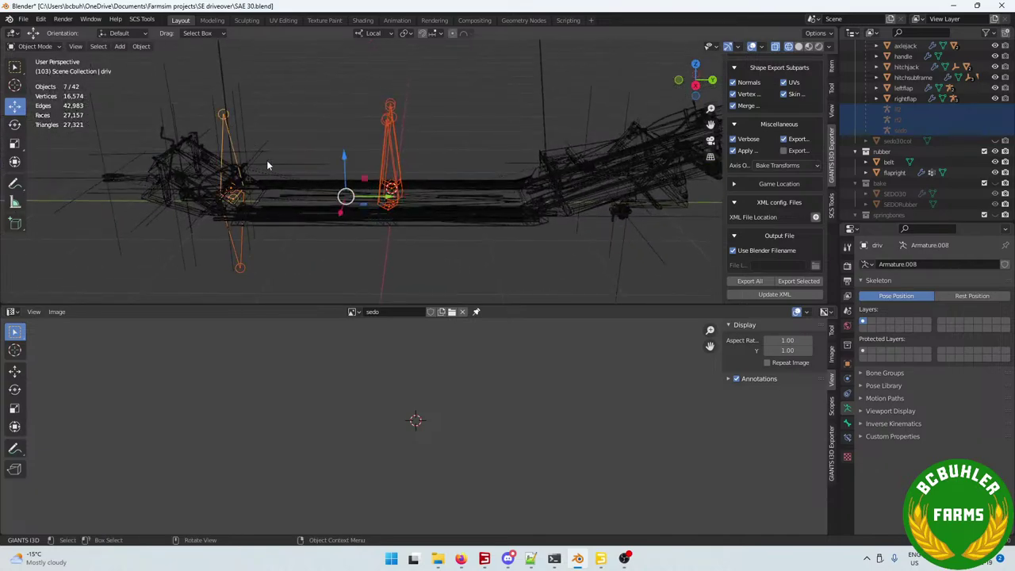
key(m)
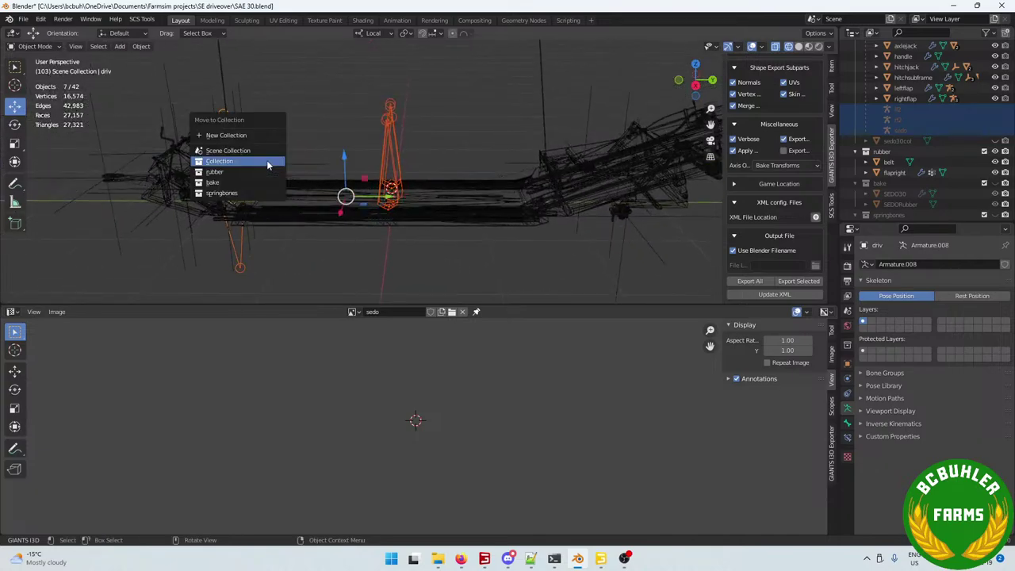
click(226, 173)
Try to move the flapright mesh into Collection
click(894, 193)
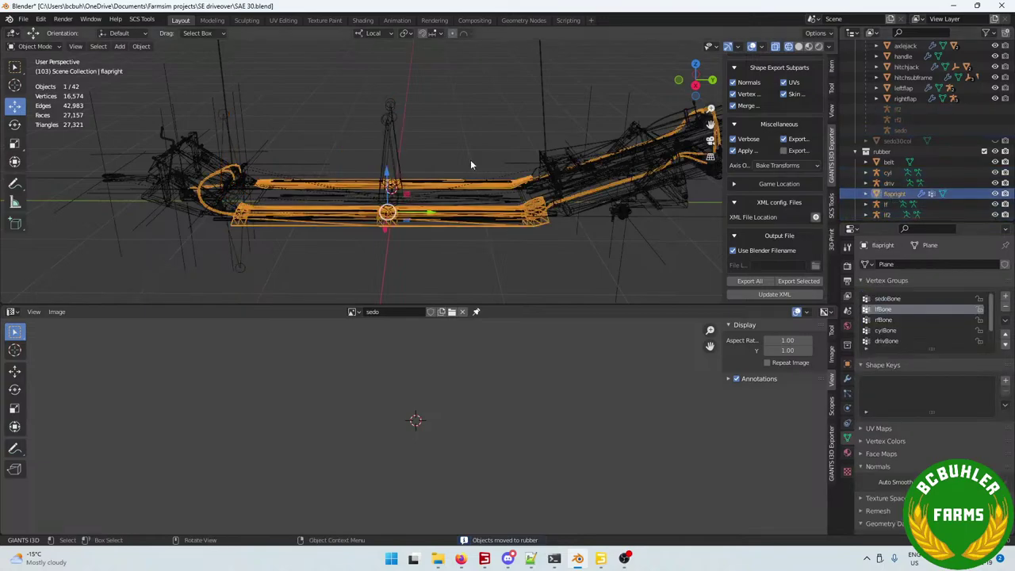
key(m)
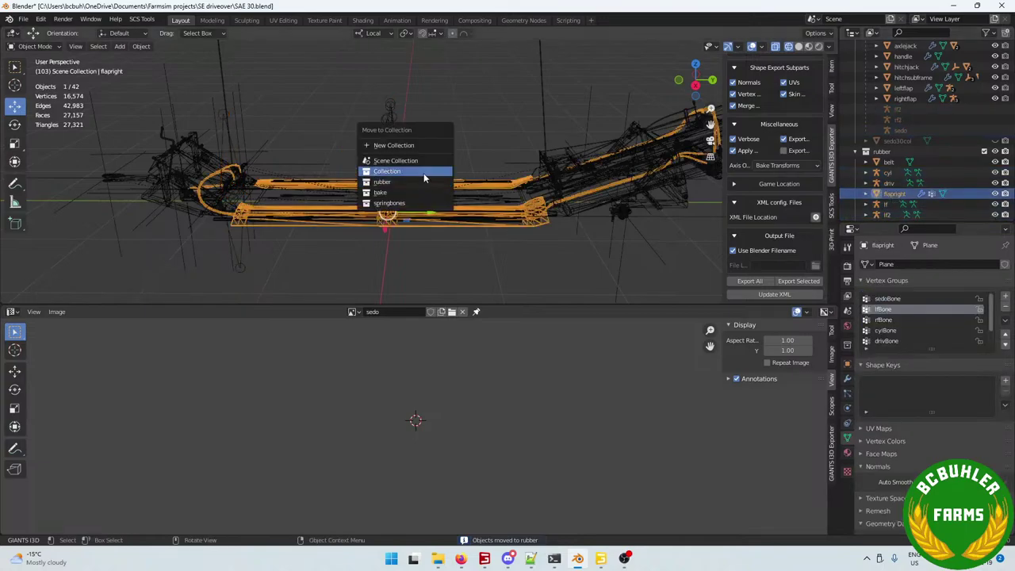
click(424, 173)
Move the belt out of the rubber collection into Collection
scroll(944, 176, down, 3)
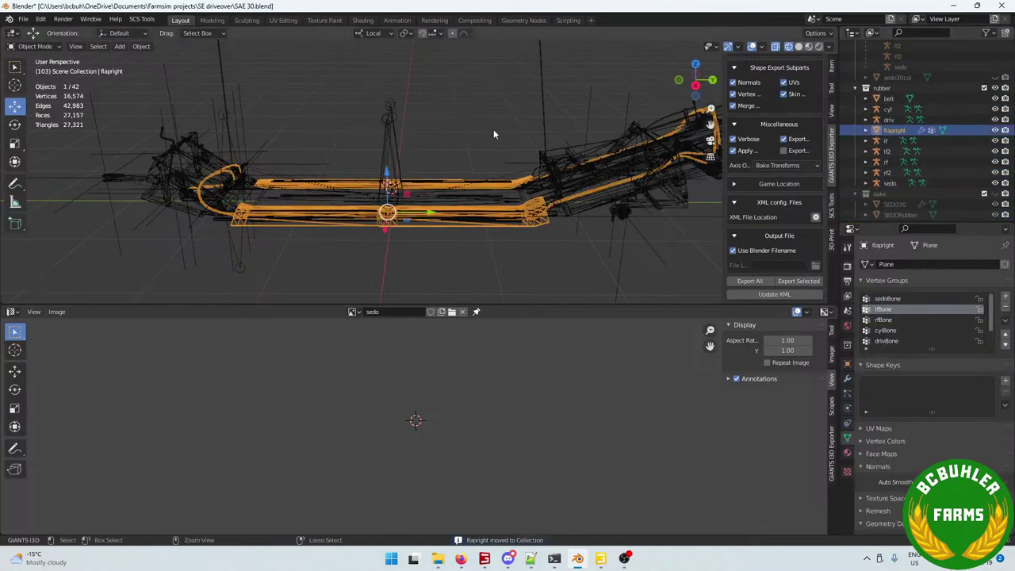
click(467, 222)
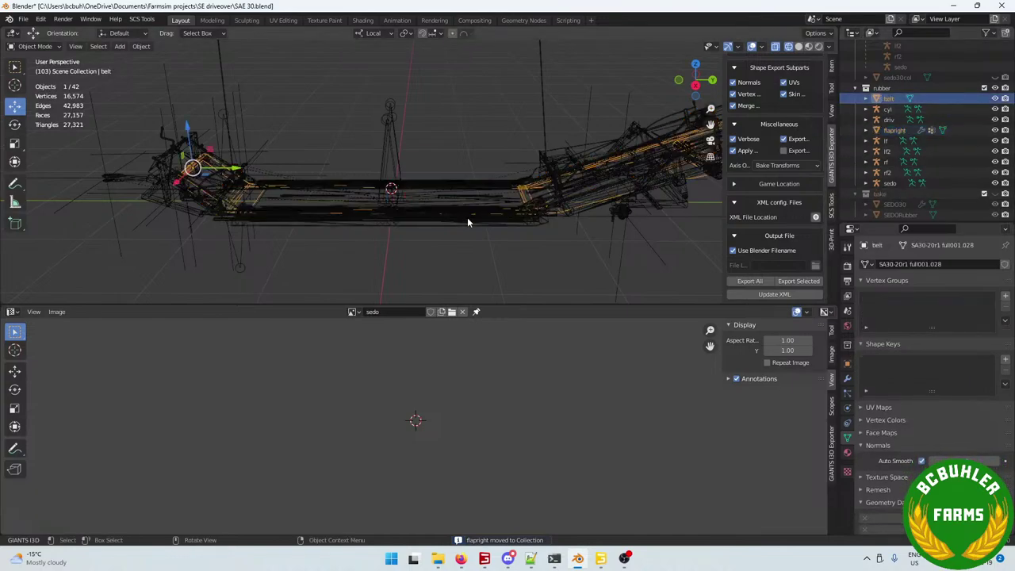
key(m)
click(460, 220)
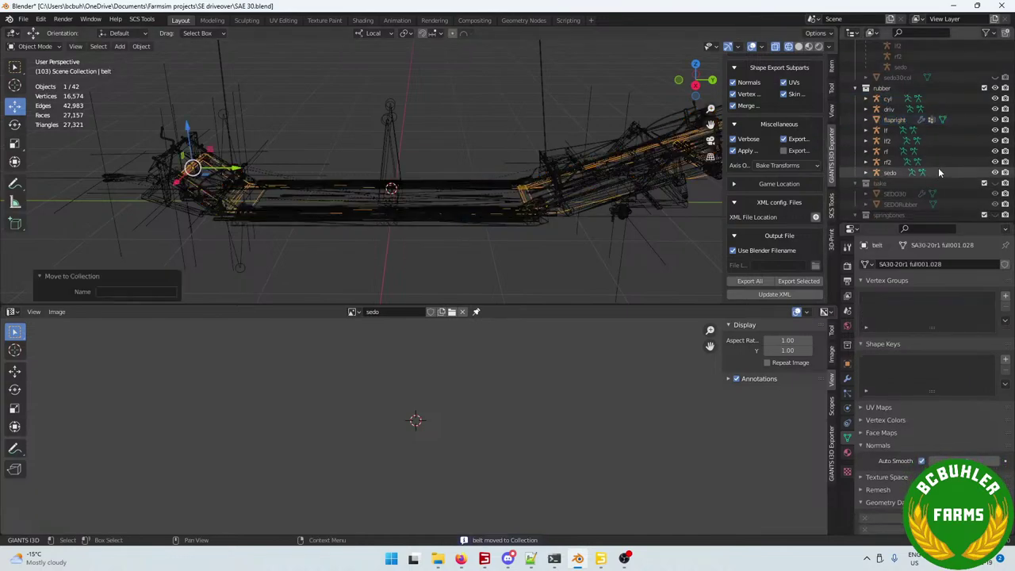
Hide Collection so only the rubber parts are shown, and save the Blender file
scroll(956, 163, up, 3)
scroll(956, 164, up, 1)
click(994, 56)
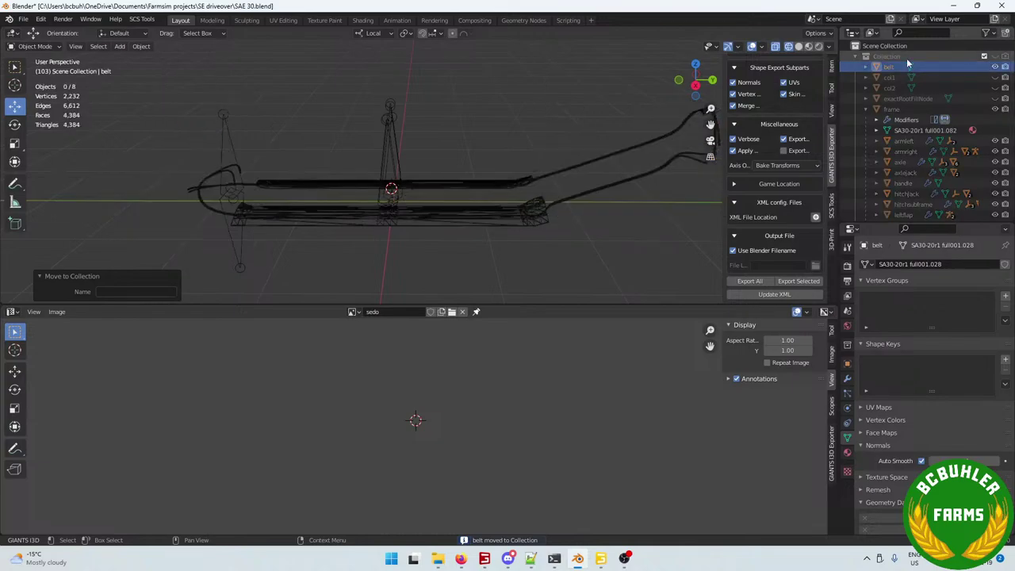
scroll(425, 184, up, 1)
key(ctrl+s)
Select all visible armatures together with the flapright mesh, export the selection, and save the Blender file
mouse_move(428, 193)
middle_down()
mouse_move(396, 180)
mouse_move(417, 192)
middle_up()
key(a)
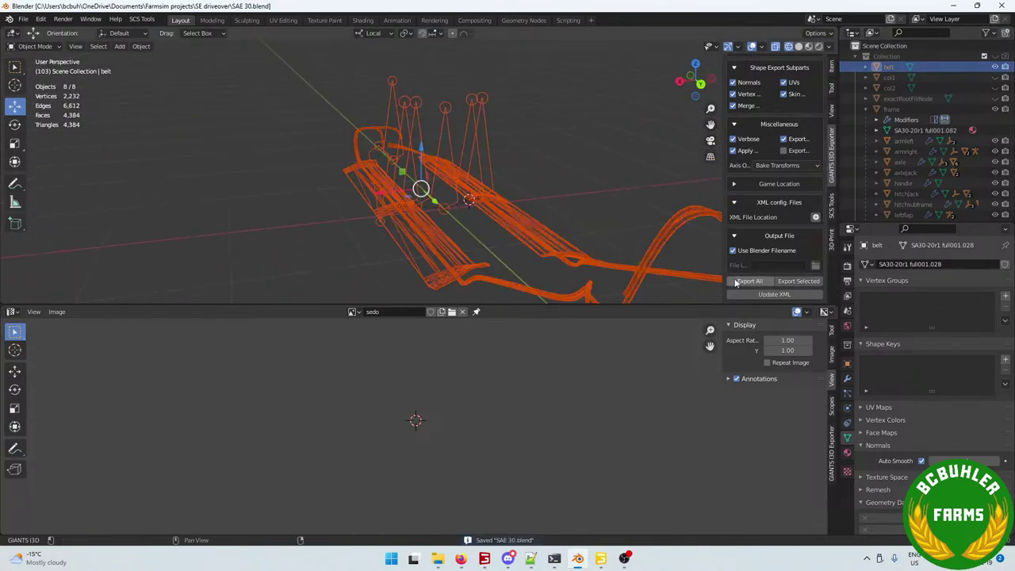
click(785, 294)
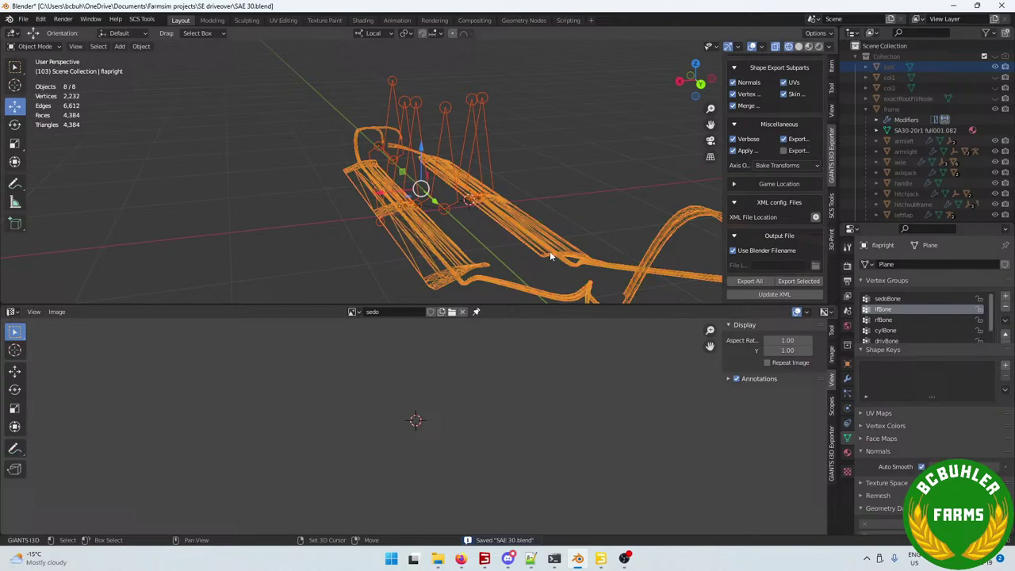
click(808, 282)
mouse_move(437, 560)
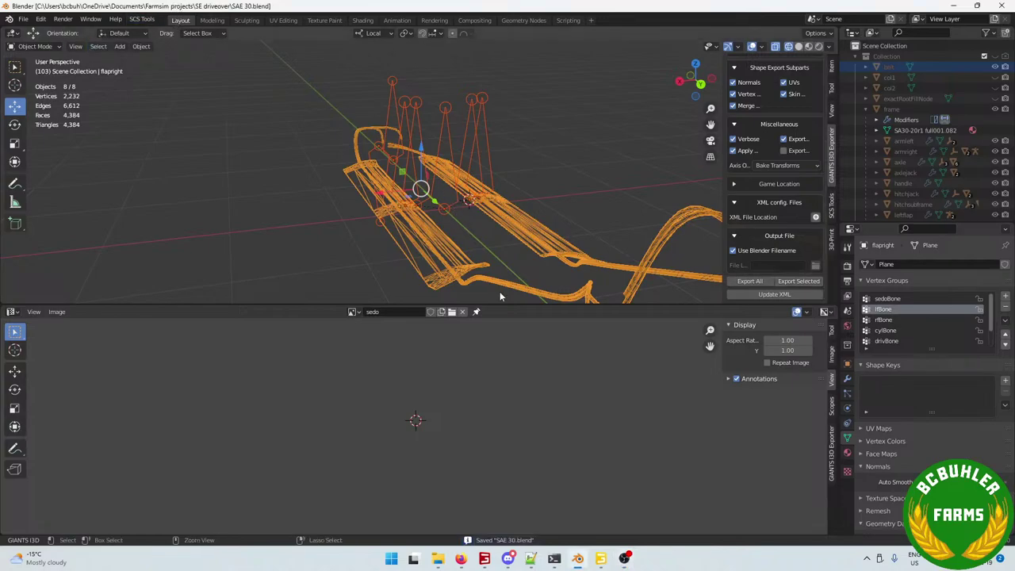
key(ctrl+s)
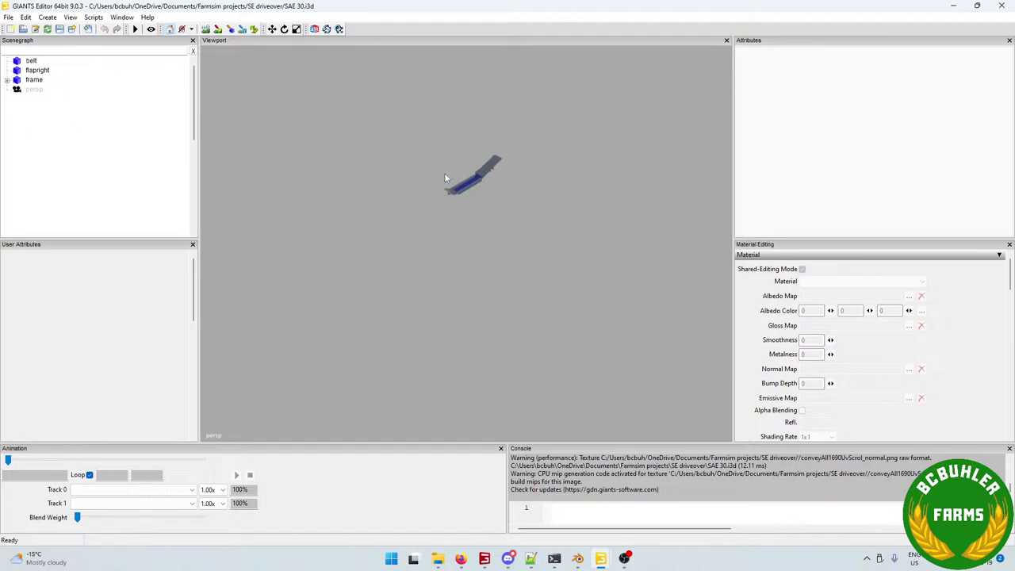
In GIANTS Editor, delete the belt from the SAE 30.i3d scene
alt+drag(445, 177, 573, 207)
scroll(552, 210, up, 5)
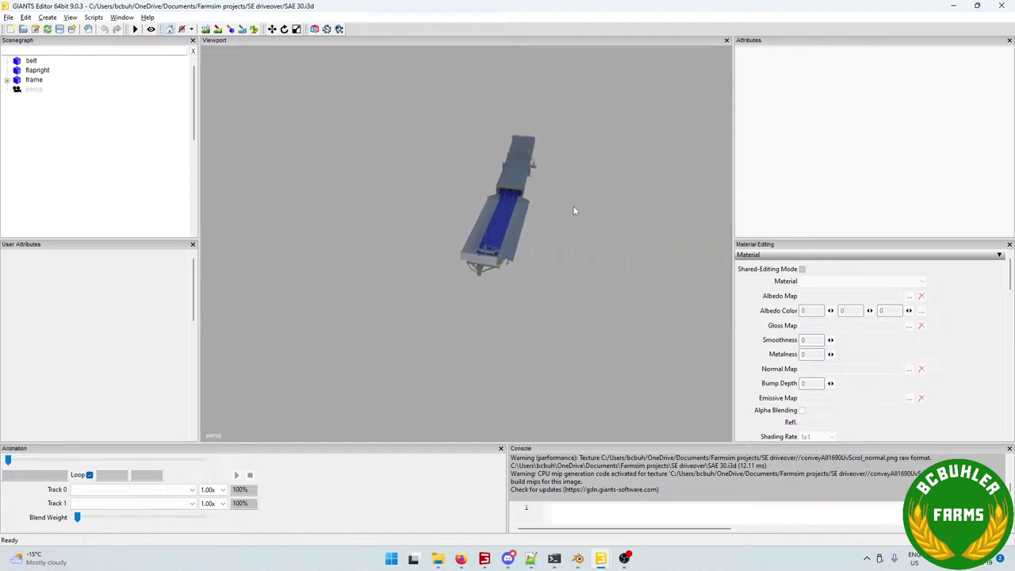
middle_drag(574, 210, 587, 202)
click(519, 215)
key(Delete)
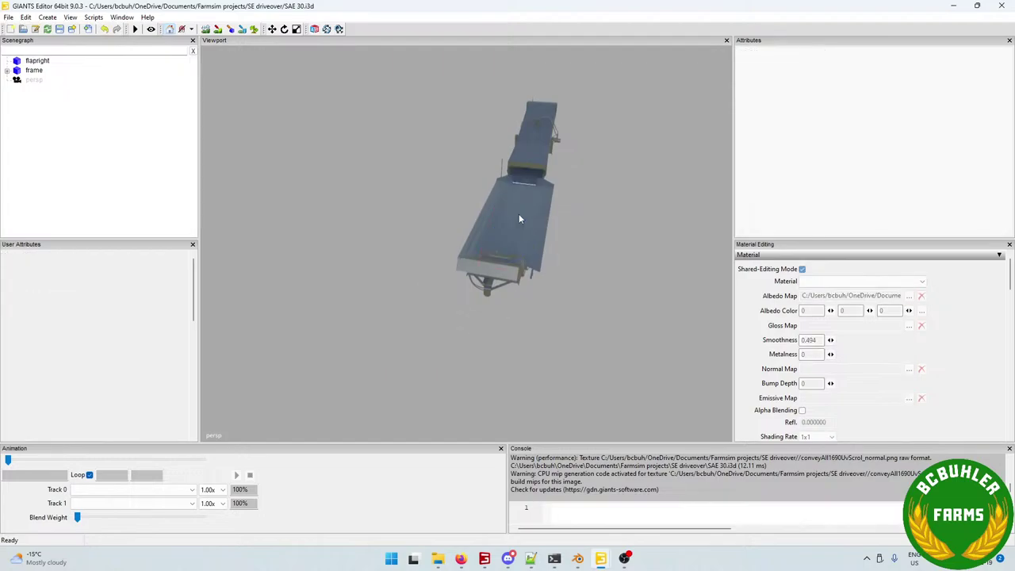
Fold up the right flap by setting rightflap's Rotate Z to -52
alt+drag(501, 217, 531, 211)
scroll(545, 214, up, 5)
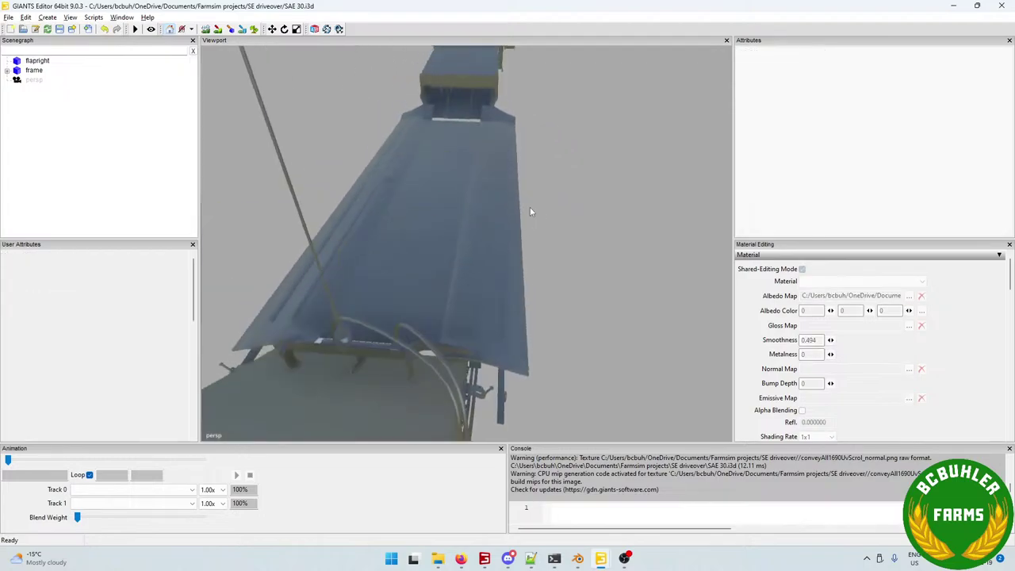
middle_drag(531, 212, 492, 243)
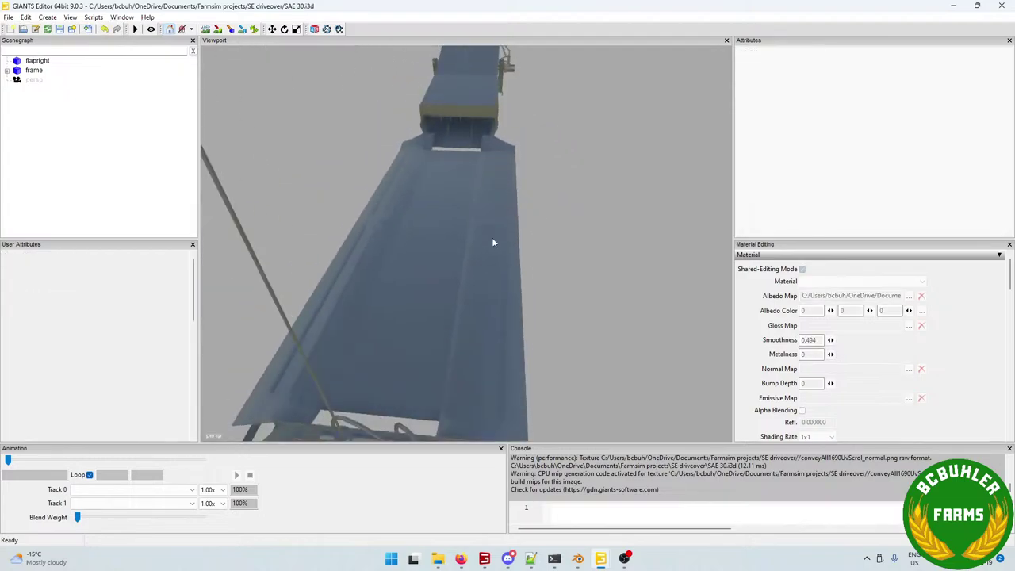
click(326, 298)
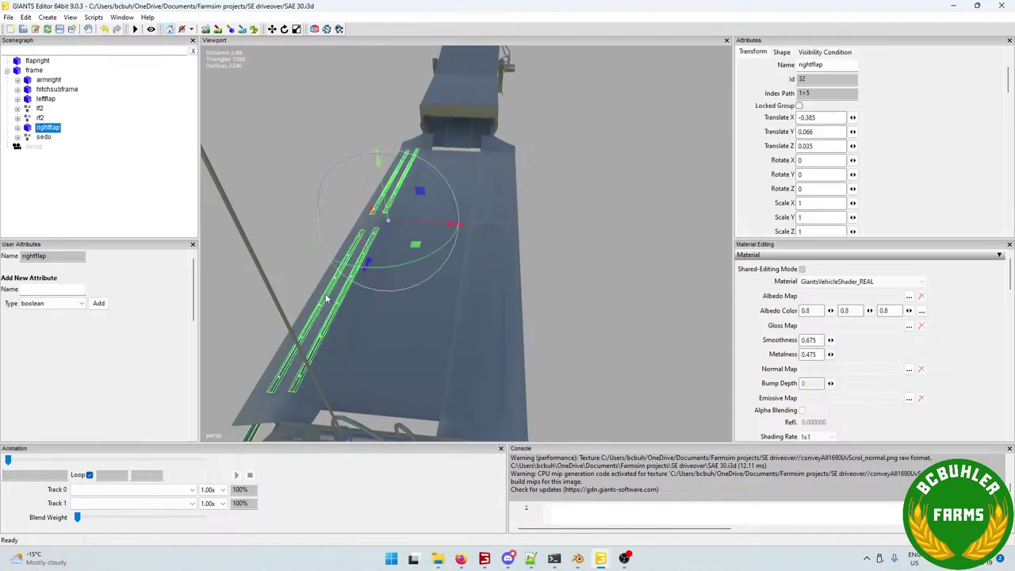
click(789, 182)
double_click(807, 189)
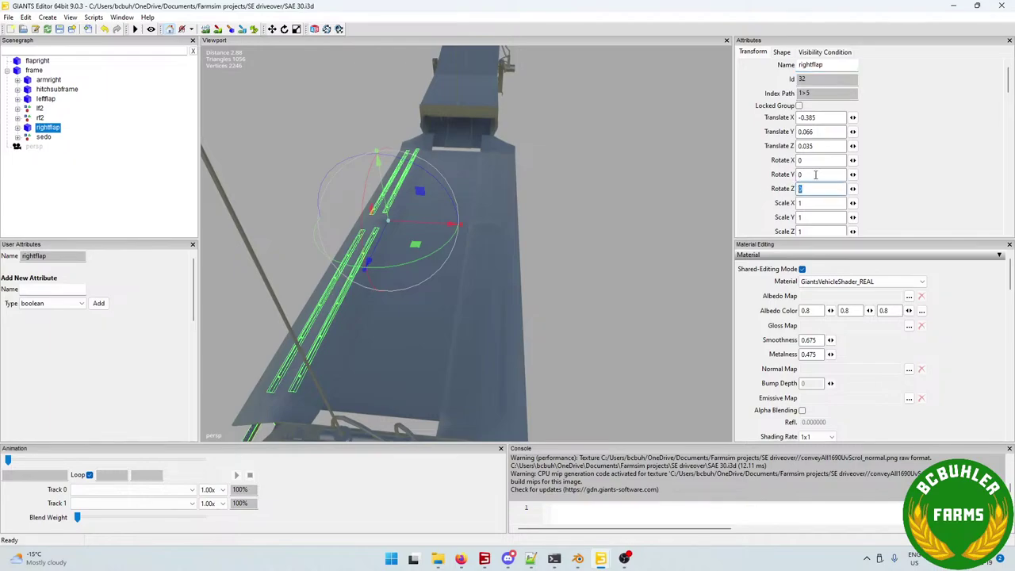
text(52)
key(Return)
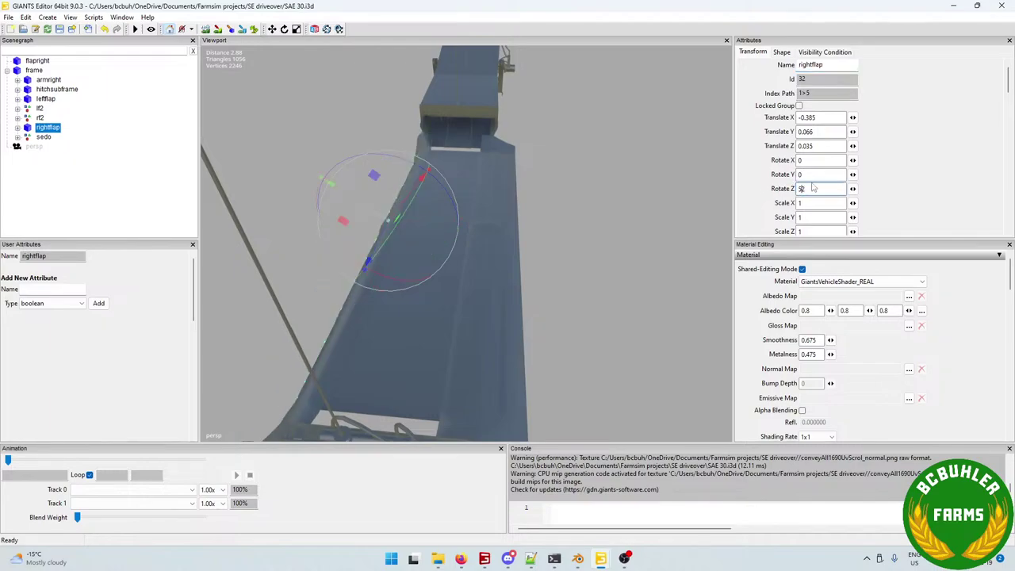
key(Left)
text(-)
click(80, 162)
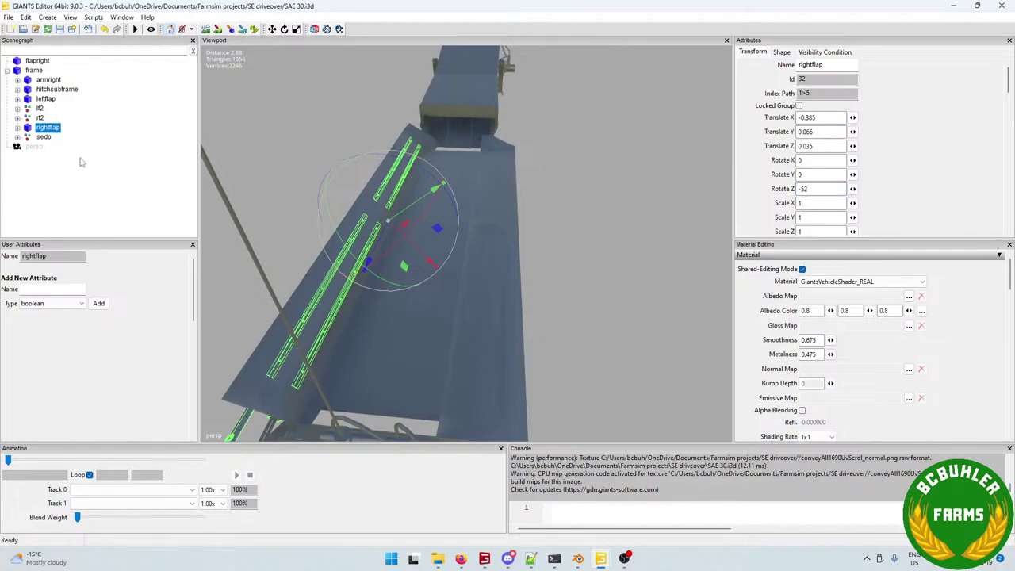
Fold up the left flap by changing leftflap's Rotate Z
click(45, 99)
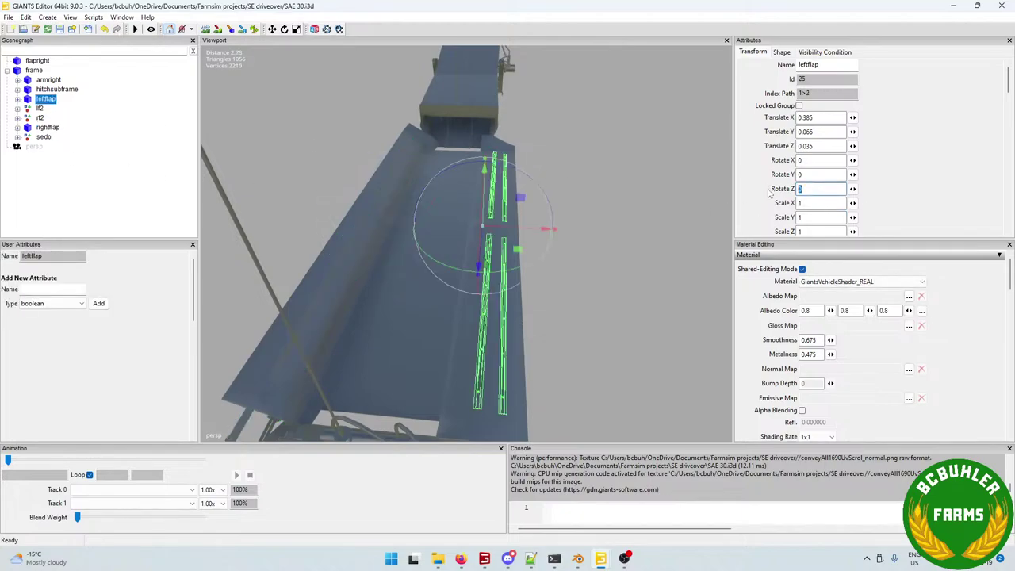
click(128, 185)
Examine how the rubber skin deforms along both folded flaps and at their end corners
alt+drag(447, 232, 440, 208)
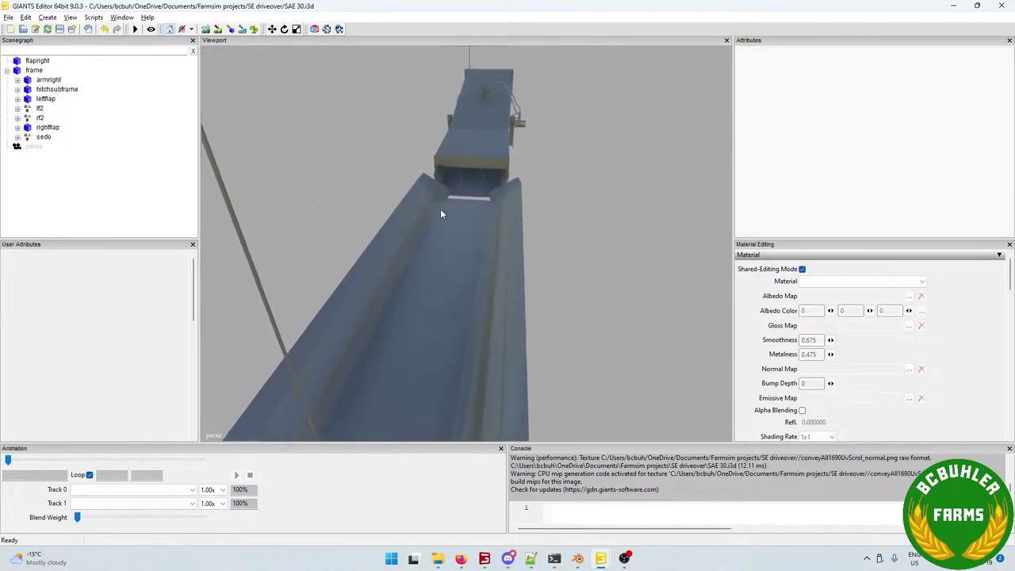
scroll(450, 208, up, 4)
scroll(455, 182, up, 5)
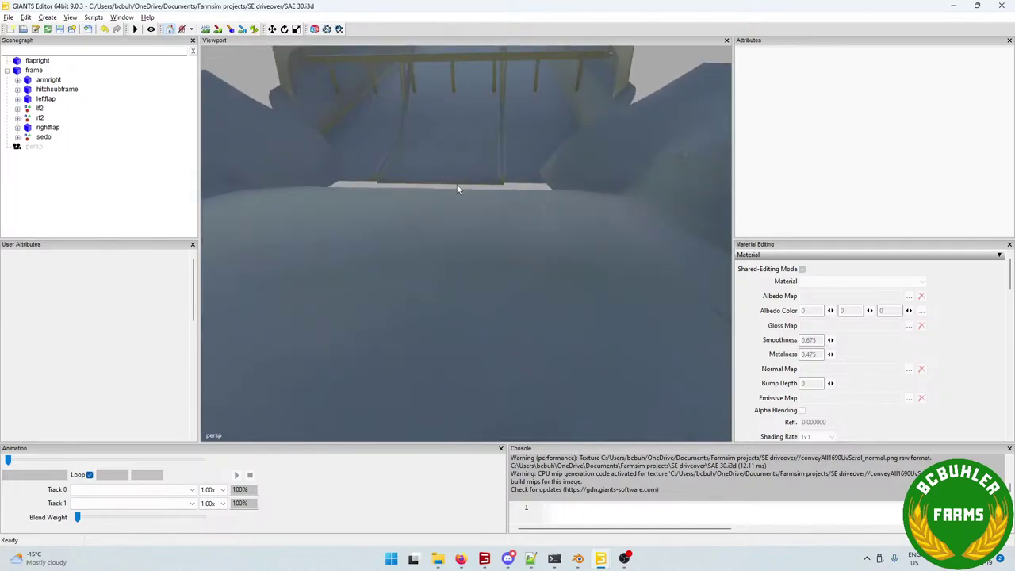
scroll(457, 184, up, 3)
alt+drag(415, 185, 488, 215)
scroll(488, 215, down, 3)
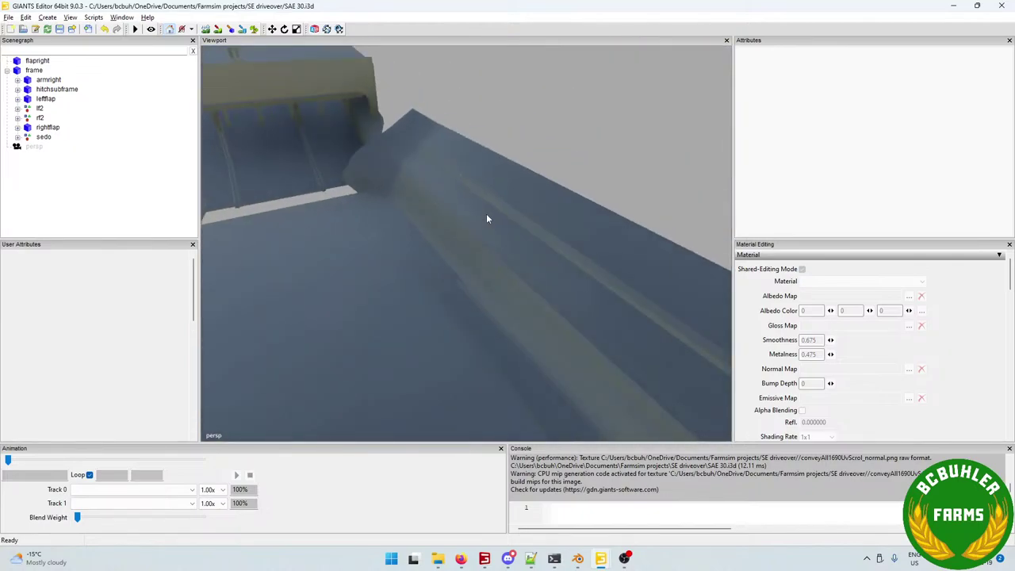
scroll(487, 215, up, 1)
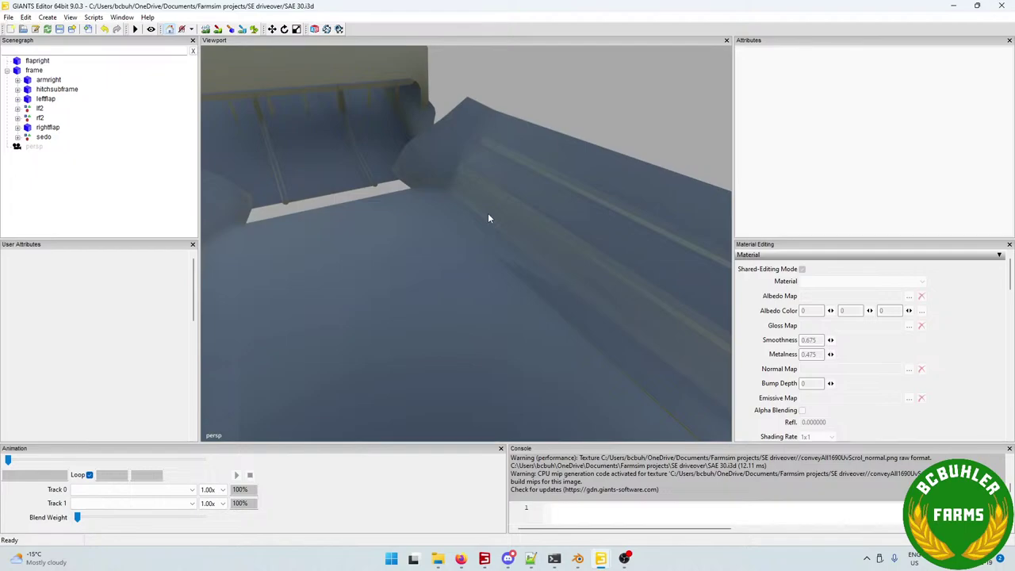
alt+drag(488, 213, 453, 218)
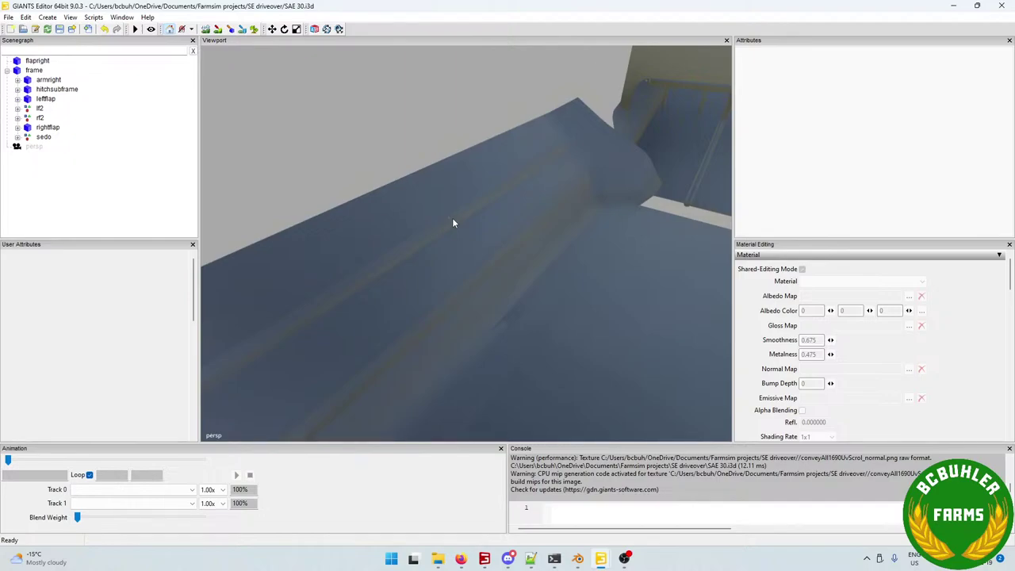
Switch to Blender and enter Edit Mode on the flapright skin mesh
right_drag(453, 222, 510, 275)
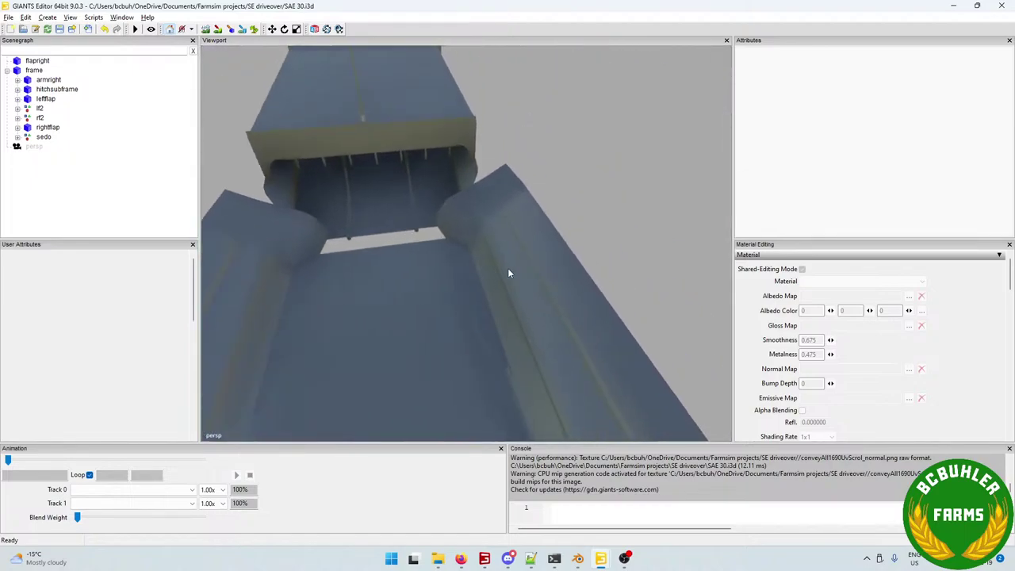
click(577, 558)
middle_drag(446, 268, 477, 175)
key(Tab)
scroll(480, 183, up, 6)
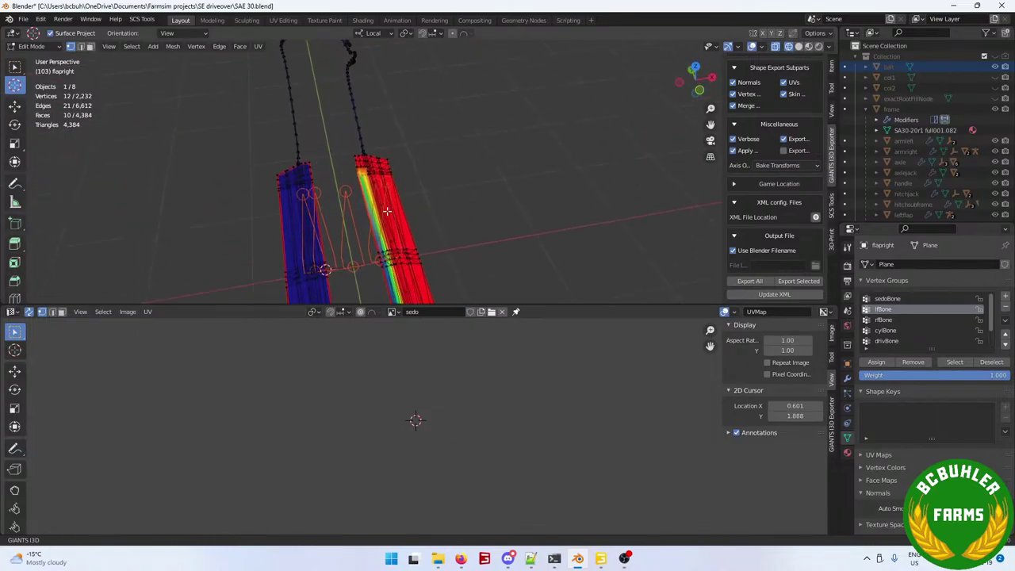
key(ctrl+z)
key(ctrl+z)
key(ctrl+z)
key(ctrl+z)
key(ctrl+z)
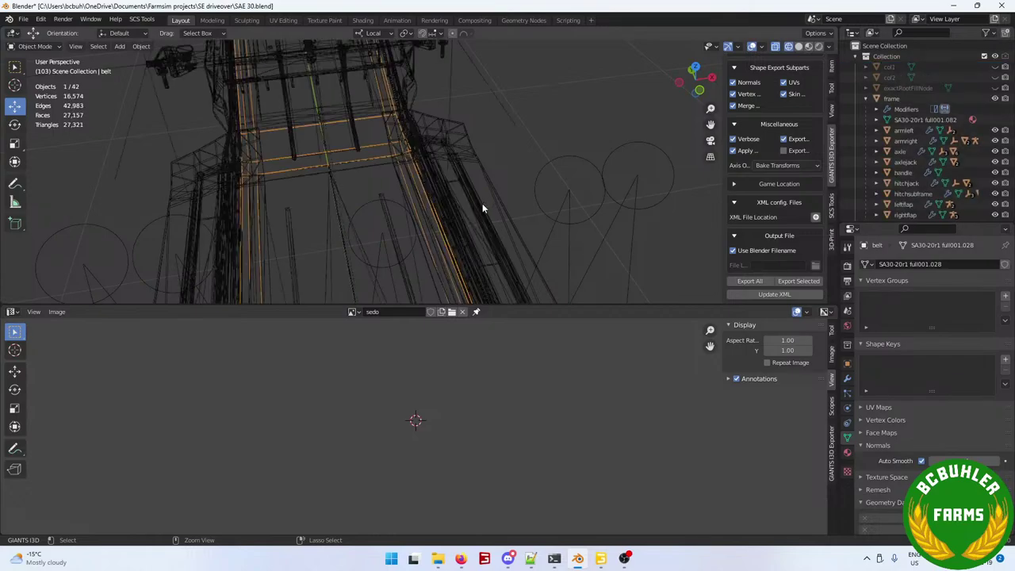
click(41, 19)
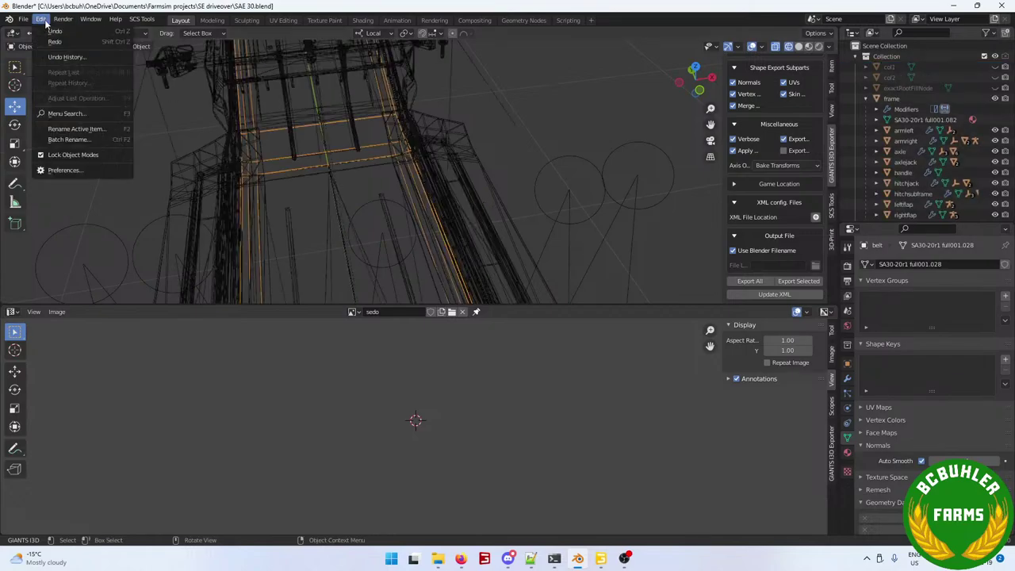
click(60, 42)
key(ctrl+shift+z)
key(ctrl+shift+z)
key(ctrl+shift+z)
key(ctrl+shift+z)
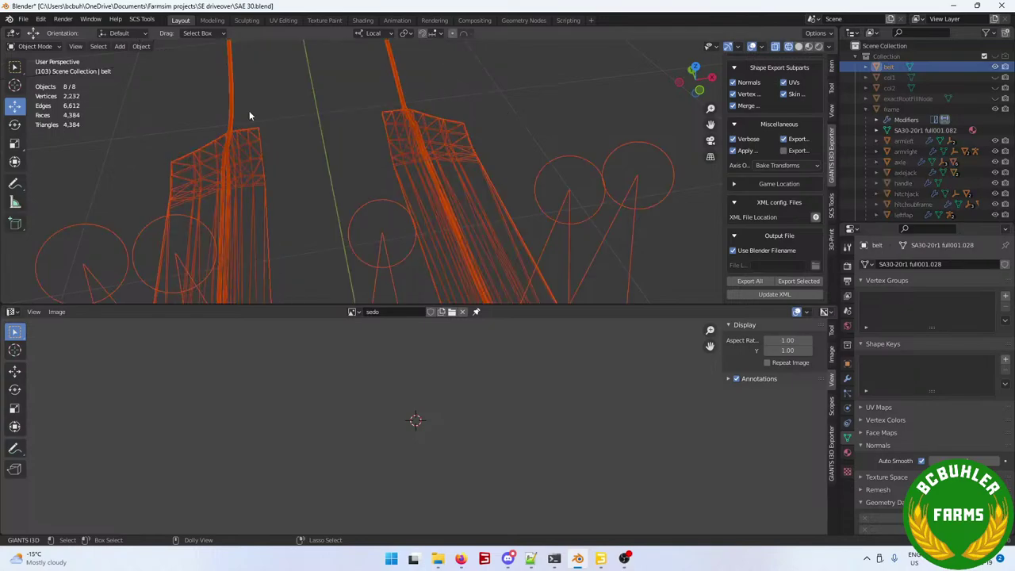
Select both flap rubber pieces of the flapright mesh and move them 2 m along Z
middle_drag(416, 161, 386, 165)
key(alt+a)
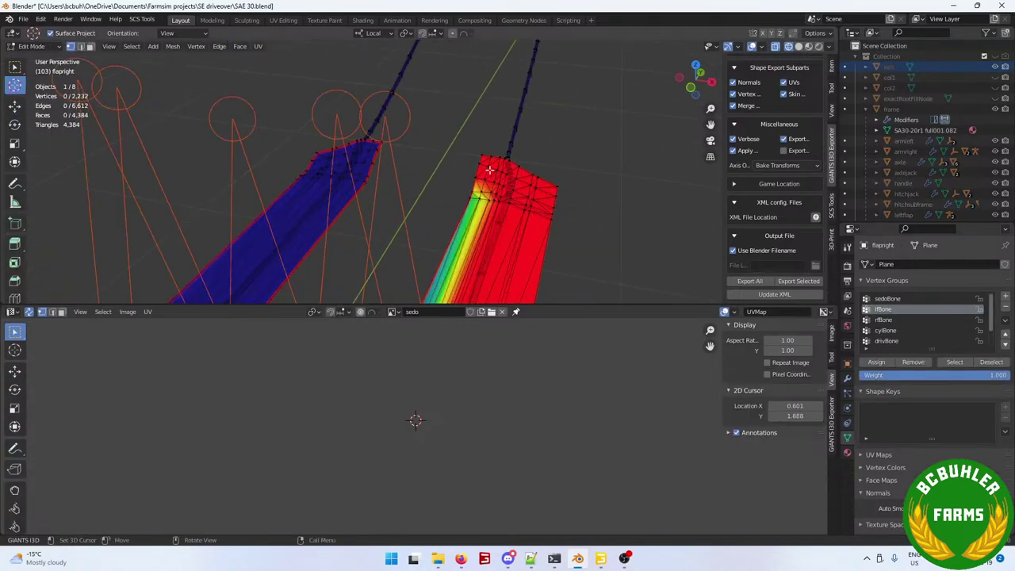
key(l)
key(l)
key(g)
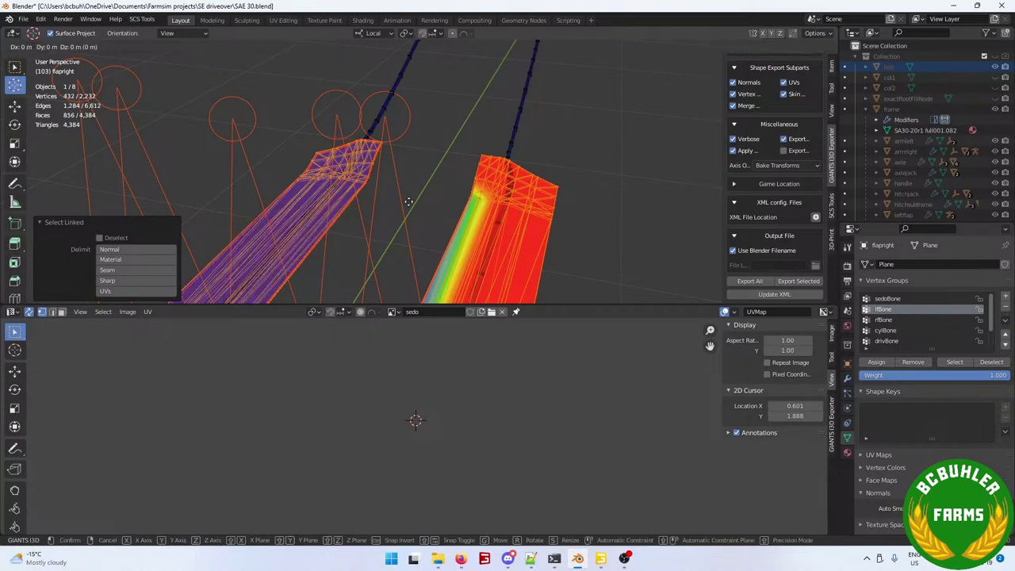
key(z)
key(2)
key(Return)
scroll(407, 202, down, 5)
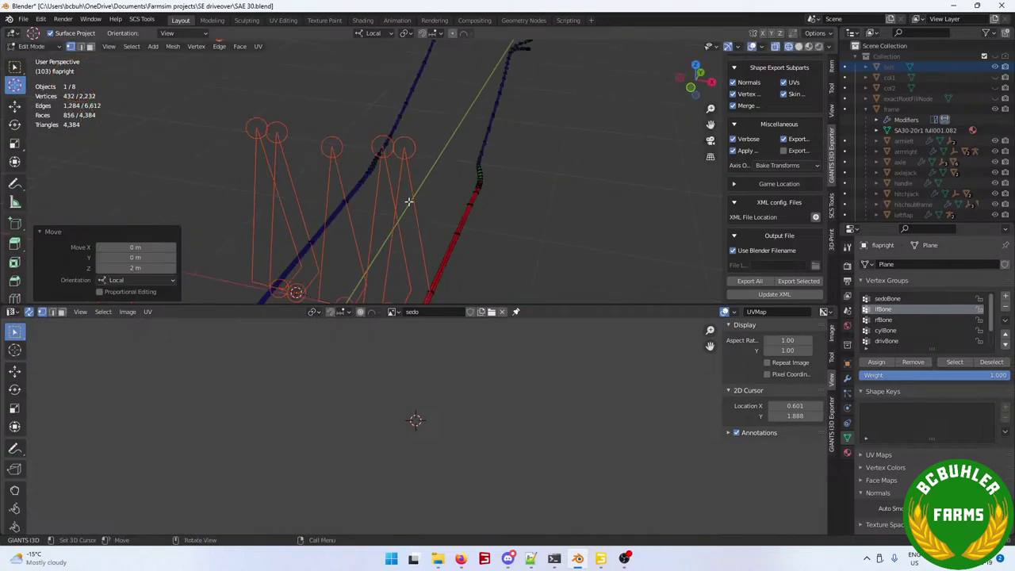
Select both raised flap pieces and remove them from the lfBone and rfBone vertex groups
key(KP_1)
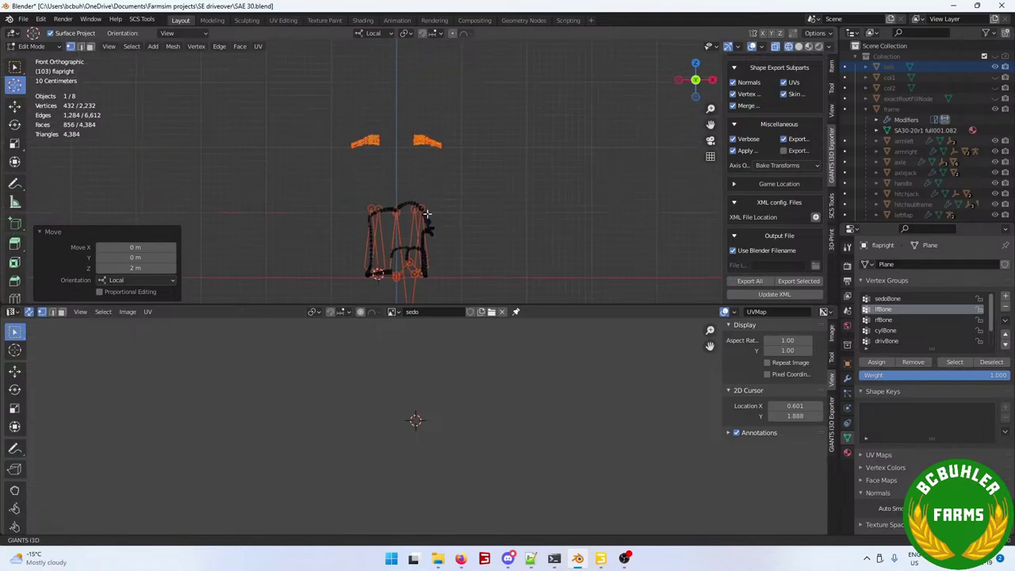
scroll(419, 163, up, 4)
key(alt+a)
key(c)
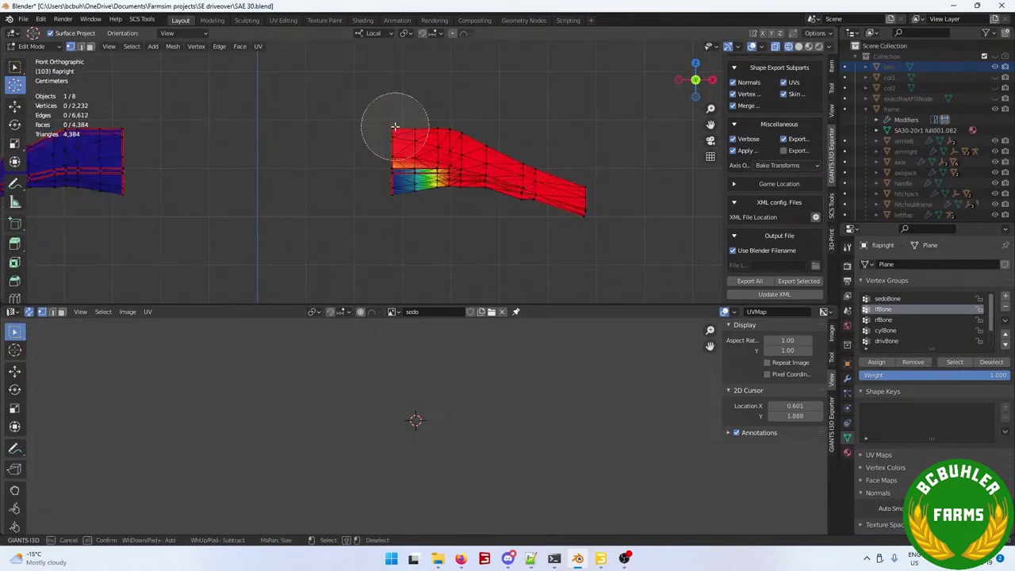
key(Escape)
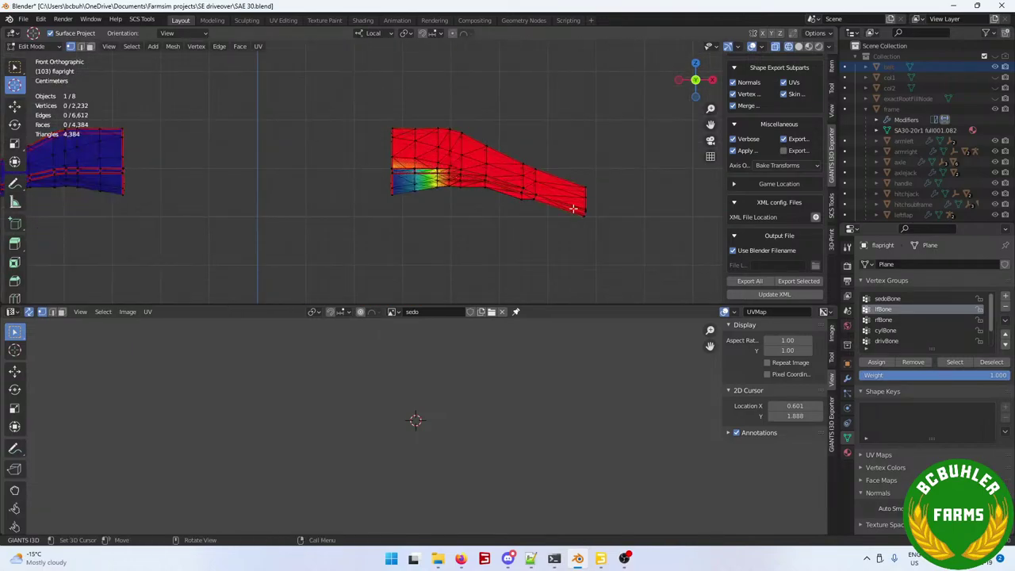
key(l)
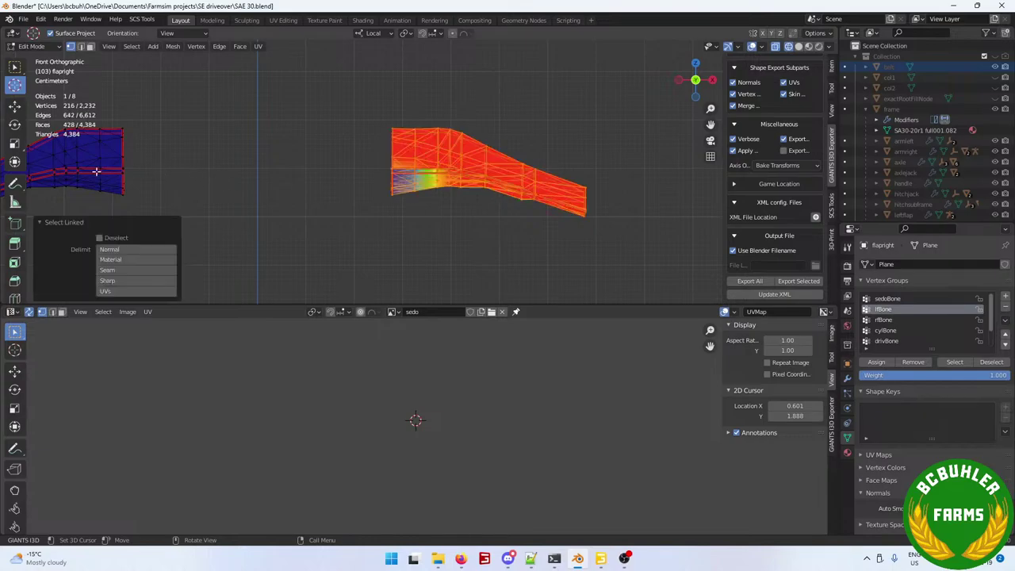
key(l)
click(912, 363)
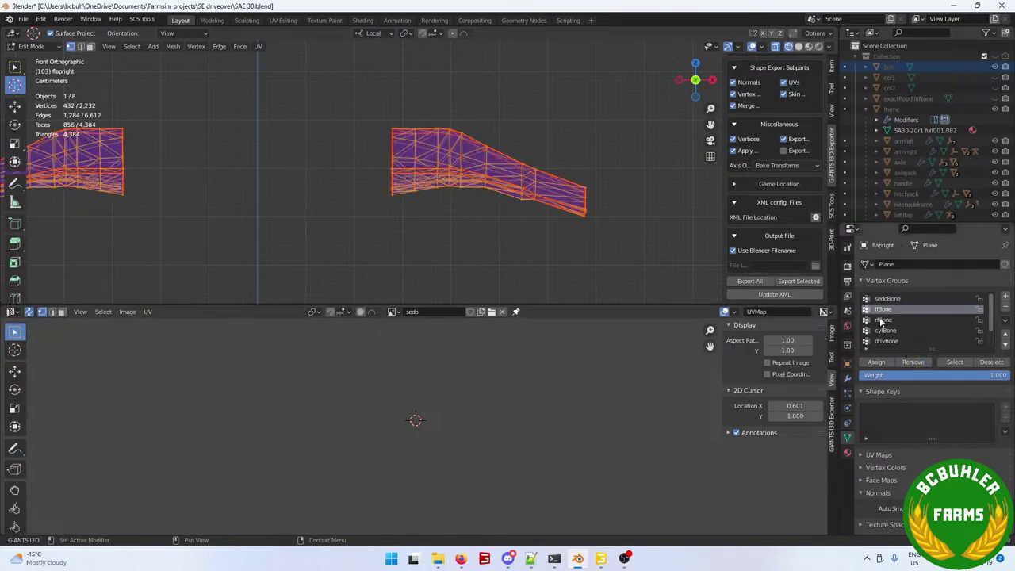
click(882, 320)
click(913, 361)
Remove the same two flap pieces from the lf2Bone and rf2Bone vertex groups
scroll(887, 327, down, 2)
click(892, 332)
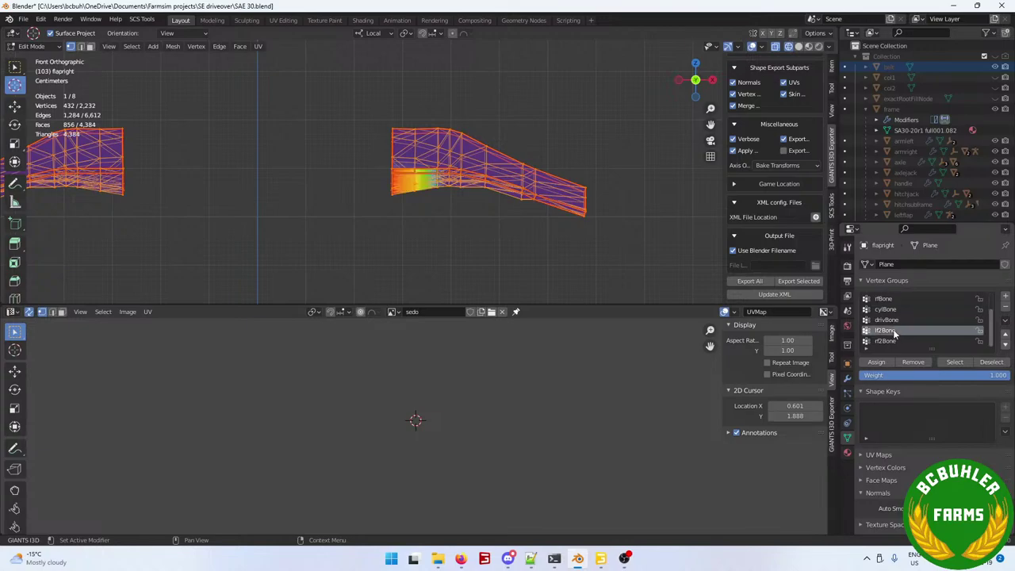
click(913, 362)
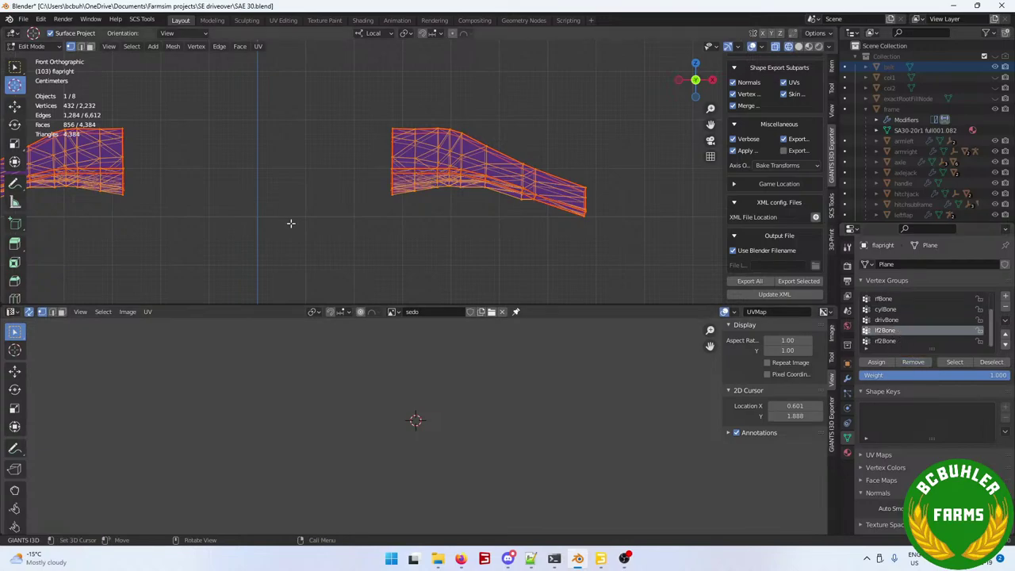
click(885, 341)
click(913, 362)
Assign the inner edge strip of one flap, leaving out its far-end corner, to lf2Bone with weight 1.000
key(alt+a)
key(c)
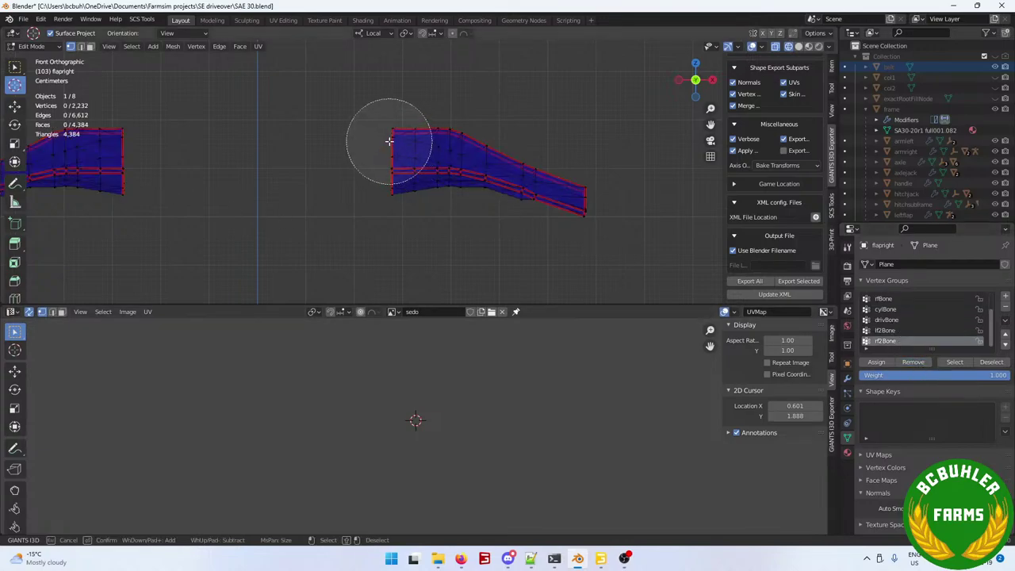
drag(389, 138, 392, 180)
right_click(393, 180)
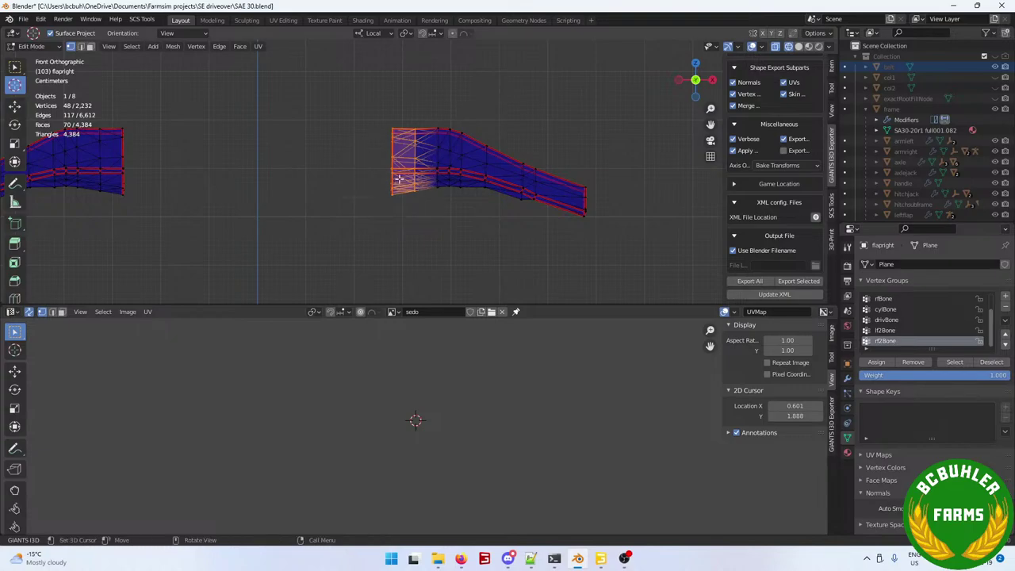
middle_drag(435, 167, 447, 132)
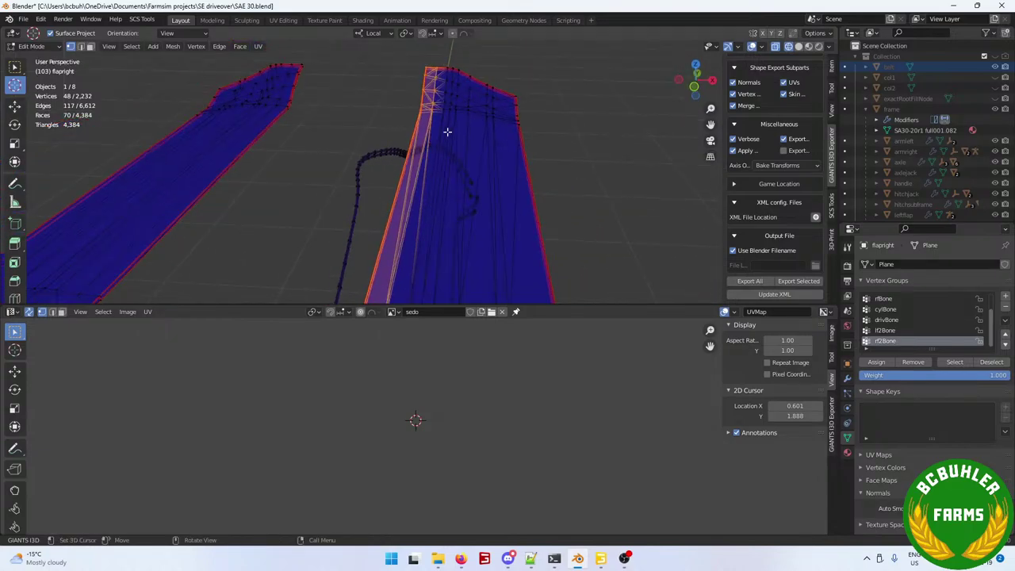
key(c)
right_click(432, 75)
key(c)
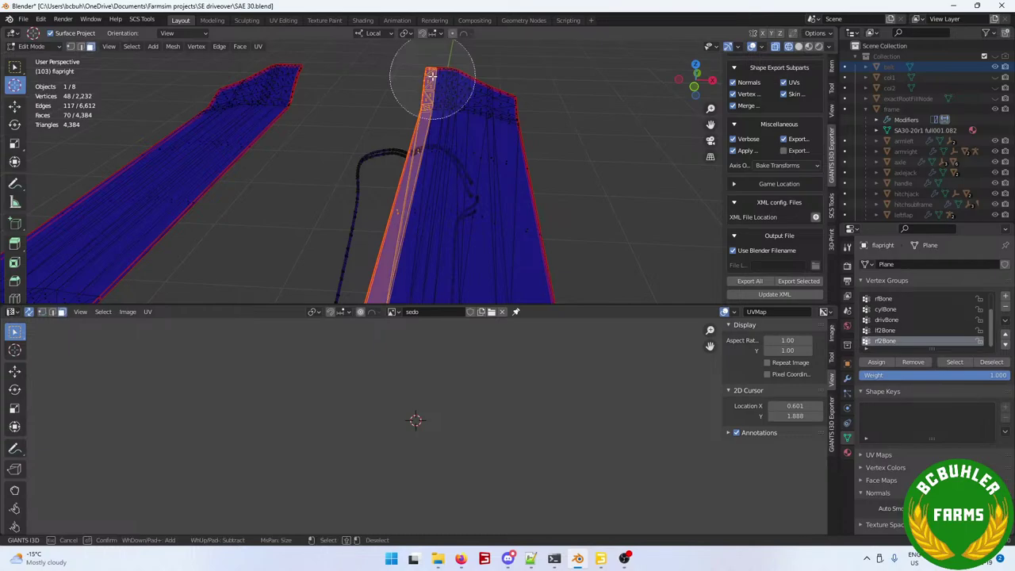
middle_click(429, 73)
right_click(430, 75)
scroll(441, 129, down, 2)
shift+middle_drag(441, 129, 451, 84)
scroll(451, 84, up, 2)
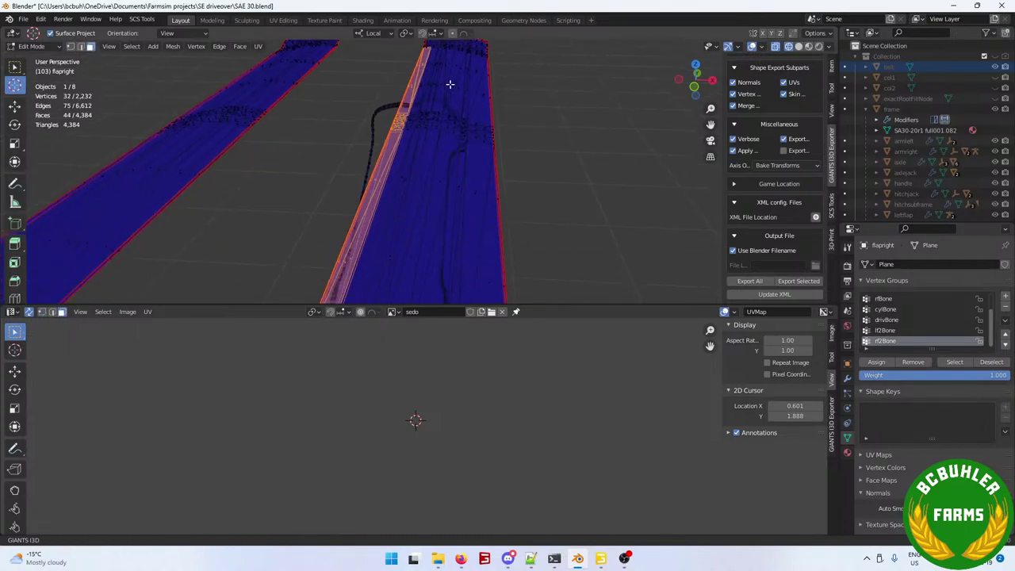
middle_drag(408, 118, 418, 99)
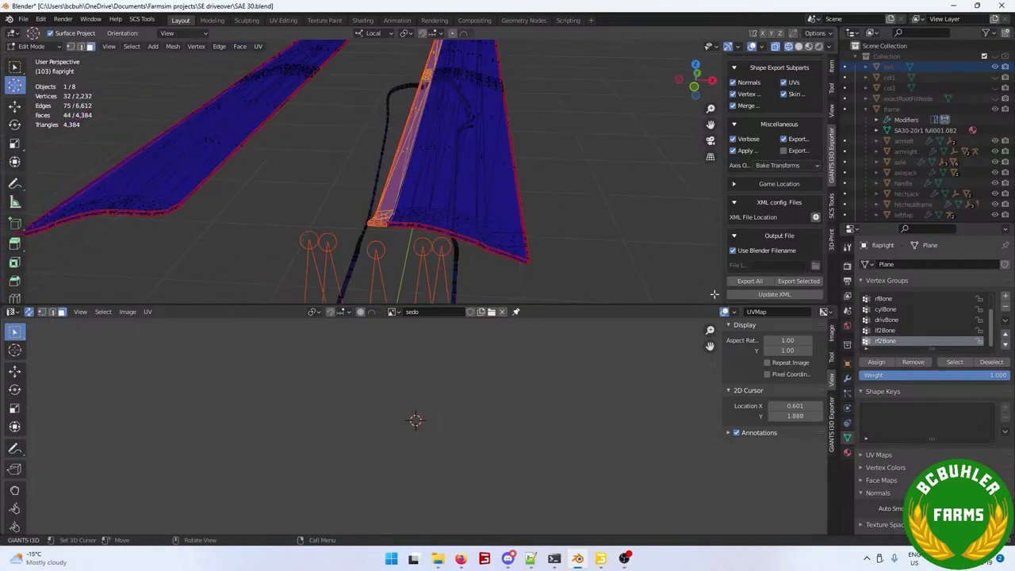
click(885, 330)
click(877, 362)
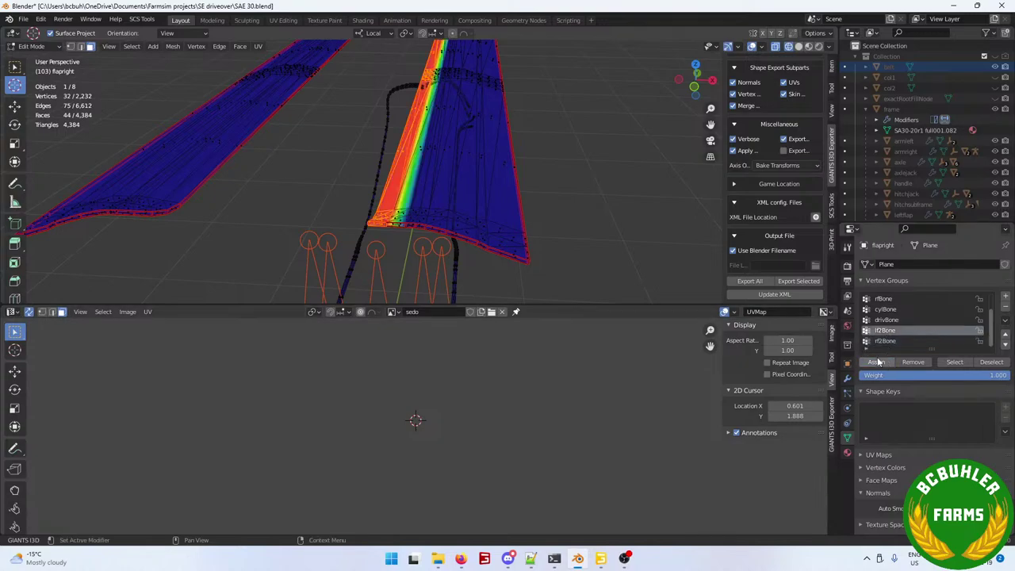
scroll(391, 214, down, 3)
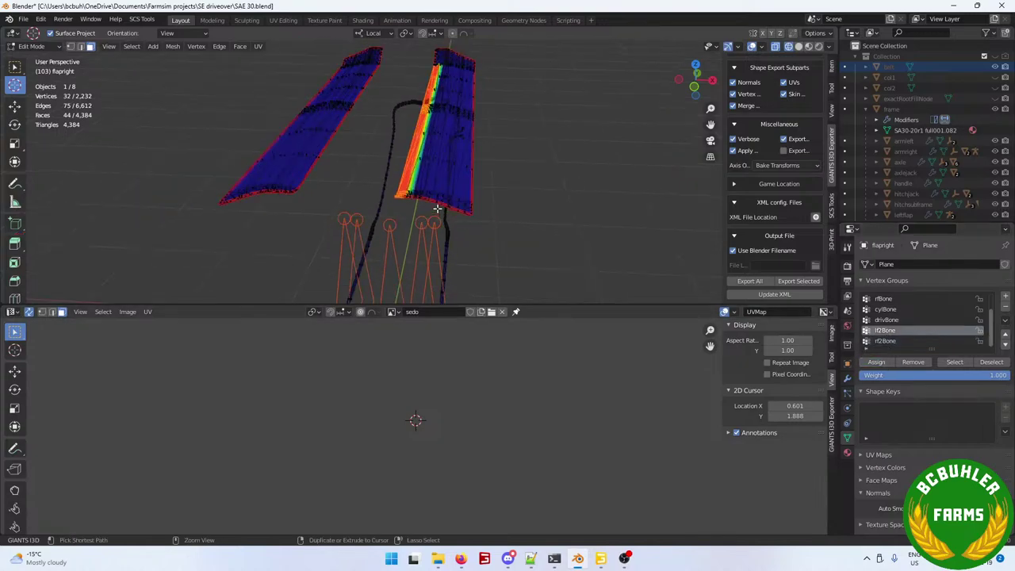
shift+middle_drag(445, 81, 429, 159)
scroll(408, 240, up, 4)
scroll(421, 166, up, 3)
key(alt+a)
key(c)
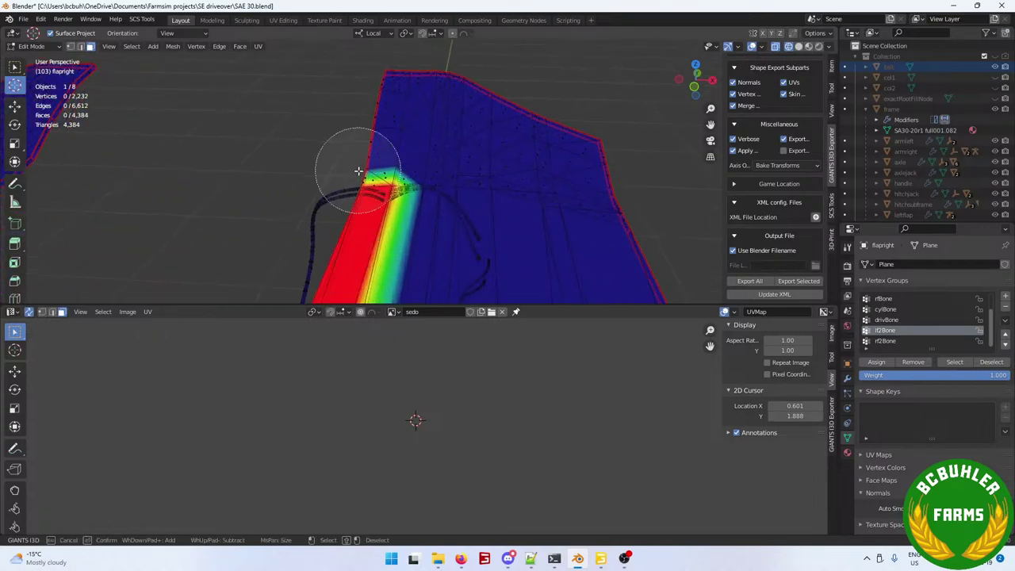
key(Escape)
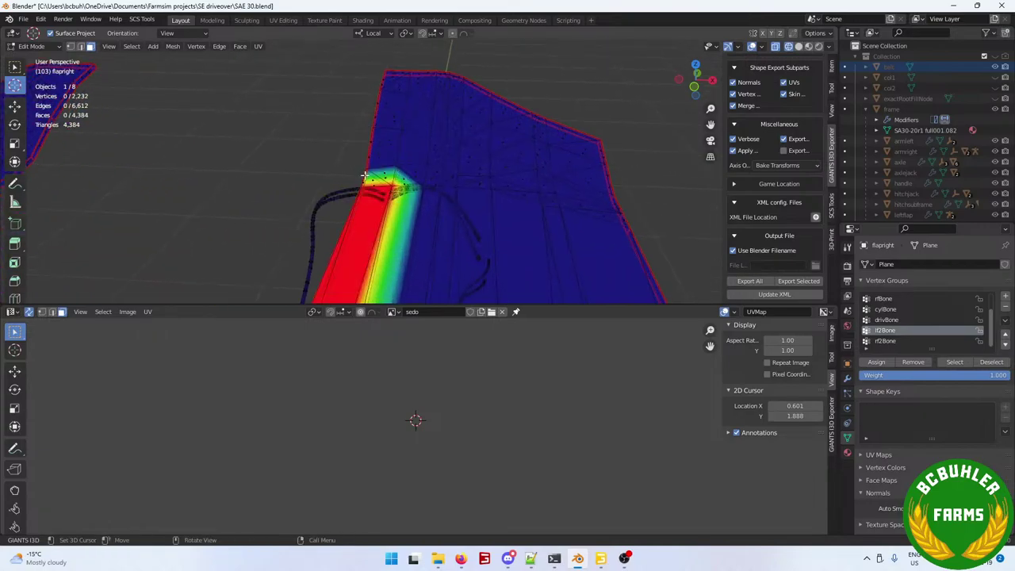
mouse_move(354, 168)
middle_down()
mouse_move(380, 167)
mouse_move(358, 182)
mouse_move(487, 150)
mouse_move(478, 164)
mouse_move(391, 161)
middle_up()
key(c)
mouse_move(403, 154)
mouse_down()
mouse_move(397, 162)
mouse_move(408, 147)
mouse_move(404, 73)
mouse_up()
key(Escape)
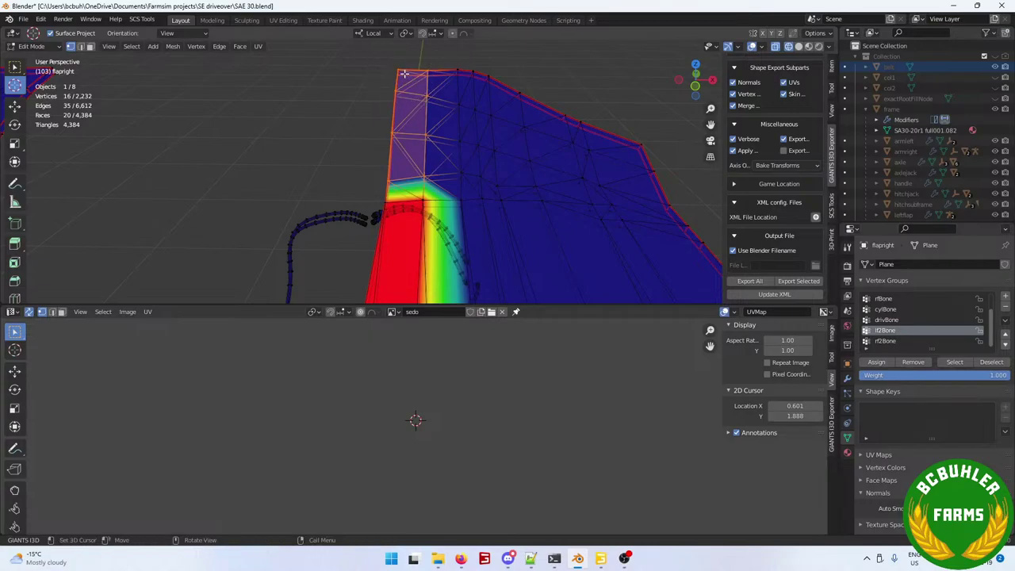
scroll(390, 146, down, 5)
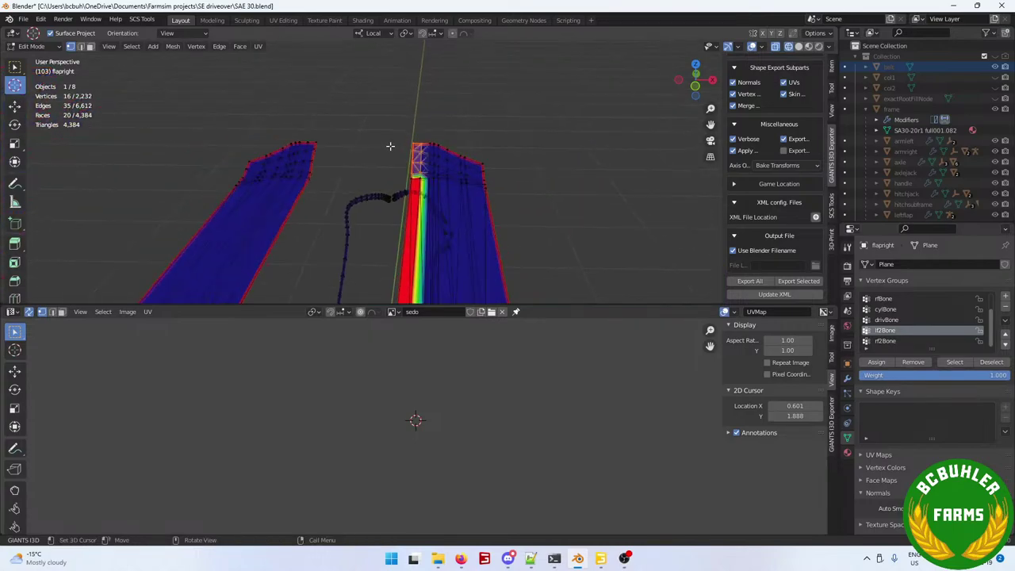
scroll(389, 146, up, 2)
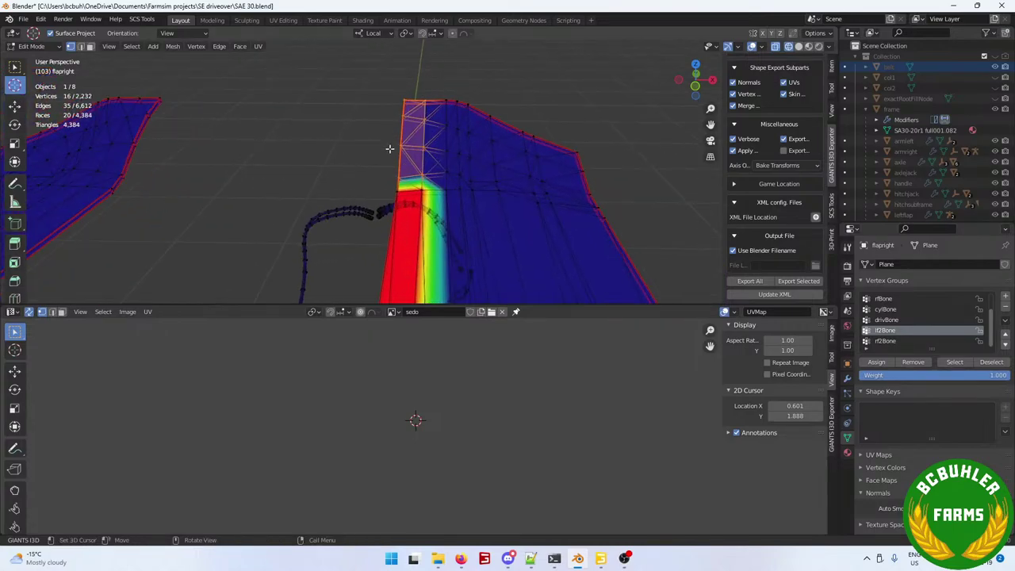
Assign only the innermost column of vertices at that flap's far-end corner to lf2Bone with weight 1.000
key(alt+a)
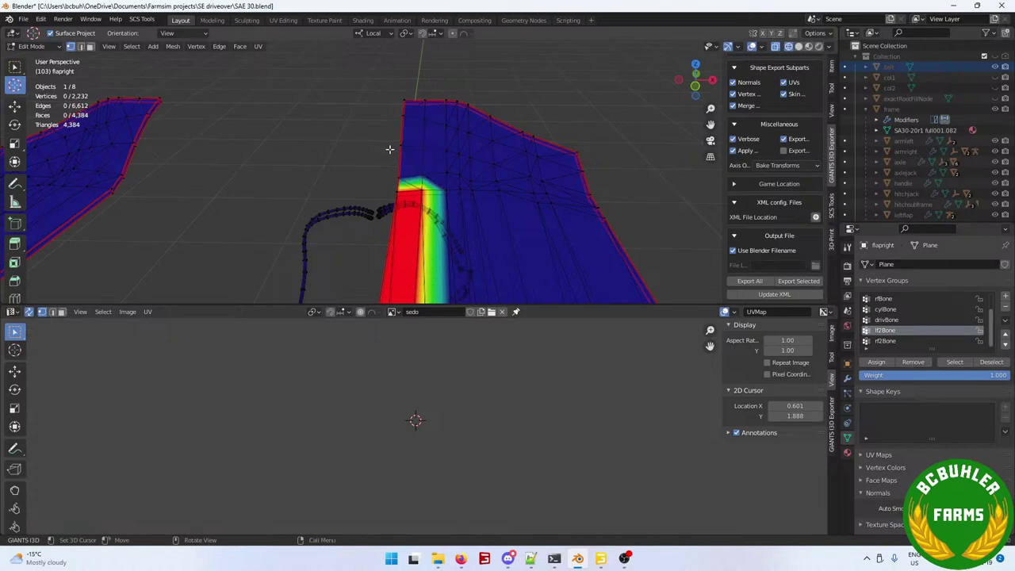
key(c)
drag(386, 108, 381, 171)
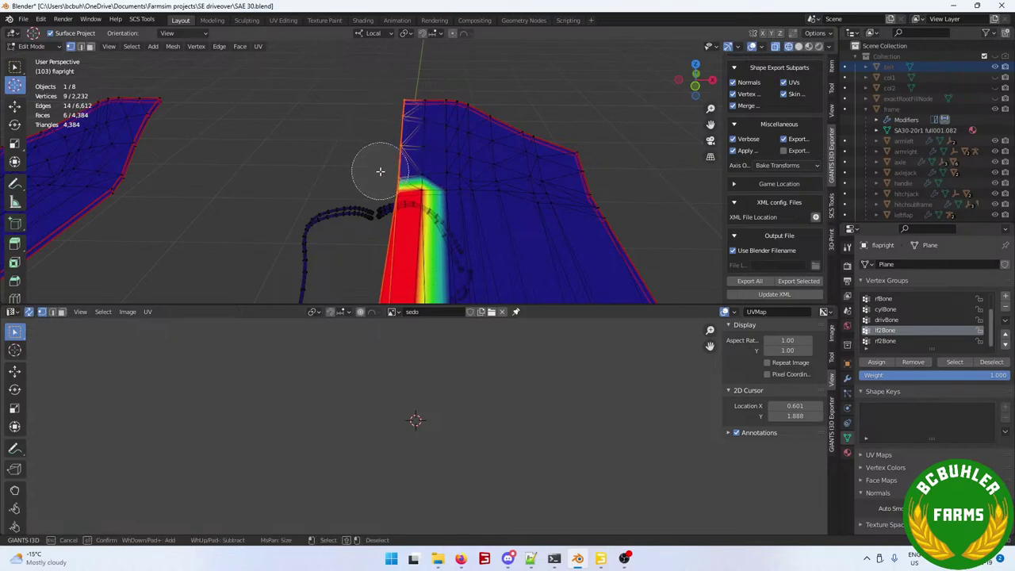
right_click(381, 176)
click(875, 362)
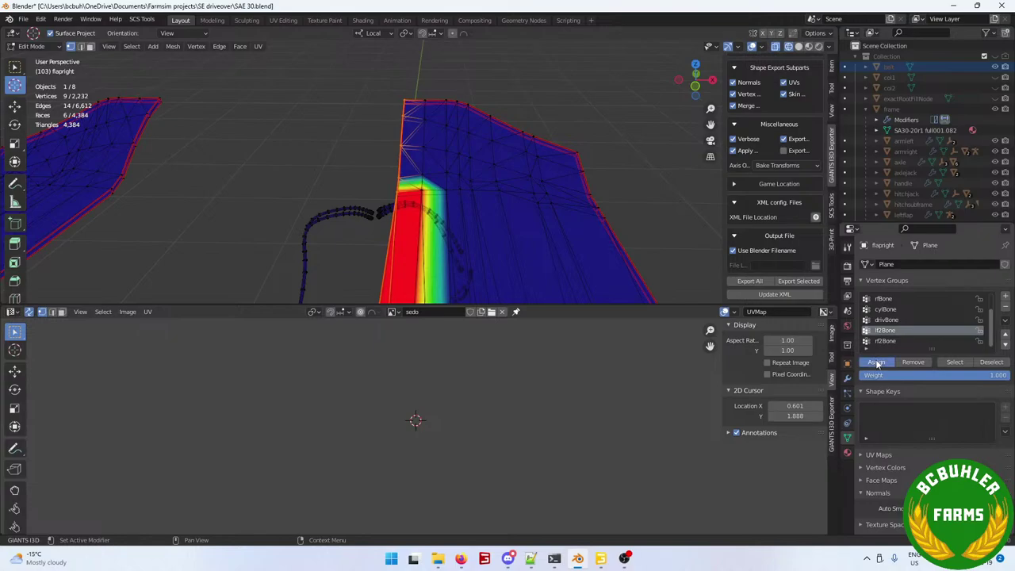
Assign the other flap's inner edge strip, with only the innermost vertex column at its far-end corner, to rf2Bone with weight 1.000
scroll(447, 152, down, 3)
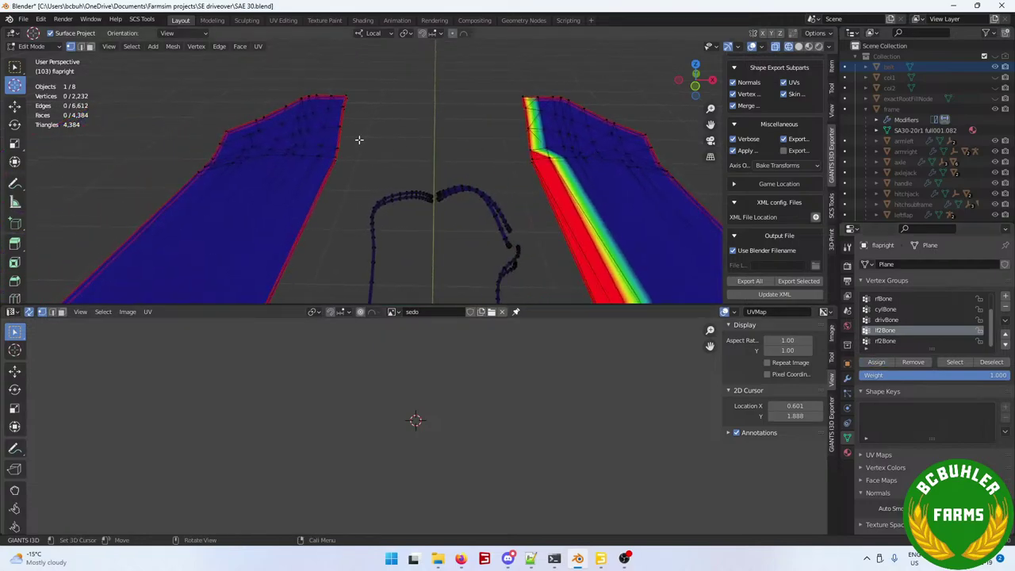
key(c)
drag(370, 131, 354, 159)
right_click(346, 161)
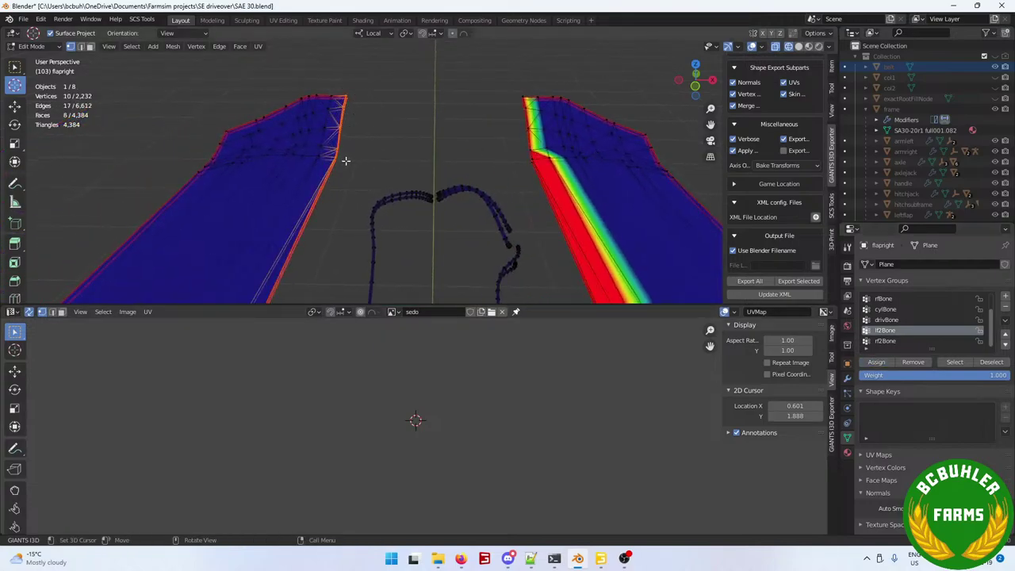
key(KP_1)
key(c)
mouse_move(278, 229)
mouse_down()
mouse_move(267, 201)
mouse_move(260, 285)
mouse_up()
mouse_move(260, 285)
middle_down()
mouse_move(257, 199)
mouse_move(264, 213)
middle_up()
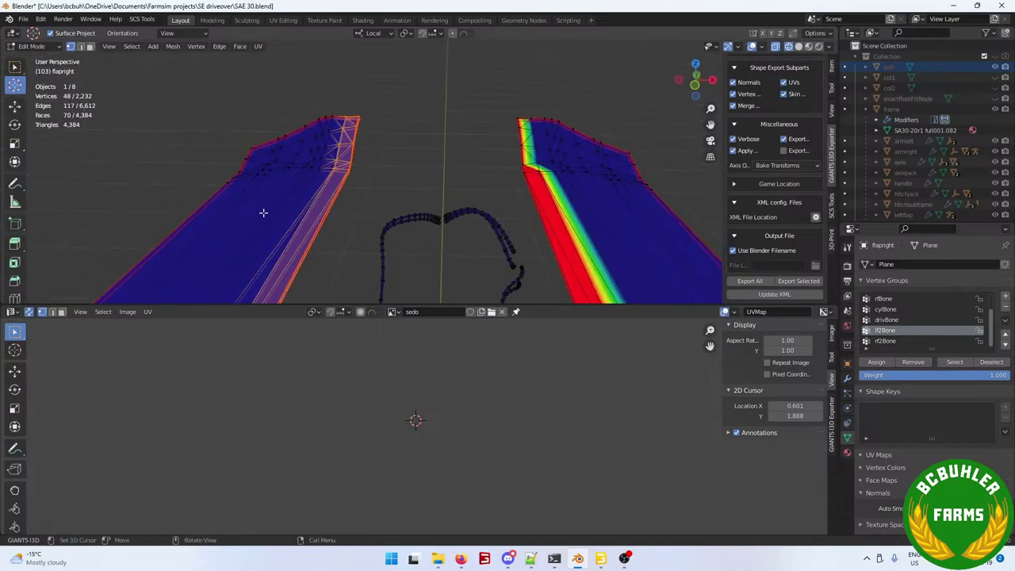
middle_drag(330, 149, 338, 111)
right_click(338, 111)
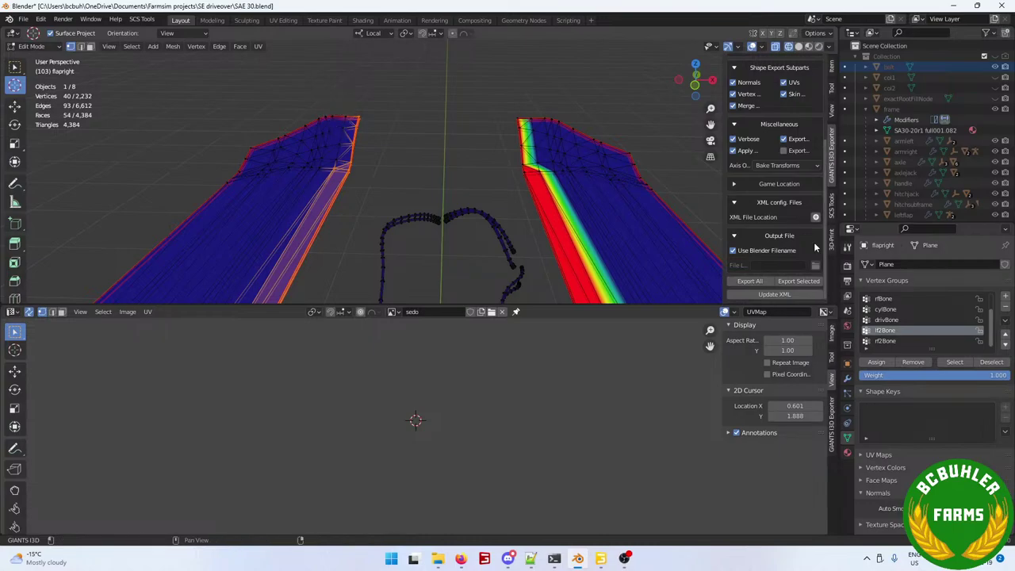
click(887, 341)
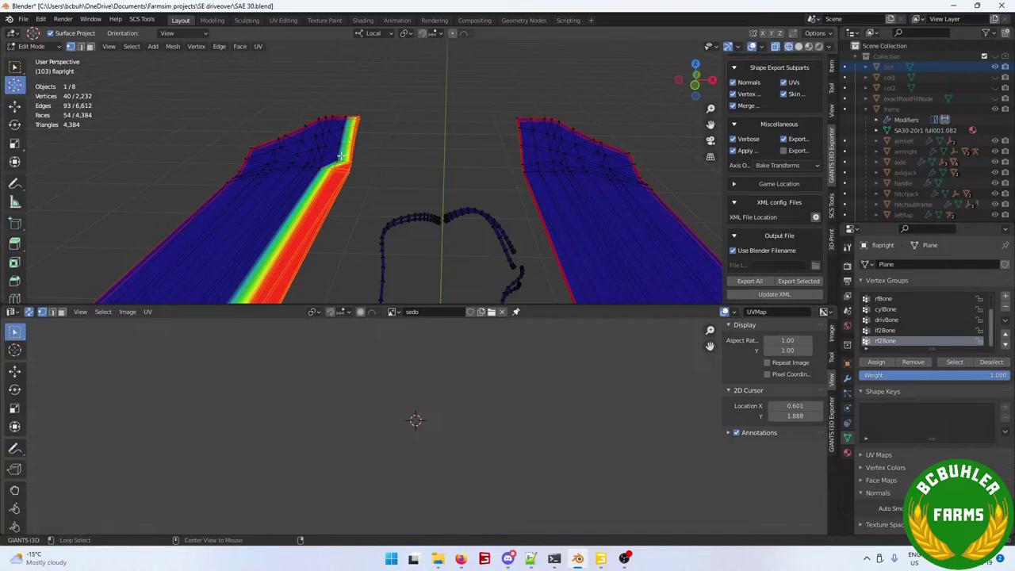
Select that whole flap without its rf2Bone vertices and assign the rest to rfBone with weight 1.000
key(l)
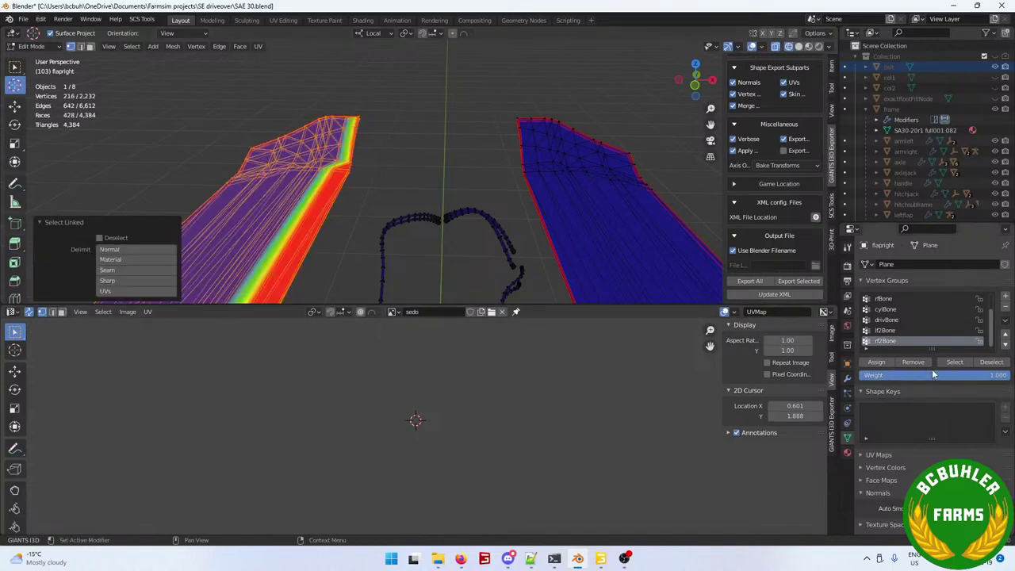
click(991, 361)
scroll(894, 319, up, 2)
click(885, 319)
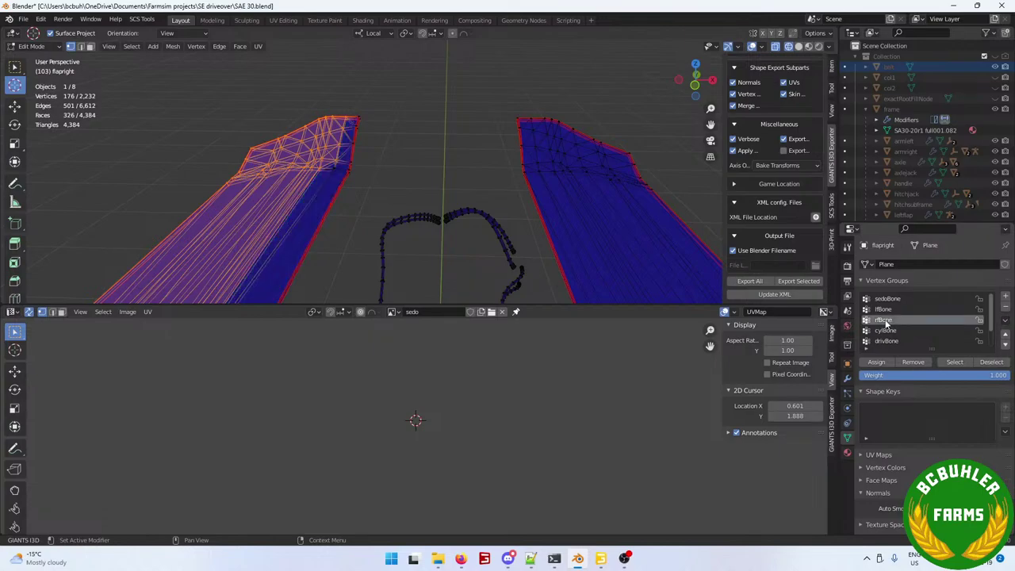
click(886, 364)
Select only the opposite flap, leave out its lf2Bone vertices, and assign the rest to lfBone with weight 1.000
key(alt+a)
key(l)
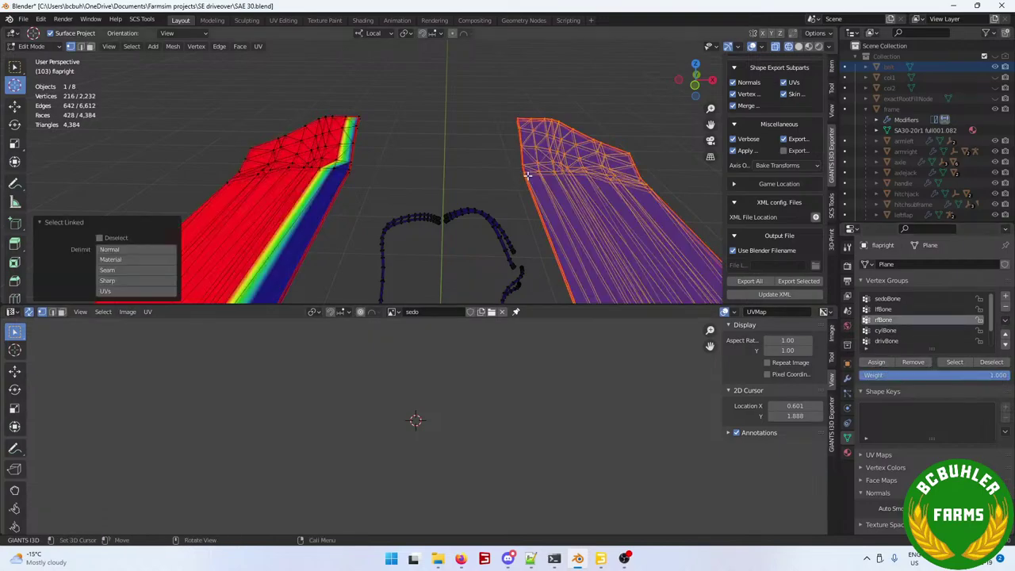
scroll(897, 333, down, 2)
click(887, 330)
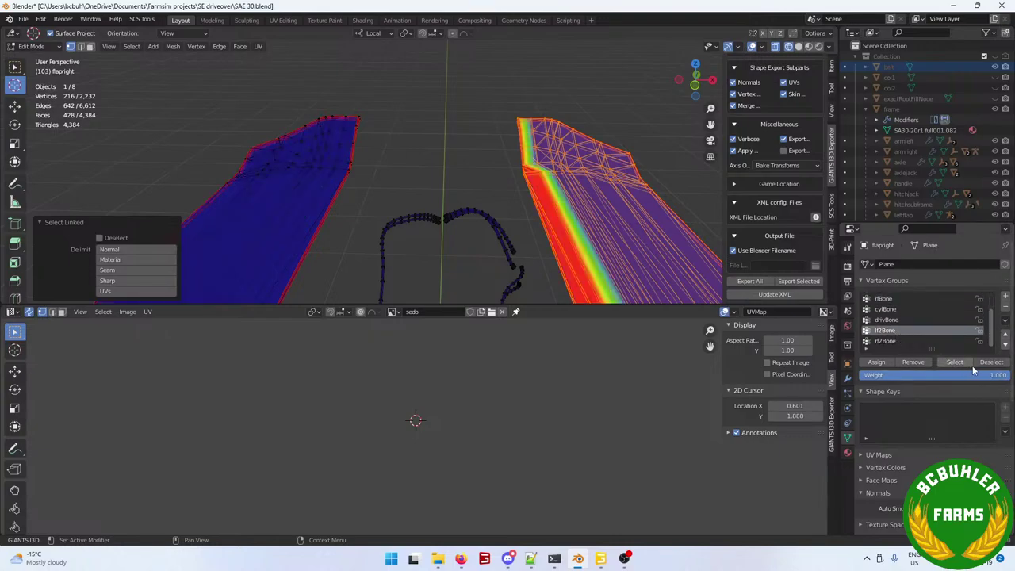
click(975, 364)
scroll(888, 313, up, 2)
click(887, 310)
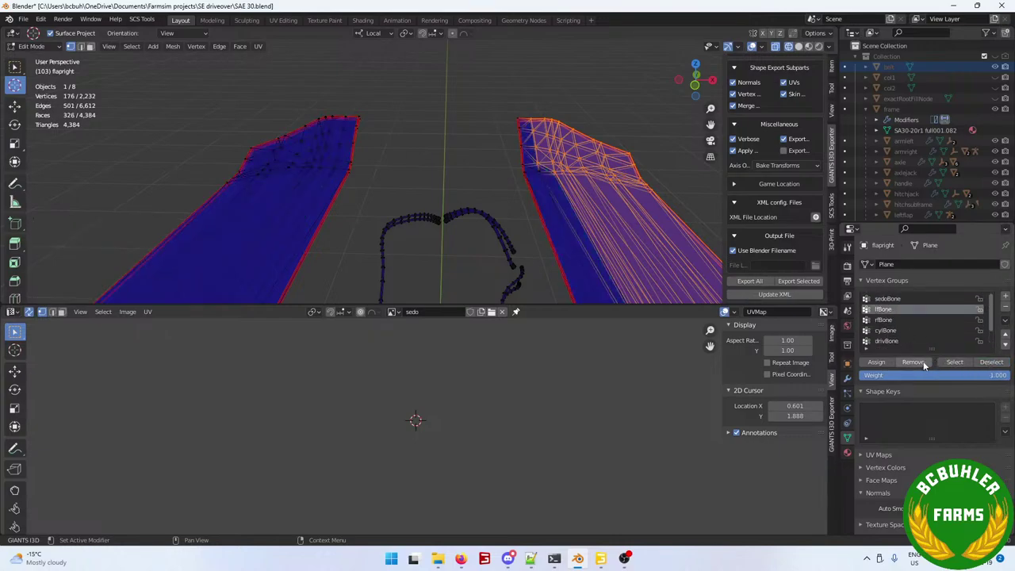
click(875, 363)
scroll(560, 213, down, 2)
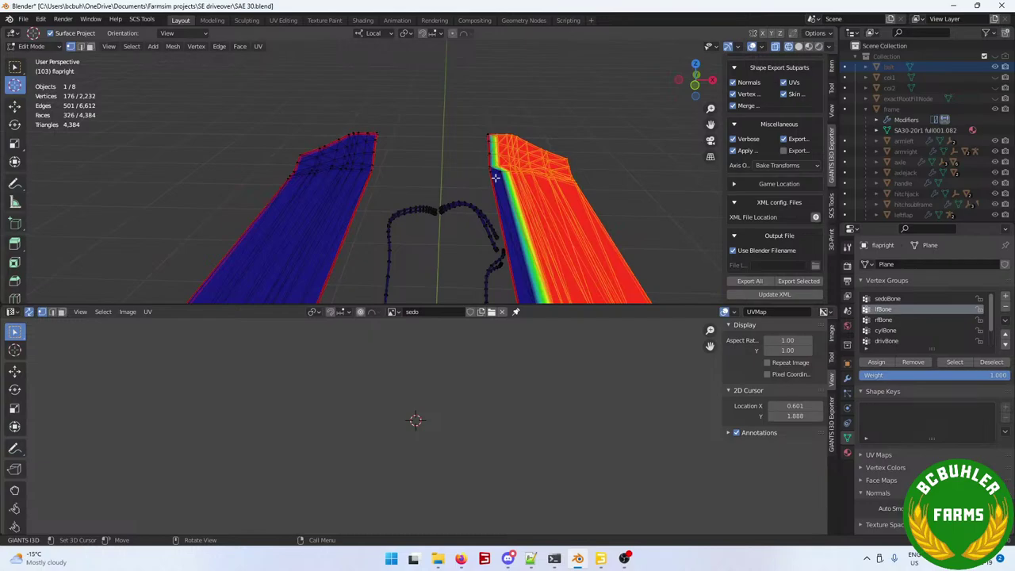
Select both flaps and smooth their lfBone weights on the active group with factor 0.100 and 10 iterations
key(l)
key(l)
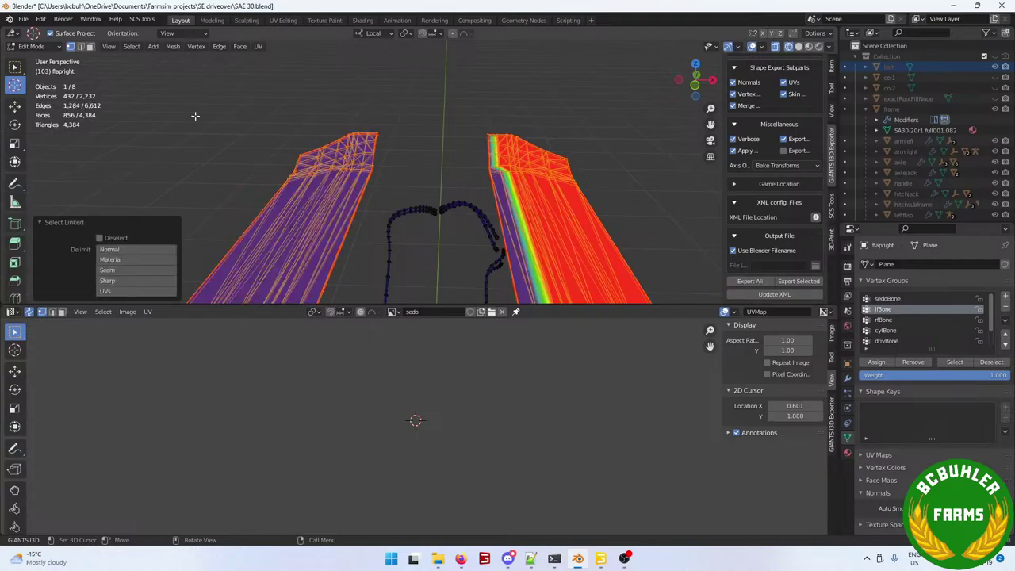
click(172, 46)
mouse_move(213, 241)
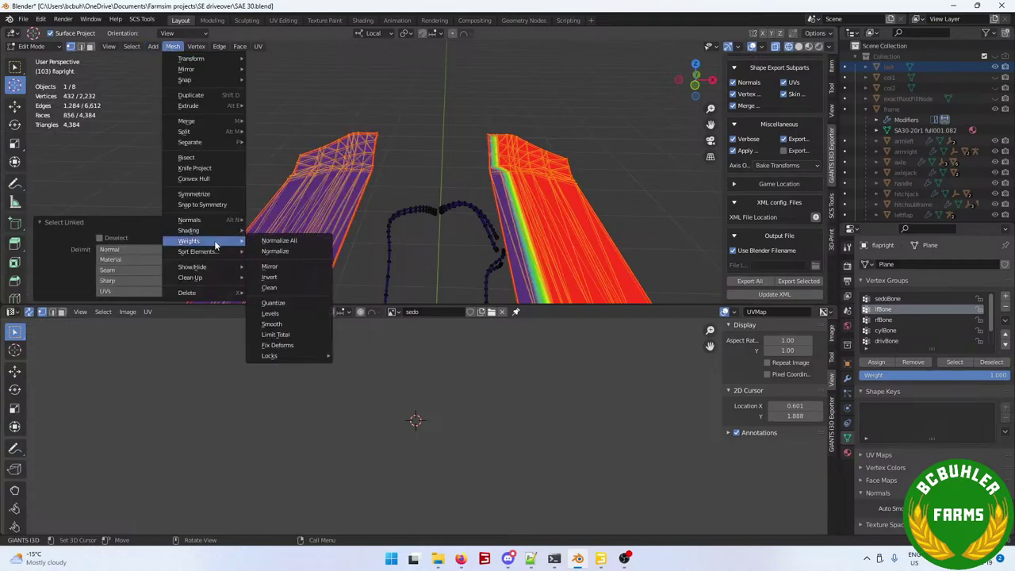
click(274, 324)
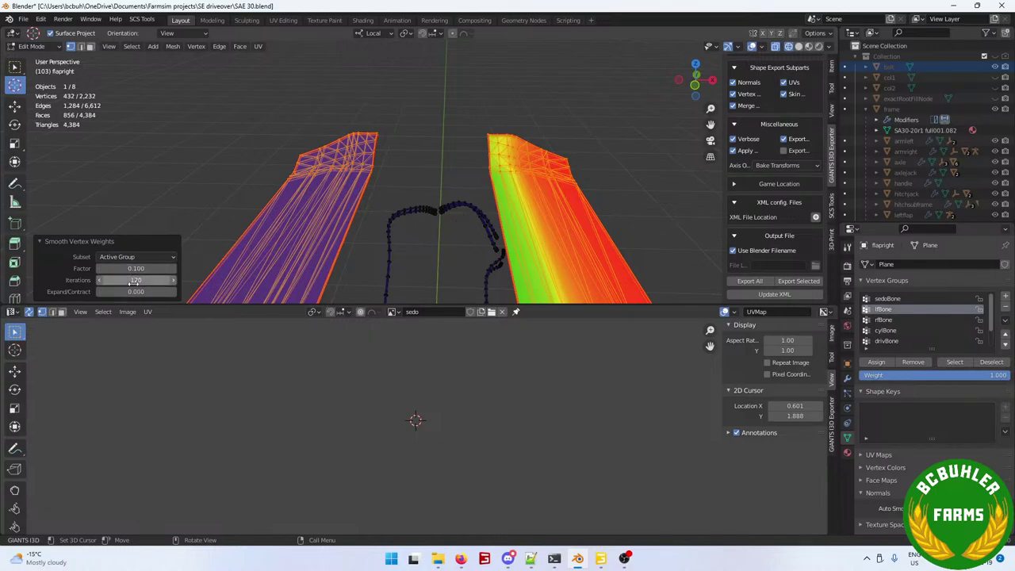
click(101, 282)
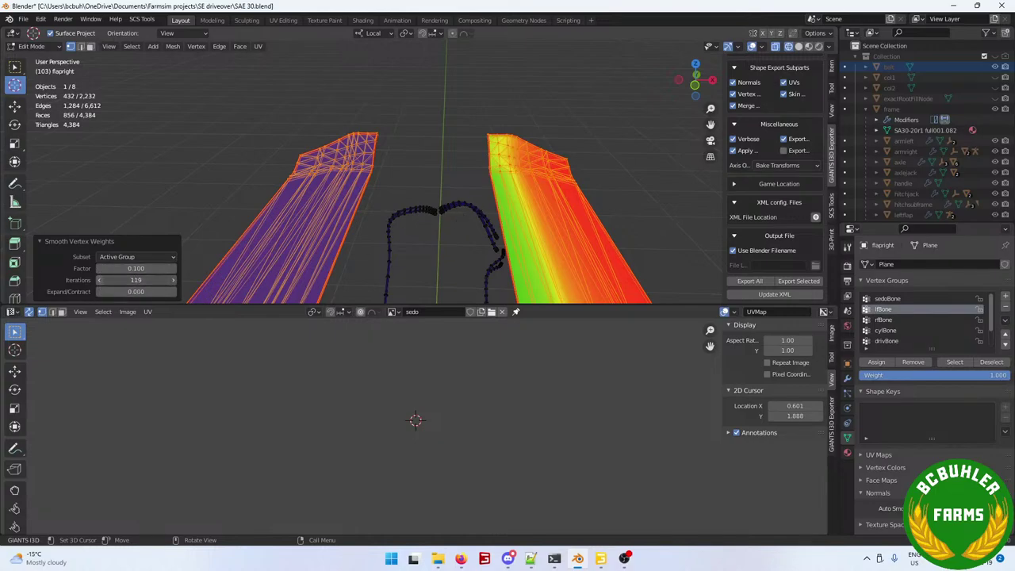
click(101, 281)
click(100, 281)
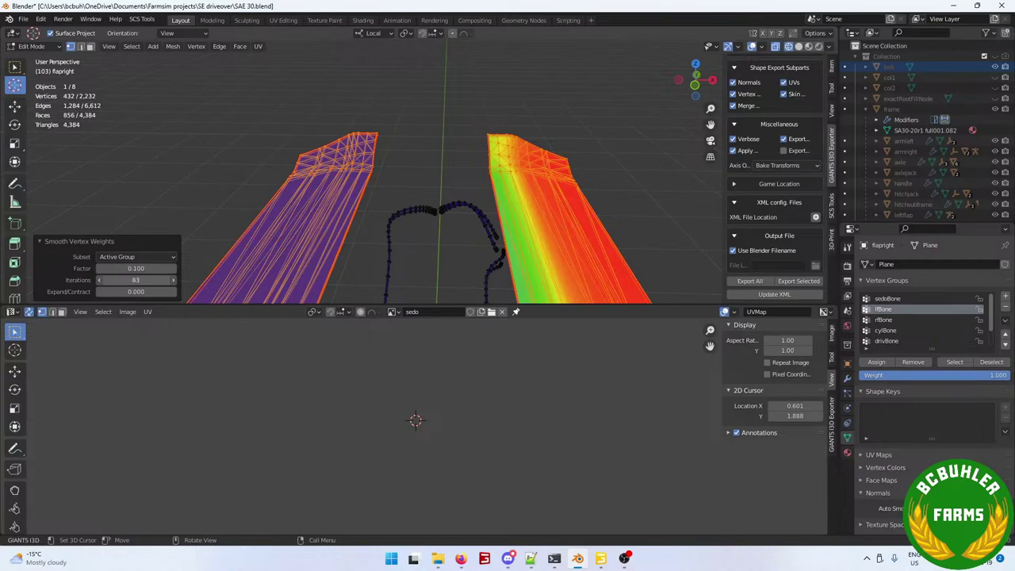
drag(136, 280, 103, 280)
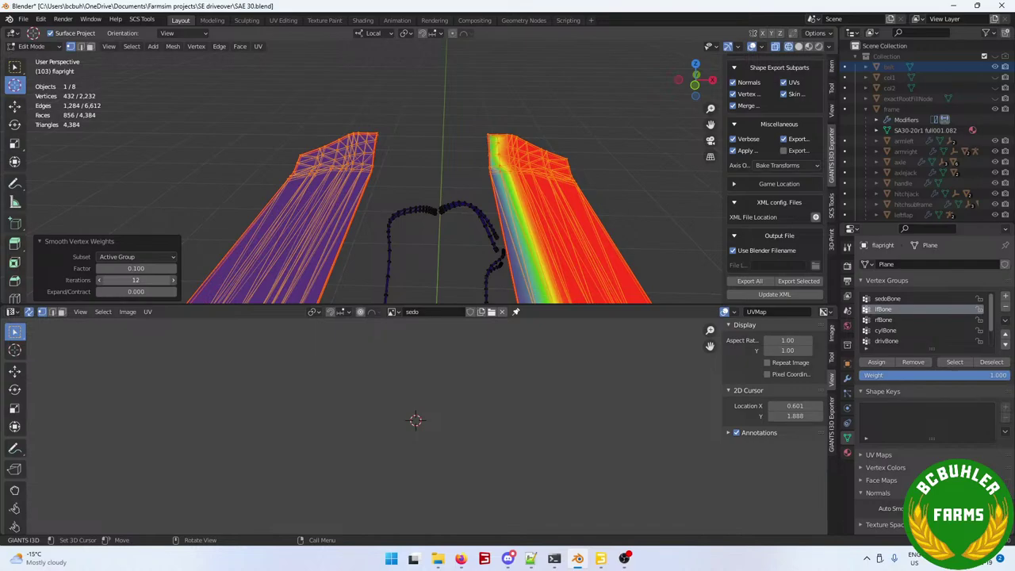
drag(103, 280, 101, 280)
middle_drag(477, 204, 499, 223)
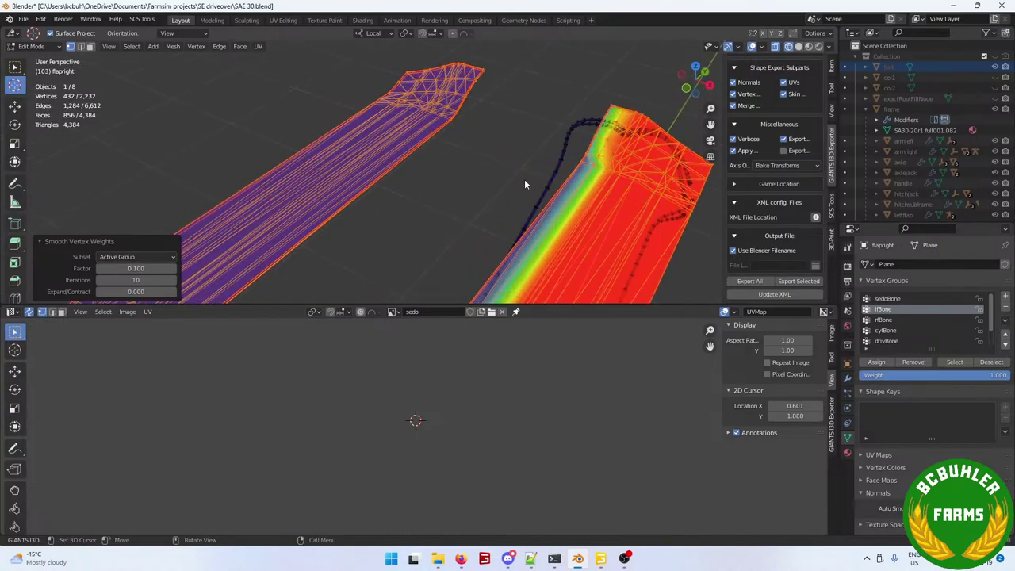
Smooth the rfBone weights on both flaps with factor 0.100 and 10 iterations
click(882, 321)
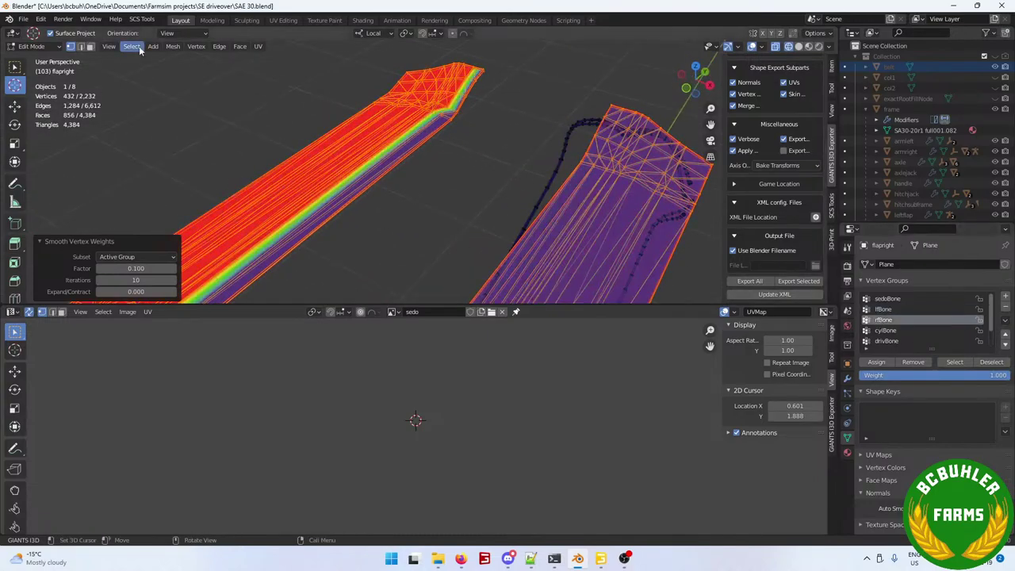
click(172, 46)
mouse_move(210, 241)
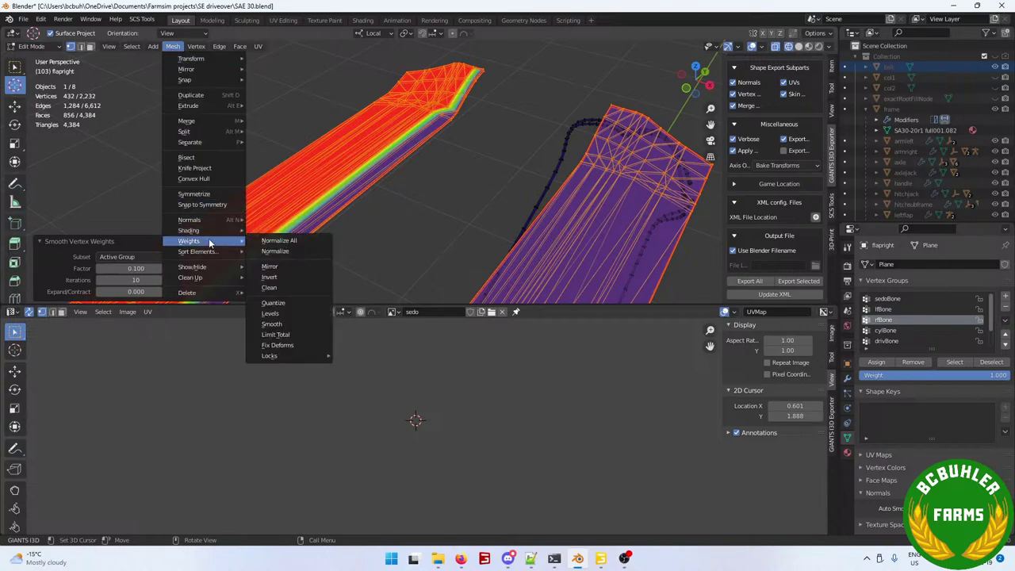
click(290, 324)
Smooth the lf2Bone weights and the rf2Bone weights on the flaps, each with factor 0.100 and 10 iterations
scroll(886, 329, down, 2)
click(885, 330)
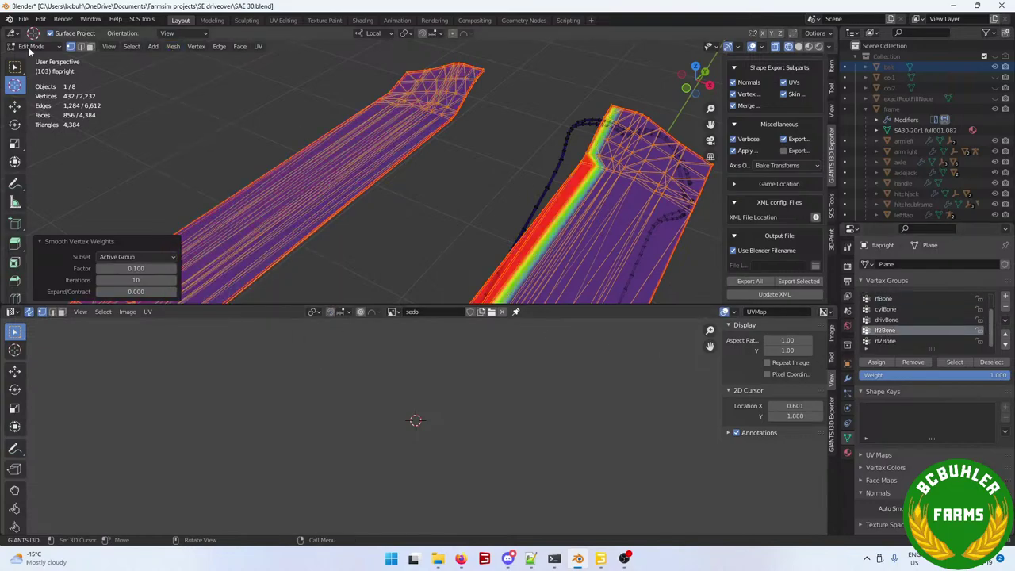
click(172, 46)
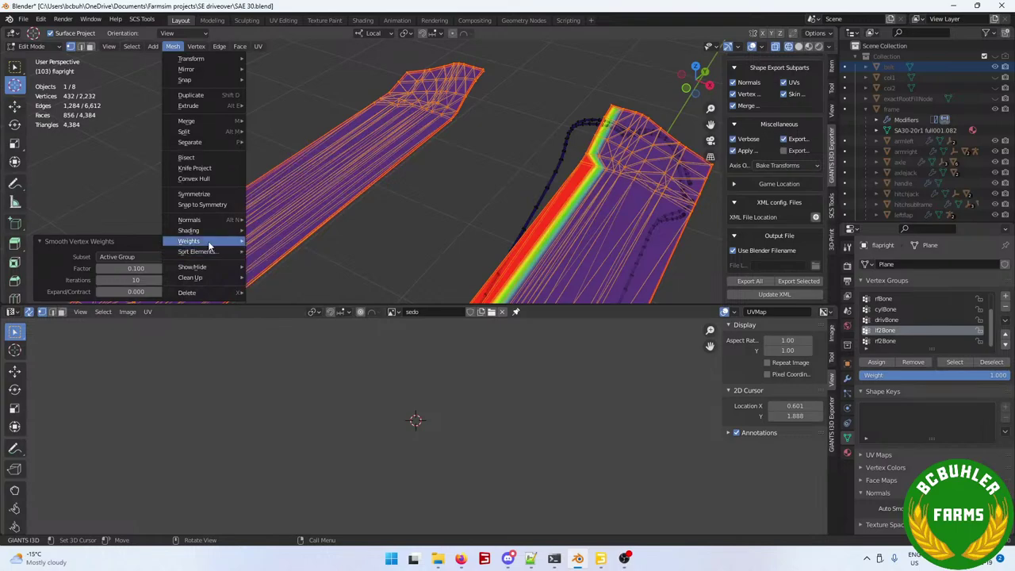
mouse_move(210, 241)
click(279, 326)
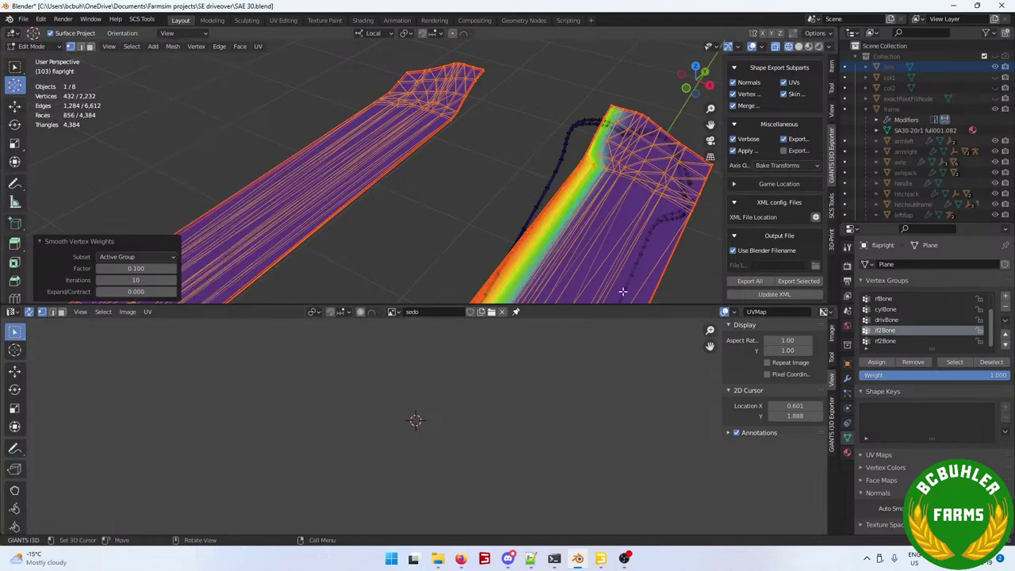
click(885, 341)
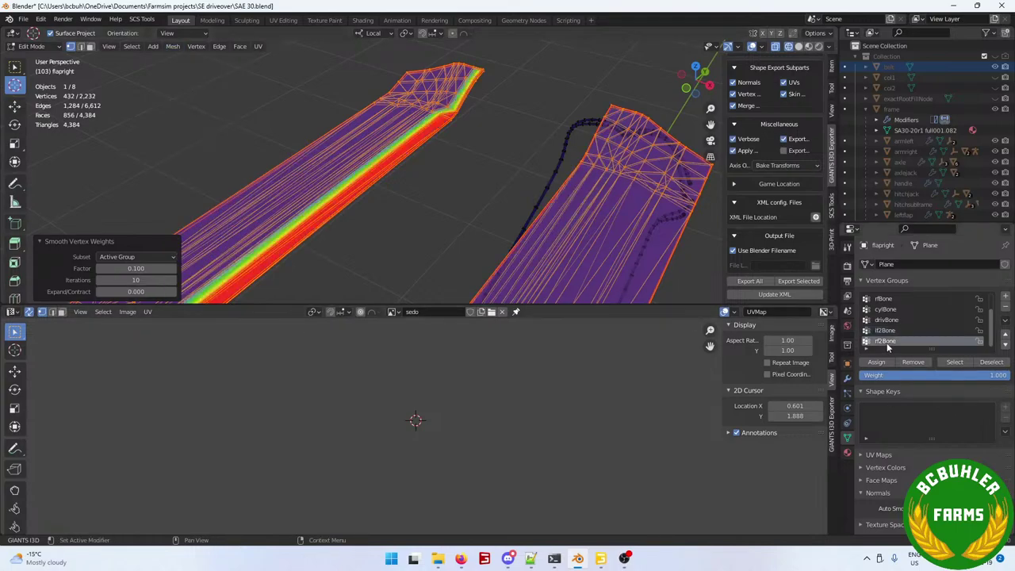
click(172, 46)
mouse_move(211, 241)
click(287, 324)
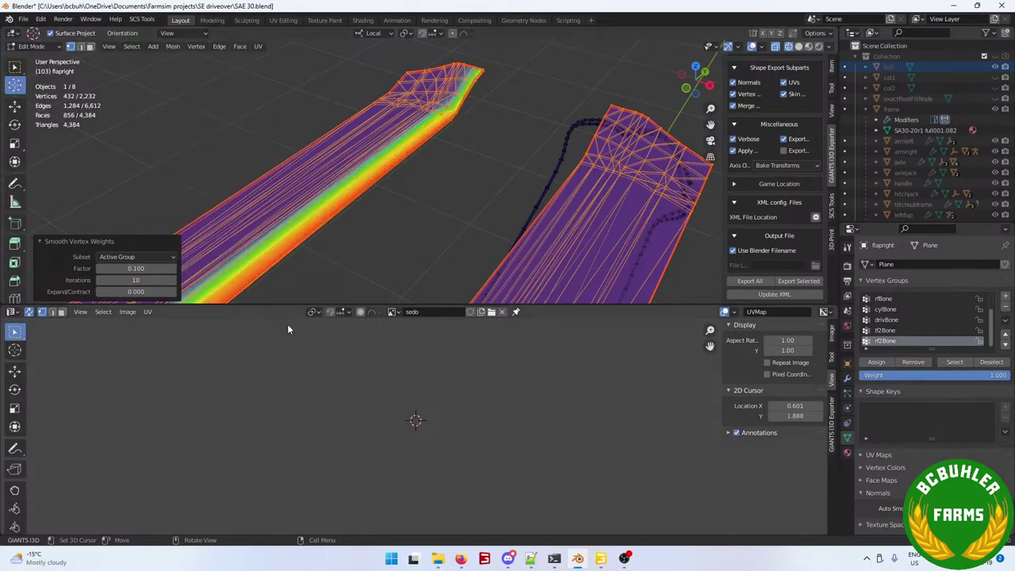
Move both raised flap pieces down 2 m along the local Z axis
scroll(392, 248, down, 4)
key(Tab)
key(Tab)
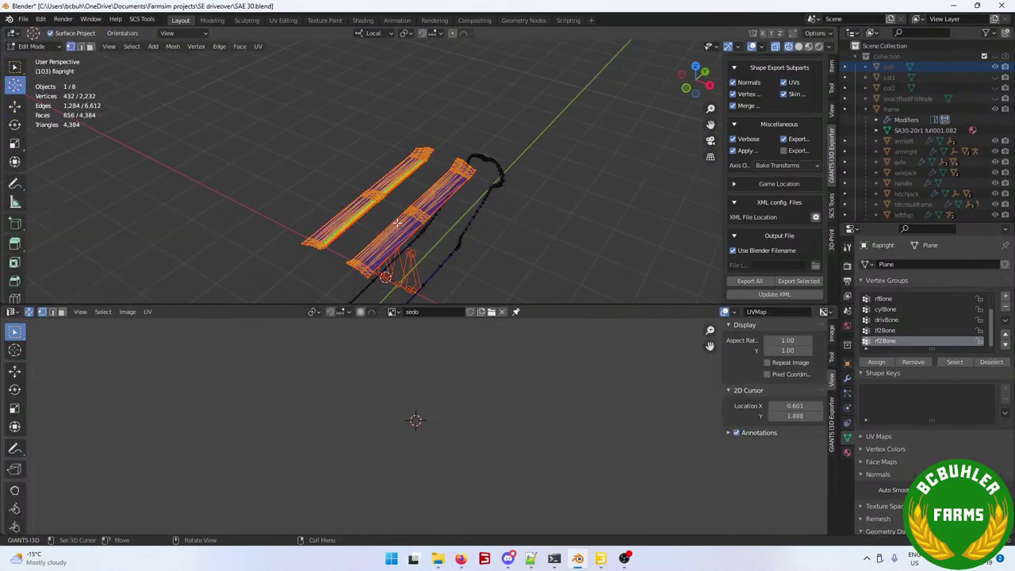
middle_drag(401, 213, 402, 219)
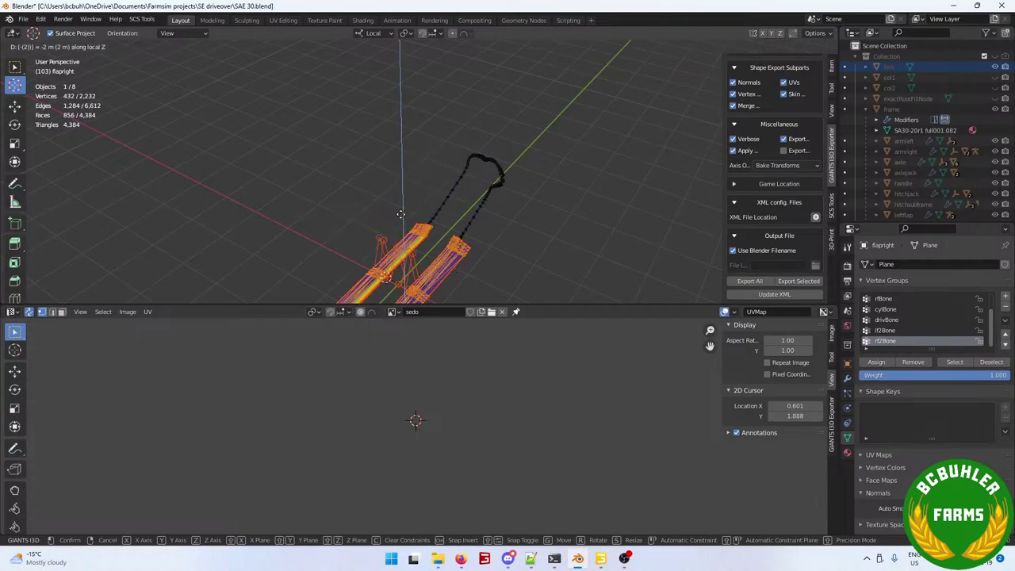
Return to Object Mode, save SAE 30.blend and export the selected objects to i3d
key(Tab)
key(ctrl+s)
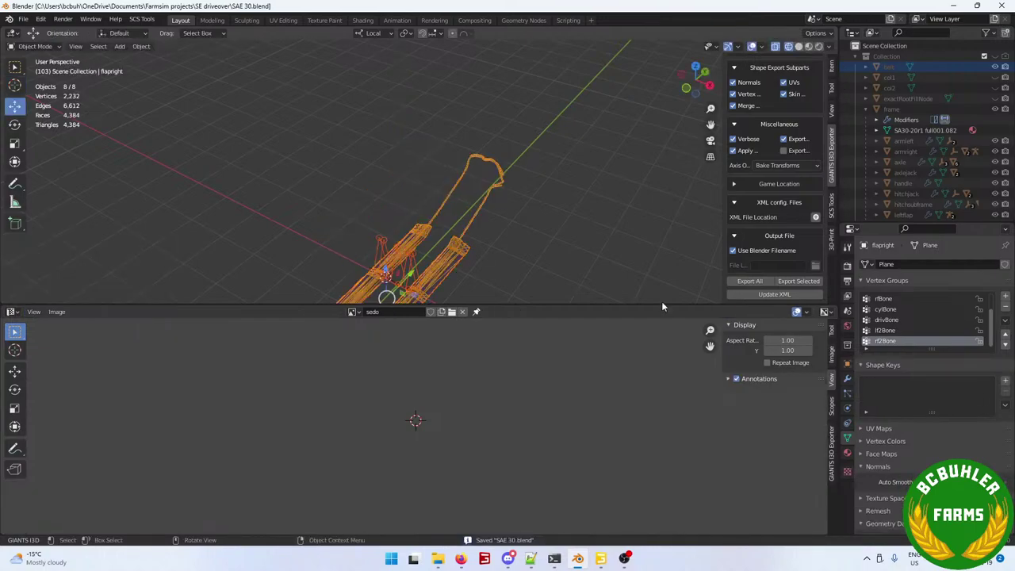
click(802, 284)
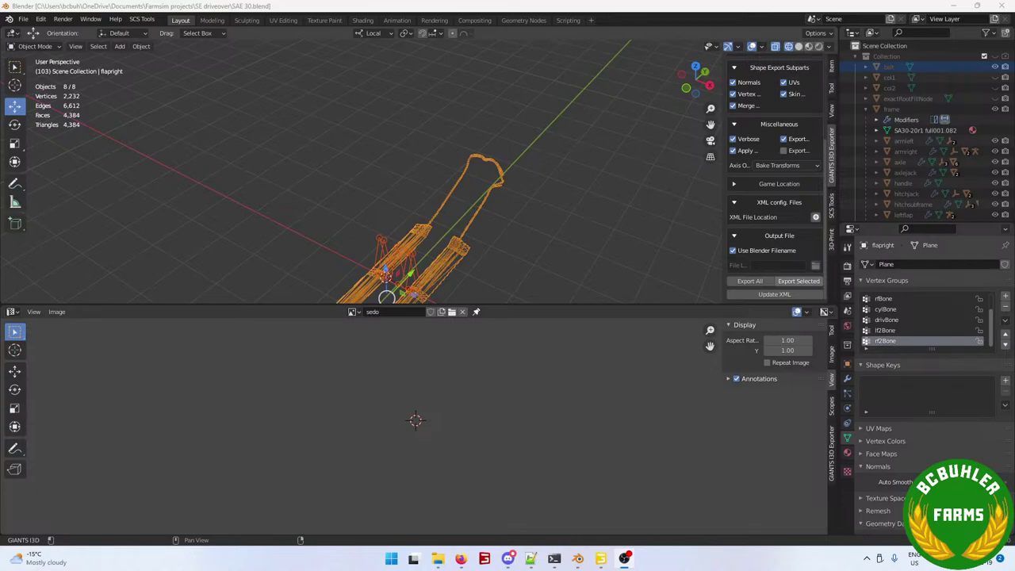
Switch to GIANTS Editor and delete the belt object from the scene
key(alt+Tab)
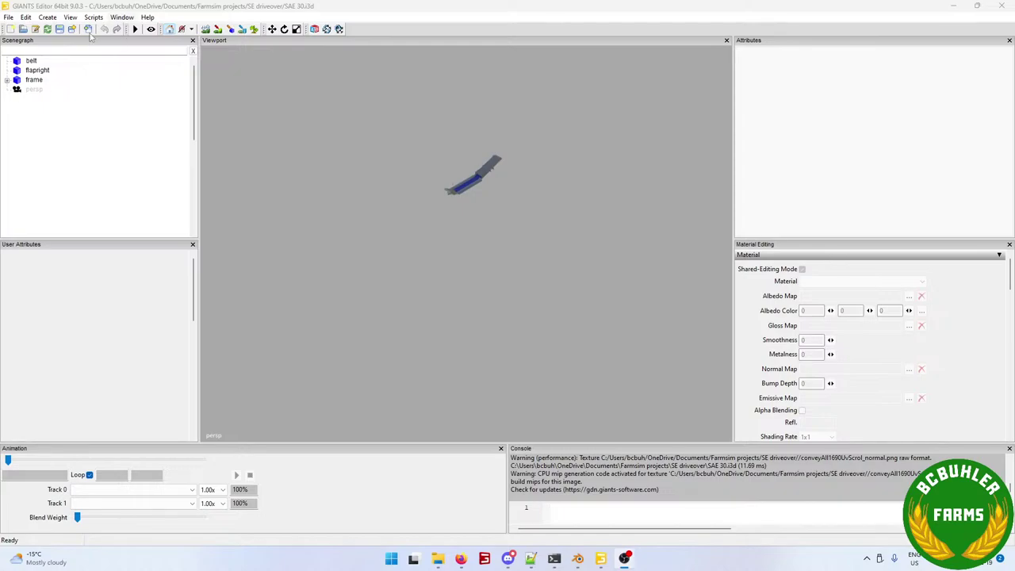
click(31, 61)
key(Delete)
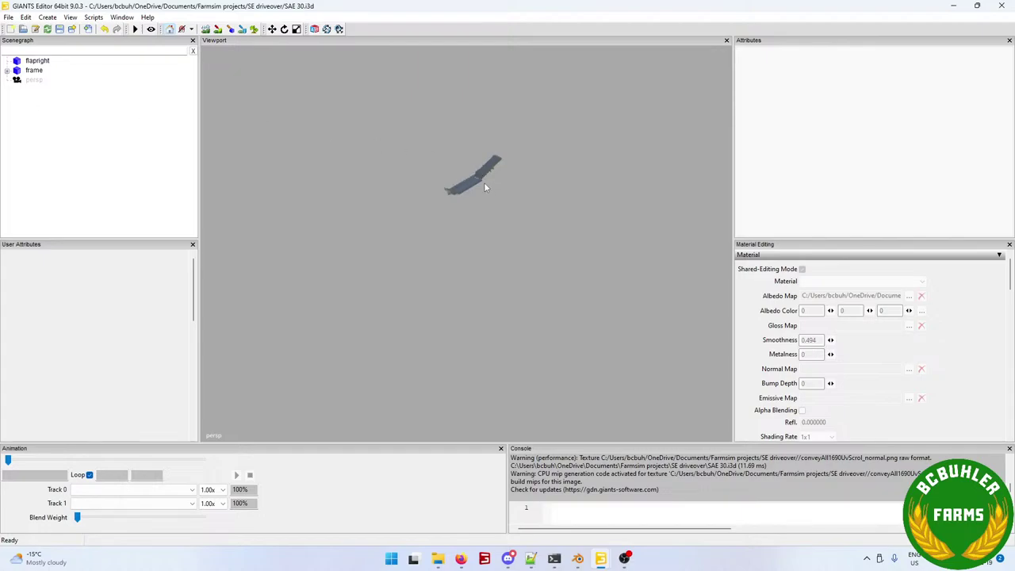
Select the leftflap object on the conveyor and set its Z rotation to 52
alt+drag(400, 222, 408, 190)
scroll(509, 184, up, 6)
alt+drag(509, 184, 457, 182)
scroll(460, 182, up, 3)
middle_drag(469, 182, 550, 225)
click(496, 220)
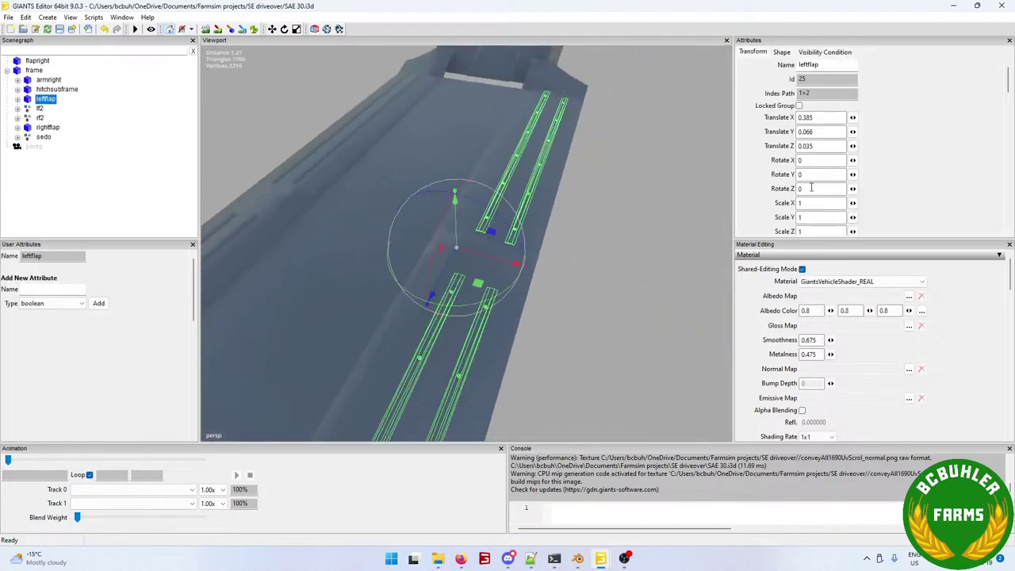
click(805, 161)
click(806, 188)
text(52)
Examine how the rubber flap deforms around the rotated leftflap from several angles and distances
alt+drag(372, 228, 545, 229)
scroll(416, 180, up, 3)
scroll(413, 179, down, 3)
middle_drag(545, 233, 424, 196)
scroll(484, 217, up, 2)
scroll(485, 217, down, 5)
alt+drag(422, 190, 466, 206)
scroll(467, 206, up, 3)
scroll(467, 210, down, 3)
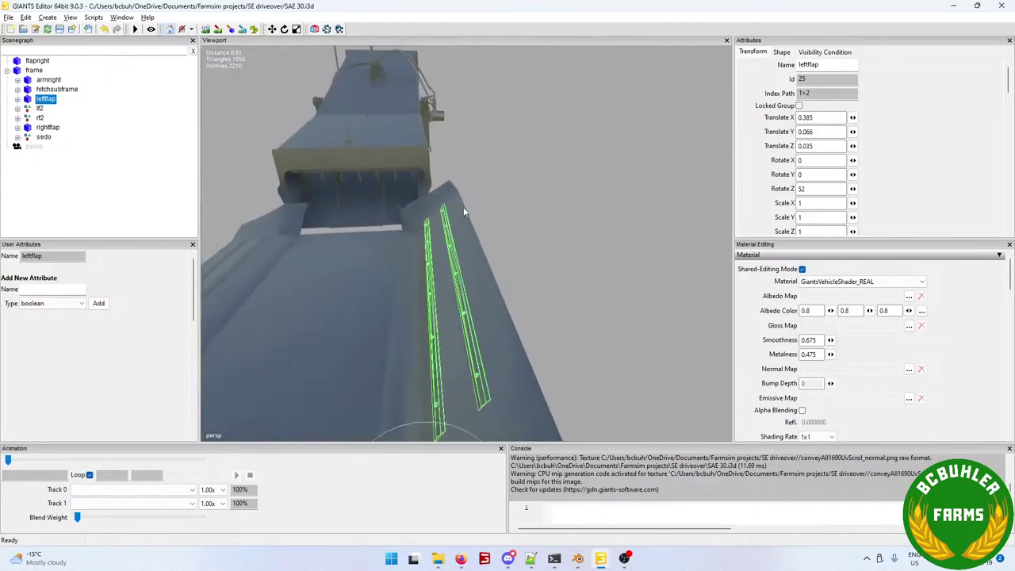
Switch to Blender, preview the flaps in Material Preview and set the viewport shading back to Wireframe
click(582, 560)
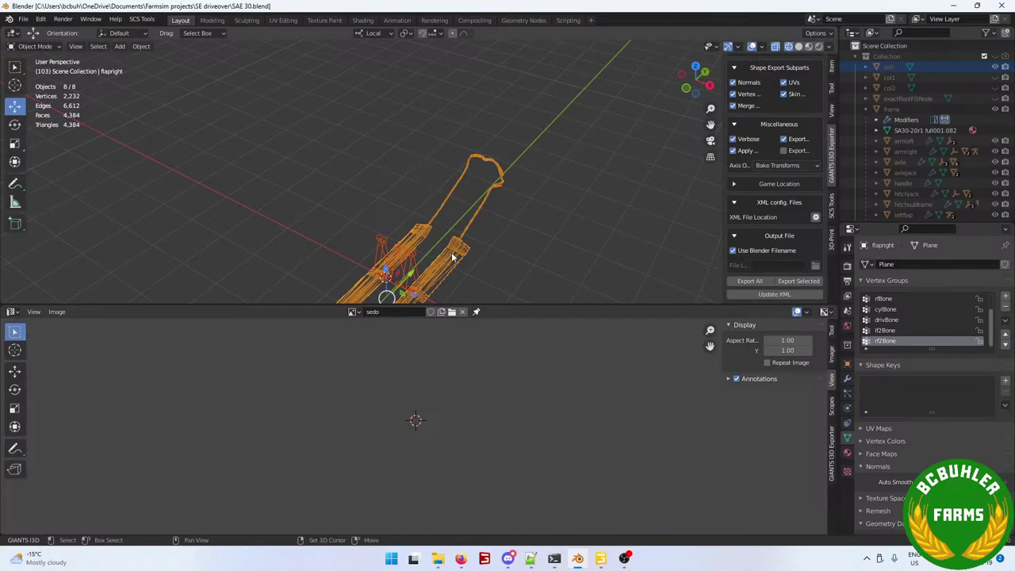
shift+middle_drag(445, 256, 446, 143)
scroll(446, 143, up, 4)
key(z)
middle_drag(448, 186, 476, 182)
key(z)
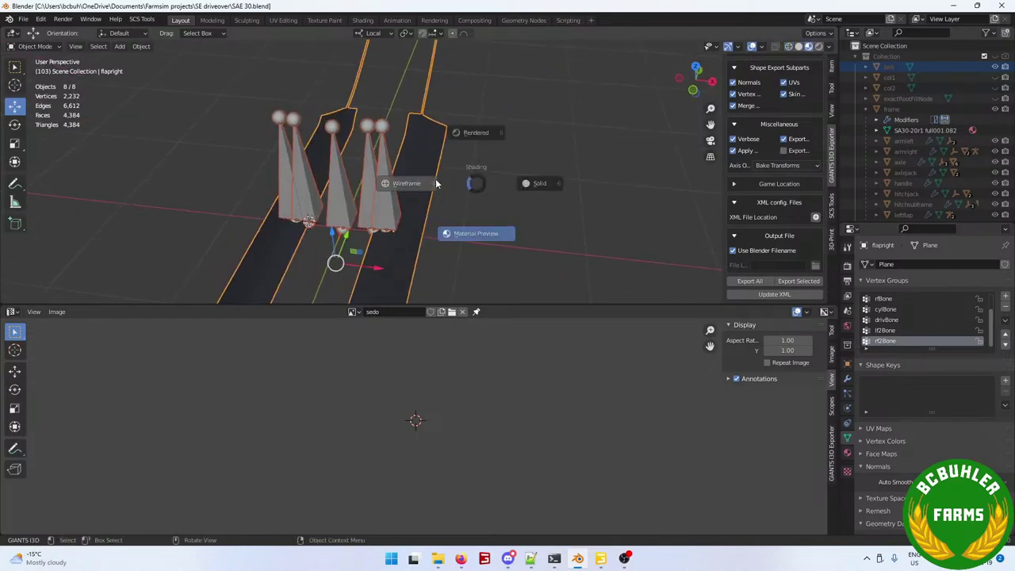
click(403, 183)
Select only the flapright mesh, enter Edit Mode on it and save SAE 30.blend
shift+middle_drag(403, 184, 458, 235)
scroll(458, 235, up, 3)
key(Tab)
key(Tab)
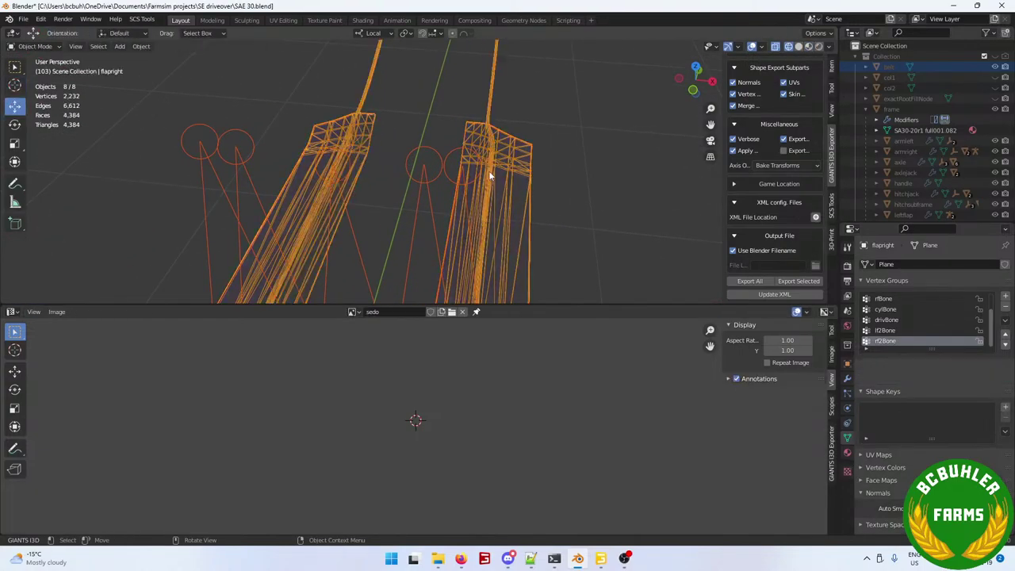
click(489, 170)
key(Tab)
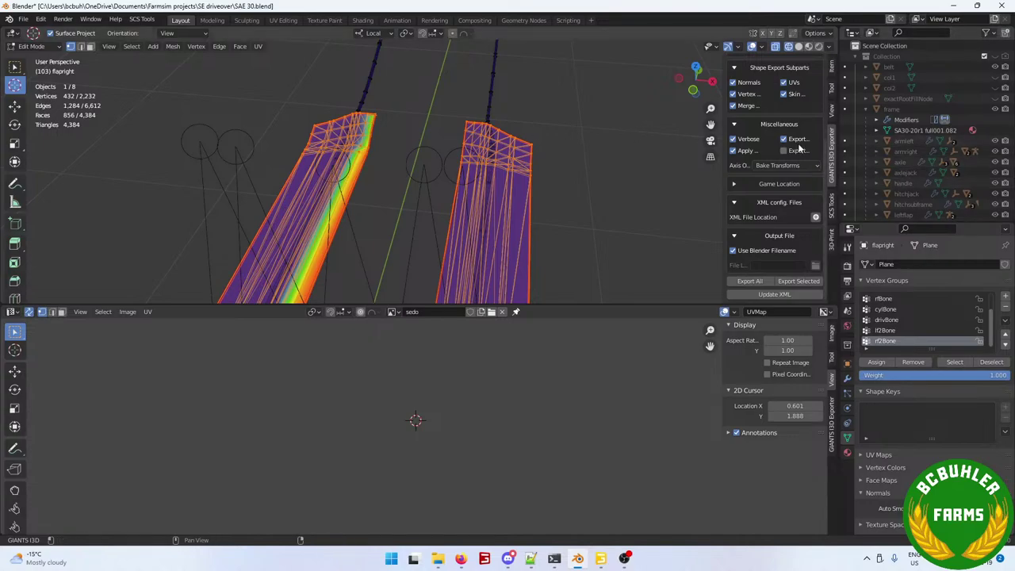
scroll(853, 60, down, 10)
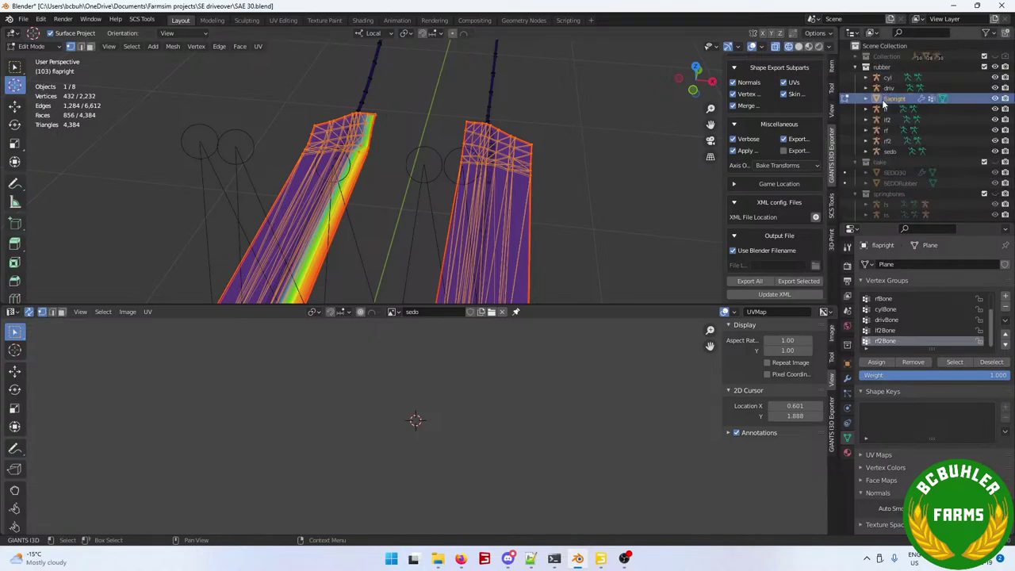
scroll(583, 195, up, 2)
key(ctrl+s)
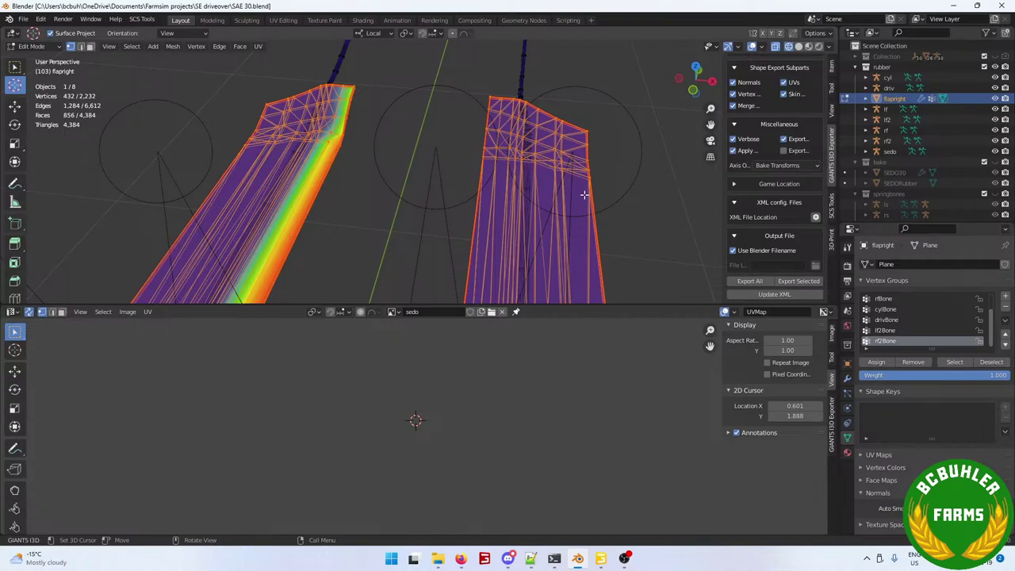
mouse_move(584, 194)
middle_down()
mouse_move(555, 207)
mouse_move(363, 177)
mouse_move(301, 136)
mouse_move(249, 134)
mouse_move(382, 188)
mouse_move(485, 154)
mouse_move(441, 178)
middle_up()
scroll(485, 155, up, 4)
scroll(394, 183, up, 3)
key(alt+a)
key(c)
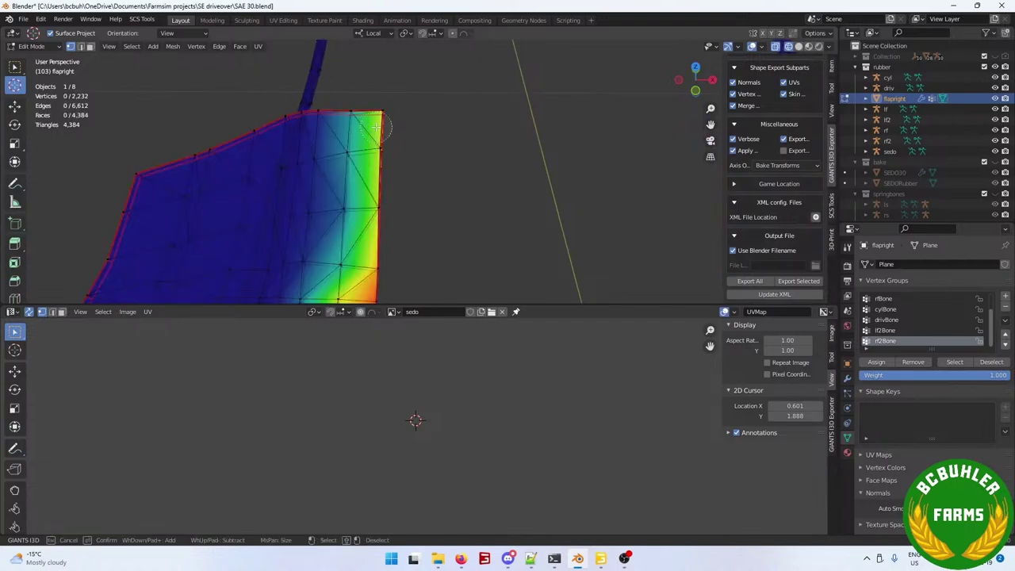
scroll(376, 120, down, 4)
mouse_move(376, 118)
mouse_down()
mouse_move(317, 124)
mouse_move(294, 159)
mouse_up()
key(Escape)
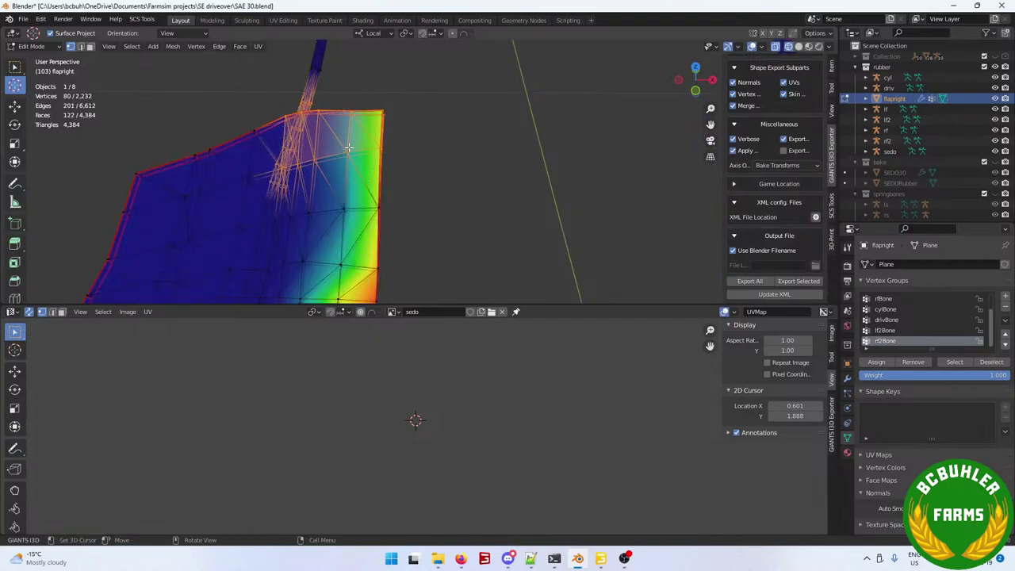
Clear the selection and circle-select the 22 vertices at the end corner of the right flap, next to the rf2Bone-weighted edge
mouse_move(348, 148)
middle_down()
mouse_move(388, 136)
mouse_move(408, 163)
mouse_move(333, 184)
middle_up()
key(alt+a)
key(c)
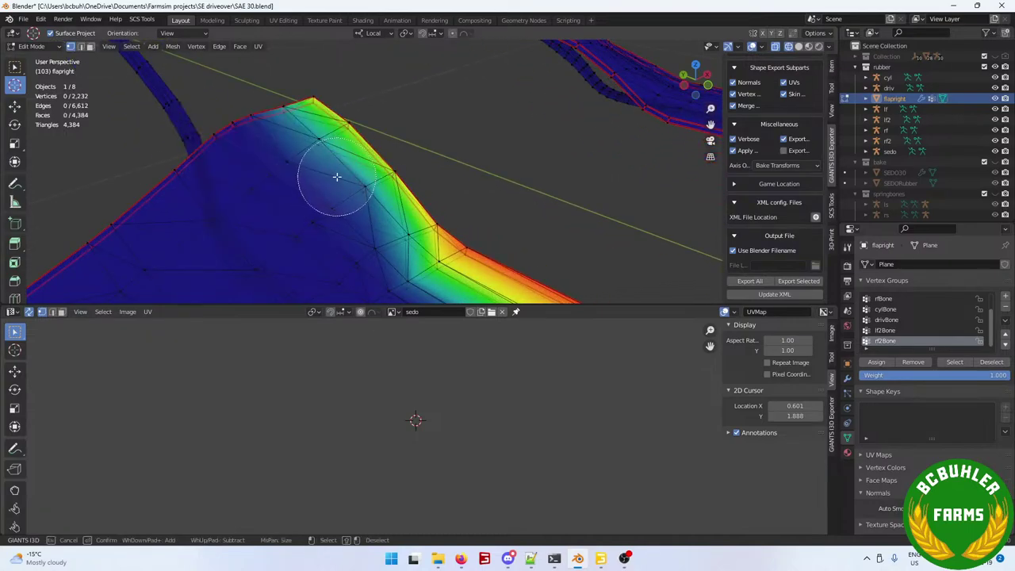
mouse_move(336, 176)
mouse_down()
mouse_move(362, 170)
mouse_move(335, 113)
mouse_move(301, 105)
mouse_move(258, 118)
mouse_move(331, 192)
mouse_up()
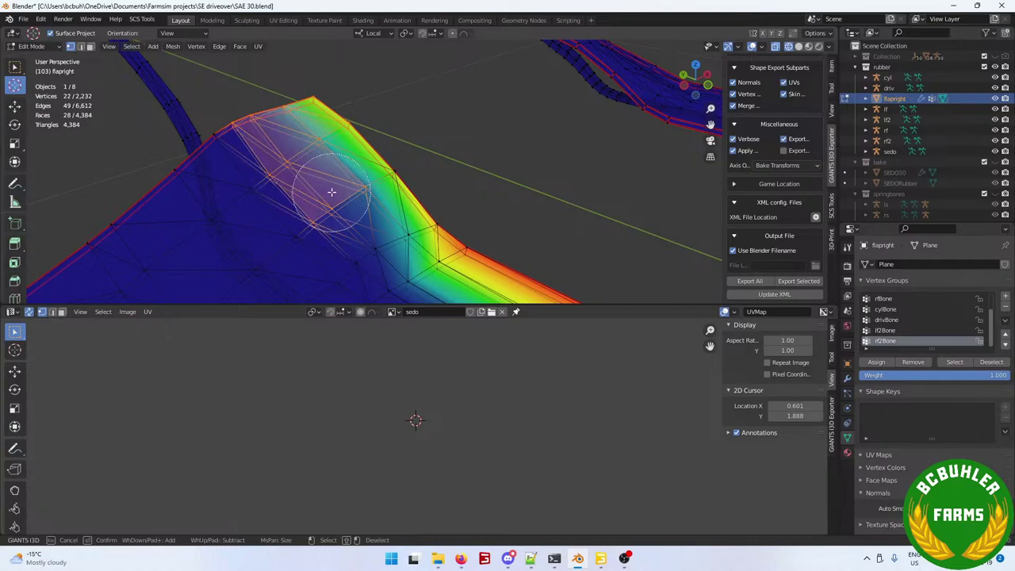
right_click(335, 175)
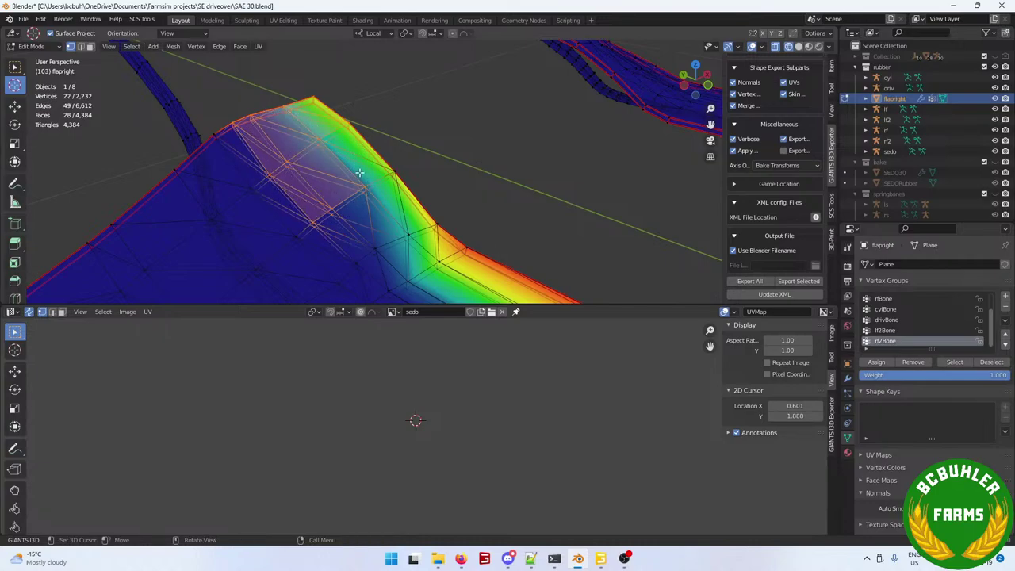
Try removing the corner vertices plus two extra edge vertices from rf2Bone, then undo the removal and deselect the extra vertices
key(c)
click(361, 169)
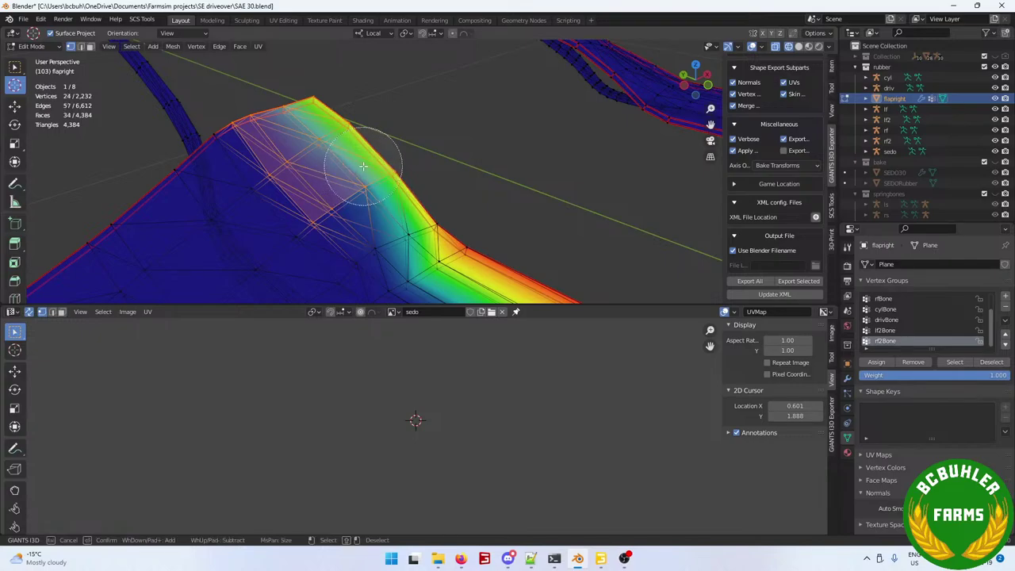
right_click(362, 165)
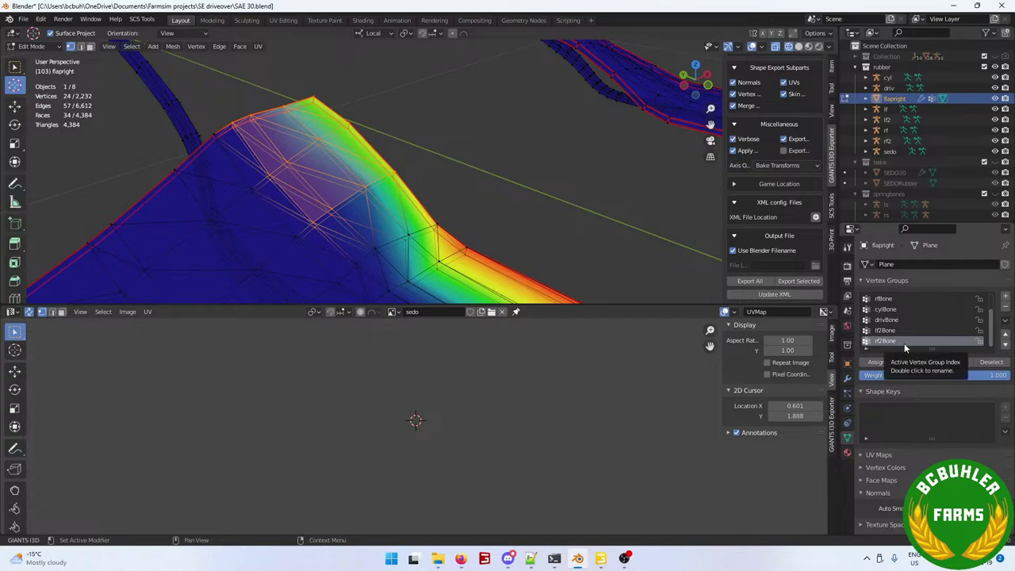
click(911, 363)
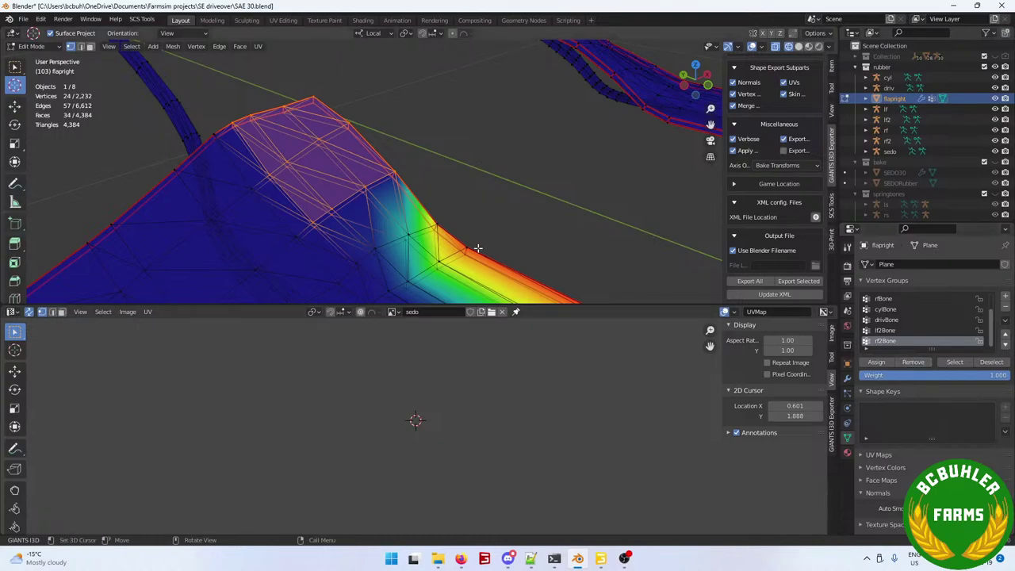
key(ctrl+z)
key(c)
middle_click(419, 178)
right_click(421, 174)
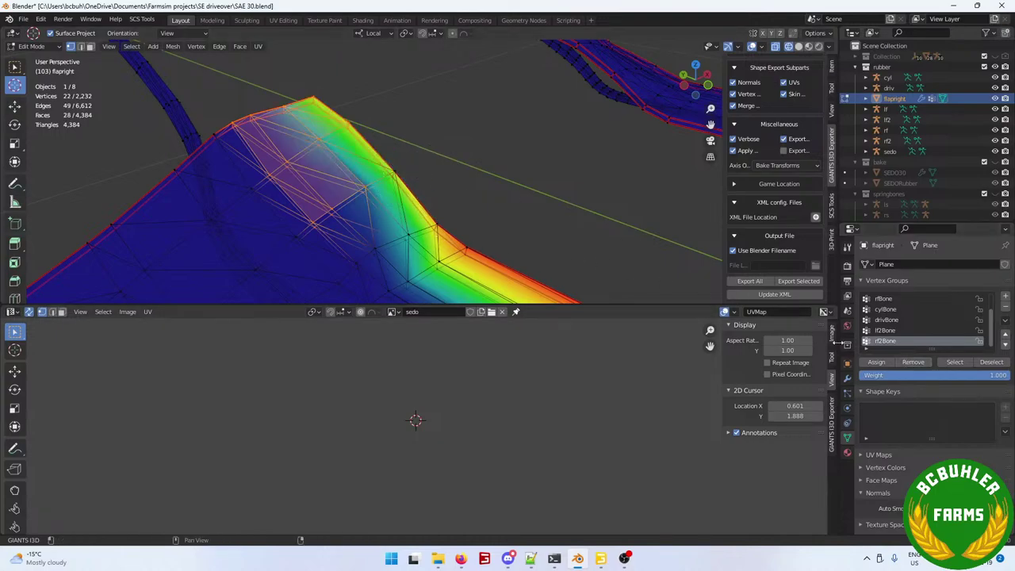
Remove the selected right-flap corner vertices from rf2Bone and assign them to rfBone at weight 1.000
click(922, 364)
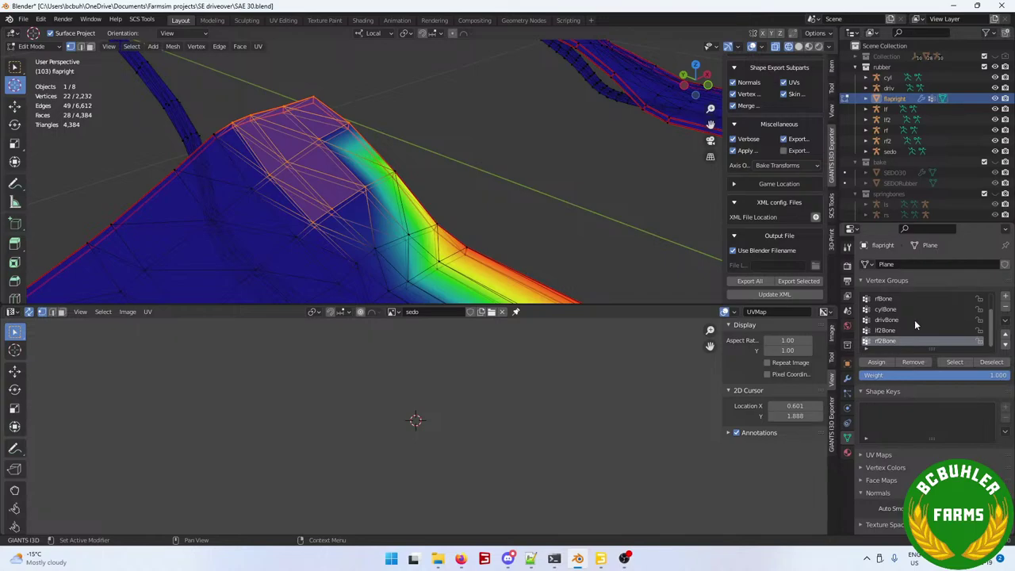
scroll(915, 325, up, 2)
click(906, 320)
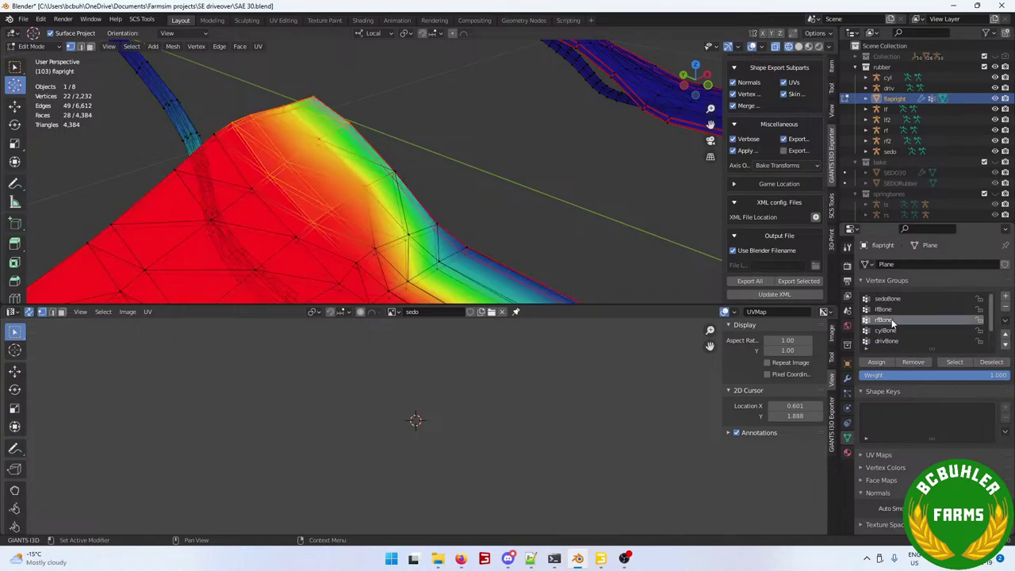
click(878, 363)
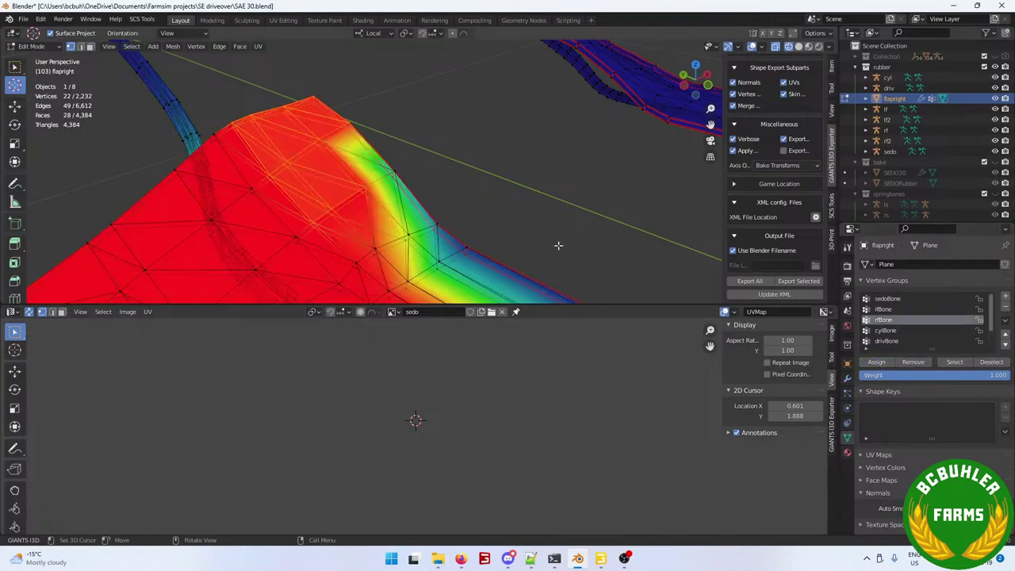
Clear the selection and circle-select the 24 matching vertices at the inner end corner of the left flap
middle_drag(558, 245, 431, 231)
key(alt+a)
key(c)
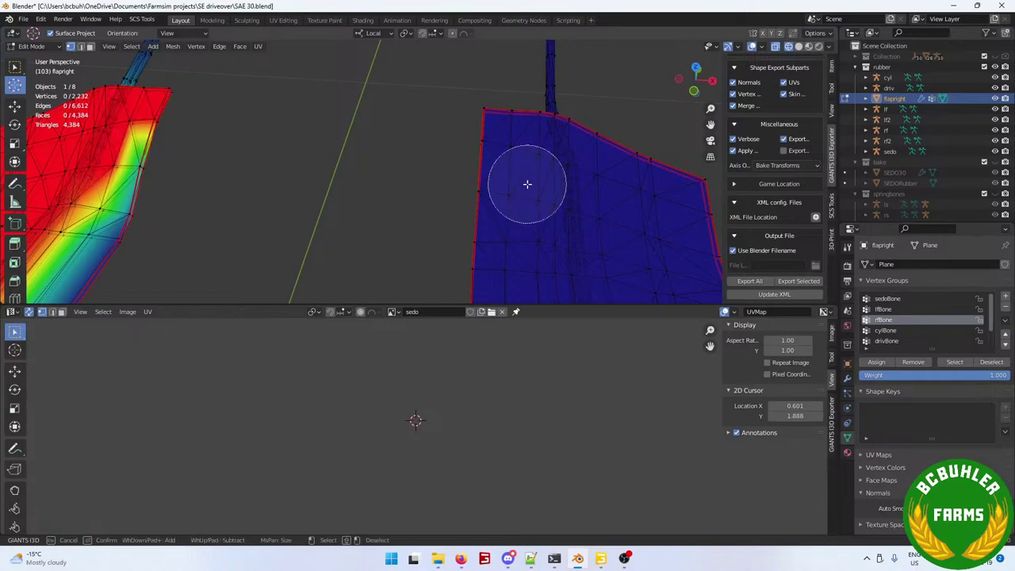
mouse_move(528, 184)
mouse_down()
mouse_move(499, 118)
mouse_move(544, 106)
mouse_move(567, 165)
mouse_up()
right_click(567, 165)
mouse_move(567, 166)
middle_down()
mouse_move(599, 215)
mouse_move(518, 179)
mouse_move(523, 122)
middle_up()
key(c)
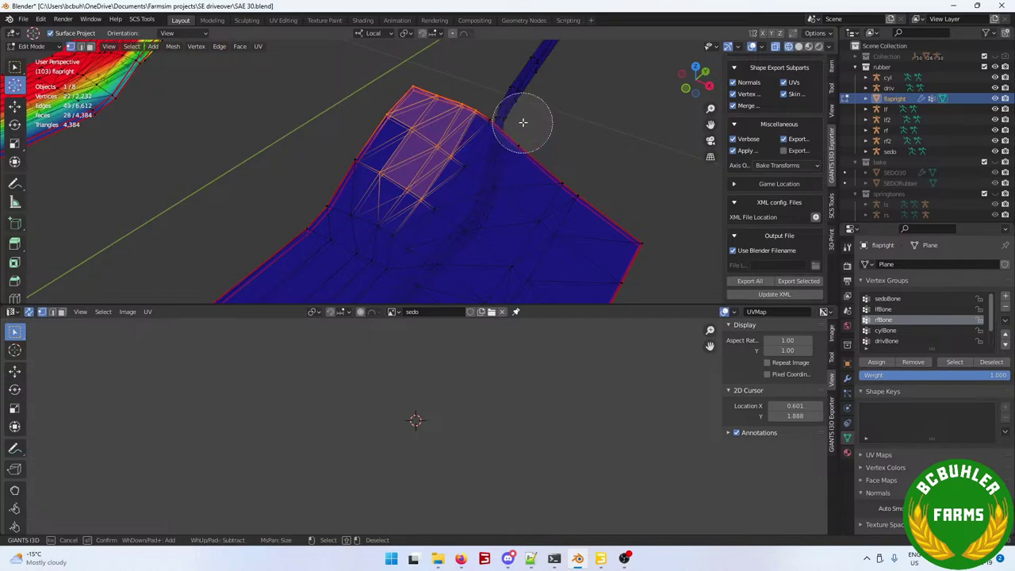
click(465, 117)
right_click(465, 116)
Assign the selected left-flap corner vertices to lfBone at weight 1.000 and remove them from lf2Bone
click(886, 310)
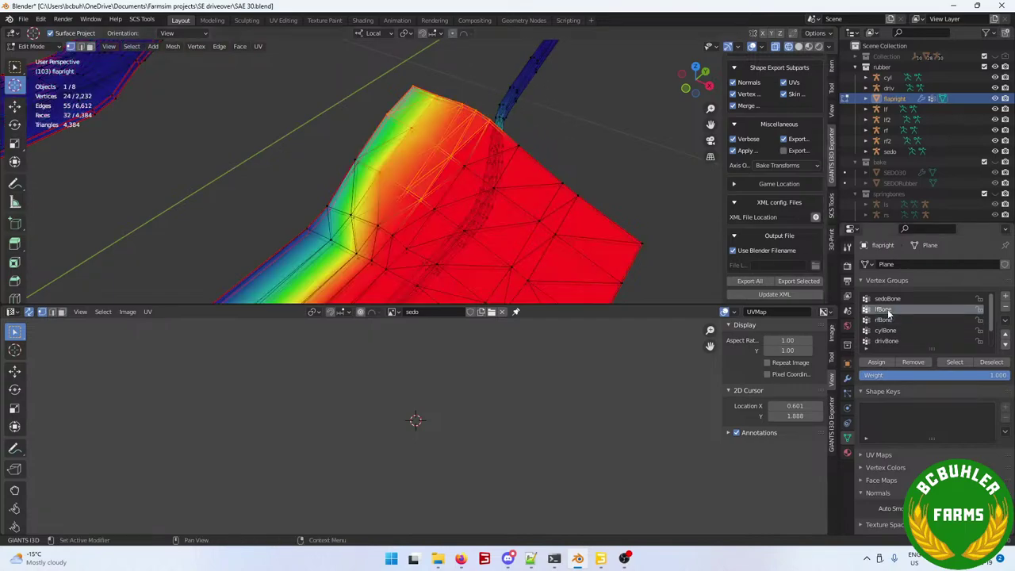
click(880, 365)
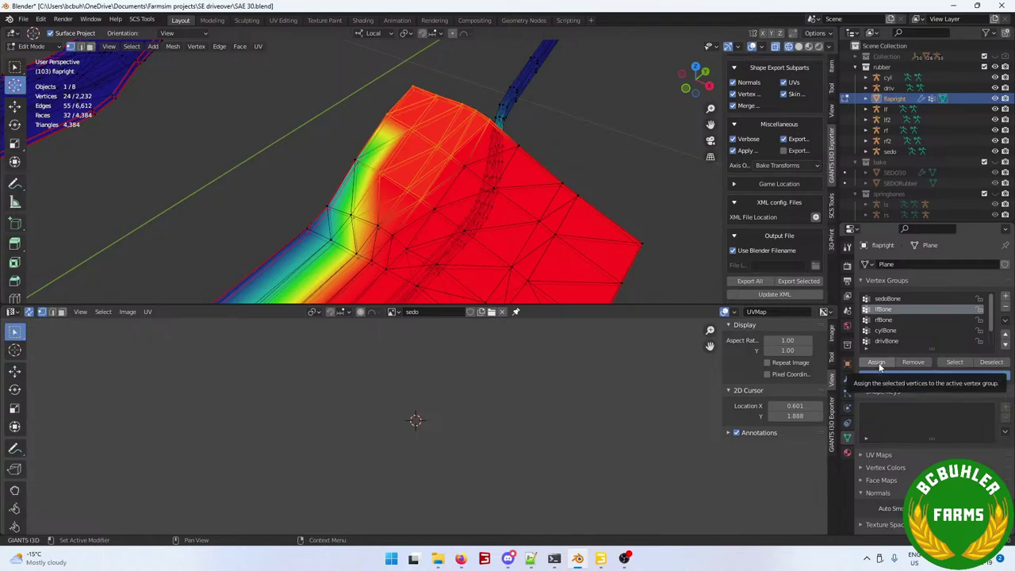
scroll(886, 340, down, 1)
scroll(887, 339, down, 1)
click(887, 331)
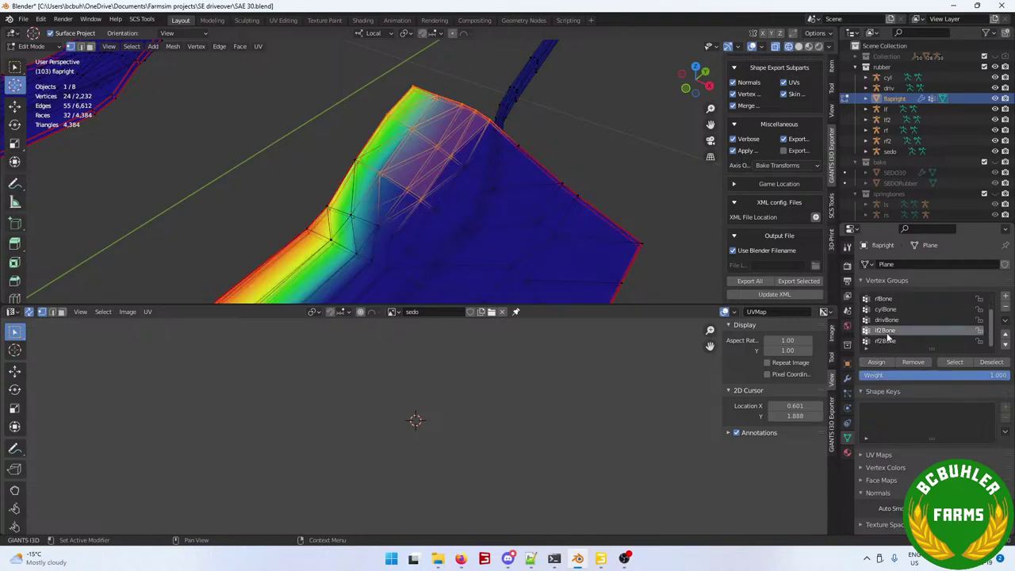
click(913, 362)
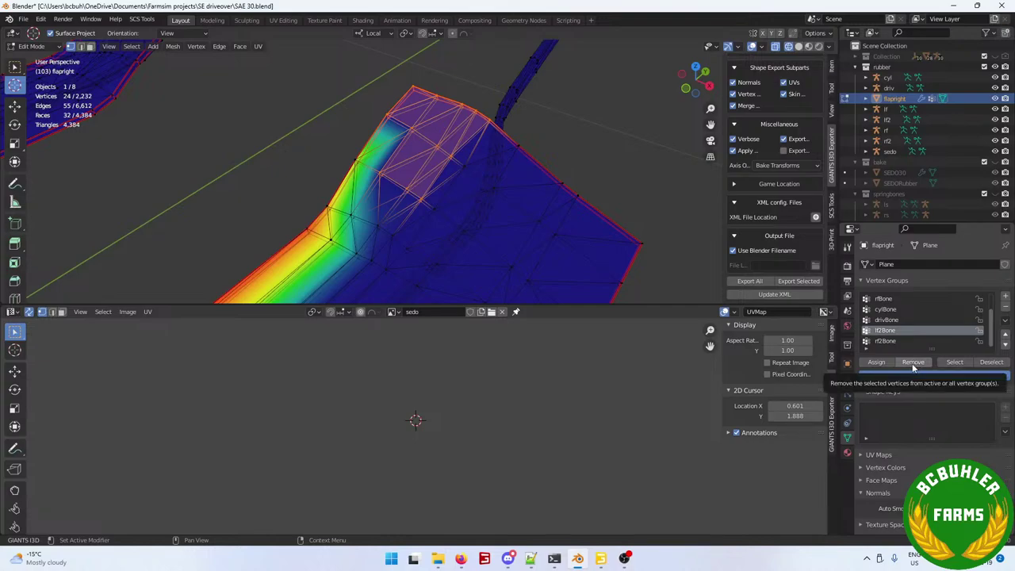
Select the four vertices just below the left flap's reassigned corner and smooth their lfBone weights
scroll(907, 340, up, 2)
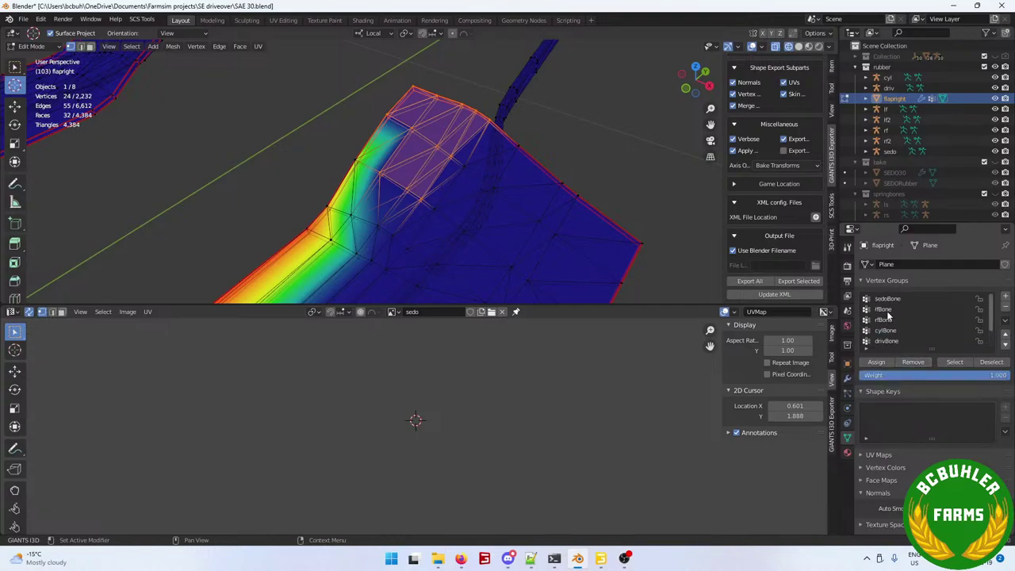
click(888, 310)
scroll(456, 236, down, 3)
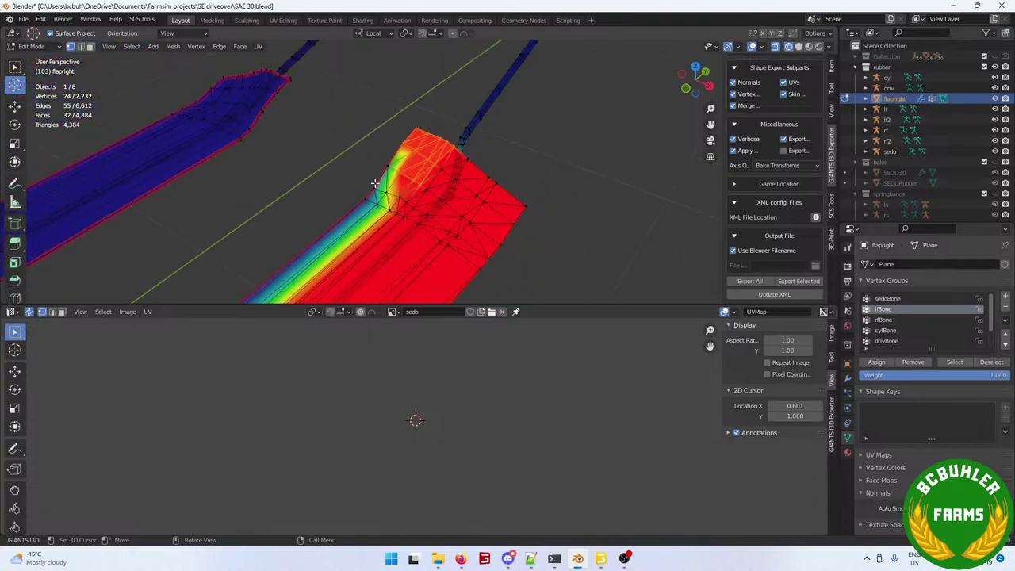
mouse_move(376, 188)
shift+middle_down()
mouse_move(430, 217)
mouse_move(458, 211)
mouse_move(413, 151)
shift+middle_up()
scroll(458, 210, up, 4)
key(c)
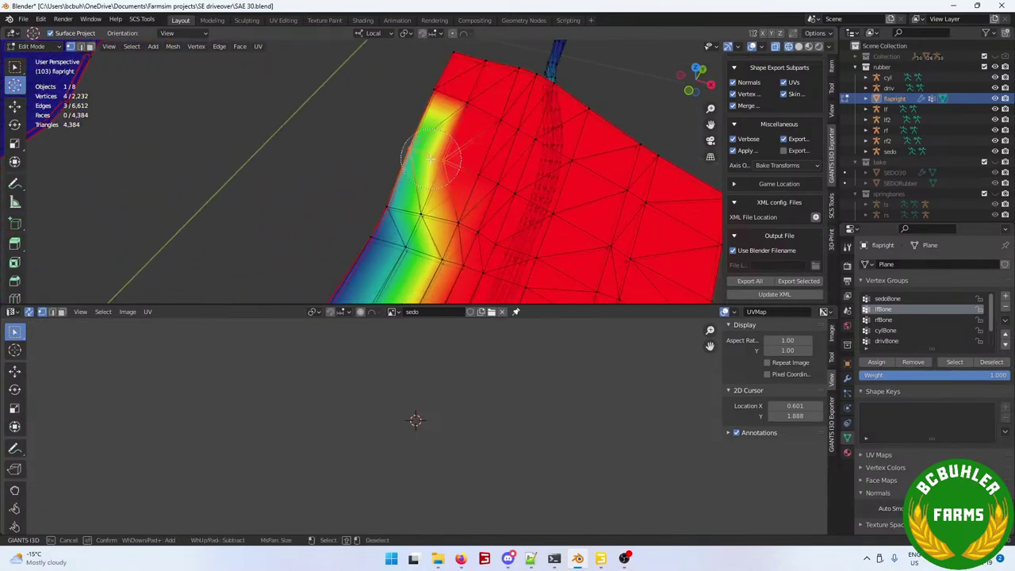
right_click(434, 161)
click(172, 46)
mouse_move(213, 241)
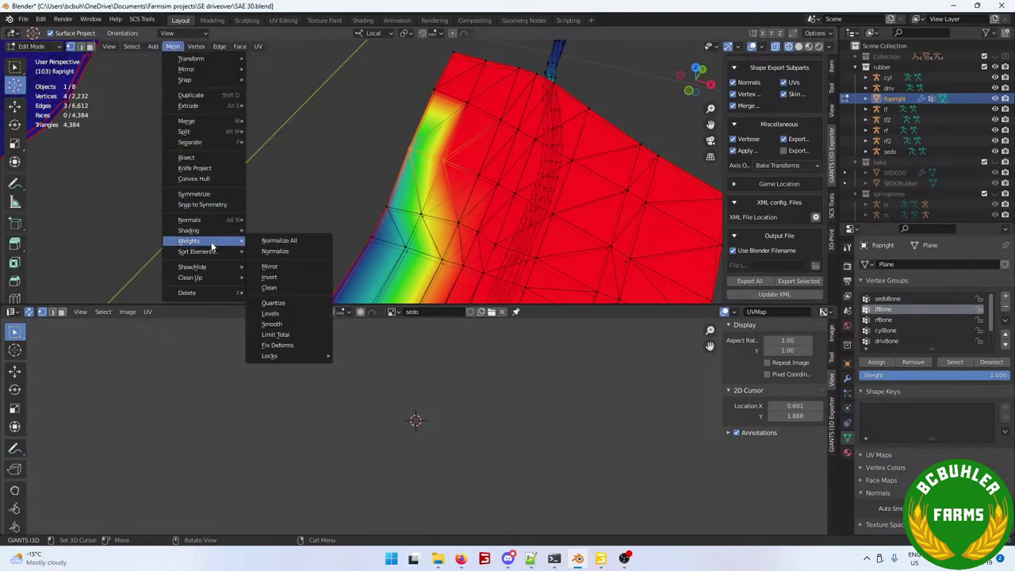
click(280, 331)
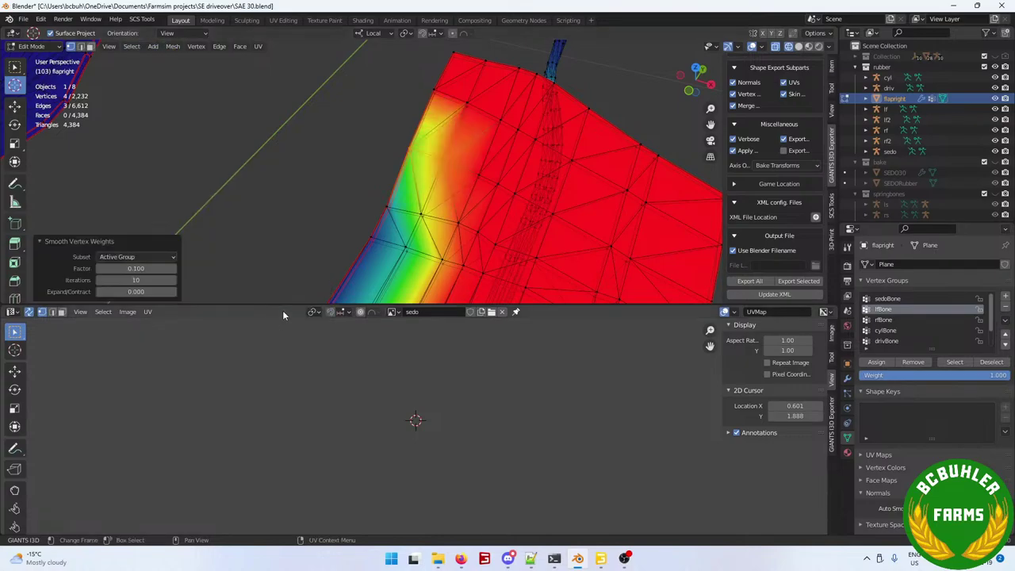
Smooth the lf2Bone weights of the same four left-flap vertices
middle_drag(483, 130, 396, 168)
scroll(884, 331, down, 2)
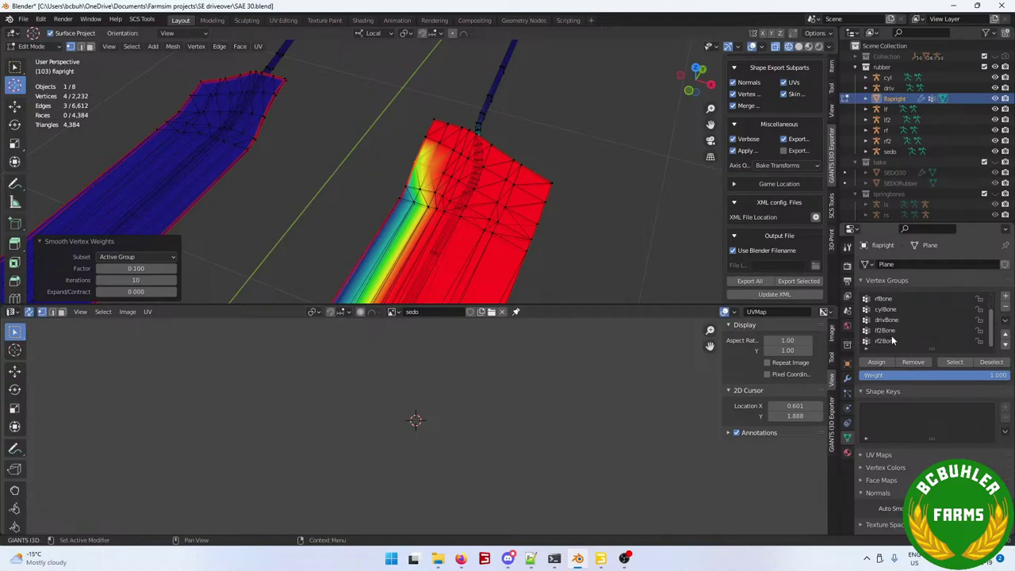
click(886, 331)
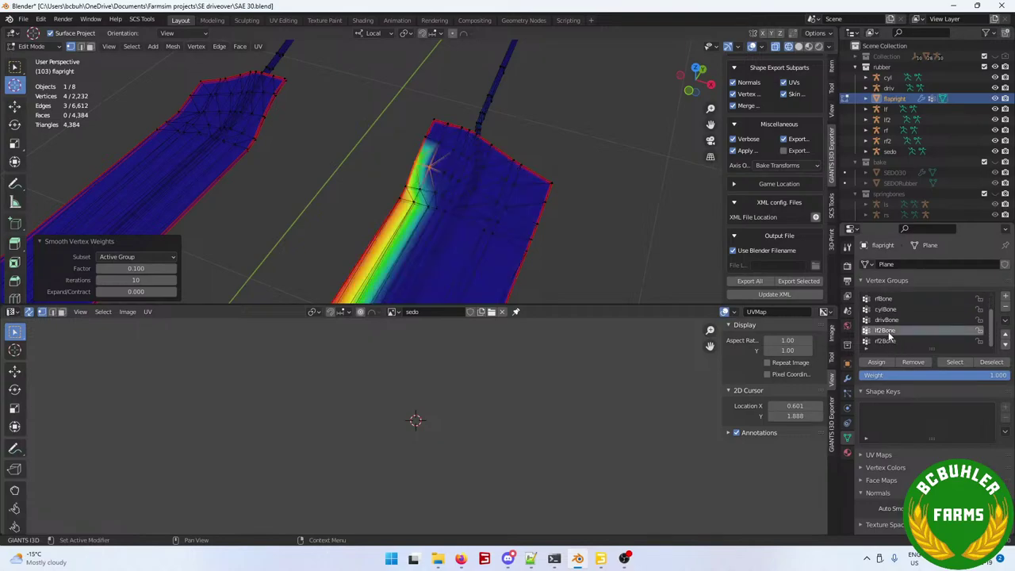
click(172, 46)
mouse_move(214, 244)
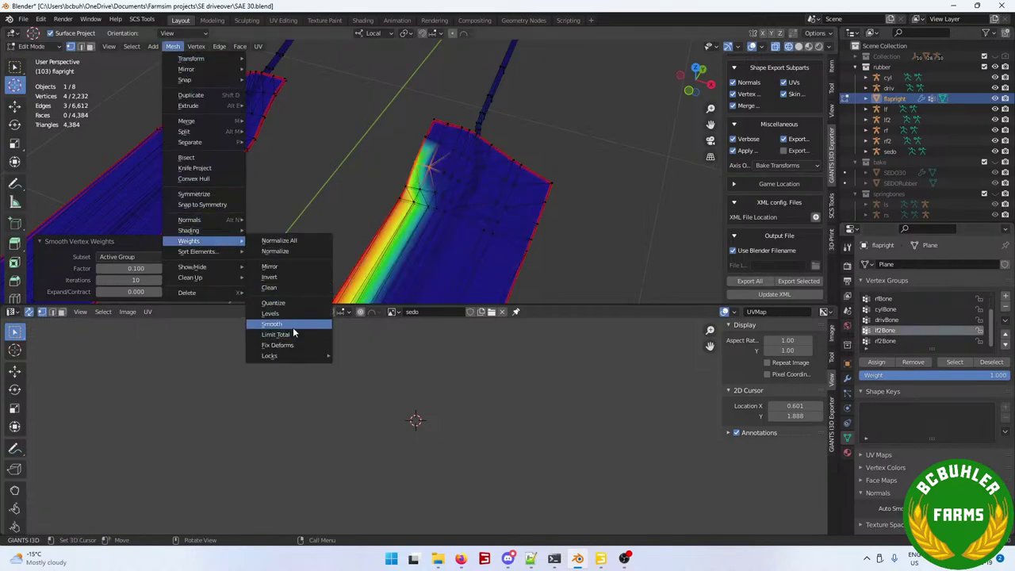
click(323, 331)
Select the four vertices just below the right flap's inner end corner and smooth their rf2Bone weights
middle_drag(256, 179, 485, 255)
scroll(480, 255, up, 2)
middle_drag(433, 230, 452, 222)
scroll(452, 222, up, 3)
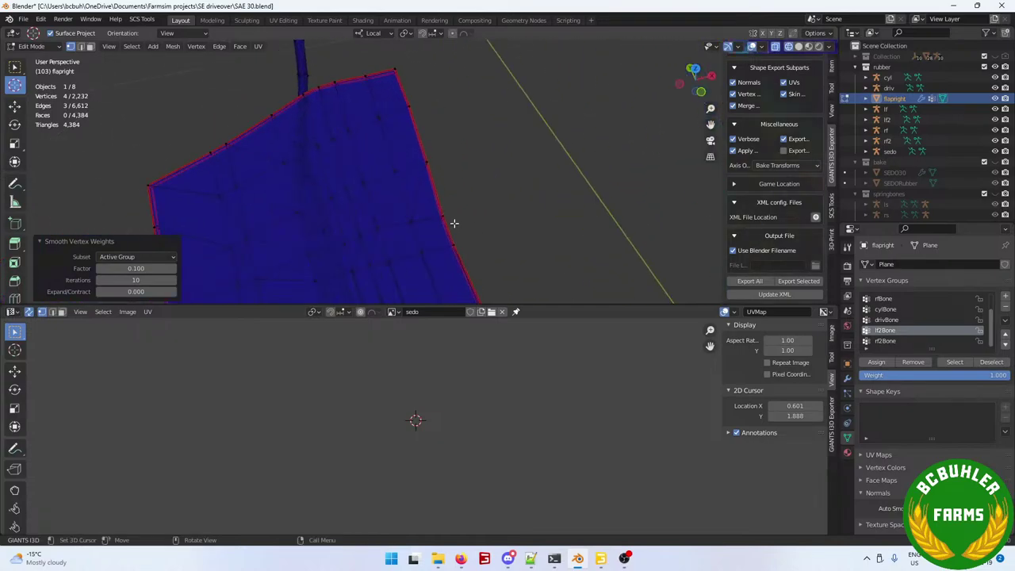
key(c)
click(407, 170)
right_click(410, 167)
click(885, 341)
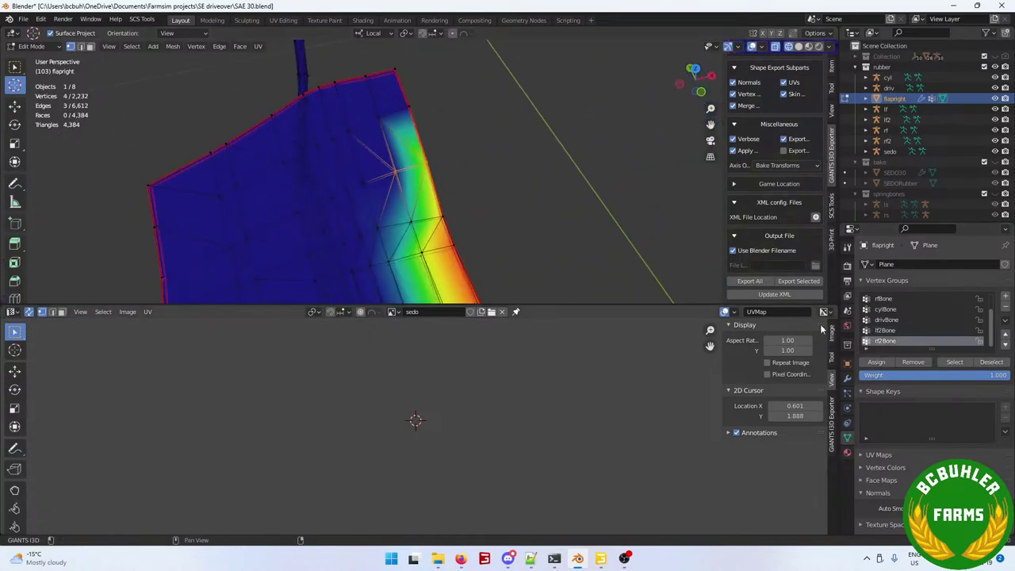
click(172, 46)
mouse_move(219, 243)
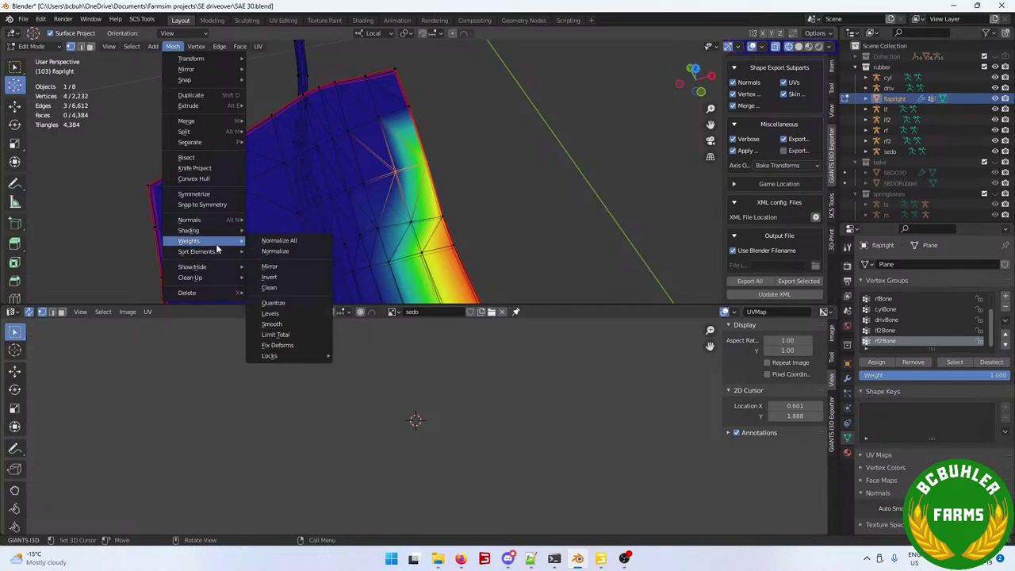
click(288, 330)
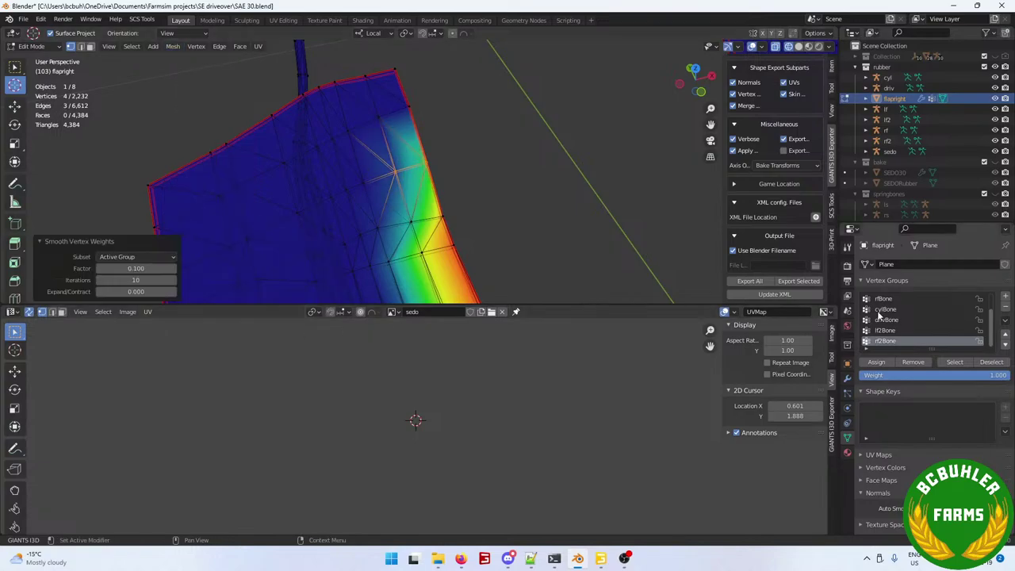
Smooth the rfBone weights of the same four right-flap vertices
scroll(892, 341, up, 1)
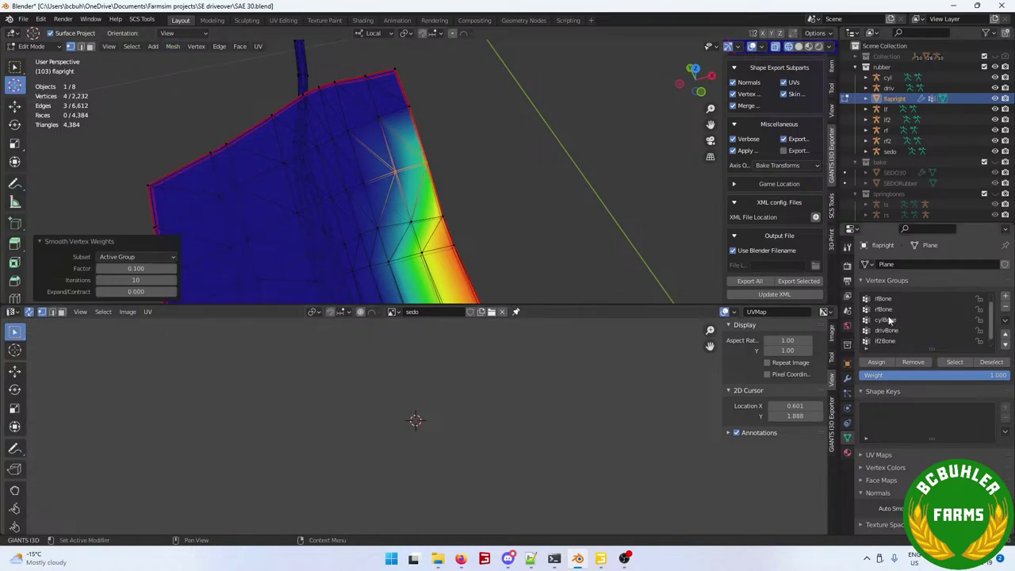
click(887, 311)
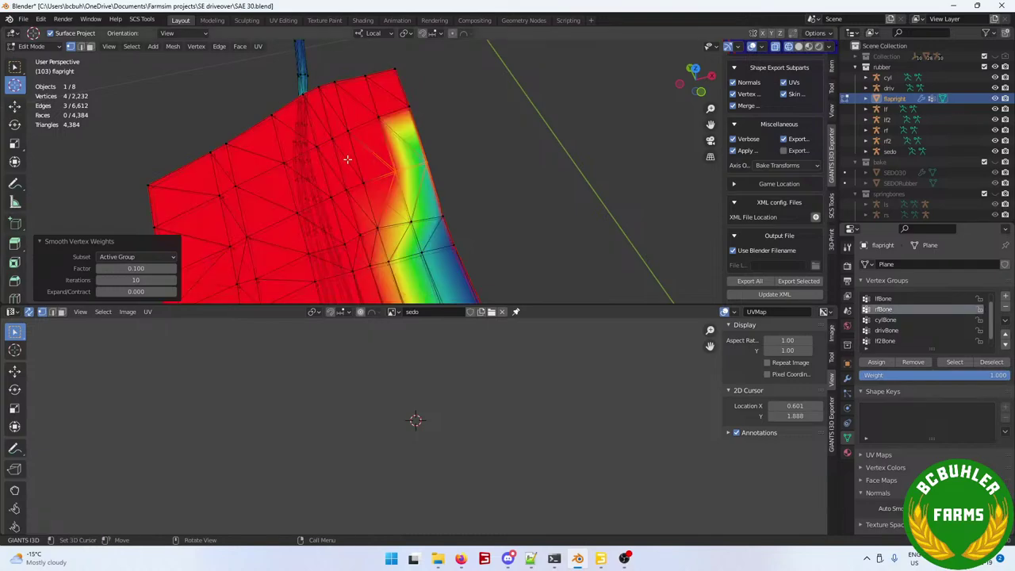
click(172, 46)
mouse_move(219, 242)
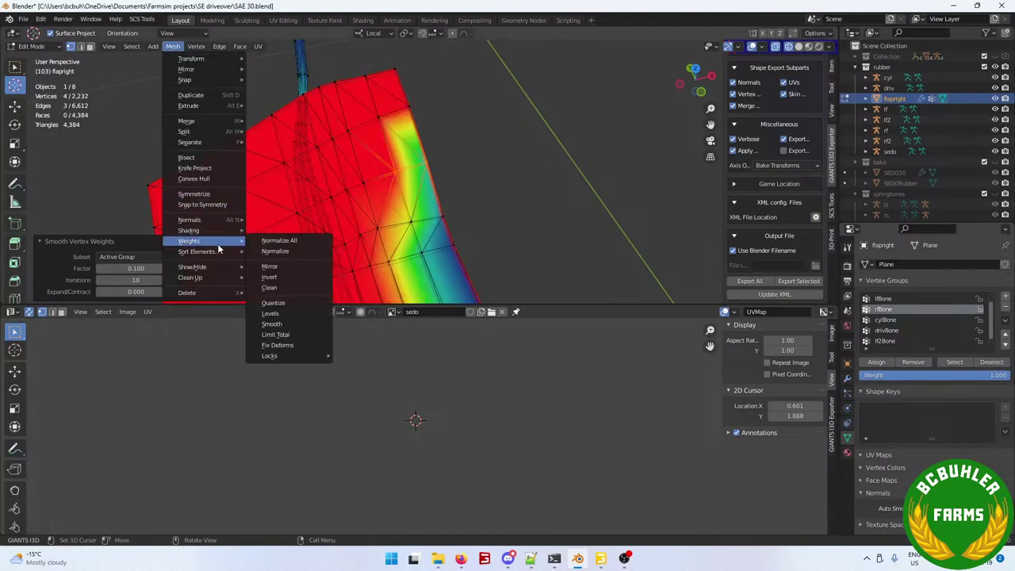
click(272, 323)
Return flapright to Object Mode, save the Blender file, and export the selected rubber collection objects to i3d
scroll(429, 184, down, 4)
key(Tab)
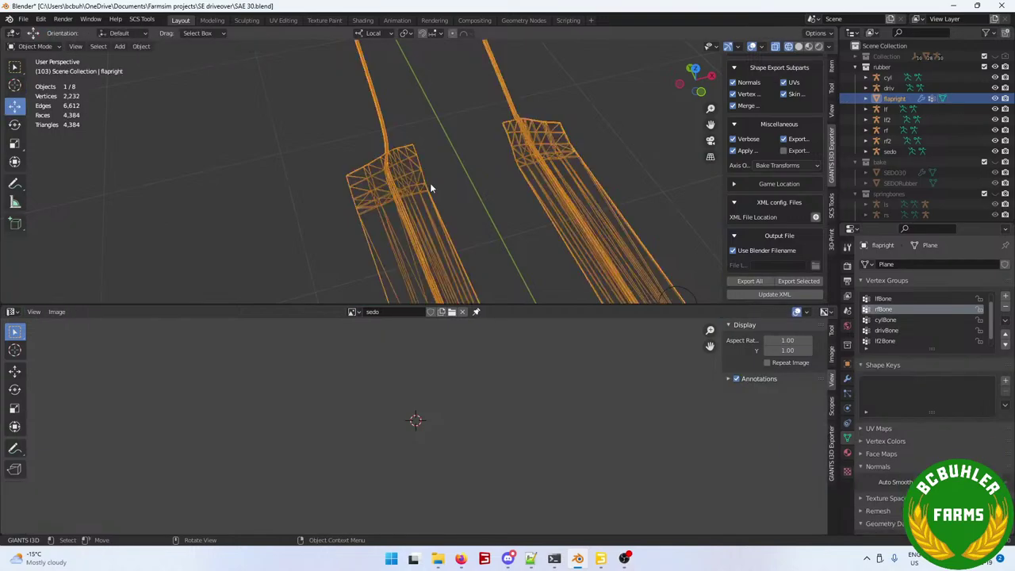
key(ctrl+s)
click(799, 281)
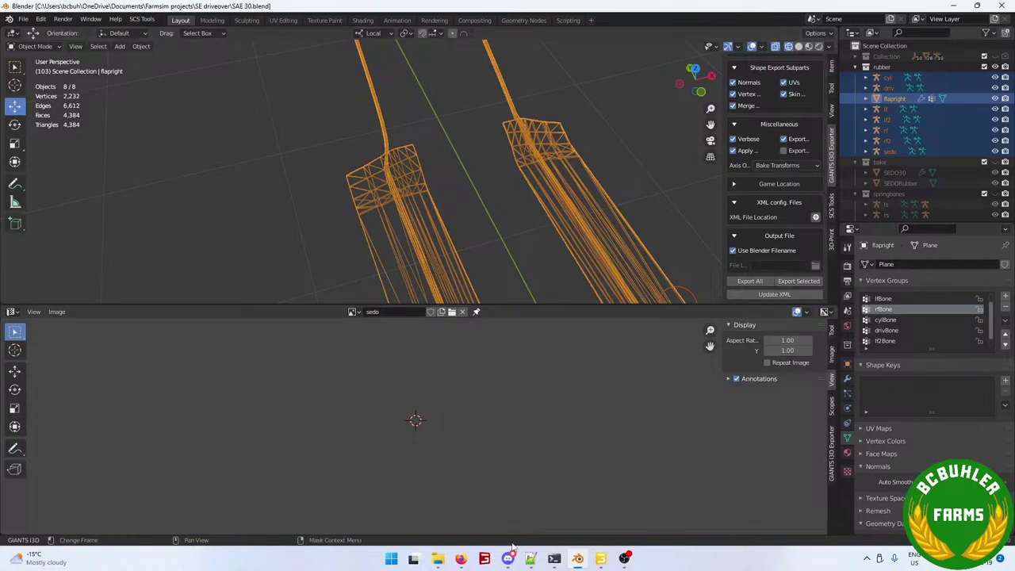
Open the exported SAE 30.i3d in GIANTS Editor and set the leftflap's Rotate Z to 52
click(438, 559)
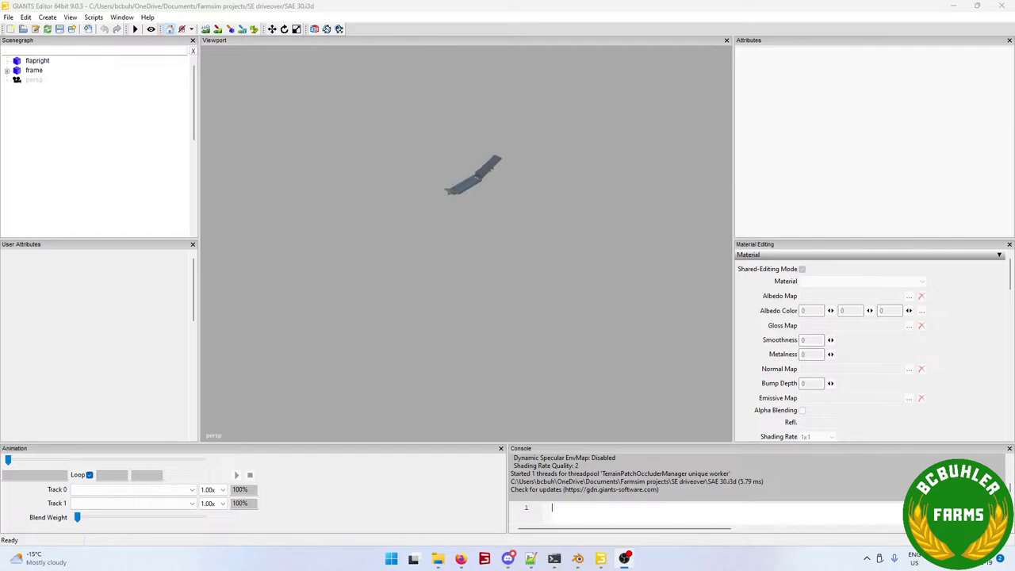
alt+drag(449, 185, 454, 167)
alt+right_drag(453, 166, 565, 151)
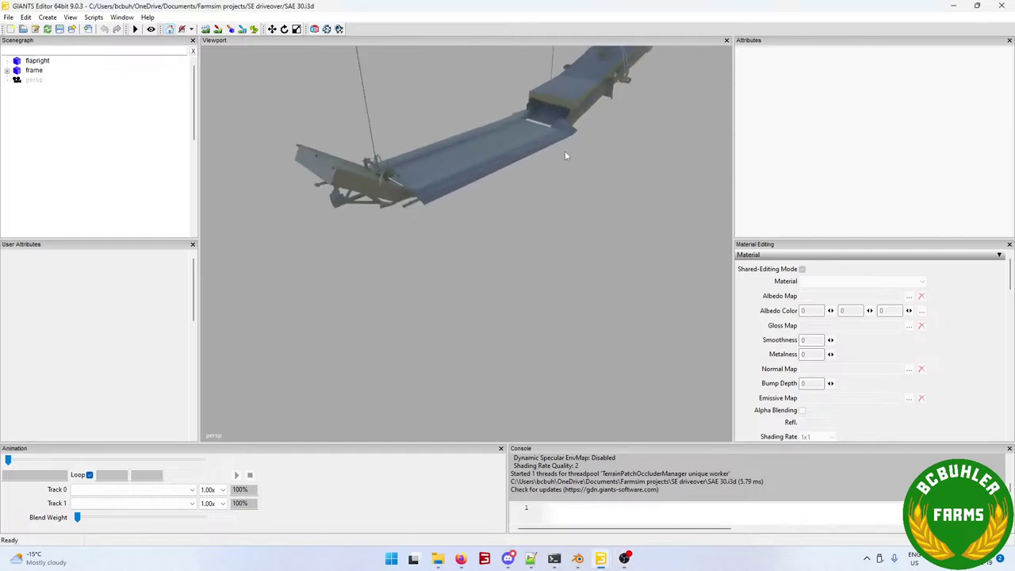
alt+drag(470, 163, 506, 143)
scroll(516, 147, up, 6)
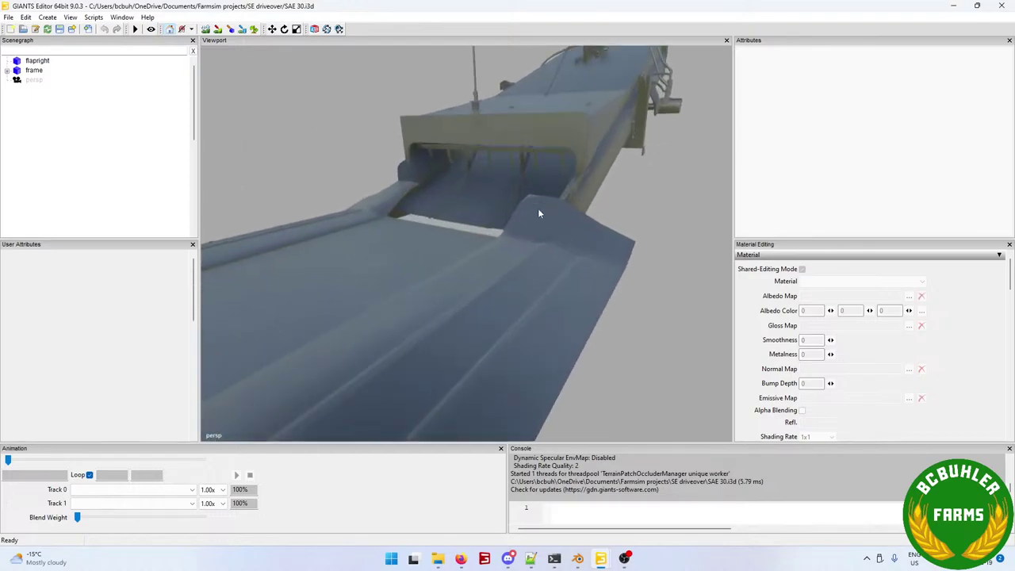
click(539, 211)
click(514, 253)
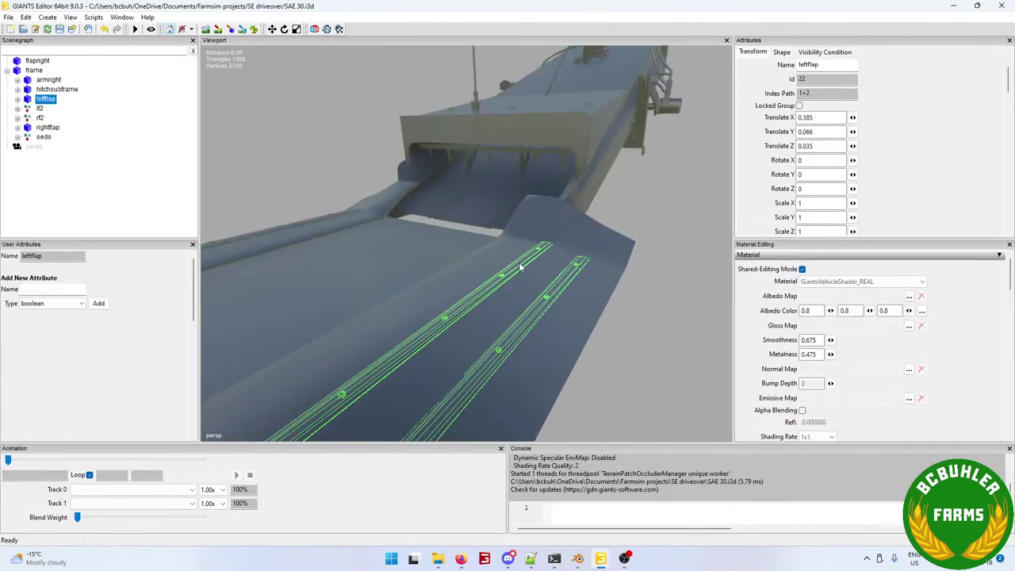
click(813, 188)
text(52)
Examine the rubber's deformation at the ends and middle hinge of the raised left flap
mouse_move(476, 208)
alt+mouse_down()
mouse_move(412, 211)
mouse_move(457, 216)
alt+mouse_up()
middle_drag(458, 215, 490, 197)
scroll(490, 193, down, 1)
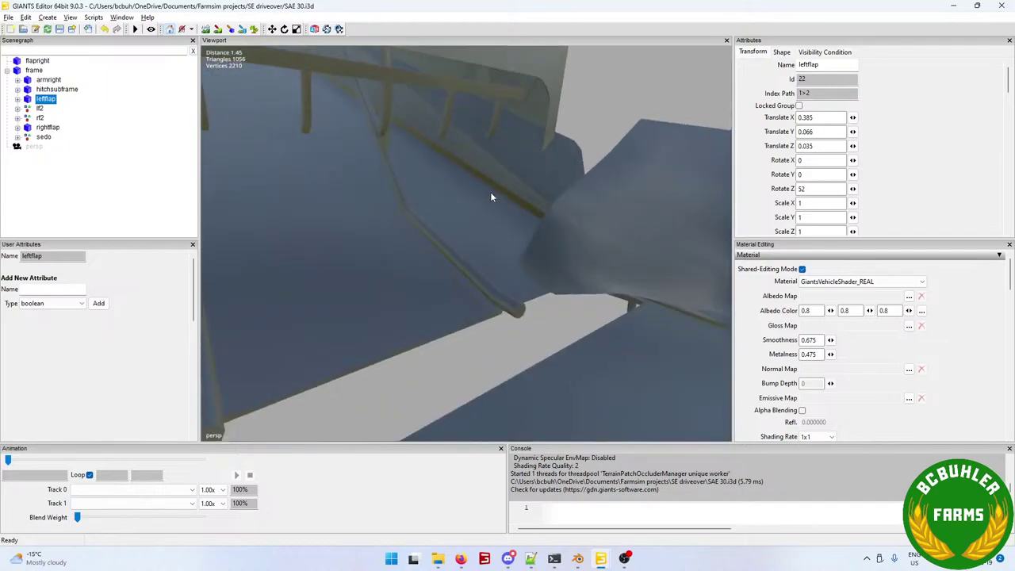
alt+drag(490, 193, 577, 200)
scroll(574, 198, down, 5)
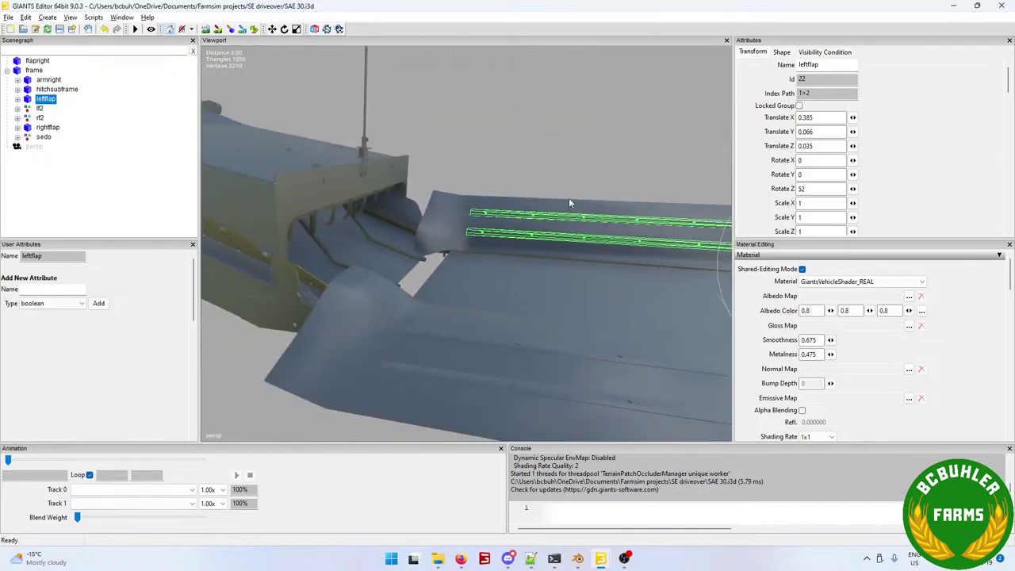
scroll(569, 197, up, 3)
scroll(571, 198, down, 3)
scroll(569, 196, down, 3)
alt+drag(473, 196, 544, 211)
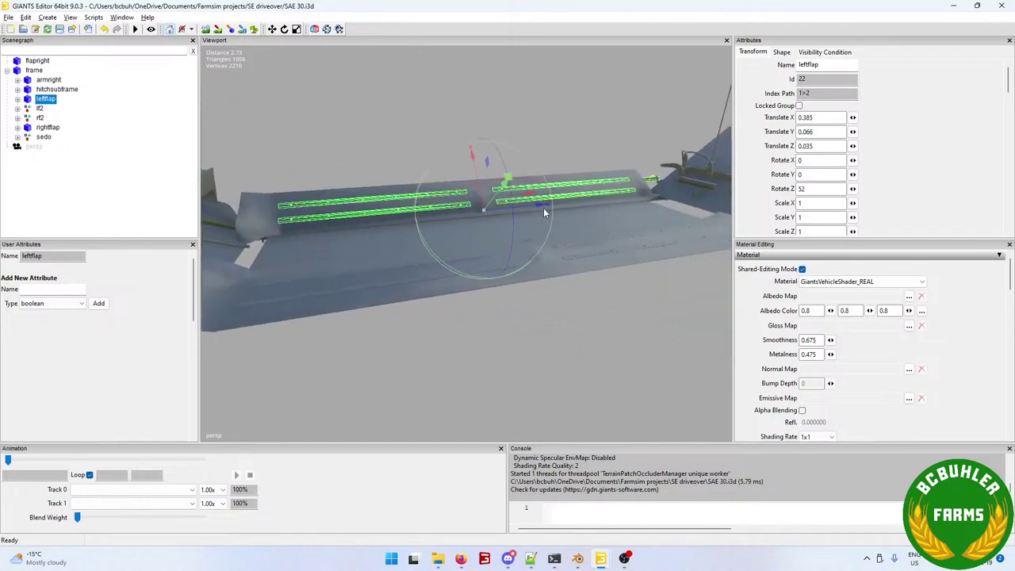
Reset the leftflap's Rotate Z to 0 and save the SAE 30.i3d scene
double_click(813, 189)
key(BackSpace)
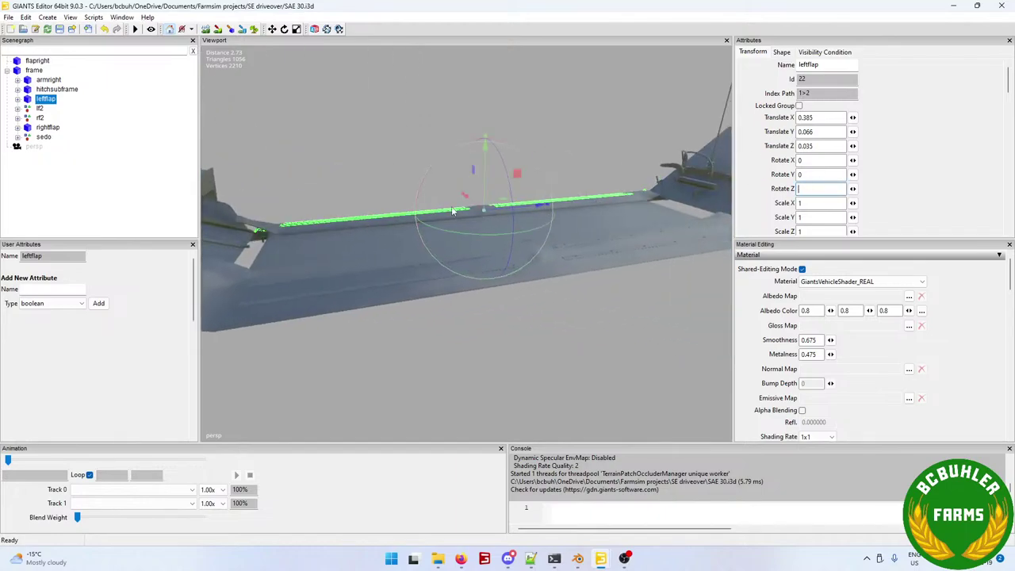
key(ctrl+s)
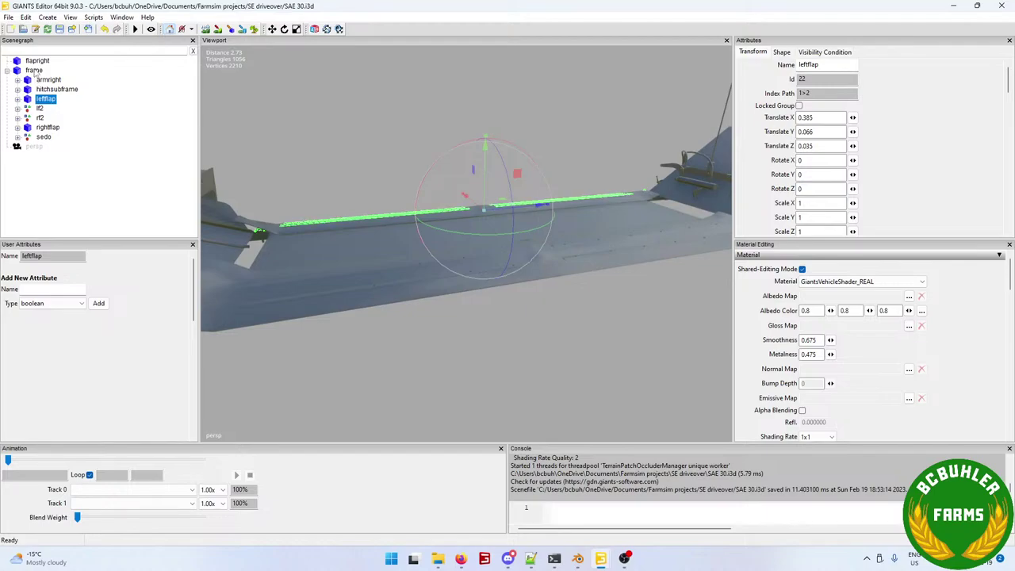
key(ctrl+s)
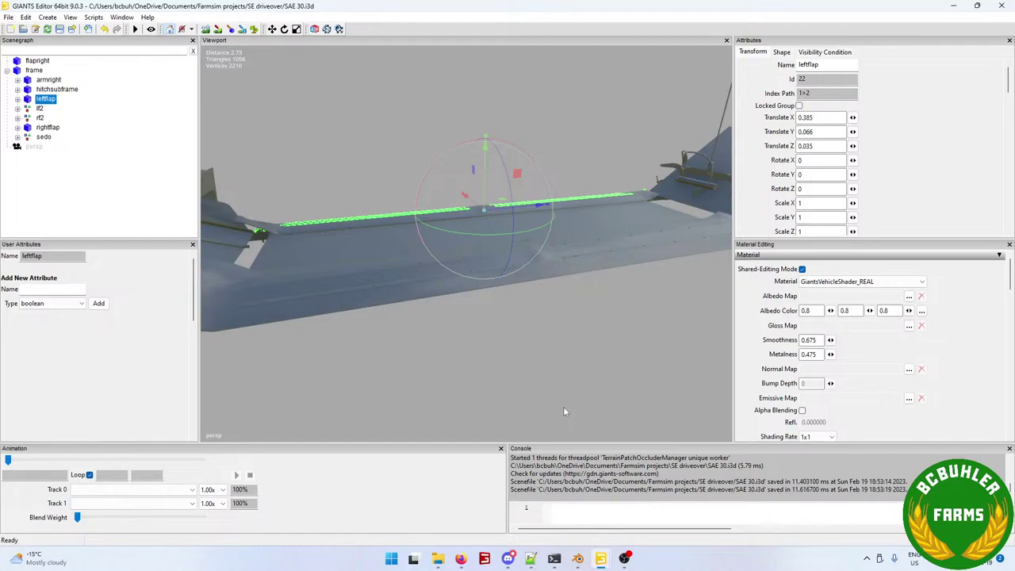
Close the GIANTS Editor windows showing SAE 30.i3d and switch to the one with the sedo30.i3d mod scene
click(1002, 6)
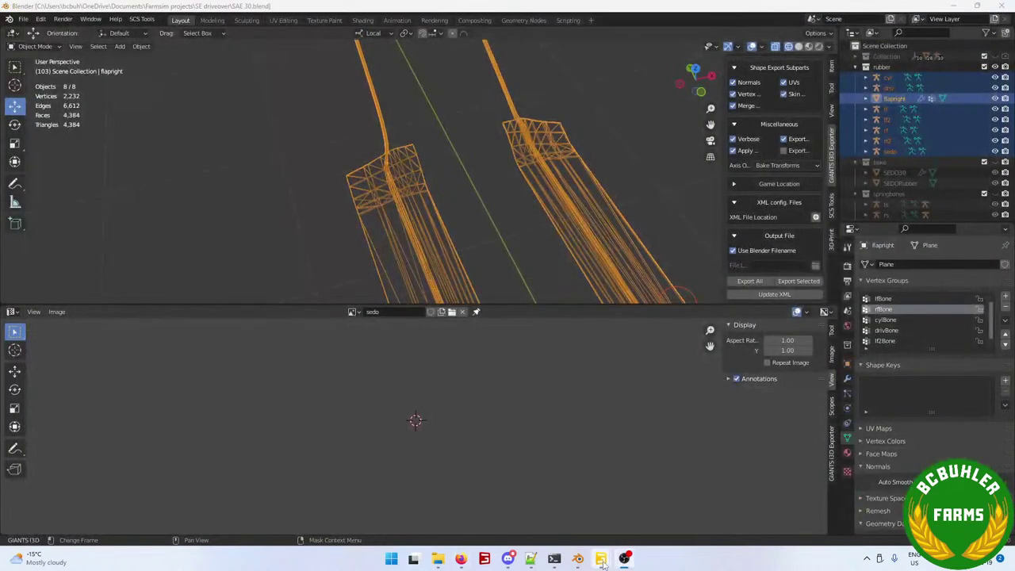
mouse_move(601, 558)
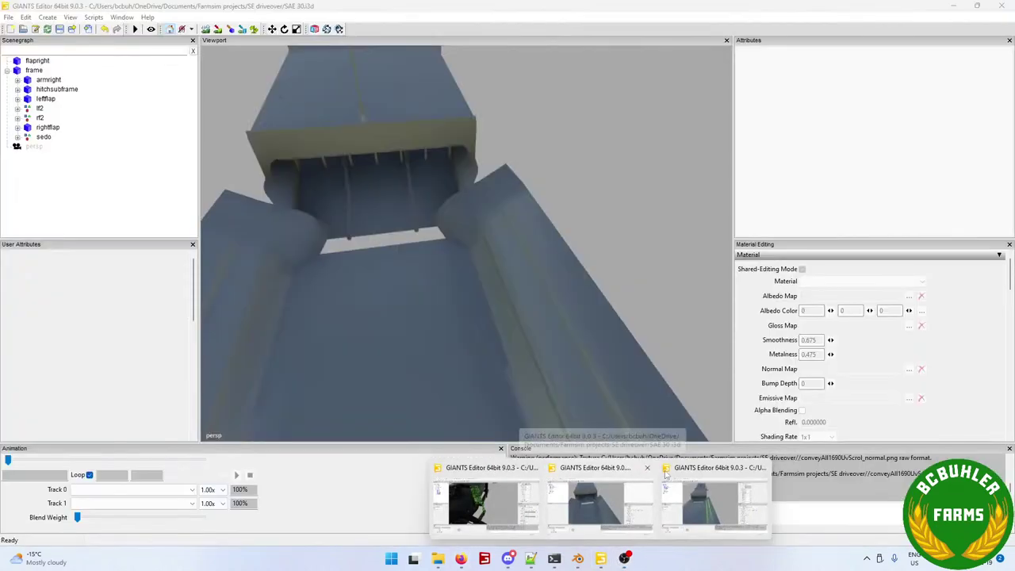
click(649, 484)
click(583, 274)
mouse_move(600, 559)
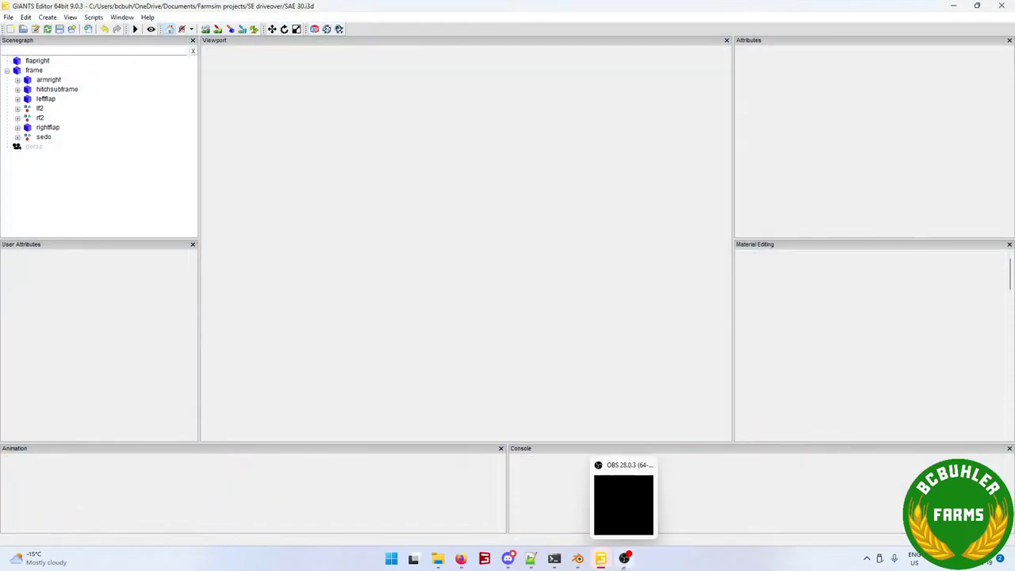
click(702, 466)
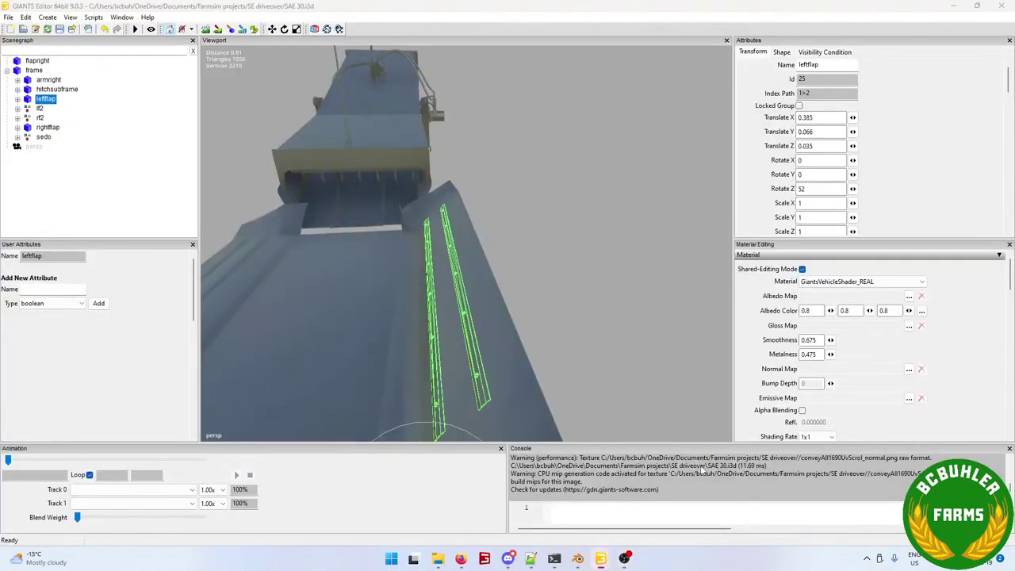
click(583, 273)
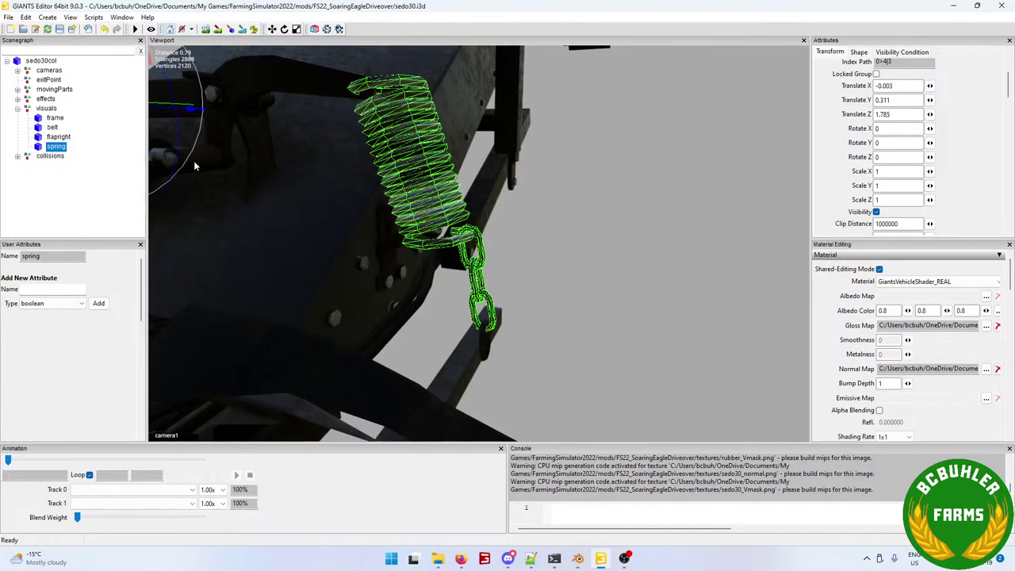
Import the re-exported conveyor rubber i3d file into the sedo30.i3d mod scene
click(9, 17)
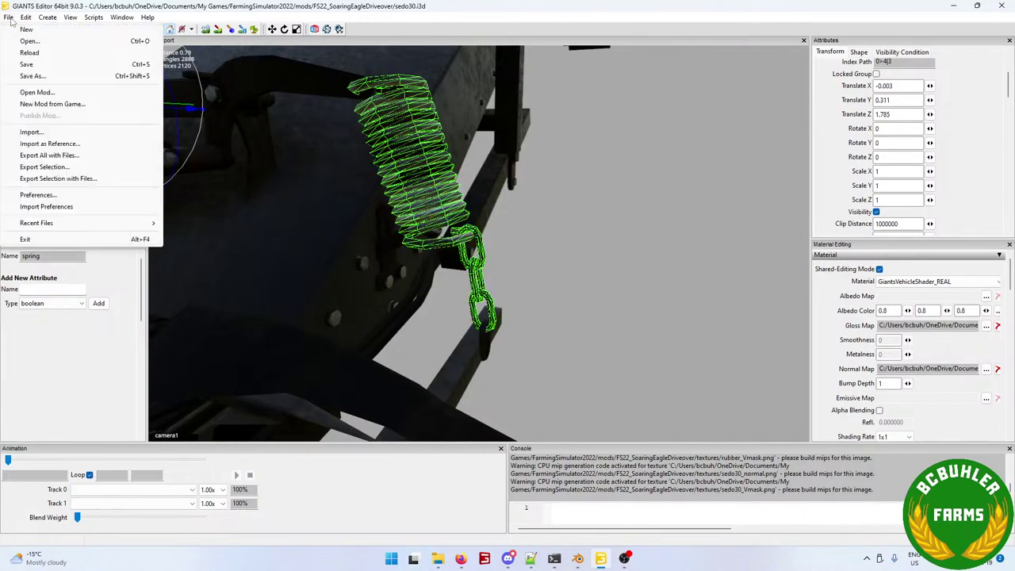
click(32, 132)
double_click(124, 131)
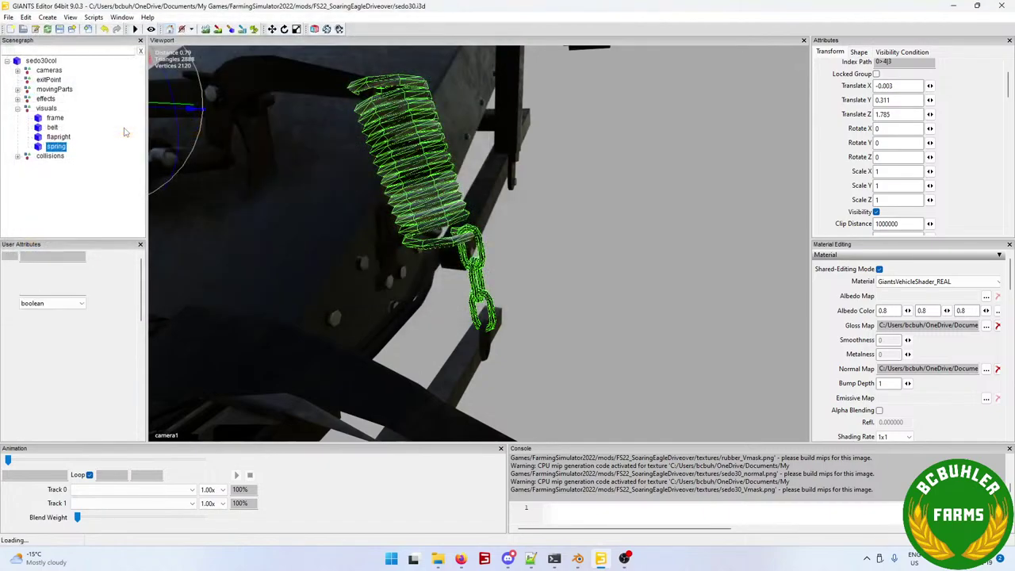